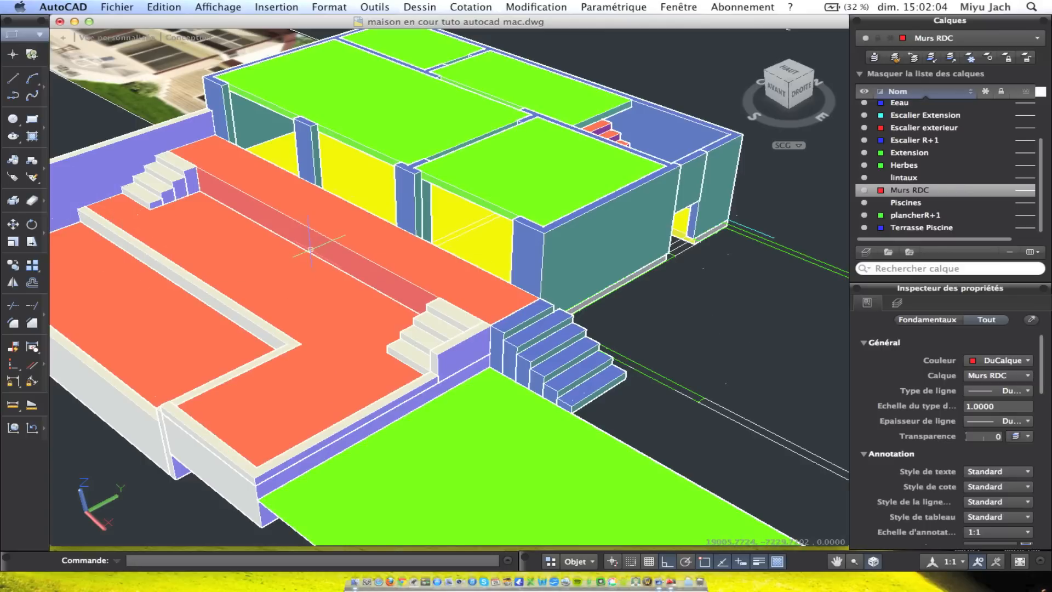
Switch the 3D view from perspective to parallel projection using the free orbit options
{"action": "middle_click_drag", "start_coordinate": [263, 277], "coordinate": [634, 422]}
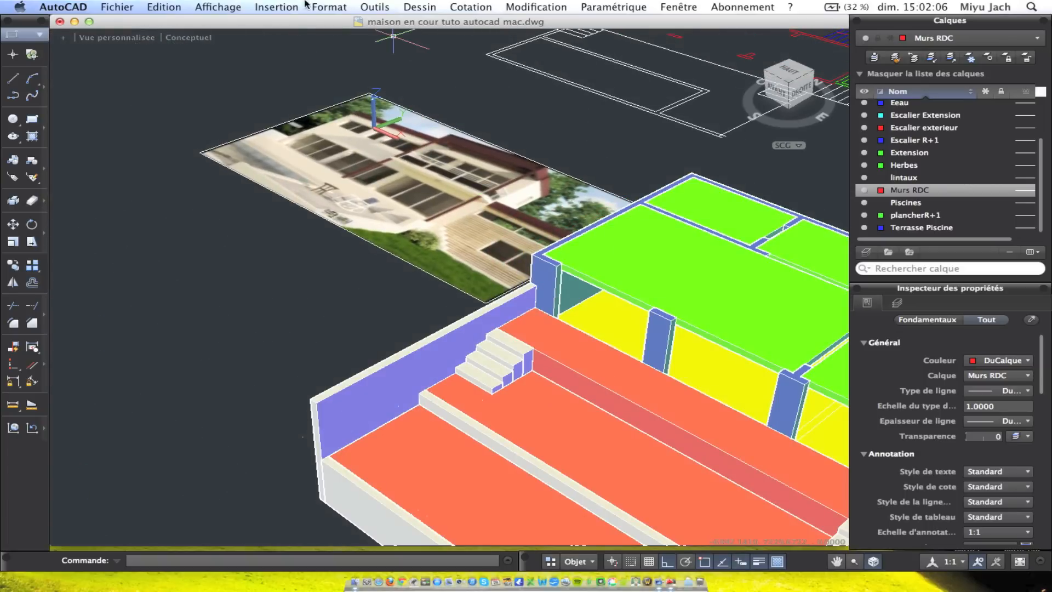
{"action": "left_click", "coordinate": [218, 7]}
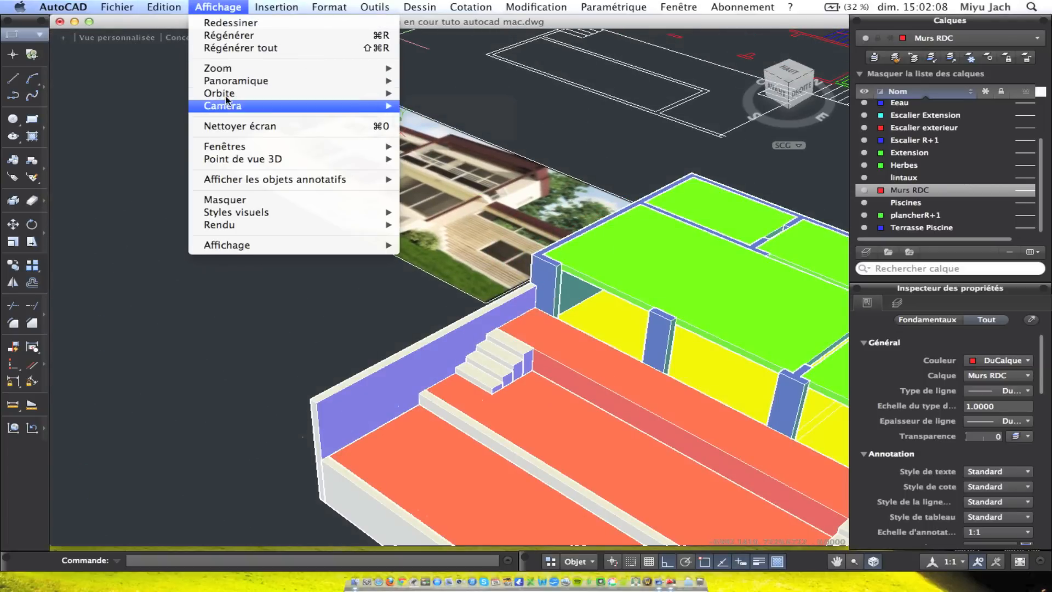
{"action": "mouse_move", "coordinate": [219, 93]}
{"action": "left_click", "coordinate": [428, 106]}
{"action": "right_click", "coordinate": [411, 248]}
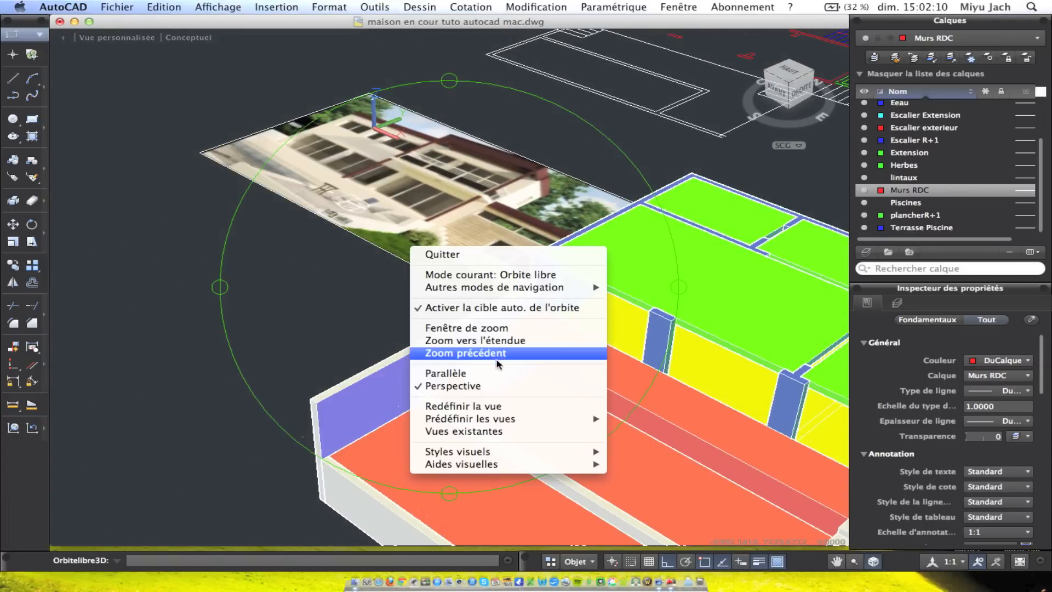
{"action": "left_click", "coordinate": [481, 373]}
{"action": "key", "text": "Escape"}
Examine the reference photo of the house, comparing its facade, balcony and wood-clad extension with the plan
{"action": "mouse_move", "coordinate": [746, 447]}
{"action": "middle_mouse_down", "text": "shift"}
{"action": "mouse_move", "coordinate": [535, 313]}
{"action": "mouse_move", "coordinate": [556, 306]}
{"action": "middle_mouse_up", "text": "shift"}
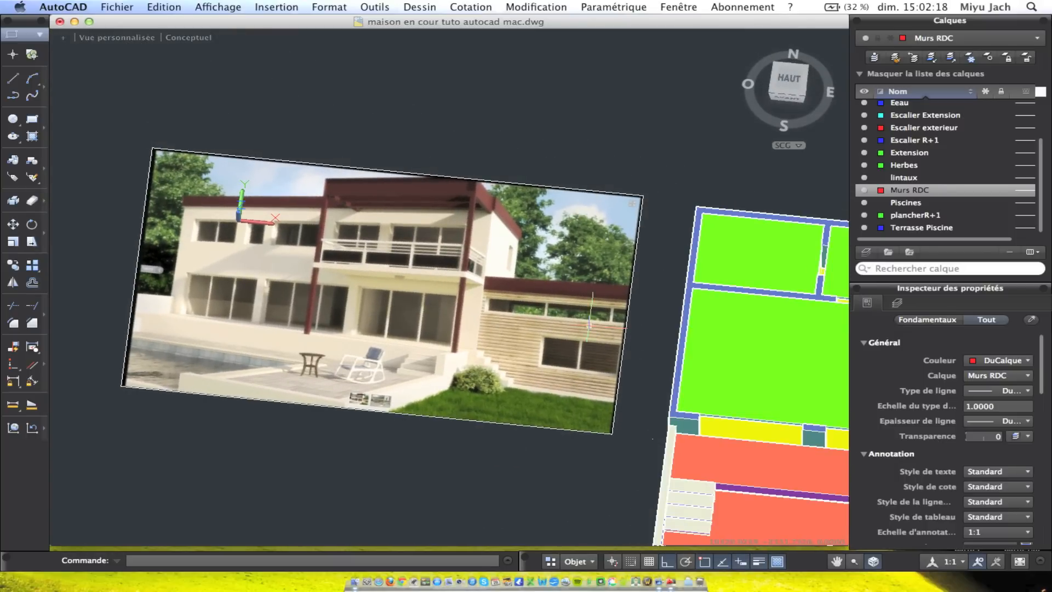
{"action": "middle_click_drag", "start_coordinate": [611, 337], "coordinate": [492, 309], "text": "shift"}
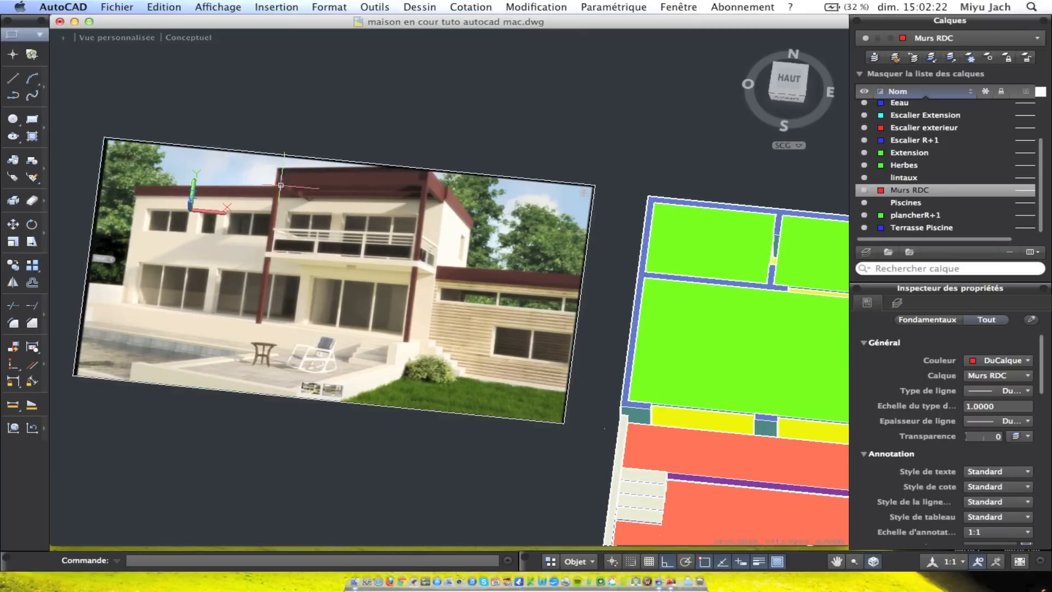
{"action": "middle_click_drag", "start_coordinate": [362, 282], "coordinate": [444, 301], "text": "shift"}
{"action": "middle_click_drag", "start_coordinate": [532, 349], "coordinate": [385, 277]}
{"action": "scroll", "coordinate": [378, 269], "scroll_direction": "down", "scroll_amount": 4}
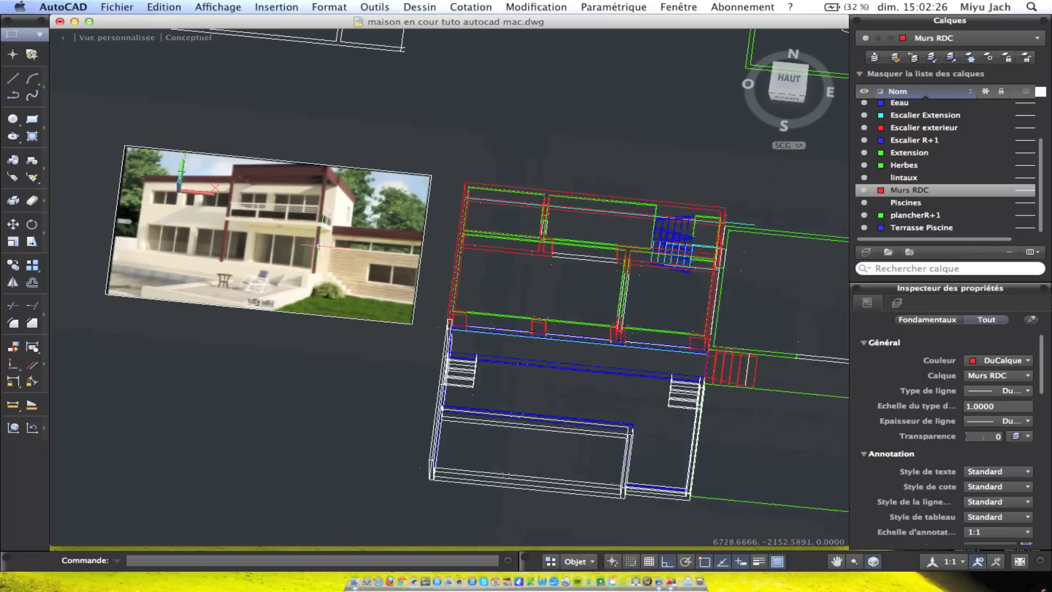
{"action": "scroll", "coordinate": [341, 242], "scroll_direction": "up", "scroll_amount": 5}
{"action": "middle_click_drag", "start_coordinate": [236, 189], "coordinate": [394, 251]}
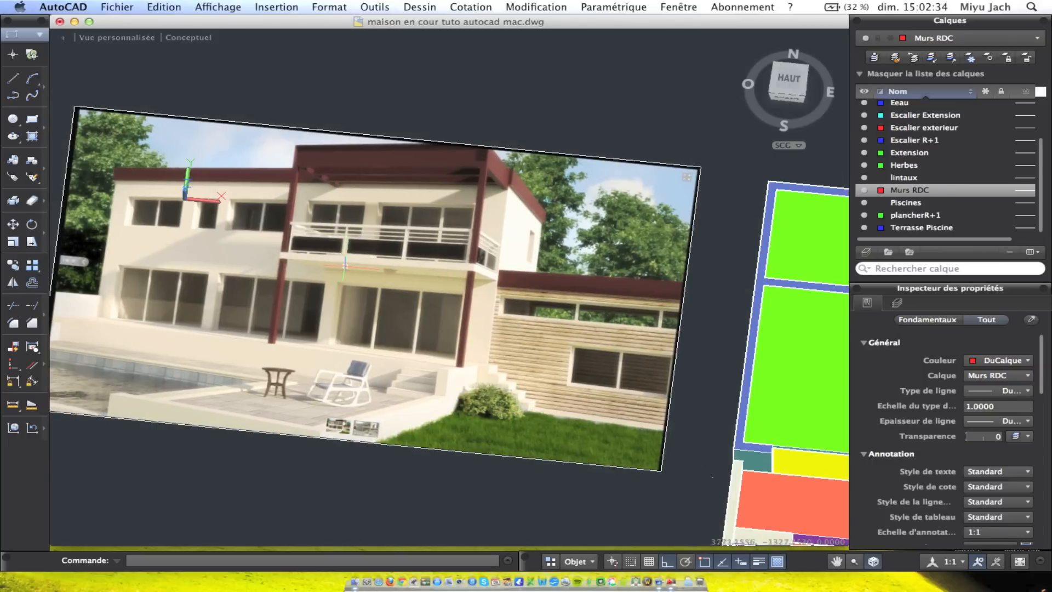
{"action": "scroll", "coordinate": [345, 266], "scroll_direction": "down", "scroll_amount": 1}
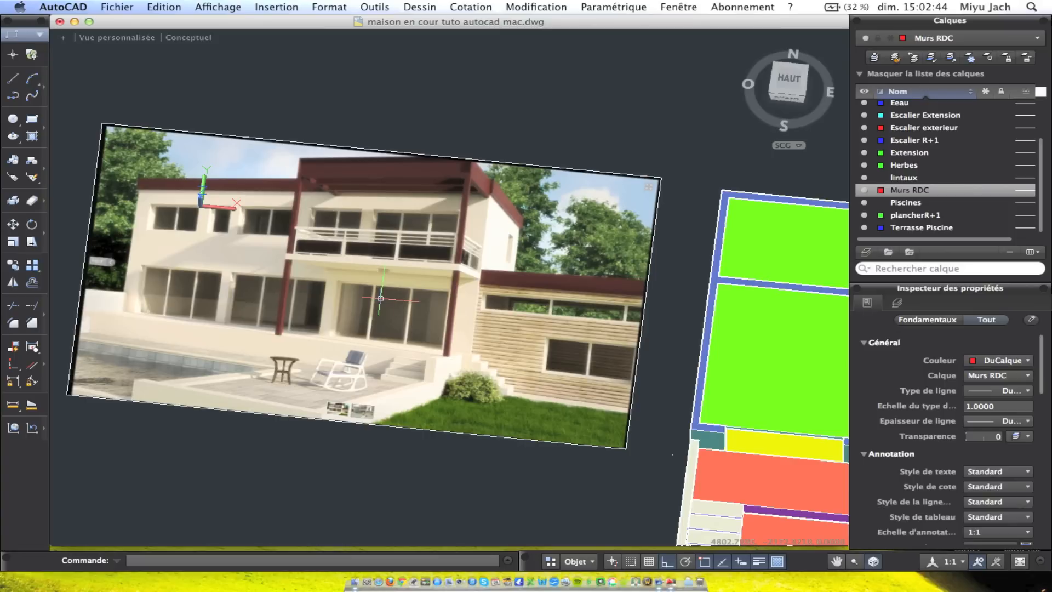
Examine the ground-floor 3D model from the pool terraces round to the side entrance and the extension plan
{"action": "scroll", "coordinate": [548, 302], "scroll_direction": "down", "scroll_amount": 3}
{"action": "middle_click_drag", "start_coordinate": [569, 307], "coordinate": [454, 229]}
{"action": "middle_click_drag", "start_coordinate": [586, 325], "coordinate": [538, 210]}
{"action": "scroll", "coordinate": [418, 237], "scroll_direction": "up", "scroll_amount": 3}
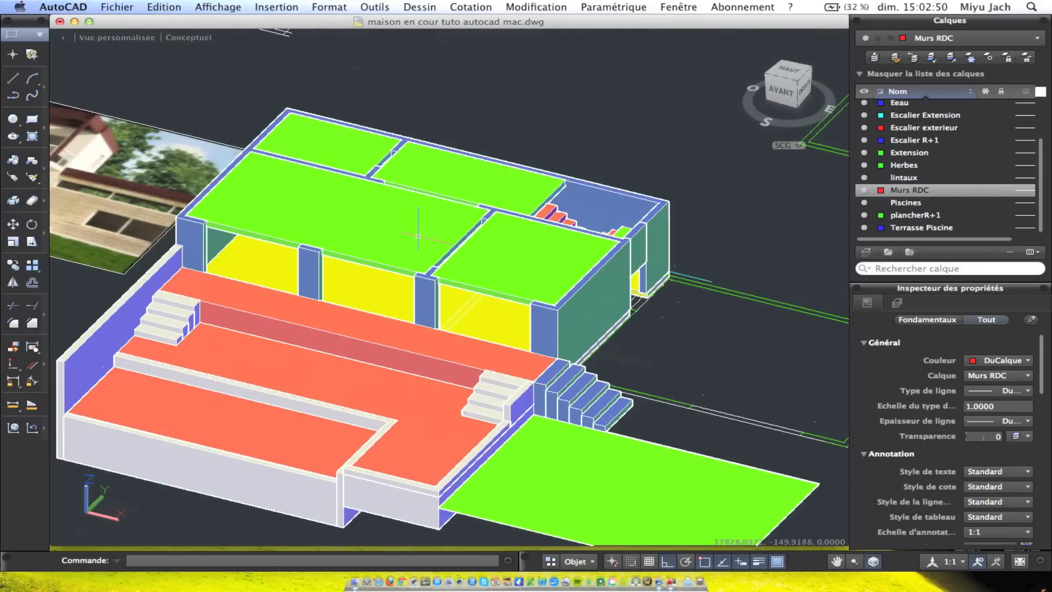
{"action": "middle_click_drag", "start_coordinate": [495, 281], "coordinate": [459, 256]}
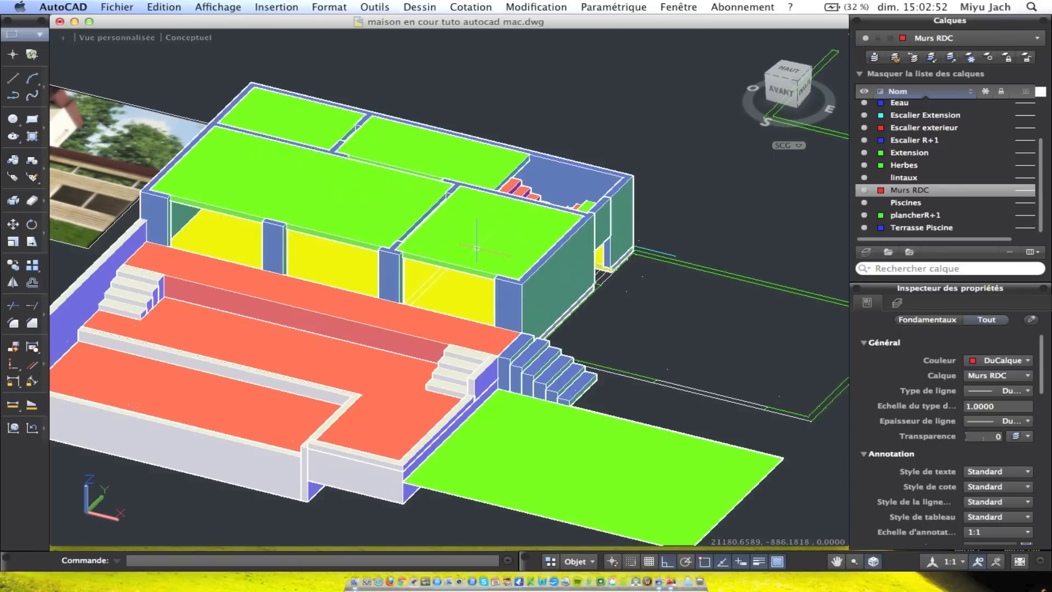
{"action": "mouse_move", "coordinate": [601, 263]}
{"action": "middle_mouse_down"}
{"action": "mouse_move", "coordinate": [640, 271]}
{"action": "mouse_move", "coordinate": [498, 263]}
{"action": "mouse_move", "coordinate": [383, 225]}
{"action": "middle_mouse_up"}
{"action": "middle_click_drag", "start_coordinate": [376, 220], "coordinate": [340, 213]}
{"action": "mouse_move", "coordinate": [370, 257]}
{"action": "middle_mouse_down"}
{"action": "mouse_move", "coordinate": [458, 249]}
{"action": "mouse_move", "coordinate": [528, 226]}
{"action": "mouse_move", "coordinate": [440, 245]}
{"action": "mouse_move", "coordinate": [603, 247]}
{"action": "middle_mouse_up"}
{"action": "mouse_move", "coordinate": [518, 243]}
{"action": "middle_mouse_down"}
{"action": "mouse_move", "coordinate": [401, 235]}
{"action": "mouse_move", "coordinate": [425, 251]}
{"action": "mouse_move", "coordinate": [272, 241]}
{"action": "mouse_move", "coordinate": [363, 268]}
{"action": "mouse_move", "coordinate": [380, 263]}
{"action": "mouse_move", "coordinate": [275, 228]}
{"action": "mouse_move", "coordinate": [435, 206]}
{"action": "mouse_move", "coordinate": [301, 232]}
{"action": "middle_mouse_up"}
{"action": "middle_click_drag", "start_coordinate": [515, 190], "coordinate": [526, 248]}
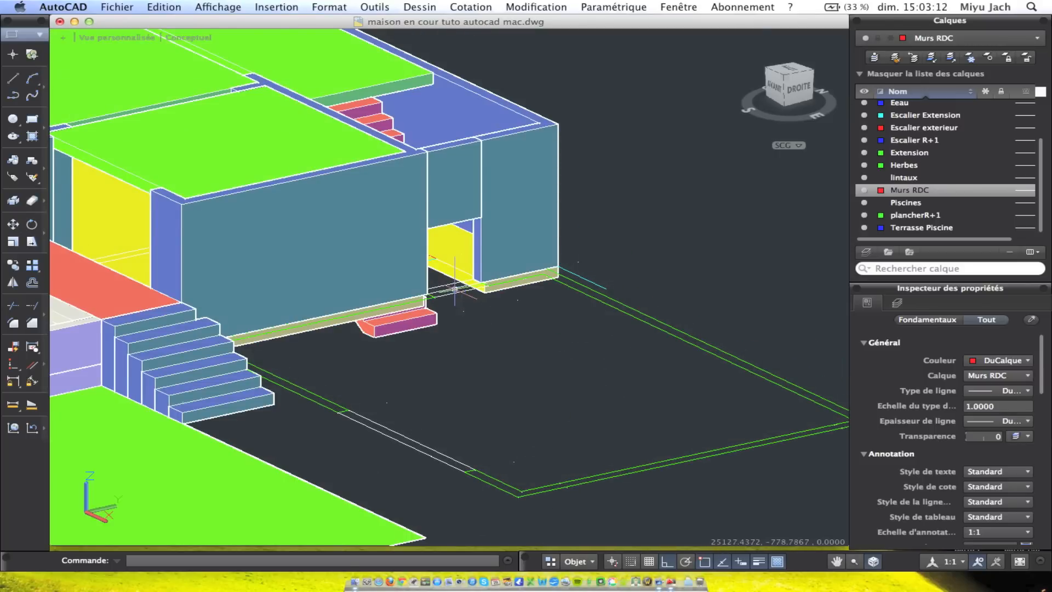
{"action": "middle_click_drag", "start_coordinate": [455, 183], "coordinate": [520, 255]}
{"action": "middle_click_drag", "start_coordinate": [381, 302], "coordinate": [384, 189]}
Inspect the extension's flat outline beside the house and compare it with the extension in the reference photo
{"action": "left_click", "coordinate": [652, 504]}
{"action": "left_click", "coordinate": [595, 424]}
{"action": "key", "text": "Escape"}
{"action": "left_click", "coordinate": [562, 440]}
{"action": "key", "text": "Escape"}
{"action": "scroll", "coordinate": [573, 442], "scroll_direction": "down", "scroll_amount": 3}
{"action": "mouse_move", "coordinate": [580, 439]}
{"action": "middle_mouse_down", "text": "shift"}
{"action": "mouse_move", "coordinate": [641, 454]}
{"action": "mouse_move", "coordinate": [500, 336]}
{"action": "mouse_move", "coordinate": [521, 352]}
{"action": "mouse_move", "coordinate": [495, 313]}
{"action": "middle_mouse_up", "text": "shift"}
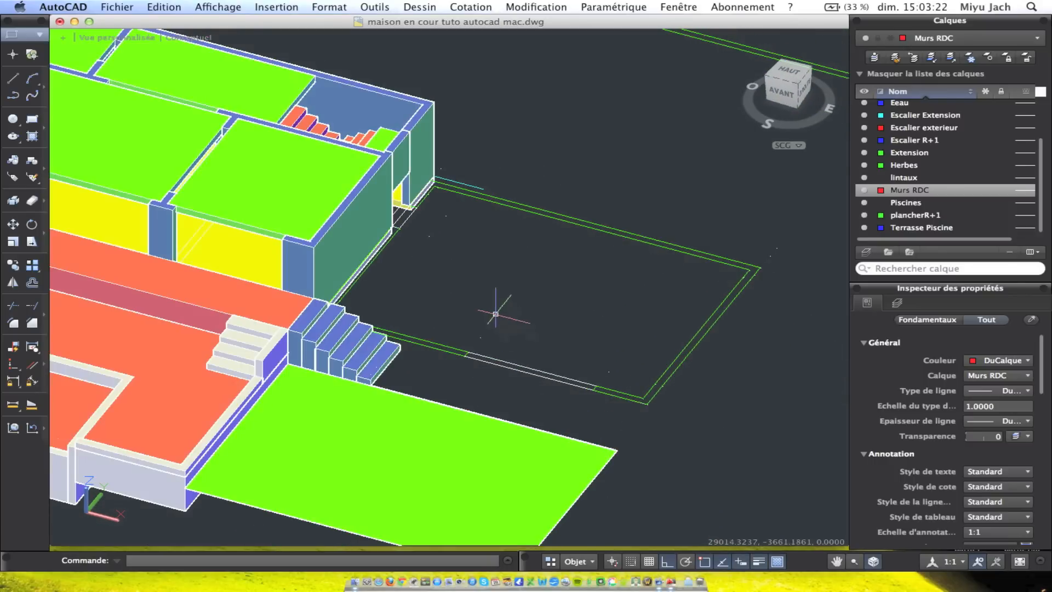
{"action": "middle_click_drag", "start_coordinate": [55, 192], "coordinate": [497, 282]}
{"action": "middle_click_drag", "start_coordinate": [355, 246], "coordinate": [483, 287]}
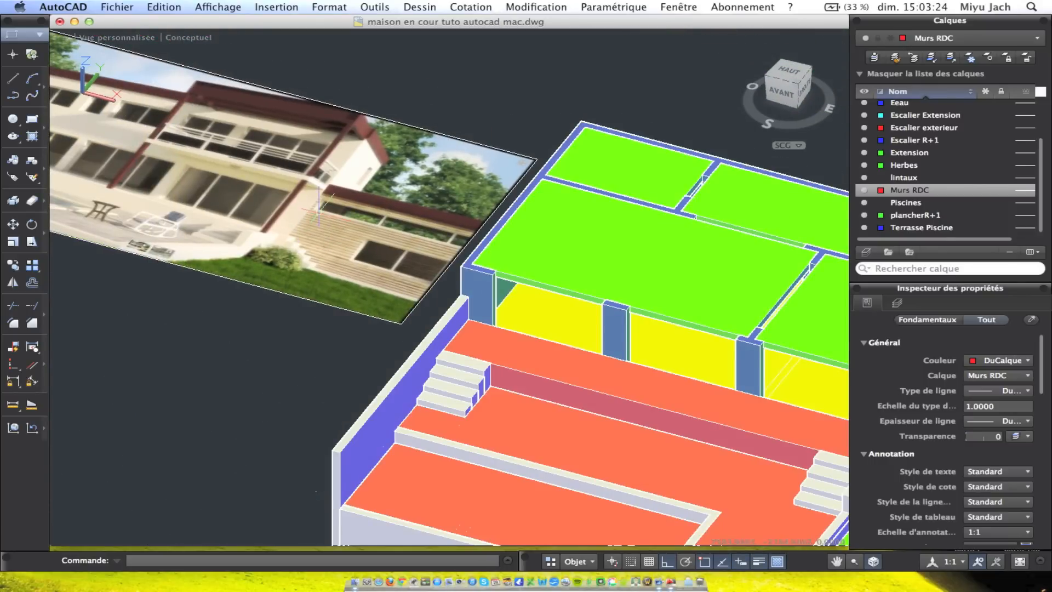
{"action": "middle_click_drag", "start_coordinate": [433, 268], "coordinate": [341, 247]}
{"action": "middle_click_drag", "start_coordinate": [533, 308], "coordinate": [235, 206]}
{"action": "mouse_move", "coordinate": [742, 340]}
{"action": "middle_mouse_down"}
{"action": "mouse_move", "coordinate": [677, 342]}
{"action": "mouse_move", "coordinate": [533, 292]}
{"action": "mouse_move", "coordinate": [567, 320]}
{"action": "middle_mouse_up"}
{"action": "scroll", "coordinate": [529, 296], "scroll_direction": "up", "scroll_amount": 3}
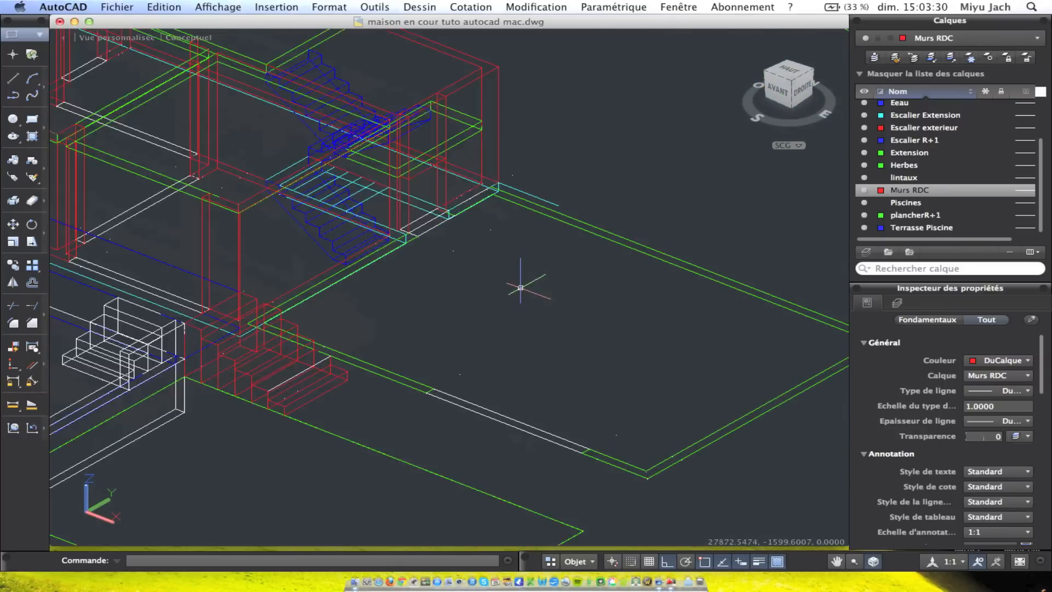
Check the outline polyline at the extension's outer corner and review the surrounding house model and stairs
{"action": "left_click", "coordinate": [646, 477]}
{"action": "key", "text": "Escape"}
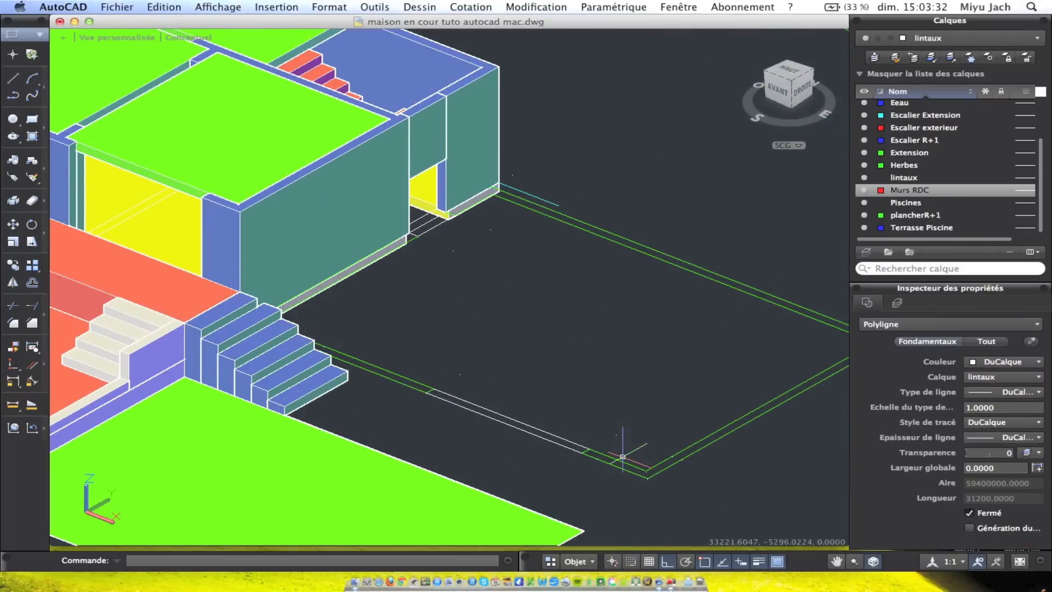
{"action": "scroll", "coordinate": [617, 448], "scroll_direction": "down", "scroll_amount": 3}
{"action": "scroll", "coordinate": [618, 446], "scroll_direction": "up", "scroll_amount": 2}
{"action": "scroll", "coordinate": [618, 445], "scroll_direction": "down", "scroll_amount": 3}
{"action": "middle_click_drag", "start_coordinate": [436, 399], "coordinate": [572, 422]}
{"action": "middle_click_drag", "start_coordinate": [335, 344], "coordinate": [406, 380]}
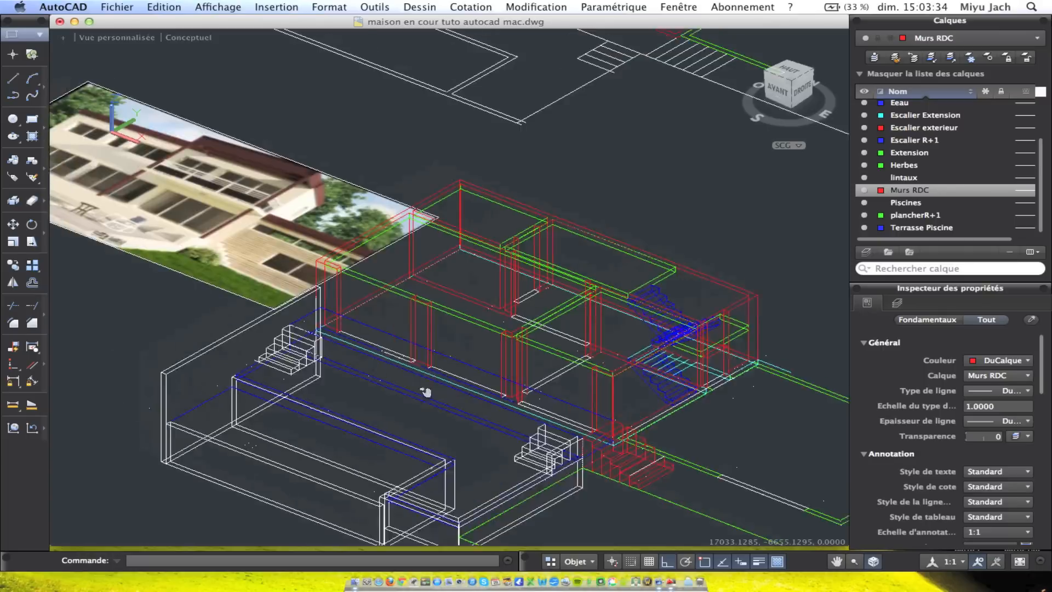
{"action": "scroll", "coordinate": [246, 295], "scroll_direction": "up", "scroll_amount": 2}
{"action": "middle_click_drag", "start_coordinate": [241, 290], "coordinate": [421, 320]}
{"action": "mouse_move", "coordinate": [528, 349]}
{"action": "middle_mouse_down"}
{"action": "mouse_move", "coordinate": [363, 265]}
{"action": "mouse_move", "coordinate": [307, 211]}
{"action": "middle_mouse_up"}
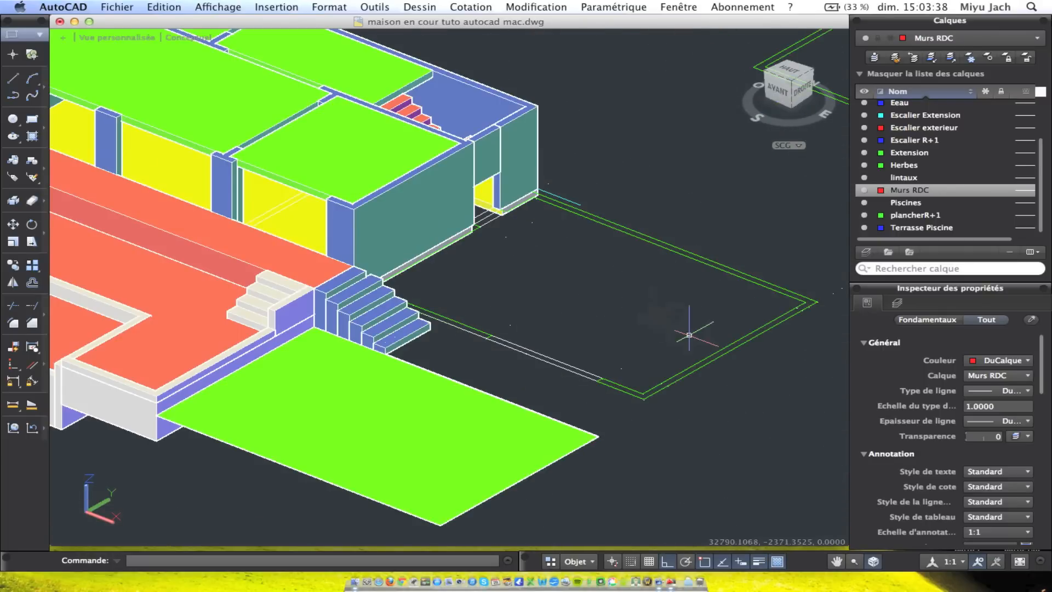
{"action": "middle_click_drag", "start_coordinate": [695, 329], "coordinate": [449, 232], "text": "shift"}
{"action": "mouse_move", "coordinate": [640, 316]}
{"action": "middle_mouse_down", "text": "shift"}
{"action": "mouse_move", "coordinate": [710, 429]}
{"action": "mouse_move", "coordinate": [620, 364]}
{"action": "middle_mouse_up", "text": "shift"}
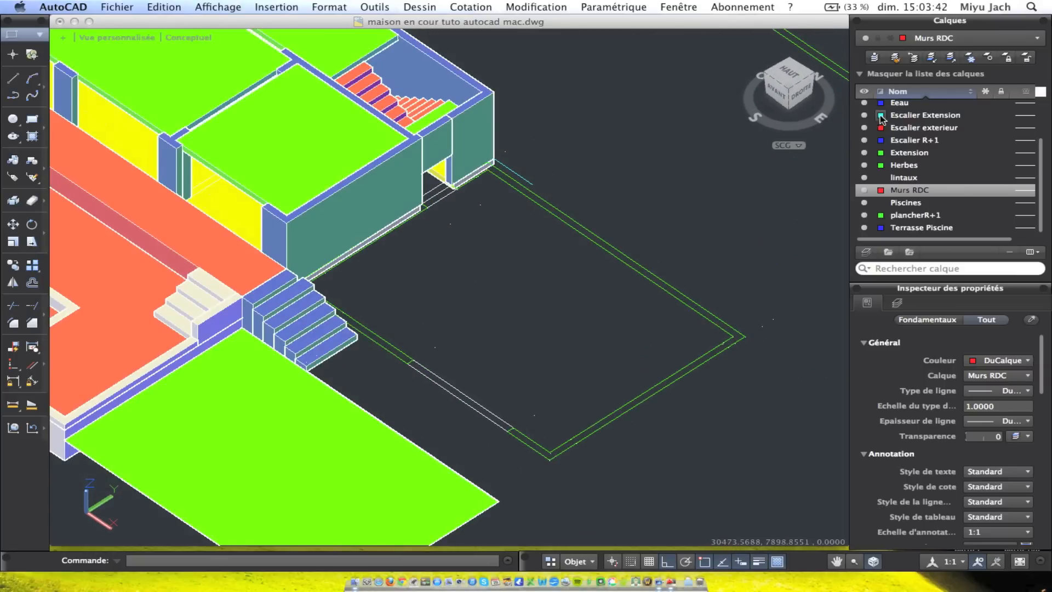
Pick a ground-floor wall and an upper-floor slab to identify their layers, and turn off Murs RDC and plancherR+1
{"action": "left_click", "coordinate": [407, 163]}
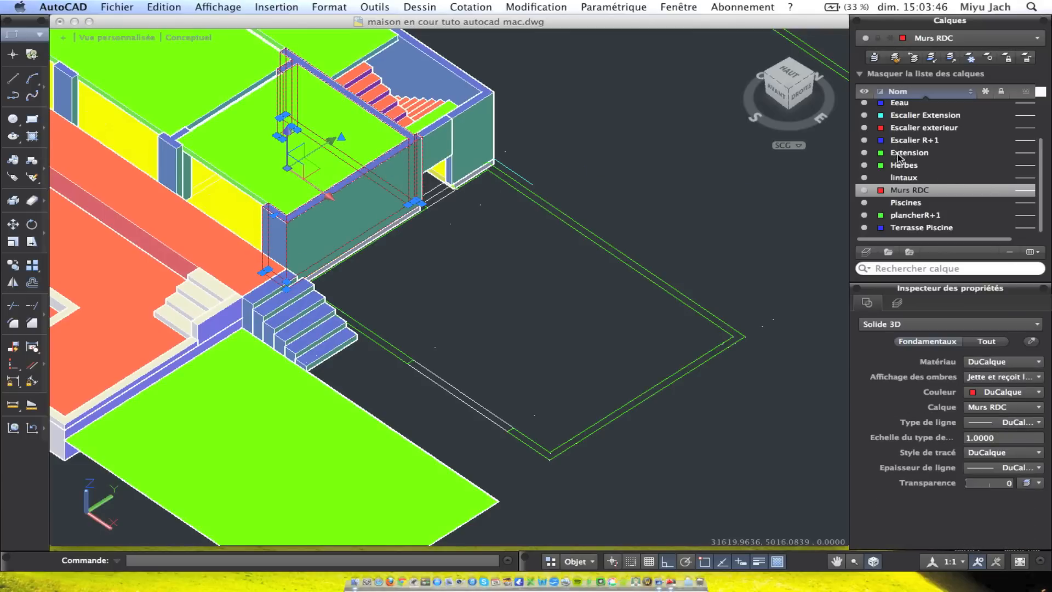
{"action": "left_click", "coordinate": [864, 190]}
{"action": "left_click", "coordinate": [495, 197]}
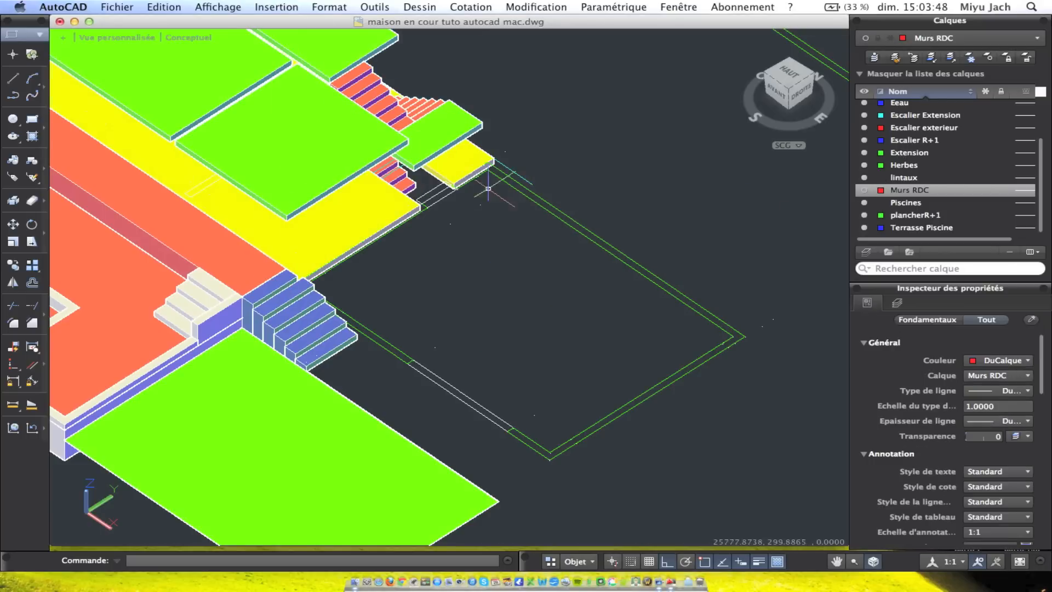
{"action": "left_click", "coordinate": [313, 137]}
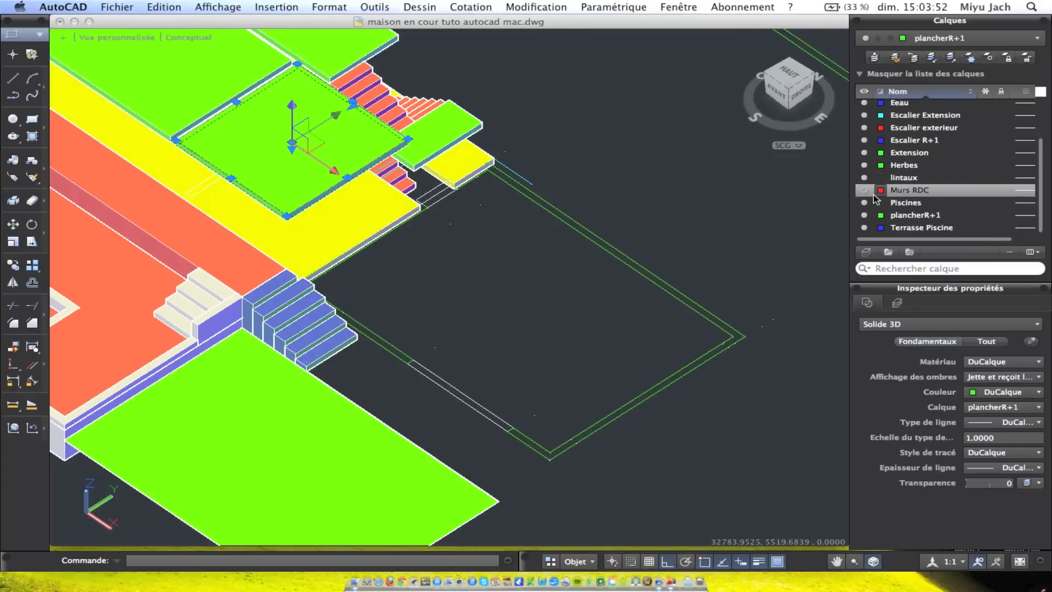
{"action": "left_click", "coordinate": [864, 215]}
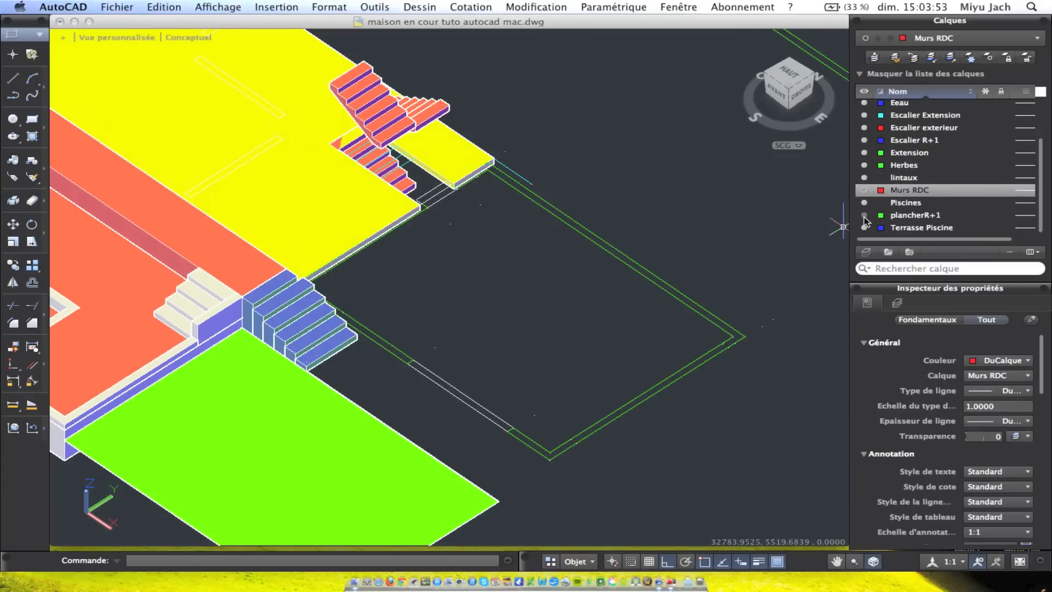
Select the yellow ground-floor slab to identify its layer and turn off the Dalle layer
{"action": "left_click", "coordinate": [410, 204]}
{"action": "scroll", "coordinate": [924, 184], "scroll_direction": "up", "scroll_amount": 3}
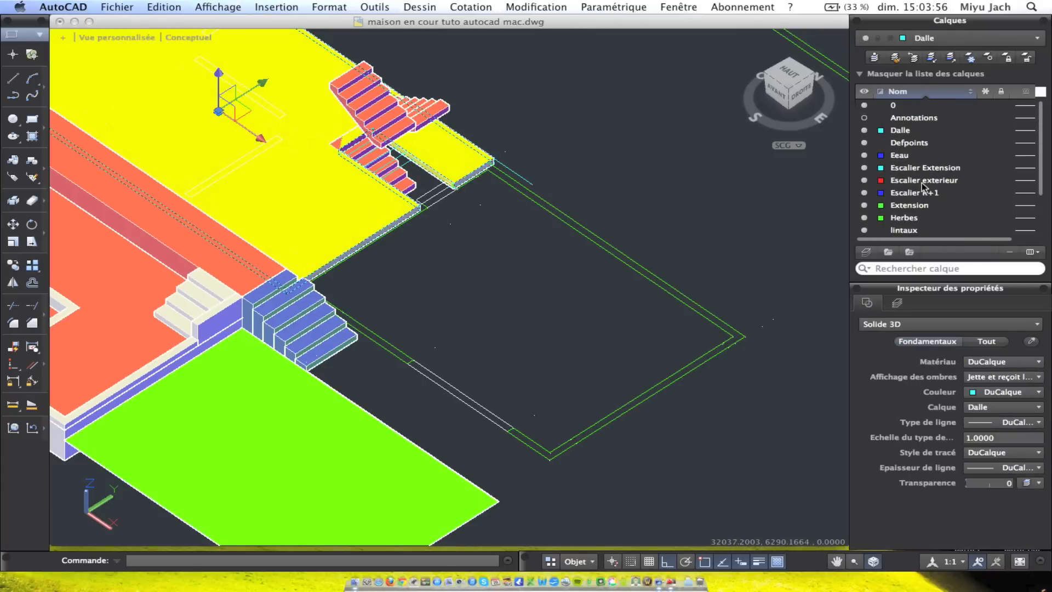
{"action": "scroll", "coordinate": [924, 186], "scroll_direction": "down", "scroll_amount": 3}
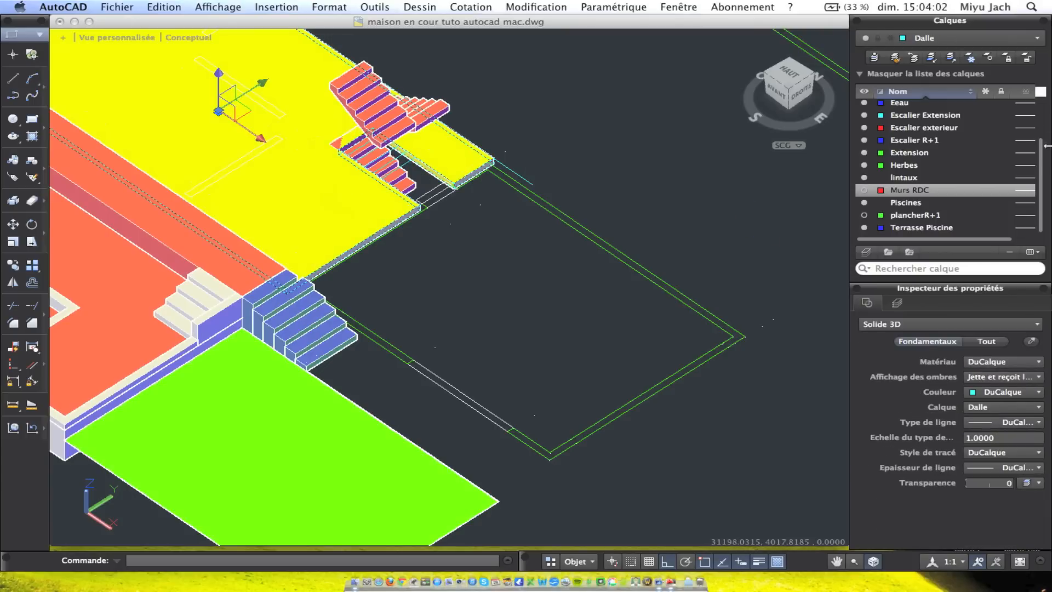
{"action": "scroll", "coordinate": [907, 137], "scroll_direction": "up", "scroll_amount": 3}
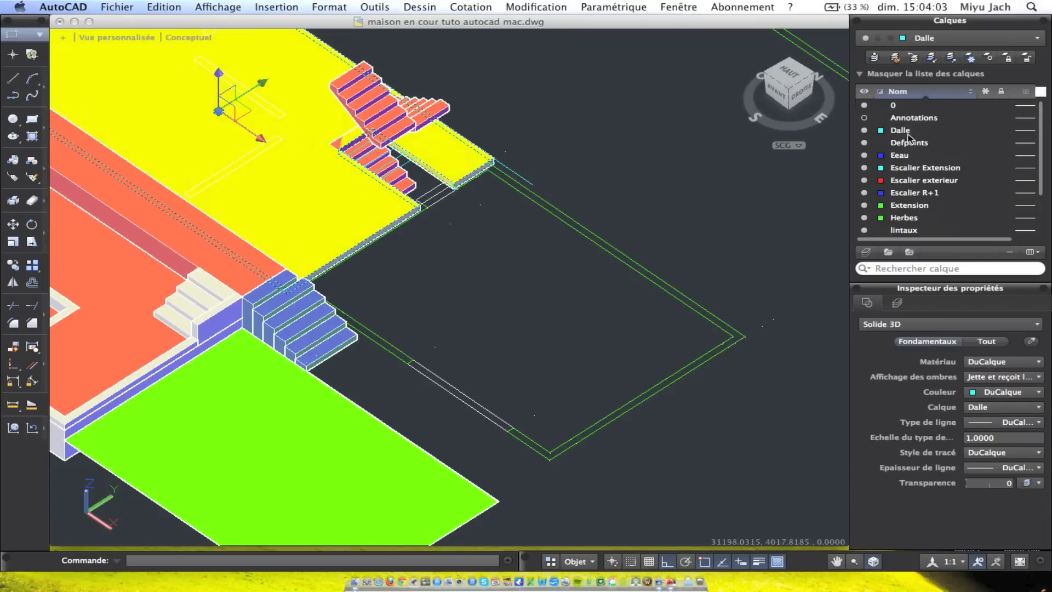
{"action": "left_click", "coordinate": [864, 129]}
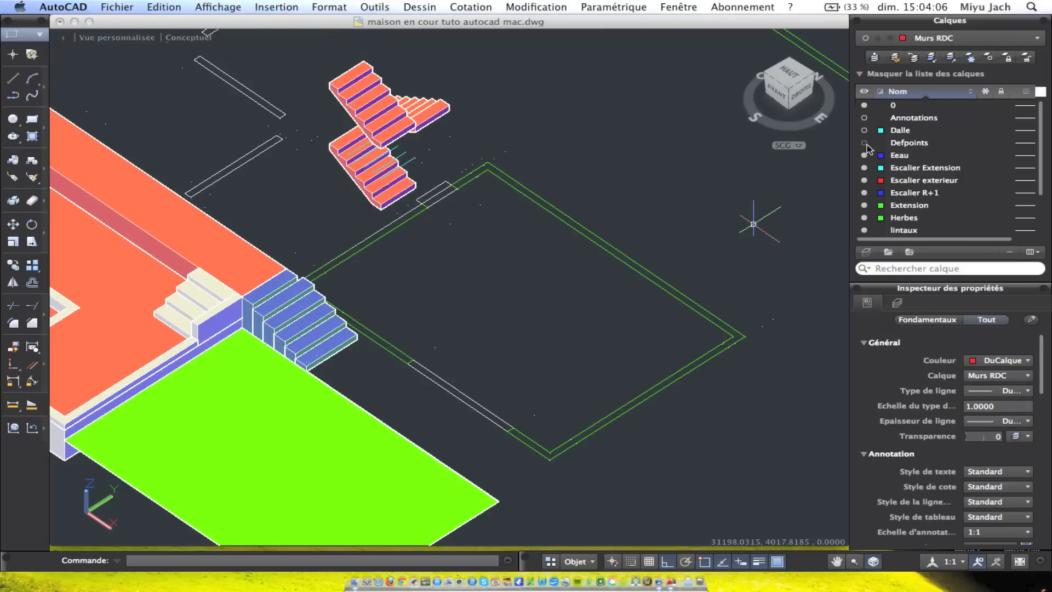
Turn off the Escalier R+1, Herbes and lintaux layers
{"action": "scroll", "coordinate": [542, 152], "scroll_direction": "left", "scroll_amount": 5}
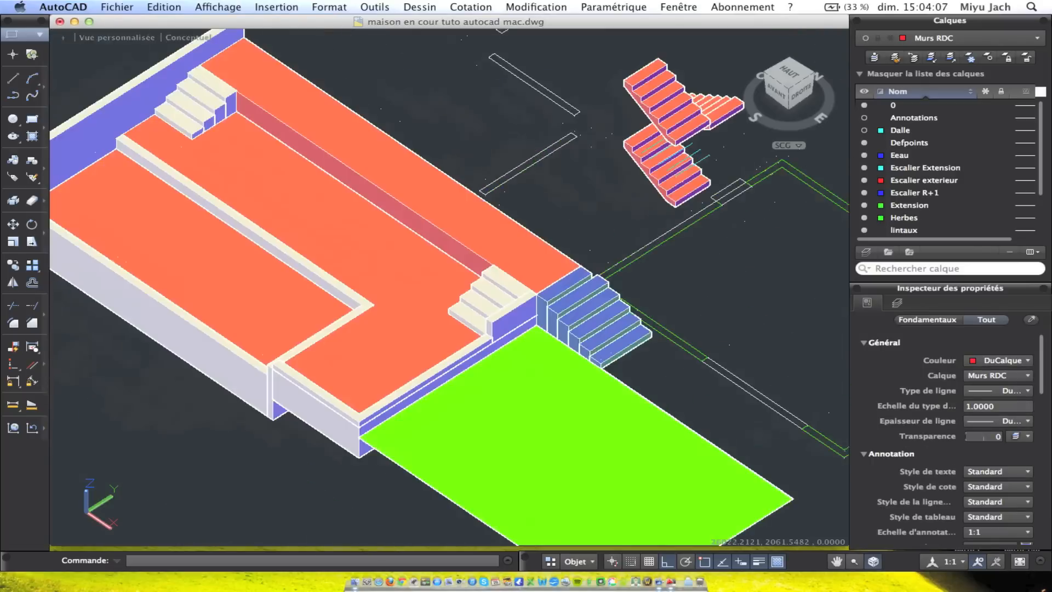
{"action": "left_click", "coordinate": [865, 192]}
{"action": "left_click", "coordinate": [864, 217]}
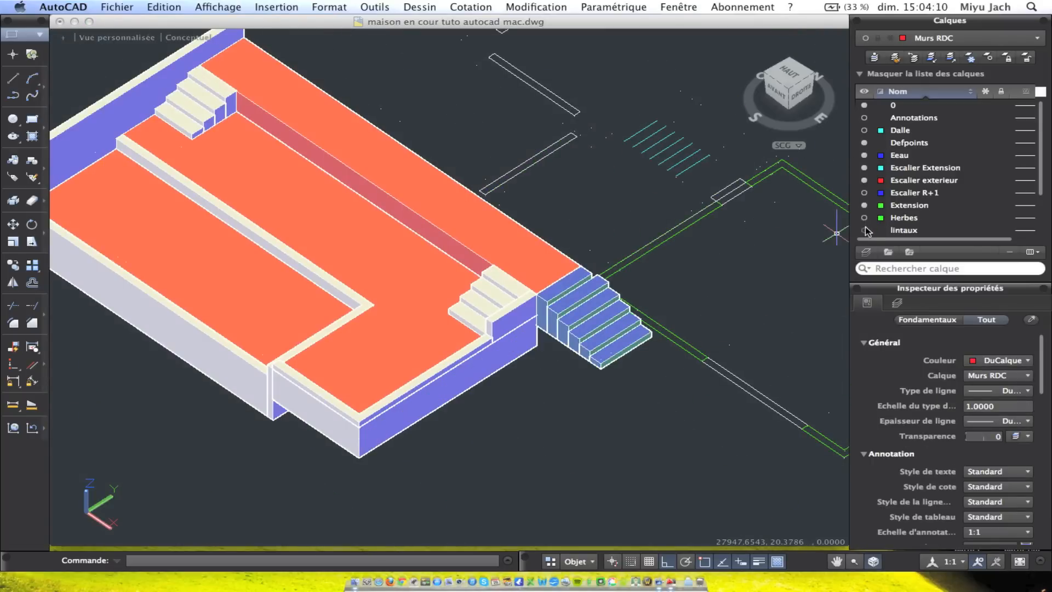
{"action": "left_click", "coordinate": [865, 230]}
{"action": "left_click", "coordinate": [863, 192]}
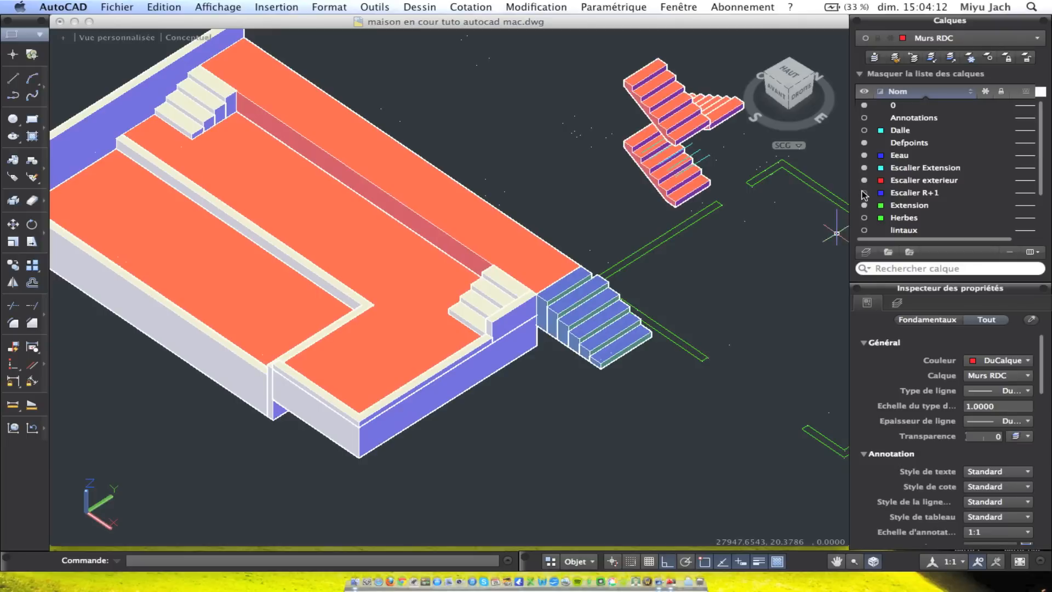
{"action": "left_click", "coordinate": [864, 192]}
Turn off the Escalier exterieur, Escalier Extension, Eeau, Defpoints and Piscines layers
{"action": "left_click", "coordinate": [864, 179]}
{"action": "left_click", "coordinate": [864, 167]}
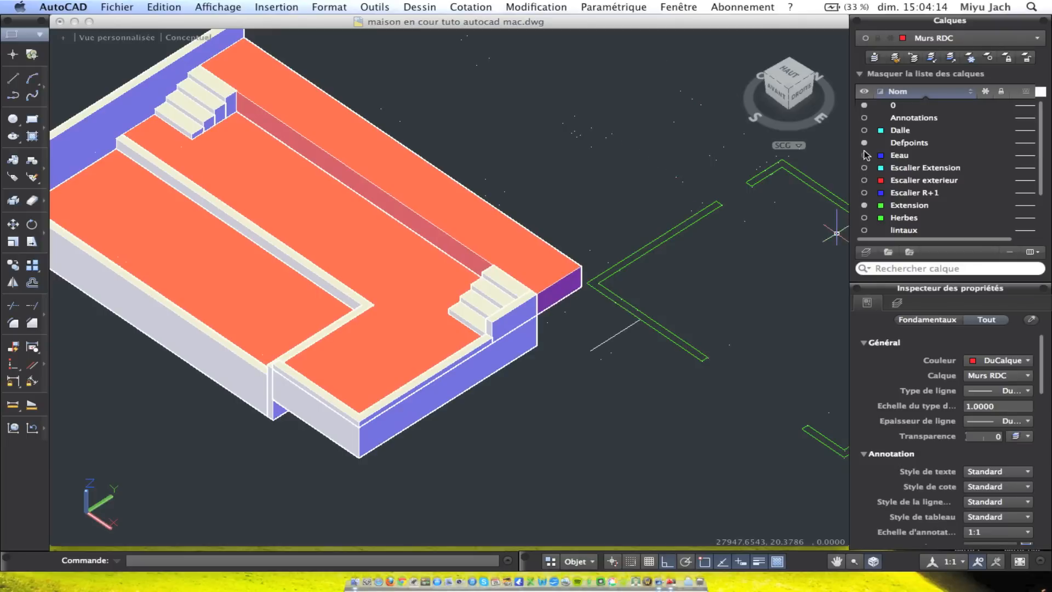
{"action": "left_click", "coordinate": [864, 155]}
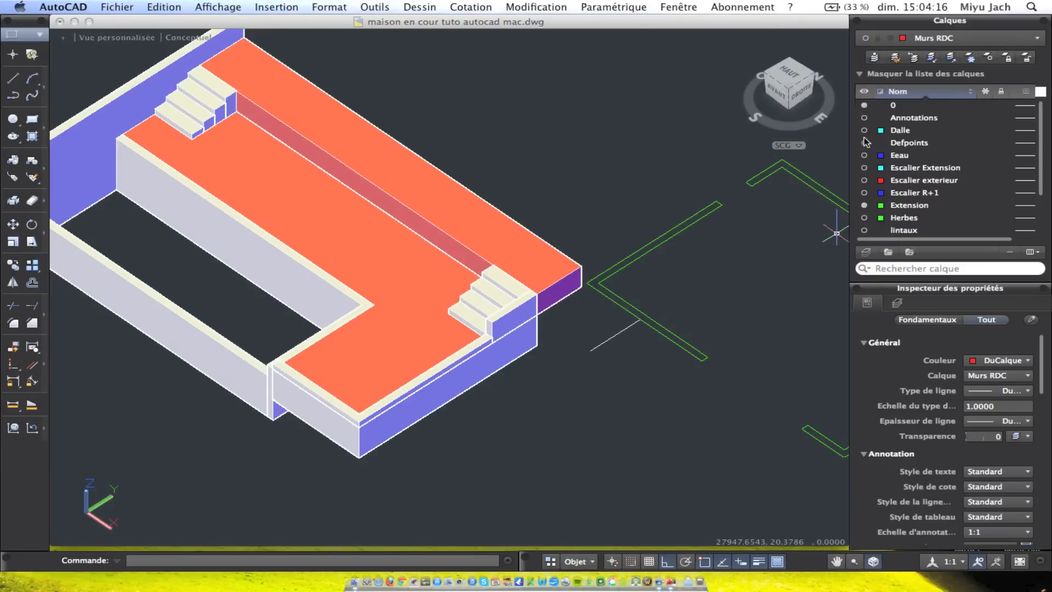
{"action": "scroll", "coordinate": [865, 143], "scroll_direction": "down", "scroll_amount": 3}
{"action": "left_click", "coordinate": [864, 202]}
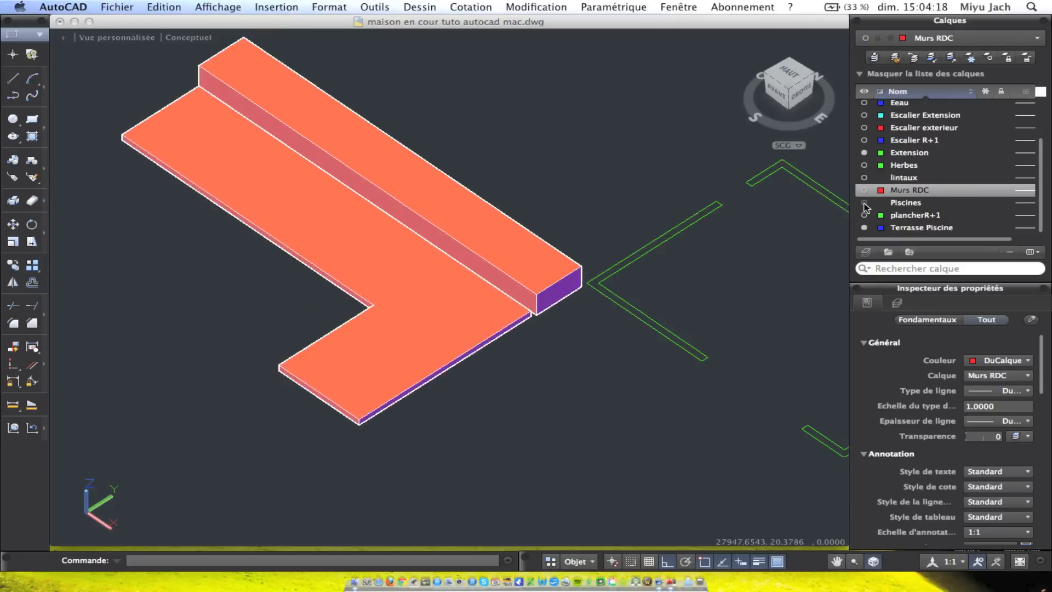
Pick the L-shaped slab to identify its layer, and turn off the Terrasse Piscine layer
{"action": "left_click", "coordinate": [325, 227]}
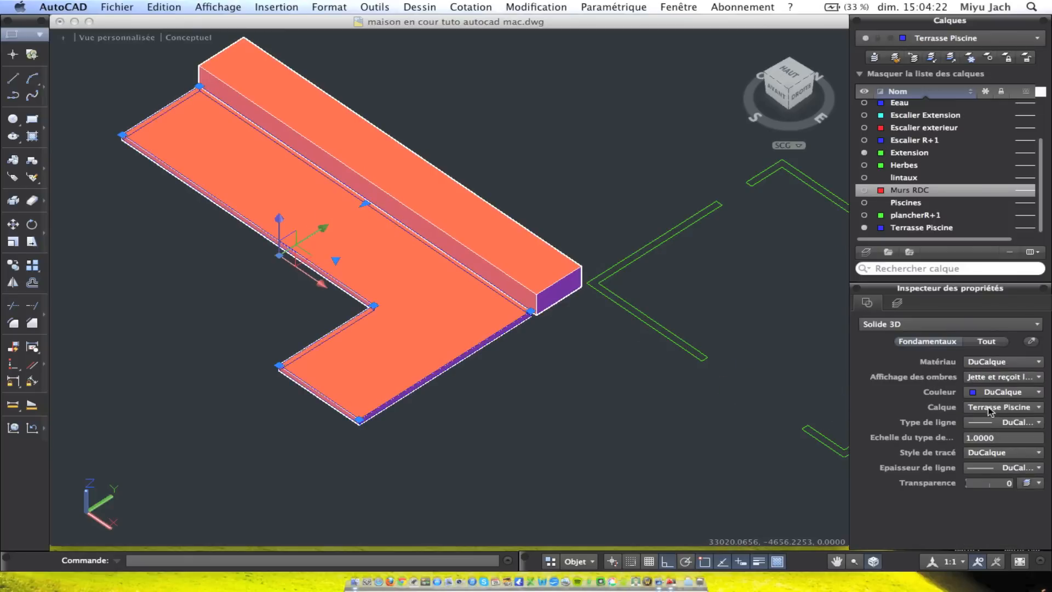
{"action": "scroll", "coordinate": [921, 192], "scroll_direction": "up", "scroll_amount": 3}
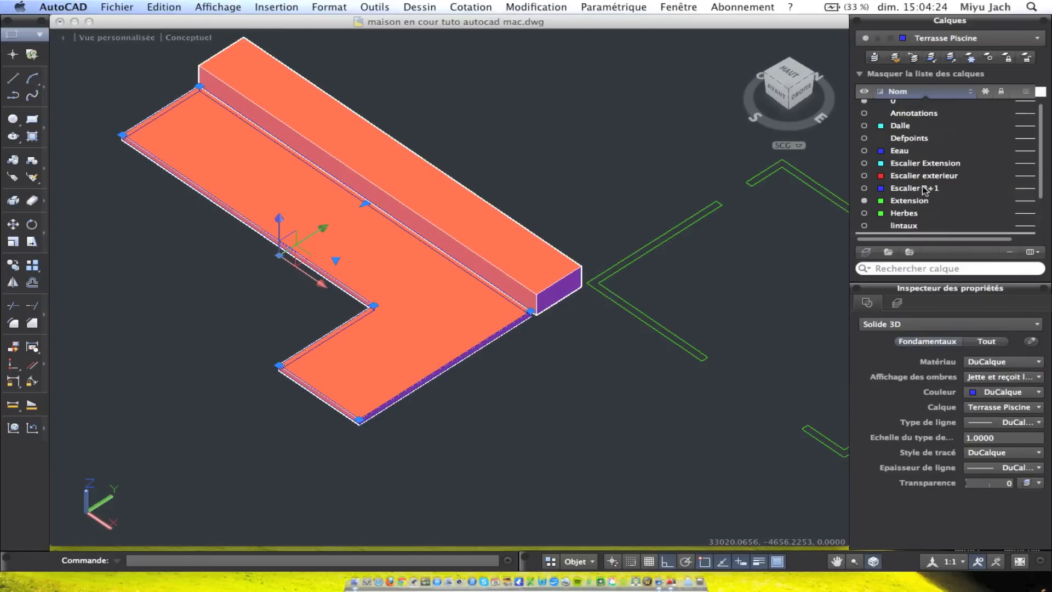
{"action": "scroll", "coordinate": [919, 191], "scroll_direction": "down", "scroll_amount": 3}
{"action": "scroll", "coordinate": [921, 191], "scroll_direction": "down", "scroll_amount": 1}
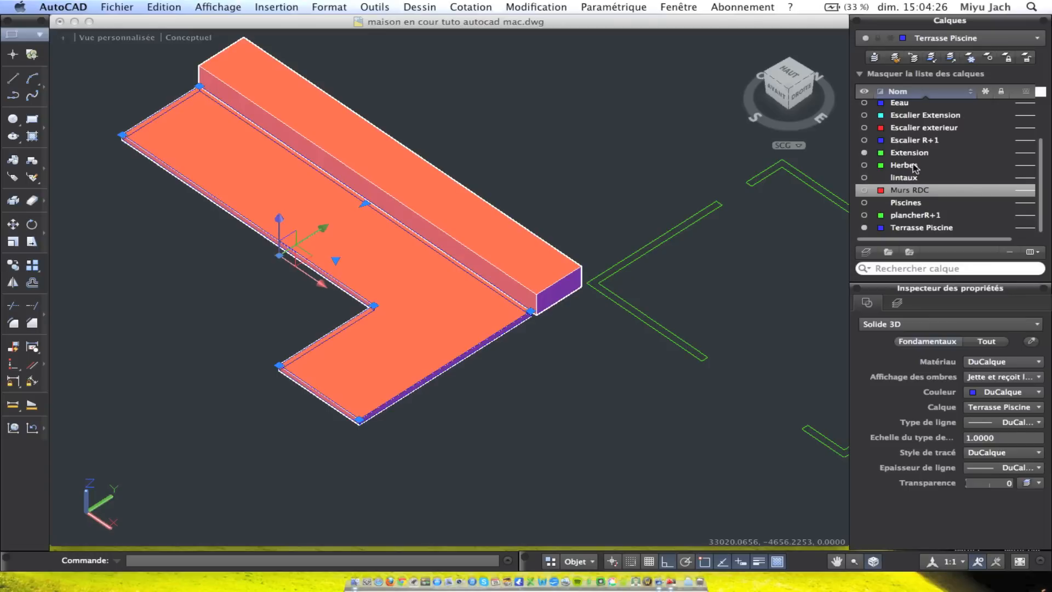
{"action": "left_click", "coordinate": [915, 167]}
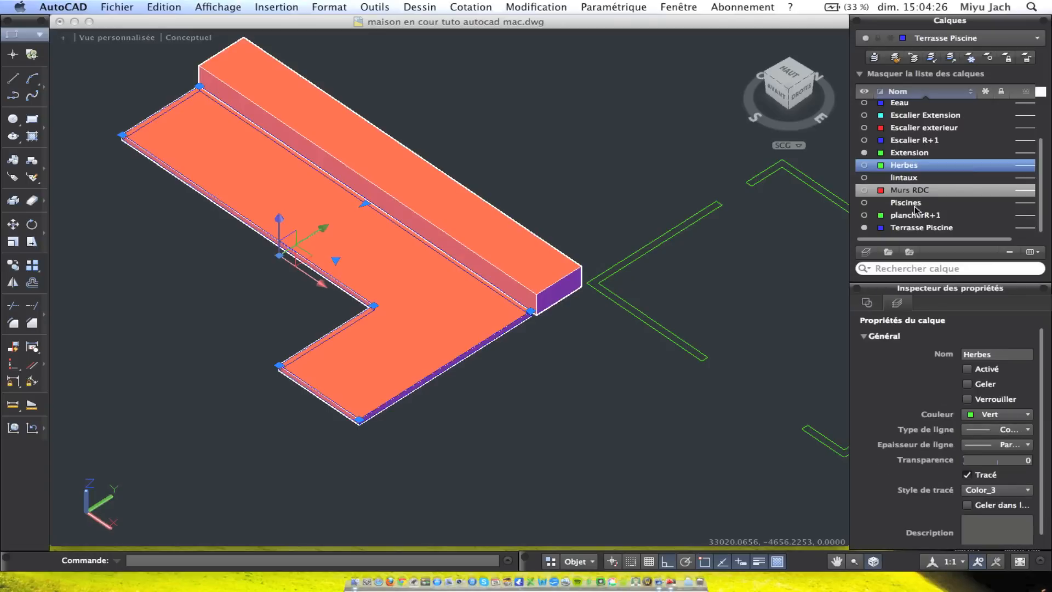
{"action": "left_click", "coordinate": [864, 227]}
Turn the Murs RDC layer back on so the ground-floor walls show beside the extension outline
{"action": "middle_click_drag", "start_coordinate": [592, 260], "coordinate": [347, 160]}
{"action": "middle_click_drag", "start_coordinate": [594, 196], "coordinate": [652, 196]}
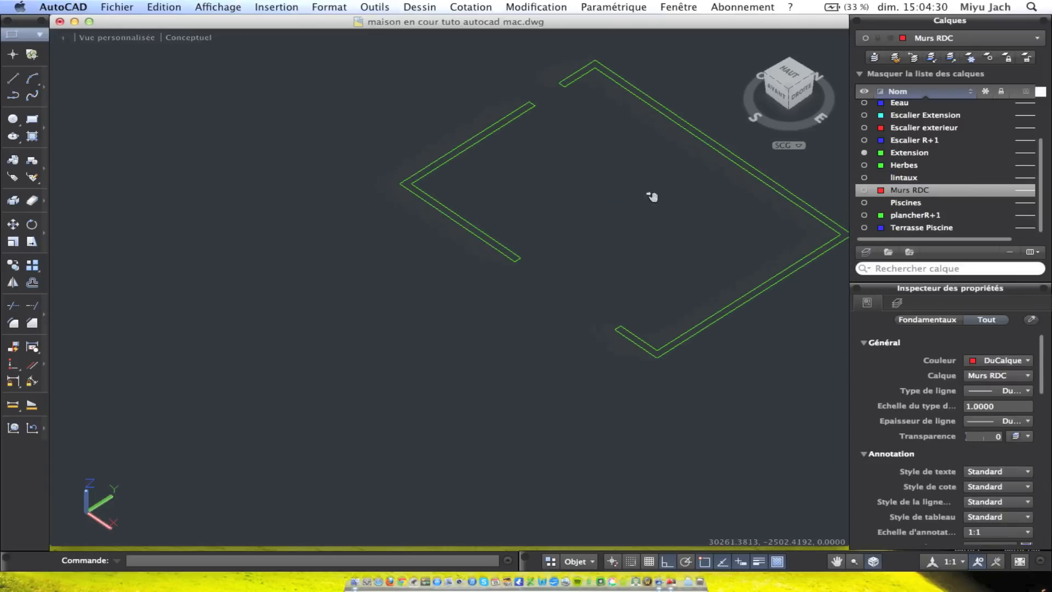
{"action": "middle_click_drag", "start_coordinate": [651, 235], "coordinate": [658, 296], "text": "shift"}
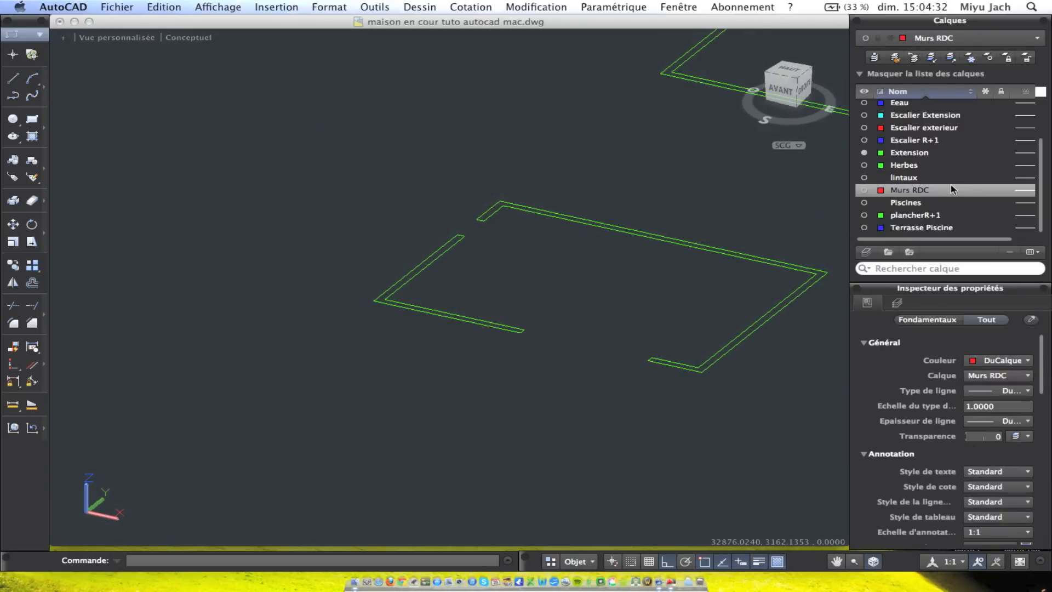
{"action": "scroll", "coordinate": [949, 182], "scroll_direction": "up", "scroll_amount": 2}
{"action": "left_click", "coordinate": [940, 180]}
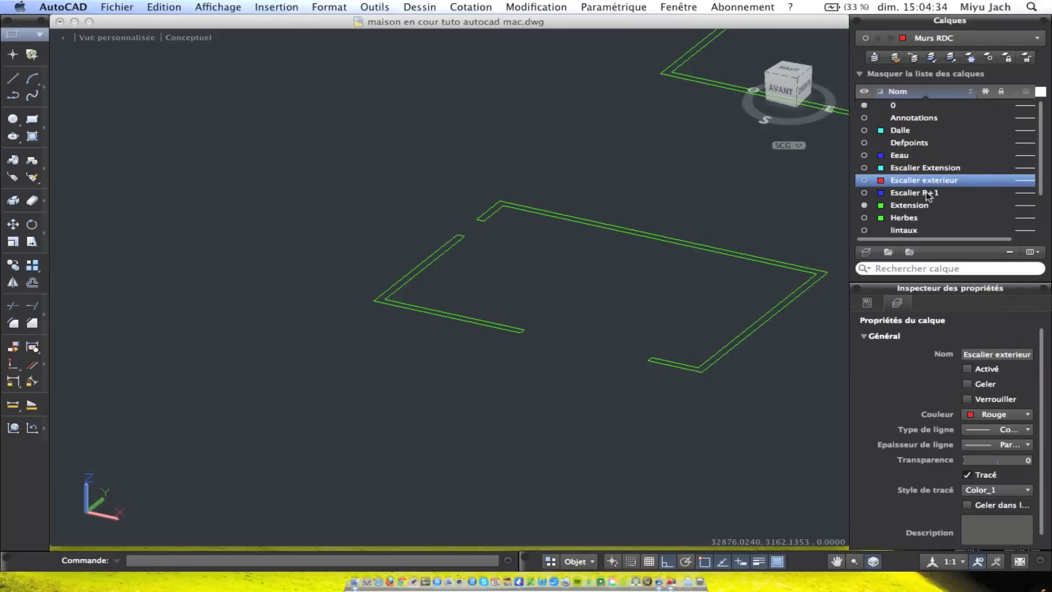
{"action": "scroll", "coordinate": [883, 194], "scroll_direction": "down", "scroll_amount": 2}
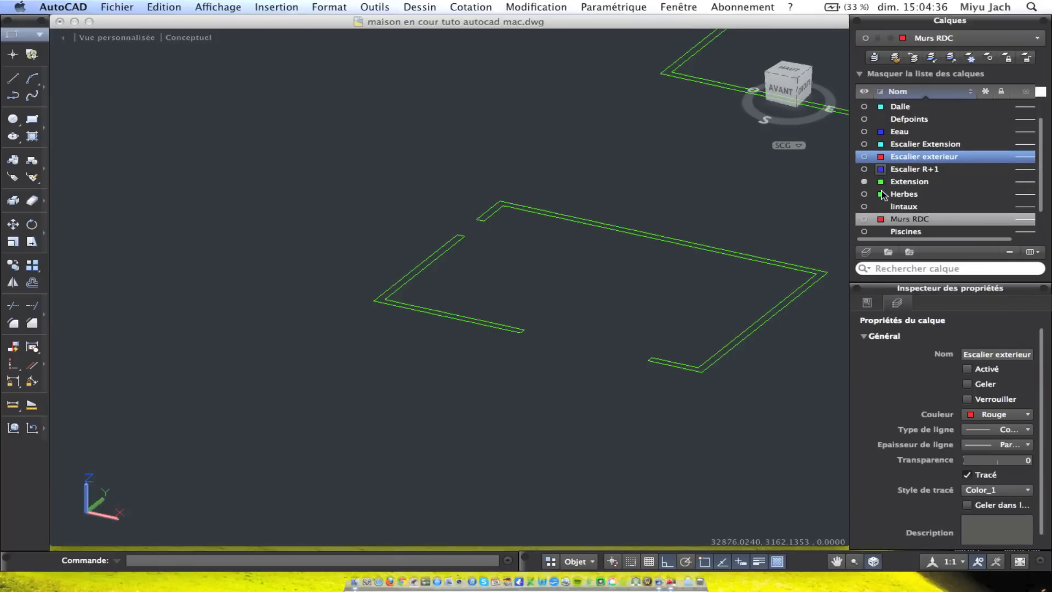
{"action": "scroll", "coordinate": [884, 194], "scroll_direction": "up", "scroll_amount": 2}
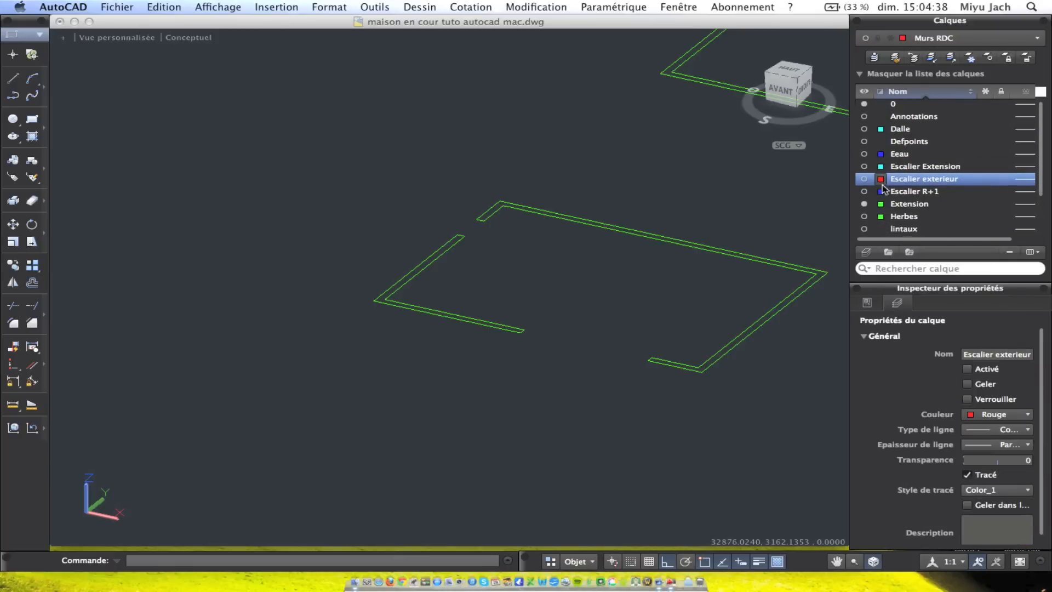
{"action": "scroll", "coordinate": [884, 190], "scroll_direction": "down", "scroll_amount": 4}
{"action": "left_click", "coordinate": [864, 189]}
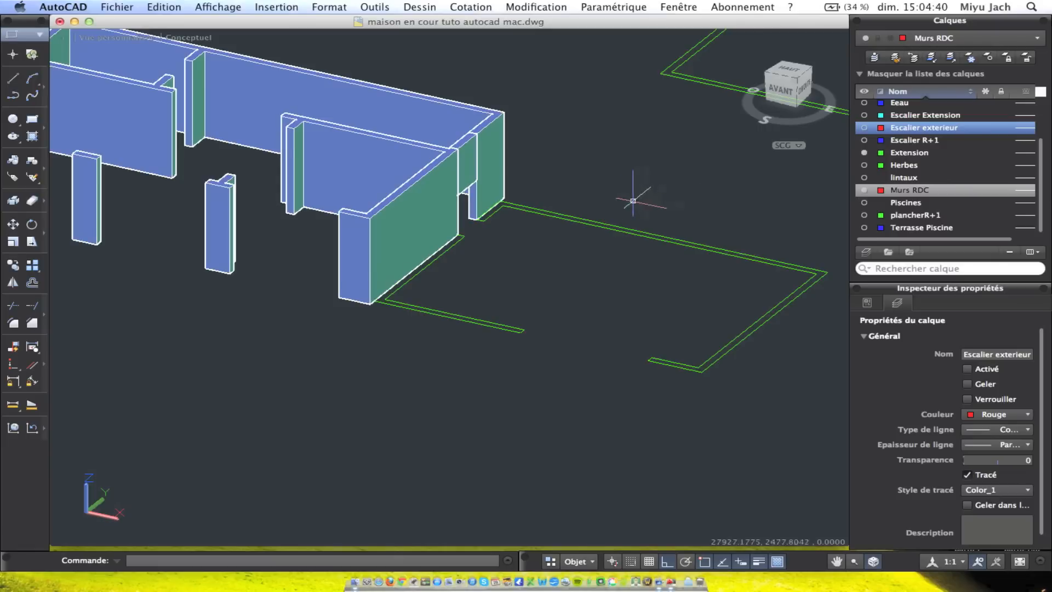
{"action": "left_click", "coordinate": [735, 400]}
{"action": "left_click", "coordinate": [609, 192]}
{"action": "key", "text": "Escape"}
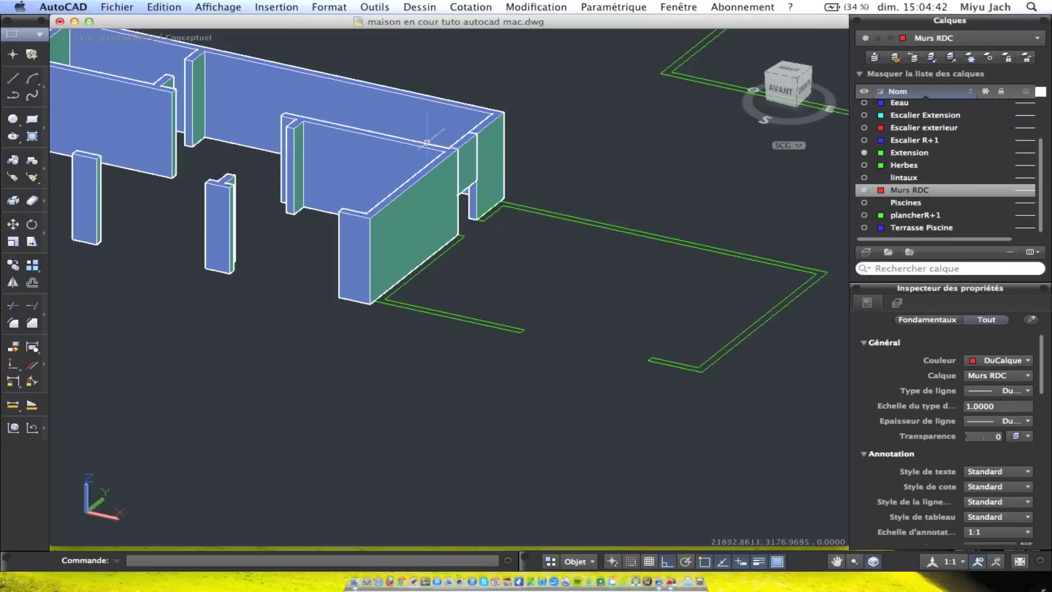
{"action": "middle_click_drag", "start_coordinate": [503, 250], "coordinate": [452, 274], "text": "shift"}
{"action": "left_click", "coordinate": [756, 438]}
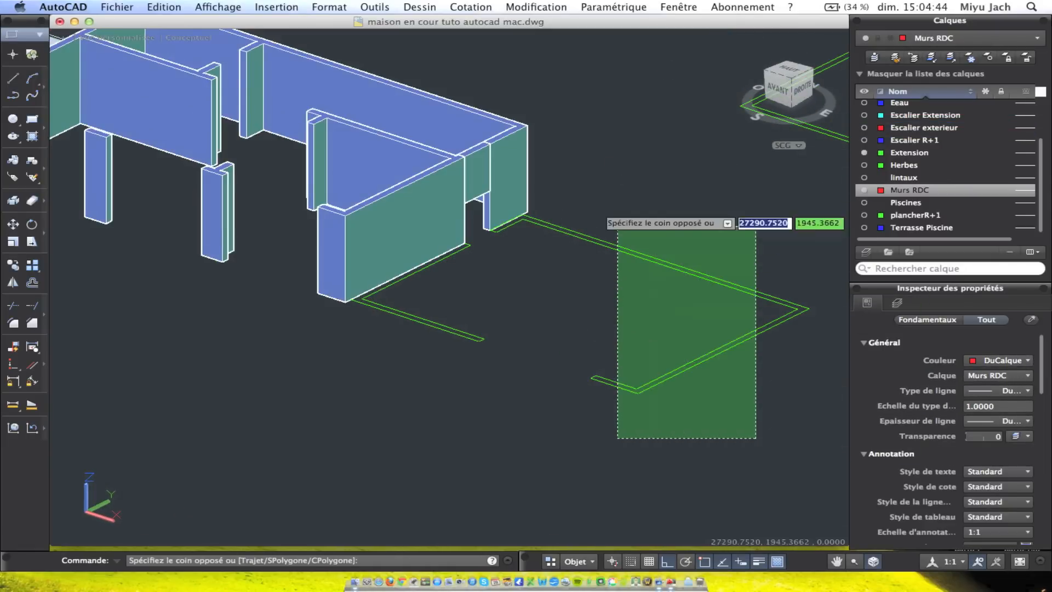
{"action": "key", "text": "Escape"}
{"action": "middle_click_drag", "start_coordinate": [569, 204], "coordinate": [625, 258], "text": "shift"}
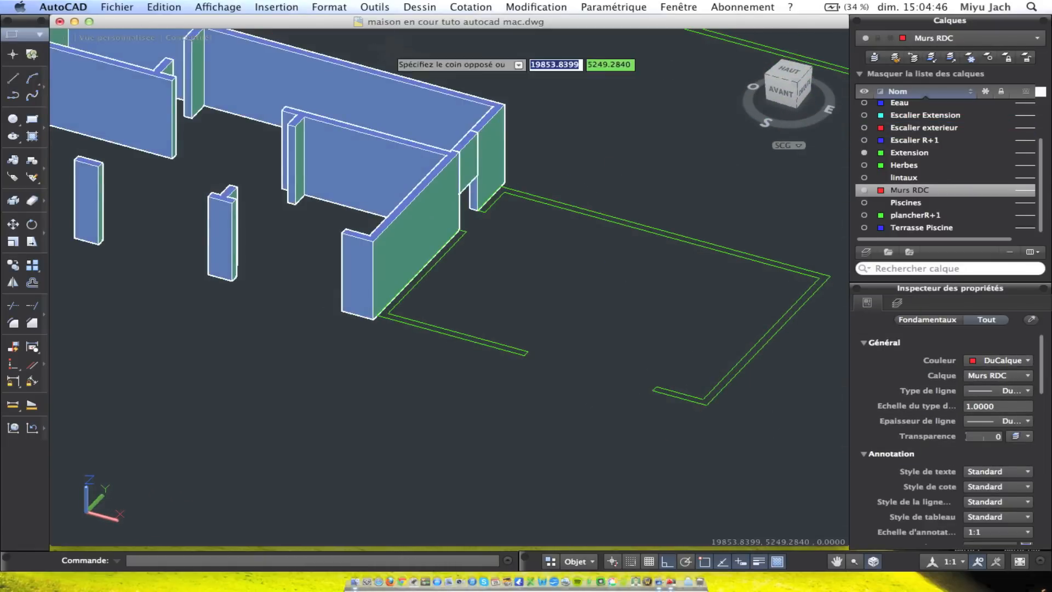
Convert the two closed wall outlines of the extension into regions
{"action": "left_click", "coordinate": [370, 8]}
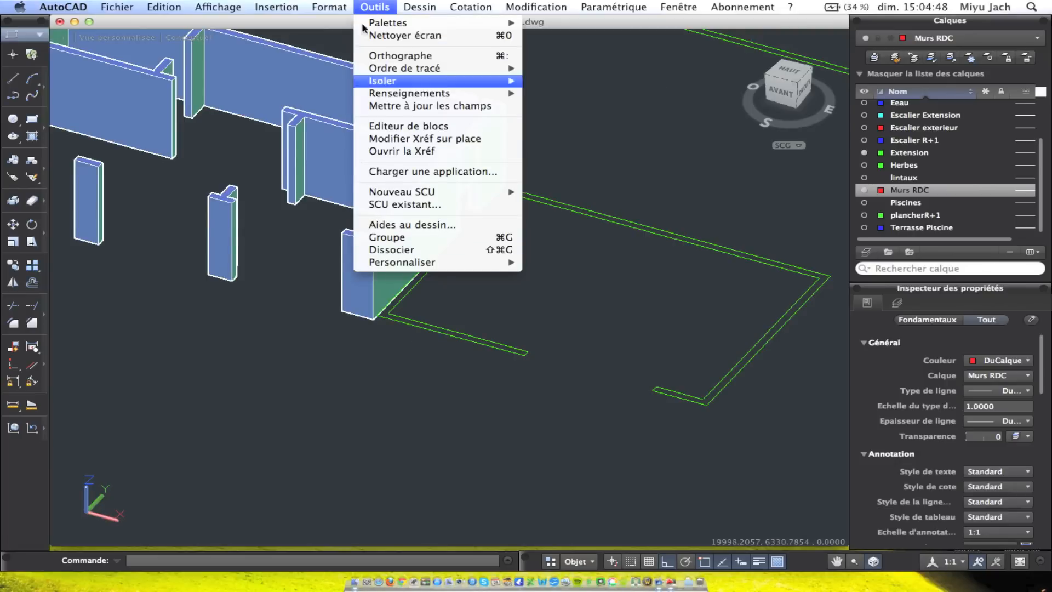
{"action": "mouse_move", "coordinate": [420, 8]}
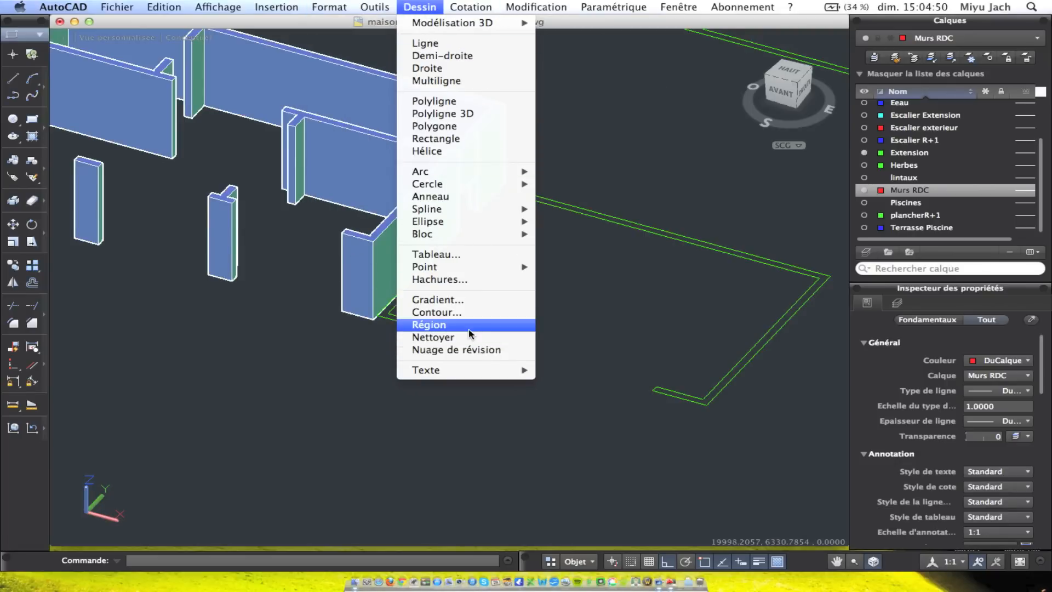
{"action": "left_click", "coordinate": [429, 325]}
{"action": "left_click_drag", "start_coordinate": [386, 53], "coordinate": [806, 465]}
{"action": "left_click", "coordinate": [806, 465]}
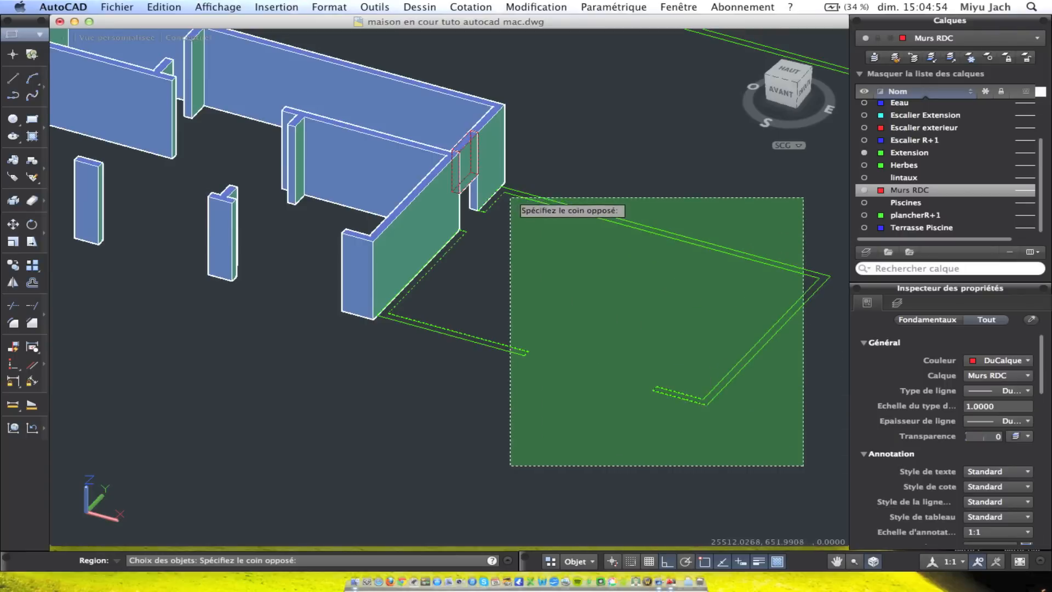
{"action": "left_click", "coordinate": [520, 187]}
{"action": "left_click", "coordinate": [557, 401]}
{"action": "left_click", "coordinate": [443, 317]}
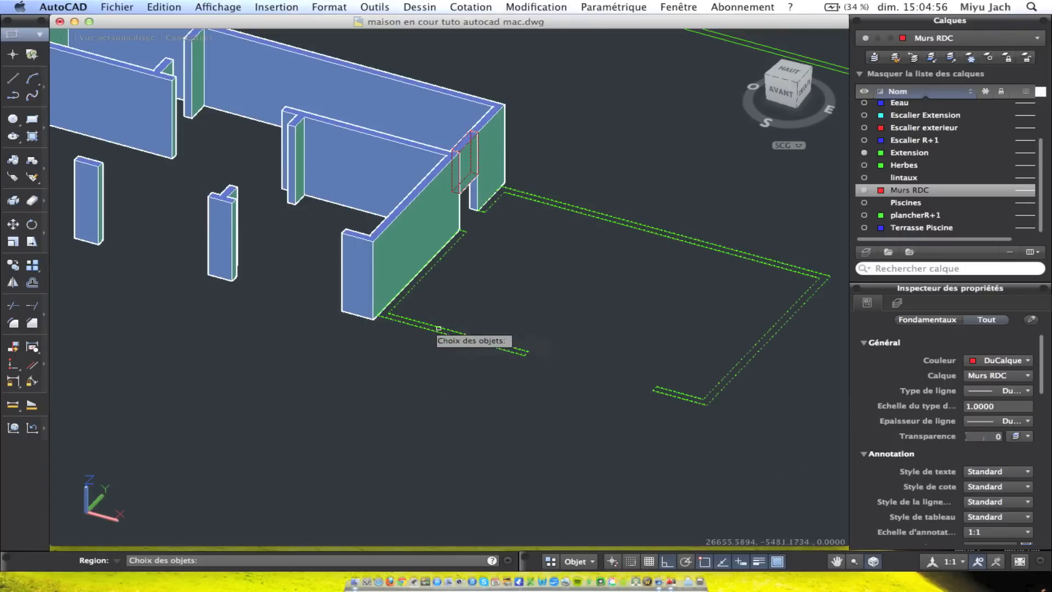
{"action": "left_click", "coordinate": [345, 35]}
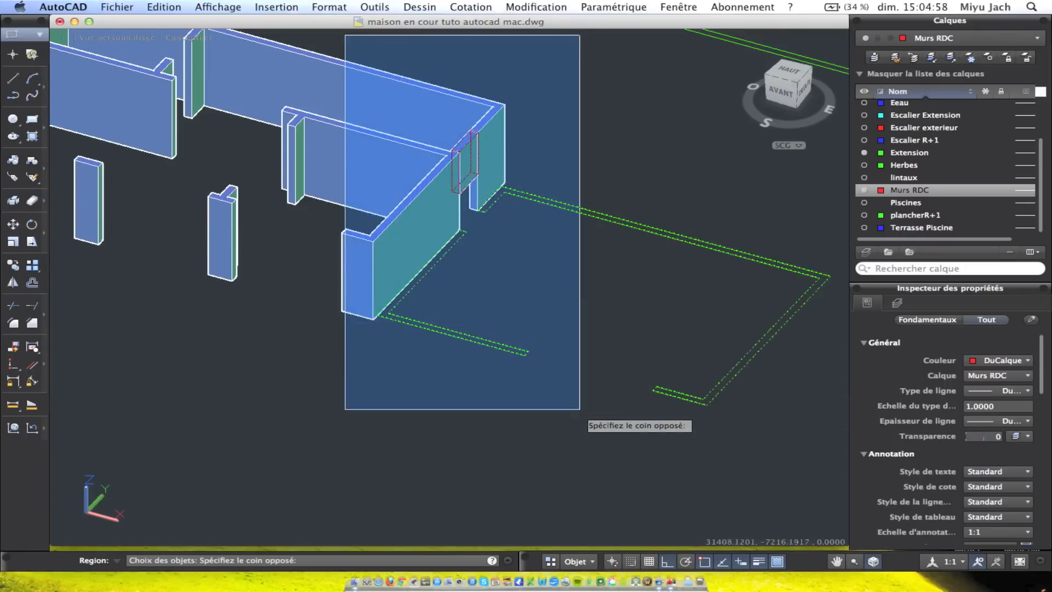
{"action": "left_click", "coordinate": [580, 410]}
{"action": "key", "text": "Return"}
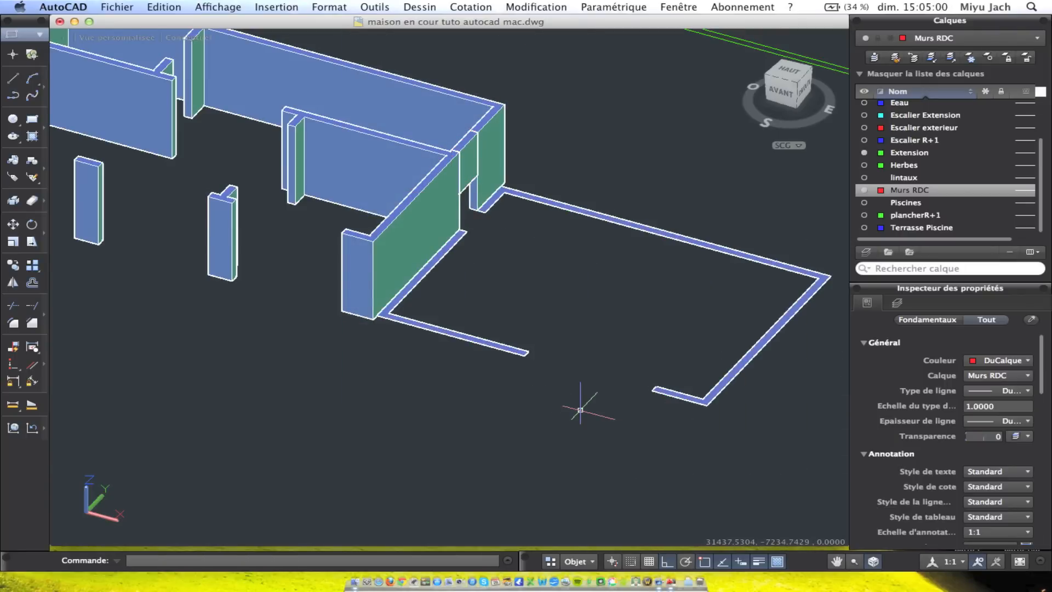
{"action": "left_click", "coordinate": [675, 396]}
{"action": "middle_click_drag", "start_coordinate": [675, 395], "coordinate": [635, 369]}
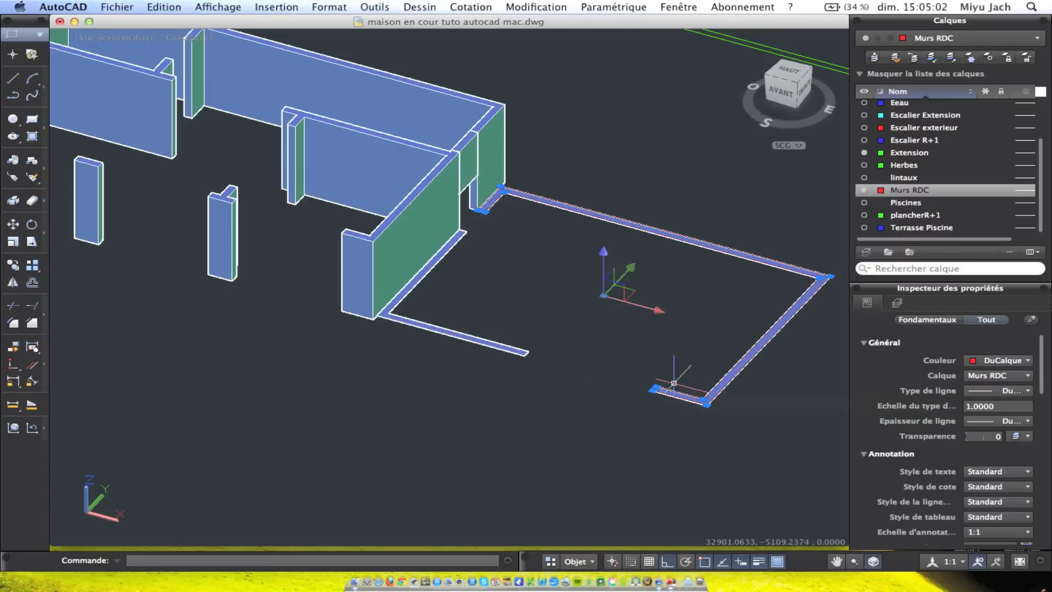
{"action": "left_click", "coordinate": [723, 416]}
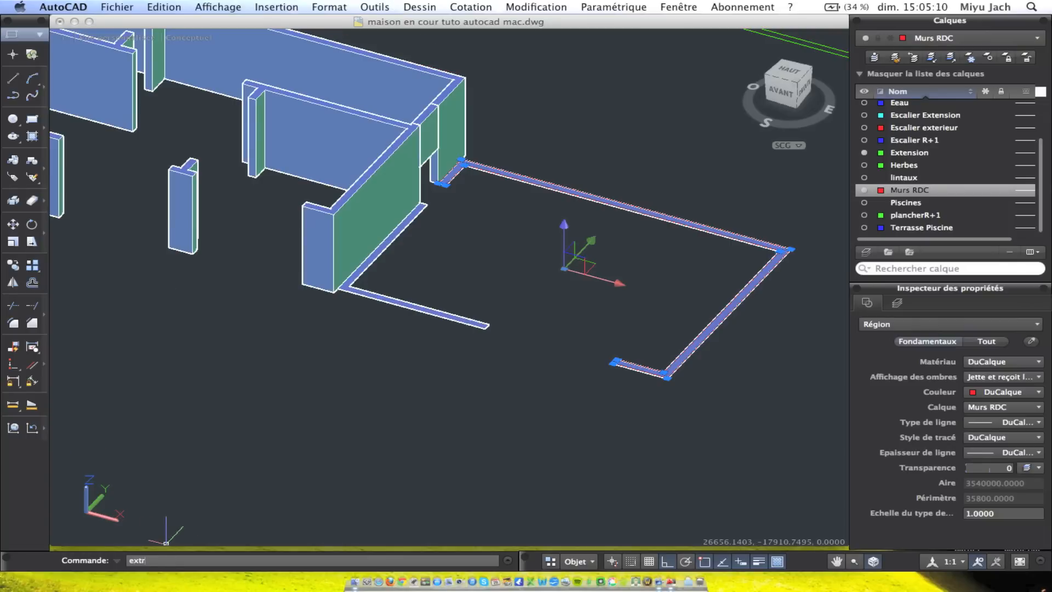
{"action": "key", "text": "Return"}
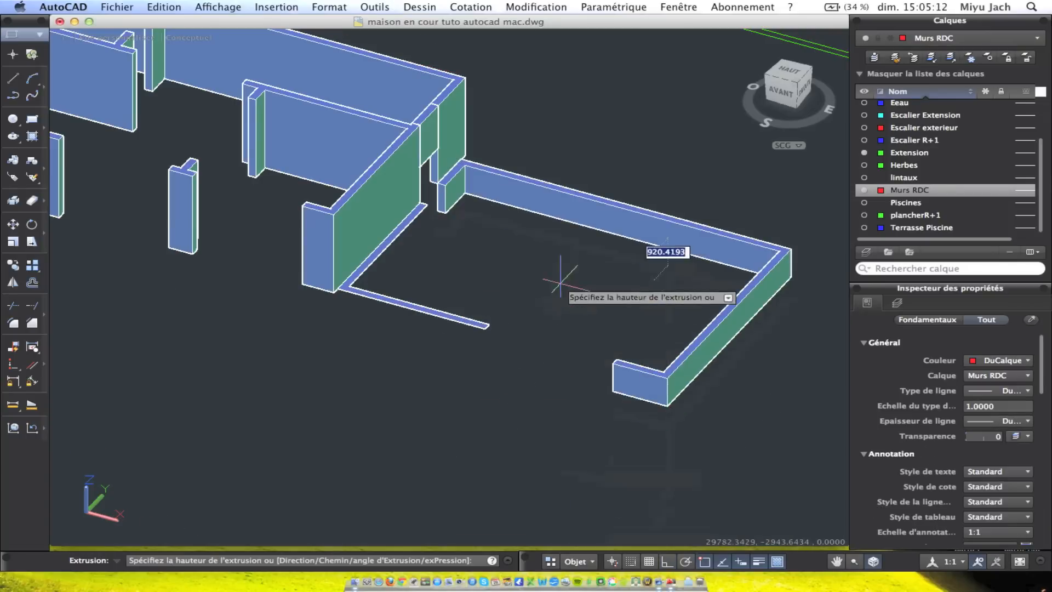
{"action": "key", "text": "Escape"}
Extrude both extension wall regions up to the top of the existing ground-floor wall
{"action": "left_click", "coordinate": [765, 402]}
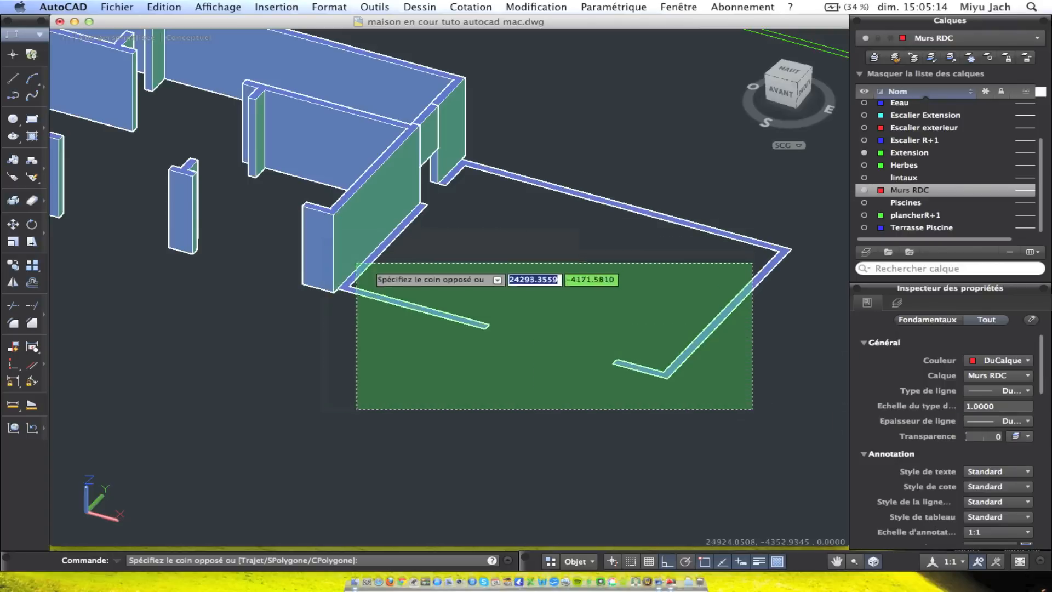
{"action": "left_click", "coordinate": [333, 252]}
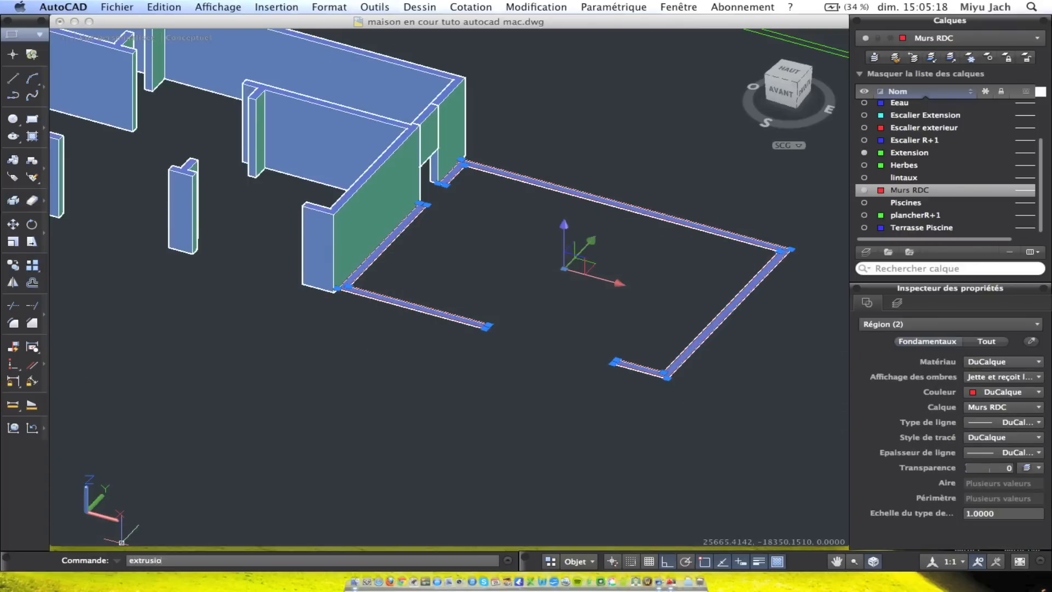
{"action": "key", "text": "Return"}
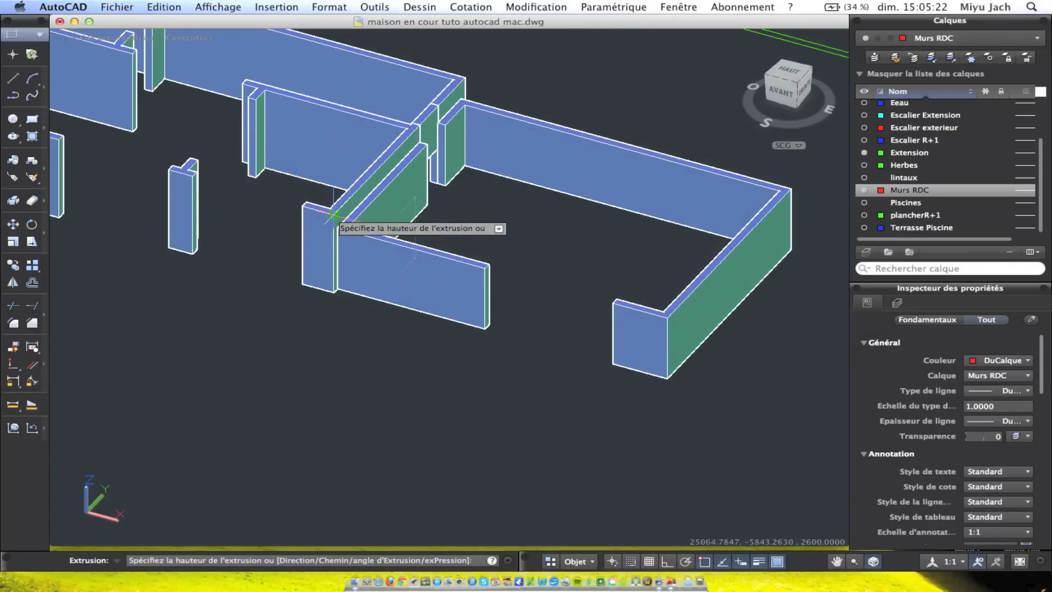
{"action": "left_click", "coordinate": [367, 225]}
Move both extension wall solids down 1400, from their top corner at the doorway to the lower corner of the lintel
{"action": "scroll", "coordinate": [412, 263], "scroll_direction": "up", "scroll_amount": 2}
{"action": "left_click", "coordinate": [468, 368]}
{"action": "left_click", "coordinate": [425, 293]}
{"action": "middle_click_drag", "start_coordinate": [454, 190], "coordinate": [214, 144], "text": "shift"}
{"action": "middle_click_drag", "start_coordinate": [329, 84], "coordinate": [328, 135]}
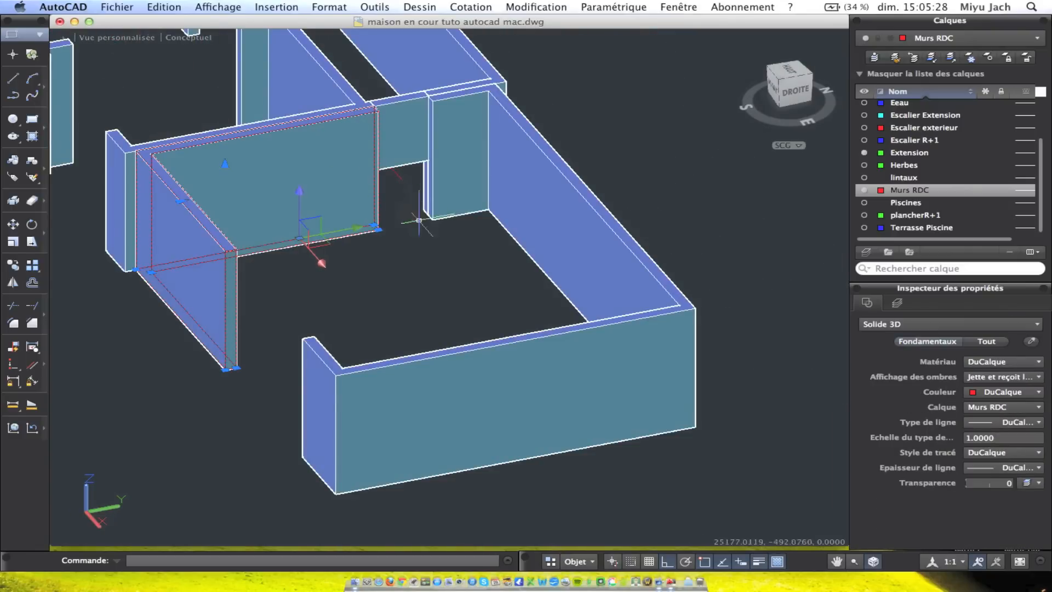
{"action": "left_click", "coordinate": [630, 395]}
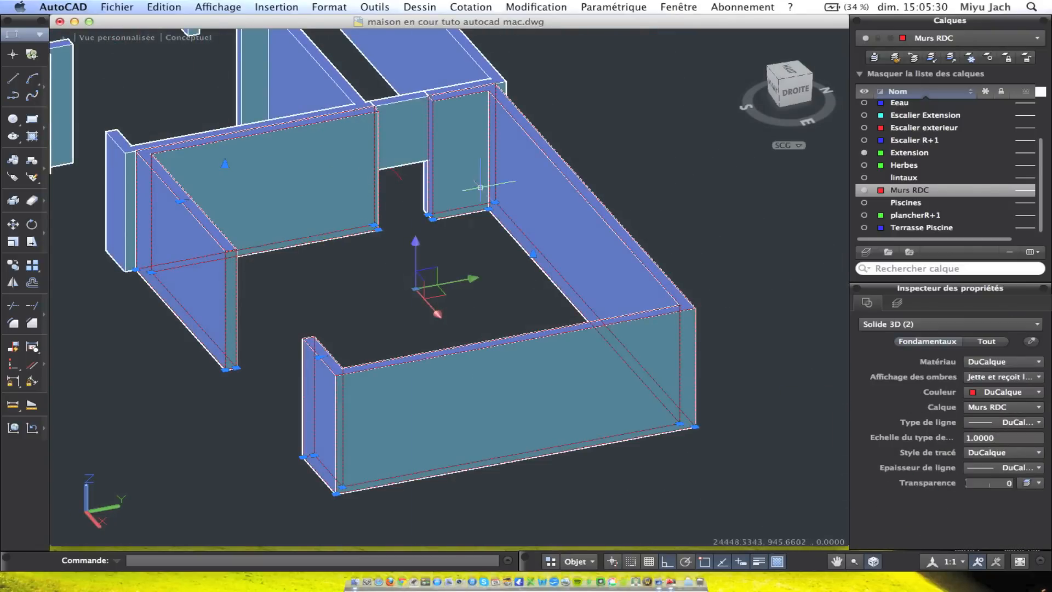
{"action": "left_click", "coordinate": [12, 224]}
{"action": "scroll", "coordinate": [446, 106], "scroll_direction": "up", "scroll_amount": 5}
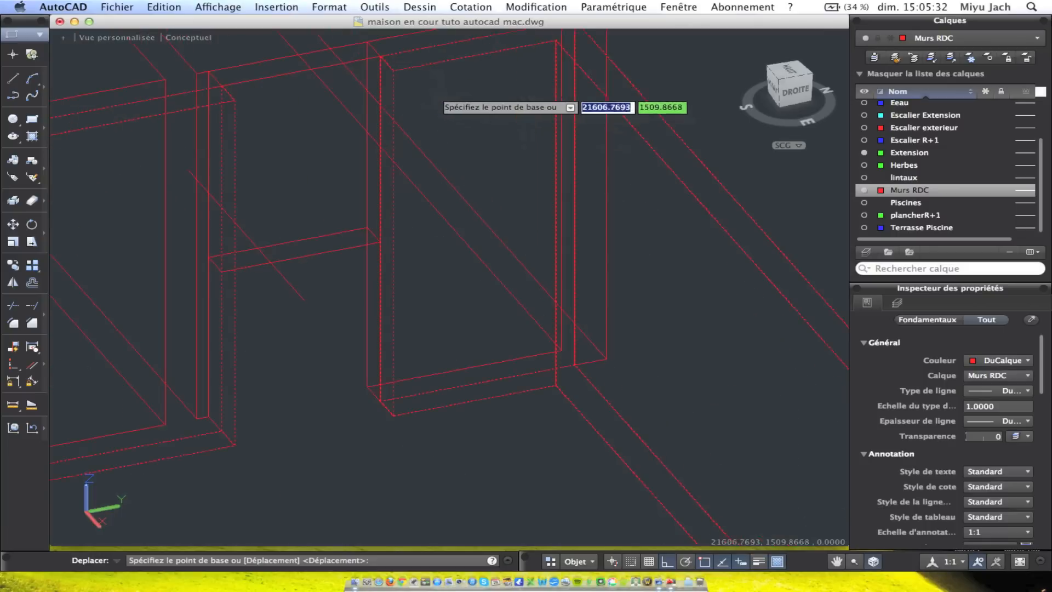
{"action": "left_click", "coordinate": [380, 55]}
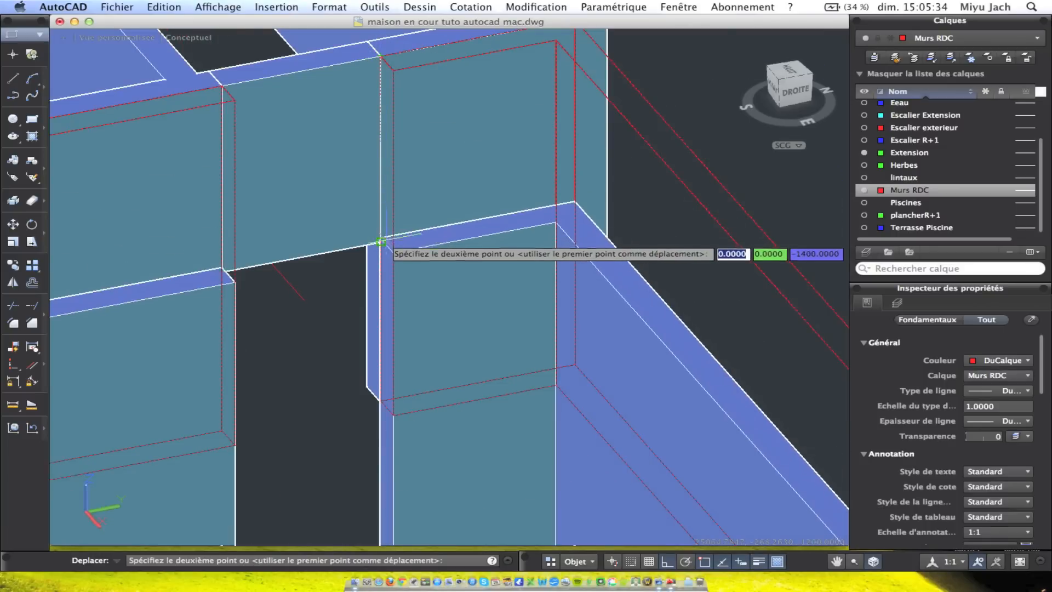
{"action": "left_click", "coordinate": [380, 241]}
Turn the Escalier exterieur layer back on to compare the exterior stairs with the lowered extension walls
{"action": "scroll", "coordinate": [393, 280], "scroll_direction": "down", "scroll_amount": 5}
{"action": "mouse_move", "coordinate": [395, 296]}
{"action": "middle_mouse_down", "text": "shift"}
{"action": "mouse_move", "coordinate": [465, 299]}
{"action": "mouse_move", "coordinate": [287, 227]}
{"action": "mouse_move", "coordinate": [441, 232]}
{"action": "mouse_move", "coordinate": [347, 237]}
{"action": "mouse_move", "coordinate": [435, 274]}
{"action": "mouse_move", "coordinate": [564, 272]}
{"action": "middle_mouse_up", "text": "shift"}
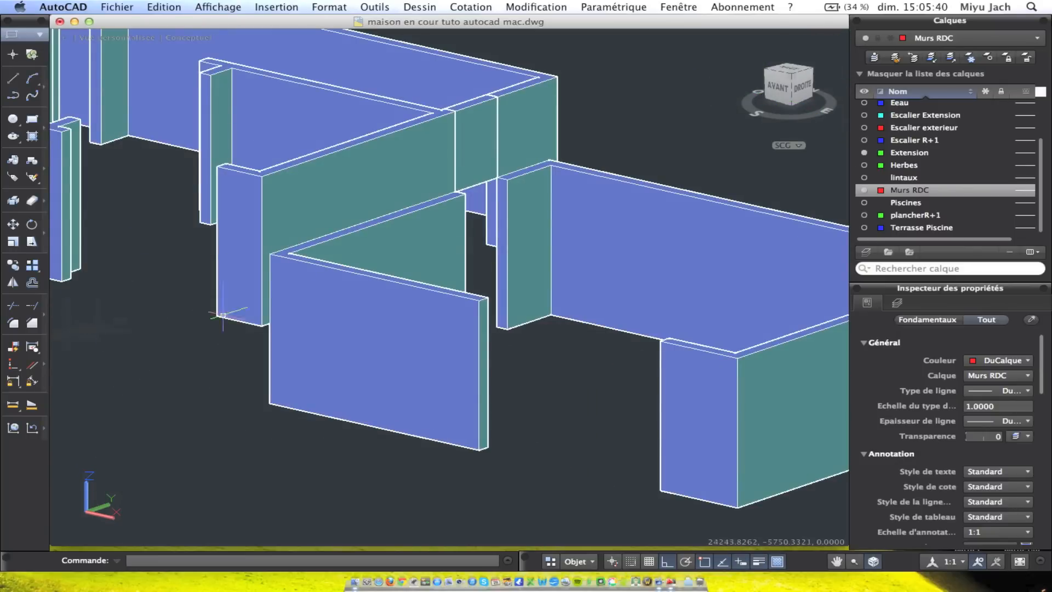
{"action": "left_click", "coordinate": [864, 127]}
{"action": "mouse_move", "coordinate": [602, 258]}
{"action": "middle_mouse_down", "text": "shift"}
{"action": "mouse_move", "coordinate": [528, 261]}
{"action": "mouse_move", "coordinate": [518, 274]}
{"action": "mouse_move", "coordinate": [493, 278]}
{"action": "mouse_move", "coordinate": [364, 278]}
{"action": "mouse_move", "coordinate": [360, 295]}
{"action": "mouse_move", "coordinate": [628, 291]}
{"action": "mouse_move", "coordinate": [402, 296]}
{"action": "mouse_move", "coordinate": [436, 312]}
{"action": "mouse_move", "coordinate": [503, 300]}
{"action": "mouse_move", "coordinate": [396, 312]}
{"action": "middle_mouse_up", "text": "shift"}
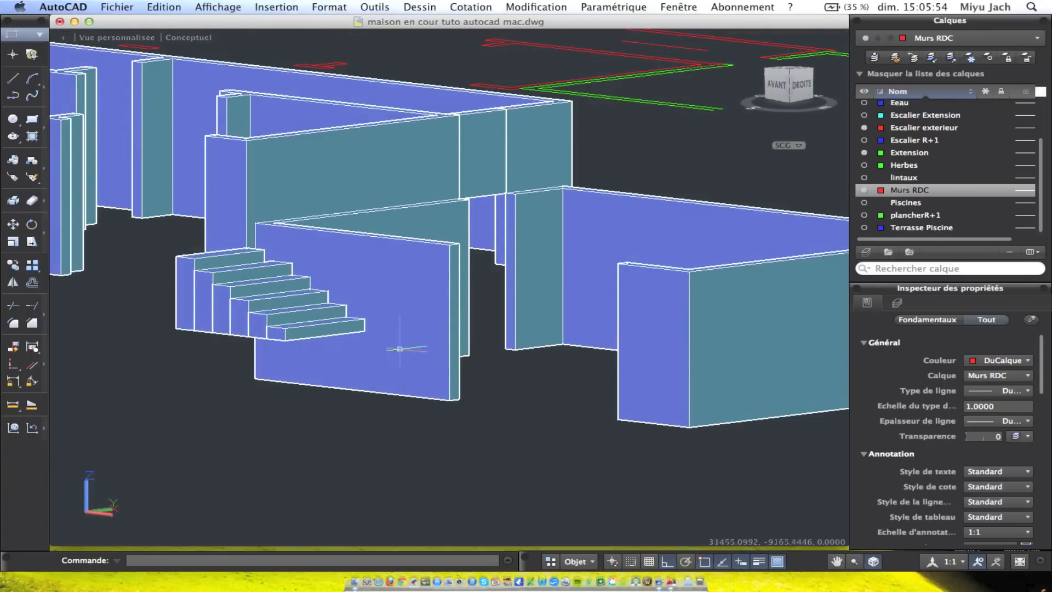
{"action": "mouse_move", "coordinate": [403, 361]}
{"action": "middle_mouse_down", "text": "shift"}
{"action": "mouse_move", "coordinate": [383, 367]}
{"action": "mouse_move", "coordinate": [467, 359]}
{"action": "mouse_move", "coordinate": [521, 425]}
{"action": "mouse_move", "coordinate": [496, 364]}
{"action": "middle_mouse_up", "text": "shift"}
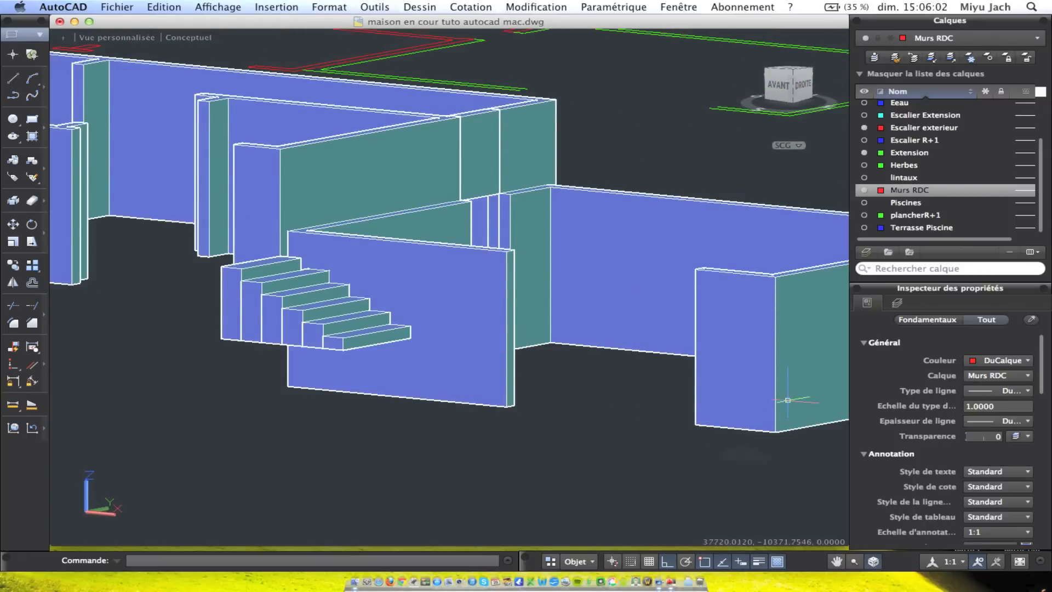
{"action": "mouse_move", "coordinate": [383, 340]}
{"action": "middle_mouse_down", "text": "shift"}
{"action": "mouse_move", "coordinate": [406, 416]}
{"action": "mouse_move", "coordinate": [347, 357]}
{"action": "mouse_move", "coordinate": [356, 351]}
{"action": "middle_mouse_up", "text": "shift"}
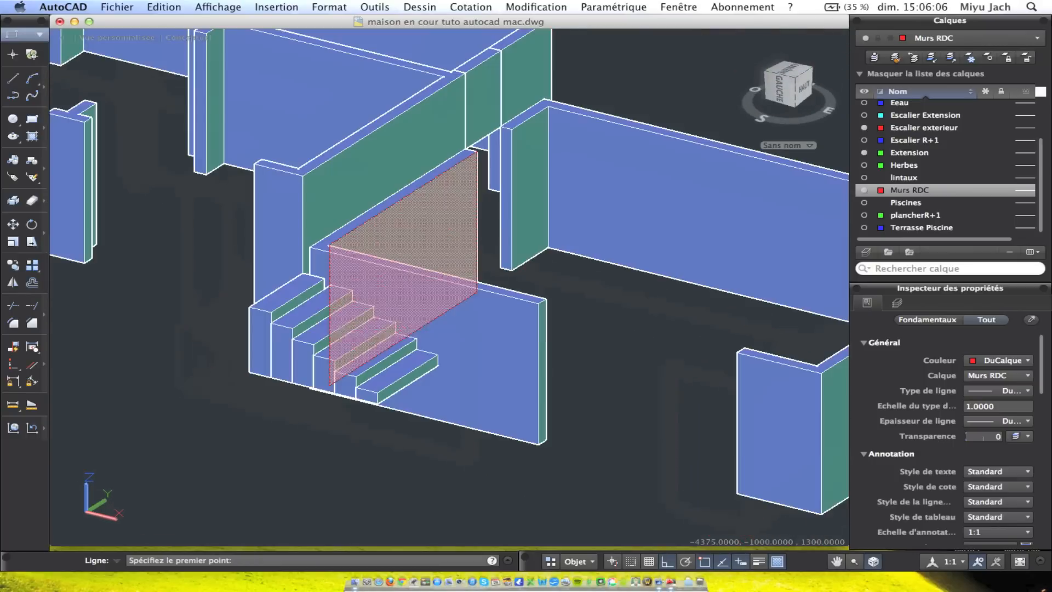
Reorient the UCS so that its Y axis points vertically, for dimensioning heights on the extension wall beside the stairs
{"action": "key", "text": "Escape"}
{"action": "scroll", "coordinate": [395, 364], "scroll_direction": "up", "scroll_amount": 6}
{"action": "middle_click_drag", "start_coordinate": [452, 340], "coordinate": [331, 148]}
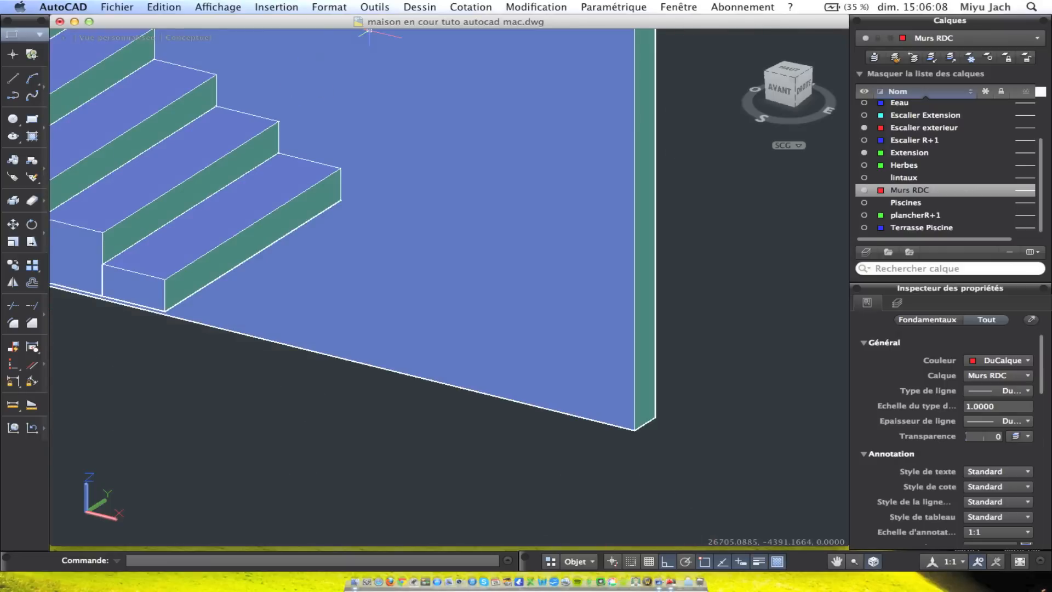
{"action": "left_click", "coordinate": [536, 8]}
{"action": "mouse_move", "coordinate": [416, 11]}
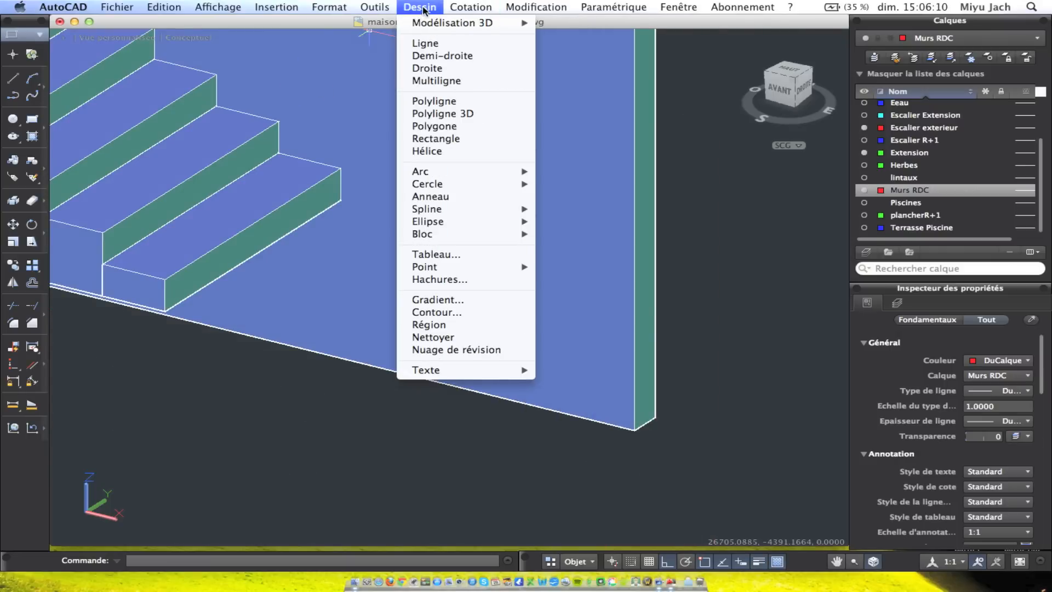
{"action": "mouse_move", "coordinate": [470, 7]}
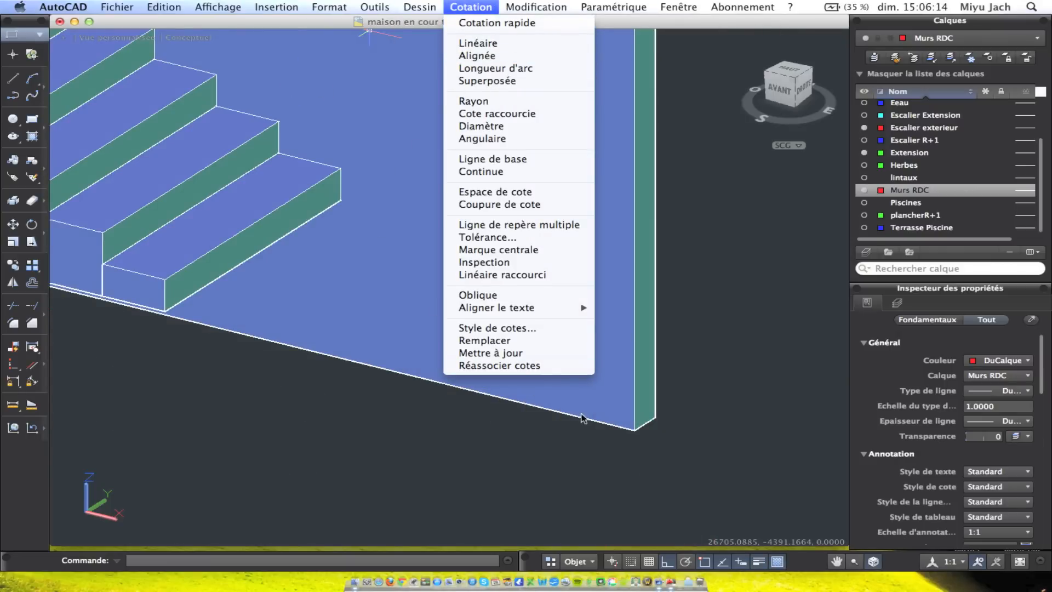
{"action": "left_click", "coordinate": [530, 404]}
{"action": "scroll", "coordinate": [373, 407], "scroll_direction": "down", "scroll_amount": 3}
{"action": "middle_click_drag", "start_coordinate": [373, 408], "coordinate": [421, 374]}
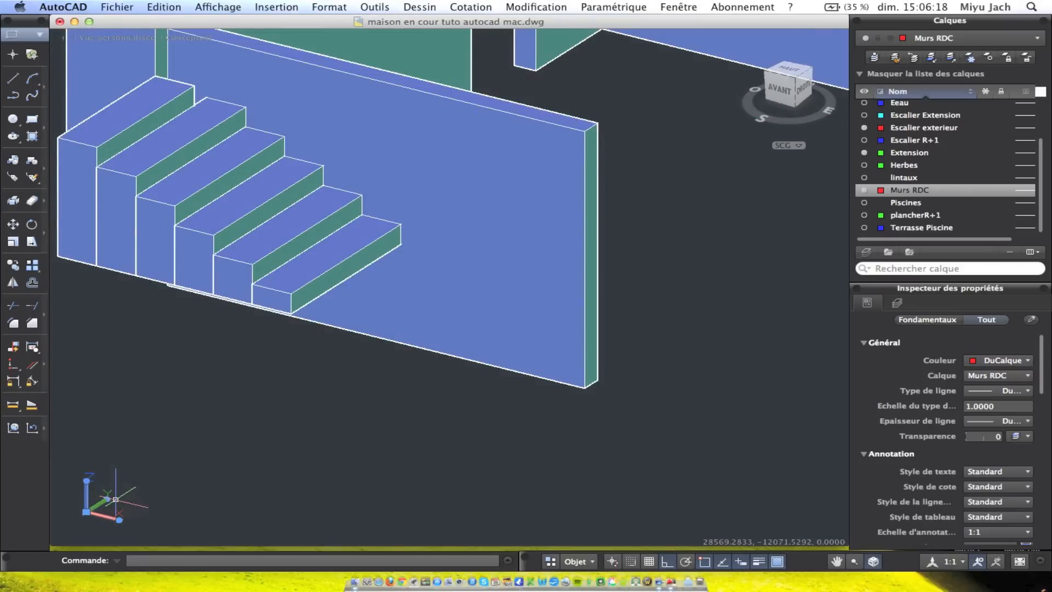
{"action": "left_click", "coordinate": [107, 498]}
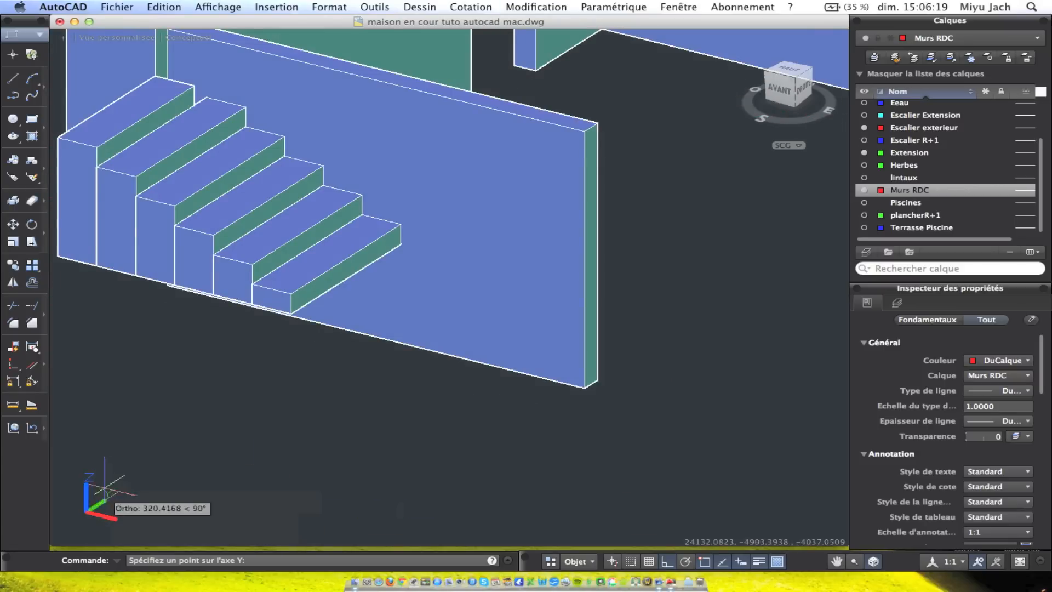
{"action": "left_click", "coordinate": [93, 458]}
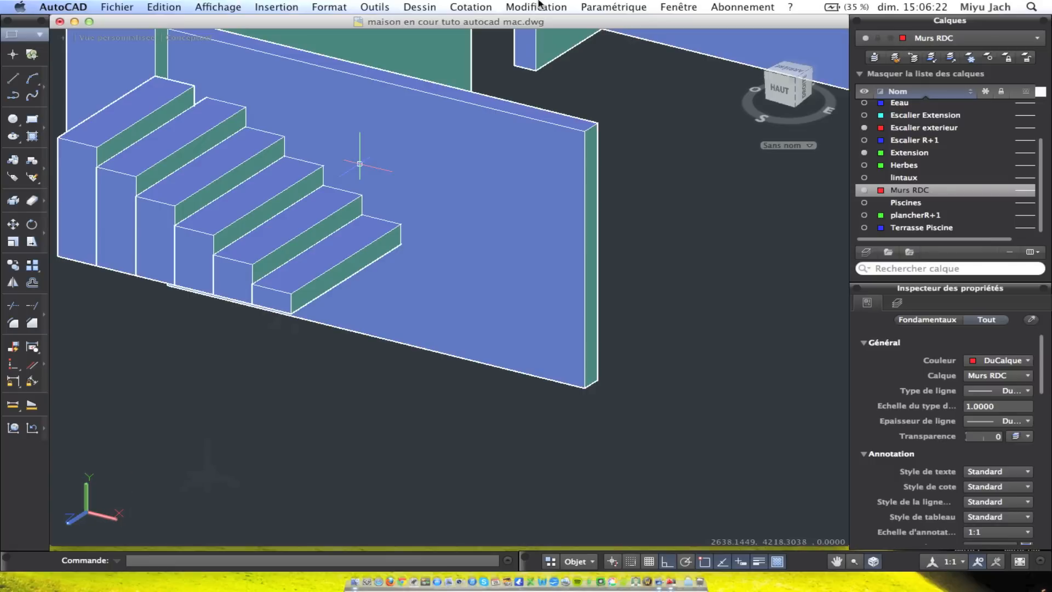
{"action": "left_click", "coordinate": [470, 5]}
{"action": "left_click", "coordinate": [97, 495]}
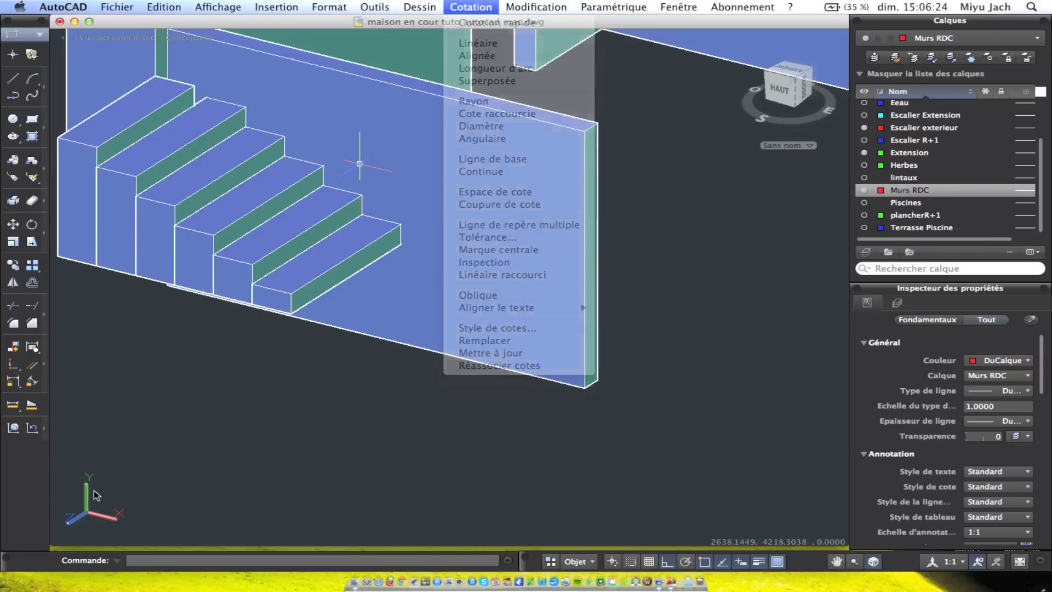
{"action": "left_click", "coordinate": [85, 487]}
{"action": "key", "text": "Escape"}
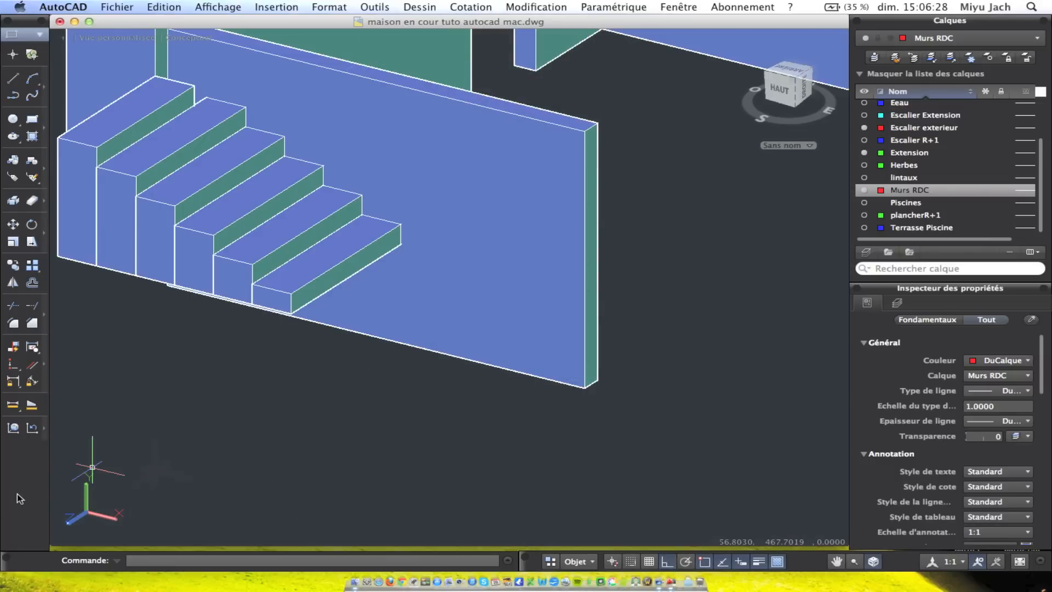
Measure the vertical offset between the base of the lowest exterior step and the bottom of the extension wall with a linear dimension
{"action": "left_click", "coordinate": [470, 7]}
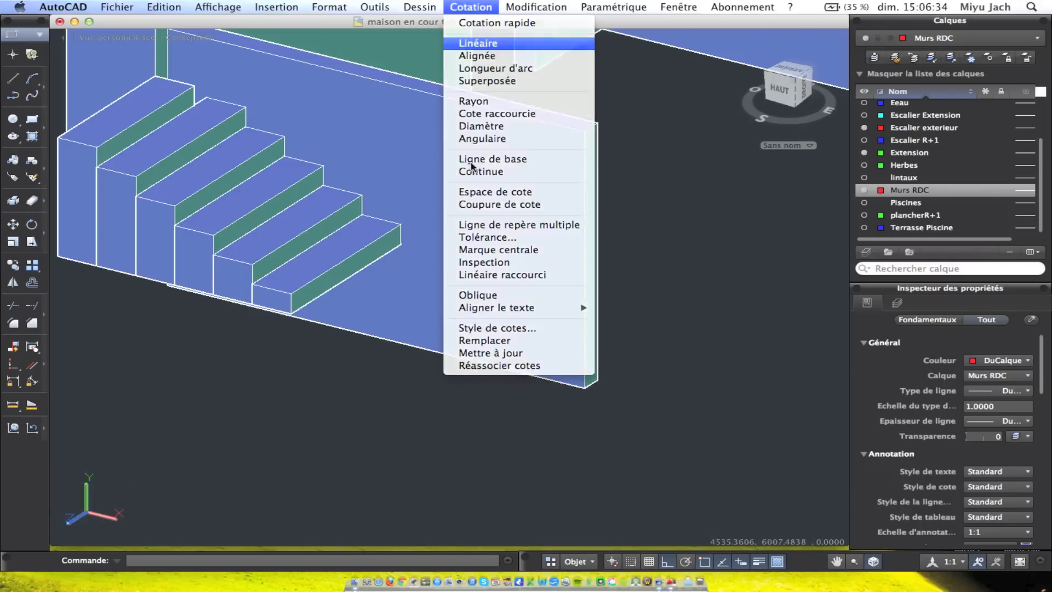
{"action": "left_click", "coordinate": [493, 46]}
{"action": "left_click", "coordinate": [401, 245]}
{"action": "left_click", "coordinate": [585, 387]}
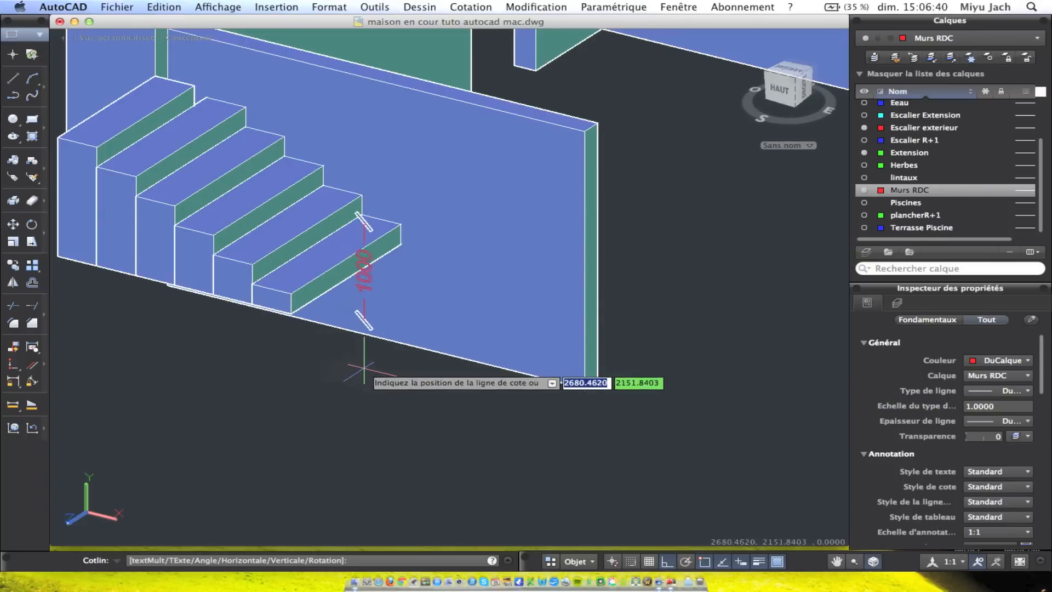
{"action": "key", "text": "Escape"}
Move both extension wall solids up 1000 from the lower outer corner of the wall beside the stairs
{"action": "scroll", "coordinate": [576, 334], "scroll_direction": "down", "scroll_amount": 3}
{"action": "middle_click_drag", "start_coordinate": [576, 334], "coordinate": [400, 277]}
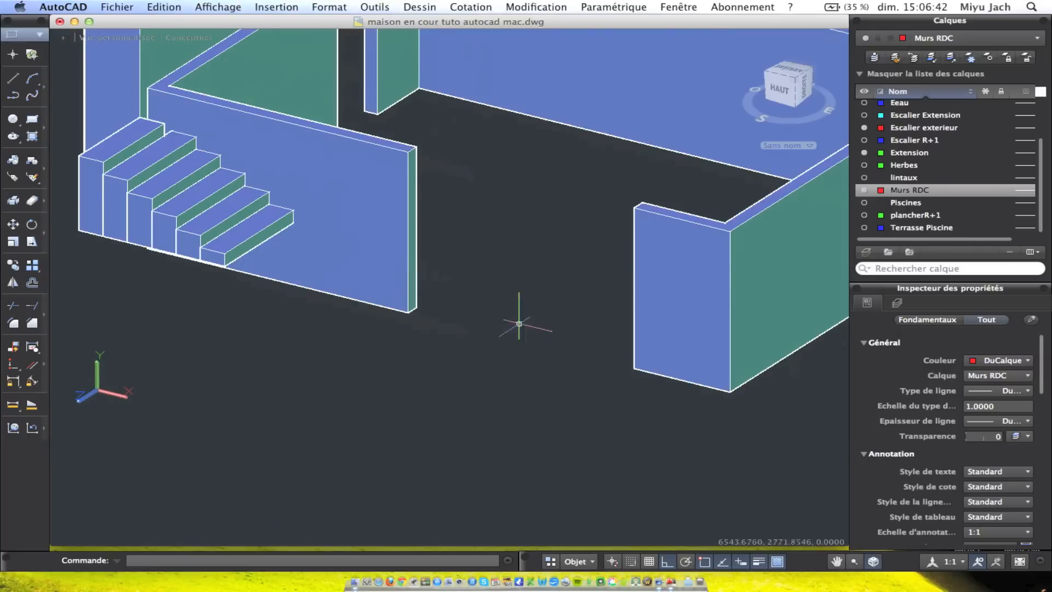
{"action": "left_click", "coordinate": [646, 456]}
{"action": "left_click", "coordinate": [397, 288]}
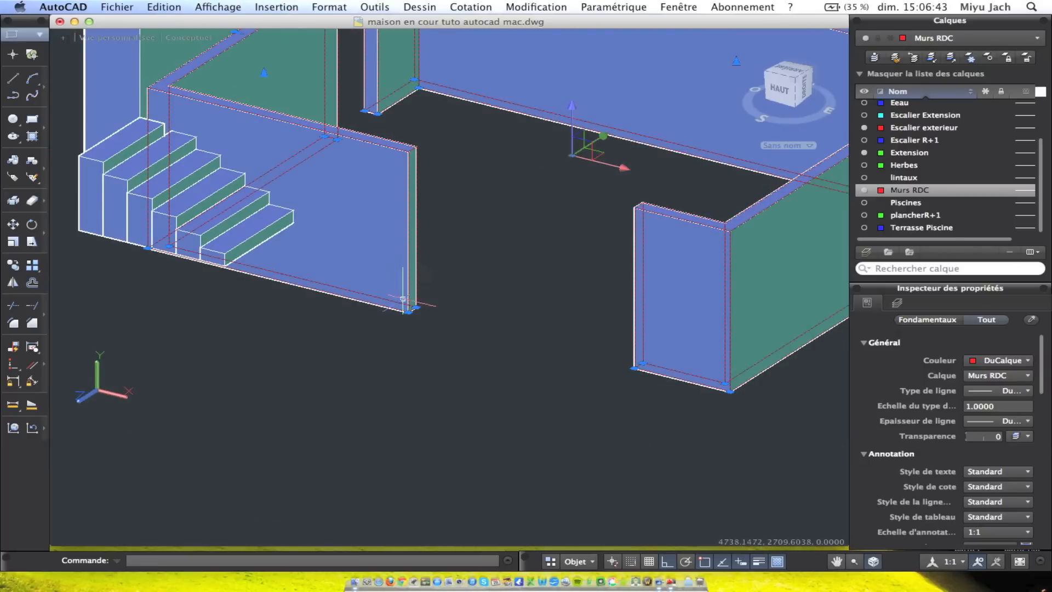
{"action": "left_click", "coordinate": [13, 224]}
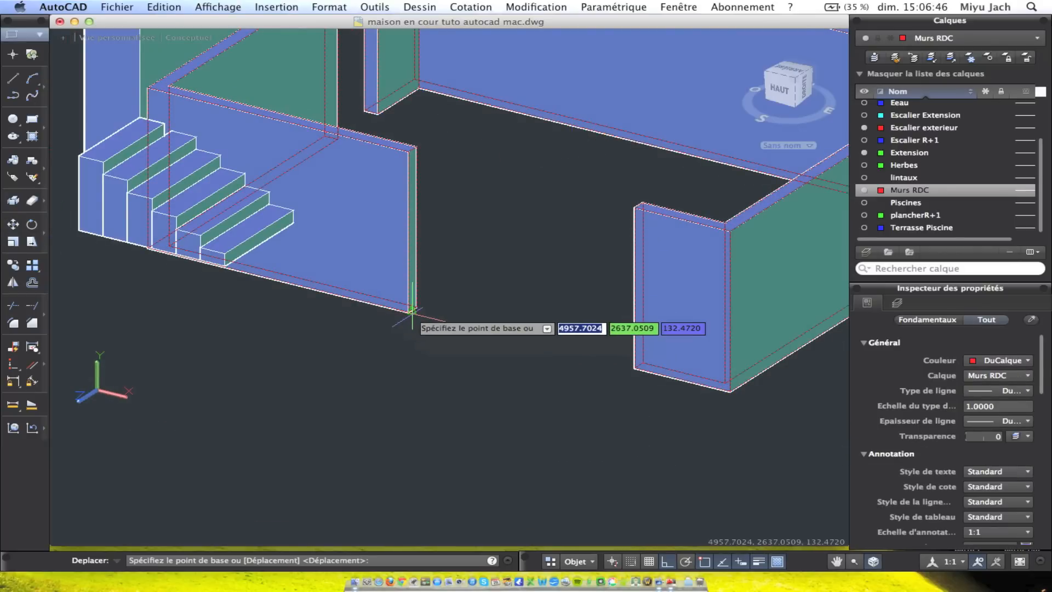
{"action": "left_click", "coordinate": [408, 312]}
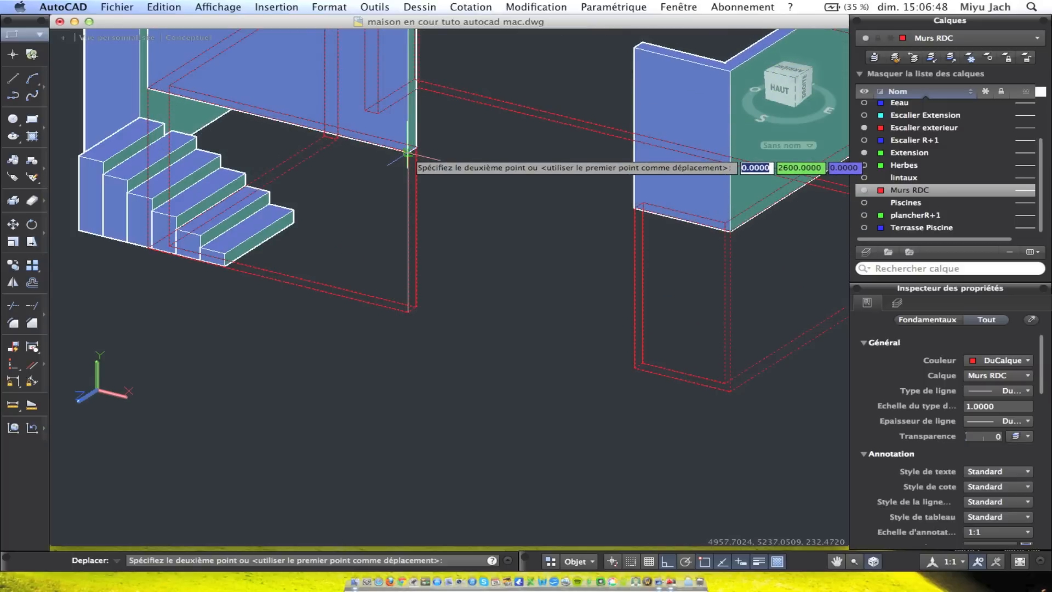
{"action": "key", "text": "Return"}
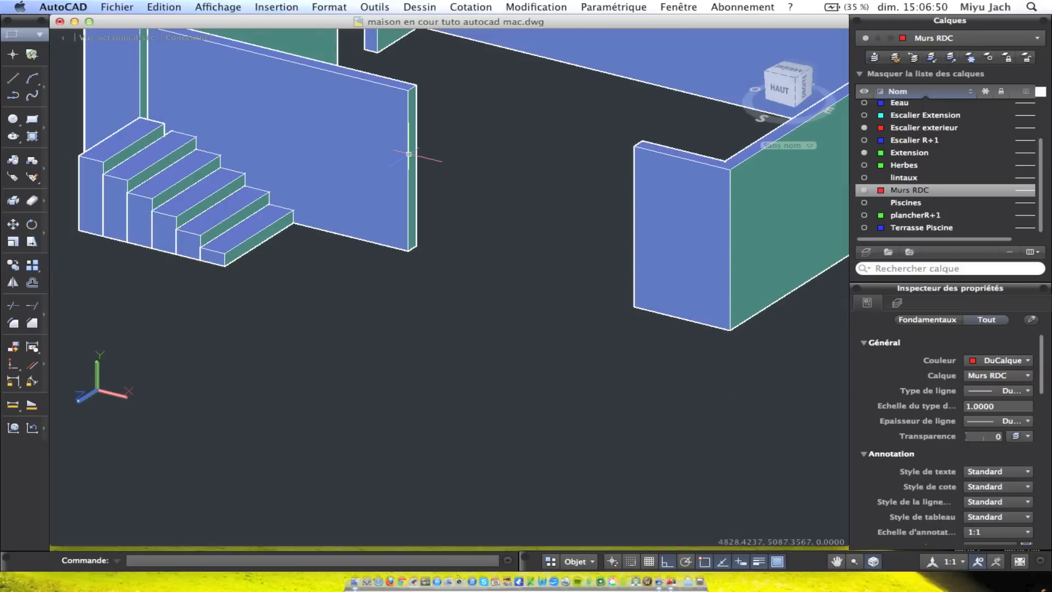
Draw a 200 by 1000 rectangle across the doorway gap, between the top corners of the two extension walls
{"action": "middle_click_drag", "start_coordinate": [442, 226], "coordinate": [359, 173], "text": "shift"}
{"action": "scroll", "coordinate": [365, 96], "scroll_direction": "up", "scroll_amount": 8}
{"action": "middle_click_drag", "start_coordinate": [478, 211], "coordinate": [378, 195], "text": "shift"}
{"action": "scroll", "coordinate": [377, 195], "scroll_direction": "up", "scroll_amount": 3}
{"action": "middle_click_drag", "start_coordinate": [284, 204], "coordinate": [332, 198], "text": "shift"}
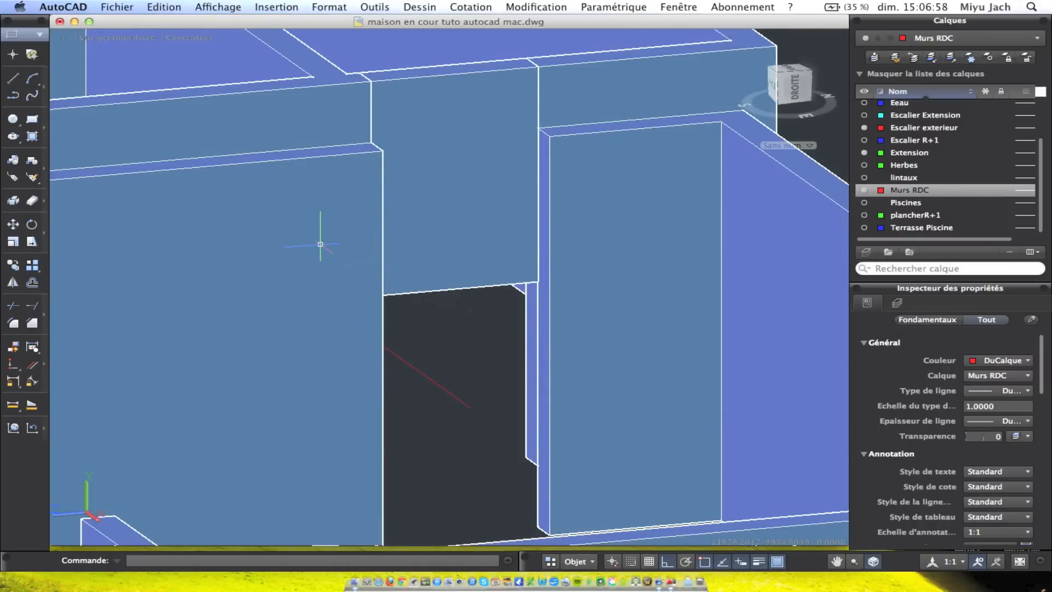
{"action": "left_click", "coordinate": [32, 119]}
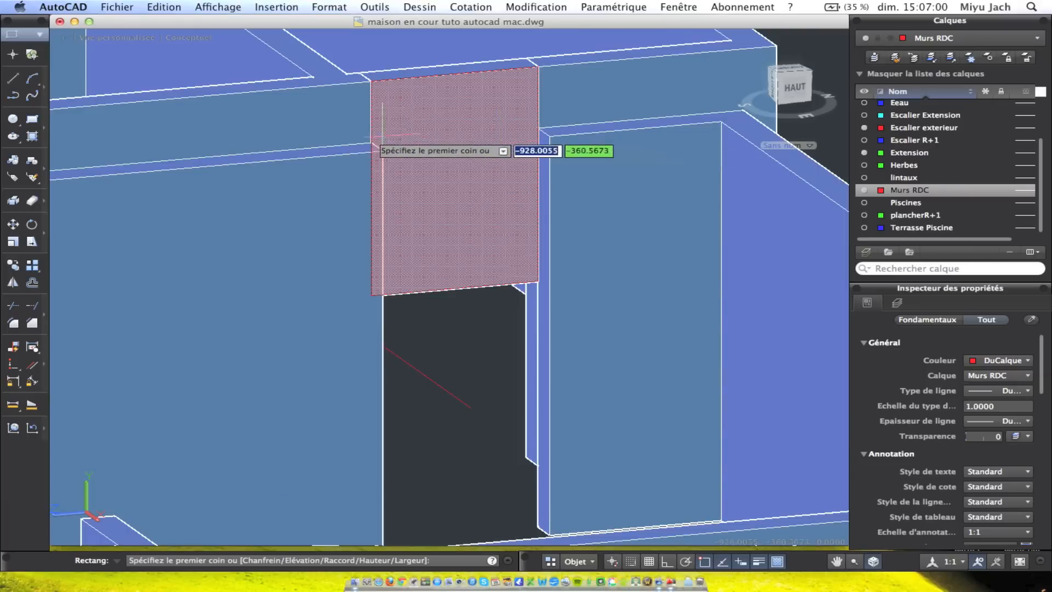
{"action": "left_click", "coordinate": [384, 150]}
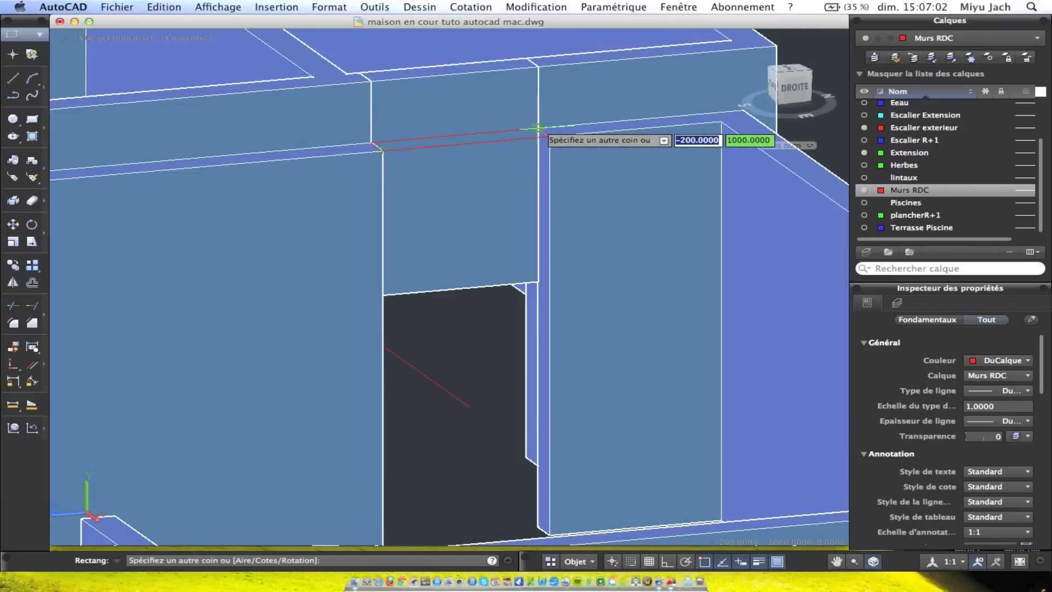
{"action": "left_click", "coordinate": [538, 136]}
{"action": "left_click", "coordinate": [493, 141]}
Extrude the doorway rectangle down to the lower edge of the existing lintel
{"action": "left_click", "coordinate": [420, 6]}
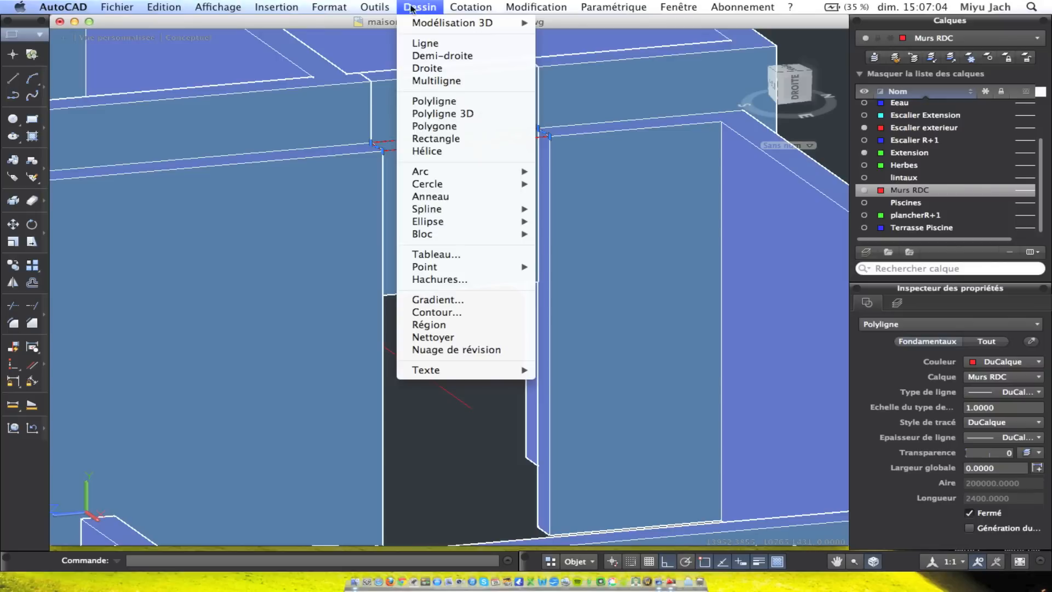
{"action": "mouse_move", "coordinate": [473, 8]}
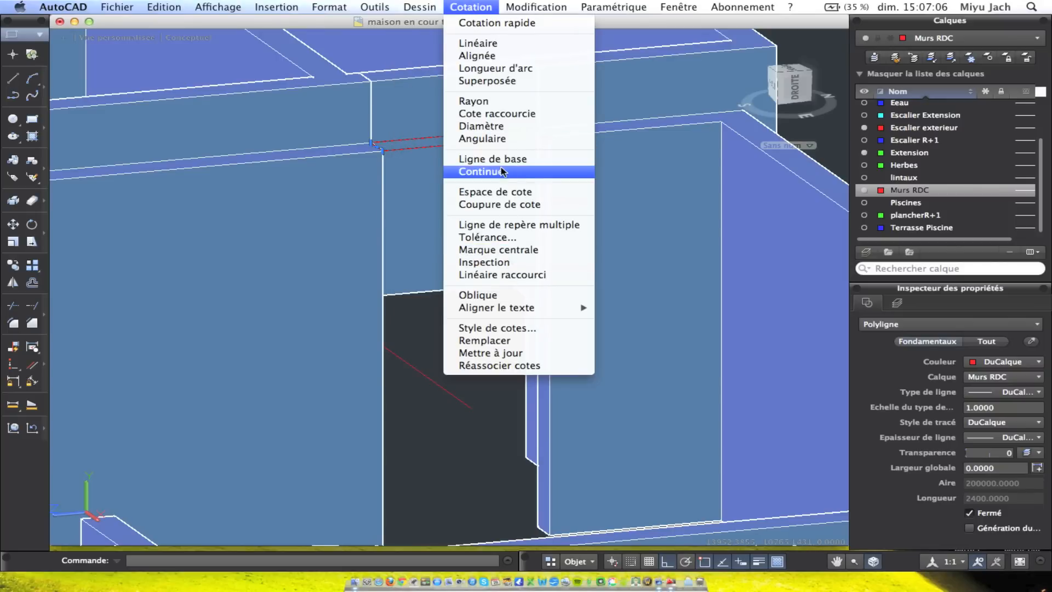
{"action": "mouse_move", "coordinate": [420, 6]}
{"action": "mouse_move", "coordinate": [426, 24]}
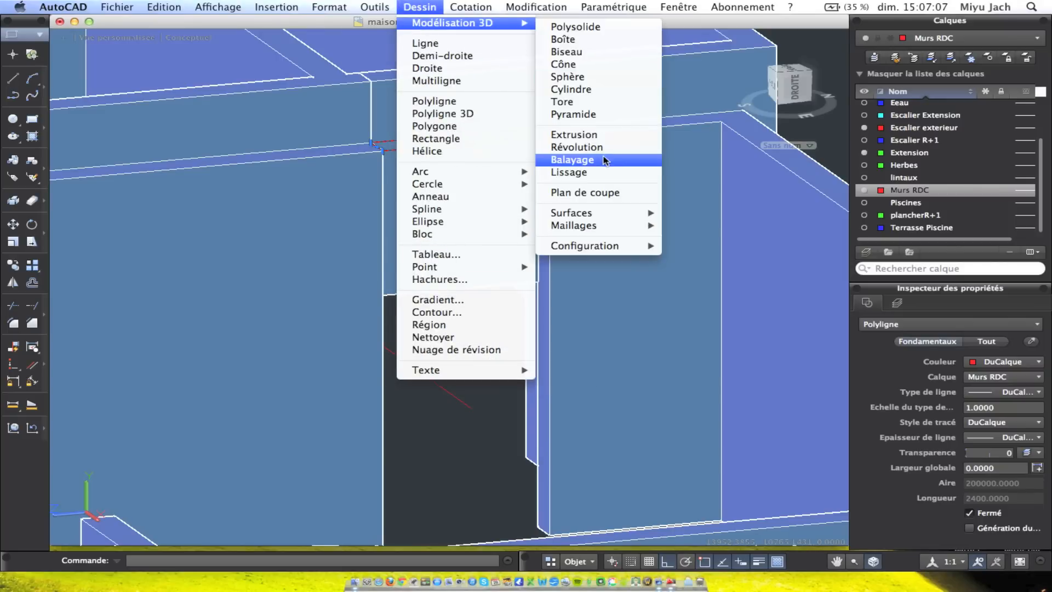
{"action": "left_click", "coordinate": [581, 135]}
{"action": "mouse_move", "coordinate": [543, 280]}
{"action": "middle_mouse_down", "text": "shift"}
{"action": "mouse_move", "coordinate": [538, 294]}
{"action": "mouse_move", "coordinate": [535, 236]}
{"action": "mouse_move", "coordinate": [530, 274]}
{"action": "middle_mouse_up", "text": "shift"}
{"action": "scroll", "coordinate": [523, 259], "scroll_direction": "down", "scroll_amount": 5}
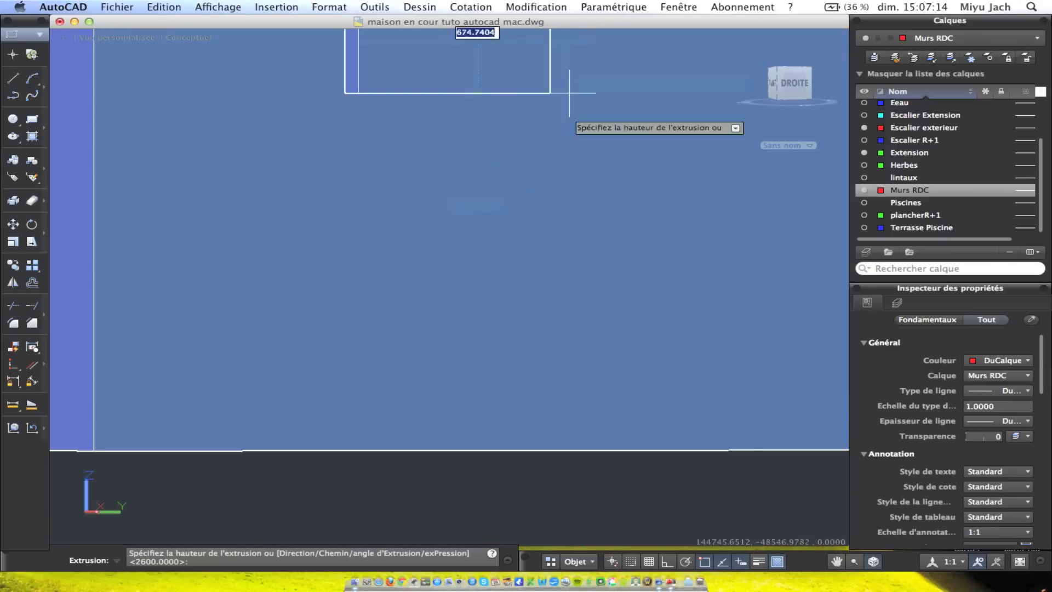
{"action": "scroll", "coordinate": [551, 180], "scroll_direction": "down", "scroll_amount": 7}
{"action": "middle_click_drag", "start_coordinate": [551, 181], "coordinate": [524, 319]}
{"action": "scroll", "coordinate": [521, 315], "scroll_direction": "up", "scroll_amount": 7}
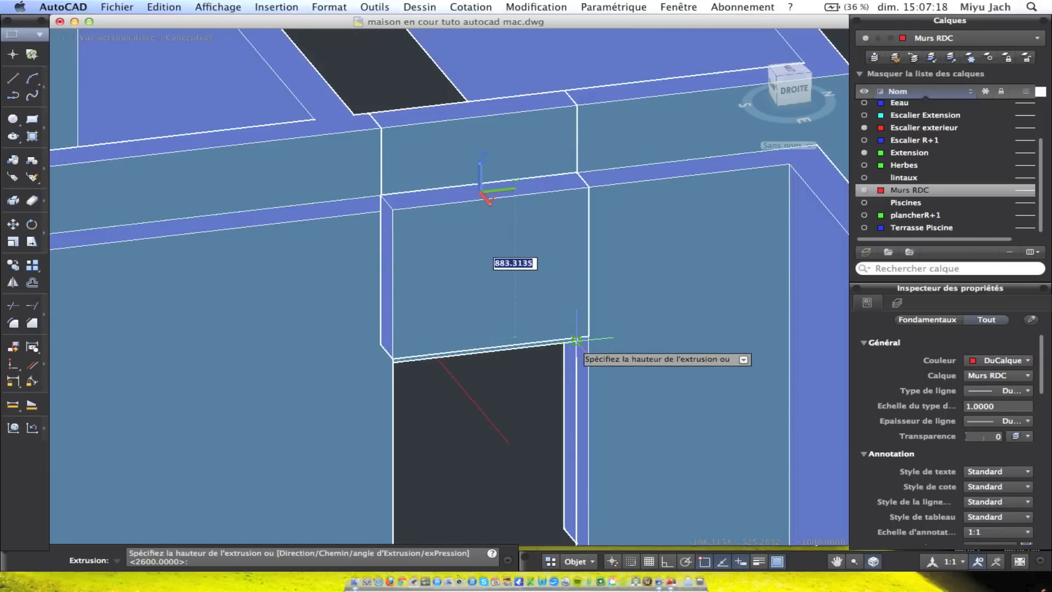
{"action": "left_click", "coordinate": [576, 345]}
Examine the extension walls and exterior stairs from several angles and compare them with the reference photo of the house
{"action": "scroll", "coordinate": [583, 360], "scroll_direction": "down", "scroll_amount": 6}
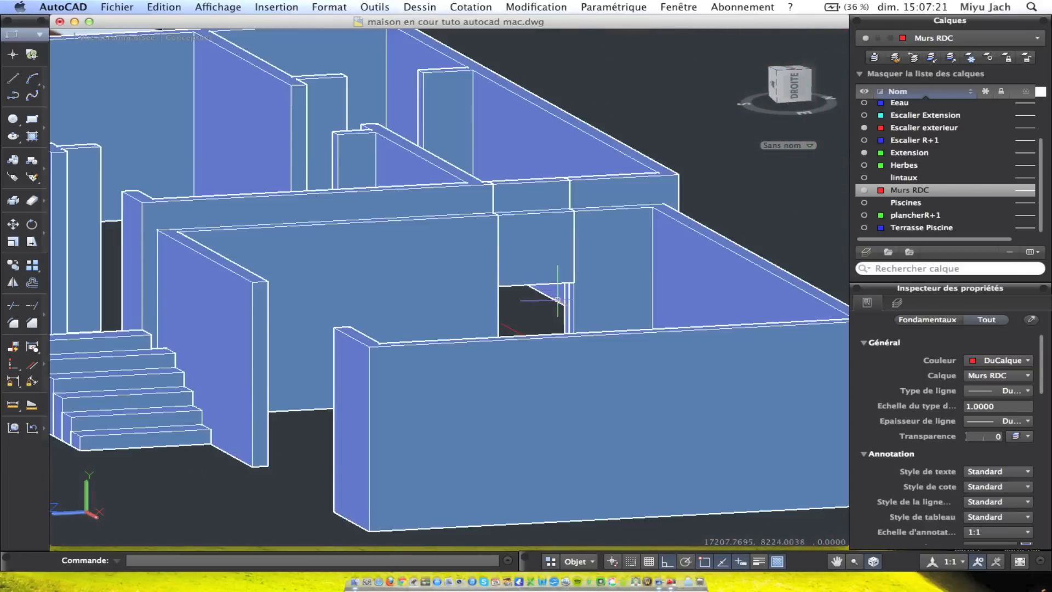
{"action": "mouse_move", "coordinate": [558, 300]}
{"action": "middle_mouse_down", "text": "shift"}
{"action": "mouse_move", "coordinate": [610, 265]}
{"action": "mouse_move", "coordinate": [475, 295]}
{"action": "mouse_move", "coordinate": [430, 263]}
{"action": "middle_mouse_up", "text": "shift"}
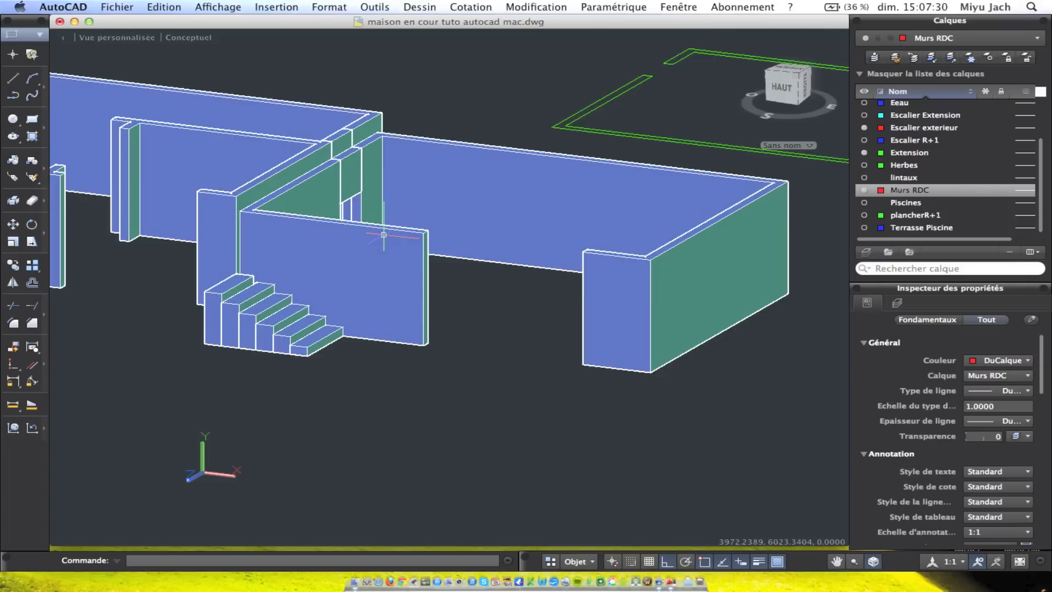
{"action": "scroll", "coordinate": [504, 329], "scroll_direction": "down", "scroll_amount": 3}
{"action": "scroll", "coordinate": [505, 329], "scroll_direction": "up", "scroll_amount": 2}
{"action": "scroll", "coordinate": [394, 293], "scroll_direction": "down", "scroll_amount": 5}
{"action": "mouse_move", "coordinate": [345, 263]}
{"action": "middle_mouse_down"}
{"action": "mouse_move", "coordinate": [623, 366]}
{"action": "mouse_move", "coordinate": [383, 436]}
{"action": "mouse_move", "coordinate": [340, 309]}
{"action": "middle_mouse_up"}
{"action": "scroll", "coordinate": [340, 310], "scroll_direction": "up", "scroll_amount": 5}
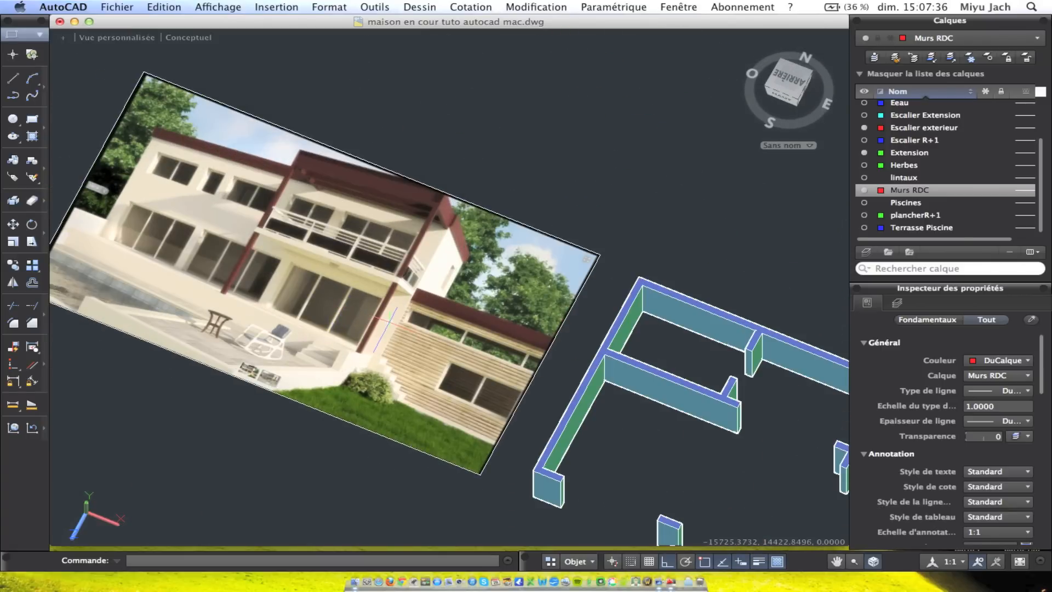
{"action": "mouse_move", "coordinate": [429, 335]}
{"action": "middle_mouse_down", "text": "shift"}
{"action": "mouse_move", "coordinate": [484, 275]}
{"action": "mouse_move", "coordinate": [559, 239]}
{"action": "mouse_move", "coordinate": [500, 278]}
{"action": "mouse_move", "coordinate": [286, 177]}
{"action": "middle_mouse_up", "text": "shift"}
{"action": "mouse_move", "coordinate": [680, 345]}
{"action": "middle_mouse_down", "text": "shift"}
{"action": "mouse_move", "coordinate": [556, 284]}
{"action": "mouse_move", "coordinate": [449, 263]}
{"action": "mouse_move", "coordinate": [373, 184]}
{"action": "middle_mouse_up", "text": "shift"}
{"action": "mouse_move", "coordinate": [354, 220]}
{"action": "middle_mouse_down", "text": "shift"}
{"action": "mouse_move", "coordinate": [290, 255]}
{"action": "mouse_move", "coordinate": [533, 271]}
{"action": "mouse_move", "coordinate": [389, 296]}
{"action": "middle_mouse_up", "text": "shift"}
{"action": "scroll", "coordinate": [427, 263], "scroll_direction": "up", "scroll_amount": 6}
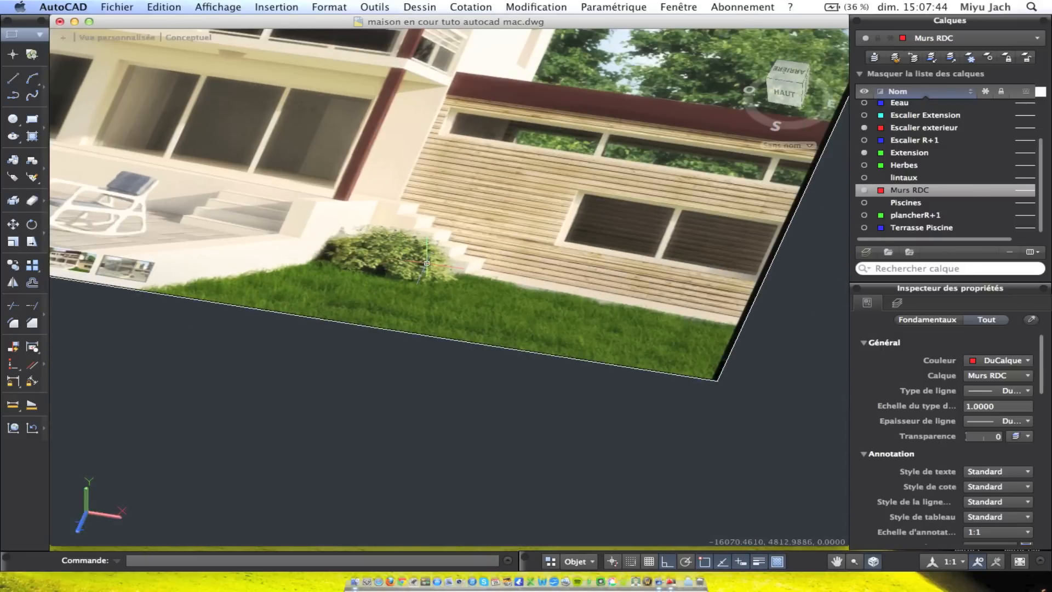
{"action": "scroll", "coordinate": [624, 310], "scroll_direction": "down", "scroll_amount": 6}
{"action": "middle_click_drag", "start_coordinate": [632, 327], "coordinate": [274, 166]}
{"action": "mouse_move", "coordinate": [683, 242]}
{"action": "middle_mouse_down", "text": "shift"}
{"action": "mouse_move", "coordinate": [630, 205]}
{"action": "mouse_move", "coordinate": [507, 157]}
{"action": "middle_mouse_up", "text": "shift"}
{"action": "scroll", "coordinate": [508, 157], "scroll_direction": "up", "scroll_amount": 3}
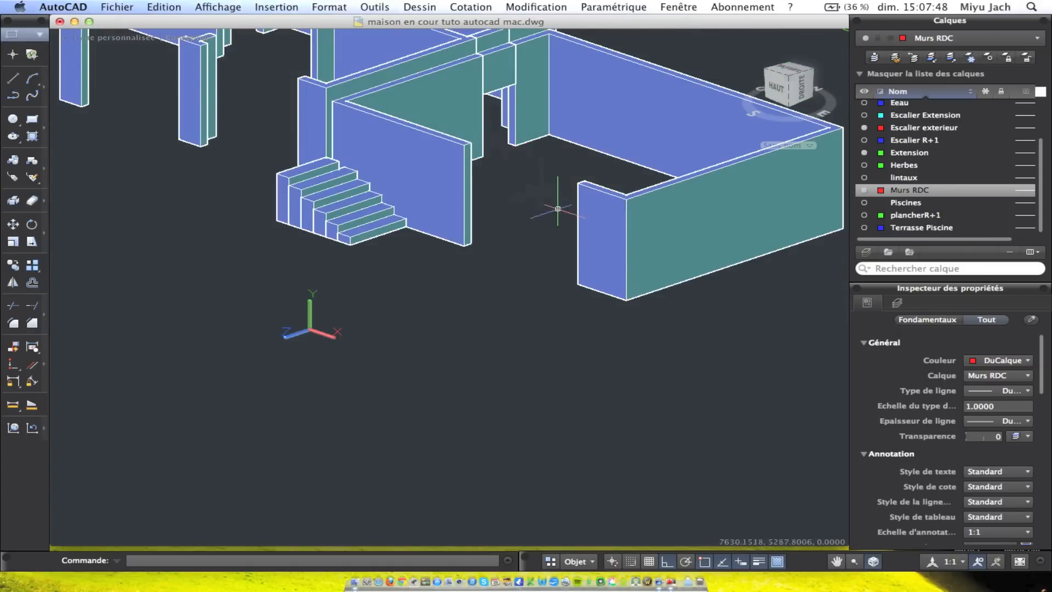
{"action": "mouse_move", "coordinate": [616, 171]}
{"action": "middle_mouse_down", "text": "shift"}
{"action": "mouse_move", "coordinate": [481, 207]}
{"action": "mouse_move", "coordinate": [488, 196]}
{"action": "mouse_move", "coordinate": [455, 190]}
{"action": "mouse_move", "coordinate": [430, 213]}
{"action": "middle_mouse_up", "text": "shift"}
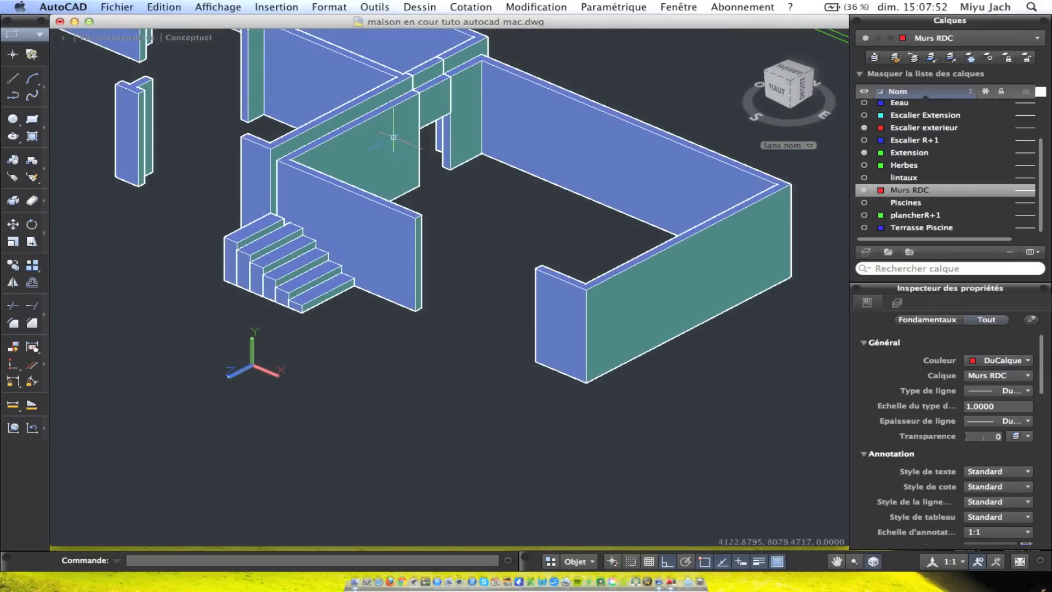
Extrude the top face of the long extension wall by -400 with a 0 taper angle
{"action": "left_click", "coordinate": [521, 7]}
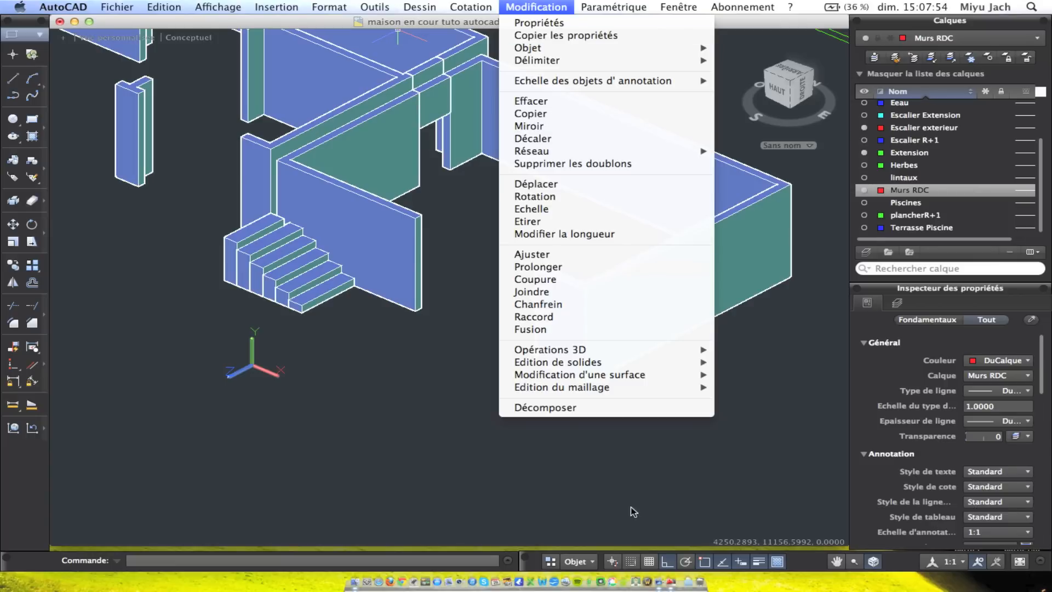
{"action": "mouse_move", "coordinate": [586, 363]}
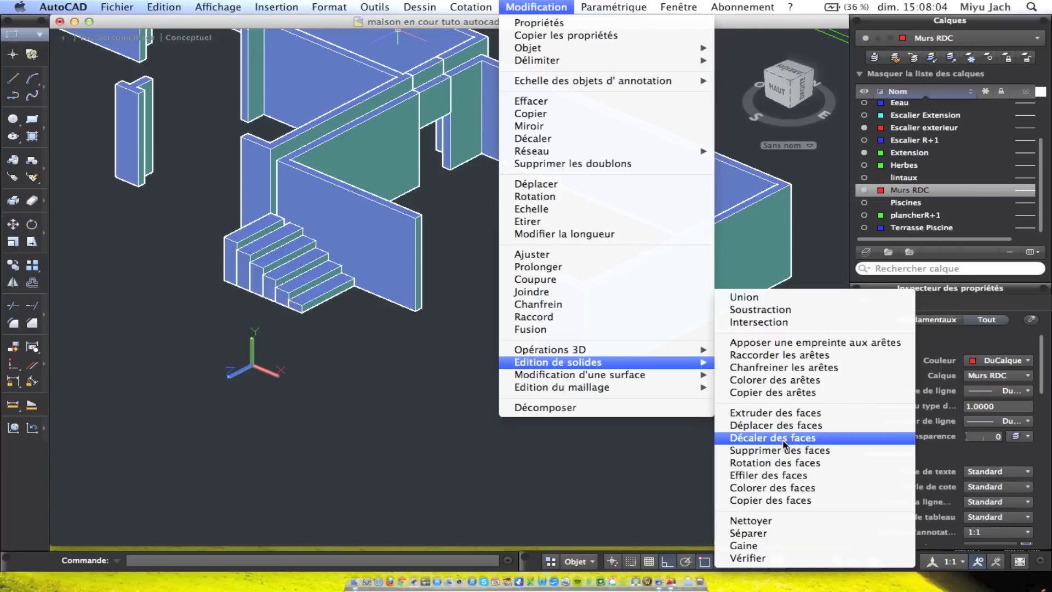
{"action": "left_click", "coordinate": [797, 414]}
{"action": "scroll", "coordinate": [603, 291], "scroll_direction": "up", "scroll_amount": 5}
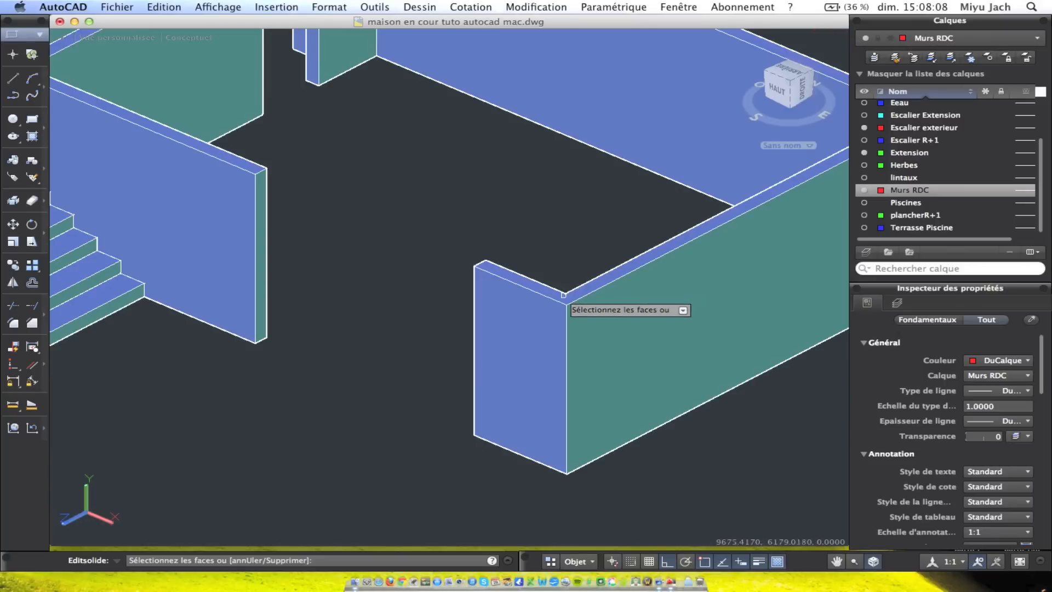
{"action": "left_click", "coordinate": [563, 295]}
{"action": "scroll", "coordinate": [449, 178], "scroll_direction": "up", "scroll_amount": 5}
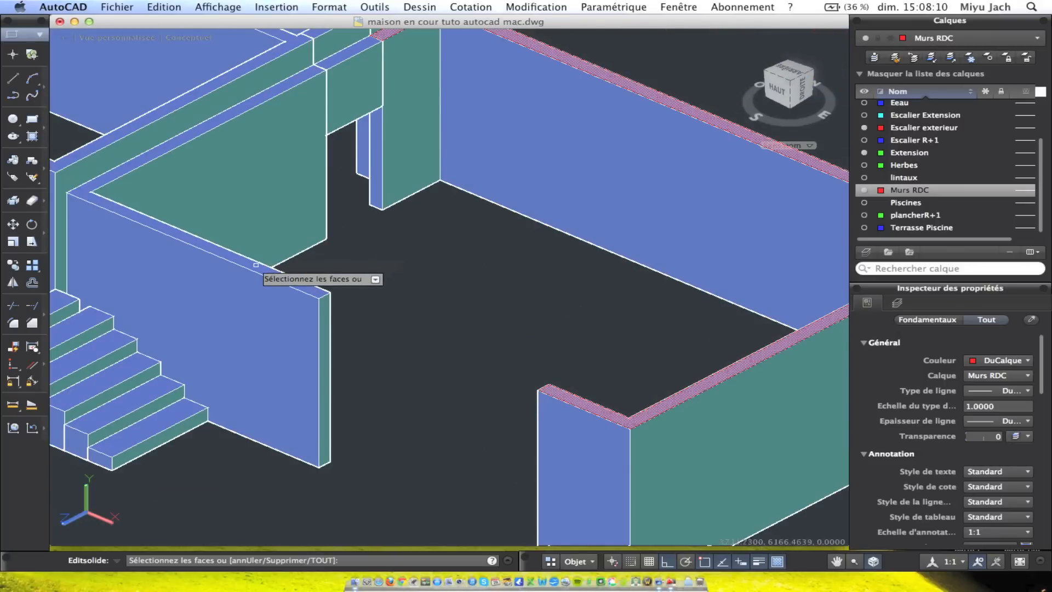
{"action": "middle_click_drag", "start_coordinate": [313, 133], "coordinate": [388, 270]}
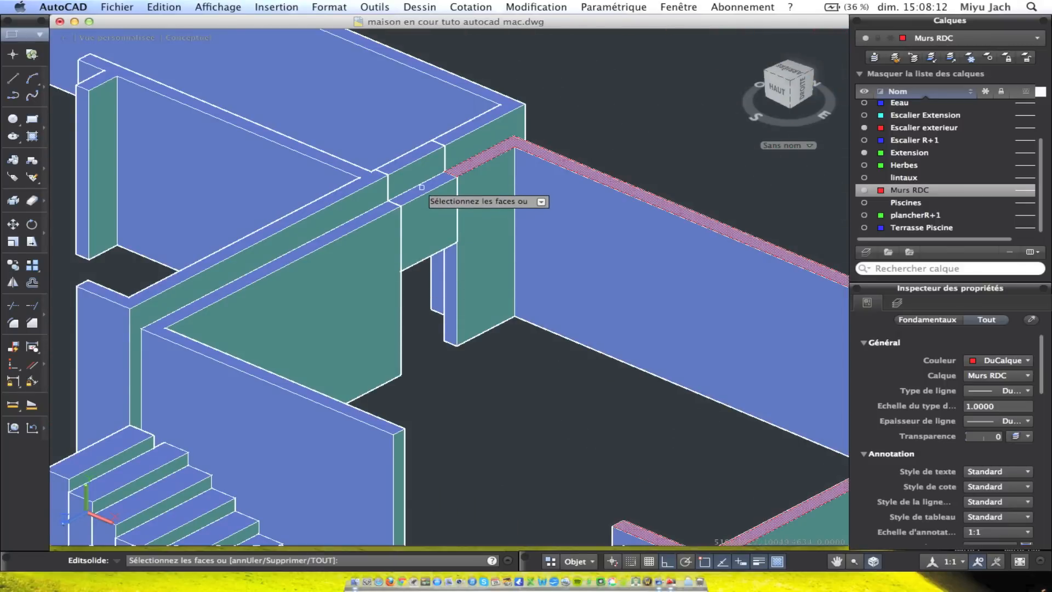
{"action": "middle_click_drag", "start_coordinate": [516, 313], "coordinate": [481, 225]}
{"action": "scroll", "coordinate": [481, 225], "scroll_direction": "down", "scroll_amount": 4}
{"action": "scroll", "coordinate": [481, 225], "scroll_direction": "up", "scroll_amount": 3}
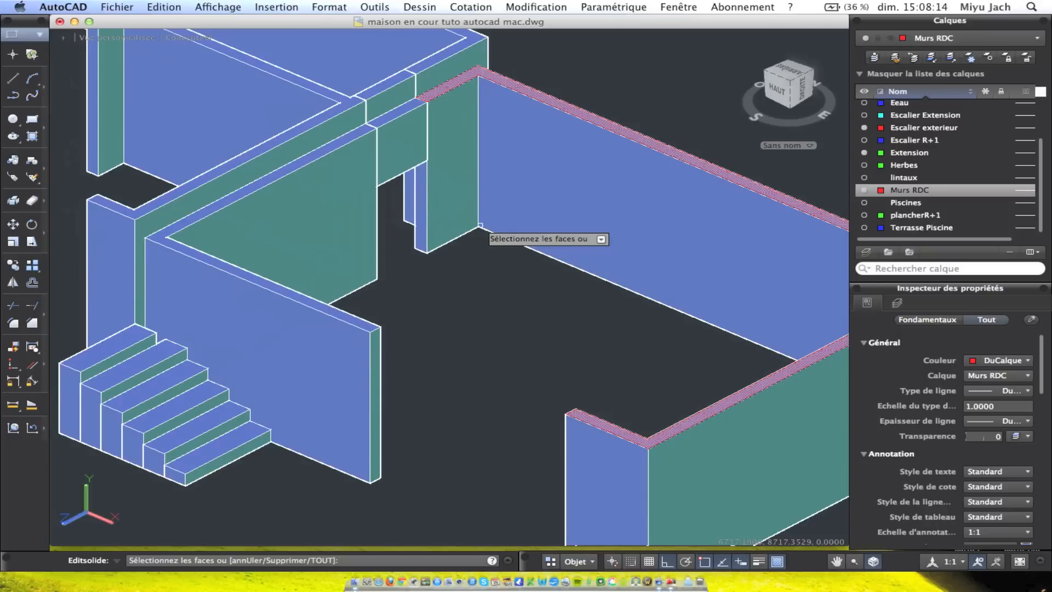
{"action": "key", "text": "Return"}
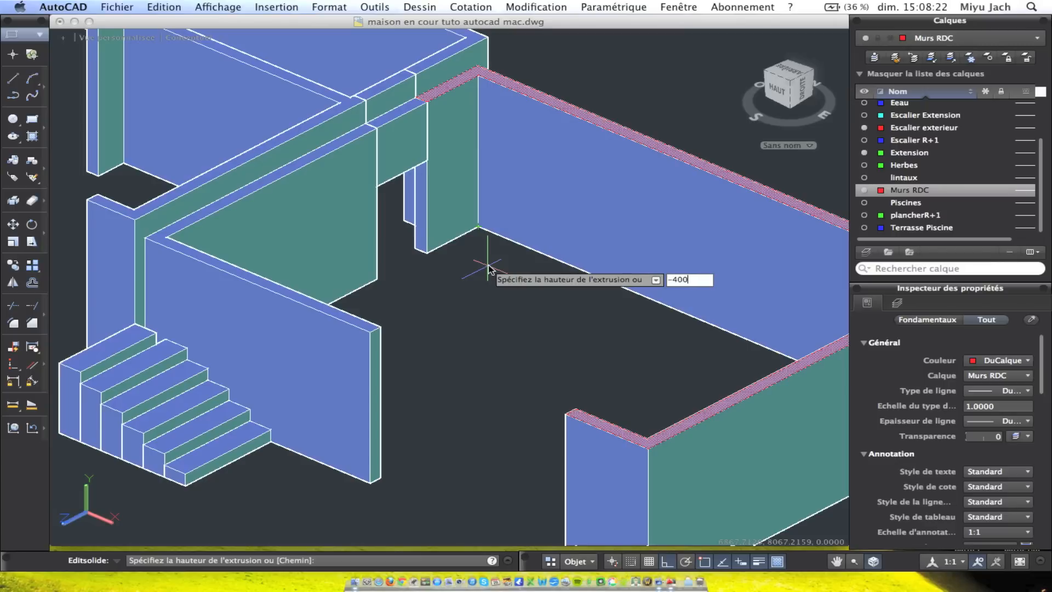
{"action": "key", "text": "Return"}
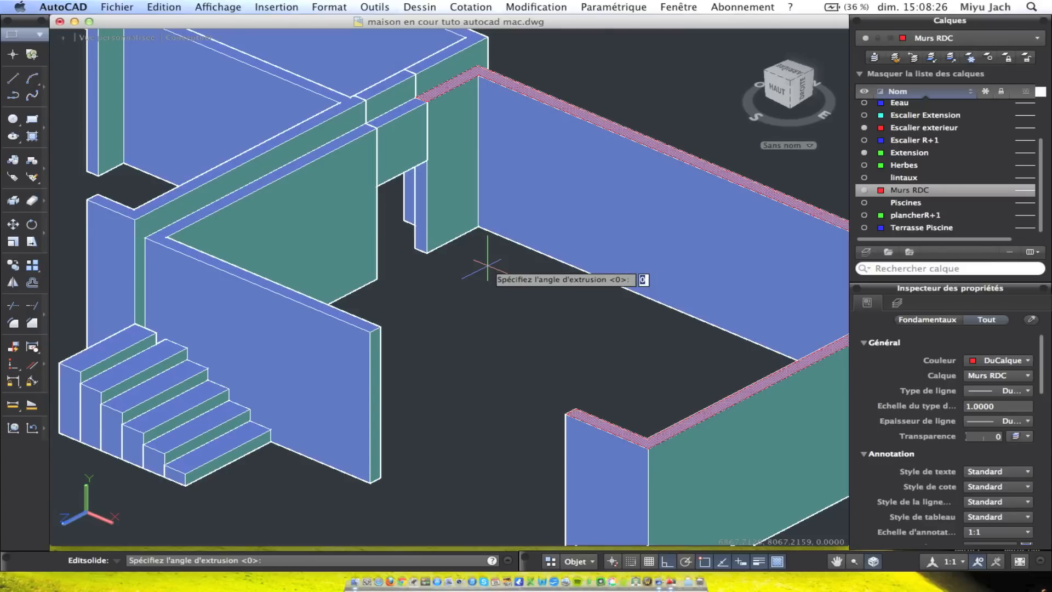
{"action": "key", "text": "Return"}
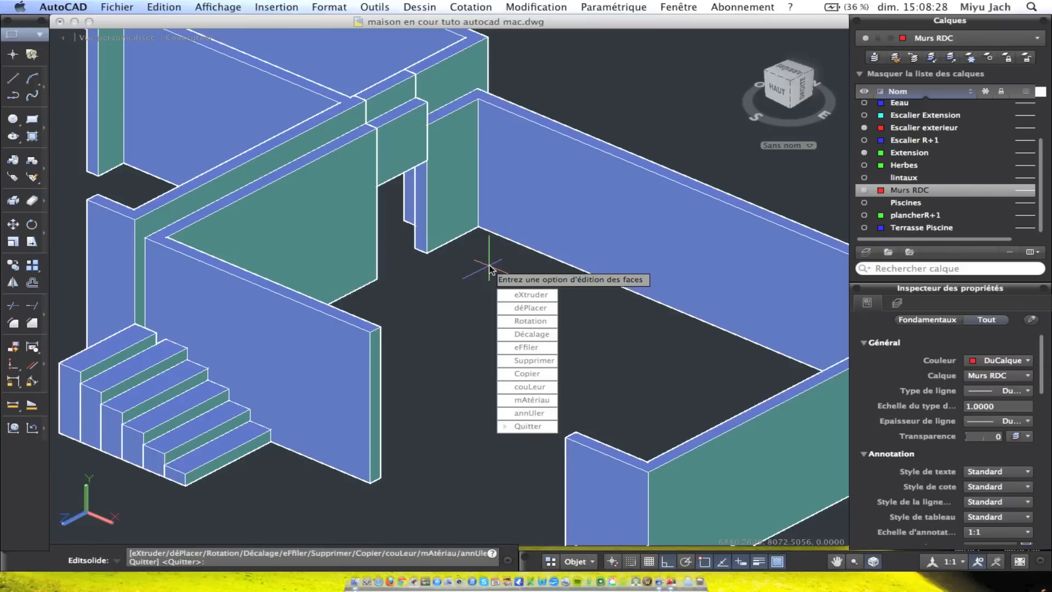
{"action": "key", "text": "Escape"}
Extrude the top face of the L-shaped wall beside the exterior stairs downward, level with the other lowered extension wall, with a 0 taper angle
{"action": "mouse_move", "coordinate": [625, 366]}
{"action": "middle_mouse_down", "text": "shift"}
{"action": "mouse_move", "coordinate": [637, 299]}
{"action": "mouse_move", "coordinate": [582, 301]}
{"action": "mouse_move", "coordinate": [587, 329]}
{"action": "mouse_move", "coordinate": [478, 243]}
{"action": "mouse_move", "coordinate": [550, 266]}
{"action": "middle_mouse_up", "text": "shift"}
{"action": "middle_click_drag", "start_coordinate": [517, 228], "coordinate": [523, 253], "text": "shift"}
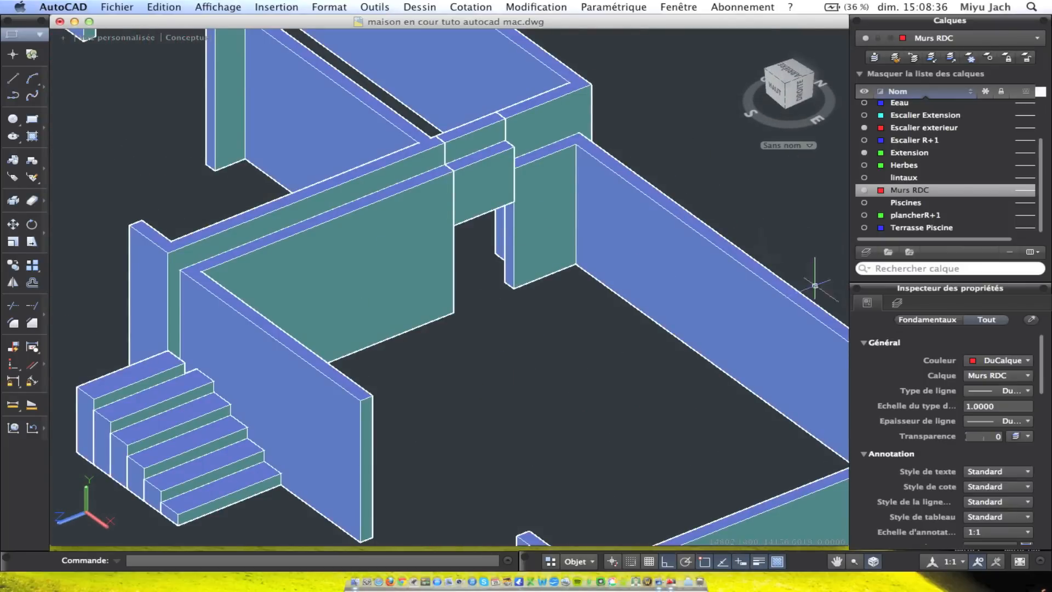
{"action": "right_click", "coordinate": [571, 376]}
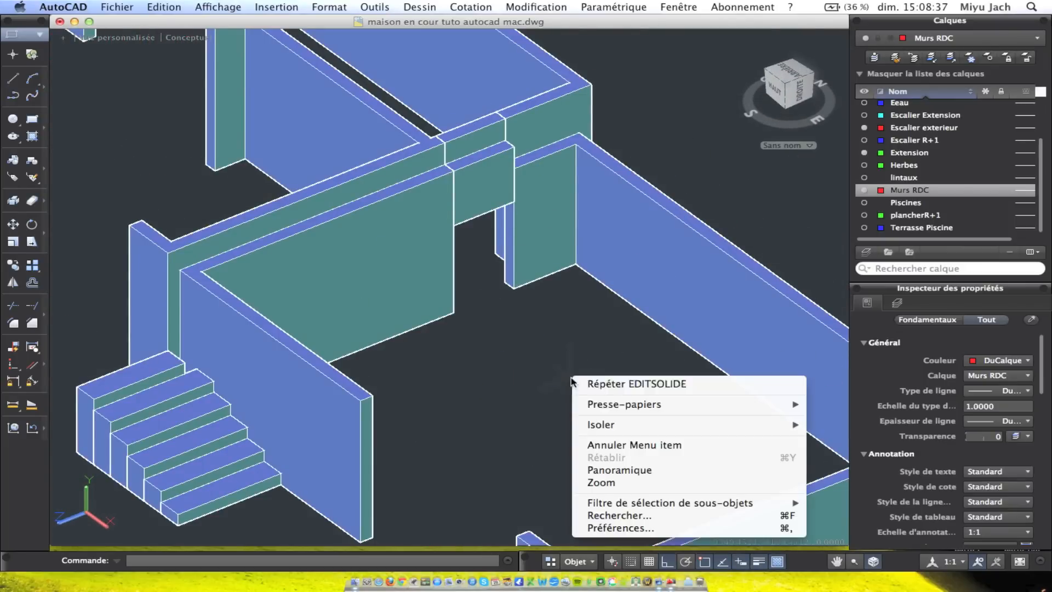
{"action": "left_click", "coordinate": [607, 385]}
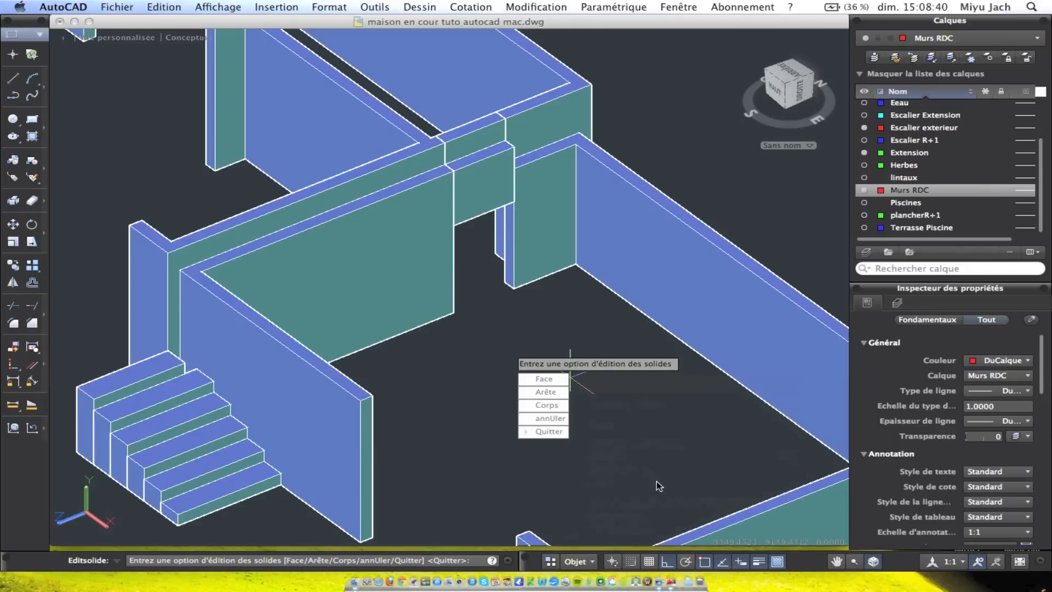
{"action": "left_click", "coordinate": [555, 380]}
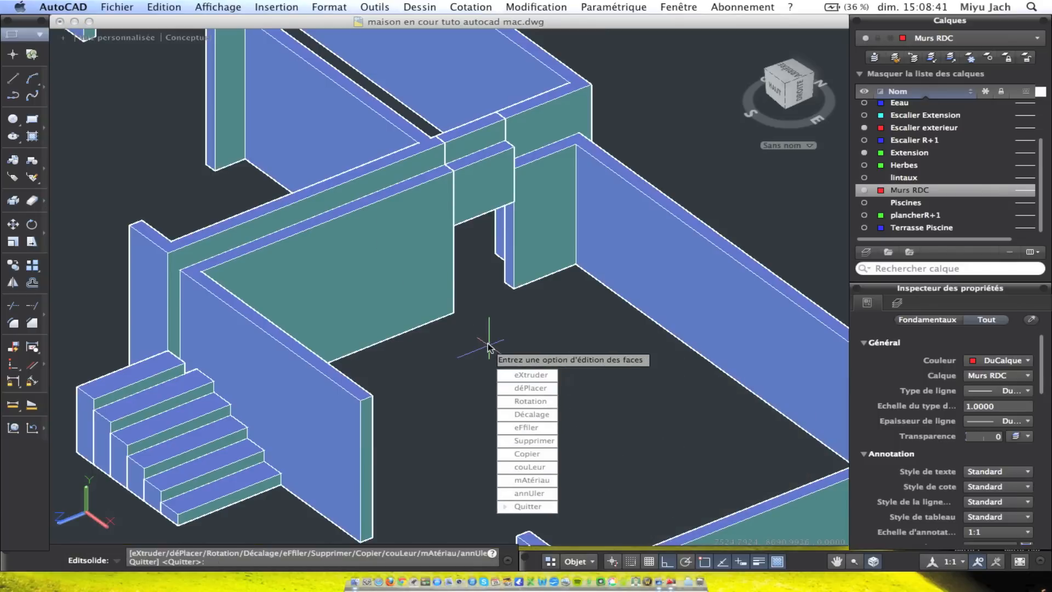
{"action": "left_click", "coordinate": [512, 374]}
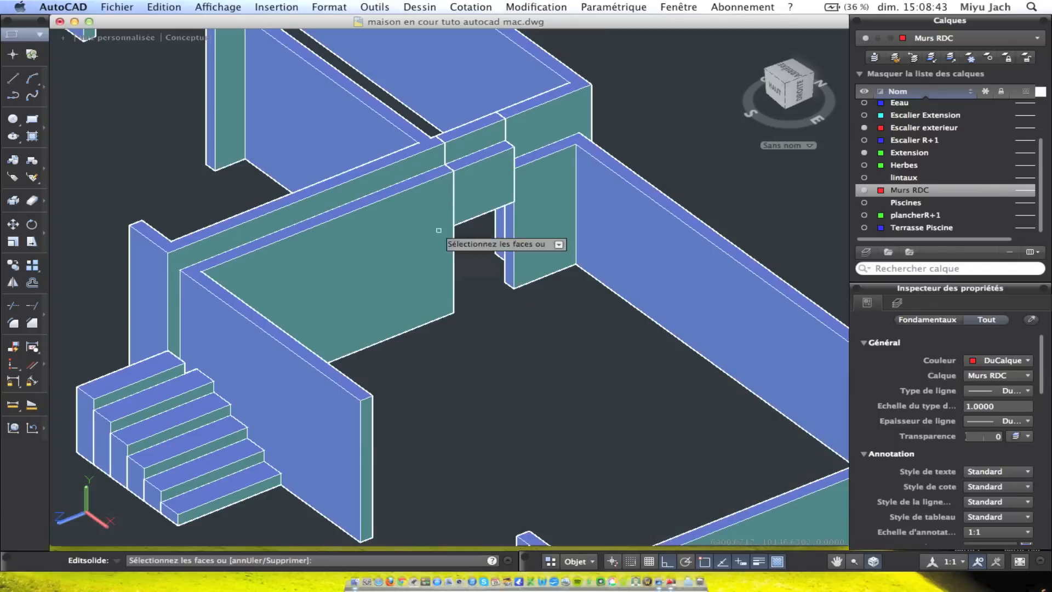
{"action": "left_click", "coordinate": [401, 190]}
{"action": "key", "text": "Return"}
{"action": "type", "text": "-"}
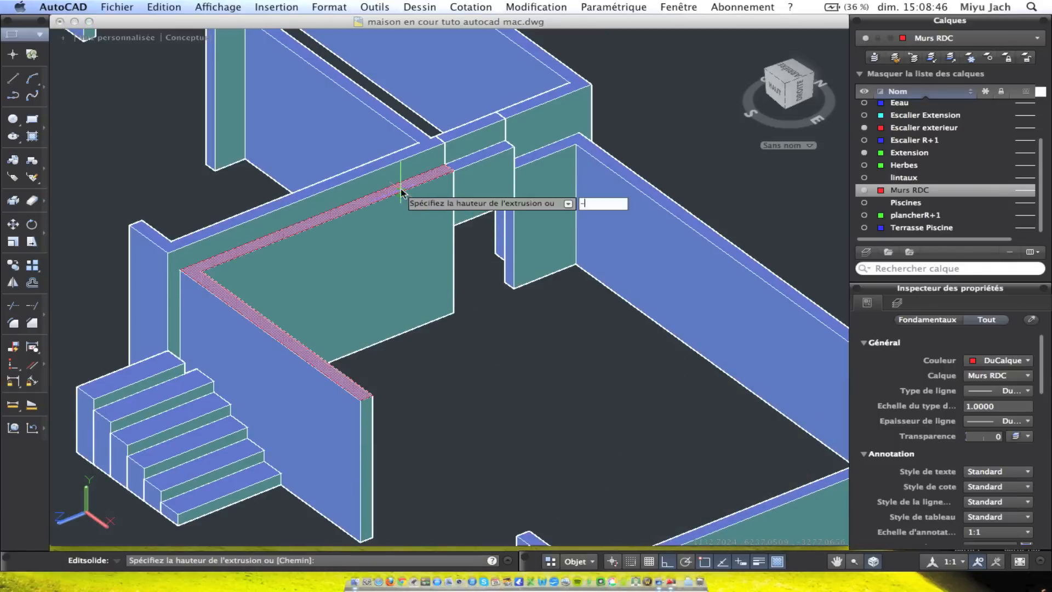
{"action": "key", "text": "Return"}
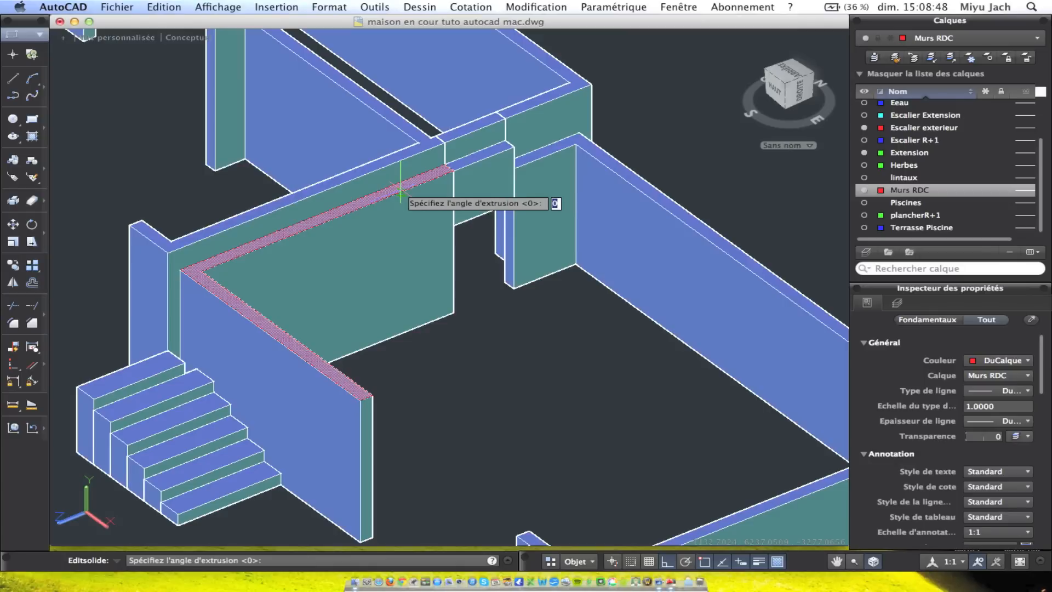
{"action": "key", "text": "Return"}
{"action": "key", "text": "Return"}
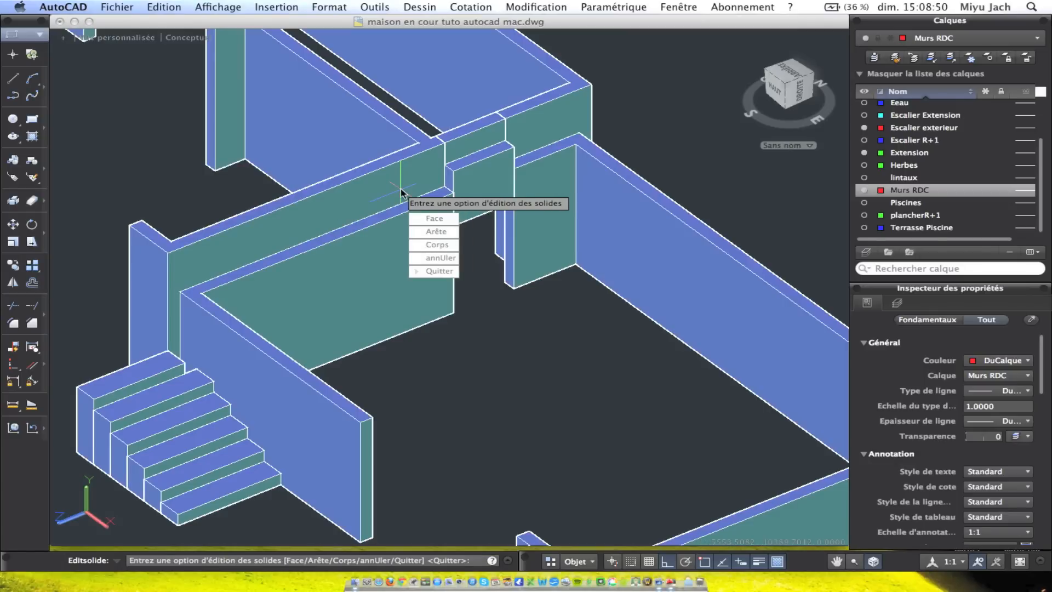
{"action": "key", "text": "Return"}
{"action": "right_click", "coordinate": [497, 333]}
{"action": "left_click", "coordinate": [515, 342]}
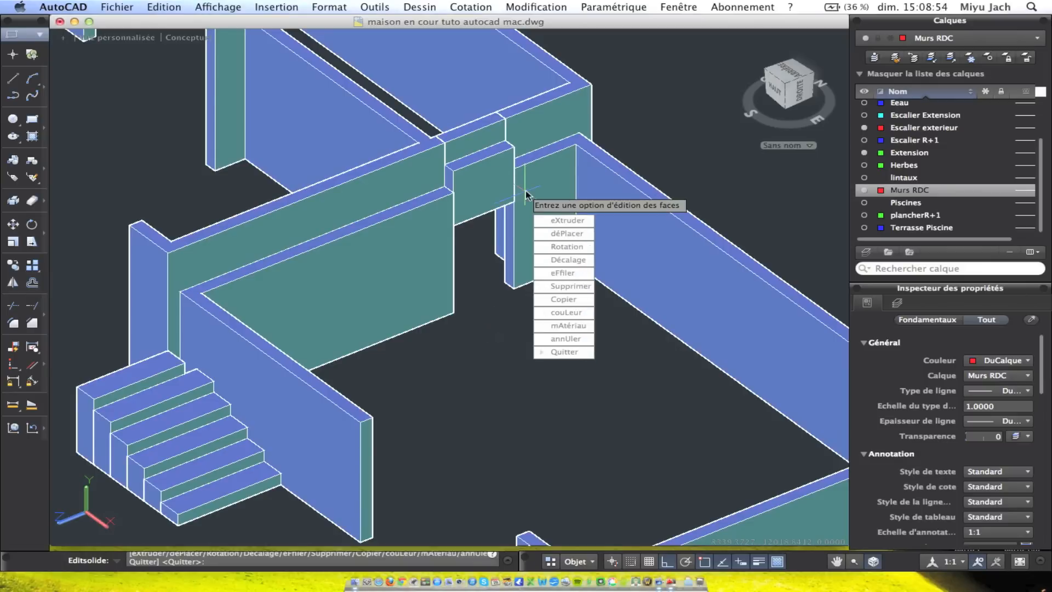
{"action": "left_click", "coordinate": [567, 220]}
{"action": "left_click", "coordinate": [474, 159]}
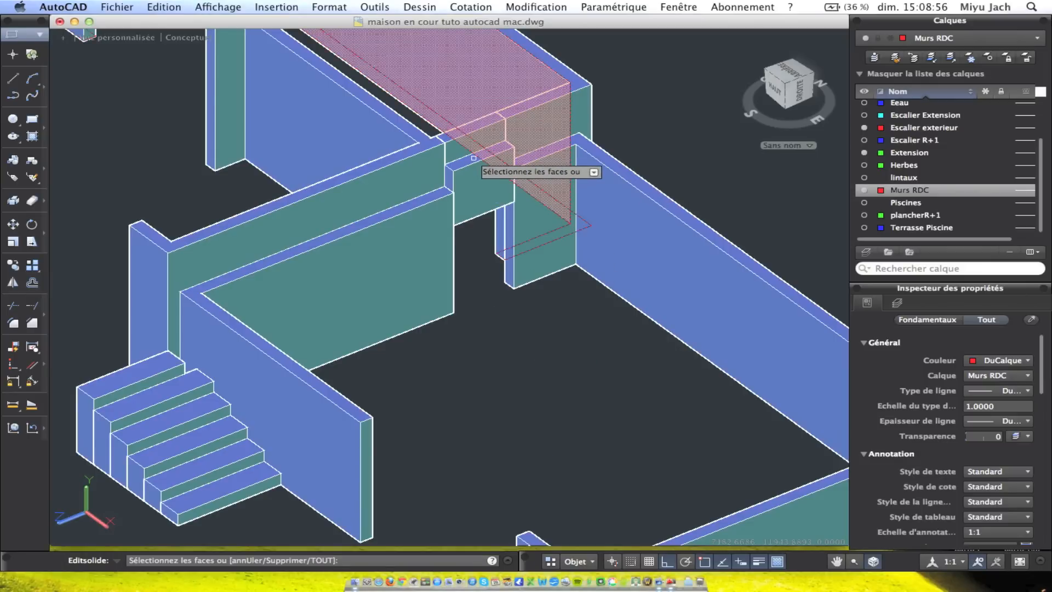
{"action": "key", "text": "Escape"}
Extrude the top face of the extension's doorway lintel by -400 to line it up with the adjoining wall tops
{"action": "middle_click_drag", "start_coordinate": [469, 182], "coordinate": [498, 235], "text": "shift"}
{"action": "right_click", "coordinate": [495, 235]}
{"action": "left_click", "coordinate": [521, 258]}
{"action": "left_click", "coordinate": [530, 275]}
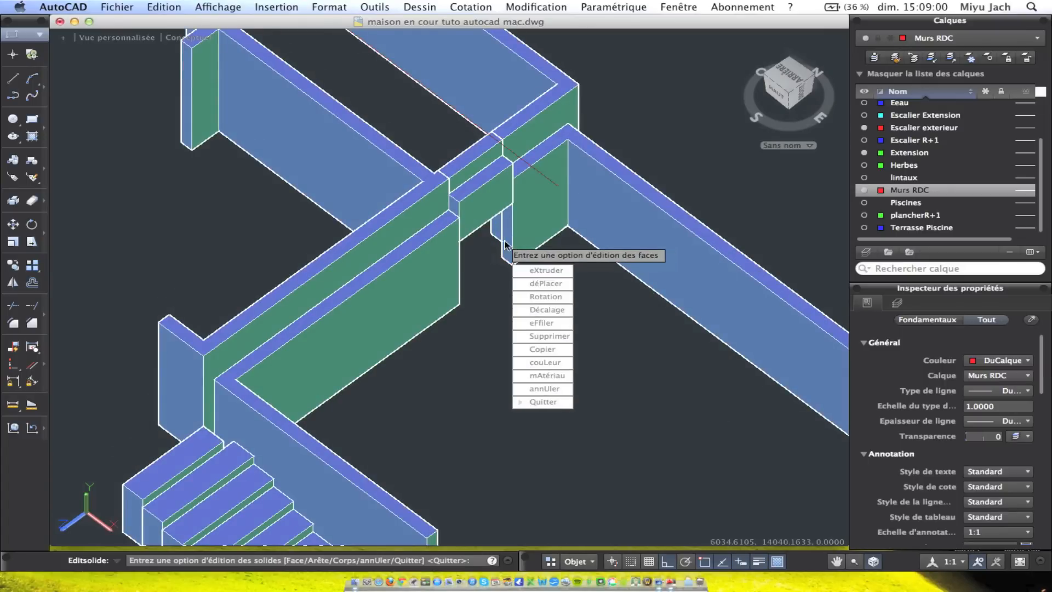
{"action": "left_click", "coordinate": [528, 268]}
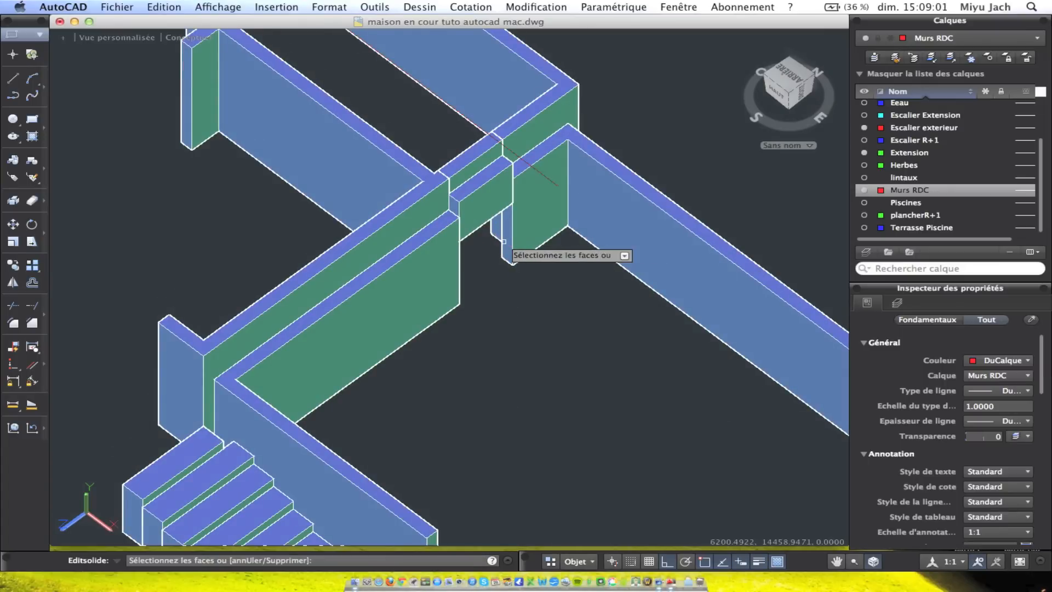
{"action": "left_click", "coordinate": [478, 186]}
{"action": "key", "text": "Return"}
{"action": "type", "text": "-400"}
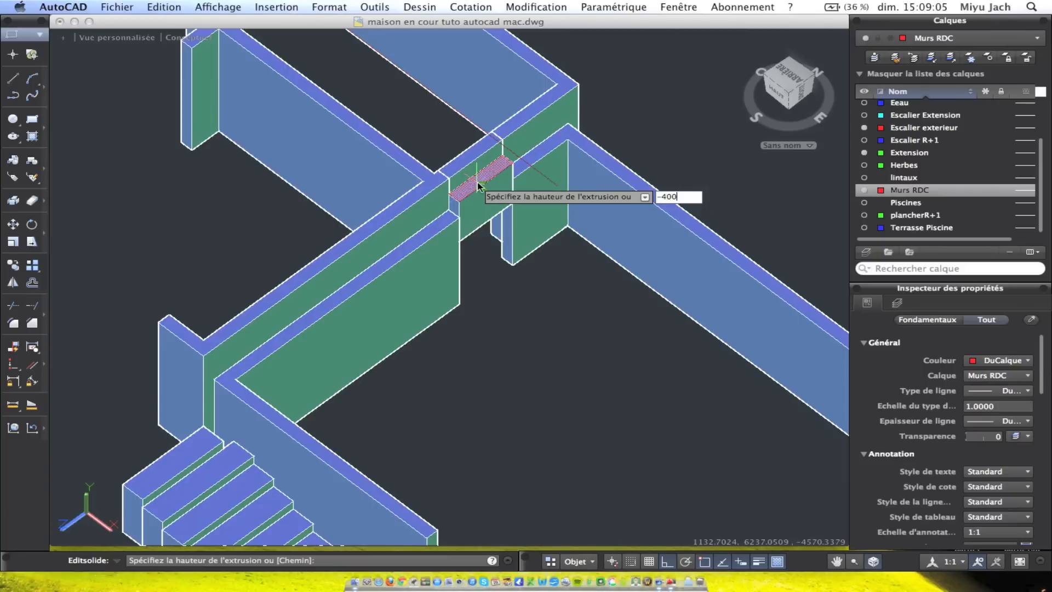
{"action": "key", "text": "Return"}
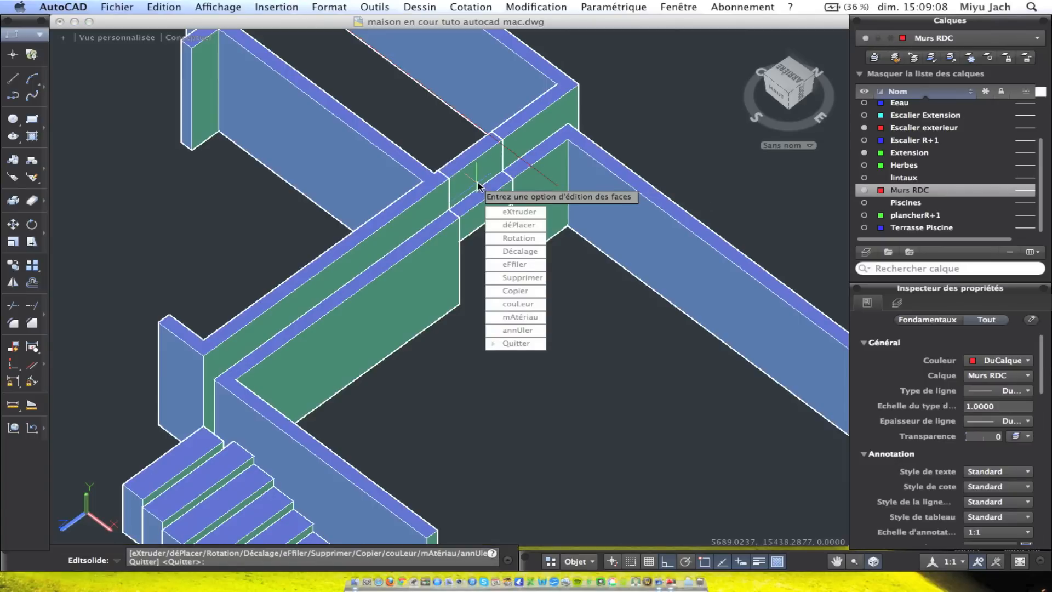
{"action": "key", "text": "Return"}
{"action": "key", "text": "Return"}
Measure the height of the free end of the wall beside the exterior stairs with a linear dimension, without placing it
{"action": "mouse_move", "coordinate": [598, 263]}
{"action": "middle_mouse_down", "text": "shift"}
{"action": "mouse_move", "coordinate": [557, 298]}
{"action": "mouse_move", "coordinate": [599, 348]}
{"action": "mouse_move", "coordinate": [469, 219]}
{"action": "mouse_move", "coordinate": [539, 255]}
{"action": "mouse_move", "coordinate": [387, 200]}
{"action": "mouse_move", "coordinate": [305, 235]}
{"action": "mouse_move", "coordinate": [493, 224]}
{"action": "middle_mouse_up", "text": "shift"}
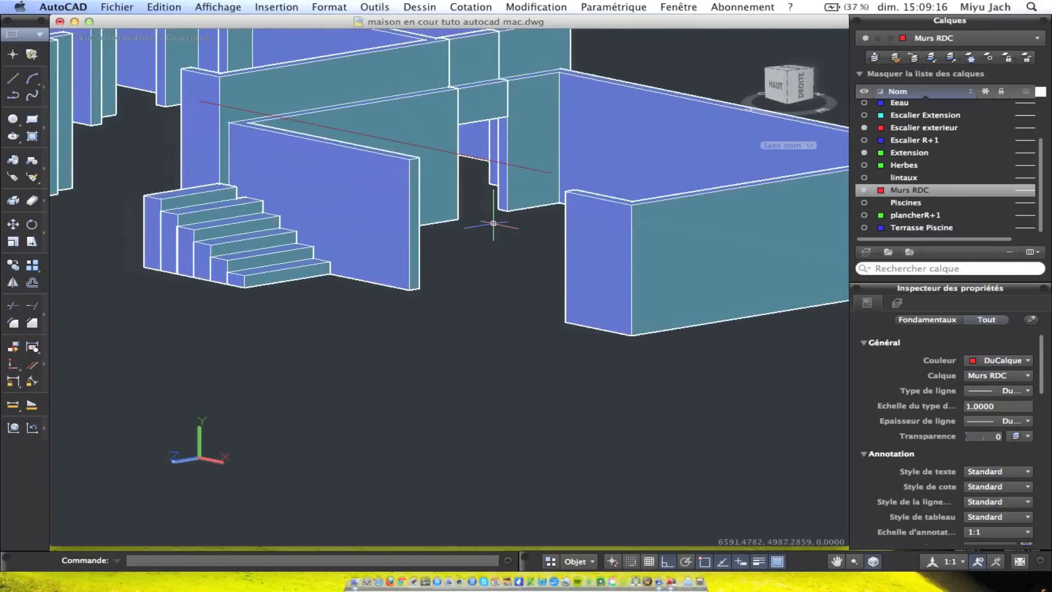
{"action": "left_click", "coordinate": [463, 6]}
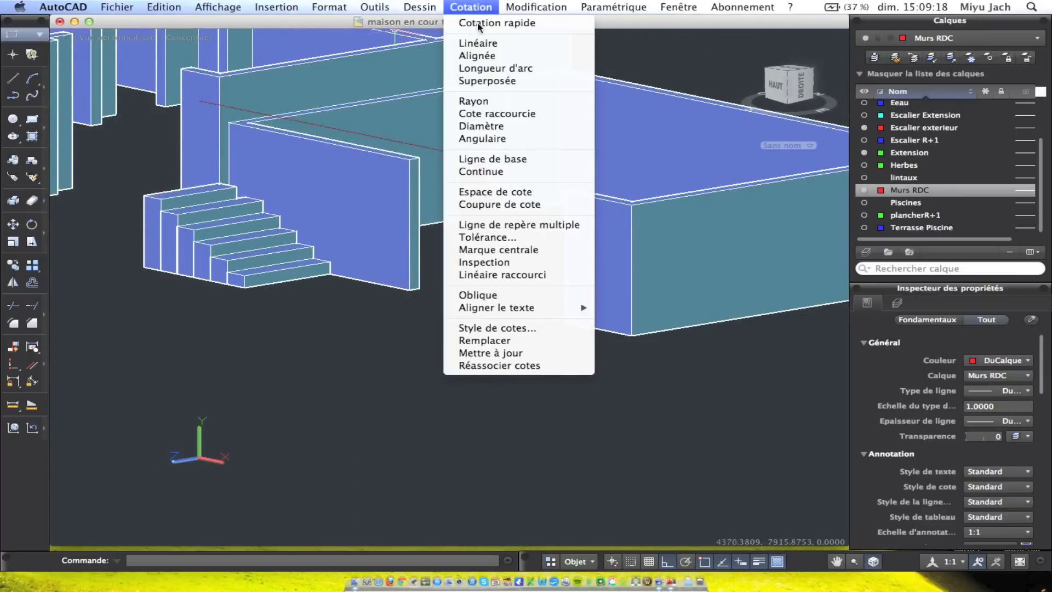
{"action": "left_click", "coordinate": [481, 43]}
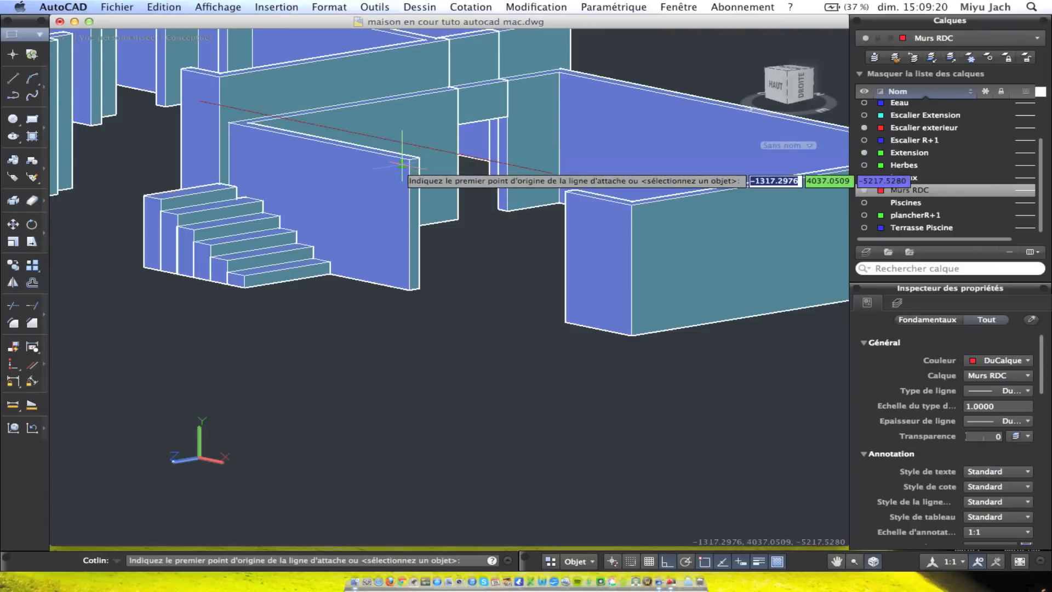
{"action": "left_click", "coordinate": [410, 160]}
{"action": "left_click", "coordinate": [411, 289]}
{"action": "key", "text": "Escape"}
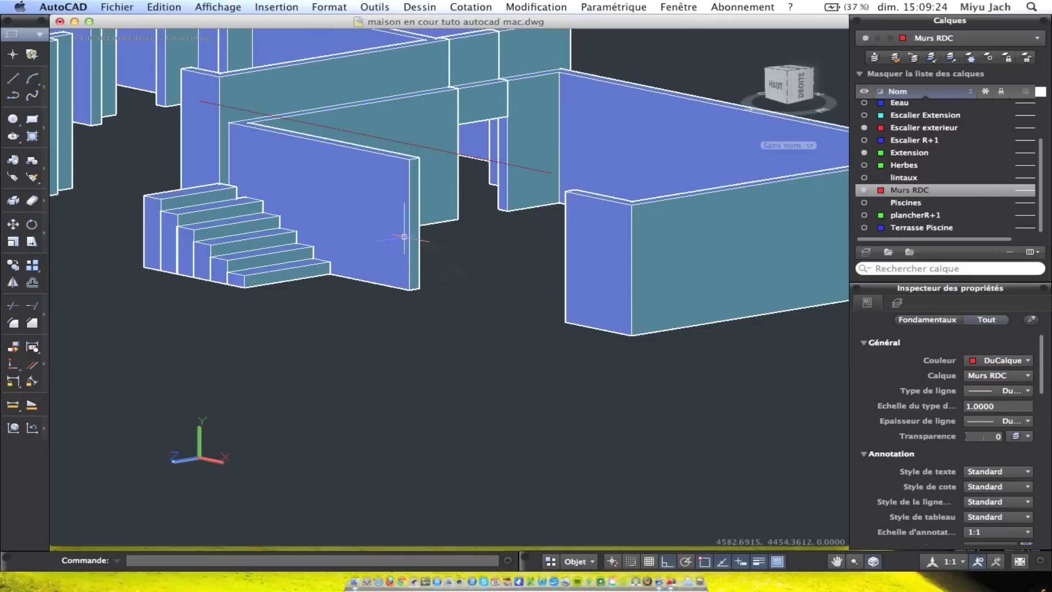
Compare the modelled walls and stairs with the extension and exterior stairs in the reference photo of the house
{"action": "scroll", "coordinate": [118, 192], "scroll_direction": "down", "scroll_amount": 5}
{"action": "middle_click_drag", "start_coordinate": [152, 194], "coordinate": [333, 303]}
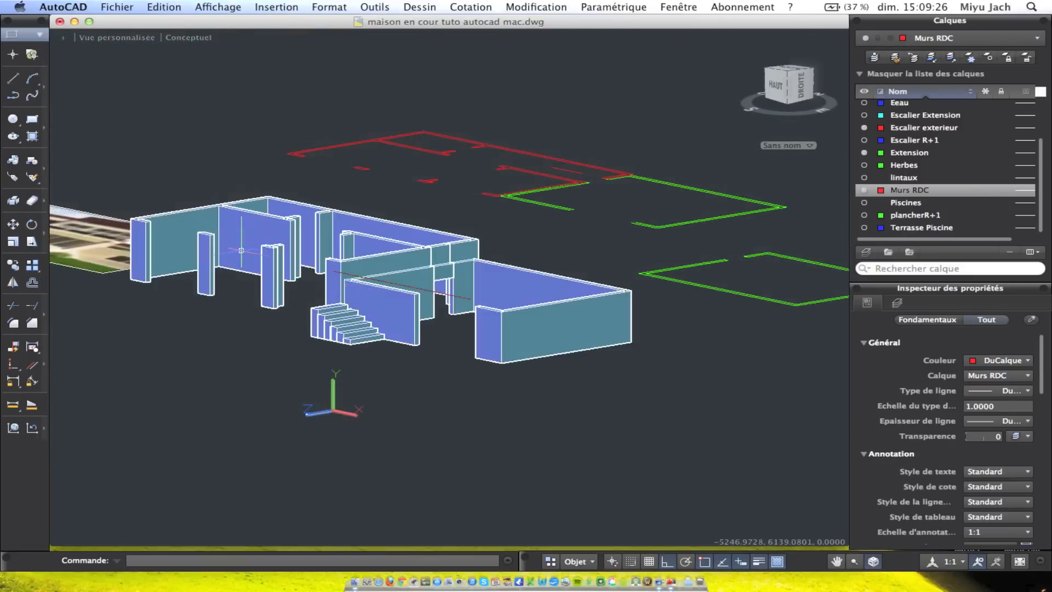
{"action": "middle_click_drag", "start_coordinate": [241, 251], "coordinate": [313, 364], "text": "shift"}
{"action": "middle_click_drag", "start_coordinate": [115, 275], "coordinate": [357, 300]}
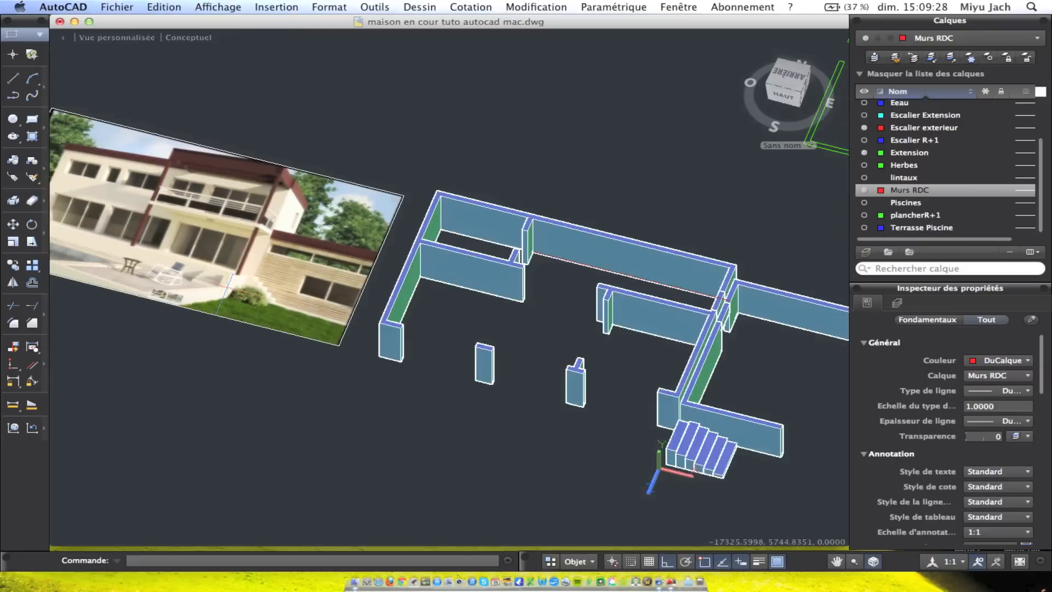
{"action": "scroll", "coordinate": [310, 279], "scroll_direction": "up", "scroll_amount": 5}
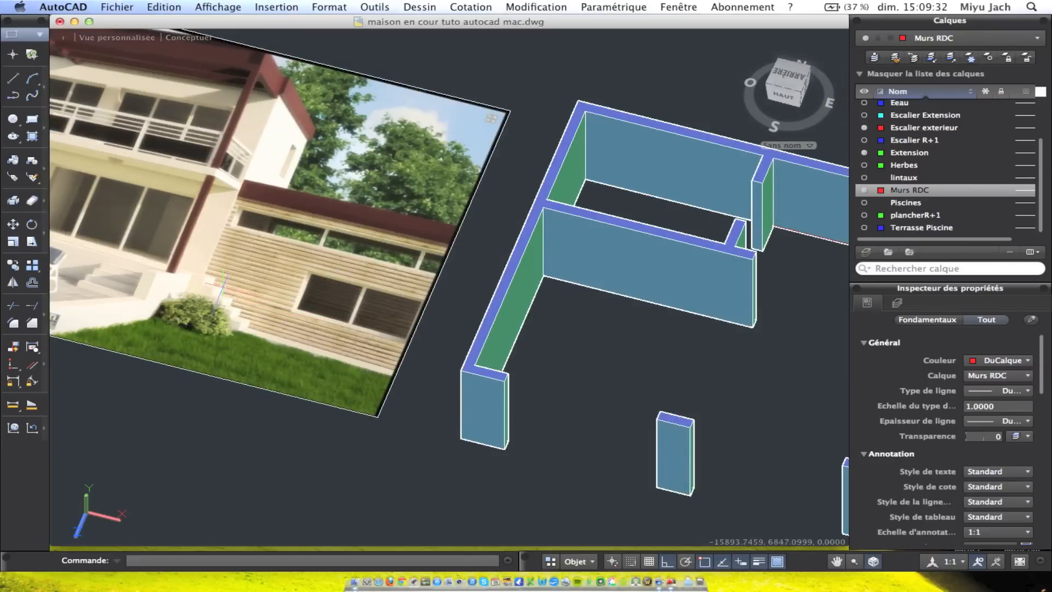
{"action": "scroll", "coordinate": [358, 320], "scroll_direction": "down", "scroll_amount": 5}
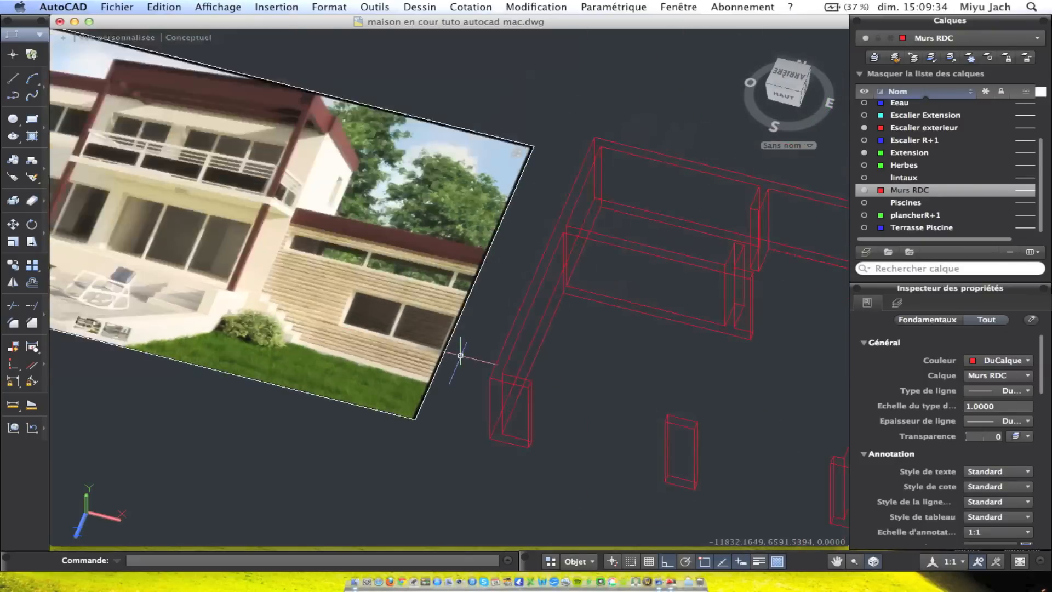
Measure the horizontal run of the three lowest exterior steps with a linear dimension
{"action": "middle_click_drag", "start_coordinate": [685, 441], "coordinate": [349, 206]}
{"action": "scroll", "coordinate": [333, 191], "scroll_direction": "up", "scroll_amount": 5}
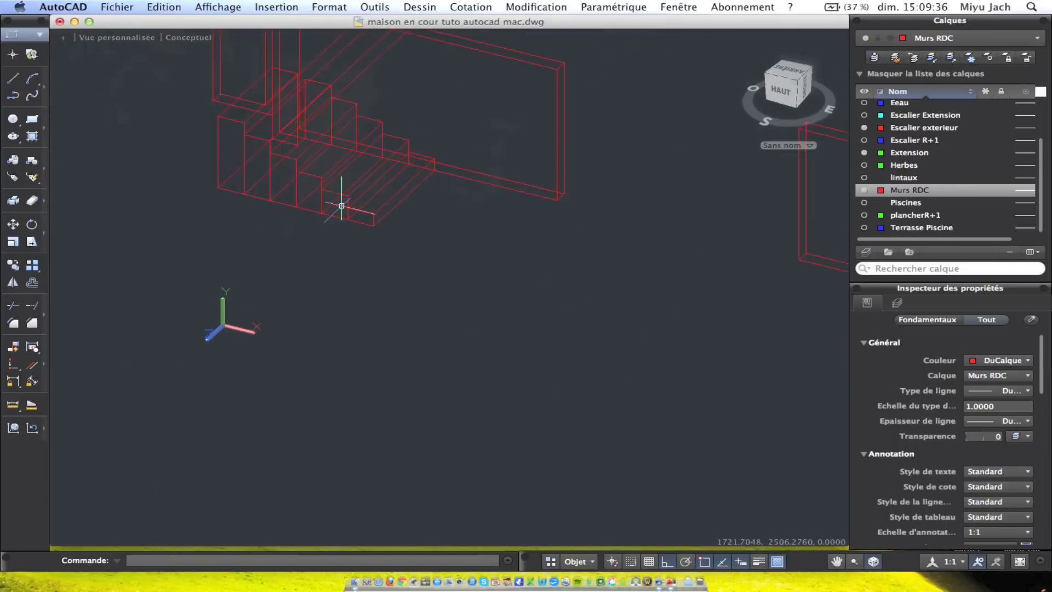
{"action": "left_click", "coordinate": [420, 7]}
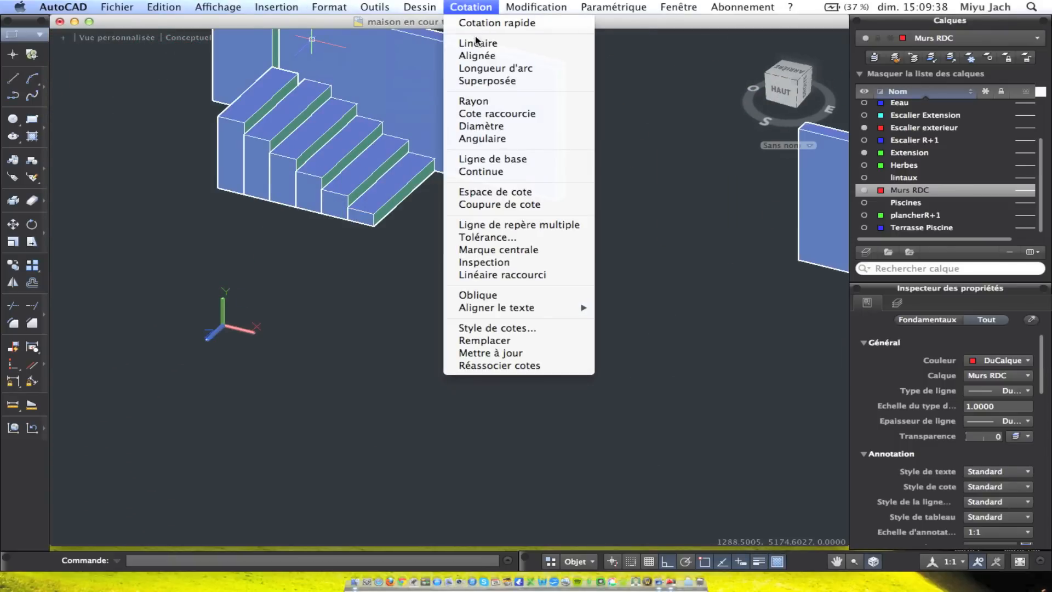
{"action": "left_click", "coordinate": [476, 44]}
{"action": "left_click", "coordinate": [297, 161]}
{"action": "left_click", "coordinate": [373, 226]}
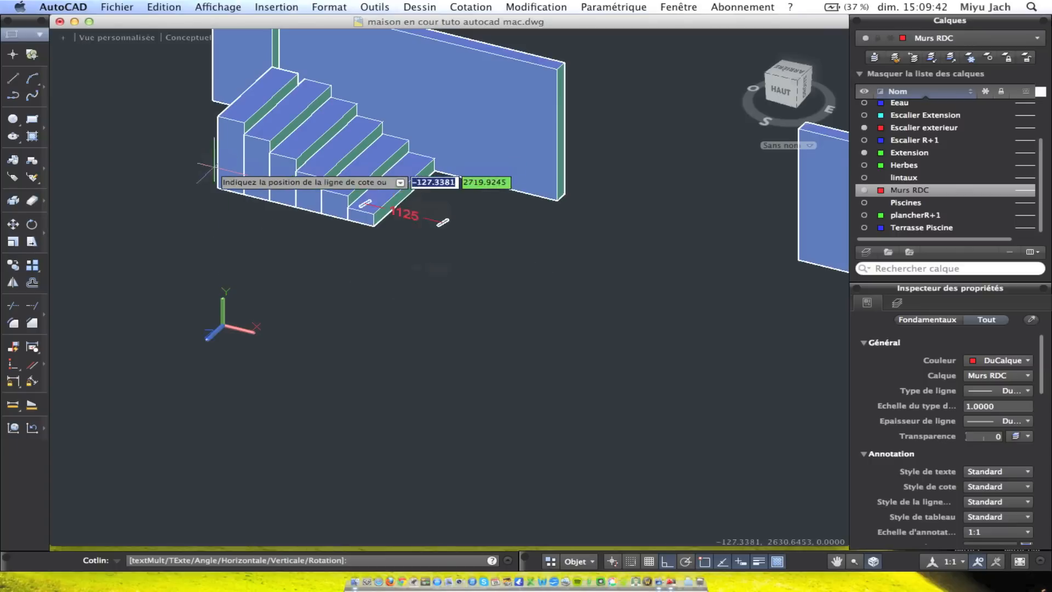
{"action": "left_click", "coordinate": [496, 244]}
{"action": "middle_click_drag", "start_coordinate": [556, 217], "coordinate": [500, 251]}
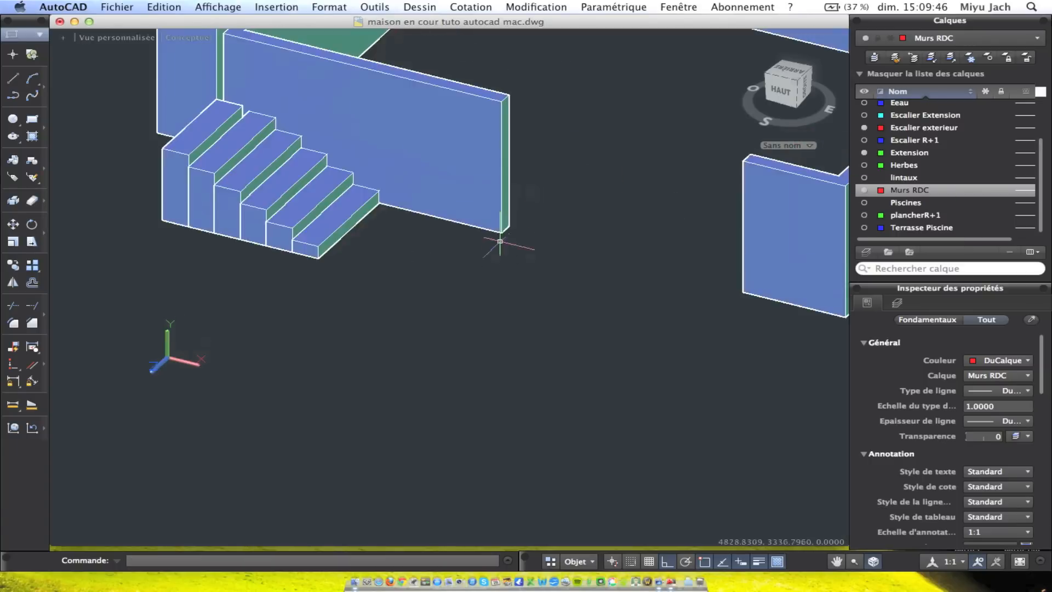
Turn on the lintaux layer to show the outline across the opening in the extension's front wall
{"action": "scroll", "coordinate": [500, 230], "scroll_direction": "up", "scroll_amount": 3}
{"action": "middle_click_drag", "start_coordinate": [497, 212], "coordinate": [387, 210]}
{"action": "scroll", "coordinate": [240, 229], "scroll_direction": "down", "scroll_amount": 4}
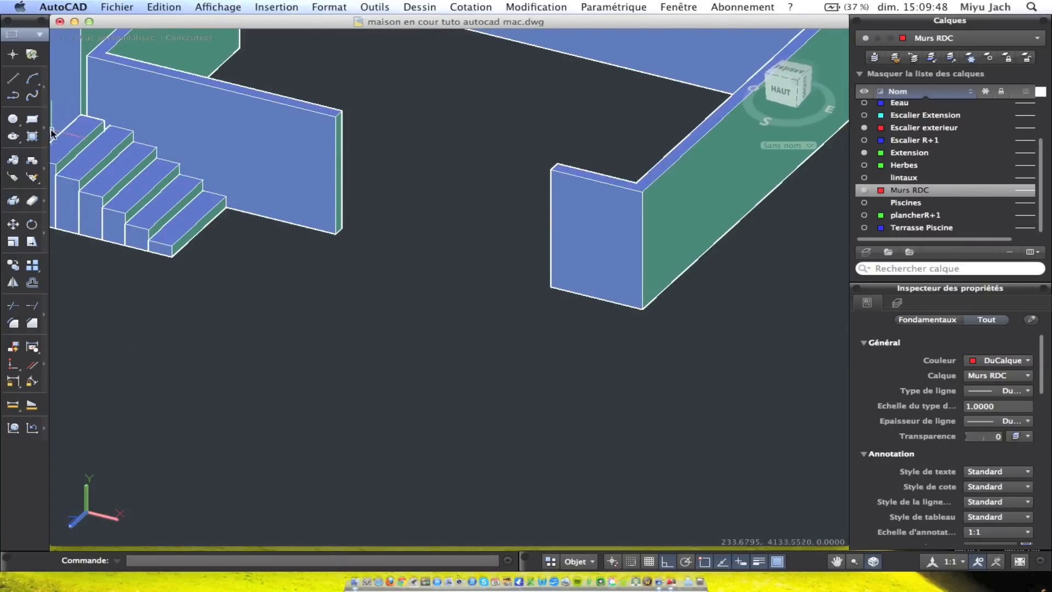
{"action": "left_click", "coordinate": [437, 294]}
{"action": "left_click", "coordinate": [403, 162]}
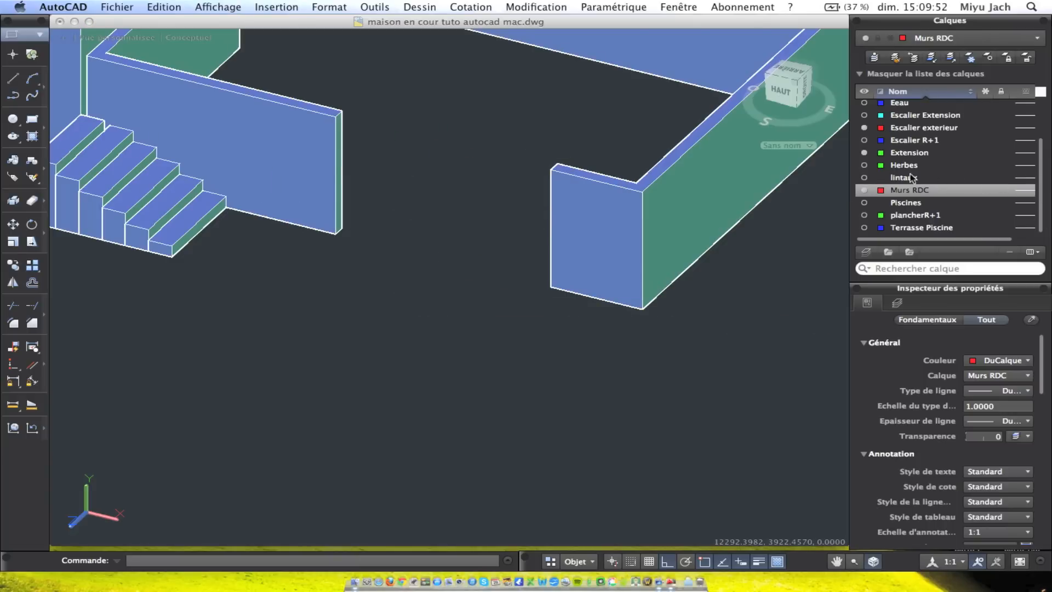
{"action": "left_click", "coordinate": [864, 178]}
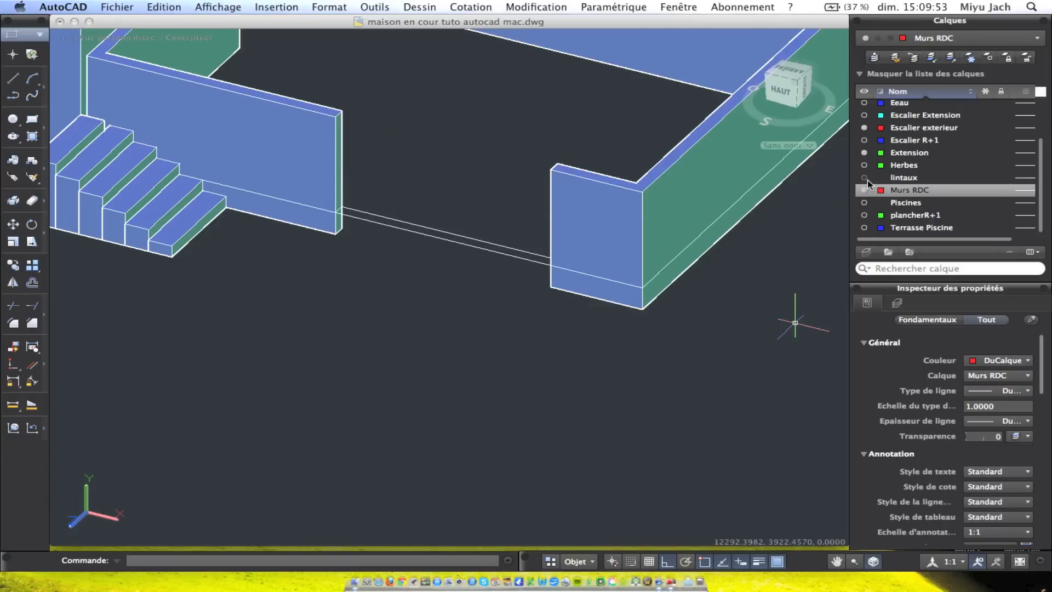
{"action": "scroll", "coordinate": [448, 234], "scroll_direction": "up", "scroll_amount": 3}
{"action": "left_click", "coordinate": [441, 231]}
{"action": "left_click", "coordinate": [421, 228]}
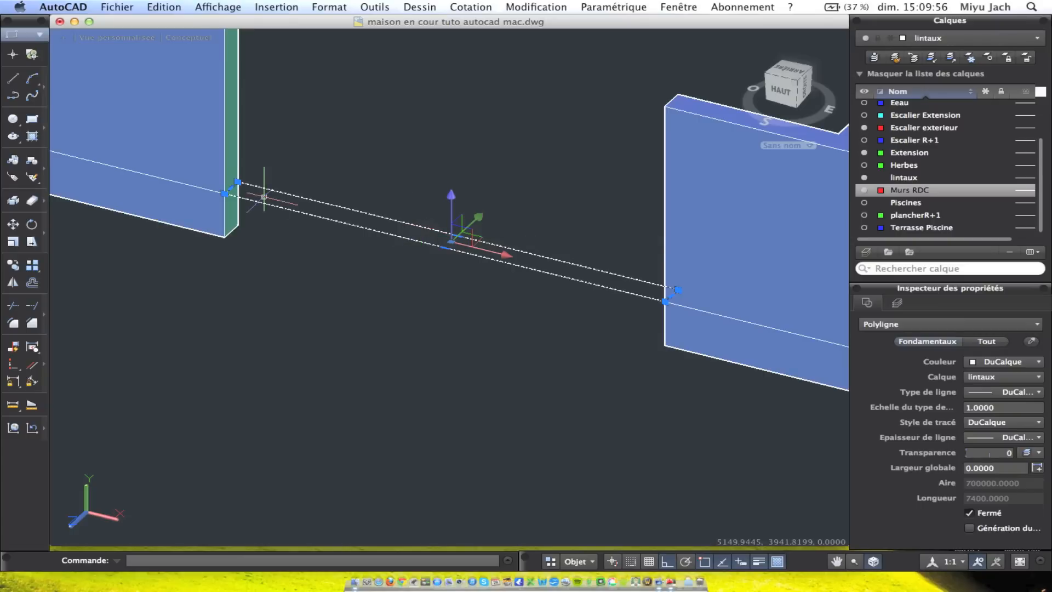
{"action": "left_click", "coordinate": [374, 6]}
{"action": "mouse_move", "coordinate": [420, 6]}
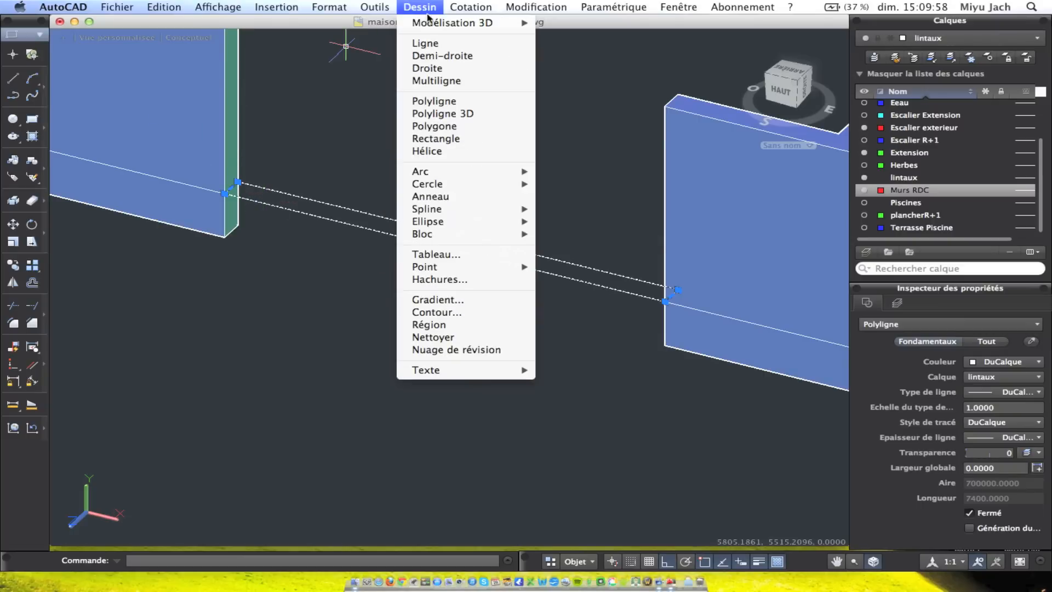
{"action": "mouse_move", "coordinate": [475, 23]}
{"action": "left_click", "coordinate": [575, 134]}
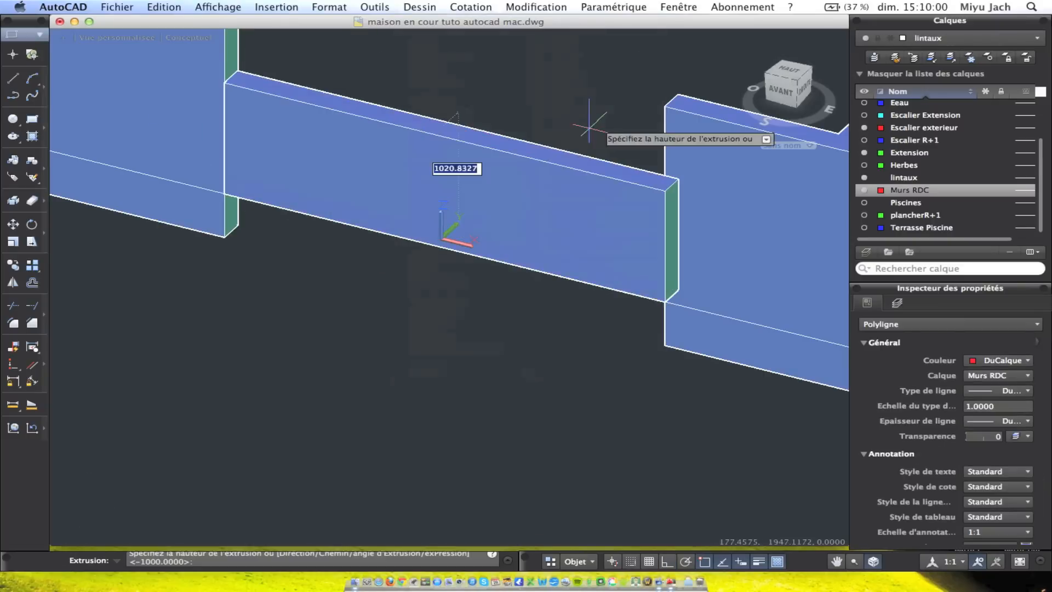
{"action": "key", "text": "Escape"}
Copy the opening's rectangular lintel outline to the empty area in front of the extension wall
{"action": "left_click", "coordinate": [392, 214]}
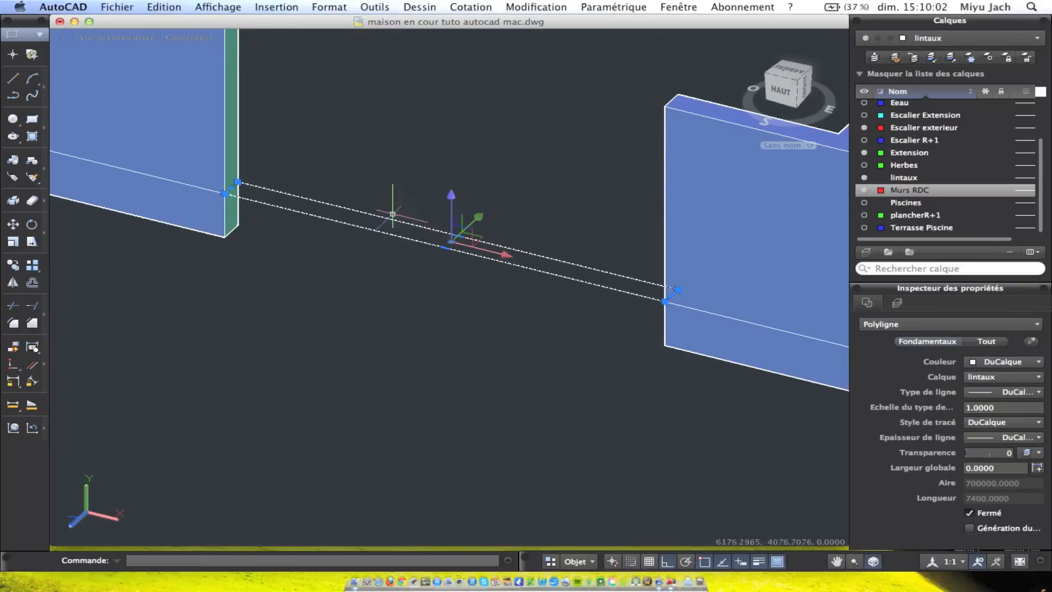
{"action": "left_click", "coordinate": [12, 268]}
{"action": "left_click", "coordinate": [446, 182]}
{"action": "left_click", "coordinate": [311, 307]}
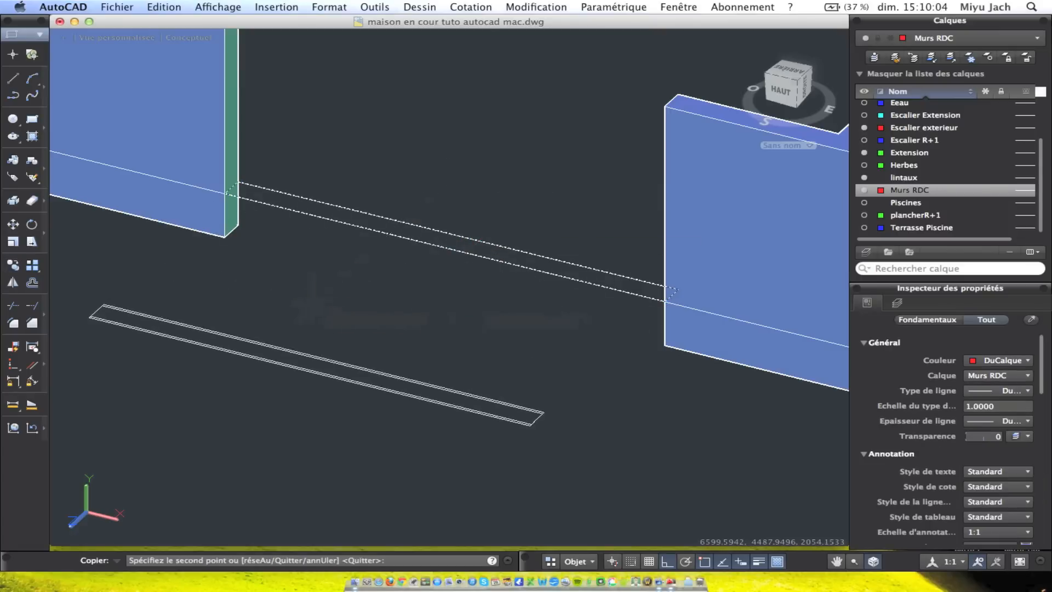
{"action": "key", "text": "Escape"}
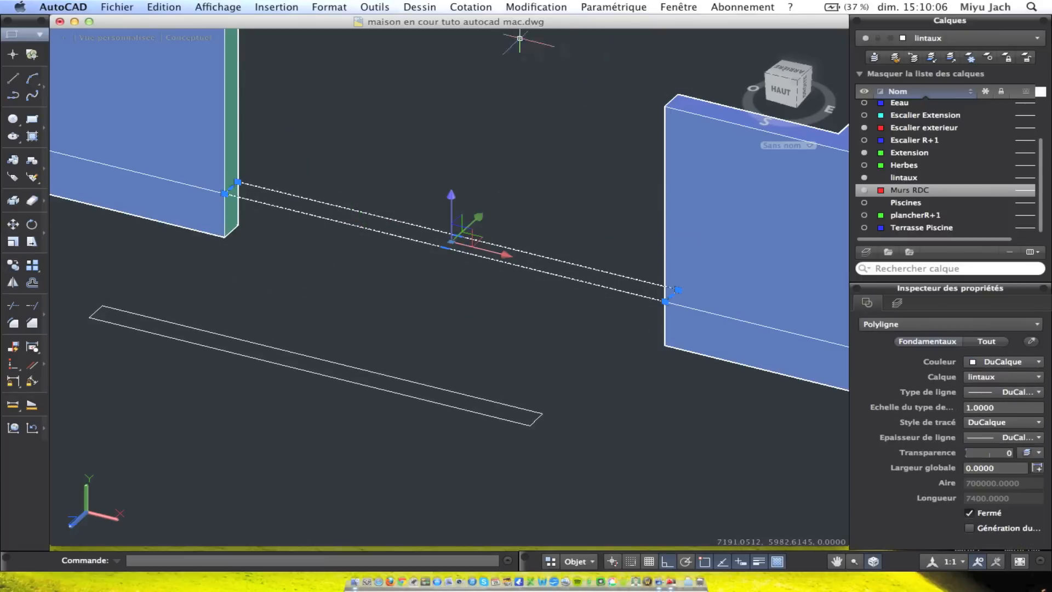
Extrude the original outline in the front wall's opening upward by 900
{"action": "left_click", "coordinate": [470, 7]}
{"action": "mouse_move", "coordinate": [452, 22]}
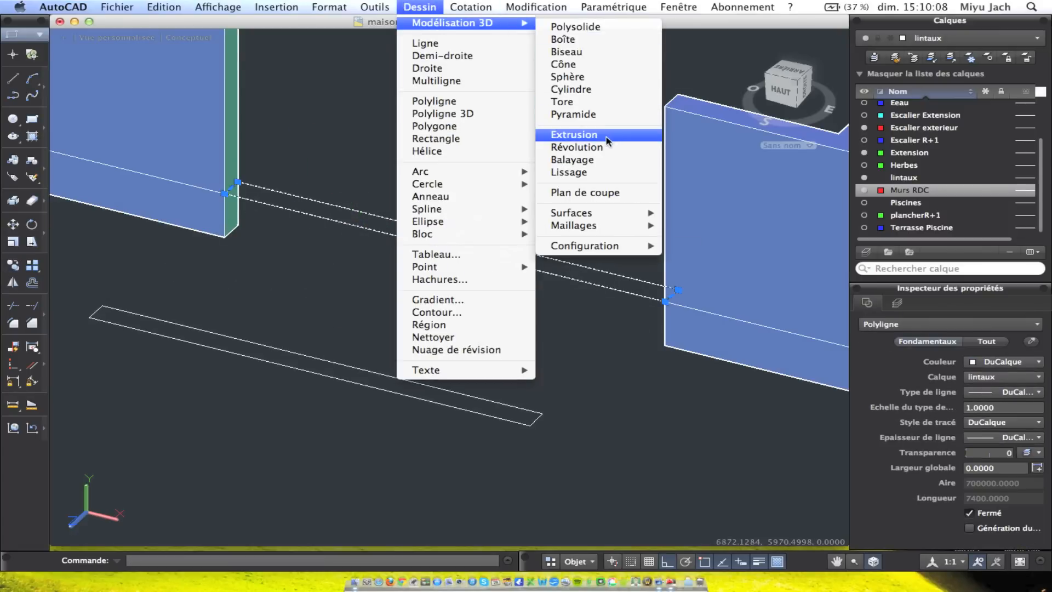
{"action": "left_click", "coordinate": [573, 134]}
{"action": "type", "text": "900"}
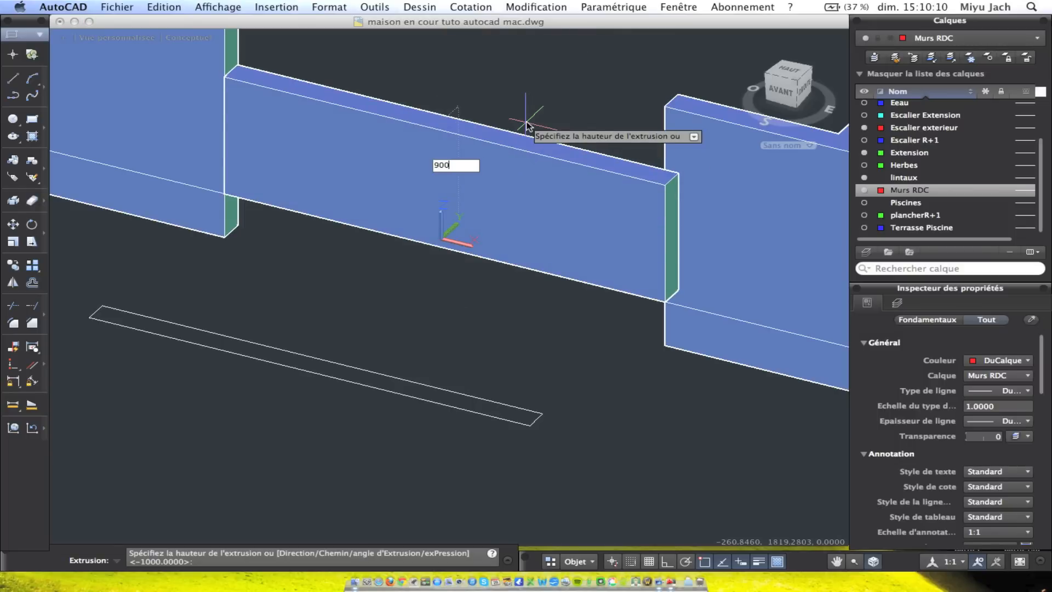
{"action": "key", "text": "Return"}
Move the new low wall straight down so its lower corner meets the base corner of the adjoining wall
{"action": "left_click", "coordinate": [329, 109]}
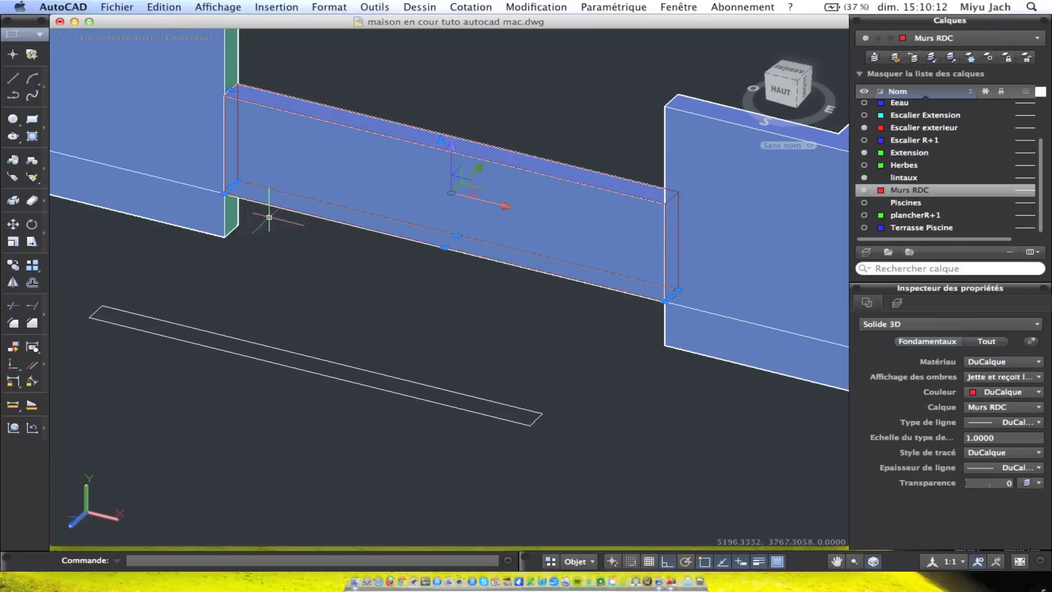
{"action": "left_click", "coordinate": [12, 223]}
{"action": "left_click", "coordinate": [225, 193]}
{"action": "left_click", "coordinate": [224, 238]}
{"action": "scroll", "coordinate": [276, 218], "scroll_direction": "down", "scroll_amount": 5}
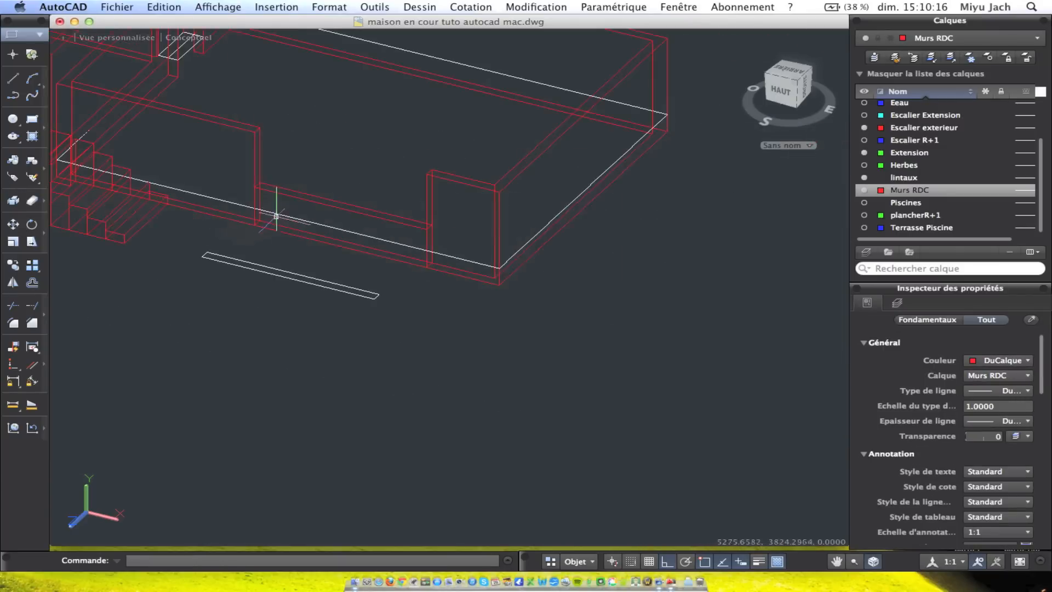
{"action": "middle_click_drag", "start_coordinate": [323, 185], "coordinate": [276, 182], "text": "shift"}
{"action": "scroll", "coordinate": [359, 236], "scroll_direction": "up", "scroll_amount": 8}
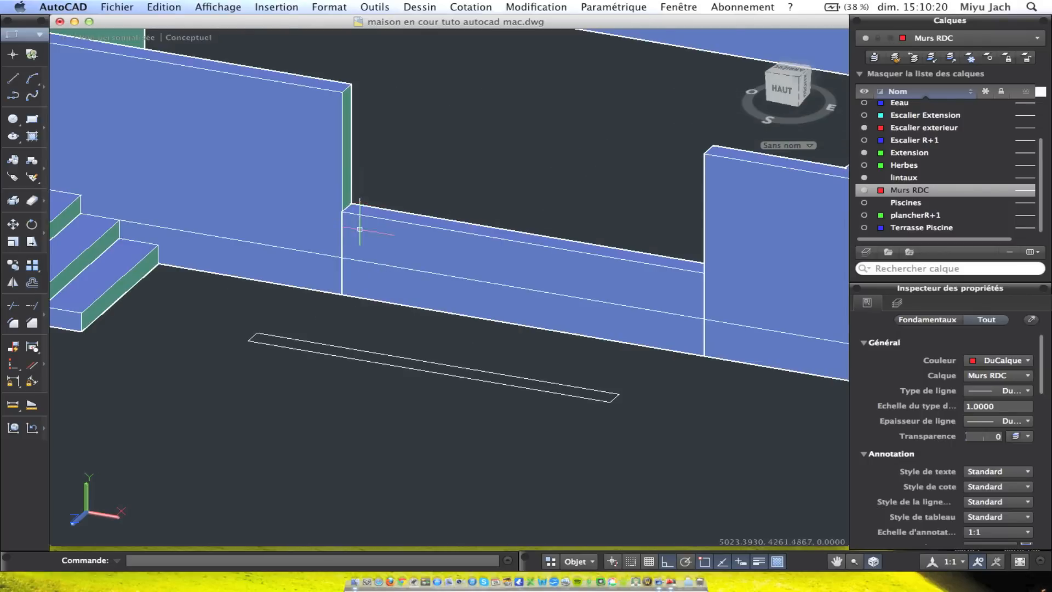
Compare the opening above the low wall with the extension's window in the reference photo of the house
{"action": "left_click", "coordinate": [361, 354]}
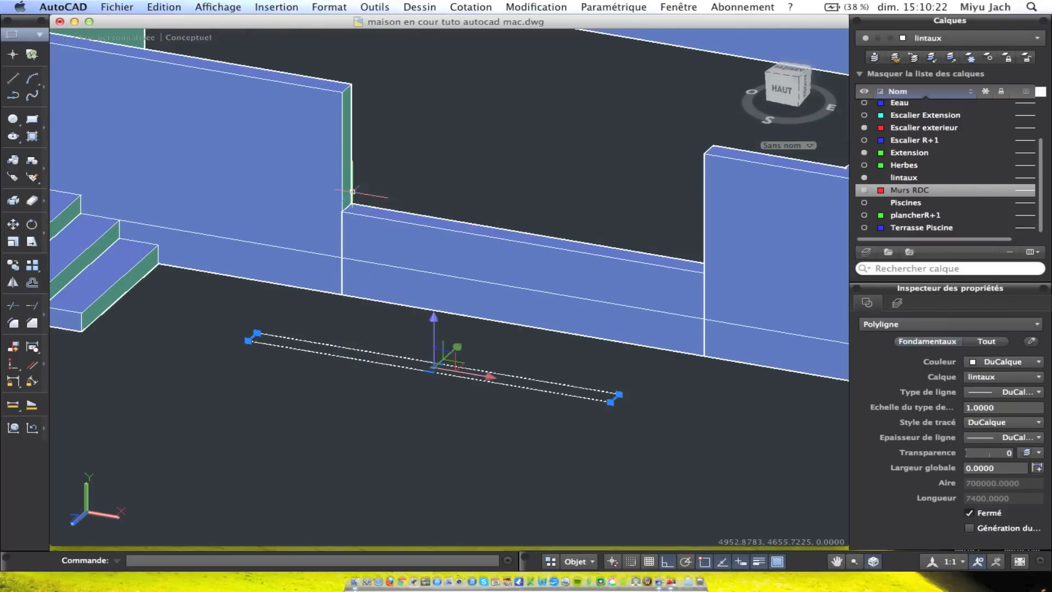
{"action": "scroll", "coordinate": [427, 215], "scroll_direction": "down", "scroll_amount": 5}
{"action": "middle_click_drag", "start_coordinate": [174, 162], "coordinate": [582, 296]}
{"action": "middle_click_drag", "start_coordinate": [436, 253], "coordinate": [422, 359], "text": "shift"}
{"action": "middle_click_drag", "start_coordinate": [421, 141], "coordinate": [441, 334]}
{"action": "scroll", "coordinate": [476, 276], "scroll_direction": "up", "scroll_amount": 4}
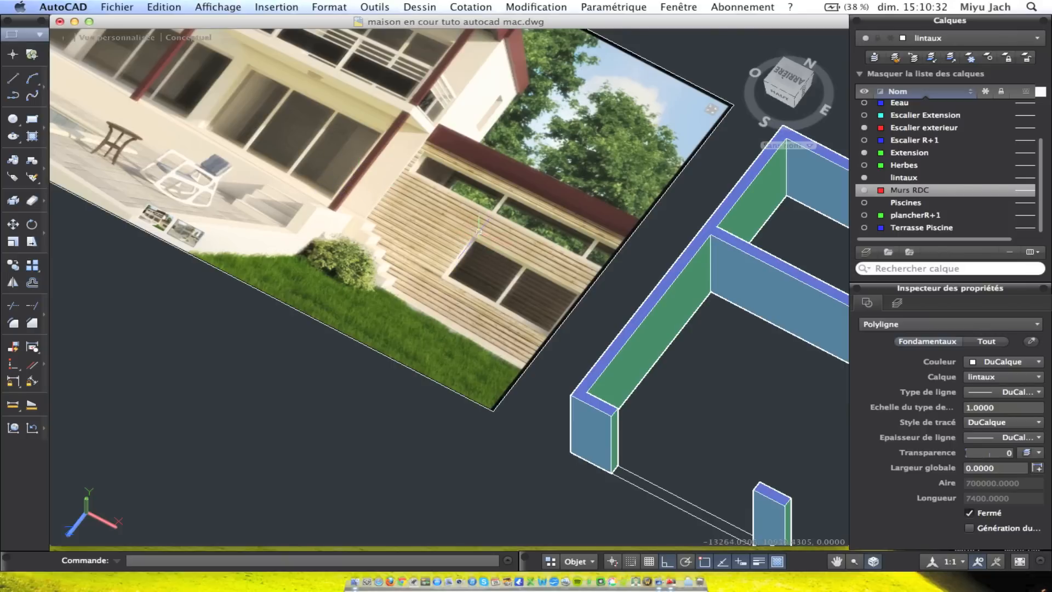
{"action": "scroll", "coordinate": [350, 172], "scroll_direction": "down", "scroll_amount": 5}
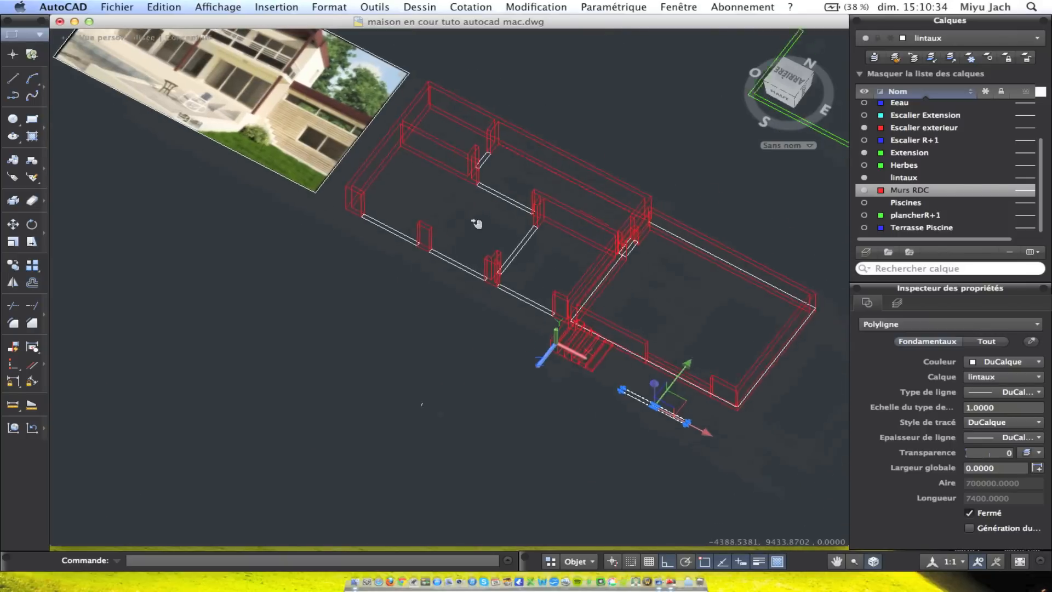
{"action": "key", "text": "Escape"}
{"action": "middle_click_drag", "start_coordinate": [633, 260], "coordinate": [658, 223], "text": "shift"}
{"action": "scroll", "coordinate": [575, 266], "scroll_direction": "up", "scroll_amount": 6}
{"action": "middle_click_drag", "start_coordinate": [485, 282], "coordinate": [548, 145]}
{"action": "middle_click_drag", "start_coordinate": [461, 309], "coordinate": [458, 263], "text": "shift"}
{"action": "middle_click_drag", "start_coordinate": [469, 333], "coordinate": [462, 196]}
{"action": "key", "text": "Escape"}
{"action": "middle_click_drag", "start_coordinate": [499, 250], "coordinate": [352, 159]}
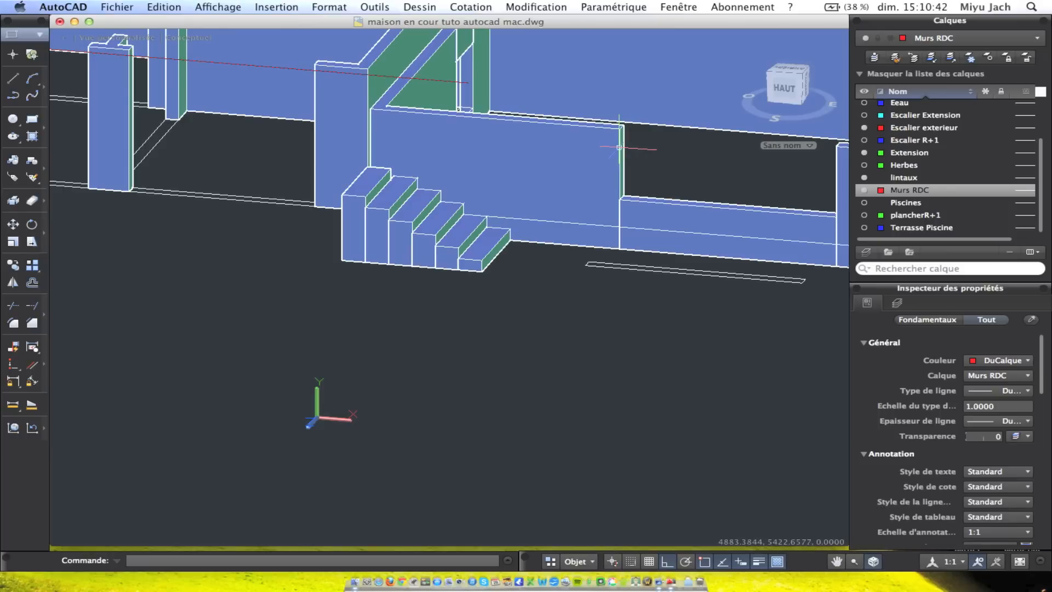
Examine the front wall's opening and the copied outline in relation to the adjoining walls and exterior stairs
{"action": "scroll", "coordinate": [634, 270], "scroll_direction": "up", "scroll_amount": 2}
{"action": "left_click", "coordinate": [632, 257]}
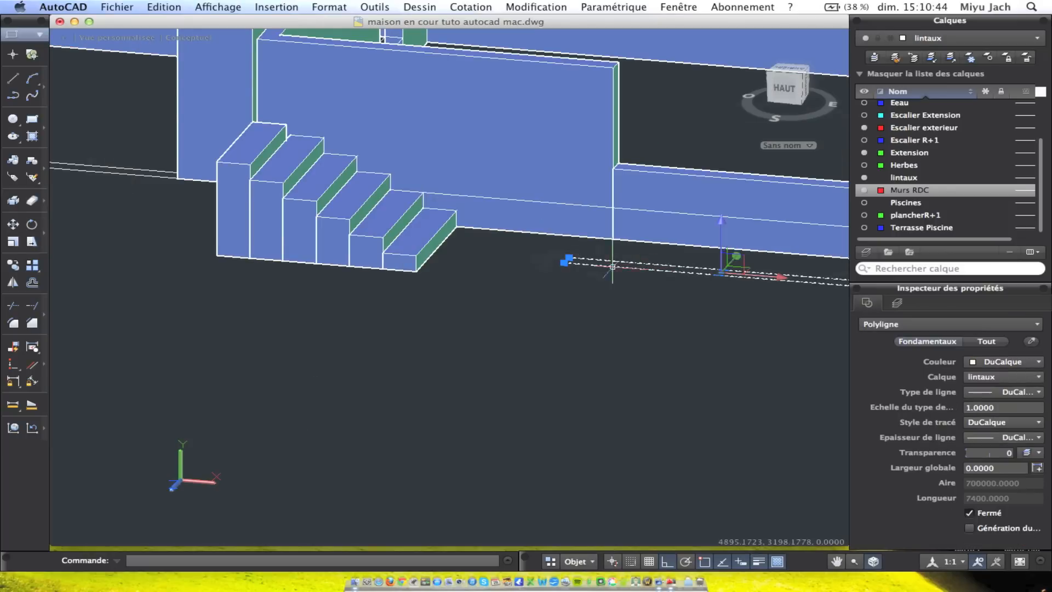
{"action": "middle_click_drag", "start_coordinate": [599, 265], "coordinate": [507, 283]}
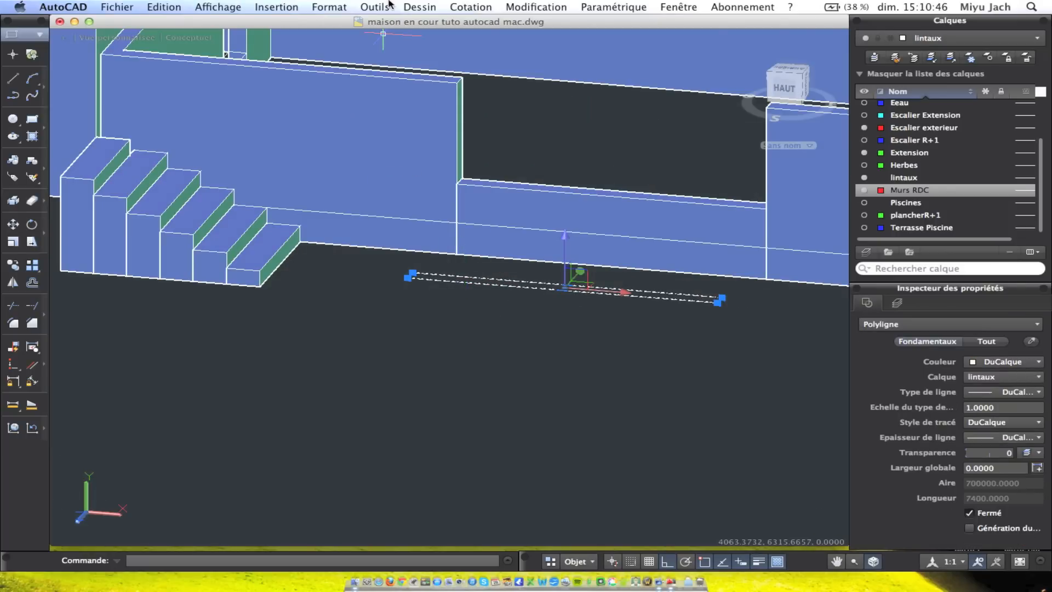
{"action": "scroll", "coordinate": [319, 117], "scroll_direction": "down", "scroll_amount": 4}
{"action": "middle_click_drag", "start_coordinate": [195, 169], "coordinate": [164, 189]}
{"action": "middle_click_drag", "start_coordinate": [709, 177], "coordinate": [471, 156]}
{"action": "scroll", "coordinate": [471, 156], "scroll_direction": "up", "scroll_amount": 2}
{"action": "middle_click_drag", "start_coordinate": [526, 307], "coordinate": [529, 226], "text": "shift"}
{"action": "scroll", "coordinate": [529, 226], "scroll_direction": "up", "scroll_amount": 2}
{"action": "scroll", "coordinate": [512, 270], "scroll_direction": "up", "scroll_amount": 2}
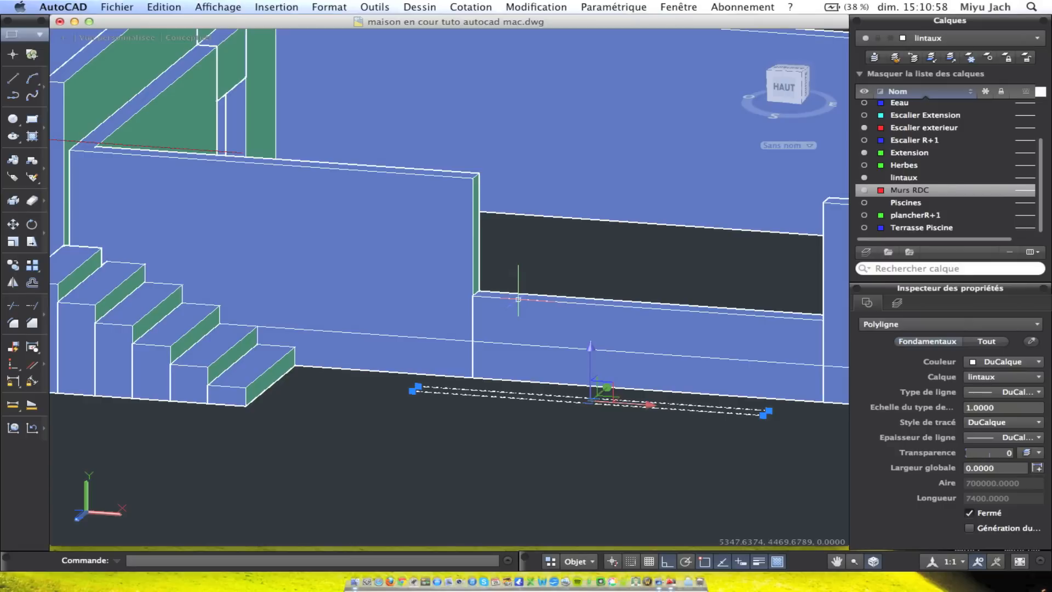
{"action": "key", "text": "Escape"}
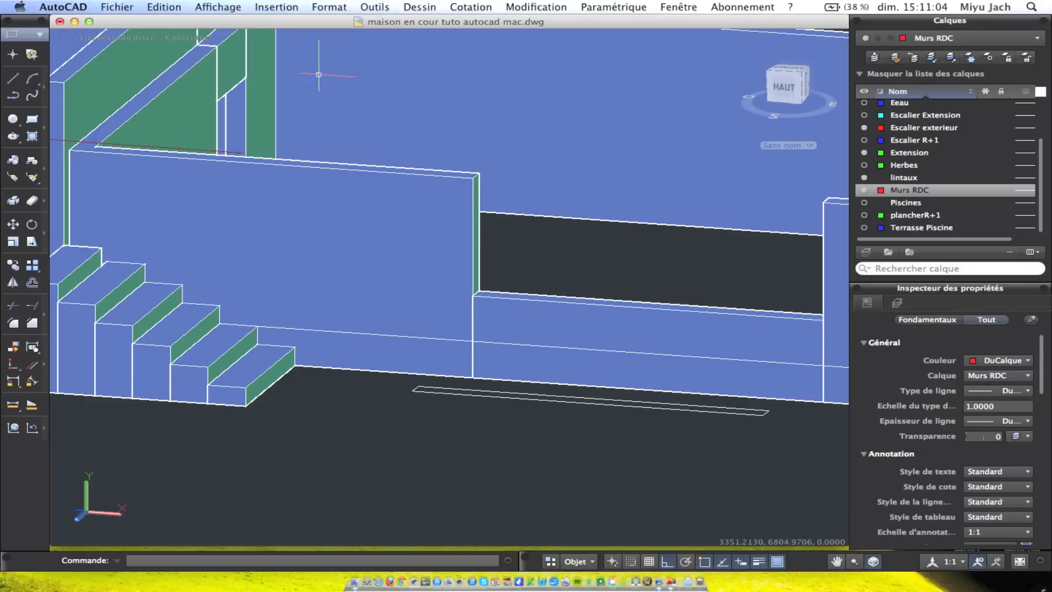
Extrude the copied outline in front of the extension upward into a shallow lintel block
{"action": "middle_click_drag", "start_coordinate": [422, 270], "coordinate": [516, 389], "text": "shift"}
{"action": "left_click", "coordinate": [476, 480]}
{"action": "middle_click_drag", "start_coordinate": [463, 418], "coordinate": [447, 318]}
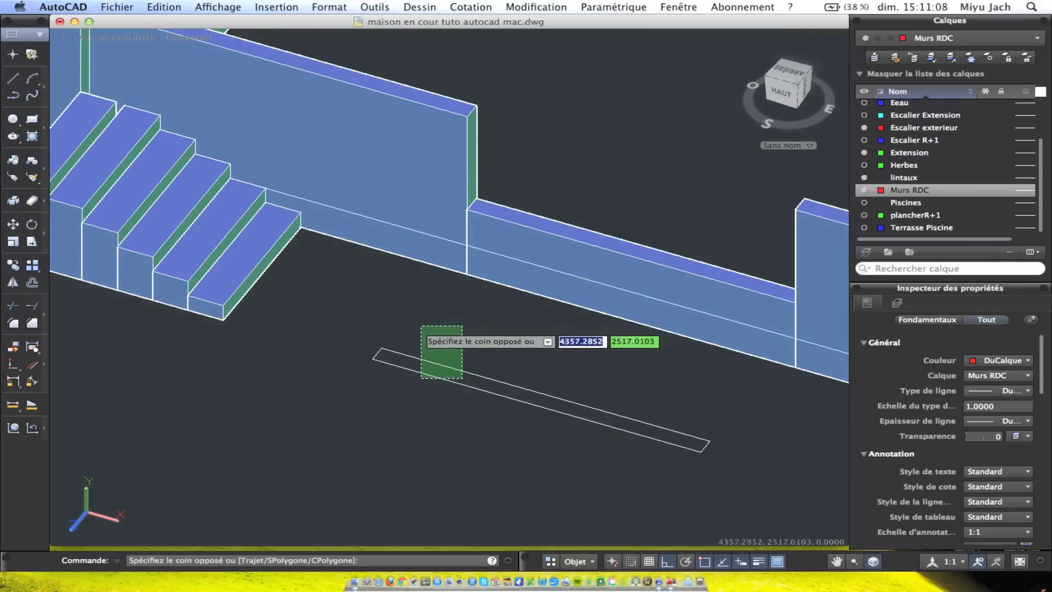
{"action": "left_click", "coordinate": [421, 328]}
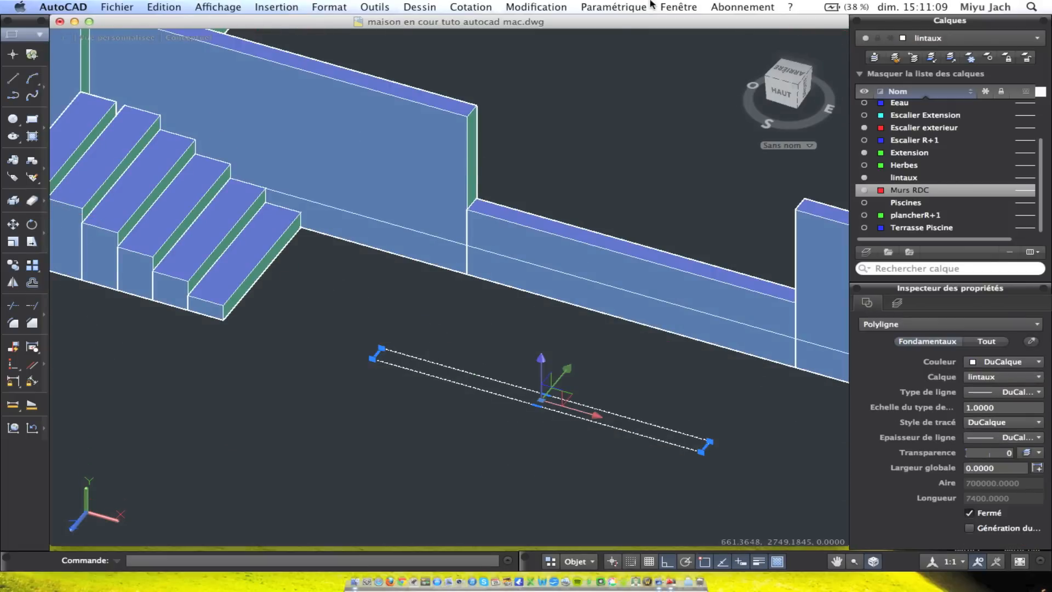
{"action": "left_click", "coordinate": [510, 7]}
{"action": "mouse_move", "coordinate": [419, 7]}
{"action": "left_click", "coordinate": [579, 109]}
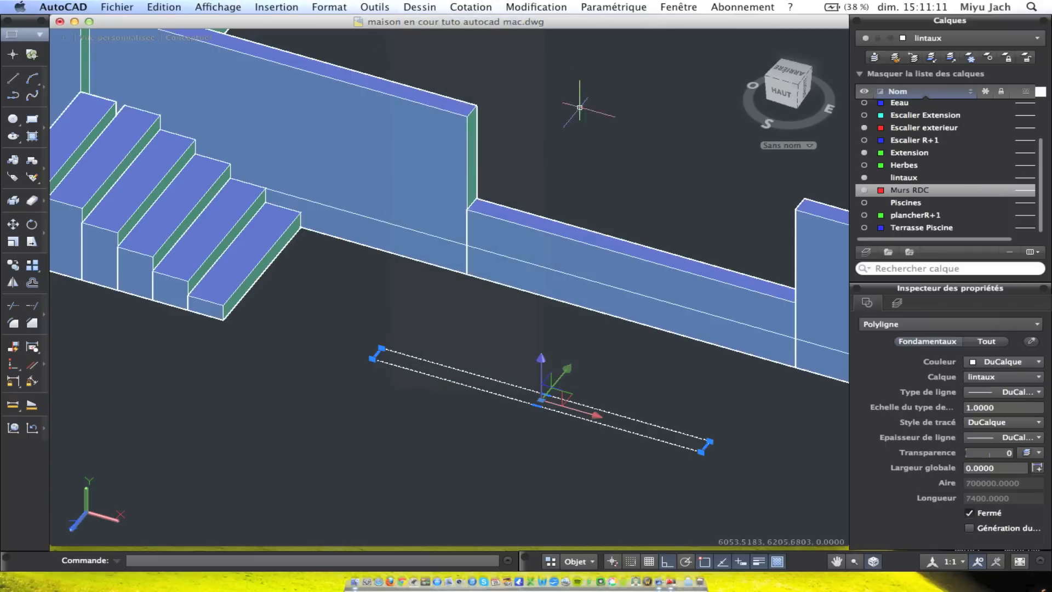
{"action": "left_click", "coordinate": [431, 5]}
{"action": "left_click", "coordinate": [574, 136]}
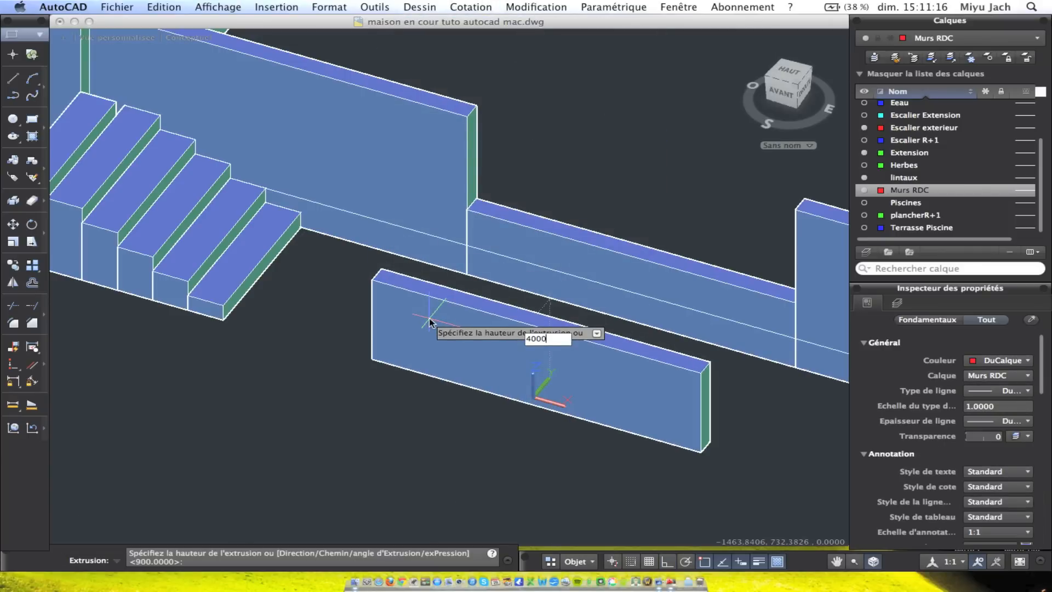
{"action": "key", "text": "Return"}
Move the lintel block by its upper front corner to the top corner of the wall beside the opening
{"action": "left_click", "coordinate": [439, 344]}
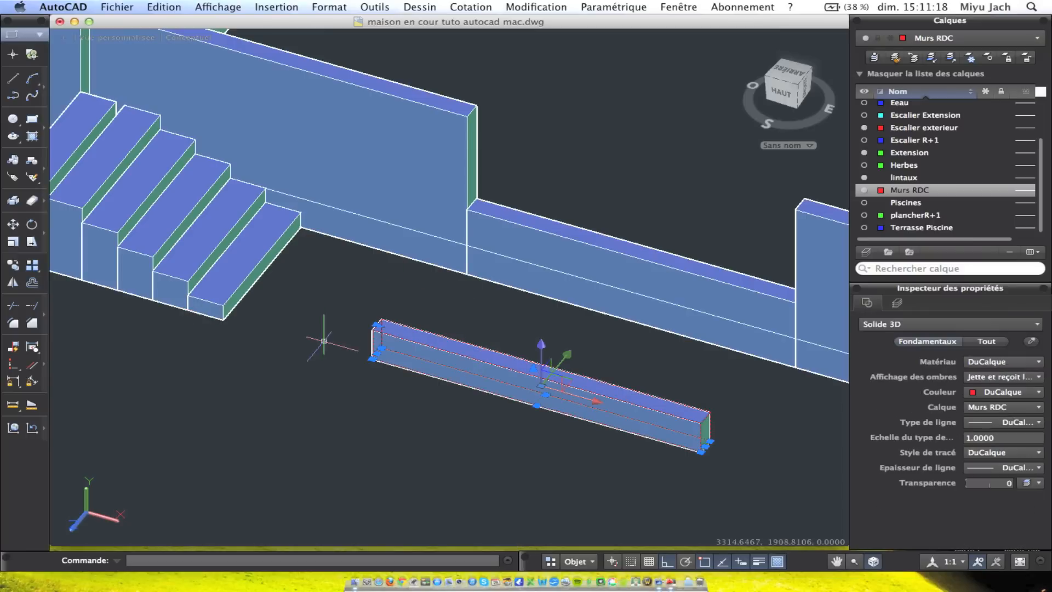
{"action": "left_click", "coordinate": [14, 238]}
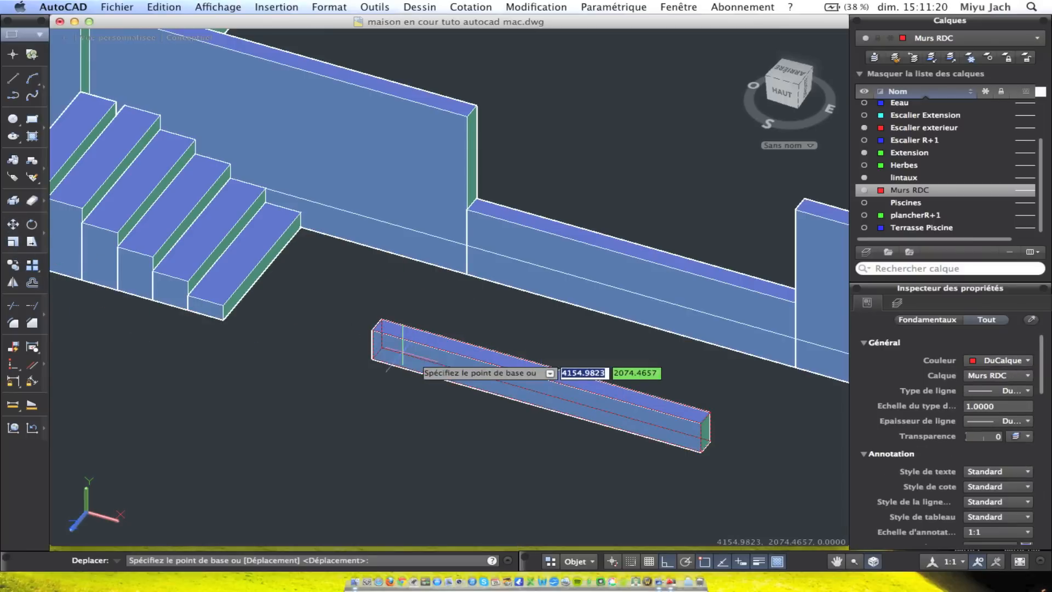
{"action": "left_click", "coordinate": [372, 330]}
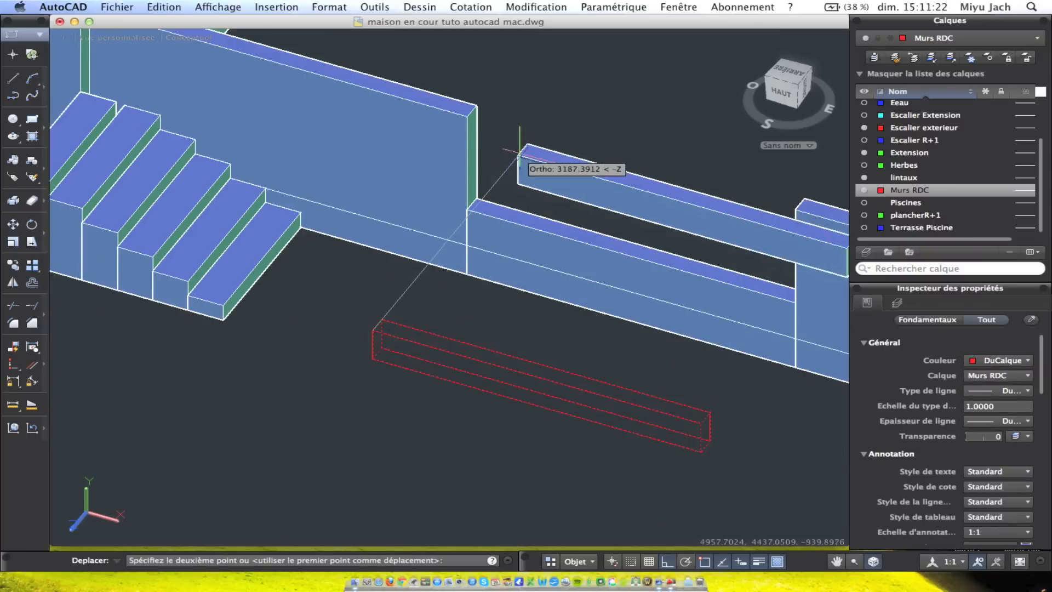
{"action": "left_click", "coordinate": [498, 146]}
{"action": "mouse_move", "coordinate": [498, 146]}
{"action": "middle_mouse_down", "text": "shift"}
{"action": "mouse_move", "coordinate": [542, 172]}
{"action": "mouse_move", "coordinate": [548, 141]}
{"action": "mouse_move", "coordinate": [491, 214]}
{"action": "mouse_move", "coordinate": [521, 210]}
{"action": "mouse_move", "coordinate": [517, 224]}
{"action": "mouse_move", "coordinate": [535, 211]}
{"action": "mouse_move", "coordinate": [486, 188]}
{"action": "mouse_move", "coordinate": [500, 253]}
{"action": "mouse_move", "coordinate": [605, 346]}
{"action": "mouse_move", "coordinate": [390, 391]}
{"action": "mouse_move", "coordinate": [400, 277]}
{"action": "mouse_move", "coordinate": [539, 225]}
{"action": "mouse_move", "coordinate": [453, 172]}
{"action": "middle_mouse_up", "text": "shift"}
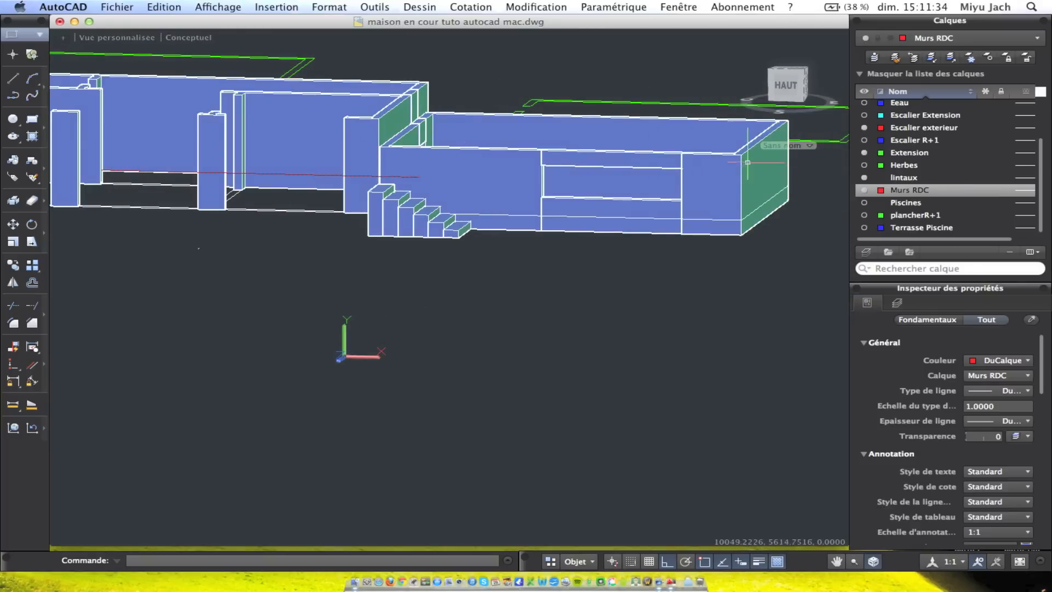
Copy the extension's walls, window lintel, low wall and base outline to an empty area clear of the house
{"action": "mouse_move", "coordinate": [400, 119]}
{"action": "middle_mouse_down", "text": "shift"}
{"action": "mouse_move", "coordinate": [371, 145]}
{"action": "mouse_move", "coordinate": [805, 223]}
{"action": "mouse_move", "coordinate": [270, 298]}
{"action": "mouse_move", "coordinate": [660, 395]}
{"action": "middle_mouse_up", "text": "shift"}
{"action": "scroll", "coordinate": [543, 168], "scroll_direction": "up", "scroll_amount": 5}
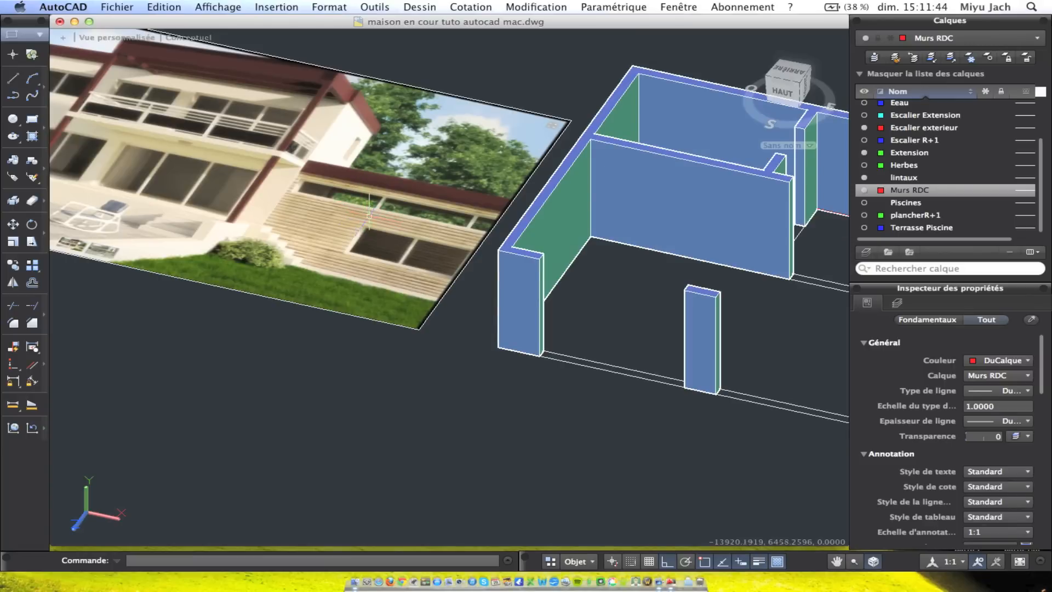
{"action": "scroll", "coordinate": [369, 215], "scroll_direction": "down", "scroll_amount": 5}
{"action": "left_click", "coordinate": [673, 298]}
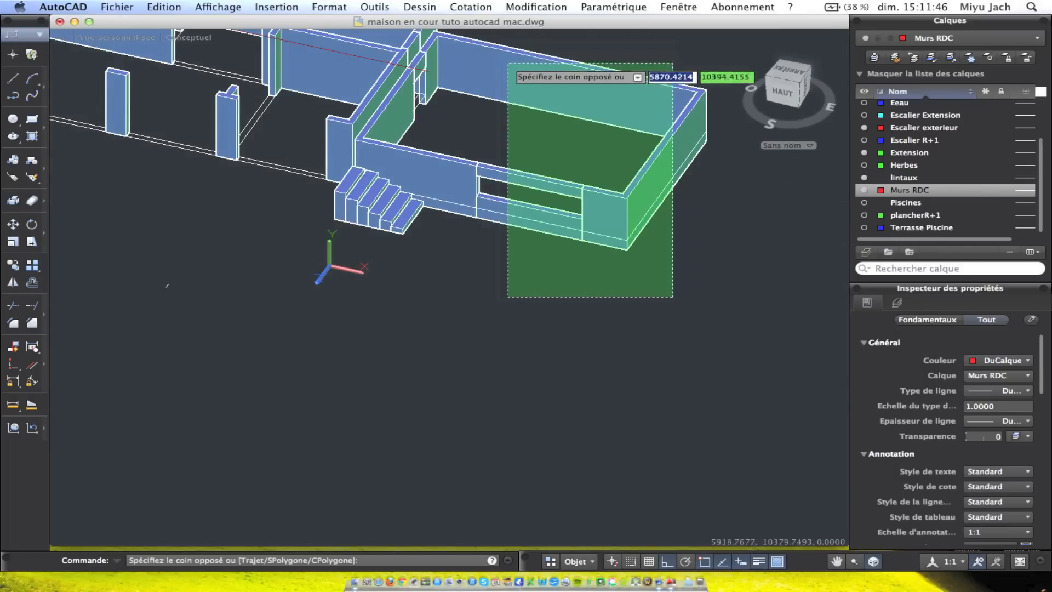
{"action": "left_click", "coordinate": [505, 63]}
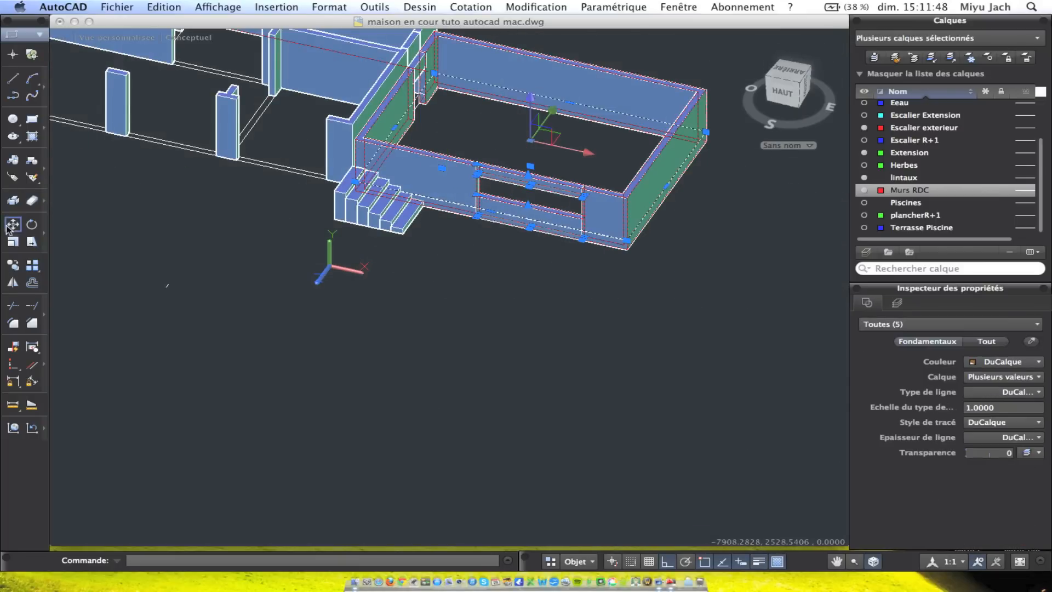
{"action": "left_click", "coordinate": [13, 265]}
{"action": "left_click", "coordinate": [583, 195]}
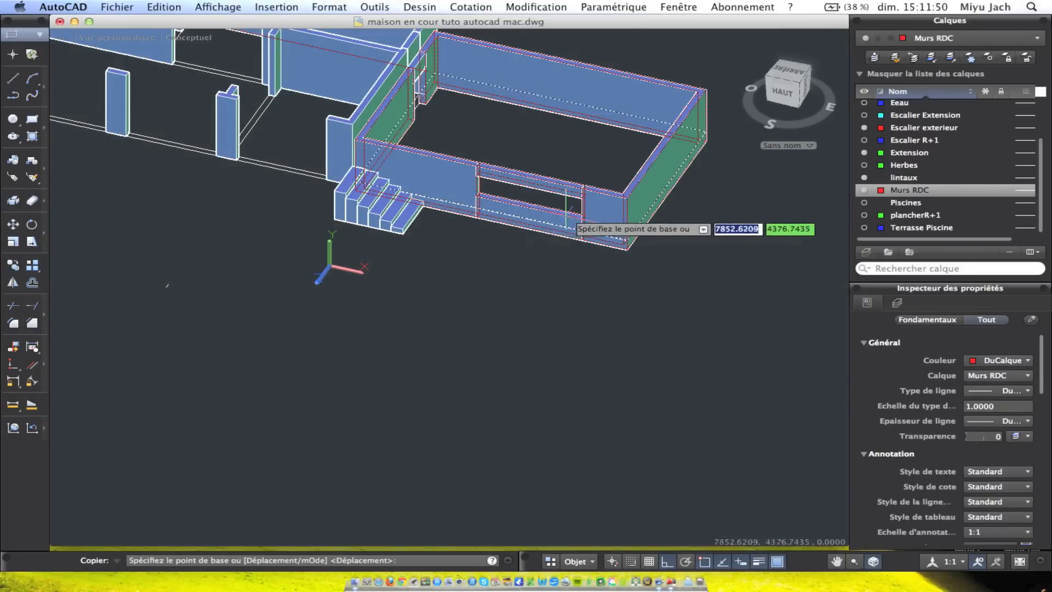
{"action": "scroll", "coordinate": [246, 165], "scroll_direction": "down", "scroll_amount": 5}
{"action": "left_click", "coordinate": [493, 242]}
{"action": "mouse_move", "coordinate": [418, 176]}
{"action": "middle_mouse_down", "text": "shift"}
{"action": "mouse_move", "coordinate": [373, 228]}
{"action": "mouse_move", "coordinate": [481, 170]}
{"action": "middle_mouse_up", "text": "shift"}
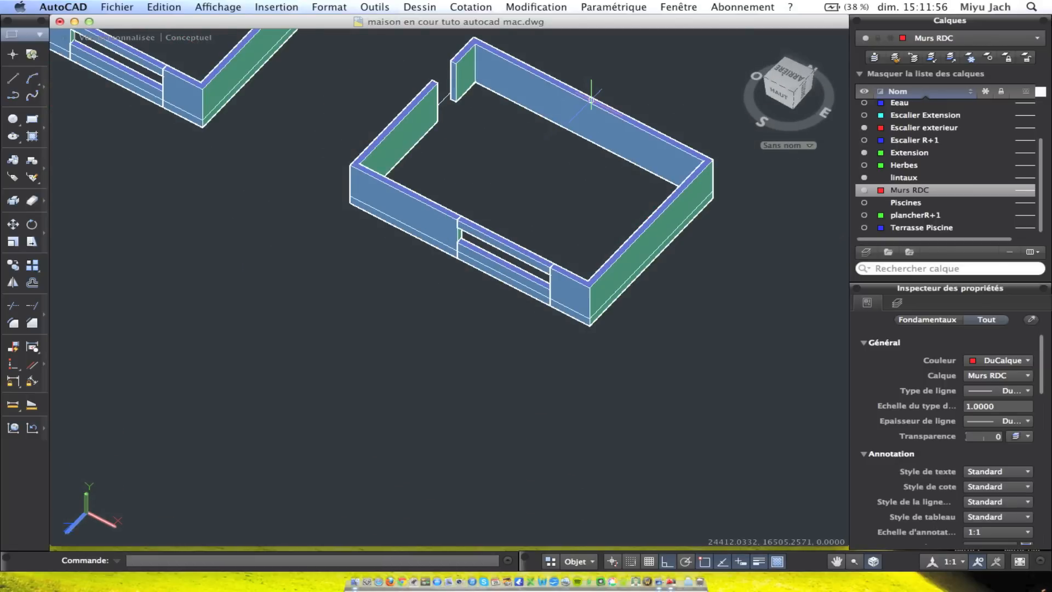
{"action": "middle_click_drag", "start_coordinate": [525, 99], "coordinate": [484, 134], "text": "shift"}
{"action": "scroll", "coordinate": [484, 134], "scroll_direction": "up", "scroll_amount": 3}
{"action": "scroll", "coordinate": [483, 174], "scroll_direction": "up", "scroll_amount": 3}
{"action": "middle_click_drag", "start_coordinate": [662, 277], "coordinate": [456, 208], "text": "shift"}
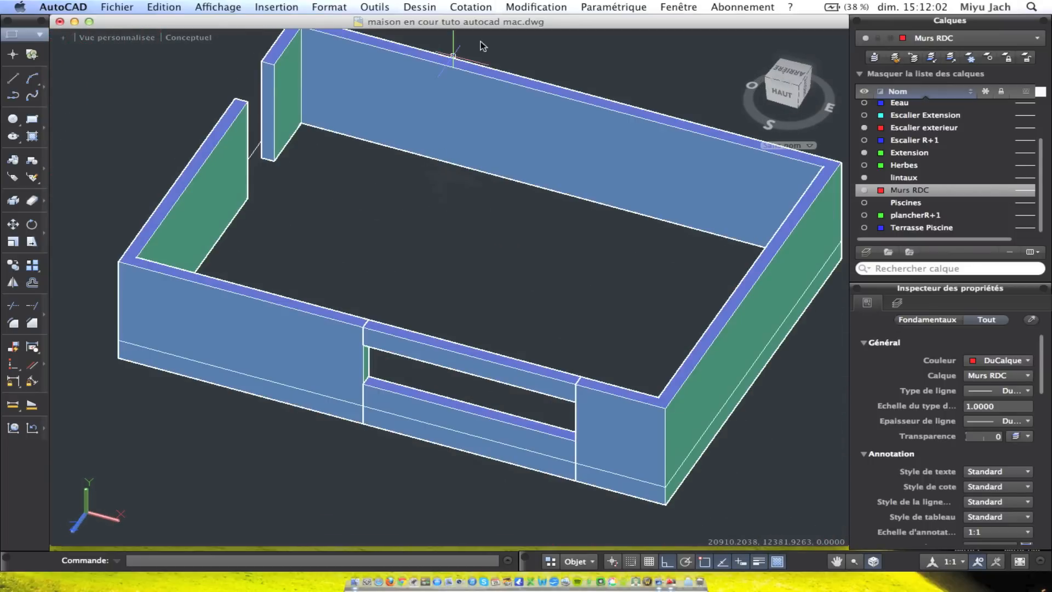
{"action": "scroll", "coordinate": [455, 150], "scroll_direction": "down", "scroll_amount": 5}
{"action": "left_click", "coordinate": [479, 5]}
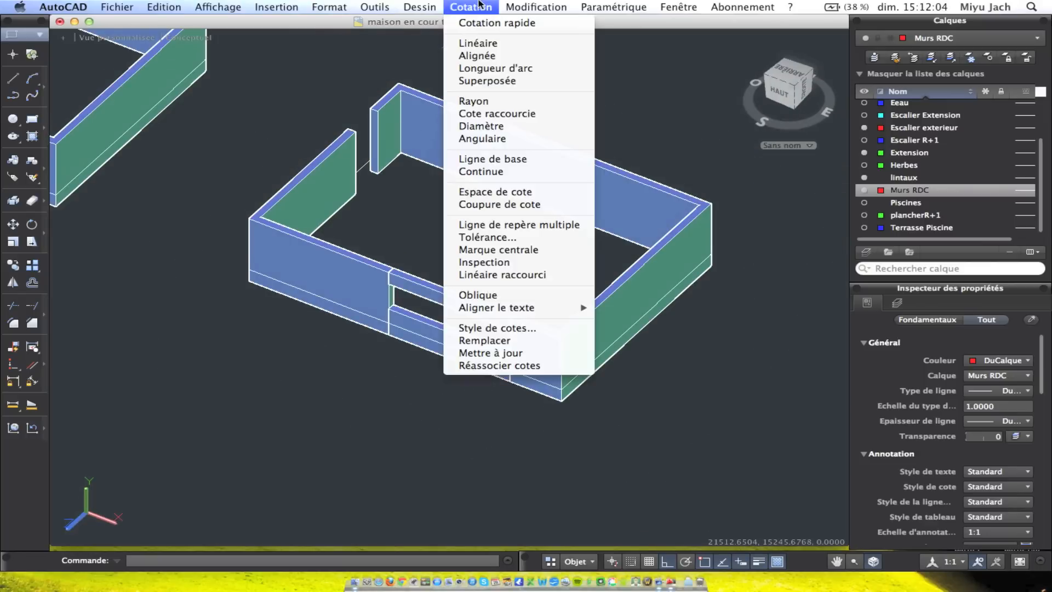
{"action": "mouse_move", "coordinate": [529, 4]}
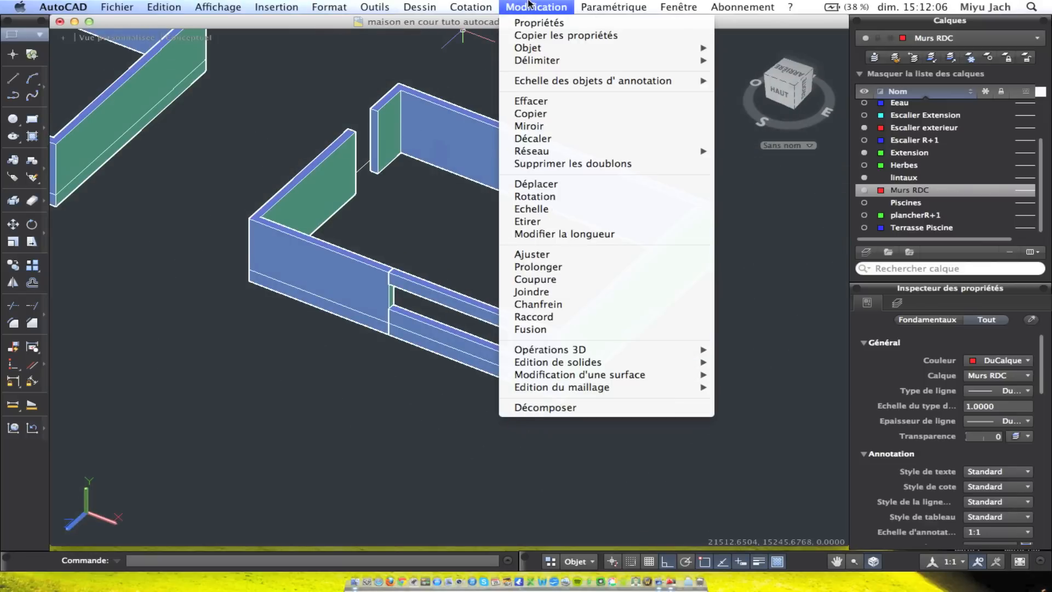
{"action": "mouse_move", "coordinate": [561, 366]}
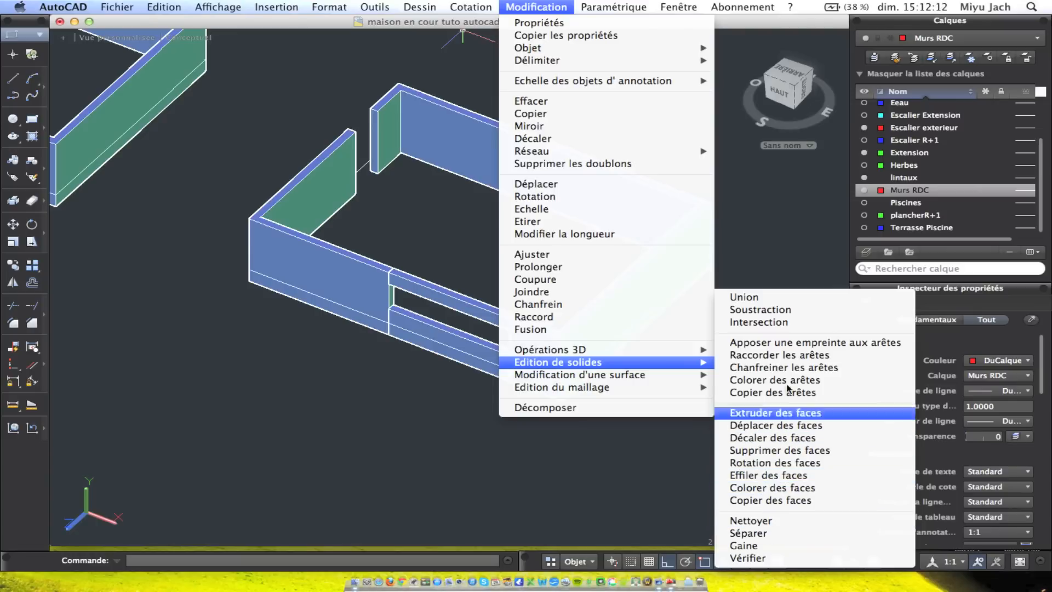
{"action": "mouse_move", "coordinate": [625, 354]}
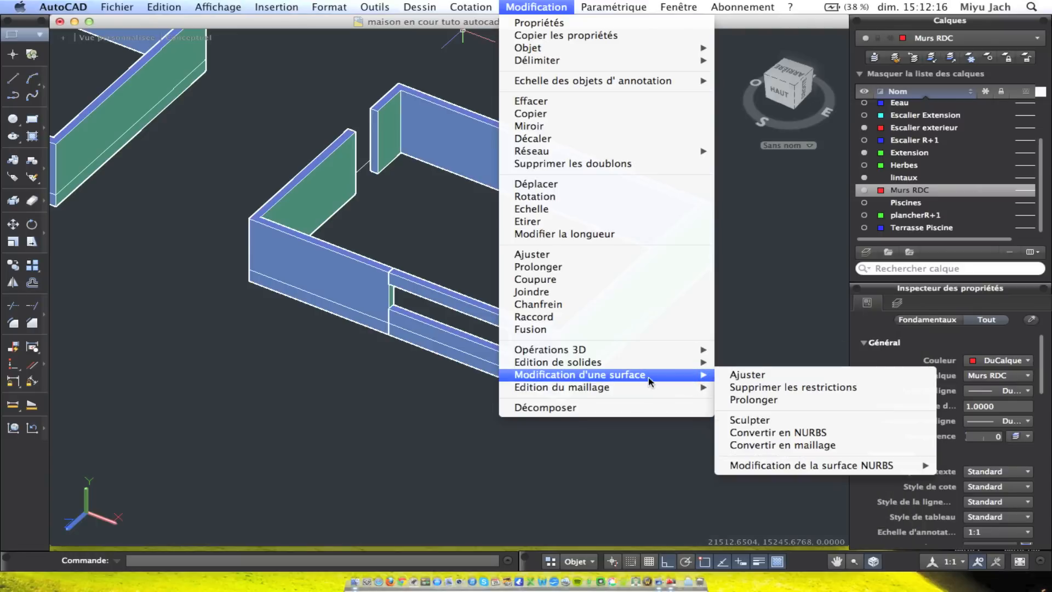
{"action": "mouse_move", "coordinate": [668, 378]}
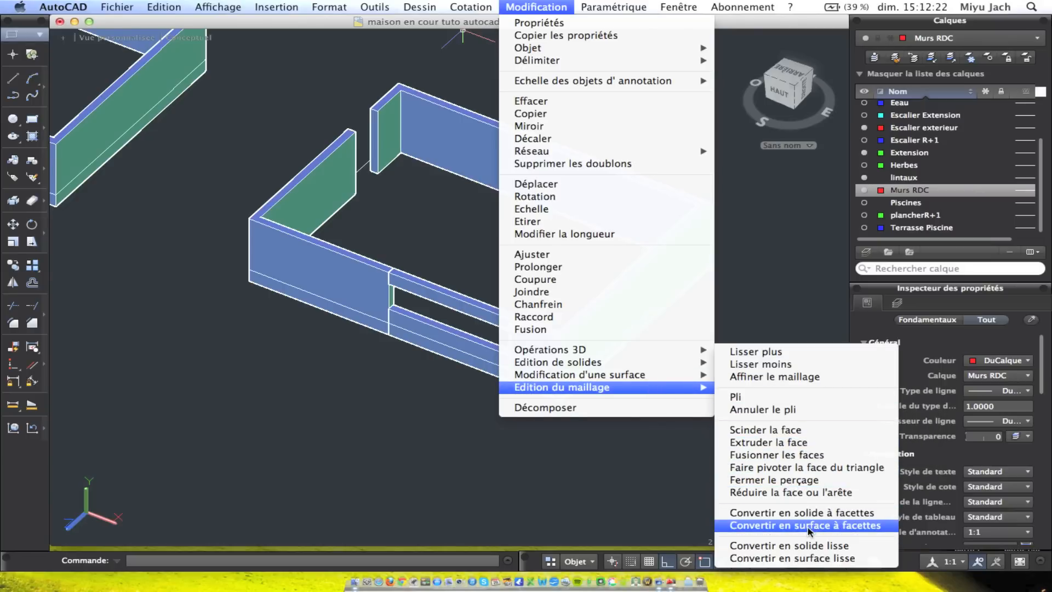
{"action": "left_click", "coordinate": [636, 410]}
{"action": "left_click", "coordinate": [612, 171]}
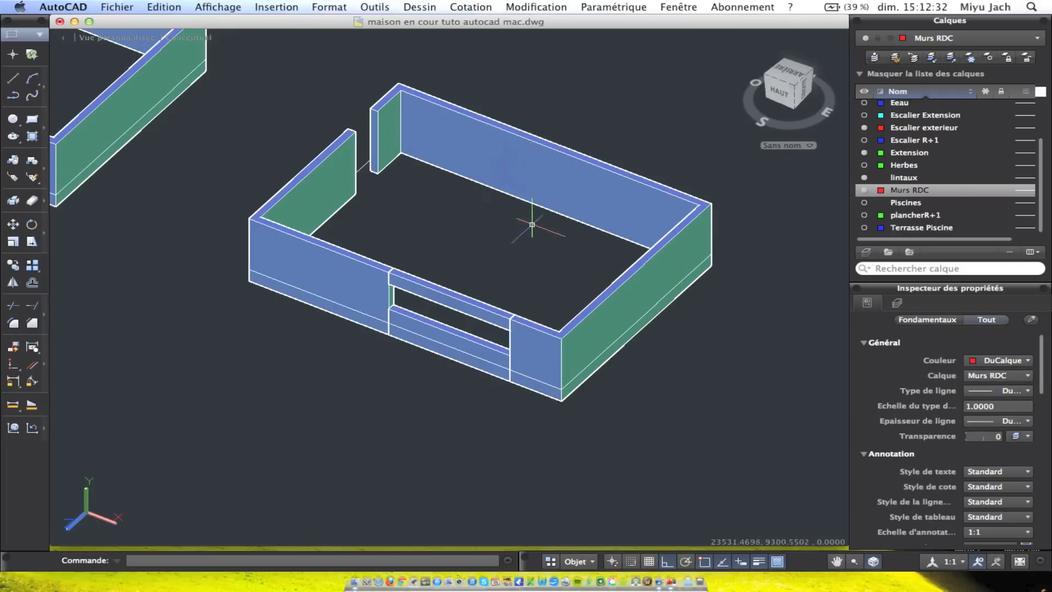
{"action": "right_click", "coordinate": [557, 239]}
Move the top face of the copied back, side and right front wall straight up from its rear corner
{"action": "left_click", "coordinate": [471, 7]}
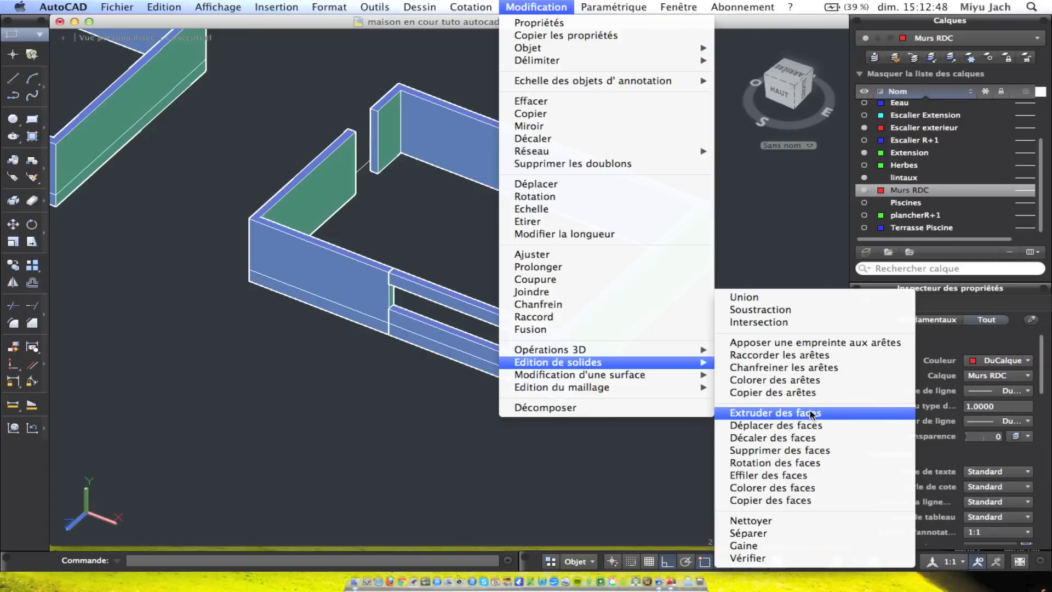
{"action": "left_click", "coordinate": [808, 427]}
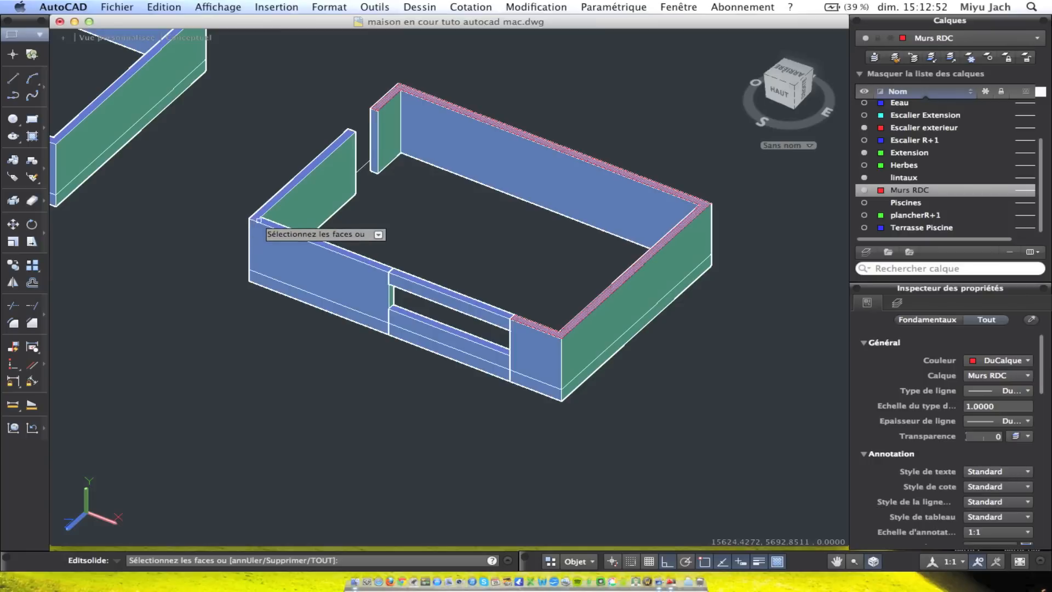
{"action": "key", "text": "Return"}
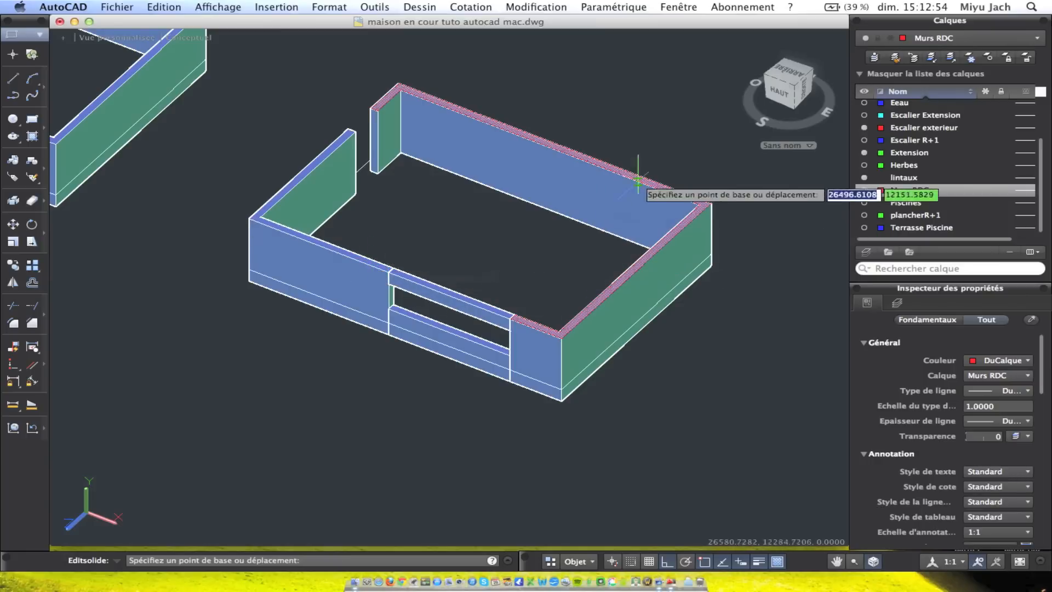
{"action": "left_click", "coordinate": [401, 88]}
{"action": "middle_click_drag", "start_coordinate": [402, 56], "coordinate": [404, 207]}
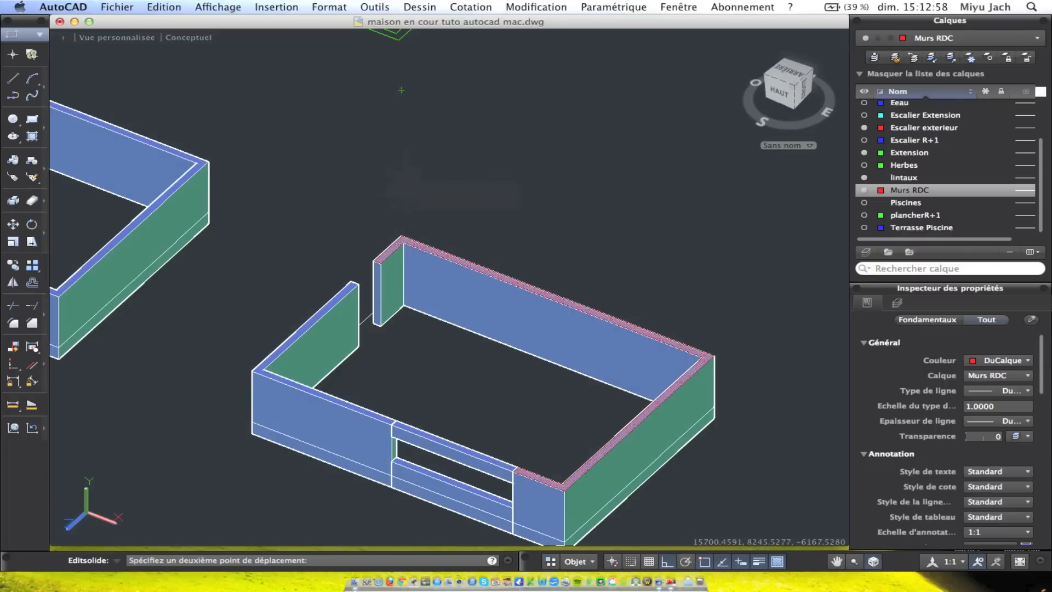
{"action": "left_click", "coordinate": [405, 171]}
{"action": "key", "text": "Escape"}
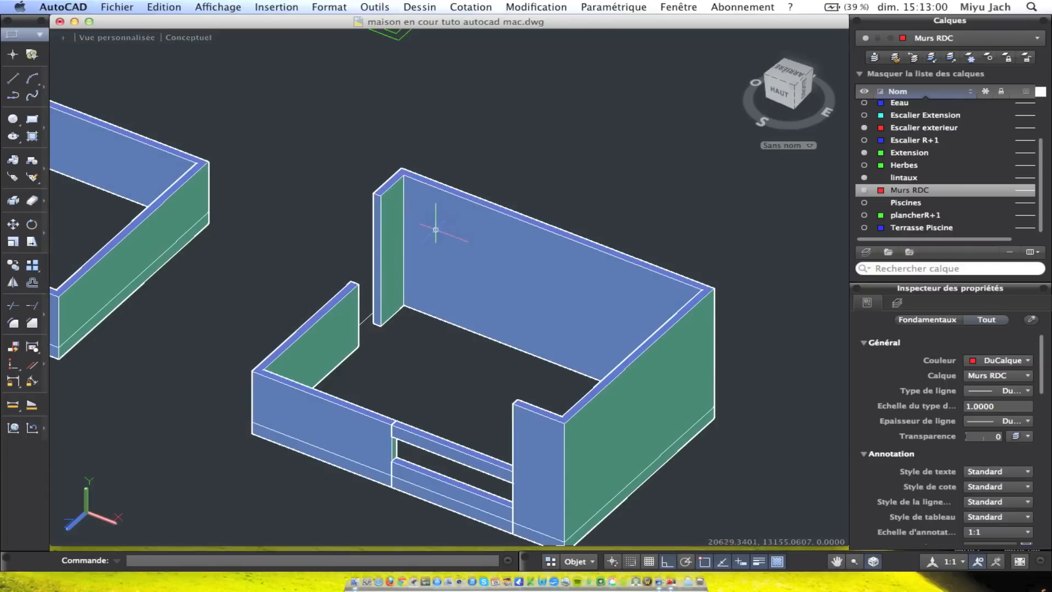
Delete the copied walls, low wall and window lintel, keeping only the base outline
{"action": "middle_click_drag", "start_coordinate": [436, 244], "coordinate": [525, 216]}
{"action": "left_click", "coordinate": [361, 88]}
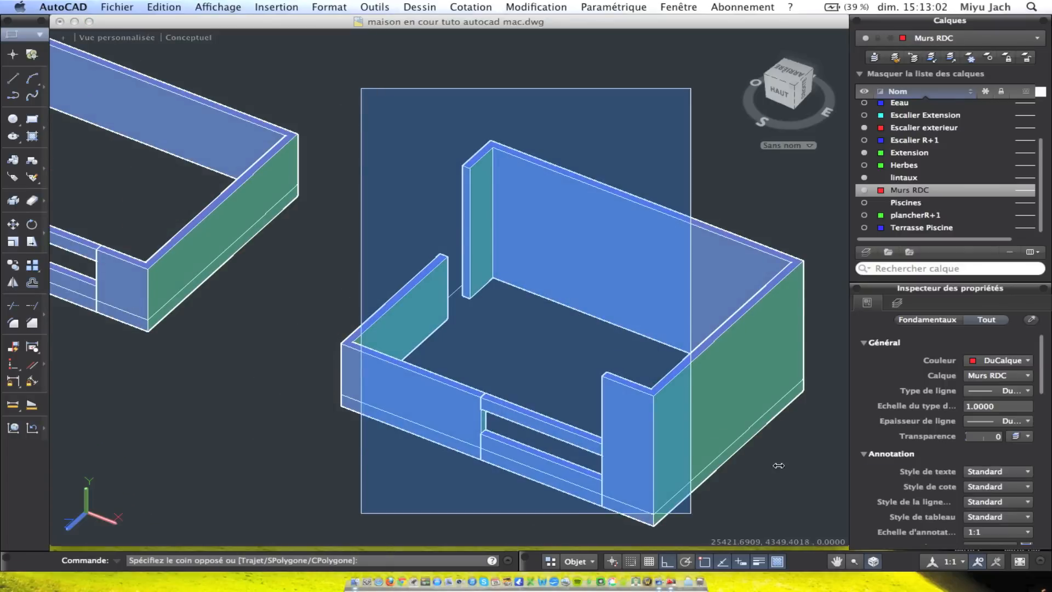
{"action": "scroll", "coordinate": [571, 323], "scroll_direction": "down", "scroll_amount": 3}
{"action": "left_click", "coordinate": [719, 452]}
{"action": "key", "text": "Delete"}
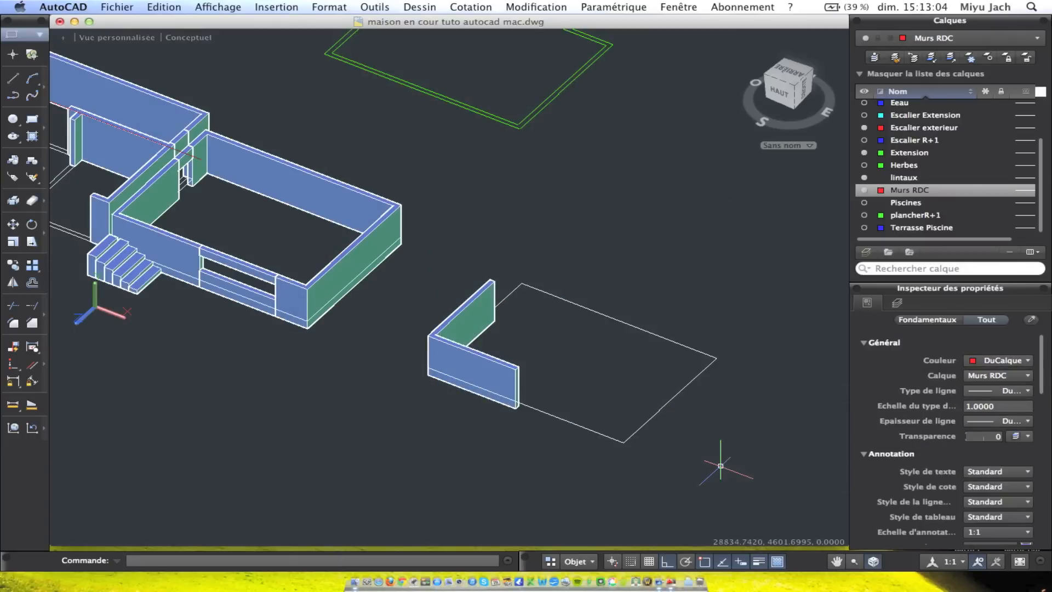
{"action": "left_click", "coordinate": [478, 366]}
{"action": "key", "text": "Delete"}
Offset the copied base outline inward by 200
{"action": "scroll", "coordinate": [478, 367], "scroll_direction": "down", "scroll_amount": 3}
{"action": "middle_click_drag", "start_coordinate": [478, 367], "coordinate": [909, 435]}
{"action": "scroll", "coordinate": [834, 391], "scroll_direction": "up", "scroll_amount": 2}
{"action": "scroll", "coordinate": [834, 391], "scroll_direction": "up", "scroll_amount": 2}
{"action": "mouse_move", "coordinate": [745, 392]}
{"action": "middle_mouse_down"}
{"action": "mouse_move", "coordinate": [429, 235]}
{"action": "mouse_move", "coordinate": [441, 268]}
{"action": "mouse_move", "coordinate": [386, 243]}
{"action": "middle_mouse_up"}
{"action": "middle_click_drag", "start_coordinate": [276, 106], "coordinate": [394, 221]}
{"action": "mouse_move", "coordinate": [458, 340]}
{"action": "middle_mouse_down"}
{"action": "mouse_move", "coordinate": [310, 247]}
{"action": "mouse_move", "coordinate": [6, 93]}
{"action": "middle_mouse_up"}
{"action": "mouse_move", "coordinate": [412, 287]}
{"action": "middle_mouse_down"}
{"action": "mouse_move", "coordinate": [453, 293]}
{"action": "mouse_move", "coordinate": [608, 413]}
{"action": "middle_mouse_up"}
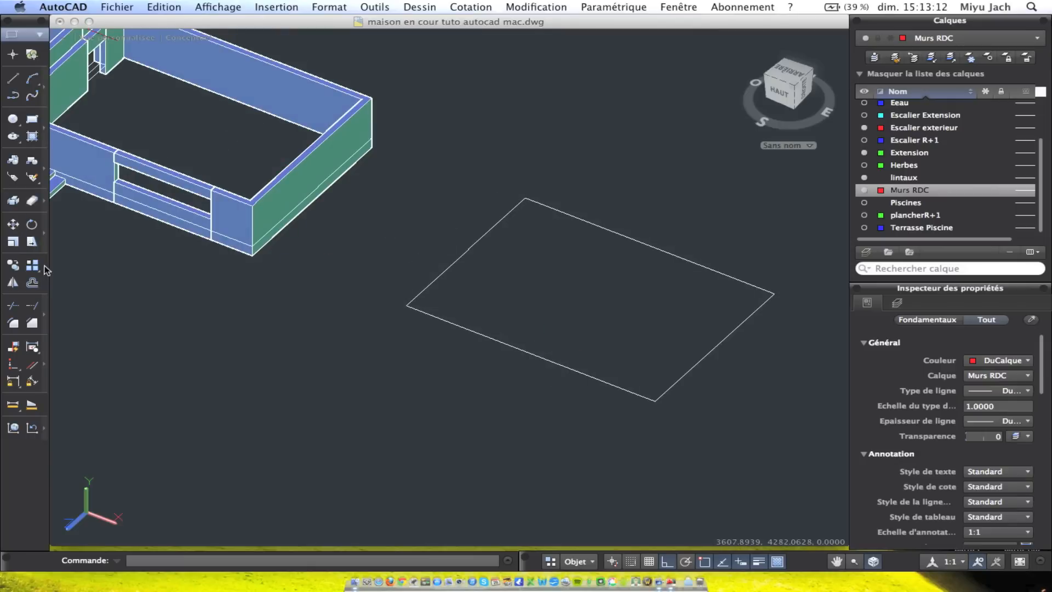
{"action": "left_click", "coordinate": [32, 282]}
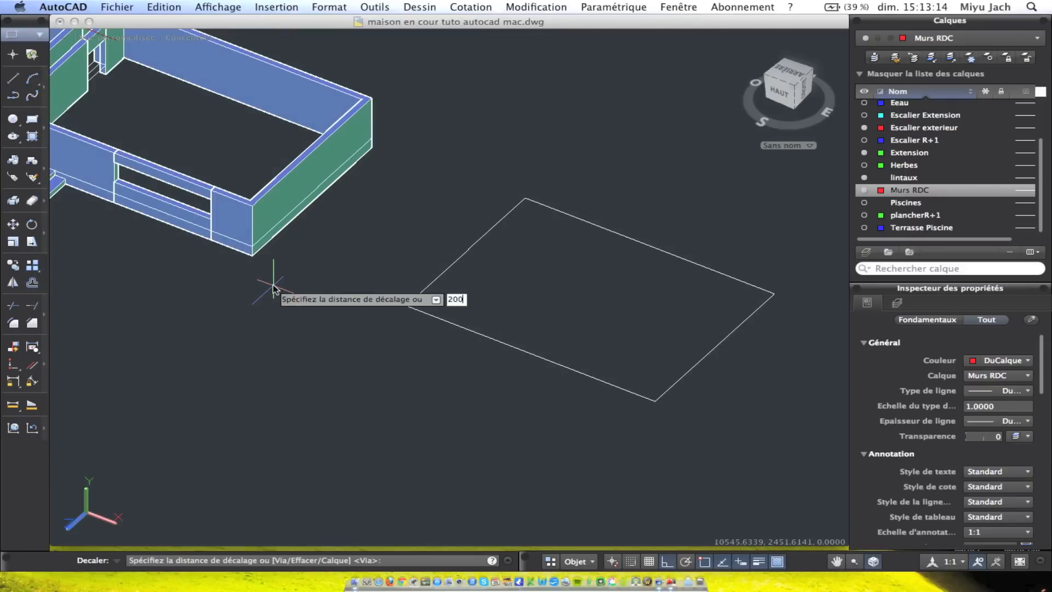
{"action": "type", "text": "200"}
{"action": "key", "text": "Return"}
{"action": "left_click", "coordinate": [449, 269]}
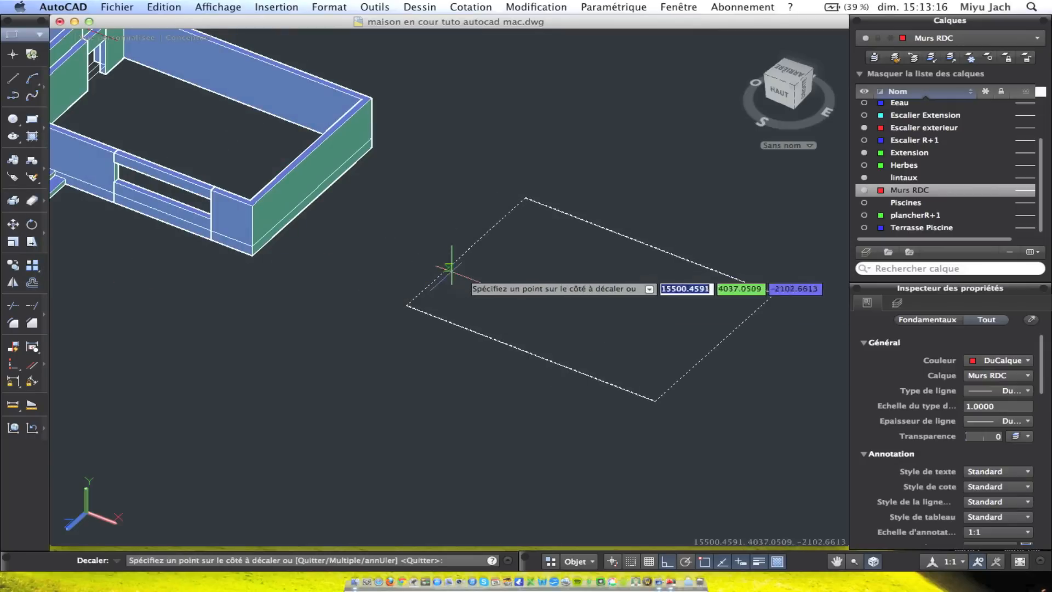
{"action": "left_click", "coordinate": [564, 296]}
{"action": "key", "text": "Escape"}
Examine the extension's roof, high window band and cladding in the reference photo beside the house model
{"action": "scroll", "coordinate": [564, 295], "scroll_direction": "down", "scroll_amount": 1}
{"action": "middle_click_drag", "start_coordinate": [564, 296], "coordinate": [602, 325]}
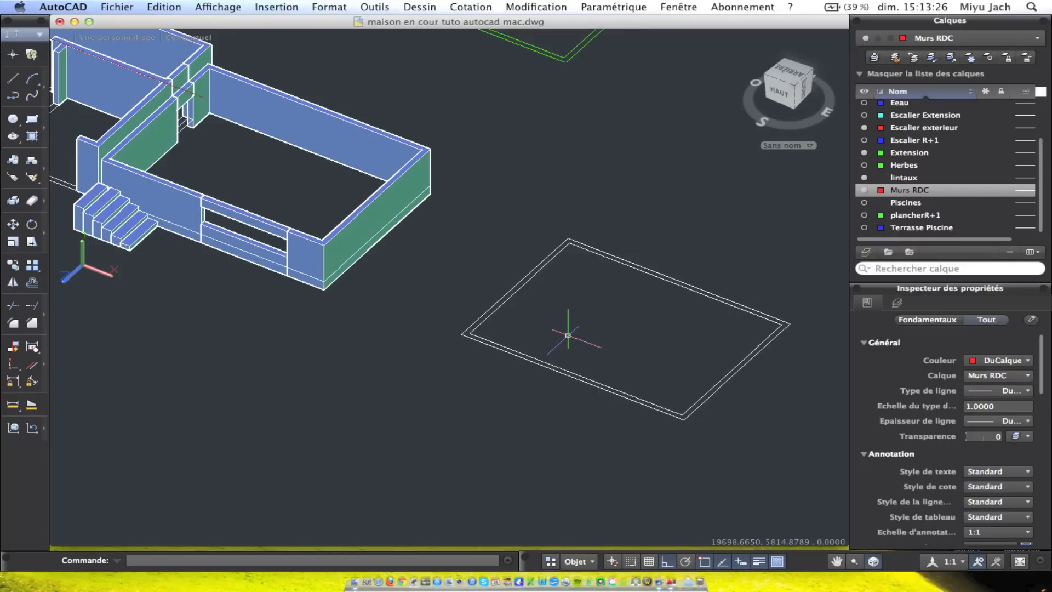
{"action": "middle_click_drag", "start_coordinate": [383, 363], "coordinate": [464, 375]}
{"action": "scroll", "coordinate": [448, 291], "scroll_direction": "down", "scroll_amount": 4}
{"action": "mouse_move", "coordinate": [446, 293]}
{"action": "middle_mouse_down"}
{"action": "mouse_move", "coordinate": [552, 308]}
{"action": "mouse_move", "coordinate": [529, 293]}
{"action": "mouse_move", "coordinate": [484, 296]}
{"action": "mouse_move", "coordinate": [552, 303]}
{"action": "mouse_move", "coordinate": [385, 254]}
{"action": "middle_mouse_up"}
{"action": "scroll", "coordinate": [429, 254], "scroll_direction": "up", "scroll_amount": 3}
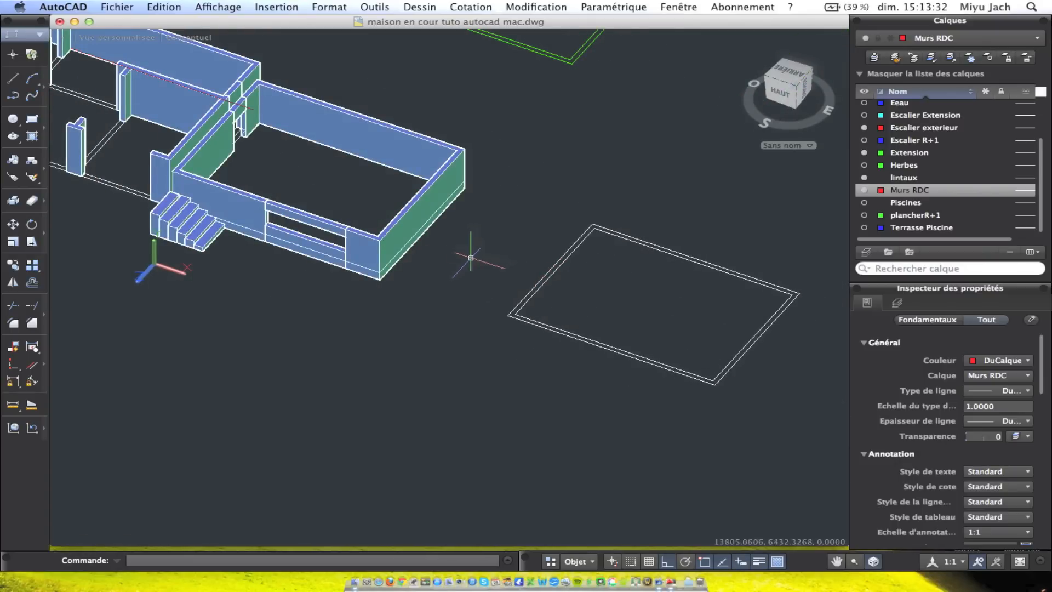
{"action": "middle_click_drag", "start_coordinate": [473, 259], "coordinate": [458, 251]}
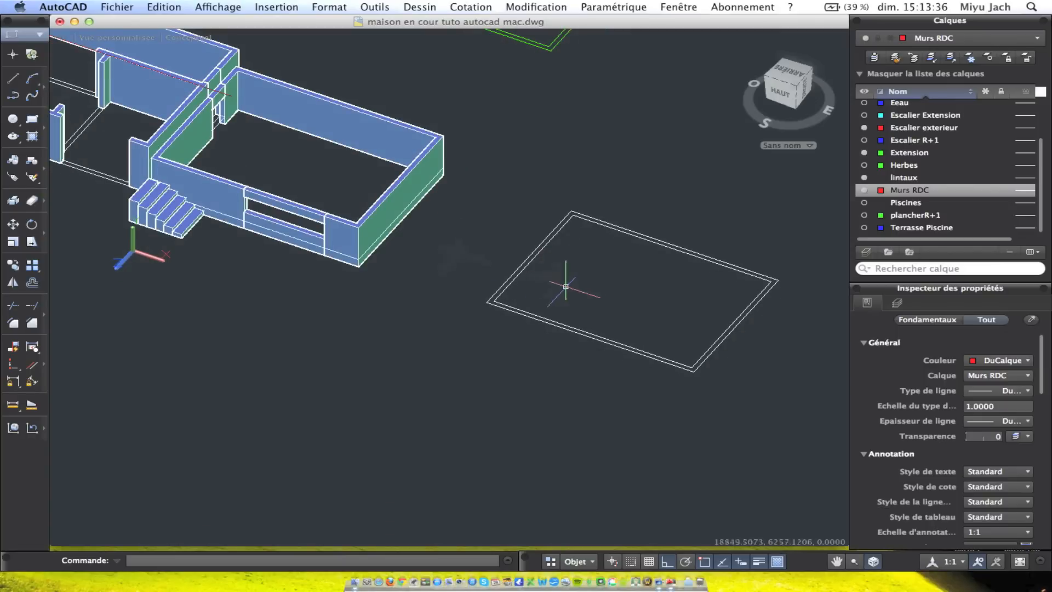
{"action": "mouse_move", "coordinate": [477, 293]}
{"action": "middle_mouse_down"}
{"action": "mouse_move", "coordinate": [641, 273]}
{"action": "mouse_move", "coordinate": [541, 324]}
{"action": "mouse_move", "coordinate": [554, 346]}
{"action": "middle_mouse_up"}
{"action": "scroll", "coordinate": [619, 273], "scroll_direction": "down", "scroll_amount": 5}
{"action": "scroll", "coordinate": [351, 224], "scroll_direction": "up", "scroll_amount": 10}
{"action": "scroll", "coordinate": [462, 219], "scroll_direction": "down", "scroll_amount": 4}
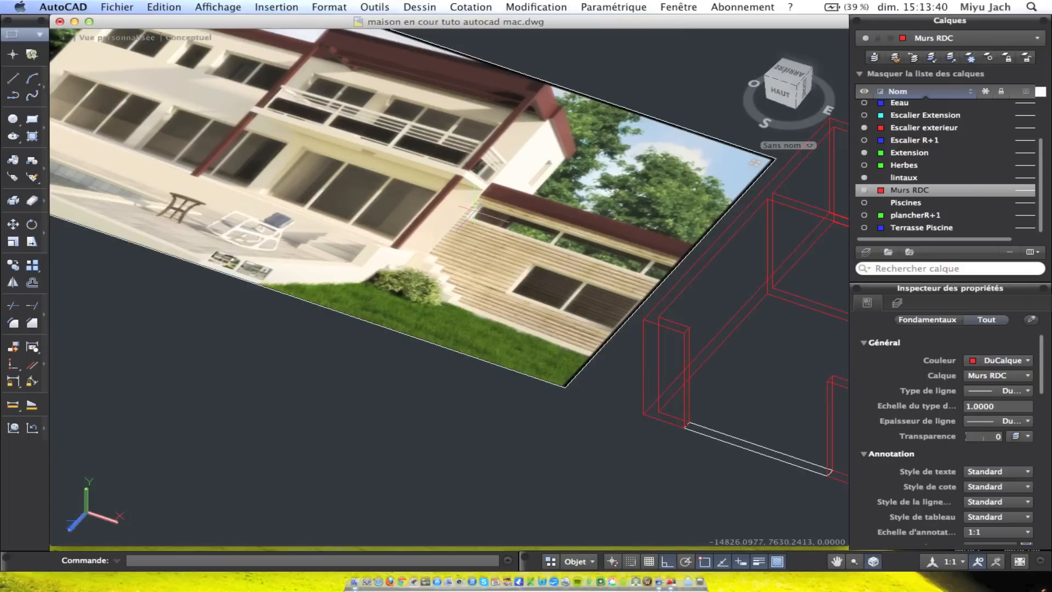
{"action": "scroll", "coordinate": [459, 209], "scroll_direction": "up", "scroll_amount": 3}
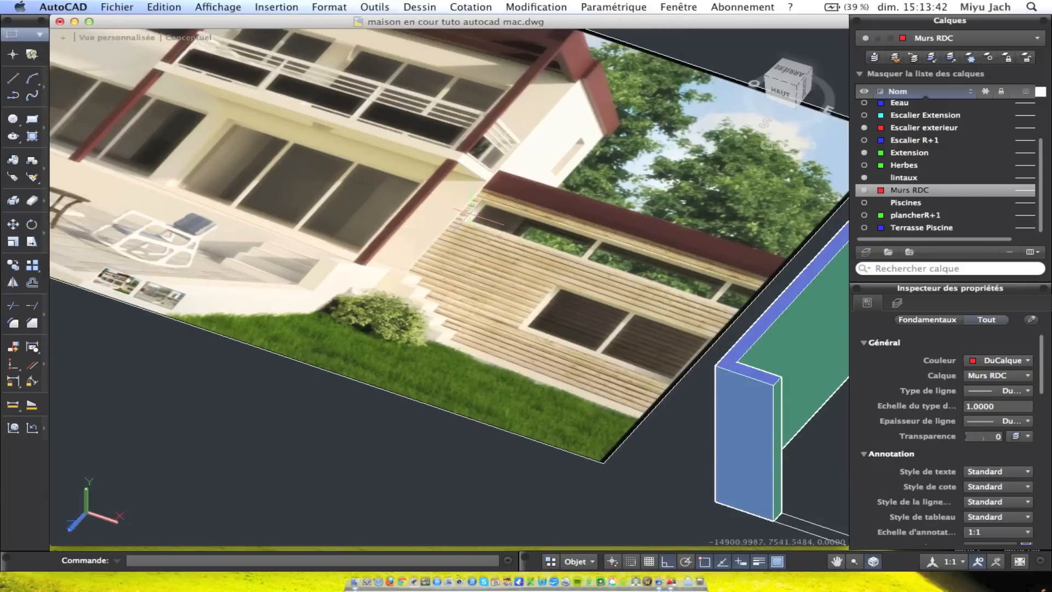
{"action": "scroll", "coordinate": [470, 213], "scroll_direction": "down", "scroll_amount": 5}
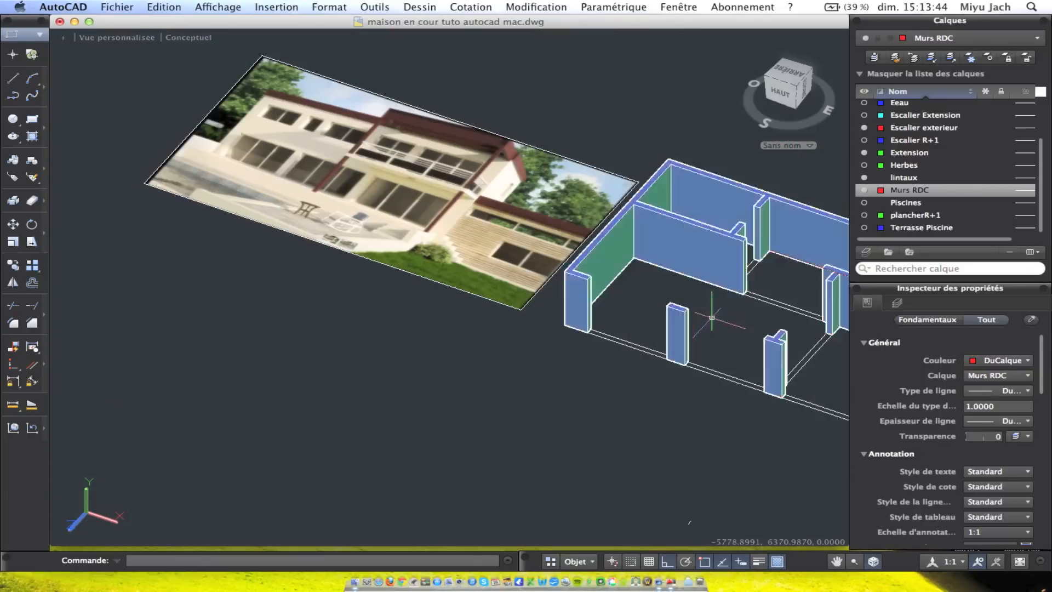
Draw a line about 200 long from the inner outline's front-left corner square to the outer outline's front edge
{"action": "middle_click_drag", "start_coordinate": [711, 310], "coordinate": [263, 98]}
{"action": "middle_click_drag", "start_coordinate": [660, 228], "coordinate": [273, 128]}
{"action": "scroll", "coordinate": [411, 211], "scroll_direction": "up", "scroll_amount": 5}
{"action": "middle_click_drag", "start_coordinate": [510, 274], "coordinate": [271, 175]}
{"action": "scroll", "coordinate": [349, 189], "scroll_direction": "down", "scroll_amount": 4}
{"action": "scroll", "coordinate": [305, 195], "scroll_direction": "up", "scroll_amount": 2}
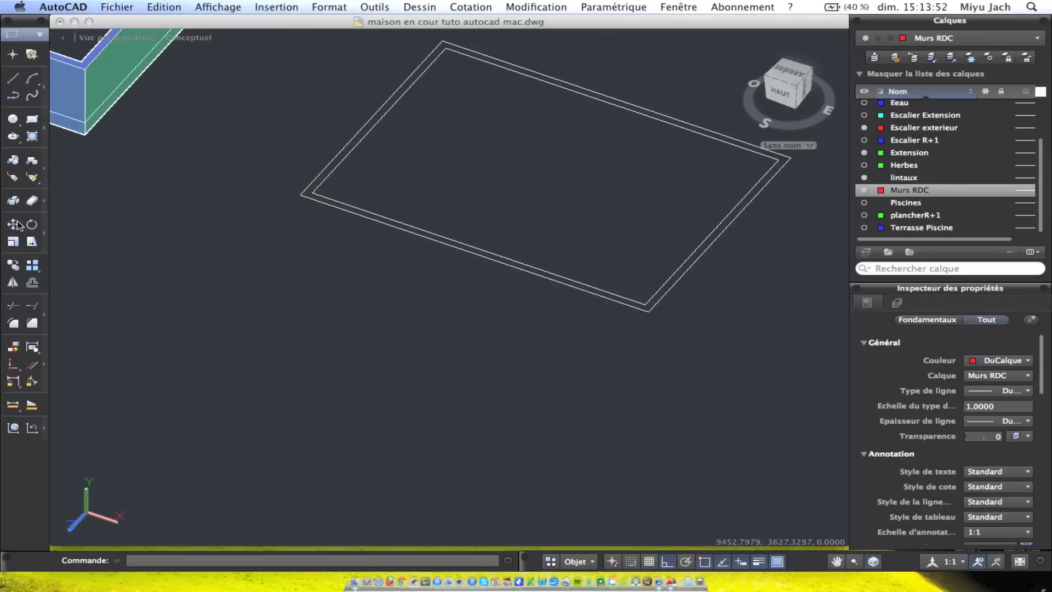
{"action": "left_click", "coordinate": [13, 78]}
{"action": "scroll", "coordinate": [357, 214], "scroll_direction": "up", "scroll_amount": 3}
{"action": "left_click", "coordinate": [395, 233]}
{"action": "key", "text": "Escape"}
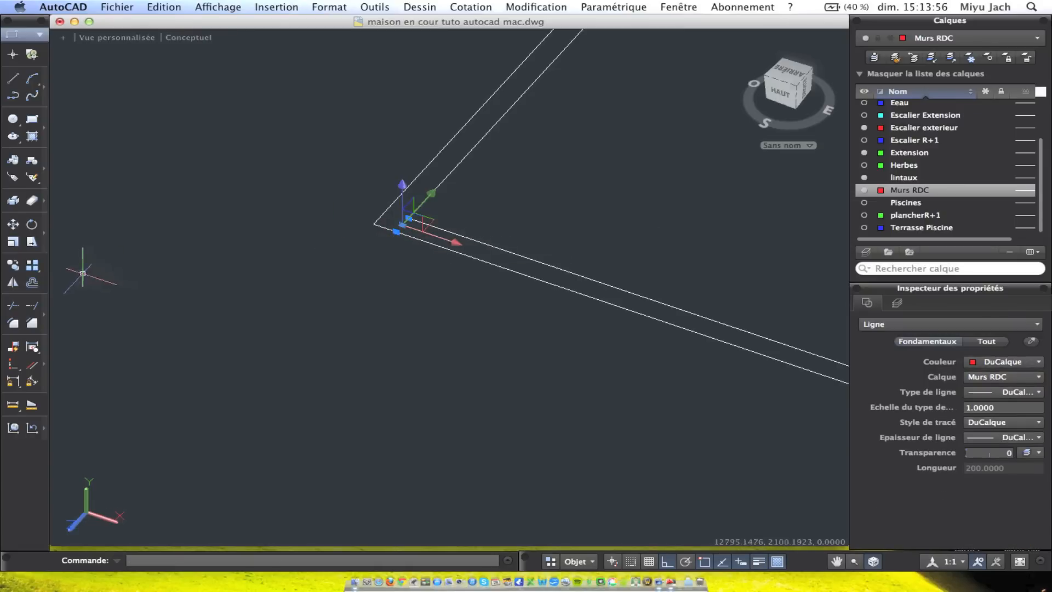
Try to offset the short line at the outline's corner by 200
{"action": "left_click", "coordinate": [37, 283]}
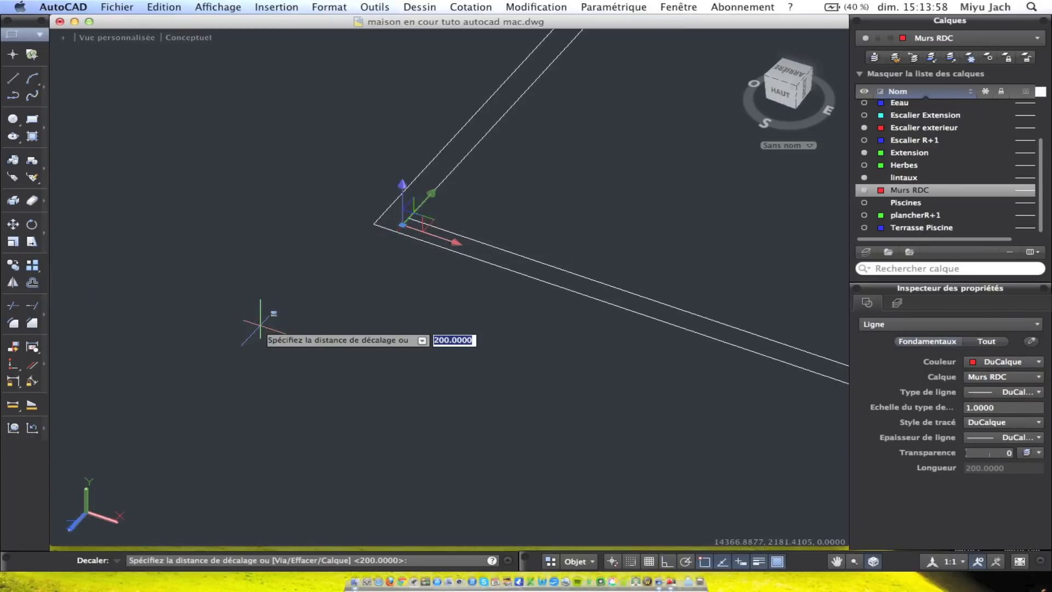
{"action": "key", "text": "Return"}
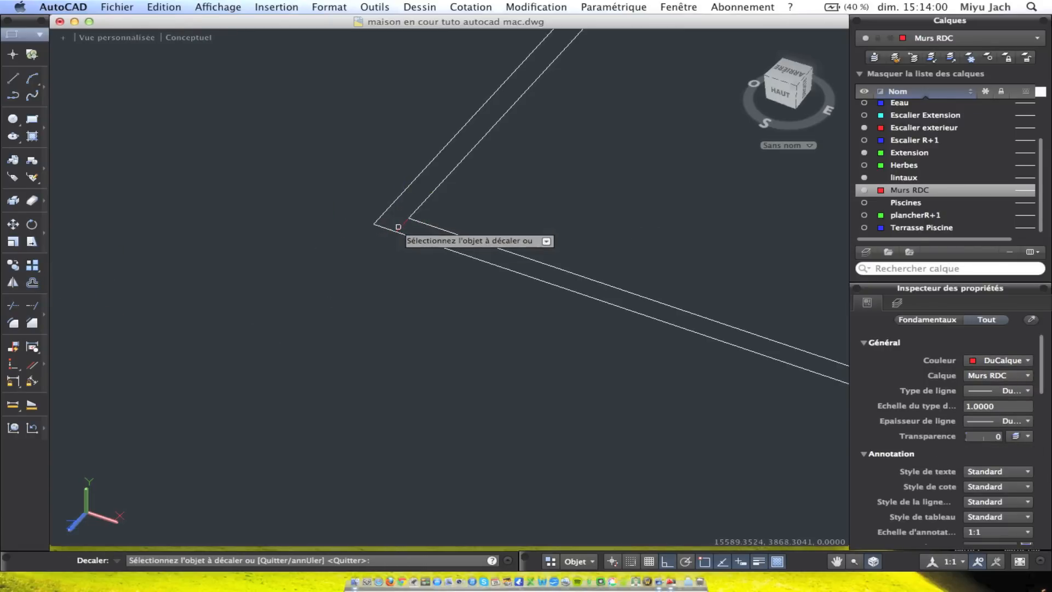
{"action": "key", "text": "Escape"}
{"action": "scroll", "coordinate": [420, 225], "scroll_direction": "up", "scroll_amount": 5}
{"action": "middle_click_drag", "start_coordinate": [423, 245], "coordinate": [475, 263], "text": "shift"}
{"action": "left_click_drag", "start_coordinate": [336, 177], "coordinate": [536, 310]}
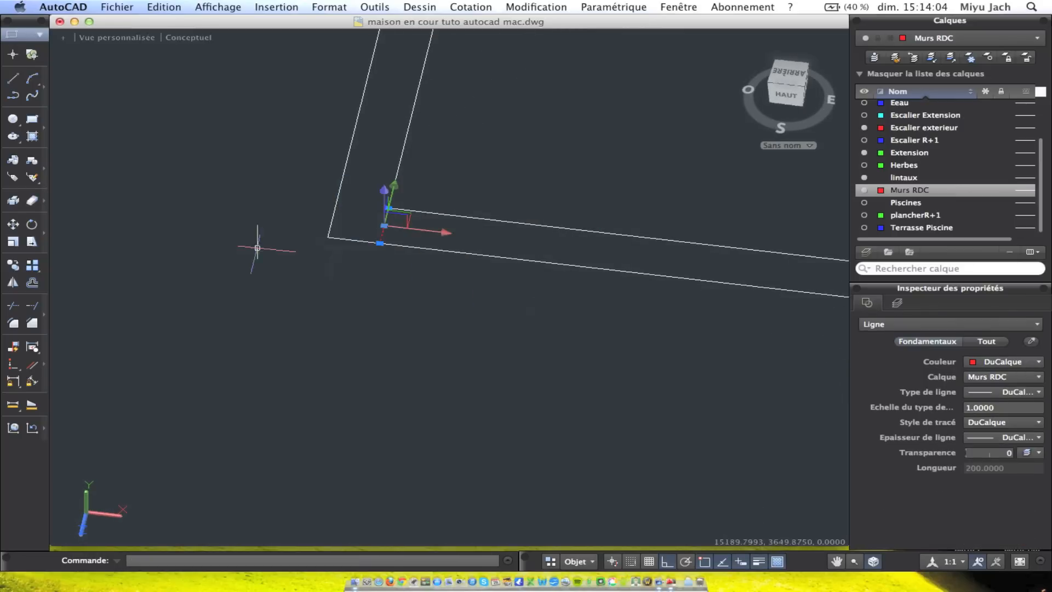
{"action": "key", "text": "Return"}
{"action": "key", "text": "Return"}
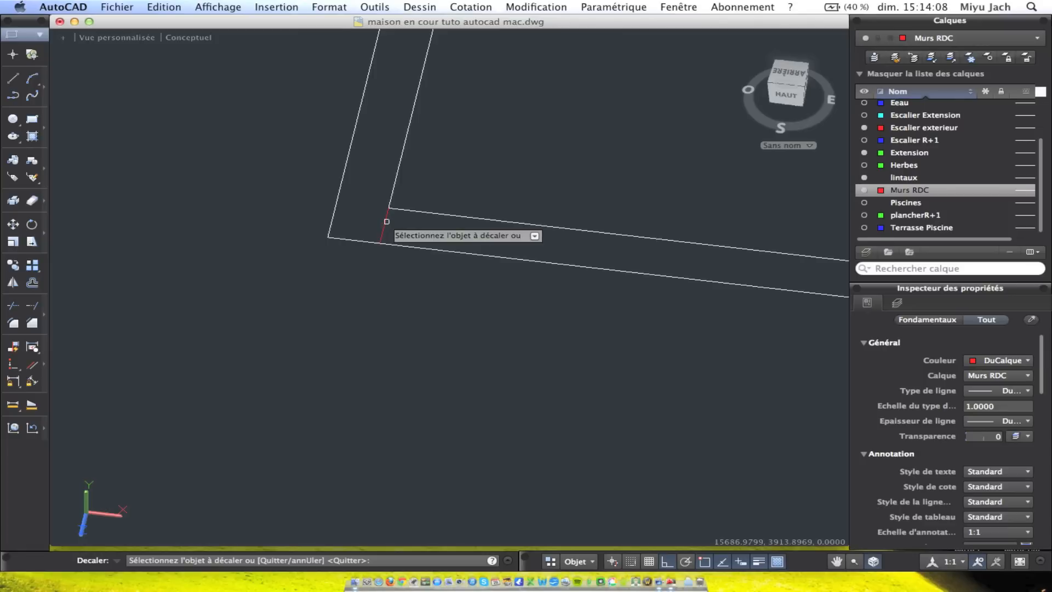
{"action": "left_click", "coordinate": [411, 246]}
{"action": "key", "text": "Escape"}
{"action": "left_click_drag", "start_coordinate": [322, 160], "coordinate": [506, 328]}
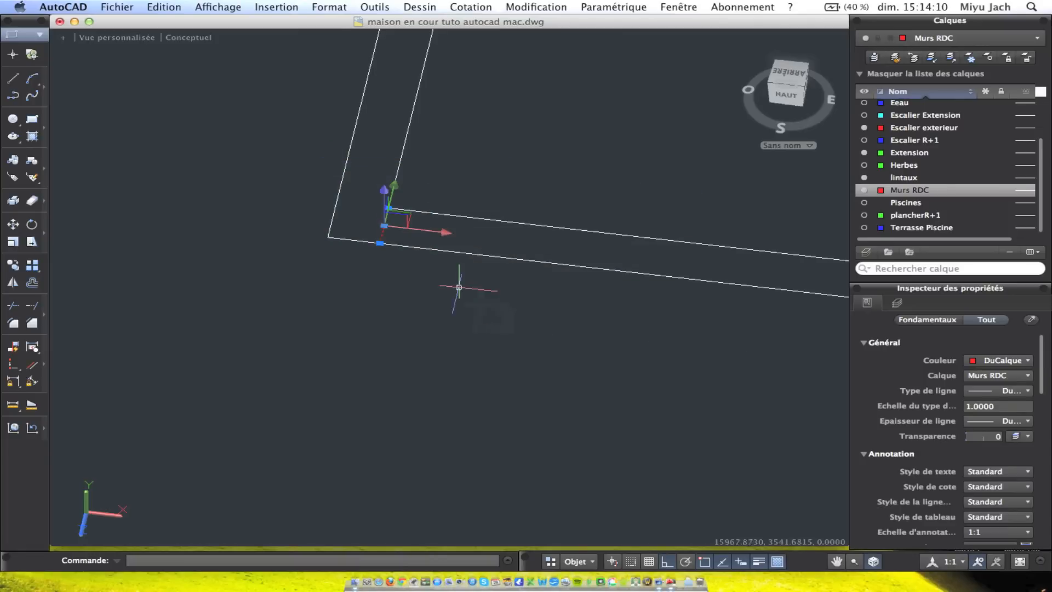
{"action": "right_click", "coordinate": [282, 203]}
{"action": "left_click", "coordinate": [288, 207]}
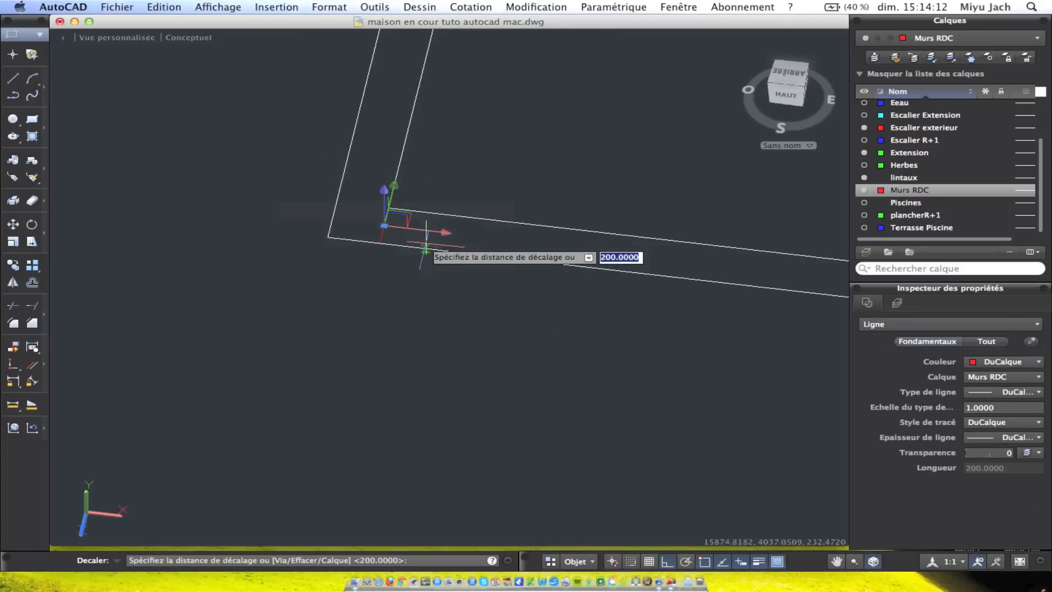
{"action": "left_click", "coordinate": [315, 162]}
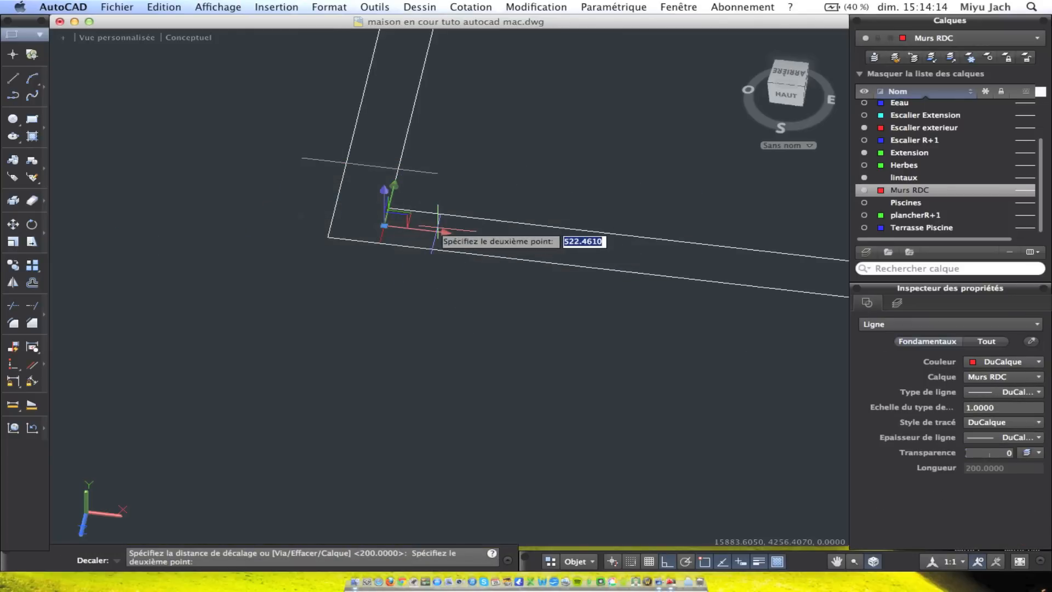
{"action": "type", "text": "200"}
{"action": "key", "text": "Return"}
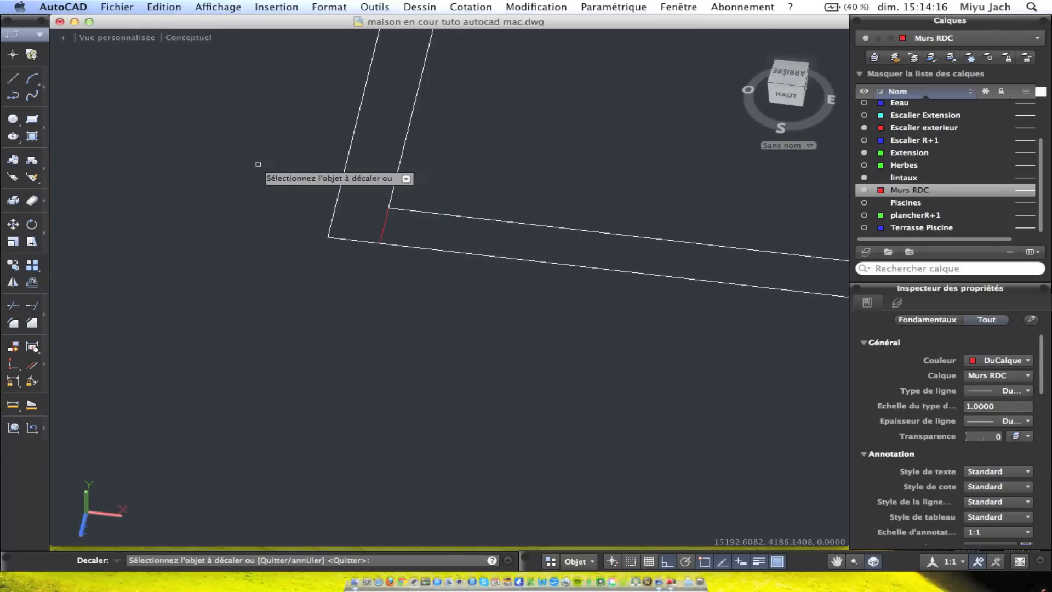
{"action": "right_click", "coordinate": [398, 220]}
{"action": "key", "text": "Escape"}
Copy the short corner line 200 along the front edge from the inner outline's corner and delete the original line
{"action": "scroll", "coordinate": [440, 225], "scroll_direction": "down", "scroll_amount": 5}
{"action": "middle_click_drag", "start_coordinate": [470, 230], "coordinate": [433, 236], "text": "shift"}
{"action": "scroll", "coordinate": [344, 329], "scroll_direction": "up", "scroll_amount": 5}
{"action": "left_click", "coordinate": [343, 330]}
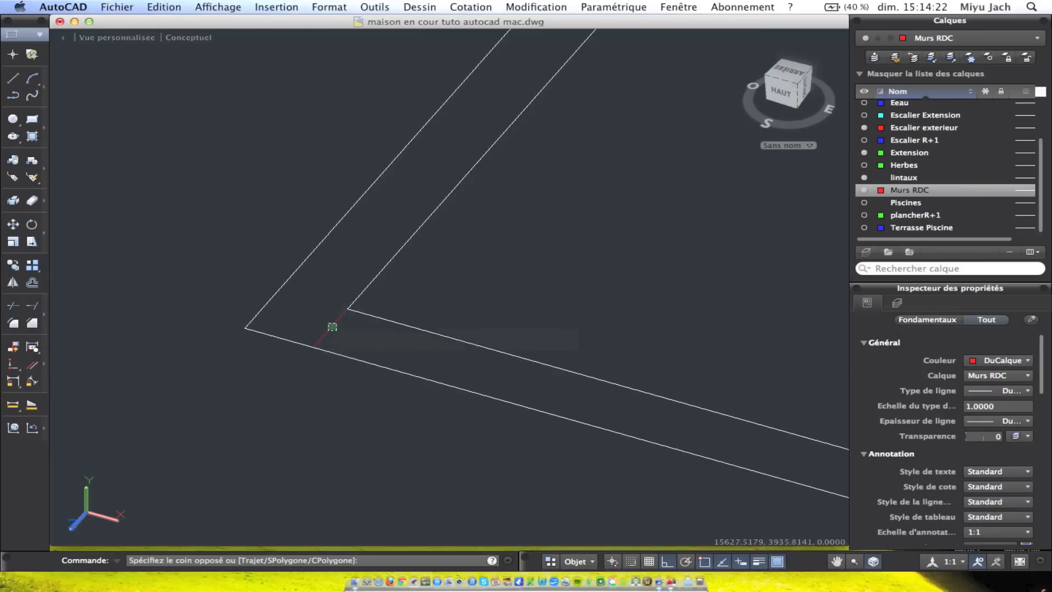
{"action": "left_click", "coordinate": [331, 327]}
{"action": "left_click", "coordinate": [13, 266]}
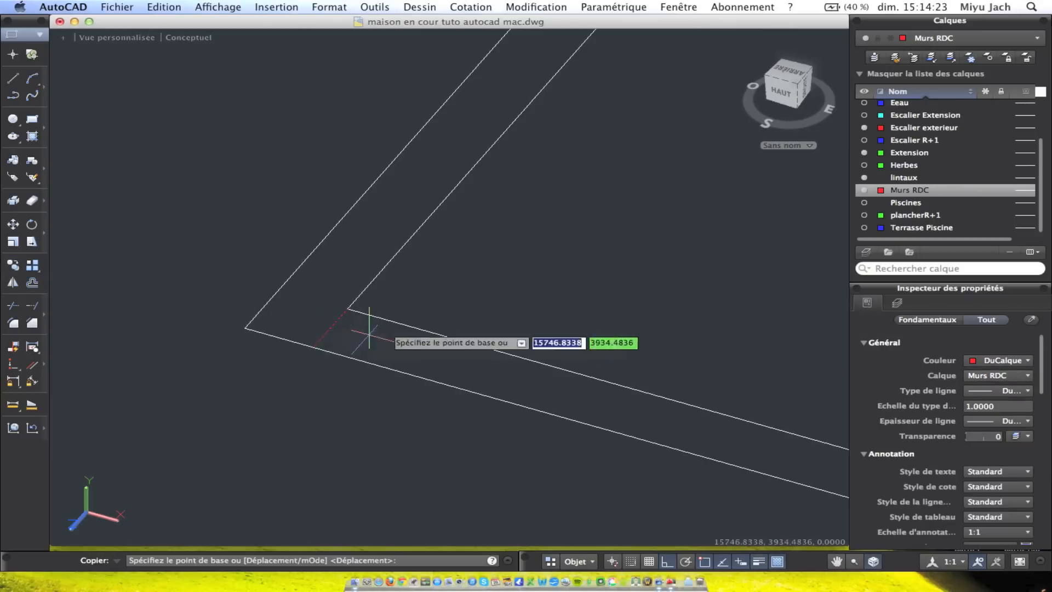
{"action": "left_click", "coordinate": [347, 310]}
{"action": "type", "text": "200"}
{"action": "key", "text": "Return"}
{"action": "key", "text": "Return"}
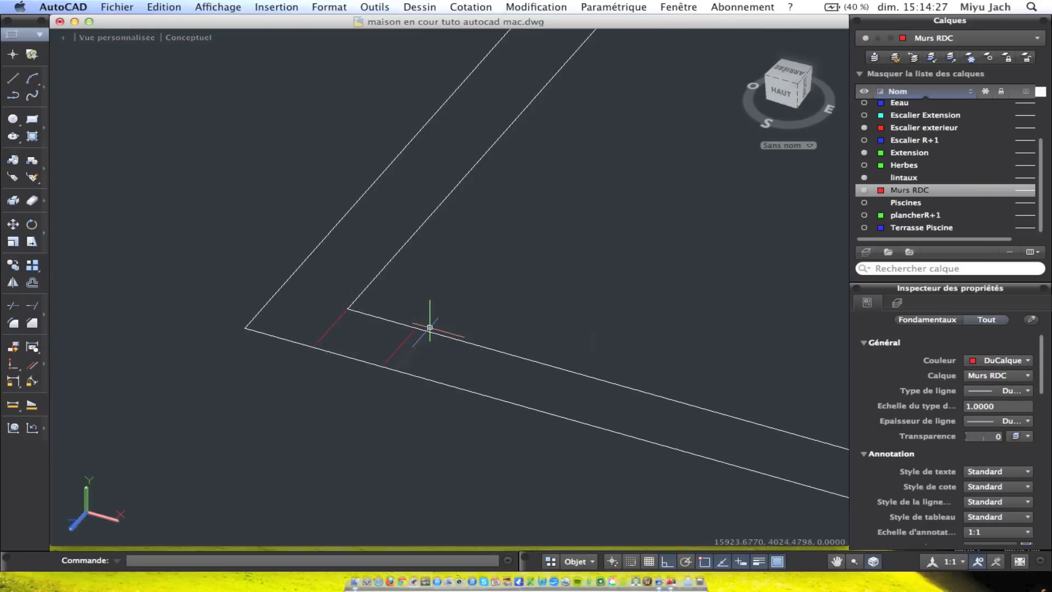
{"action": "left_click", "coordinate": [324, 325]}
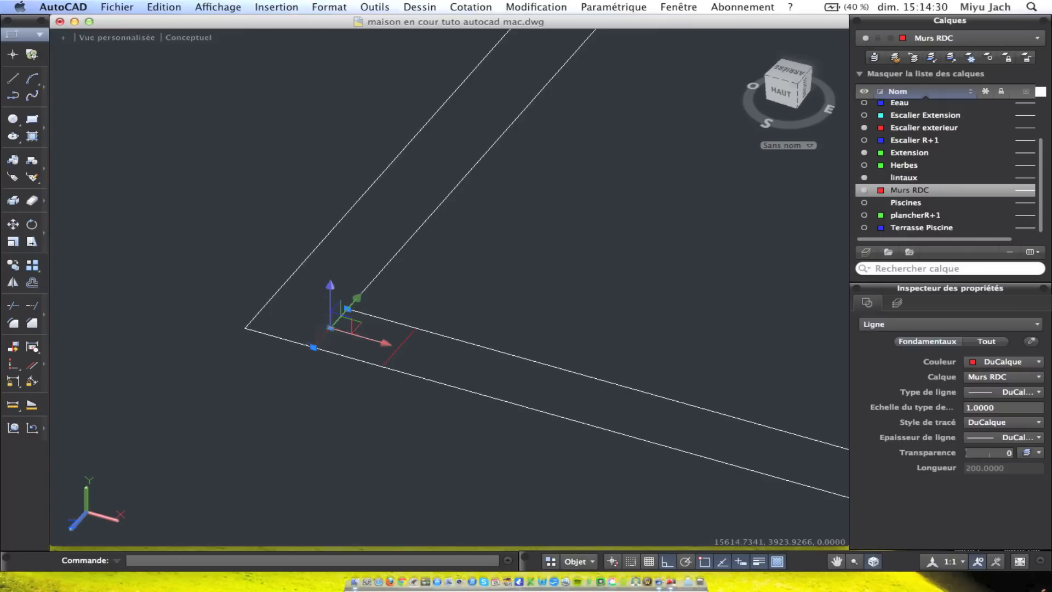
{"action": "key", "text": "Escape"}
Try to mirror the short line to the other end of the front edge about the edge's midpoint
{"action": "scroll", "coordinate": [336, 329], "scroll_direction": "down", "scroll_amount": 4}
{"action": "scroll", "coordinate": [448, 352], "scroll_direction": "up", "scroll_amount": 4}
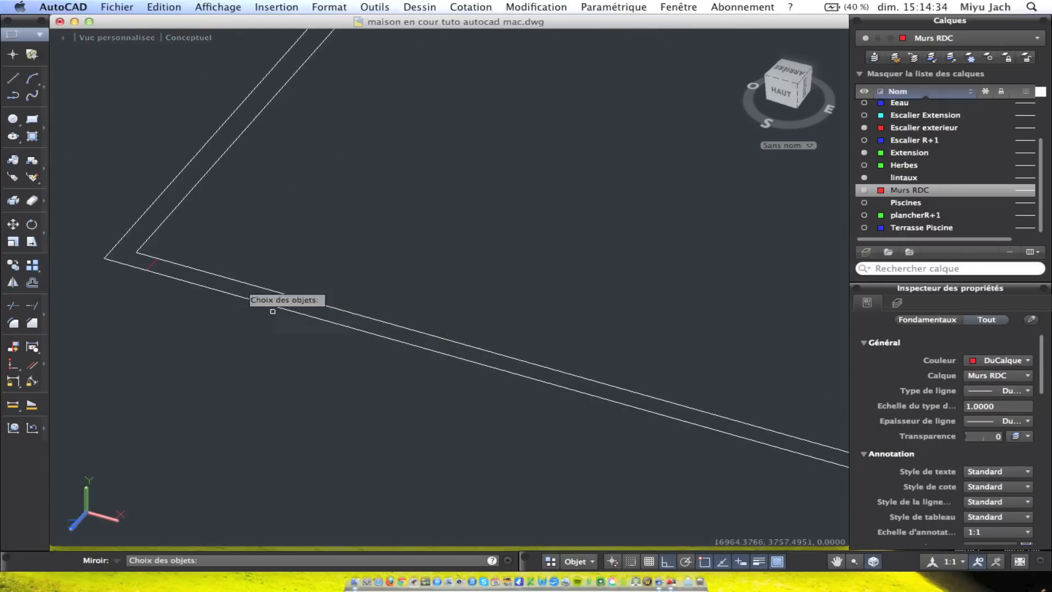
{"action": "key", "text": "Return"}
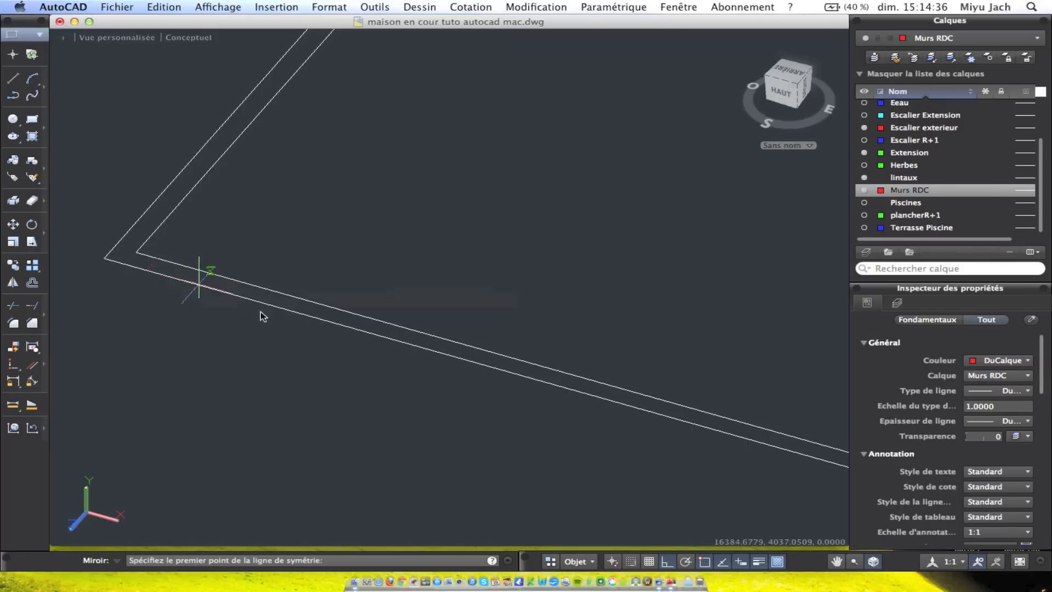
{"action": "scroll", "coordinate": [597, 371], "scroll_direction": "down", "scroll_amount": 2}
{"action": "left_click", "coordinate": [592, 382]}
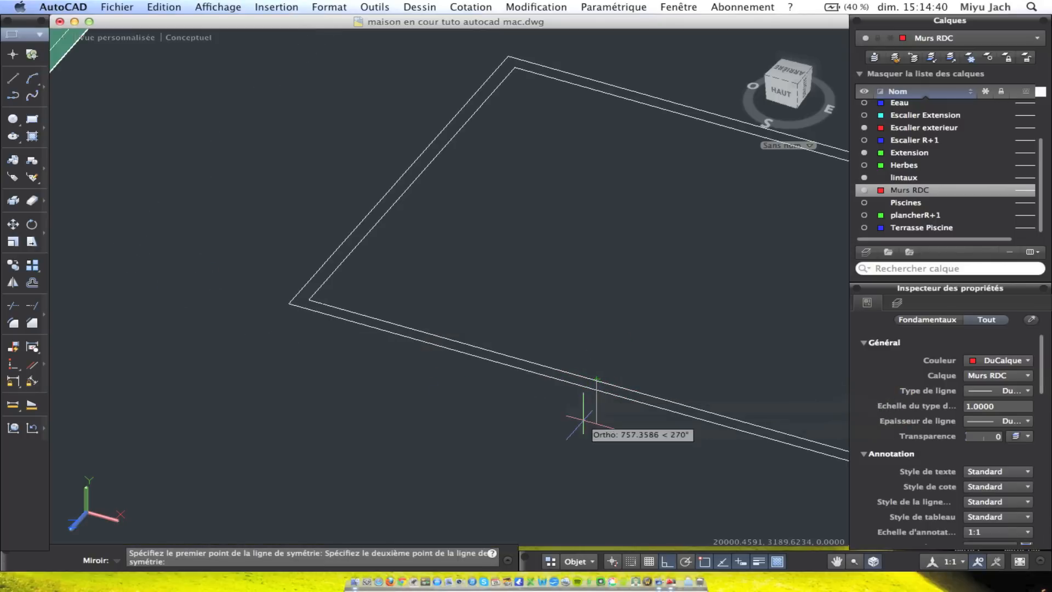
{"action": "scroll", "coordinate": [743, 377], "scroll_direction": "down", "scroll_amount": 5}
{"action": "left_click", "coordinate": [681, 378]}
{"action": "key", "text": "Return"}
{"action": "scroll", "coordinate": [608, 394], "scroll_direction": "up", "scroll_amount": 5}
{"action": "middle_click_drag", "start_coordinate": [605, 395], "coordinate": [305, 371]}
{"action": "scroll", "coordinate": [303, 400], "scroll_direction": "down", "scroll_amount": 3}
{"action": "scroll", "coordinate": [300, 367], "scroll_direction": "up", "scroll_amount": 2}
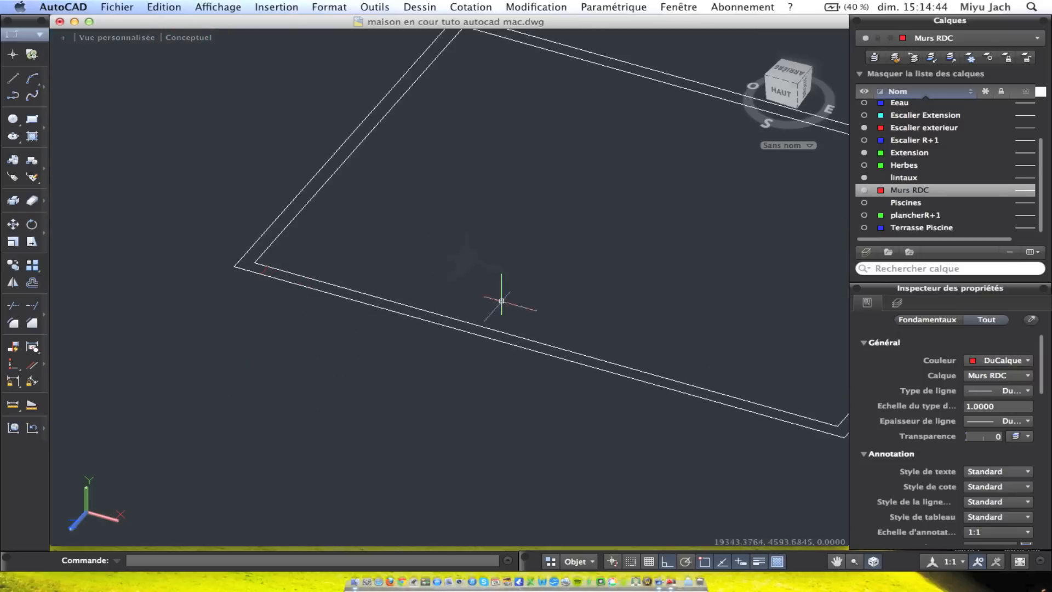
Reorient the UCS with Z vertical and mirror the short line to the front edge's other end about its midpoint
{"action": "left_click", "coordinate": [87, 485]}
{"action": "left_click", "coordinate": [177, 447]}
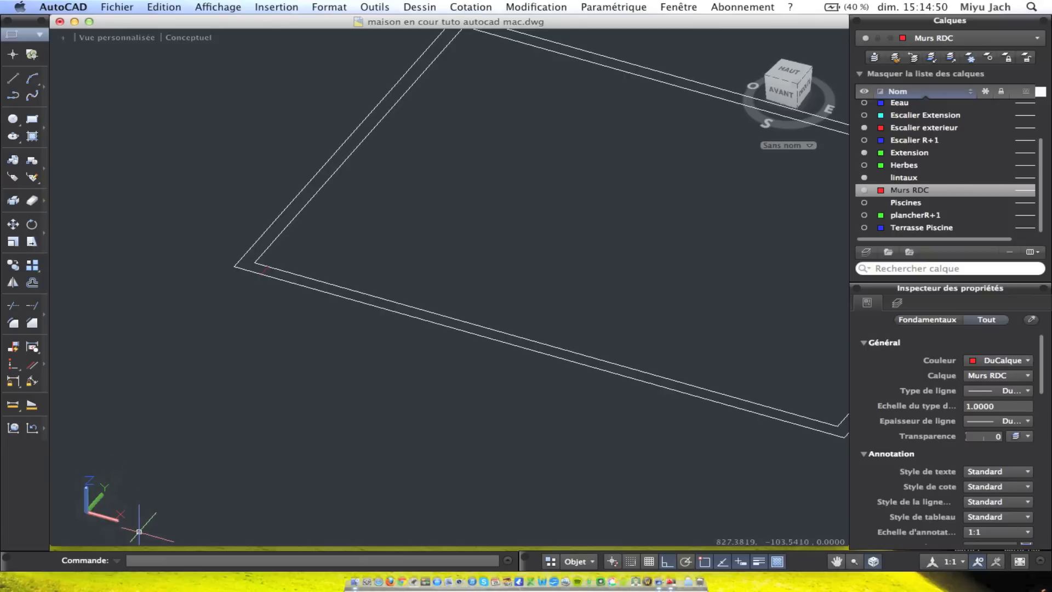
{"action": "scroll", "coordinate": [277, 279], "scroll_direction": "up", "scroll_amount": 3}
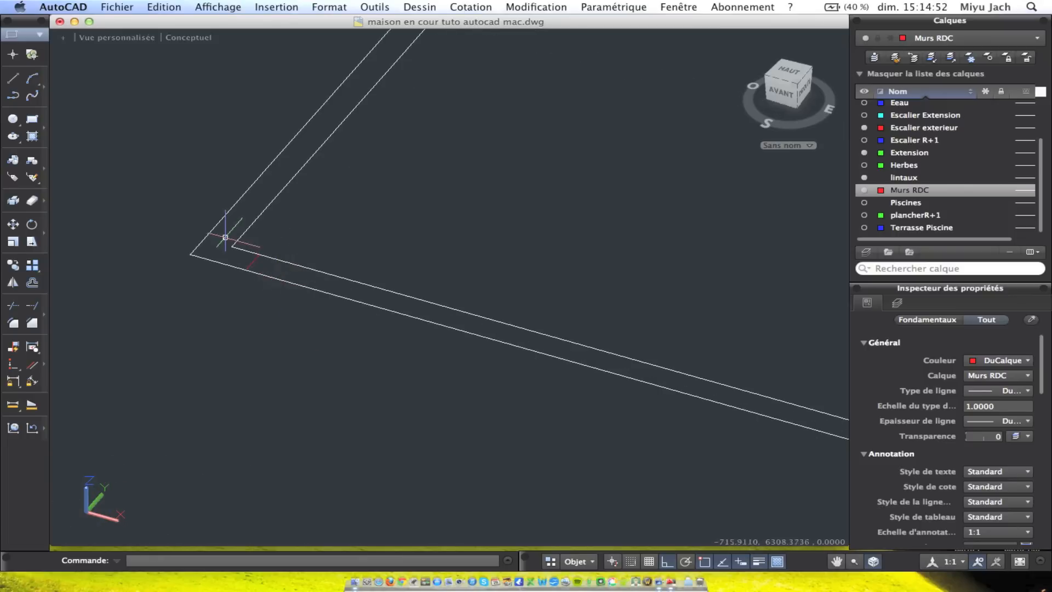
{"action": "left_click", "coordinate": [14, 283]}
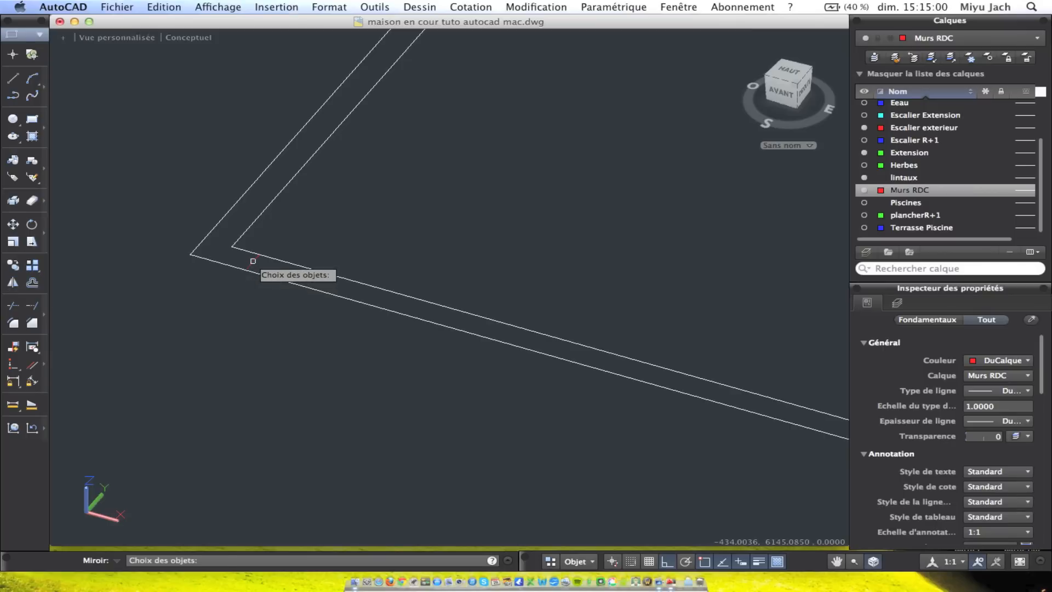
{"action": "left_click", "coordinate": [364, 302]}
{"action": "key", "text": "Return"}
{"action": "scroll", "coordinate": [512, 352], "scroll_direction": "down", "scroll_amount": 3}
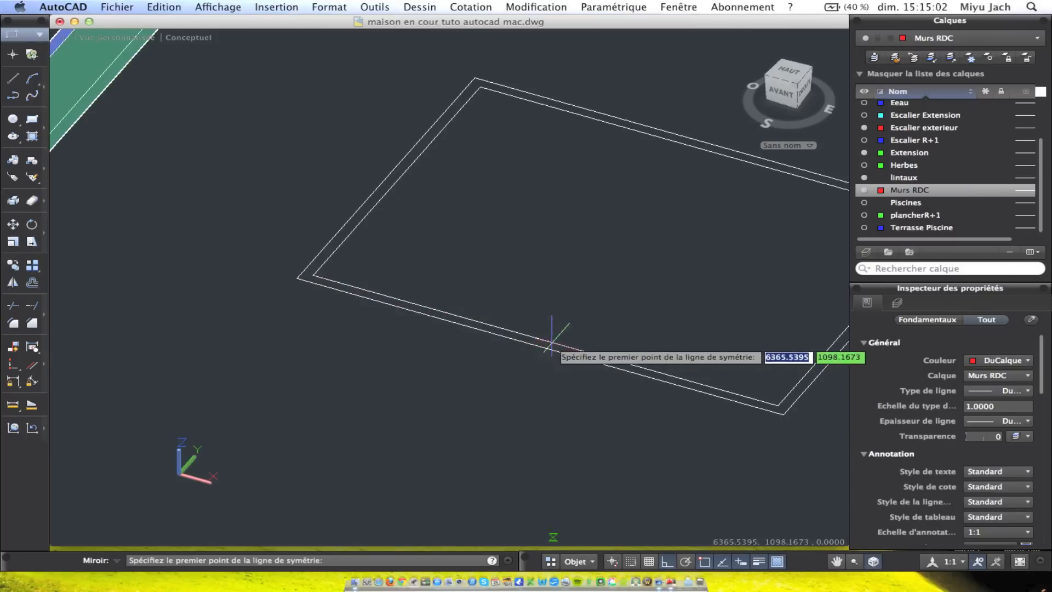
{"action": "scroll", "coordinate": [548, 351], "scroll_direction": "down", "scroll_amount": 5}
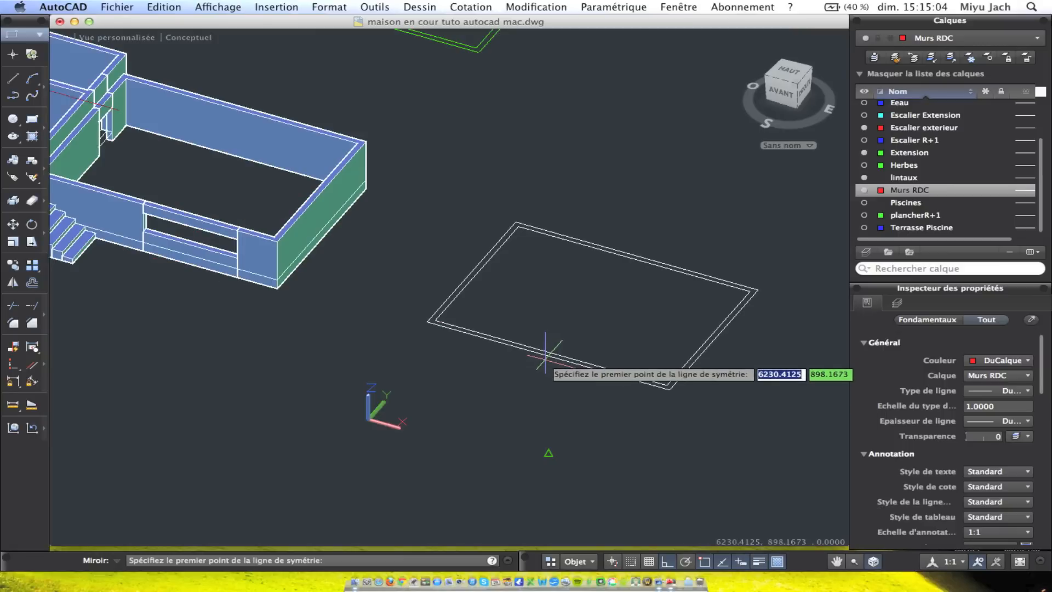
{"action": "left_click", "coordinate": [545, 353]}
{"action": "left_click", "coordinate": [581, 320]}
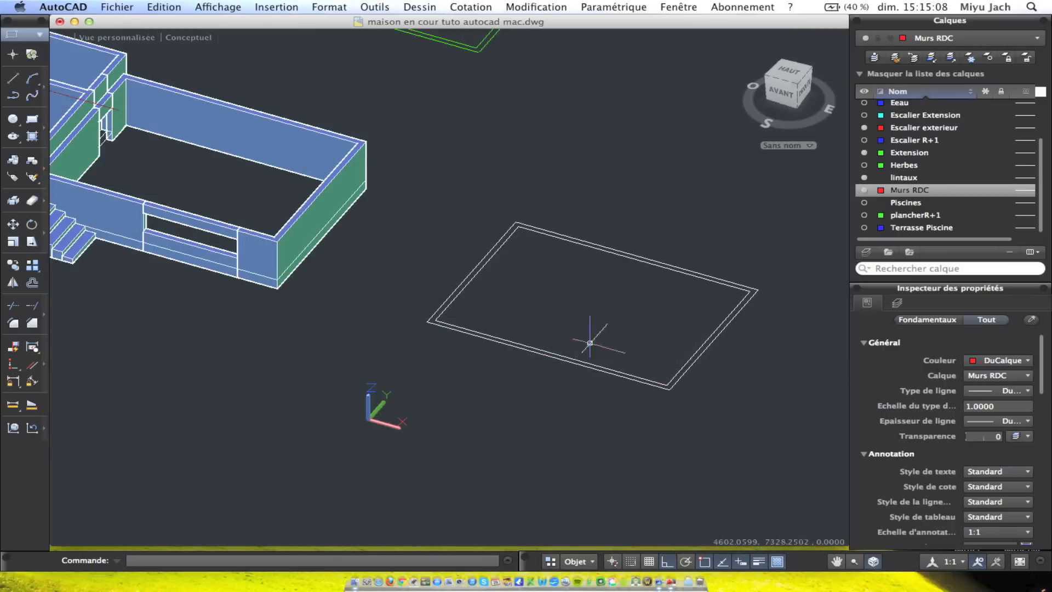
{"action": "scroll", "coordinate": [674, 351], "scroll_direction": "up", "scroll_amount": 5}
{"action": "scroll", "coordinate": [575, 280], "scroll_direction": "down", "scroll_amount": 5}
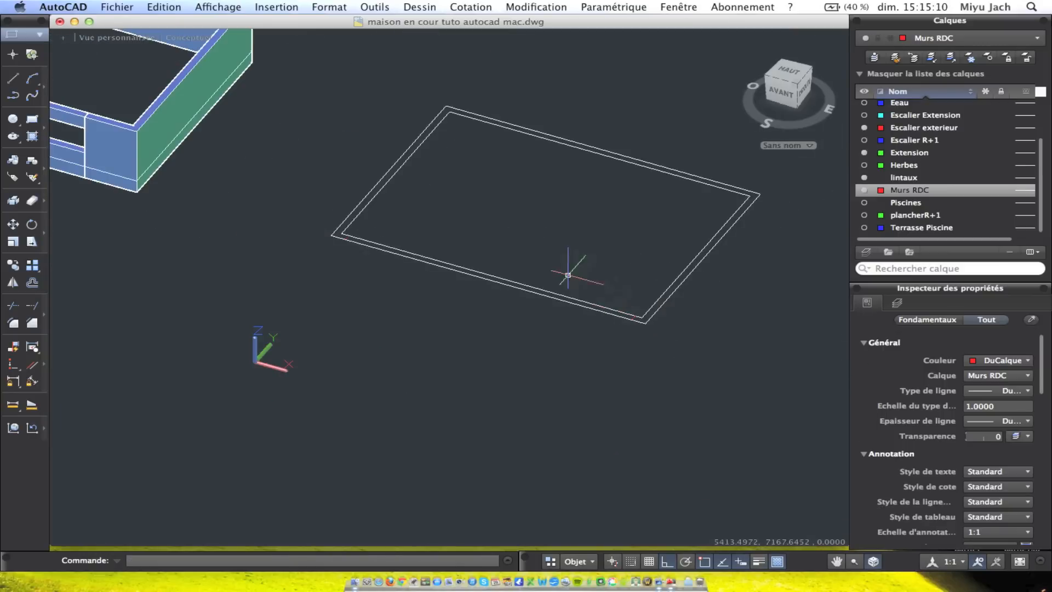
Try to trim the outlines' front edges between the two short lines, using all the lines as cutting edges
{"action": "left_click", "coordinate": [287, 181]}
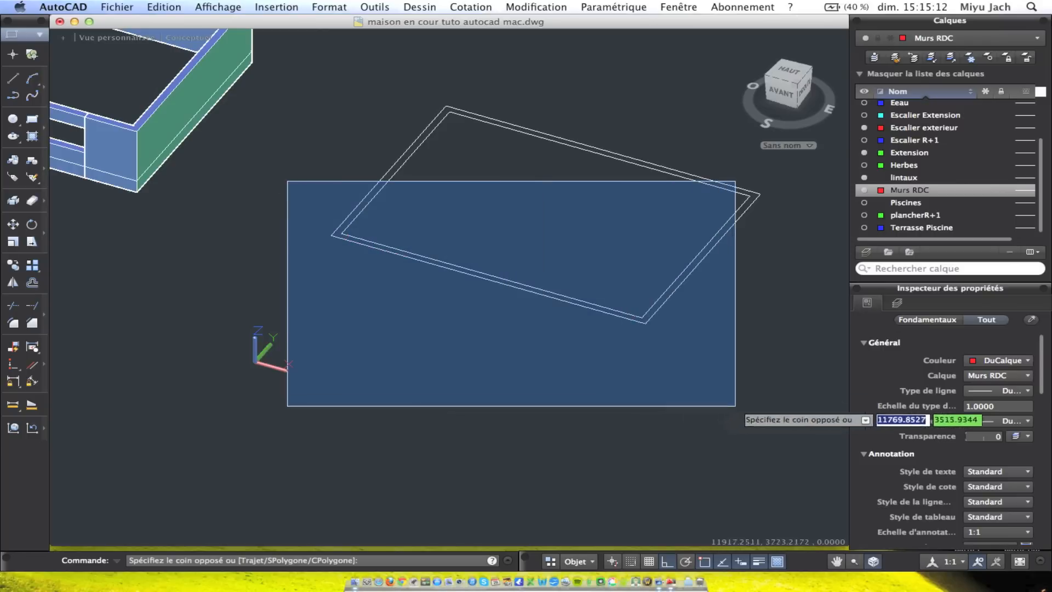
{"action": "left_click", "coordinate": [726, 401]}
{"action": "left_click", "coordinate": [680, 372]}
{"action": "left_click", "coordinate": [352, 33]}
{"action": "left_click", "coordinate": [12, 310]}
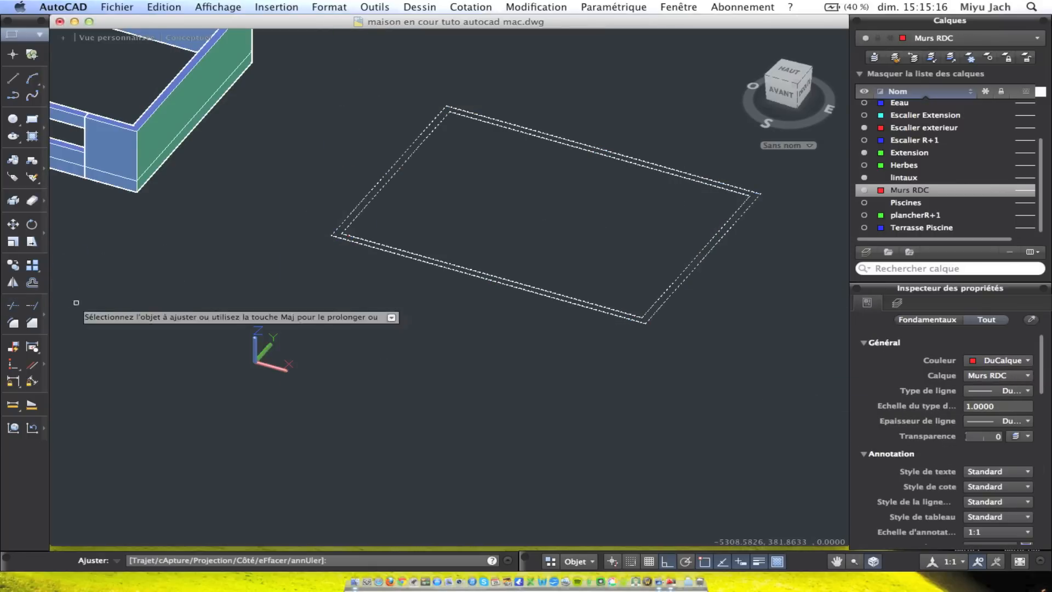
{"action": "left_click", "coordinate": [563, 310]}
{"action": "left_click", "coordinate": [523, 250]}
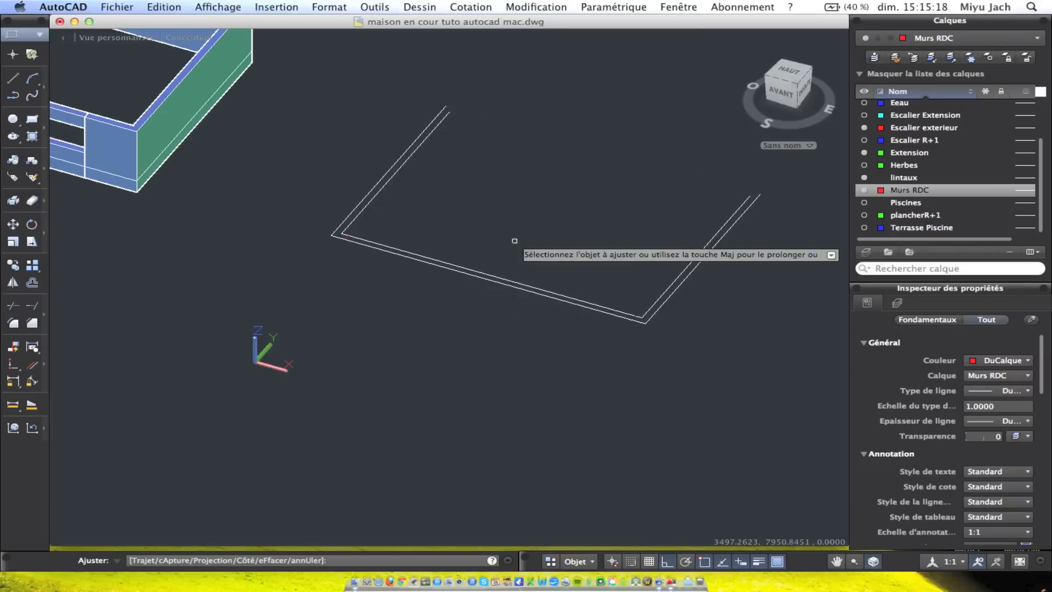
{"action": "key", "text": "Return"}
Check the object type of the inner outline near its front-right corner
{"action": "left_click", "coordinate": [643, 345]}
{"action": "left_click", "coordinate": [605, 281]}
{"action": "scroll", "coordinate": [644, 323], "scroll_direction": "up", "scroll_amount": 6}
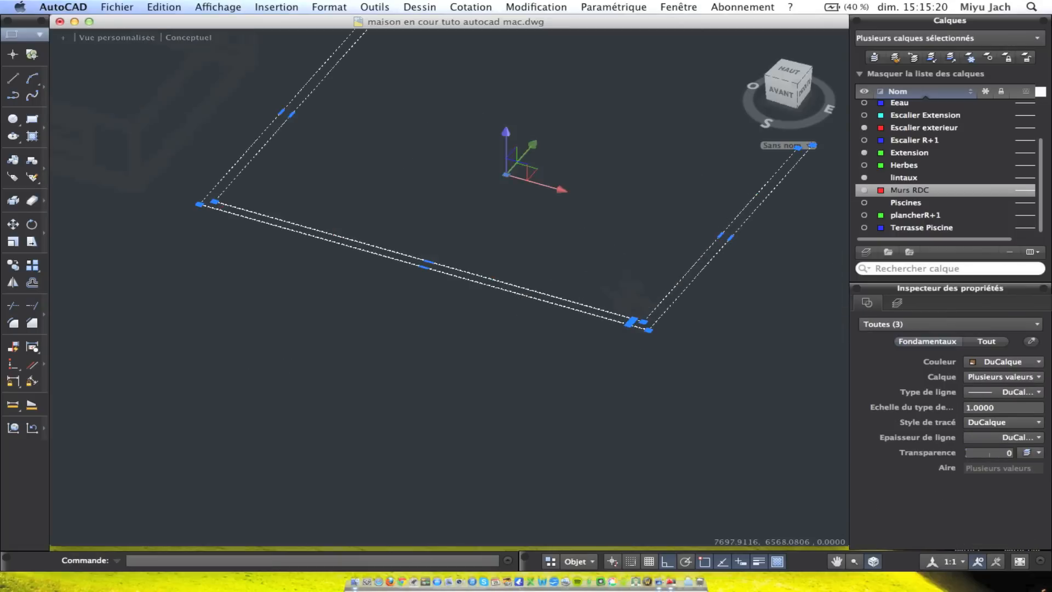
{"action": "key", "text": "Escape"}
{"action": "left_click", "coordinate": [652, 320]}
{"action": "scroll", "coordinate": [627, 318], "scroll_direction": "down", "scroll_amount": 3}
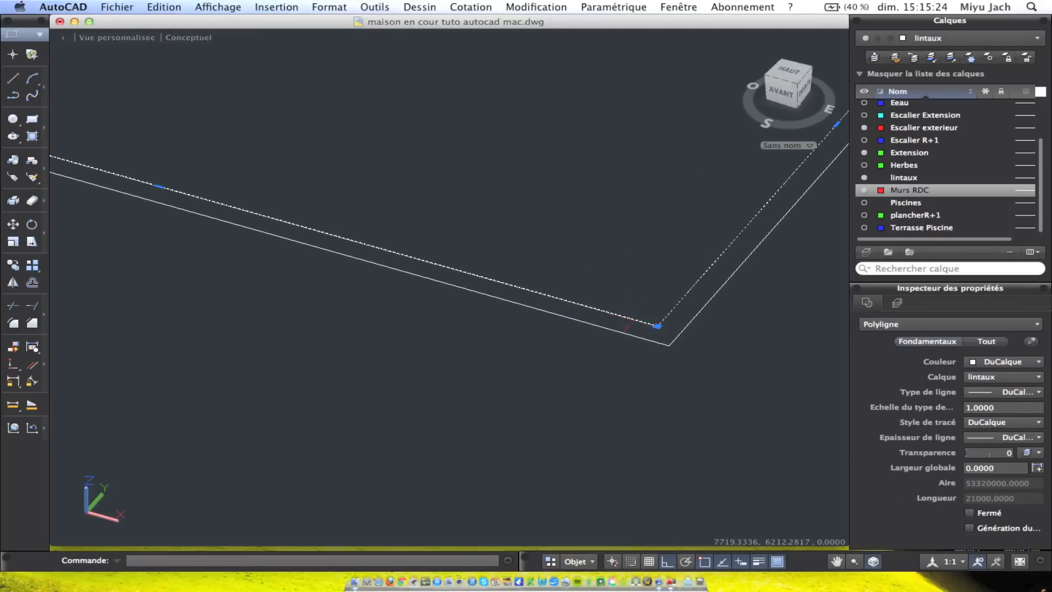
{"action": "key", "text": "Escape"}
Try to ungroup the two outlines and the short lines
{"action": "scroll", "coordinate": [628, 318], "scroll_direction": "down", "scroll_amount": 3}
{"action": "left_click", "coordinate": [732, 398]}
{"action": "left_click", "coordinate": [346, 143]}
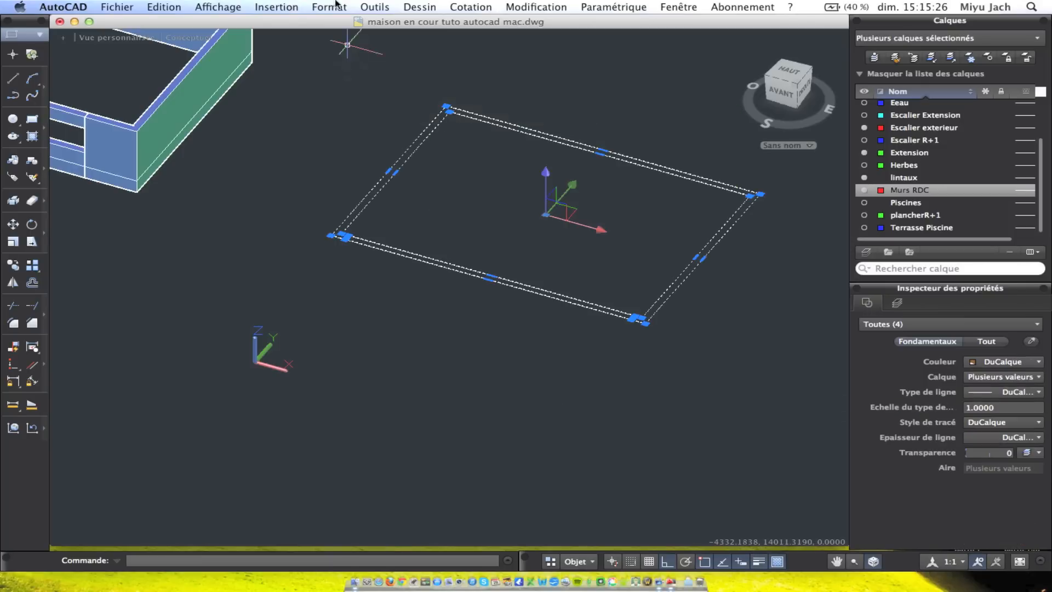
{"action": "left_click", "coordinate": [420, 7]}
{"action": "mouse_move", "coordinate": [374, 5]}
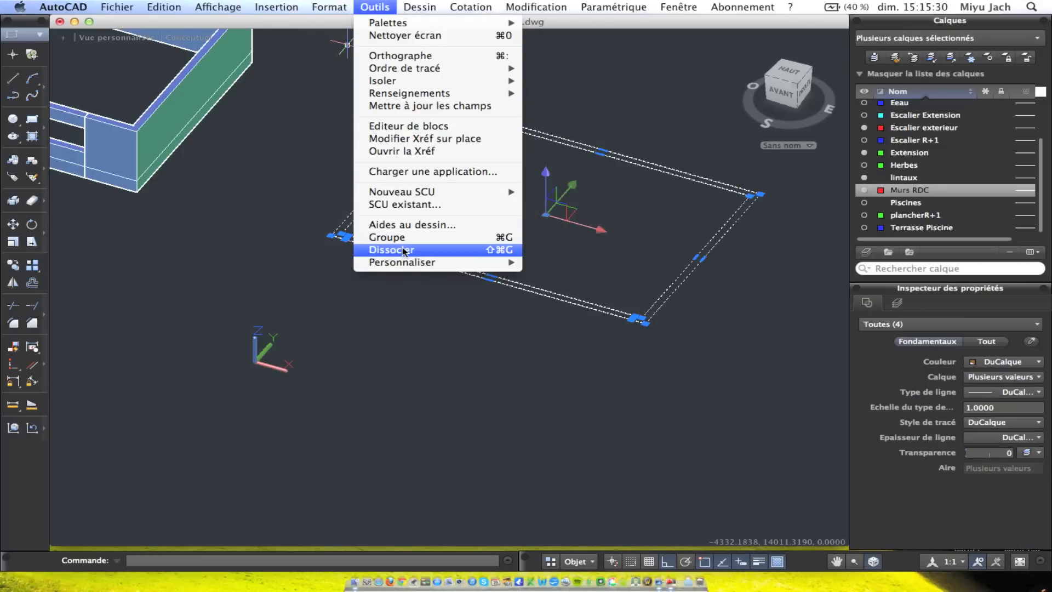
{"action": "left_click", "coordinate": [433, 249]}
{"action": "left_click", "coordinate": [474, 274]}
{"action": "key", "text": "Escape"}
Look for a command that breaks the selected outlines into separate lines
{"action": "left_click", "coordinate": [751, 364]}
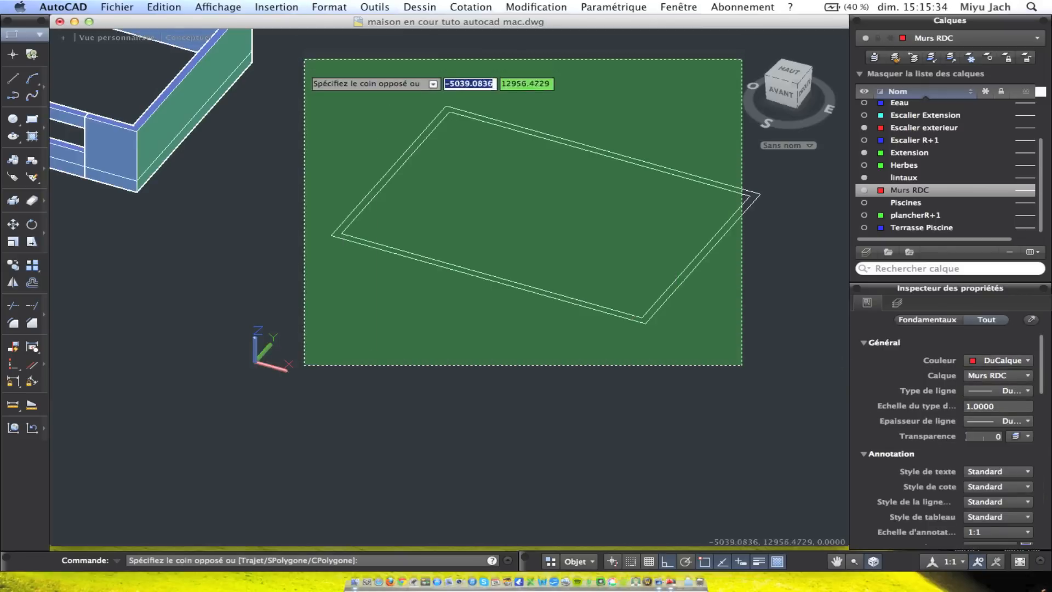
{"action": "left_click", "coordinate": [305, 70]}
{"action": "left_click", "coordinate": [374, 7]}
{"action": "mouse_move", "coordinate": [436, 11]}
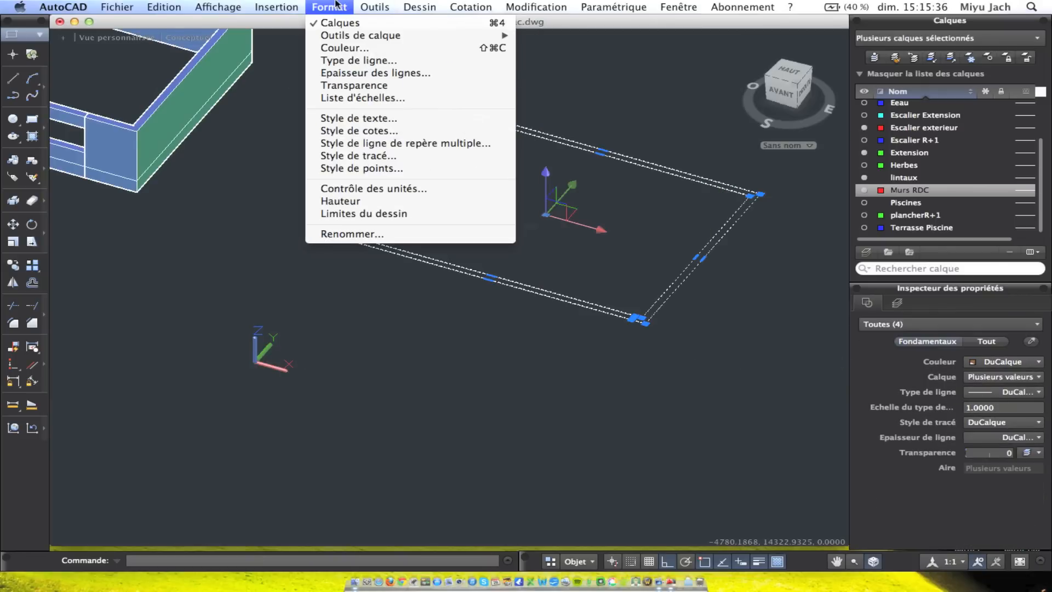
{"action": "mouse_move", "coordinate": [375, 5]}
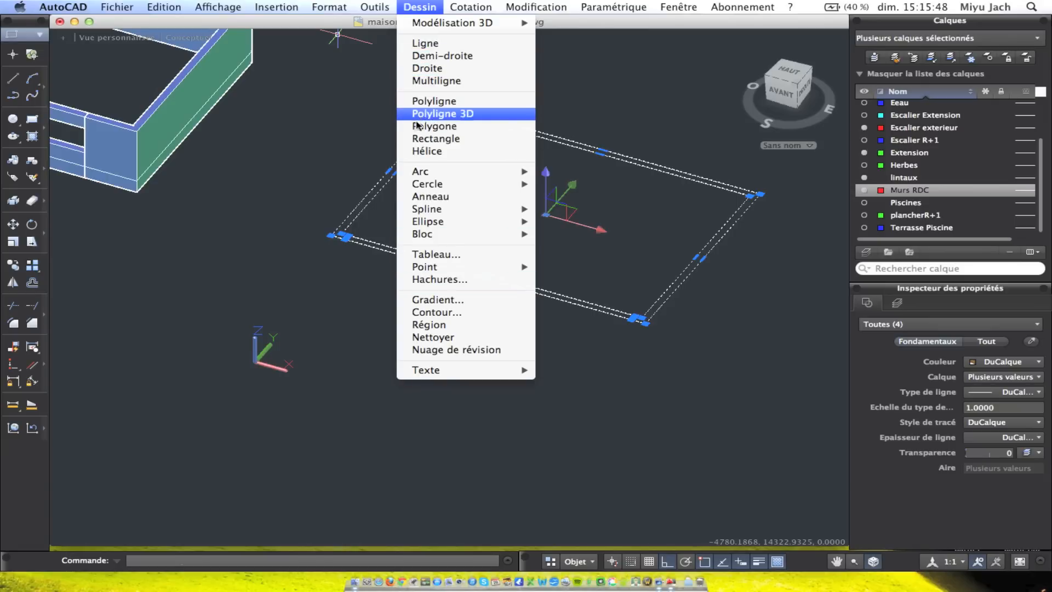
{"action": "left_click", "coordinate": [268, 227]}
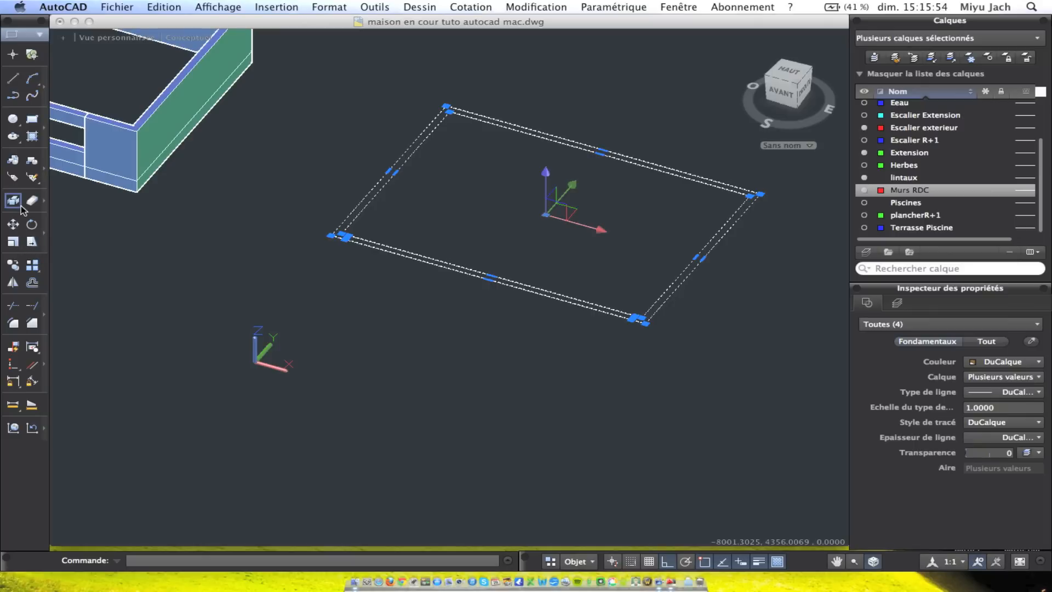
{"action": "key", "text": "Escape"}
{"action": "left_click", "coordinate": [455, 278]}
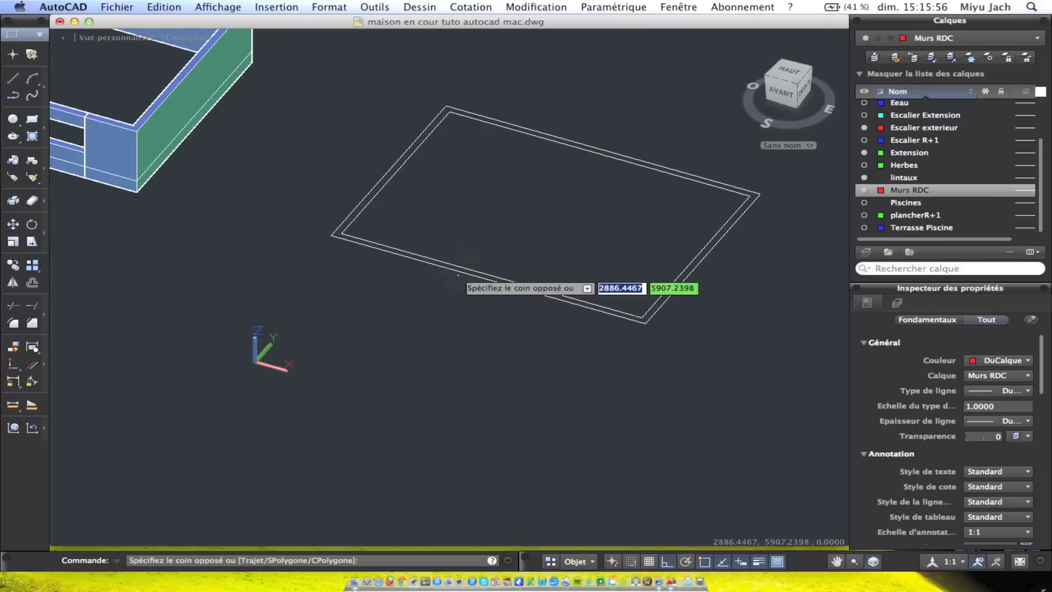
{"action": "left_click", "coordinate": [452, 265]}
{"action": "key", "text": "Escape"}
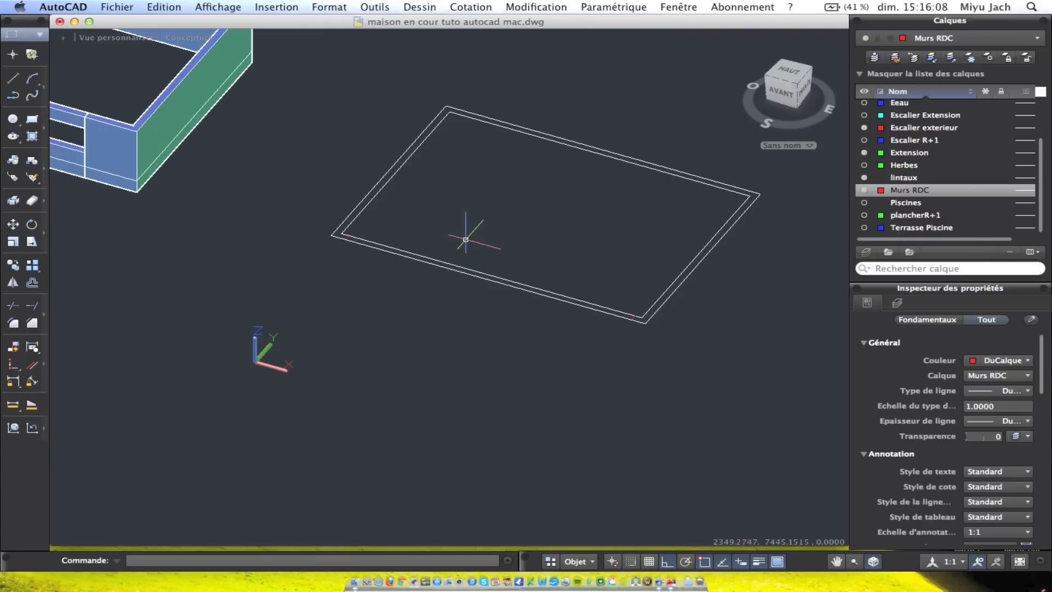
Explode the inner and outer outlines into separate lines
{"action": "scroll", "coordinate": [466, 240], "scroll_direction": "up", "scroll_amount": 2}
{"action": "middle_click_drag", "start_coordinate": [481, 242], "coordinate": [460, 253]}
{"action": "left_click", "coordinate": [702, 404]}
{"action": "left_click", "coordinate": [506, 151]}
{"action": "key", "text": "Escape"}
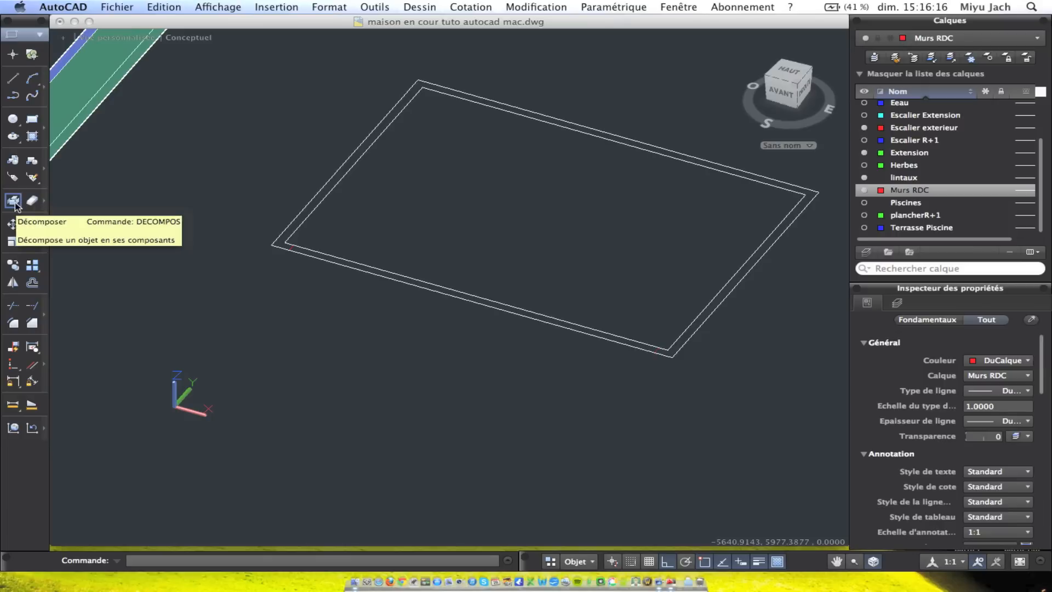
Try to trim the exploded front lines between the short lines, with every line selected as a cutting edge
{"action": "left_click", "coordinate": [749, 453]}
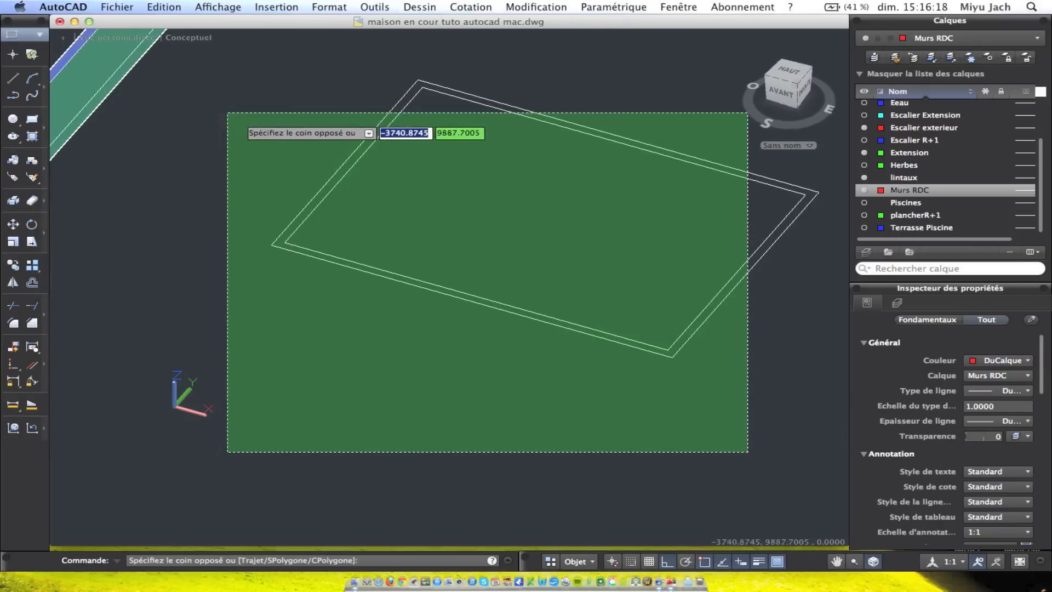
{"action": "key", "text": "Escape"}
{"action": "left_click", "coordinate": [751, 439]}
{"action": "left_click", "coordinate": [175, 99]}
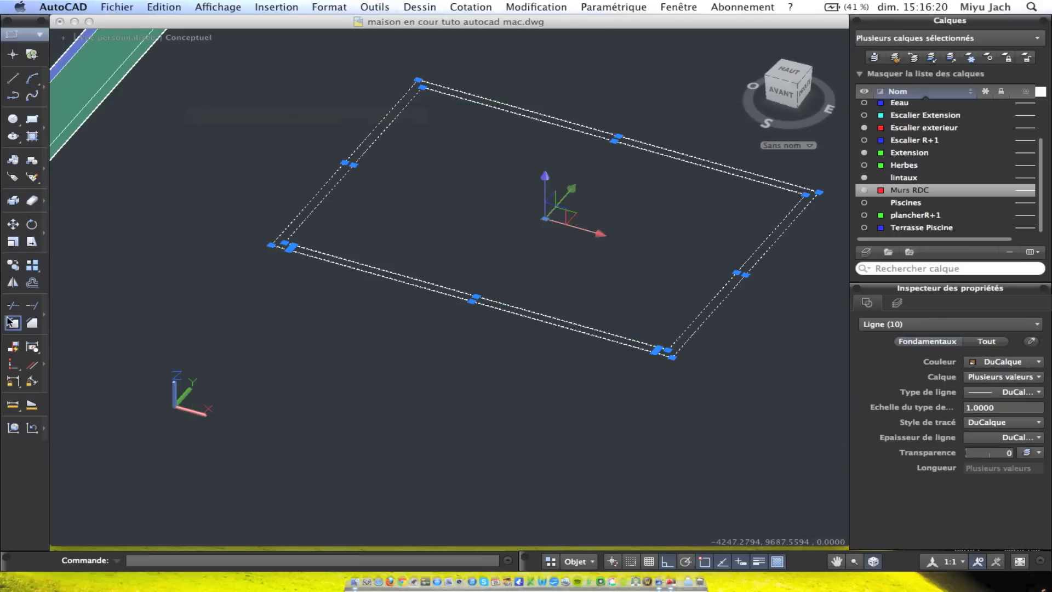
{"action": "left_click", "coordinate": [13, 307]}
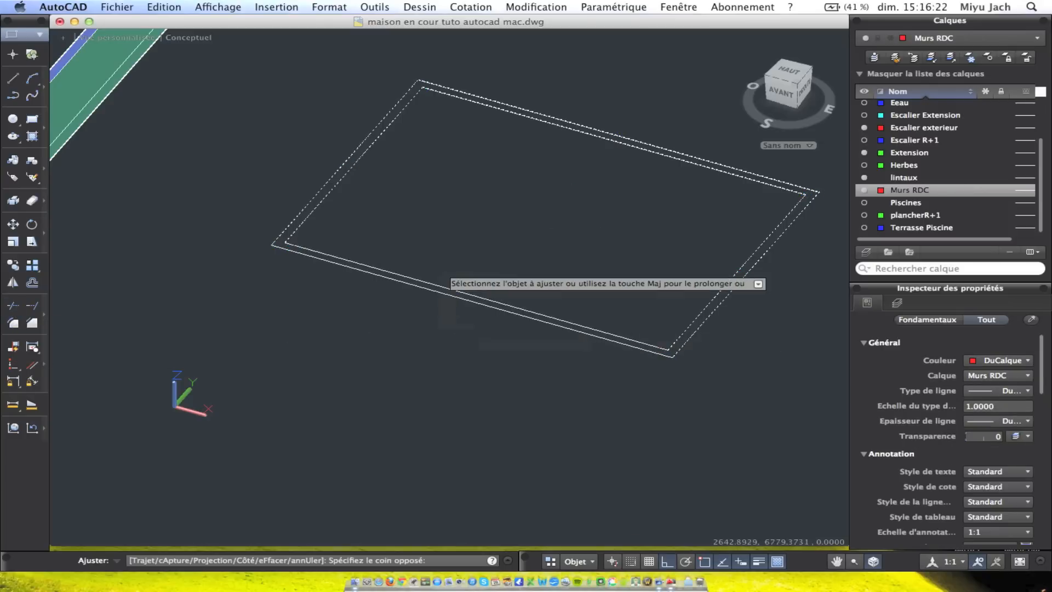
{"action": "left_click", "coordinate": [487, 333]}
{"action": "left_click", "coordinate": [452, 268]}
{"action": "key", "text": "Escape"}
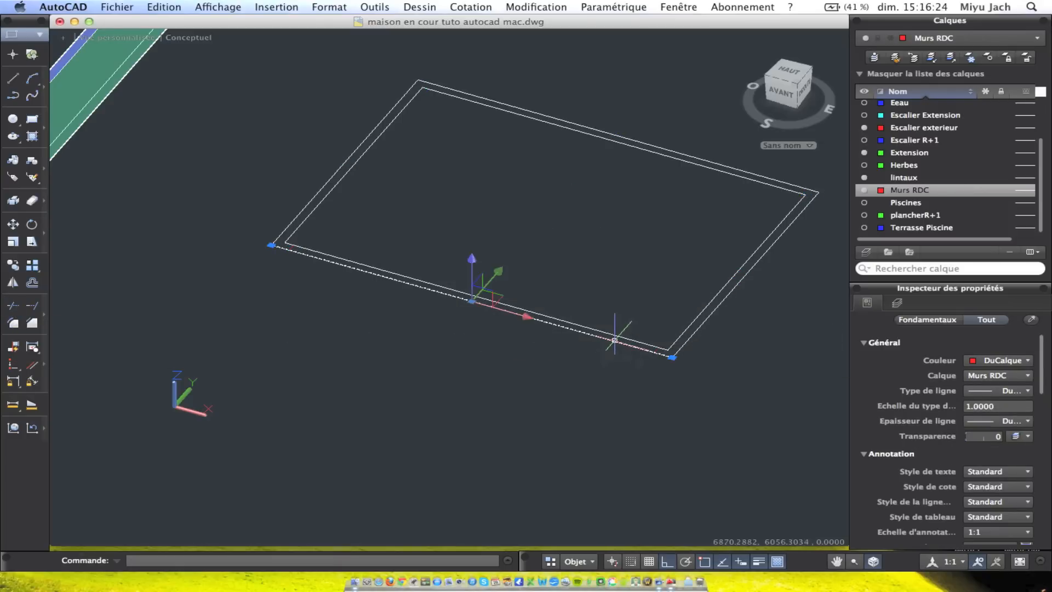
Trim the outer front line of the outline back to the short line at the east corner
{"action": "left_click", "coordinate": [619, 342]}
{"action": "scroll", "coordinate": [631, 329], "scroll_direction": "up", "scroll_amount": 5}
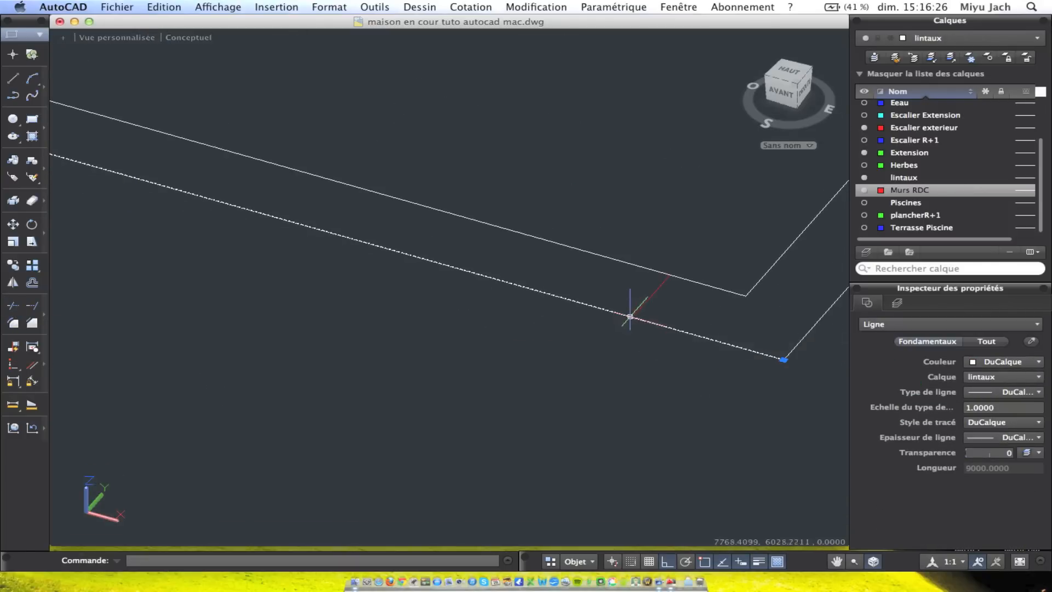
{"action": "left_click", "coordinate": [700, 367]}
{"action": "left_click", "coordinate": [545, 221]}
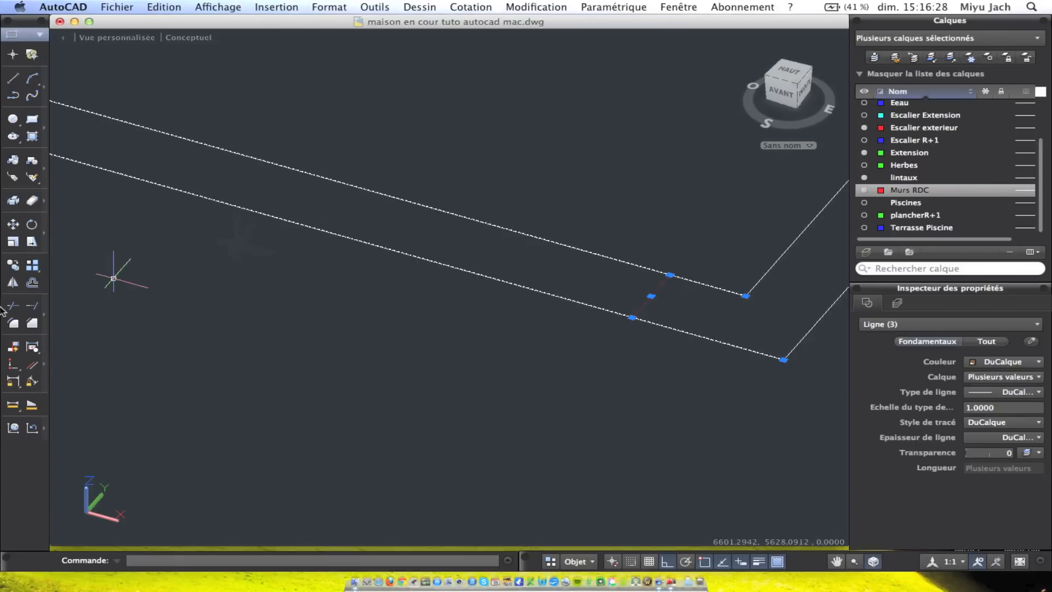
{"action": "left_click", "coordinate": [15, 306]}
{"action": "left_click", "coordinate": [619, 314]}
{"action": "scroll", "coordinate": [595, 314], "scroll_direction": "down", "scroll_amount": 5}
{"action": "scroll", "coordinate": [393, 264], "scroll_direction": "down", "scroll_amount": 3}
{"action": "middle_click_drag", "start_coordinate": [347, 244], "coordinate": [617, 303]}
{"action": "key", "text": "Escape"}
Draw a 400-unit line from the outer west corner to the outer end of the nearby short line
{"action": "scroll", "coordinate": [384, 229], "scroll_direction": "up", "scroll_amount": 8}
{"action": "middle_click_drag", "start_coordinate": [208, 209], "coordinate": [805, 337]}
{"action": "left_click", "coordinate": [19, 83]}
{"action": "middle_click_drag", "start_coordinate": [592, 294], "coordinate": [259, 228]}
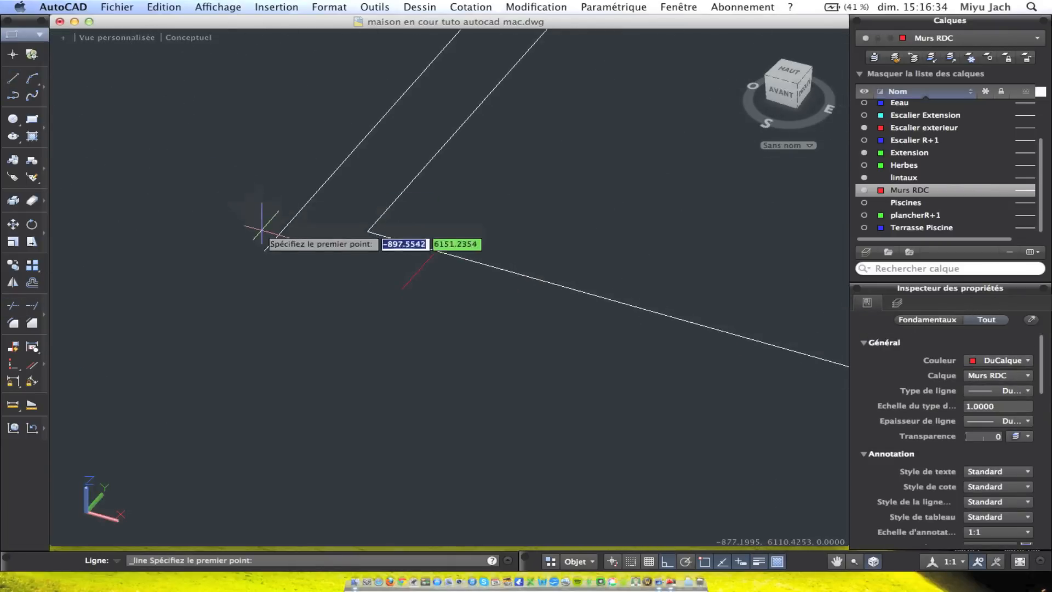
{"action": "left_click", "coordinate": [312, 262]}
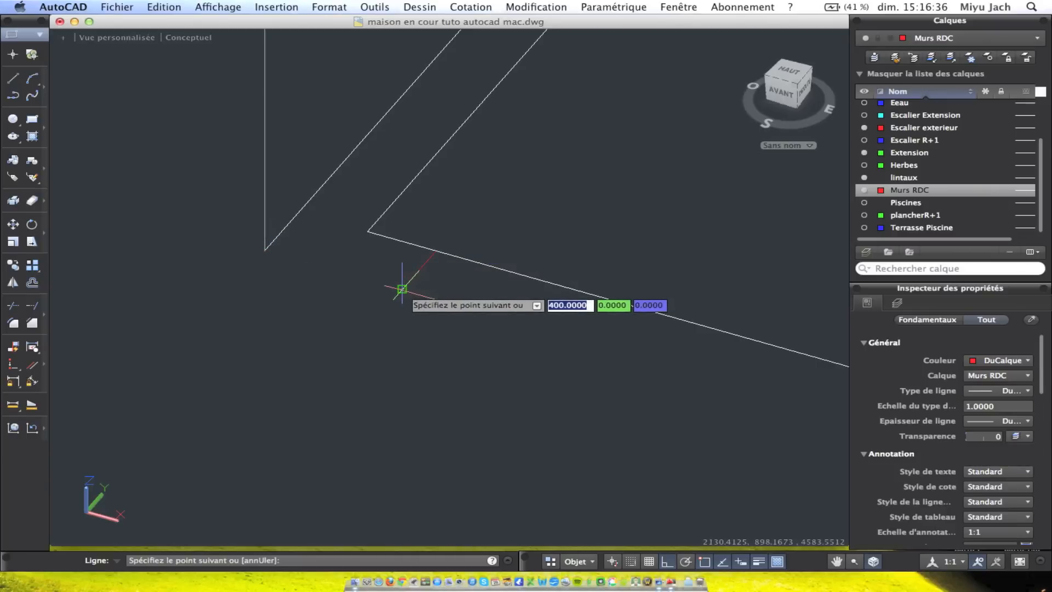
{"action": "scroll", "coordinate": [393, 300], "scroll_direction": "down", "scroll_amount": 3}
{"action": "scroll", "coordinate": [391, 285], "scroll_direction": "down", "scroll_amount": 3}
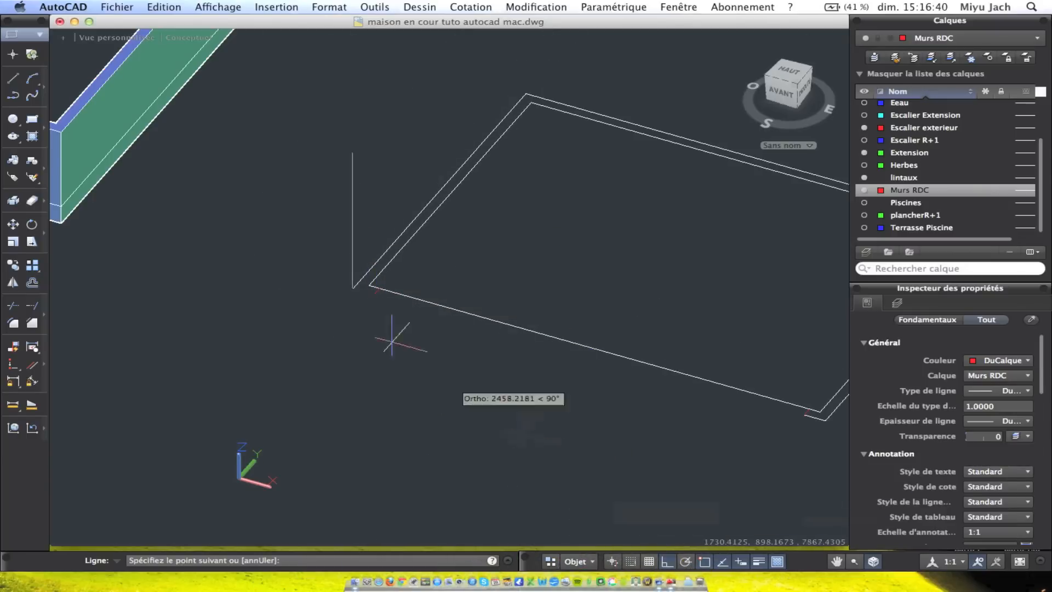
{"action": "scroll", "coordinate": [392, 339], "scroll_direction": "up", "scroll_amount": 3}
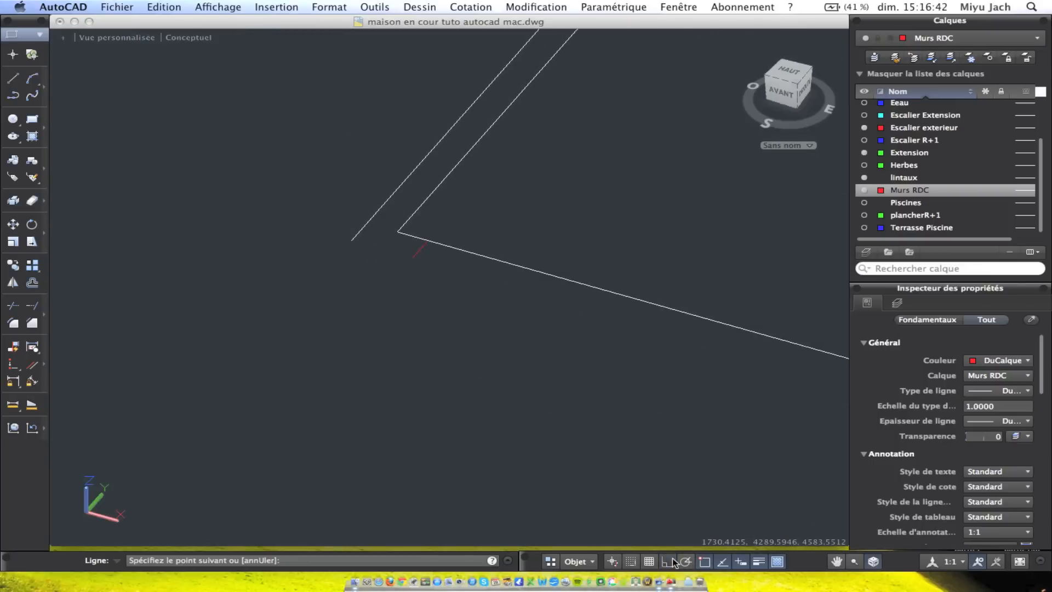
{"action": "left_click", "coordinate": [413, 257]}
{"action": "key", "text": "Escape"}
Trim away the inner front line between the two short lines, using the surrounding outline lines as cutting edges
{"action": "scroll", "coordinate": [498, 275], "scroll_direction": "down", "scroll_amount": 5}
{"action": "middle_click_drag", "start_coordinate": [498, 274], "coordinate": [319, 208]}
{"action": "left_click", "coordinate": [792, 377]}
{"action": "left_click", "coordinate": [224, 153]}
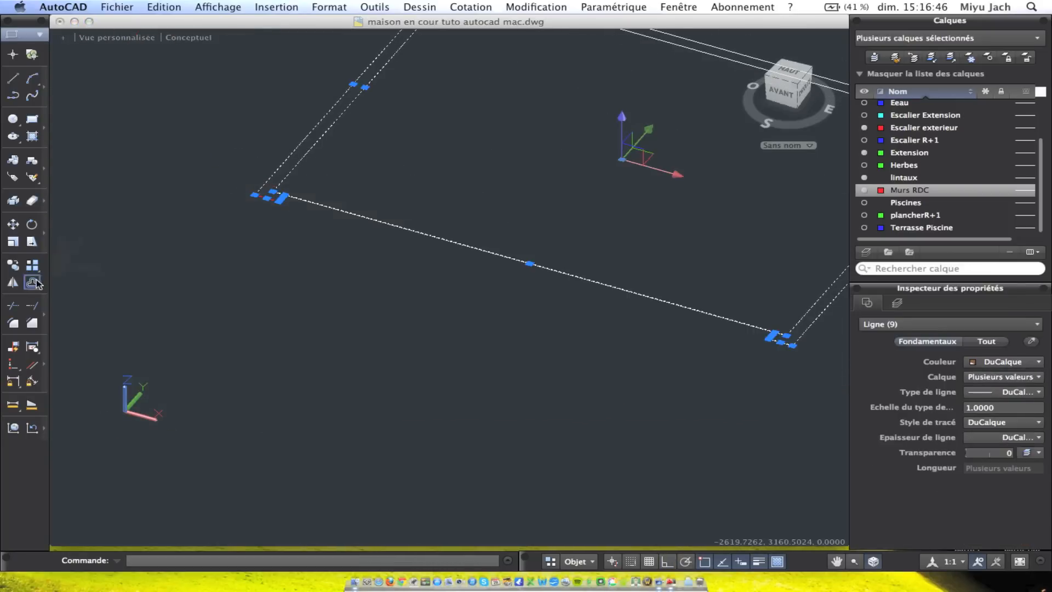
{"action": "left_click", "coordinate": [16, 305]}
{"action": "scroll", "coordinate": [615, 289], "scroll_direction": "up", "scroll_amount": 8}
{"action": "left_click", "coordinate": [753, 350]}
{"action": "scroll", "coordinate": [651, 334], "scroll_direction": "down", "scroll_amount": 8}
{"action": "key", "text": "Escape"}
Convert all the lines of the trimmed U-shaped wall outline into a region
{"action": "middle_click_drag", "start_coordinate": [683, 349], "coordinate": [336, 258]}
{"action": "mouse_move", "coordinate": [402, 263]}
{"action": "middle_mouse_down"}
{"action": "mouse_move", "coordinate": [571, 345]}
{"action": "mouse_move", "coordinate": [486, 295]}
{"action": "mouse_move", "coordinate": [533, 288]}
{"action": "middle_mouse_up"}
{"action": "scroll", "coordinate": [394, 279], "scroll_direction": "down", "scroll_amount": 5}
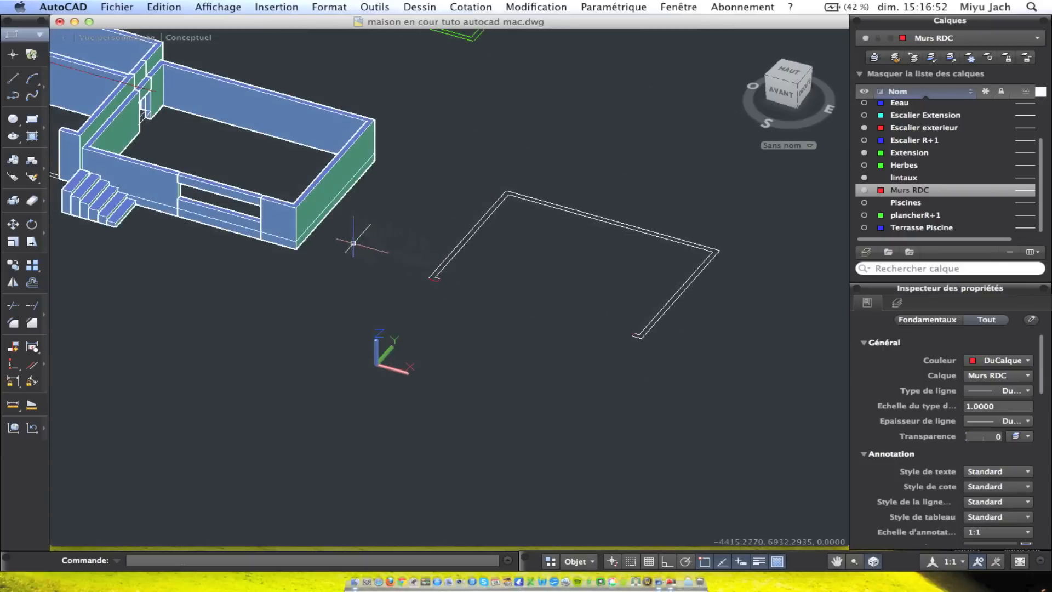
{"action": "middle_click_drag", "start_coordinate": [370, 247], "coordinate": [522, 213]}
{"action": "middle_click_drag", "start_coordinate": [598, 264], "coordinate": [259, 153]}
{"action": "scroll", "coordinate": [260, 154], "scroll_direction": "down", "scroll_amount": 4}
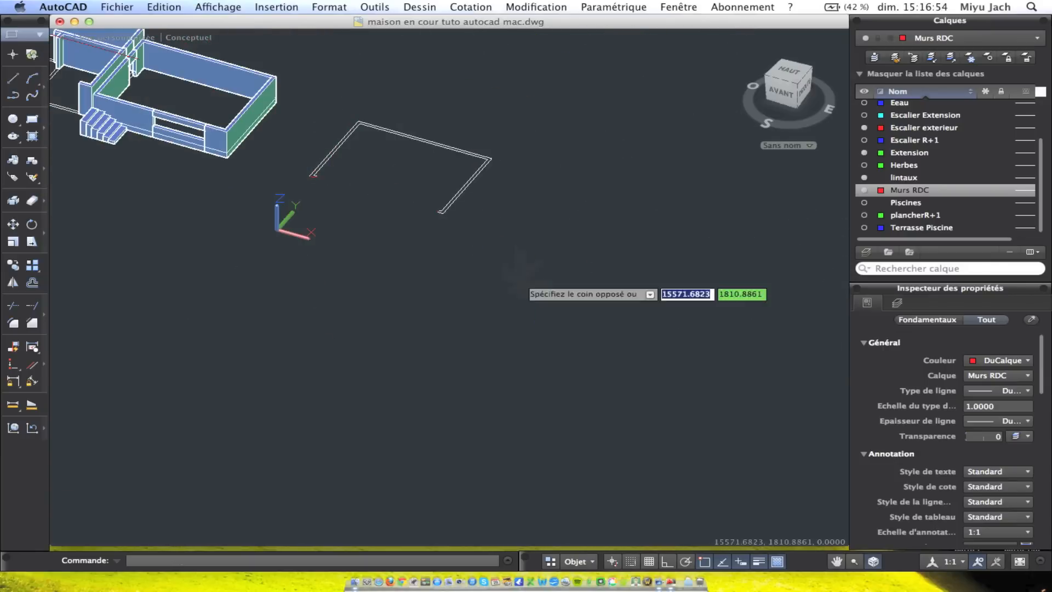
{"action": "left_click", "coordinate": [521, 280]}
{"action": "left_click", "coordinate": [307, 107]}
{"action": "middle_click_drag", "start_coordinate": [328, 164], "coordinate": [543, 197]}
{"action": "scroll", "coordinate": [595, 204], "scroll_direction": "up", "scroll_amount": 2}
{"action": "left_click", "coordinate": [420, 6]}
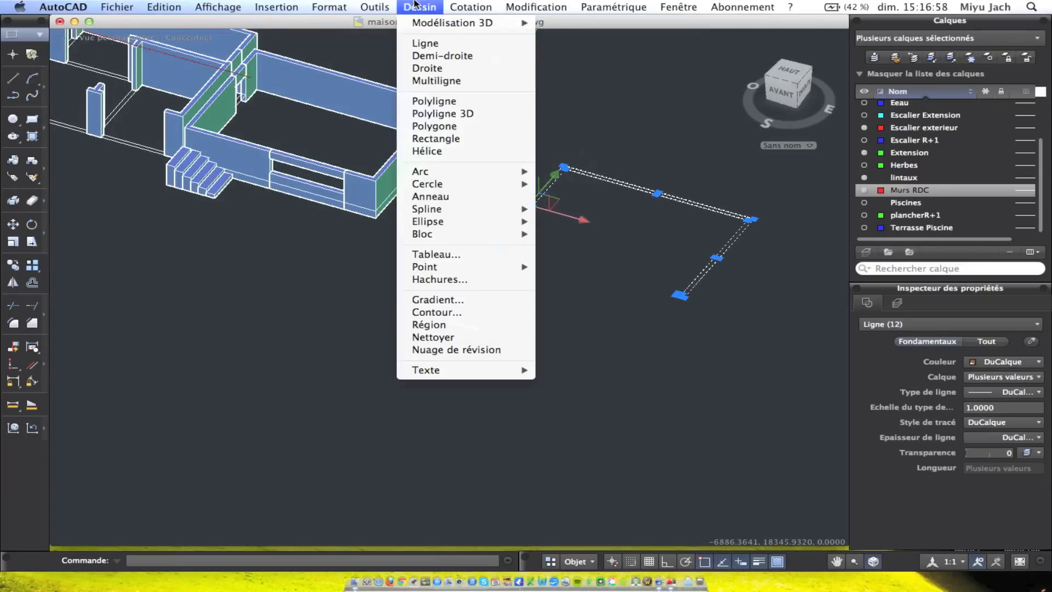
{"action": "left_click", "coordinate": [446, 325]}
{"action": "left_click", "coordinate": [763, 349]}
{"action": "left_click", "coordinate": [487, 130]}
{"action": "key", "text": "Return"}
Move the U-shaped region by its outer front-west corner onto the top front corner of the extension walls beside the stairs
{"action": "left_click", "coordinate": [775, 356]}
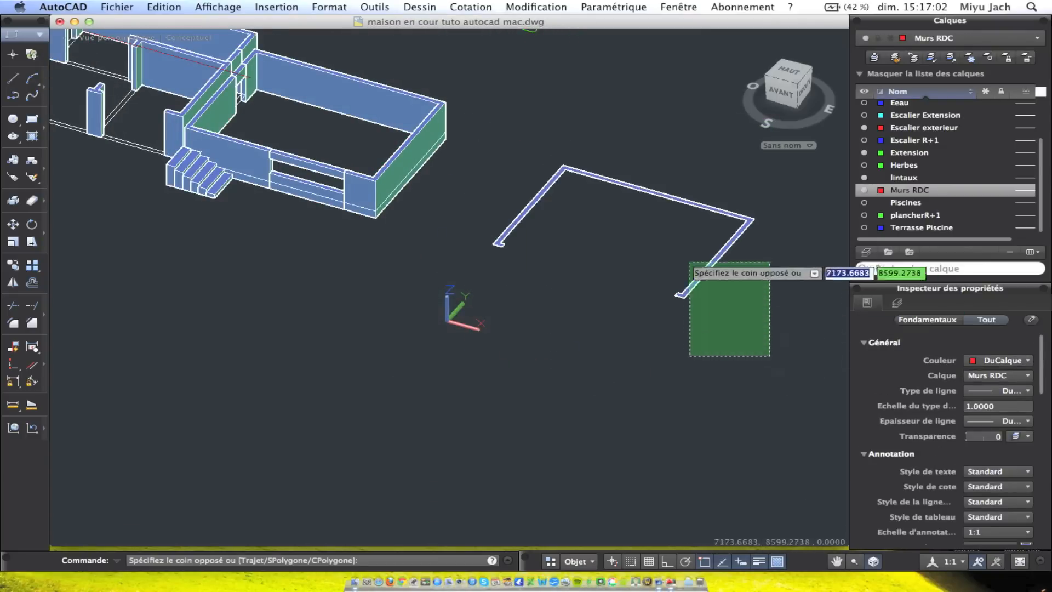
{"action": "left_click", "coordinate": [689, 260]}
{"action": "left_click", "coordinate": [14, 221]}
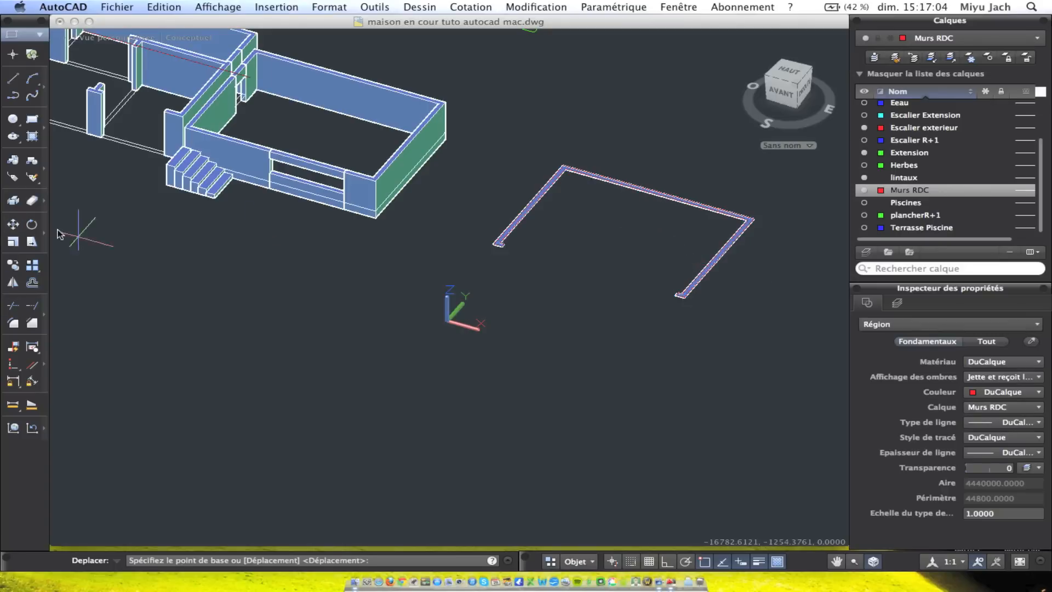
{"action": "left_click", "coordinate": [492, 244]}
{"action": "scroll", "coordinate": [498, 252], "scroll_direction": "up", "scroll_amount": 10}
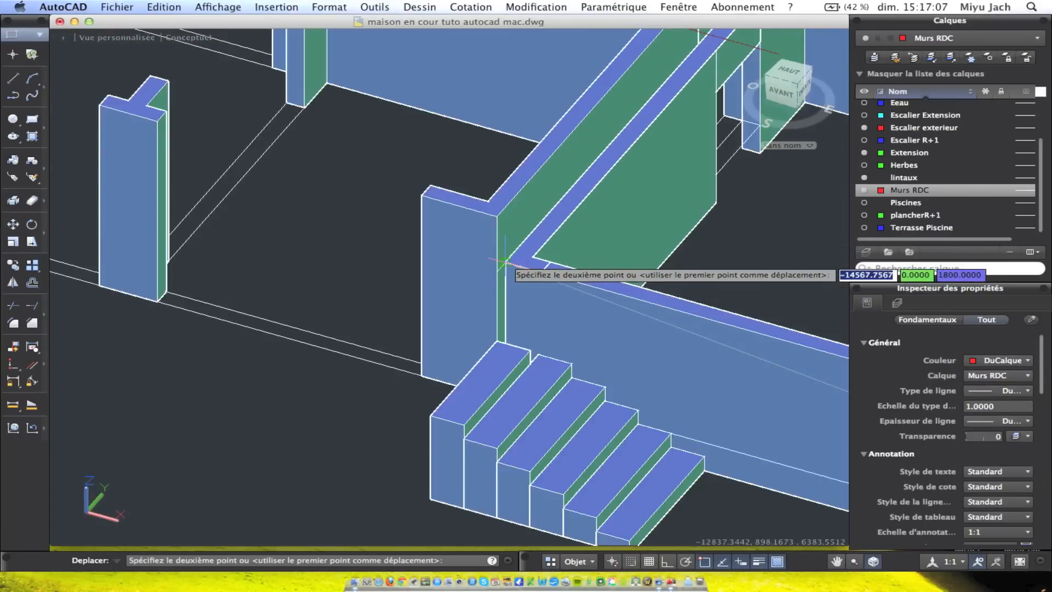
{"action": "left_click", "coordinate": [505, 262]}
Extrude the U-shaped region 800 upward to the top corner of the adjoining house wall and inspect the raised walls
{"action": "scroll", "coordinate": [580, 296], "scroll_direction": "down", "scroll_amount": 10}
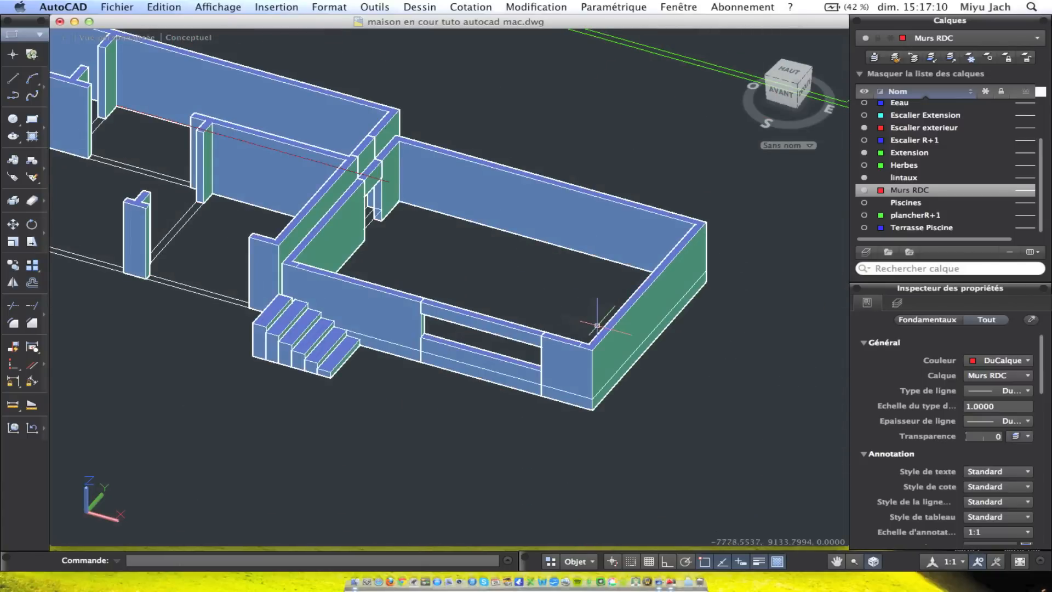
{"action": "left_click", "coordinate": [607, 326]}
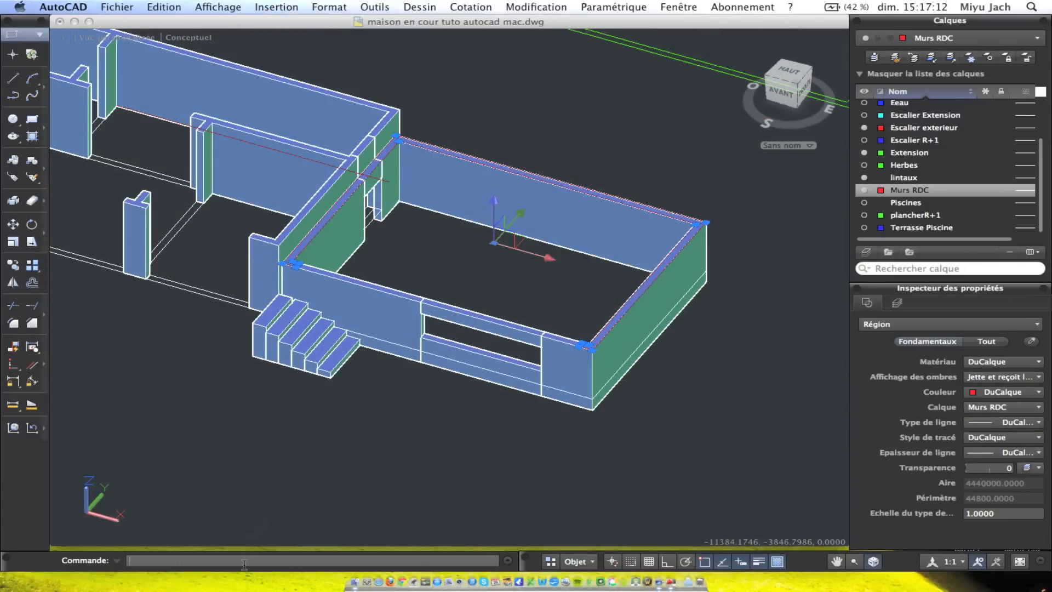
{"action": "type", "text": "extrusion"}
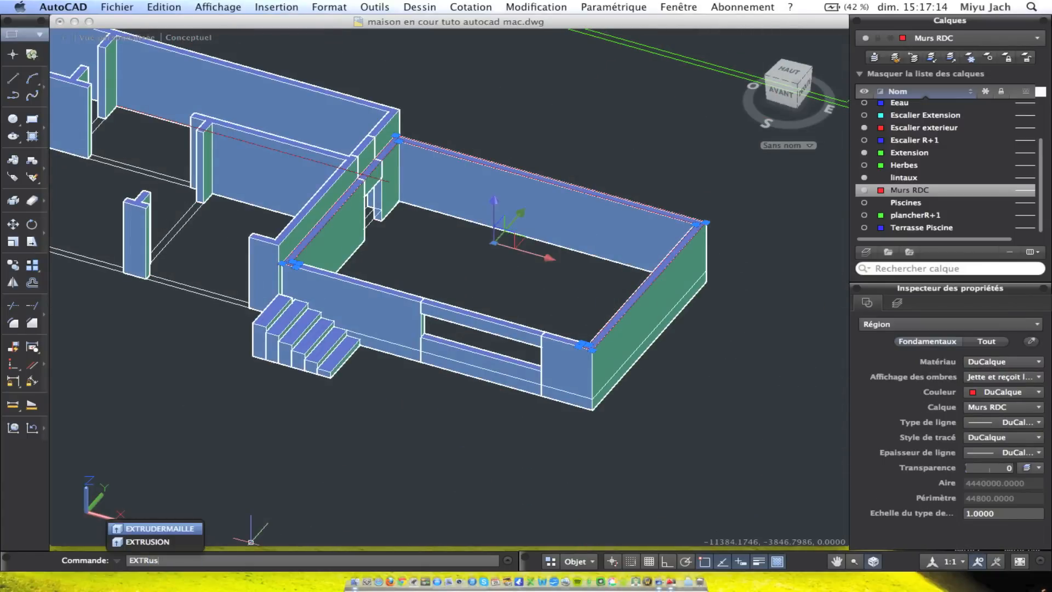
{"action": "key", "text": "Return"}
{"action": "scroll", "coordinate": [282, 225], "scroll_direction": "up", "scroll_amount": 5}
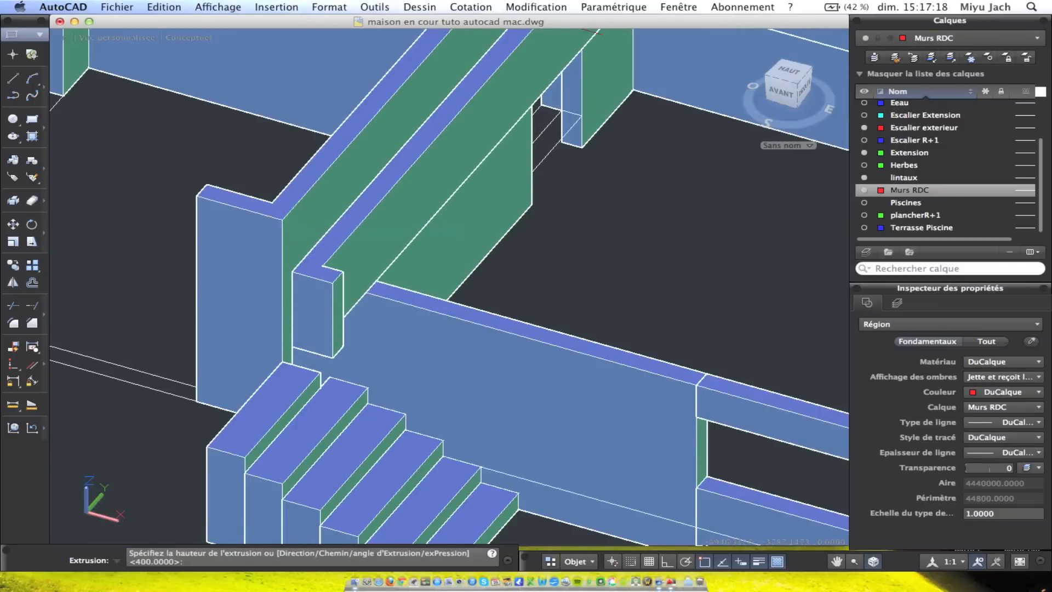
{"action": "left_click", "coordinate": [284, 221]}
{"action": "scroll", "coordinate": [301, 241], "scroll_direction": "down", "scroll_amount": 8}
{"action": "middle_click_drag", "start_coordinate": [424, 267], "coordinate": [477, 179], "text": "shift"}
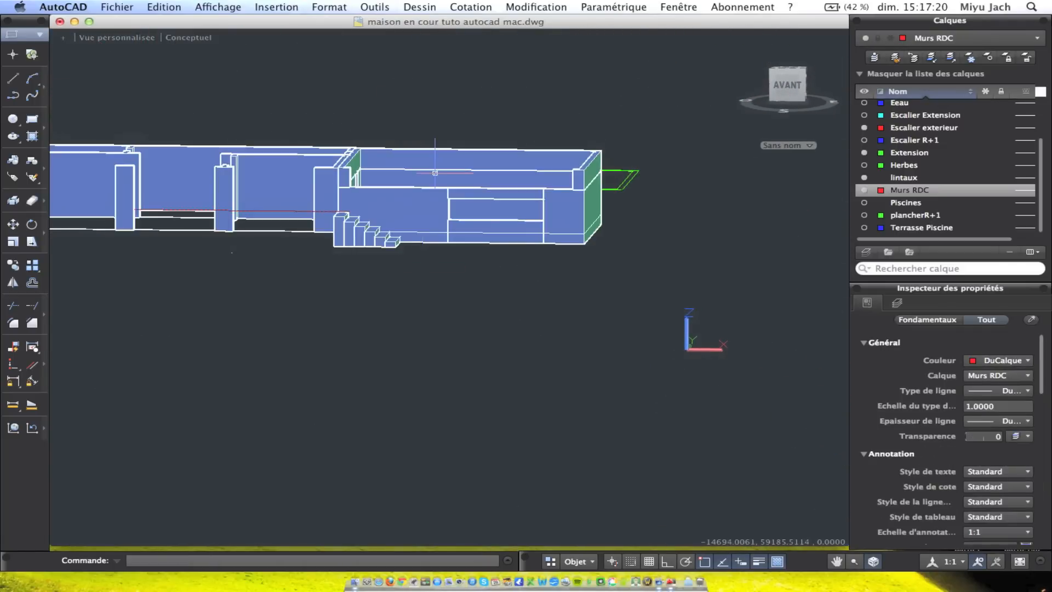
{"action": "scroll", "coordinate": [414, 179], "scroll_direction": "up", "scroll_amount": 6}
{"action": "scroll", "coordinate": [427, 230], "scroll_direction": "down", "scroll_amount": 5}
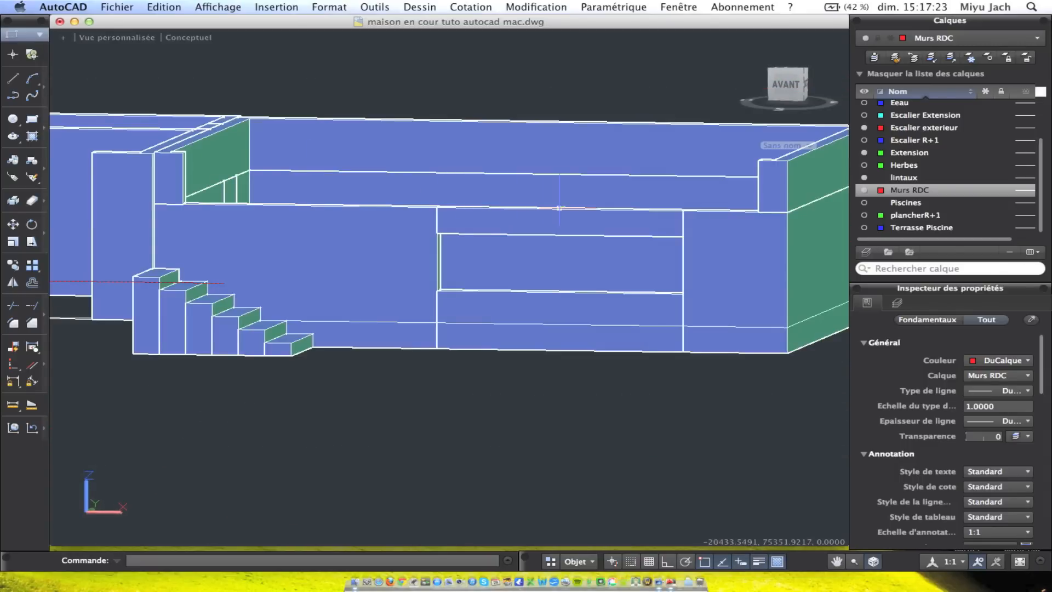
{"action": "middle_click_drag", "start_coordinate": [559, 208], "coordinate": [378, 310], "text": "shift"}
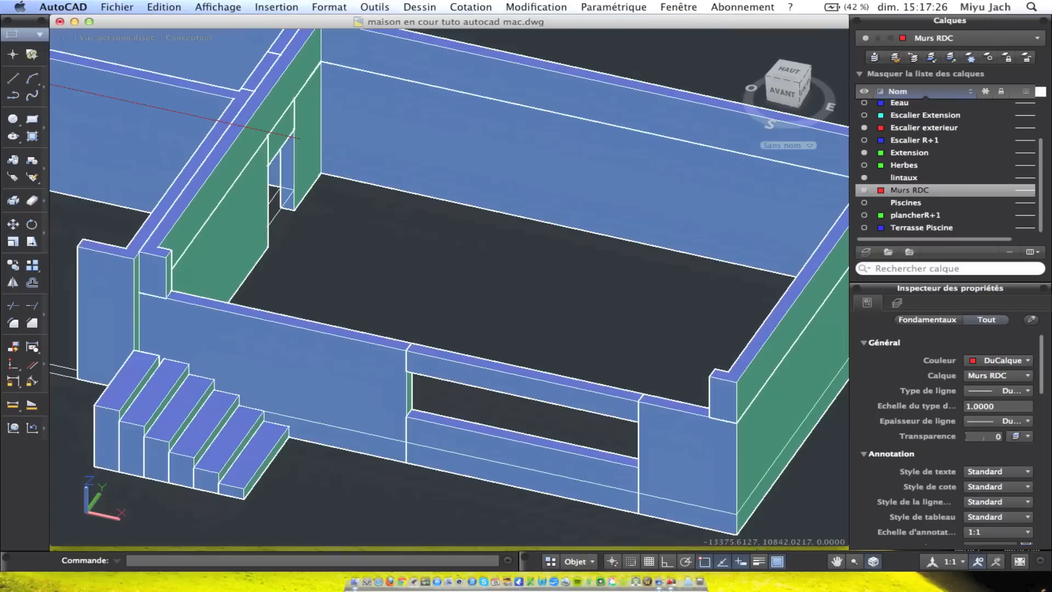
{"action": "left_click", "coordinate": [32, 120]}
{"action": "left_click", "coordinate": [165, 253]}
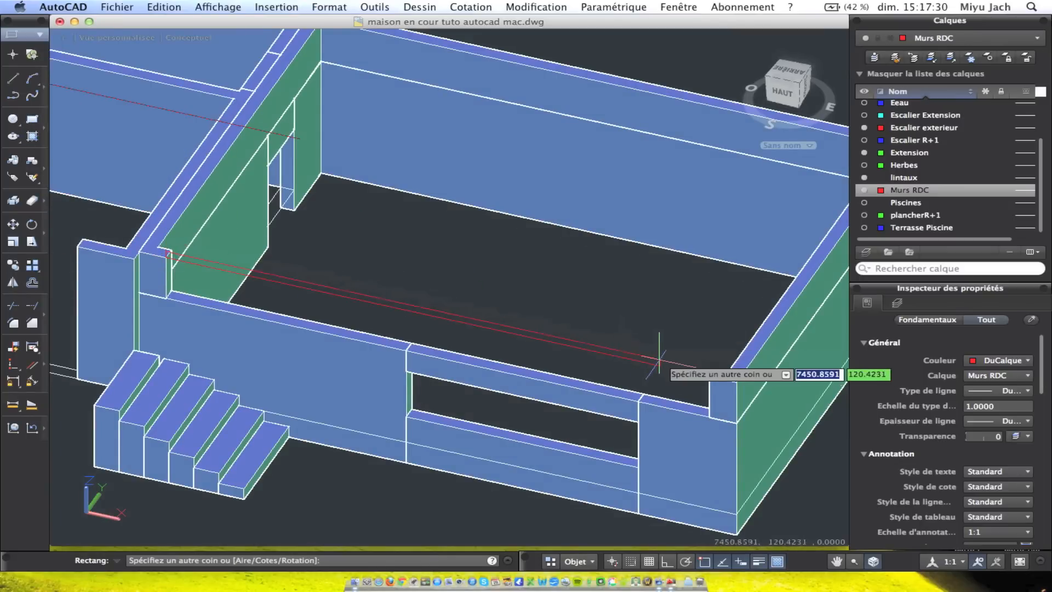
{"action": "key", "text": "Escape"}
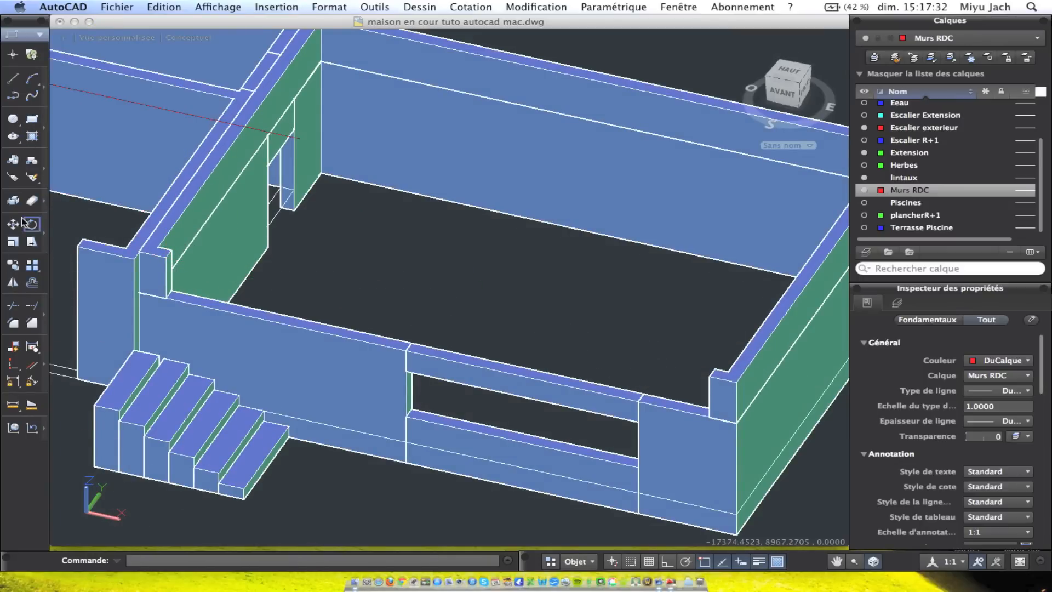
{"action": "left_click", "coordinate": [32, 134]}
{"action": "left_click", "coordinate": [169, 253]}
{"action": "key", "text": "Escape"}
Draw a rectangle across the front opening between the top corners of the two raised wall returns
{"action": "right_click", "coordinate": [568, 344]}
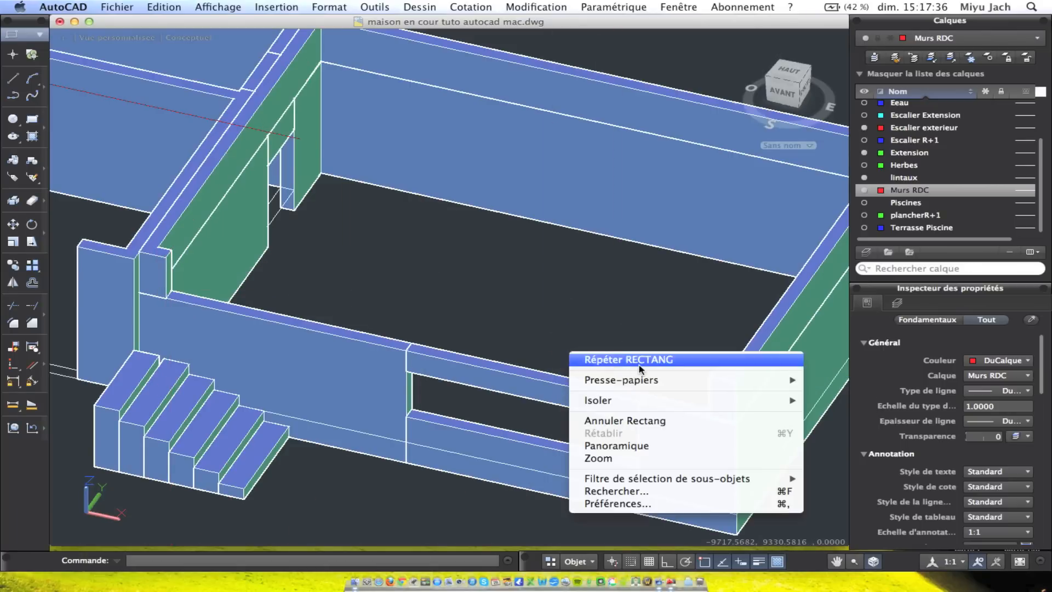
{"action": "left_click", "coordinate": [603, 359]}
{"action": "left_click", "coordinate": [710, 376]}
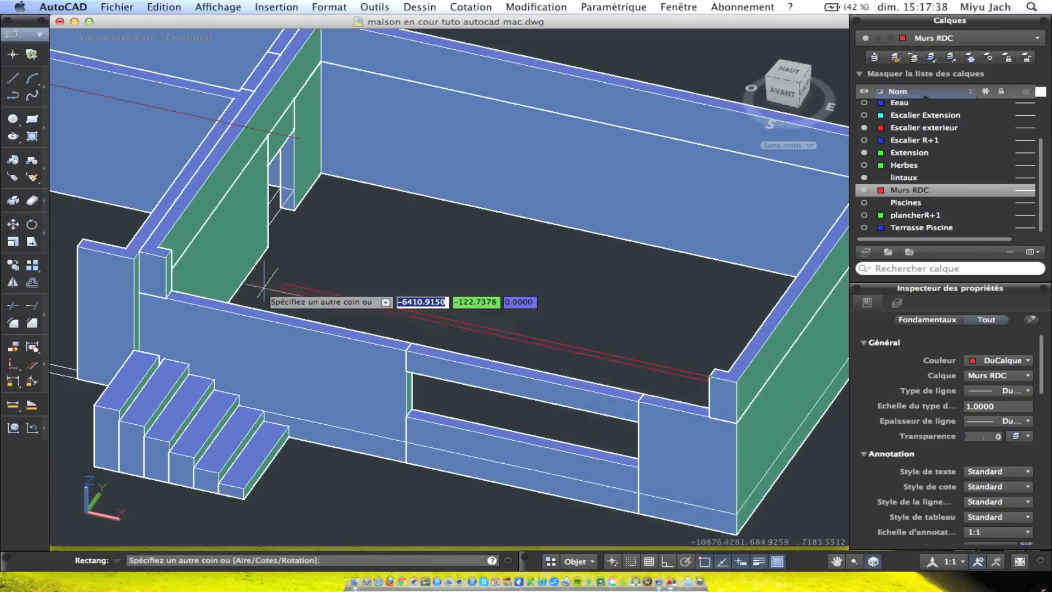
{"action": "left_click", "coordinate": [170, 251]}
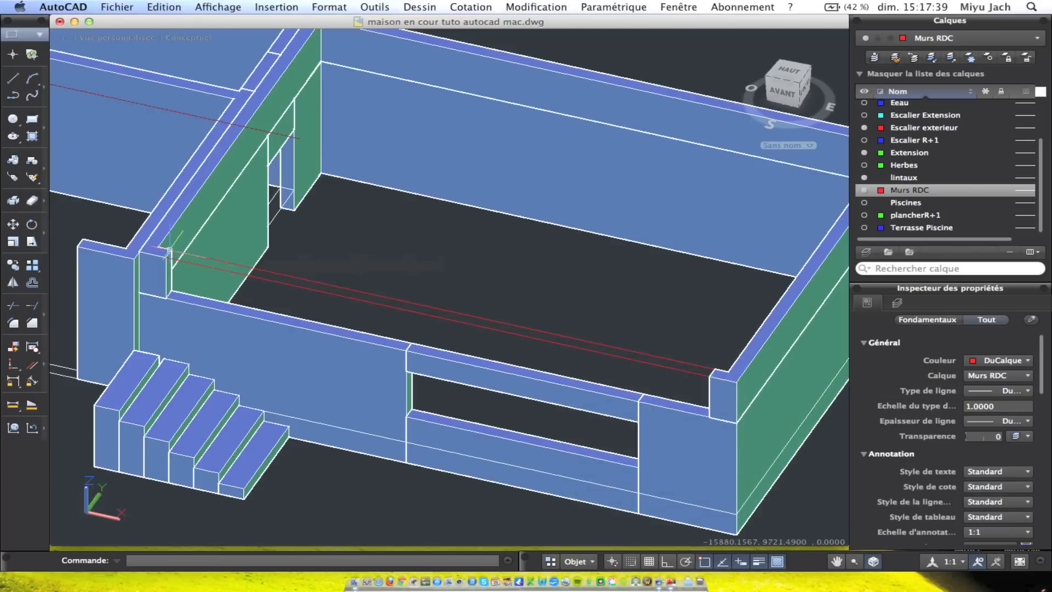
Extrude the rectangle downward to form a lintel across the top of the extension's front opening
{"action": "left_click", "coordinate": [429, 312]}
{"action": "middle_click_drag", "start_coordinate": [473, 291], "coordinate": [368, 296], "text": "shift"}
{"action": "middle_click_drag", "start_coordinate": [407, 328], "coordinate": [512, 278]}
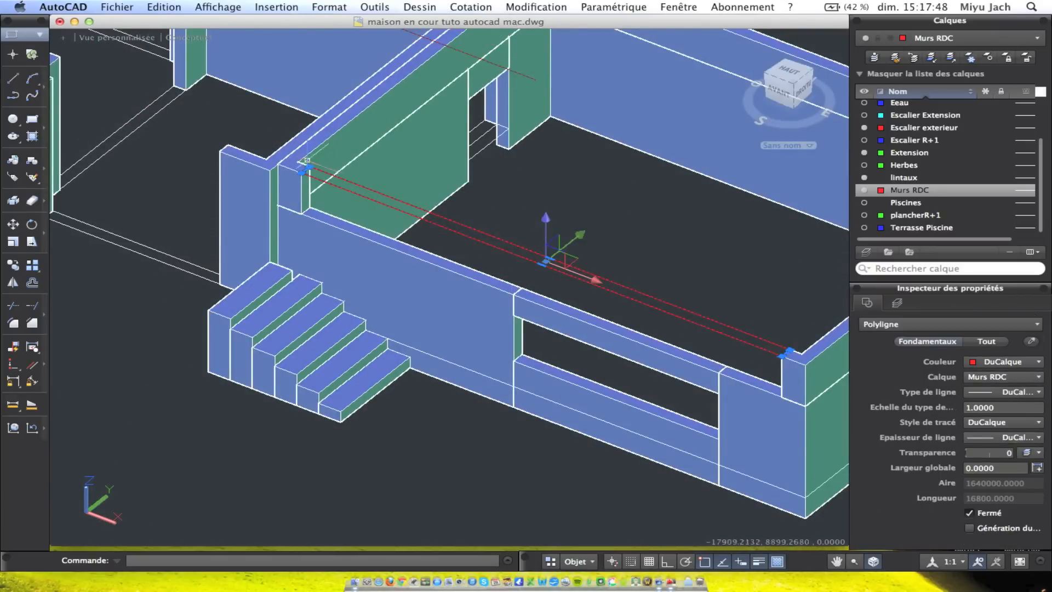
{"action": "middle_click_drag", "start_coordinate": [615, 257], "coordinate": [615, 205]}
{"action": "middle_click_drag", "start_coordinate": [494, 291], "coordinate": [477, 415]}
{"action": "left_click", "coordinate": [590, 356]}
{"action": "mouse_move", "coordinate": [592, 357]}
{"action": "middle_mouse_down", "text": "shift"}
{"action": "mouse_move", "coordinate": [603, 332]}
{"action": "mouse_move", "coordinate": [517, 356]}
{"action": "mouse_move", "coordinate": [547, 301]}
{"action": "mouse_move", "coordinate": [523, 343]}
{"action": "mouse_move", "coordinate": [493, 282]}
{"action": "mouse_move", "coordinate": [534, 296]}
{"action": "middle_mouse_up", "text": "shift"}
{"action": "middle_click", "coordinate": [413, 168]}
{"action": "middle_click_drag", "start_coordinate": [457, 285], "coordinate": [512, 214]}
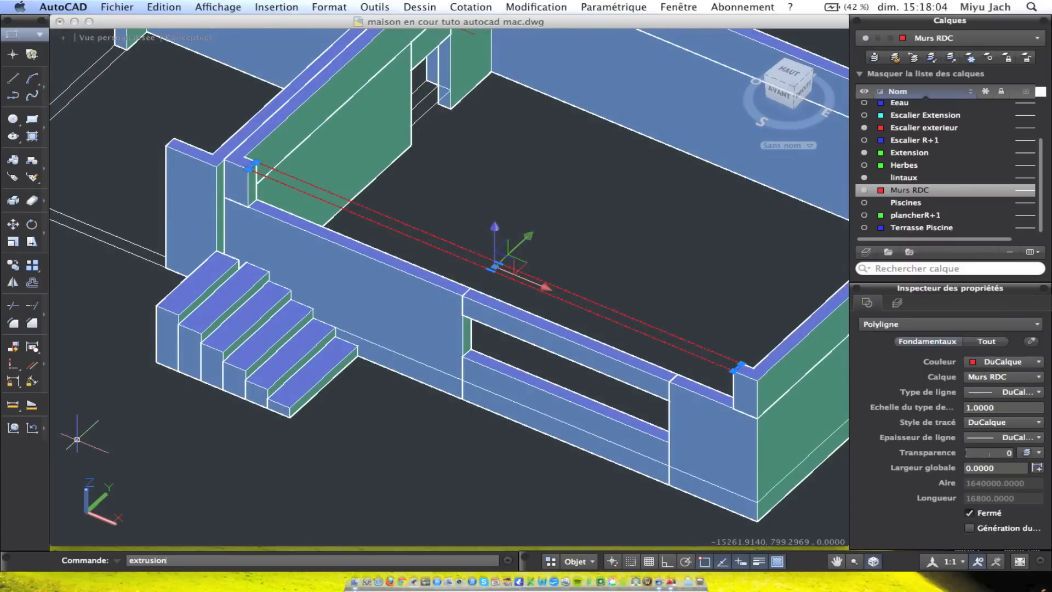
{"action": "key", "text": "Return"}
{"action": "mouse_move", "coordinate": [521, 207]}
{"action": "middle_mouse_down", "text": "shift"}
{"action": "mouse_move", "coordinate": [329, 263]}
{"action": "mouse_move", "coordinate": [369, 186]}
{"action": "mouse_move", "coordinate": [350, 107]}
{"action": "middle_mouse_up", "text": "shift"}
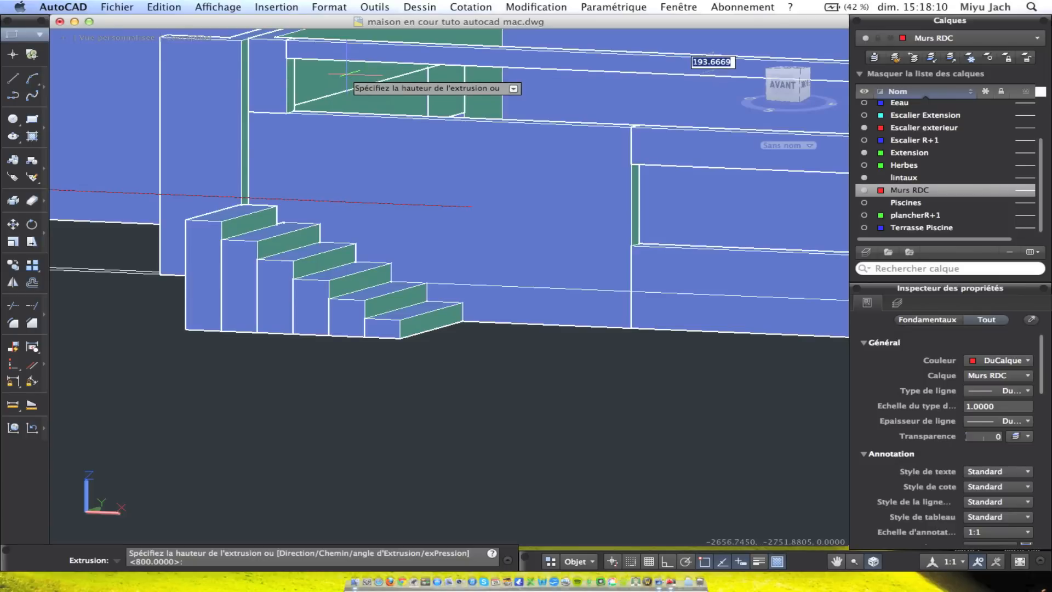
{"action": "key", "text": "Return"}
Examine the extension's upper window band and lower window in the reference photo and compare them with the 3D model
{"action": "middle_click_drag", "start_coordinate": [346, 79], "coordinate": [300, 108], "text": "shift"}
{"action": "scroll", "coordinate": [301, 108], "scroll_direction": "down", "scroll_amount": 5}
{"action": "mouse_move", "coordinate": [344, 216]}
{"action": "middle_mouse_down", "text": "shift"}
{"action": "mouse_move", "coordinate": [394, 176]}
{"action": "mouse_move", "coordinate": [389, 136]}
{"action": "mouse_move", "coordinate": [487, 145]}
{"action": "mouse_move", "coordinate": [545, 126]}
{"action": "middle_mouse_up", "text": "shift"}
{"action": "scroll", "coordinate": [505, 282], "scroll_direction": "down", "scroll_amount": 5}
{"action": "middle_click_drag", "start_coordinate": [504, 281], "coordinate": [415, 483]}
{"action": "scroll", "coordinate": [392, 389], "scroll_direction": "up", "scroll_amount": 8}
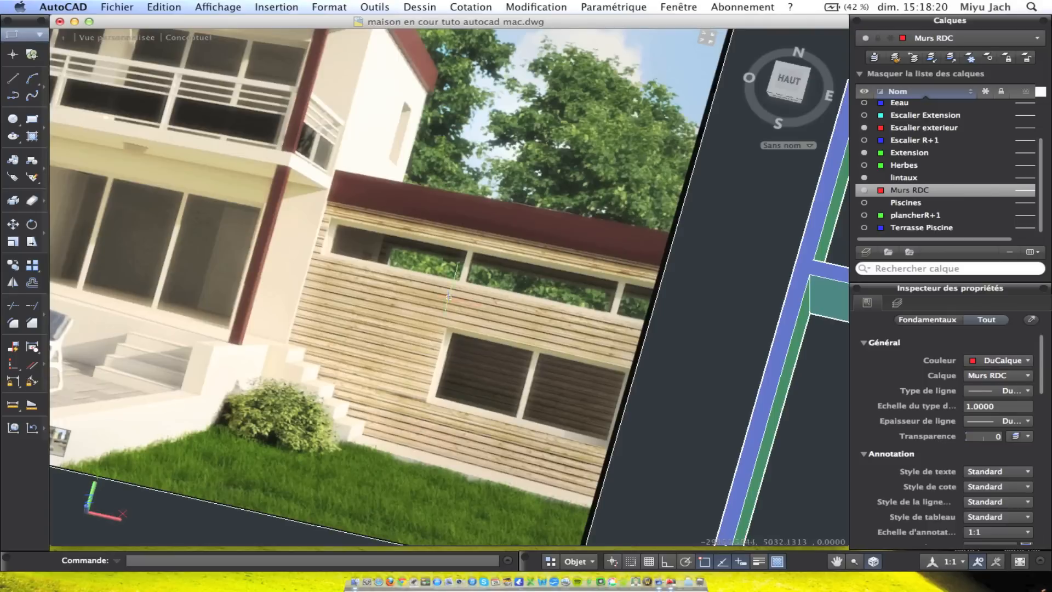
{"action": "middle_click_drag", "start_coordinate": [562, 289], "coordinate": [457, 274]}
{"action": "scroll", "coordinate": [362, 256], "scroll_direction": "down", "scroll_amount": 6}
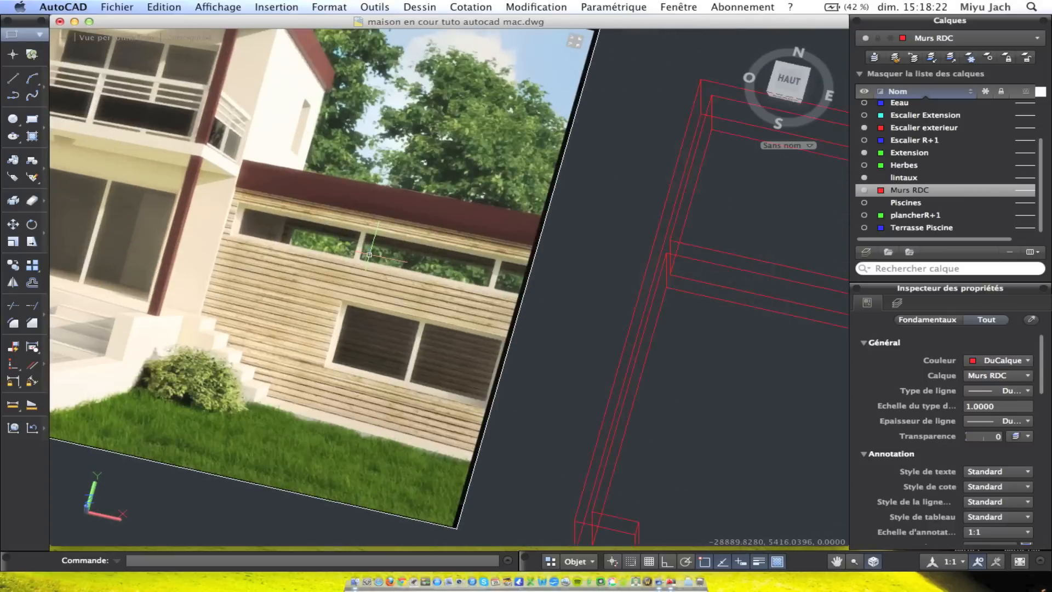
{"action": "middle_click_drag", "start_coordinate": [531, 305], "coordinate": [177, 105]}
{"action": "middle_click_drag", "start_coordinate": [566, 189], "coordinate": [608, 69], "text": "shift"}
{"action": "scroll", "coordinate": [607, 97], "scroll_direction": "up", "scroll_amount": 2}
{"action": "scroll", "coordinate": [553, 241], "scroll_direction": "down", "scroll_amount": 5}
{"action": "middle_click_drag", "start_coordinate": [331, 179], "coordinate": [279, 397], "text": "shift"}
{"action": "scroll", "coordinate": [238, 118], "scroll_direction": "up", "scroll_amount": 5}
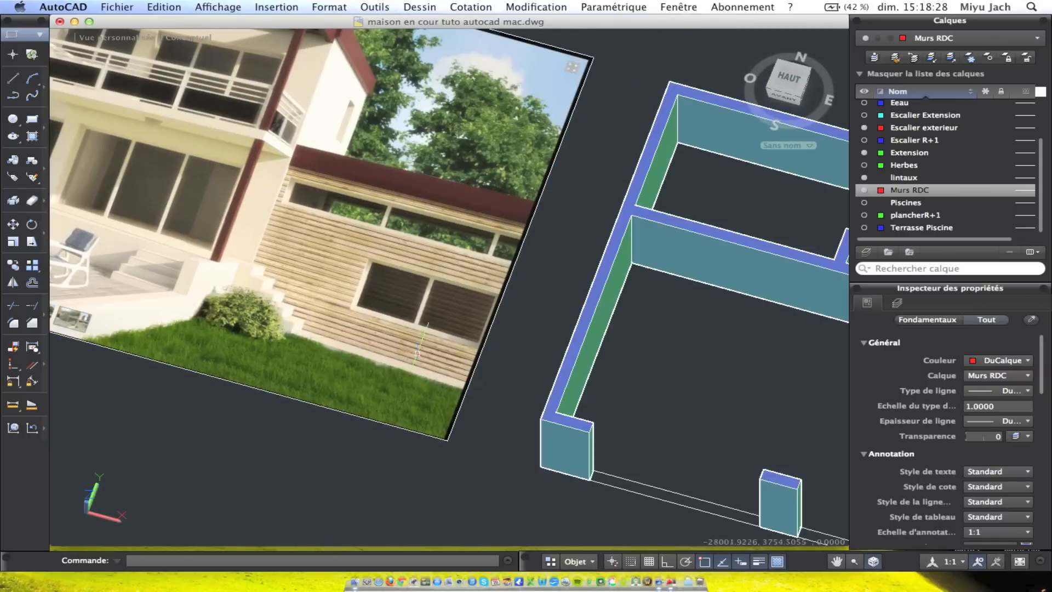
{"action": "scroll", "coordinate": [403, 313], "scroll_direction": "down", "scroll_amount": 5}
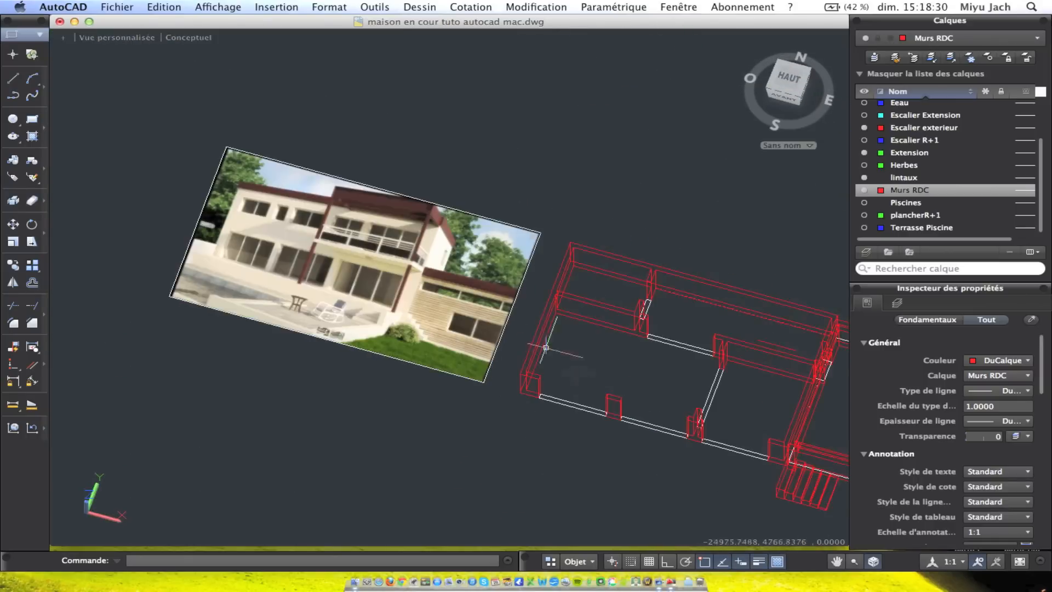
{"action": "scroll", "coordinate": [557, 357], "scroll_direction": "up", "scroll_amount": 5}
{"action": "scroll", "coordinate": [397, 319], "scroll_direction": "up", "scroll_amount": 3}
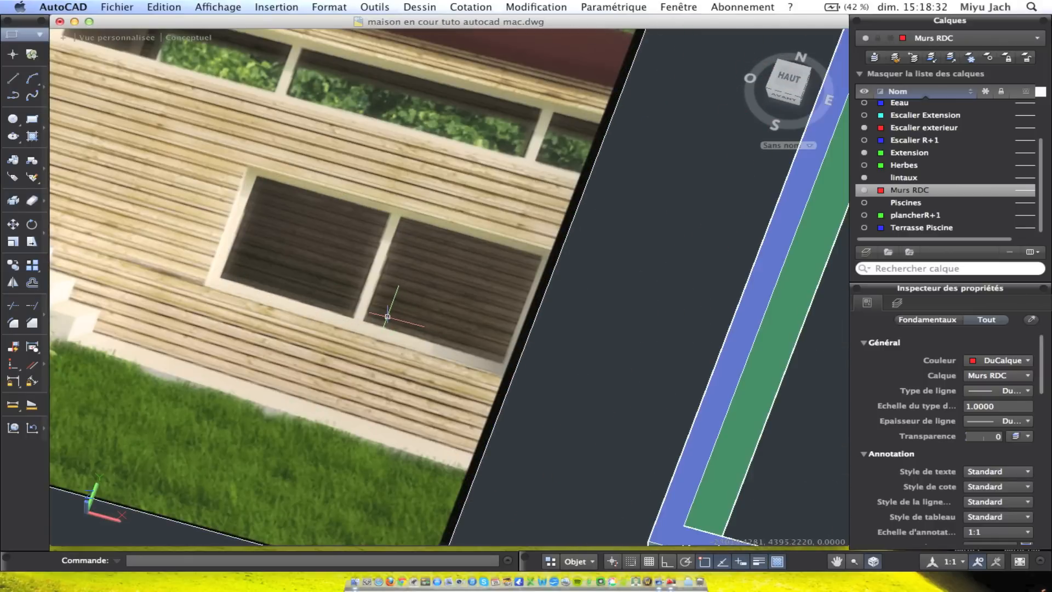
{"action": "scroll", "coordinate": [389, 316], "scroll_direction": "down", "scroll_amount": 8}
{"action": "middle_click_drag", "start_coordinate": [447, 422], "coordinate": [459, 378], "text": "shift"}
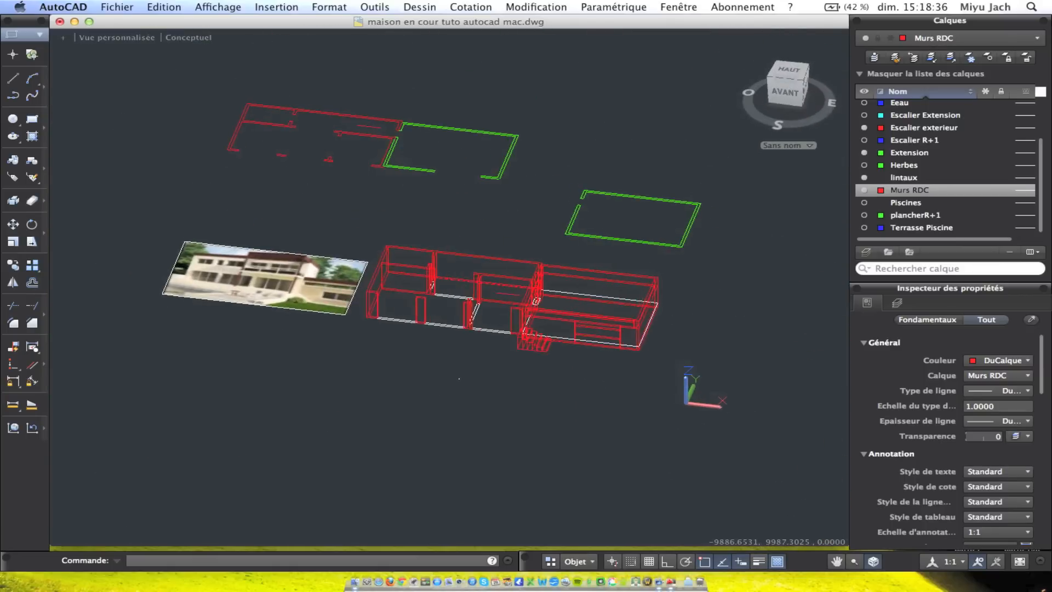
{"action": "scroll", "coordinate": [460, 378], "scroll_direction": "up", "scroll_amount": 3}
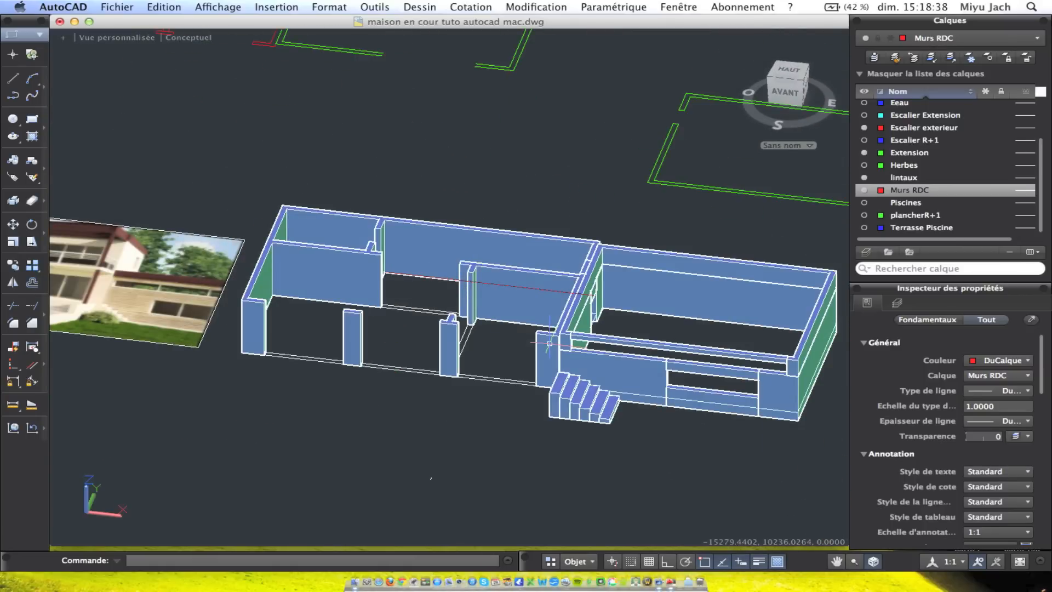
{"action": "scroll", "coordinate": [549, 343], "scroll_direction": "up", "scroll_amount": 2}
{"action": "middle_click_drag", "start_coordinate": [387, 319], "coordinate": [551, 277]}
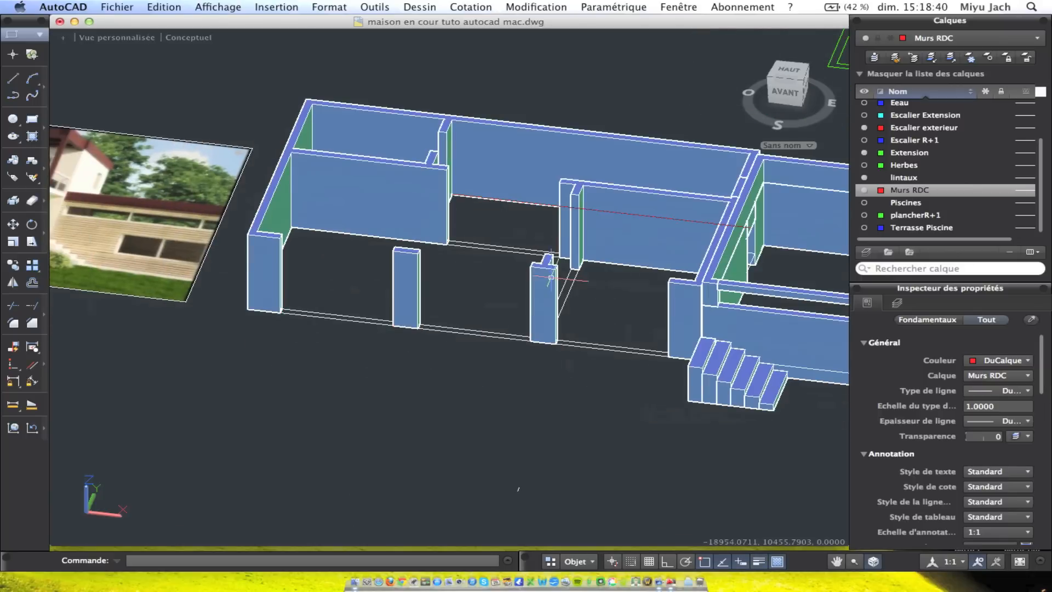
{"action": "middle_click_drag", "start_coordinate": [617, 292], "coordinate": [478, 223], "text": "shift"}
{"action": "scroll", "coordinate": [482, 236], "scroll_direction": "up", "scroll_amount": 5}
{"action": "scroll", "coordinate": [164, 174], "scroll_direction": "down", "scroll_amount": 2}
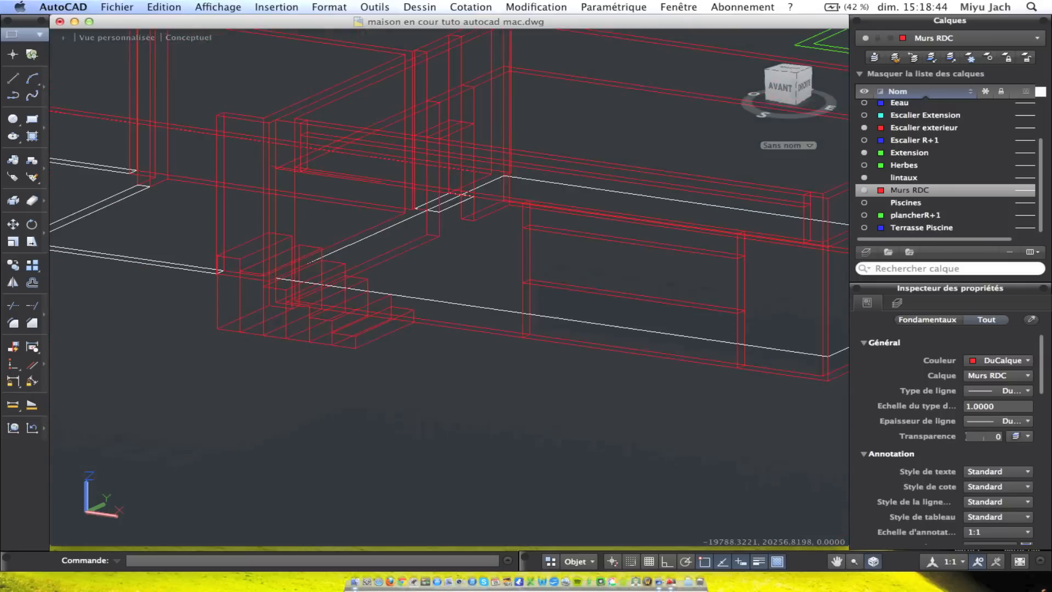
{"action": "left_click", "coordinate": [32, 119]}
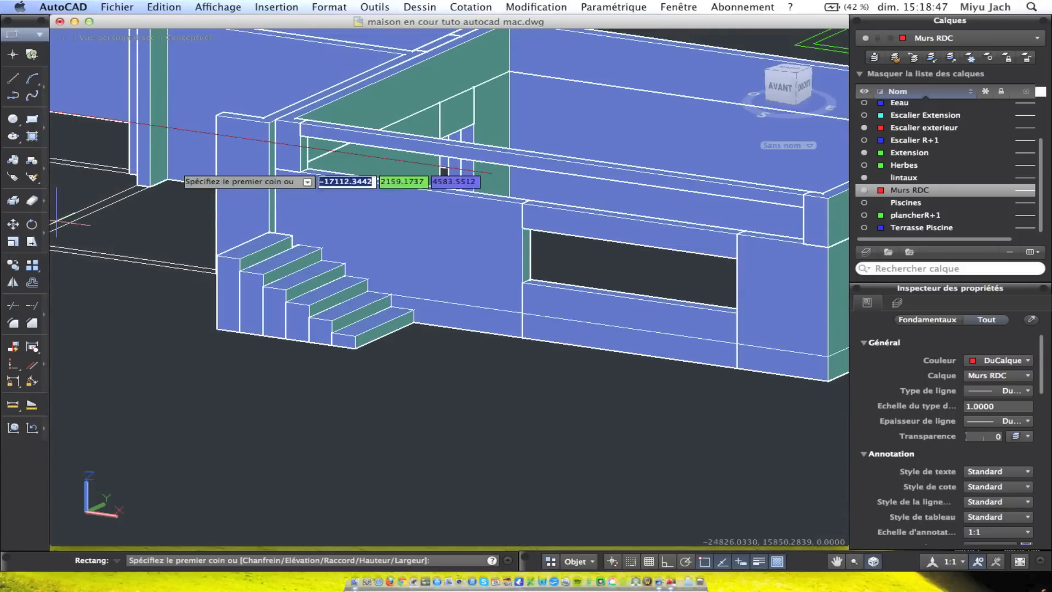
{"action": "left_click", "coordinate": [300, 135]}
{"action": "middle_click_drag", "start_coordinate": [437, 183], "coordinate": [359, 231], "text": "shift"}
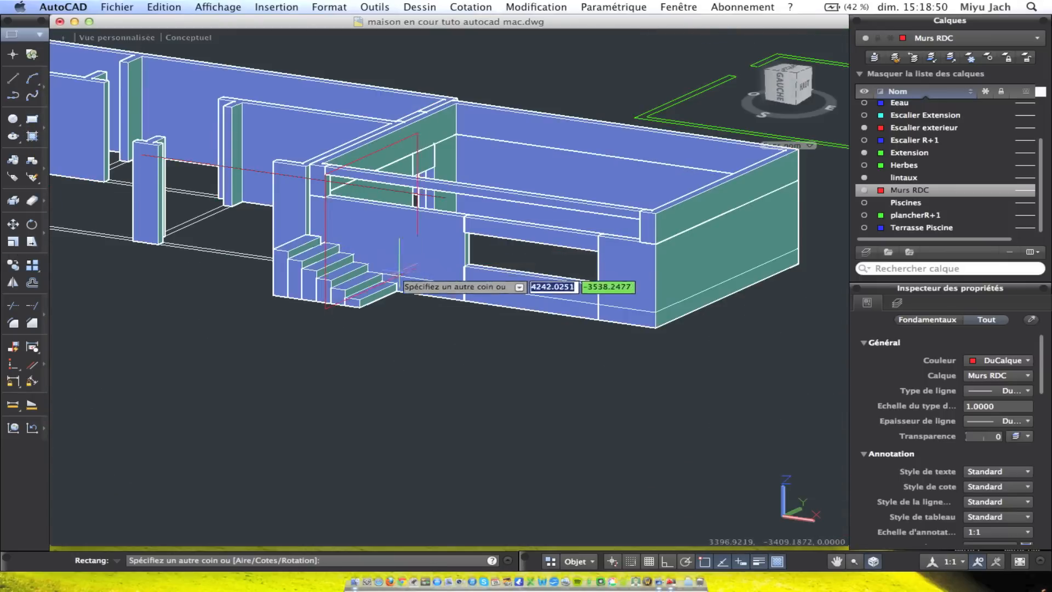
{"action": "key", "text": "Escape"}
{"action": "right_click", "coordinate": [547, 349]}
{"action": "left_click", "coordinate": [564, 359]}
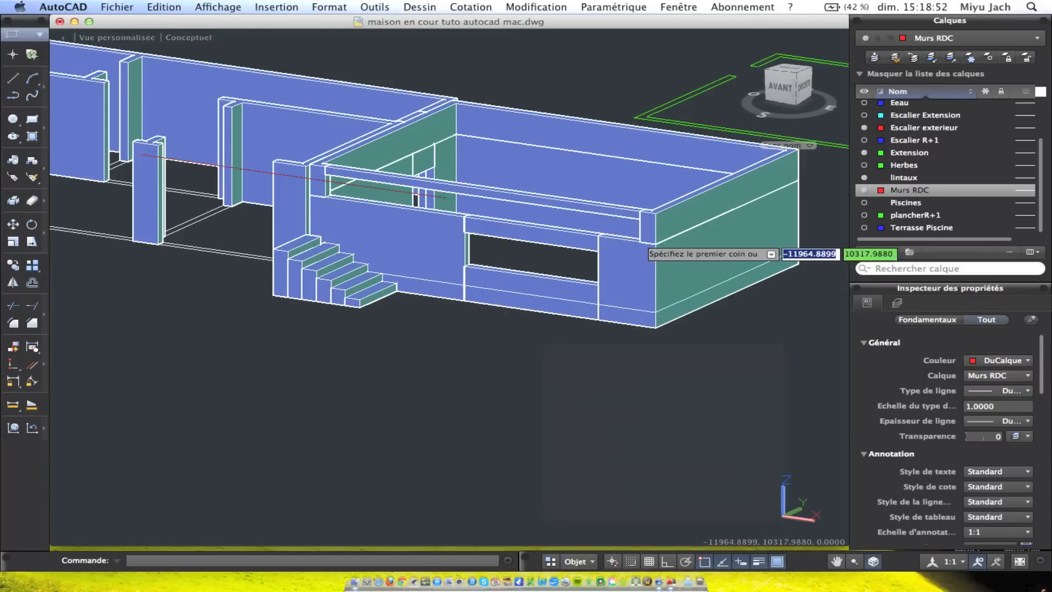
{"action": "left_click", "coordinate": [639, 218]}
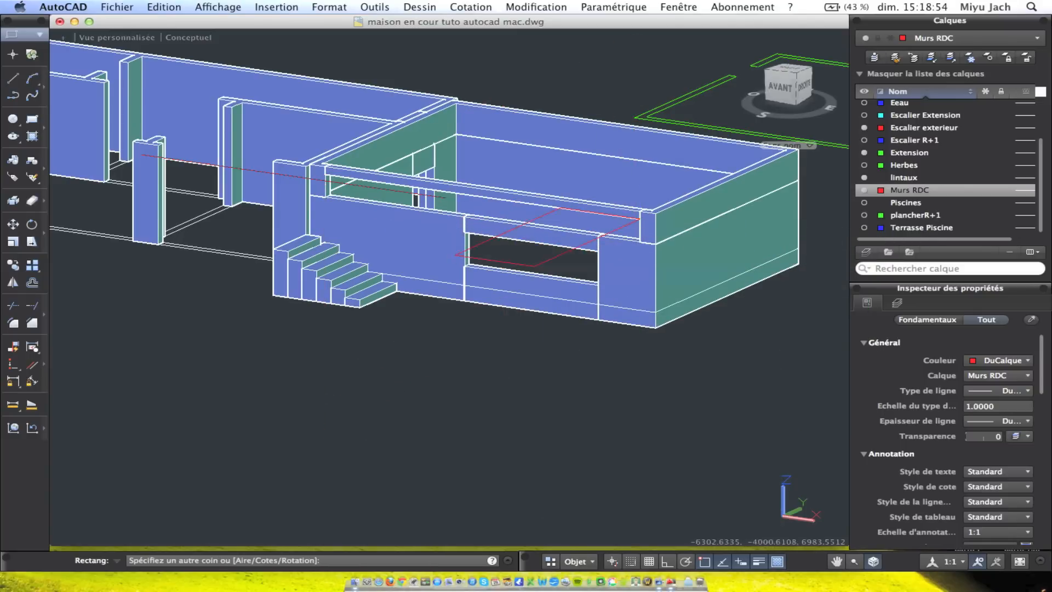
{"action": "right_click", "coordinate": [524, 306]}
{"action": "left_click", "coordinate": [549, 307]}
{"action": "middle_click_drag", "start_coordinate": [550, 306], "coordinate": [299, 164], "text": "shift"}
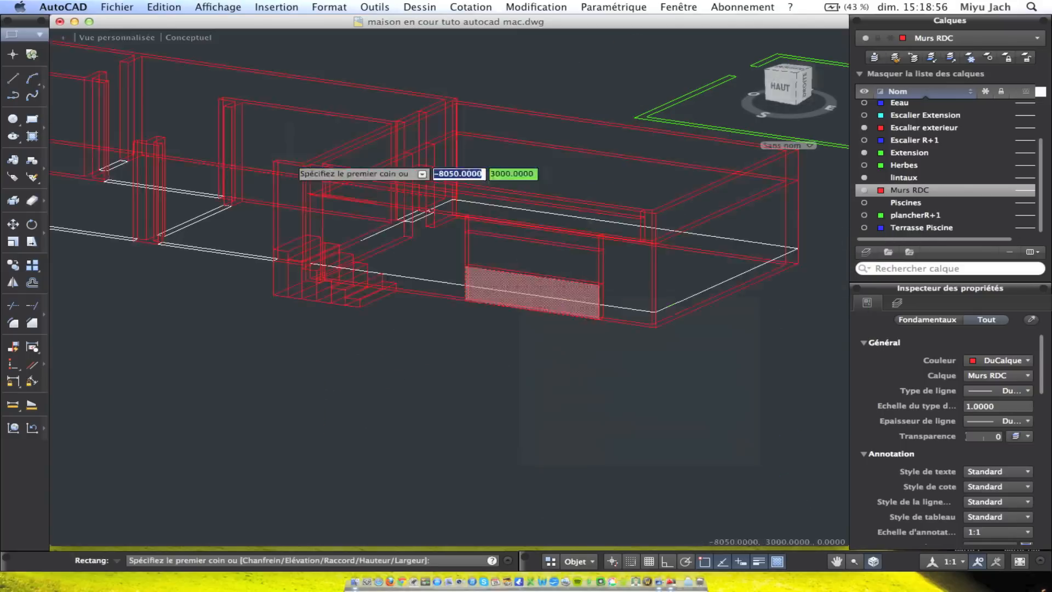
{"action": "scroll", "coordinate": [356, 225], "scroll_direction": "up", "scroll_amount": 3}
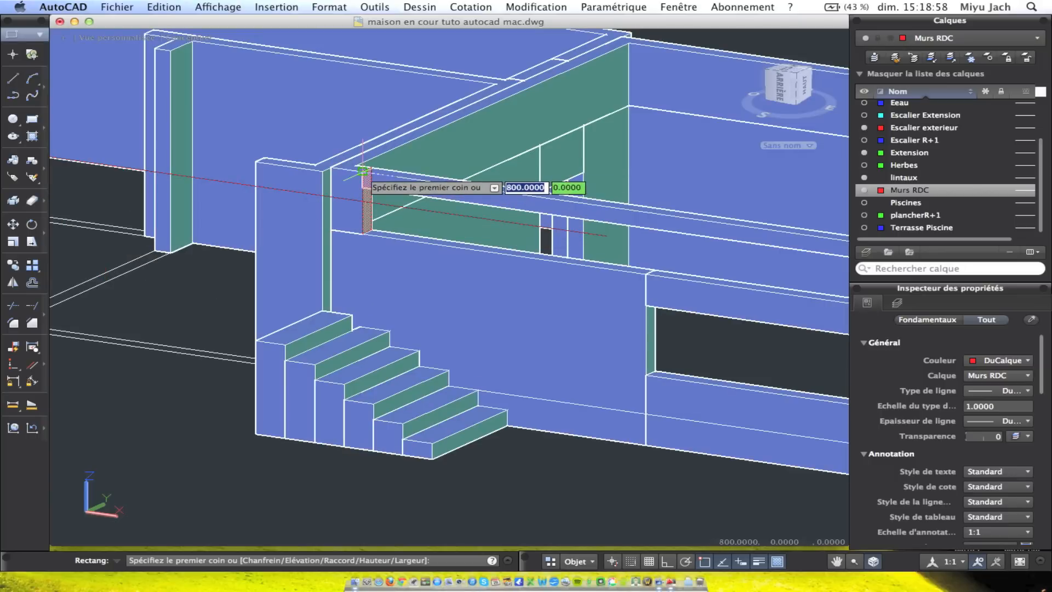
{"action": "left_click", "coordinate": [363, 188]}
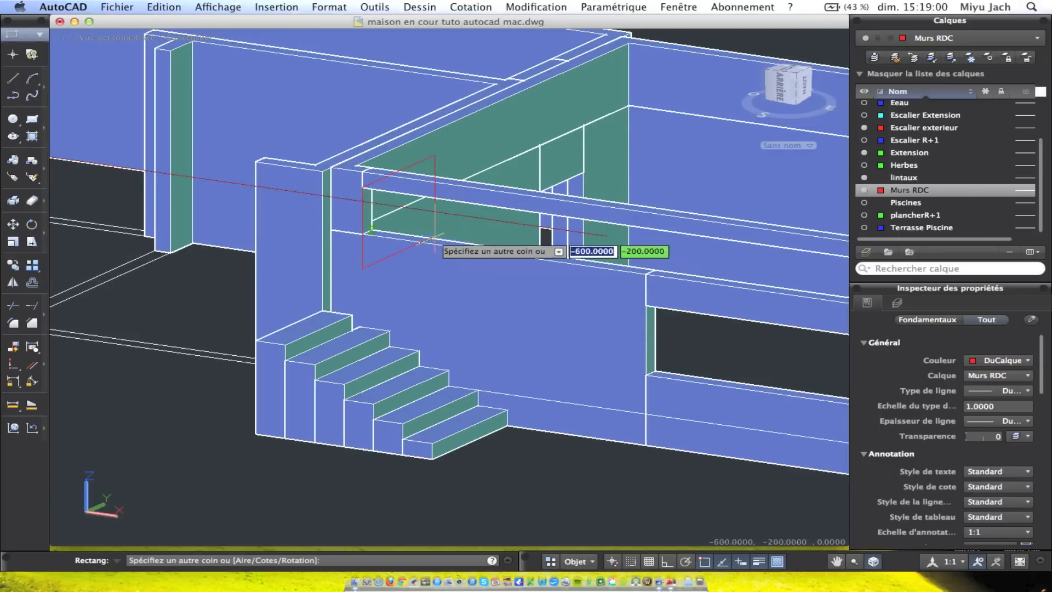
{"action": "key", "text": "Escape"}
Draw a rectangle filling the extension's upper window band on the inner wall face, from below the lintel to the opposite lower corner
{"action": "mouse_move", "coordinate": [606, 236]}
{"action": "middle_mouse_down", "text": "shift"}
{"action": "mouse_move", "coordinate": [275, 263]}
{"action": "mouse_move", "coordinate": [197, 213]}
{"action": "mouse_move", "coordinate": [536, 299]}
{"action": "middle_mouse_up", "text": "shift"}
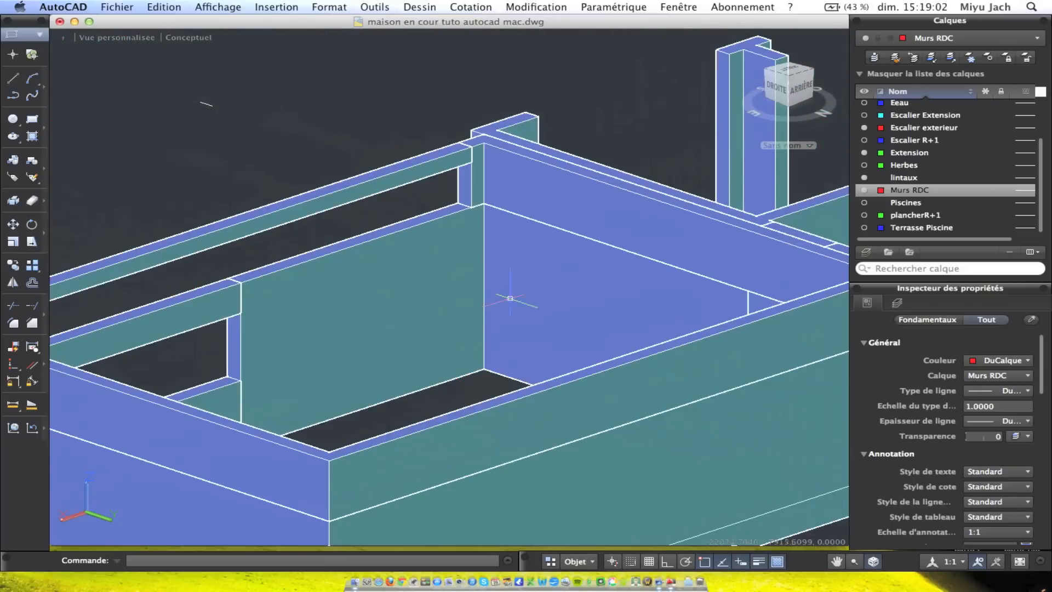
{"action": "right_click", "coordinate": [393, 139]}
{"action": "left_click", "coordinate": [438, 143]}
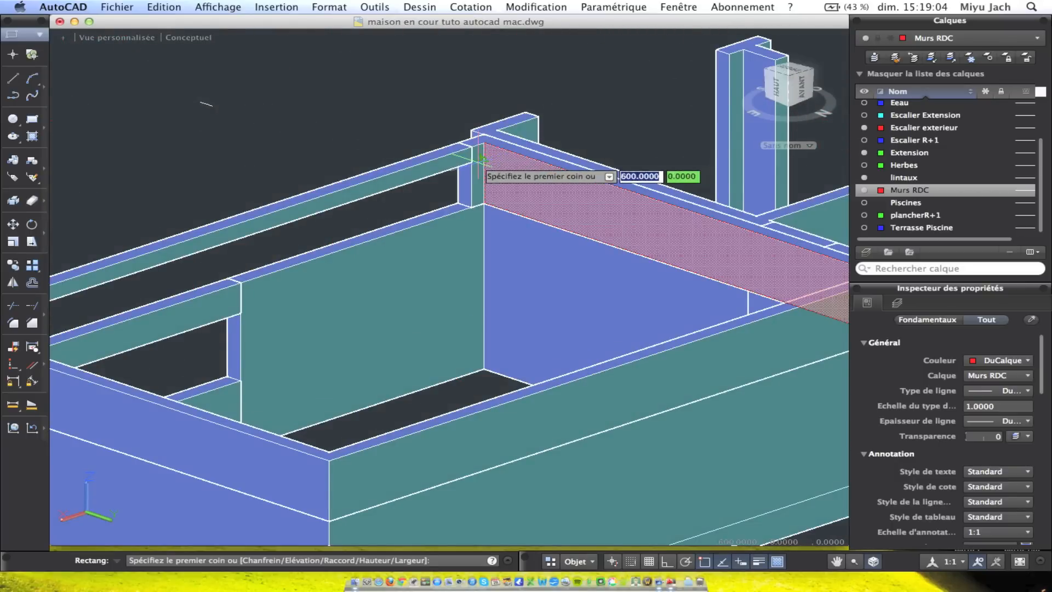
{"action": "left_click", "coordinate": [471, 162]}
{"action": "scroll", "coordinate": [317, 251], "scroll_direction": "down", "scroll_amount": 3}
{"action": "mouse_move", "coordinate": [318, 251]}
{"action": "middle_mouse_down"}
{"action": "mouse_move", "coordinate": [559, 153]}
{"action": "mouse_move", "coordinate": [294, 219]}
{"action": "mouse_move", "coordinate": [188, 94]}
{"action": "middle_mouse_up"}
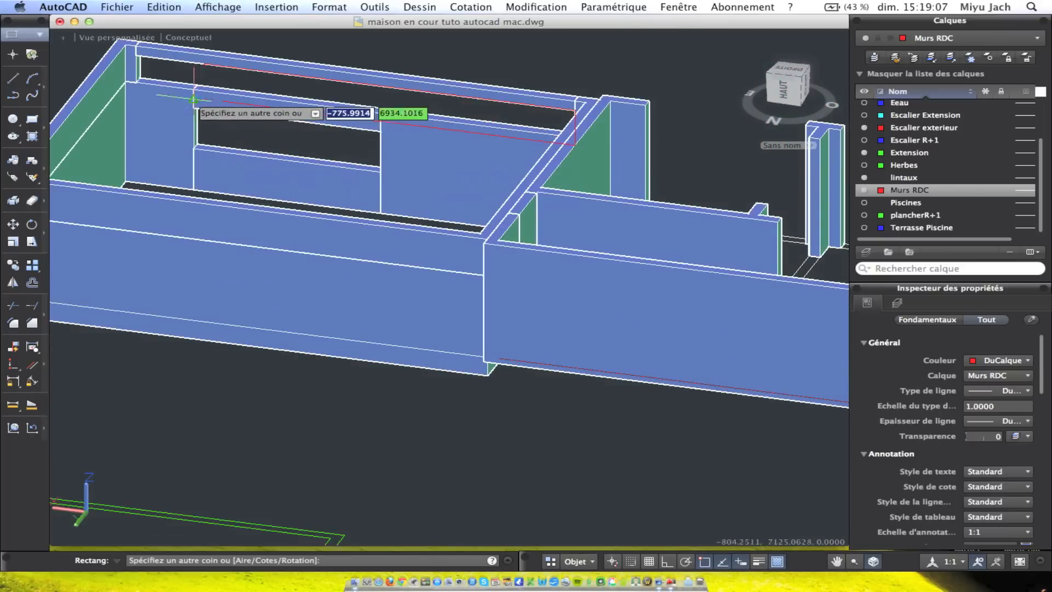
{"action": "left_click", "coordinate": [137, 82]}
{"action": "scroll", "coordinate": [148, 98], "scroll_direction": "up", "scroll_amount": 4}
{"action": "middle_click_drag", "start_coordinate": [150, 96], "coordinate": [178, 97], "text": "shift"}
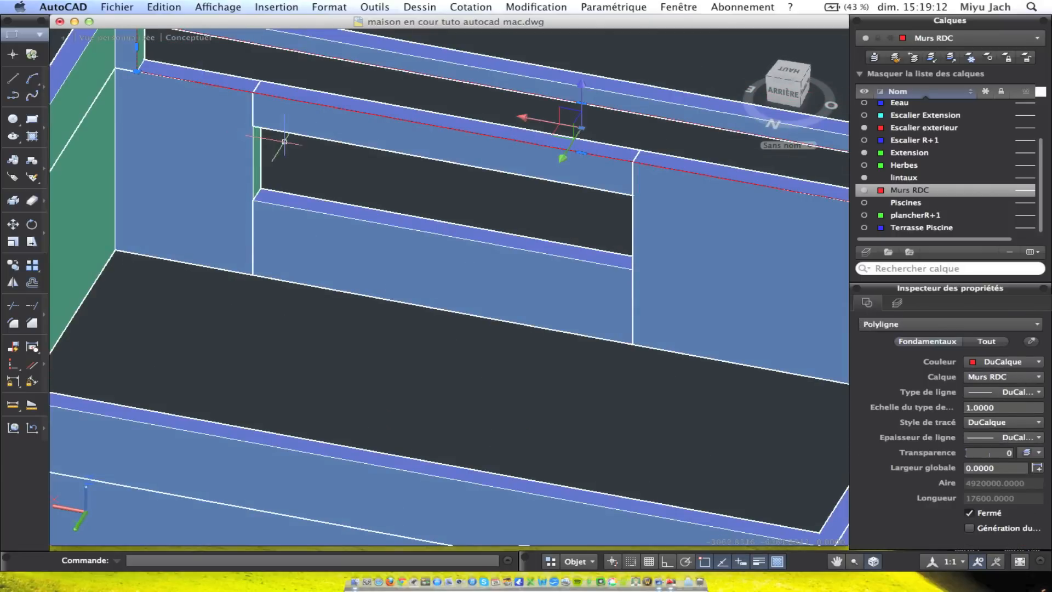
Extrude the window-band rectangle by 1 to form a thin glass pane
{"action": "middle_click_drag", "start_coordinate": [279, 145], "coordinate": [564, 162], "text": "shift"}
{"action": "middle_click_drag", "start_coordinate": [793, 138], "coordinate": [608, 138], "text": "shift"}
{"action": "scroll", "coordinate": [581, 137], "scroll_direction": "down", "scroll_amount": 3}
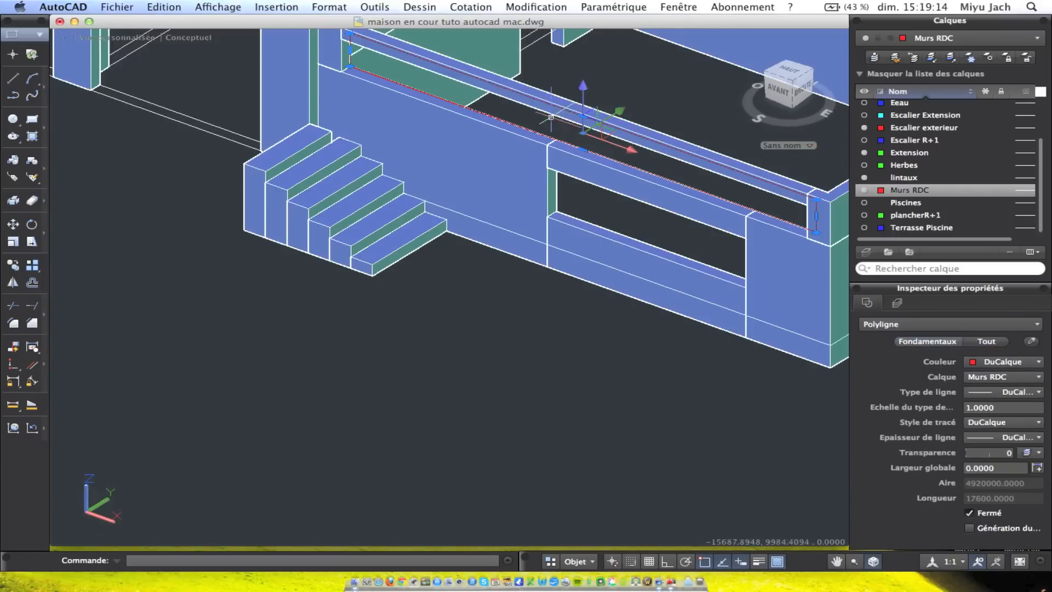
{"action": "left_click", "coordinate": [375, 8]}
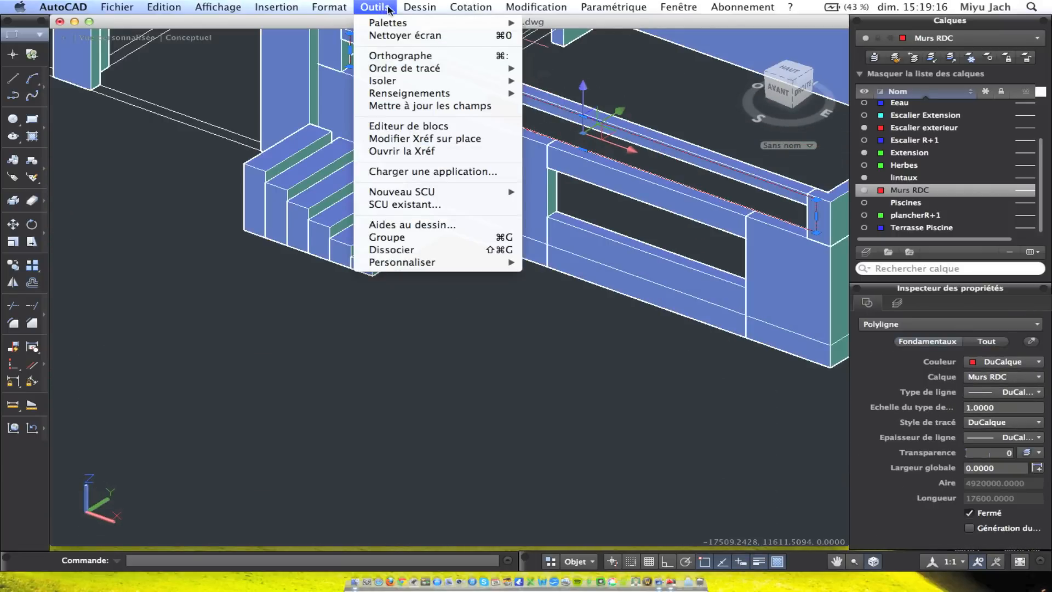
{"action": "mouse_move", "coordinate": [419, 7]}
{"action": "mouse_move", "coordinate": [466, 22]}
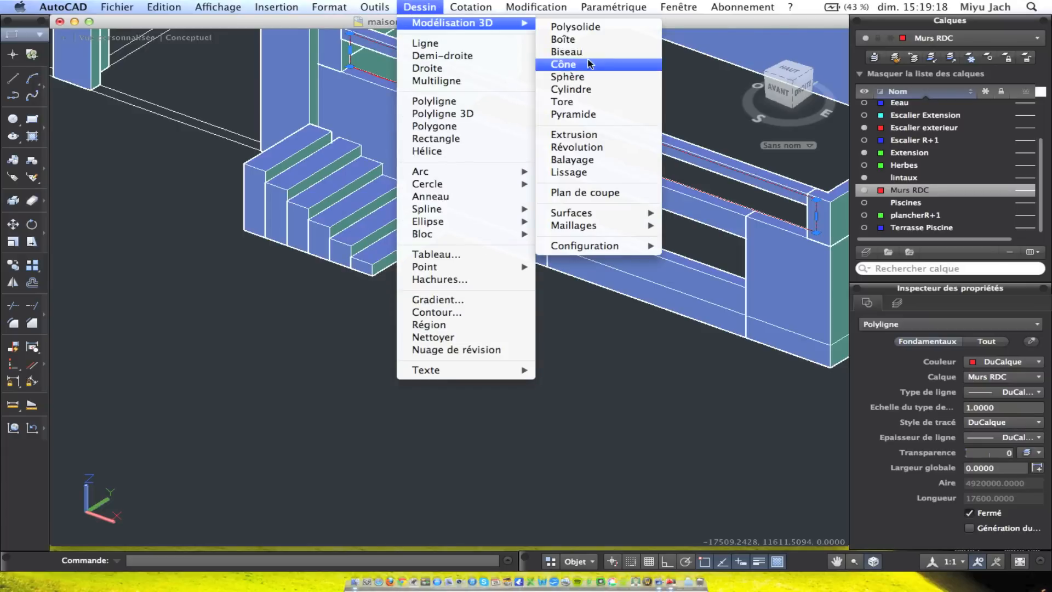
{"action": "left_click", "coordinate": [586, 136]}
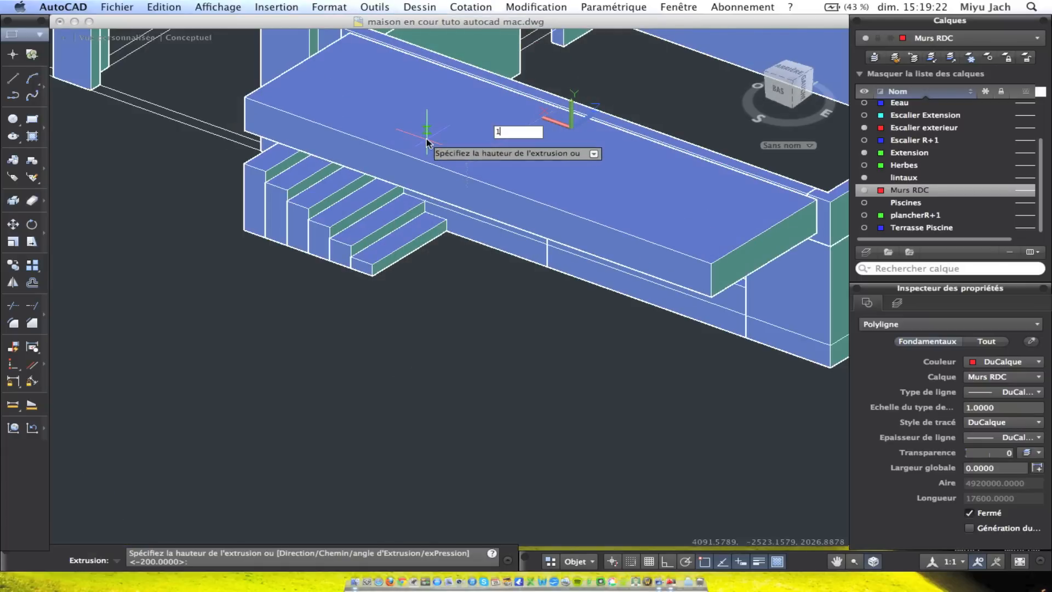
{"action": "type", "text": "1"}
{"action": "key", "text": "Return"}
{"action": "scroll", "coordinate": [474, 98], "scroll_direction": "up", "scroll_amount": 2}
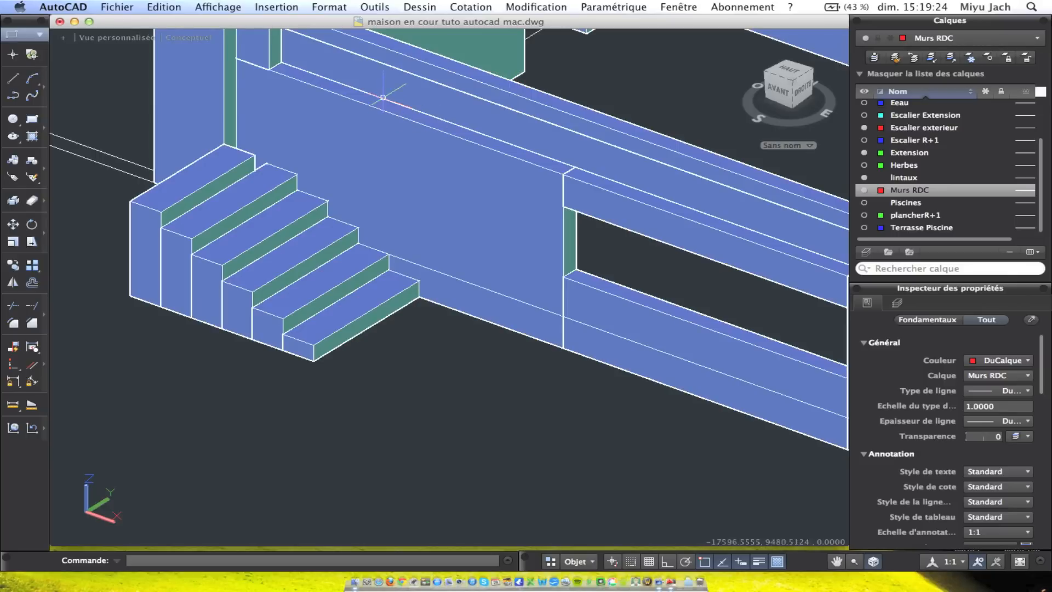
Move the upper window pane outward to about the middle of the wall's thickness
{"action": "middle_click_drag", "start_coordinate": [389, 101], "coordinate": [529, 247]}
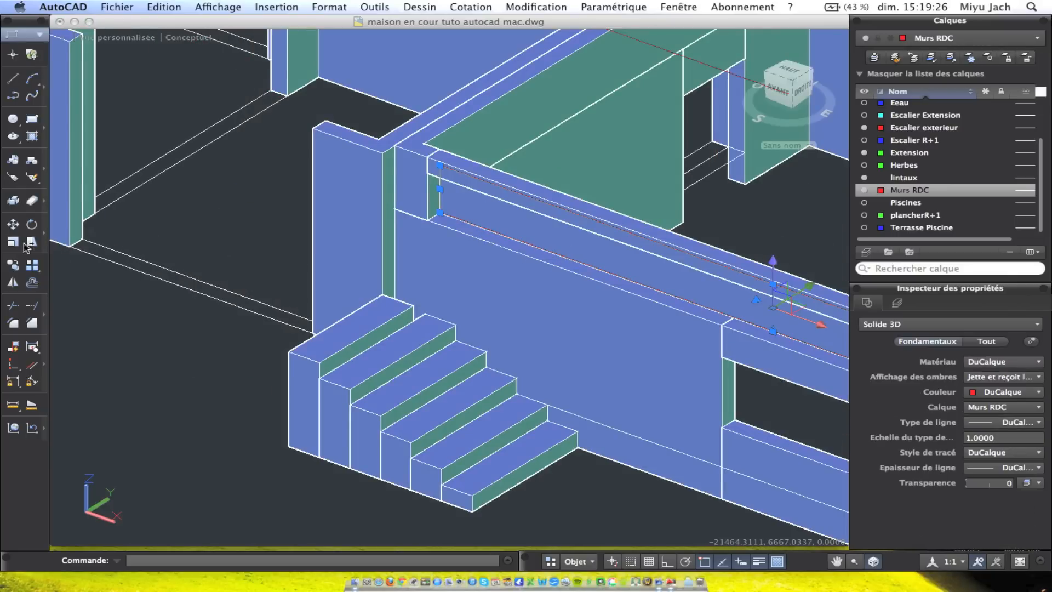
{"action": "left_click", "coordinate": [11, 226]}
{"action": "scroll", "coordinate": [438, 211], "scroll_direction": "up", "scroll_amount": 3}
{"action": "left_click", "coordinate": [438, 207]}
{"action": "left_click", "coordinate": [426, 214]}
{"action": "scroll", "coordinate": [433, 215], "scroll_direction": "down", "scroll_amount": 3}
{"action": "mouse_move", "coordinate": [523, 303]}
{"action": "middle_mouse_down"}
{"action": "mouse_move", "coordinate": [401, 271]}
{"action": "mouse_move", "coordinate": [449, 239]}
{"action": "mouse_move", "coordinate": [441, 194]}
{"action": "mouse_move", "coordinate": [528, 315]}
{"action": "mouse_move", "coordinate": [648, 418]}
{"action": "middle_mouse_up"}
{"action": "scroll", "coordinate": [440, 189], "scroll_direction": "up", "scroll_amount": 5}
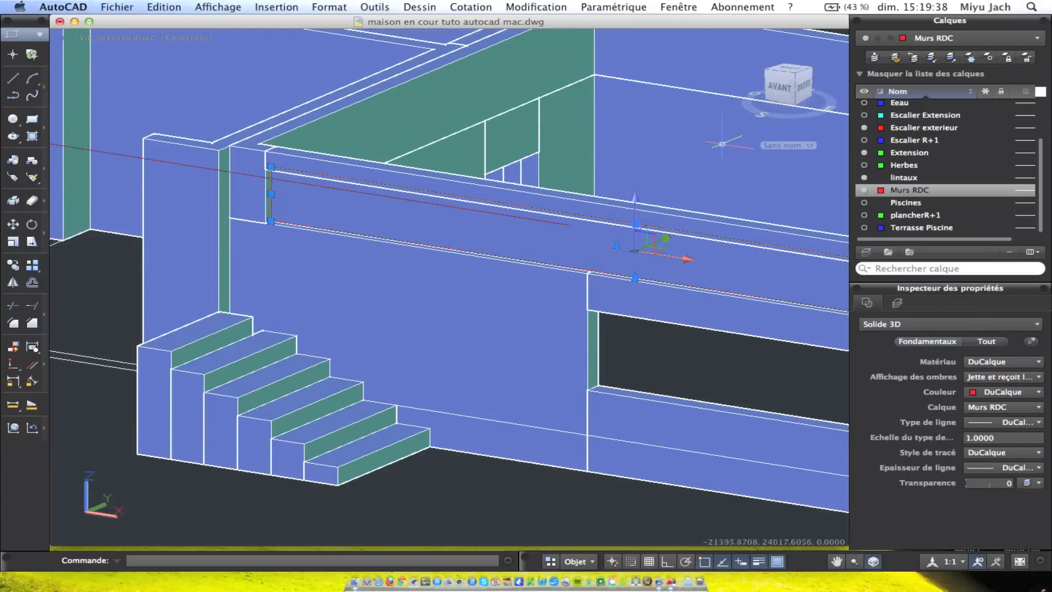
{"action": "right_click", "coordinate": [459, 488]}
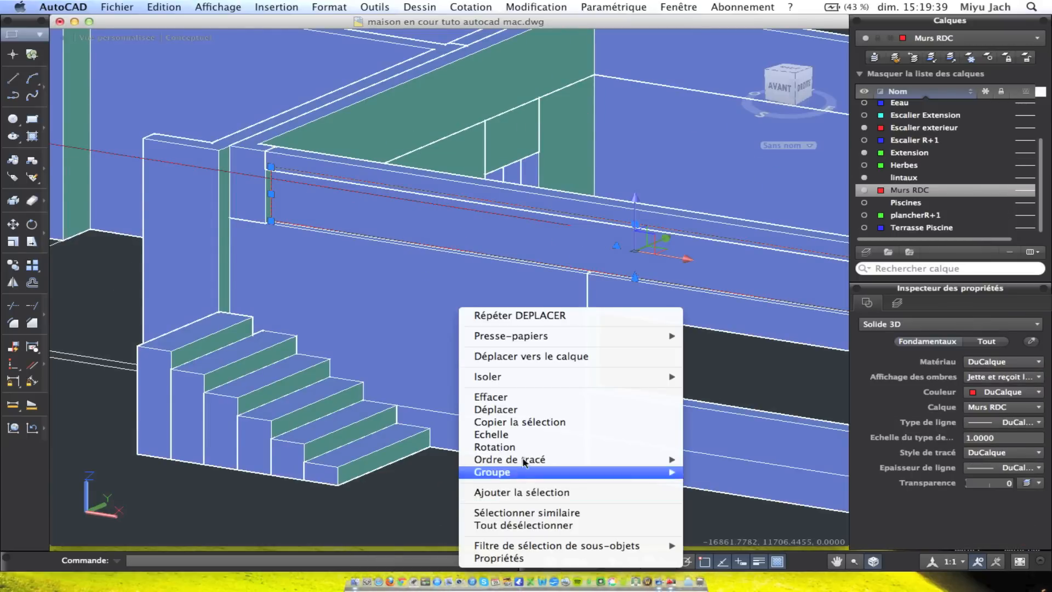
{"action": "left_click", "coordinate": [537, 357]}
{"action": "scroll", "coordinate": [448, 244], "scroll_direction": "down", "scroll_amount": 4}
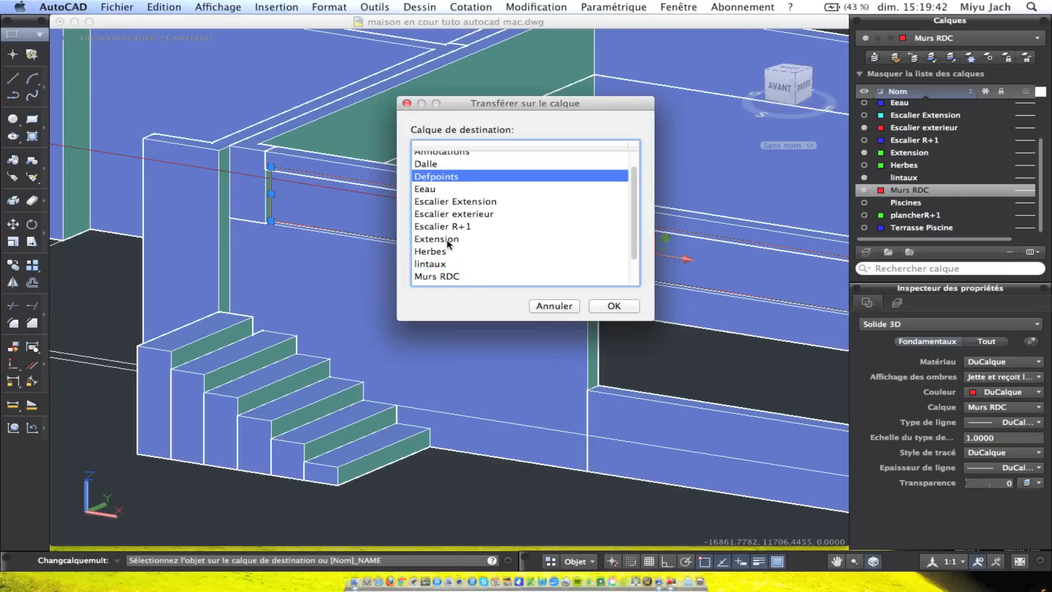
{"action": "left_click", "coordinate": [553, 307]}
Create a layer named Vitre and transfer the upper window pane to it
{"action": "left_click", "coordinate": [873, 252]}
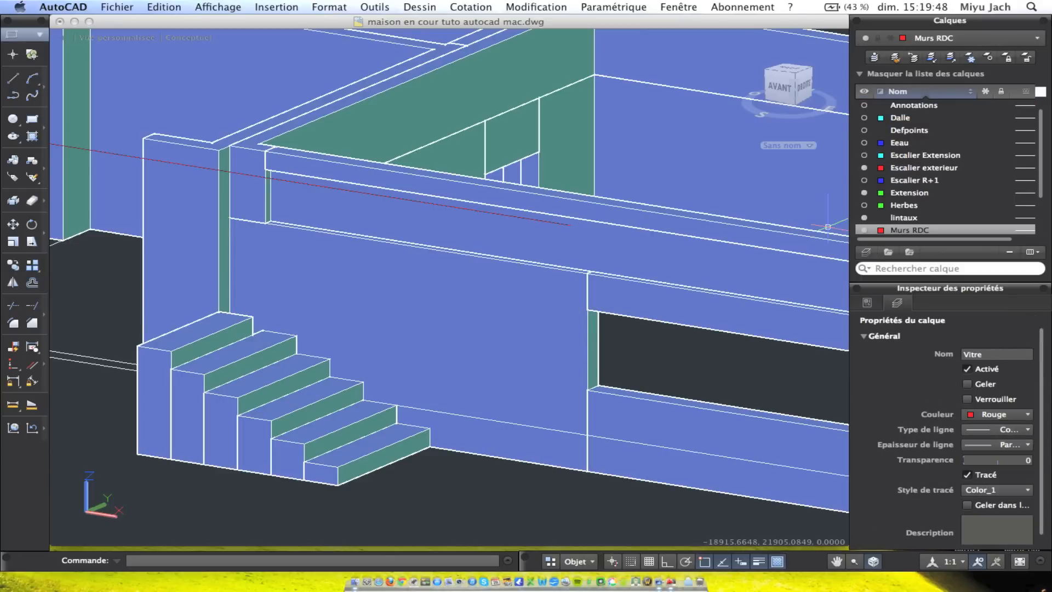
{"action": "right_click", "coordinate": [553, 451]}
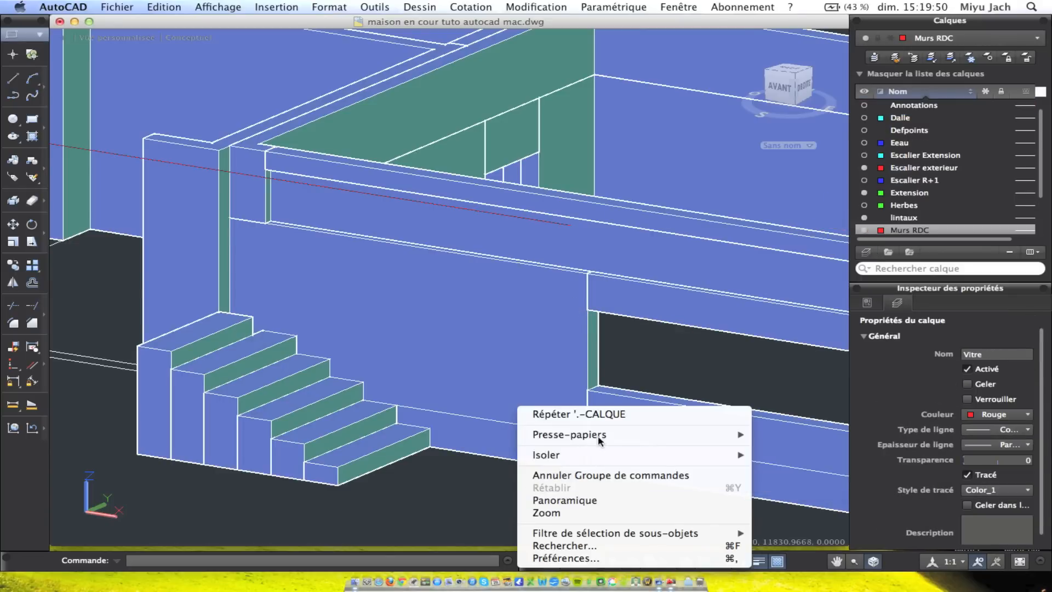
{"action": "left_click", "coordinate": [496, 472]}
{"action": "right_click", "coordinate": [496, 472]}
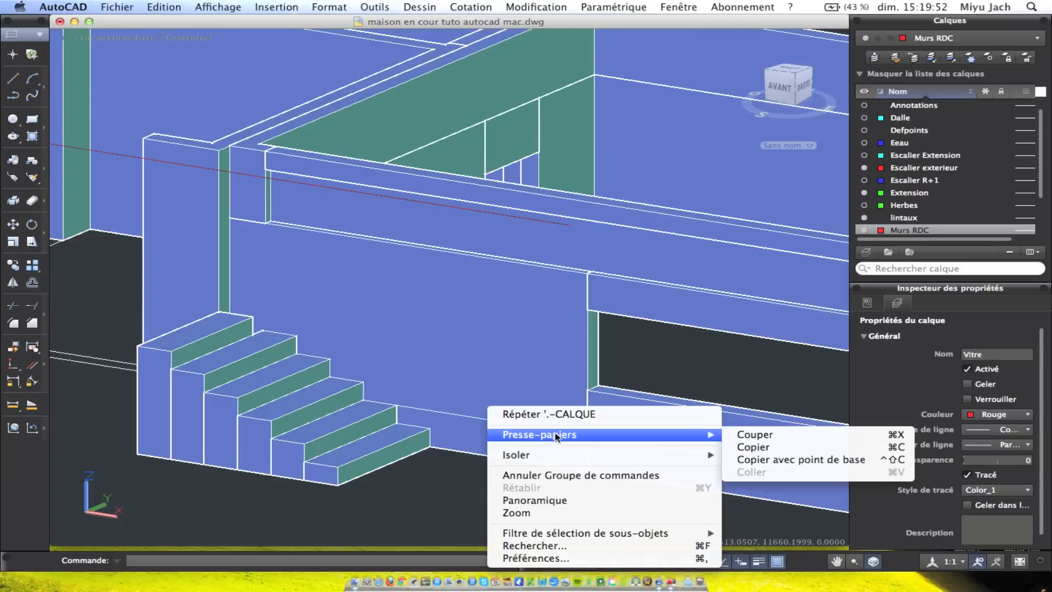
{"action": "left_click", "coordinate": [470, 488]}
{"action": "left_click", "coordinate": [467, 219]}
{"action": "right_click", "coordinate": [466, 308]}
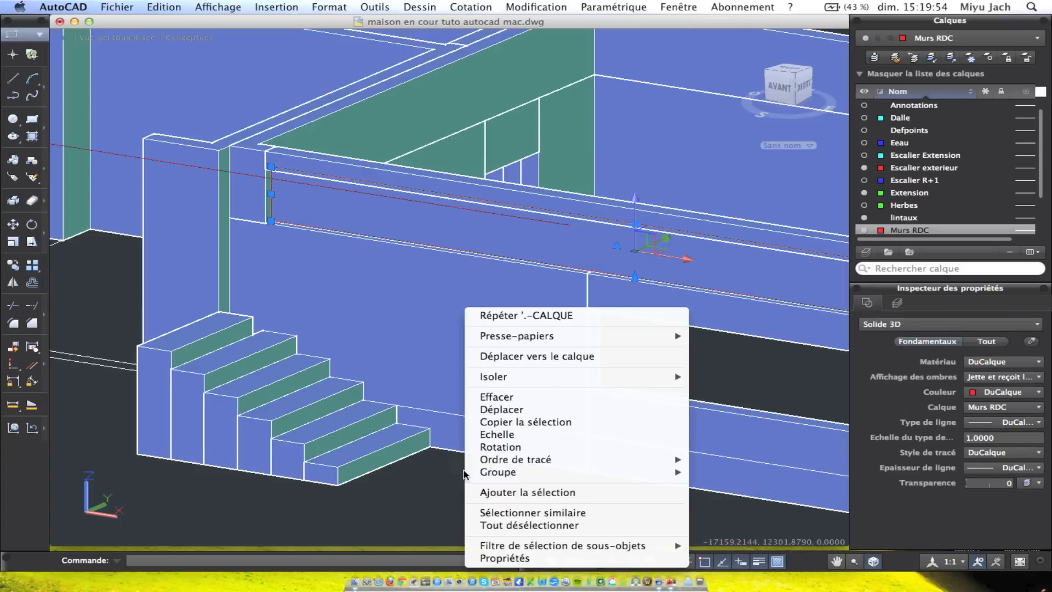
{"action": "left_click", "coordinate": [539, 359]}
{"action": "left_click", "coordinate": [464, 219]}
{"action": "scroll", "coordinate": [460, 227], "scroll_direction": "down", "scroll_amount": 5}
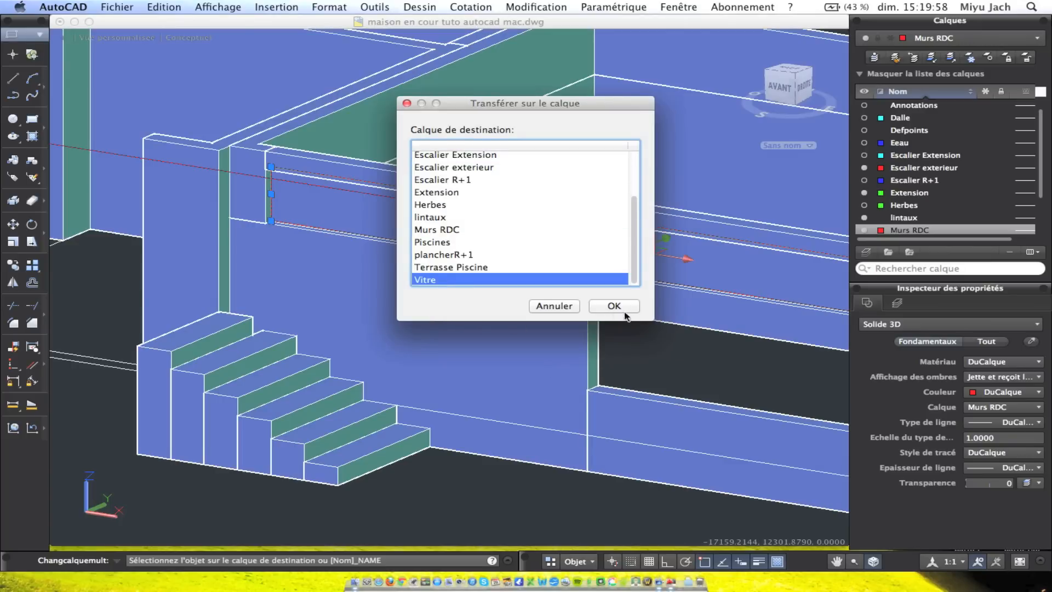
{"action": "left_click", "coordinate": [624, 309]}
{"action": "scroll", "coordinate": [449, 274], "scroll_direction": "right", "scroll_amount": 3}
{"action": "middle_click_drag", "start_coordinate": [492, 452], "coordinate": [371, 188], "text": "shift"}
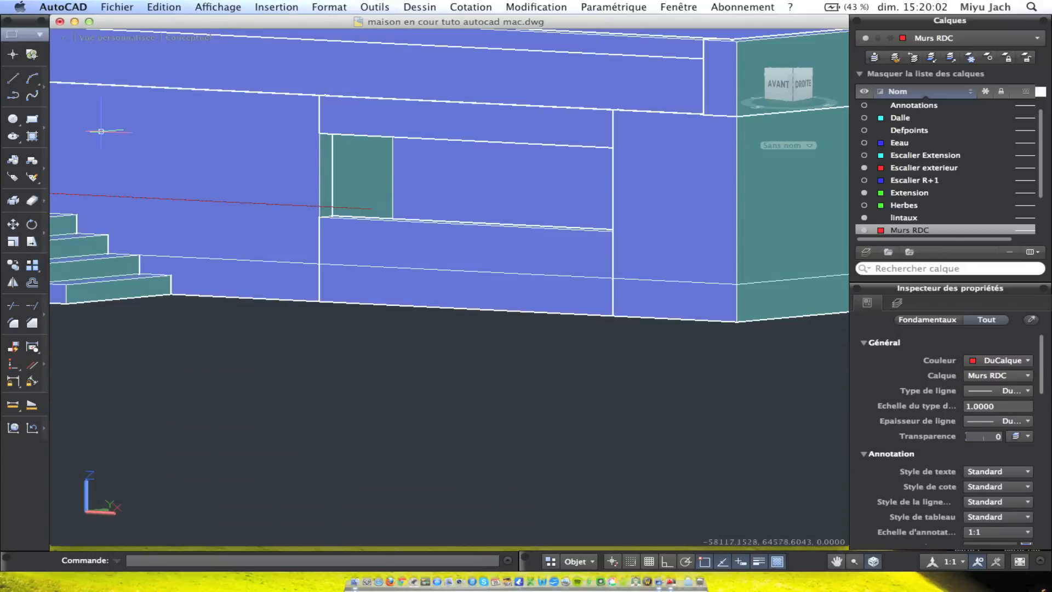
{"action": "left_click", "coordinate": [33, 119]}
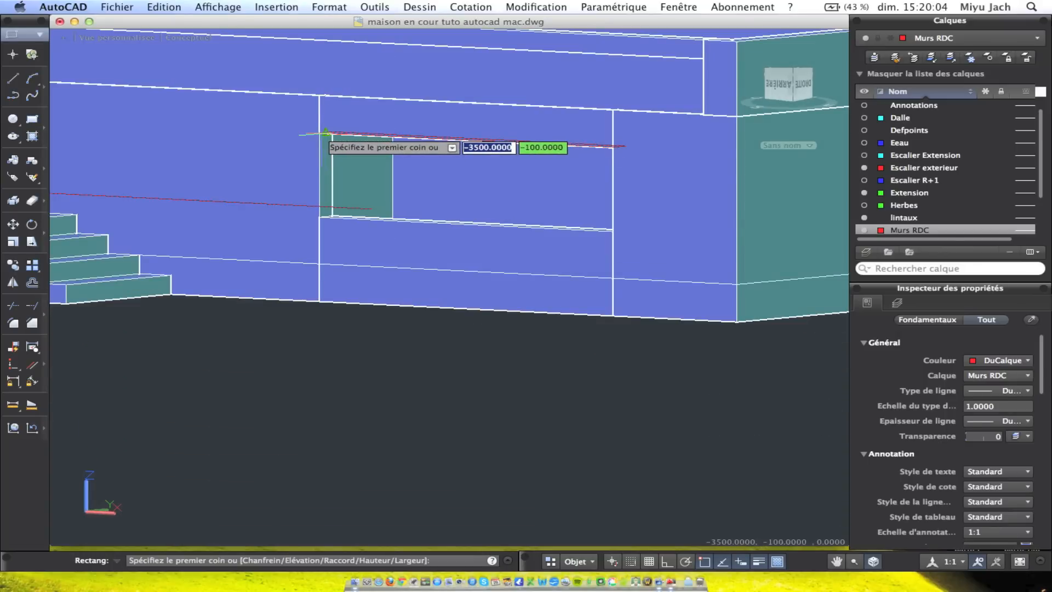
{"action": "left_click", "coordinate": [321, 134]}
{"action": "key", "text": "Escape"}
Draw a rectangle across the lower window opening on the inner wall face, between its diagonally opposite corners
{"action": "middle_click_drag", "start_coordinate": [545, 233], "coordinate": [367, 257], "text": "shift"}
{"action": "middle_click_drag", "start_coordinate": [465, 154], "coordinate": [264, 229], "text": "shift"}
{"action": "scroll", "coordinate": [466, 263], "scroll_direction": "down", "scroll_amount": 5}
{"action": "middle_click_drag", "start_coordinate": [581, 258], "coordinate": [263, 293], "text": "shift"}
{"action": "scroll", "coordinate": [242, 299], "scroll_direction": "up", "scroll_amount": 3}
{"action": "mouse_move", "coordinate": [219, 298]}
{"action": "middle_mouse_down"}
{"action": "mouse_move", "coordinate": [253, 301]}
{"action": "mouse_move", "coordinate": [148, 298]}
{"action": "mouse_move", "coordinate": [378, 309]}
{"action": "middle_mouse_up"}
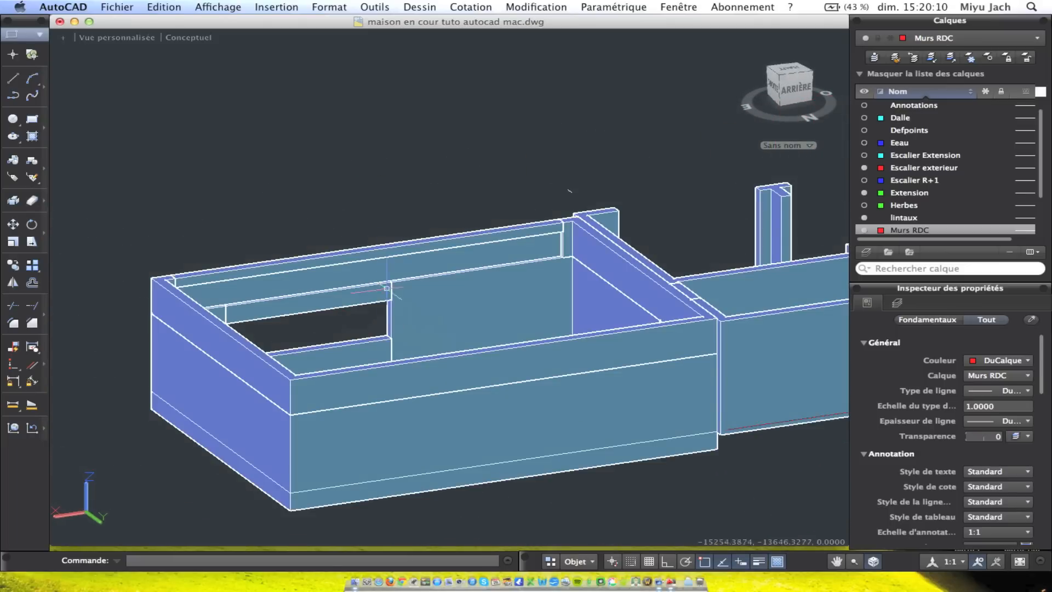
{"action": "right_click", "coordinate": [360, 191]}
{"action": "left_click", "coordinate": [401, 202]}
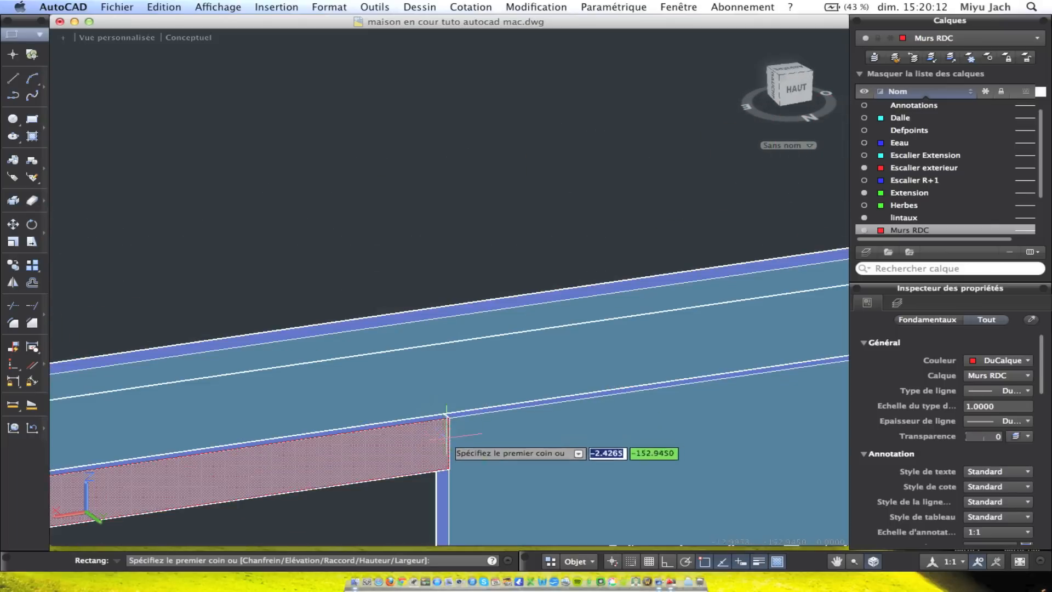
{"action": "left_click", "coordinate": [449, 470]}
{"action": "middle_click_drag", "start_coordinate": [362, 487], "coordinate": [690, 422], "text": "shift"}
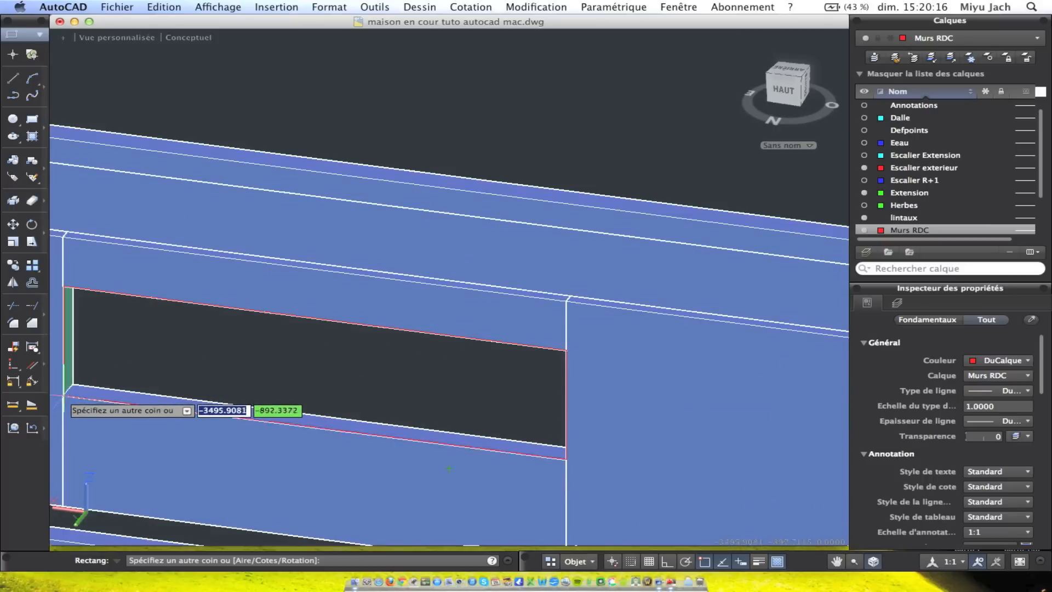
{"action": "left_click", "coordinate": [64, 392]}
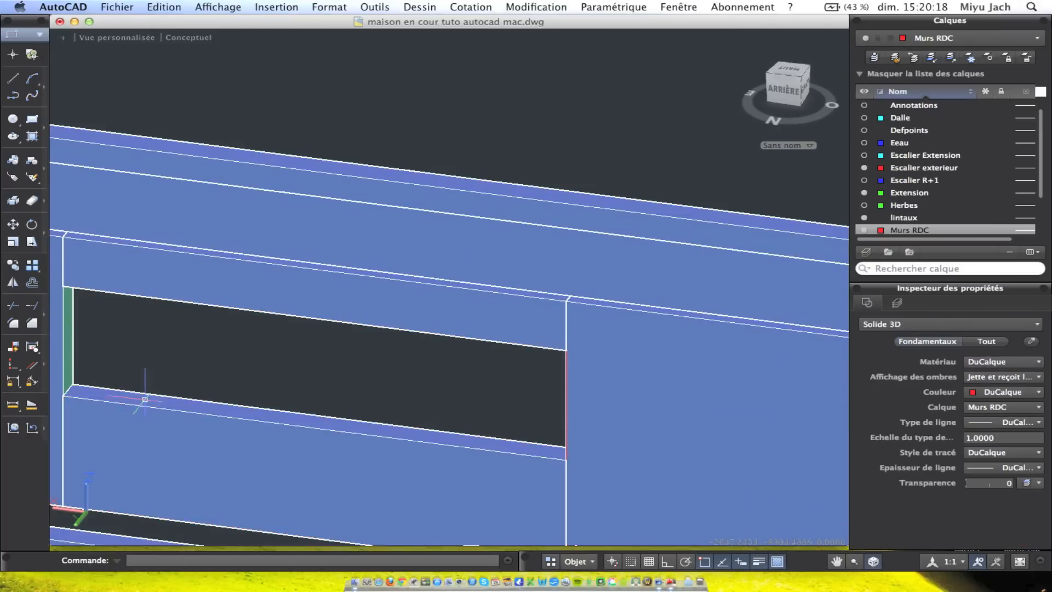
{"action": "middle_click_drag", "start_coordinate": [145, 408], "coordinate": [316, 378]}
{"action": "left_click", "coordinate": [212, 91]}
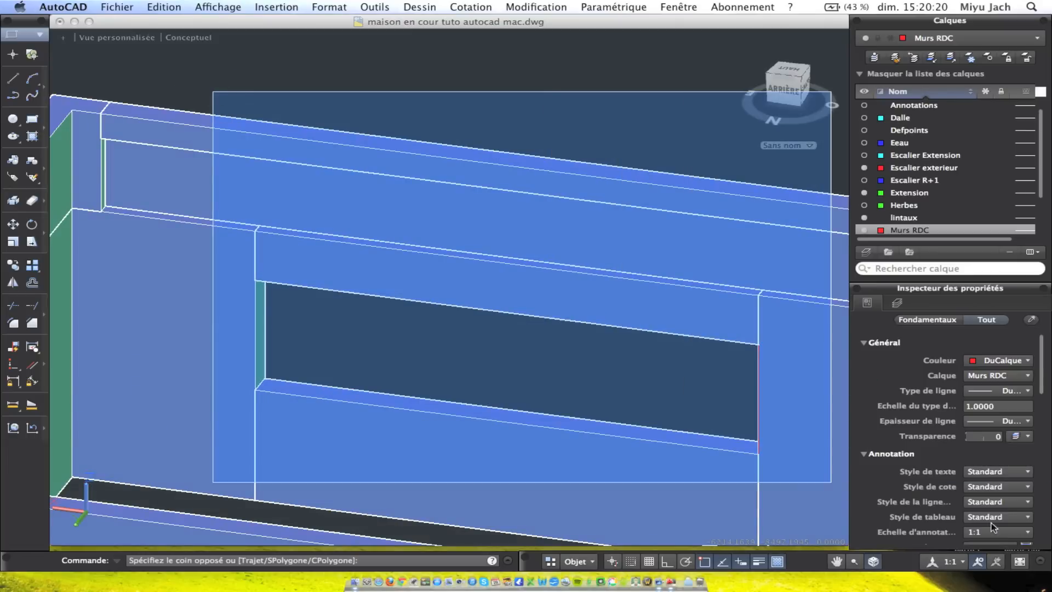
{"action": "left_click", "coordinate": [777, 502]}
{"action": "key", "text": "Escape"}
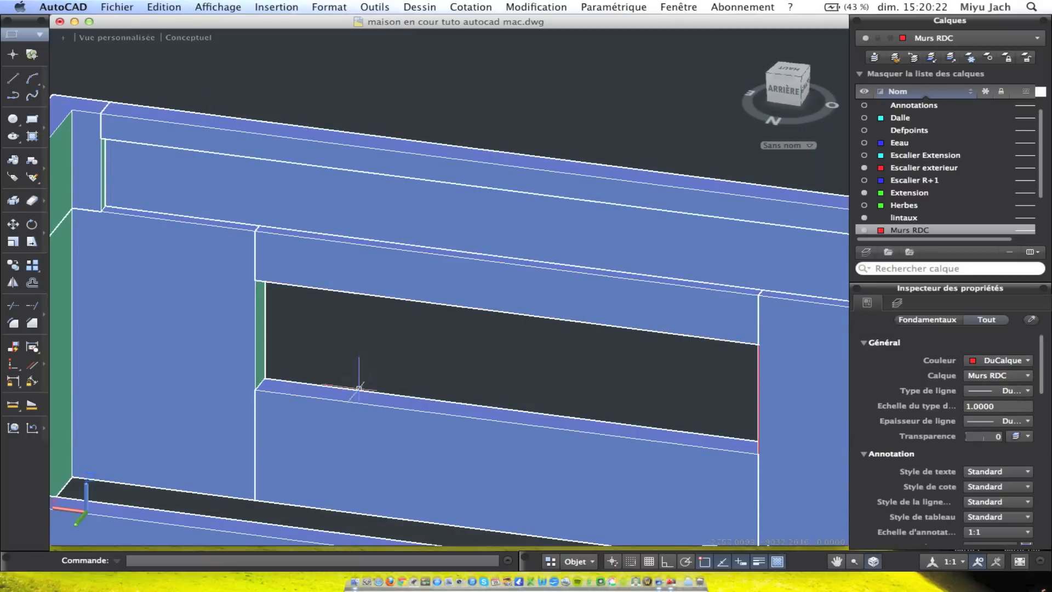
Switch the visual style to Filaire 2D and select the rectangle drawn across the lower window opening
{"action": "left_click", "coordinate": [359, 403]}
{"action": "key", "text": "Escape"}
{"action": "left_click", "coordinate": [236, 251]}
{"action": "key", "text": "Escape"}
{"action": "left_click", "coordinate": [199, 244]}
{"action": "key", "text": "Escape"}
{"action": "left_click", "coordinate": [299, 286]}
{"action": "key", "text": "Escape"}
{"action": "left_click", "coordinate": [374, 6]}
{"action": "mouse_move", "coordinate": [478, 4]}
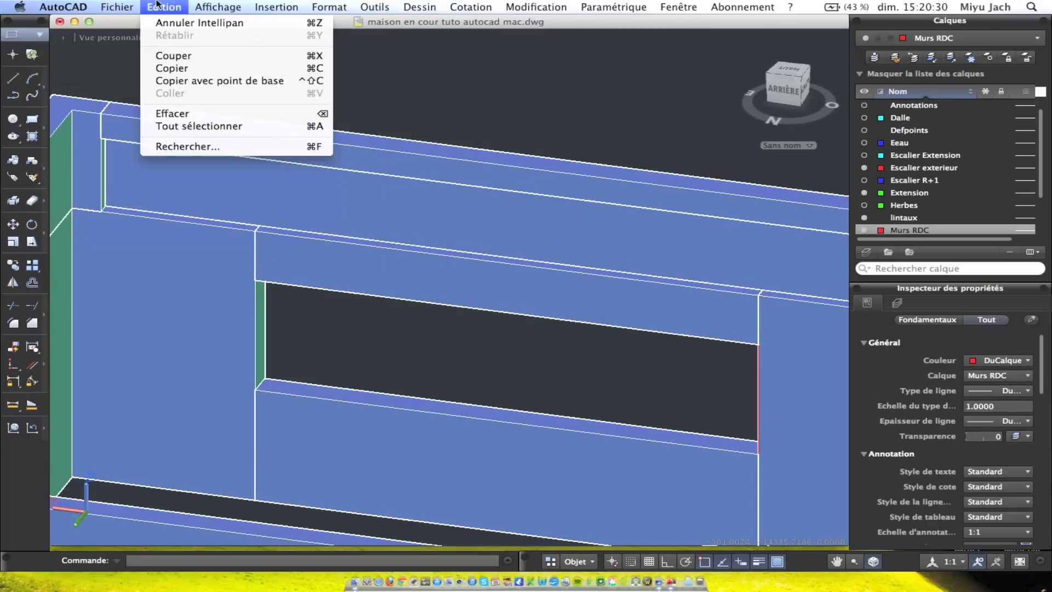
{"action": "mouse_move", "coordinate": [218, 7]}
{"action": "mouse_move", "coordinate": [268, 219]}
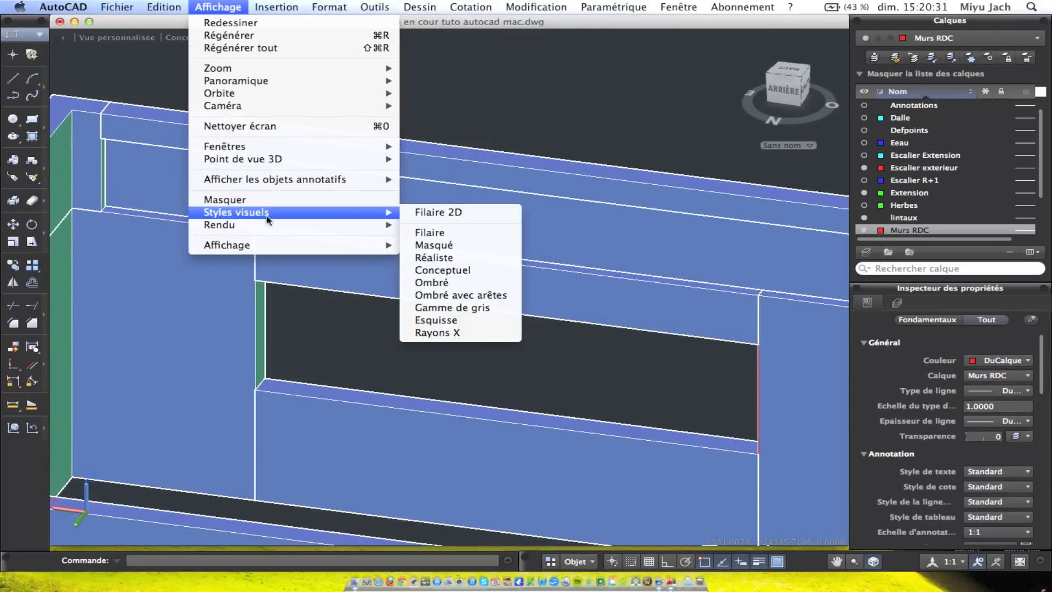
{"action": "left_click", "coordinate": [484, 216]}
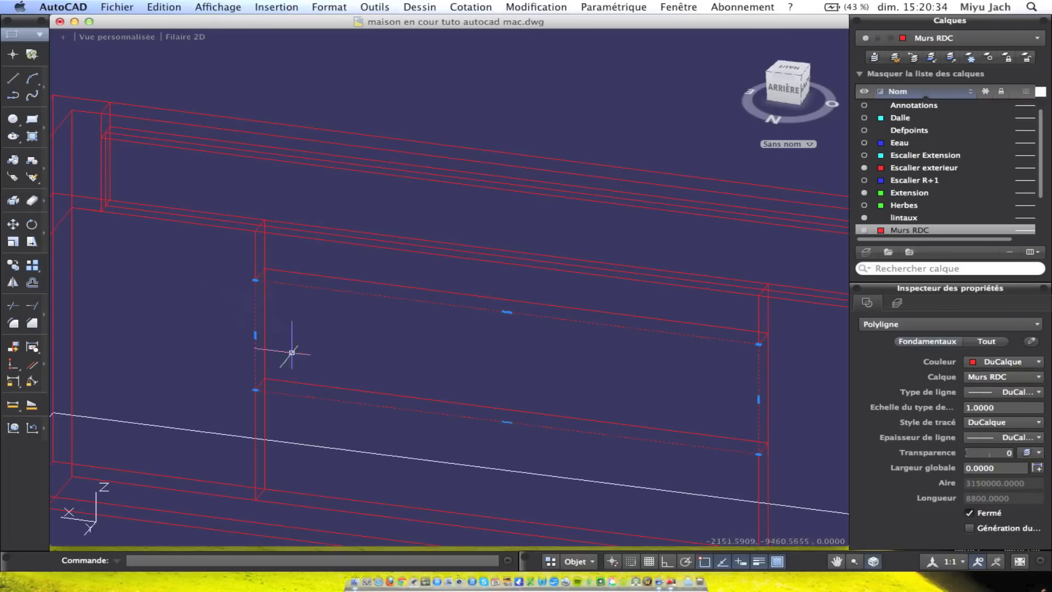
Extrude the lower window rectangle by -1 to form a thin glass pane
{"action": "left_click", "coordinate": [375, 6]}
{"action": "left_click", "coordinate": [419, 7]}
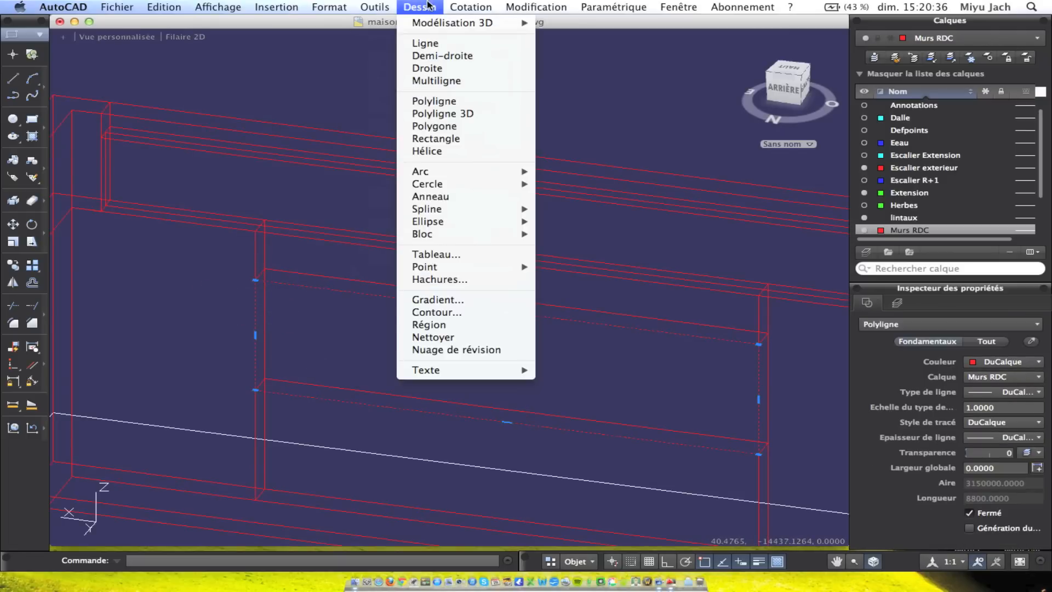
{"action": "mouse_move", "coordinate": [426, 25]}
{"action": "left_click", "coordinate": [593, 135]}
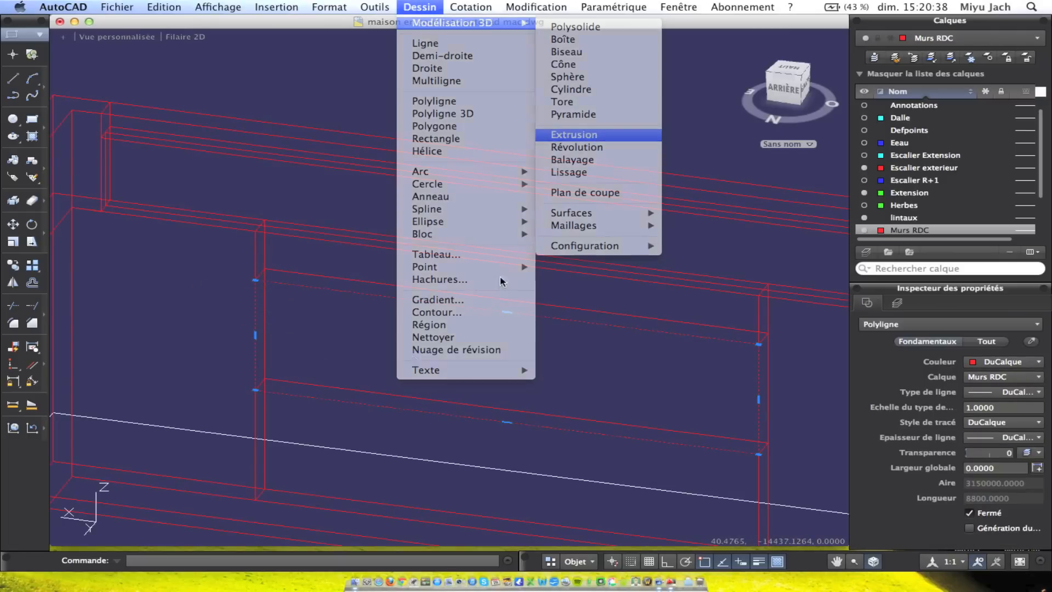
{"action": "type", "text": "200"}
{"action": "key", "text": "Return"}
Set the visual style back to Conceptuel
{"action": "mouse_move", "coordinate": [495, 286]}
{"action": "middle_mouse_down", "text": "shift"}
{"action": "mouse_move", "coordinate": [740, 345]}
{"action": "mouse_move", "coordinate": [575, 328]}
{"action": "mouse_move", "coordinate": [469, 300]}
{"action": "mouse_move", "coordinate": [661, 264]}
{"action": "mouse_move", "coordinate": [548, 230]}
{"action": "middle_mouse_up", "text": "shift"}
{"action": "left_click", "coordinate": [470, 7]}
{"action": "mouse_move", "coordinate": [250, 230]}
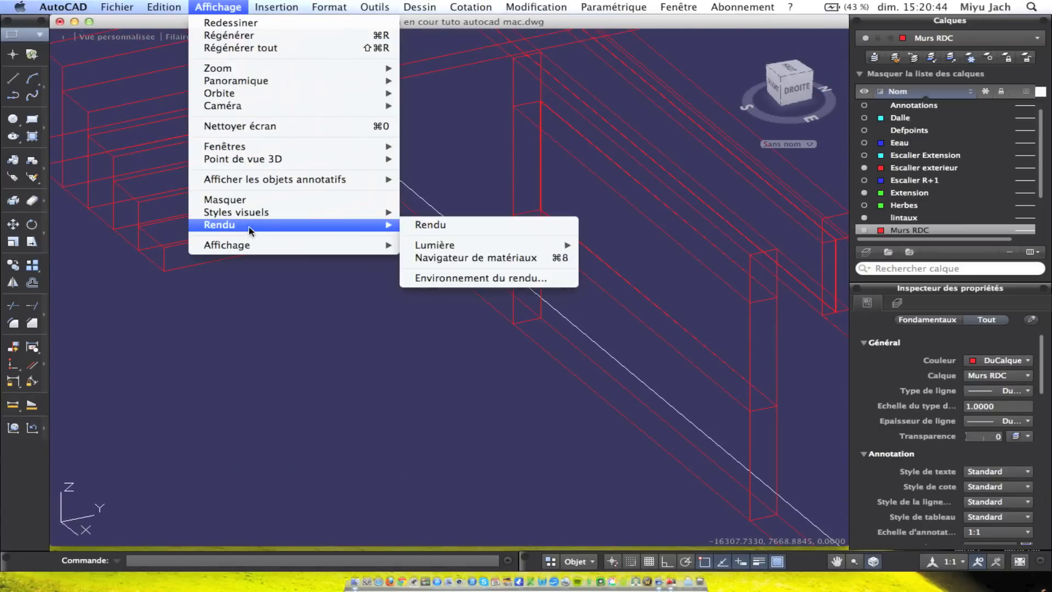
{"action": "mouse_move", "coordinate": [257, 212]}
{"action": "left_click", "coordinate": [491, 272]}
Move the lower window pane from its bottom corner outward to the middle of the wall's thickness
{"action": "mouse_move", "coordinate": [531, 241]}
{"action": "middle_mouse_down", "text": "shift"}
{"action": "mouse_move", "coordinate": [604, 197]}
{"action": "mouse_move", "coordinate": [463, 147]}
{"action": "middle_mouse_up", "text": "shift"}
{"action": "left_click", "coordinate": [463, 147]}
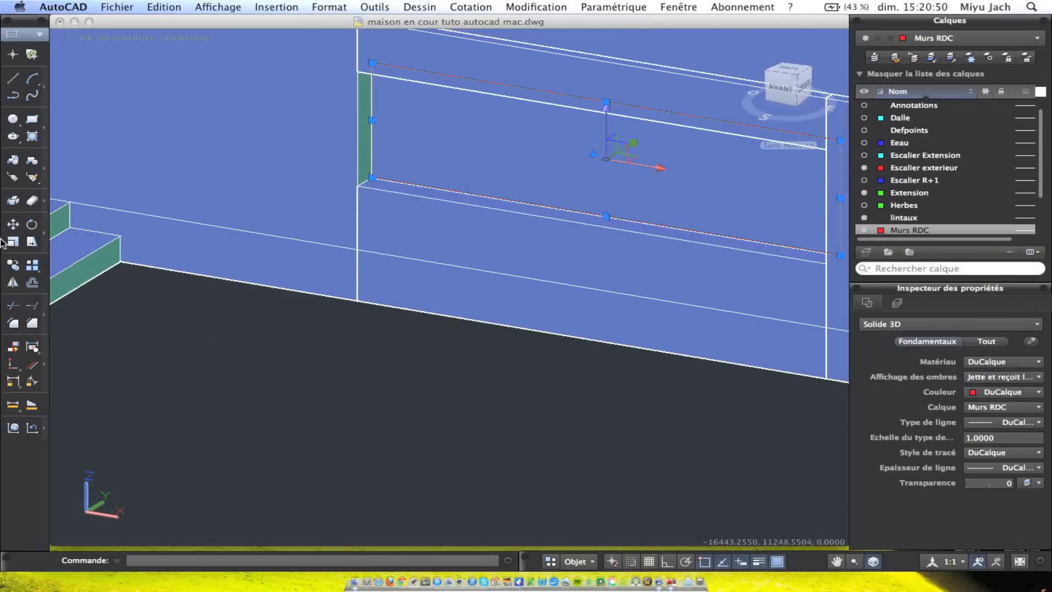
{"action": "left_click", "coordinate": [19, 227]}
{"action": "left_click", "coordinate": [371, 178]}
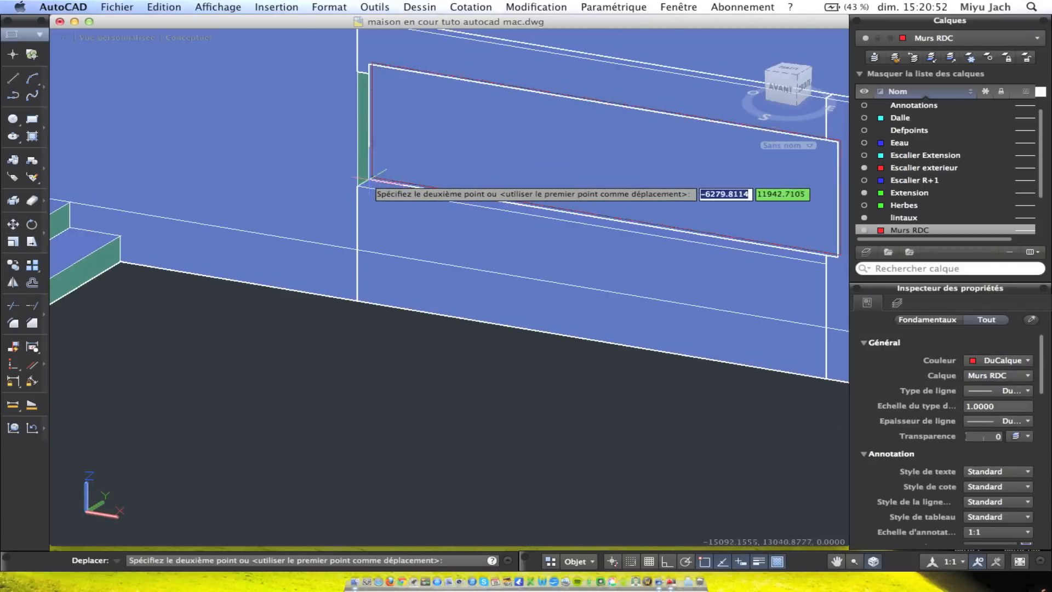
{"action": "left_click", "coordinate": [365, 182]}
{"action": "mouse_move", "coordinate": [392, 189]}
{"action": "middle_mouse_down", "text": "shift"}
{"action": "mouse_move", "coordinate": [340, 229]}
{"action": "mouse_move", "coordinate": [402, 196]}
{"action": "middle_mouse_up", "text": "shift"}
Examine the extension's roof and windows in the reference photo and compare them with the modelled extension
{"action": "scroll", "coordinate": [333, 214], "scroll_direction": "down", "scroll_amount": 5}
{"action": "scroll", "coordinate": [387, 189], "scroll_direction": "down", "scroll_amount": 5}
{"action": "middle_click_drag", "start_coordinate": [216, 166], "coordinate": [444, 164]}
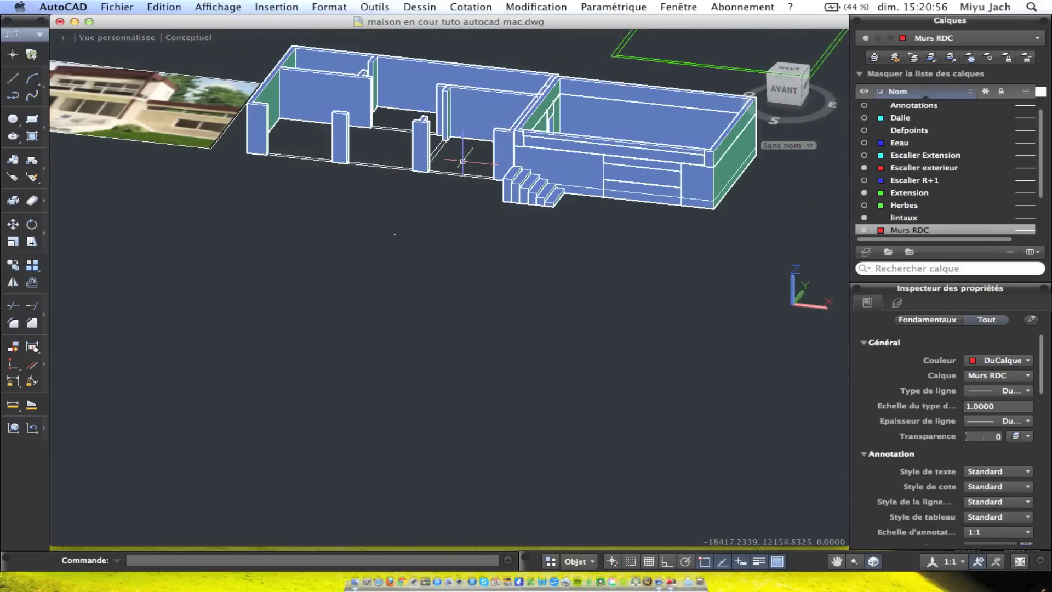
{"action": "scroll", "coordinate": [532, 176], "scroll_direction": "up", "scroll_amount": 3}
{"action": "scroll", "coordinate": [532, 175], "scroll_direction": "down", "scroll_amount": 4}
{"action": "middle_click_drag", "start_coordinate": [470, 156], "coordinate": [359, 197], "text": "shift"}
{"action": "scroll", "coordinate": [462, 162], "scroll_direction": "up", "scroll_amount": 3}
{"action": "scroll", "coordinate": [462, 163], "scroll_direction": "up", "scroll_amount": 2}
{"action": "middle_click_drag", "start_coordinate": [221, 181], "coordinate": [714, 386]}
{"action": "middle_click_drag", "start_coordinate": [421, 244], "coordinate": [523, 324], "text": "shift"}
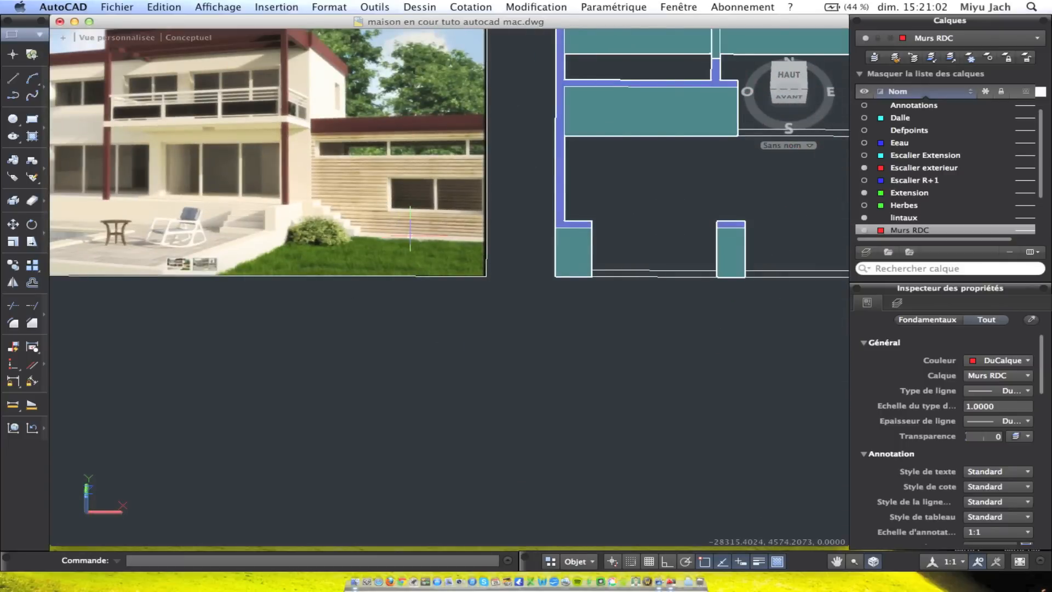
{"action": "mouse_move", "coordinate": [408, 233]}
{"action": "middle_mouse_down", "text": "shift"}
{"action": "mouse_move", "coordinate": [376, 245]}
{"action": "mouse_move", "coordinate": [513, 283]}
{"action": "mouse_move", "coordinate": [466, 192]}
{"action": "mouse_move", "coordinate": [415, 135]}
{"action": "middle_mouse_up", "text": "shift"}
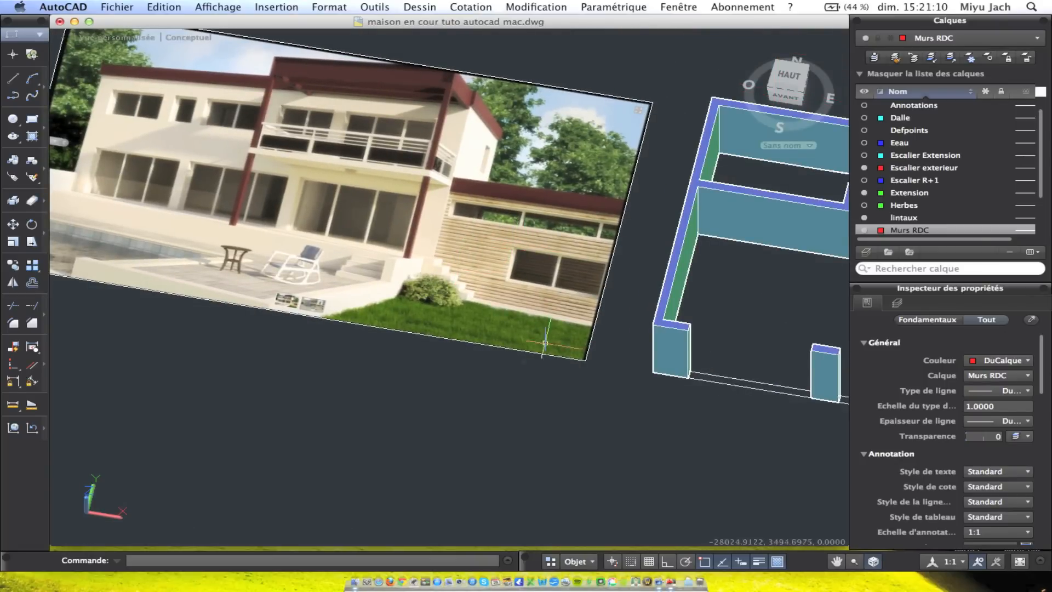
{"action": "middle_click_drag", "start_coordinate": [635, 349], "coordinate": [171, 227]}
{"action": "mouse_move", "coordinate": [652, 309]}
{"action": "middle_mouse_down"}
{"action": "mouse_move", "coordinate": [138, 201]}
{"action": "mouse_move", "coordinate": [125, 152]}
{"action": "mouse_move", "coordinate": [253, 200]}
{"action": "middle_mouse_up"}
{"action": "mouse_move", "coordinate": [270, 251]}
{"action": "middle_mouse_down", "text": "shift"}
{"action": "mouse_move", "coordinate": [306, 207]}
{"action": "mouse_move", "coordinate": [253, 241]}
{"action": "middle_mouse_up", "text": "shift"}
{"action": "mouse_move", "coordinate": [317, 203]}
{"action": "middle_mouse_down", "text": "shift"}
{"action": "mouse_move", "coordinate": [363, 242]}
{"action": "mouse_move", "coordinate": [388, 207]}
{"action": "mouse_move", "coordinate": [399, 208]}
{"action": "middle_mouse_up", "text": "shift"}
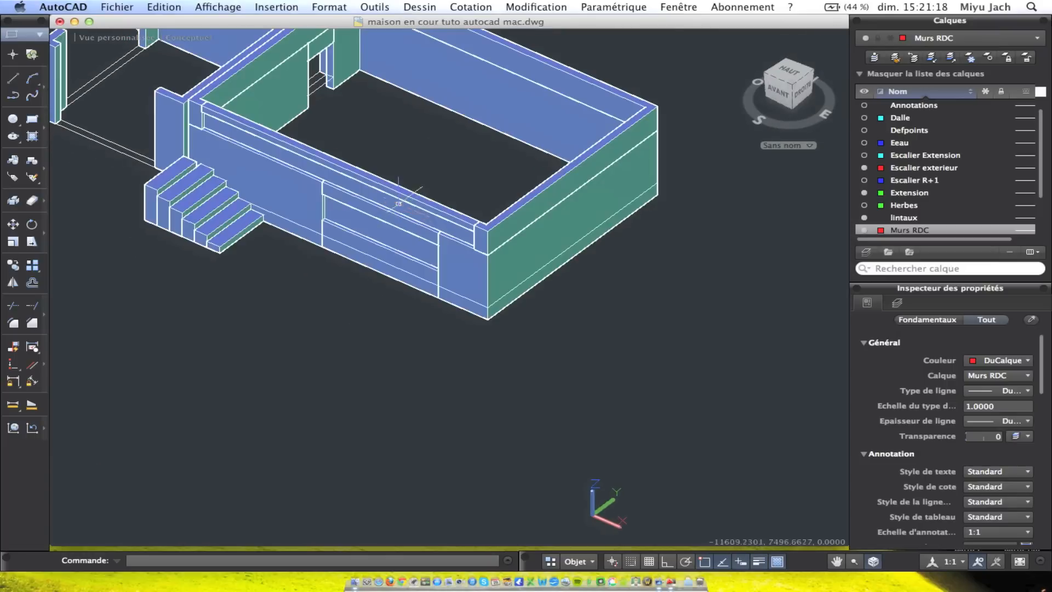
{"action": "left_click", "coordinate": [33, 119]}
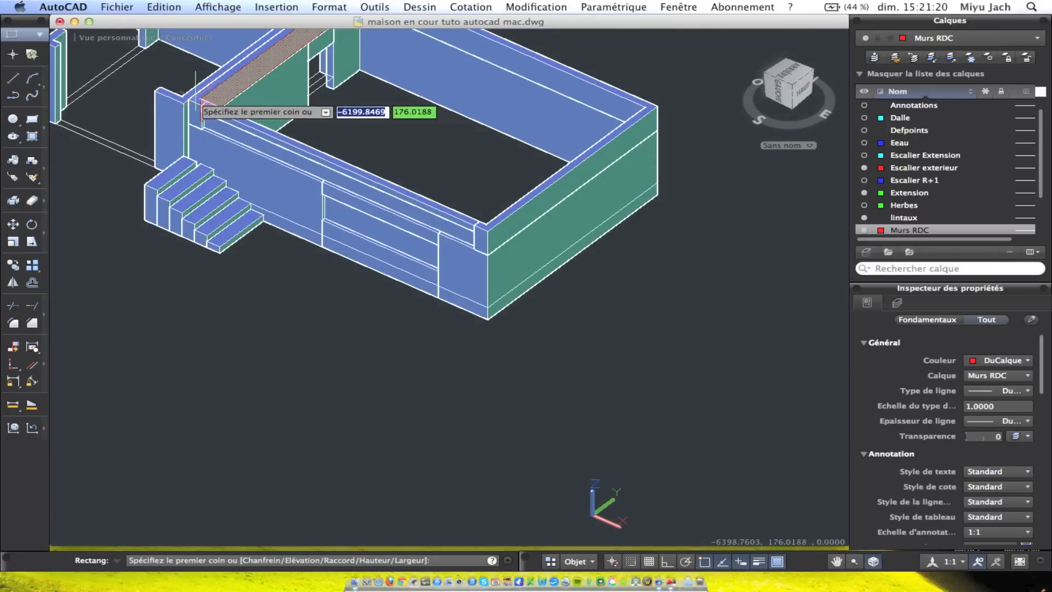
{"action": "left_click", "coordinate": [487, 229]}
{"action": "middle_click_drag", "start_coordinate": [439, 132], "coordinate": [542, 269]}
{"action": "key", "text": "Escape"}
{"action": "right_click", "coordinate": [517, 205]}
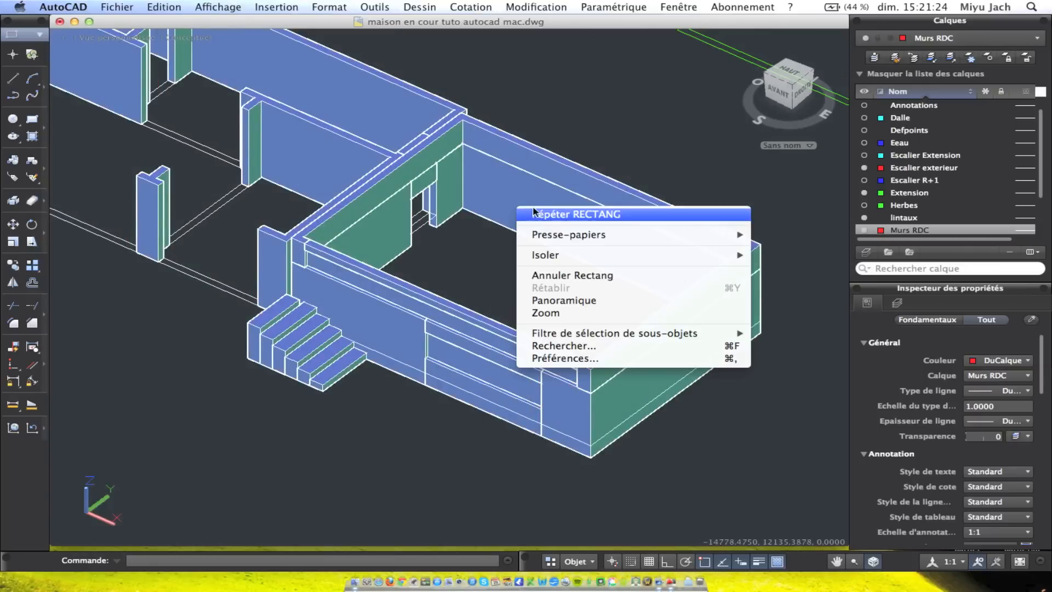
{"action": "left_click", "coordinate": [550, 215]}
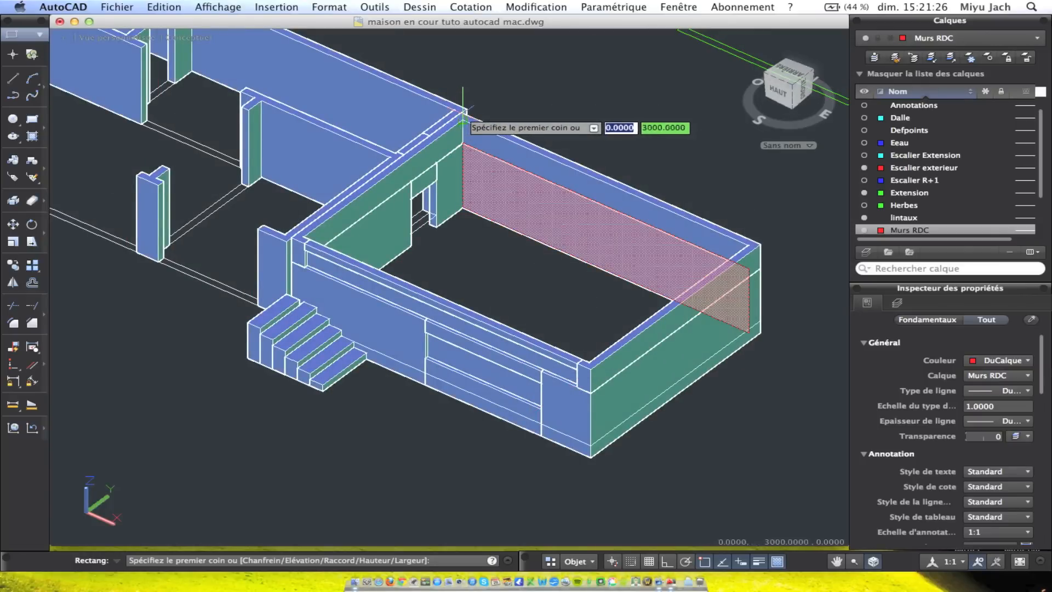
{"action": "key", "text": "Escape"}
Draw a rectangle over the top of the extension walls, between diagonally opposite outer corners
{"action": "right_click", "coordinate": [678, 183]}
{"action": "left_click", "coordinate": [678, 176]}
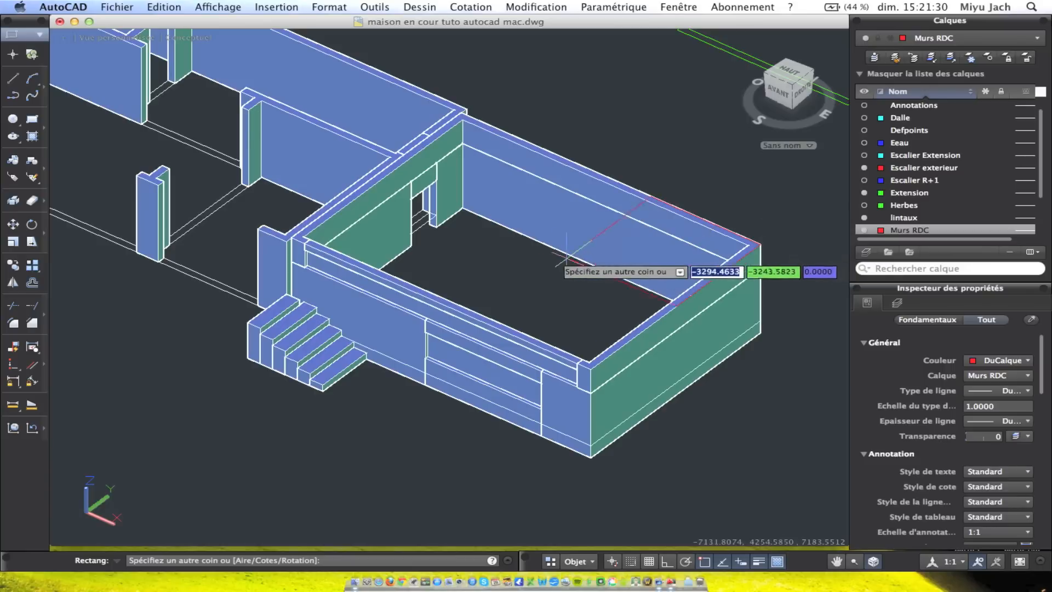
{"action": "key", "text": "Escape"}
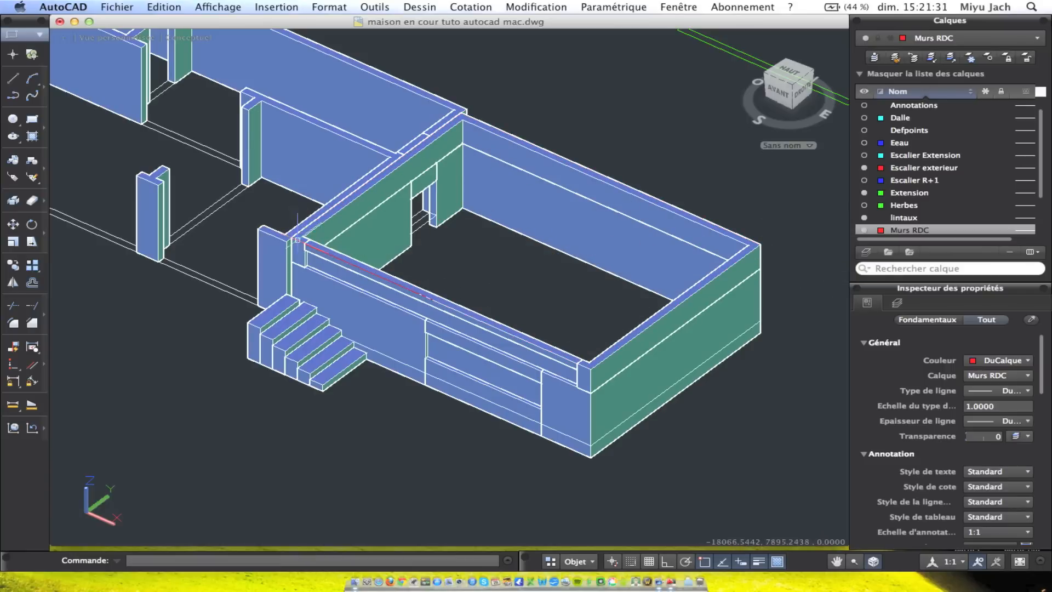
Extrude the rectangle on top of the extension walls upward into a thin roof slab
{"action": "left_click", "coordinate": [366, 267]}
{"action": "left_click", "coordinate": [451, 7]}
{"action": "mouse_move", "coordinate": [421, 7]}
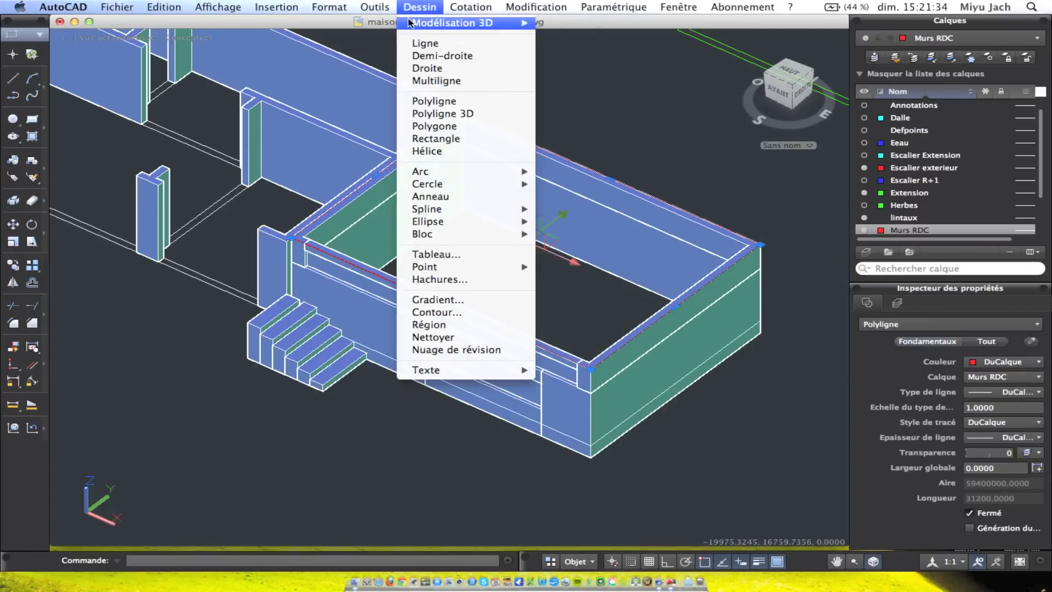
{"action": "mouse_move", "coordinate": [414, 25]}
{"action": "left_click", "coordinate": [596, 135]}
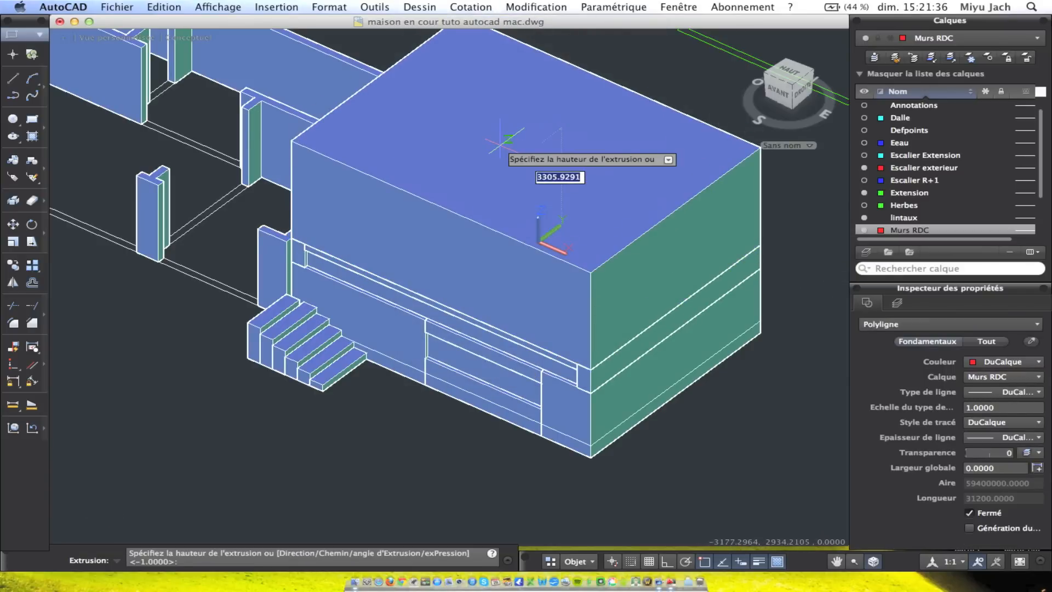
{"action": "key", "text": "Return"}
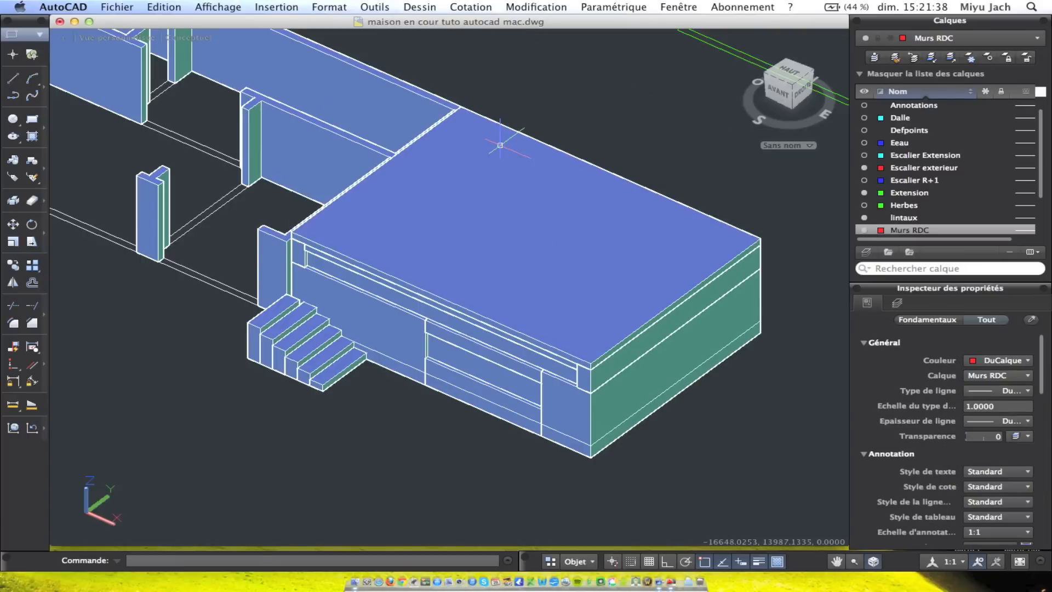
Move the extension's new roof slab
{"action": "left_click", "coordinate": [12, 224]}
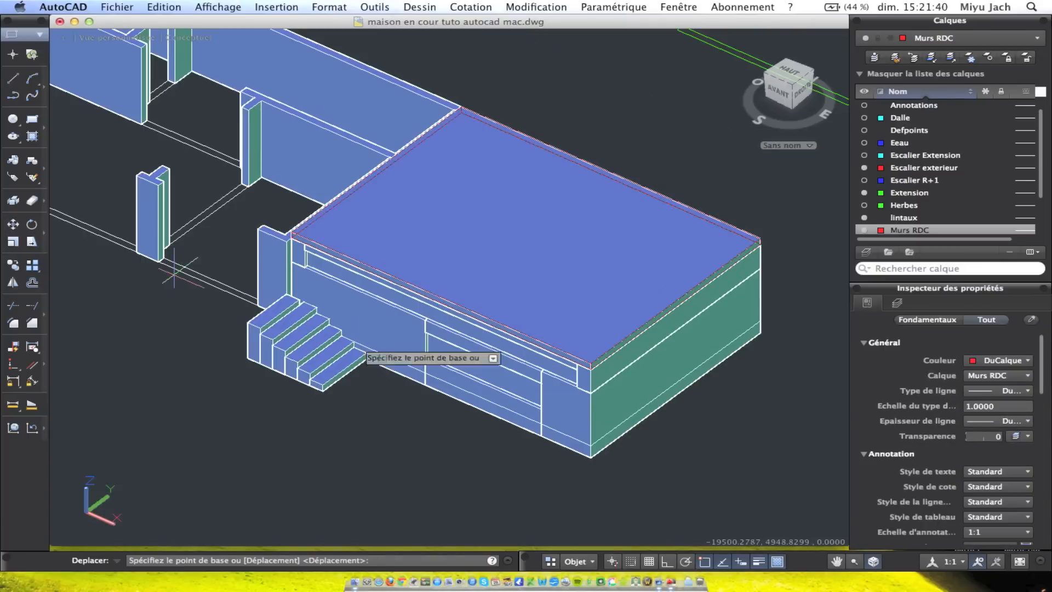
Move the slab straight down from the top corner of the extension walls to their bottom corner
{"action": "left_click", "coordinate": [590, 365]}
{"action": "scroll", "coordinate": [590, 439], "scroll_direction": "up", "scroll_amount": 5}
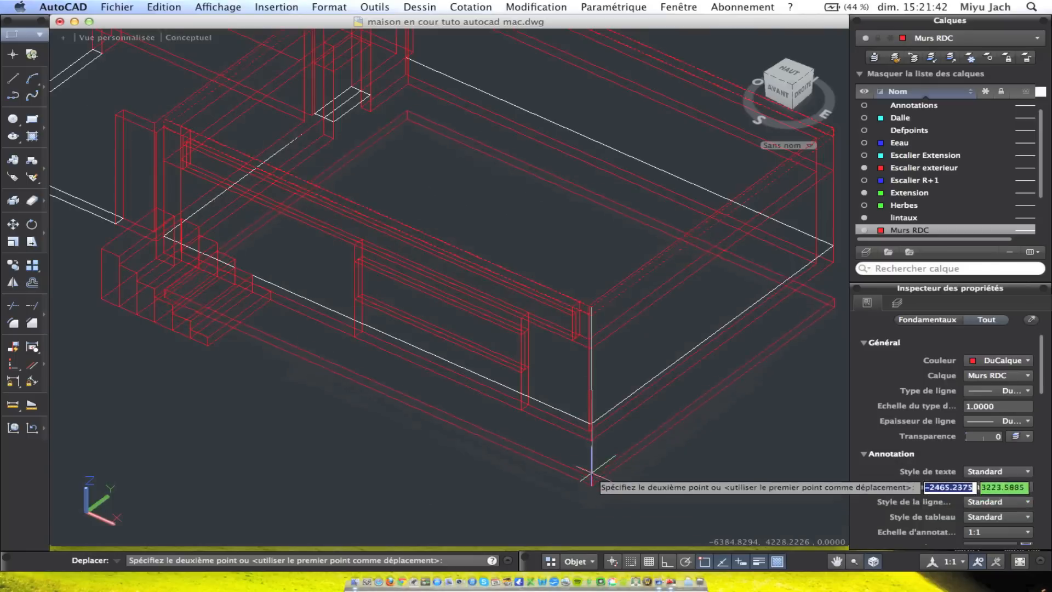
{"action": "left_click", "coordinate": [593, 444]}
{"action": "left_click", "coordinate": [594, 449]}
Transfer the extension's floor slab to the Dalle layer
{"action": "right_click", "coordinate": [634, 309]}
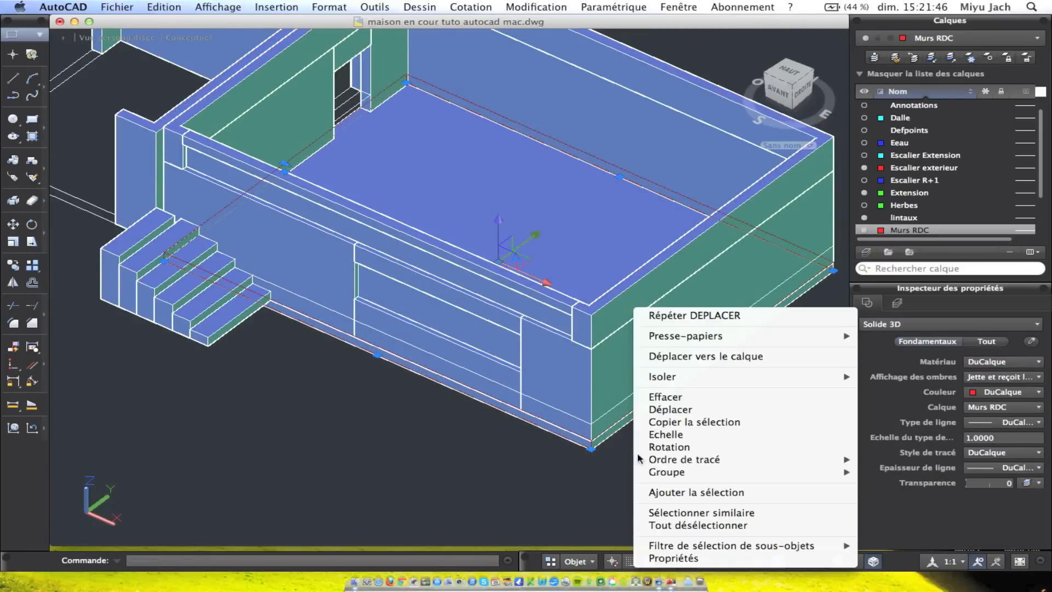
{"action": "left_click", "coordinate": [683, 361]}
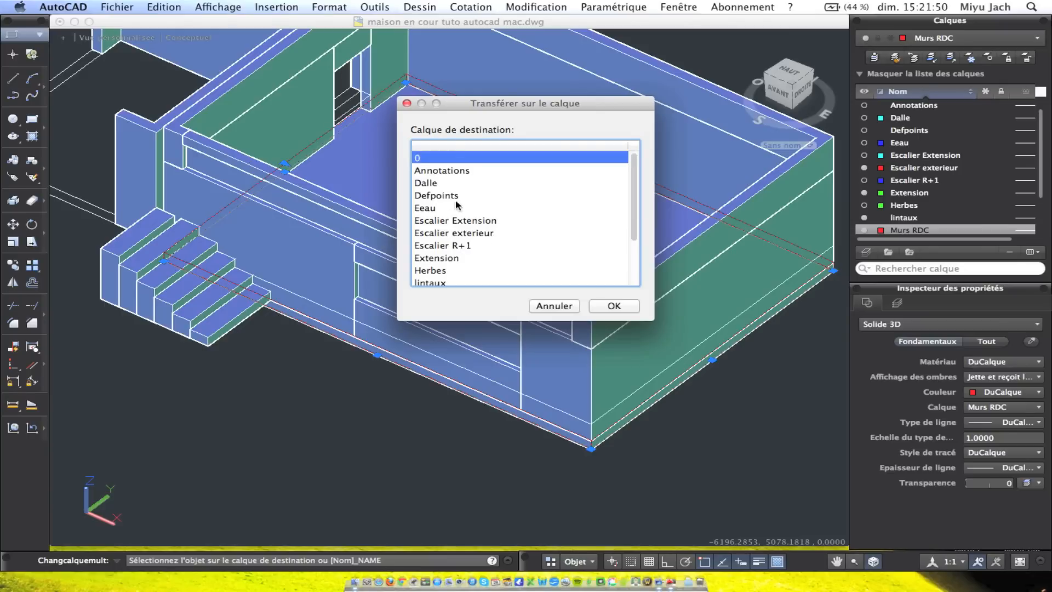
{"action": "left_click", "coordinate": [613, 307]}
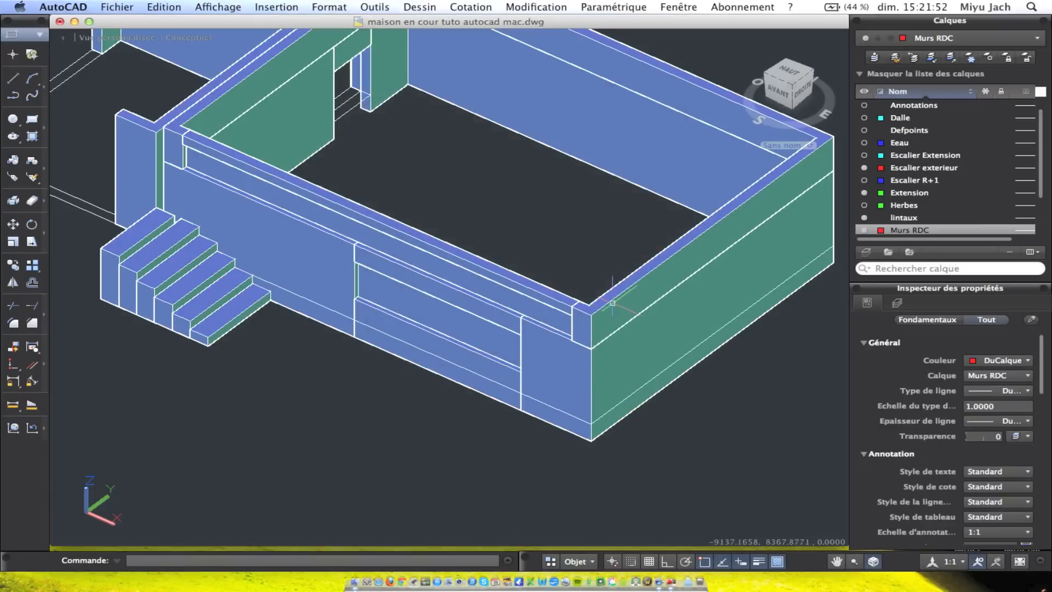
Turn on the Dalle and Escalier R+1 layers
{"action": "left_click", "coordinate": [864, 117]}
{"action": "mouse_move", "coordinate": [680, 211]}
{"action": "middle_mouse_down", "text": "shift"}
{"action": "mouse_move", "coordinate": [357, 105]}
{"action": "mouse_move", "coordinate": [394, 115]}
{"action": "mouse_move", "coordinate": [418, 157]}
{"action": "mouse_move", "coordinate": [504, 207]}
{"action": "mouse_move", "coordinate": [577, 216]}
{"action": "mouse_move", "coordinate": [664, 252]}
{"action": "mouse_move", "coordinate": [646, 235]}
{"action": "mouse_move", "coordinate": [656, 258]}
{"action": "mouse_move", "coordinate": [639, 239]}
{"action": "mouse_move", "coordinate": [611, 252]}
{"action": "mouse_move", "coordinate": [488, 235]}
{"action": "mouse_move", "coordinate": [479, 244]}
{"action": "mouse_move", "coordinate": [564, 256]}
{"action": "mouse_move", "coordinate": [629, 242]}
{"action": "mouse_move", "coordinate": [660, 265]}
{"action": "mouse_move", "coordinate": [580, 233]}
{"action": "mouse_move", "coordinate": [728, 281]}
{"action": "mouse_move", "coordinate": [591, 239]}
{"action": "mouse_move", "coordinate": [571, 228]}
{"action": "mouse_move", "coordinate": [585, 213]}
{"action": "mouse_move", "coordinate": [573, 230]}
{"action": "middle_mouse_up", "text": "shift"}
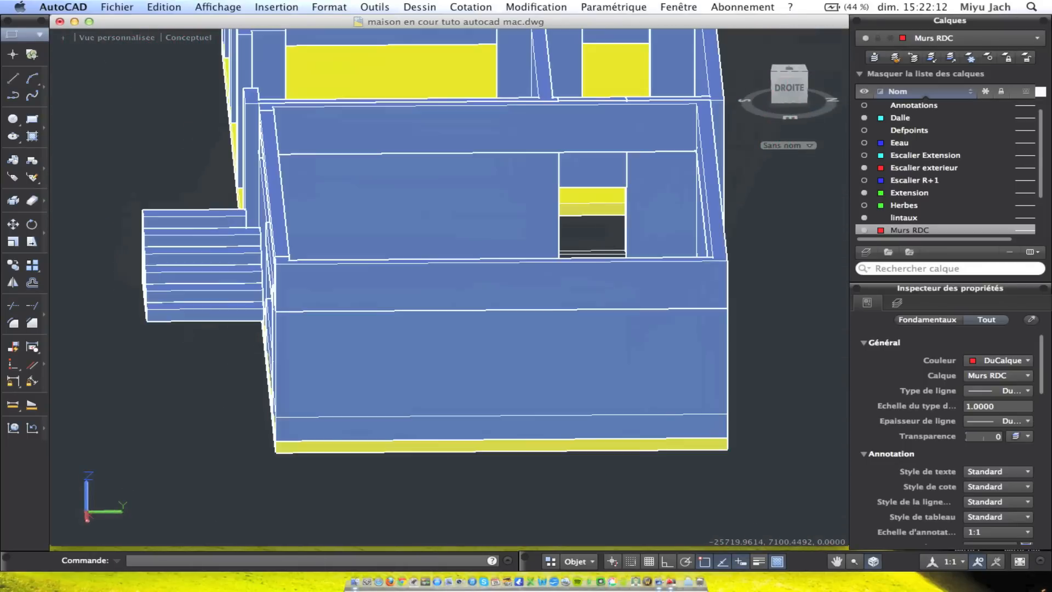
{"action": "left_click", "coordinate": [864, 176]}
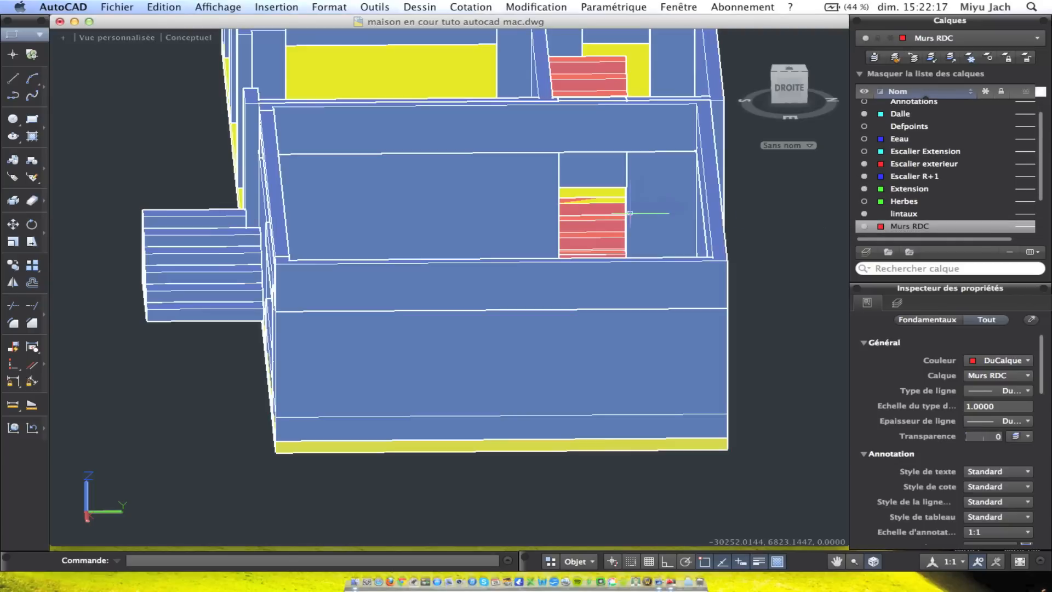
Examine the ground floor, the exterior stairs and the extension from several angles and compare them with the reference photo
{"action": "mouse_move", "coordinate": [629, 213]}
{"action": "middle_mouse_down", "text": "shift"}
{"action": "mouse_move", "coordinate": [776, 160]}
{"action": "mouse_move", "coordinate": [805, 173]}
{"action": "mouse_move", "coordinate": [646, 160]}
{"action": "mouse_move", "coordinate": [646, 180]}
{"action": "middle_mouse_up", "text": "shift"}
{"action": "middle_click_drag", "start_coordinate": [723, 168], "coordinate": [701, 174], "text": "shift"}
{"action": "mouse_move", "coordinate": [554, 179]}
{"action": "middle_mouse_down", "text": "shift"}
{"action": "mouse_move", "coordinate": [526, 206]}
{"action": "mouse_move", "coordinate": [512, 185]}
{"action": "mouse_move", "coordinate": [489, 180]}
{"action": "mouse_move", "coordinate": [537, 190]}
{"action": "mouse_move", "coordinate": [158, 173]}
{"action": "middle_mouse_up", "text": "shift"}
{"action": "middle_click_drag", "start_coordinate": [379, 283], "coordinate": [411, 404], "text": "shift"}
{"action": "middle_click_drag", "start_coordinate": [223, 242], "coordinate": [793, 320]}
{"action": "scroll", "coordinate": [753, 287], "scroll_direction": "up", "scroll_amount": 3}
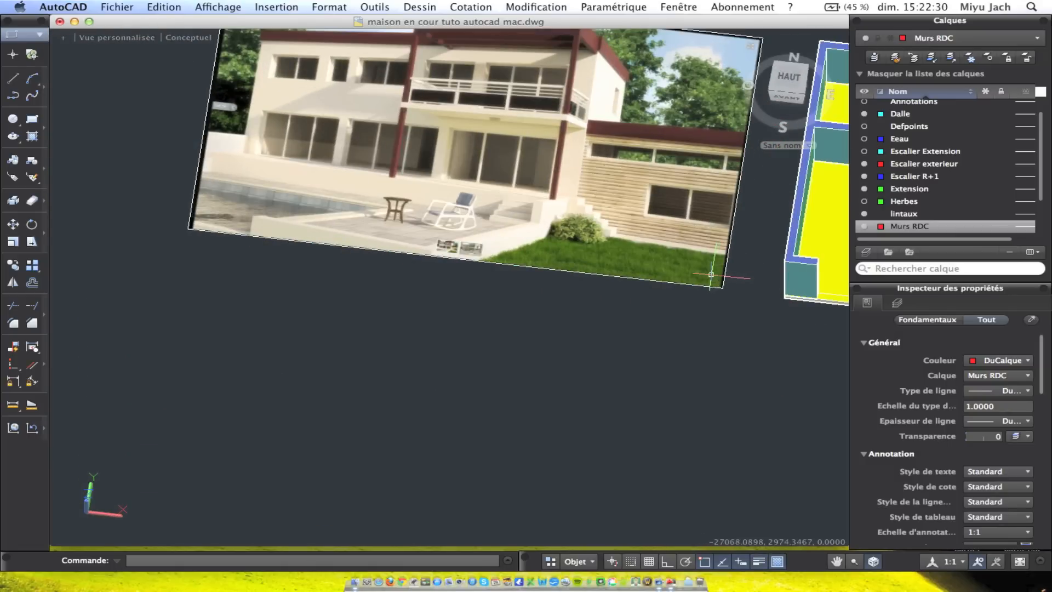
{"action": "middle_click_drag", "start_coordinate": [715, 278], "coordinate": [502, 75]}
{"action": "scroll", "coordinate": [660, 274], "scroll_direction": "down", "scroll_amount": 3}
{"action": "scroll", "coordinate": [570, 192], "scroll_direction": "up", "scroll_amount": 5}
{"action": "mouse_move", "coordinate": [601, 203]}
{"action": "middle_mouse_down"}
{"action": "mouse_move", "coordinate": [647, 228]}
{"action": "mouse_move", "coordinate": [616, 220]}
{"action": "middle_mouse_up"}
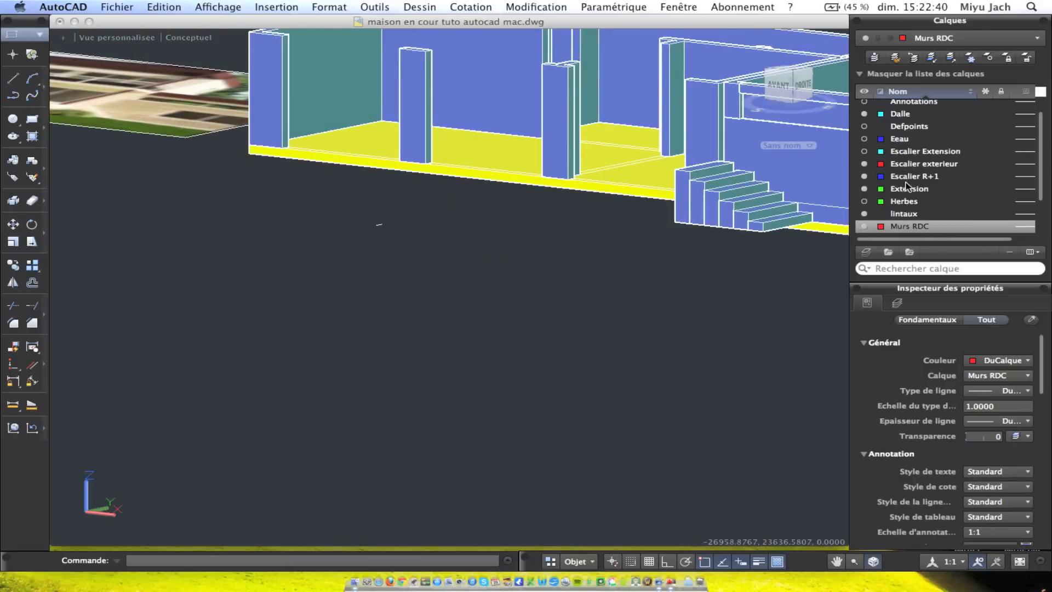
{"action": "middle_click_drag", "start_coordinate": [782, 180], "coordinate": [579, 124]}
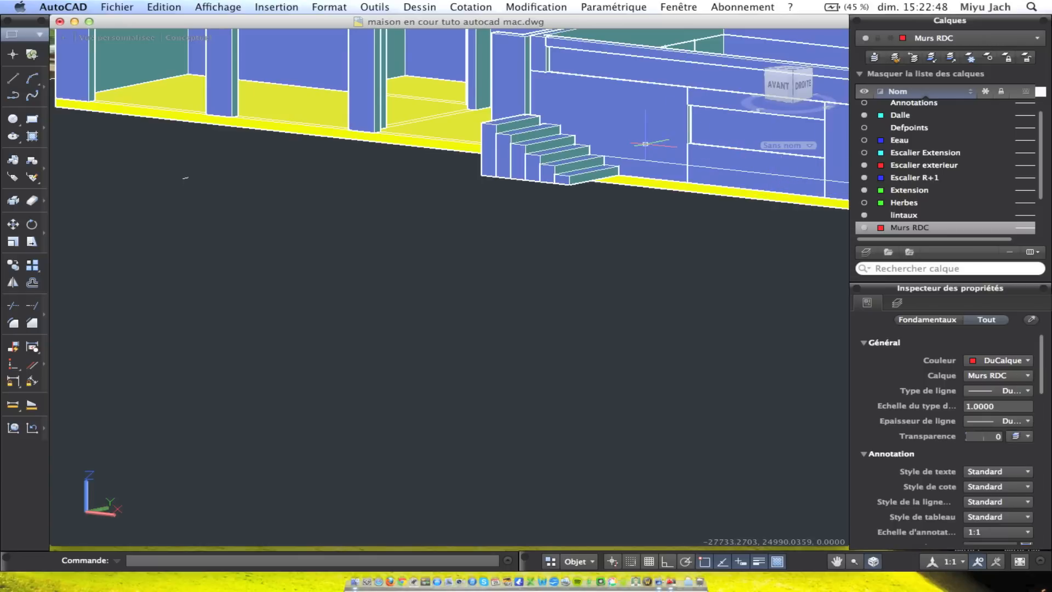
{"action": "left_click", "coordinate": [533, 146]}
{"action": "key", "text": "Escape"}
{"action": "middle_click_drag", "start_coordinate": [530, 145], "coordinate": [538, 221], "text": "shift"}
{"action": "scroll", "coordinate": [897, 189], "scroll_direction": "down", "scroll_amount": 2}
{"action": "scroll", "coordinate": [897, 189], "scroll_direction": "up", "scroll_amount": 3}
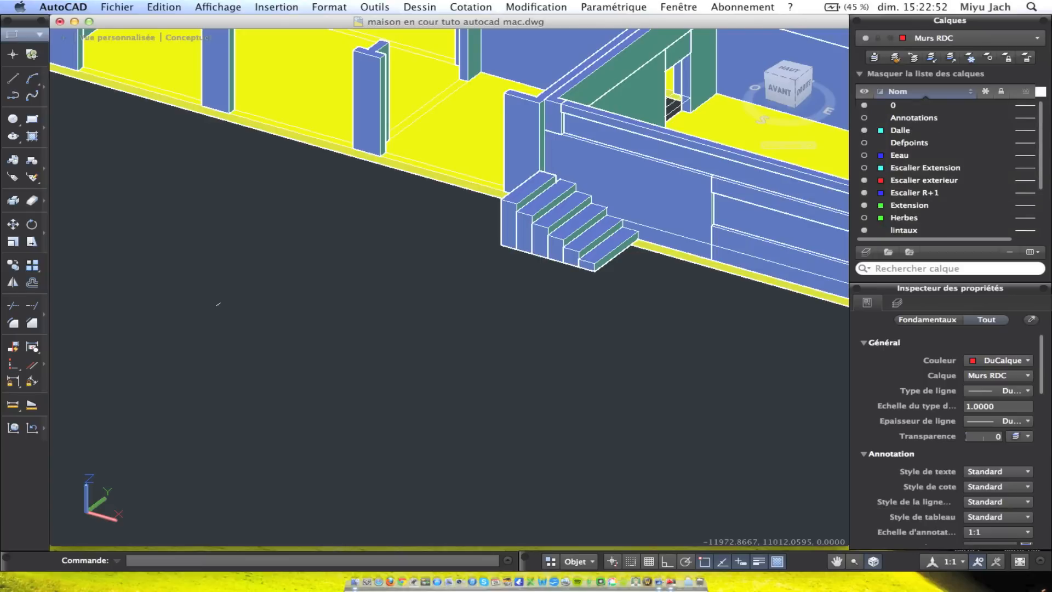
{"action": "scroll", "coordinate": [625, 189], "scroll_direction": "down", "scroll_amount": 4}
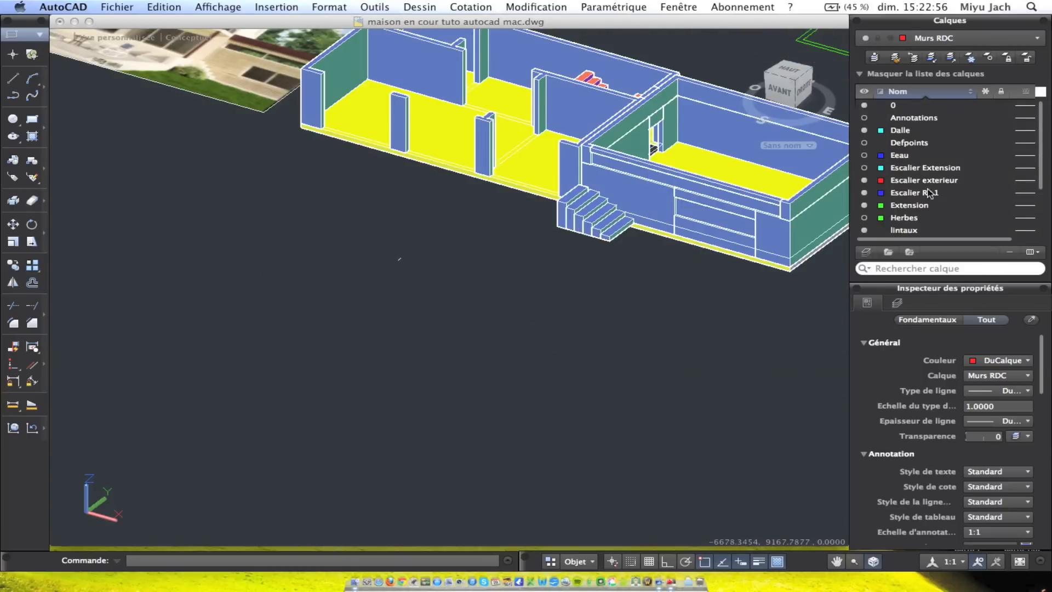
Turn on the Piscines, plancherR+1, Herbes, Eeau and Terrasse Piscine layers
{"action": "scroll", "coordinate": [894, 186], "scroll_direction": "down", "scroll_amount": 3}
{"action": "left_click", "coordinate": [865, 212]}
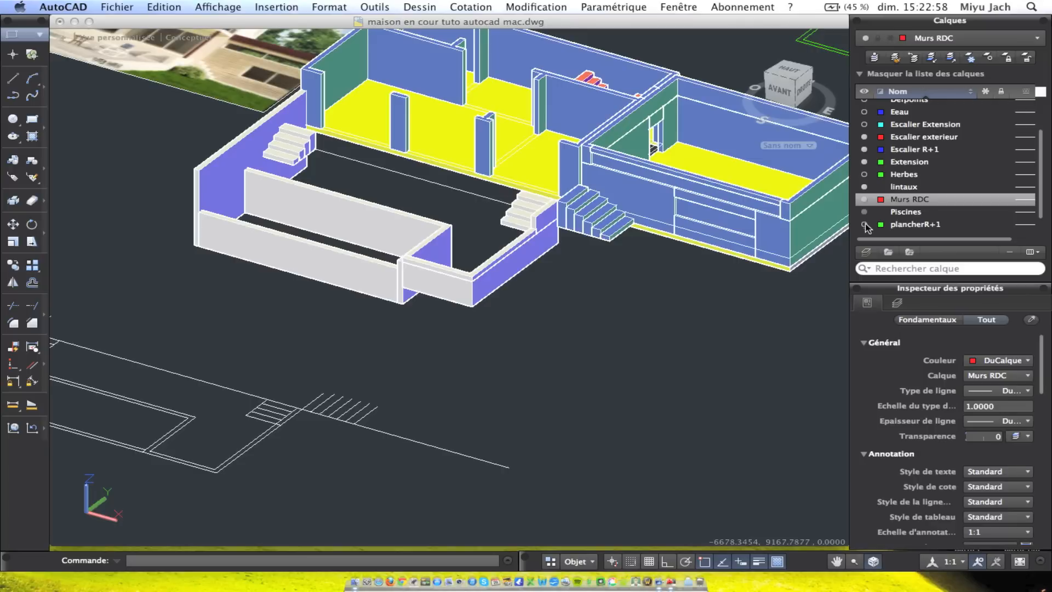
{"action": "left_click", "coordinate": [864, 175]}
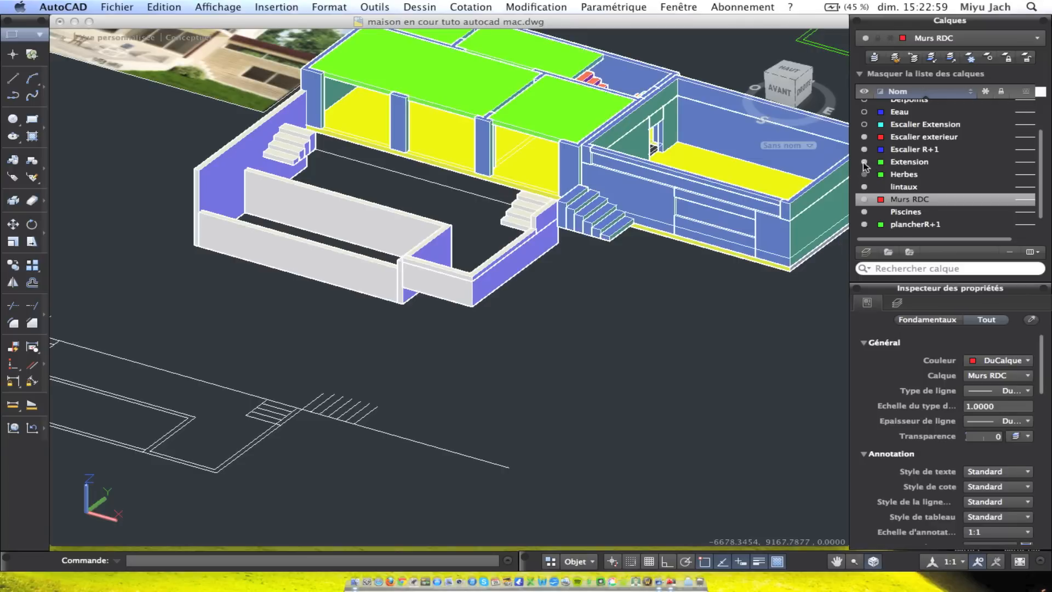
{"action": "left_click", "coordinate": [864, 112]}
{"action": "scroll", "coordinate": [696, 206], "scroll_direction": "down", "scroll_amount": 5}
{"action": "scroll", "coordinate": [836, 163], "scroll_direction": "up", "scroll_amount": 4}
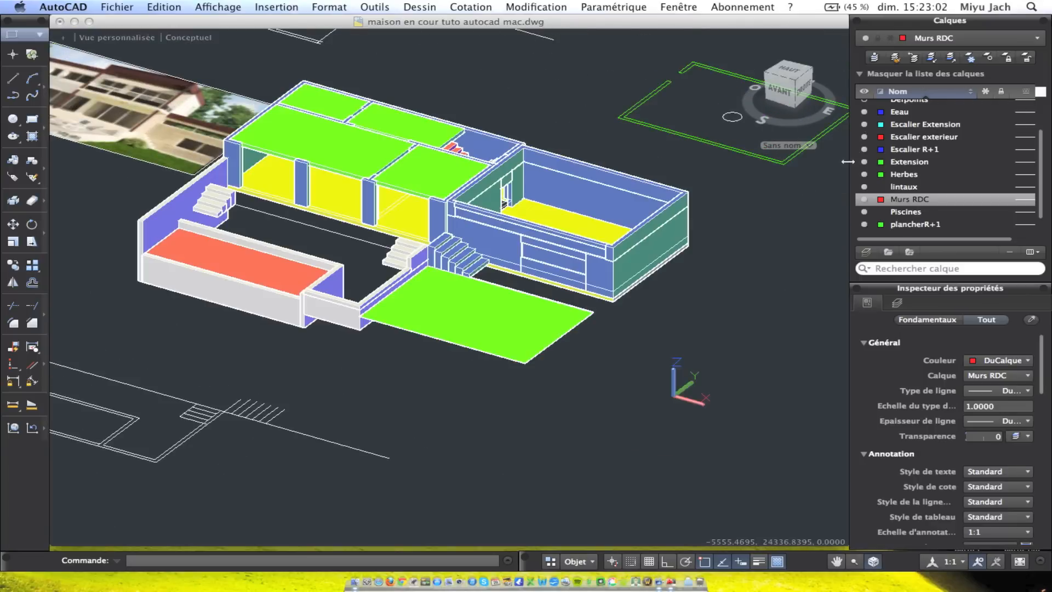
{"action": "left_click", "coordinate": [901, 138]}
{"action": "scroll", "coordinate": [876, 138], "scroll_direction": "up", "scroll_amount": 3}
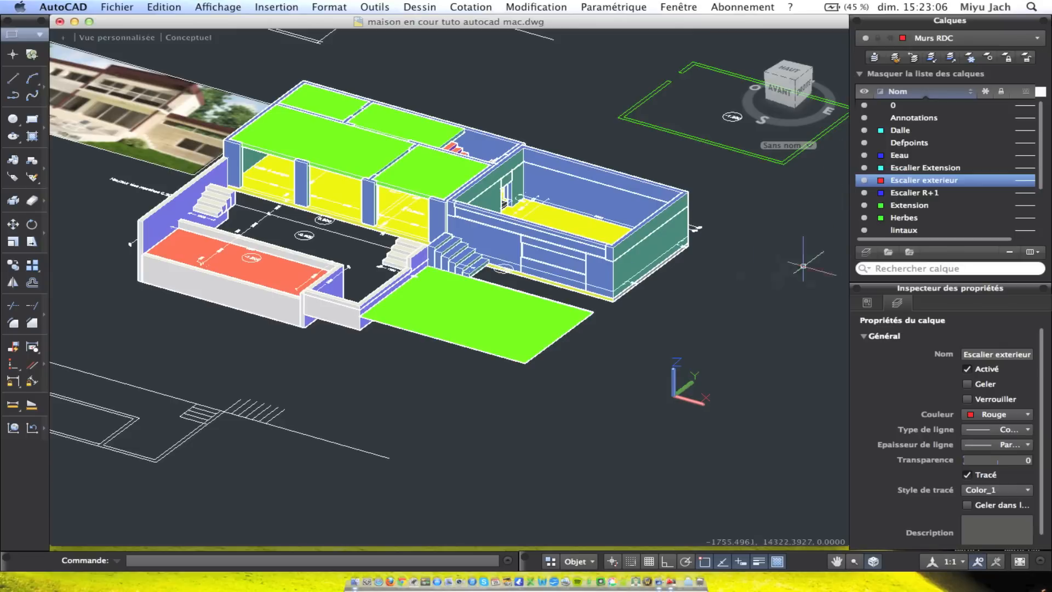
{"action": "scroll", "coordinate": [874, 211], "scroll_direction": "down", "scroll_amount": 3}
{"action": "left_click", "coordinate": [865, 217]}
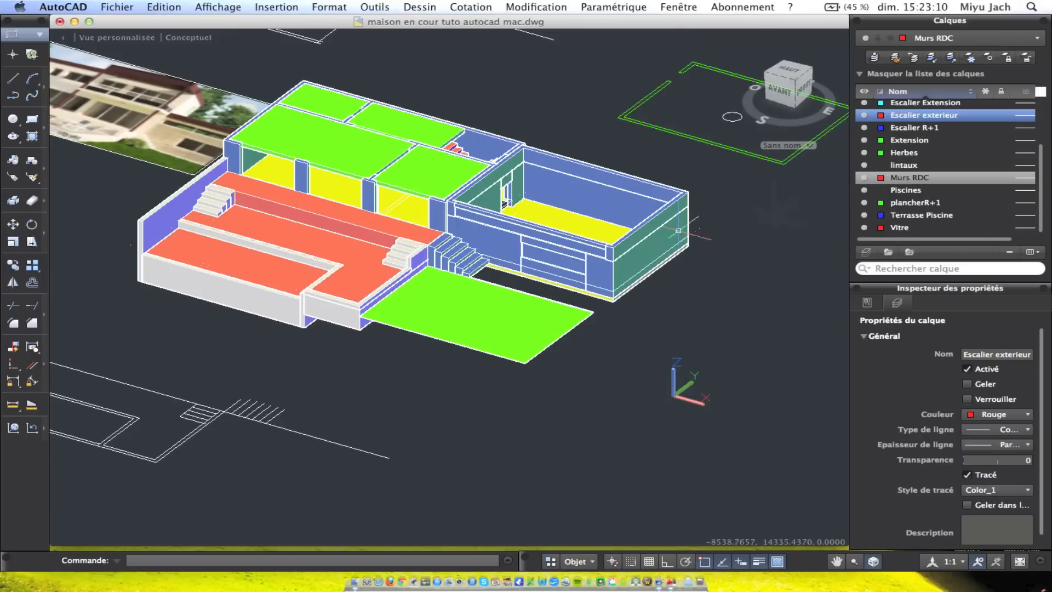
Examine the interior staircase and the junction between the house and the extension from the rear and the front
{"action": "scroll", "coordinate": [402, 256], "scroll_direction": "up", "scroll_amount": 3}
{"action": "mouse_move", "coordinate": [465, 236]}
{"action": "middle_mouse_down", "text": "shift"}
{"action": "mouse_move", "coordinate": [489, 172]}
{"action": "mouse_move", "coordinate": [606, 191]}
{"action": "mouse_move", "coordinate": [743, 181]}
{"action": "middle_mouse_up", "text": "shift"}
{"action": "mouse_move", "coordinate": [575, 170]}
{"action": "middle_mouse_down", "text": "shift"}
{"action": "mouse_move", "coordinate": [361, 217]}
{"action": "mouse_move", "coordinate": [700, 322]}
{"action": "mouse_move", "coordinate": [735, 313]}
{"action": "mouse_move", "coordinate": [399, 168]}
{"action": "middle_mouse_up", "text": "shift"}
{"action": "scroll", "coordinate": [475, 159], "scroll_direction": "up", "scroll_amount": 5}
{"action": "mouse_move", "coordinate": [475, 158]}
{"action": "middle_mouse_down", "text": "shift"}
{"action": "mouse_move", "coordinate": [465, 181]}
{"action": "mouse_move", "coordinate": [453, 164]}
{"action": "mouse_move", "coordinate": [501, 166]}
{"action": "mouse_move", "coordinate": [376, 134]}
{"action": "mouse_move", "coordinate": [369, 164]}
{"action": "mouse_move", "coordinate": [442, 198]}
{"action": "mouse_move", "coordinate": [400, 211]}
{"action": "mouse_move", "coordinate": [524, 235]}
{"action": "middle_mouse_up", "text": "shift"}
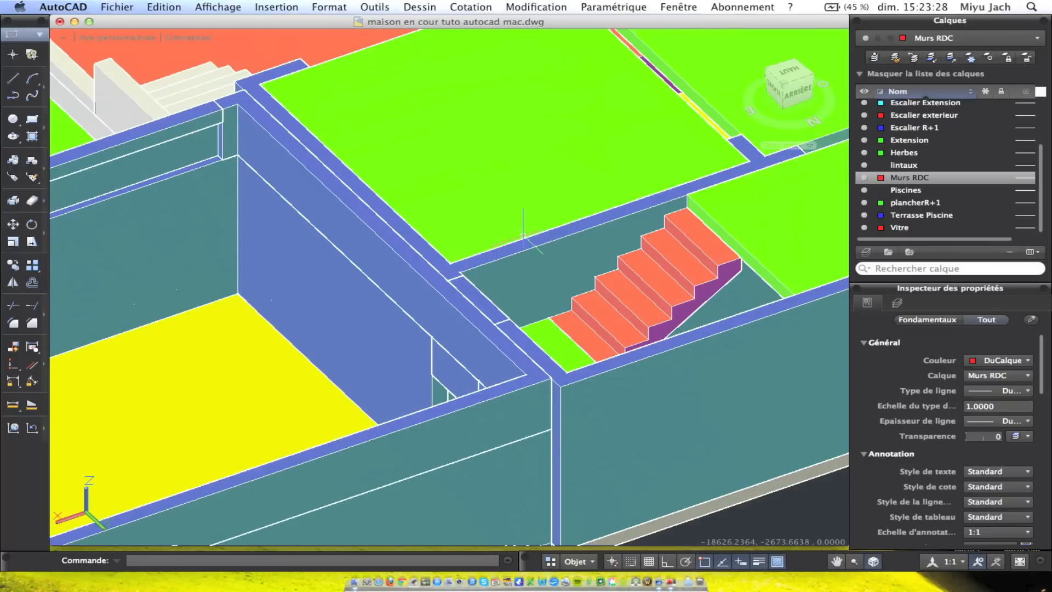
{"action": "mouse_move", "coordinate": [523, 236]}
{"action": "middle_mouse_down", "text": "shift"}
{"action": "mouse_move", "coordinate": [427, 215]}
{"action": "mouse_move", "coordinate": [494, 221]}
{"action": "middle_mouse_up", "text": "shift"}
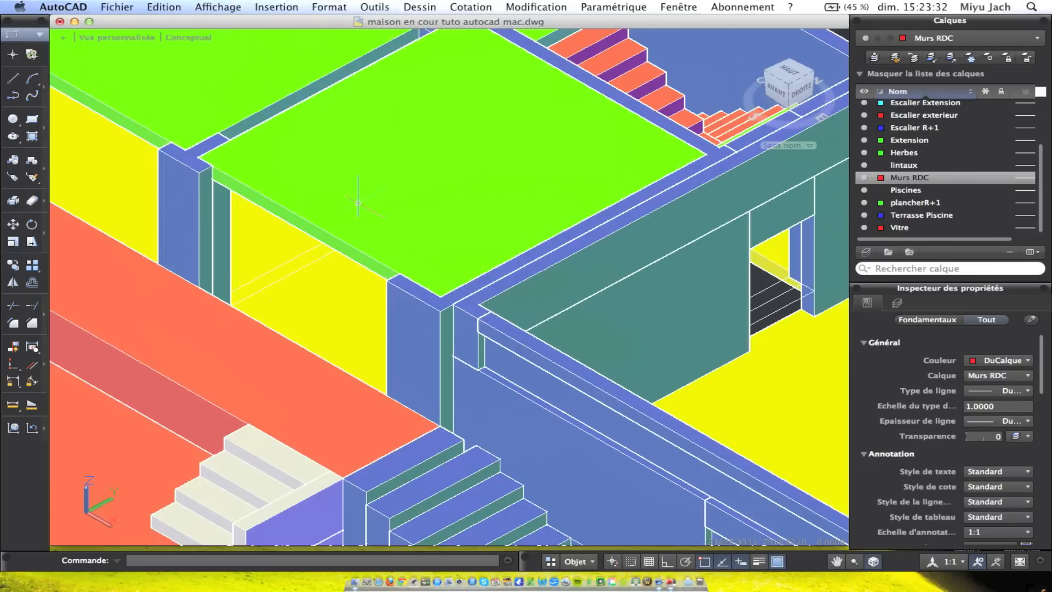
Move the pool, its terrace and walls, the lawn and the outdoor stairs straight down along the ground-floor slab's edge
{"action": "left_click", "coordinate": [239, 344]}
{"action": "mouse_move", "coordinate": [240, 343]}
{"action": "middle_mouse_down", "text": "shift"}
{"action": "mouse_move", "coordinate": [383, 285]}
{"action": "mouse_move", "coordinate": [520, 247]}
{"action": "mouse_move", "coordinate": [638, 324]}
{"action": "mouse_move", "coordinate": [588, 391]}
{"action": "middle_mouse_up", "text": "shift"}
{"action": "left_click", "coordinate": [588, 390]}
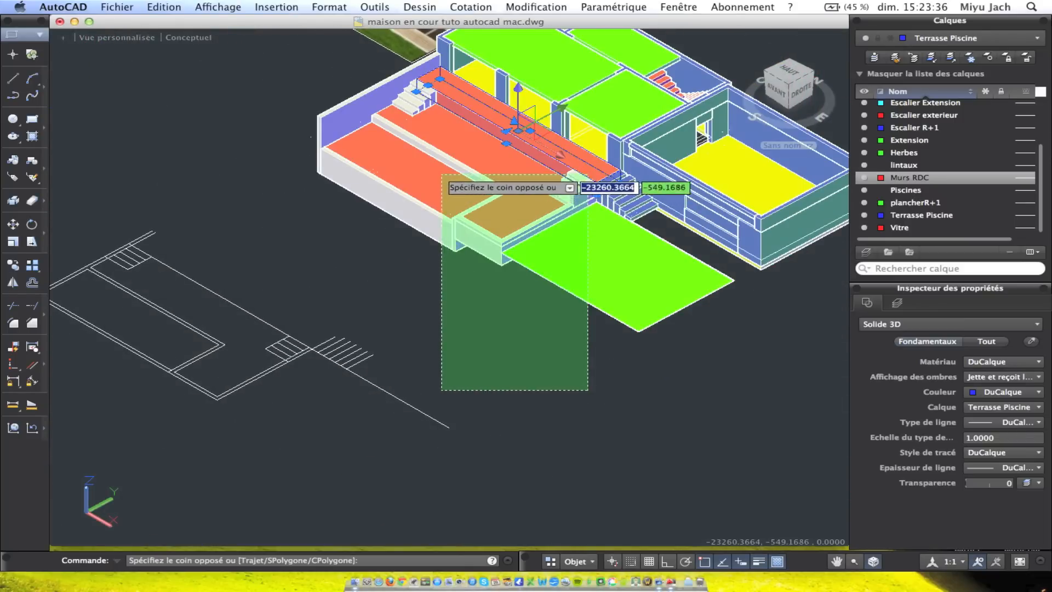
{"action": "left_click", "coordinate": [441, 175]}
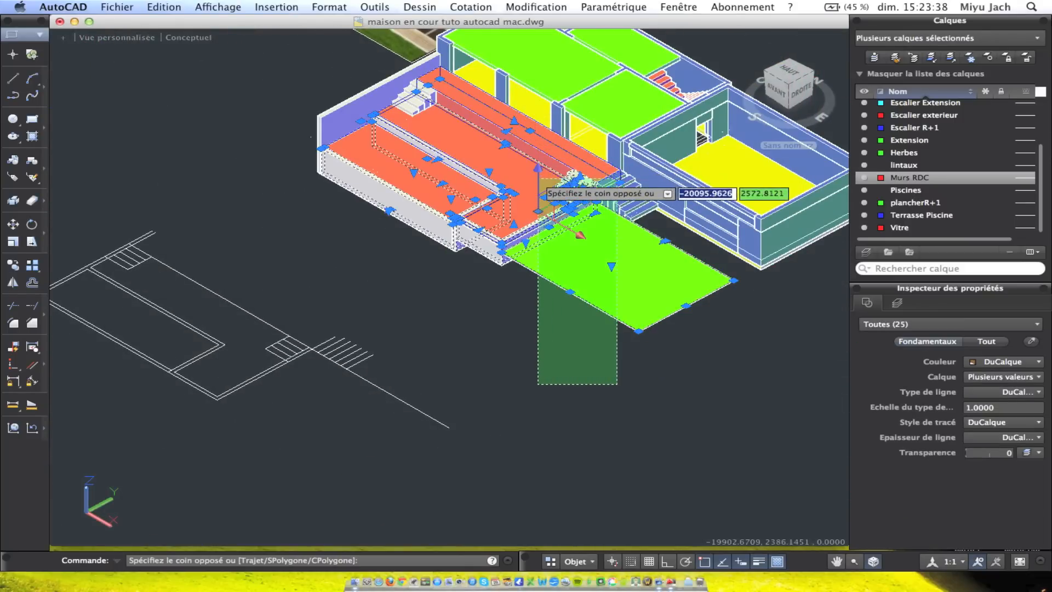
{"action": "left_click", "coordinate": [532, 192]}
{"action": "middle_click_drag", "start_coordinate": [532, 192], "coordinate": [632, 221]}
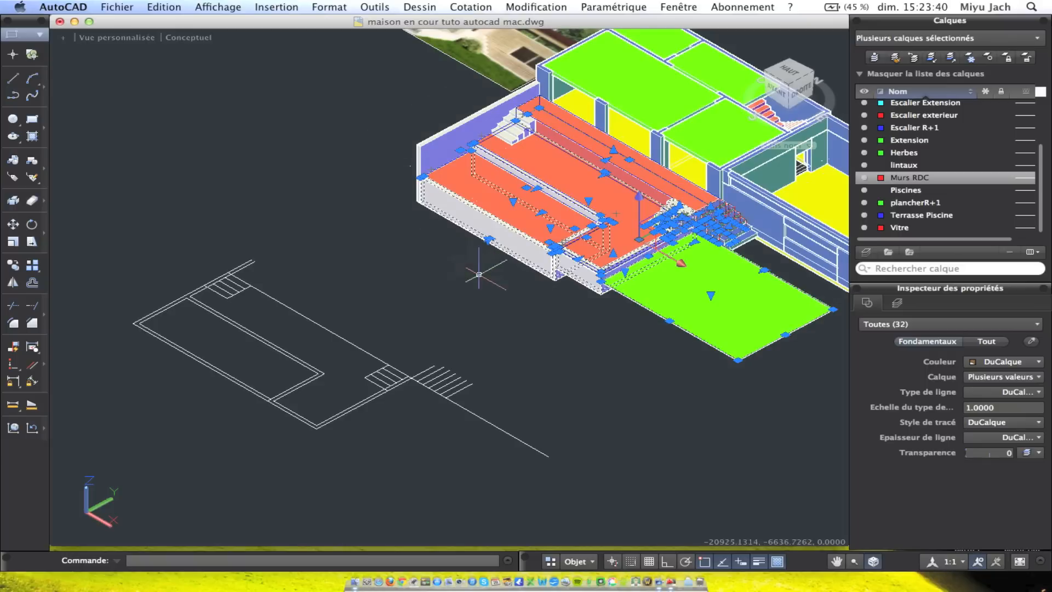
{"action": "left_click", "coordinate": [483, 293]}
{"action": "left_click", "coordinate": [353, 114]}
{"action": "scroll", "coordinate": [573, 101], "scroll_direction": "up", "scroll_amount": 3}
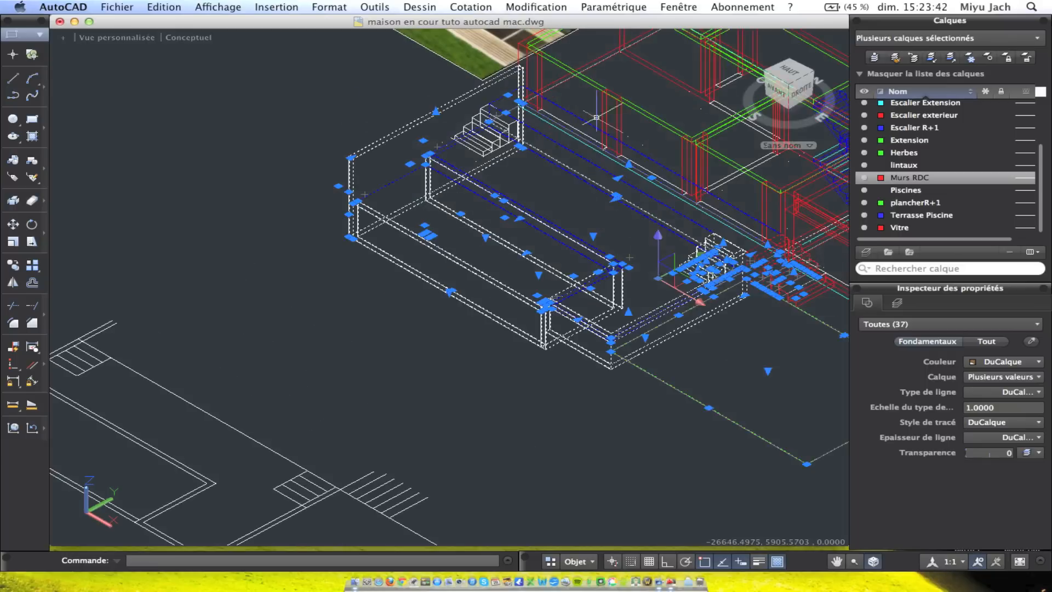
{"action": "left_click", "coordinate": [12, 224]}
{"action": "scroll", "coordinate": [548, 104], "scroll_direction": "up", "scroll_amount": 5}
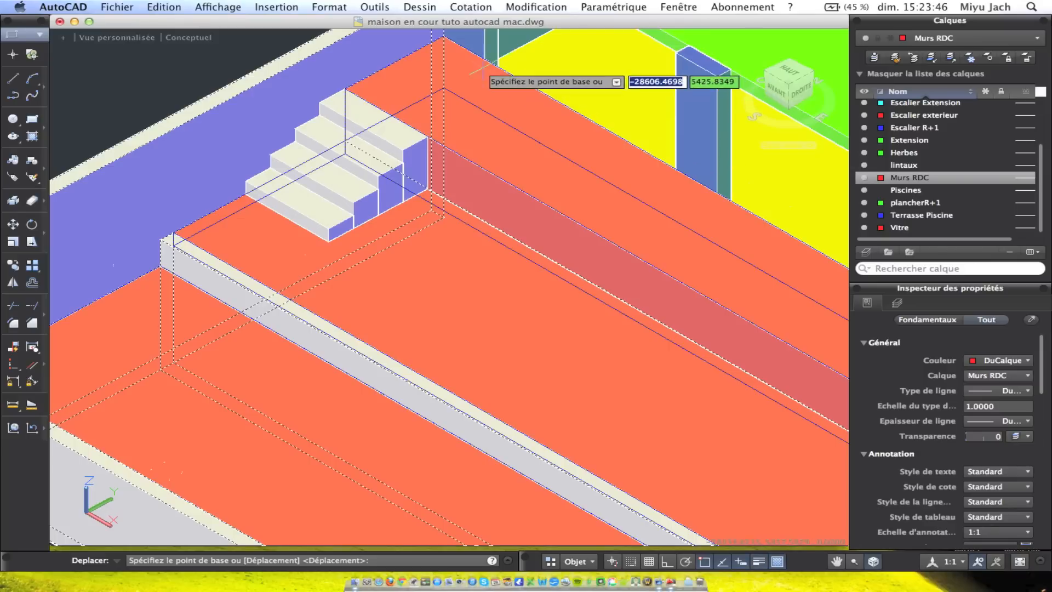
{"action": "scroll", "coordinate": [483, 69], "scroll_direction": "up", "scroll_amount": 2}
{"action": "left_click", "coordinate": [486, 57]}
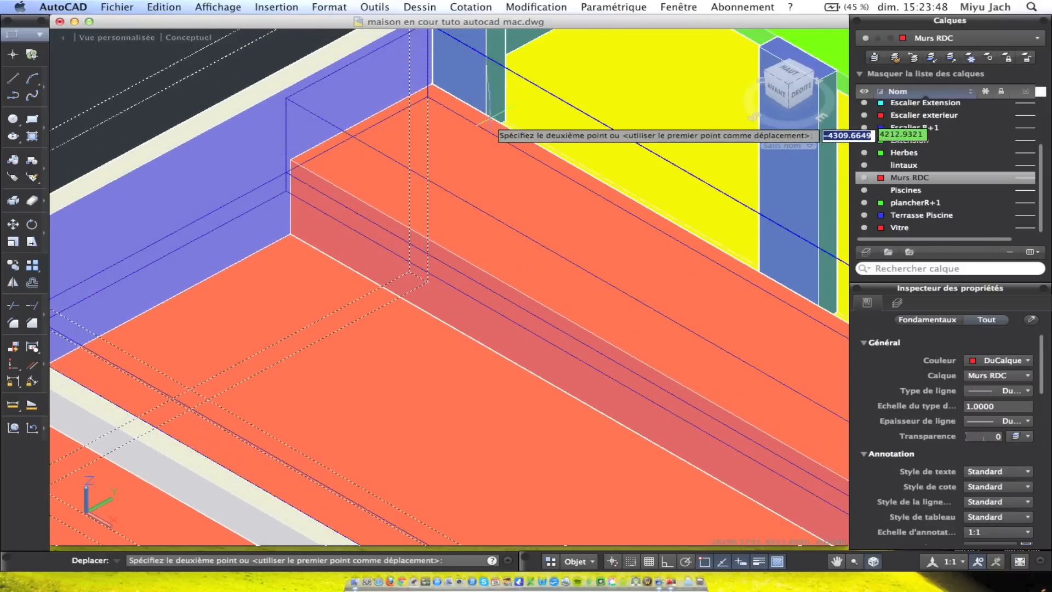
{"action": "left_click", "coordinate": [485, 131]}
{"action": "scroll", "coordinate": [493, 142], "scroll_direction": "down", "scroll_amount": 5}
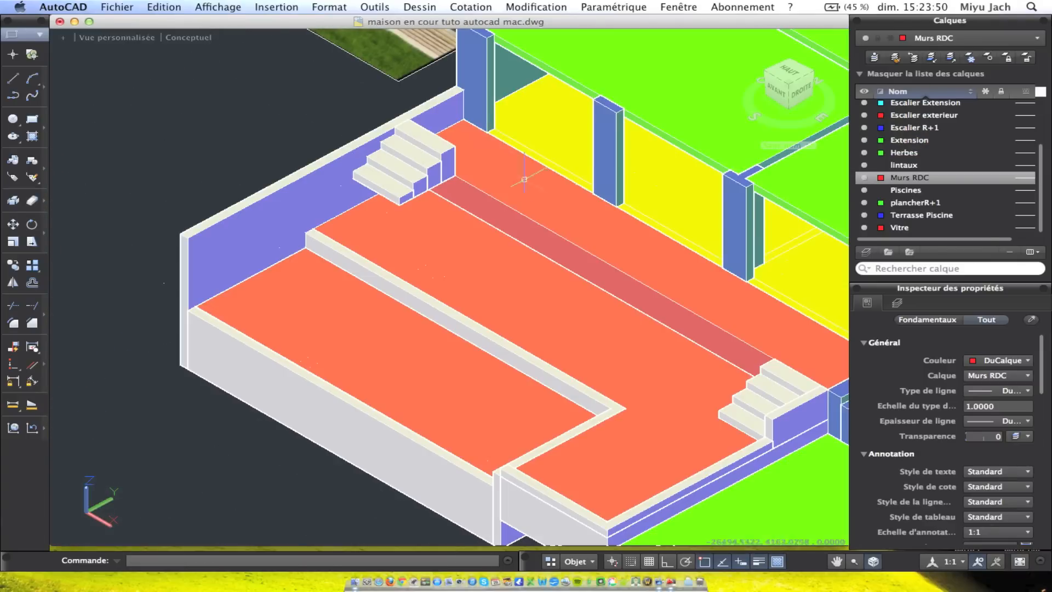
Move the stairs at the far end of the pool terrace down to meet the lowered terrace
{"action": "scroll", "coordinate": [580, 265], "scroll_direction": "down", "scroll_amount": 2}
{"action": "left_click", "coordinate": [477, 197]}
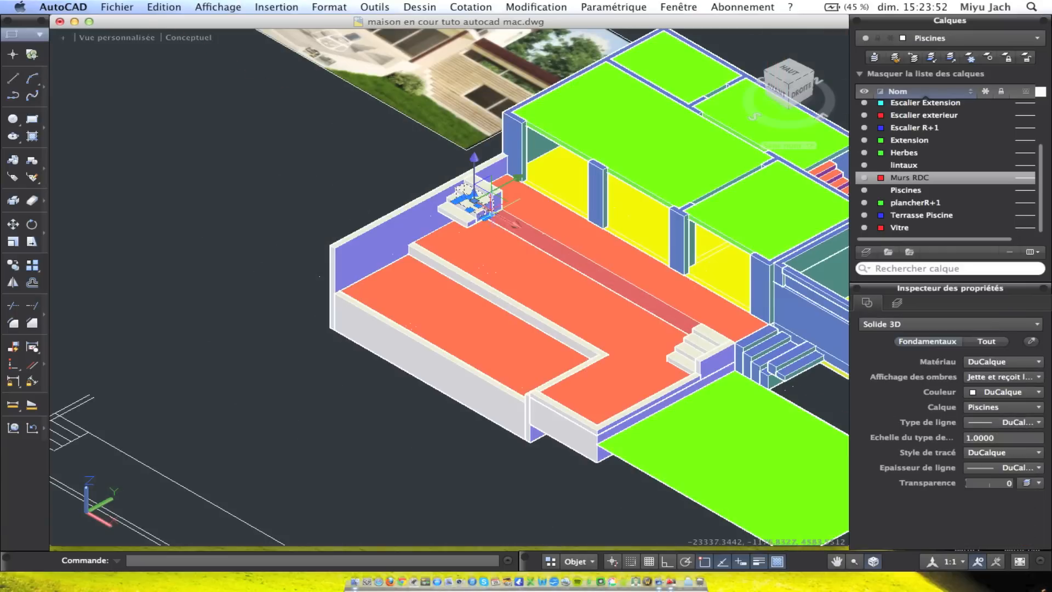
{"action": "scroll", "coordinate": [476, 198], "scroll_direction": "up", "scroll_amount": 3}
{"action": "key", "text": "Escape"}
{"action": "left_click", "coordinate": [384, 127]}
{"action": "left_click", "coordinate": [517, 255]}
{"action": "middle_click_drag", "start_coordinate": [534, 283], "coordinate": [415, 167]}
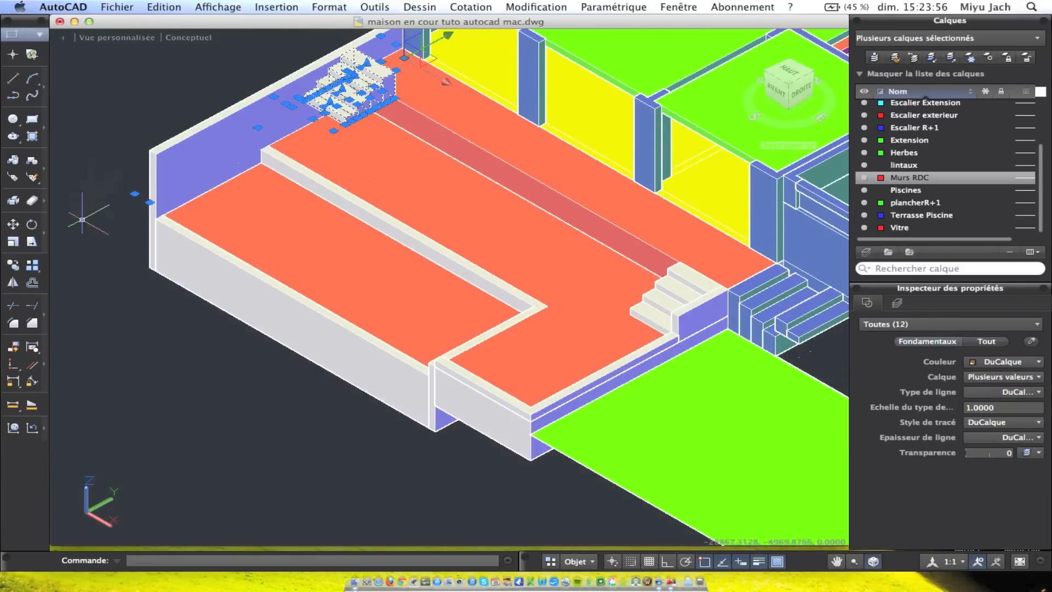
{"action": "left_click", "coordinate": [17, 225]}
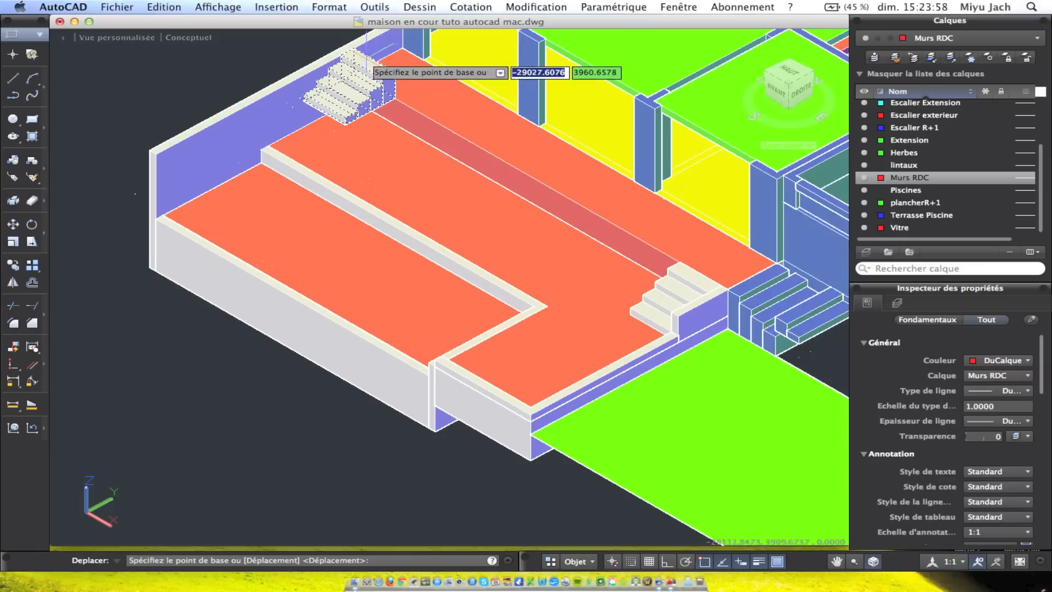
{"action": "left_click", "coordinate": [353, 52]}
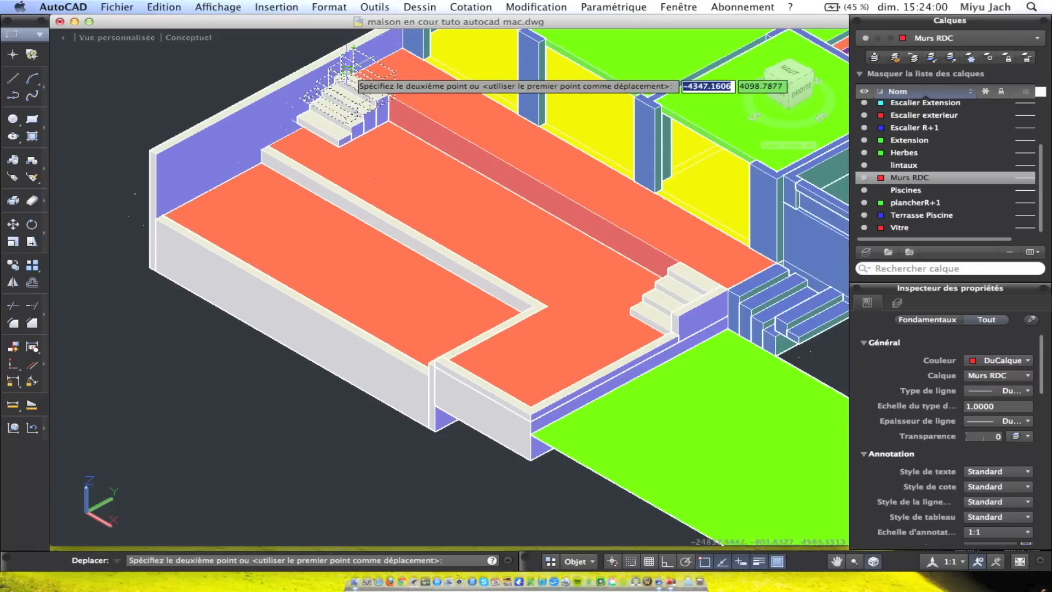
{"action": "left_click", "coordinate": [351, 75]}
{"action": "scroll", "coordinate": [355, 102], "scroll_direction": "down", "scroll_amount": 4}
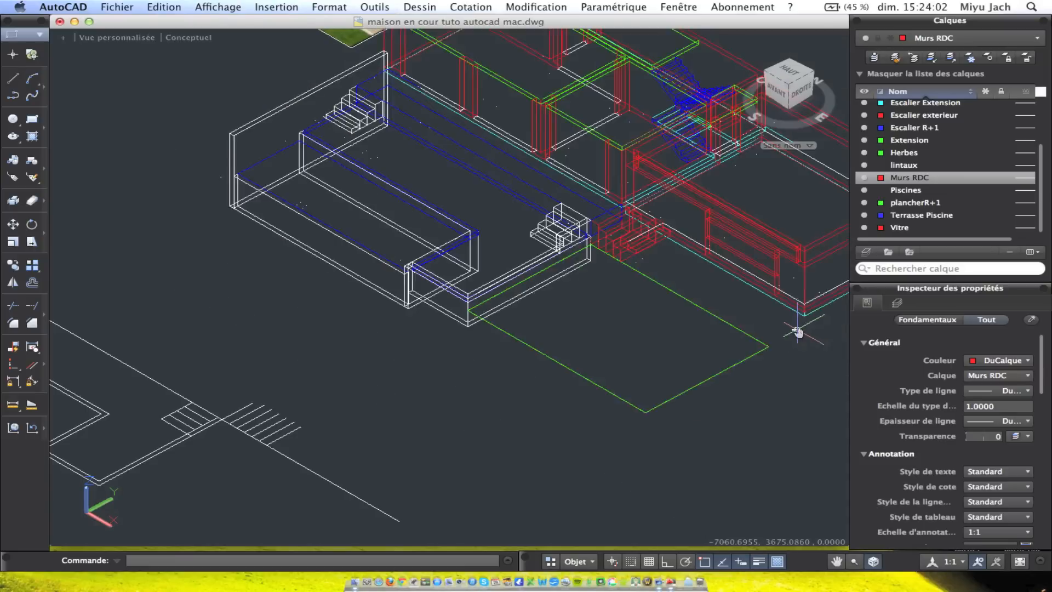
Move the two lowest steps of the exterior stairs beside the lawn down to line up with the rest of the flight
{"action": "middle_click_drag", "start_coordinate": [801, 331], "coordinate": [541, 198]}
{"action": "scroll", "coordinate": [541, 198], "scroll_direction": "up", "scroll_amount": 3}
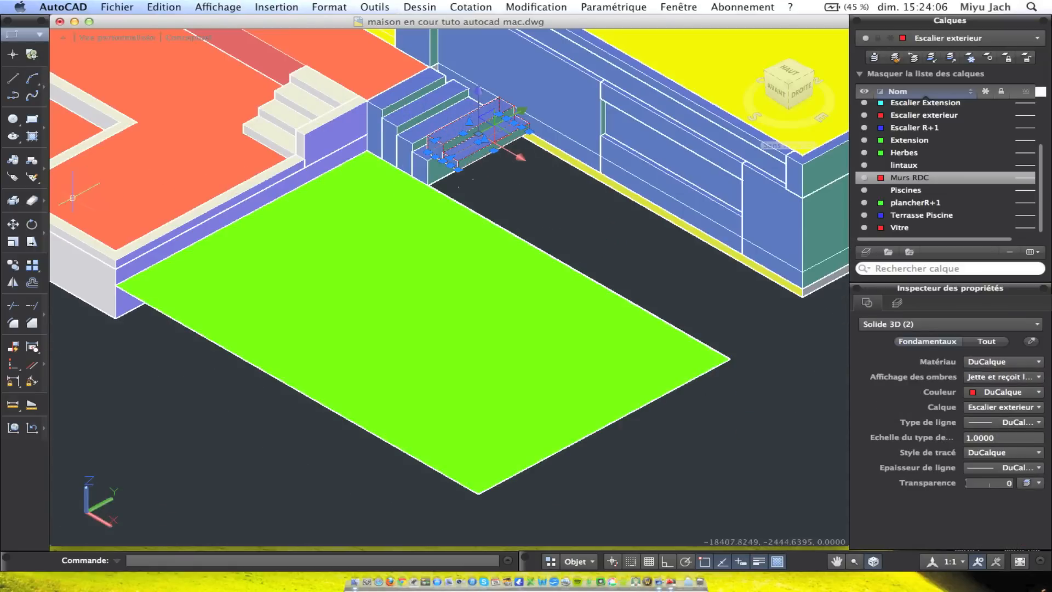
{"action": "left_click", "coordinate": [13, 224]}
{"action": "scroll", "coordinate": [387, 137], "scroll_direction": "up", "scroll_amount": 3}
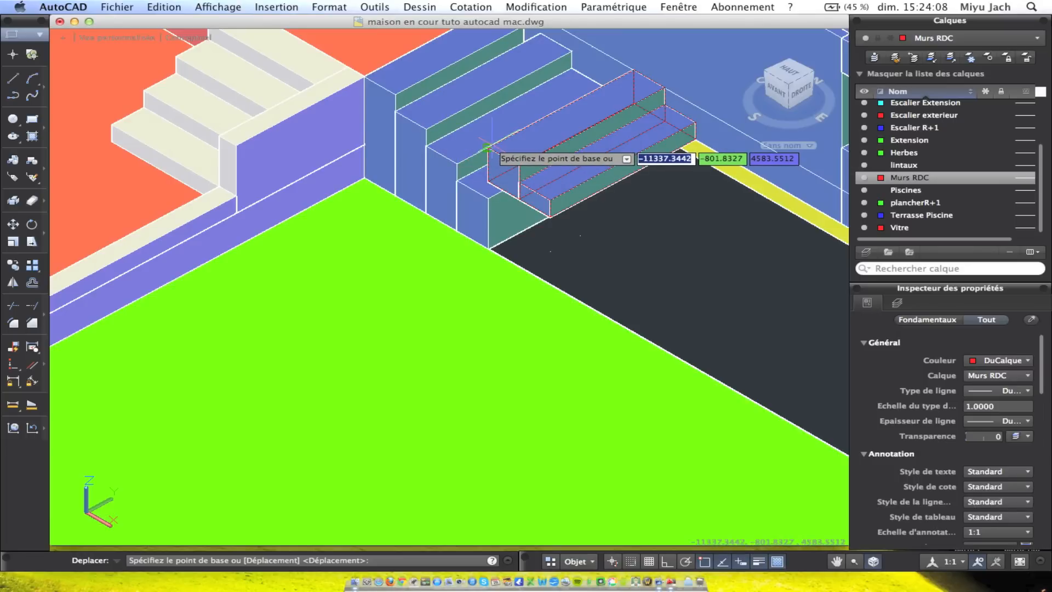
{"action": "left_click", "coordinate": [487, 175]}
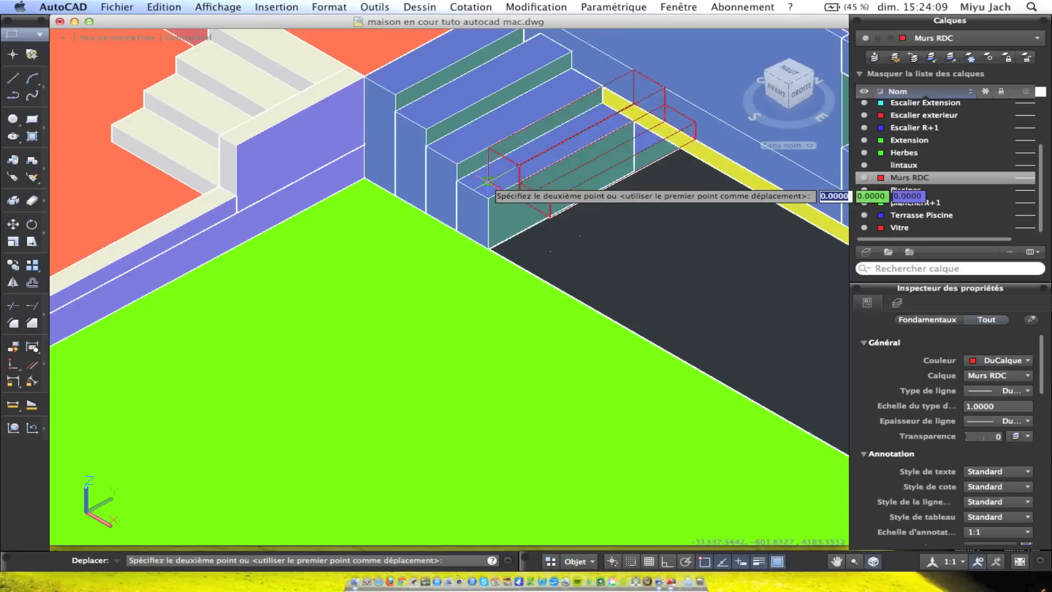
{"action": "left_click", "coordinate": [486, 249]}
{"action": "scroll", "coordinate": [515, 235], "scroll_direction": "down", "scroll_amount": 2}
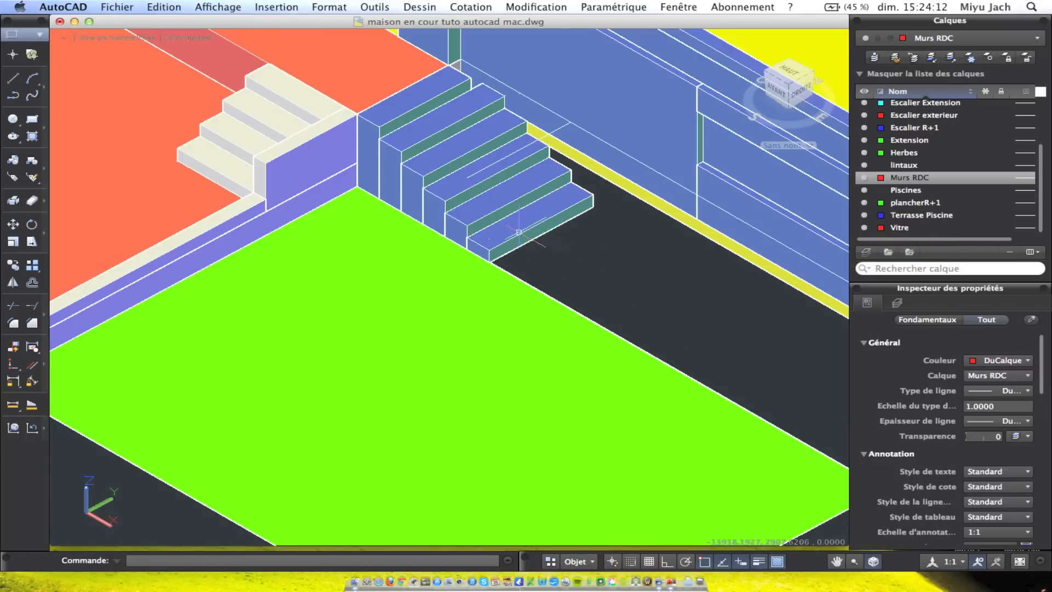
{"action": "mouse_move", "coordinate": [518, 232]}
{"action": "middle_mouse_down", "text": "shift"}
{"action": "mouse_move", "coordinate": [582, 132]}
{"action": "mouse_move", "coordinate": [498, 174]}
{"action": "mouse_move", "coordinate": [615, 148]}
{"action": "mouse_move", "coordinate": [439, 141]}
{"action": "mouse_move", "coordinate": [453, 136]}
{"action": "mouse_move", "coordinate": [401, 123]}
{"action": "mouse_move", "coordinate": [422, 116]}
{"action": "middle_mouse_up", "text": "shift"}
{"action": "scroll", "coordinate": [581, 140], "scroll_direction": "down", "scroll_amount": 4}
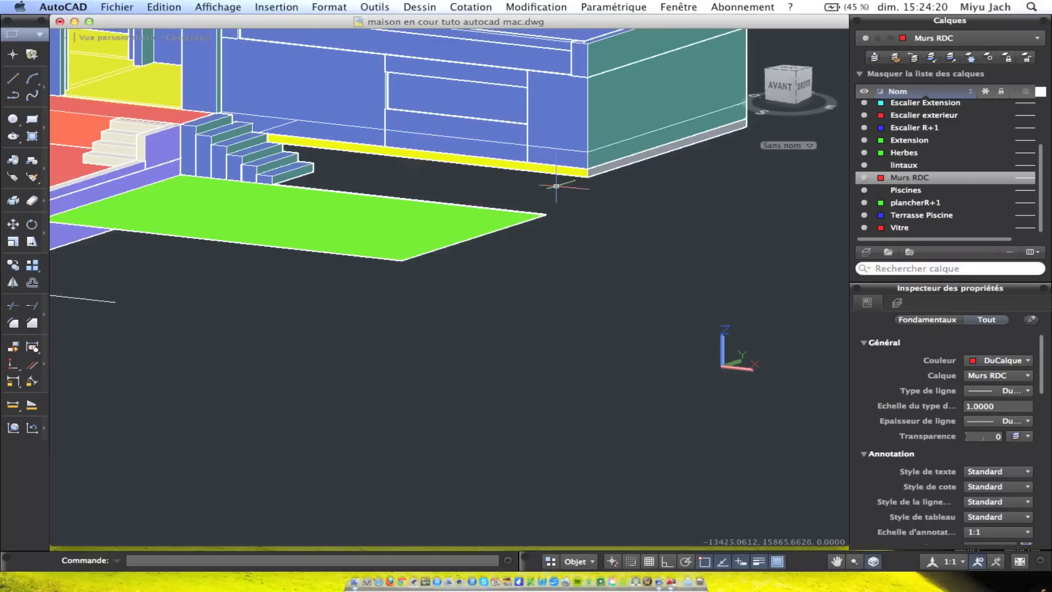
Reorient the user coordinate system so that its Y axis points vertically upward
{"action": "key", "text": "Escape"}
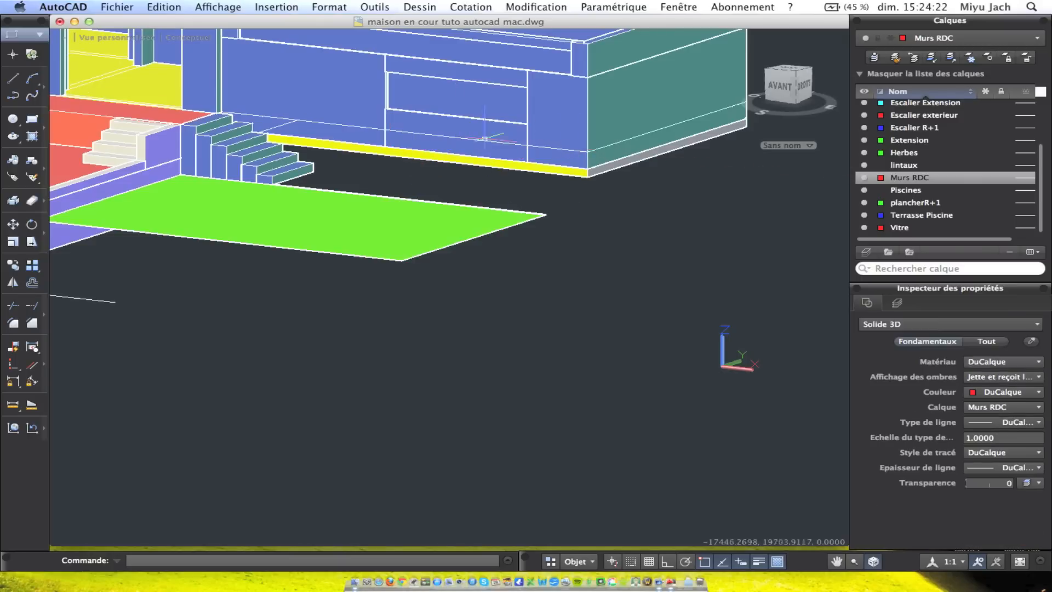
{"action": "key", "text": "Escape"}
{"action": "scroll", "coordinate": [217, 180], "scroll_direction": "up", "scroll_amount": 3}
{"action": "middle_click_drag", "start_coordinate": [267, 176], "coordinate": [359, 199]}
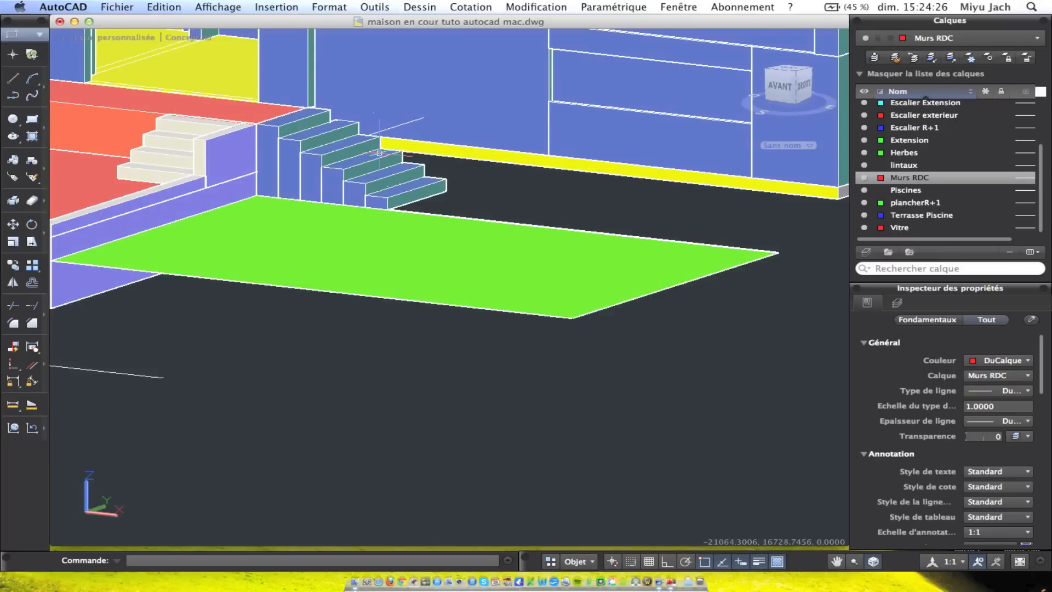
{"action": "middle_click_drag", "start_coordinate": [377, 154], "coordinate": [416, 213]}
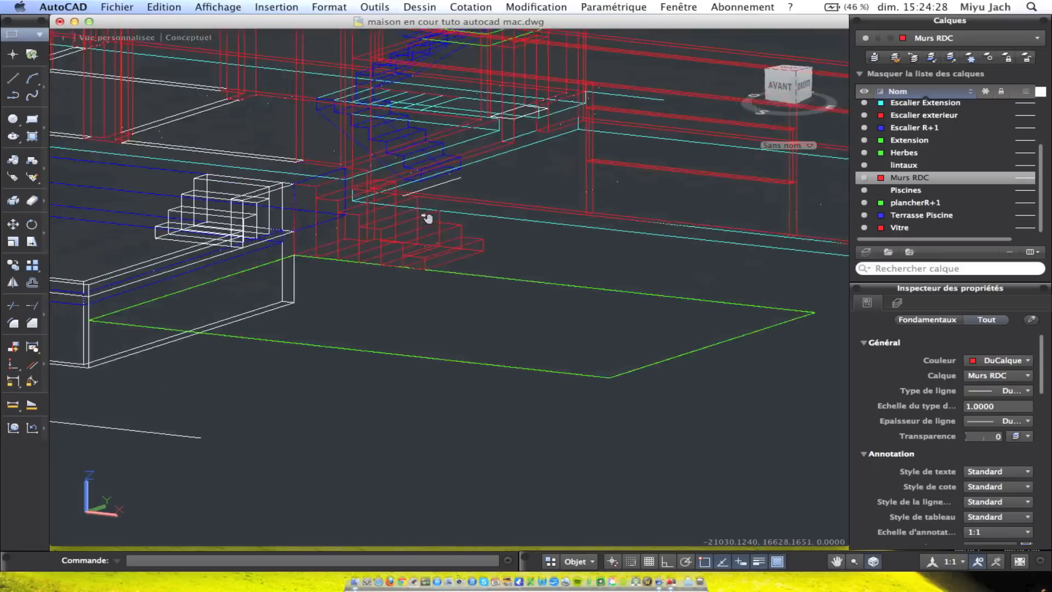
{"action": "scroll", "coordinate": [420, 190], "scroll_direction": "up", "scroll_amount": 2}
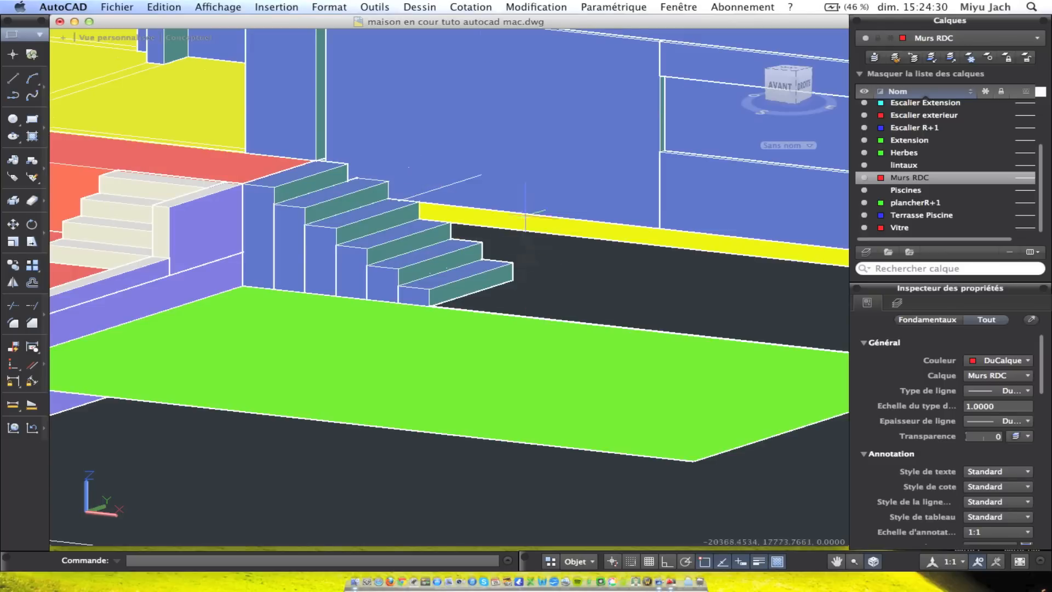
{"action": "left_click", "coordinate": [465, 4]}
{"action": "left_click", "coordinate": [118, 437]}
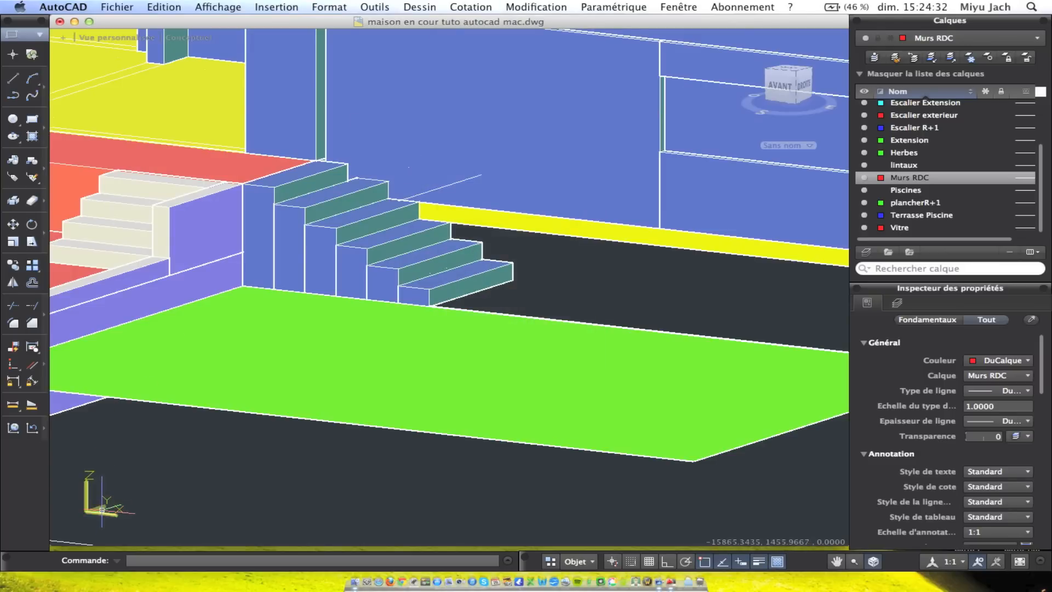
{"action": "left_click", "coordinate": [86, 478]}
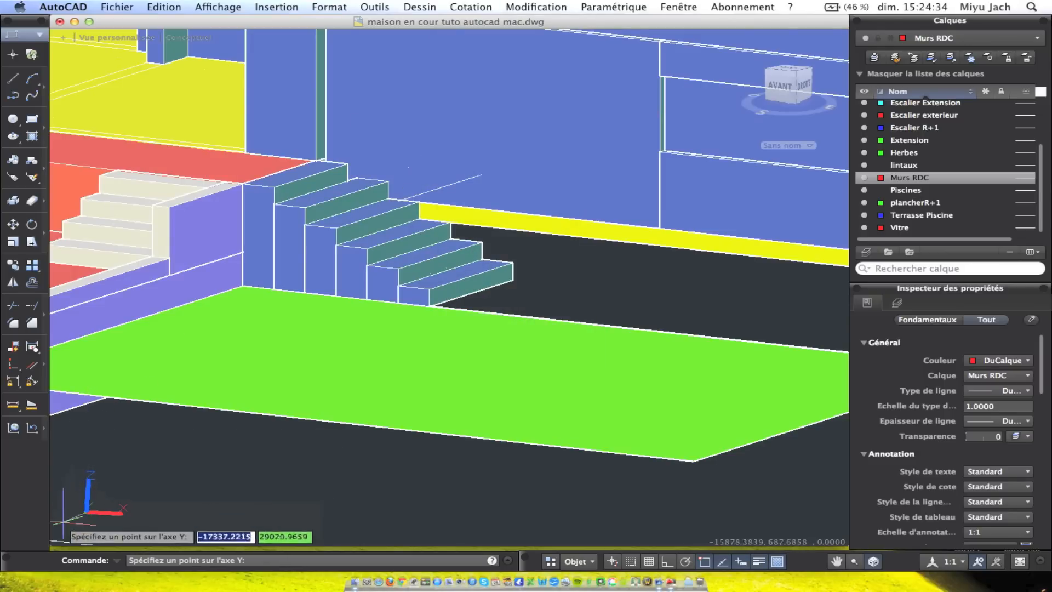
{"action": "middle_click_drag", "start_coordinate": [130, 441], "coordinate": [234, 430]}
{"action": "middle_click_drag", "start_coordinate": [219, 445], "coordinate": [166, 493], "text": "shift"}
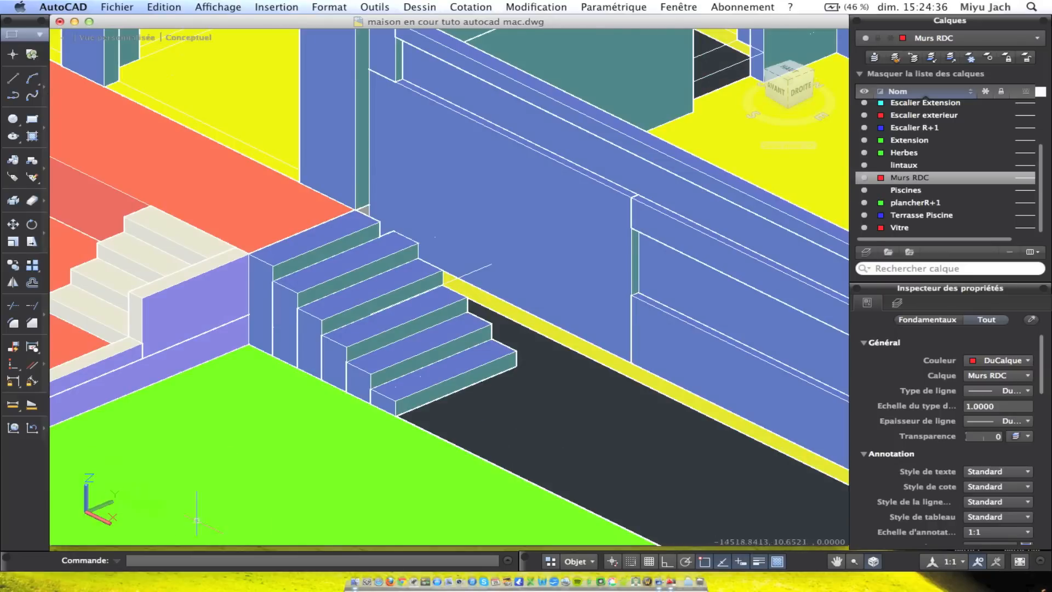
{"action": "middle_click_drag", "start_coordinate": [484, 492], "coordinate": [700, 373]}
{"action": "middle_click_drag", "start_coordinate": [507, 370], "coordinate": [568, 303]}
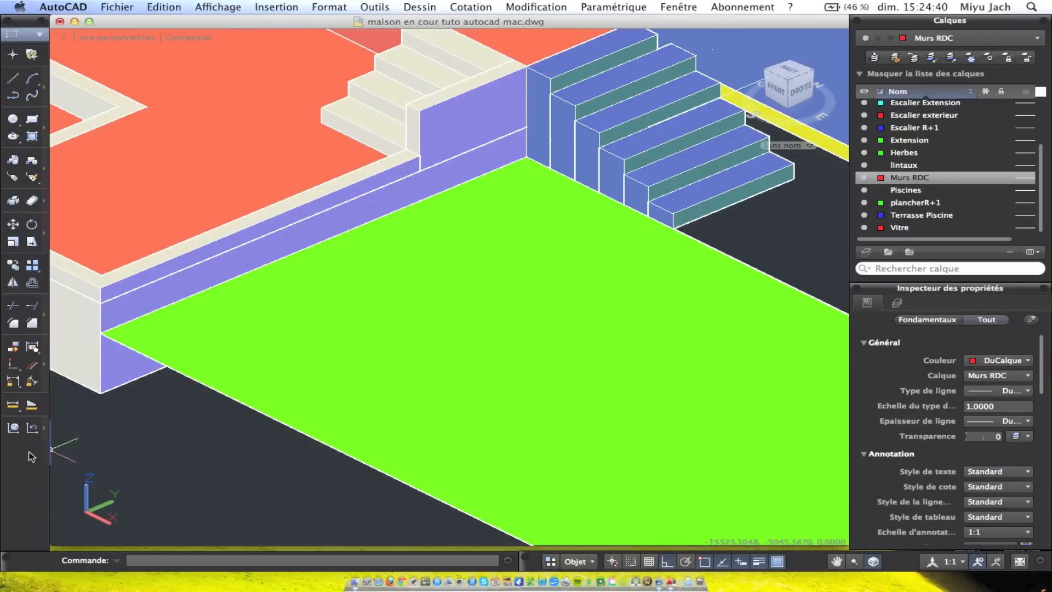
{"action": "left_click", "coordinate": [115, 500]}
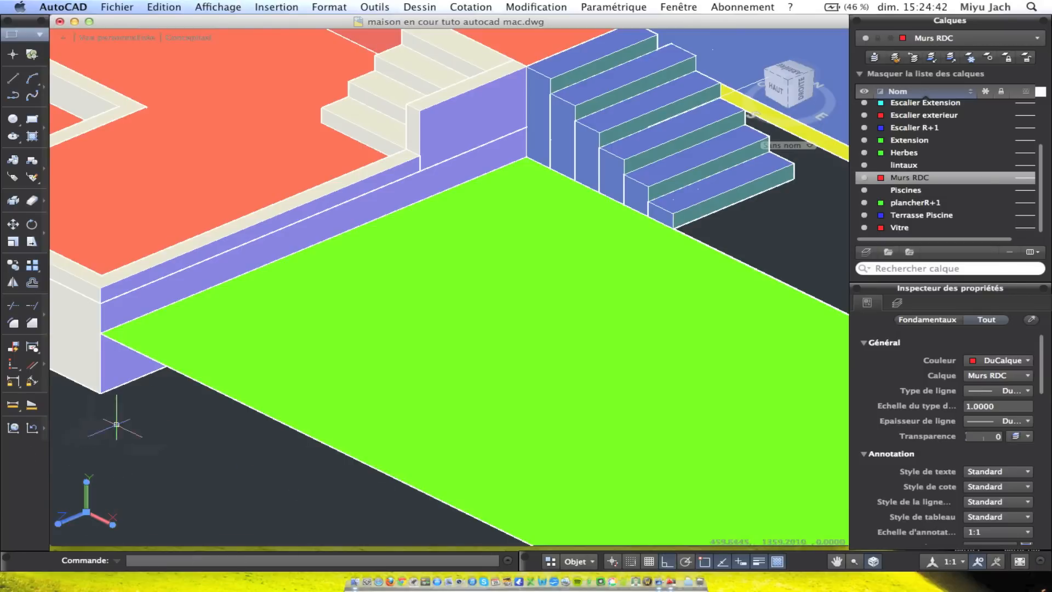
Measure the vertical distance between the lowest exterior step and the extension's floor slab with a linear dimension, without placing it
{"action": "middle_click_drag", "start_coordinate": [344, 300], "coordinate": [137, 230]}
{"action": "left_click", "coordinate": [476, 6]}
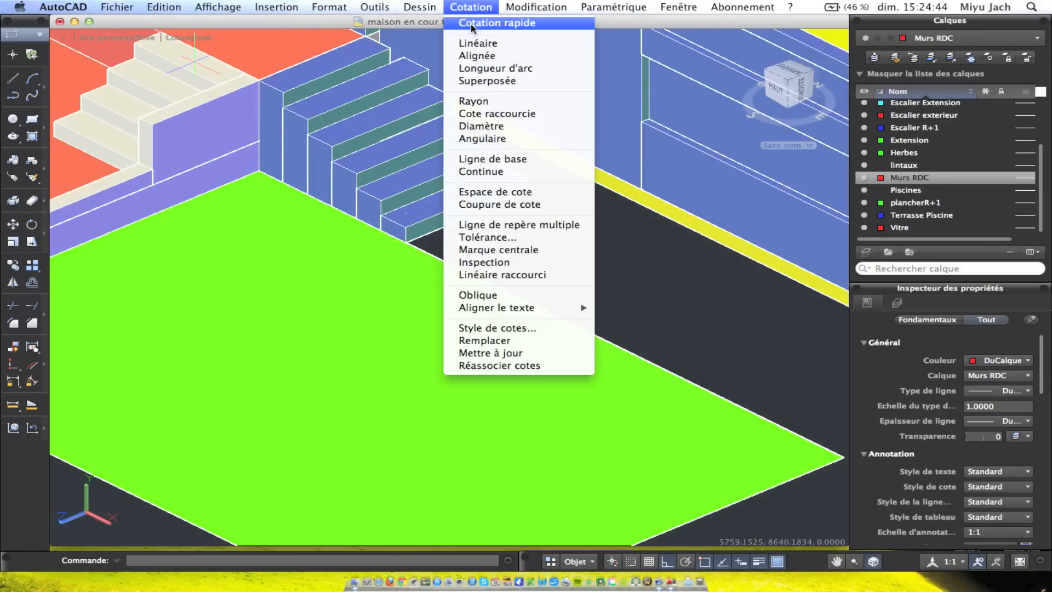
{"action": "left_click", "coordinate": [475, 43]}
{"action": "left_click", "coordinate": [527, 192]}
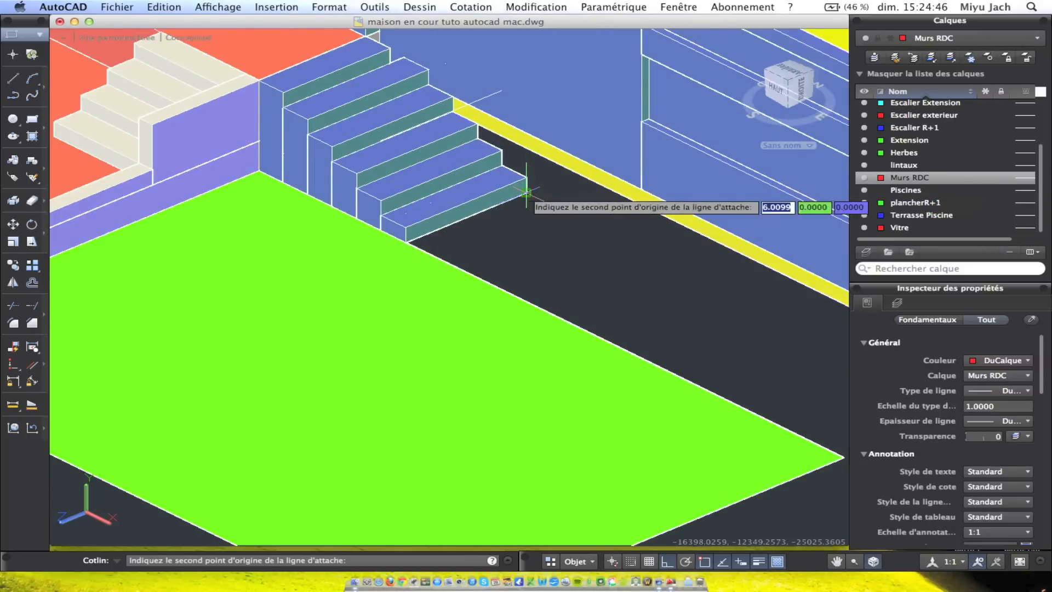
{"action": "left_click", "coordinate": [526, 135]}
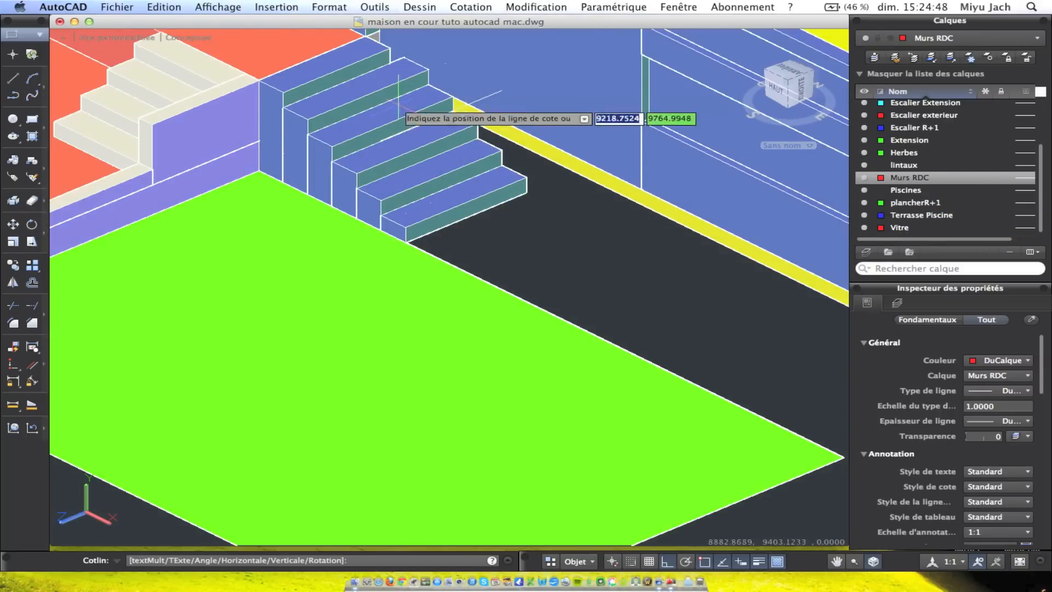
{"action": "scroll", "coordinate": [396, 118], "scroll_direction": "down", "scroll_amount": 4}
{"action": "scroll", "coordinate": [574, 222], "scroll_direction": "down", "scroll_amount": 5}
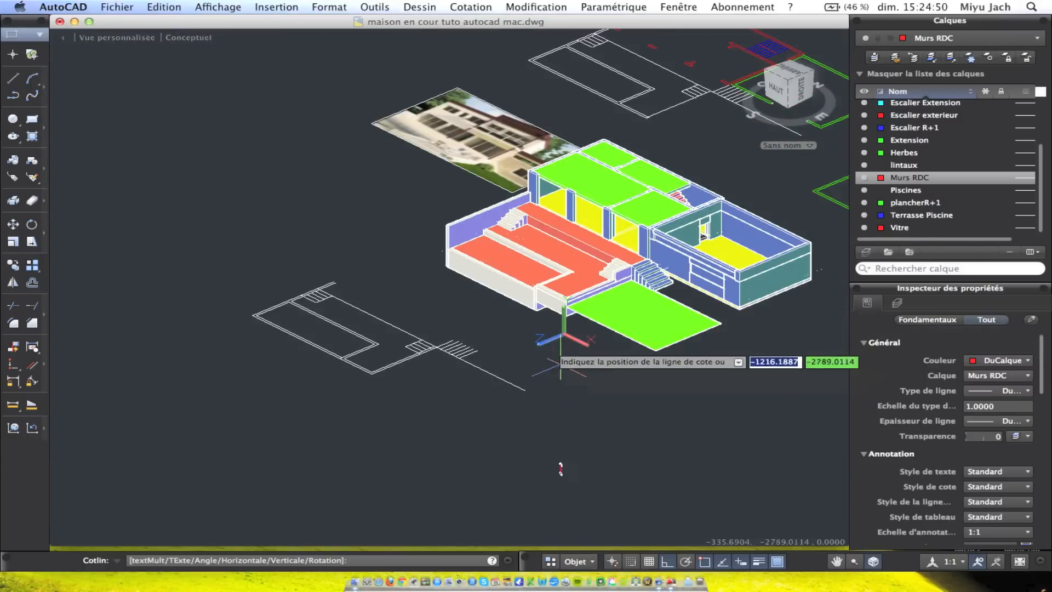
{"action": "scroll", "coordinate": [427, 338], "scroll_direction": "up", "scroll_amount": 8}
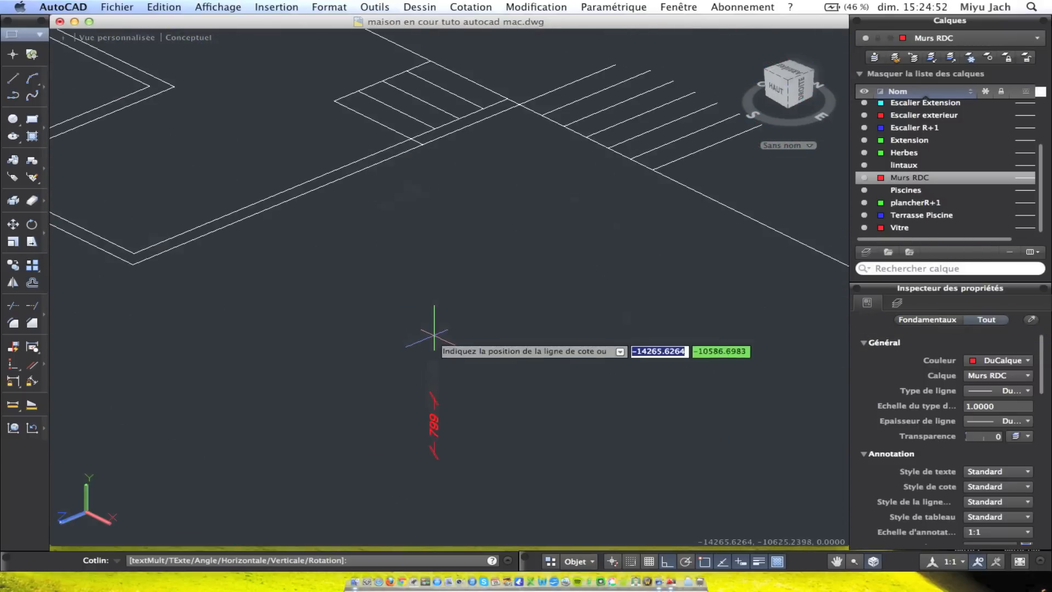
{"action": "key", "text": "Escape"}
Move the extension's floor slab straight down from the underside of the front wall
{"action": "scroll", "coordinate": [507, 334], "scroll_direction": "down", "scroll_amount": 10}
{"action": "middle_click_drag", "start_coordinate": [615, 272], "coordinate": [541, 167]}
{"action": "scroll", "coordinate": [261, 212], "scroll_direction": "up", "scroll_amount": 6}
{"action": "scroll", "coordinate": [347, 216], "scroll_direction": "up", "scroll_amount": 7}
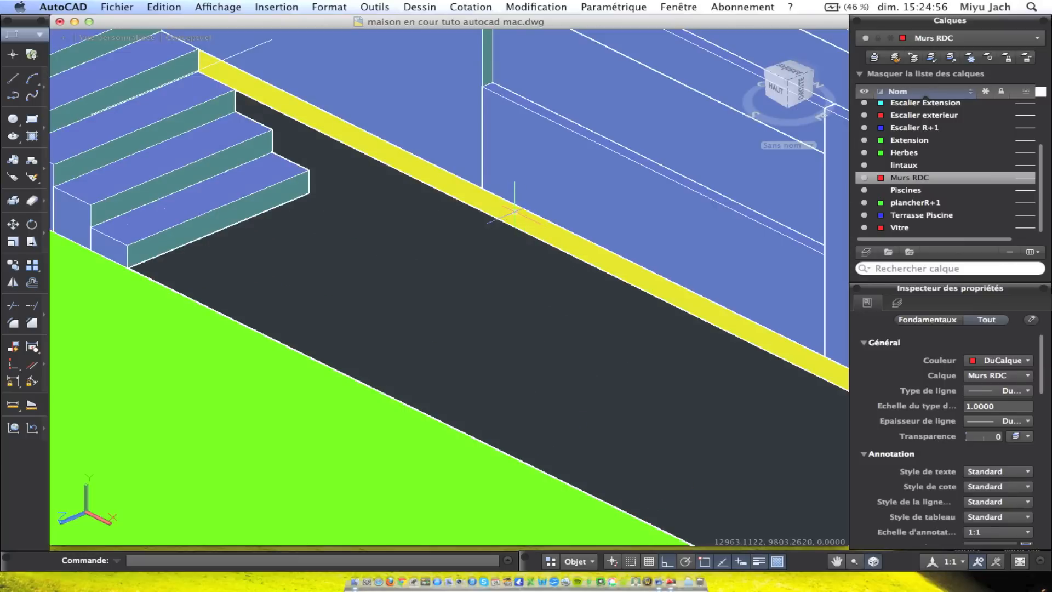
{"action": "left_click", "coordinate": [514, 213]}
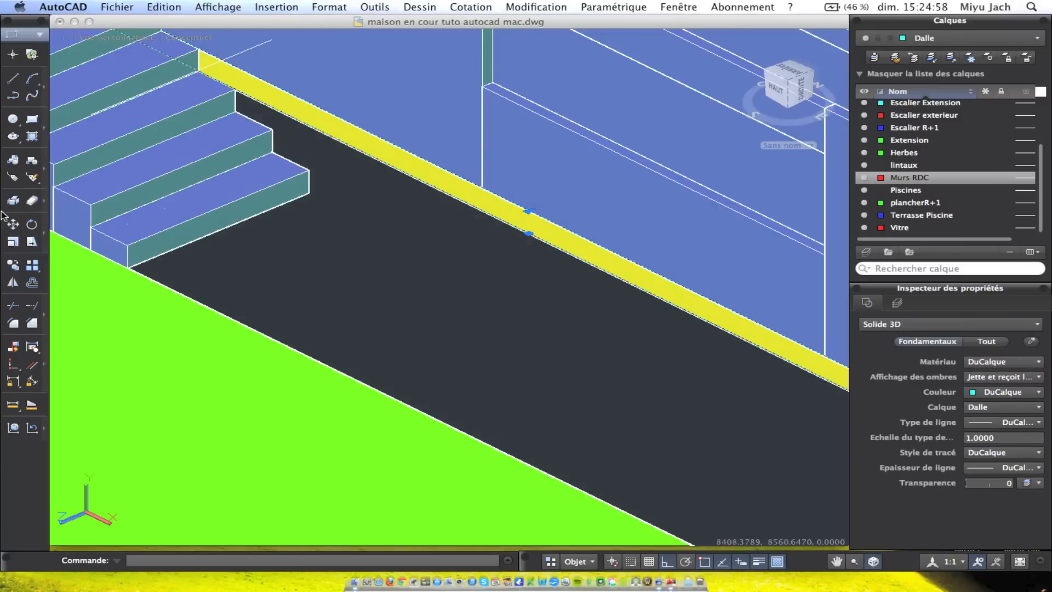
{"action": "left_click", "coordinate": [12, 224]}
{"action": "left_click", "coordinate": [474, 185]}
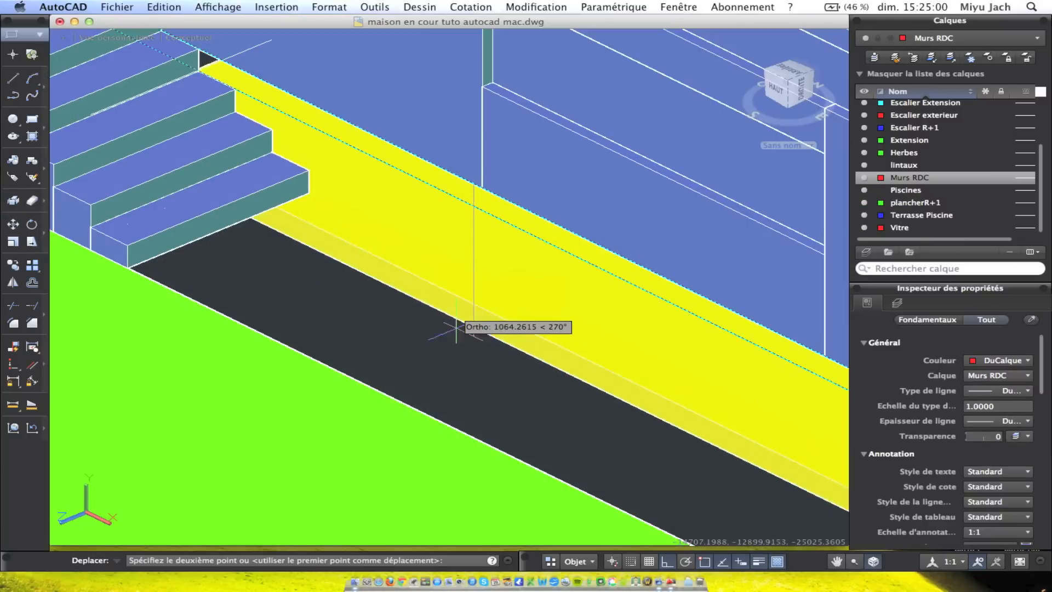
{"action": "left_click", "coordinate": [453, 296]}
Extrude the underside face of the ground-floor wall beyond the exterior stairs by -80 with a taper angle of 0
{"action": "left_click", "coordinate": [493, 170]}
{"action": "scroll", "coordinate": [493, 169], "scroll_direction": "down", "scroll_amount": 6}
{"action": "scroll", "coordinate": [517, 188], "scroll_direction": "up", "scroll_amount": 3}
{"action": "key", "text": "Escape"}
{"action": "middle_click_drag", "start_coordinate": [557, 212], "coordinate": [492, 101], "text": "shift"}
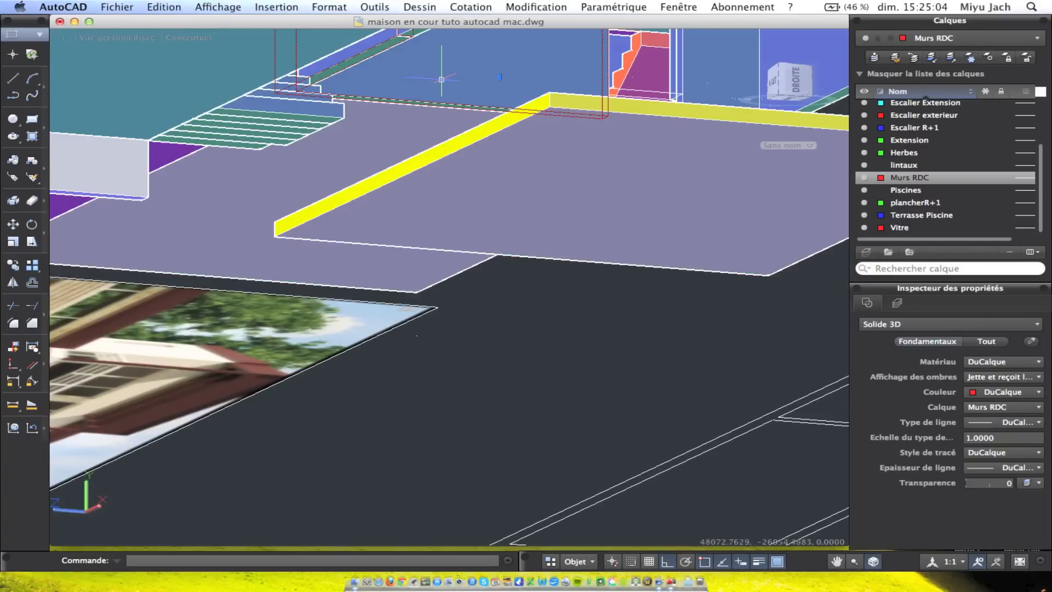
{"action": "middle_click_drag", "start_coordinate": [560, 212], "coordinate": [549, 165], "text": "shift"}
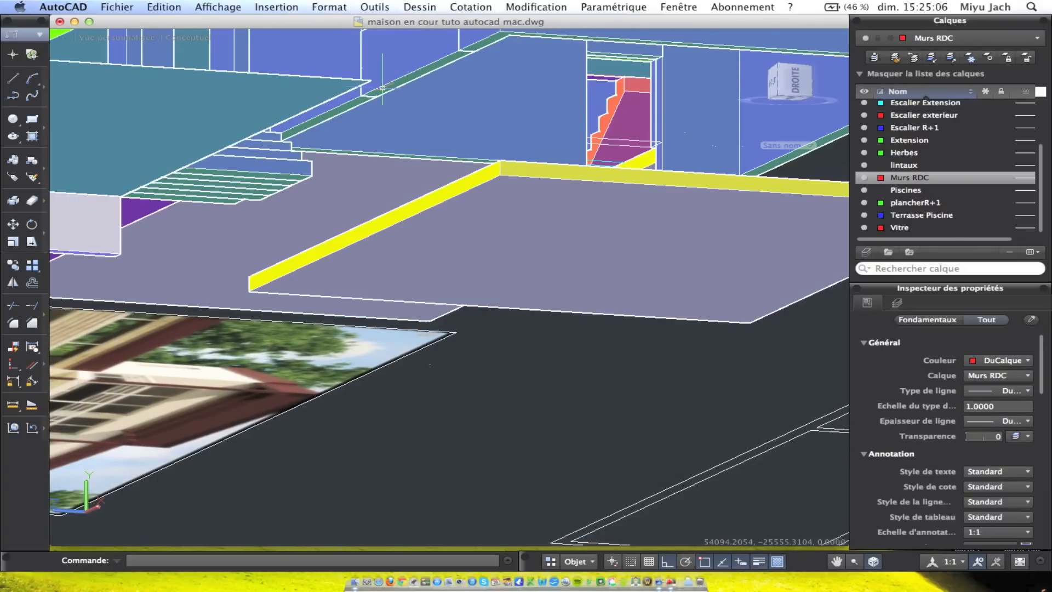
{"action": "left_click", "coordinate": [369, 96]}
{"action": "left_click", "coordinate": [491, 8]}
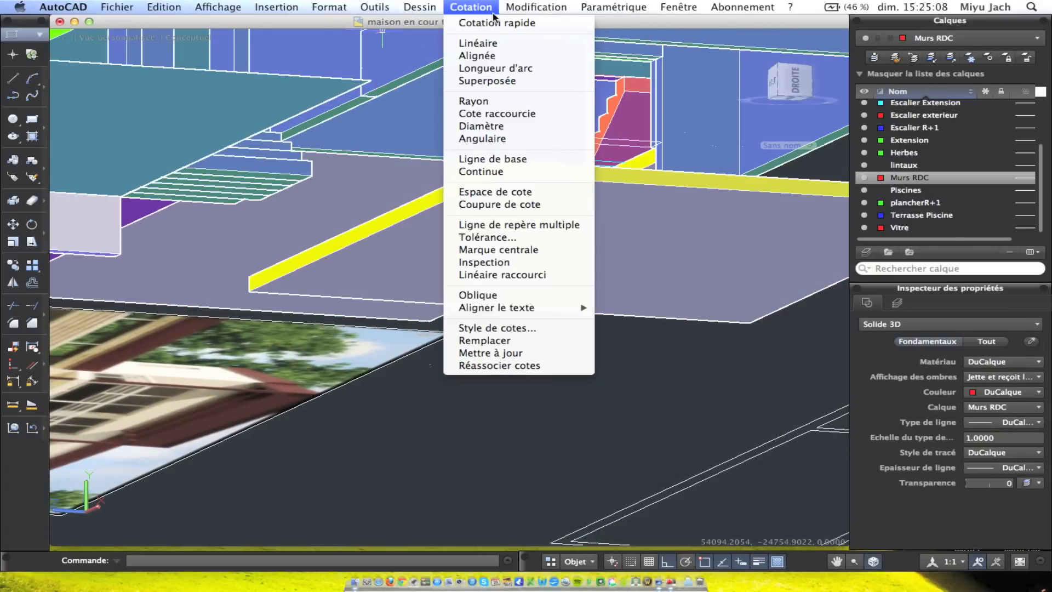
{"action": "mouse_move", "coordinate": [526, 6]}
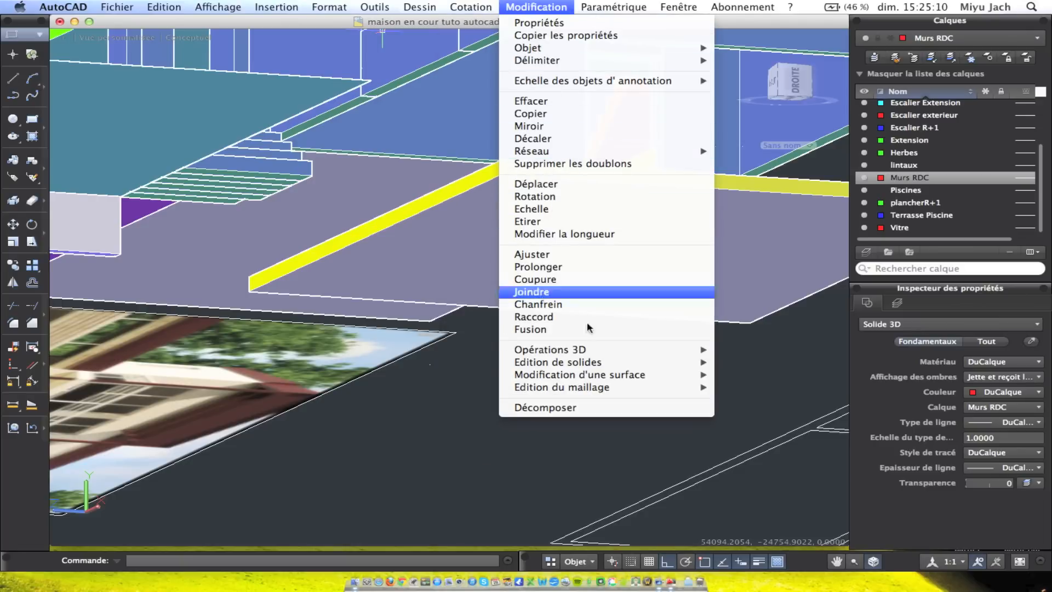
{"action": "mouse_move", "coordinate": [586, 361]}
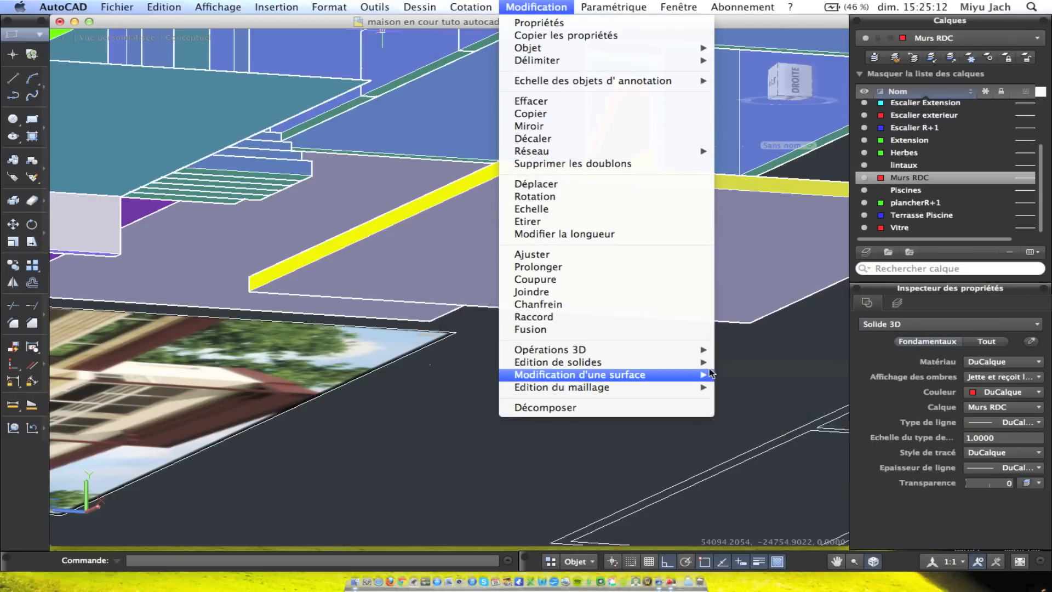
{"action": "left_click", "coordinate": [770, 412]}
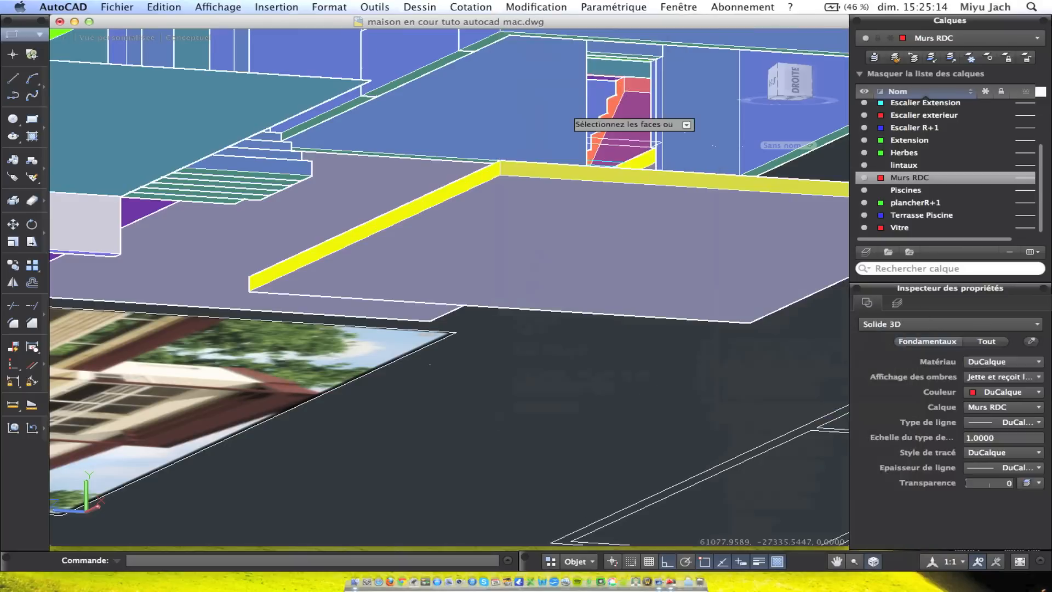
{"action": "key", "text": "Return"}
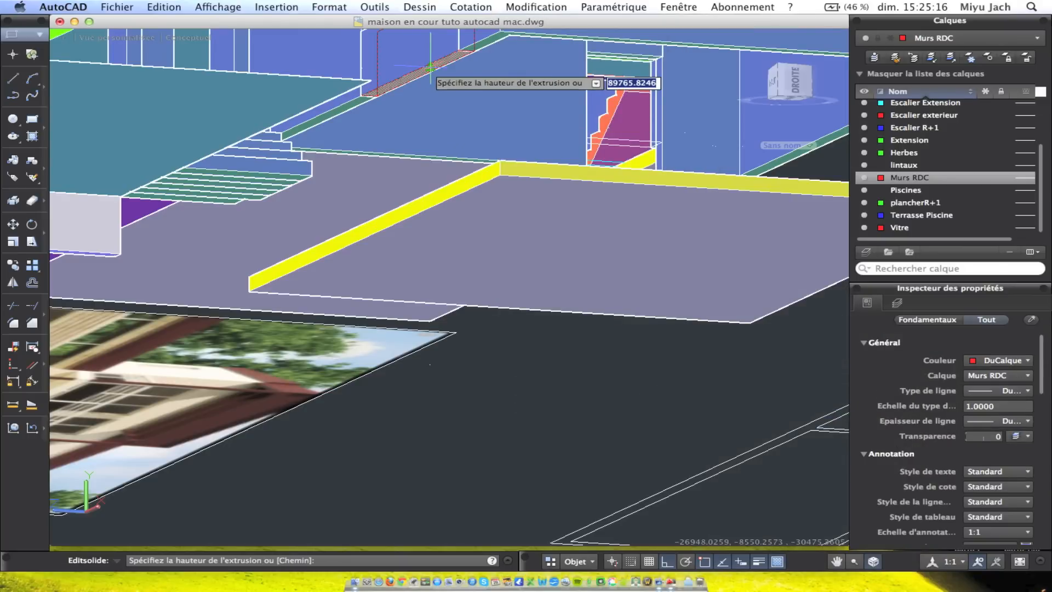
{"action": "type", "text": "9"}
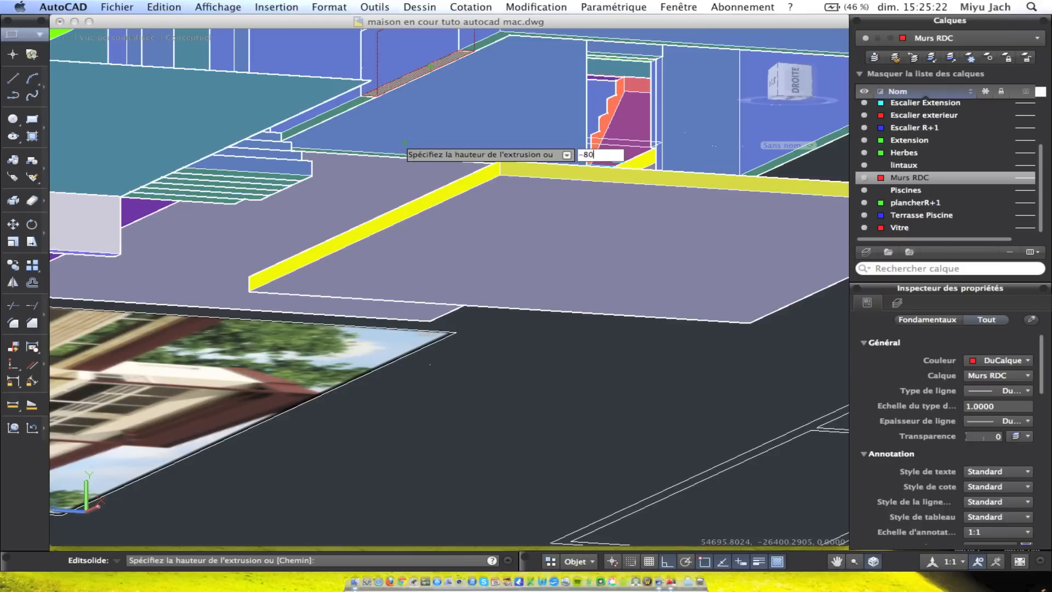
{"action": "key", "text": "Return"}
{"action": "key", "text": "Return"}
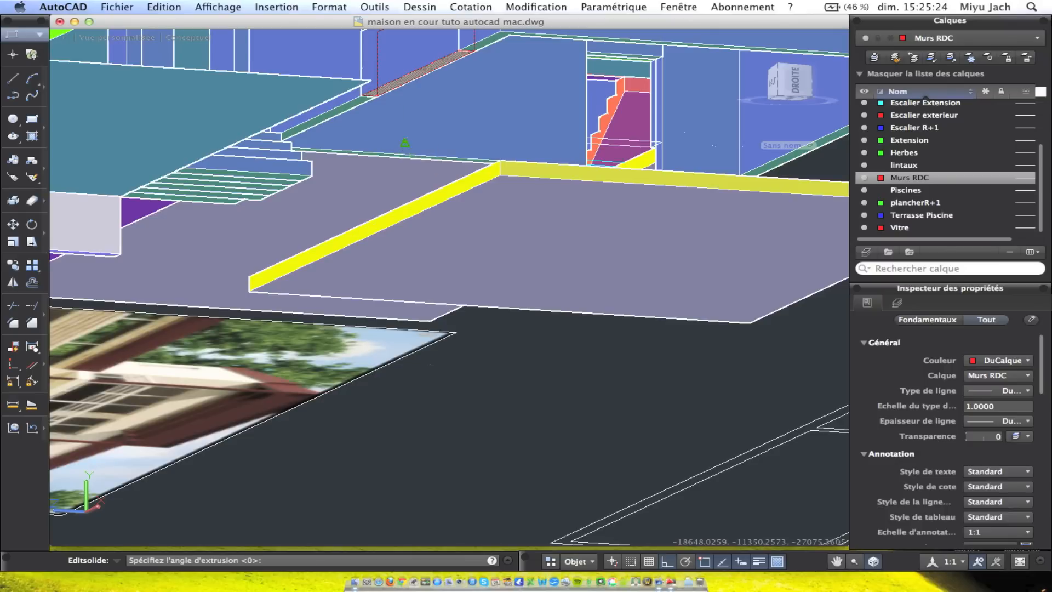
{"action": "key", "text": "Return"}
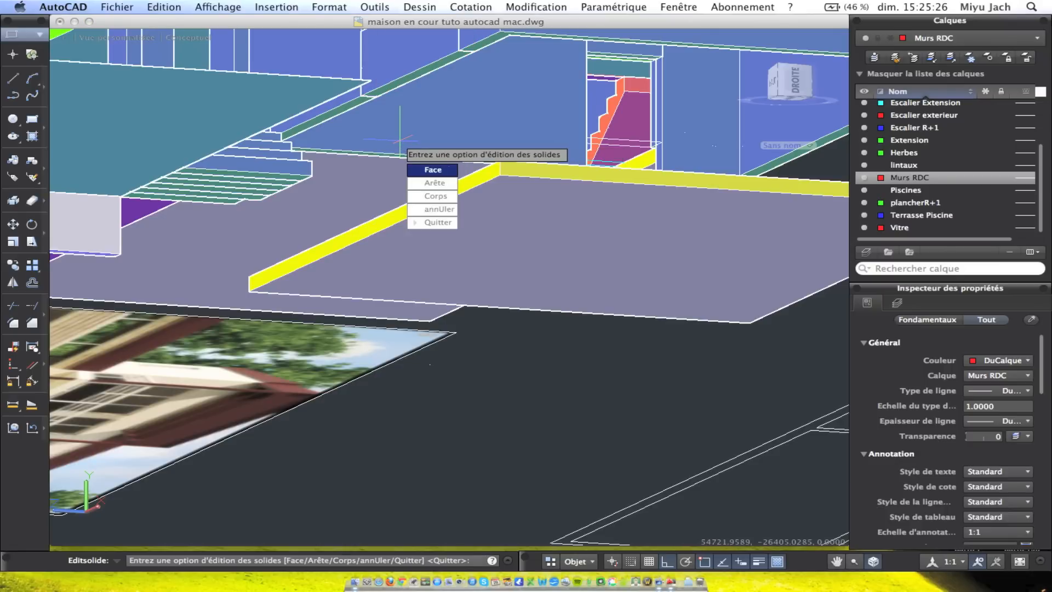
{"action": "key", "text": "Return"}
Extrude the underside face of the extension's front wall, next to the exterior stairs, by -800 with a taper angle of 0
{"action": "mouse_move", "coordinate": [619, 155]}
{"action": "middle_mouse_down", "text": "shift"}
{"action": "mouse_move", "coordinate": [454, 135]}
{"action": "mouse_move", "coordinate": [416, 111]}
{"action": "mouse_move", "coordinate": [317, 99]}
{"action": "mouse_move", "coordinate": [322, 146]}
{"action": "middle_mouse_up", "text": "shift"}
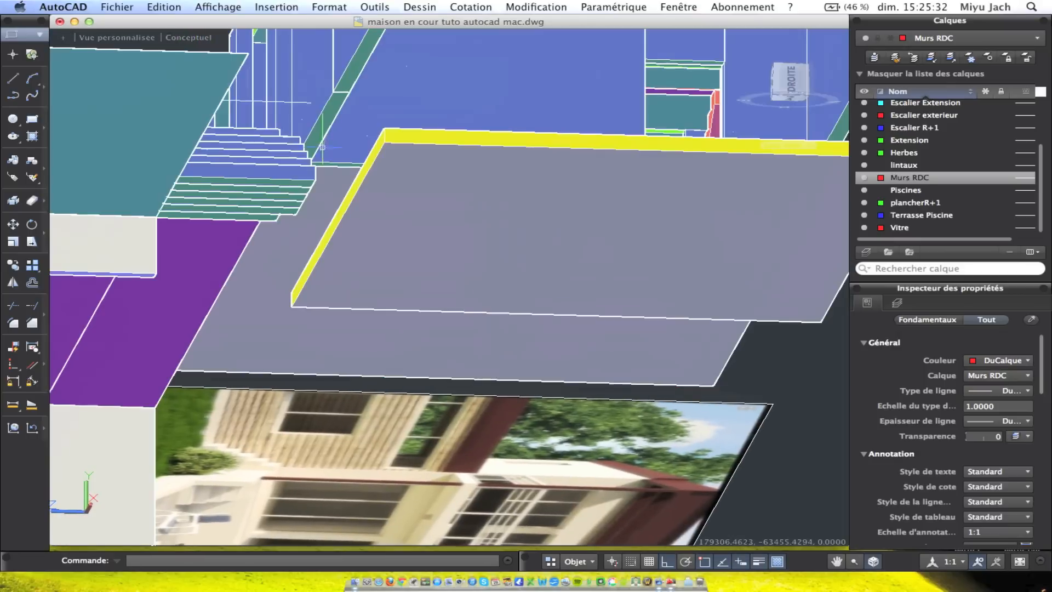
{"action": "left_click", "coordinate": [322, 119]}
{"action": "middle_click_drag", "start_coordinate": [364, 235], "coordinate": [376, 277], "text": "shift"}
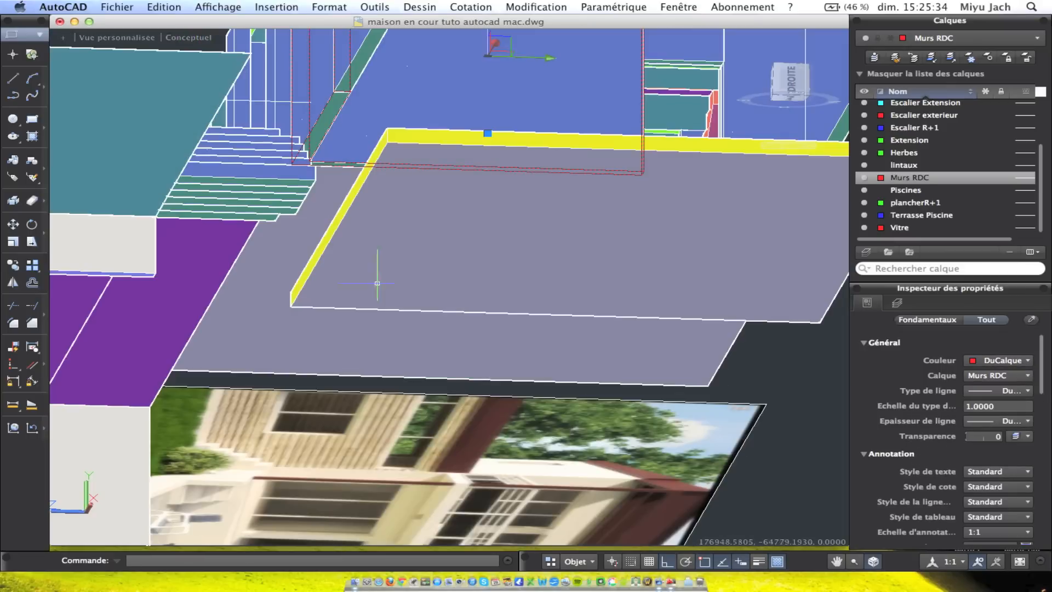
{"action": "key", "text": "Escape"}
{"action": "right_click", "coordinate": [800, 378]}
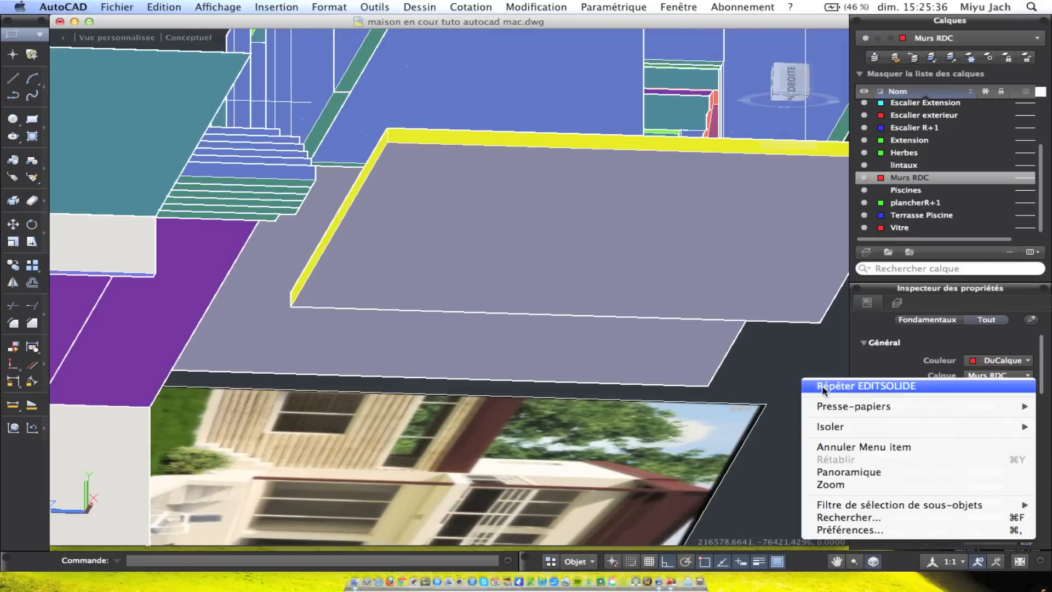
{"action": "left_click", "coordinate": [816, 380]}
{"action": "left_click", "coordinate": [401, 346]}
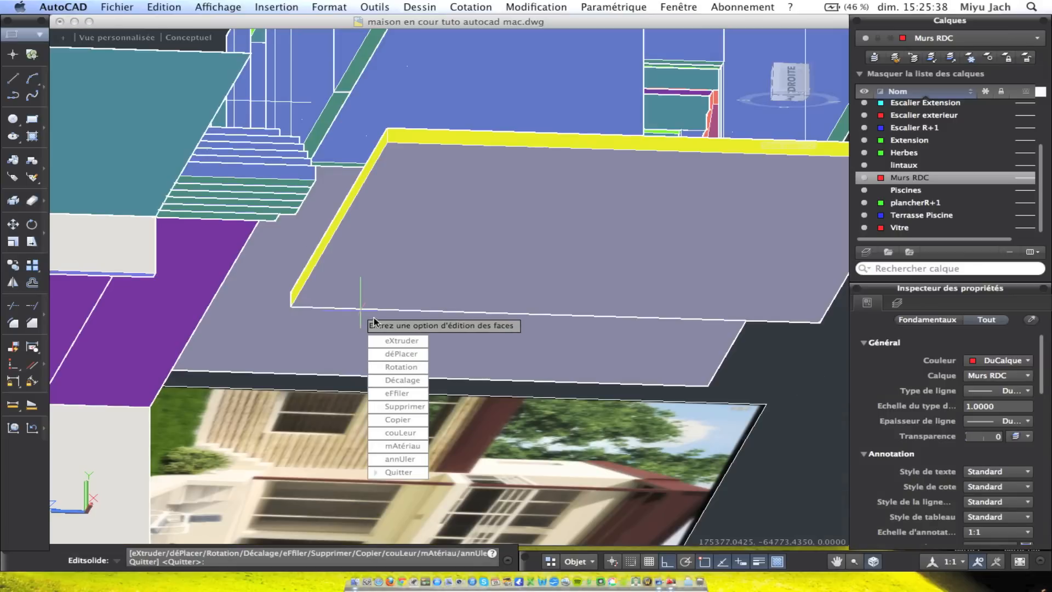
{"action": "left_click", "coordinate": [391, 339]}
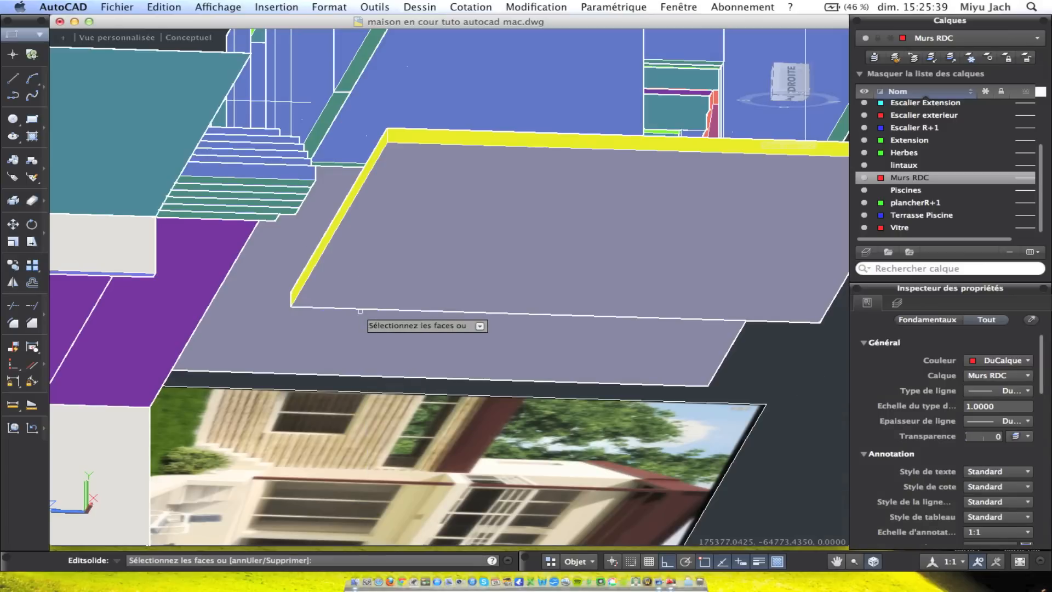
{"action": "left_click", "coordinate": [327, 112]}
{"action": "key", "text": "Return"}
{"action": "type", "text": "-800"}
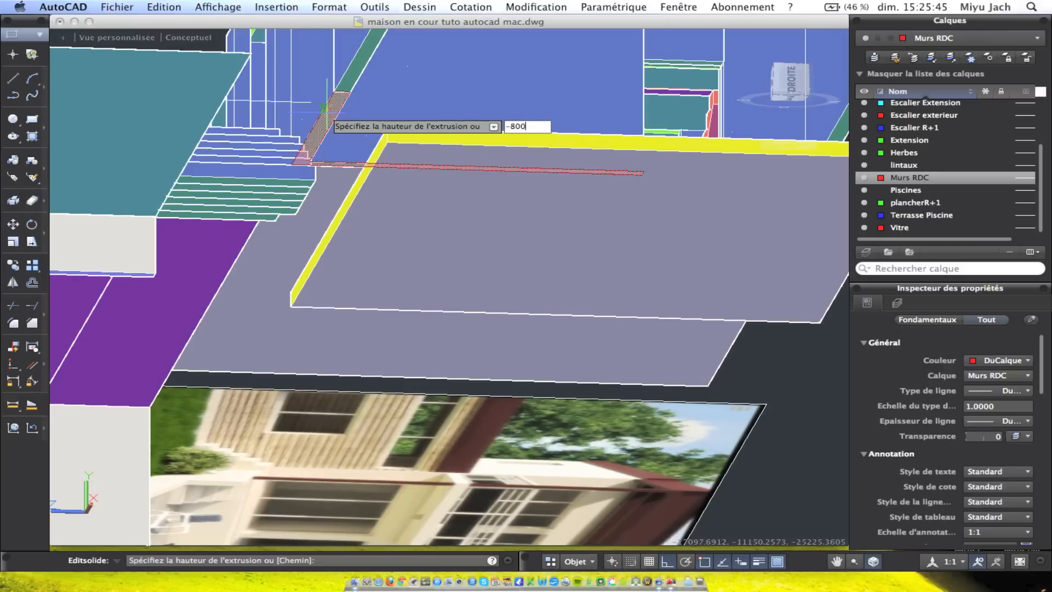
{"action": "key", "text": "Return"}
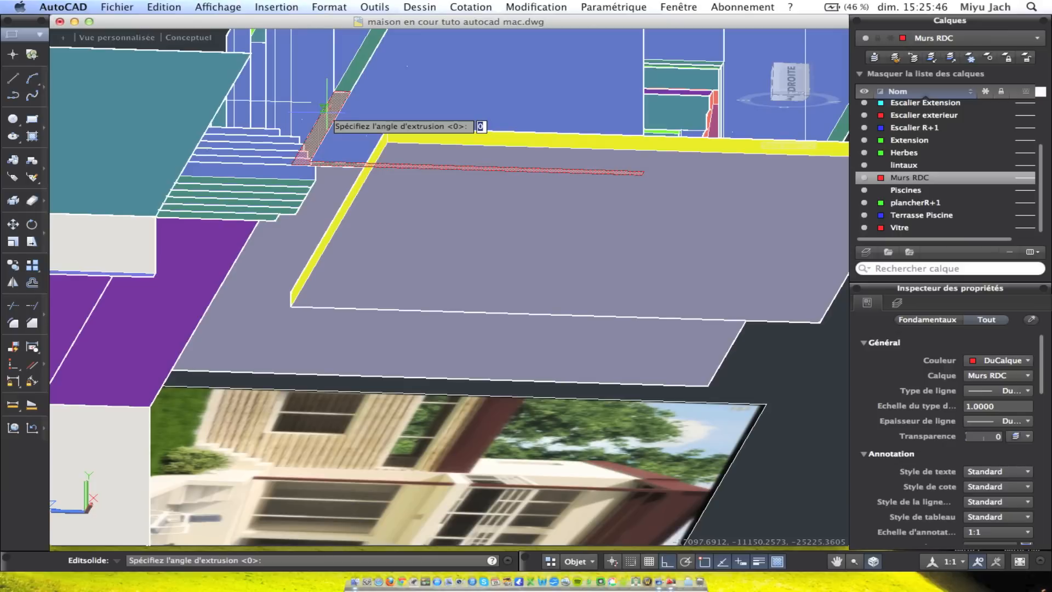
{"action": "key", "text": "Return"}
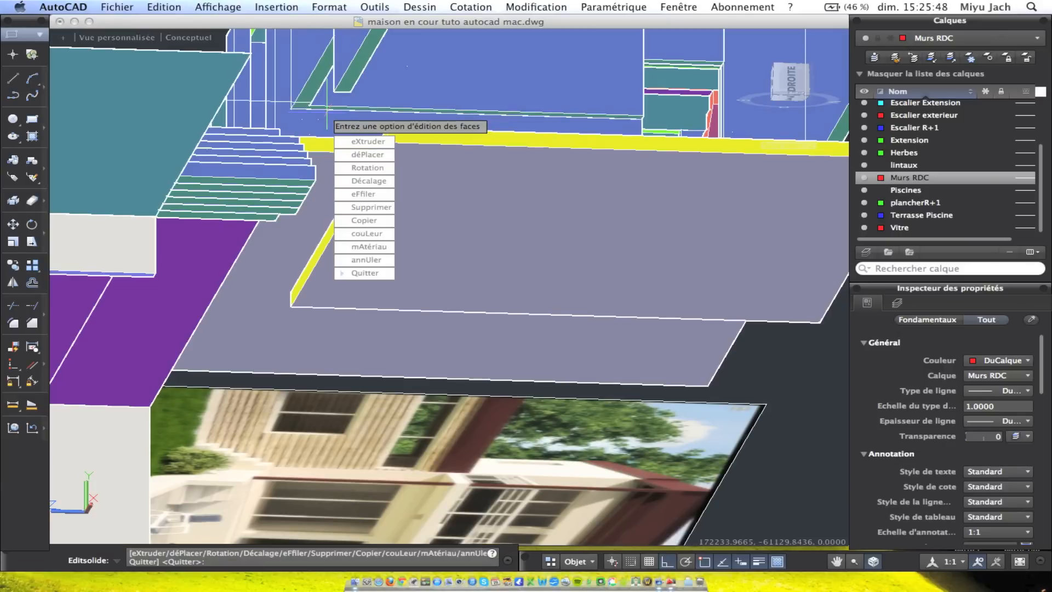
Undo the -800 extrusion of the extension front wall's underside next to the exterior stairs
{"action": "key", "text": "Escape"}
{"action": "middle_click_drag", "start_coordinate": [327, 110], "coordinate": [363, 110], "text": "shift"}
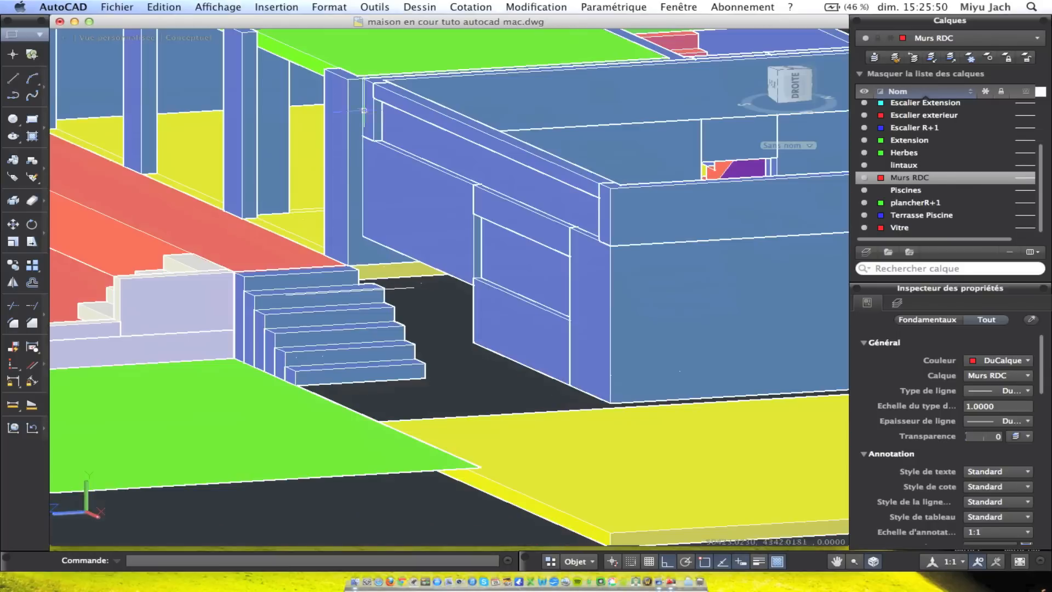
{"action": "middle_click_drag", "start_coordinate": [420, 282], "coordinate": [427, 223], "text": "shift"}
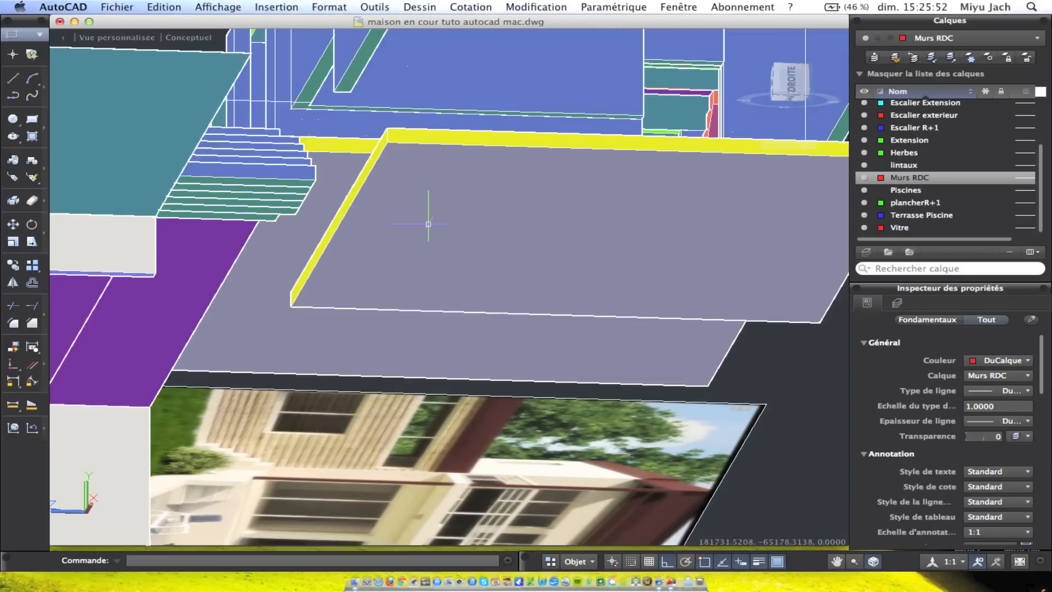
{"action": "middle_click_drag", "start_coordinate": [340, 137], "coordinate": [381, 152]}
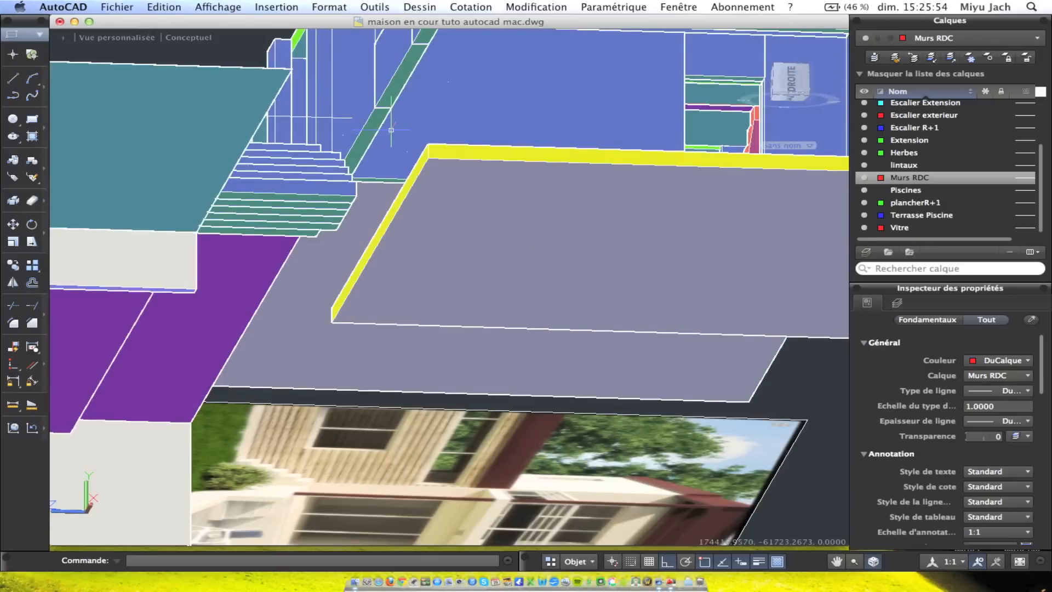
Extrude the underside face of the extension's wall section next to the exterior stairs downward with a taper angle of 0
{"action": "right_click", "coordinate": [435, 118]}
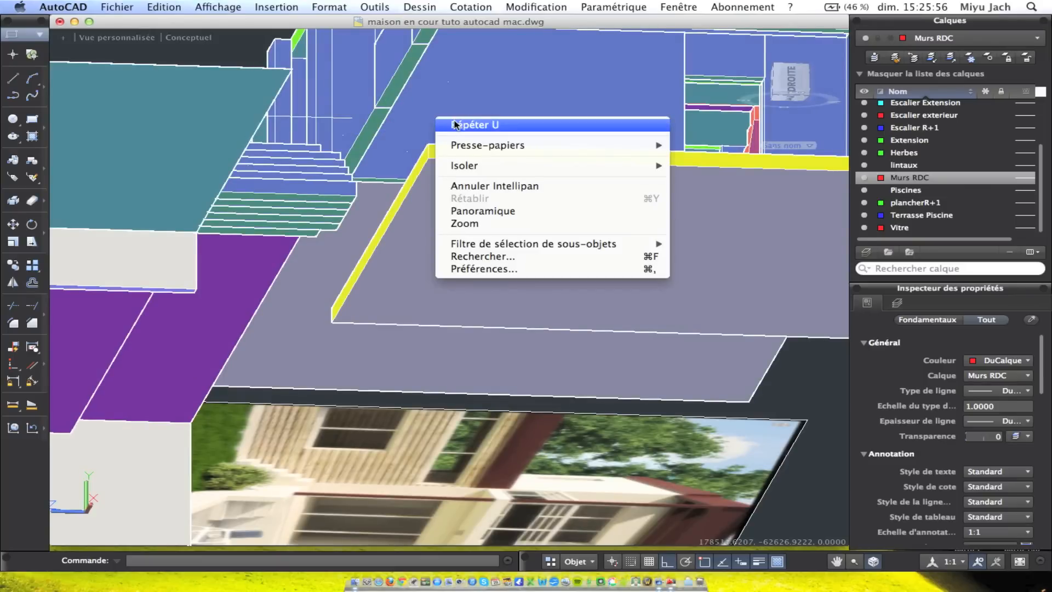
{"action": "left_click", "coordinate": [477, 6]}
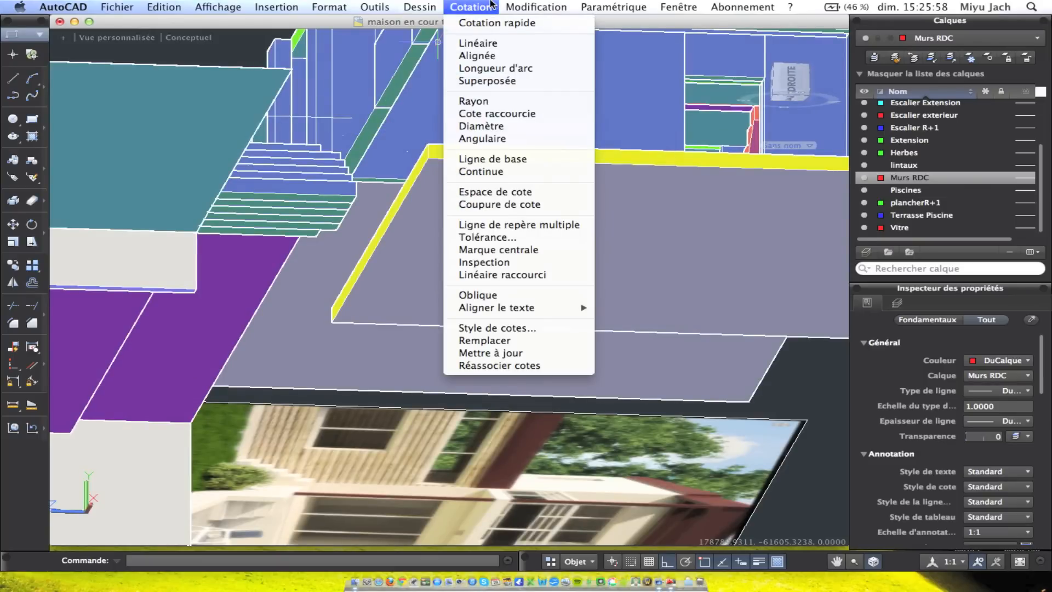
{"action": "mouse_move", "coordinate": [536, 6]}
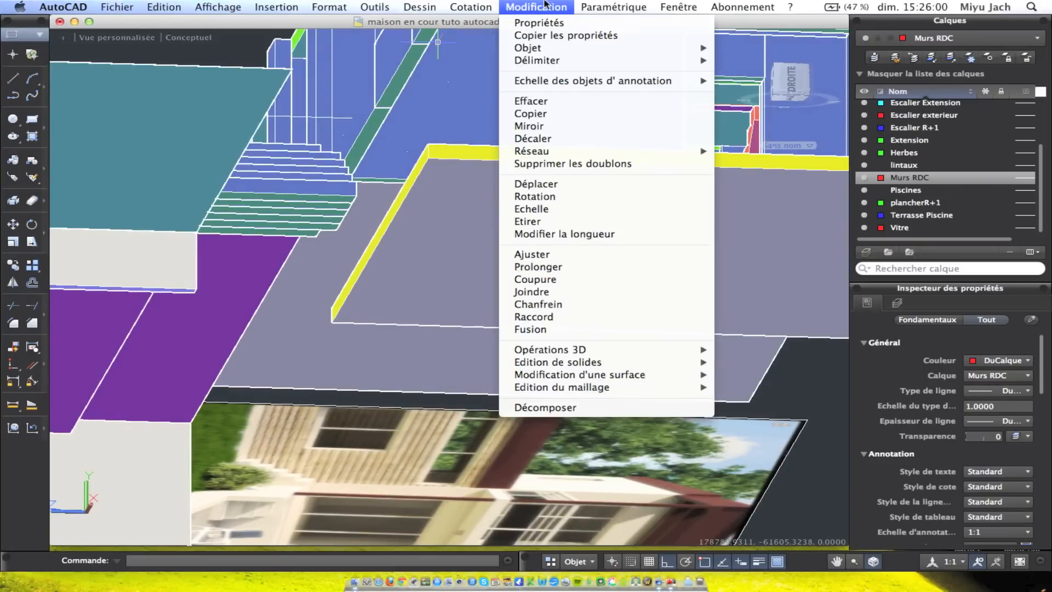
{"action": "mouse_move", "coordinate": [561, 368]}
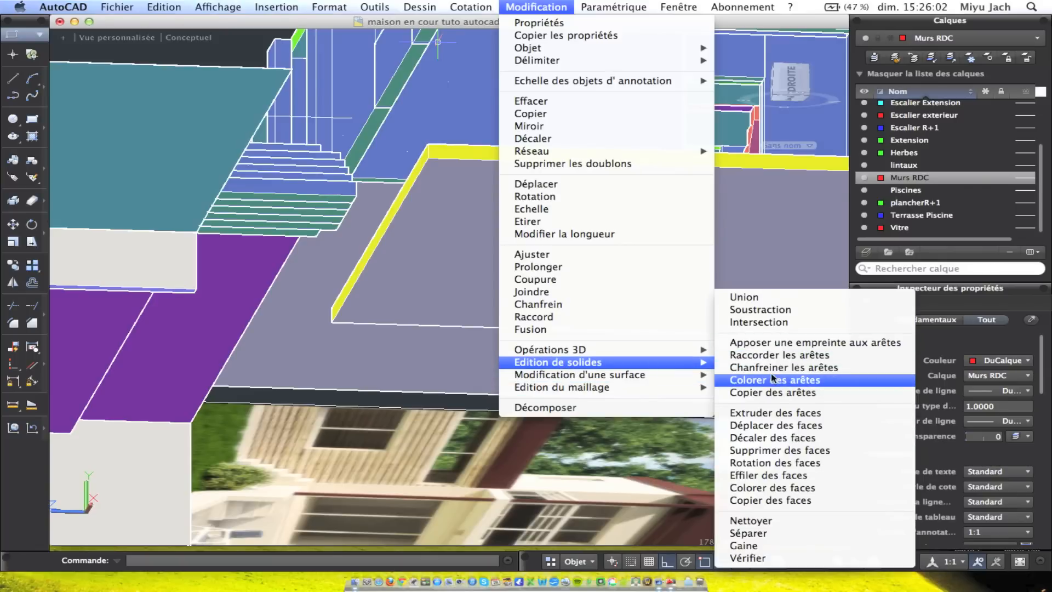
{"action": "left_click", "coordinate": [783, 412]}
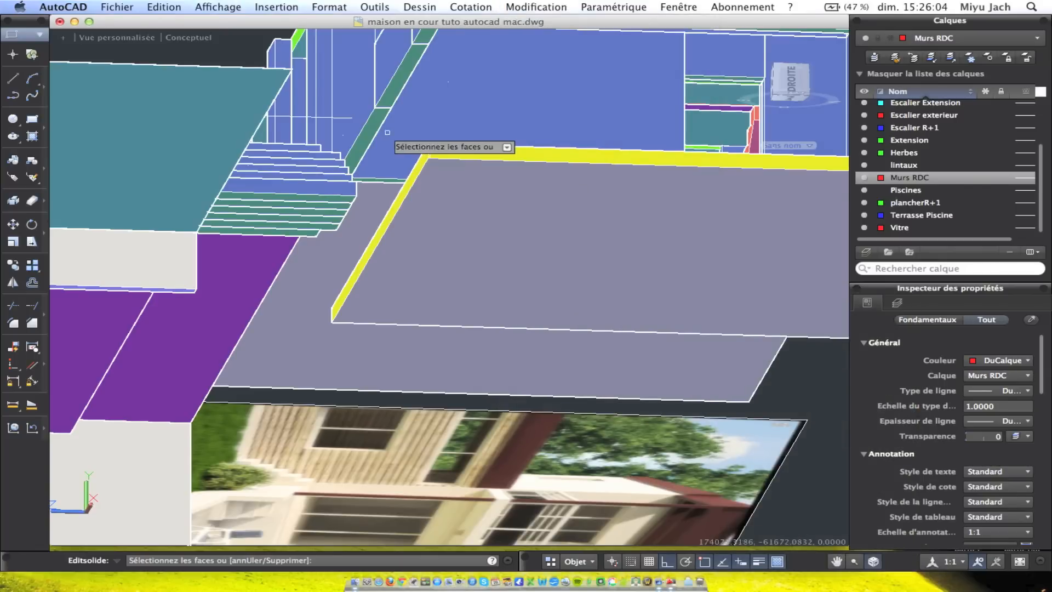
{"action": "key", "text": "Return"}
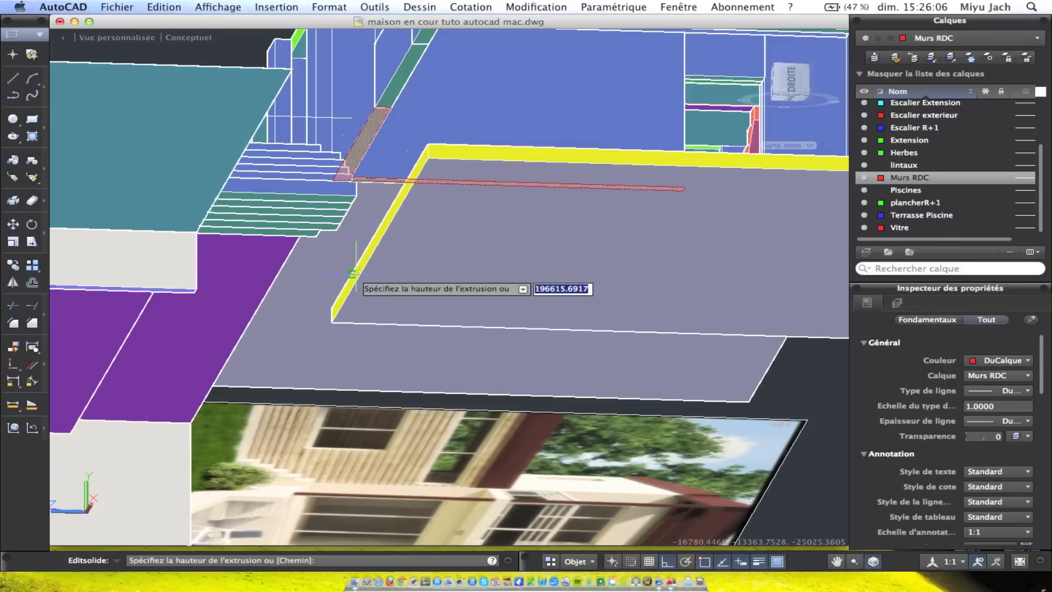
{"action": "key", "text": "Return"}
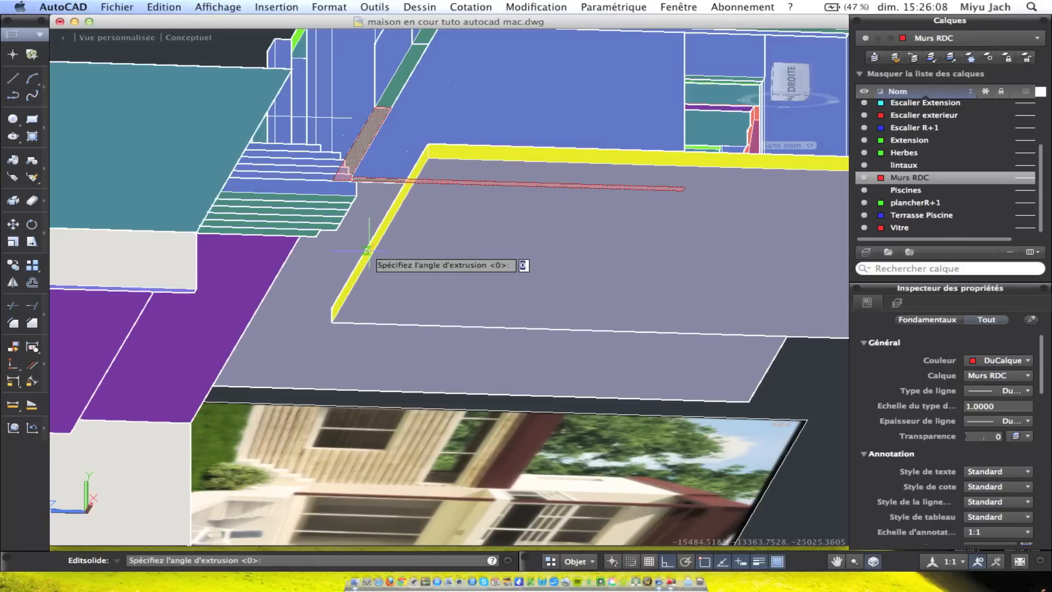
{"action": "key", "text": "Return"}
{"action": "key", "text": "Return"}
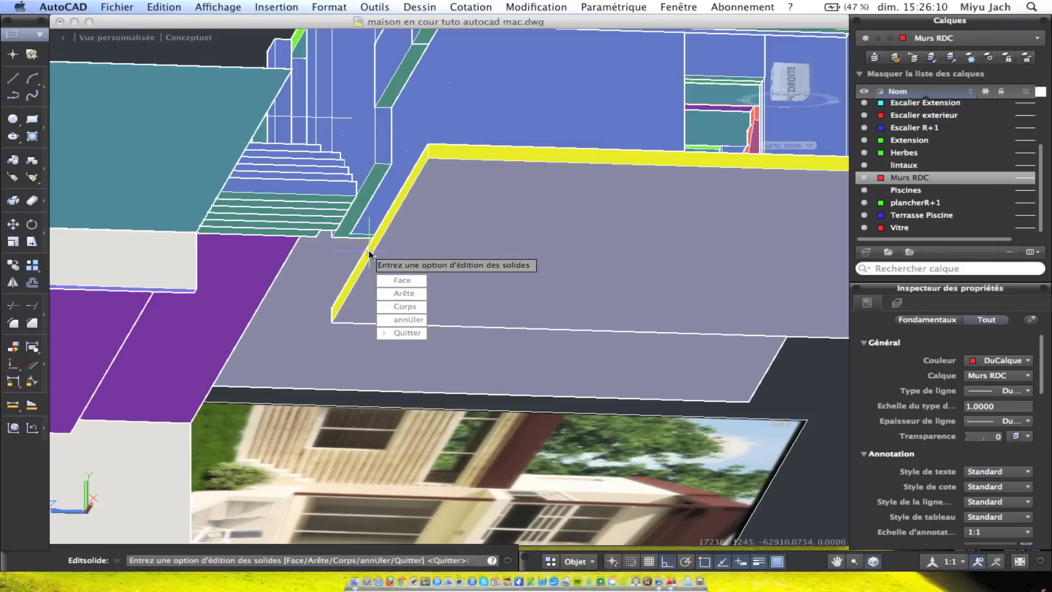
Extrude the underside face of the extension's front wall section below the window opening downward by 800
{"action": "middle_click_drag", "start_coordinate": [363, 218], "coordinate": [382, 188], "text": "shift"}
{"action": "right_click", "coordinate": [539, 221]}
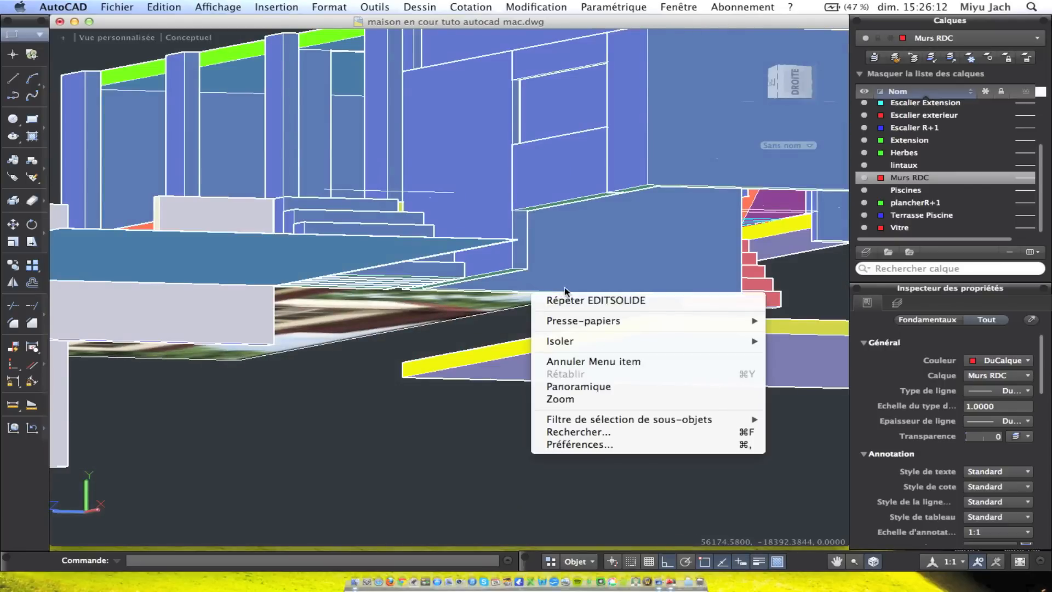
{"action": "left_click", "coordinate": [583, 234]}
{"action": "key", "text": "Down"}
{"action": "key", "text": "Return"}
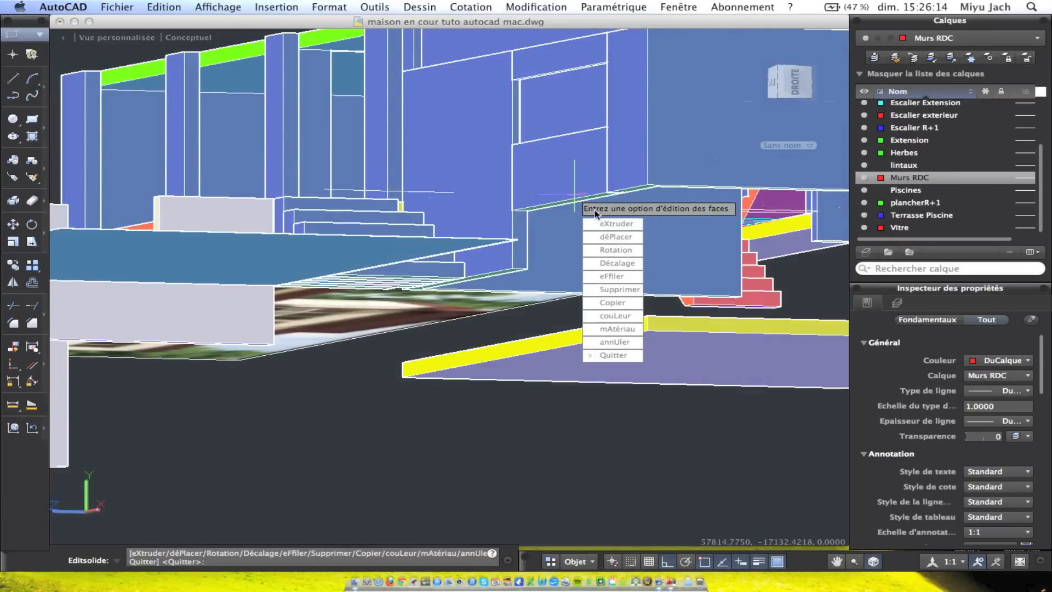
{"action": "key", "text": "Down"}
{"action": "key", "text": "Return"}
{"action": "middle_click_drag", "start_coordinate": [575, 199], "coordinate": [538, 183], "text": "shift"}
{"action": "left_click", "coordinate": [475, 80]}
{"action": "key", "text": "Return"}
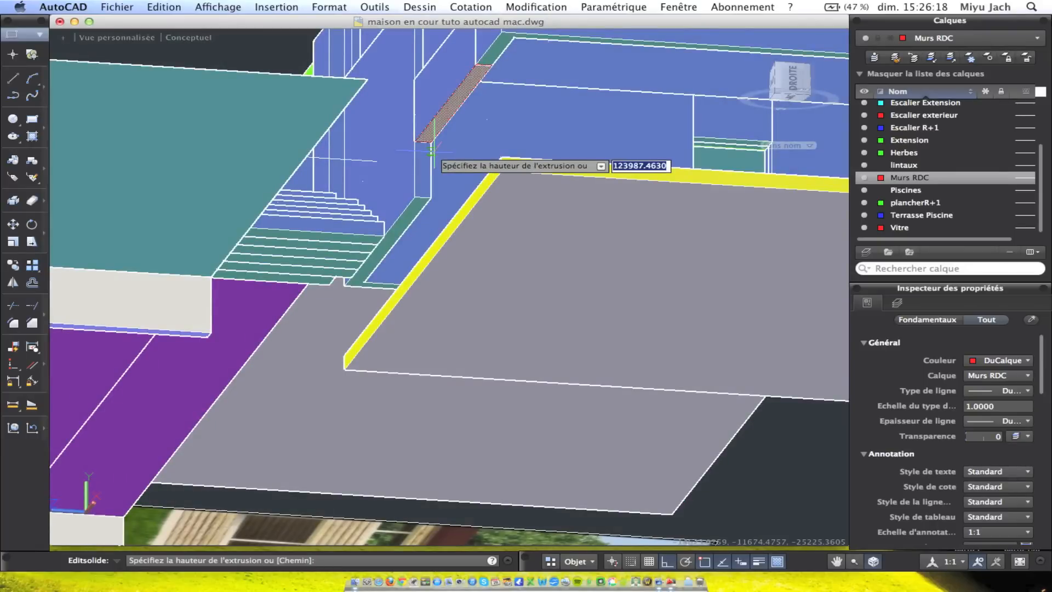
{"action": "type", "text": "-800"}
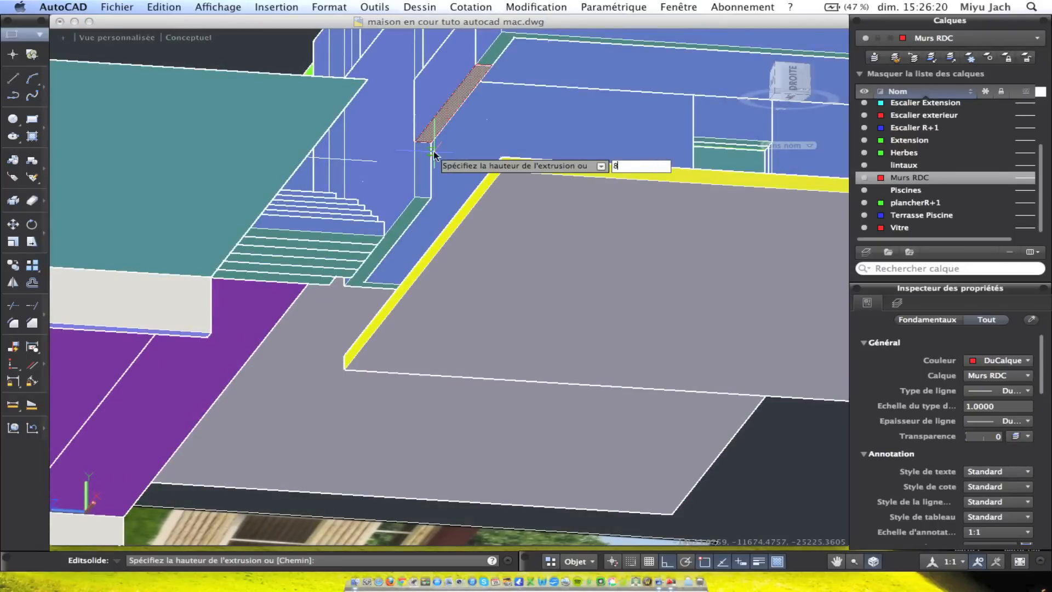
{"action": "key", "text": "Return"}
{"action": "key", "text": "Return"}
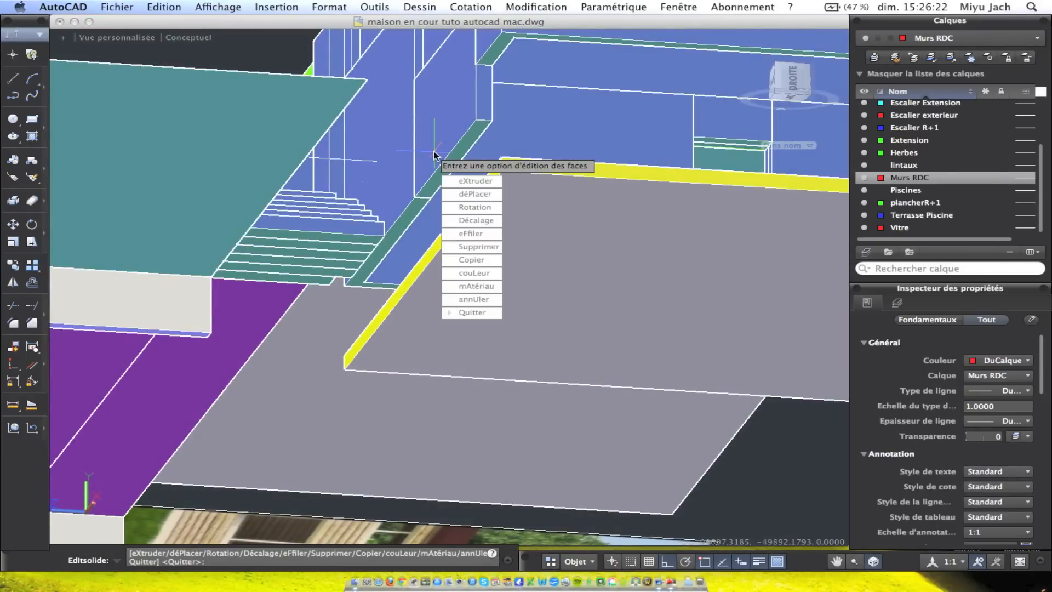
{"action": "key", "text": "Escape"}
{"action": "middle_click_drag", "start_coordinate": [448, 167], "coordinate": [276, 206]}
{"action": "right_click", "coordinate": [452, 166]}
{"action": "left_click", "coordinate": [503, 174]}
{"action": "key", "text": "Down"}
{"action": "key", "text": "Return"}
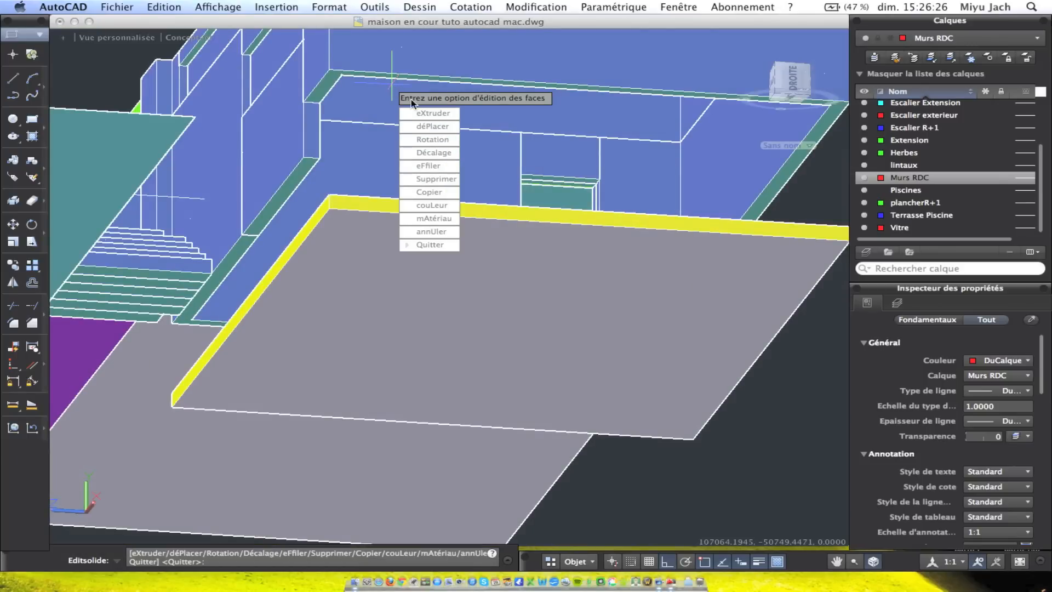
{"action": "left_click", "coordinate": [424, 114]}
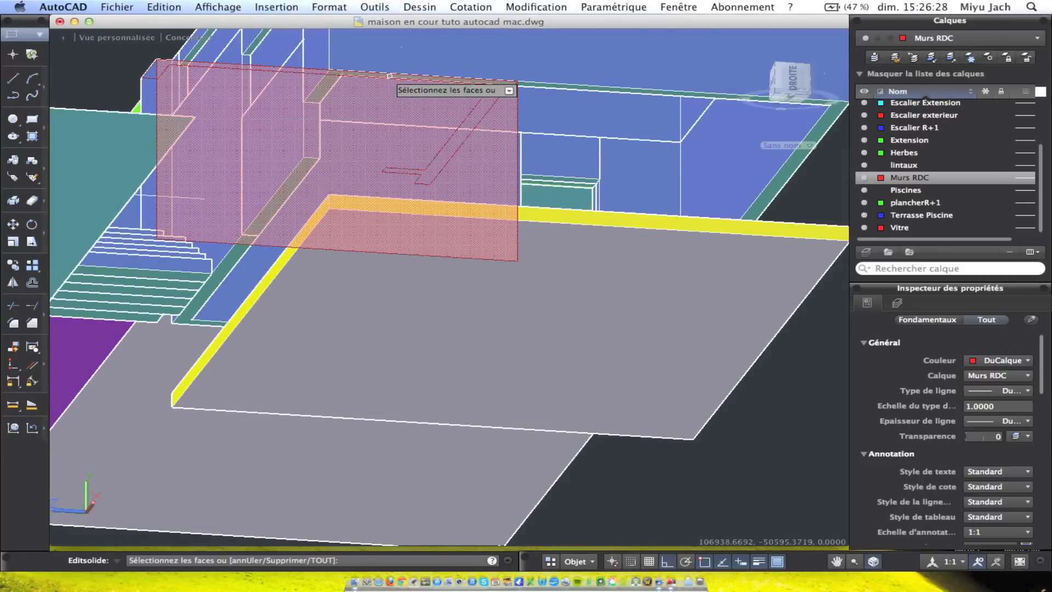
{"action": "key", "text": "Escape"}
Extrude the underside face of the extension's remaining corner and side walls downward by 800
{"action": "mouse_move", "coordinate": [630, 180]}
{"action": "middle_mouse_down", "text": "shift"}
{"action": "mouse_move", "coordinate": [598, 207]}
{"action": "mouse_move", "coordinate": [633, 213]}
{"action": "middle_mouse_up", "text": "shift"}
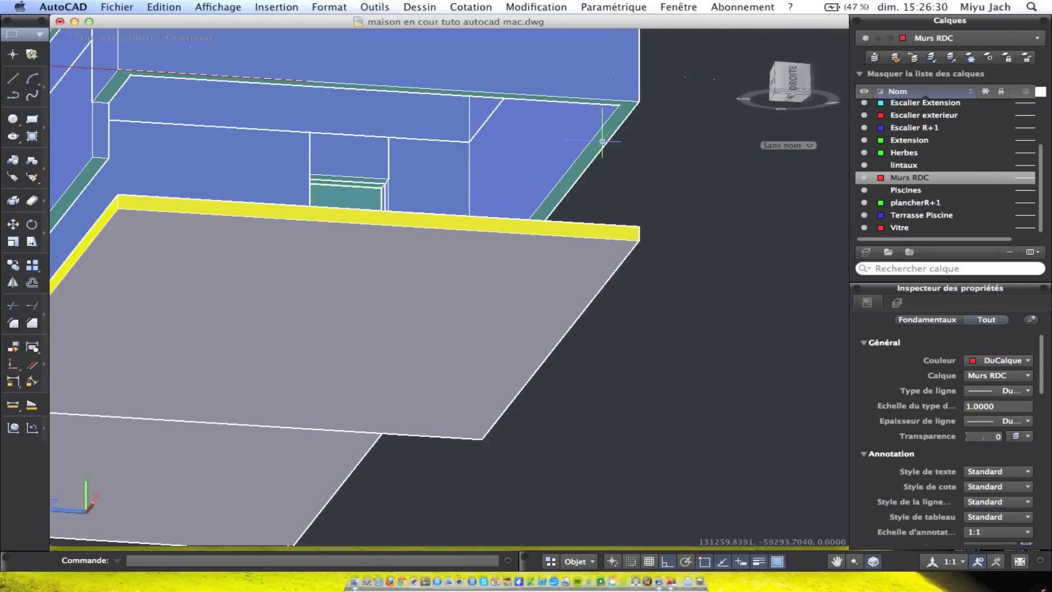
{"action": "right_click", "coordinate": [629, 160]}
{"action": "left_click", "coordinate": [649, 168]}
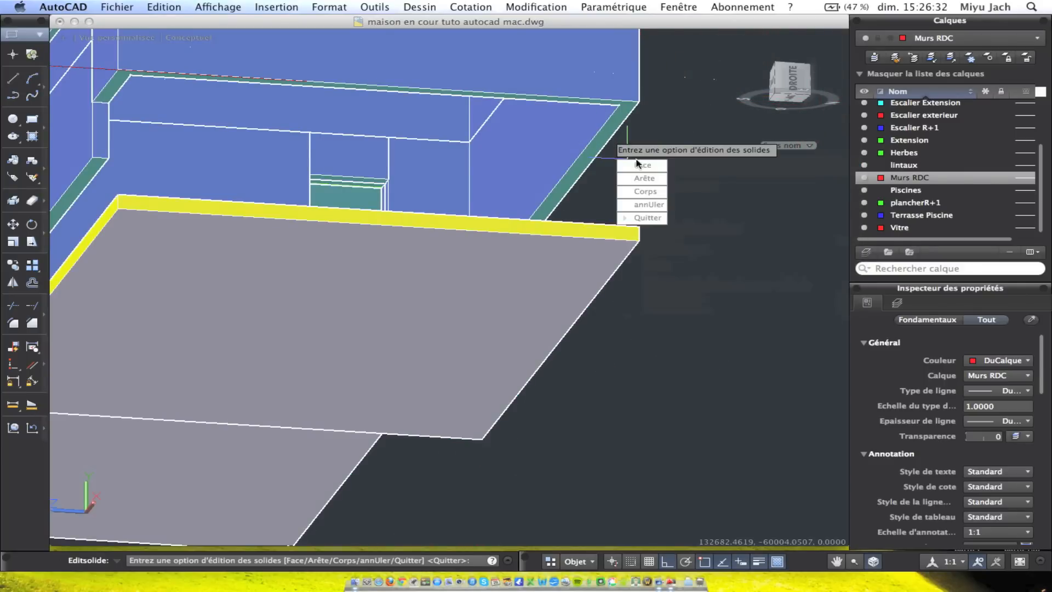
{"action": "left_click", "coordinate": [639, 165]}
{"action": "left_click", "coordinate": [638, 166]}
{"action": "left_click", "coordinate": [614, 131]}
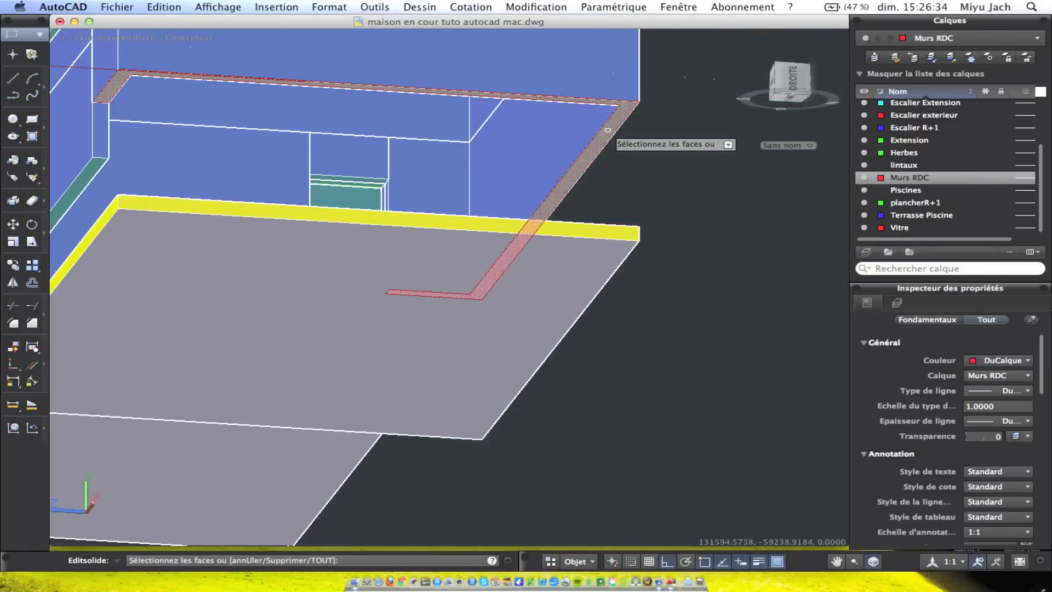
{"action": "key", "text": "Return"}
{"action": "type", "text": "9"}
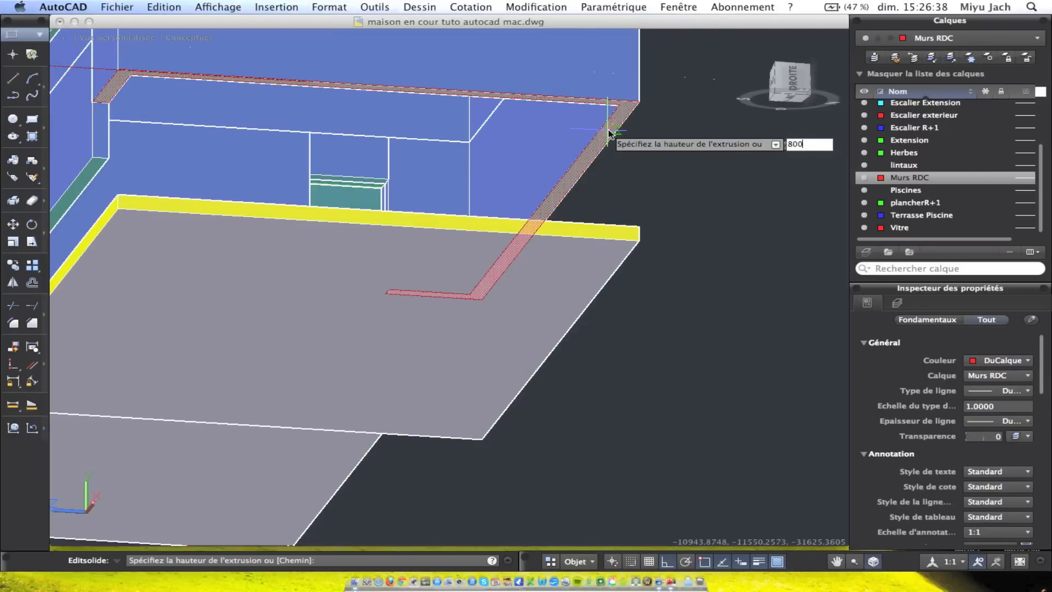
{"action": "key", "text": "Return"}
{"action": "key", "text": "Escape"}
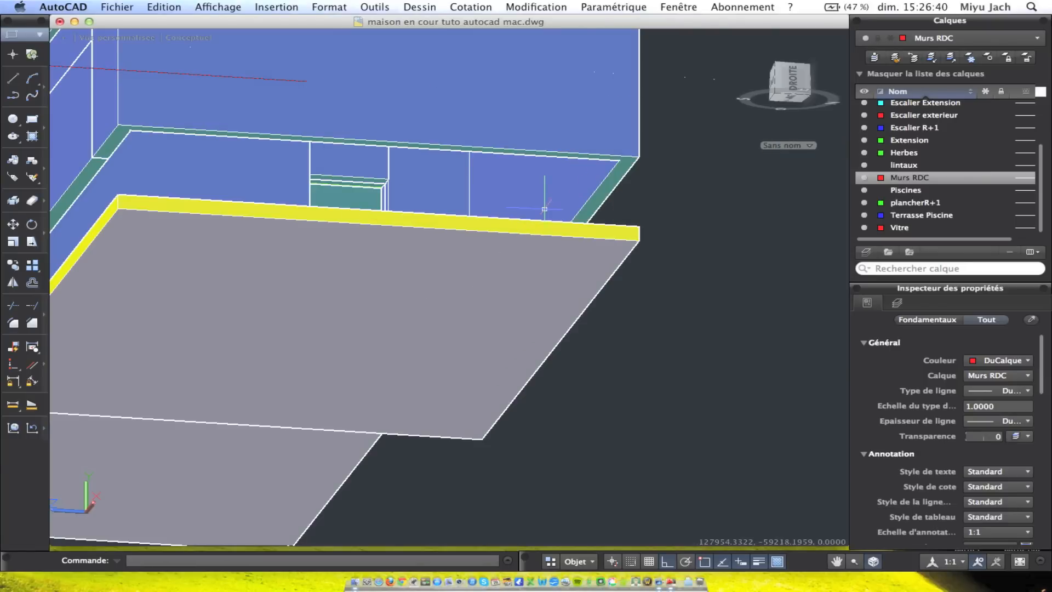
Move the extension's floor slab straight up so that its top corner meets the bottom corner of the extended walls
{"action": "mouse_move", "coordinate": [418, 219]}
{"action": "middle_mouse_down", "text": "shift"}
{"action": "mouse_move", "coordinate": [478, 284]}
{"action": "mouse_move", "coordinate": [453, 270]}
{"action": "mouse_move", "coordinate": [460, 392]}
{"action": "middle_mouse_up", "text": "shift"}
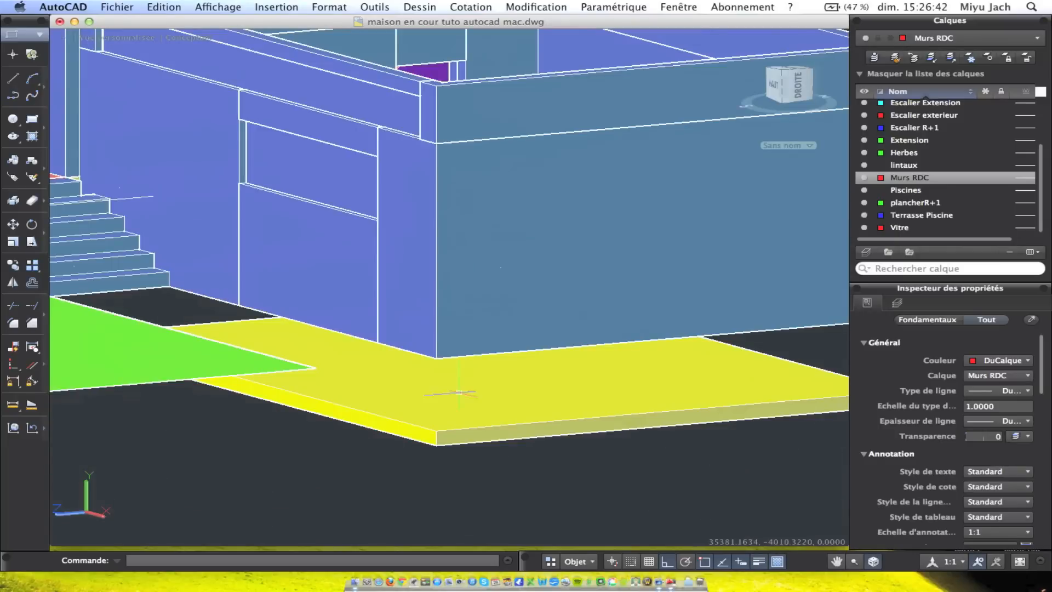
{"action": "left_click", "coordinate": [440, 444]}
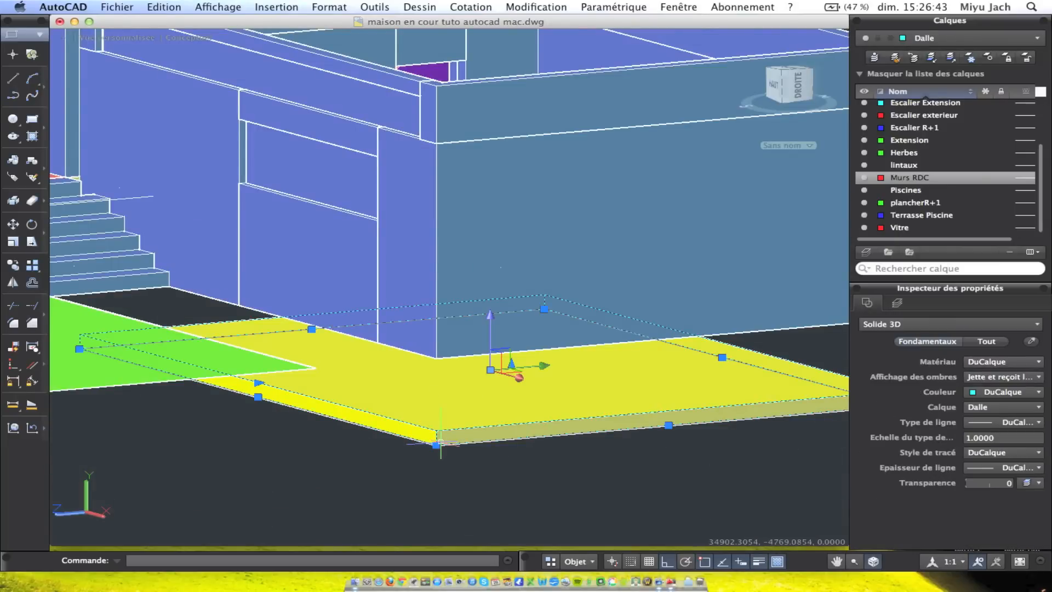
{"action": "left_click", "coordinate": [11, 232]}
{"action": "left_click", "coordinate": [436, 444]}
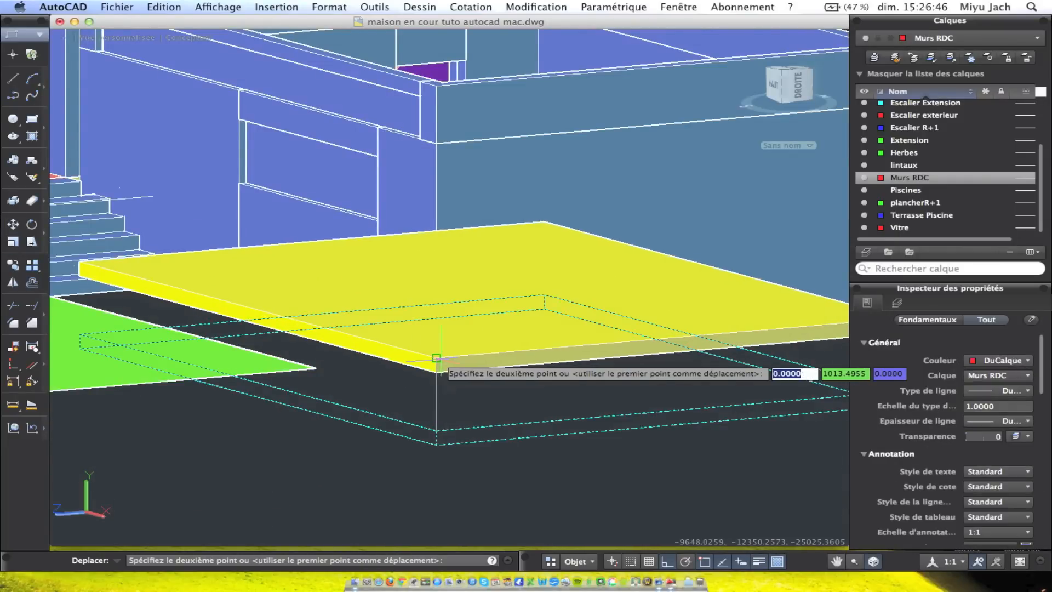
{"action": "left_click", "coordinate": [436, 359]}
Examine the extension's front wall, its window opening and the wall section beneath it above the repositioned slab
{"action": "mouse_move", "coordinate": [436, 359]}
{"action": "middle_mouse_down", "text": "shift"}
{"action": "mouse_move", "coordinate": [416, 361]}
{"action": "mouse_move", "coordinate": [451, 380]}
{"action": "mouse_move", "coordinate": [349, 373]}
{"action": "middle_mouse_up", "text": "shift"}
{"action": "scroll", "coordinate": [403, 351], "scroll_direction": "up", "scroll_amount": 2}
{"action": "middle_click_drag", "start_coordinate": [390, 324], "coordinate": [329, 279], "text": "shift"}
{"action": "mouse_move", "coordinate": [487, 208]}
{"action": "middle_mouse_down"}
{"action": "mouse_move", "coordinate": [347, 186]}
{"action": "mouse_move", "coordinate": [365, 218]}
{"action": "mouse_move", "coordinate": [314, 290]}
{"action": "mouse_move", "coordinate": [399, 211]}
{"action": "middle_mouse_up"}
{"action": "scroll", "coordinate": [363, 210], "scroll_direction": "up", "scroll_amount": 2}
{"action": "middle_click_drag", "start_coordinate": [355, 273], "coordinate": [384, 246], "text": "shift"}
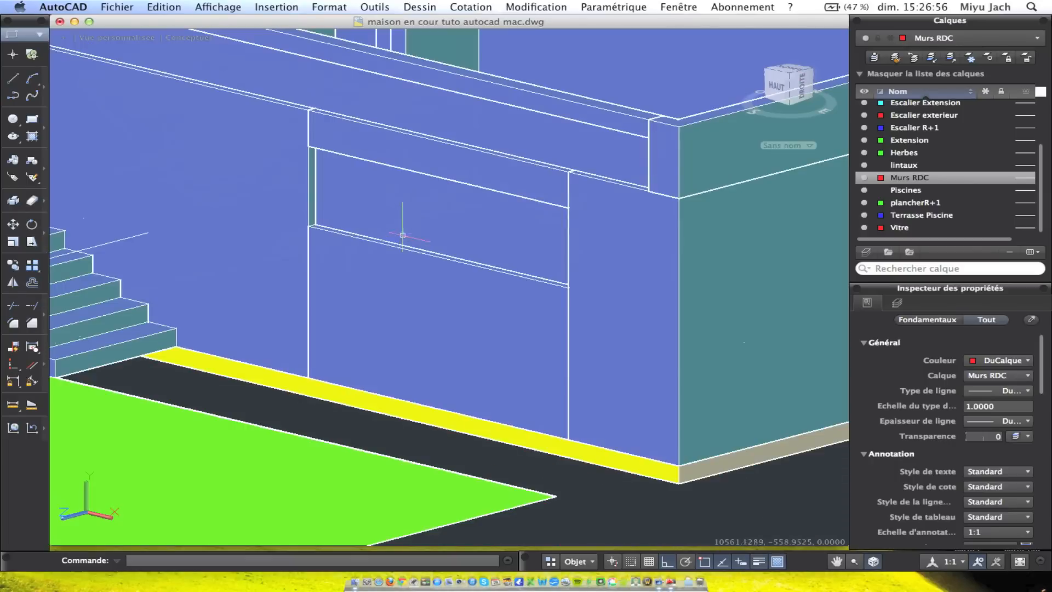
{"action": "left_click", "coordinate": [373, 239]}
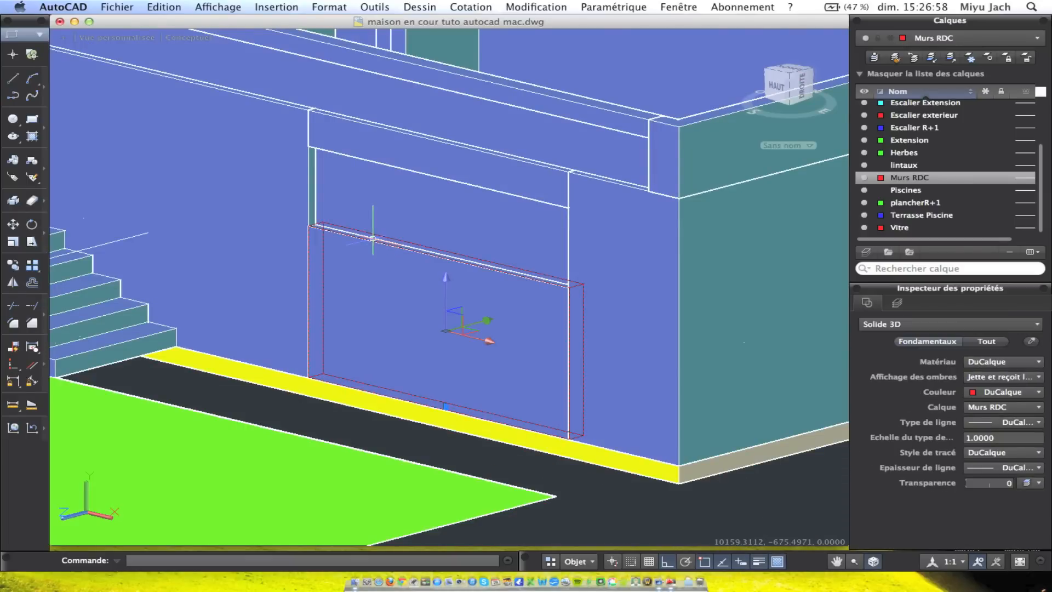
{"action": "key", "text": "Escape"}
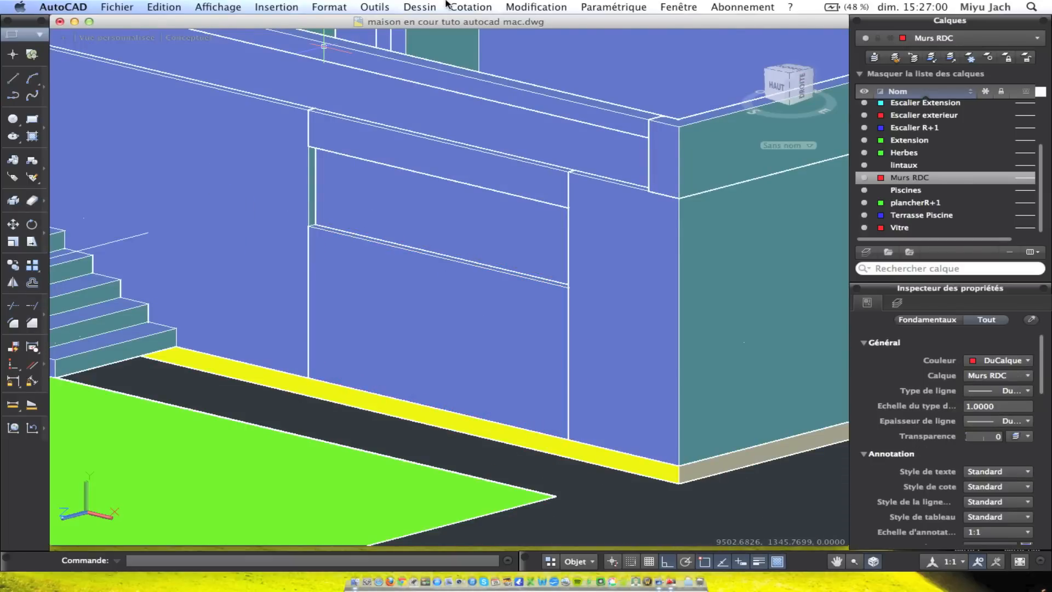
Try to extrude the top and front faces of the wall section below the extension's window opening
{"action": "left_click", "coordinate": [470, 6]}
{"action": "mouse_move", "coordinate": [542, 7]}
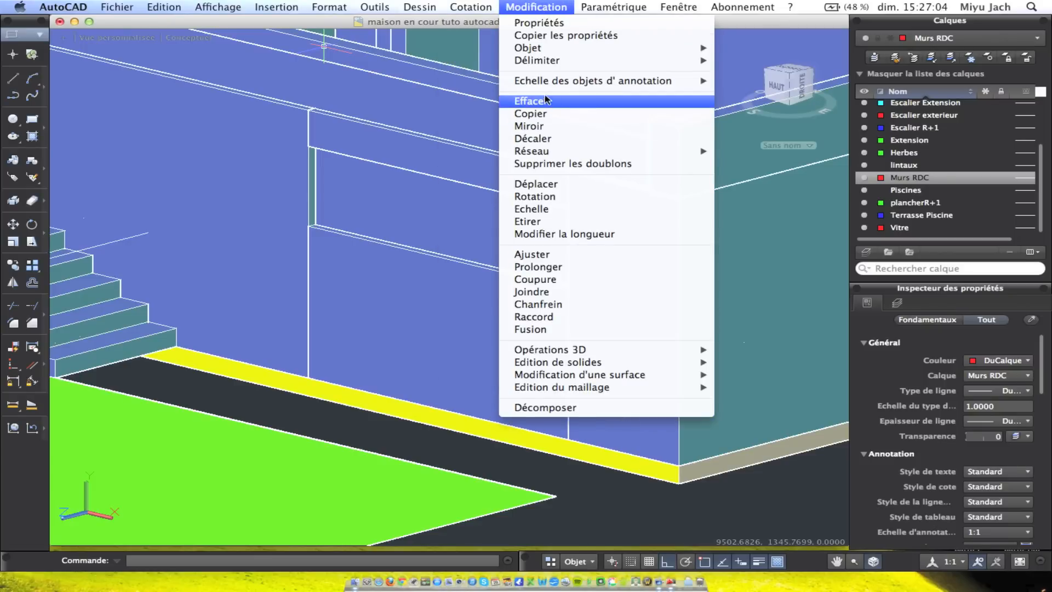
{"action": "mouse_move", "coordinate": [604, 362]}
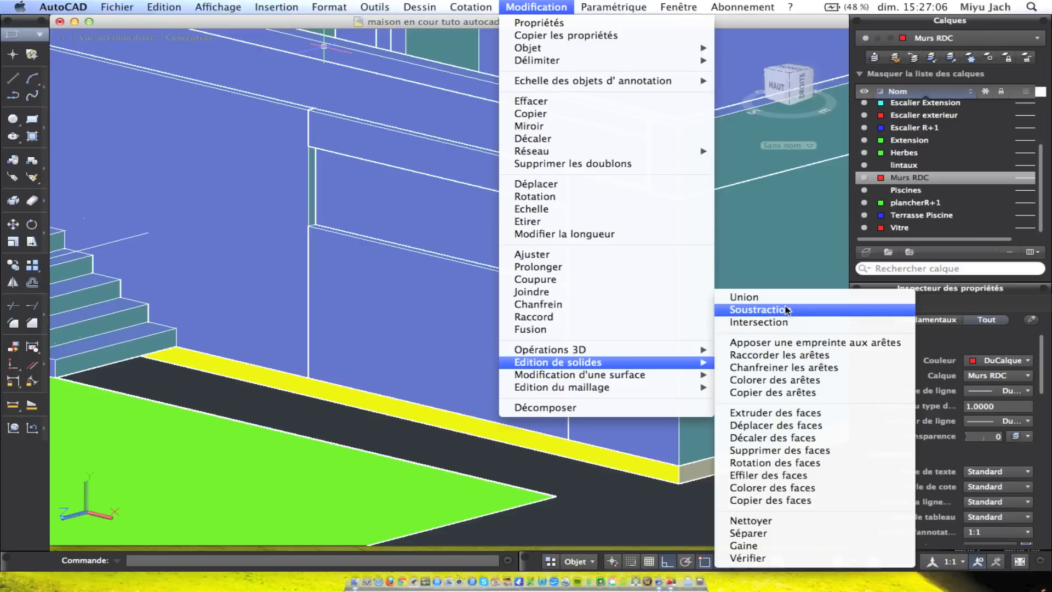
{"action": "left_click", "coordinate": [781, 425]}
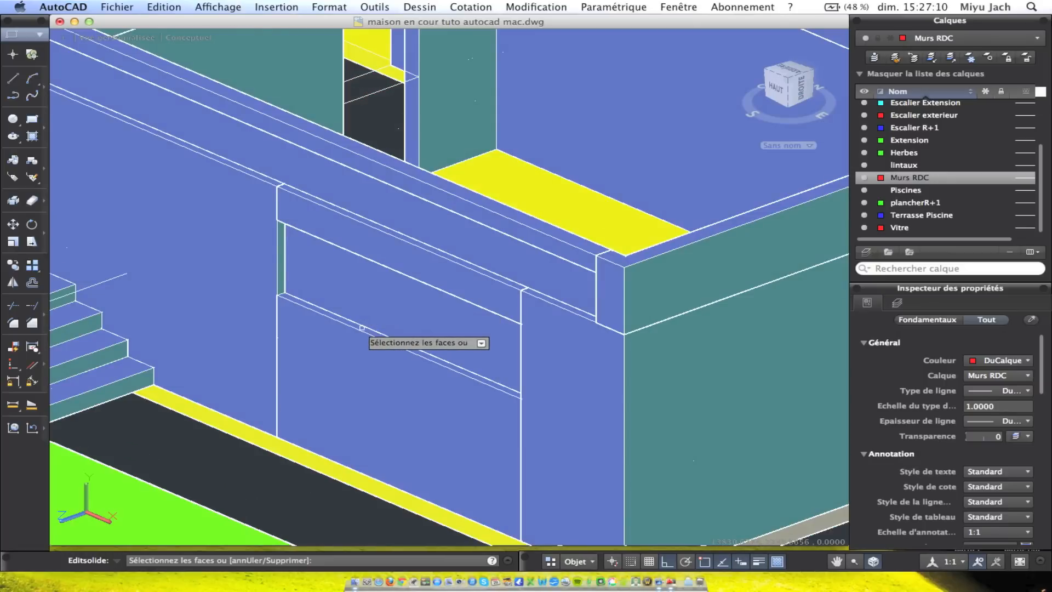
{"action": "left_click", "coordinate": [362, 327]}
{"action": "key", "text": "Return"}
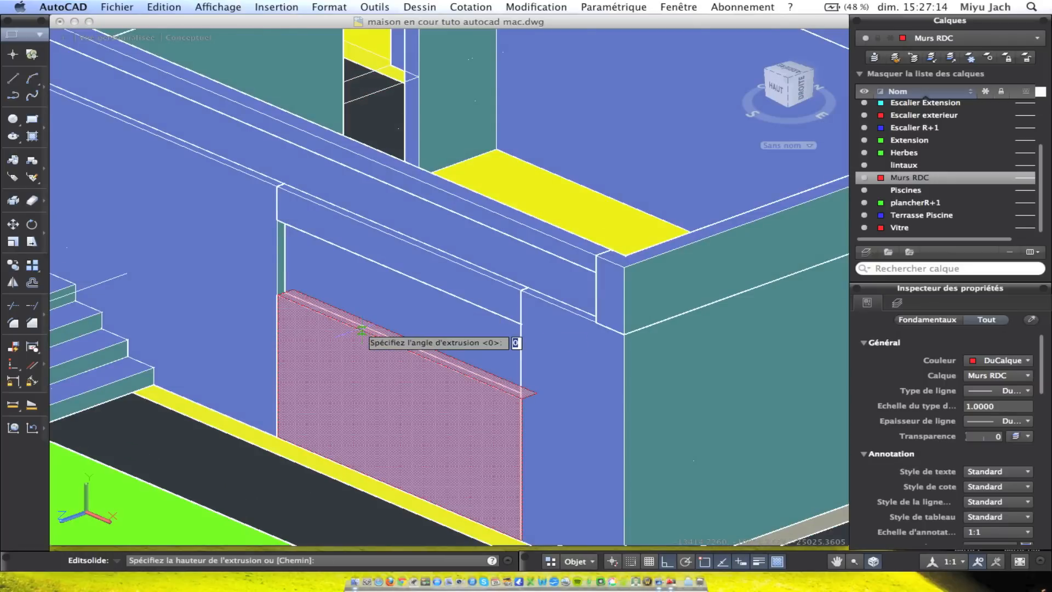
{"action": "key", "text": "Return"}
{"action": "key", "text": "Escape"}
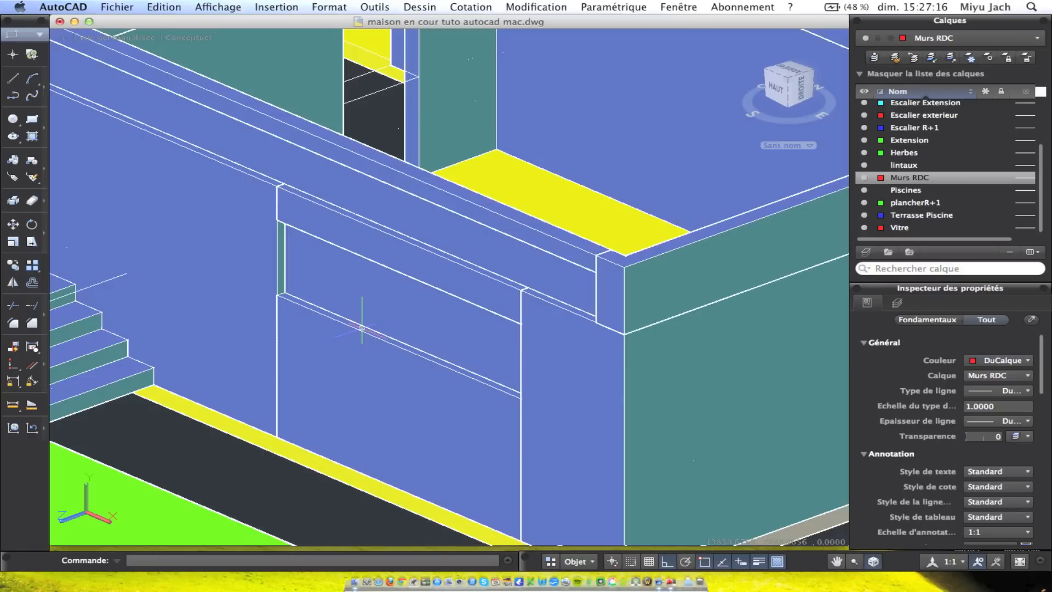
Move the window panel out of the front wall opening, along the wall's direction, to beyond the extension's side wall
{"action": "left_click", "coordinate": [14, 224]}
{"action": "left_click", "coordinate": [407, 307]}
{"action": "middle_click_drag", "start_coordinate": [654, 395], "coordinate": [368, 278]}
{"action": "left_click", "coordinate": [650, 428]}
{"action": "mouse_move", "coordinate": [349, 387]}
{"action": "middle_mouse_down"}
{"action": "mouse_move", "coordinate": [435, 444]}
{"action": "mouse_move", "coordinate": [274, 442]}
{"action": "mouse_move", "coordinate": [387, 329]}
{"action": "middle_mouse_up"}
Extrude the top face of the wall section beneath the front window opening by -800
{"action": "left_click", "coordinate": [376, 296]}
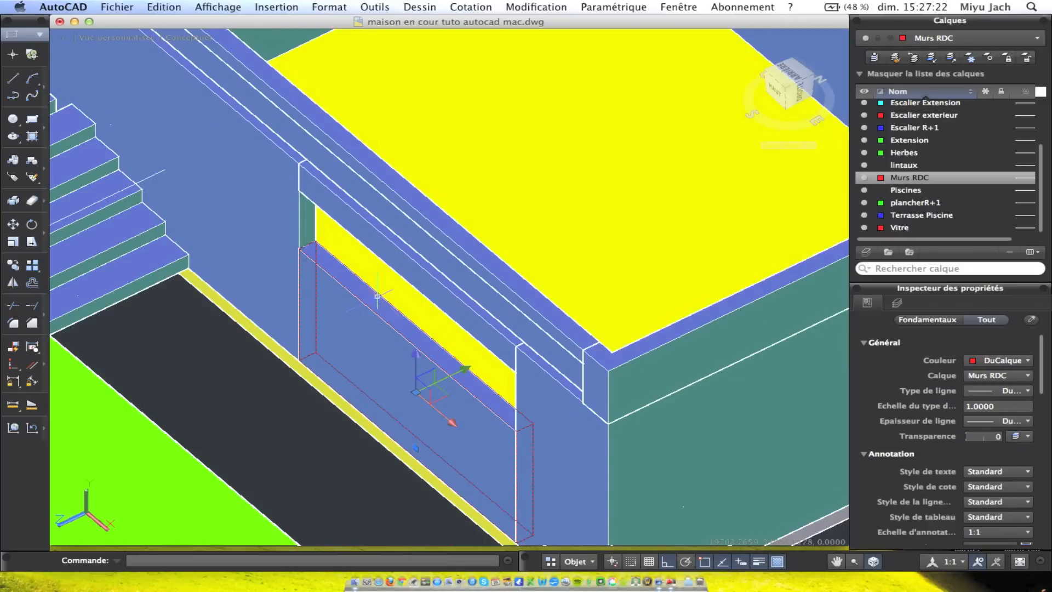
{"action": "left_click", "coordinate": [420, 7]}
{"action": "mouse_move", "coordinate": [470, 6]}
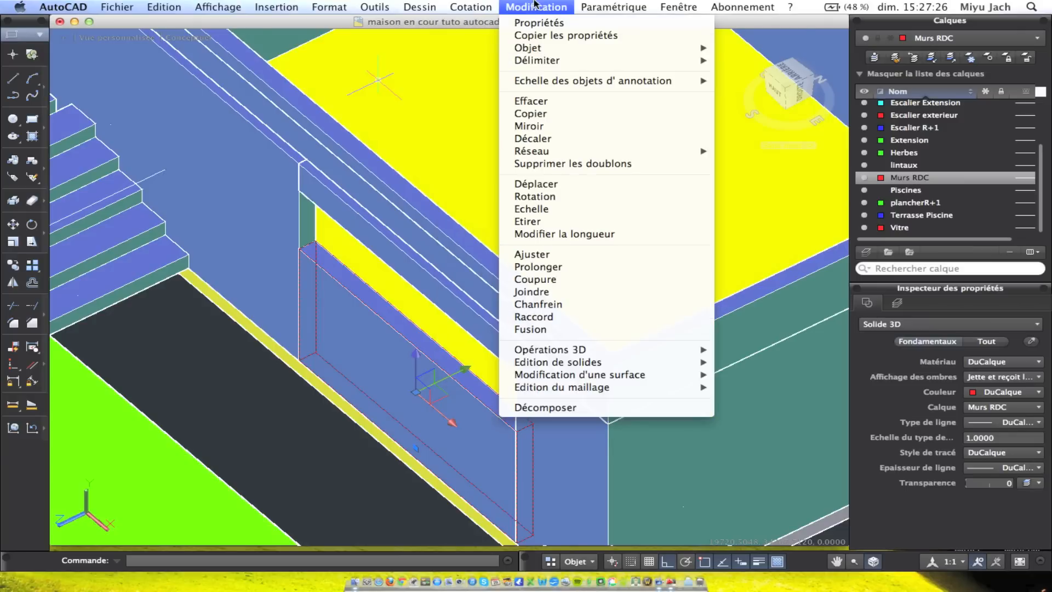
{"action": "mouse_move", "coordinate": [609, 363]}
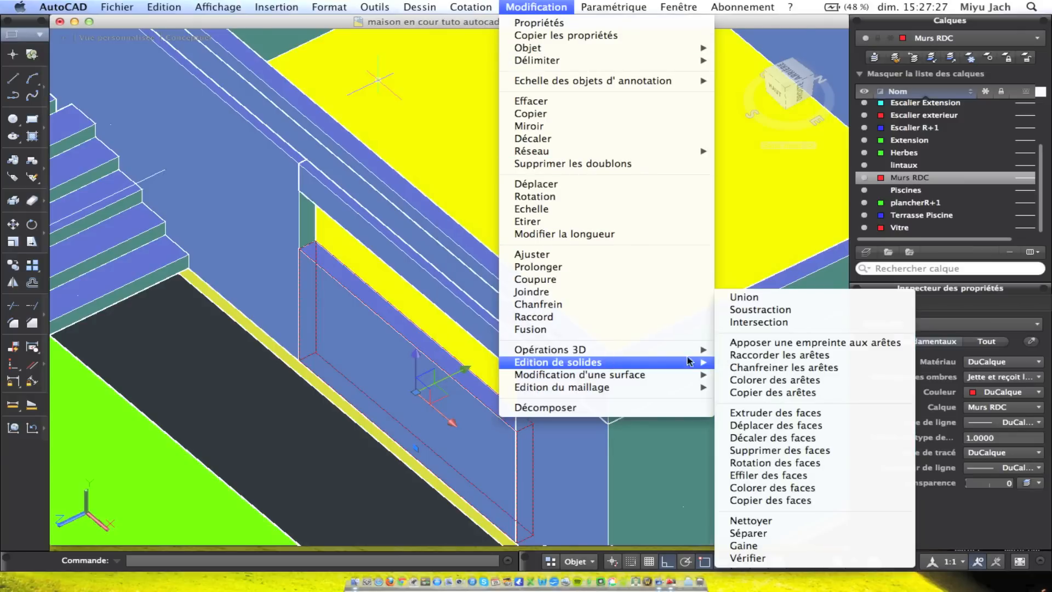
{"action": "left_click", "coordinate": [767, 426]}
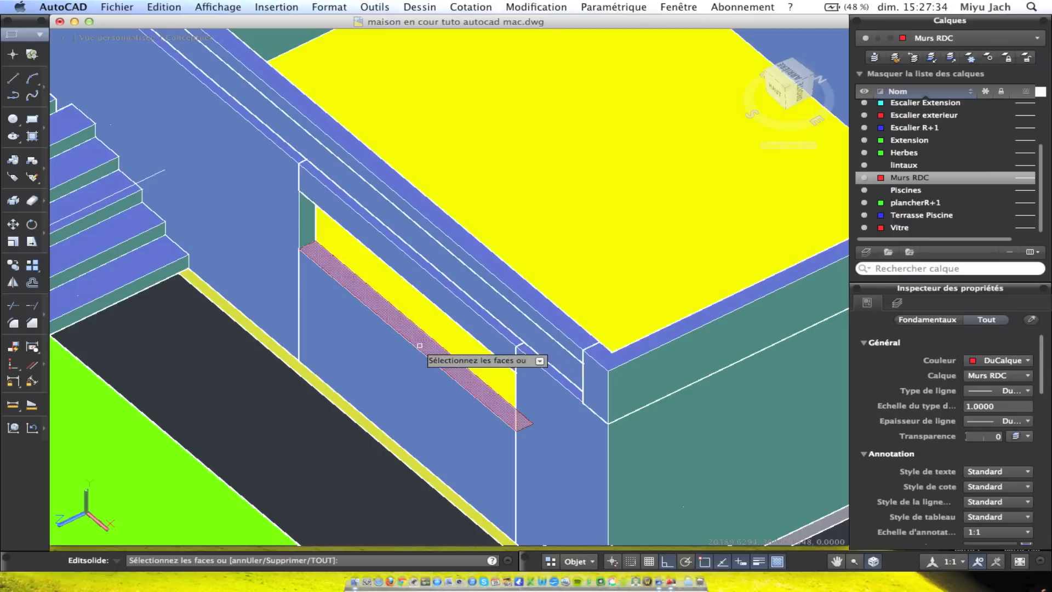
{"action": "key", "text": "Return"}
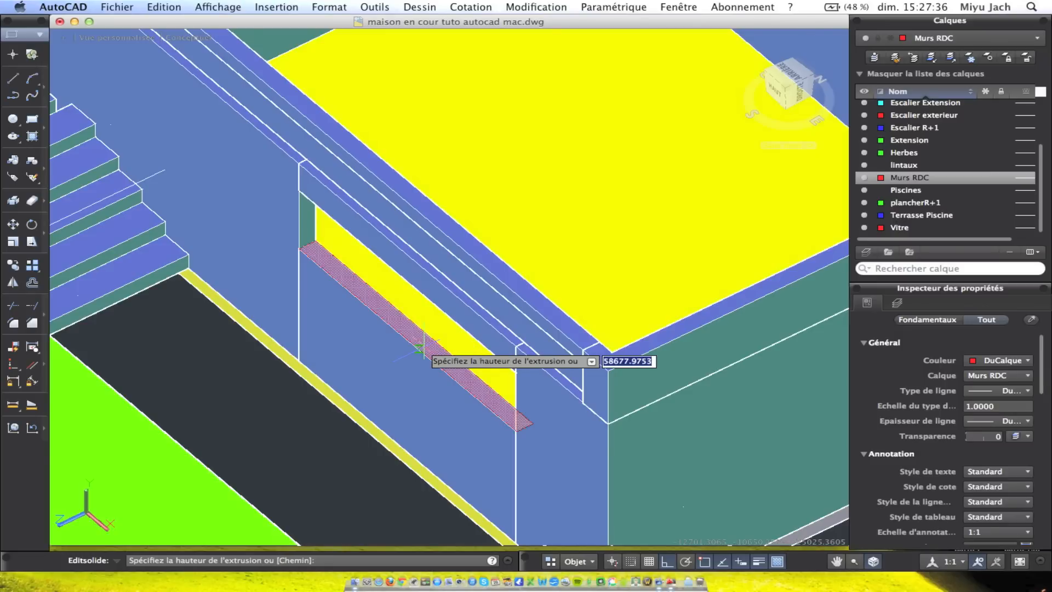
{"action": "type", "text": "-800"}
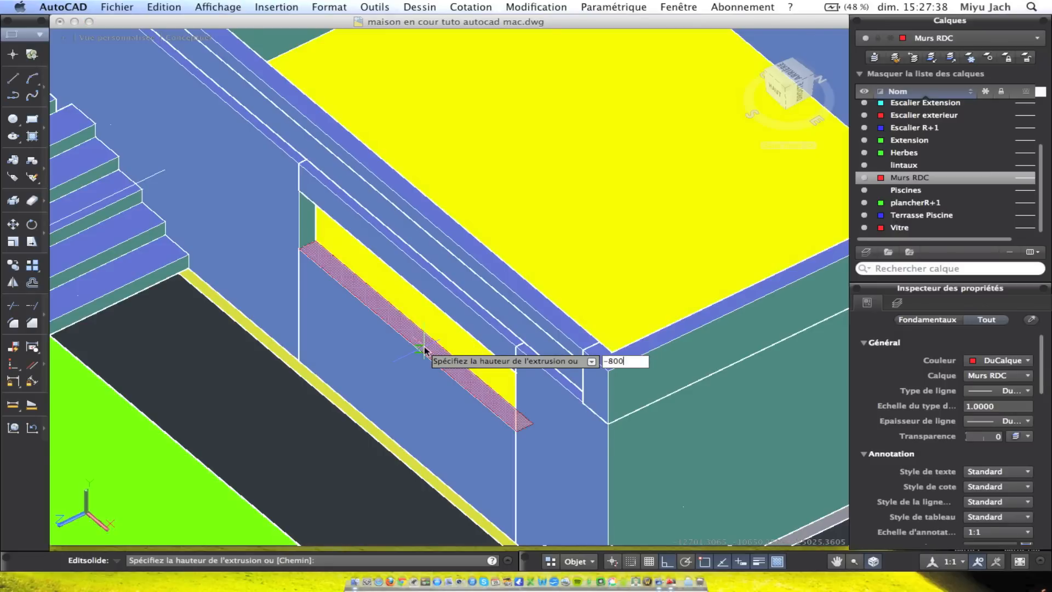
{"action": "key", "text": "Return"}
{"action": "key", "text": "Escape"}
{"action": "mouse_move", "coordinate": [422, 347]}
{"action": "middle_mouse_down", "text": "shift"}
{"action": "mouse_move", "coordinate": [348, 286]}
{"action": "mouse_move", "coordinate": [387, 207]}
{"action": "mouse_move", "coordinate": [376, 146]}
{"action": "mouse_move", "coordinate": [383, 313]}
{"action": "middle_mouse_up", "text": "shift"}
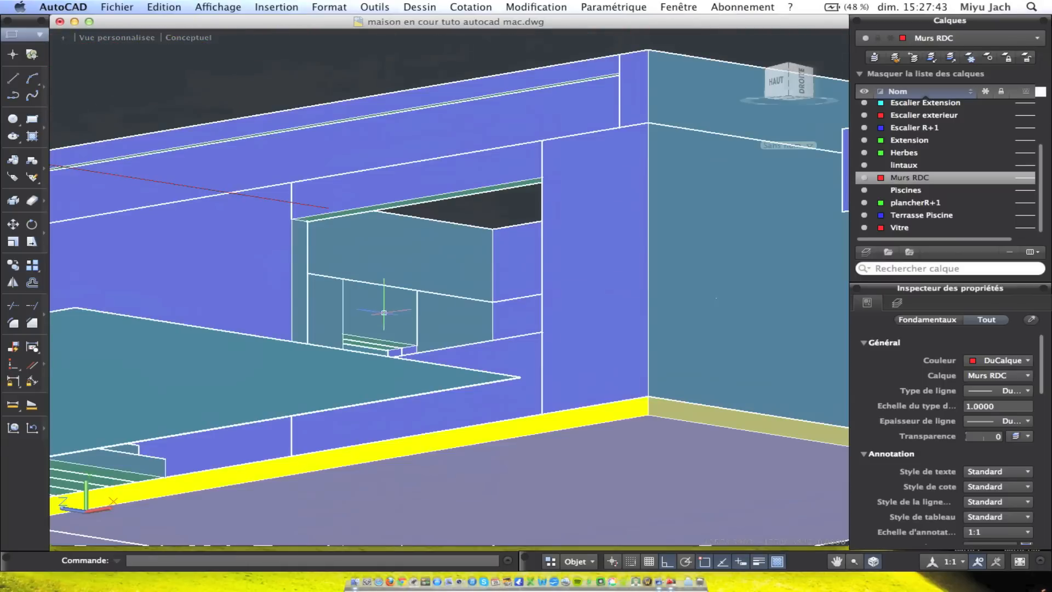
{"action": "left_click", "coordinate": [404, 6]}
{"action": "left_click", "coordinate": [331, 51]}
{"action": "right_click", "coordinate": [327, 53]}
{"action": "left_click", "coordinate": [367, 67]}
{"action": "scroll", "coordinate": [391, 199], "scroll_direction": "up", "scroll_amount": 3}
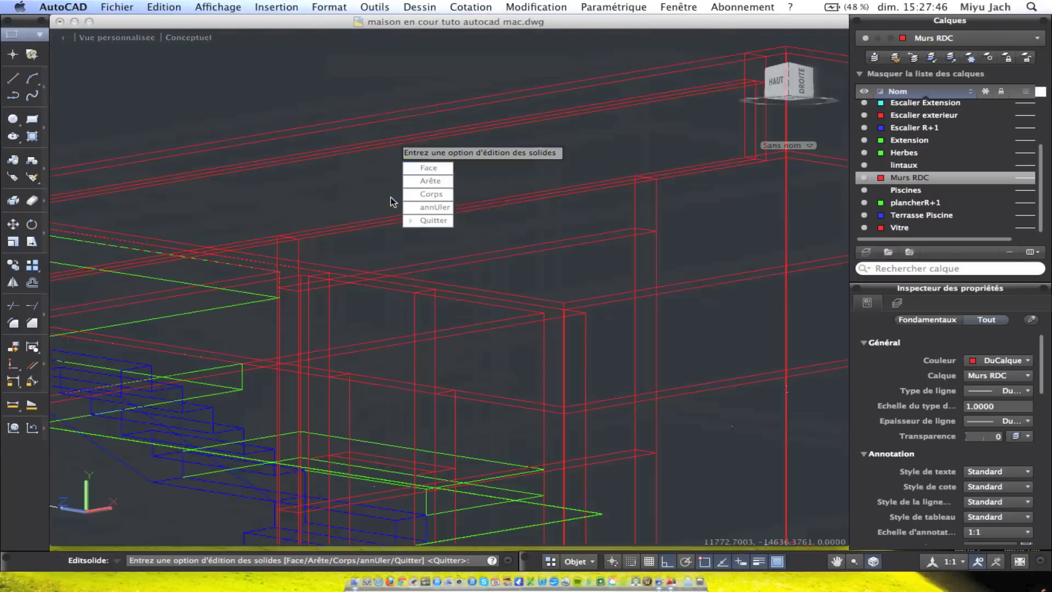
{"action": "key", "text": "Return"}
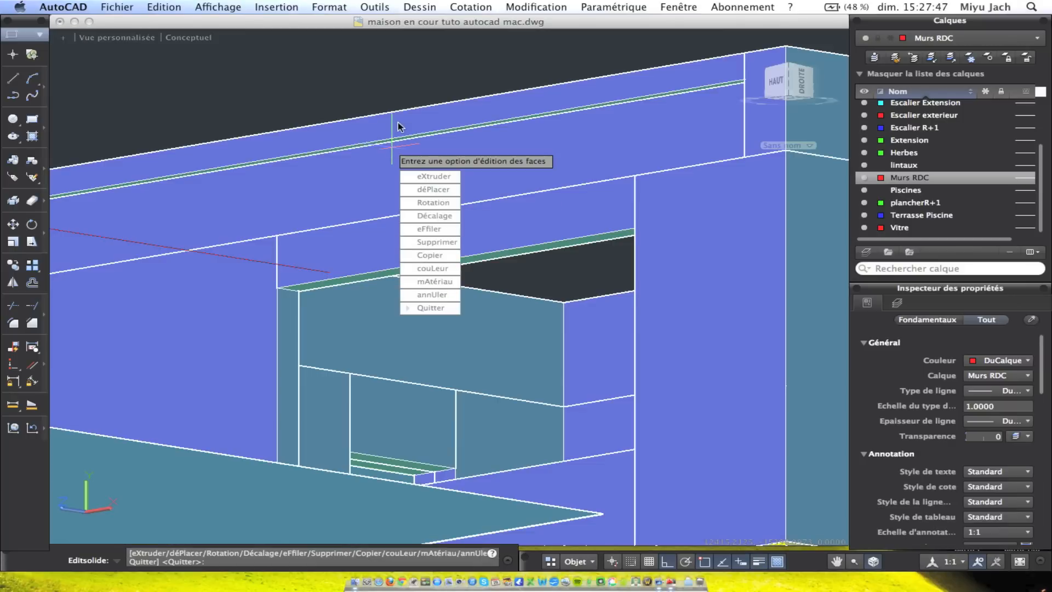
{"action": "left_click", "coordinate": [432, 176]}
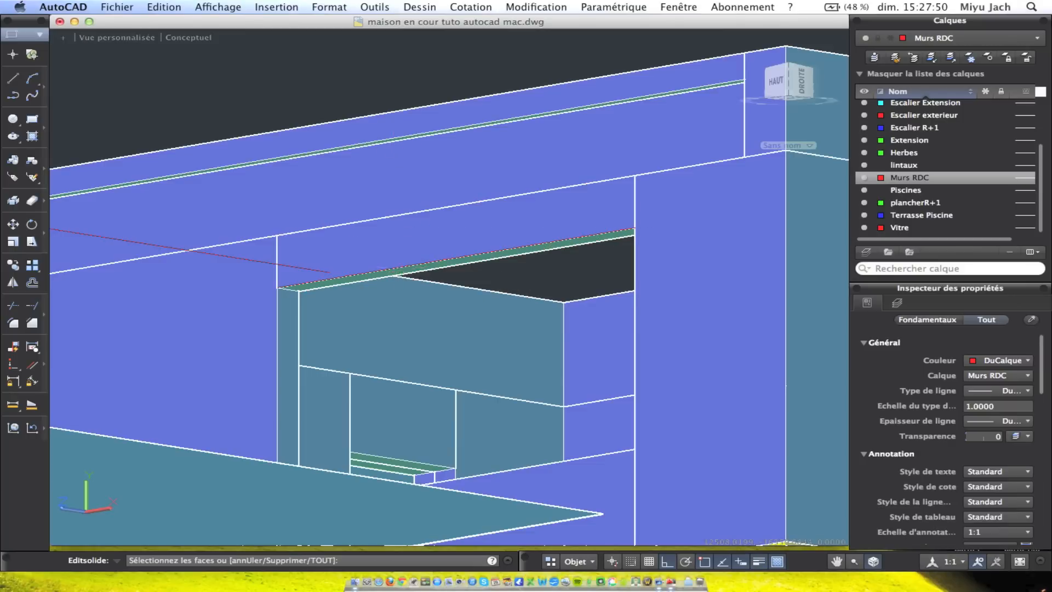
{"action": "right_click", "coordinate": [403, 273]}
{"action": "left_click", "coordinate": [412, 278]}
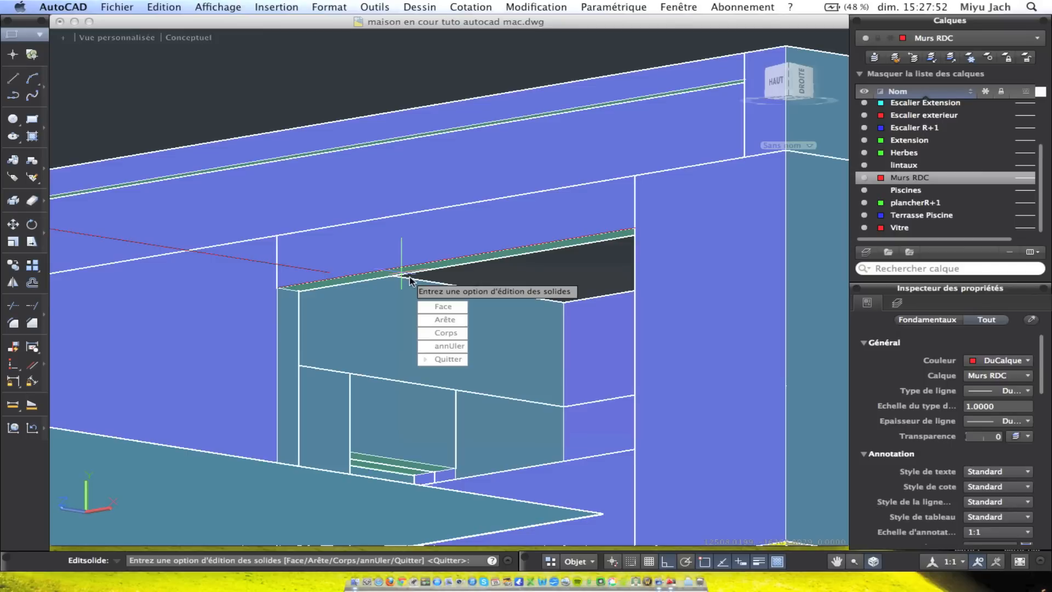
Extrude the underside face of the wall section above the front window opening downward by 800
{"action": "left_click", "coordinate": [443, 308]}
{"action": "left_click", "coordinate": [447, 307]}
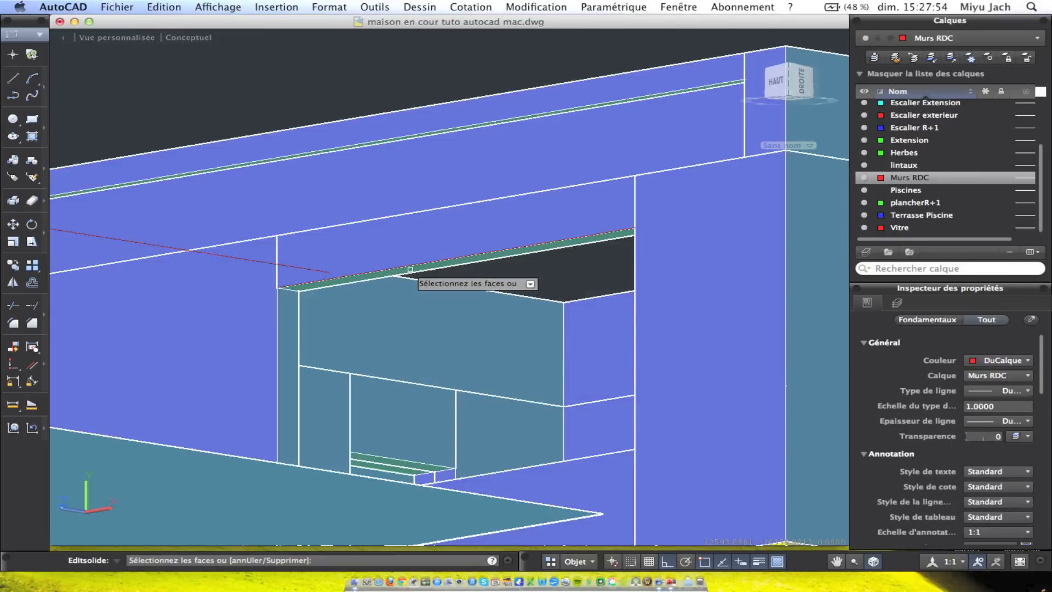
{"action": "scroll", "coordinate": [410, 269], "scroll_direction": "up", "scroll_amount": 5}
{"action": "scroll", "coordinate": [410, 269], "scroll_direction": "down", "scroll_amount": 5}
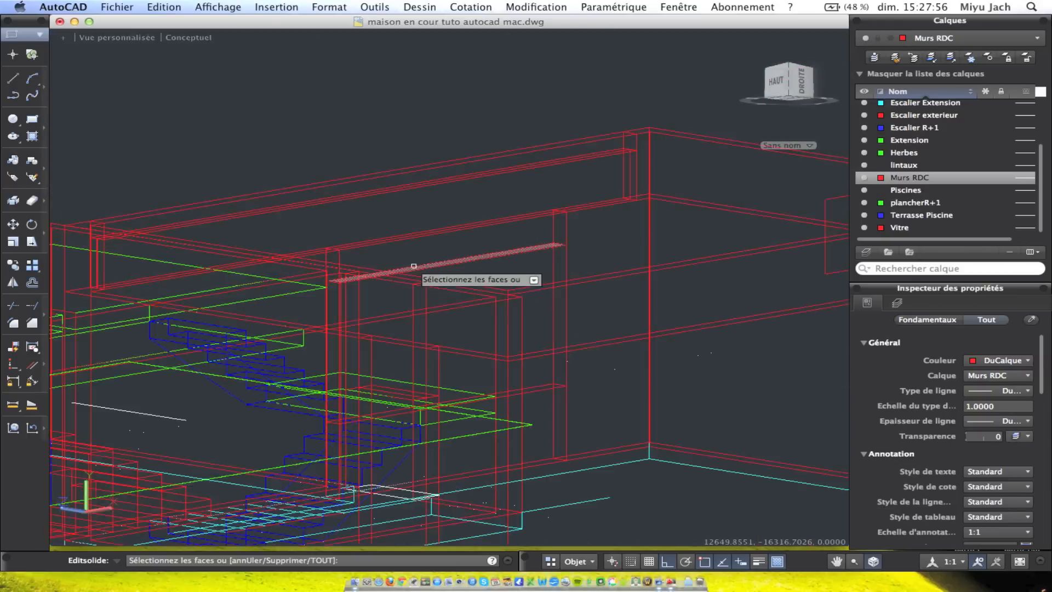
{"action": "left_click", "coordinate": [412, 269]}
{"action": "key", "text": "Return"}
{"action": "type", "text": "800"}
{"action": "key", "text": "Return"}
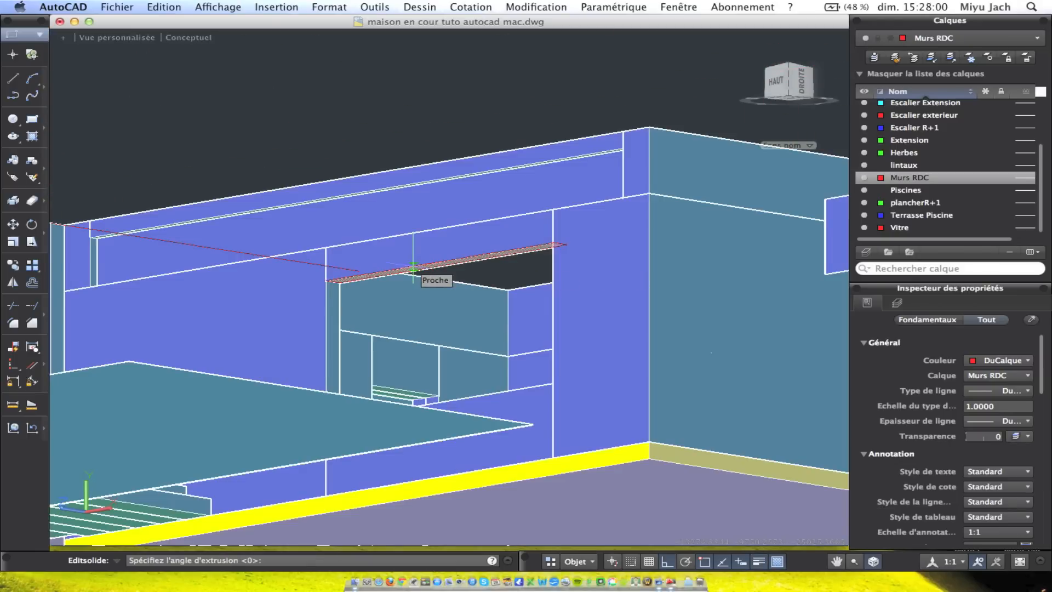
{"action": "key", "text": "Return"}
{"action": "key", "text": "Escape"}
Move the window panel from beside the extension back into the lowered front opening, matching its bottom corner to the opening's bottom corner
{"action": "middle_click_drag", "start_coordinate": [446, 373], "coordinate": [411, 327], "text": "shift"}
{"action": "scroll", "coordinate": [387, 208], "scroll_direction": "down", "scroll_amount": 3}
{"action": "scroll", "coordinate": [384, 291], "scroll_direction": "up", "scroll_amount": 5}
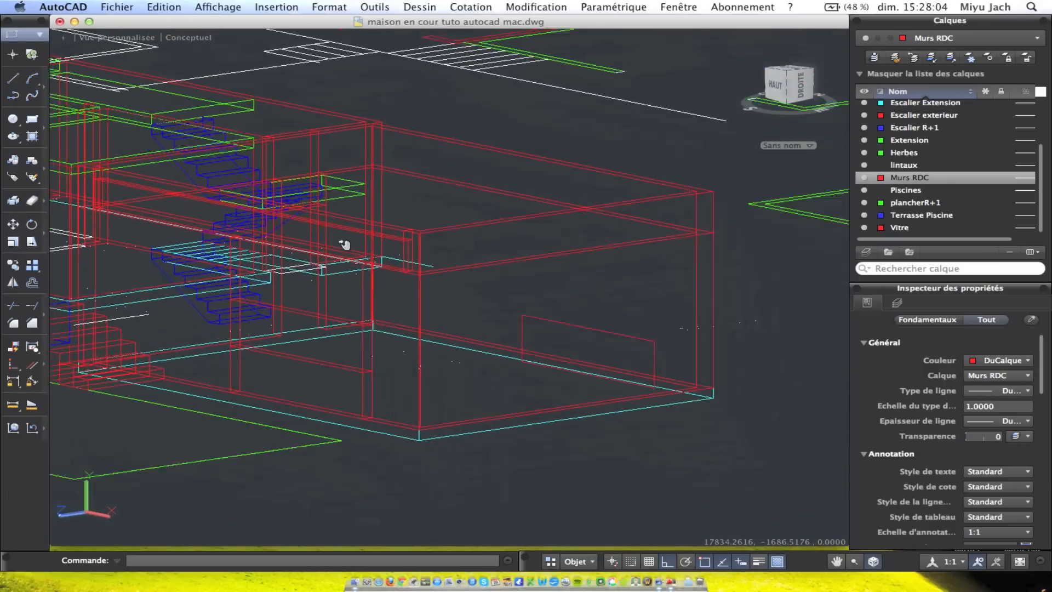
{"action": "scroll", "coordinate": [355, 241], "scroll_direction": "up", "scroll_amount": 3}
{"action": "scroll", "coordinate": [487, 335], "scroll_direction": "down", "scroll_amount": 4}
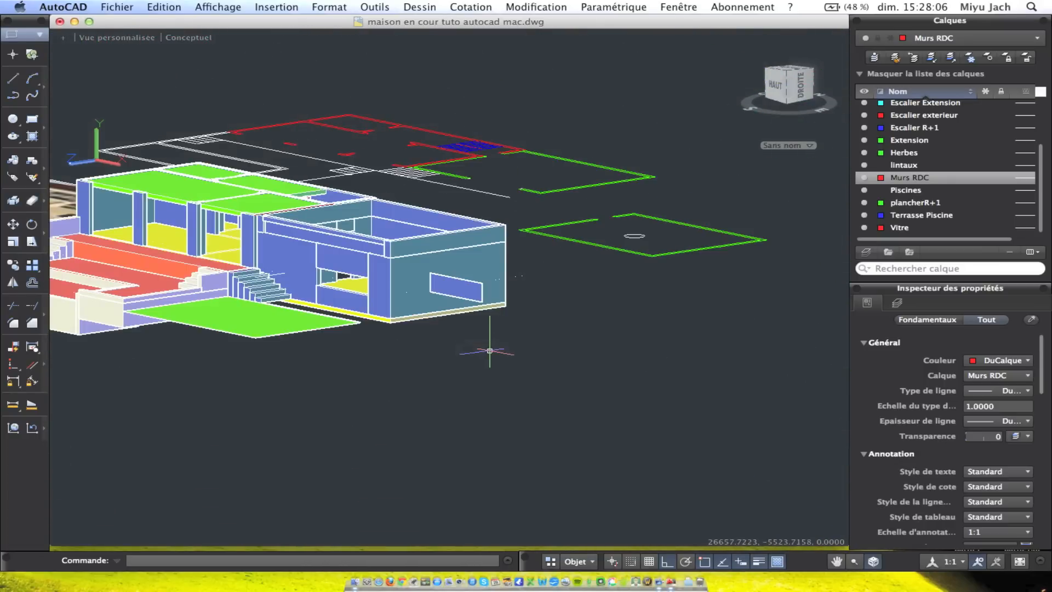
{"action": "scroll", "coordinate": [482, 339], "scroll_direction": "up", "scroll_amount": 5}
{"action": "left_click", "coordinate": [344, 237]}
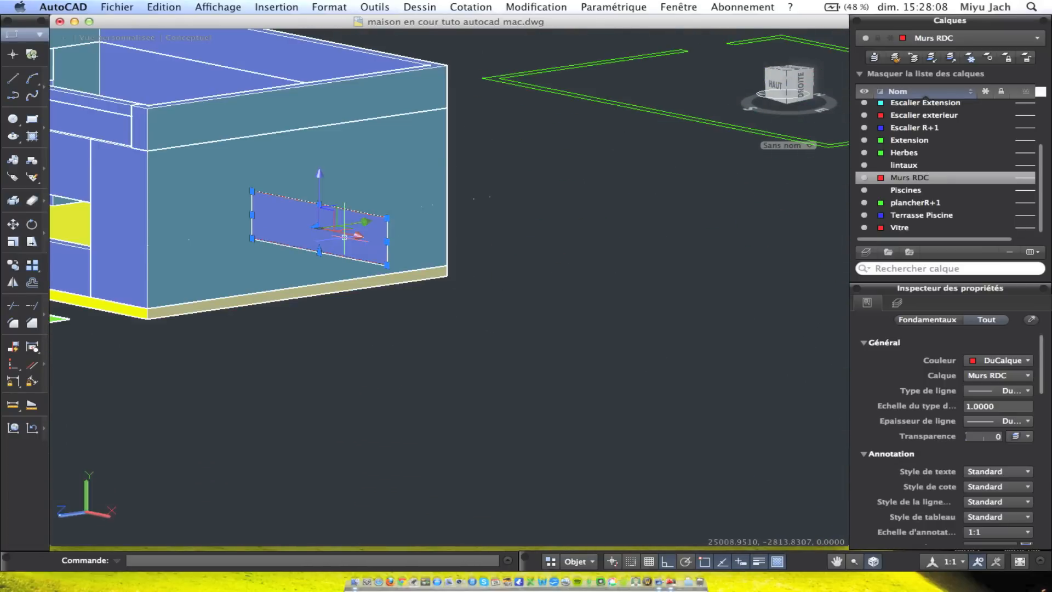
{"action": "middle_click_drag", "start_coordinate": [344, 237], "coordinate": [656, 321]}
{"action": "left_click", "coordinate": [13, 224]}
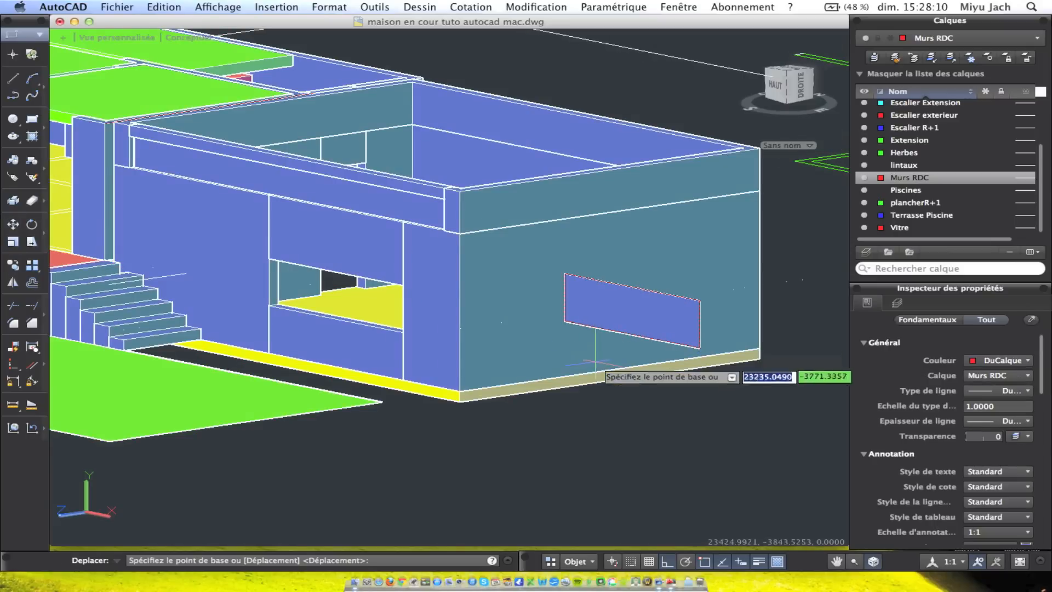
{"action": "left_click", "coordinate": [565, 321]}
{"action": "scroll", "coordinate": [307, 299], "scroll_direction": "up", "scroll_amount": 5}
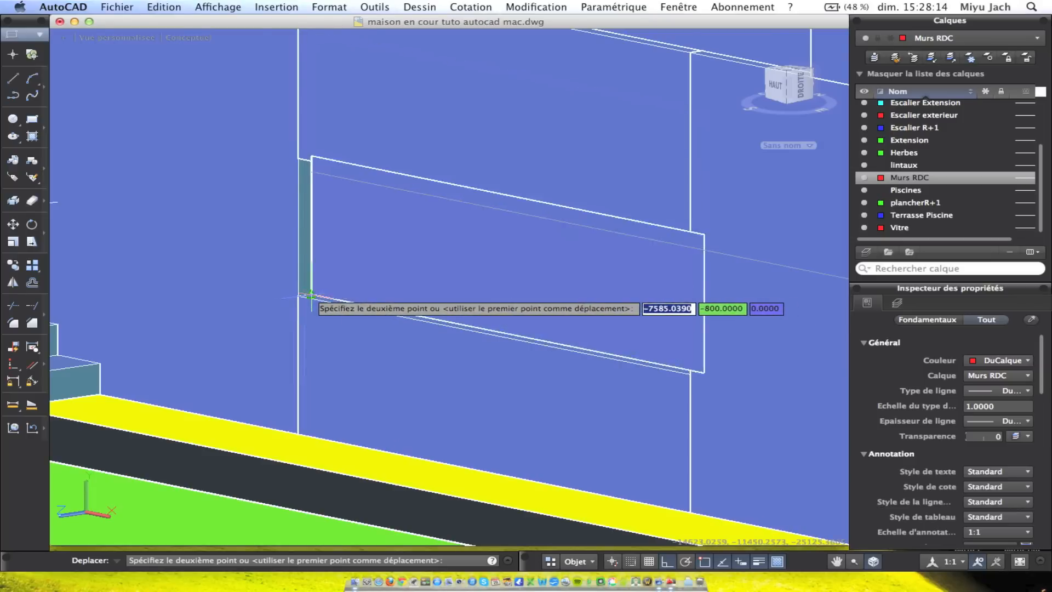
{"action": "left_click", "coordinate": [298, 296]}
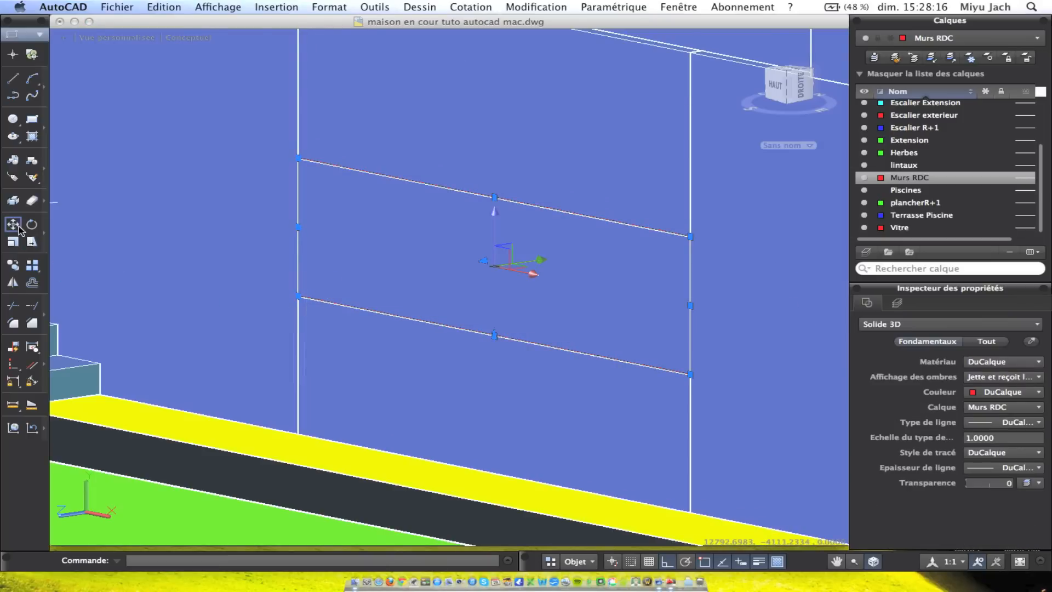
{"action": "left_click", "coordinate": [13, 224]}
{"action": "scroll", "coordinate": [181, 290], "scroll_direction": "up", "scroll_amount": 5}
{"action": "scroll", "coordinate": [452, 319], "scroll_direction": "down", "scroll_amount": 3}
{"action": "key", "text": "Escape"}
Examine the extension's front with the stairs and lawn, and the slab edge beneath the rear of the house
{"action": "scroll", "coordinate": [532, 260], "scroll_direction": "down", "scroll_amount": 5}
{"action": "scroll", "coordinate": [532, 260], "scroll_direction": "down", "scroll_amount": 5}
{"action": "mouse_move", "coordinate": [532, 260]}
{"action": "middle_mouse_down", "text": "shift"}
{"action": "mouse_move", "coordinate": [551, 204]}
{"action": "mouse_move", "coordinate": [397, 205]}
{"action": "middle_mouse_up", "text": "shift"}
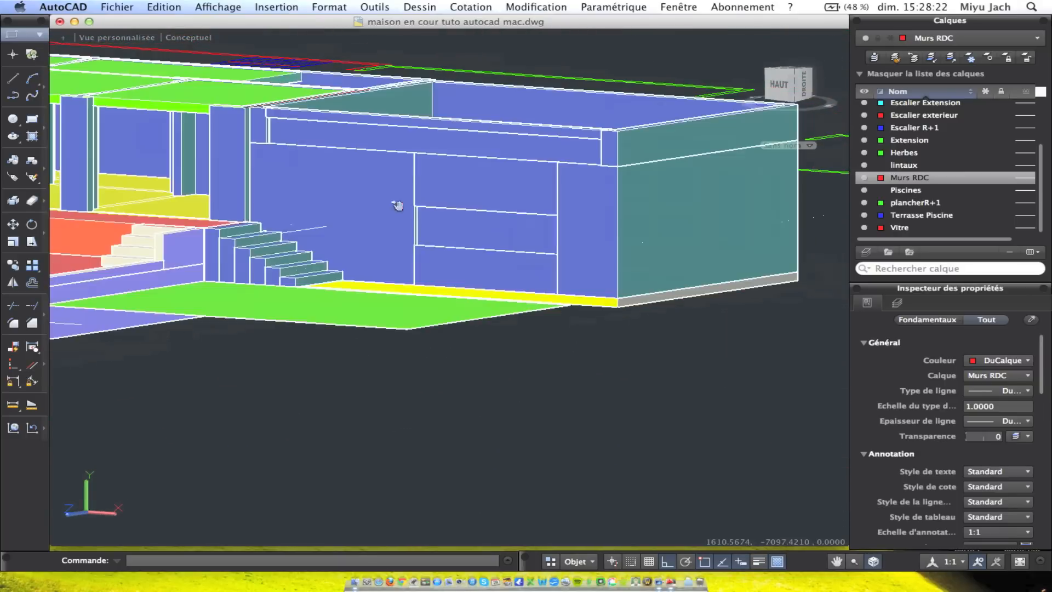
{"action": "middle_click_drag", "start_coordinate": [446, 159], "coordinate": [483, 157], "text": "shift"}
{"action": "mouse_move", "coordinate": [476, 143]}
{"action": "middle_mouse_down", "text": "shift"}
{"action": "mouse_move", "coordinate": [446, 228]}
{"action": "mouse_move", "coordinate": [460, 232]}
{"action": "mouse_move", "coordinate": [463, 152]}
{"action": "mouse_move", "coordinate": [438, 187]}
{"action": "mouse_move", "coordinate": [505, 195]}
{"action": "mouse_move", "coordinate": [442, 188]}
{"action": "mouse_move", "coordinate": [514, 185]}
{"action": "mouse_move", "coordinate": [512, 207]}
{"action": "mouse_move", "coordinate": [470, 176]}
{"action": "mouse_move", "coordinate": [440, 173]}
{"action": "mouse_move", "coordinate": [418, 199]}
{"action": "mouse_move", "coordinate": [427, 202]}
{"action": "middle_mouse_up", "text": "shift"}
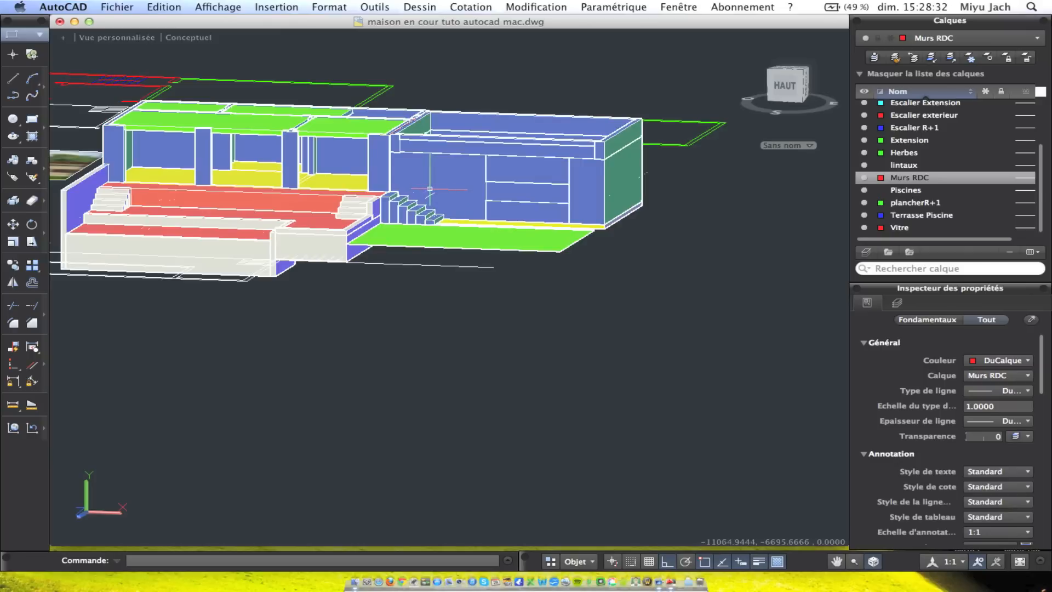
{"action": "scroll", "coordinate": [455, 165], "scroll_direction": "up", "scroll_amount": 3}
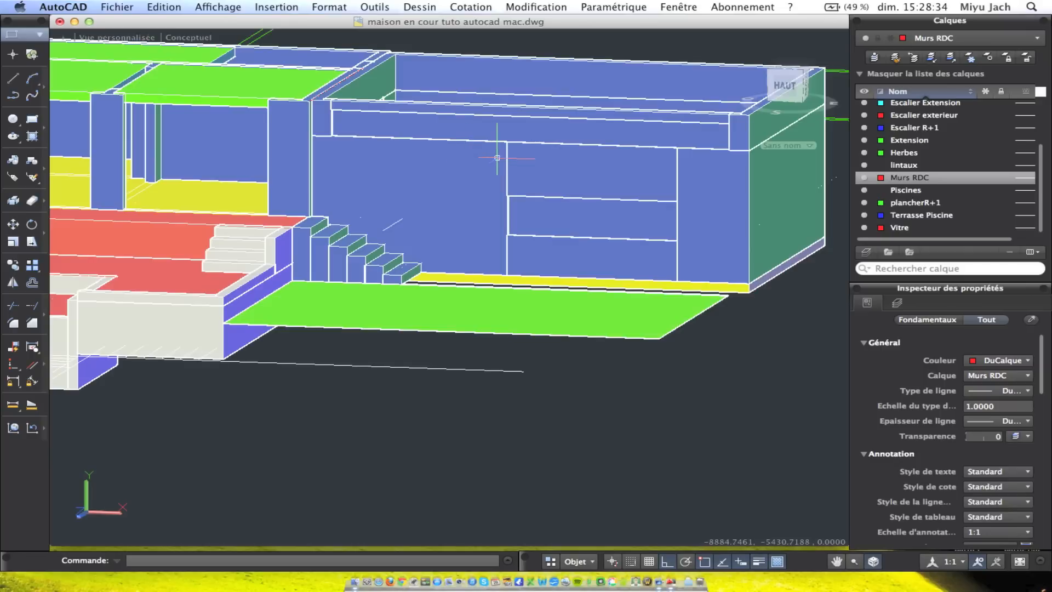
{"action": "scroll", "coordinate": [497, 158], "scroll_direction": "down", "scroll_amount": 3}
{"action": "middle_click_drag", "start_coordinate": [497, 158], "coordinate": [312, 202], "text": "shift"}
{"action": "scroll", "coordinate": [455, 170], "scroll_direction": "up", "scroll_amount": 3}
{"action": "scroll", "coordinate": [419, 242], "scroll_direction": "up", "scroll_amount": 2}
{"action": "middle_click_drag", "start_coordinate": [411, 260], "coordinate": [220, 241], "text": "shift"}
{"action": "mouse_move", "coordinate": [356, 247]}
{"action": "middle_mouse_down", "text": "shift"}
{"action": "mouse_move", "coordinate": [421, 274]}
{"action": "mouse_move", "coordinate": [500, 252]}
{"action": "mouse_move", "coordinate": [465, 286]}
{"action": "mouse_move", "coordinate": [129, 263]}
{"action": "mouse_move", "coordinate": [322, 248]}
{"action": "middle_mouse_up", "text": "shift"}
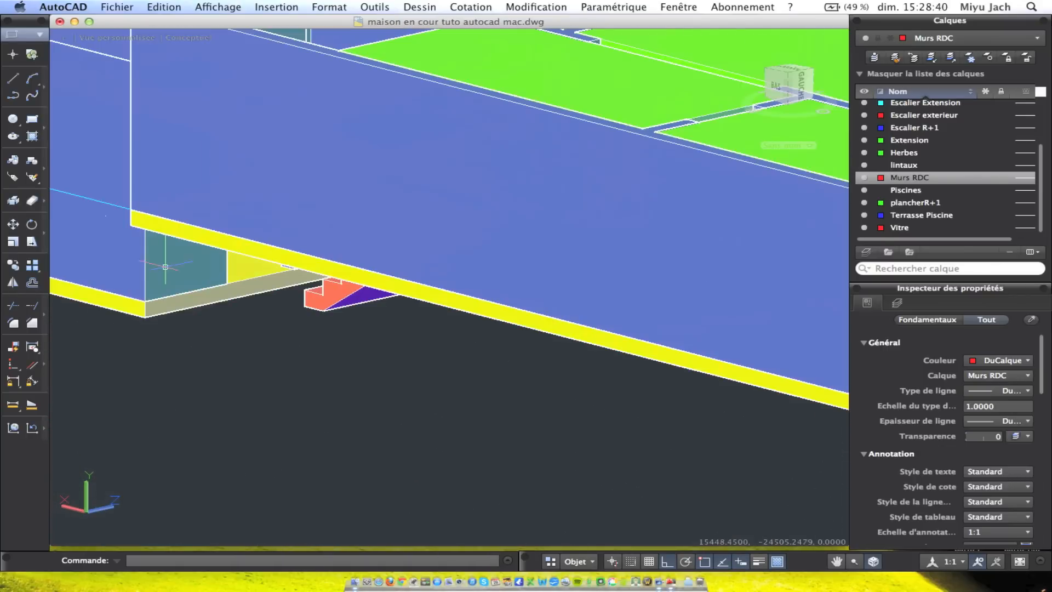
{"action": "mouse_move", "coordinate": [217, 289]}
{"action": "middle_mouse_down", "text": "shift"}
{"action": "mouse_move", "coordinate": [340, 236]}
{"action": "mouse_move", "coordinate": [364, 207]}
{"action": "mouse_move", "coordinate": [380, 241]}
{"action": "middle_mouse_up", "text": "shift"}
{"action": "left_click", "coordinate": [339, 250]}
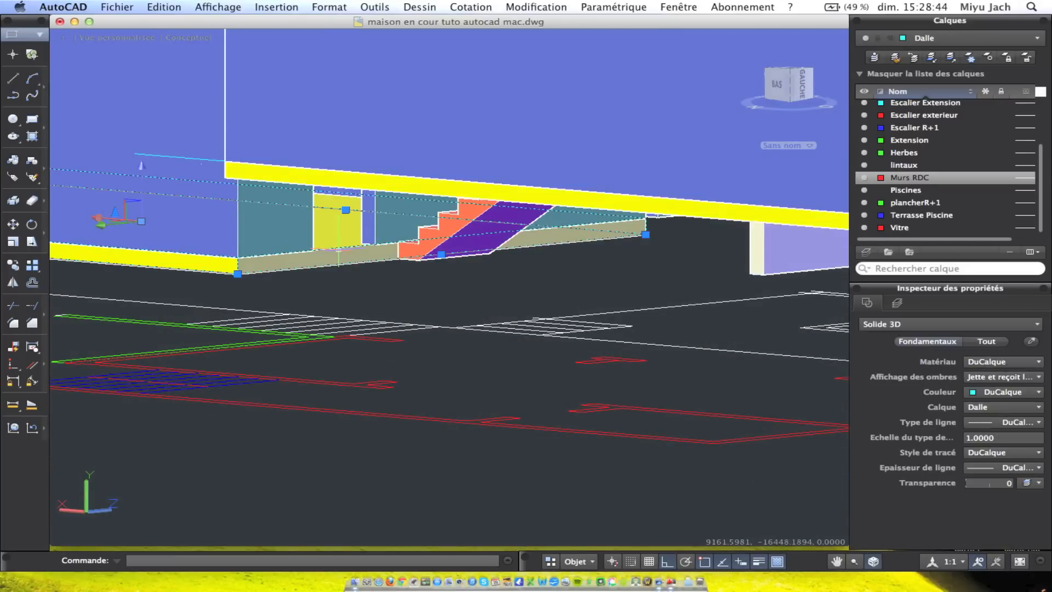
{"action": "key", "text": "Escape"}
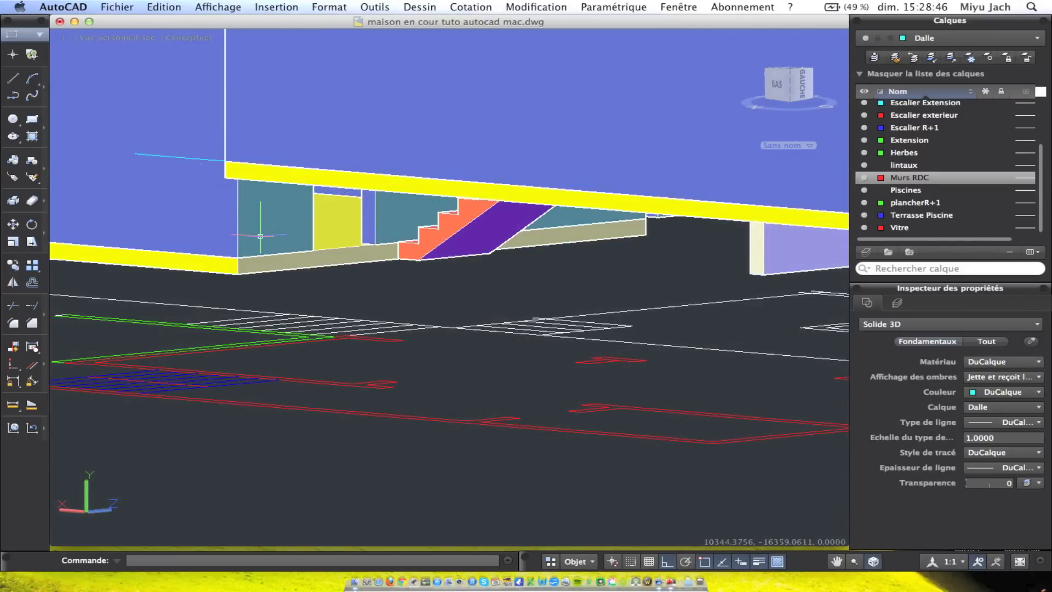
{"action": "mouse_move", "coordinate": [254, 214]}
{"action": "middle_mouse_down", "text": "shift"}
{"action": "mouse_move", "coordinate": [369, 252]}
{"action": "mouse_move", "coordinate": [280, 232]}
{"action": "mouse_move", "coordinate": [443, 235]}
{"action": "middle_mouse_up", "text": "shift"}
{"action": "mouse_move", "coordinate": [335, 221]}
{"action": "middle_mouse_down", "text": "shift"}
{"action": "mouse_move", "coordinate": [466, 249]}
{"action": "mouse_move", "coordinate": [681, 239]}
{"action": "mouse_move", "coordinate": [275, 280]}
{"action": "mouse_move", "coordinate": [320, 255]}
{"action": "mouse_move", "coordinate": [314, 246]}
{"action": "middle_mouse_up", "text": "shift"}
Extrude the side face of the extension's floor slab about 5133 outward beneath the house, with the default 0° taper
{"action": "left_click", "coordinate": [309, 242]}
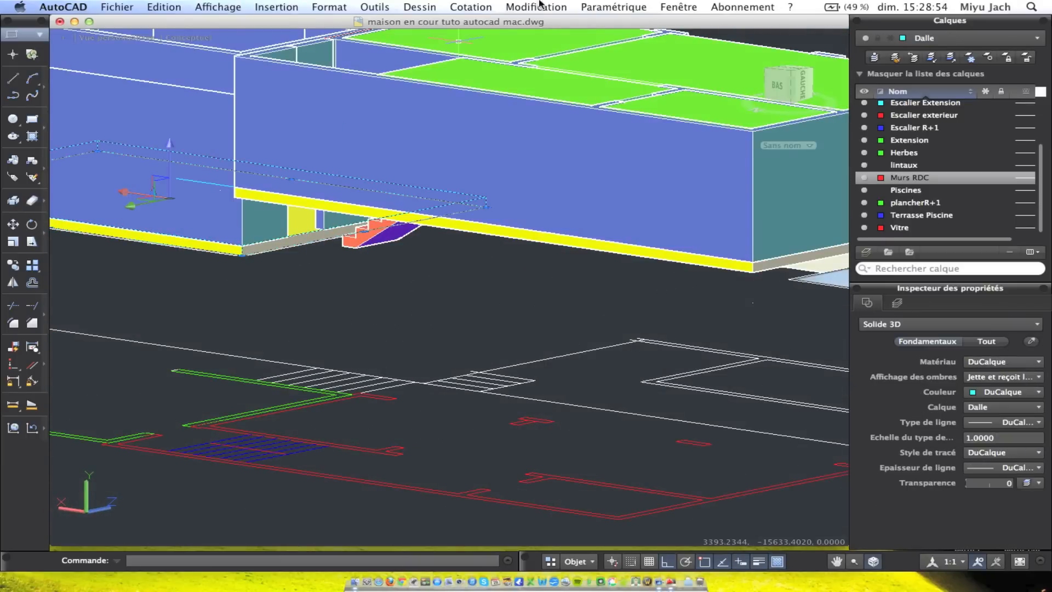
{"action": "scroll", "coordinate": [325, 216], "scroll_direction": "up", "scroll_amount": 3}
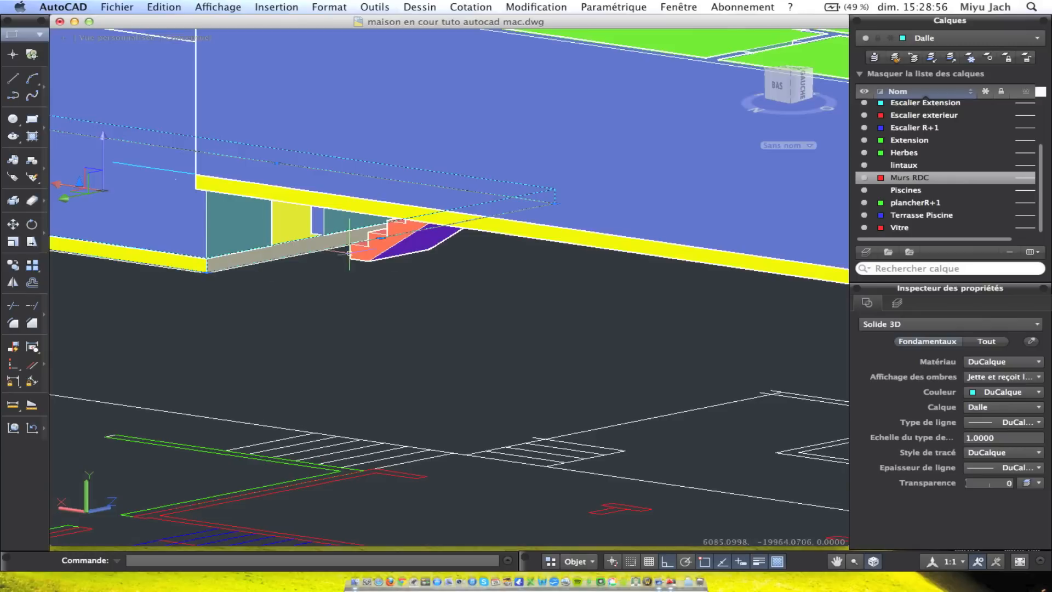
{"action": "key", "text": "Escape"}
{"action": "left_click", "coordinate": [471, 7]}
{"action": "mouse_move", "coordinate": [536, 6]}
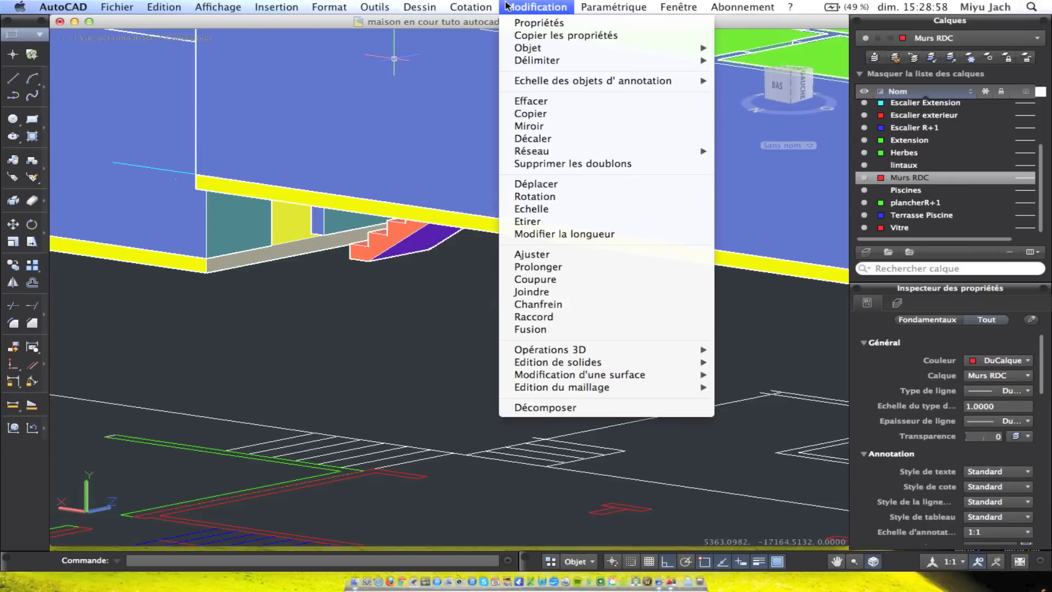
{"action": "mouse_move", "coordinate": [596, 363]}
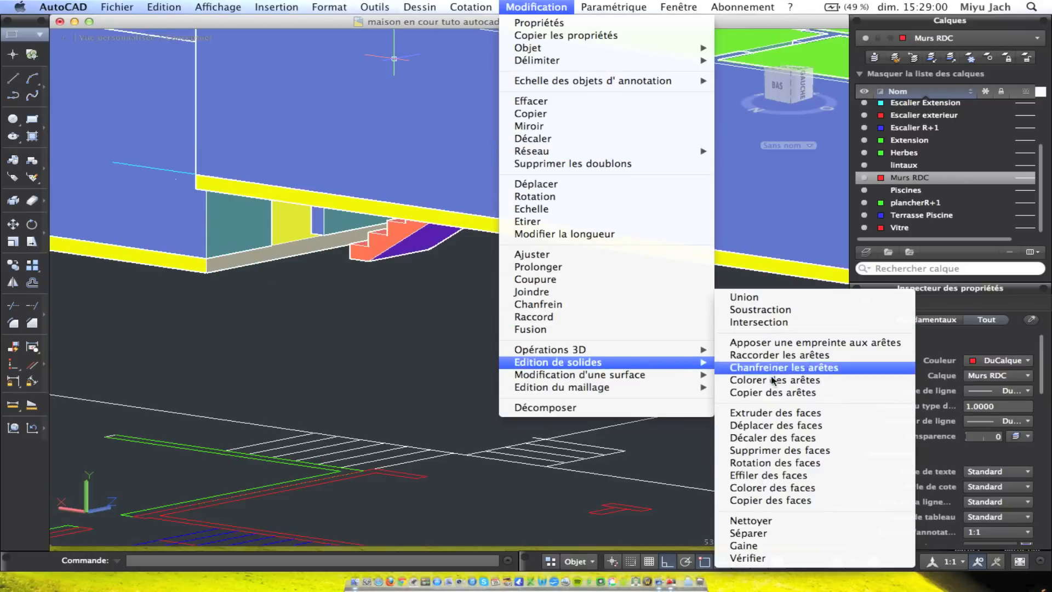
{"action": "left_click", "coordinate": [778, 413]}
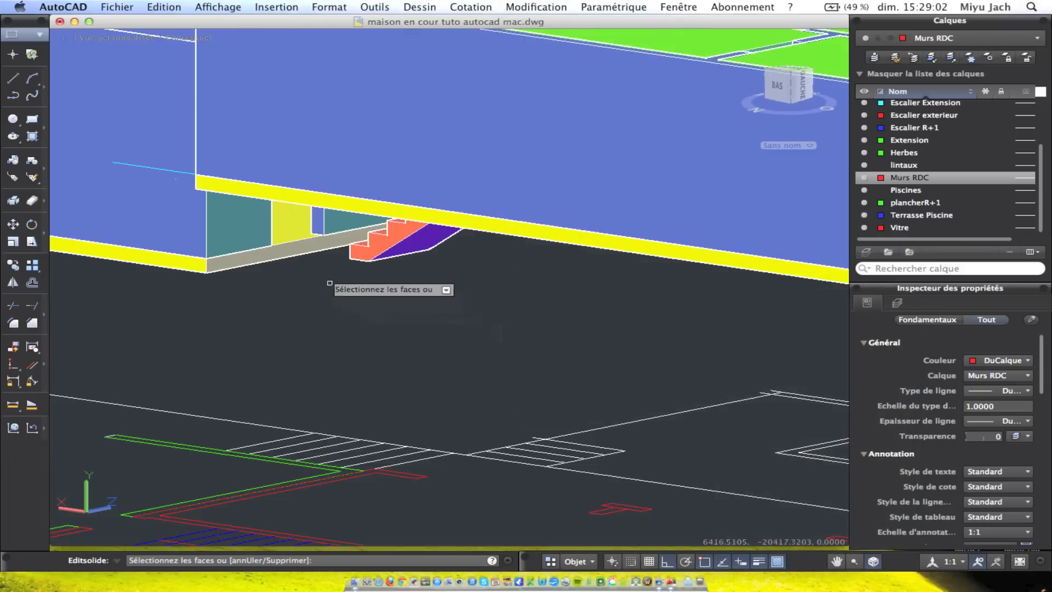
{"action": "left_click", "coordinate": [322, 247]}
{"action": "key", "text": "Return"}
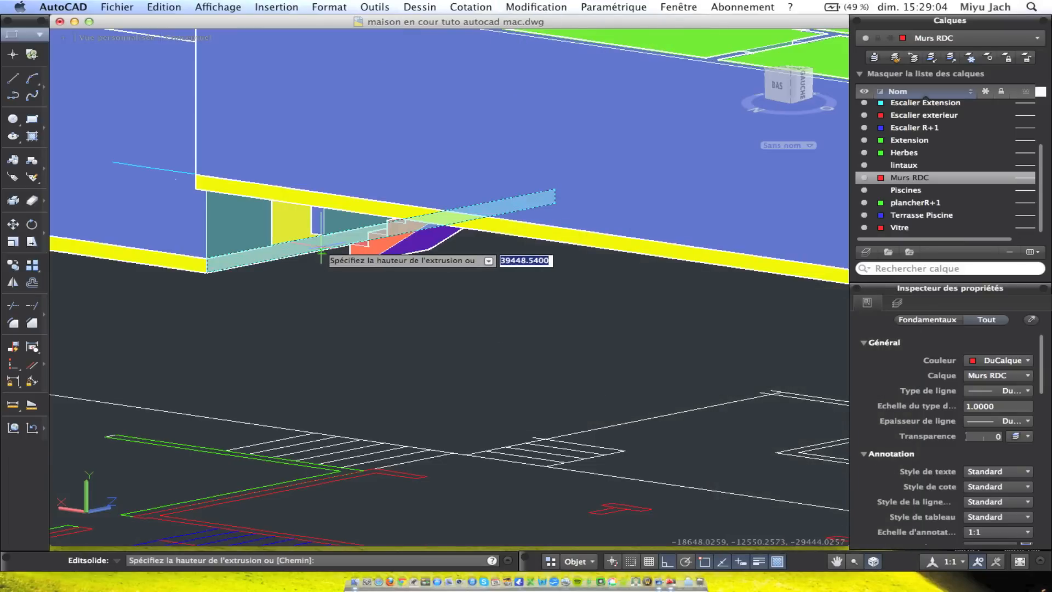
{"action": "left_click", "coordinate": [207, 272]}
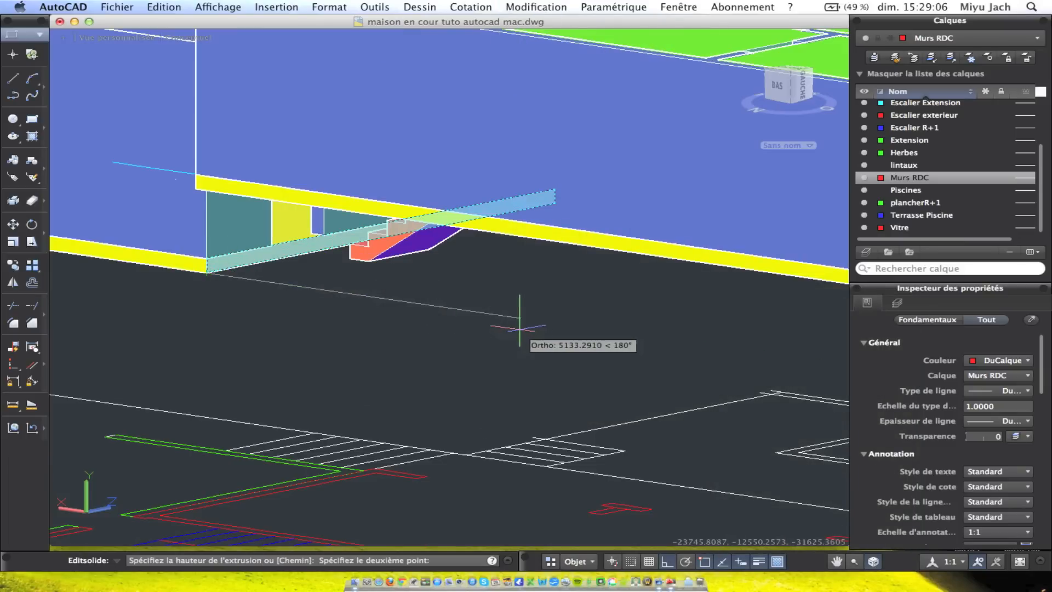
{"action": "left_click", "coordinate": [522, 329]}
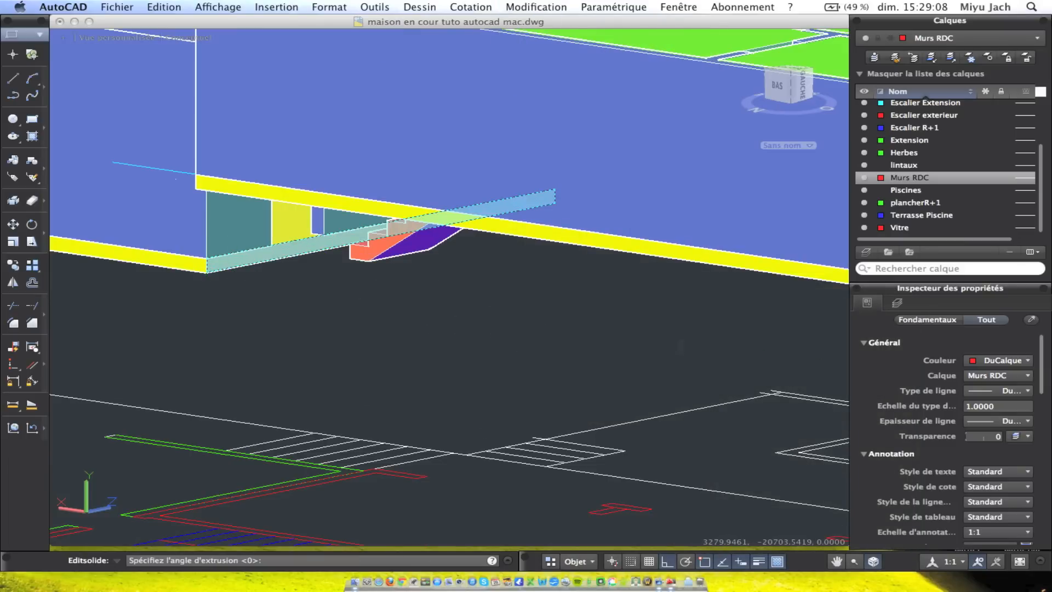
{"action": "key", "text": "Return"}
{"action": "key", "text": "Return"}
{"action": "key", "text": "Return"}
{"action": "scroll", "coordinate": [453, 278], "scroll_direction": "down", "scroll_amount": 5}
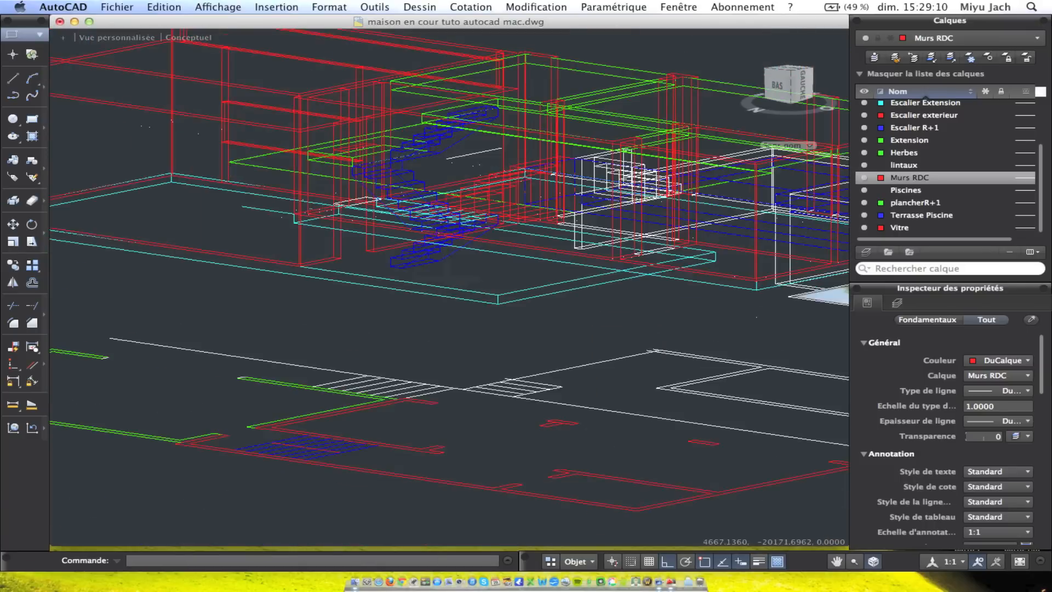
Examine the extension's walls, exterior stairs, lawn and interior opening from several angles
{"action": "middle_click_drag", "start_coordinate": [412, 273], "coordinate": [874, 307], "text": "shift"}
{"action": "mouse_move", "coordinate": [418, 294]}
{"action": "middle_mouse_down", "text": "shift"}
{"action": "mouse_move", "coordinate": [517, 324]}
{"action": "mouse_move", "coordinate": [440, 334]}
{"action": "middle_mouse_up", "text": "shift"}
{"action": "scroll", "coordinate": [461, 343], "scroll_direction": "up", "scroll_amount": 4}
{"action": "mouse_move", "coordinate": [424, 407]}
{"action": "middle_mouse_down"}
{"action": "mouse_move", "coordinate": [362, 347]}
{"action": "mouse_move", "coordinate": [350, 353]}
{"action": "middle_mouse_up"}
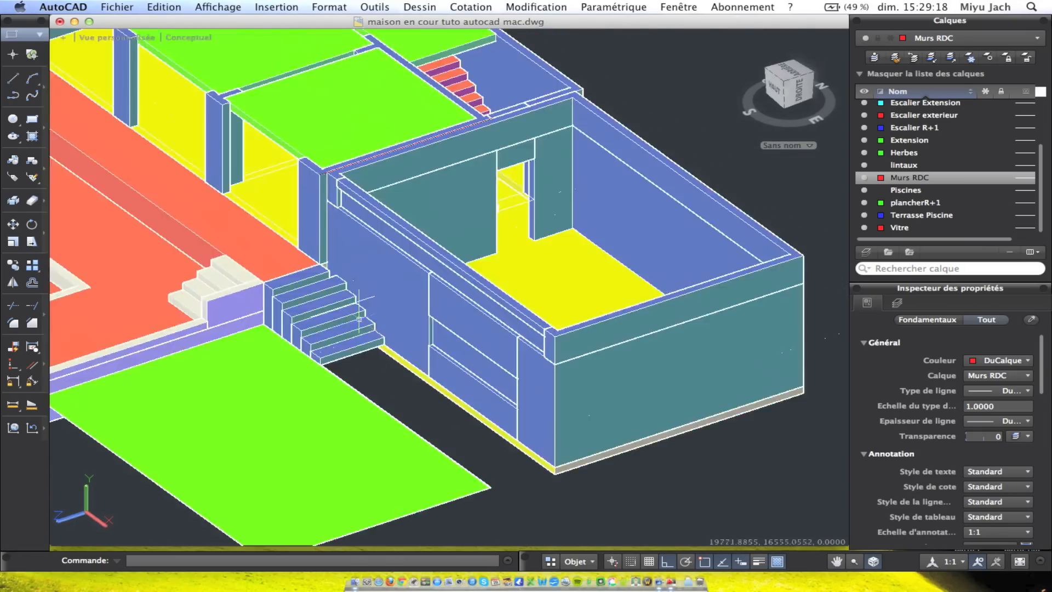
{"action": "scroll", "coordinate": [350, 351], "scroll_direction": "up", "scroll_amount": 4}
{"action": "scroll", "coordinate": [346, 267], "scroll_direction": "down", "scroll_amount": 2}
{"action": "middle_click_drag", "start_coordinate": [570, 372], "coordinate": [267, 204]}
{"action": "middle_click_drag", "start_coordinate": [371, 214], "coordinate": [603, 351]}
{"action": "mouse_move", "coordinate": [314, 251]}
{"action": "middle_mouse_down"}
{"action": "mouse_move", "coordinate": [458, 355]}
{"action": "mouse_move", "coordinate": [655, 467]}
{"action": "middle_mouse_up"}
{"action": "mouse_move", "coordinate": [435, 278]}
{"action": "middle_mouse_down", "text": "shift"}
{"action": "mouse_move", "coordinate": [531, 249]}
{"action": "mouse_move", "coordinate": [510, 242]}
{"action": "middle_mouse_up", "text": "shift"}
{"action": "middle_click_drag", "start_coordinate": [236, 199], "coordinate": [540, 260]}
{"action": "mouse_move", "coordinate": [357, 219]}
{"action": "middle_mouse_down"}
{"action": "mouse_move", "coordinate": [356, 282]}
{"action": "mouse_move", "coordinate": [382, 295]}
{"action": "mouse_move", "coordinate": [745, 227]}
{"action": "middle_mouse_up"}
{"action": "middle_click_drag", "start_coordinate": [460, 242], "coordinate": [397, 301], "text": "shift"}
Compare the house facade and wooden-clad extension in the reference photo with the ground-floor model and its floor slabs
{"action": "middle_click_drag", "start_coordinate": [377, 192], "coordinate": [611, 487]}
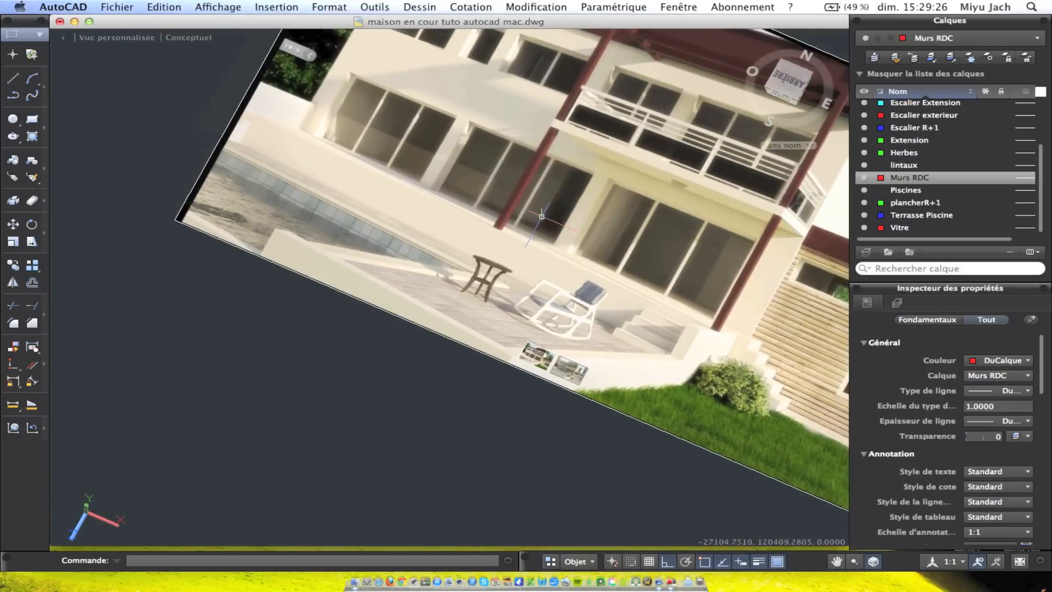
{"action": "middle_click_drag", "start_coordinate": [508, 150], "coordinate": [389, 227]}
{"action": "middle_click_drag", "start_coordinate": [617, 195], "coordinate": [328, 60]}
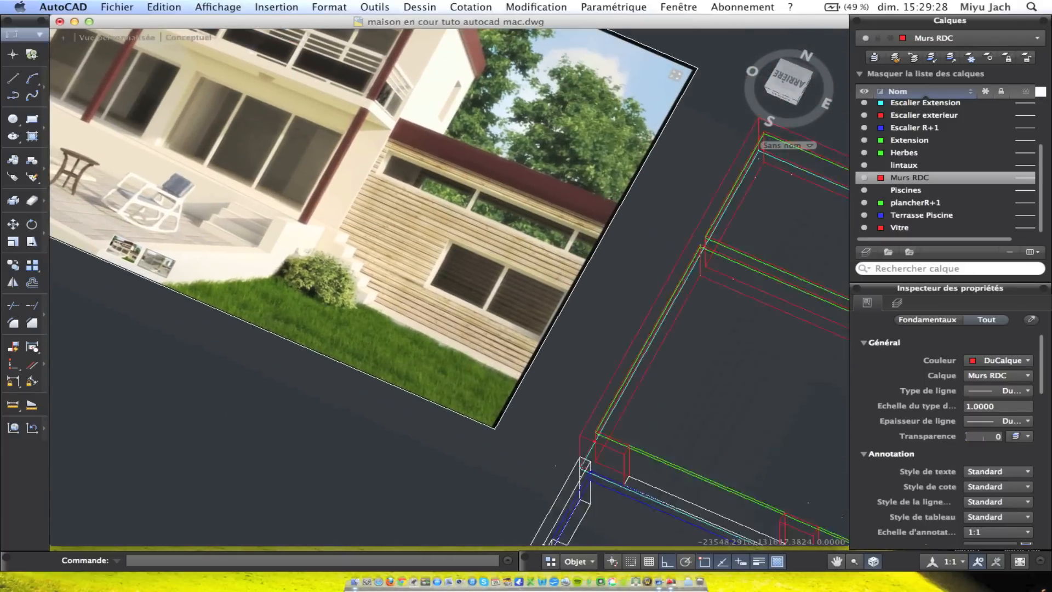
{"action": "scroll", "coordinate": [329, 60], "scroll_direction": "down", "scroll_amount": 3}
{"action": "middle_click_drag", "start_coordinate": [580, 211], "coordinate": [361, 86]}
{"action": "middle_click_drag", "start_coordinate": [447, 129], "coordinate": [466, 181]}
{"action": "middle_click_drag", "start_coordinate": [427, 211], "coordinate": [632, 283]}
{"action": "middle_click_drag", "start_coordinate": [164, 59], "coordinate": [305, 367]}
{"action": "middle_click_drag", "start_coordinate": [344, 401], "coordinate": [10, 127]}
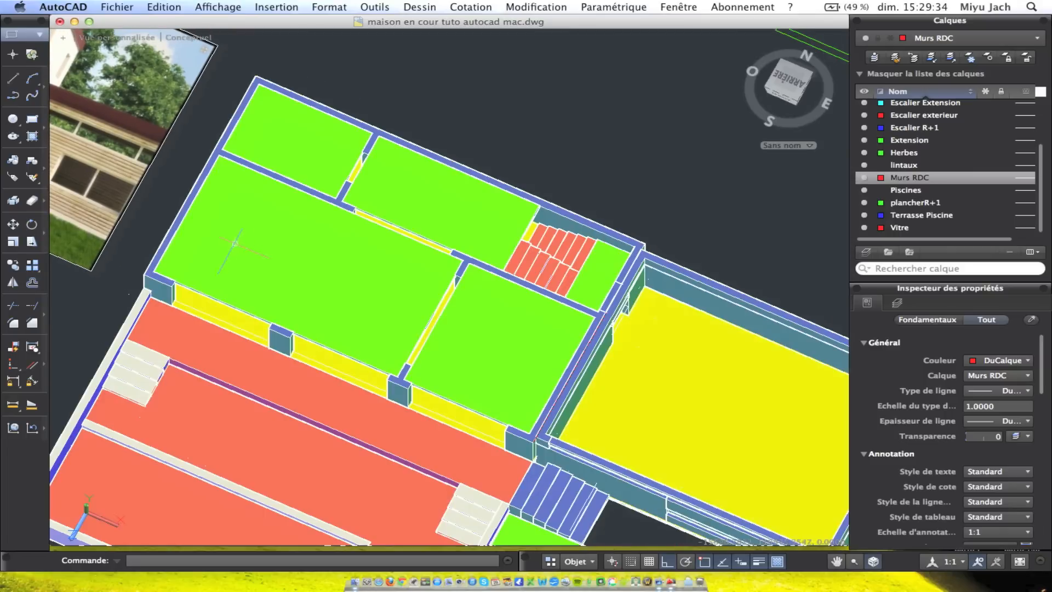
{"action": "left_click", "coordinate": [145, 274]}
{"action": "key", "text": "Escape"}
{"action": "right_click", "coordinate": [321, 83]}
{"action": "left_click", "coordinate": [328, 88]}
{"action": "left_click", "coordinate": [255, 77]}
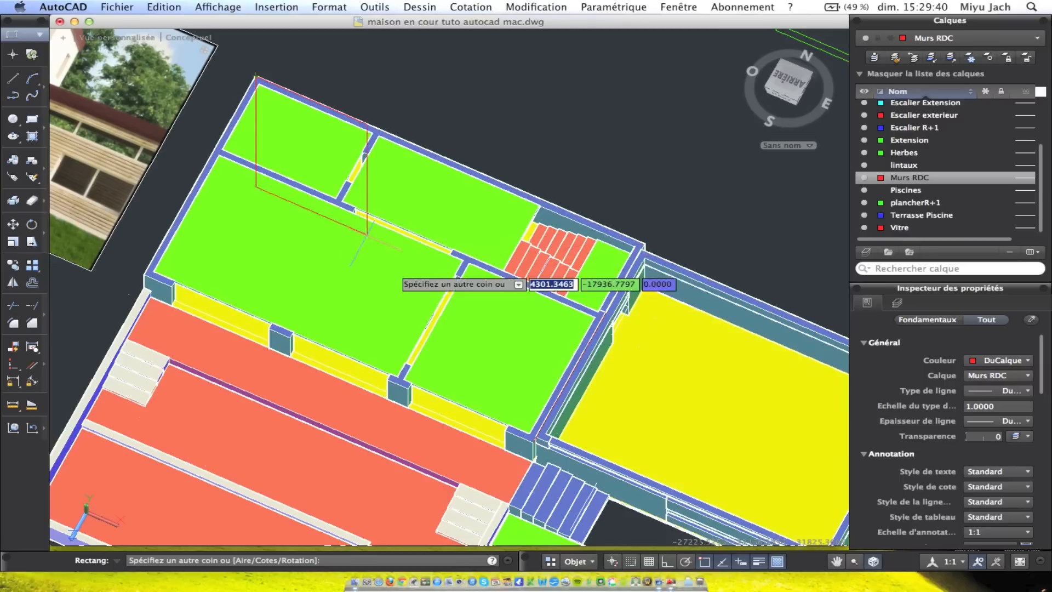
{"action": "key", "text": "Escape"}
{"action": "right_click", "coordinate": [430, 108]}
{"action": "left_click", "coordinate": [492, 116]}
{"action": "left_click", "coordinate": [645, 243]}
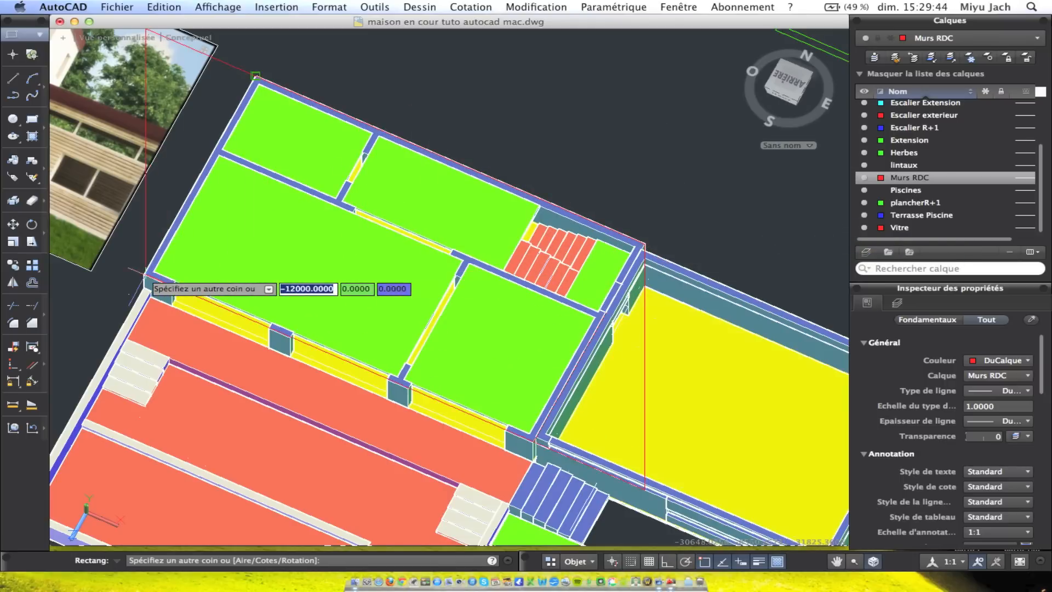
{"action": "key", "text": "Escape"}
Draw a 7000 by 12000 rectangle around the house's outer walls, from the corner by the exterior stairs to the opposite rear corner
{"action": "right_click", "coordinate": [451, 114]}
{"action": "left_click", "coordinate": [525, 120]}
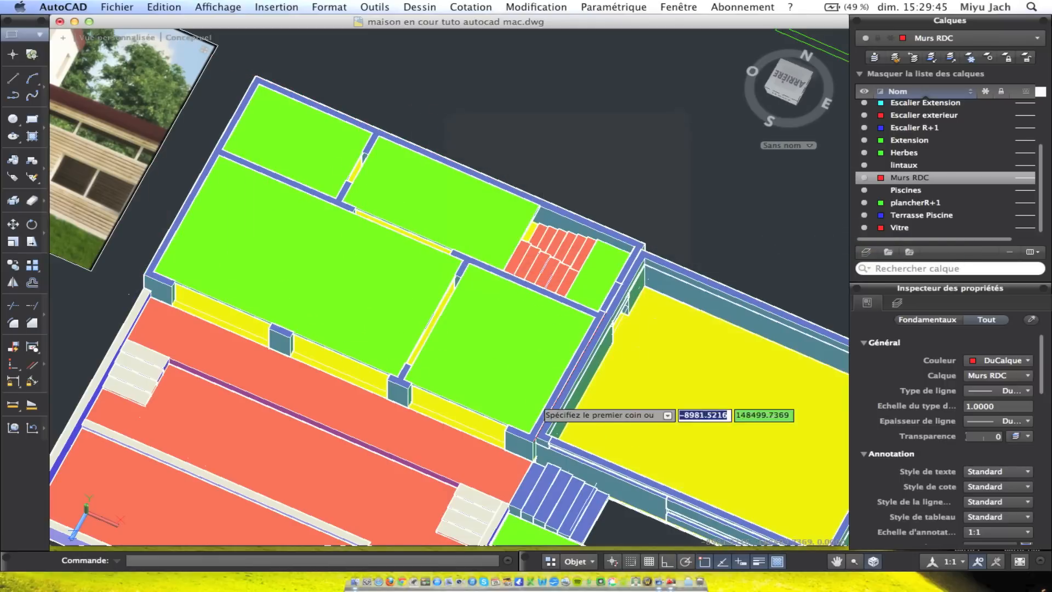
{"action": "left_click", "coordinate": [532, 441]}
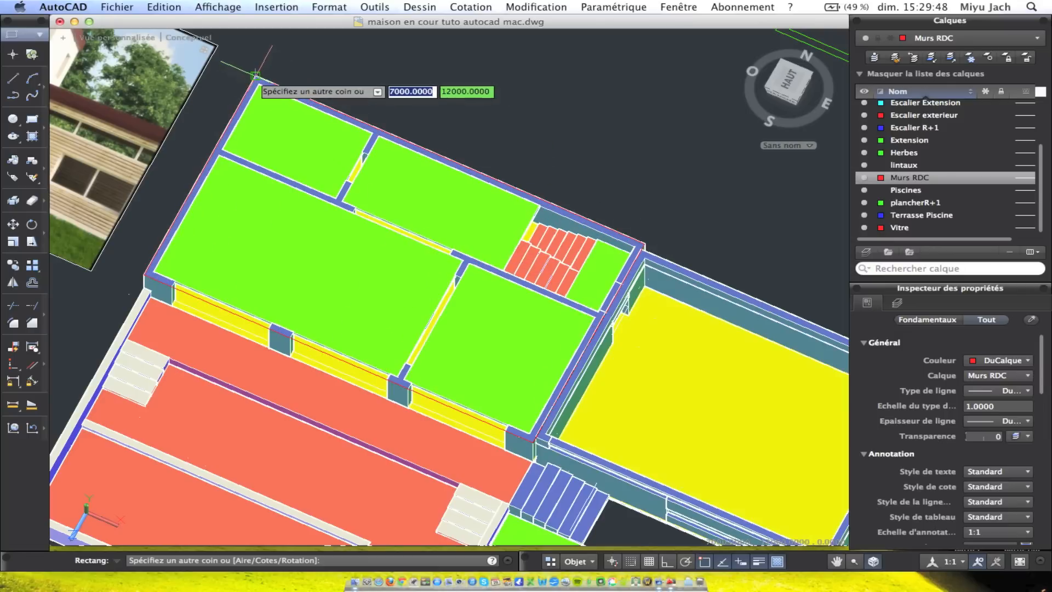
{"action": "key", "text": "Escape"}
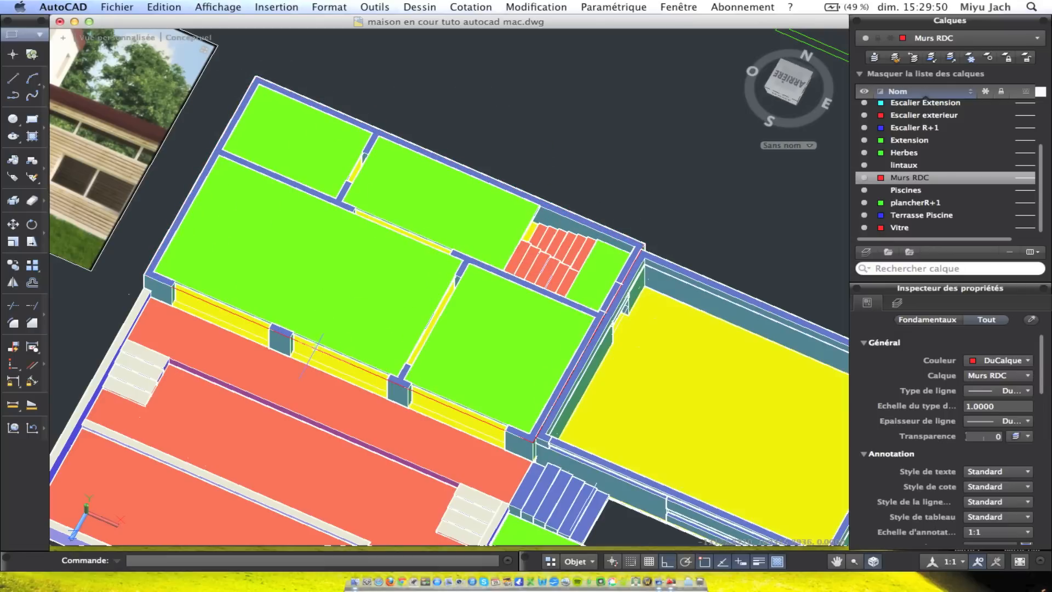
Move the house outline rectangle clear of the model into the empty area in front of the reference photo
{"action": "left_click", "coordinate": [316, 349]}
{"action": "left_click", "coordinate": [14, 225]}
{"action": "left_click", "coordinate": [416, 112]}
{"action": "middle_click_drag", "start_coordinate": [452, 70], "coordinate": [328, 339]}
{"action": "scroll", "coordinate": [379, 204], "scroll_direction": "down", "scroll_amount": 3}
{"action": "scroll", "coordinate": [329, 238], "scroll_direction": "down", "scroll_amount": 2}
{"action": "middle_click_drag", "start_coordinate": [325, 241], "coordinate": [723, 16]}
{"action": "left_click", "coordinate": [527, 211]}
{"action": "left_click", "coordinate": [634, 317]}
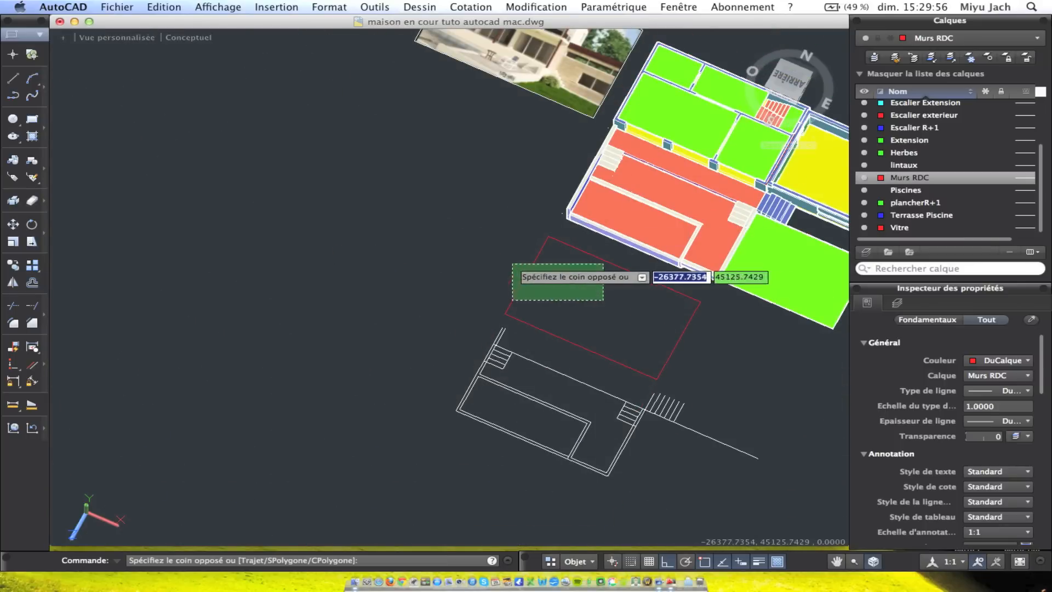
{"action": "left_click", "coordinate": [513, 268]}
{"action": "left_click", "coordinate": [13, 224]}
{"action": "left_click", "coordinate": [508, 246]}
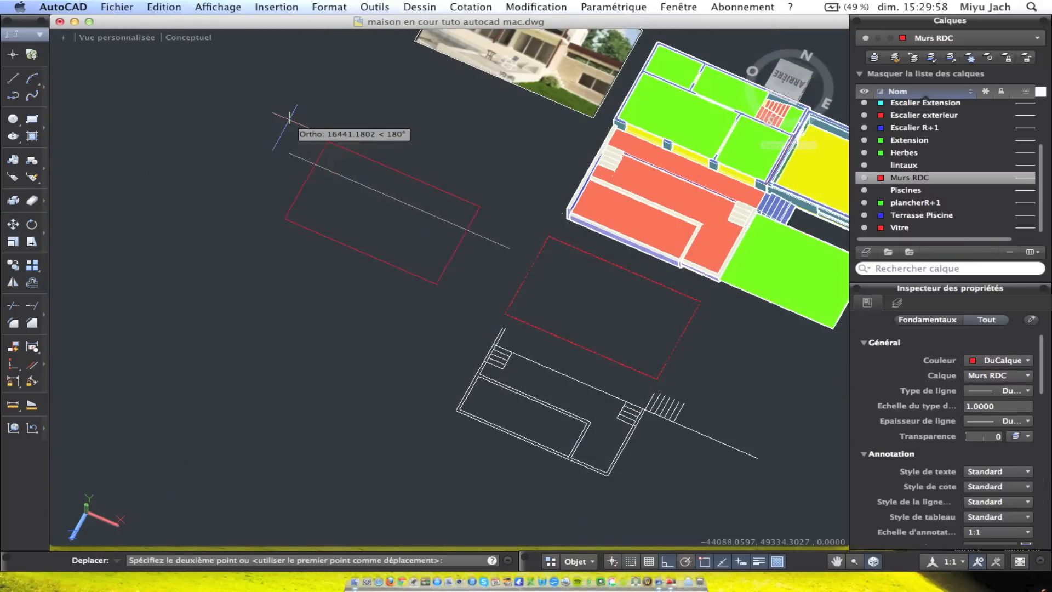
Offset the rectangle inward by the default distance to form the wall thickness
{"action": "scroll", "coordinate": [439, 187], "scroll_direction": "up", "scroll_amount": 2}
{"action": "middle_click_drag", "start_coordinate": [446, 191], "coordinate": [462, 225], "text": "shift"}
{"action": "scroll", "coordinate": [462, 224], "scroll_direction": "up", "scroll_amount": 5}
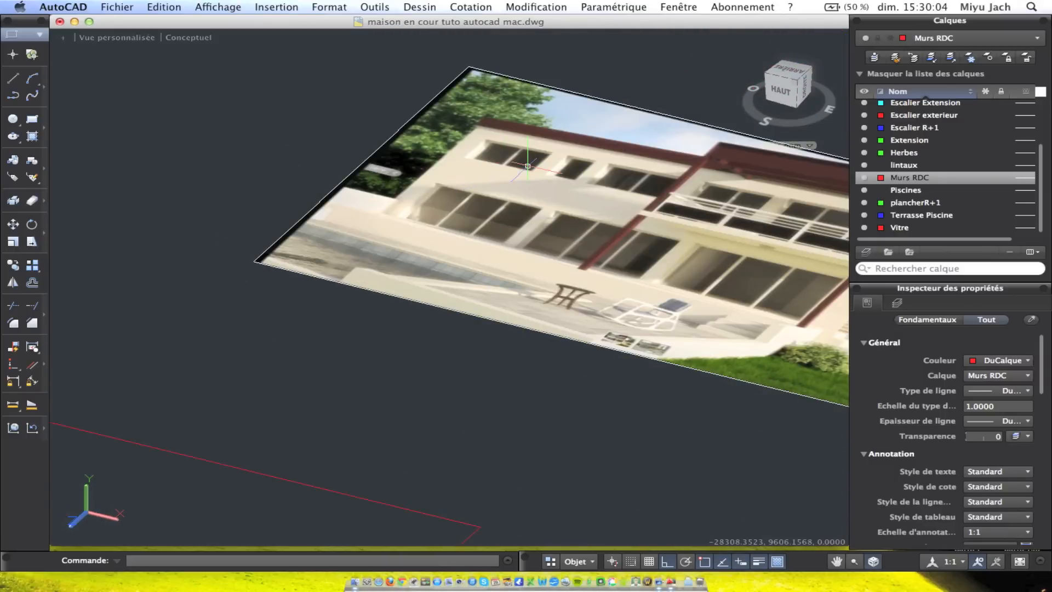
{"action": "scroll", "coordinate": [610, 209], "scroll_direction": "down", "scroll_amount": 2}
{"action": "middle_click_drag", "start_coordinate": [637, 233], "coordinate": [453, 211]}
{"action": "middle_click_drag", "start_coordinate": [725, 321], "coordinate": [757, 231]}
{"action": "middle_click_drag", "start_coordinate": [357, 179], "coordinate": [589, 195]}
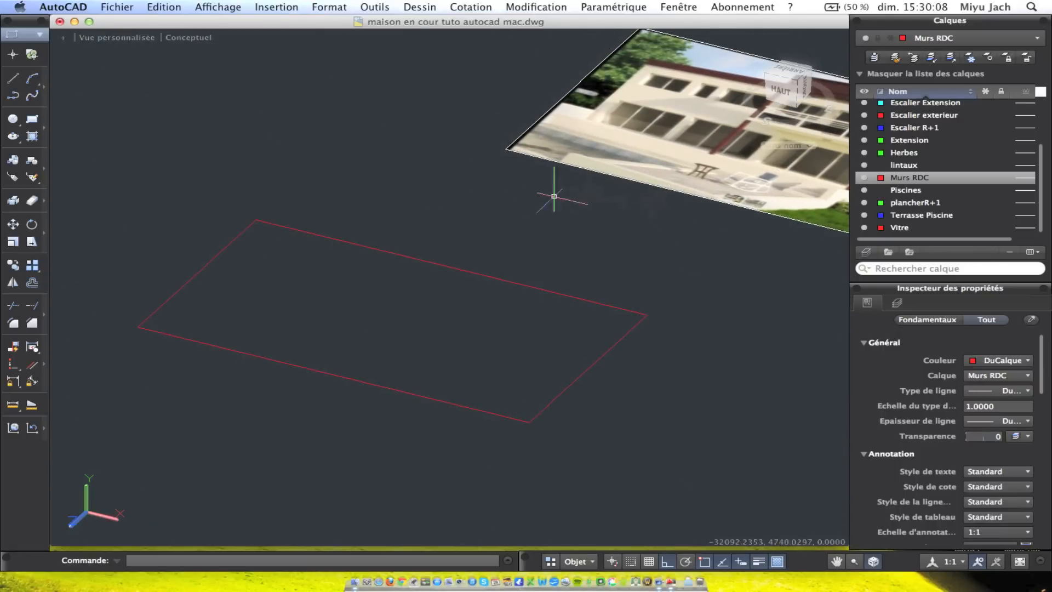
{"action": "middle_click_drag", "start_coordinate": [409, 189], "coordinate": [396, 228], "text": "shift"}
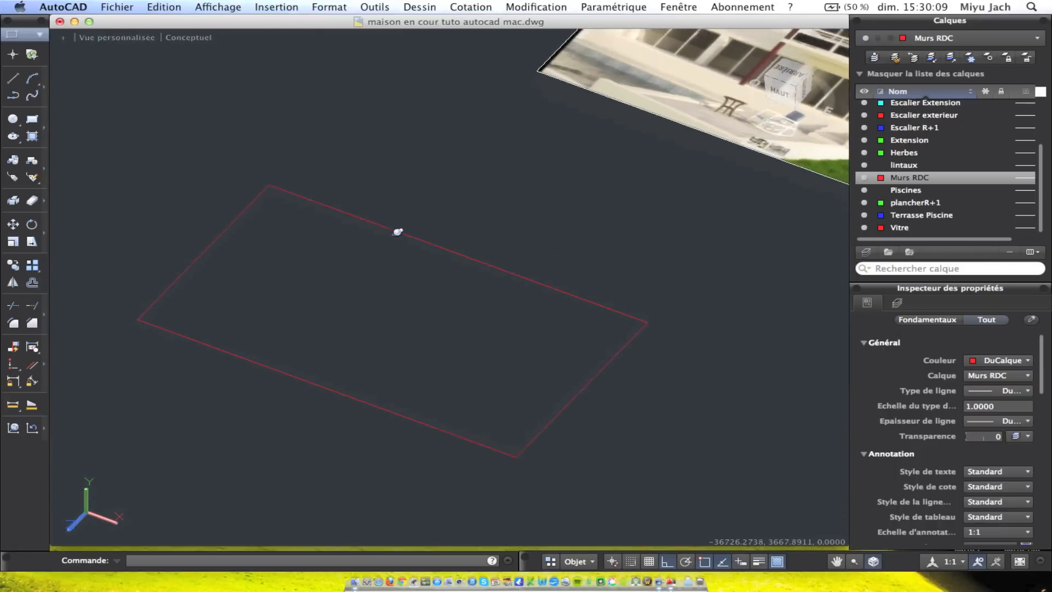
{"action": "left_click", "coordinate": [32, 281]}
{"action": "key", "text": "Return"}
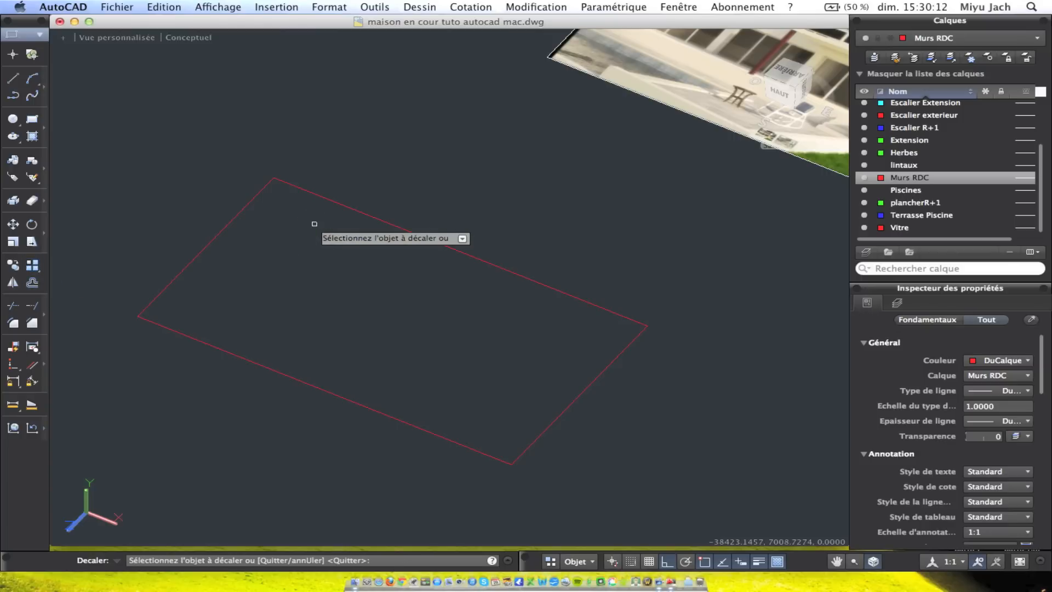
{"action": "left_click", "coordinate": [368, 212]}
{"action": "left_click", "coordinate": [358, 231]}
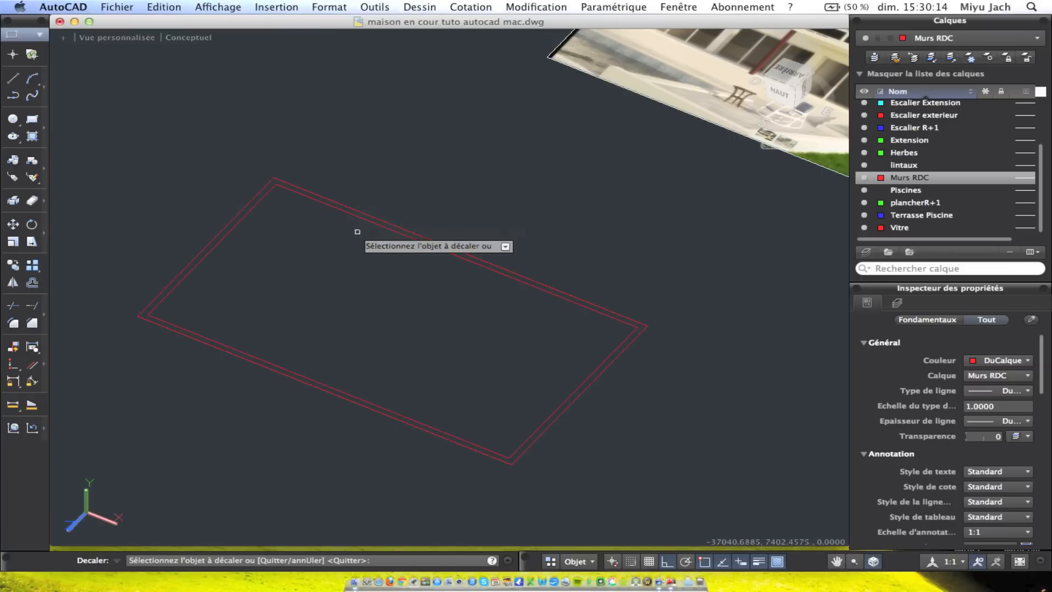
{"action": "key", "text": "Escape"}
Examine the upper-floor windows and balcony in the reference photo against the double wall outline
{"action": "scroll", "coordinate": [425, 219], "scroll_direction": "down", "scroll_amount": 2}
{"action": "middle_click_drag", "start_coordinate": [596, 224], "coordinate": [428, 228]}
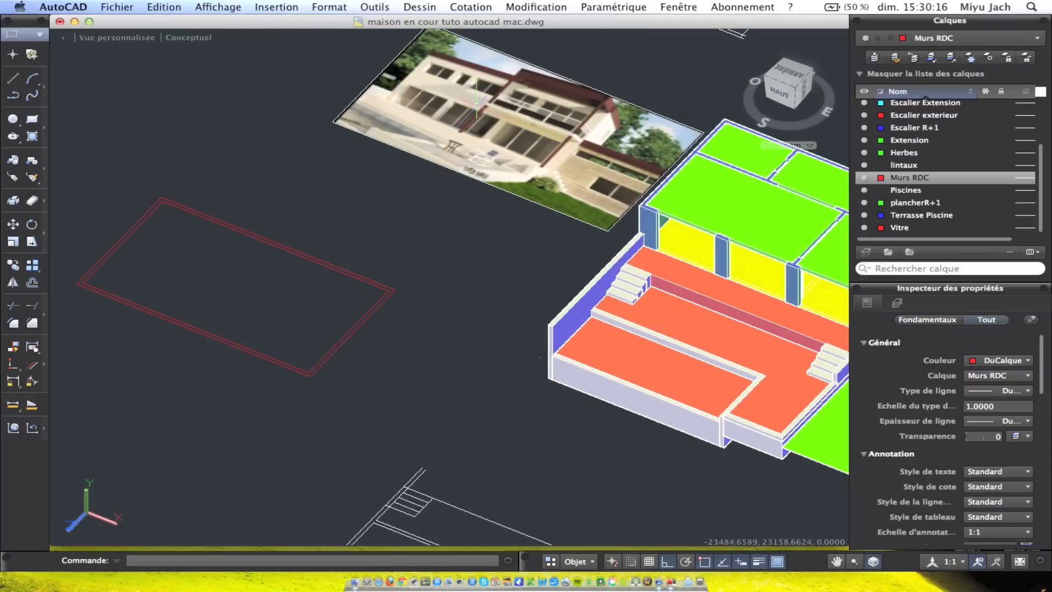
{"action": "scroll", "coordinate": [453, 72], "scroll_direction": "up", "scroll_amount": 2}
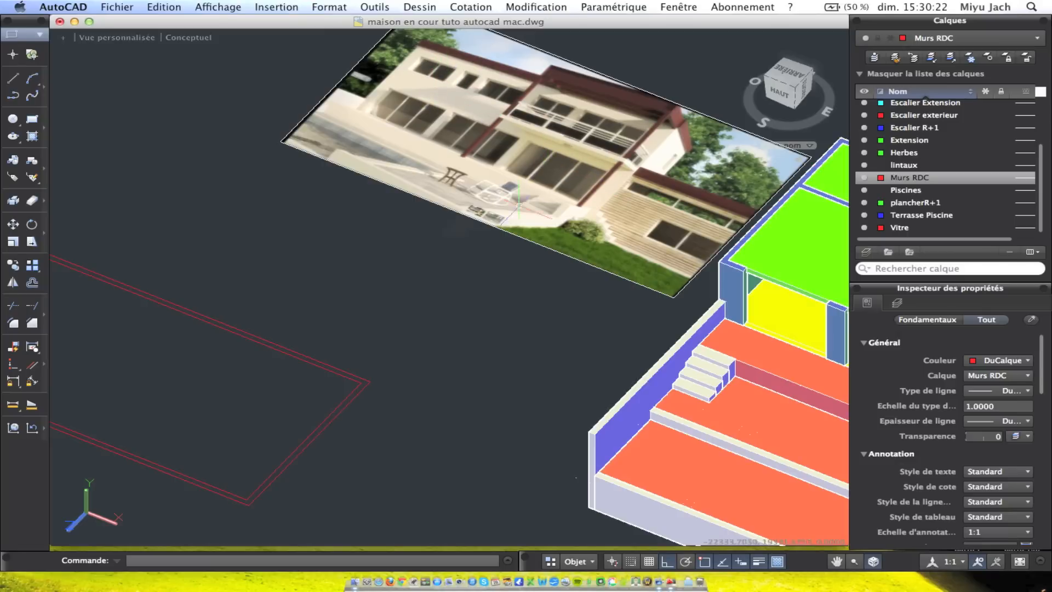
{"action": "middle_click_drag", "start_coordinate": [283, 258], "coordinate": [693, 165]}
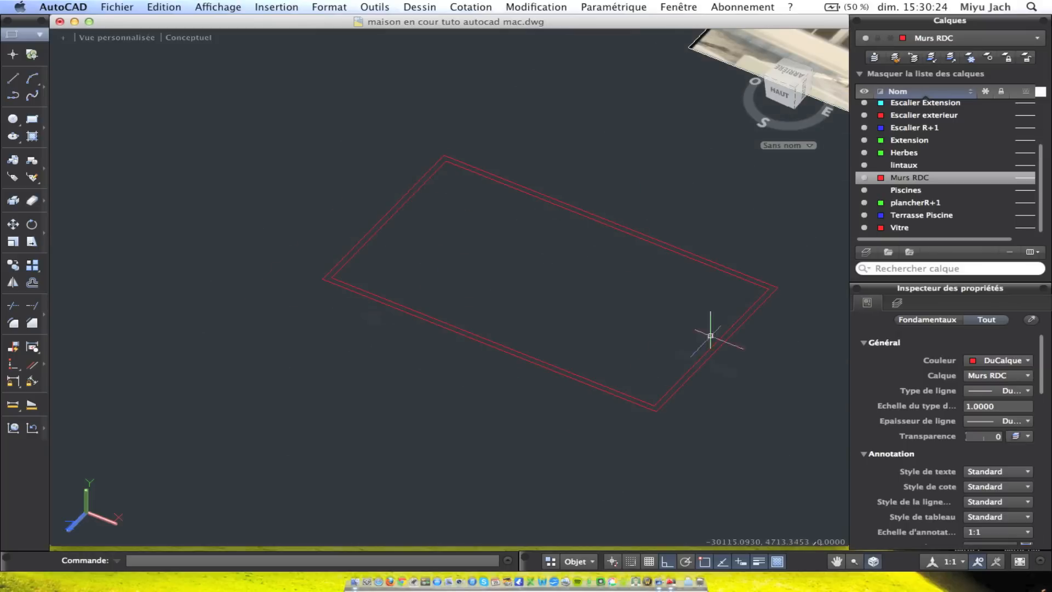
{"action": "middle_click_drag", "start_coordinate": [821, 324], "coordinate": [341, 386]}
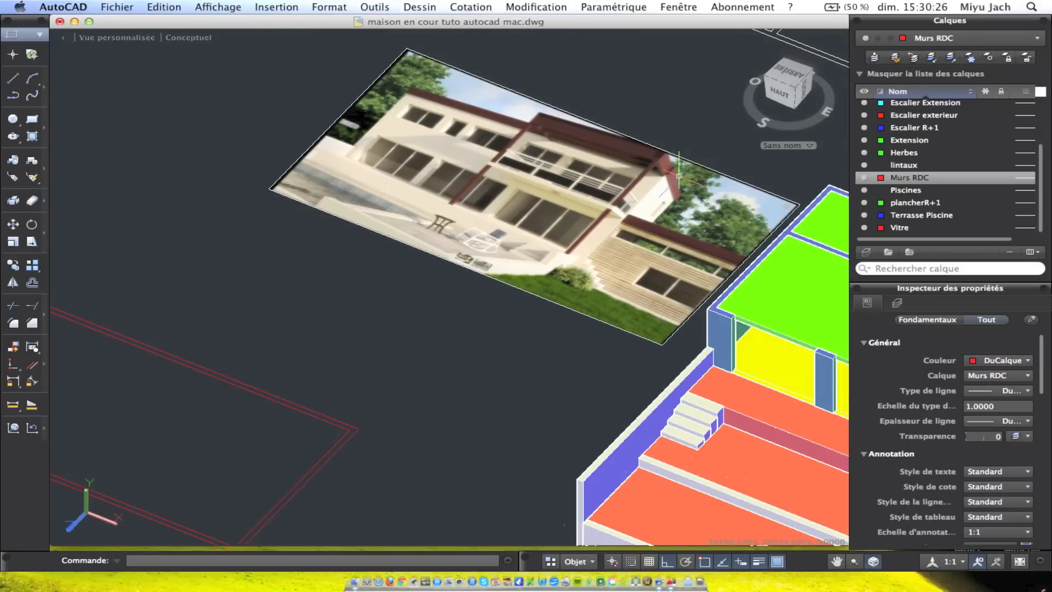
{"action": "middle_click_drag", "start_coordinate": [463, 186], "coordinate": [568, 179]}
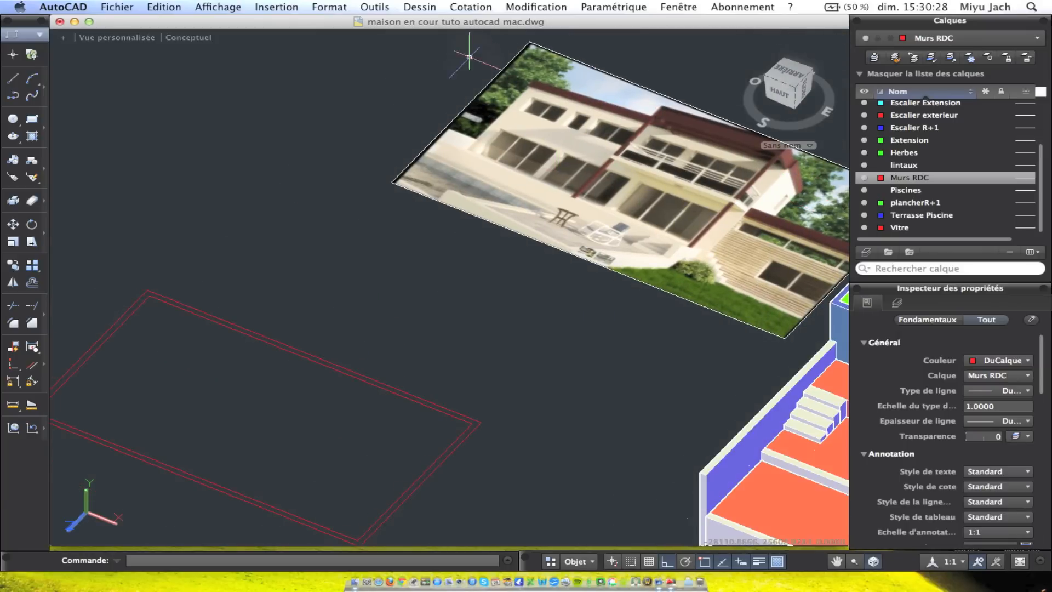
{"action": "middle_click_drag", "start_coordinate": [370, 357], "coordinate": [463, 225]}
{"action": "scroll", "coordinate": [463, 225], "scroll_direction": "down", "scroll_amount": 5}
{"action": "scroll", "coordinate": [433, 250], "scroll_direction": "up", "scroll_amount": 3}
{"action": "middle_click_drag", "start_coordinate": [421, 270], "coordinate": [614, 297]}
{"action": "scroll", "coordinate": [549, 270], "scroll_direction": "up", "scroll_amount": 5}
{"action": "scroll", "coordinate": [387, 218], "scroll_direction": "down", "scroll_amount": 5}
{"action": "scroll", "coordinate": [388, 220], "scroll_direction": "up", "scroll_amount": 2}
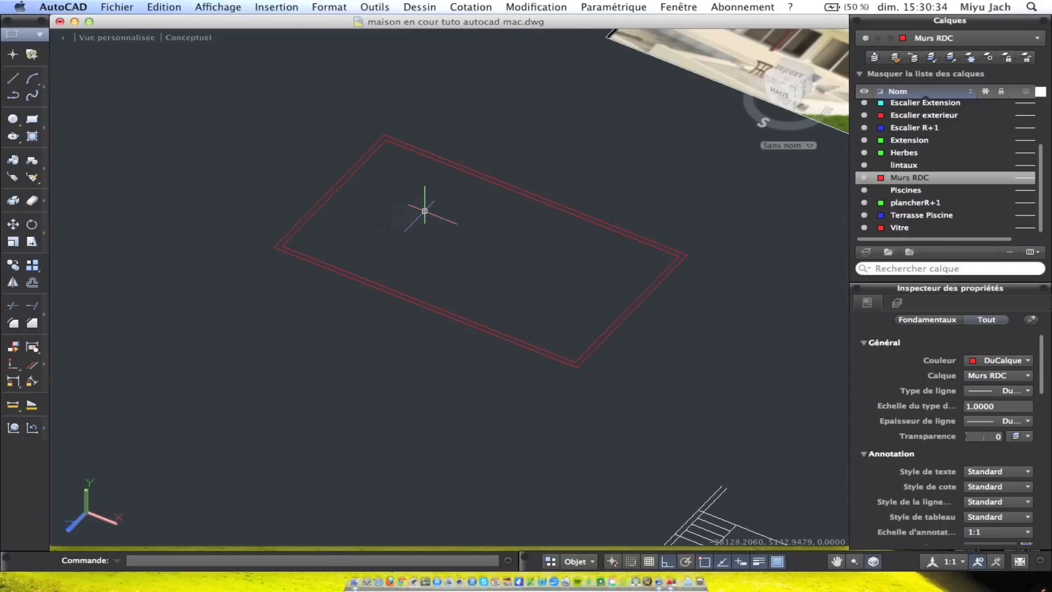
{"action": "mouse_move", "coordinate": [438, 178]}
{"action": "middle_mouse_down"}
{"action": "mouse_move", "coordinate": [239, 294]}
{"action": "mouse_move", "coordinate": [362, 261]}
{"action": "middle_mouse_up"}
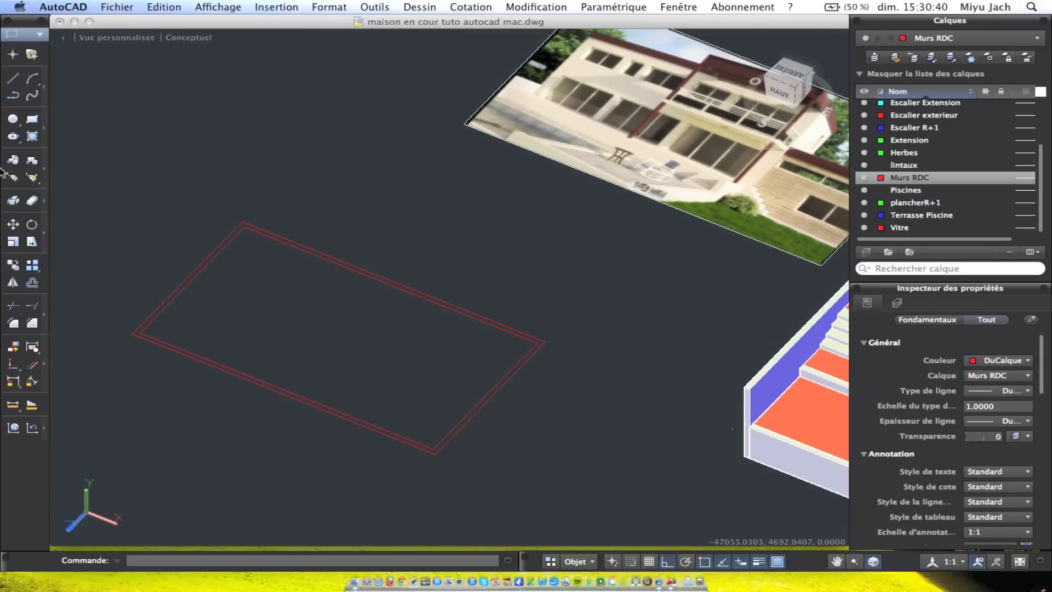
Explode the outer and inner wall outlines into separate lines
{"action": "left_click", "coordinate": [13, 76]}
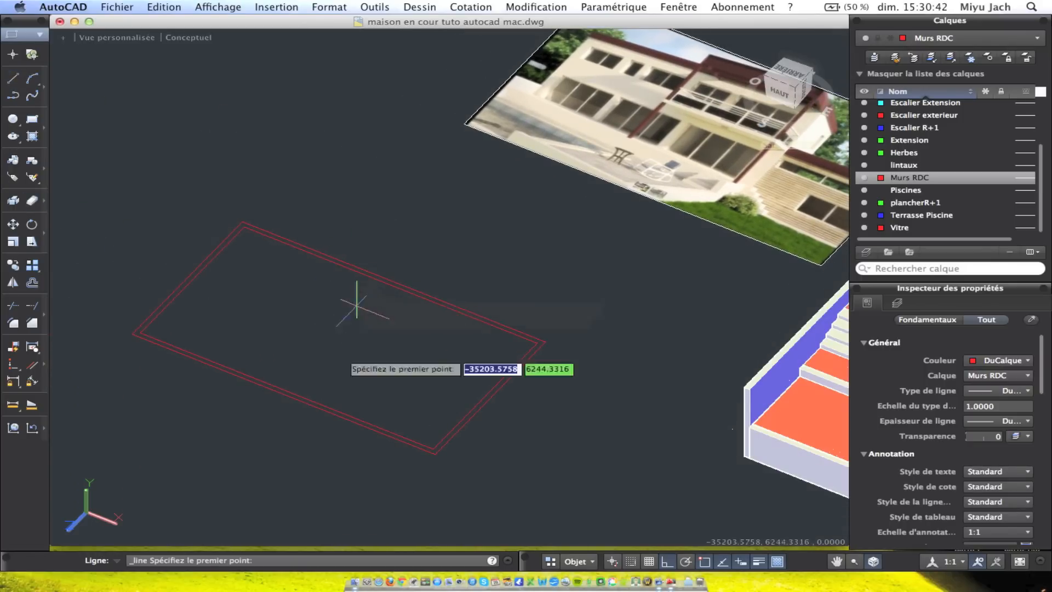
{"action": "scroll", "coordinate": [300, 400], "scroll_direction": "up", "scroll_amount": 3}
{"action": "left_click", "coordinate": [535, 492]}
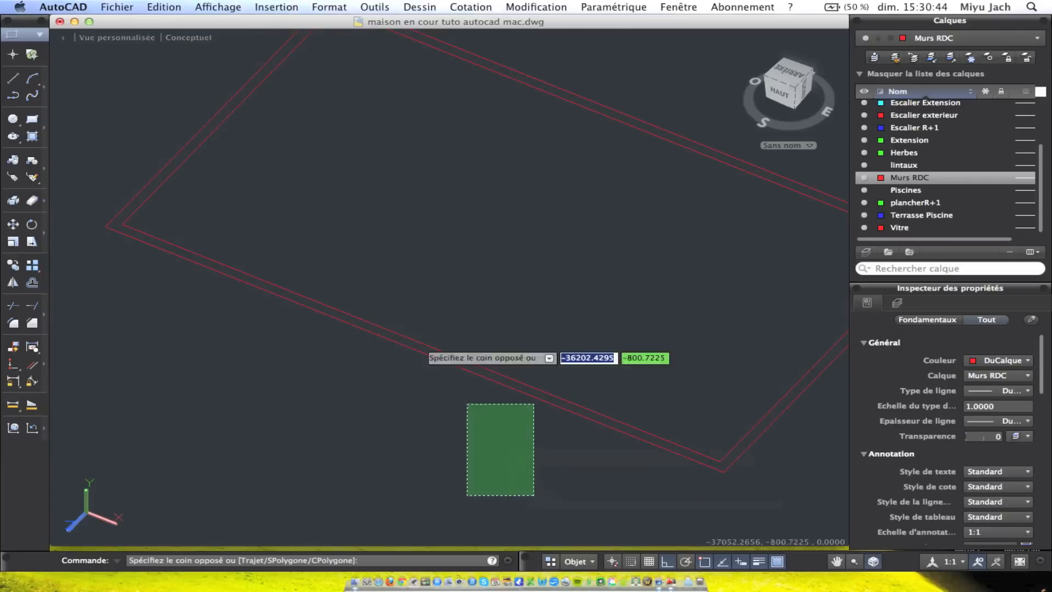
{"action": "scroll", "coordinate": [329, 237], "scroll_direction": "down", "scroll_amount": 4}
{"action": "left_click", "coordinate": [258, 163]}
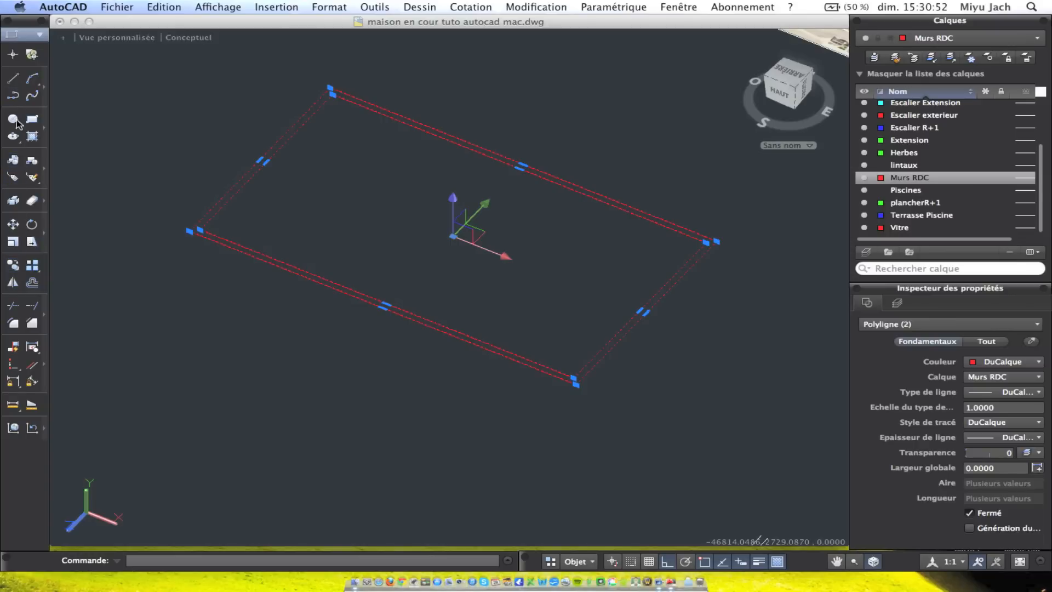
{"action": "left_click", "coordinate": [19, 202]}
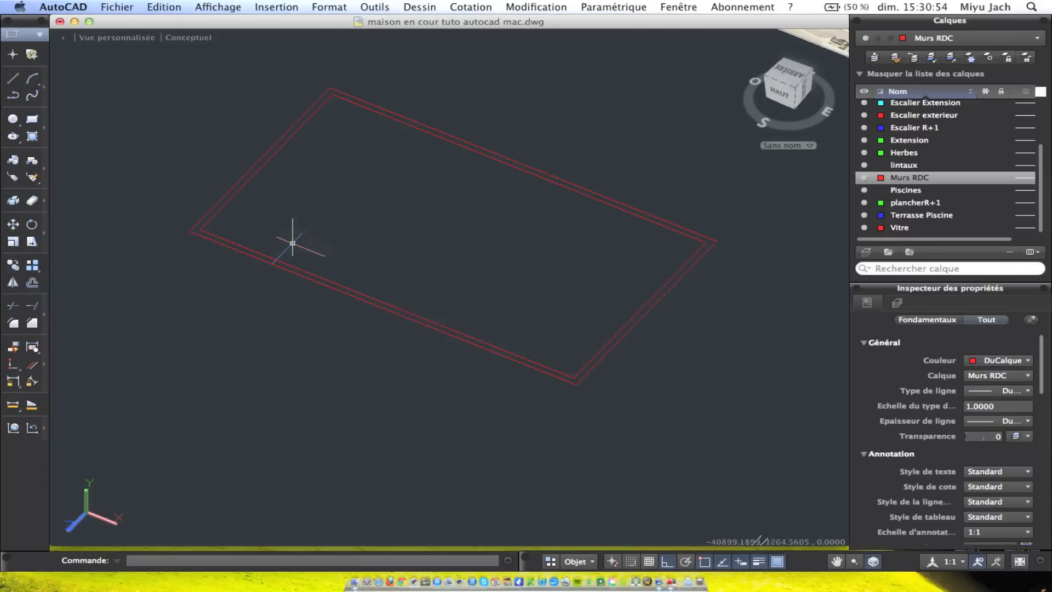
Draw a short line across the wall thickness at the midpoint of the long front wall
{"action": "left_click", "coordinate": [8, 83]}
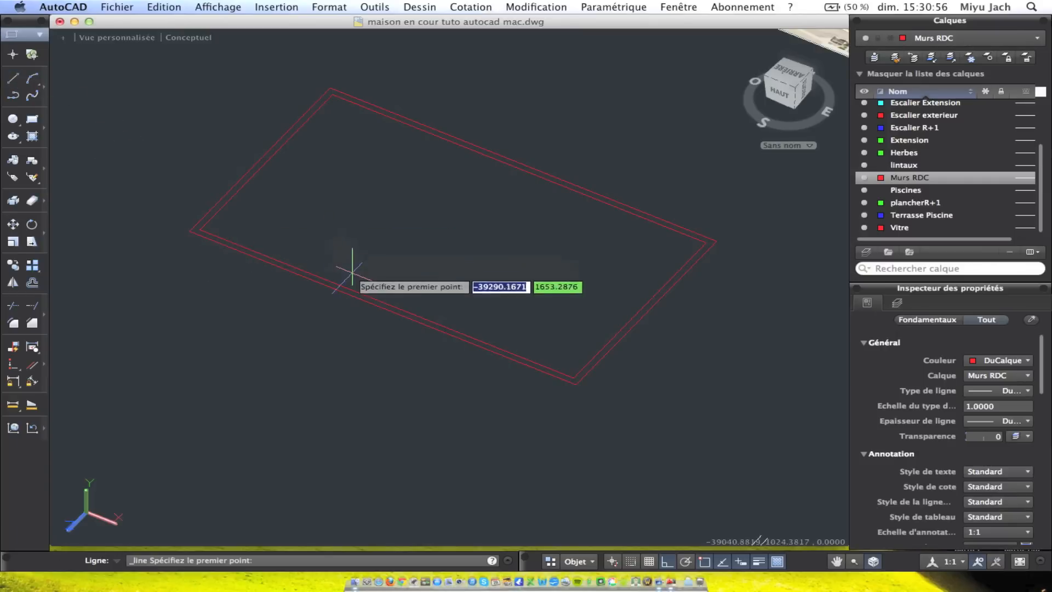
{"action": "left_click", "coordinate": [387, 310]}
{"action": "key", "text": "Escape"}
Draw a short line across the front wall's thickness from the inner outline's corner to the outer outline
{"action": "scroll", "coordinate": [433, 322], "scroll_direction": "down", "scroll_amount": 4}
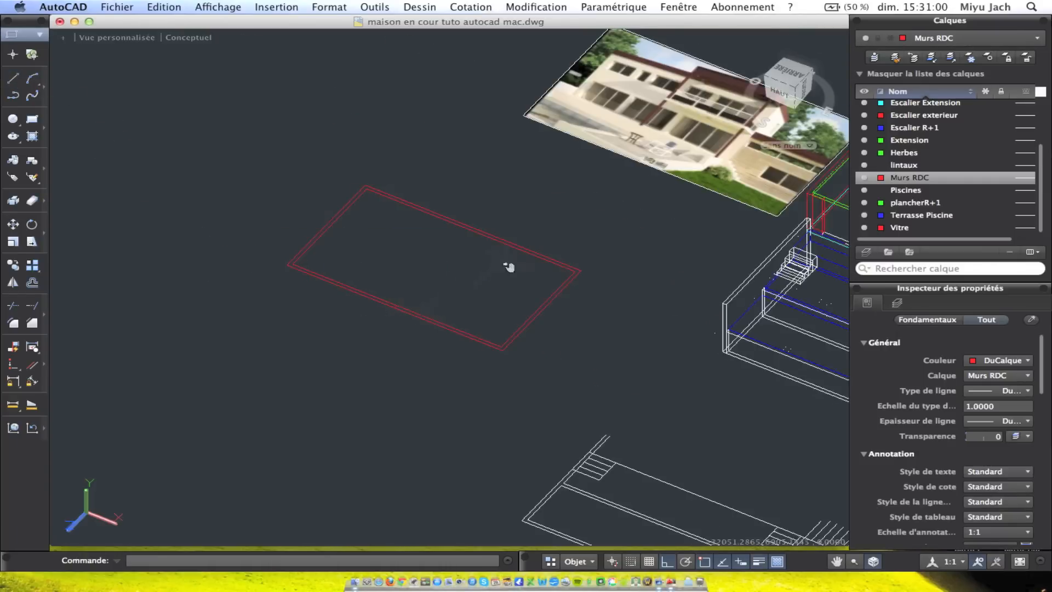
{"action": "middle_click_drag", "start_coordinate": [509, 267], "coordinate": [351, 323]}
{"action": "scroll", "coordinate": [526, 134], "scroll_direction": "up", "scroll_amount": 4}
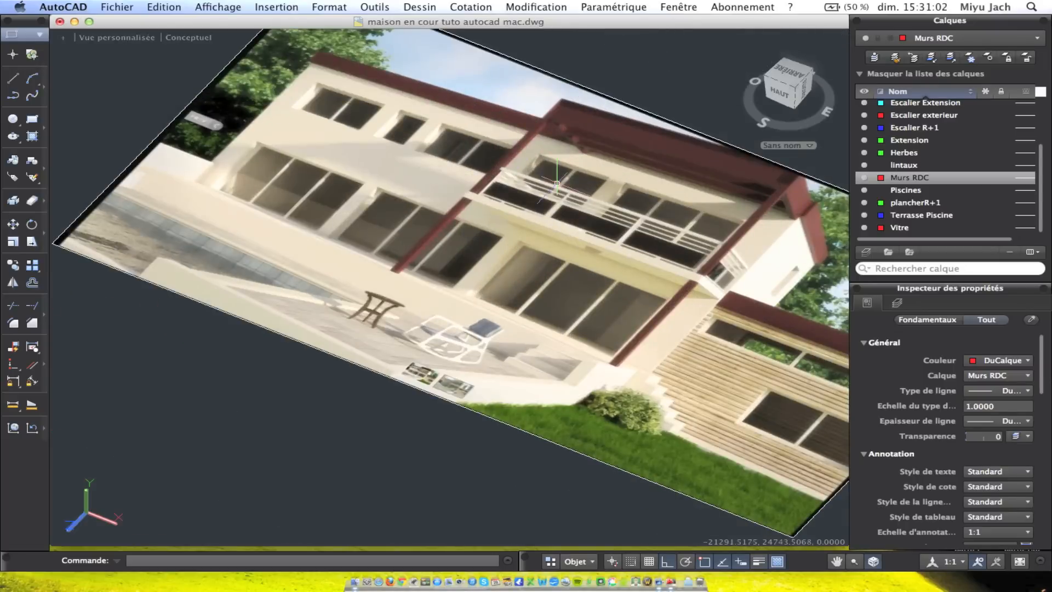
{"action": "scroll", "coordinate": [669, 237], "scroll_direction": "down", "scroll_amount": 4}
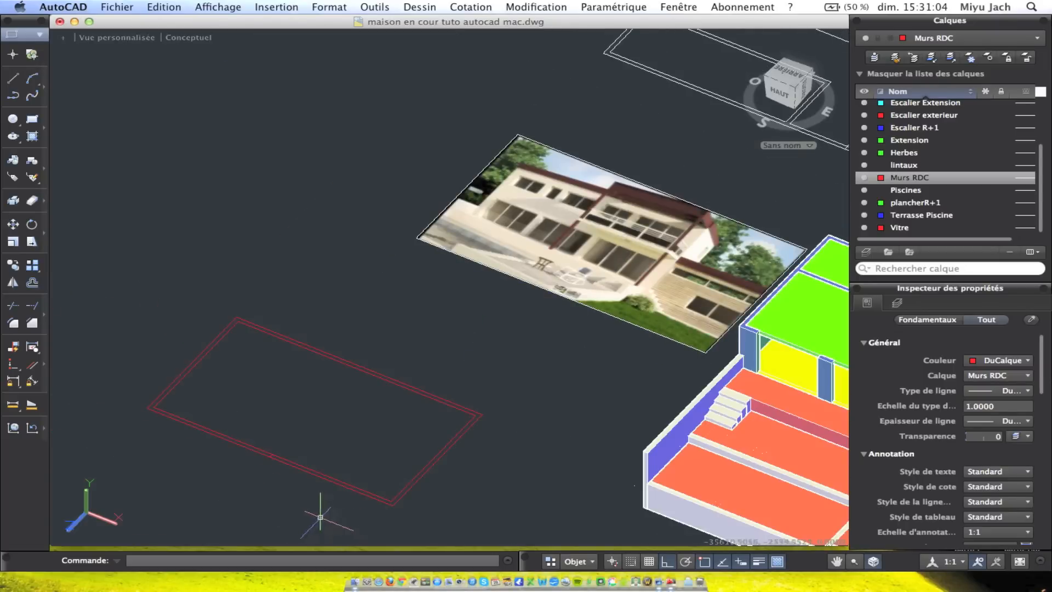
{"action": "scroll", "coordinate": [519, 180], "scroll_direction": "up", "scroll_amount": 2}
{"action": "middle_click_drag", "start_coordinate": [334, 380], "coordinate": [466, 266]}
{"action": "scroll", "coordinate": [305, 406], "scroll_direction": "up", "scroll_amount": 2}
{"action": "middle_click_drag", "start_coordinate": [298, 417], "coordinate": [556, 246]}
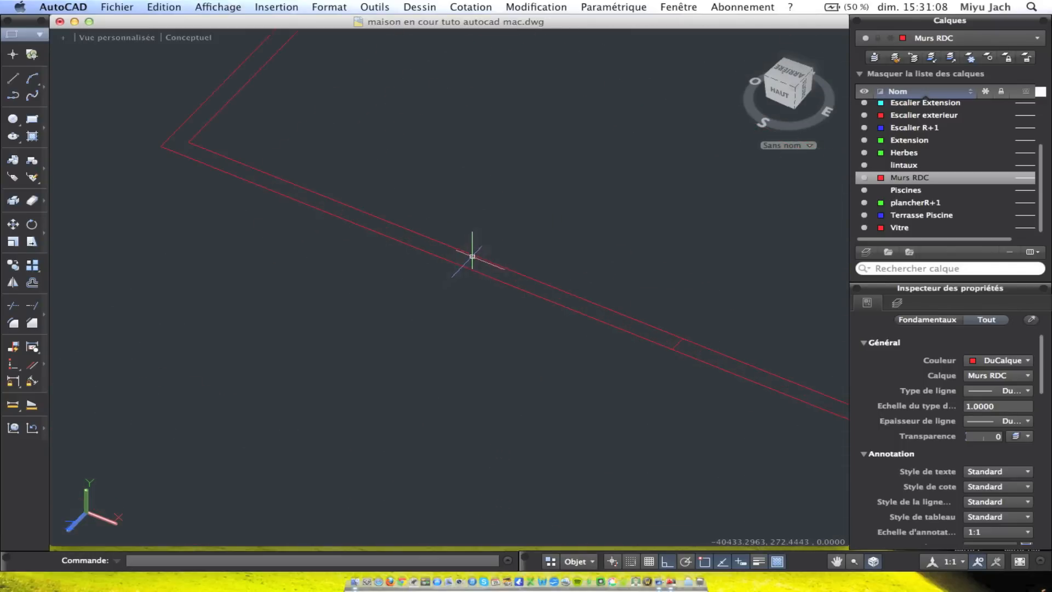
{"action": "left_click", "coordinate": [14, 80]}
{"action": "left_click", "coordinate": [90, 152]}
{"action": "key", "text": "Escape"}
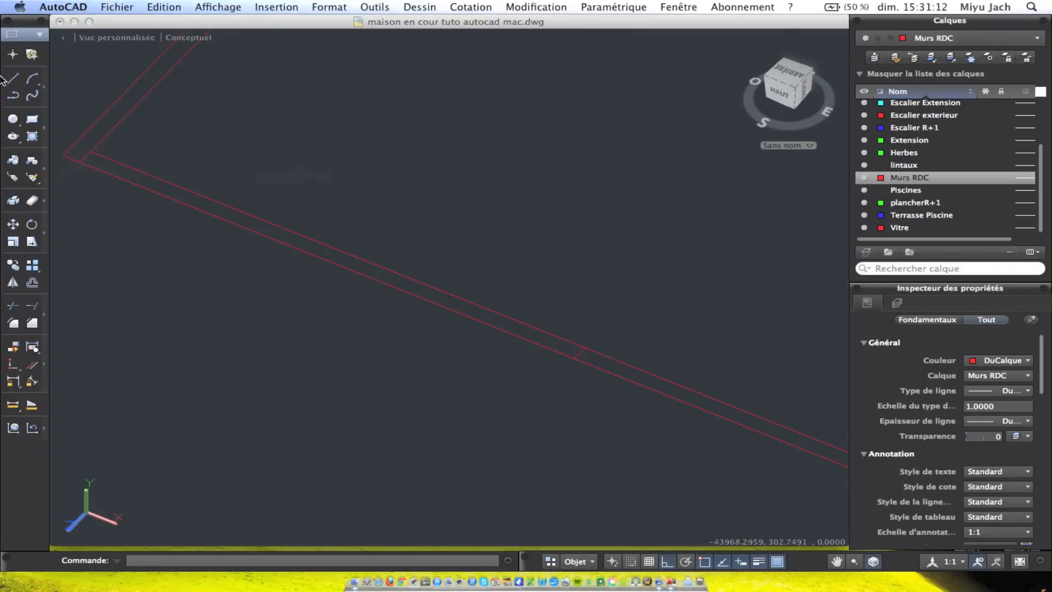
Draw a line along the middle of the front wall, from the midpoint of the corner cross line to the central cross line
{"action": "left_click", "coordinate": [85, 157]}
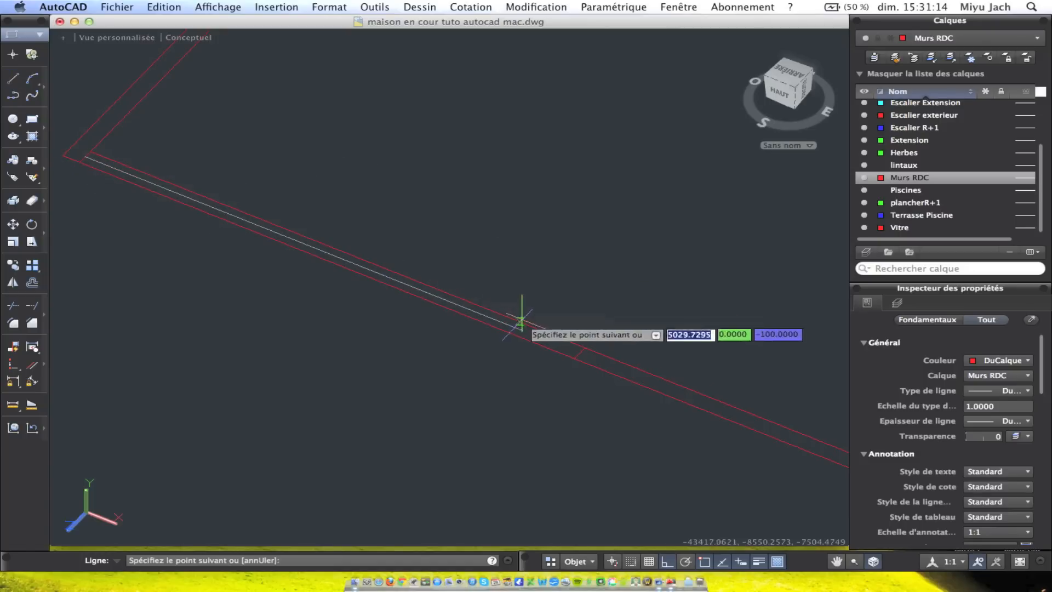
{"action": "left_click", "coordinate": [576, 358]}
{"action": "key", "text": "Escape"}
{"action": "middle_click_drag", "start_coordinate": [283, 256], "coordinate": [420, 290]}
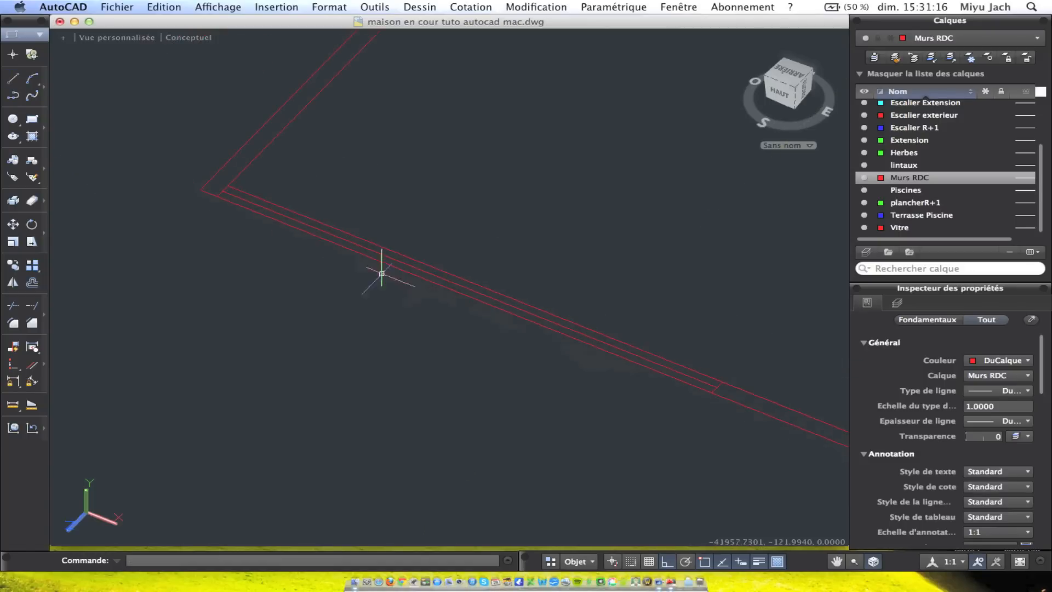
Draw a short line from the midpoint of the front wall's middle line across the inner wall outline
{"action": "left_click", "coordinate": [16, 80]}
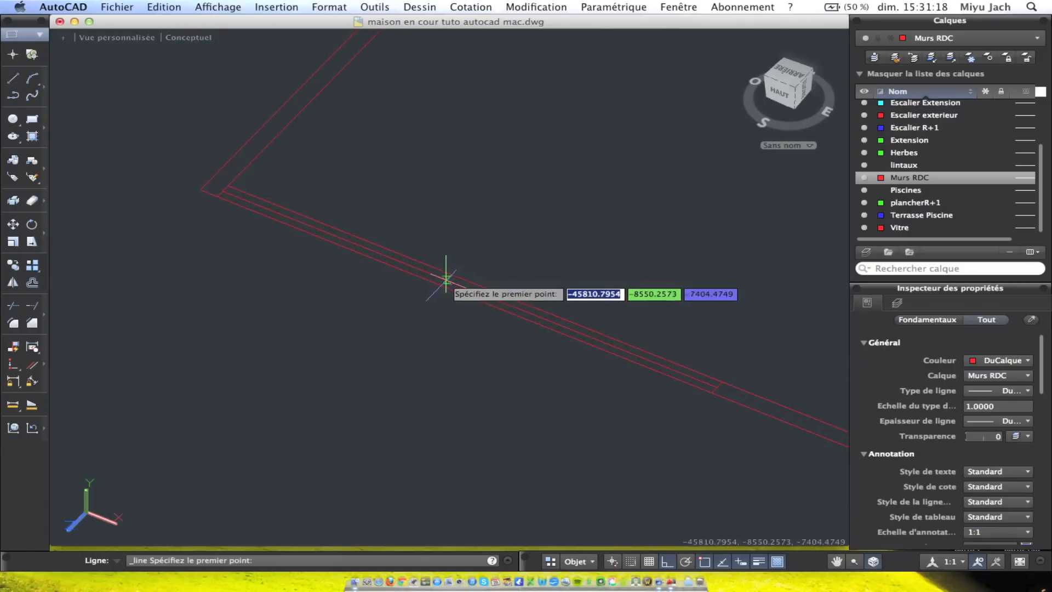
{"action": "left_click", "coordinate": [470, 278]}
{"action": "key", "text": "Escape"}
Delete the line running along the middle of the front wall
{"action": "left_click", "coordinate": [478, 288]}
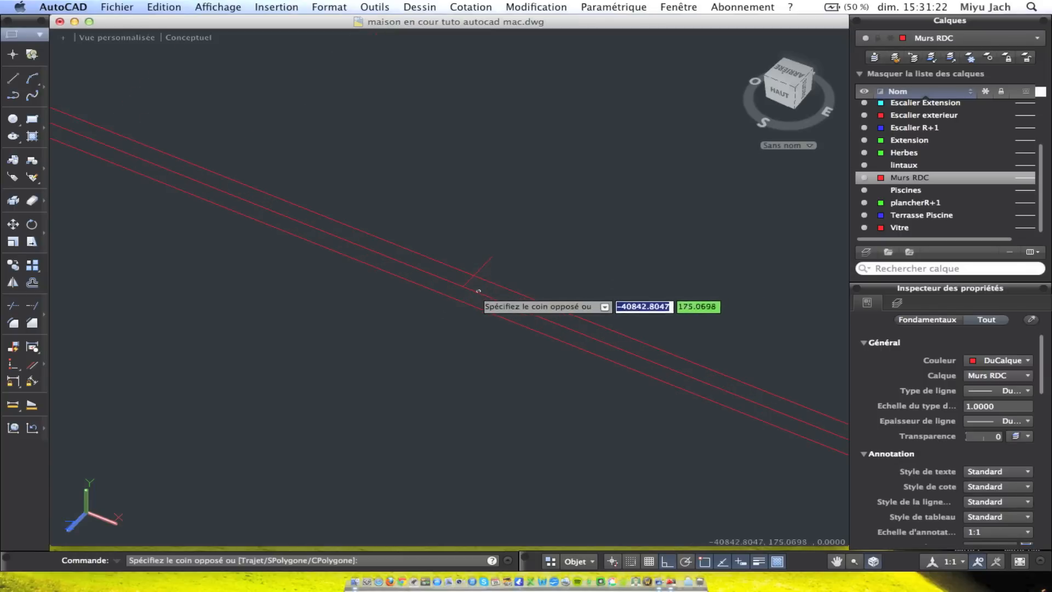
{"action": "left_click", "coordinate": [472, 293]}
{"action": "key", "text": "Delete"}
{"action": "scroll", "coordinate": [525, 313], "scroll_direction": "down", "scroll_amount": 3}
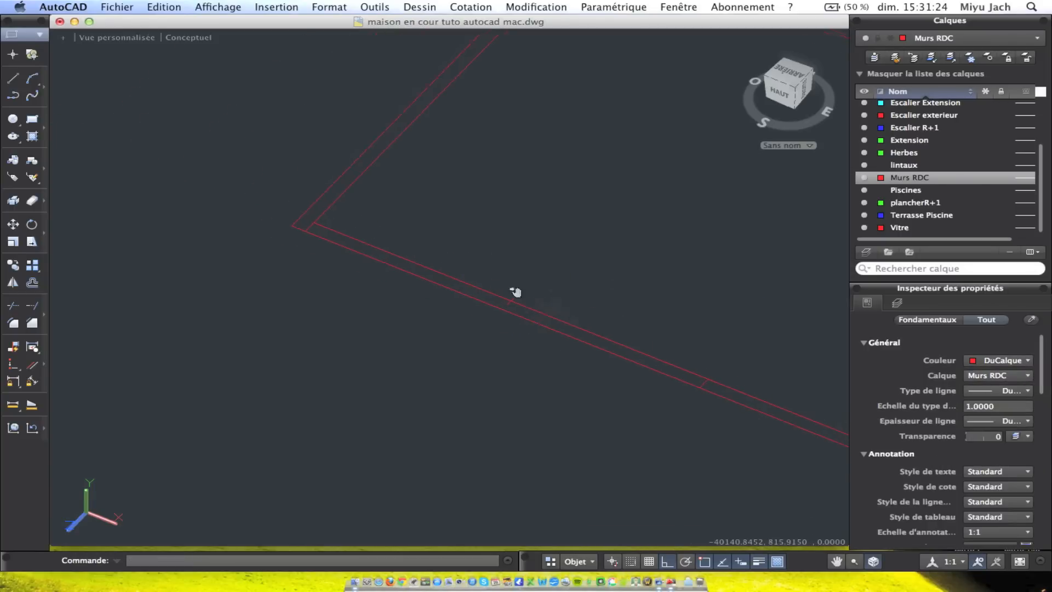
{"action": "left_click", "coordinate": [33, 282]}
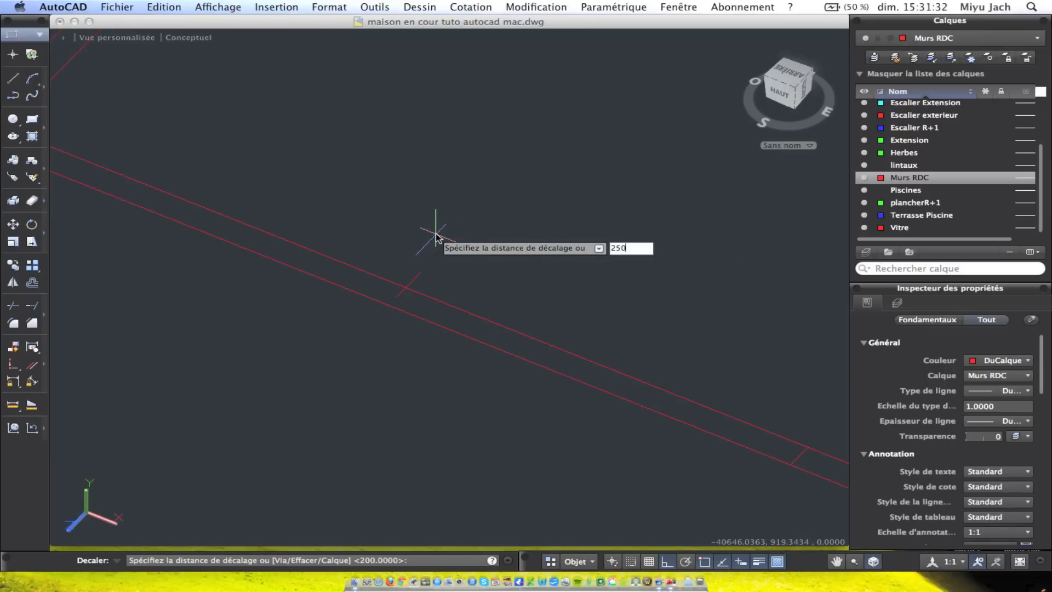
{"action": "key", "text": "Return"}
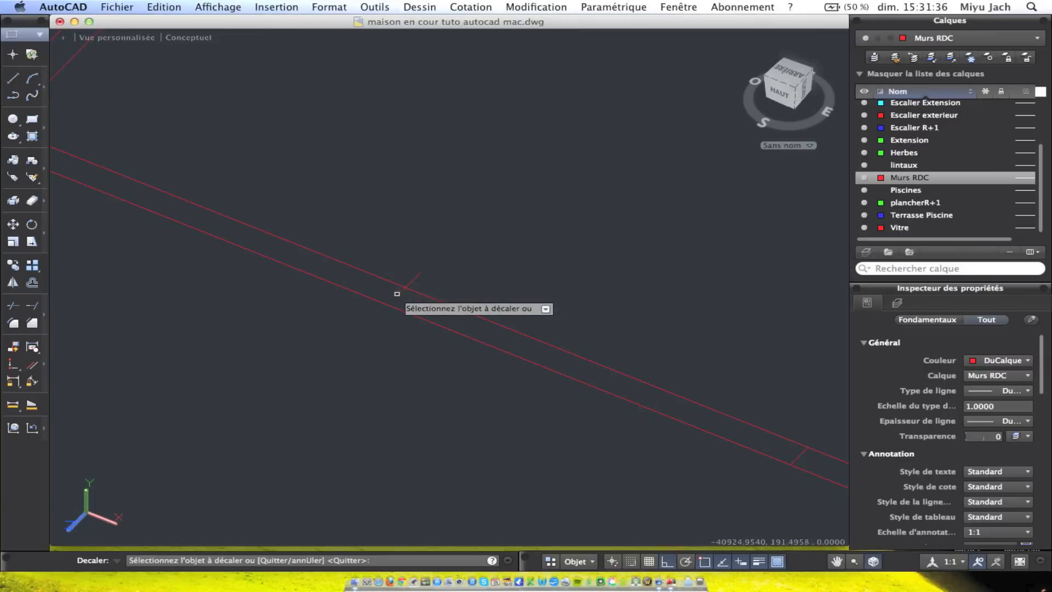
{"action": "key", "text": "Escape"}
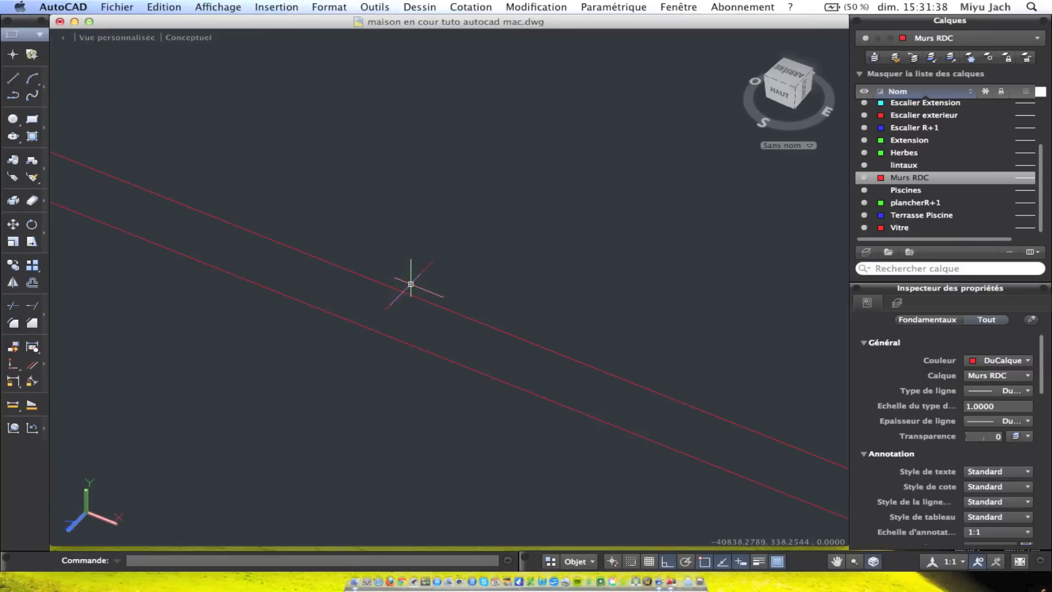
Stretch the outer end of the short line by 100 to reach the front wall's outer outline
{"action": "left_click", "coordinate": [407, 286]}
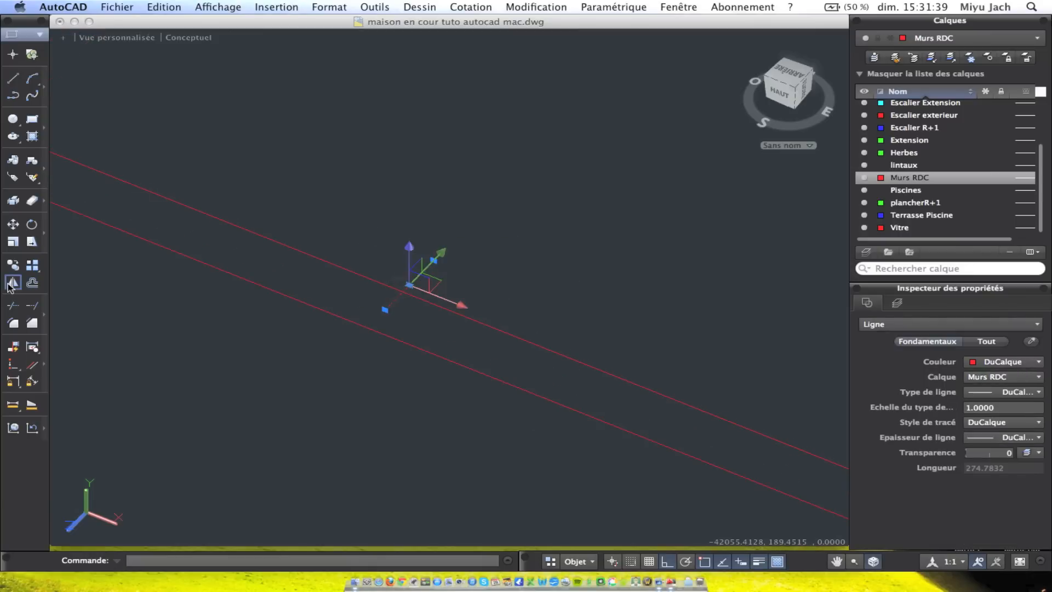
{"action": "left_click", "coordinate": [382, 304]}
{"action": "type", "text": "100"}
{"action": "key", "text": "Return"}
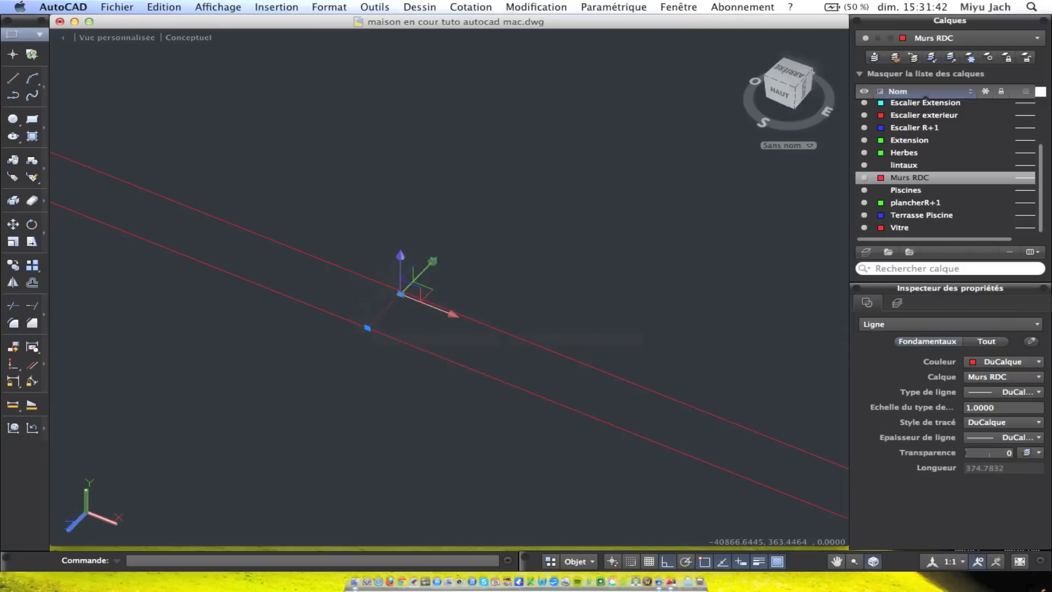
Shorten the cross line to 200 by bringing its inner end back onto the inner wall outline
{"action": "key", "text": "Escape"}
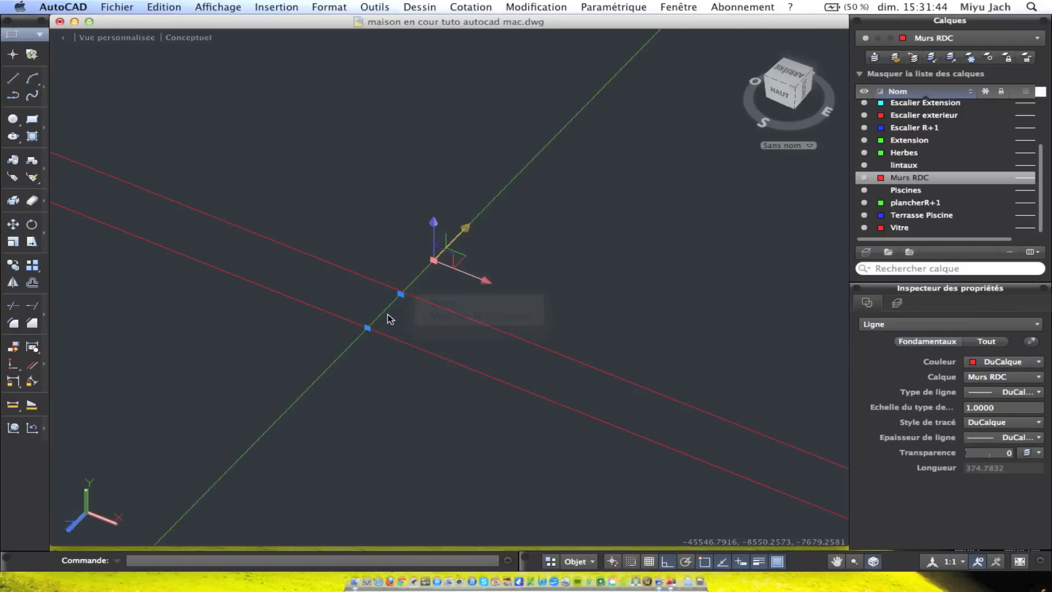
{"action": "key", "text": "Delete"}
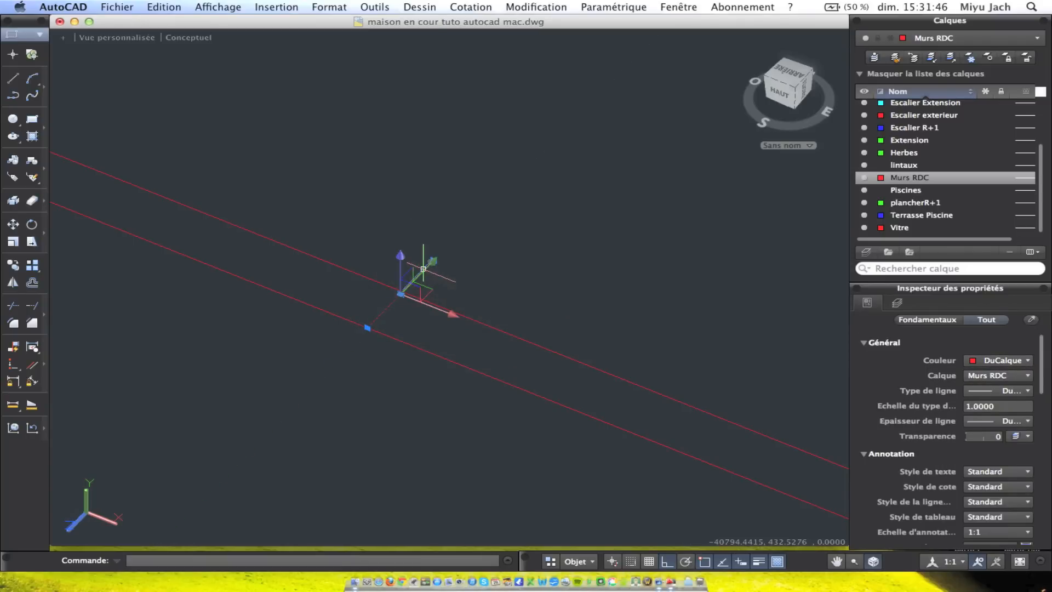
{"action": "left_click", "coordinate": [424, 270]}
{"action": "left_click", "coordinate": [433, 261]}
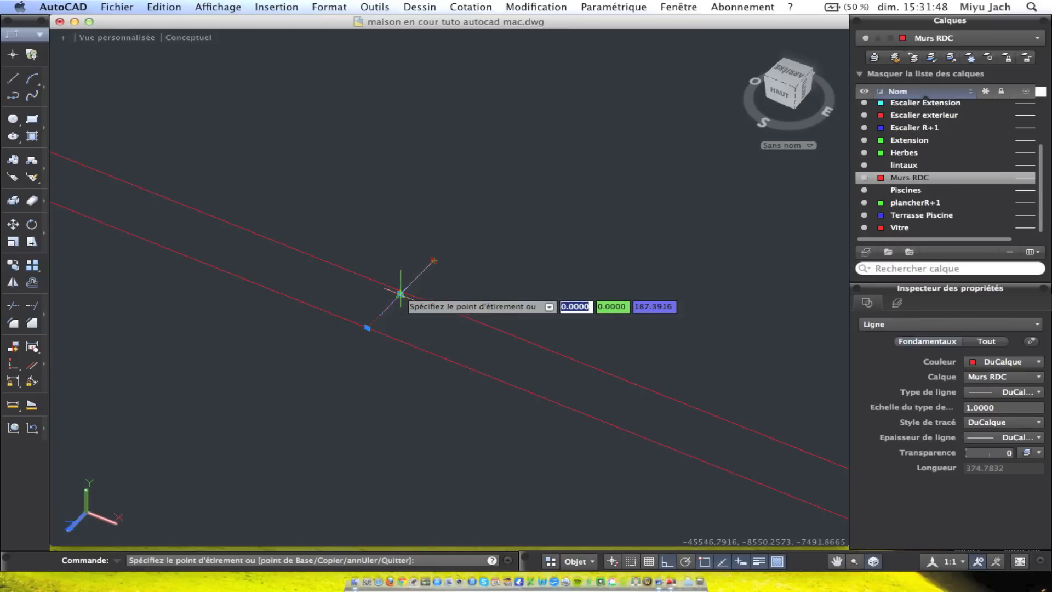
{"action": "type", "text": "200"}
{"action": "key", "text": "Return"}
{"action": "key", "text": "Escape"}
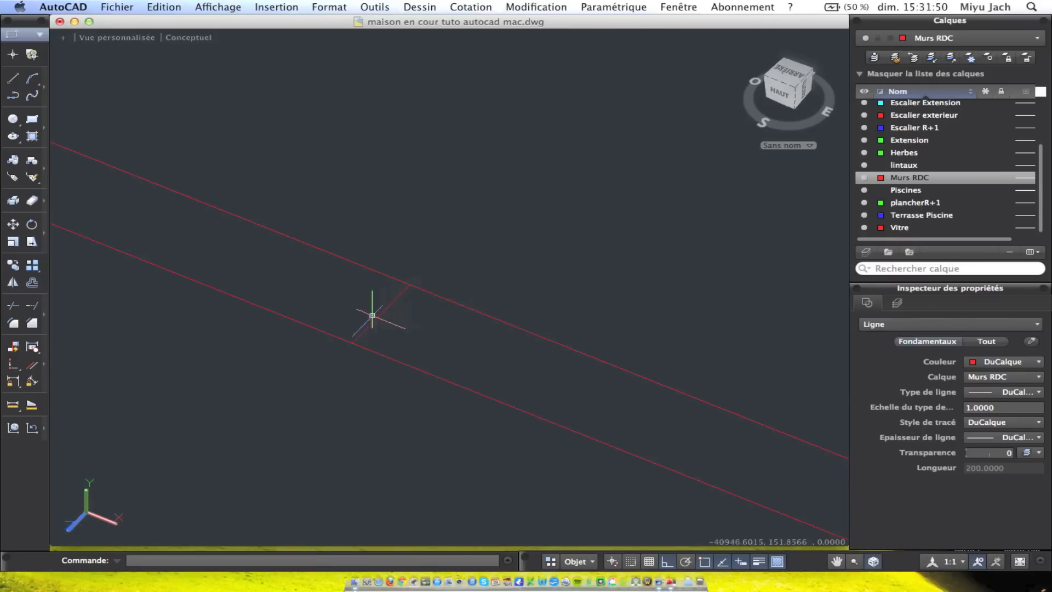
Copy the cross line 250 along the front wall toward the corner
{"action": "left_click", "coordinate": [373, 322]}
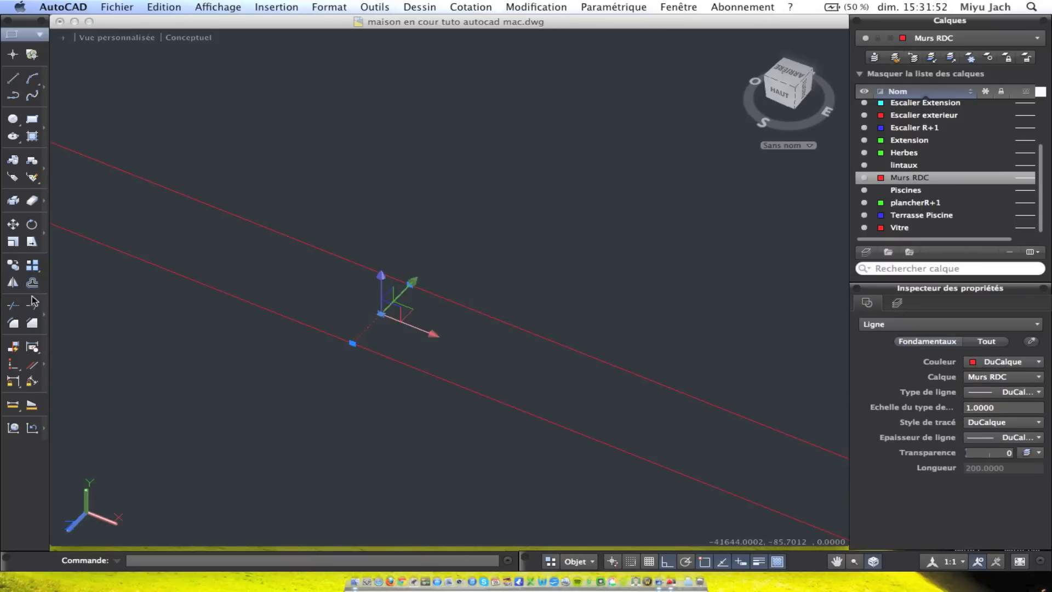
{"action": "left_click", "coordinate": [13, 268]}
{"action": "left_click", "coordinate": [409, 285]}
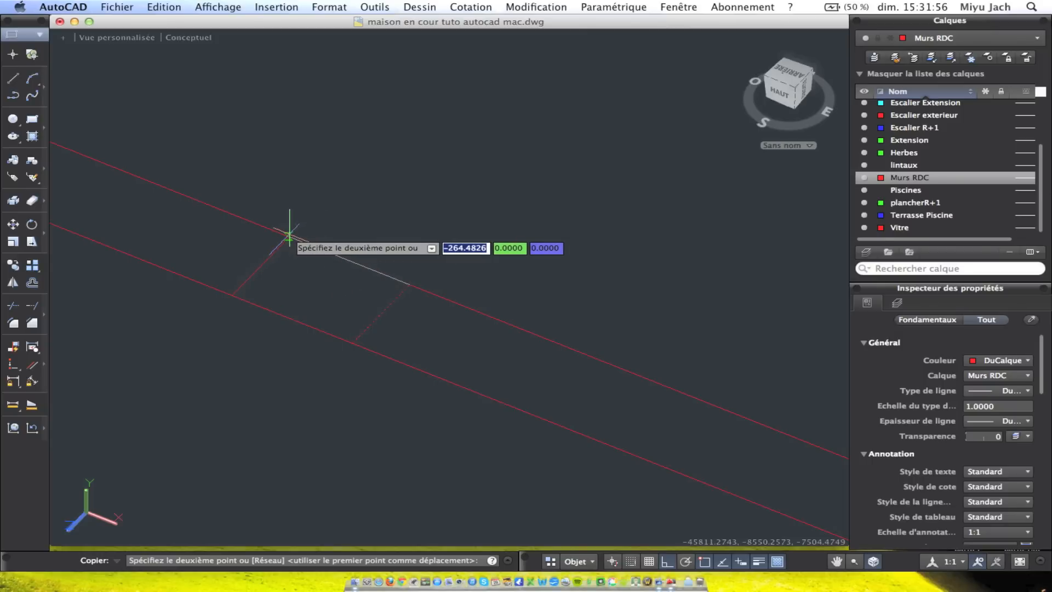
{"action": "key", "text": "Return"}
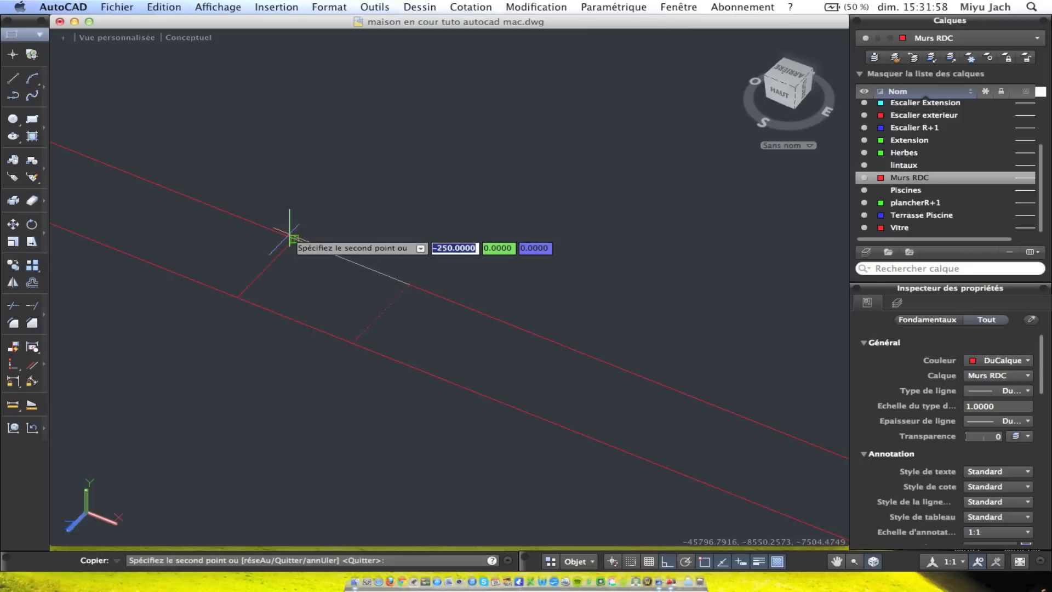
{"action": "key", "text": "Escape"}
{"action": "left_click", "coordinate": [391, 293]}
{"action": "left_click", "coordinate": [392, 305]}
{"action": "key", "text": "Escape"}
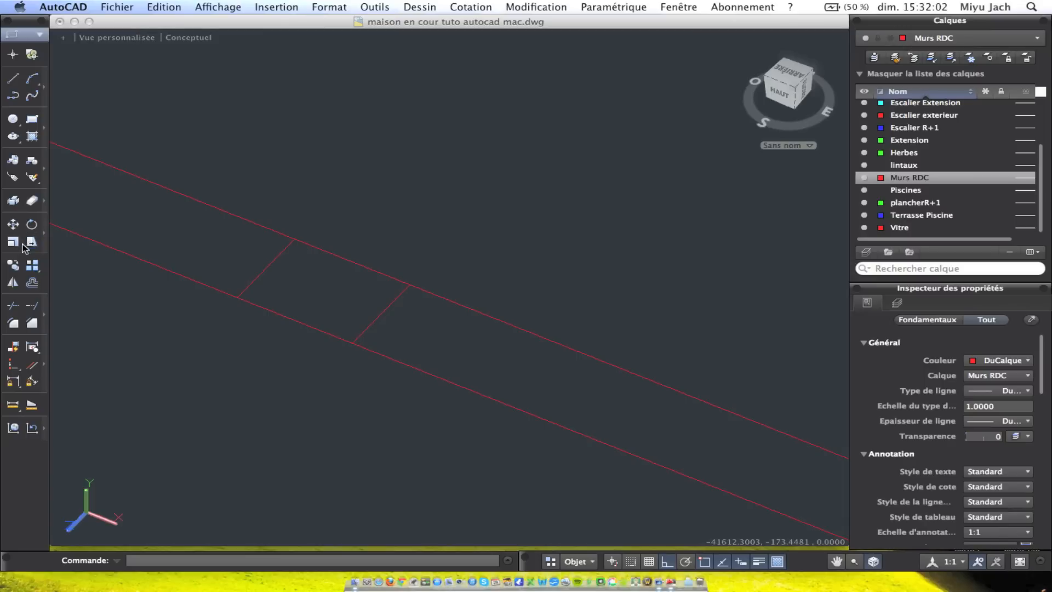
Reorient the coordinate system so its Y axis runs across the front wall's thickness and Z points up
{"action": "left_click", "coordinate": [85, 519]}
{"action": "left_click", "coordinate": [86, 487]}
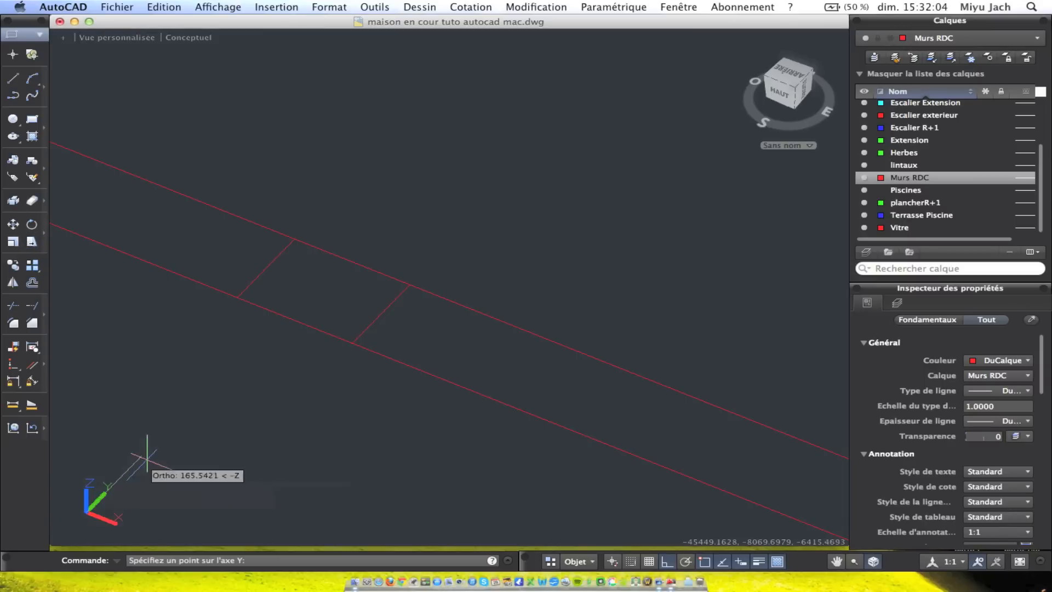
{"action": "left_click", "coordinate": [159, 454]}
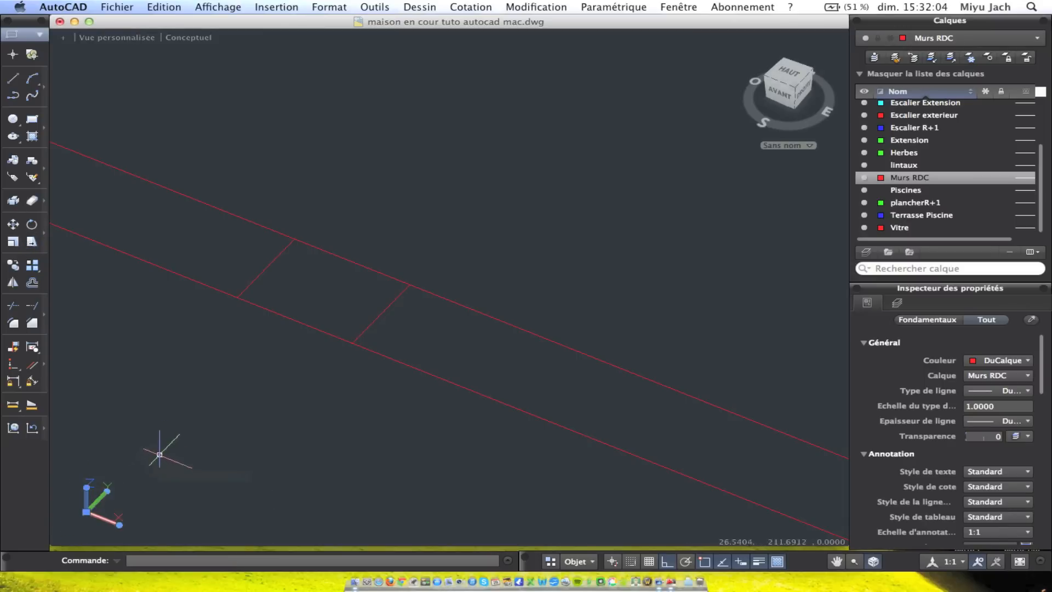
Mirror the copied cross line about the original cross line, keeping the source line
{"action": "left_click", "coordinate": [12, 283]}
{"action": "left_click", "coordinate": [235, 278]}
{"action": "left_click", "coordinate": [258, 276]}
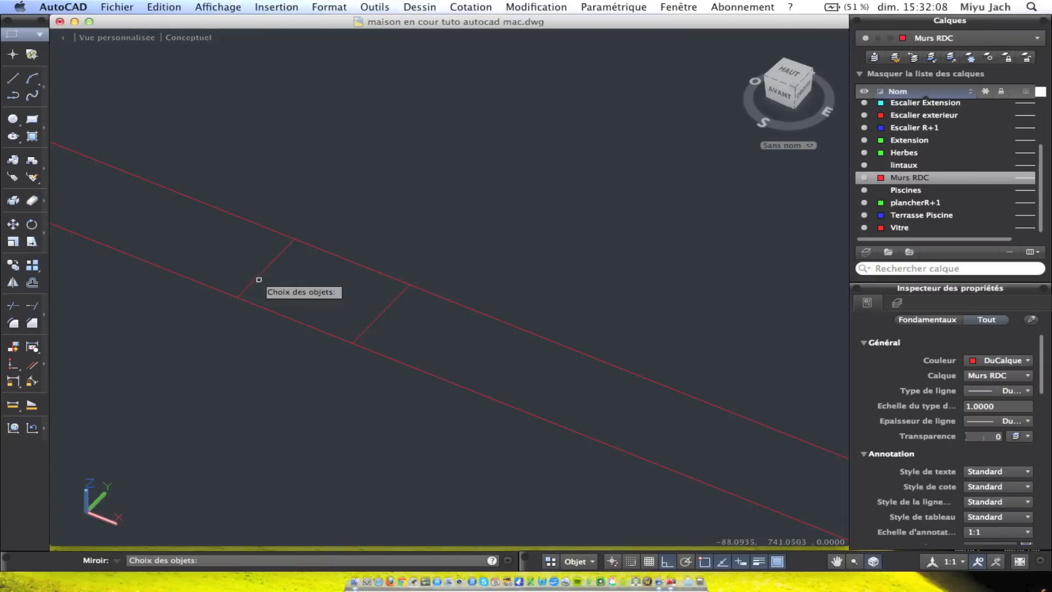
{"action": "key", "text": "Return"}
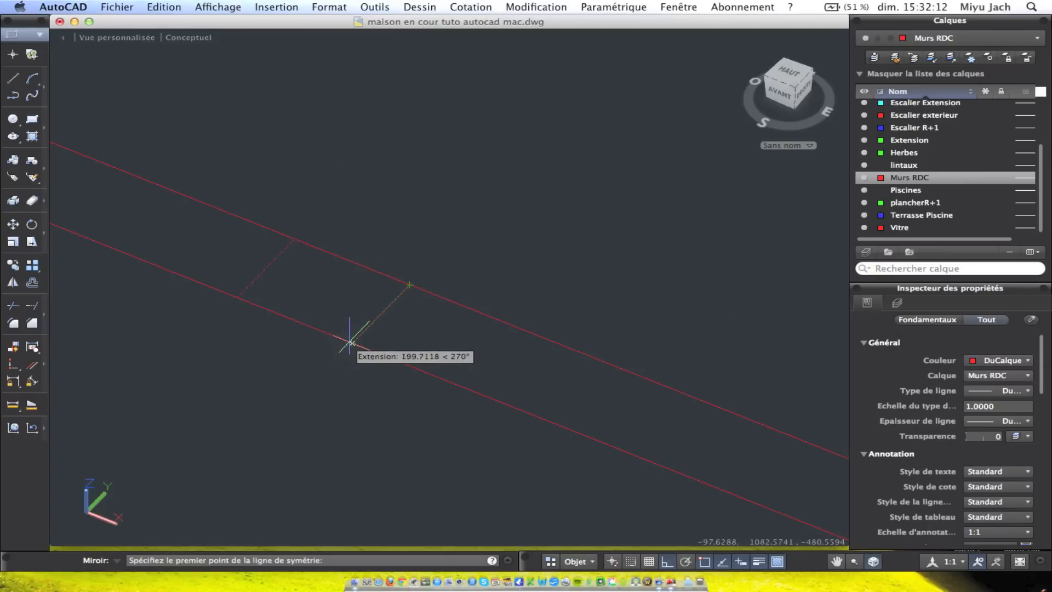
{"action": "left_click", "coordinate": [352, 343]}
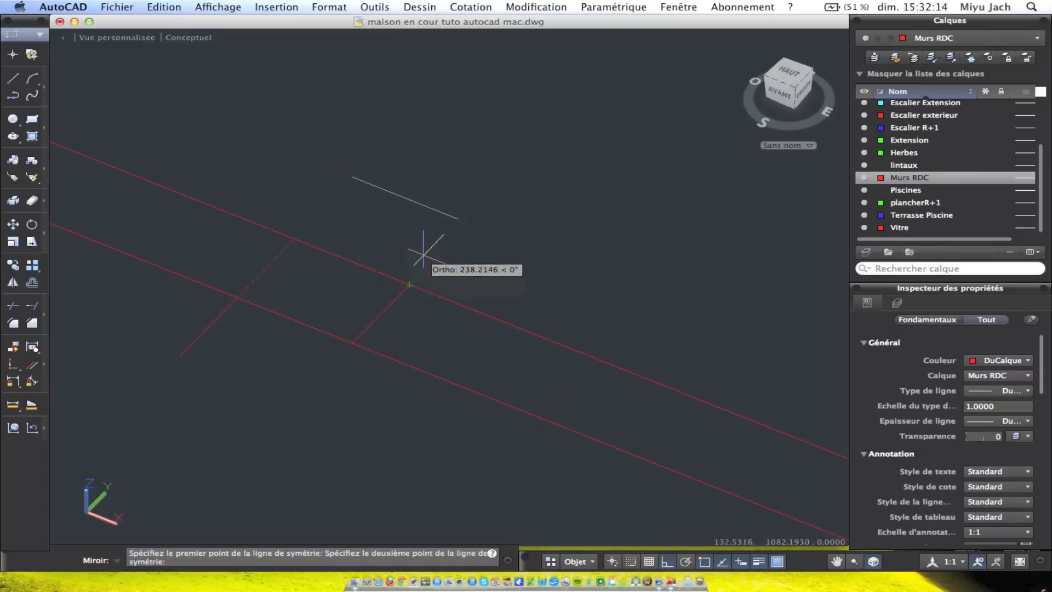
{"action": "left_click", "coordinate": [269, 241]}
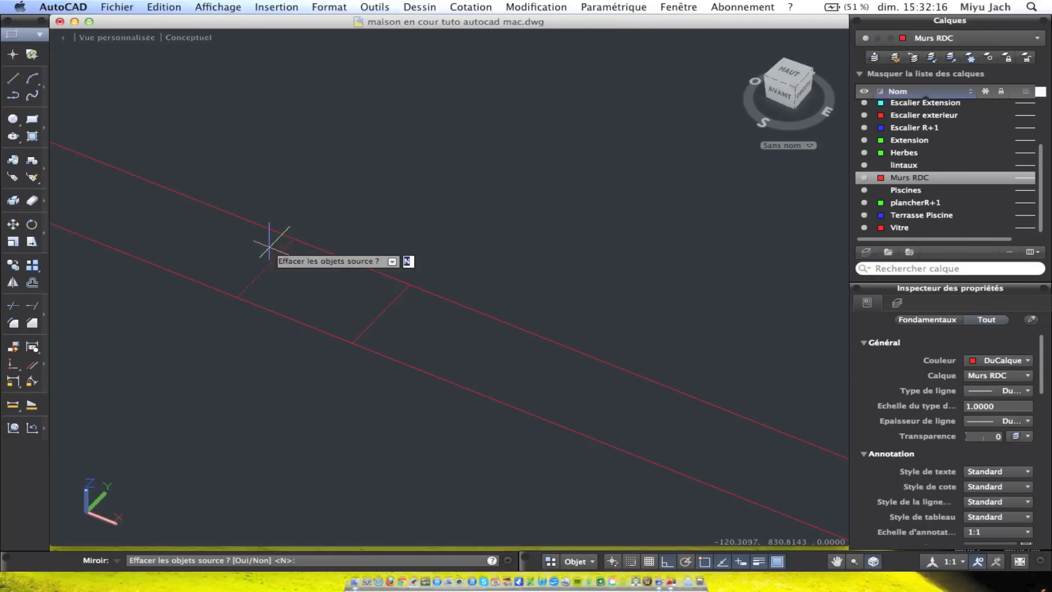
{"action": "key", "text": "Return"}
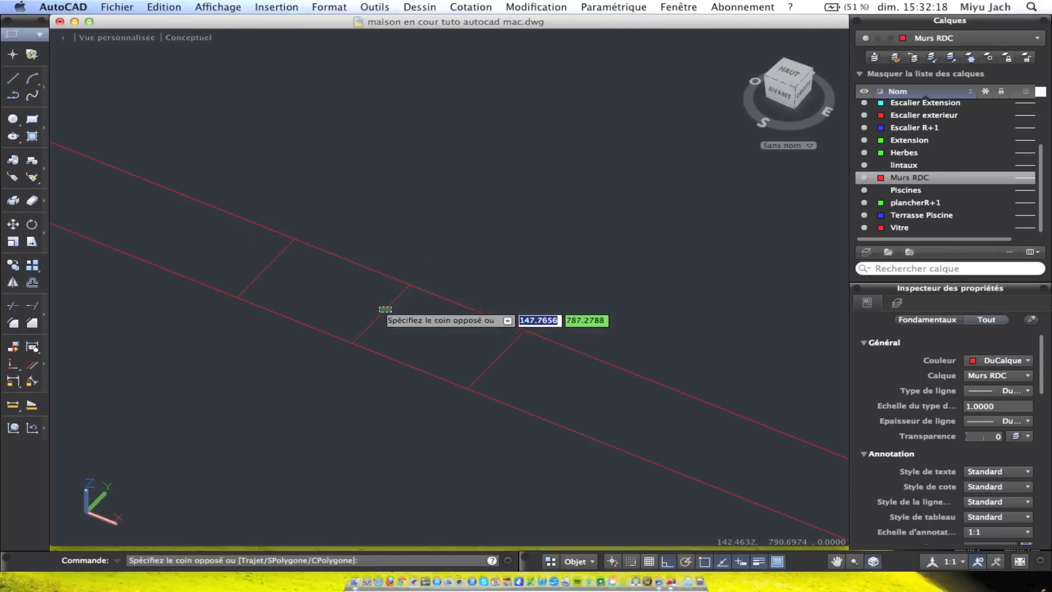
Delete the original cross line between the copied line and its mirror image
{"action": "left_click", "coordinate": [382, 314]}
{"action": "key", "text": "Escape"}
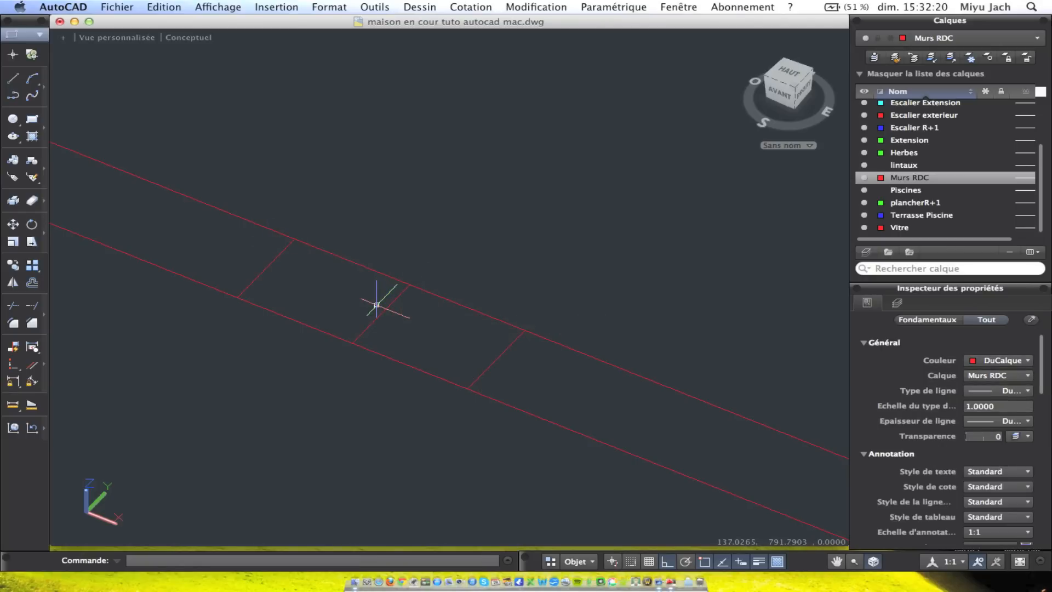
{"action": "left_click", "coordinate": [380, 315]}
{"action": "key", "text": "Delete"}
Draw a line along the middle of the front wall, from the corner cross line's midpoint to the nearest opening line's midpoint
{"action": "scroll", "coordinate": [363, 306], "scroll_direction": "down", "scroll_amount": 3}
{"action": "middle_click_drag", "start_coordinate": [383, 310], "coordinate": [792, 411]}
{"action": "middle_click_drag", "start_coordinate": [511, 336], "coordinate": [413, 303]}
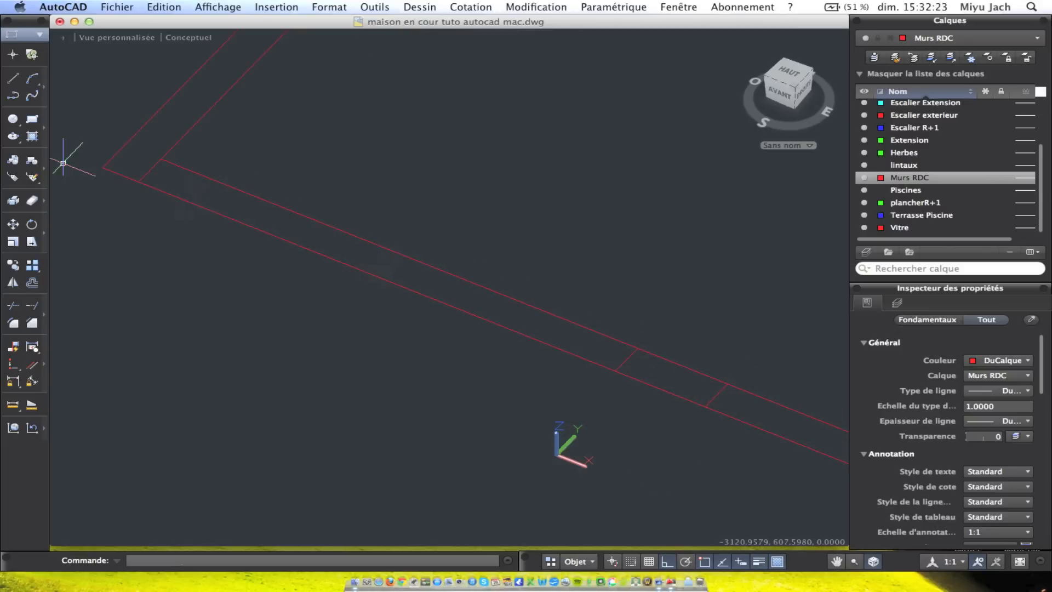
{"action": "left_click", "coordinate": [13, 78]}
{"action": "left_click", "coordinate": [150, 171]}
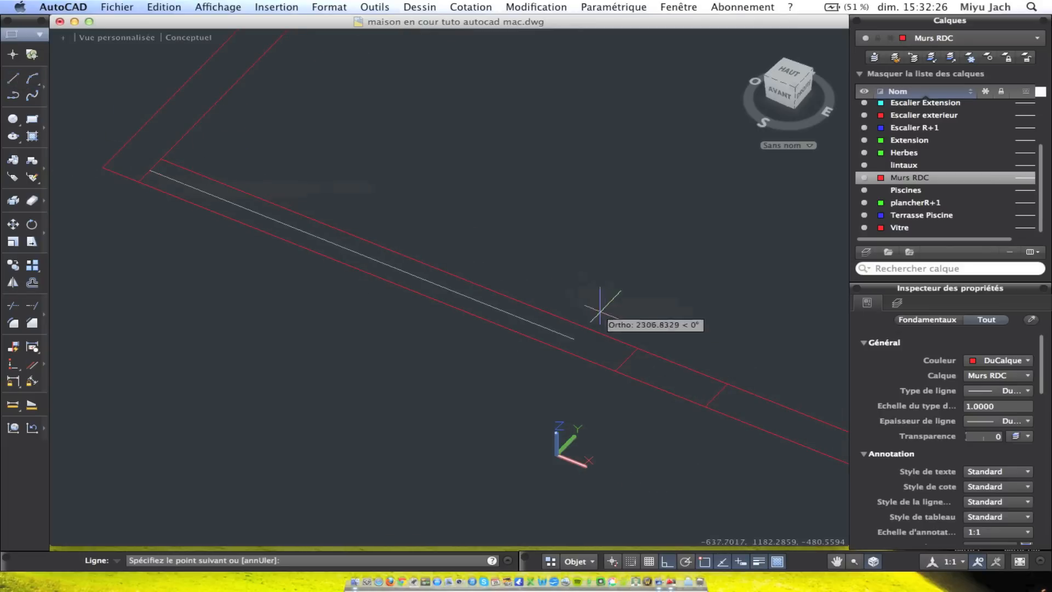
{"action": "left_click", "coordinate": [629, 357]}
{"action": "key", "text": "Return"}
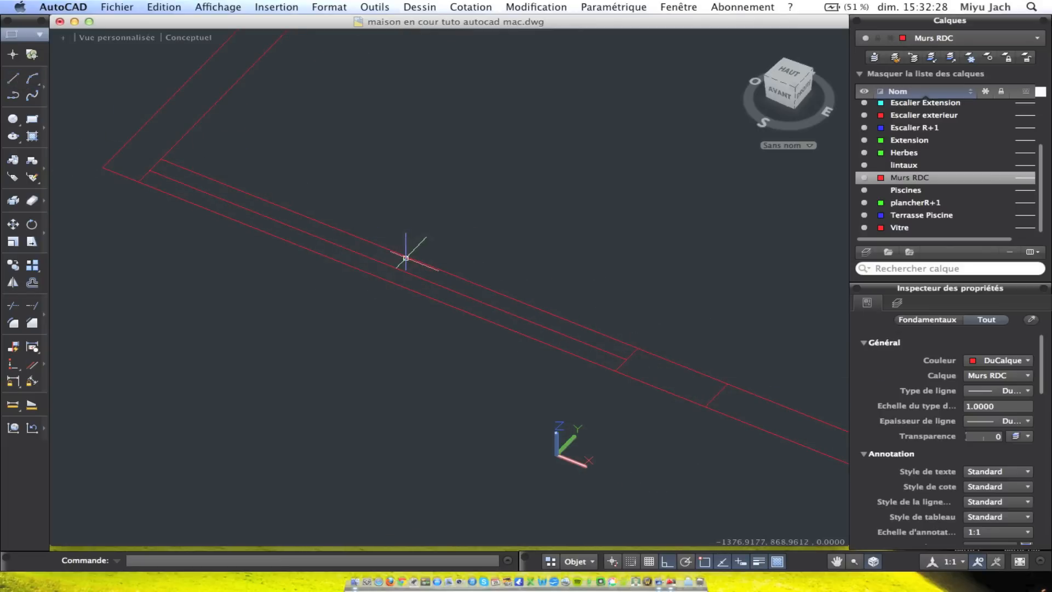
Draw a short line from the midpoint of the new middle line to the inner wall outline
{"action": "middle_click_drag", "start_coordinate": [559, 334], "coordinate": [473, 315]}
{"action": "middle_click_drag", "start_coordinate": [280, 283], "coordinate": [409, 288]}
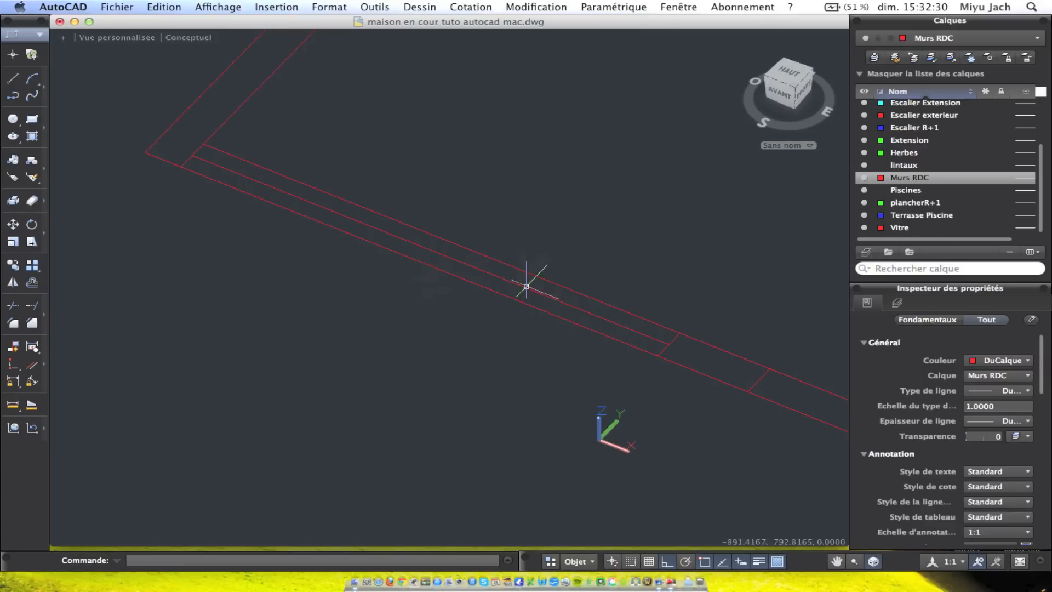
{"action": "left_click", "coordinate": [11, 81]}
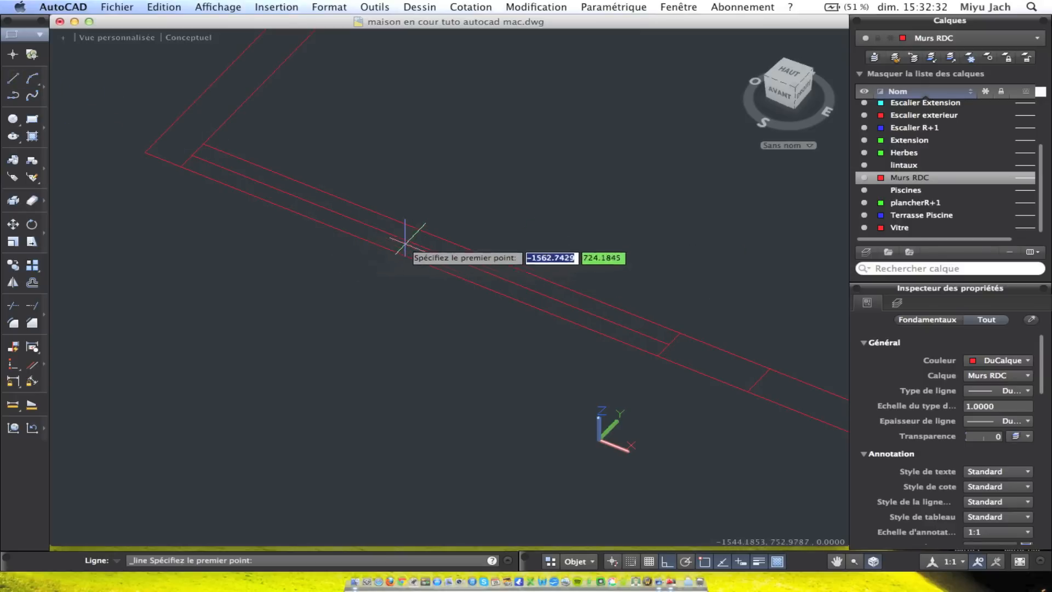
{"action": "left_click", "coordinate": [429, 246]}
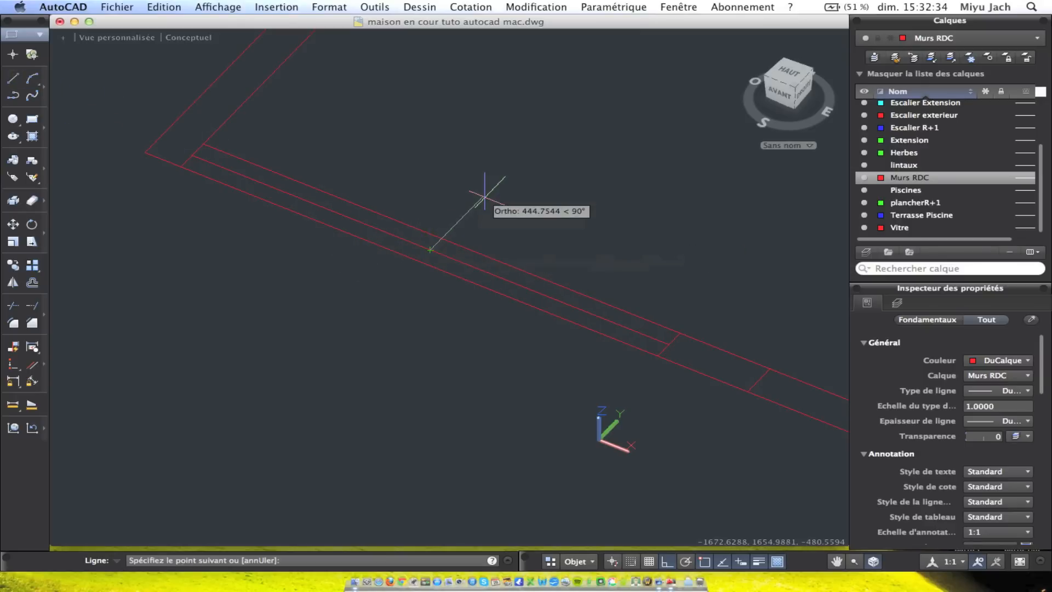
{"action": "left_click", "coordinate": [441, 240]}
{"action": "key", "text": "Escape"}
Stretch the short line's end to the outer wall outline and delete the middle line
{"action": "scroll", "coordinate": [439, 245], "scroll_direction": "up", "scroll_amount": 5}
{"action": "left_click", "coordinate": [437, 243]}
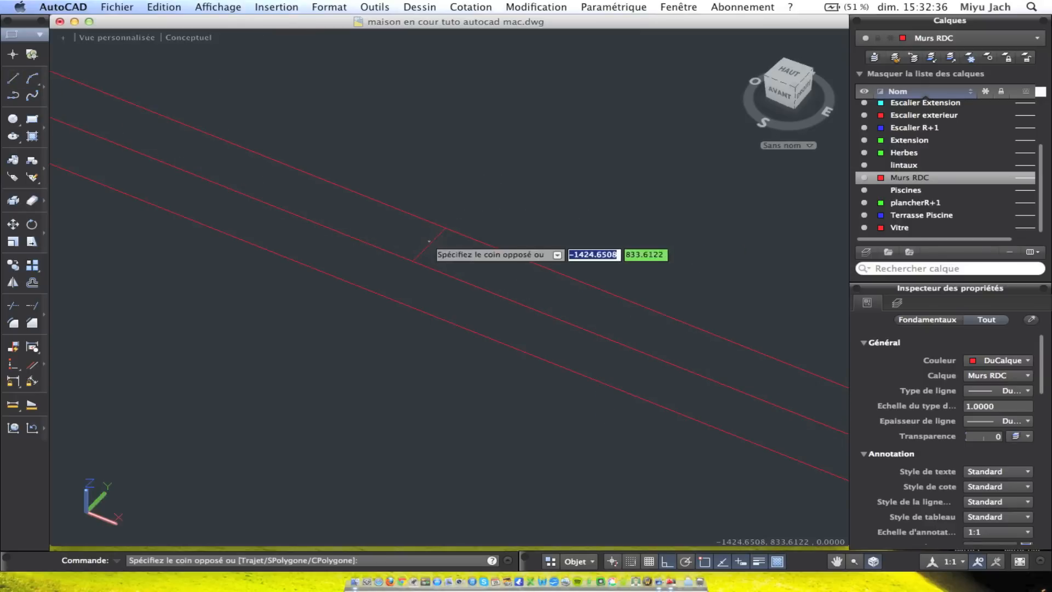
{"action": "left_click", "coordinate": [427, 245]}
{"action": "left_click", "coordinate": [412, 261]}
{"action": "left_click", "coordinate": [379, 294]}
{"action": "key", "text": "Escape"}
{"action": "left_click", "coordinate": [434, 269]}
{"action": "key", "text": "Delete"}
Copy the new cross line 1000 along the front wall toward the corner
{"action": "scroll", "coordinate": [434, 268], "scroll_direction": "down", "scroll_amount": 5}
{"action": "middle_click_drag", "start_coordinate": [462, 261], "coordinate": [430, 259]}
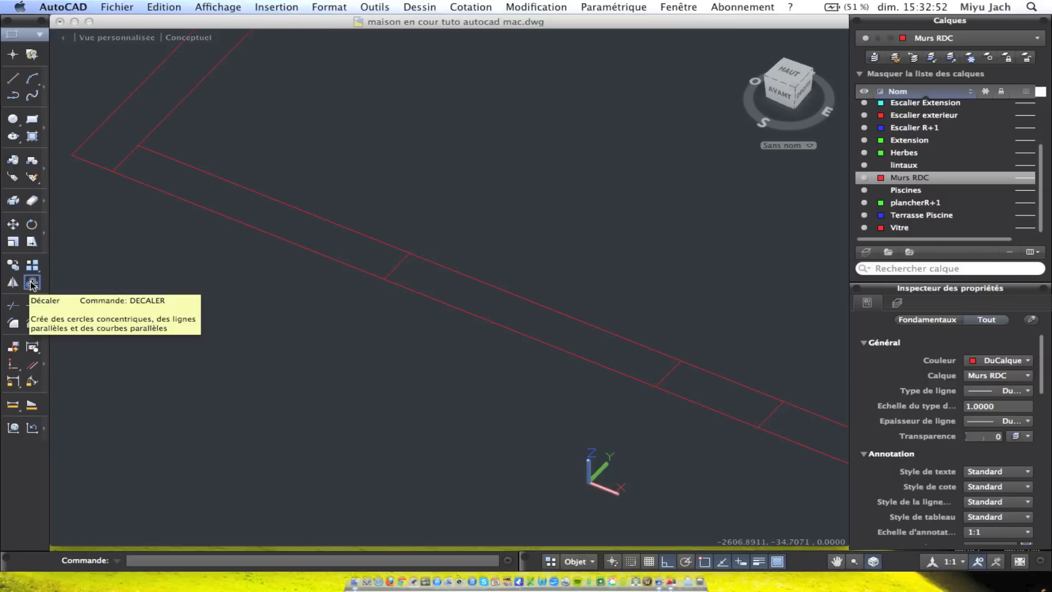
{"action": "left_click", "coordinate": [12, 265]}
{"action": "left_click", "coordinate": [399, 264]}
{"action": "key", "text": "Return"}
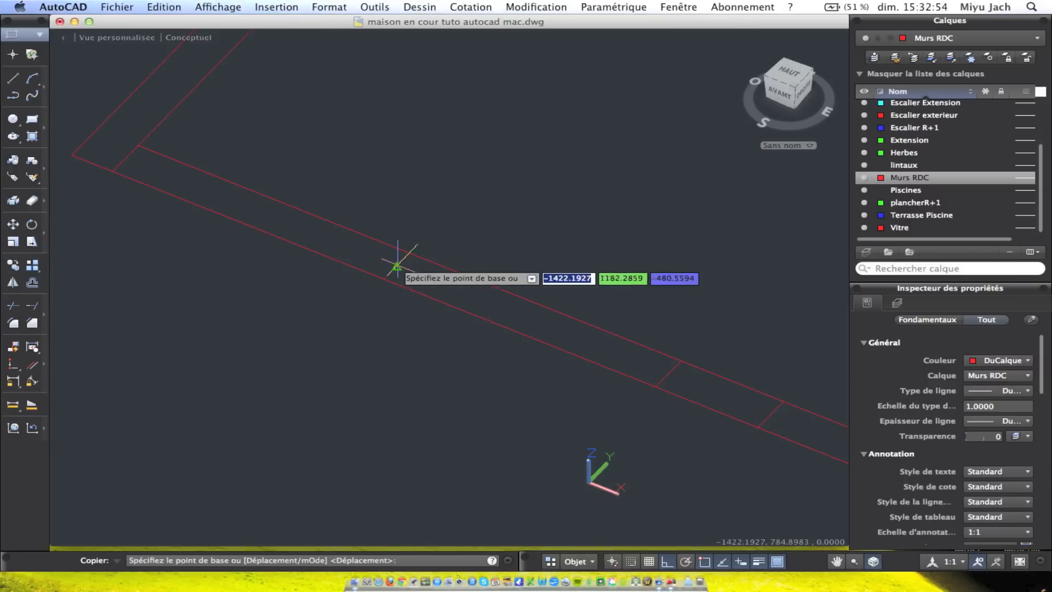
{"action": "left_click", "coordinate": [408, 254]}
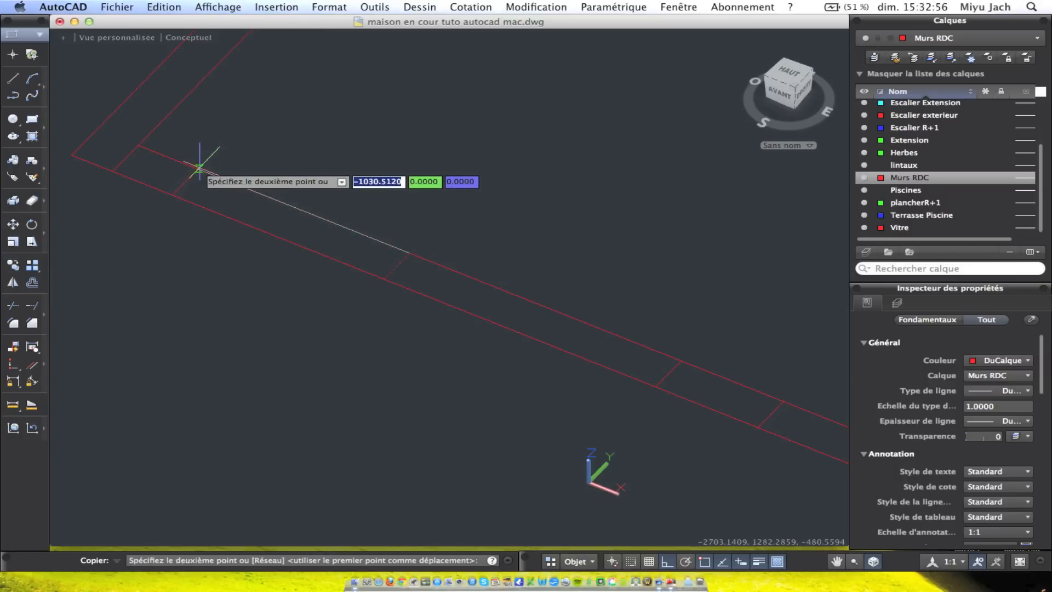
{"action": "type", "text": "10"}
{"action": "key", "text": "Return"}
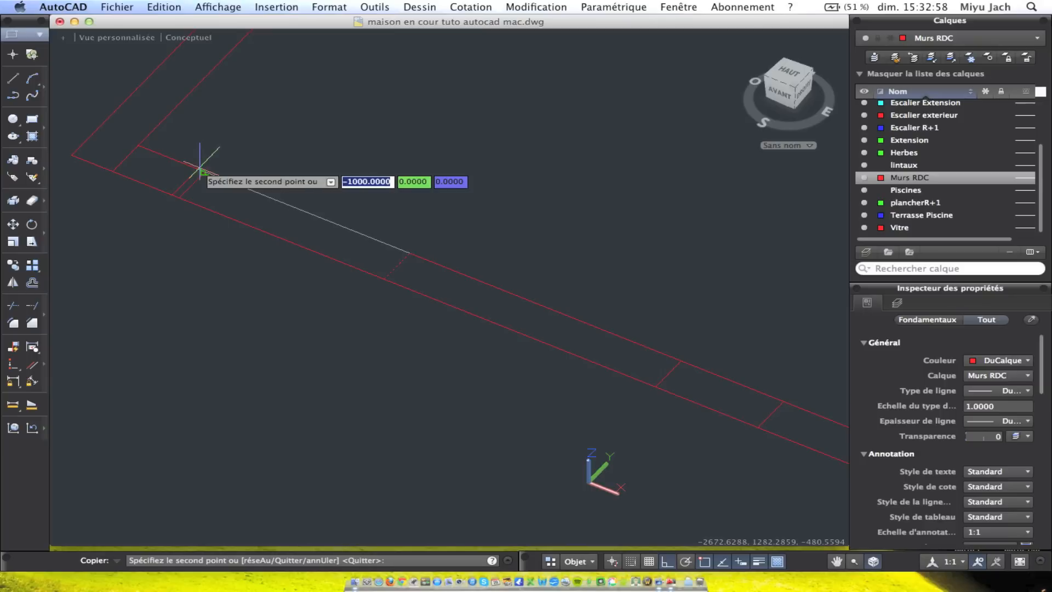
Mirror the cross line nearest the corner about the front wall's middle cross line, keep the original, and delete the middle line
{"action": "key", "text": "Return"}
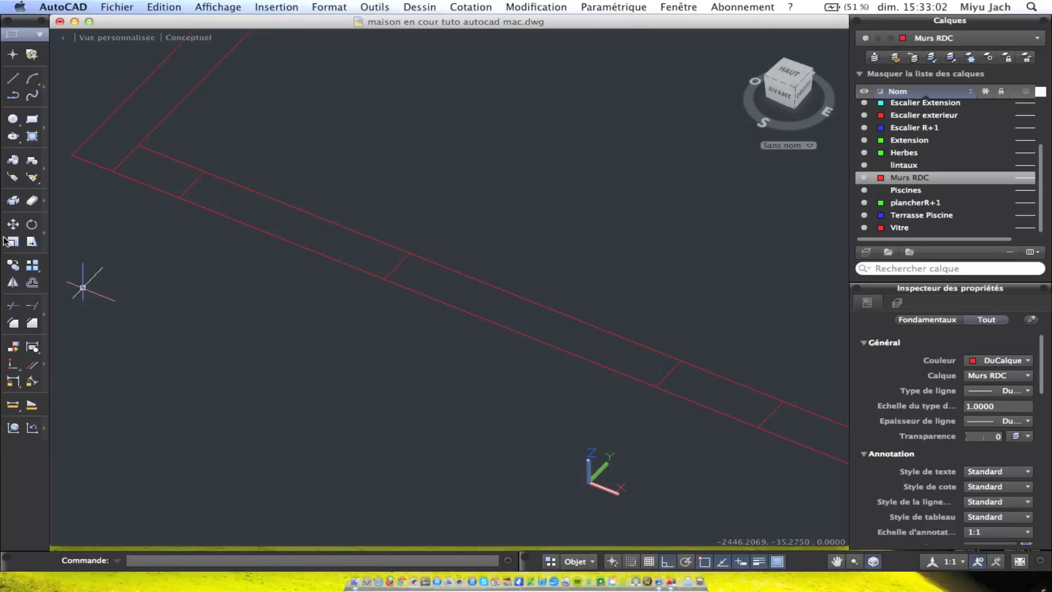
{"action": "left_click", "coordinate": [13, 283]}
{"action": "left_click", "coordinate": [198, 183]}
{"action": "key", "text": "Return"}
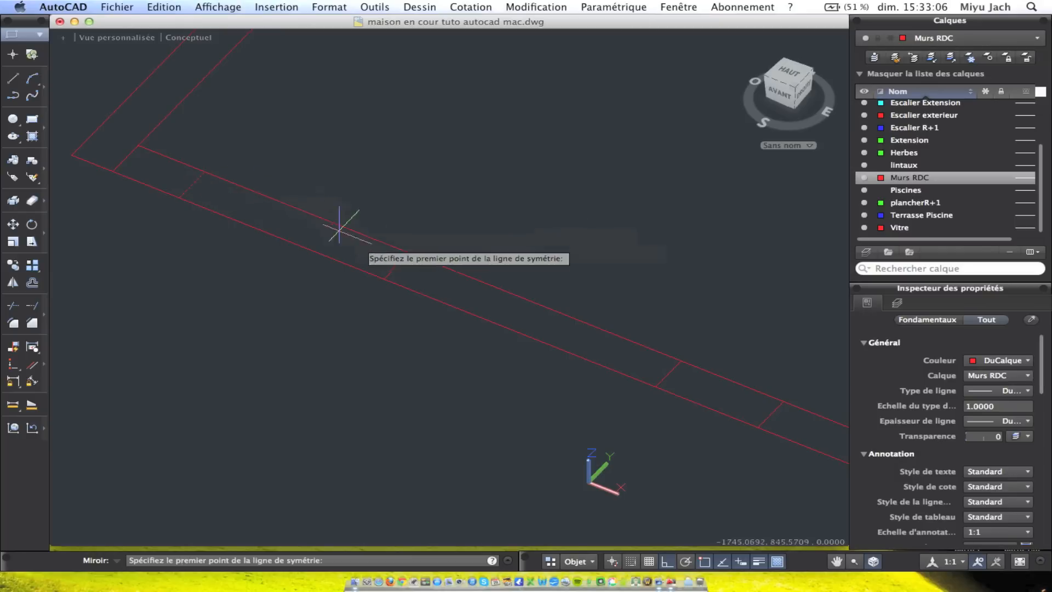
{"action": "left_click", "coordinate": [411, 251]}
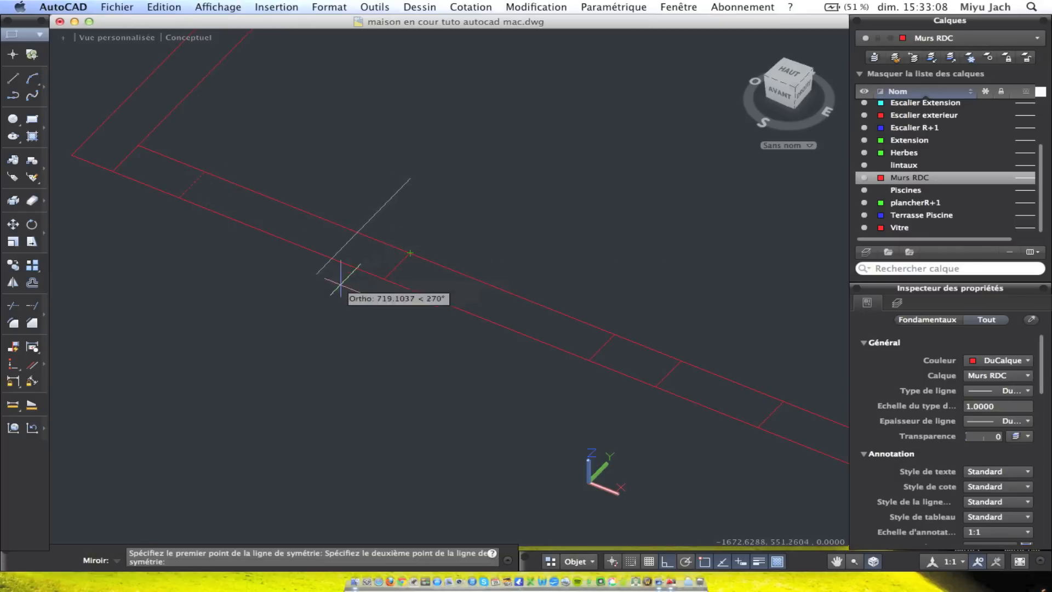
{"action": "left_click", "coordinate": [187, 215]}
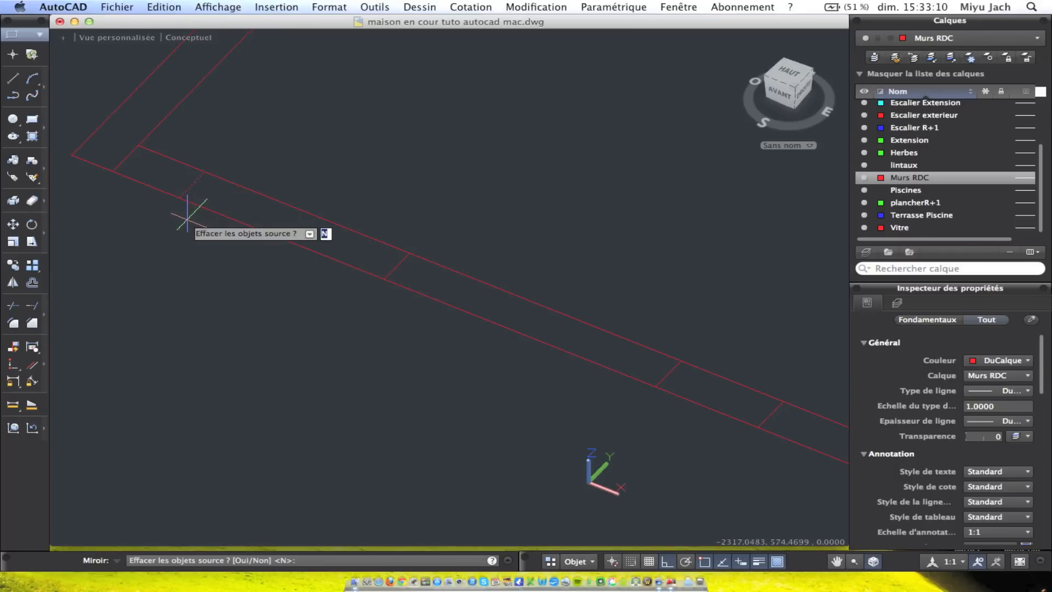
{"action": "key", "text": "Return"}
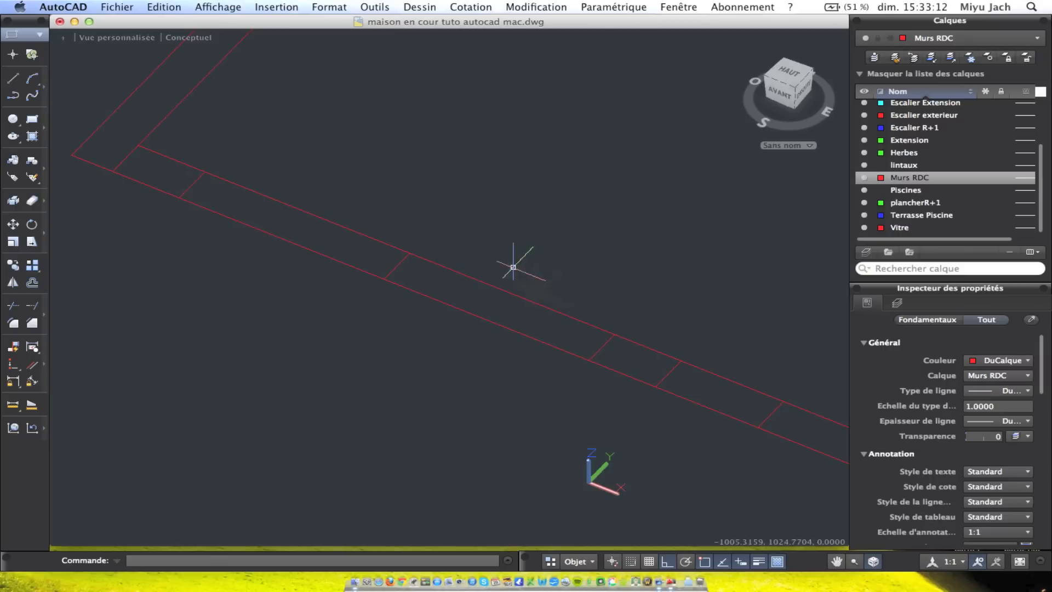
{"action": "scroll", "coordinate": [423, 324], "scroll_direction": "down", "scroll_amount": 6}
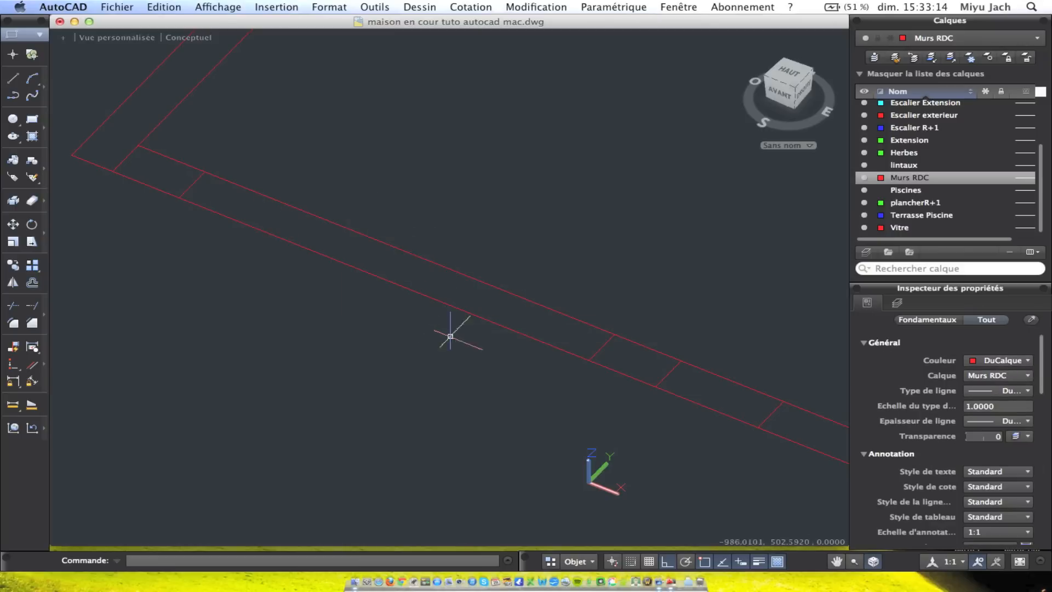
Trim the inner and outer outlines of the front wall between the cross lines to cut the wide and the narrow window openings
{"action": "middle_click_drag", "start_coordinate": [543, 352], "coordinate": [329, 252]}
{"action": "left_click", "coordinate": [626, 426]}
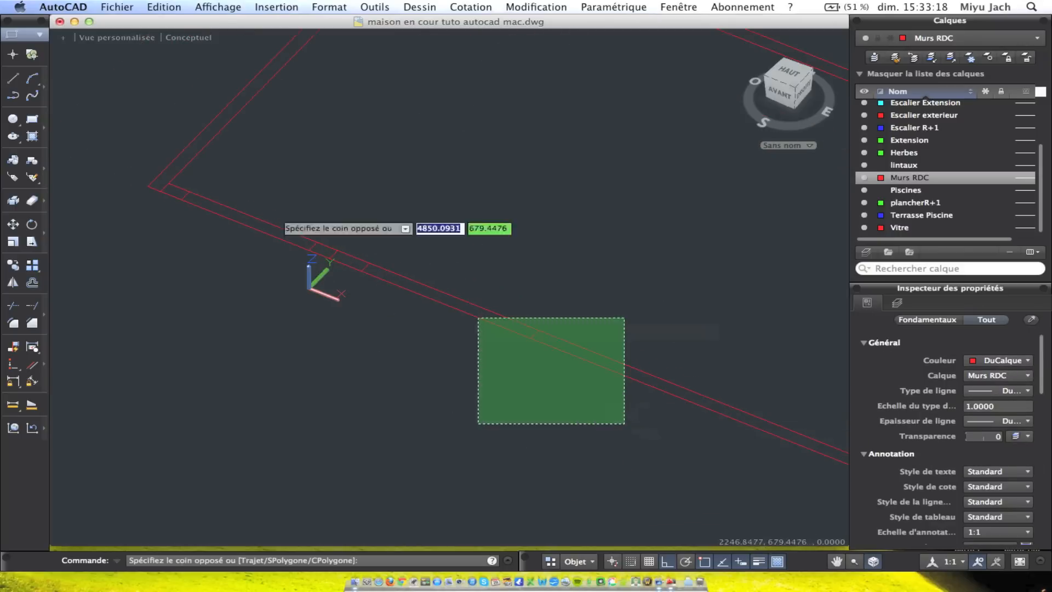
{"action": "left_click", "coordinate": [141, 132]}
{"action": "left_click", "coordinate": [16, 310]}
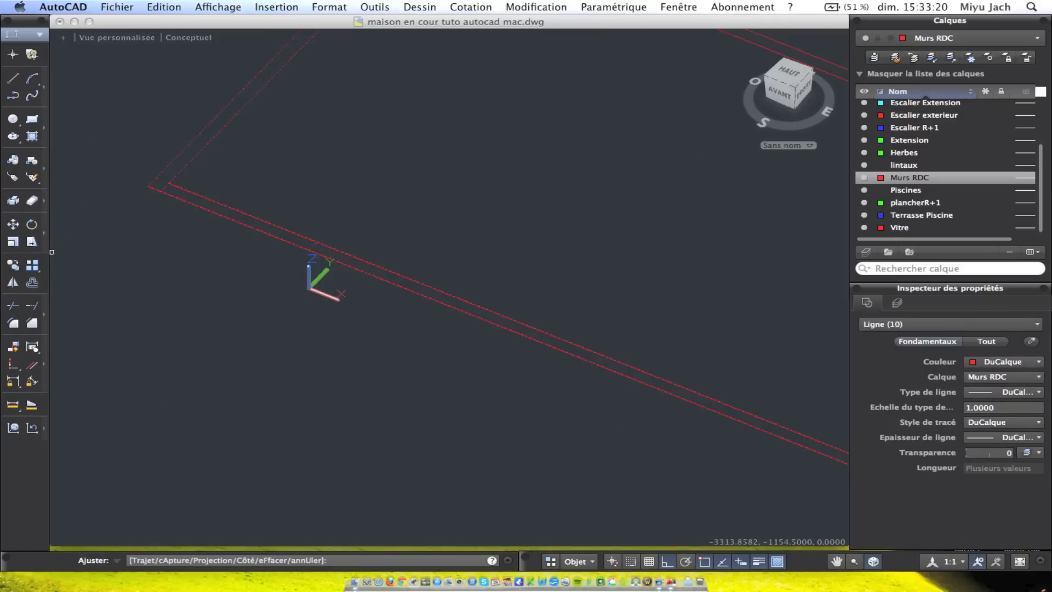
{"action": "left_click", "coordinate": [226, 235]}
{"action": "left_click", "coordinate": [213, 206]}
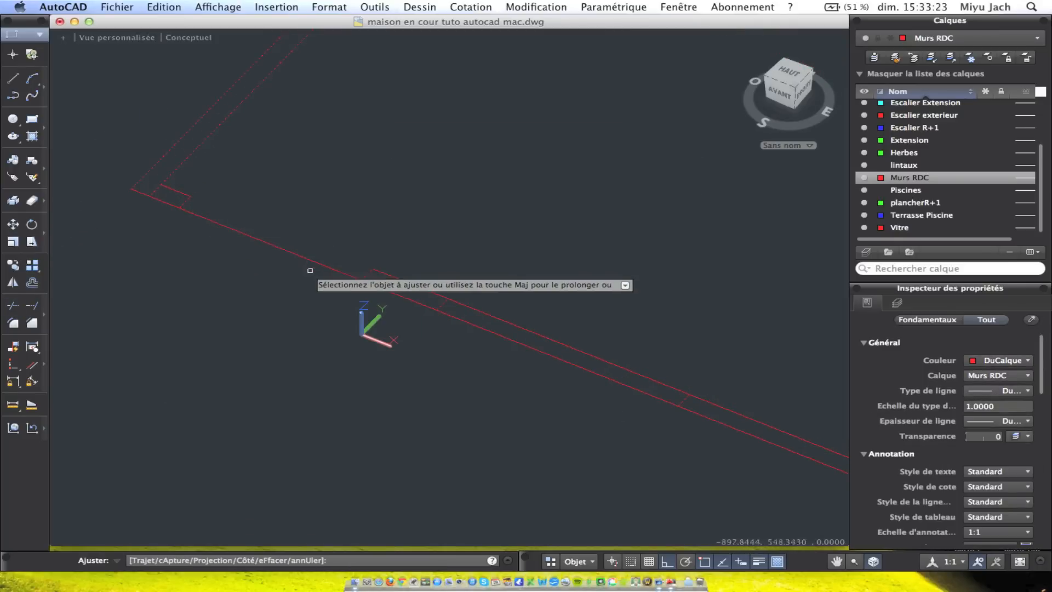
{"action": "left_click", "coordinate": [411, 300]}
{"action": "left_click", "coordinate": [417, 286]}
{"action": "key", "text": "Escape"}
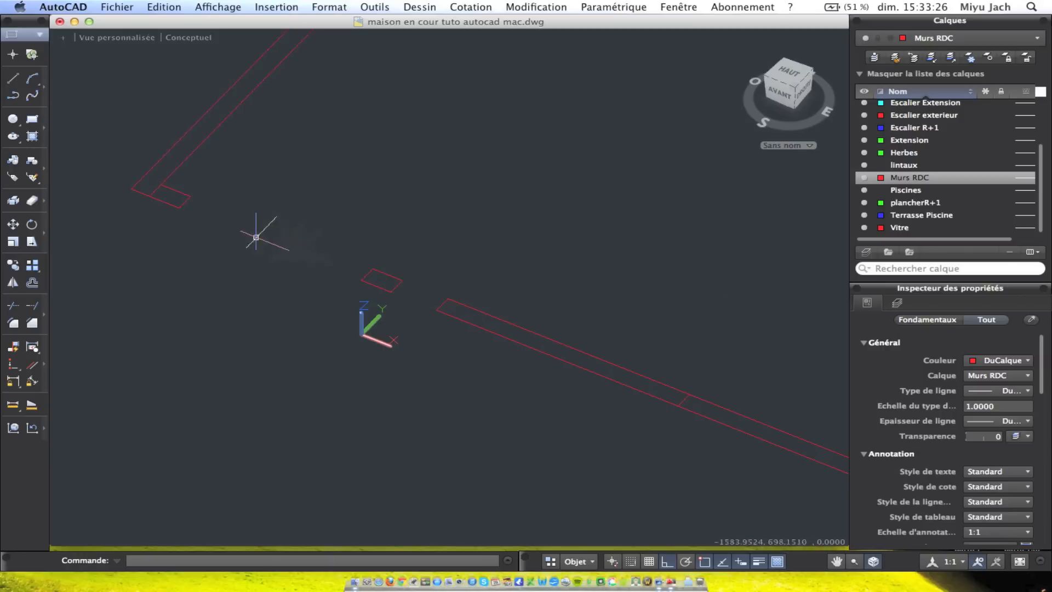
Delete the leftover cross line at the front wall's corner beside the wide opening
{"action": "left_click", "coordinate": [155, 190]}
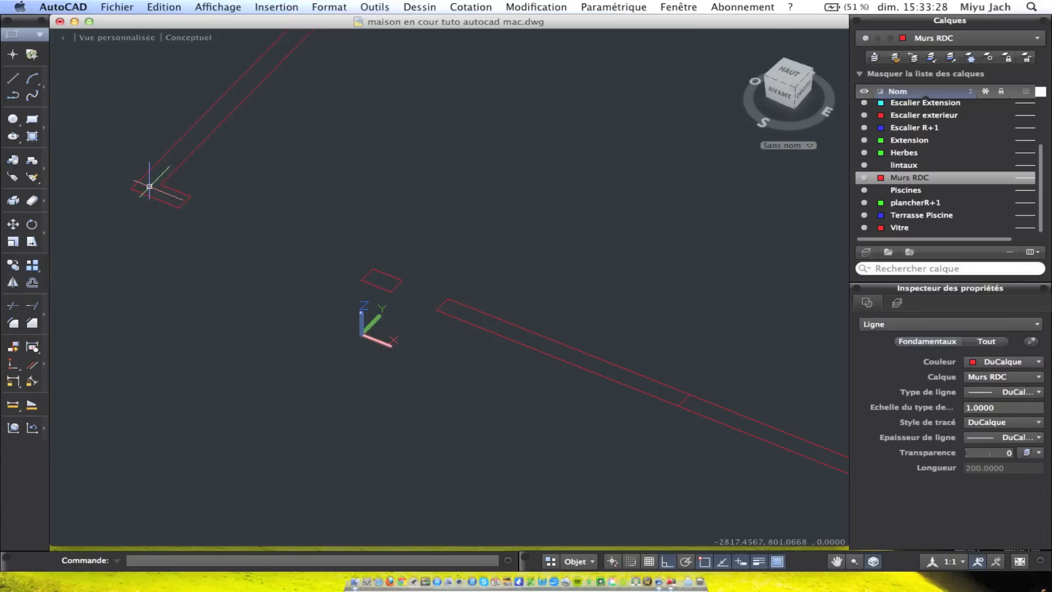
{"action": "scroll", "coordinate": [150, 187], "scroll_direction": "down", "scroll_amount": 5}
{"action": "scroll", "coordinate": [280, 239], "scroll_direction": "up", "scroll_amount": 3}
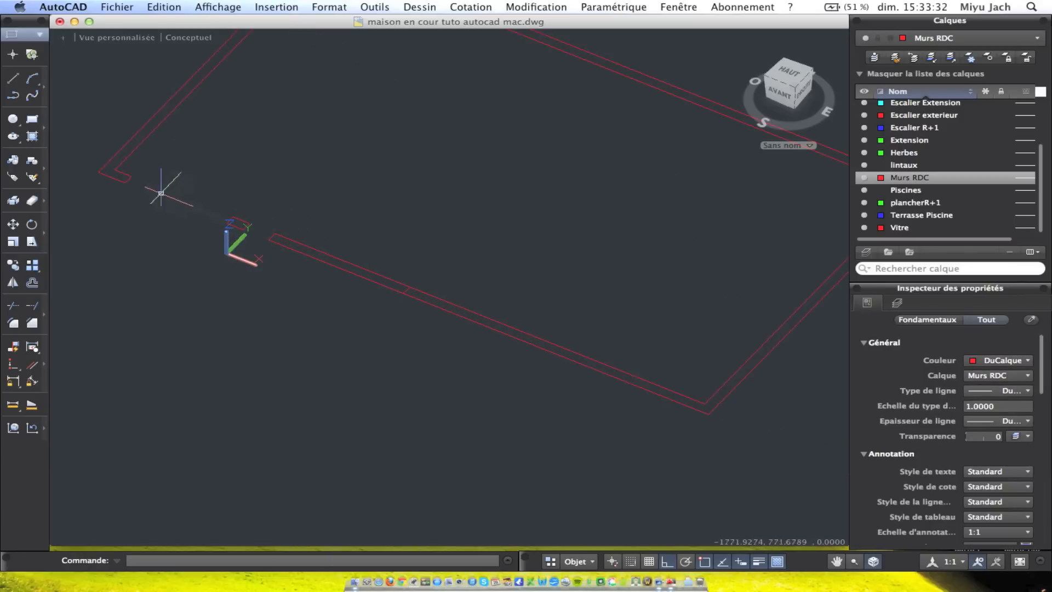
{"action": "left_click", "coordinate": [122, 177]}
{"action": "scroll", "coordinate": [142, 175], "scroll_direction": "up", "scroll_amount": 3}
{"action": "left_click_drag", "start_coordinate": [275, 223], "coordinate": [392, 304]}
{"action": "scroll", "coordinate": [392, 304], "scroll_direction": "down", "scroll_amount": 5}
{"action": "scroll", "coordinate": [462, 315], "scroll_direction": "up", "scroll_amount": 2}
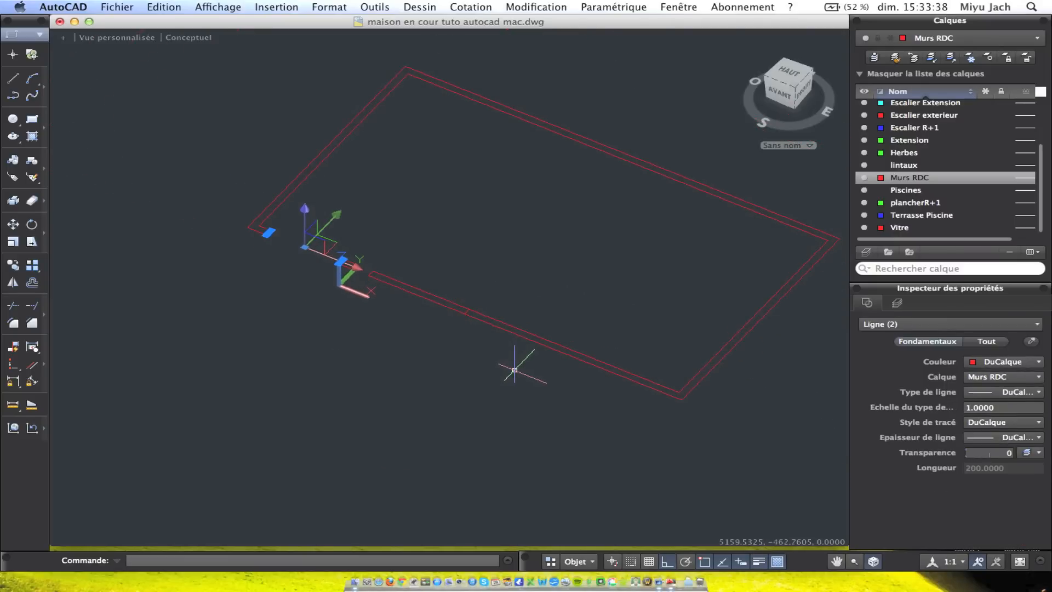
{"action": "scroll", "coordinate": [389, 301], "scroll_direction": "up", "scroll_amount": 2}
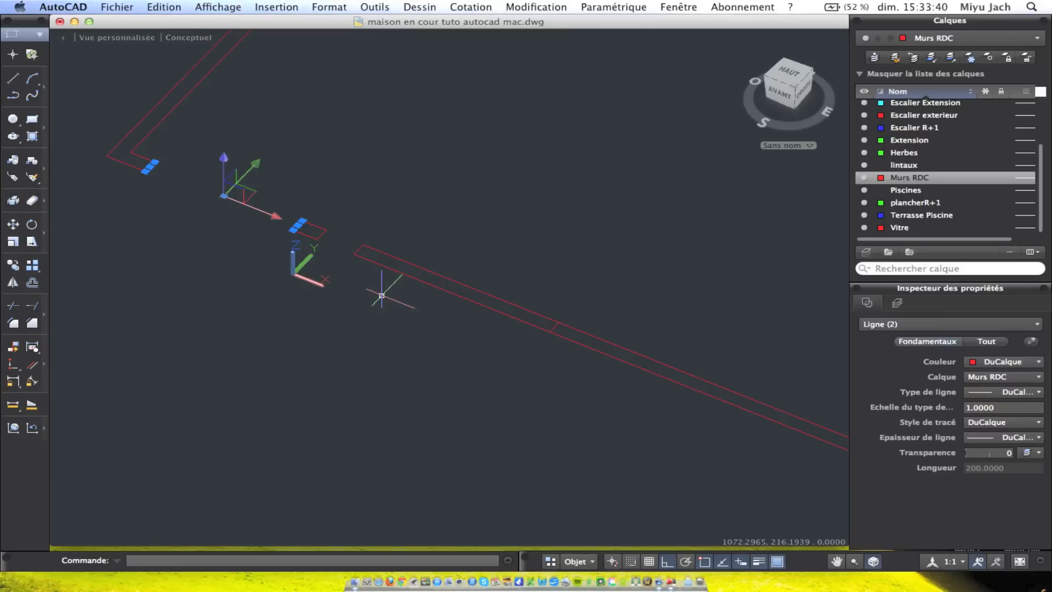
{"action": "key", "text": "Escape"}
Draw a line across the narrow opening, joining the midpoints of its two end lines
{"action": "scroll", "coordinate": [323, 251], "scroll_direction": "up", "scroll_amount": 3}
{"action": "left_click", "coordinate": [13, 82]}
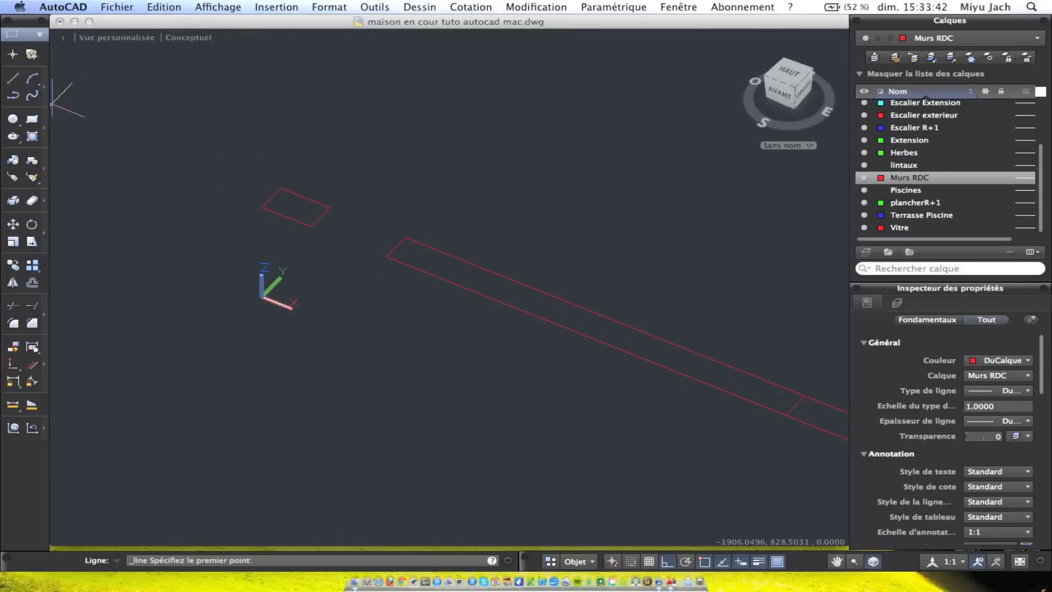
{"action": "left_click", "coordinate": [320, 218]}
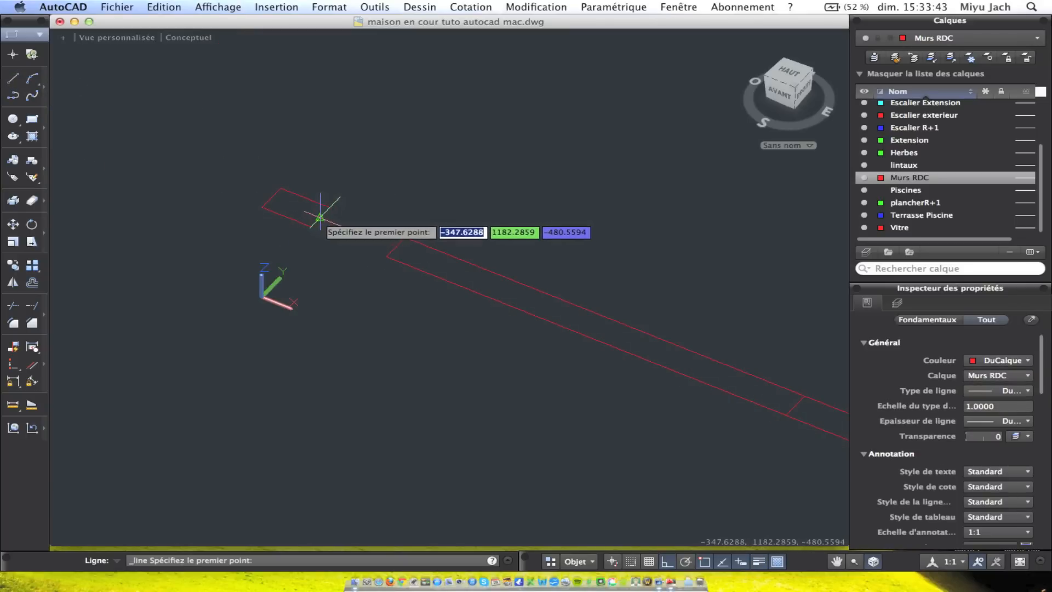
{"action": "left_click", "coordinate": [386, 242]}
{"action": "key", "text": "Return"}
Draw a short perpendicular line from the midpoint of the narrow opening's centre line toward the house interior
{"action": "left_click", "coordinate": [14, 78]}
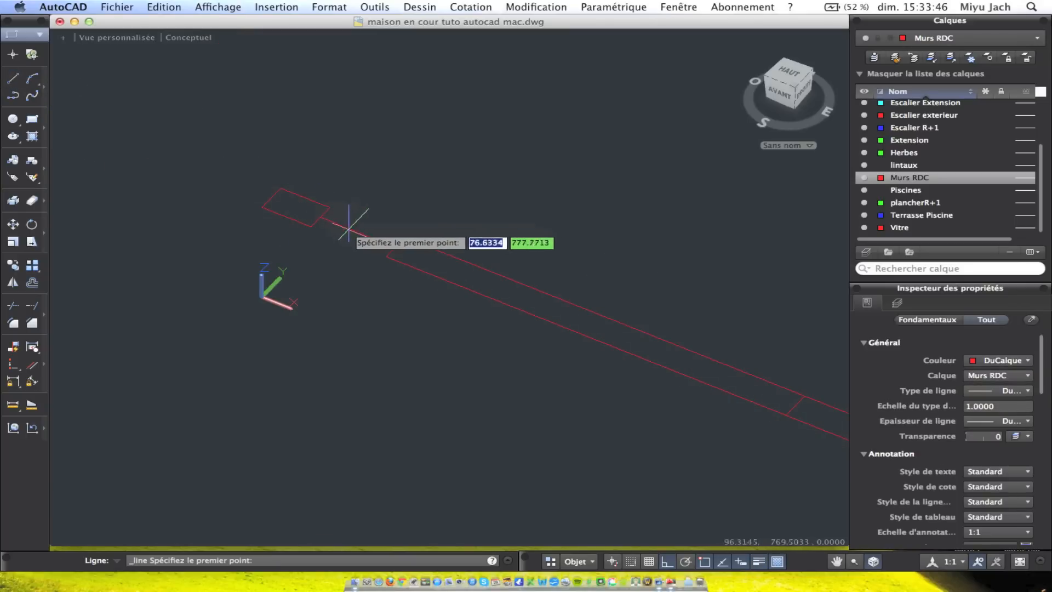
{"action": "left_click", "coordinate": [360, 232]}
{"action": "left_click", "coordinate": [382, 212]}
{"action": "key", "text": "Return"}
Mirror the wide opening's two end lines about the short perpendicular in the narrow opening, keeping the originals
{"action": "scroll", "coordinate": [378, 208], "scroll_direction": "down", "scroll_amount": 5}
{"action": "scroll", "coordinate": [211, 155], "scroll_direction": "up", "scroll_amount": 4}
{"action": "left_click", "coordinate": [233, 166]}
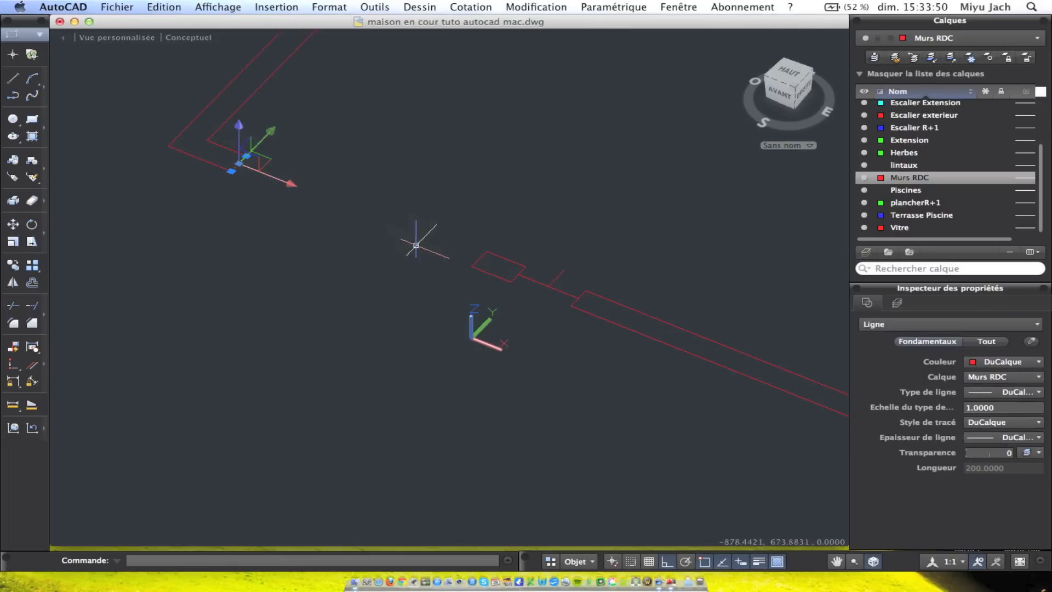
{"action": "left_click", "coordinate": [481, 254]}
{"action": "scroll", "coordinate": [475, 255], "scroll_direction": "down", "scroll_amount": 3}
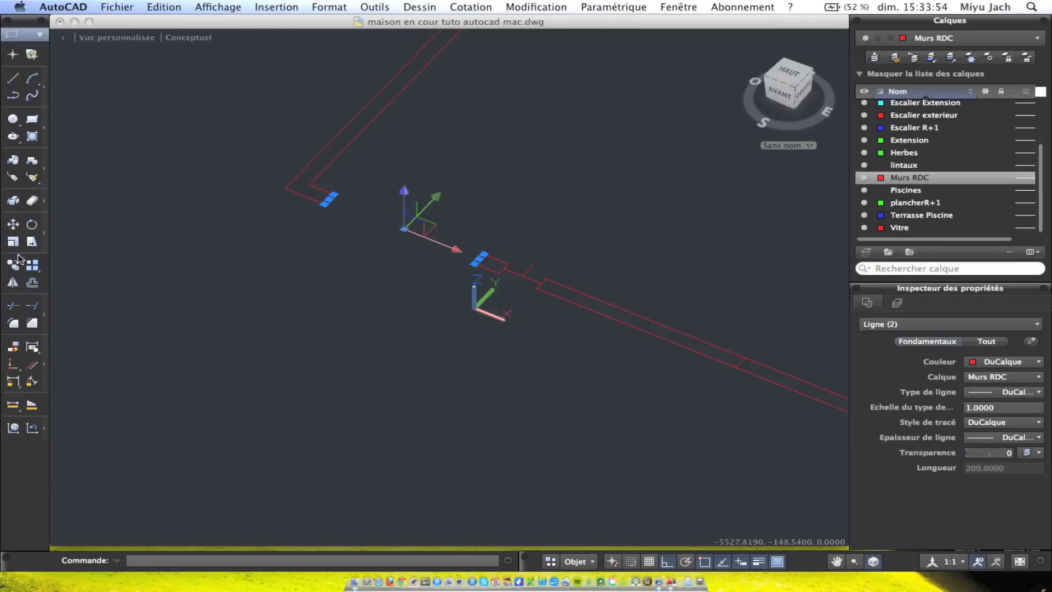
{"action": "left_click", "coordinate": [13, 283]}
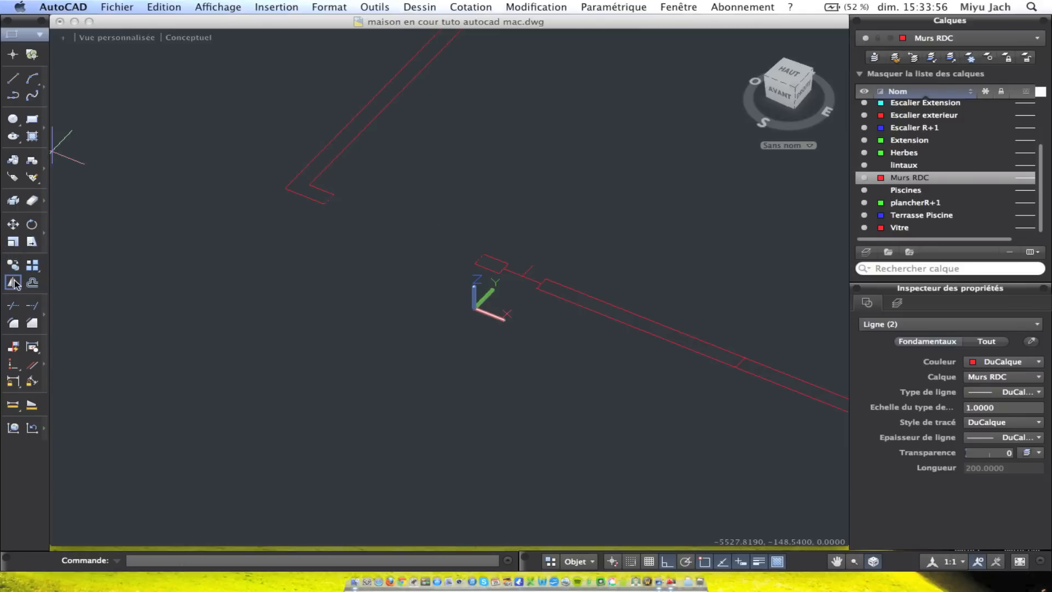
{"action": "scroll", "coordinate": [548, 263], "scroll_direction": "up", "scroll_amount": 3}
{"action": "left_click", "coordinate": [498, 295]}
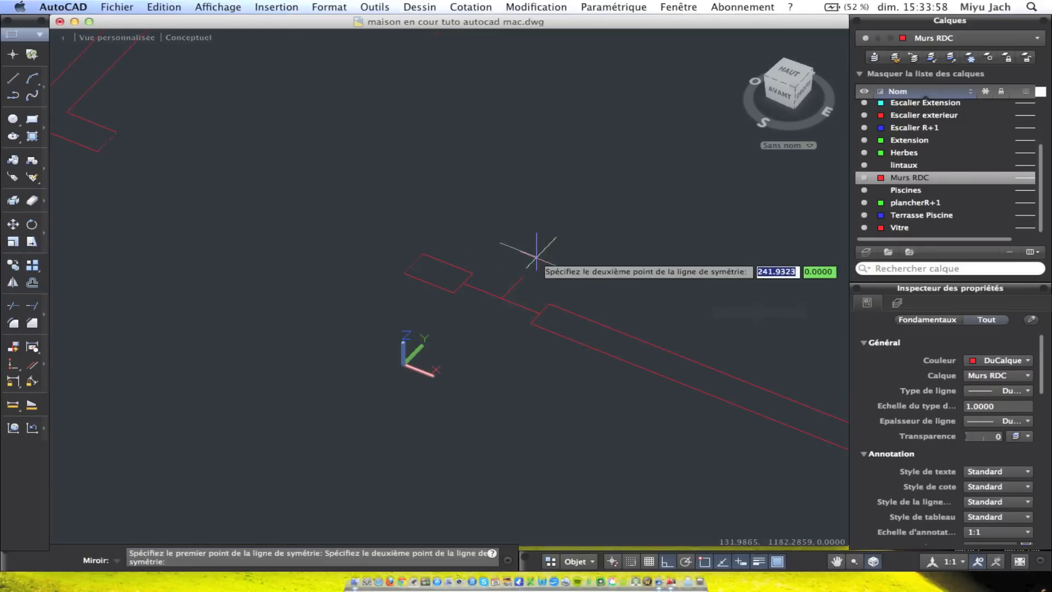
{"action": "left_click", "coordinate": [568, 155]}
{"action": "key", "text": "Return"}
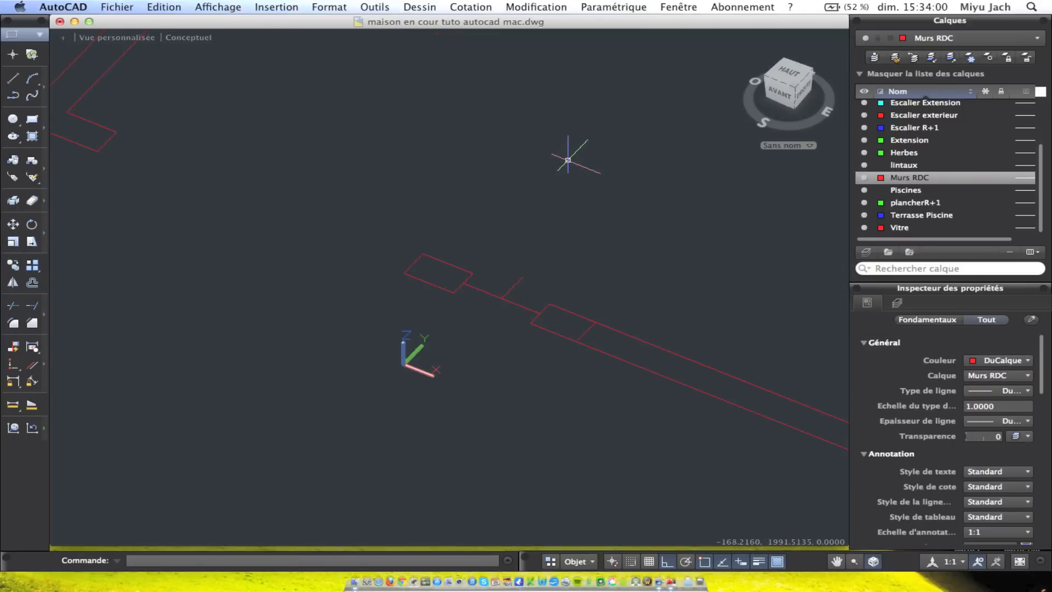
Delete the narrow opening's centre line and its perpendicular construction line
{"action": "left_click", "coordinate": [511, 323]}
{"action": "left_click", "coordinate": [494, 295]}
{"action": "key", "text": "Delete"}
Trim the inner and outer wall outlines between the mirrored end lines to cut the second wide window opening
{"action": "middle_click_drag", "start_coordinate": [514, 300], "coordinate": [474, 271]}
{"action": "left_click", "coordinate": [656, 387]}
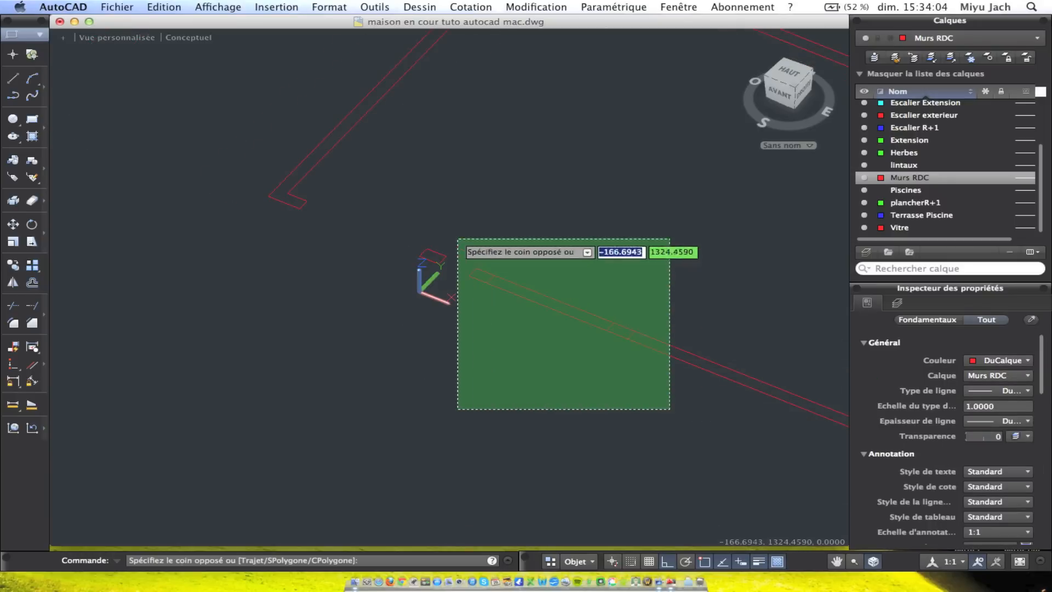
{"action": "left_click", "coordinate": [462, 242]}
{"action": "left_click", "coordinate": [12, 305]}
{"action": "scroll", "coordinate": [571, 307], "scroll_direction": "down", "scroll_amount": 5}
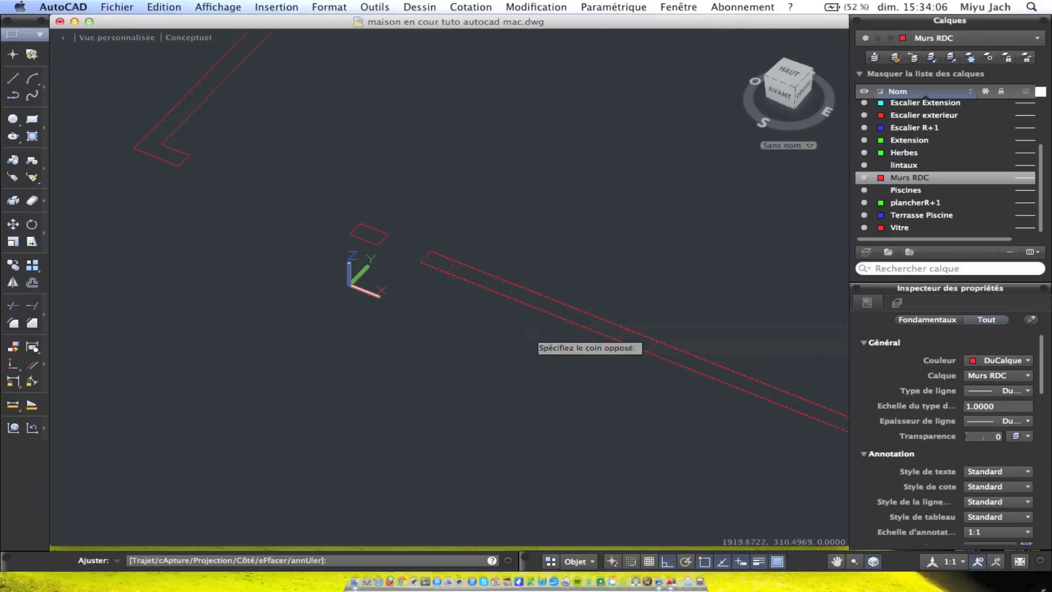
{"action": "key", "text": "Escape"}
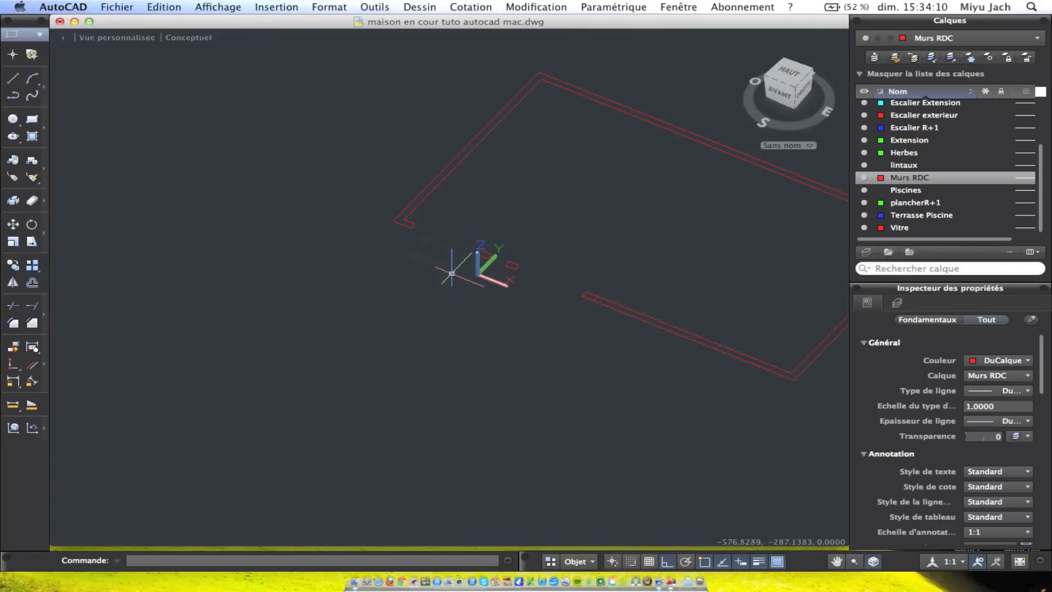
Examine the upper-floor windows and balcony in the reference photo and compare them with the house model and the wall plan
{"action": "scroll", "coordinate": [514, 153], "scroll_direction": "down", "scroll_amount": 5}
{"action": "middle_click_drag", "start_coordinate": [449, 146], "coordinate": [388, 279]}
{"action": "middle_click_drag", "start_coordinate": [669, 179], "coordinate": [510, 150]}
{"action": "scroll", "coordinate": [517, 149], "scroll_direction": "up", "scroll_amount": 7}
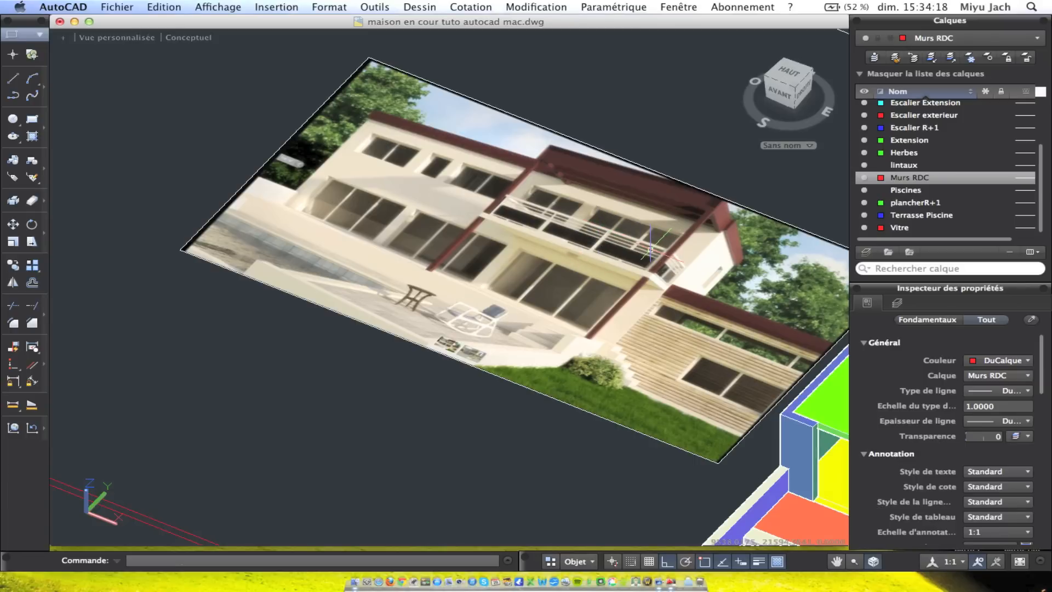
{"action": "middle_click_drag", "start_coordinate": [530, 281], "coordinate": [652, 63]}
{"action": "middle_click_drag", "start_coordinate": [561, 336], "coordinate": [470, 204]}
{"action": "scroll", "coordinate": [470, 204], "scroll_direction": "down", "scroll_amount": 3}
{"action": "mouse_move", "coordinate": [782, 408]}
{"action": "middle_mouse_down"}
{"action": "mouse_move", "coordinate": [649, 248]}
{"action": "mouse_move", "coordinate": [338, 340]}
{"action": "middle_mouse_up"}
{"action": "middle_click_drag", "start_coordinate": [415, 241], "coordinate": [893, 362]}
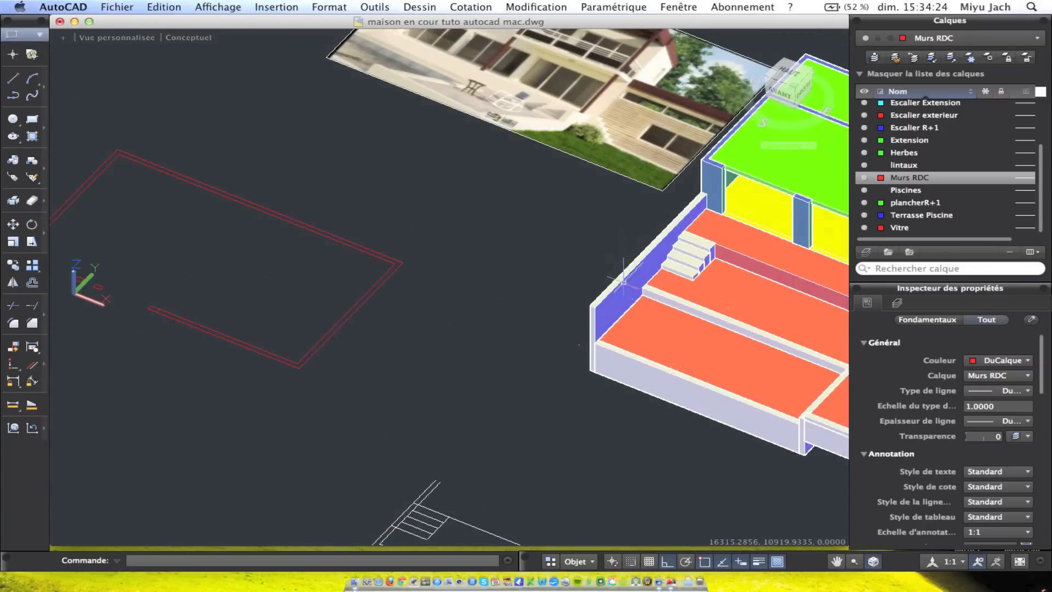
{"action": "middle_click_drag", "start_coordinate": [629, 279], "coordinate": [600, 384]}
{"action": "scroll", "coordinate": [489, 159], "scroll_direction": "up", "scroll_amount": 3}
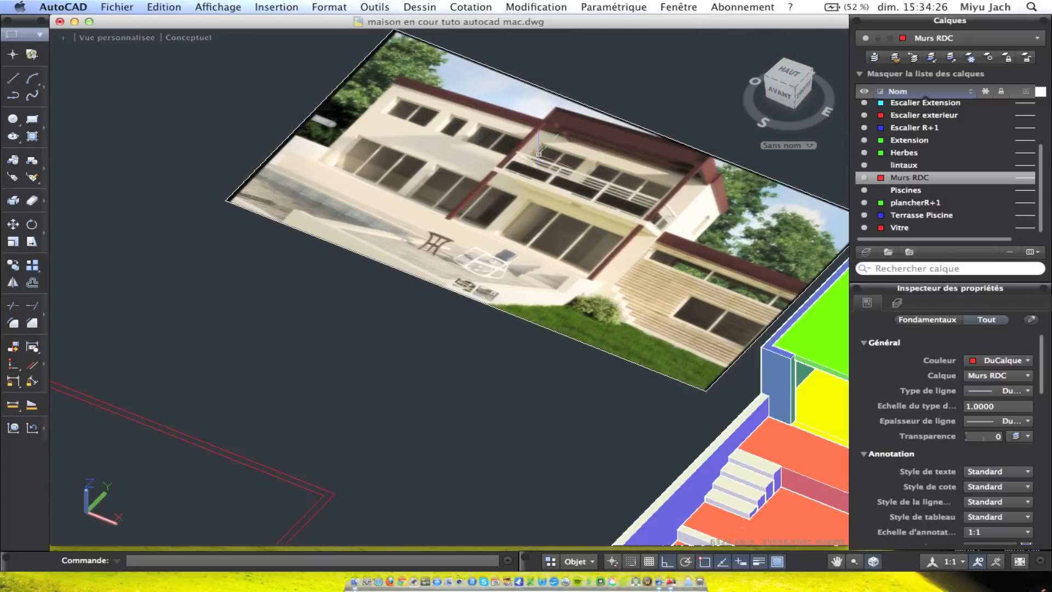
{"action": "middle_click_drag", "start_coordinate": [501, 239], "coordinate": [605, 81]}
{"action": "mouse_move", "coordinate": [534, 252]}
{"action": "middle_mouse_down"}
{"action": "mouse_move", "coordinate": [524, 326]}
{"action": "mouse_move", "coordinate": [657, 190]}
{"action": "middle_mouse_up"}
{"action": "mouse_move", "coordinate": [336, 380]}
{"action": "middle_mouse_down"}
{"action": "mouse_move", "coordinate": [351, 347]}
{"action": "mouse_move", "coordinate": [463, 281]}
{"action": "middle_mouse_up"}
Draw a 200 cross line from the inner corner at the front wall's far end to the outer wall outline
{"action": "scroll", "coordinate": [419, 264], "scroll_direction": "up", "scroll_amount": 4}
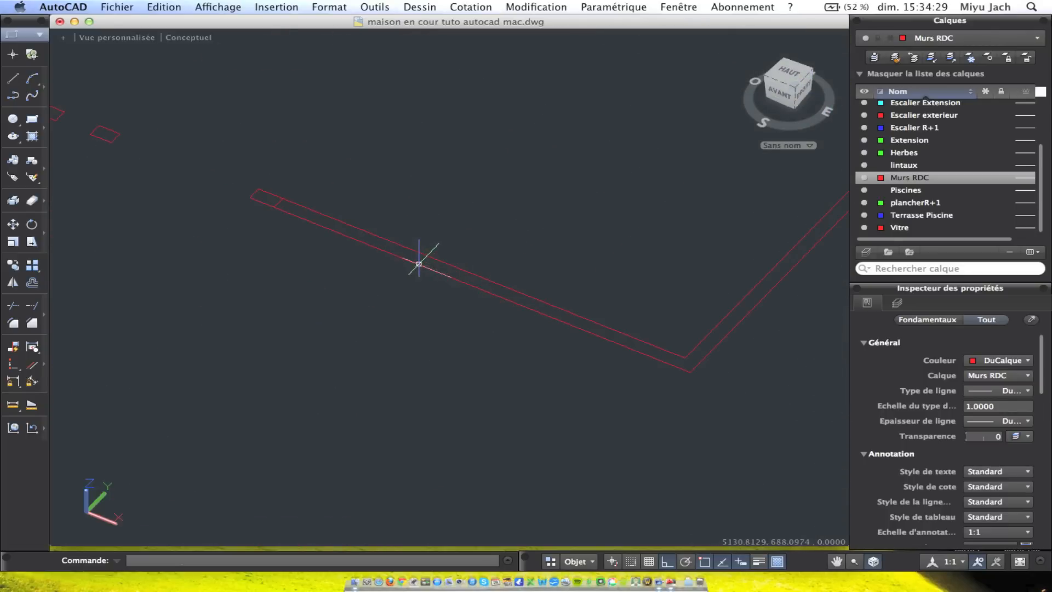
{"action": "left_click", "coordinate": [14, 79]}
{"action": "left_click", "coordinate": [683, 359]}
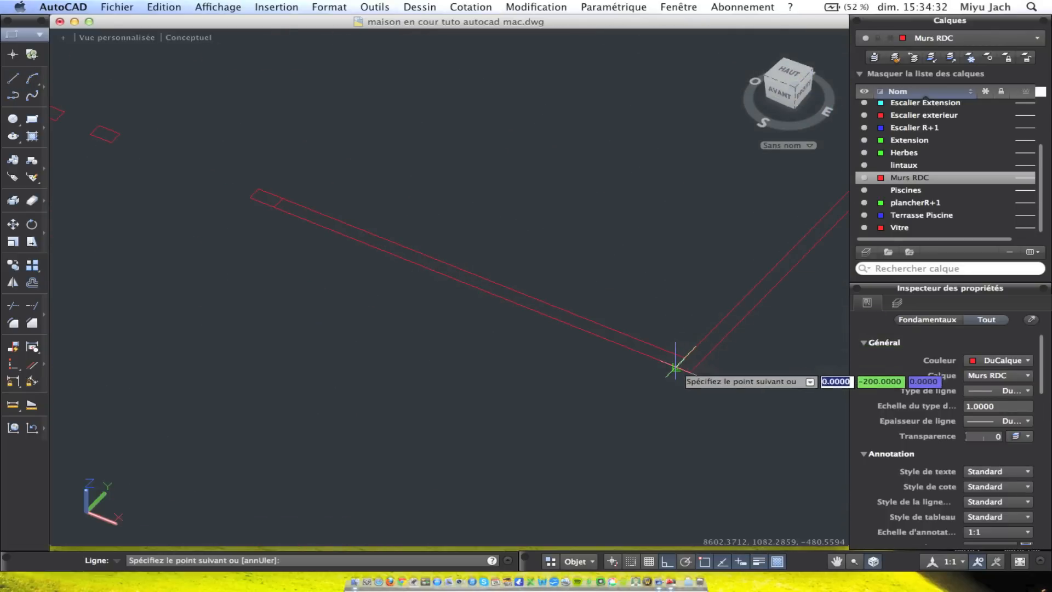
{"action": "scroll", "coordinate": [678, 350], "scroll_direction": "up", "scroll_amount": 3}
{"action": "key", "text": "Escape"}
Finish the cross line at the front wall's far corner and copy it 3000 back along the wall
{"action": "left_click", "coordinate": [681, 371]}
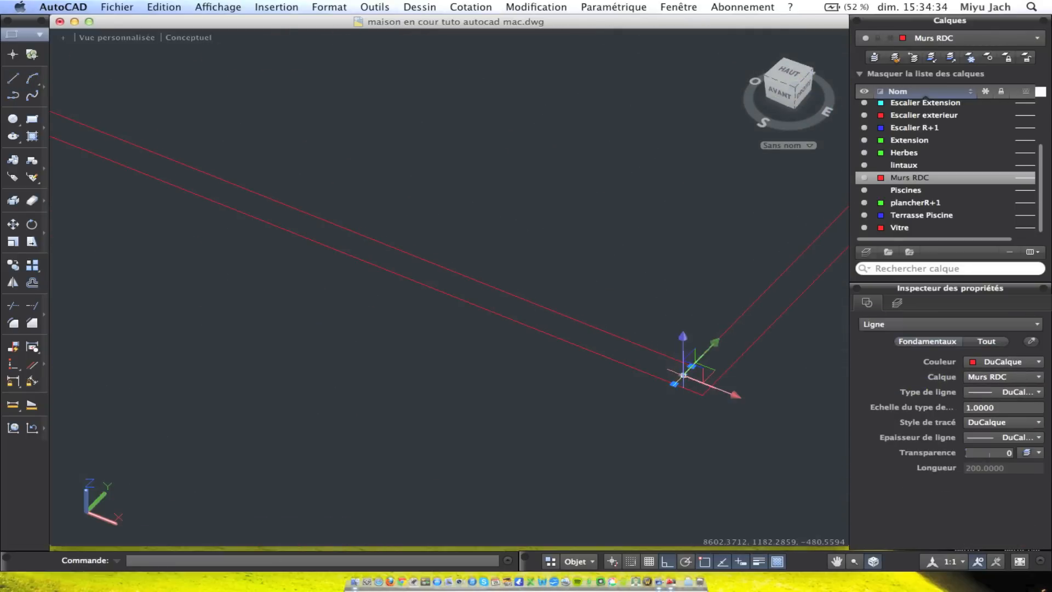
{"action": "scroll", "coordinate": [311, 216], "scroll_direction": "down", "scroll_amount": 4}
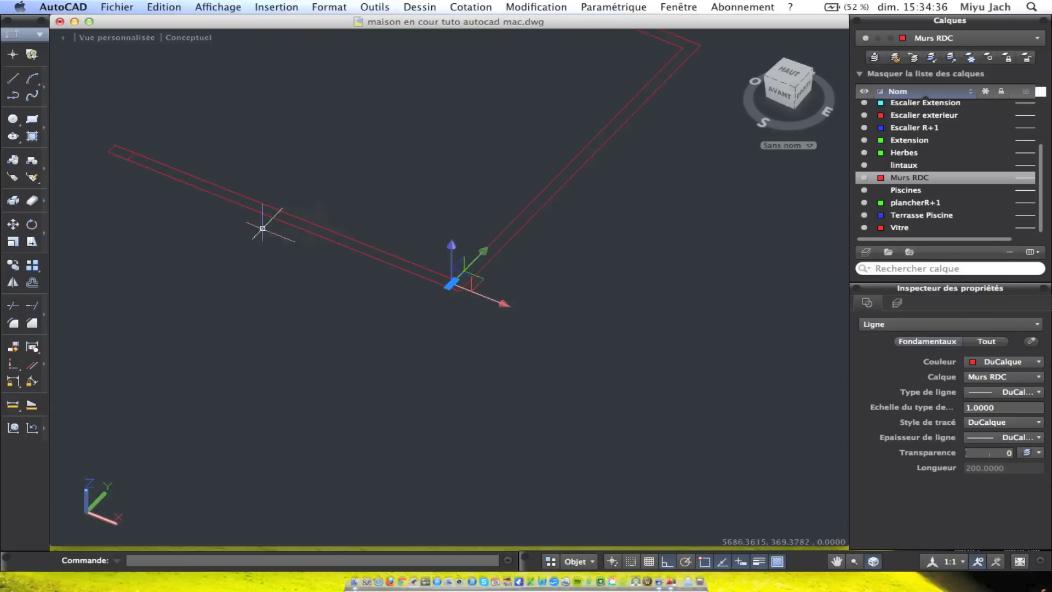
{"action": "left_click", "coordinate": [32, 282]}
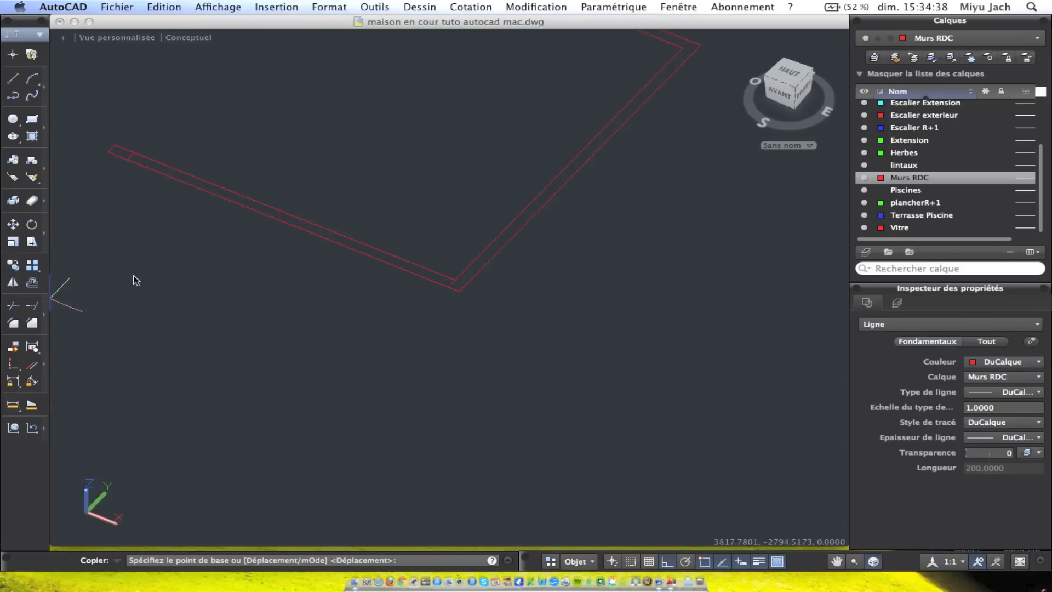
{"action": "scroll", "coordinate": [493, 279], "scroll_direction": "up", "scroll_amount": 3}
{"action": "left_click", "coordinate": [460, 253]}
{"action": "middle_click_drag", "start_coordinate": [344, 200], "coordinate": [544, 294]}
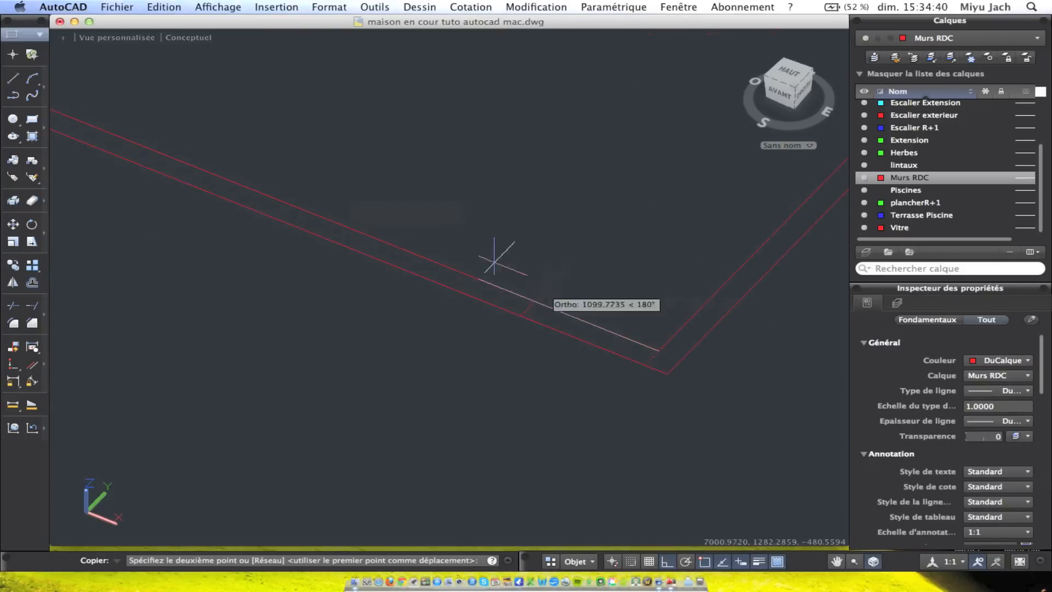
{"action": "type", "text": "300"}
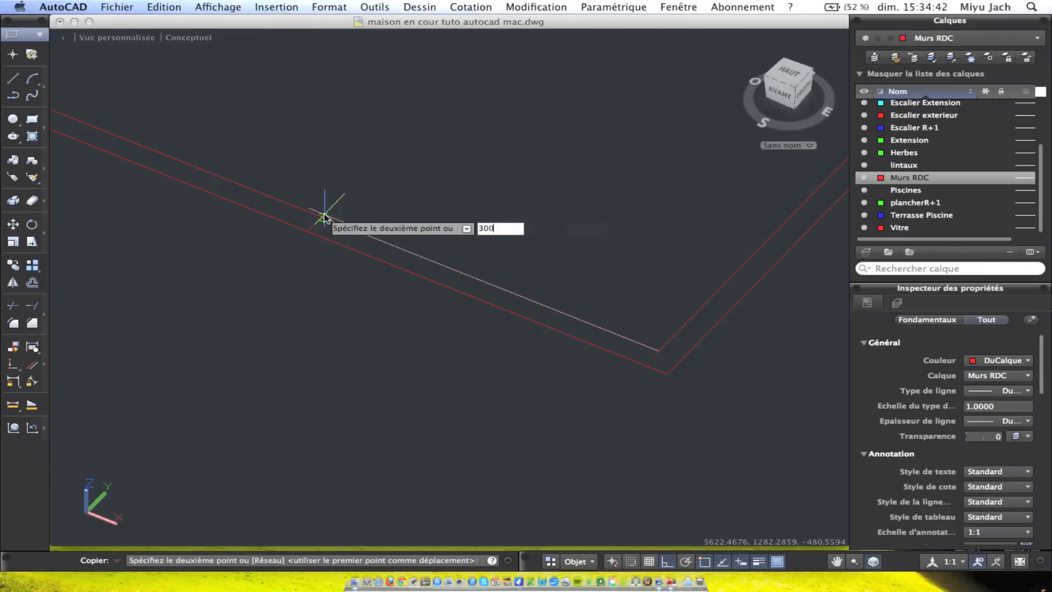
{"action": "key", "text": "Return"}
{"action": "key", "text": "Return"}
{"action": "middle_click_drag", "start_coordinate": [325, 215], "coordinate": [696, 358]}
{"action": "scroll", "coordinate": [696, 358], "scroll_direction": "down", "scroll_amount": 5}
{"action": "scroll", "coordinate": [707, 367], "scroll_direction": "up", "scroll_amount": 5}
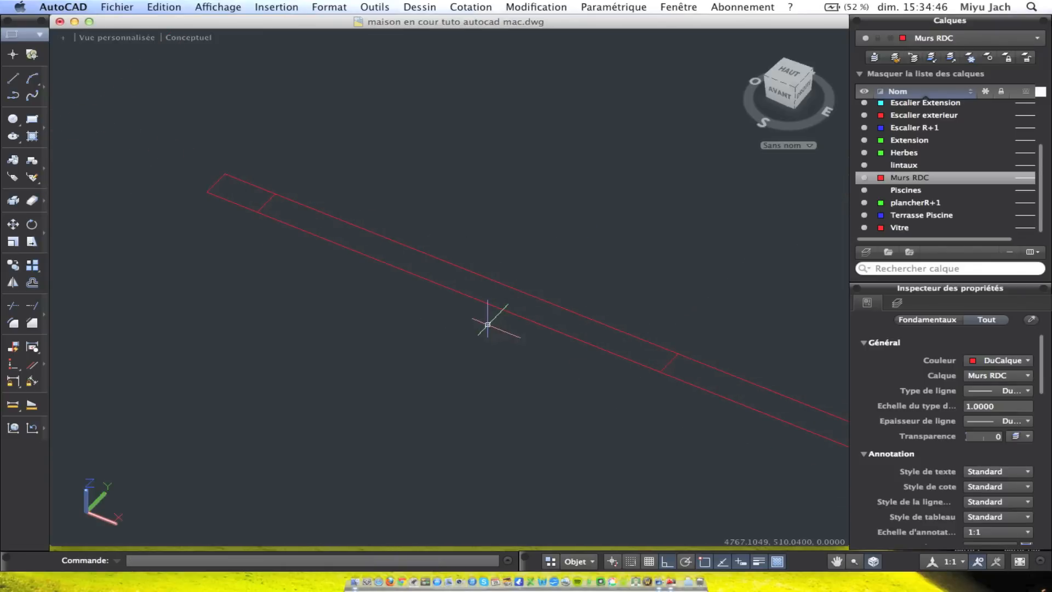
Draw a centre line inside the front wall between the midpoints of the first cross line and the copied one
{"action": "left_click", "coordinate": [13, 78]}
{"action": "left_click", "coordinate": [267, 203]}
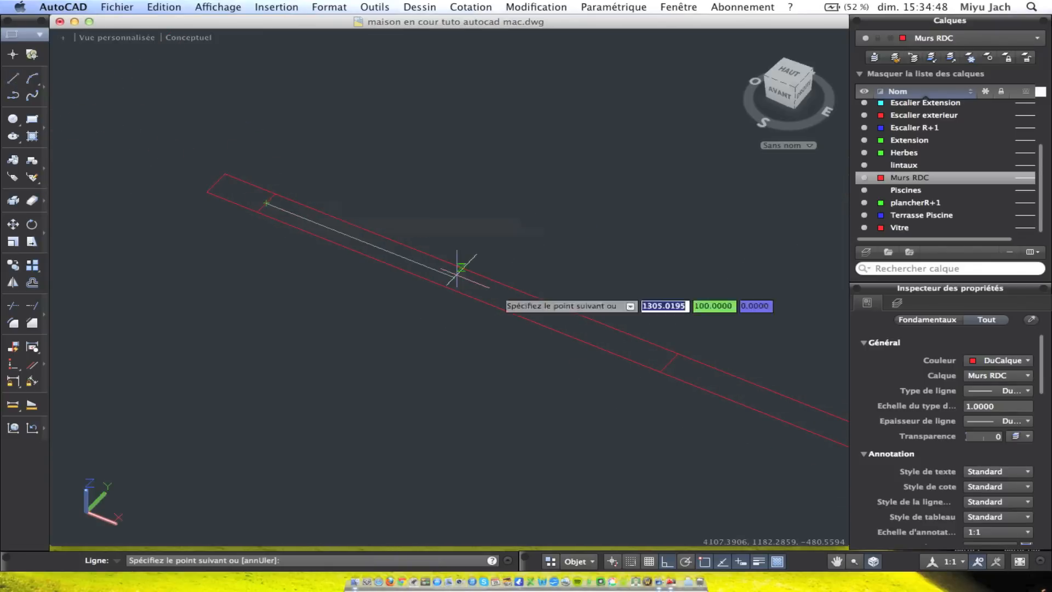
{"action": "left_click", "coordinate": [673, 363]}
{"action": "key", "text": "Return"}
Measure the opening between the small wall pier and the start of the long front wall segment with a linear dimension
{"action": "scroll", "coordinate": [486, 279], "scroll_direction": "down", "scroll_amount": 5}
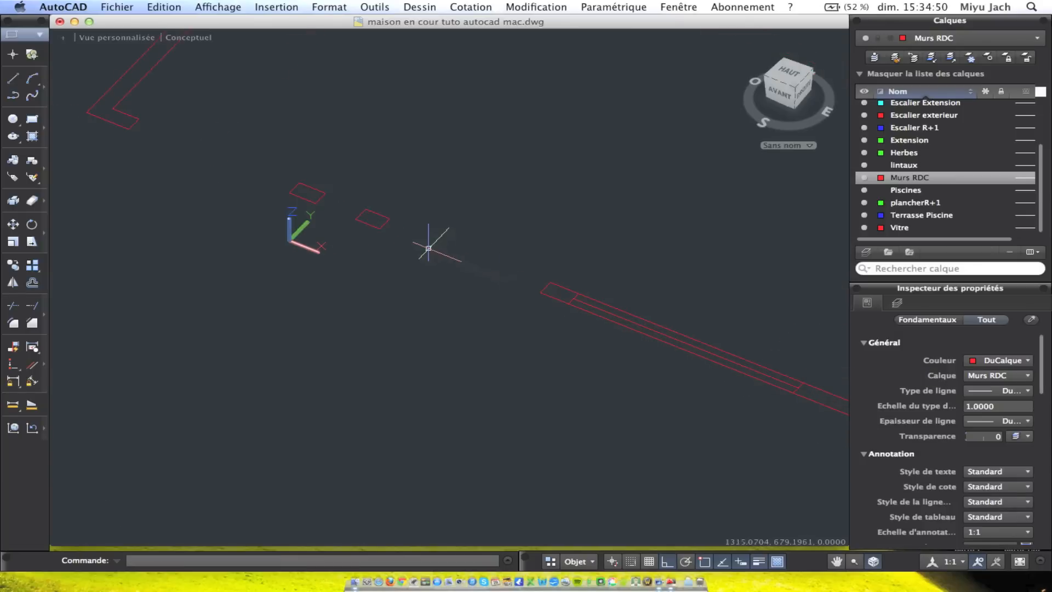
{"action": "left_click", "coordinate": [387, 226]}
{"action": "left_click", "coordinate": [388, 229]}
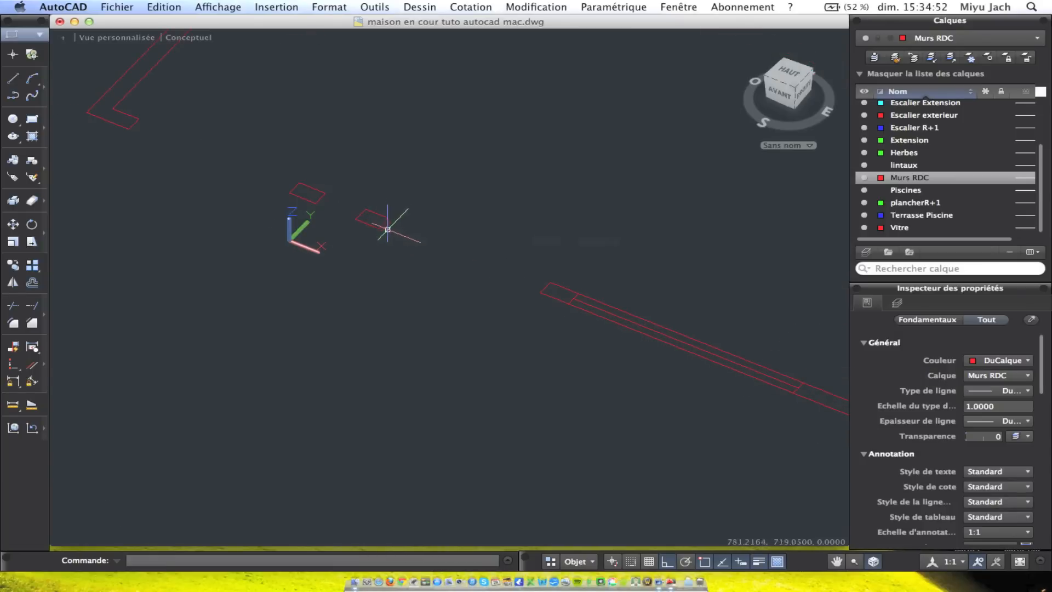
{"action": "left_click", "coordinate": [384, 224]}
{"action": "left_click", "coordinate": [545, 286]}
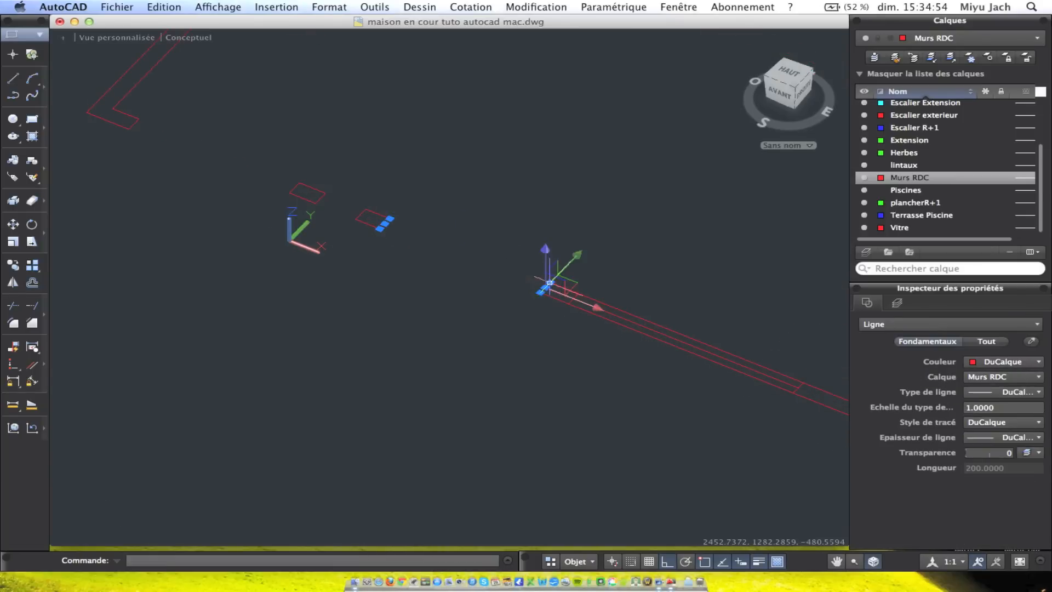
{"action": "middle_click_drag", "start_coordinate": [596, 283], "coordinate": [424, 250]}
{"action": "mouse_move", "coordinate": [482, 296]}
{"action": "middle_mouse_down"}
{"action": "mouse_move", "coordinate": [329, 228]}
{"action": "mouse_move", "coordinate": [586, 330]}
{"action": "middle_mouse_up"}
{"action": "key", "text": "Escape"}
{"action": "left_click", "coordinate": [374, 6]}
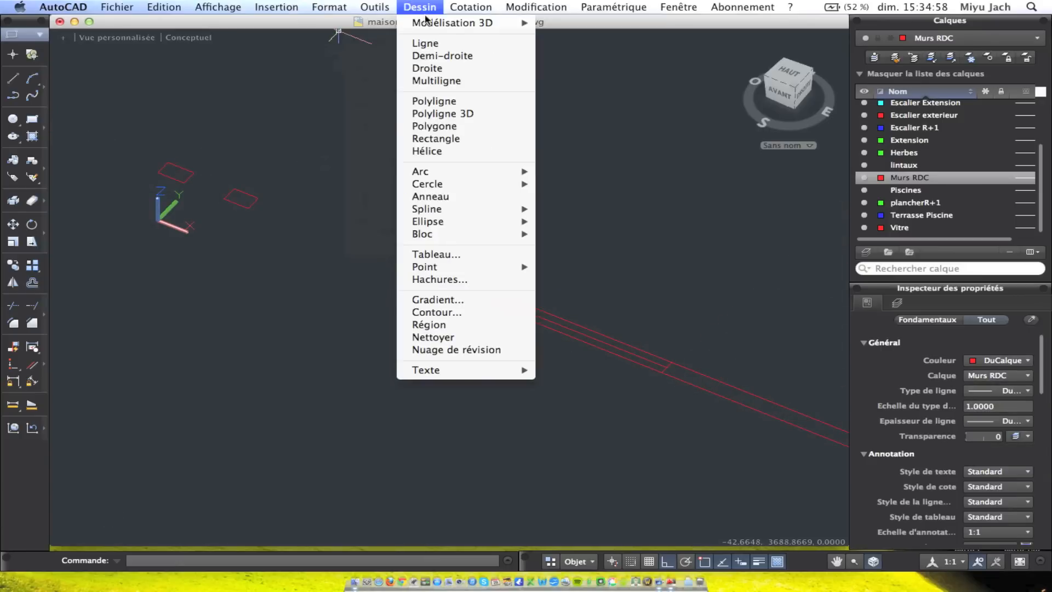
{"action": "left_click", "coordinate": [478, 43]}
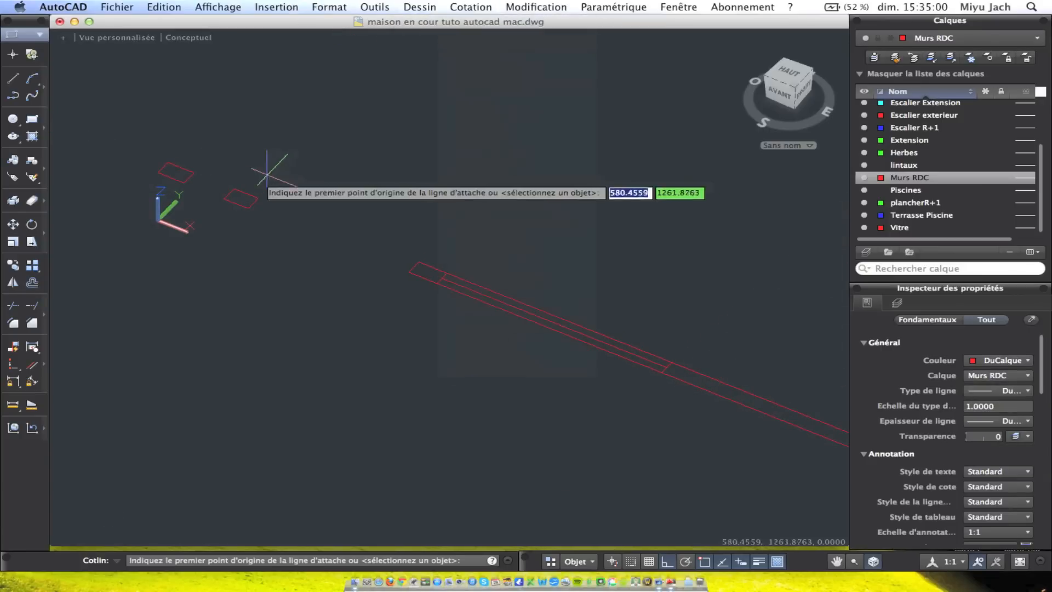
{"action": "left_click", "coordinate": [253, 203]}
{"action": "left_click", "coordinate": [414, 265]}
{"action": "key", "text": "Escape"}
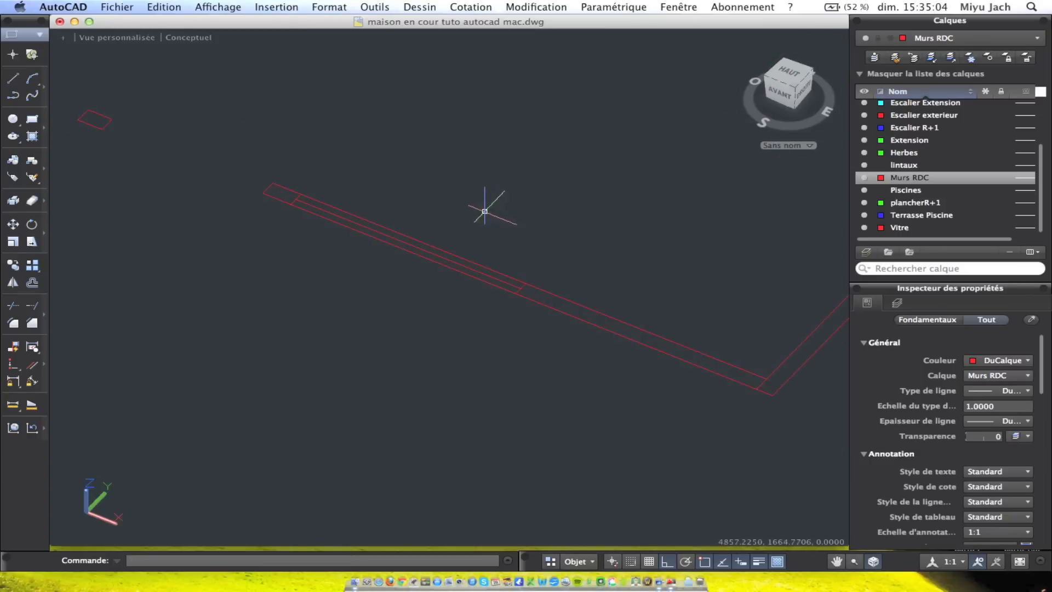
Draw a perpendicular line inwards from the centre line's midpoint and stretch its start point to the outer wall outline
{"action": "scroll", "coordinate": [359, 230], "scroll_direction": "up", "scroll_amount": 2}
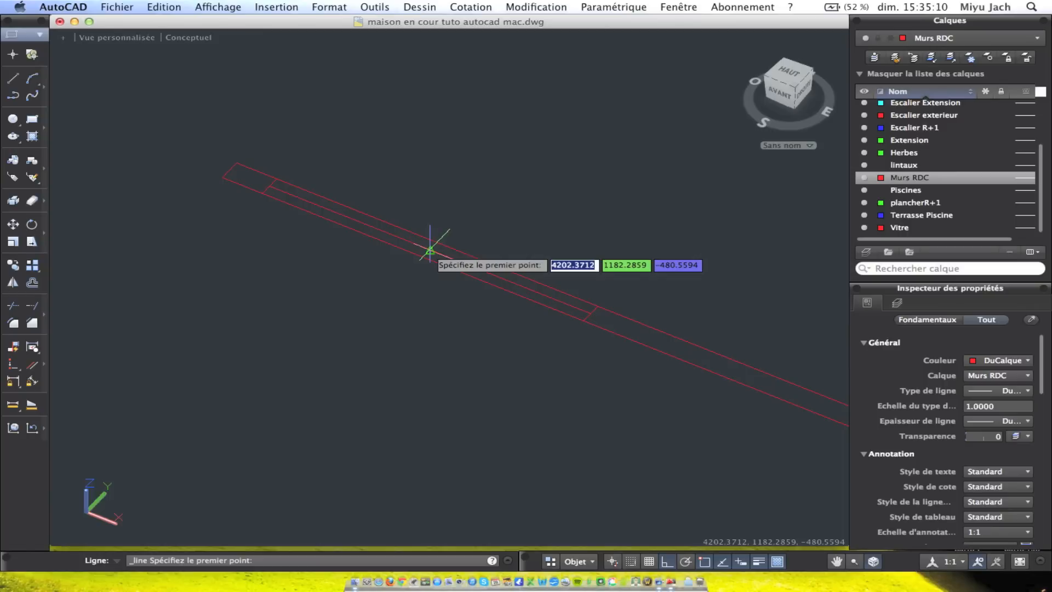
{"action": "key", "text": "Escape"}
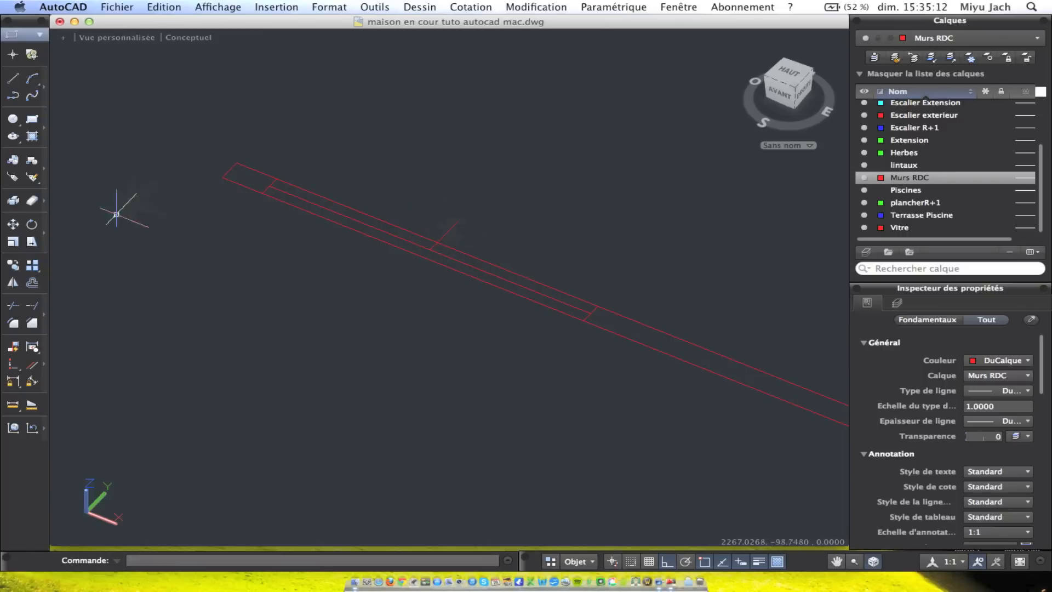
{"action": "left_click", "coordinate": [381, 260]}
{"action": "left_click", "coordinate": [346, 251]}
{"action": "middle_click_drag", "start_coordinate": [382, 264], "coordinate": [549, 246]}
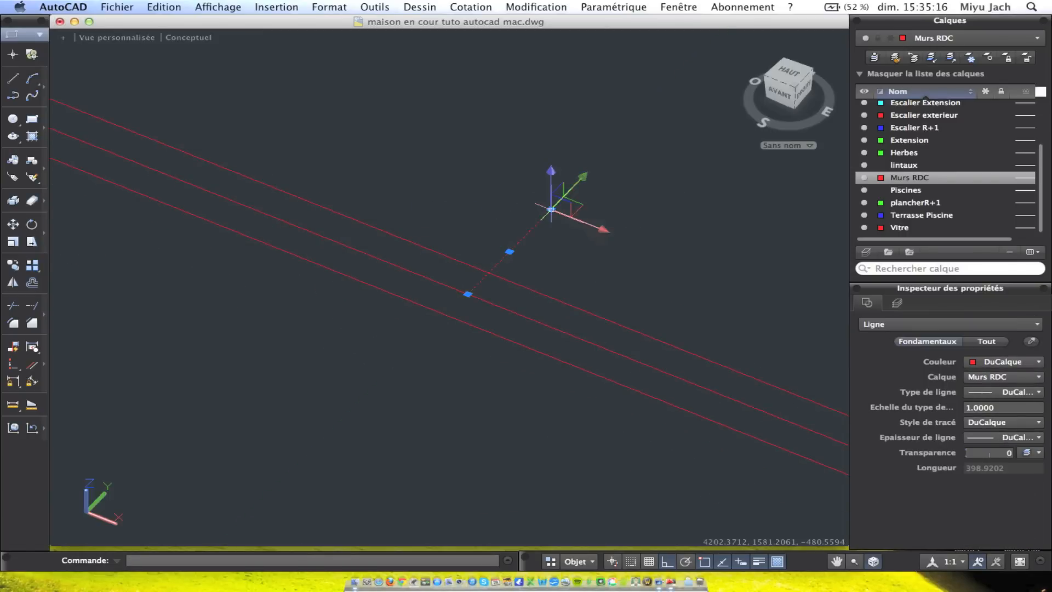
{"action": "left_click", "coordinate": [555, 208]}
{"action": "left_click", "coordinate": [587, 227]}
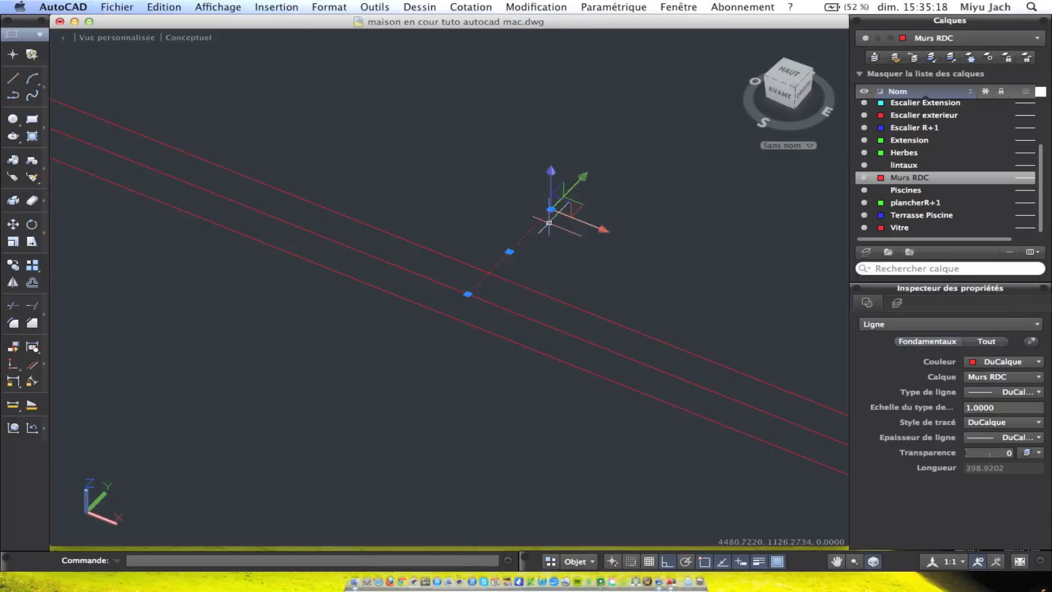
{"action": "left_click", "coordinate": [428, 255]}
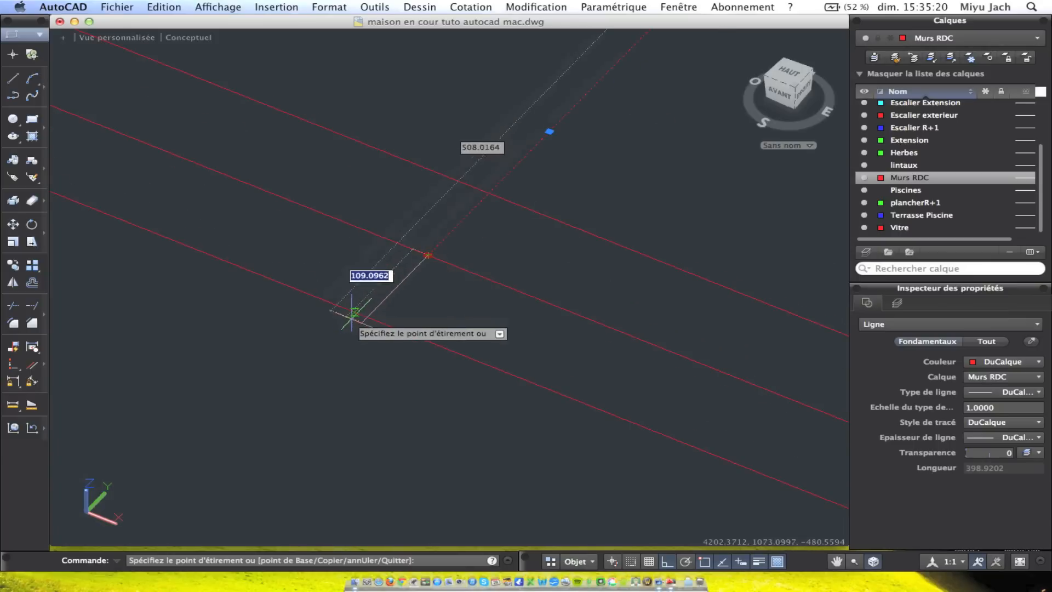
{"action": "left_click", "coordinate": [368, 316]}
Trim the perpendicular line where it extends past the inner wall outline, leaving a cross line through the wall
{"action": "middle_click_drag", "start_coordinate": [657, 237], "coordinate": [606, 298]}
{"action": "left_click", "coordinate": [505, 301]}
{"action": "left_click", "coordinate": [377, 186]}
{"action": "left_click", "coordinate": [14, 321]}
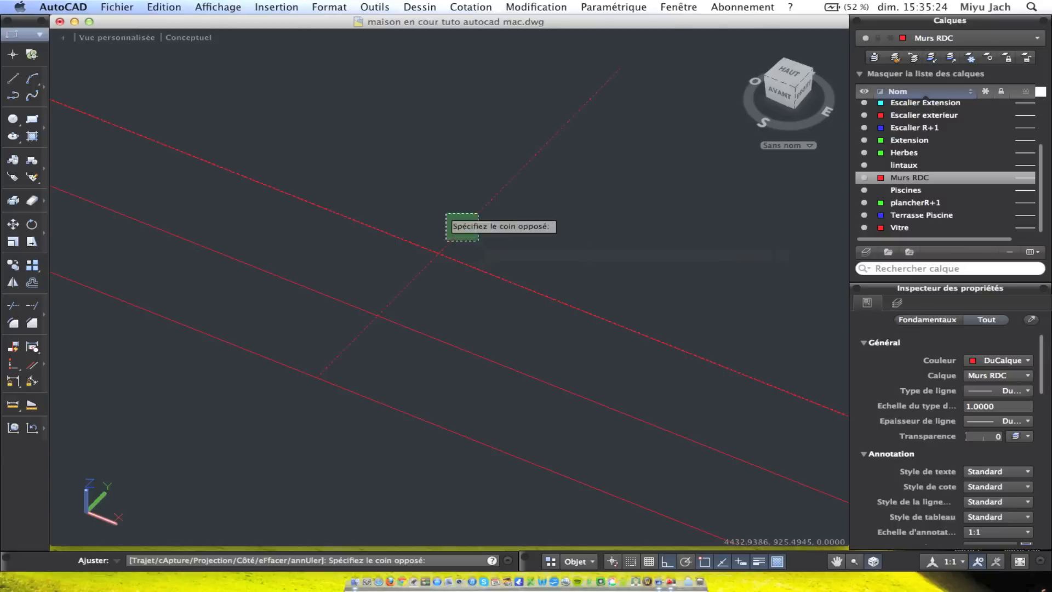
{"action": "scroll", "coordinate": [444, 241], "scroll_direction": "down", "scroll_amount": 5}
{"action": "key", "text": "Escape"}
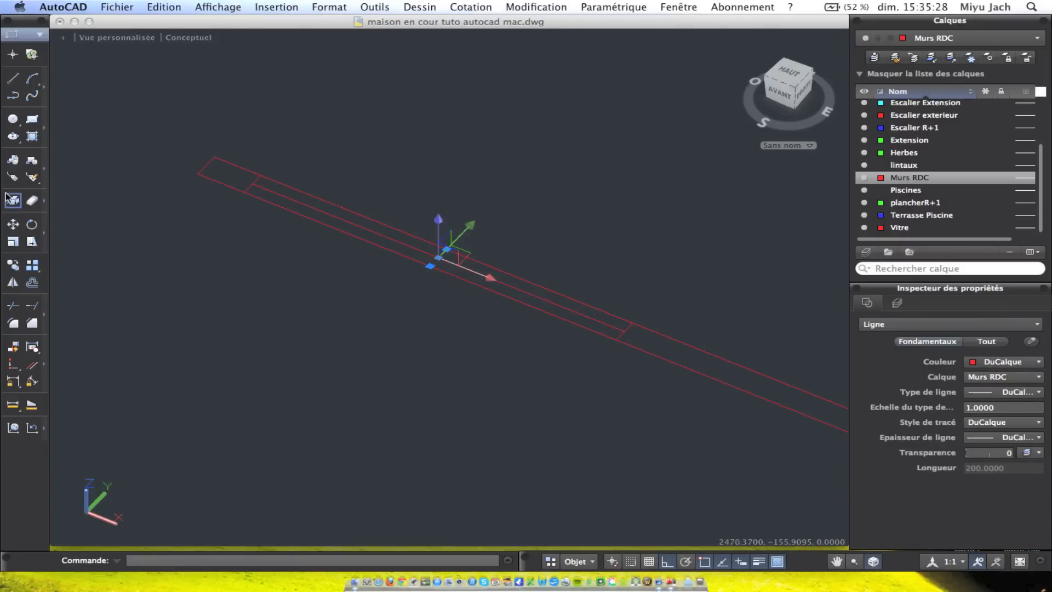
Copy the middle cross line along the front wall towards the far corner, short of the next cross line
{"action": "scroll", "coordinate": [186, 208], "scroll_direction": "down", "scroll_amount": 4}
{"action": "scroll", "coordinate": [253, 228], "scroll_direction": "up", "scroll_amount": 3}
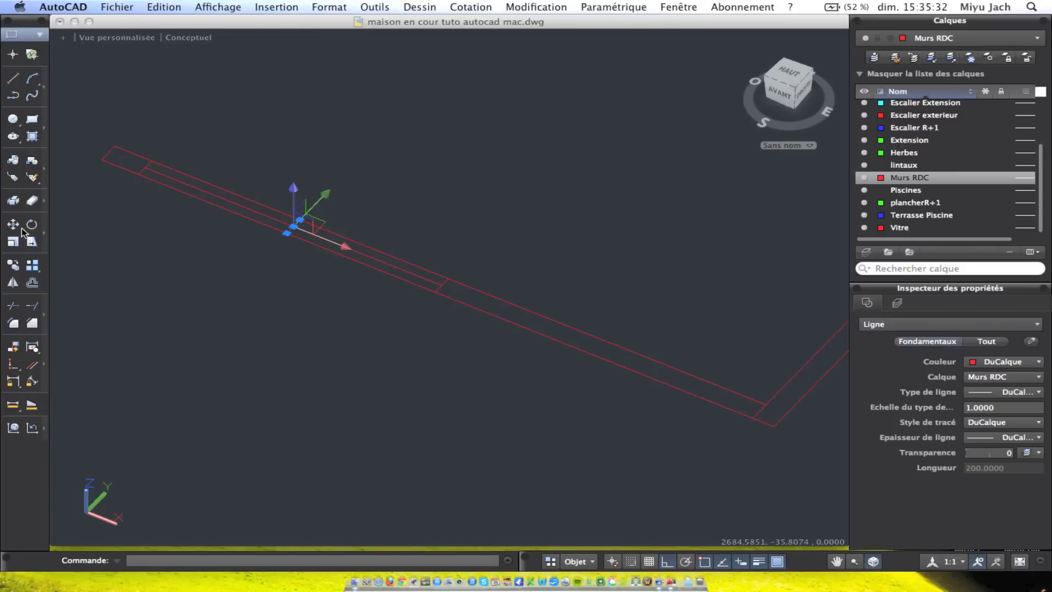
{"action": "left_click", "coordinate": [16, 263]}
{"action": "left_click", "coordinate": [296, 226]}
{"action": "scroll", "coordinate": [378, 250], "scroll_direction": "up", "scroll_amount": 2}
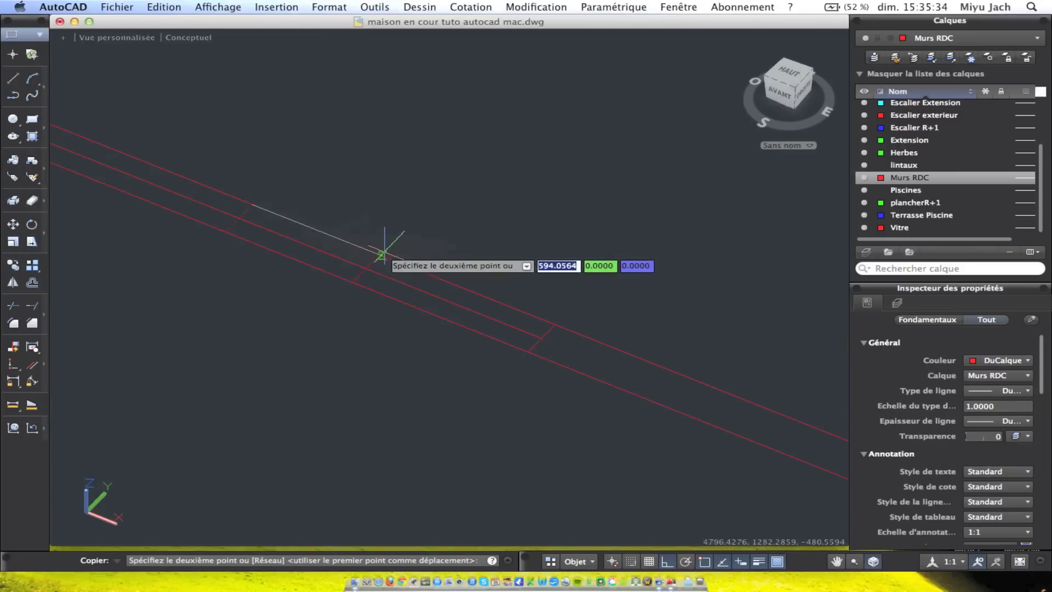
{"action": "key", "text": "Return"}
{"action": "middle_click_drag", "start_coordinate": [274, 197], "coordinate": [585, 334]}
{"action": "key", "text": "Escape"}
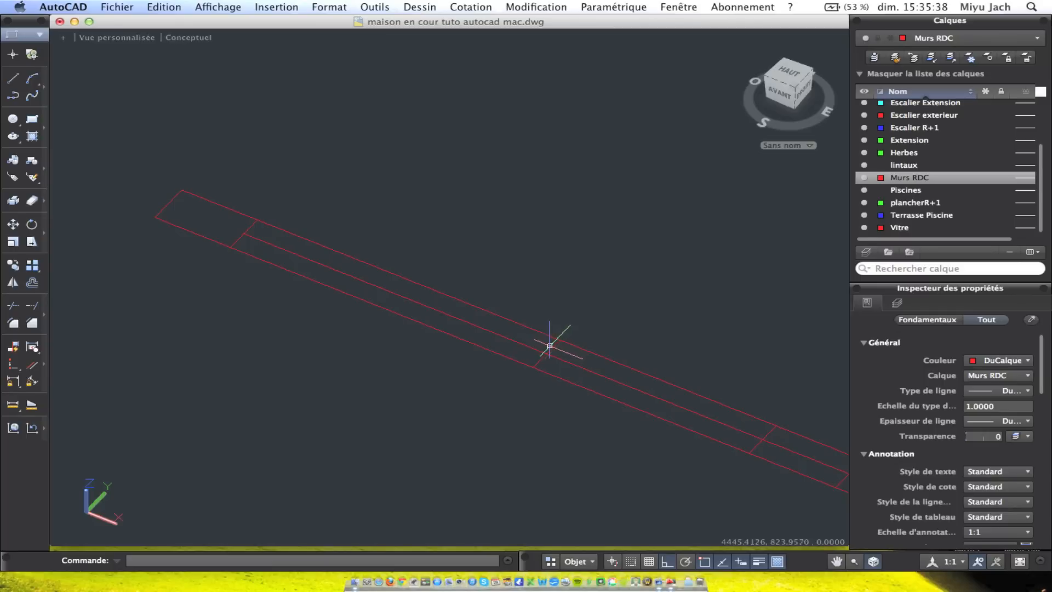
Delete the centre line running between the two outer cross lines of the front wall segment
{"action": "left_click", "coordinate": [575, 376]}
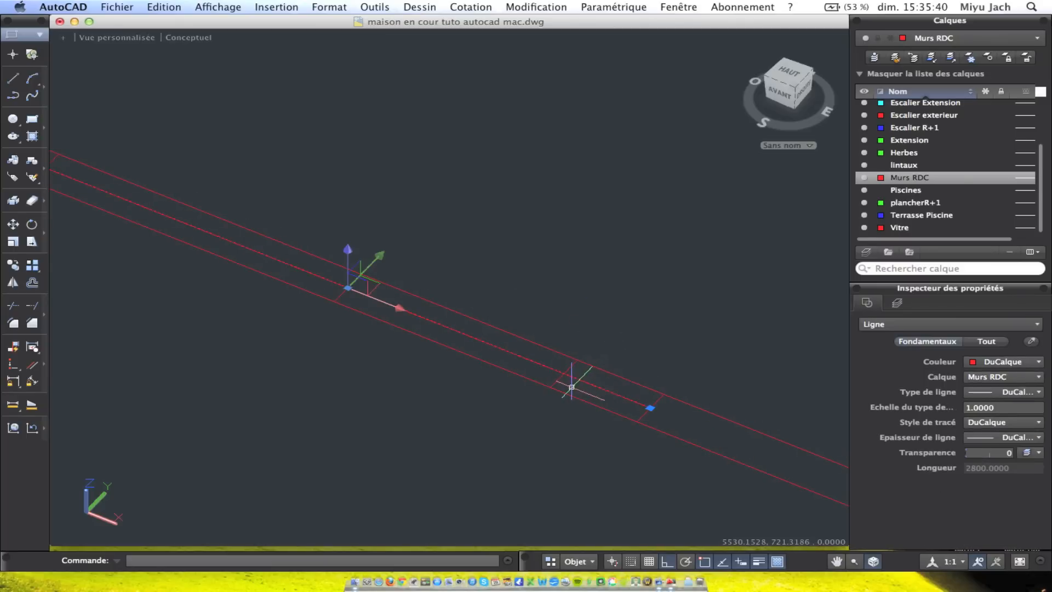
{"action": "key", "text": "Return"}
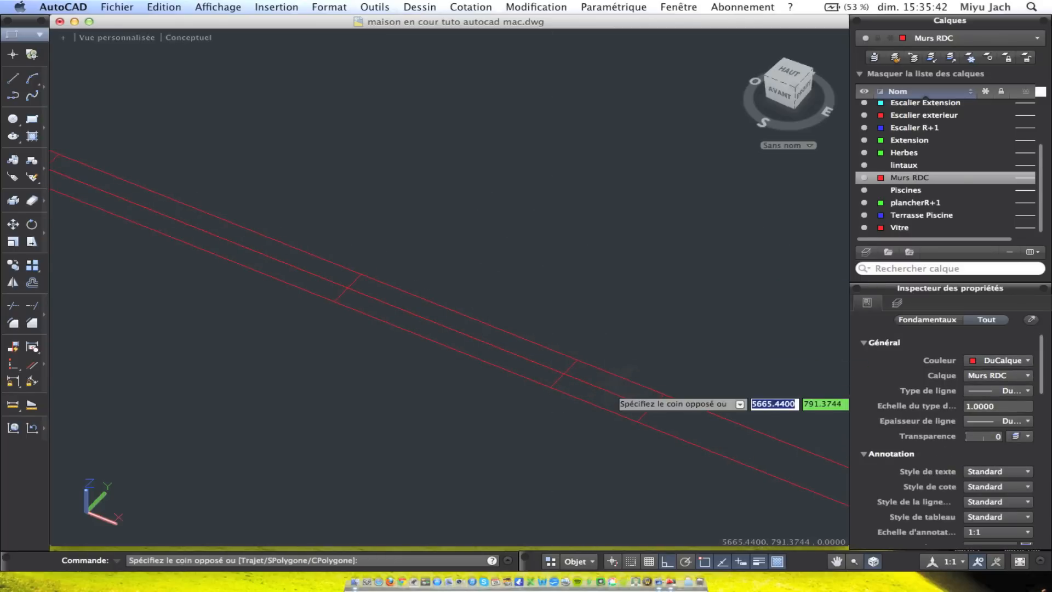
{"action": "key", "text": "Escape"}
{"action": "left_click", "coordinate": [597, 391]}
{"action": "key", "text": "Escape"}
Mirror the copied cross line about the middle cross line, keeping the original
{"action": "left_click", "coordinate": [726, 407]}
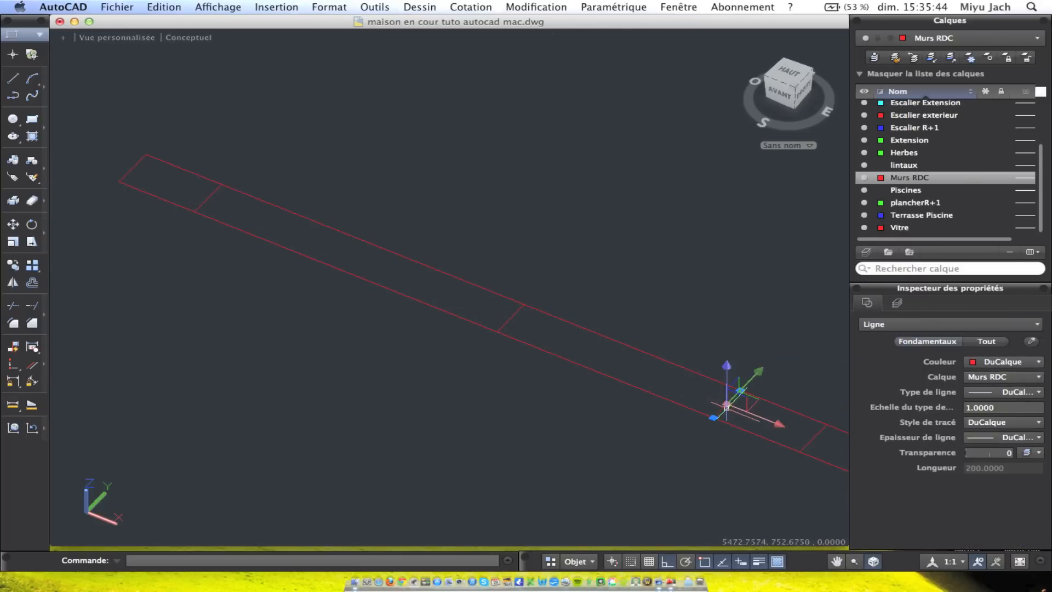
{"action": "left_click", "coordinate": [13, 266]}
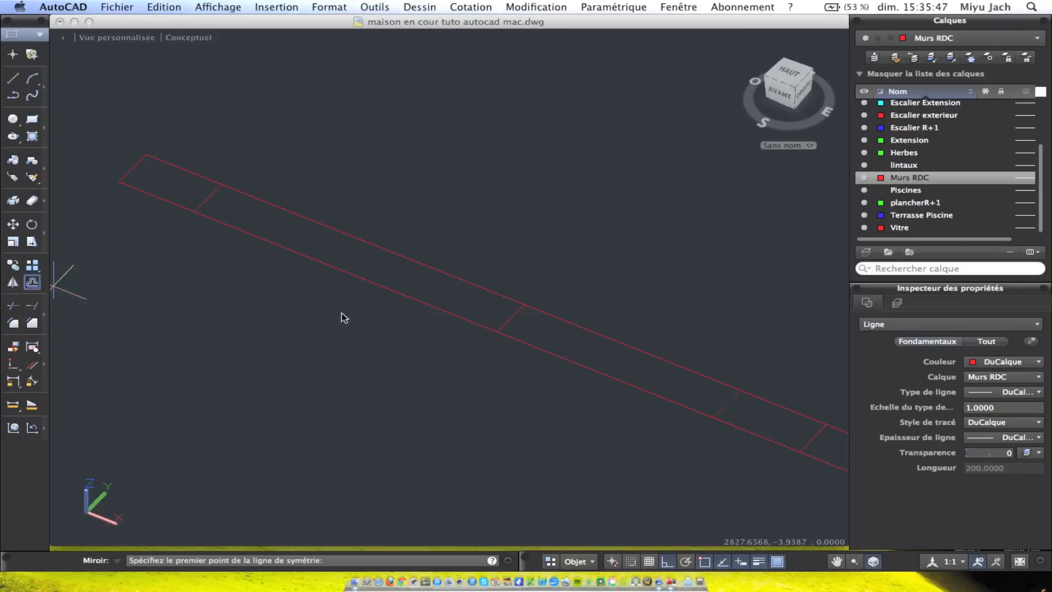
{"action": "left_click", "coordinate": [497, 331]}
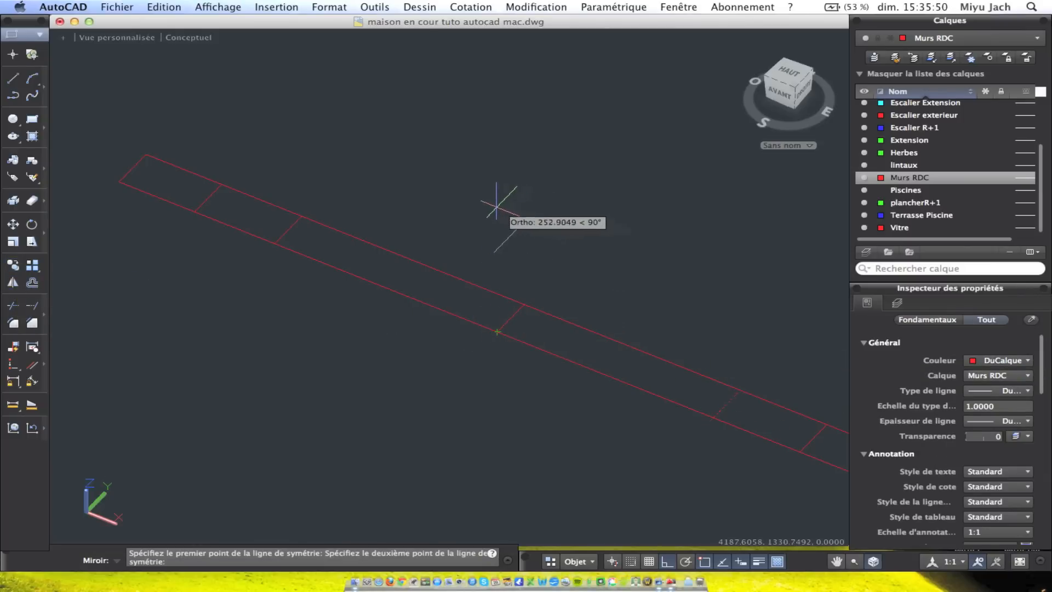
{"action": "left_click", "coordinate": [496, 204]}
{"action": "key", "text": "Return"}
Try to trim the inner and outer wall outlines between the two mirrored cross lines to cut a window opening
{"action": "left_click", "coordinate": [551, 410]}
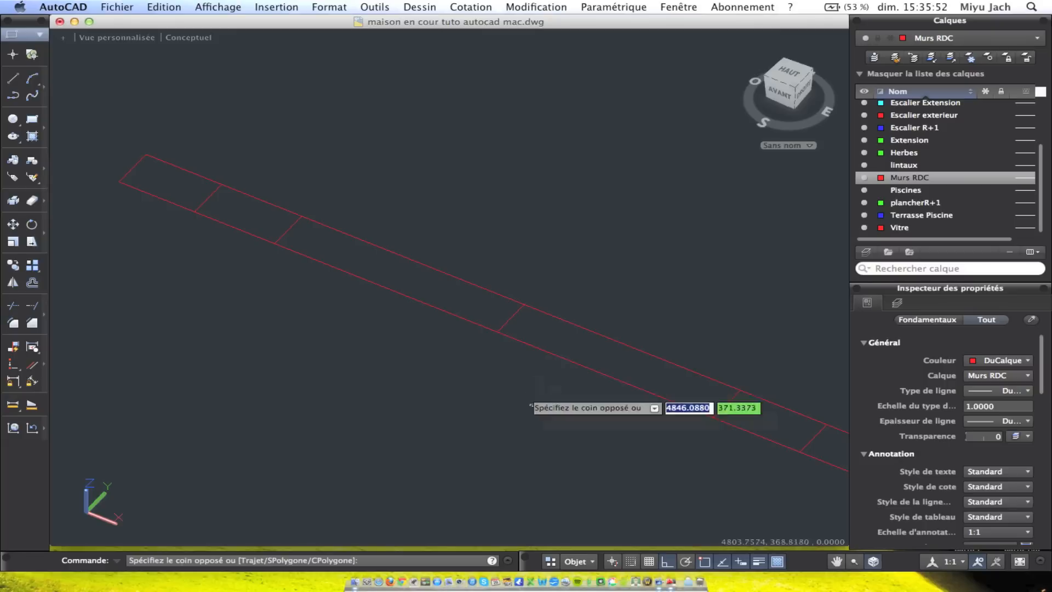
{"action": "left_click", "coordinate": [479, 284]}
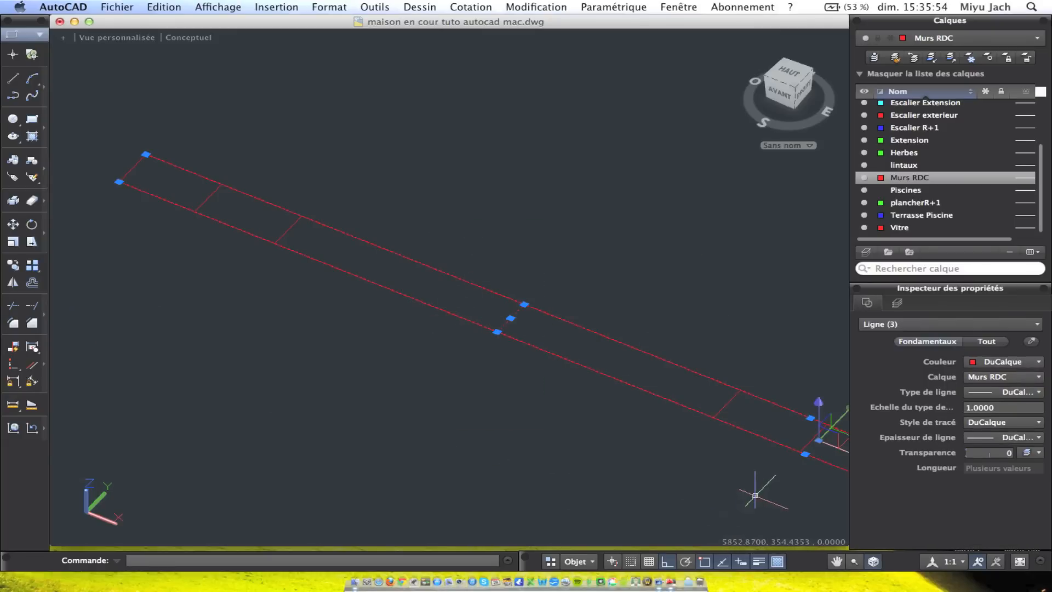
{"action": "left_click", "coordinate": [815, 496]}
{"action": "left_click", "coordinate": [123, 152]}
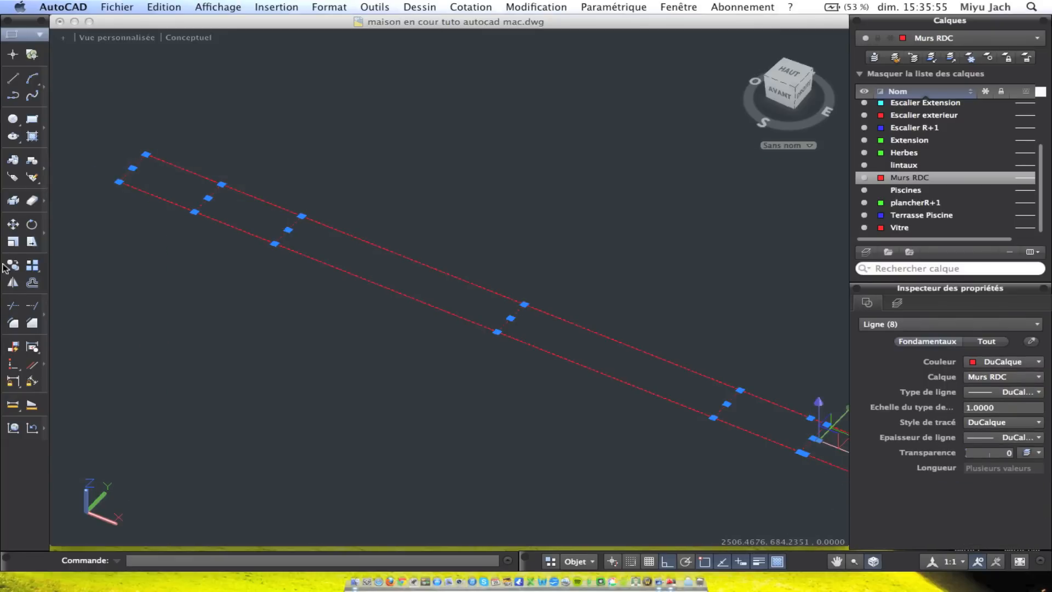
{"action": "left_click", "coordinate": [16, 303]}
{"action": "scroll", "coordinate": [529, 356], "scroll_direction": "down", "scroll_amount": 5}
{"action": "left_click", "coordinate": [548, 390]}
{"action": "left_click", "coordinate": [475, 273]}
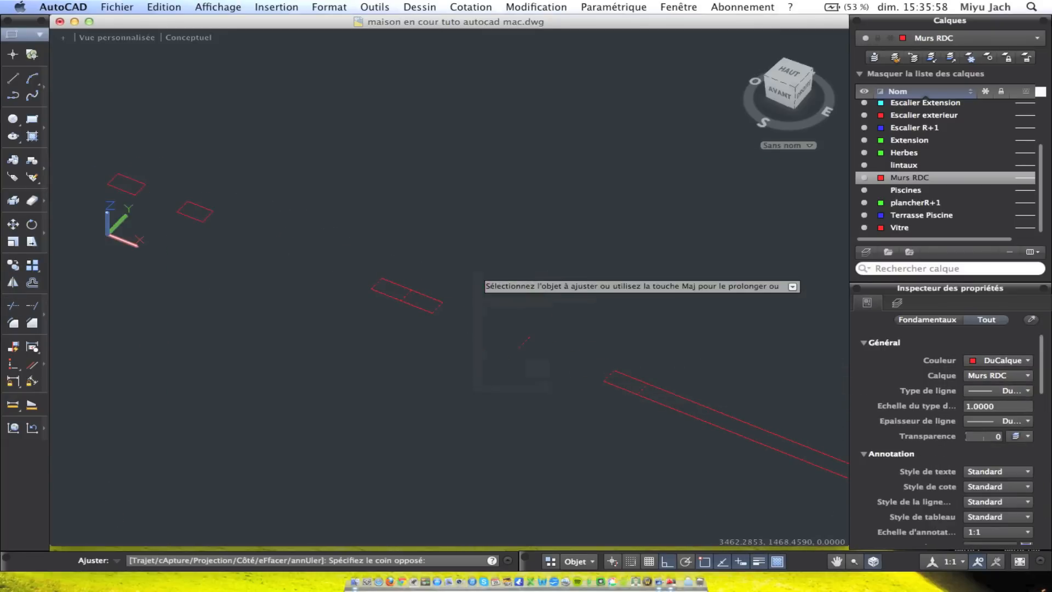
{"action": "scroll", "coordinate": [528, 293], "scroll_direction": "down", "scroll_amount": 5}
{"action": "scroll", "coordinate": [539, 304], "scroll_direction": "up", "scroll_amount": 3}
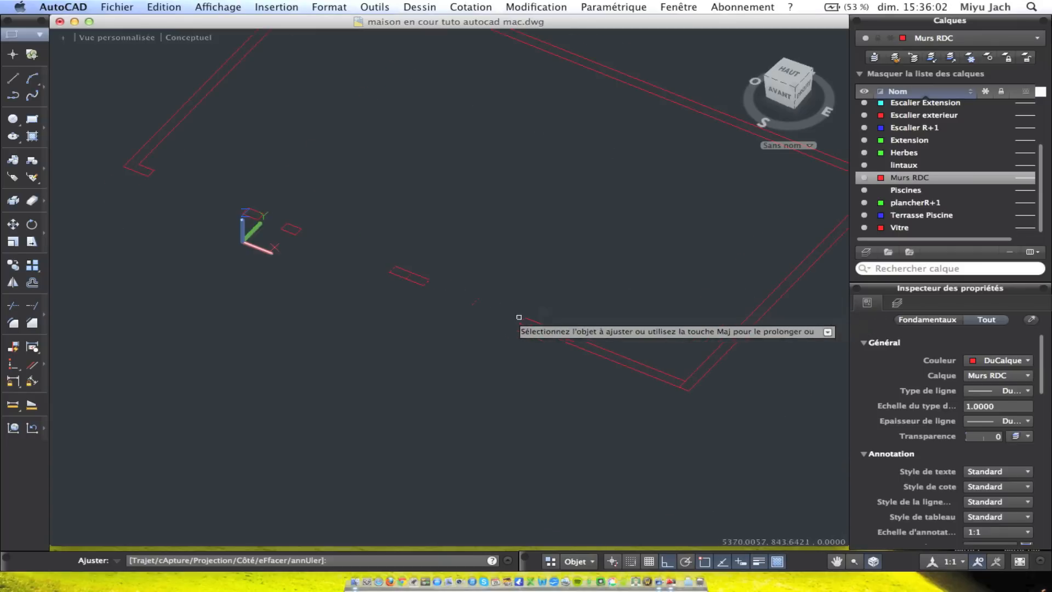
{"action": "key", "text": "Escape"}
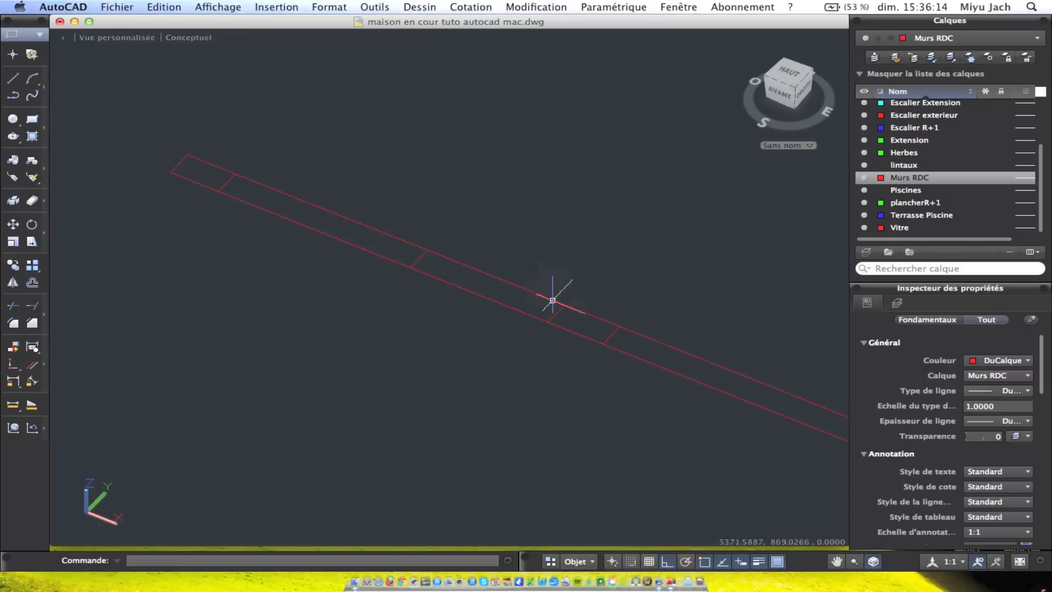
{"action": "left_click", "coordinate": [412, 256]}
{"action": "left_click", "coordinate": [412, 257]}
{"action": "left_click", "coordinate": [346, 5]}
{"action": "left_click", "coordinate": [470, 6]}
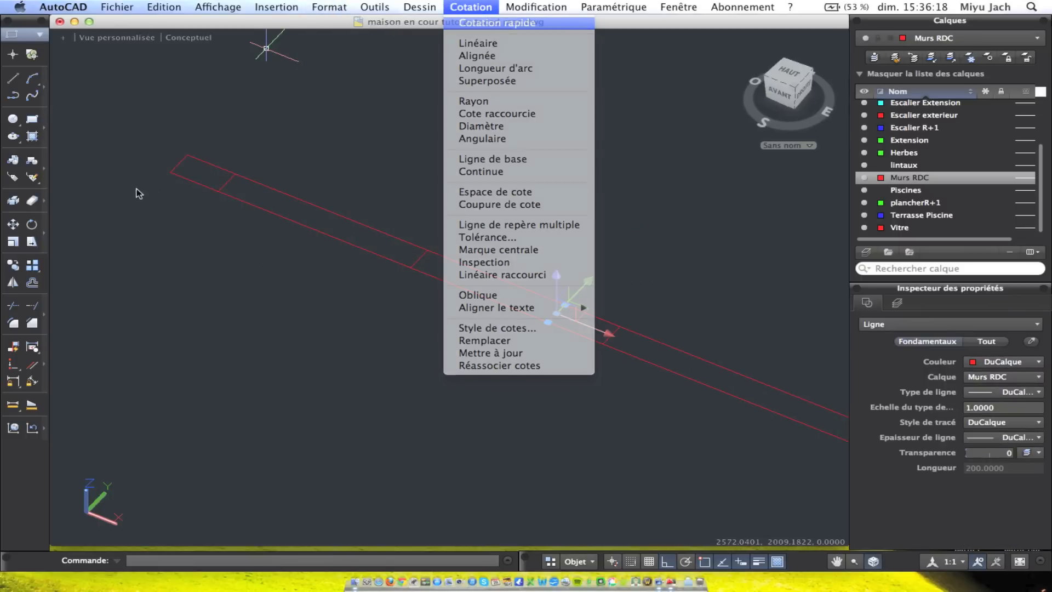
{"action": "left_click", "coordinate": [482, 21]}
{"action": "key", "text": "Escape"}
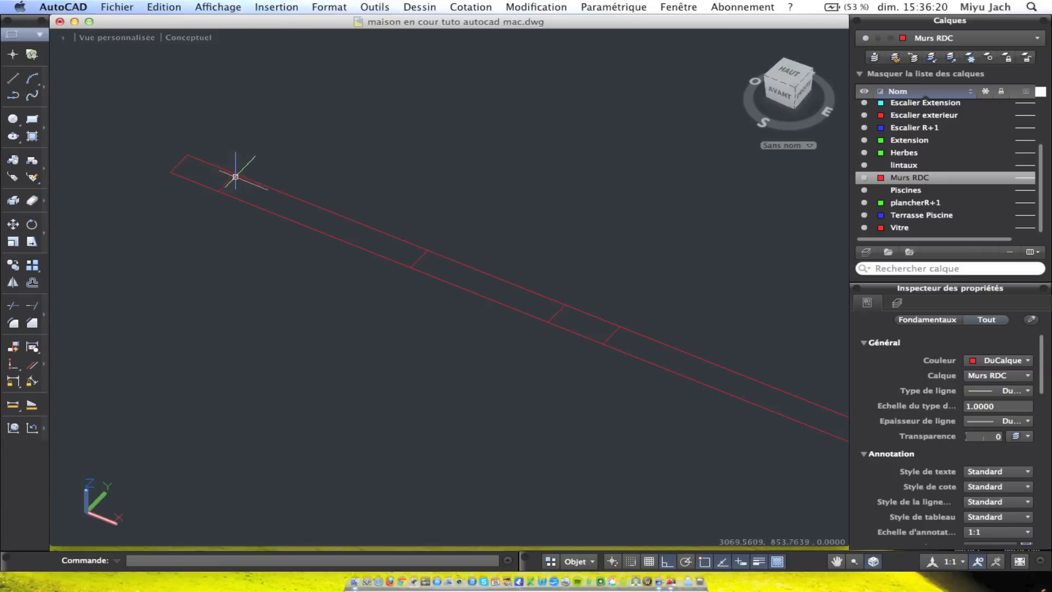
{"action": "left_click", "coordinate": [375, 6]}
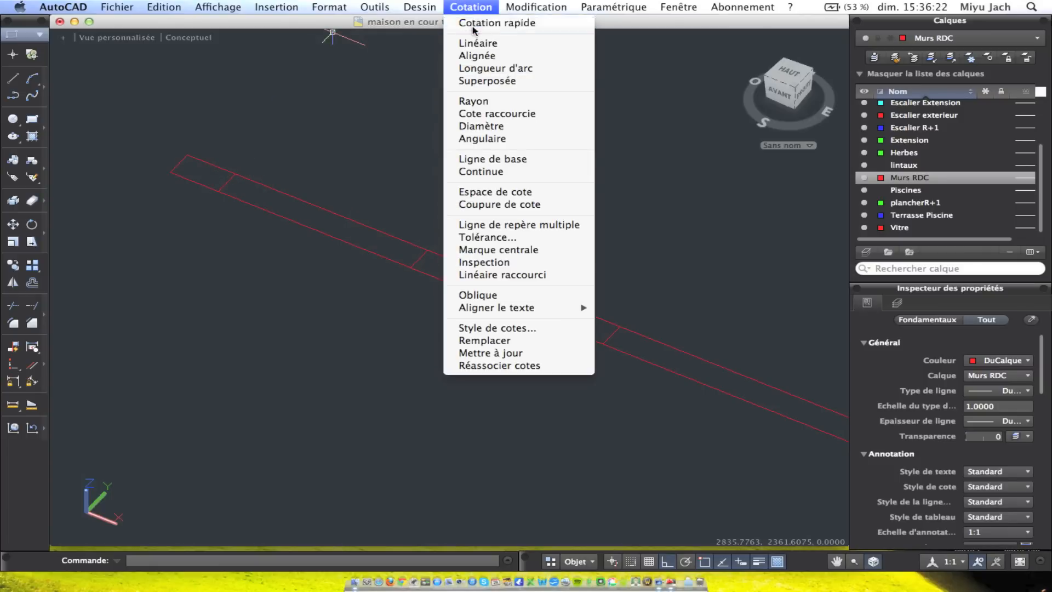
{"action": "left_click", "coordinate": [482, 21]}
{"action": "key", "text": "Escape"}
Measure the distance between the front wall's end corner and the first cross line with a linear dimension
{"action": "left_click", "coordinate": [471, 7]}
{"action": "left_click", "coordinate": [479, 43]}
{"action": "left_click", "coordinate": [187, 155]}
{"action": "left_click", "coordinate": [235, 175]}
{"action": "key", "text": "Escape"}
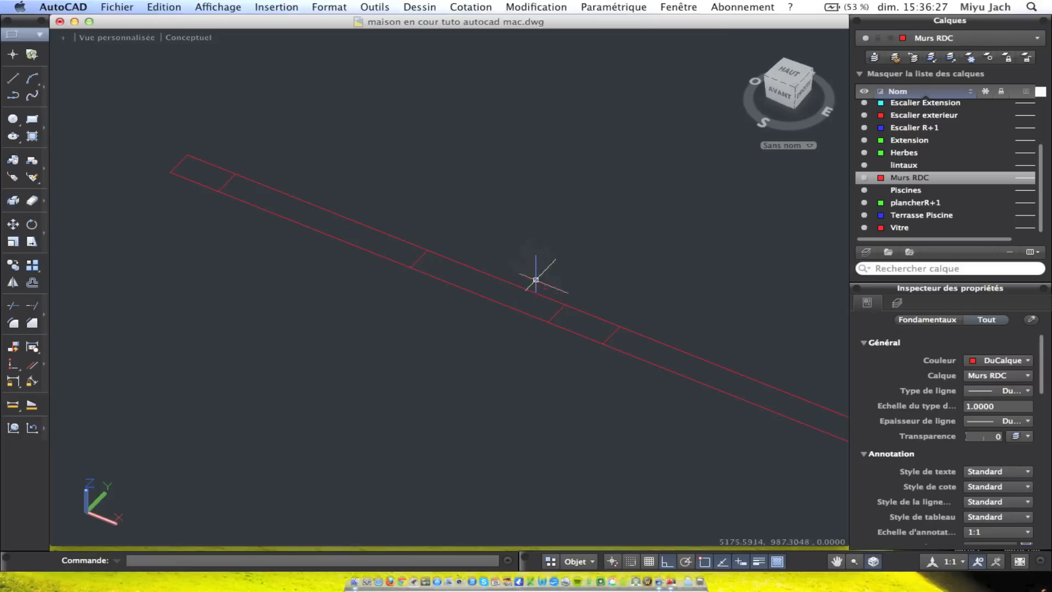
Move the two middle cross lines together 350 along the front wall towards the first cross line
{"action": "left_click", "coordinate": [557, 312]}
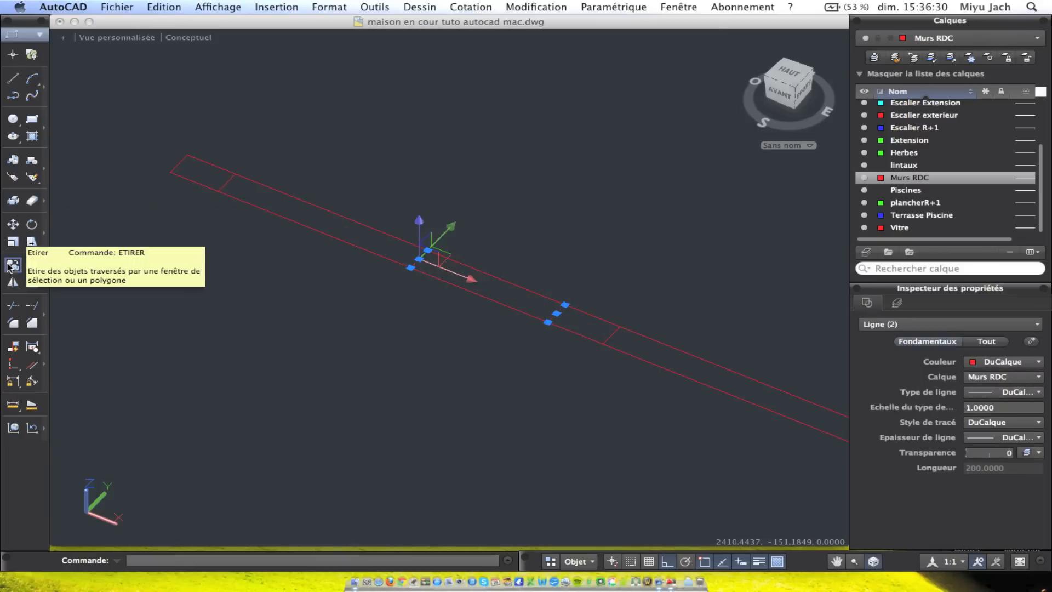
{"action": "left_click", "coordinate": [13, 225]}
{"action": "left_click", "coordinate": [427, 247]}
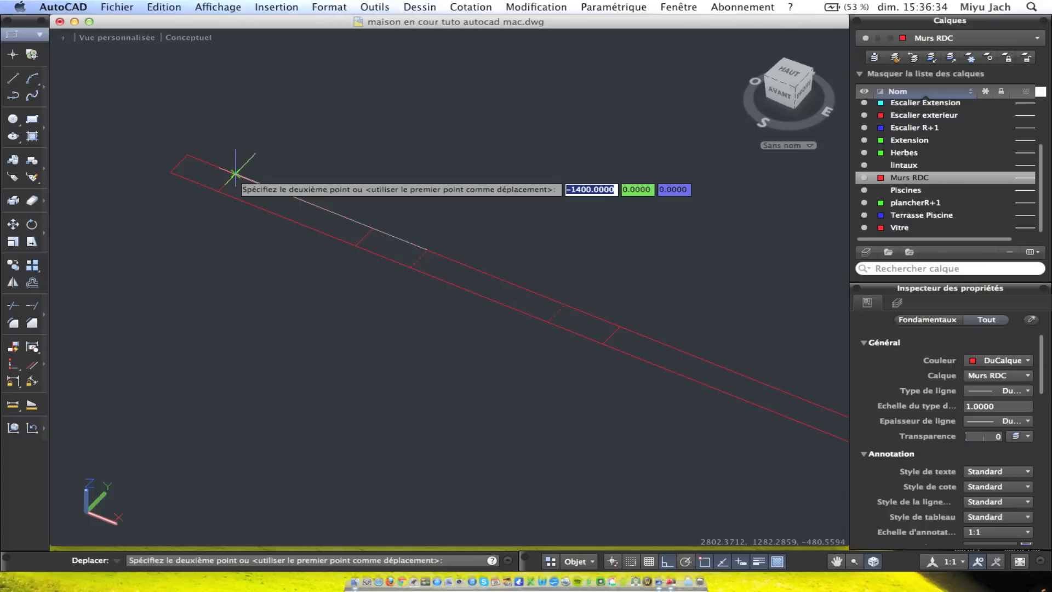
{"action": "type", "text": "350"}
{"action": "key", "text": "Return"}
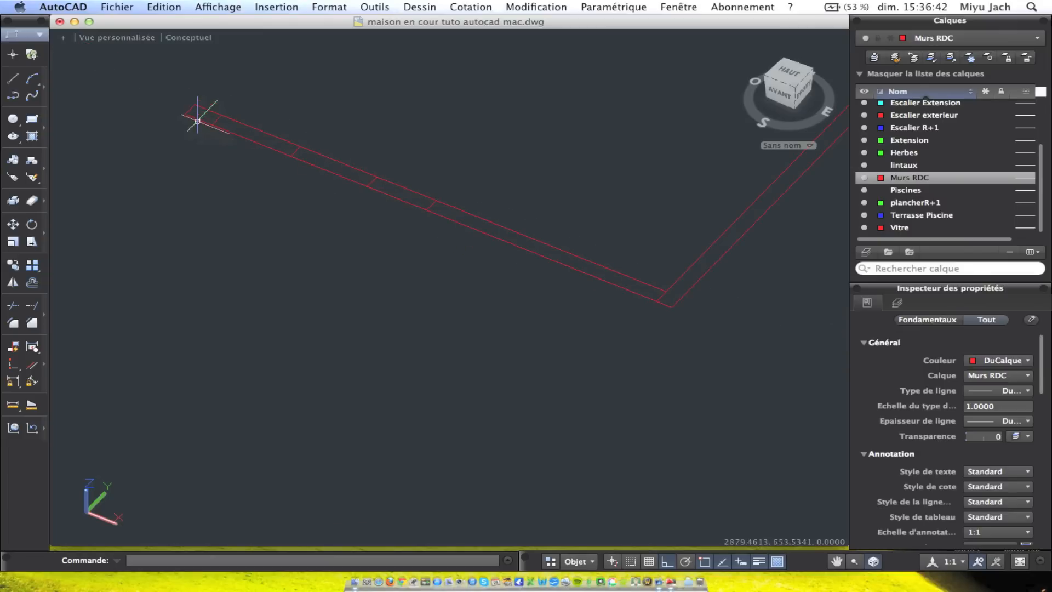
Copy the front wall segment's end line along the wall to just before the far corner, matching the first pier's width
{"action": "left_click", "coordinate": [199, 112]}
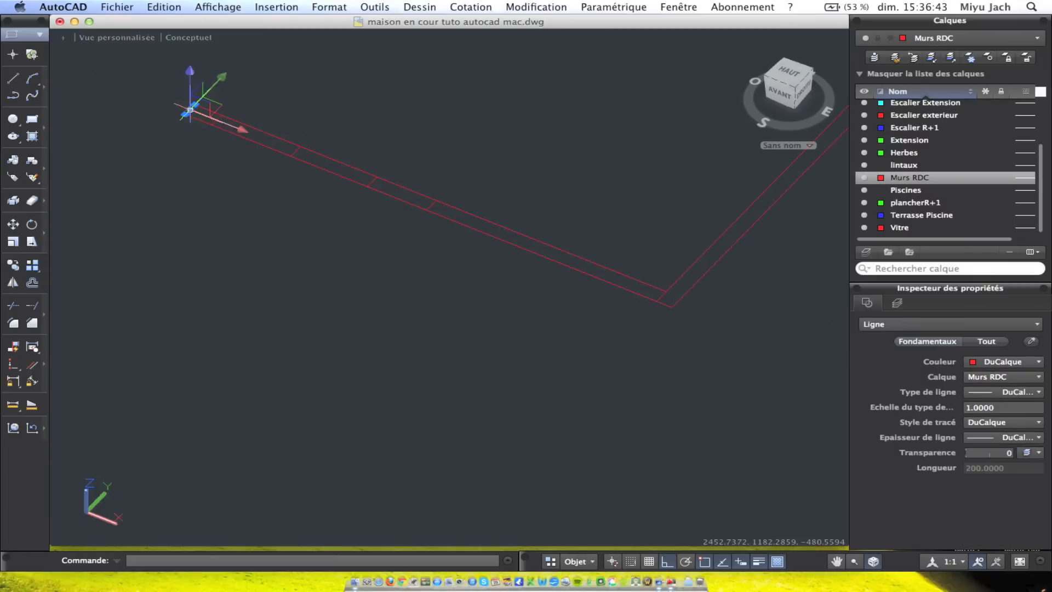
{"action": "left_click", "coordinate": [19, 264]}
{"action": "left_click", "coordinate": [221, 116]}
{"action": "left_click", "coordinate": [640, 282]}
{"action": "key", "text": "Return"}
Trim both front wall outlines between the last pier and the cross line beside the far corner to open a window
{"action": "left_click_drag", "start_coordinate": [695, 352], "coordinate": [360, 148]}
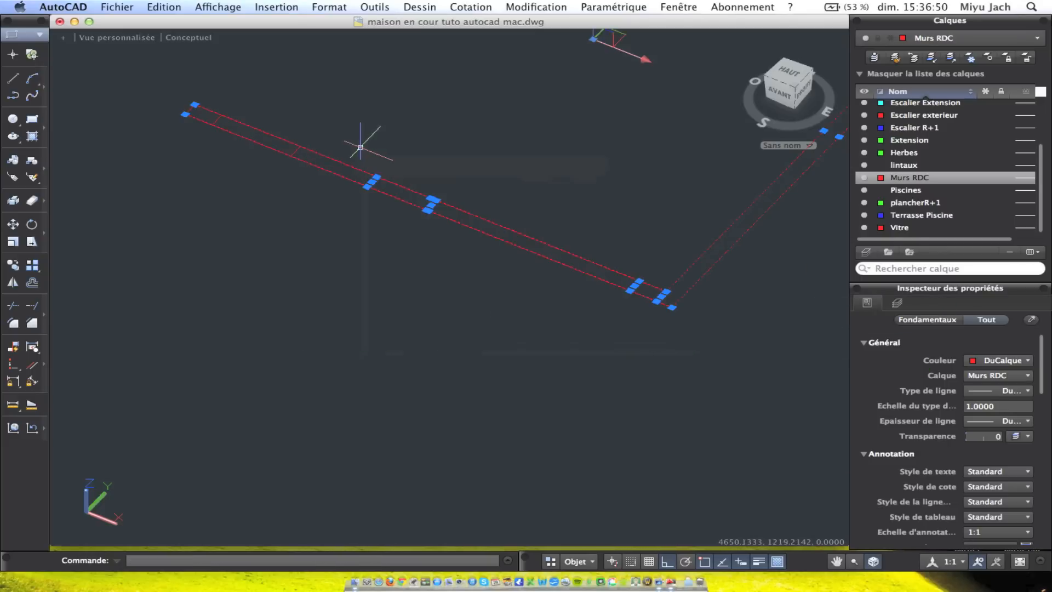
{"action": "left_click", "coordinate": [15, 306]}
{"action": "left_click", "coordinate": [331, 189]}
{"action": "key", "text": "Escape"}
Trim the front wall outlines between the first pier and the last pier to open the adjacent window
{"action": "left_click", "coordinate": [453, 241]}
{"action": "left_click", "coordinate": [164, 98]}
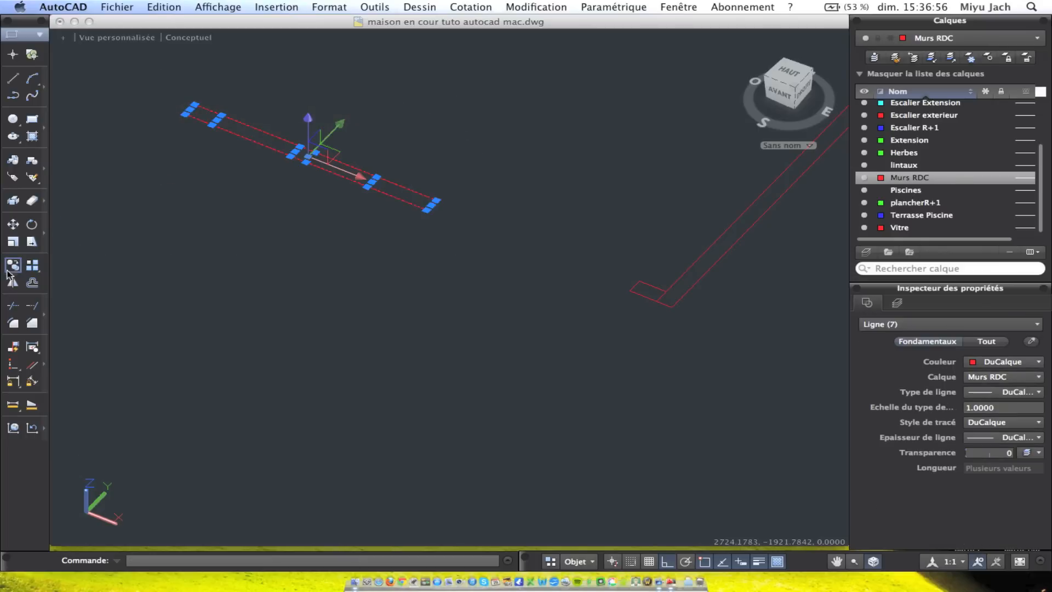
{"action": "left_click", "coordinate": [13, 308]}
{"action": "left_click", "coordinate": [329, 190]}
{"action": "left_click", "coordinate": [291, 132]}
{"action": "scroll", "coordinate": [372, 169], "scroll_direction": "up", "scroll_amount": 2}
Delete the leftover cross line standing alone in the trimmed front wall opening
{"action": "left_click", "coordinate": [269, 151]}
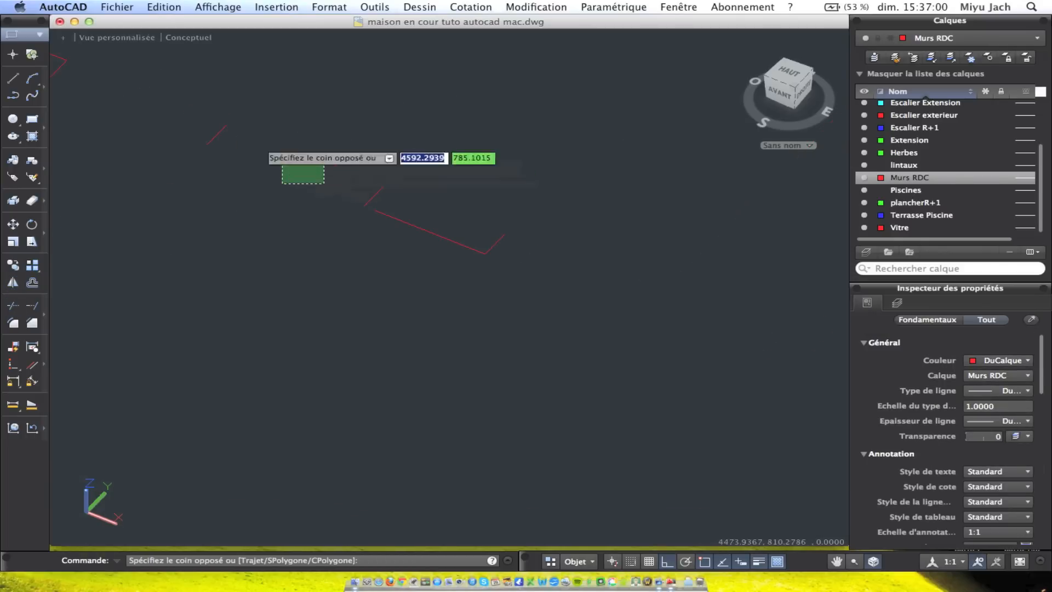
{"action": "left_click", "coordinate": [225, 119]}
{"action": "key", "text": "Escape"}
{"action": "left_click", "coordinate": [413, 239]}
{"action": "left_click", "coordinate": [380, 225]}
{"action": "left_click", "coordinate": [369, 224]}
{"action": "key", "text": "Escape"}
{"action": "key", "text": "Escape"}
Redraw the missing inner outline of the last front wall pier with a line between its two cross line ends
{"action": "left_click", "coordinate": [12, 81]}
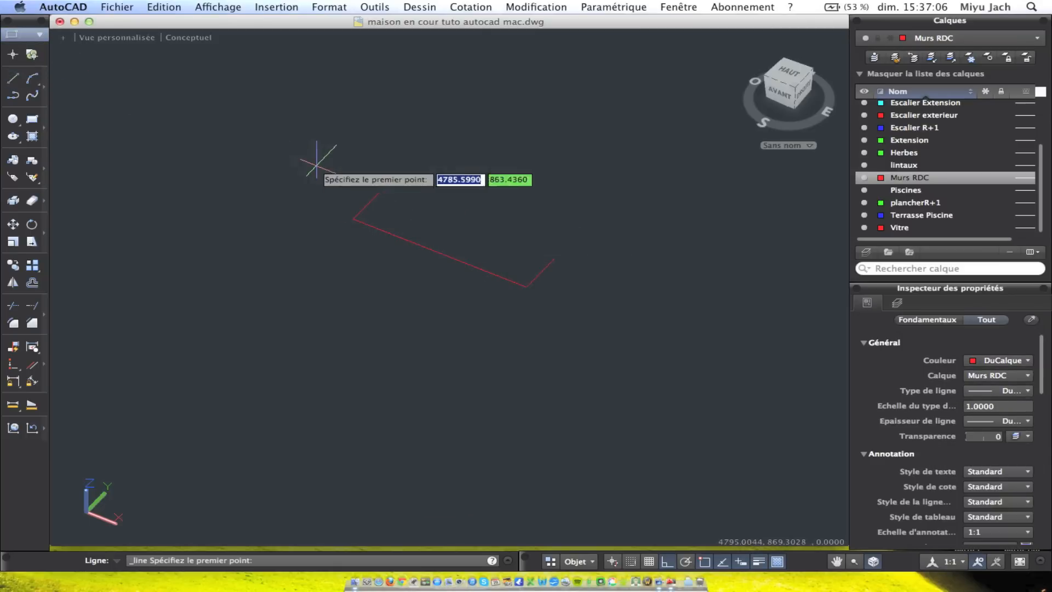
{"action": "left_click", "coordinate": [382, 192]}
{"action": "left_click", "coordinate": [556, 258]}
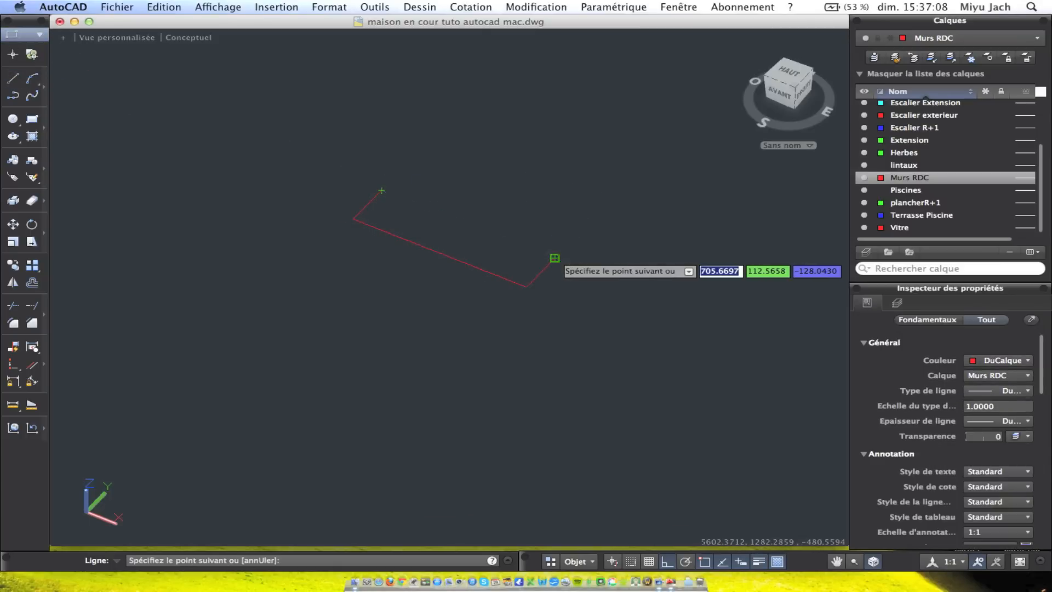
{"action": "key", "text": "Escape"}
Draw a line across the thickness of the side wall at the front wall's far corner, joining its outline midpoints
{"action": "scroll", "coordinate": [558, 246], "scroll_direction": "down", "scroll_amount": 10}
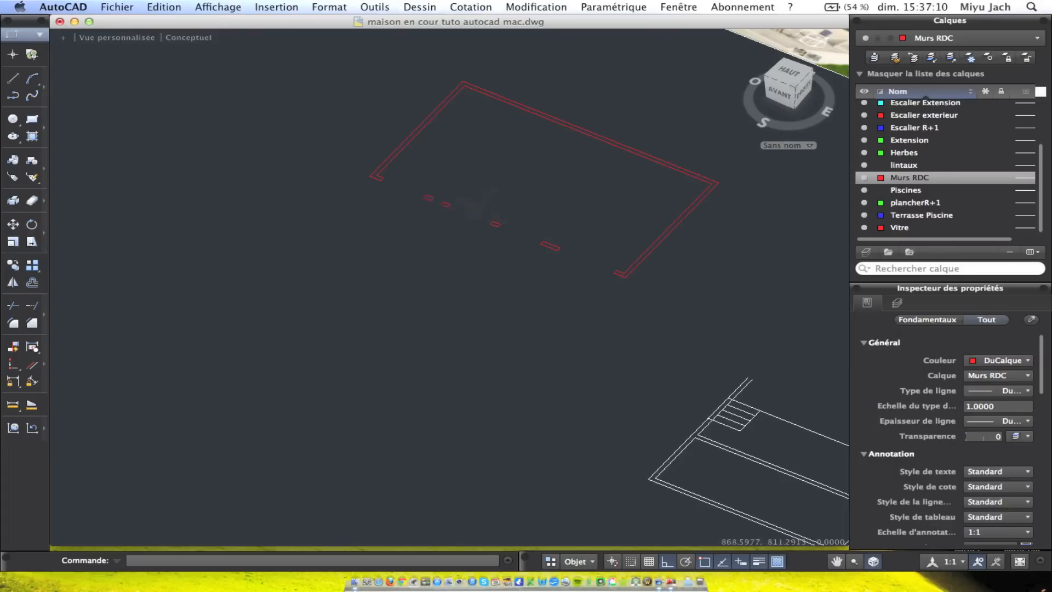
{"action": "scroll", "coordinate": [453, 205], "scroll_direction": "up", "scroll_amount": 6}
{"action": "middle_click_drag", "start_coordinate": [454, 205], "coordinate": [570, 178], "text": "shift"}
{"action": "middle_click_drag", "start_coordinate": [489, 196], "coordinate": [521, 234], "text": "shift"}
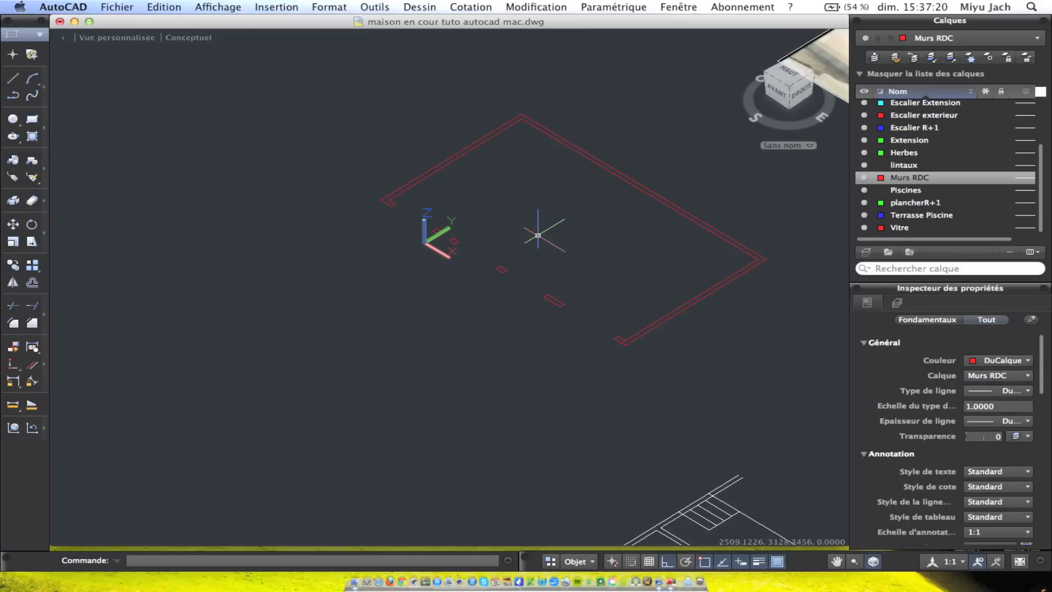
{"action": "middle_click_drag", "start_coordinate": [764, 327], "coordinate": [536, 303]}
{"action": "scroll", "coordinate": [515, 240], "scroll_direction": "up", "scroll_amount": 4}
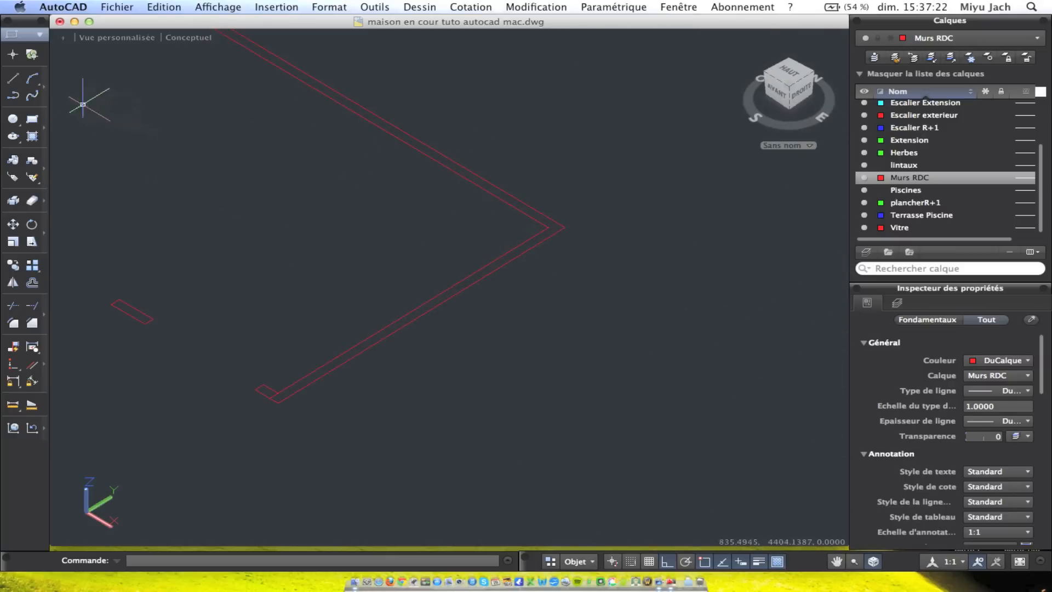
{"action": "left_click", "coordinate": [13, 79]}
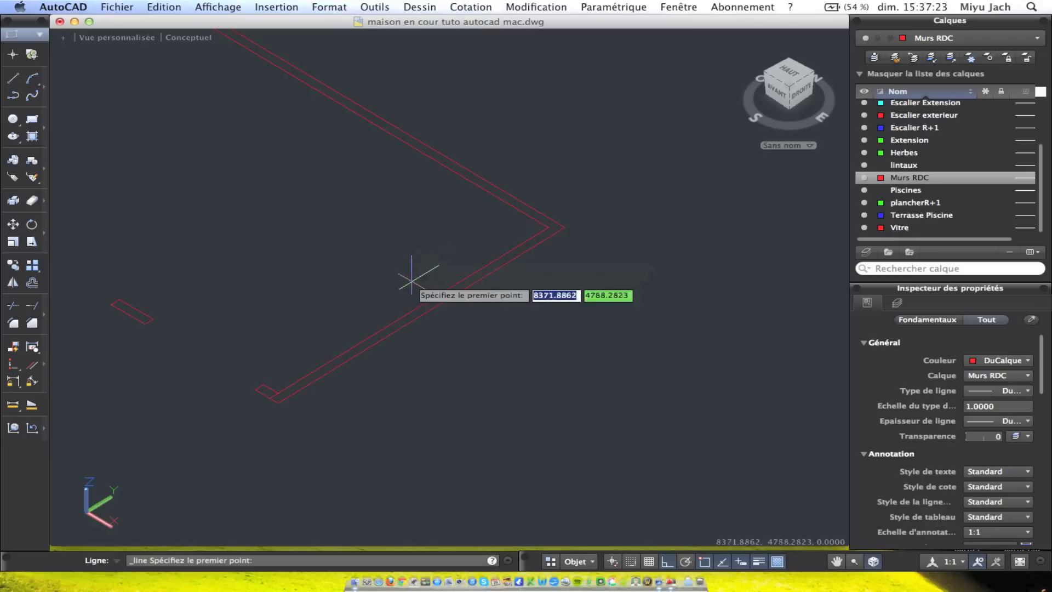
{"action": "left_click", "coordinate": [422, 316]}
{"action": "left_click", "coordinate": [413, 311]}
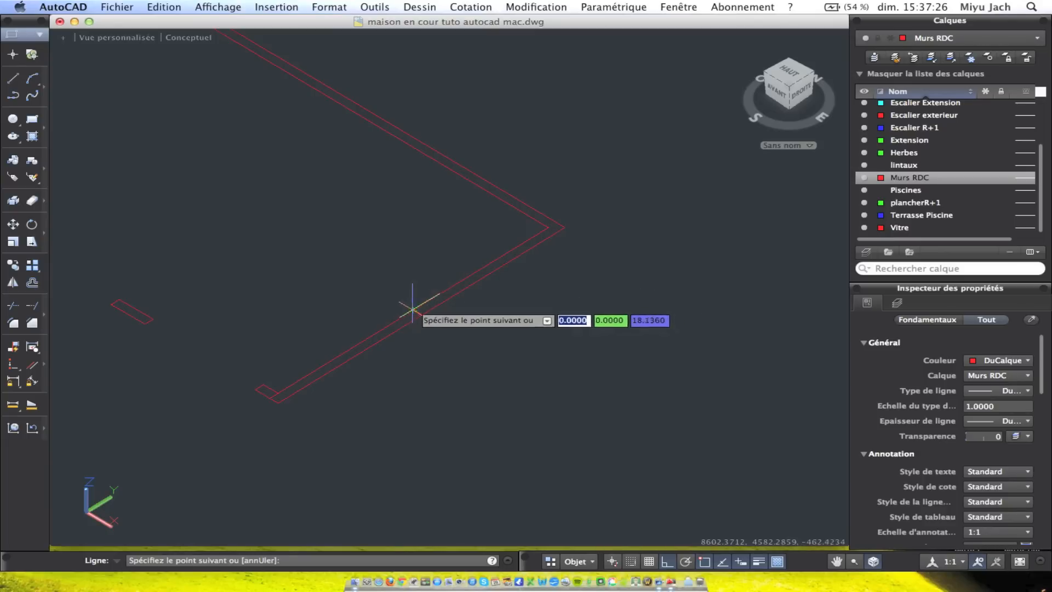
{"action": "key", "text": "Escape"}
Offset the side wall's midpoint cross line by 300 to both sides
{"action": "scroll", "coordinate": [415, 310], "scroll_direction": "up", "scroll_amount": 4}
{"action": "left_click", "coordinate": [34, 285]}
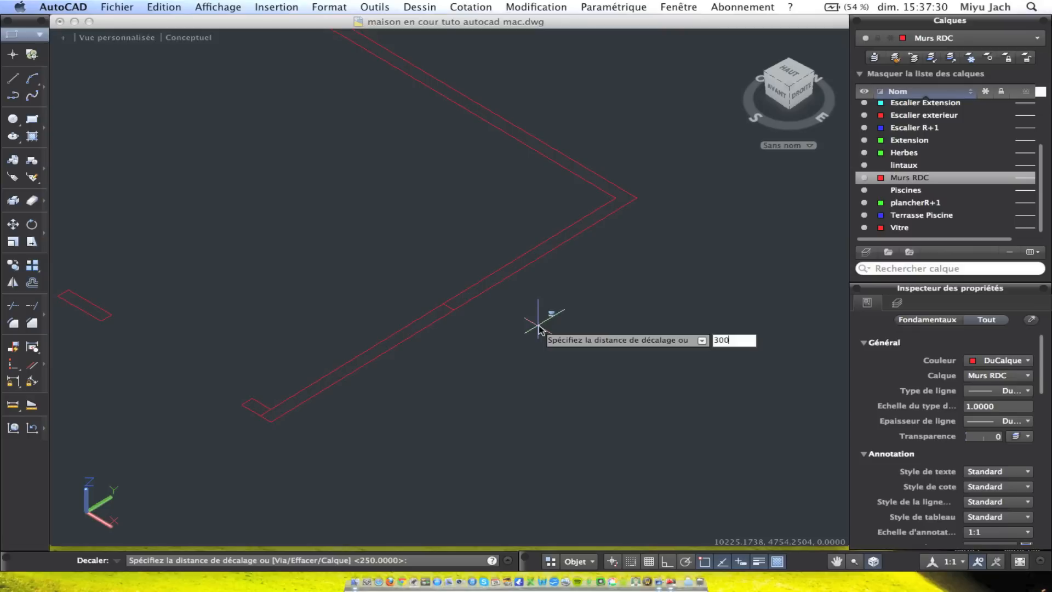
{"action": "type", "text": "300"}
{"action": "key", "text": "Return"}
{"action": "left_click", "coordinate": [449, 307]}
{"action": "left_click", "coordinate": [409, 351]}
{"action": "left_click", "coordinate": [448, 302]}
{"action": "left_click", "coordinate": [472, 327]}
{"action": "key", "text": "Return"}
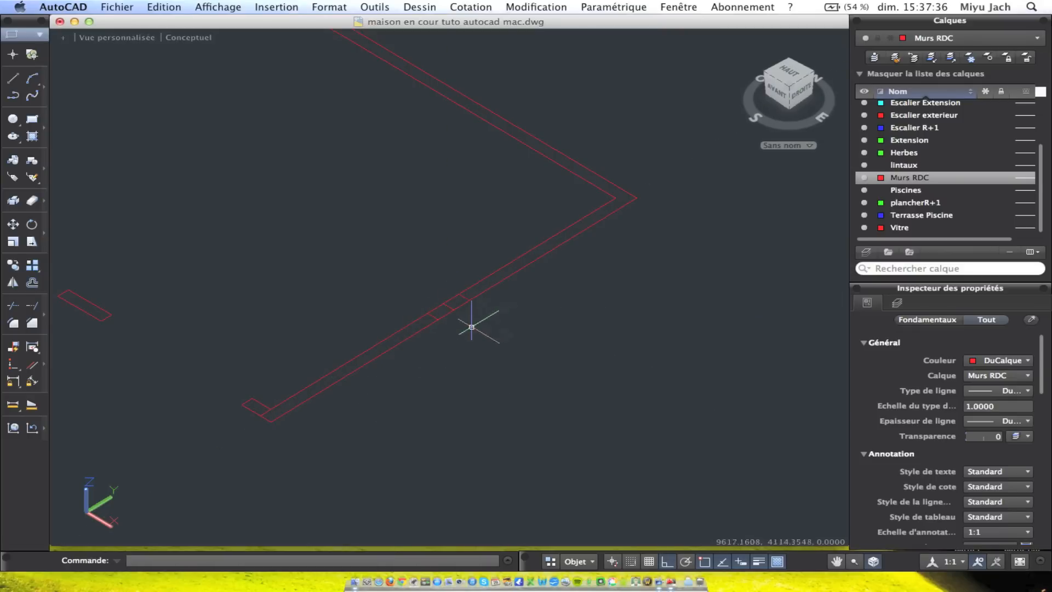
Delete the original midpoint cross line between the two offset lines on the side wall
{"action": "left_click", "coordinate": [429, 288]}
{"action": "left_click", "coordinate": [422, 282]}
{"action": "key", "text": "Delete"}
{"action": "left_click", "coordinate": [408, 264]}
{"action": "left_click", "coordinate": [448, 307]}
{"action": "key", "text": "Delete"}
Trim the side wall's inner and outer outlines between the two offset cross lines to cut a window opening
{"action": "left_click", "coordinate": [618, 349]}
{"action": "left_click", "coordinate": [319, 238]}
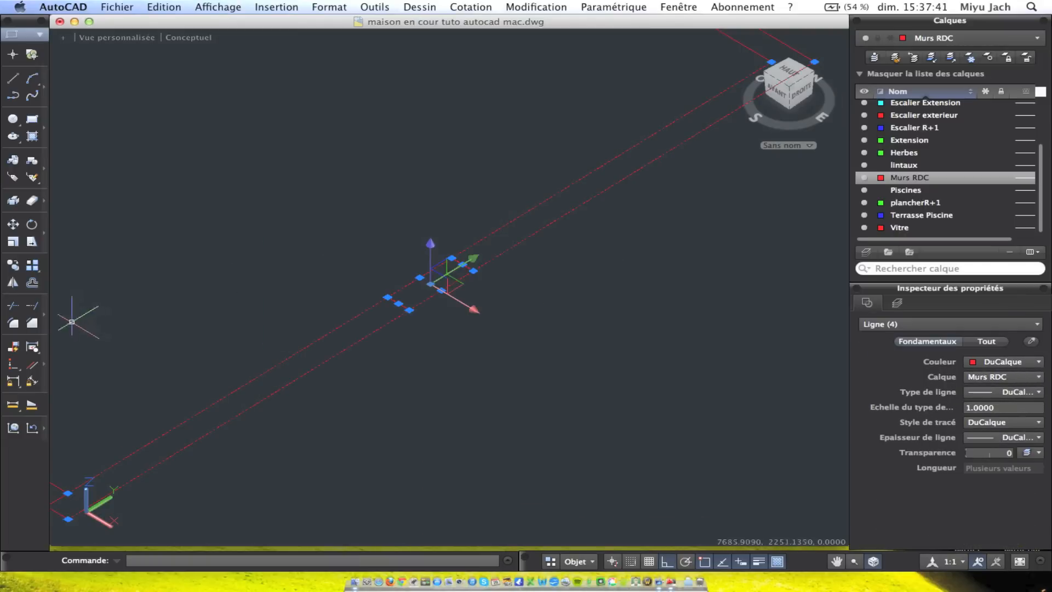
{"action": "left_click", "coordinate": [7, 308]}
{"action": "left_click", "coordinate": [424, 278]}
{"action": "left_click", "coordinate": [437, 294]}
{"action": "key", "text": "Escape"}
Draw a line across the thickness of the opposite side wall, joining the midpoints of its inner and outer outlines
{"action": "scroll", "coordinate": [439, 292], "scroll_direction": "down", "scroll_amount": 3}
{"action": "middle_click_drag", "start_coordinate": [426, 257], "coordinate": [563, 239], "text": "shift"}
{"action": "mouse_move", "coordinate": [566, 192]}
{"action": "middle_mouse_down", "text": "shift"}
{"action": "mouse_move", "coordinate": [615, 178]}
{"action": "mouse_move", "coordinate": [574, 179]}
{"action": "middle_mouse_up", "text": "shift"}
{"action": "scroll", "coordinate": [575, 179], "scroll_direction": "up", "scroll_amount": 5}
{"action": "scroll", "coordinate": [477, 208], "scroll_direction": "down", "scroll_amount": 3}
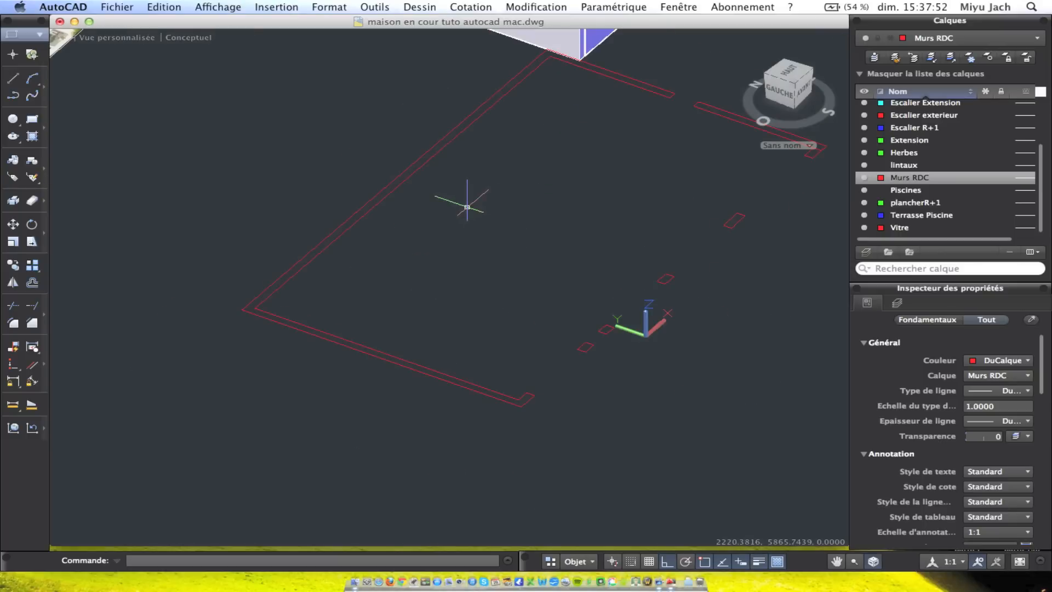
{"action": "left_click", "coordinate": [16, 83]}
{"action": "scroll", "coordinate": [362, 334], "scroll_direction": "up", "scroll_amount": 2}
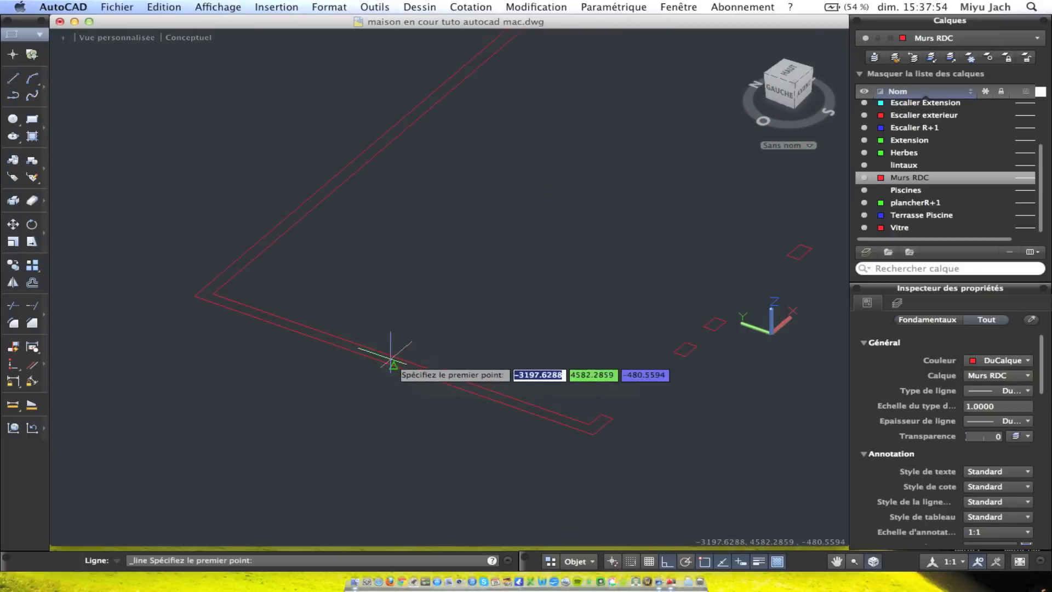
{"action": "left_click", "coordinate": [393, 359]}
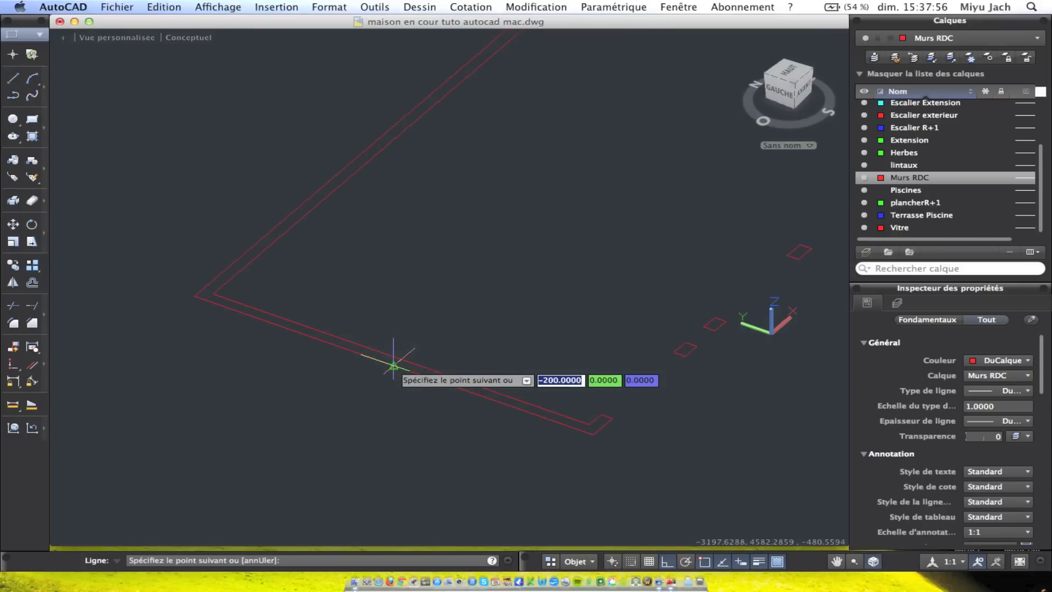
{"action": "key", "text": "Escape"}
{"action": "scroll", "coordinate": [405, 384], "scroll_direction": "up", "scroll_amount": 2}
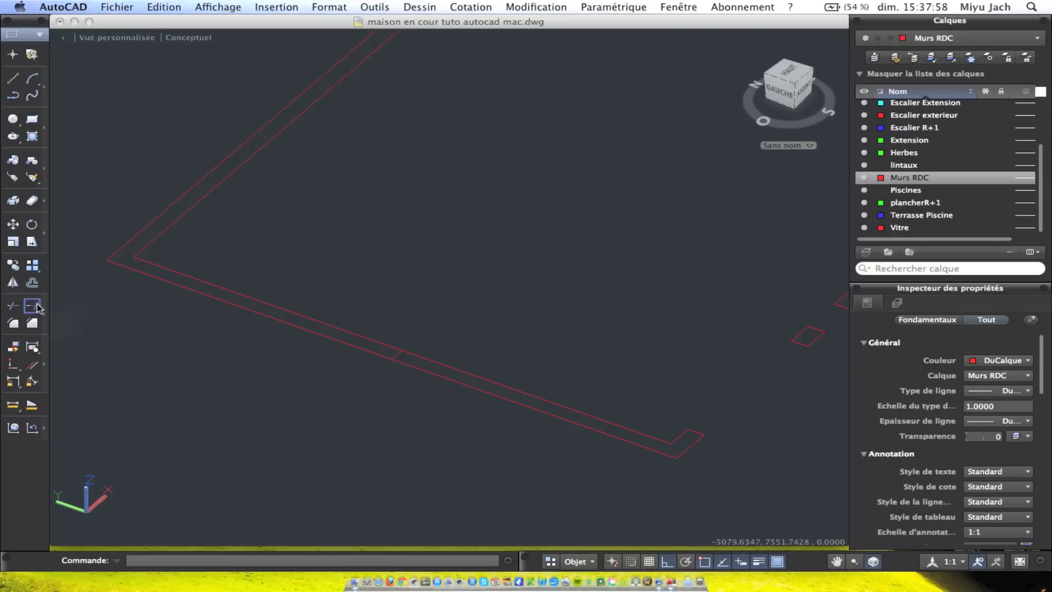
Offset the opposite side wall's midpoint cross line by 300 to both sides and delete the original
{"action": "left_click", "coordinate": [32, 283]}
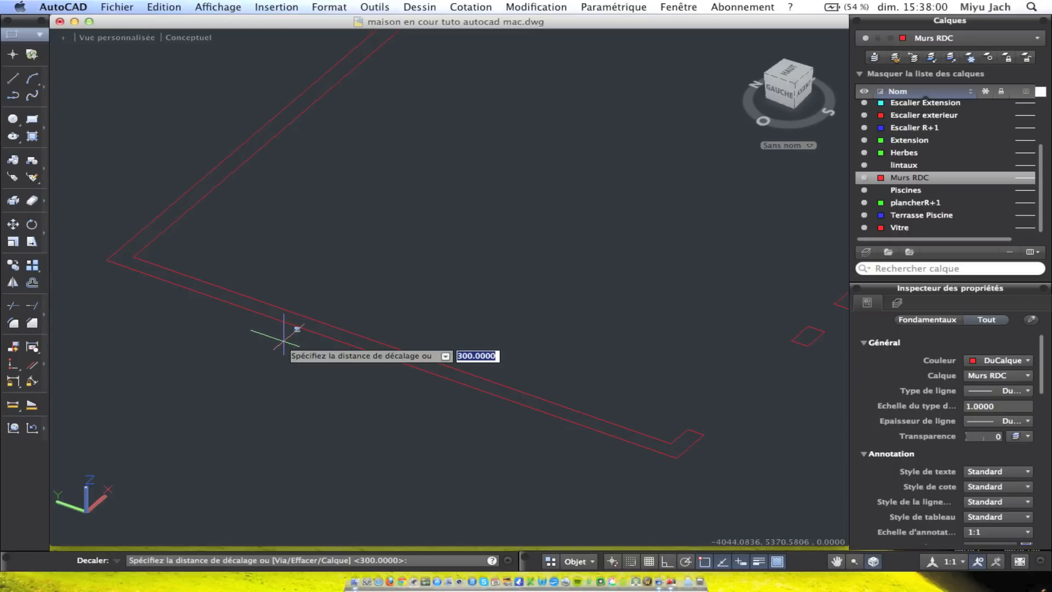
{"action": "key", "text": "Return"}
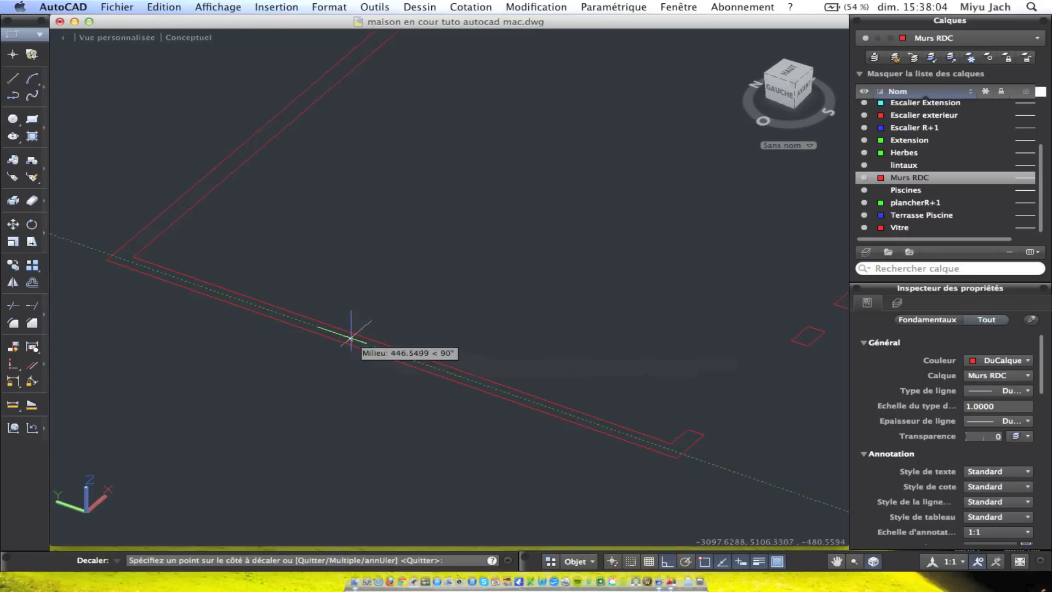
{"action": "left_click", "coordinate": [401, 356]}
{"action": "left_click", "coordinate": [405, 360]}
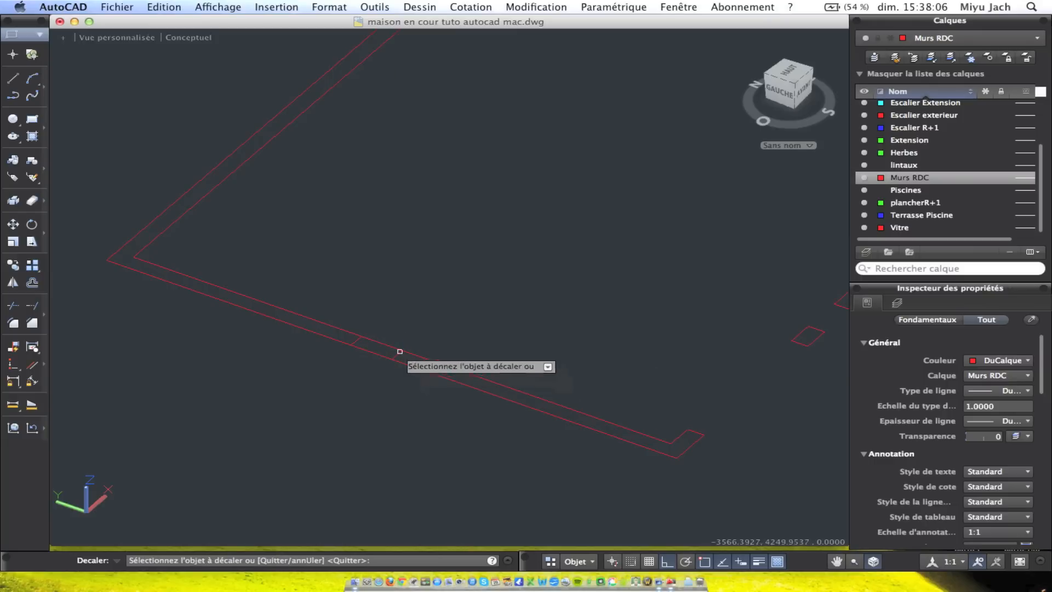
{"action": "key", "text": "Return"}
{"action": "left_click", "coordinate": [485, 412]}
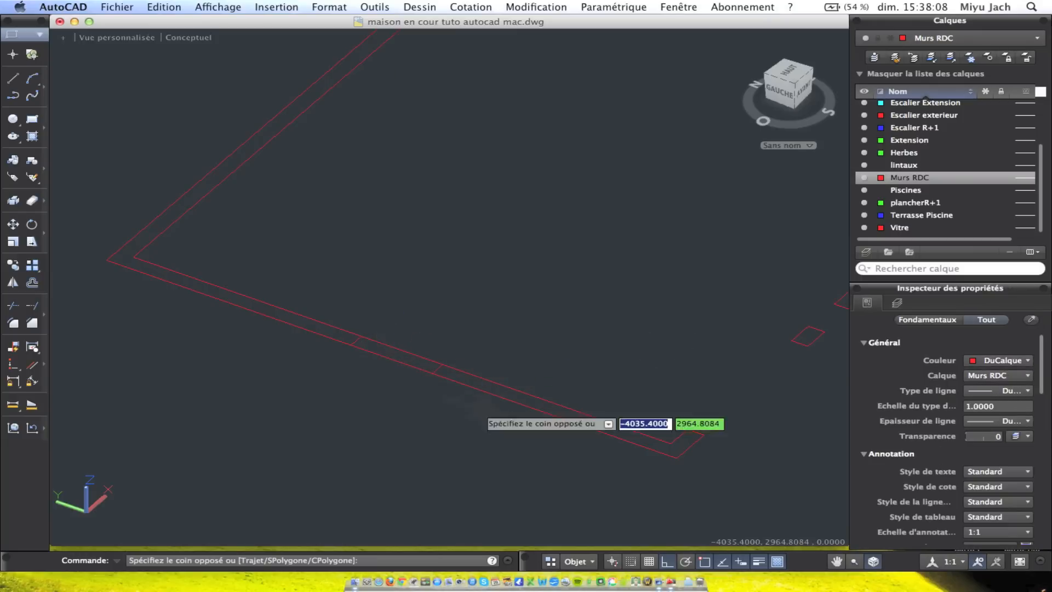
{"action": "left_click", "coordinate": [326, 310]}
{"action": "left_click", "coordinate": [12, 305]}
{"action": "left_click", "coordinate": [392, 371]}
{"action": "left_click", "coordinate": [379, 328]}
{"action": "key", "text": "Escape"}
Trim the opposite side wall's inner and outer outlines between its two offset cross lines to cut the matching window opening
{"action": "scroll", "coordinate": [390, 331], "scroll_direction": "down", "scroll_amount": 3}
{"action": "left_click", "coordinate": [415, 413]}
{"action": "left_click", "coordinate": [324, 318]}
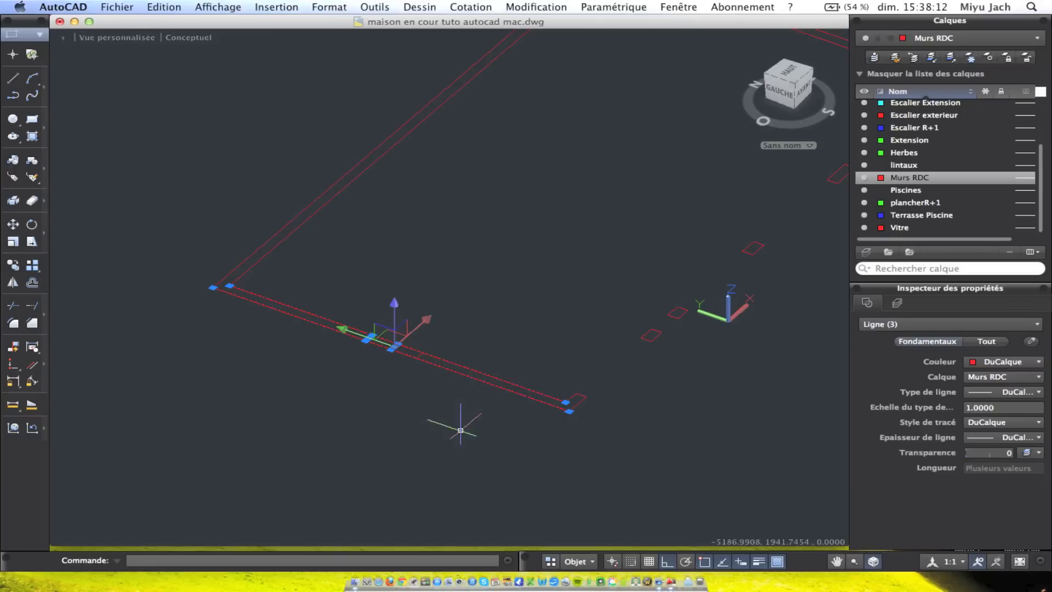
{"action": "left_click", "coordinate": [12, 306]}
{"action": "scroll", "coordinate": [364, 359], "scroll_direction": "up", "scroll_amount": 5}
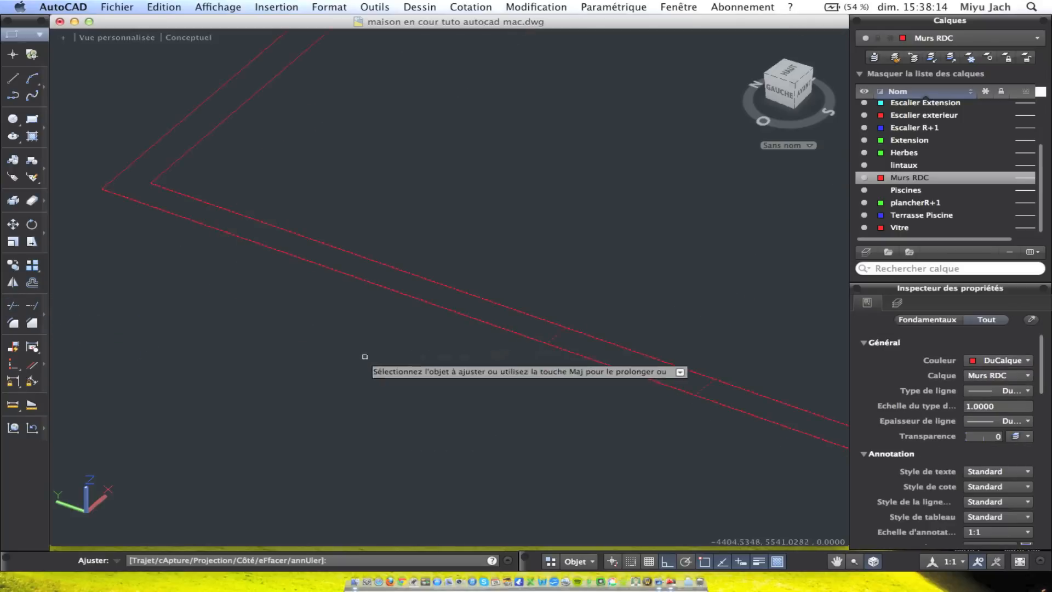
{"action": "left_click", "coordinate": [679, 355]}
{"action": "left_click", "coordinate": [682, 356]}
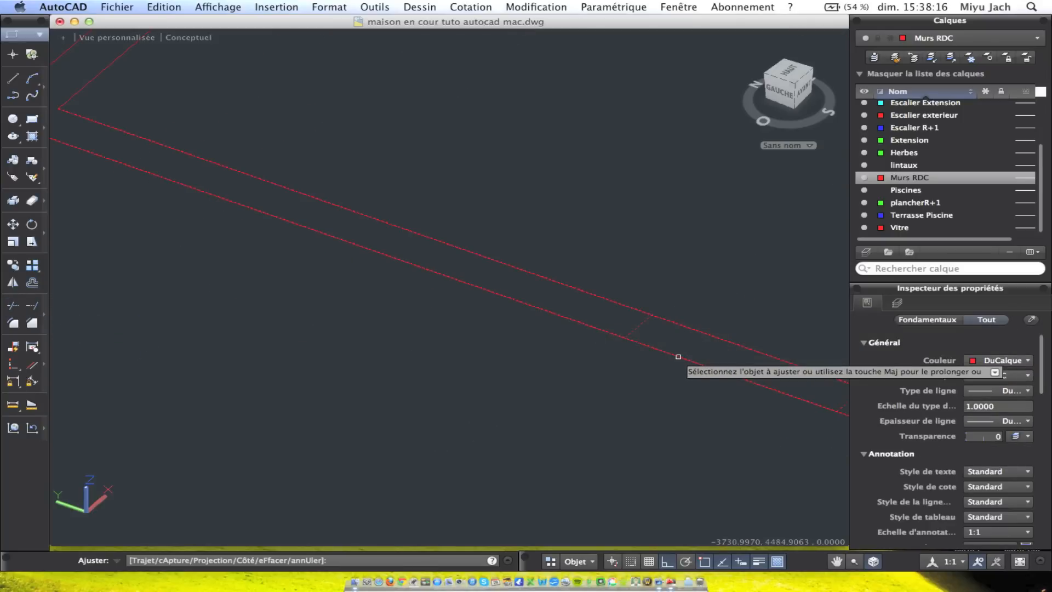
{"action": "scroll", "coordinate": [323, 285], "scroll_direction": "down", "scroll_amount": 5}
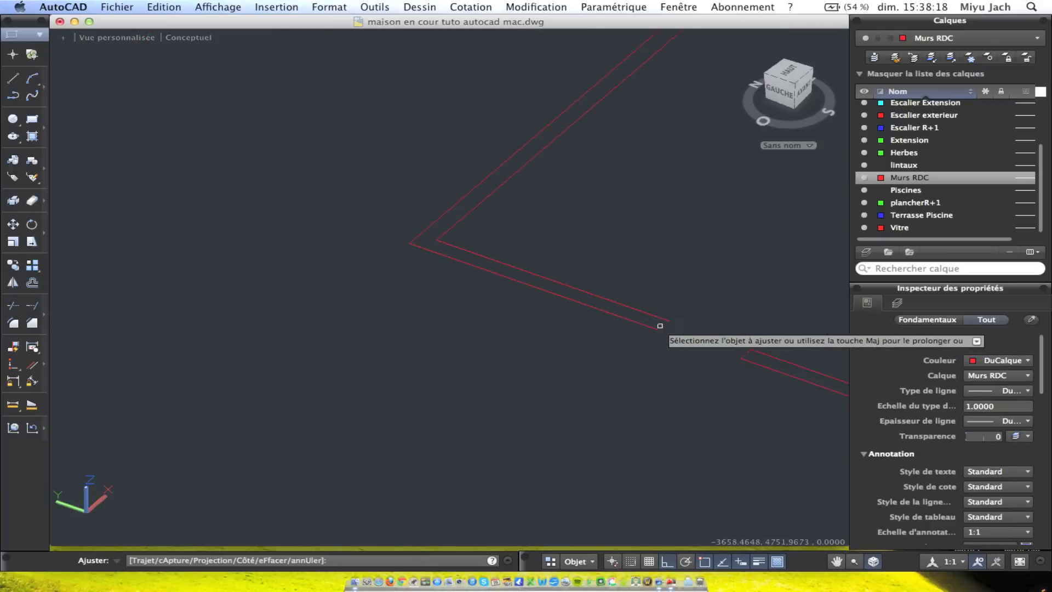
{"action": "key", "text": "Escape"}
Extrude all the wall and column outlines to the height of the existing house wall by picking its bottom and top corners
{"action": "scroll", "coordinate": [442, 291], "scroll_direction": "down", "scroll_amount": 4}
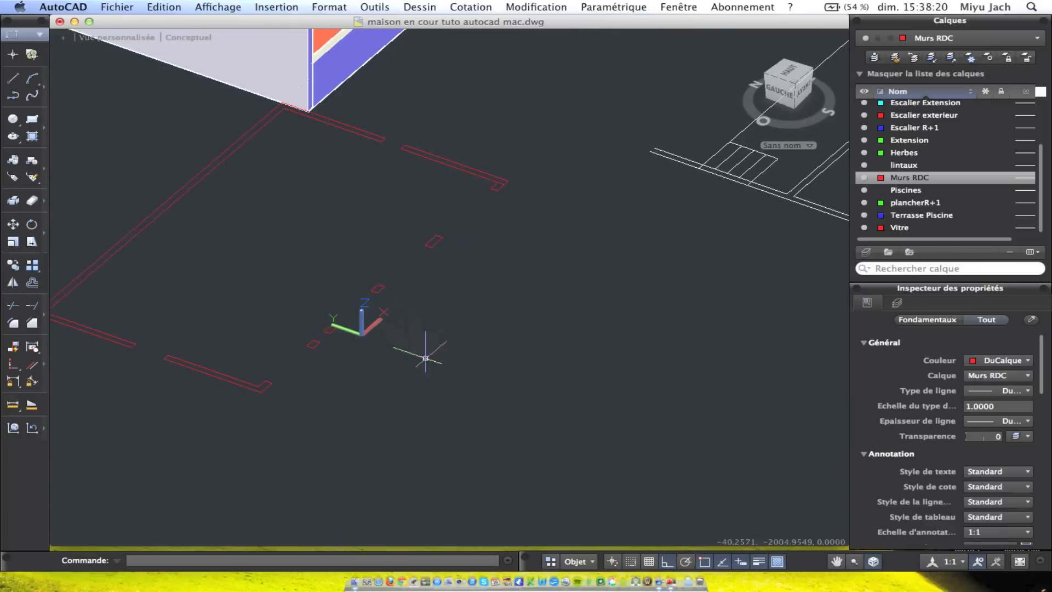
{"action": "left_click", "coordinate": [465, 456]}
{"action": "middle_click_drag", "start_coordinate": [176, 168], "coordinate": [186, 160]}
{"action": "left_click", "coordinate": [184, 159]}
{"action": "middle_click_drag", "start_coordinate": [281, 154], "coordinate": [426, 135]}
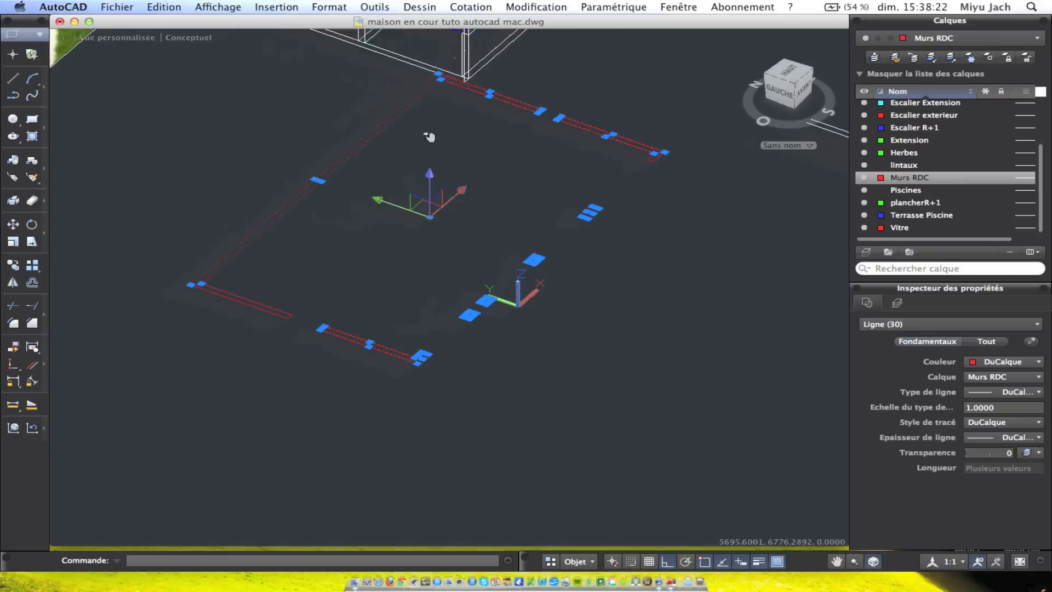
{"action": "left_click", "coordinate": [699, 380]}
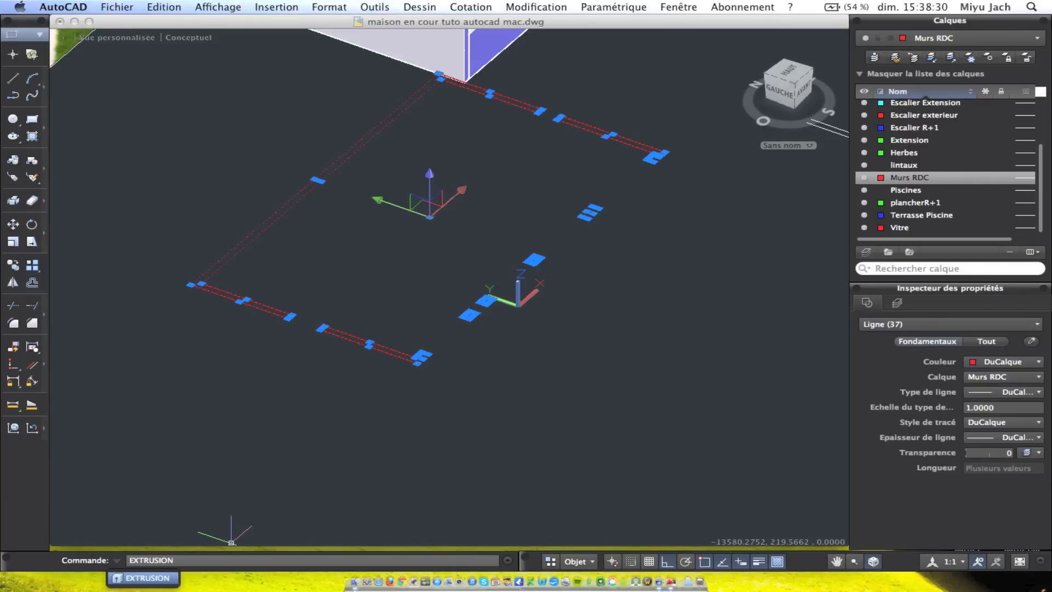
{"action": "key", "text": "Return"}
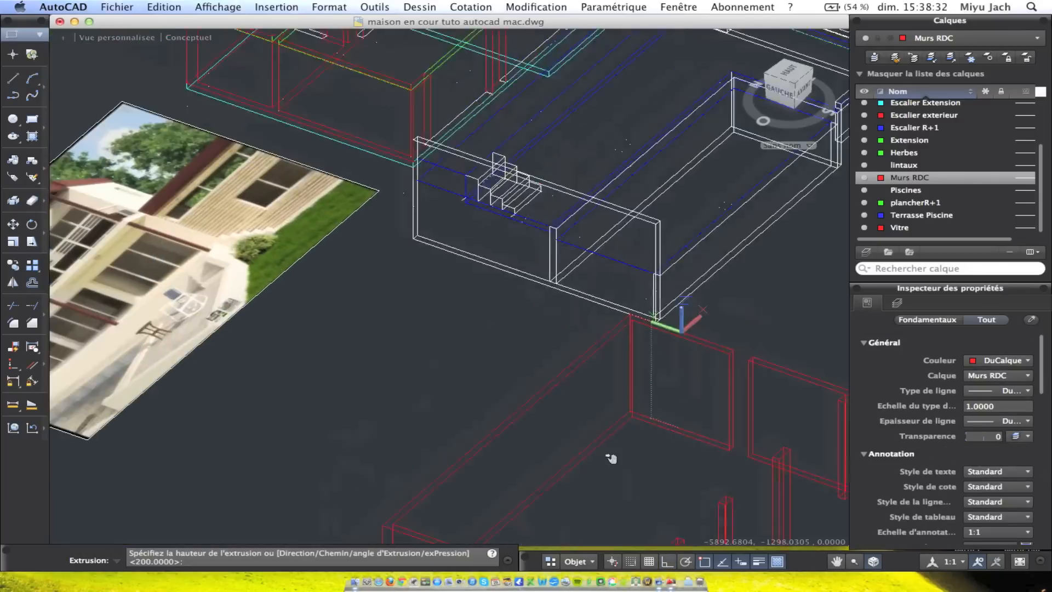
{"action": "scroll", "coordinate": [464, 223], "scroll_direction": "up", "scroll_amount": 3}
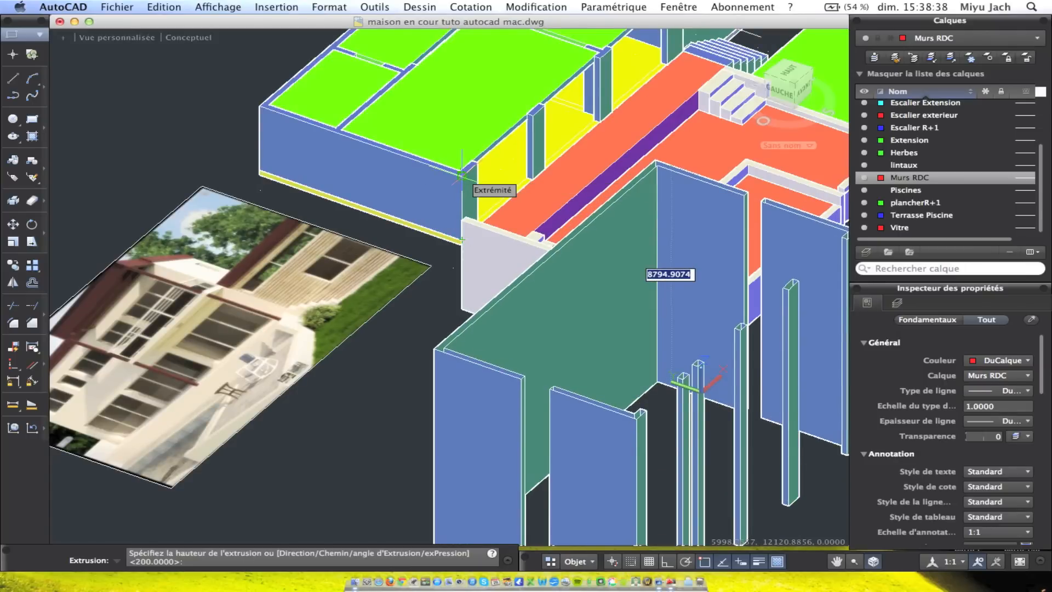
{"action": "scroll", "coordinate": [462, 175], "scroll_direction": "down", "scroll_amount": 5}
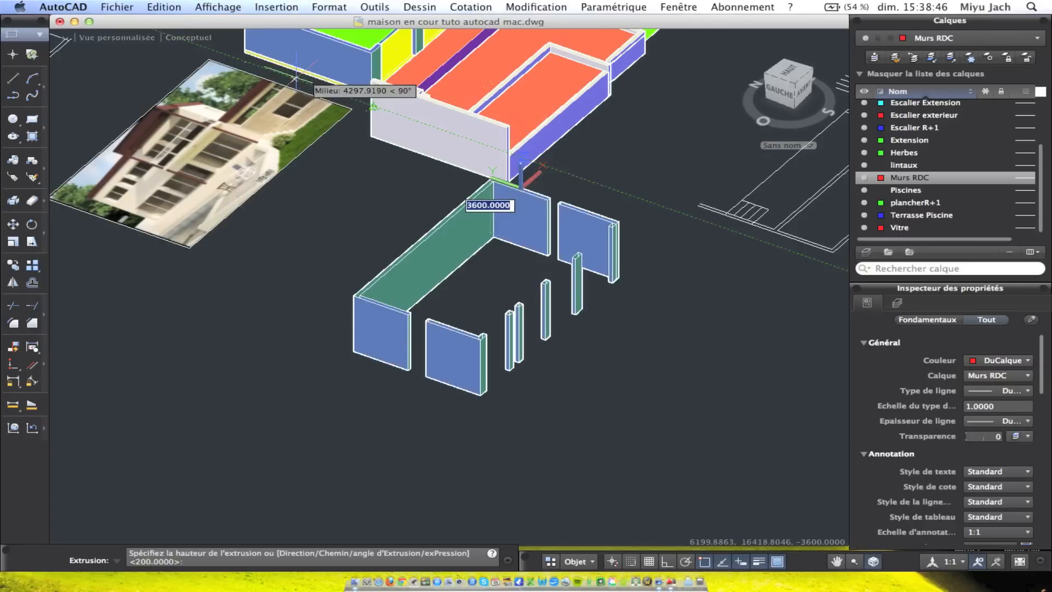
{"action": "scroll", "coordinate": [253, 56], "scroll_direction": "up", "scroll_amount": 4}
{"action": "middle_click_drag", "start_coordinate": [274, 75], "coordinate": [315, 149]}
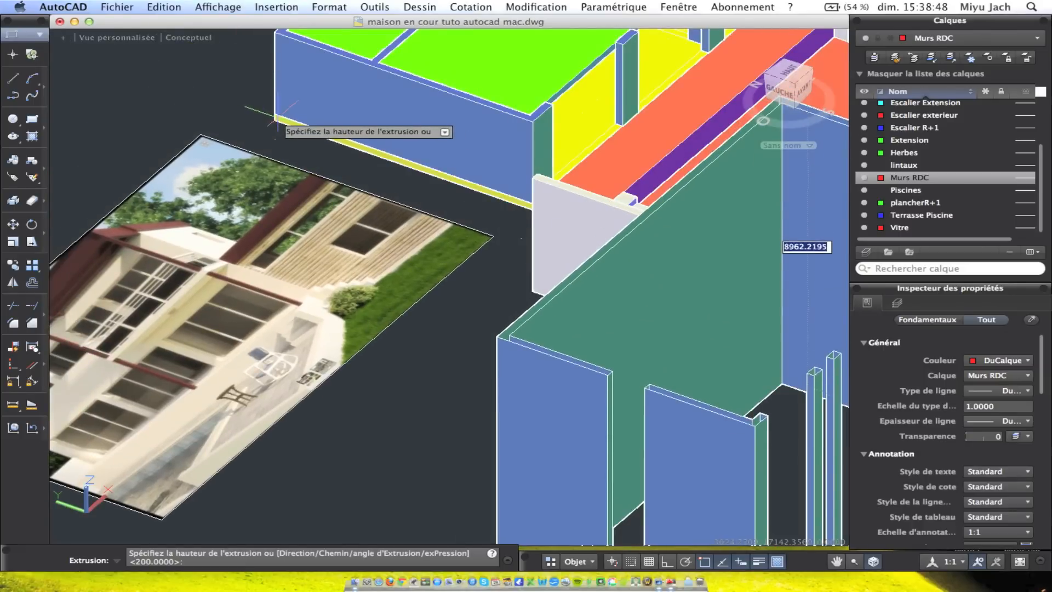
{"action": "left_click", "coordinate": [274, 33]}
{"action": "scroll", "coordinate": [453, 248], "scroll_direction": "down", "scroll_amount": 3}
{"action": "middle_click_drag", "start_coordinate": [584, 310], "coordinate": [550, 237]}
{"action": "left_click", "coordinate": [607, 326]}
{"action": "key", "text": "Escape"}
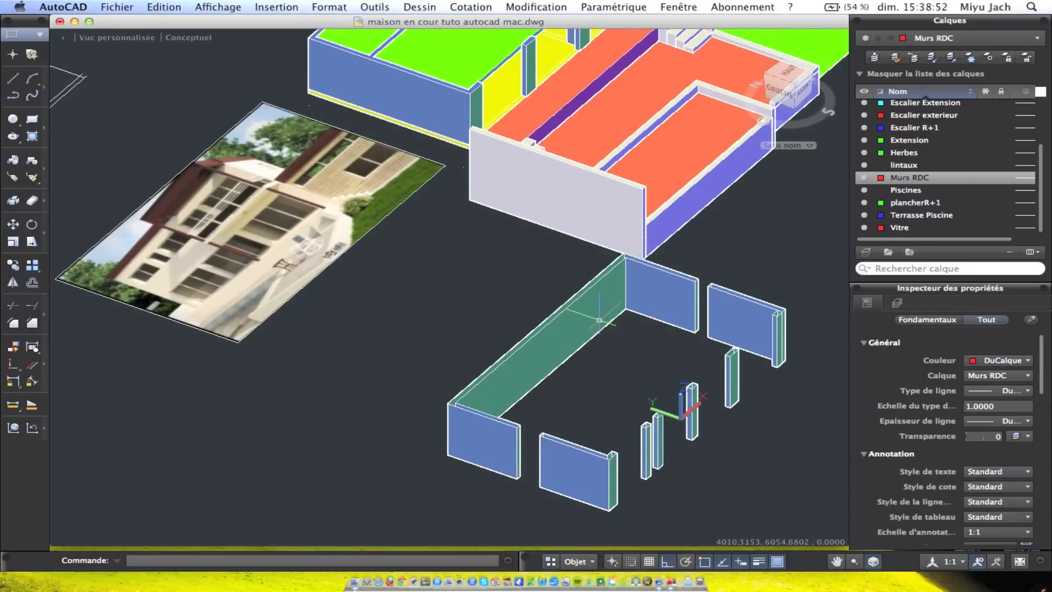
Undo the extrusion of the wall and column outlines
{"action": "key", "text": "super+z"}
{"action": "key", "text": "super+z"}
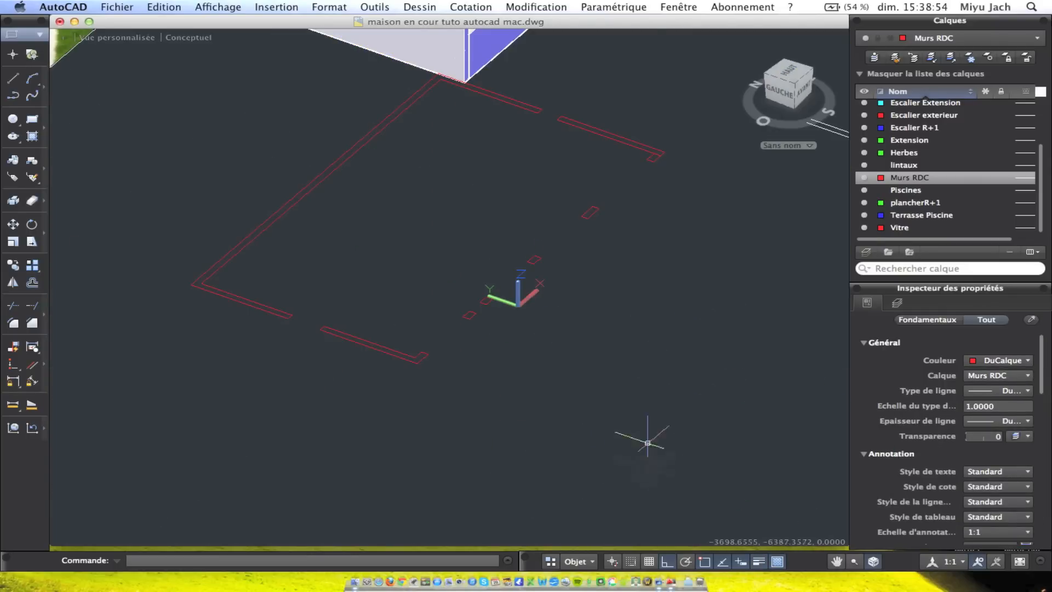
{"action": "left_click", "coordinate": [647, 441]}
{"action": "left_click", "coordinate": [235, 146]}
{"action": "left_click", "coordinate": [677, 317]}
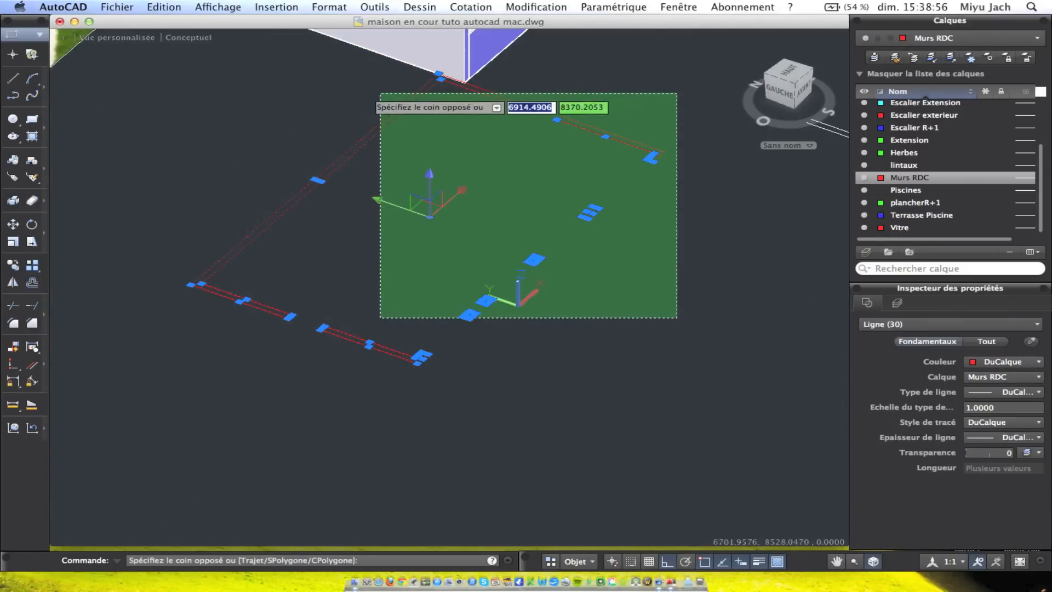
{"action": "key", "text": "Escape"}
Run the Region command on all the wall and column outlines to turn them into regions
{"action": "left_click", "coordinate": [420, 7]}
{"action": "left_click", "coordinate": [422, 326]}
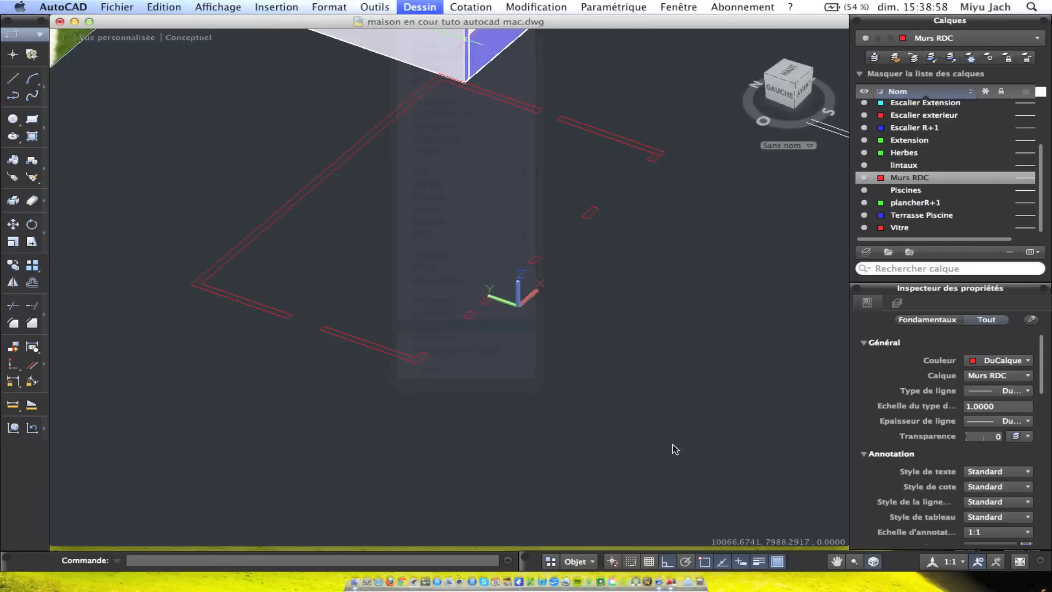
{"action": "left_click", "coordinate": [674, 445]}
{"action": "left_click", "coordinate": [204, 181]}
{"action": "left_click", "coordinate": [680, 293]}
{"action": "left_click", "coordinate": [438, 95]}
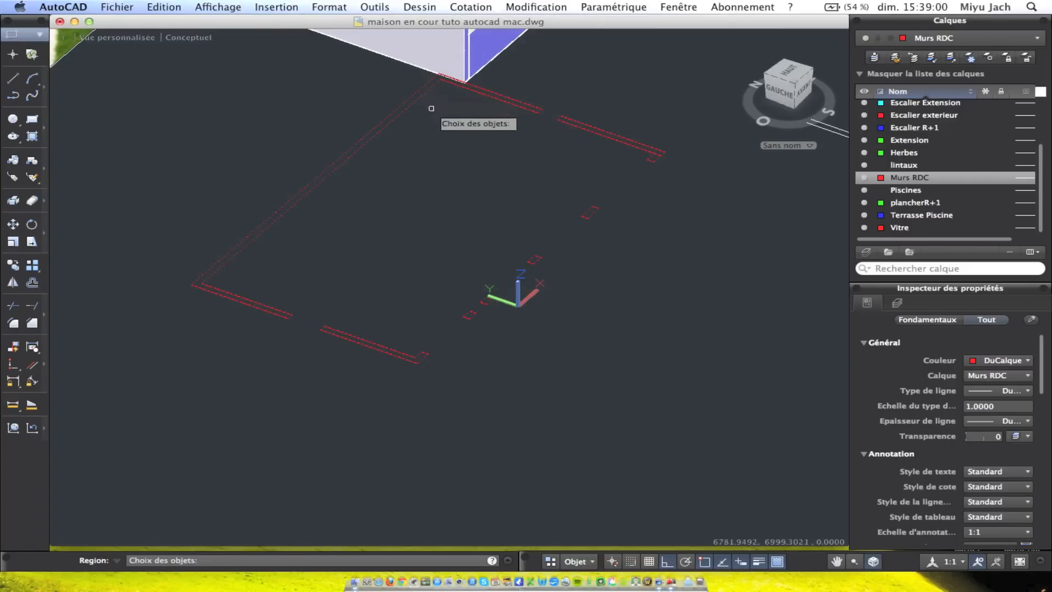
Delete the short line crossing the far side wall where it meets its corner return
{"action": "left_click", "coordinate": [597, 140]}
{"action": "scroll", "coordinate": [574, 255], "scroll_direction": "up", "scroll_amount": 2}
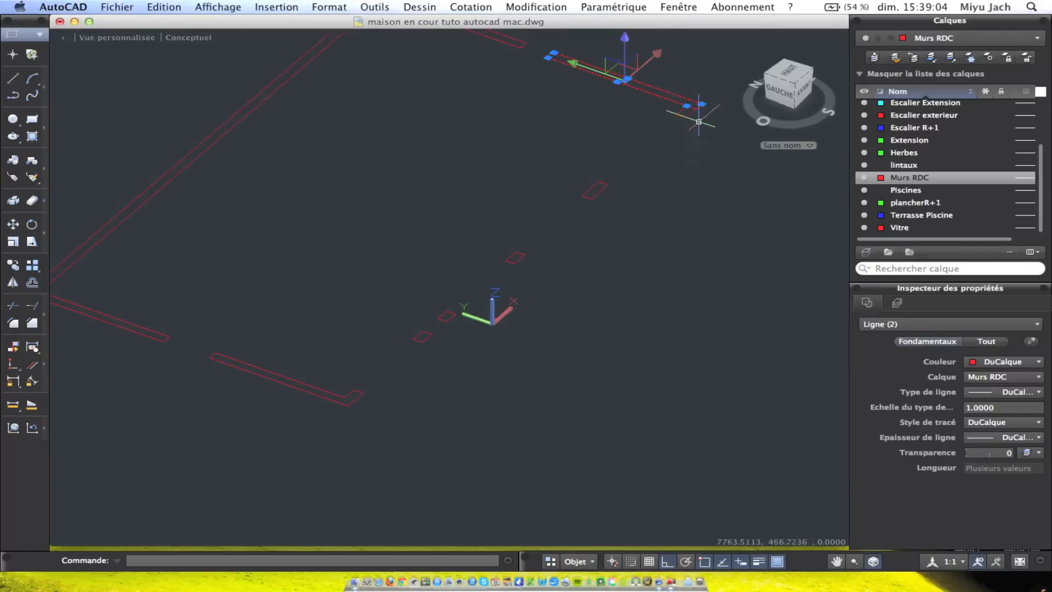
{"action": "scroll", "coordinate": [541, 305], "scroll_direction": "up", "scroll_amount": 3}
{"action": "key", "text": "Escape"}
{"action": "left_click", "coordinate": [489, 300]}
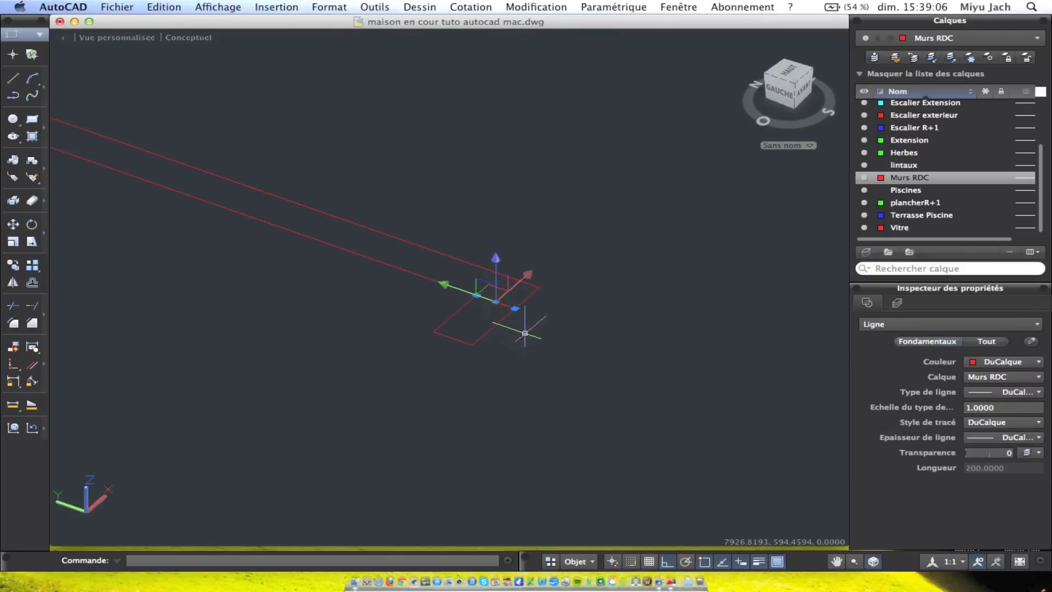
Select the wall and column outlines of the whole plan with a crossing window
{"action": "scroll", "coordinate": [525, 330], "scroll_direction": "down", "scroll_amount": 6}
{"action": "middle_click_drag", "start_coordinate": [526, 327], "coordinate": [655, 65]}
{"action": "middle_click_drag", "start_coordinate": [522, 219], "coordinate": [738, 286], "text": "shift"}
{"action": "middle_click_drag", "start_coordinate": [615, 258], "coordinate": [557, 240], "text": "shift"}
{"action": "left_click", "coordinate": [619, 376]}
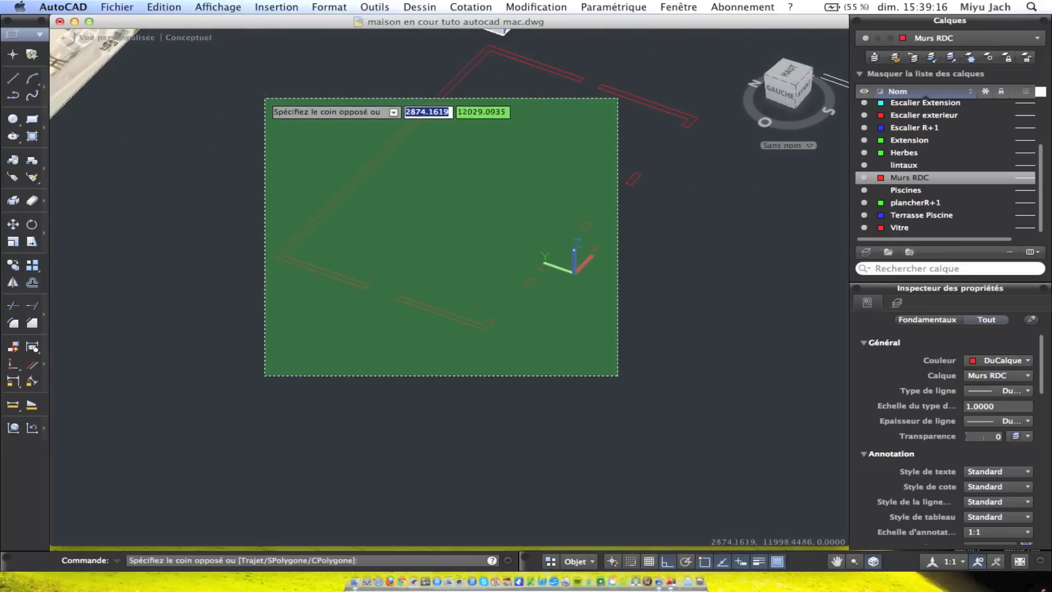
Convert the separate red wall outlines beside the house into regions
{"action": "key", "text": "Escape"}
{"action": "left_click", "coordinate": [548, 7]}
{"action": "left_click", "coordinate": [576, 6]}
{"action": "left_click", "coordinate": [537, 7]}
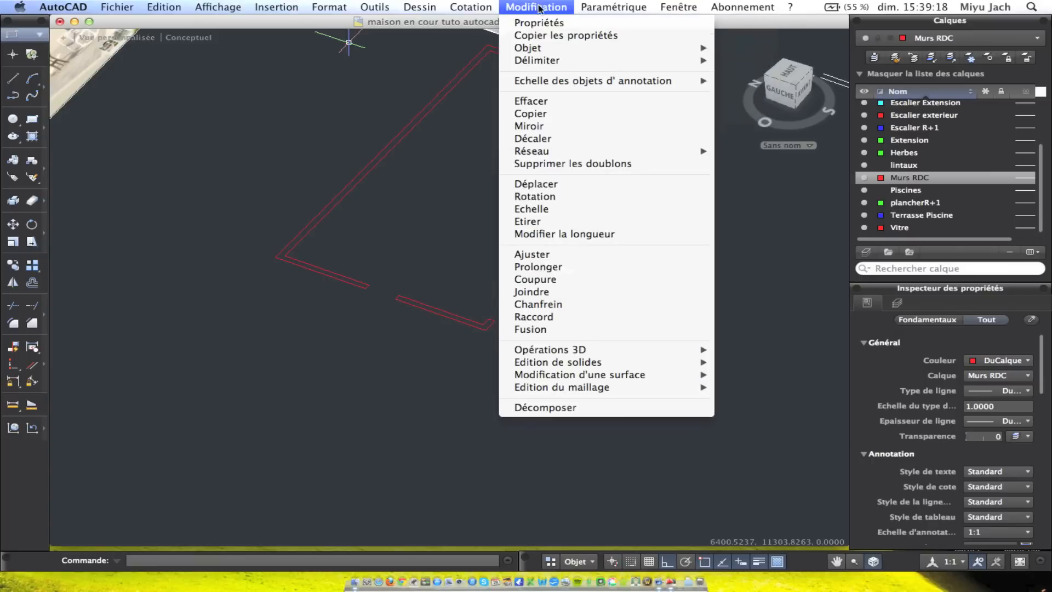
{"action": "left_click", "coordinate": [567, 3]}
{"action": "left_click", "coordinate": [482, 3]}
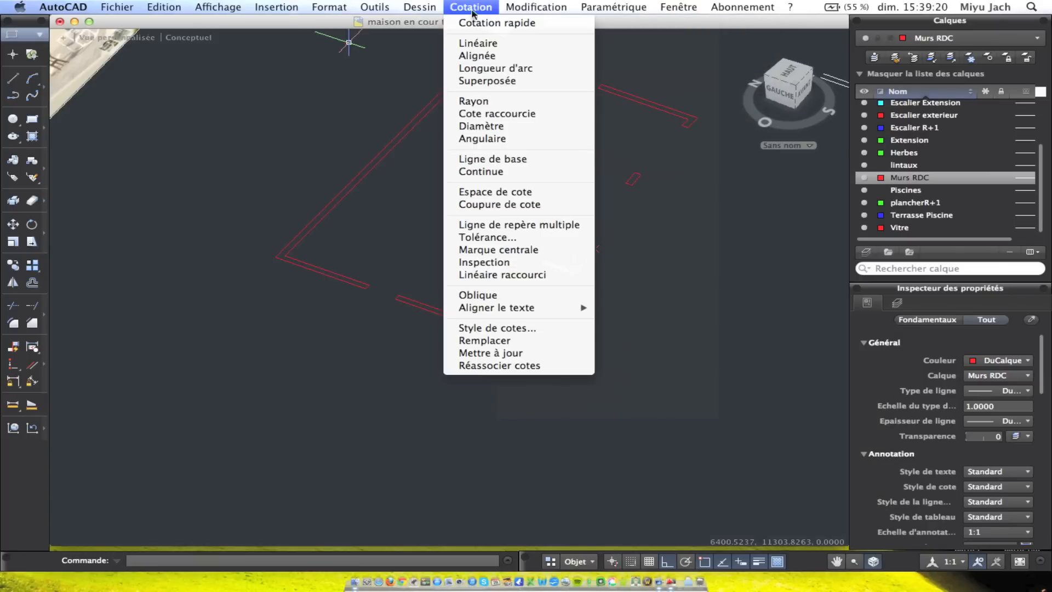
{"action": "mouse_move", "coordinate": [430, 6]}
{"action": "left_click", "coordinate": [449, 327]}
{"action": "left_click", "coordinate": [645, 397]}
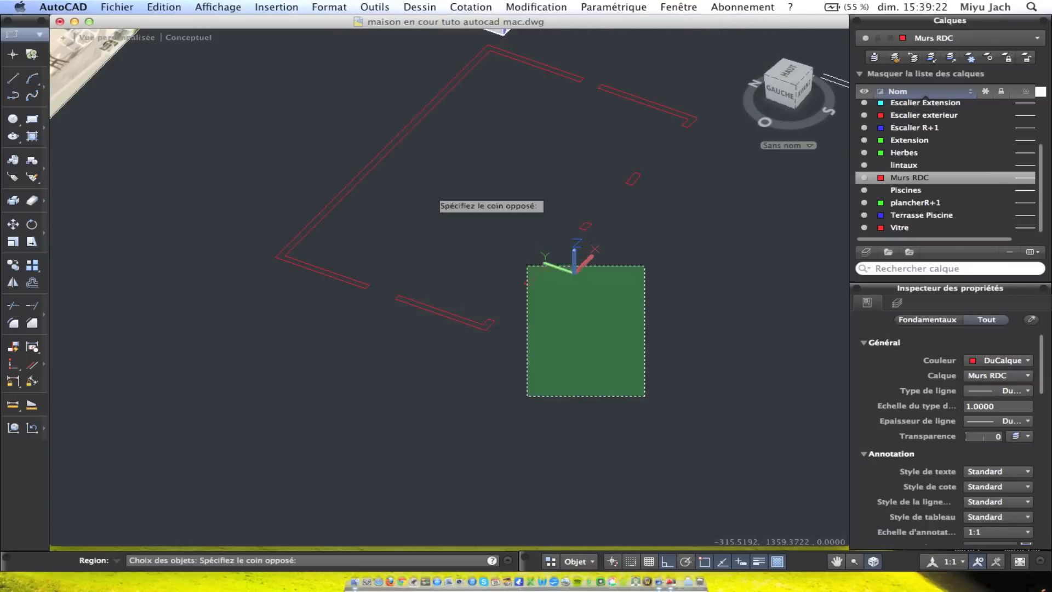
{"action": "left_click", "coordinate": [255, 128]}
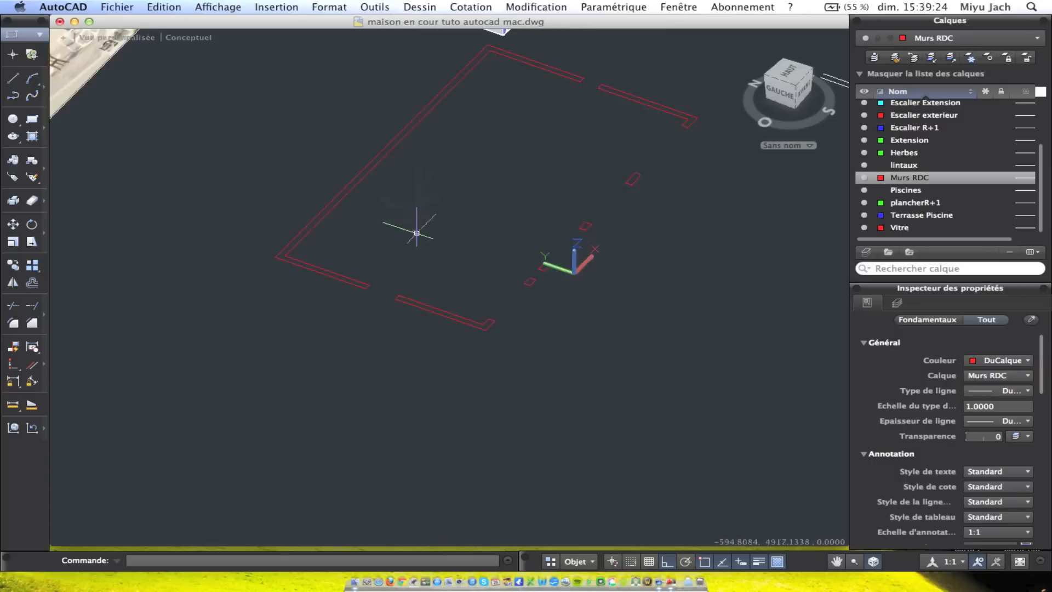
Examine the wall outlines, their corners and openings, and the filled wall regions made from them
{"action": "scroll", "coordinate": [422, 265], "scroll_direction": "up", "scroll_amount": 5}
{"action": "left_click", "coordinate": [522, 435]}
{"action": "left_click", "coordinate": [475, 349]}
{"action": "key", "text": "Escape"}
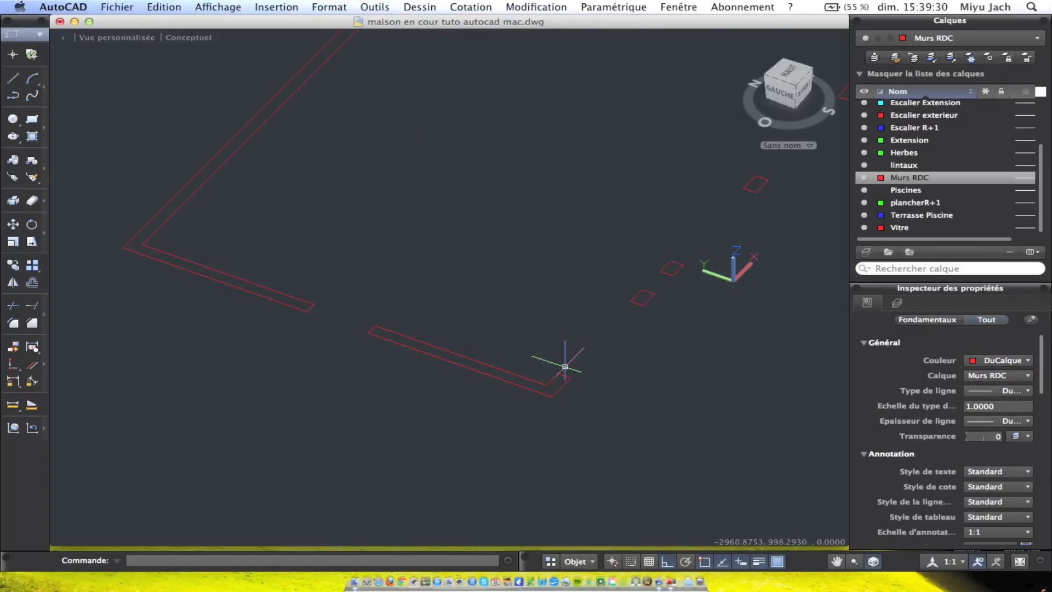
{"action": "middle_click_drag", "start_coordinate": [417, 218], "coordinate": [425, 217]}
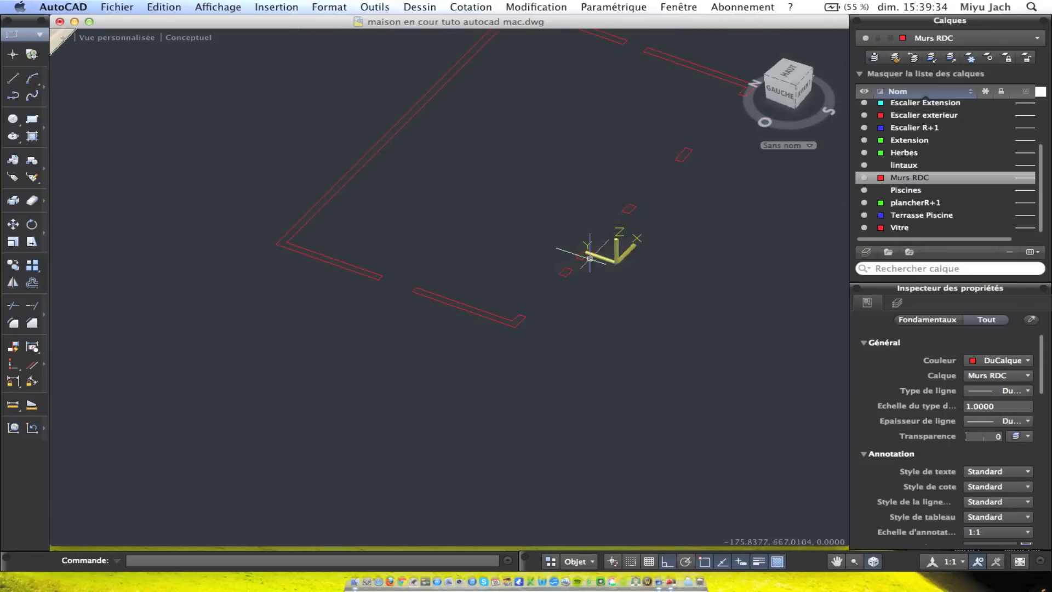
{"action": "mouse_move", "coordinate": [640, 236]}
{"action": "middle_mouse_down"}
{"action": "mouse_move", "coordinate": [709, 312]}
{"action": "mouse_move", "coordinate": [637, 330]}
{"action": "middle_mouse_up"}
{"action": "scroll", "coordinate": [653, 327], "scroll_direction": "down", "scroll_amount": 2}
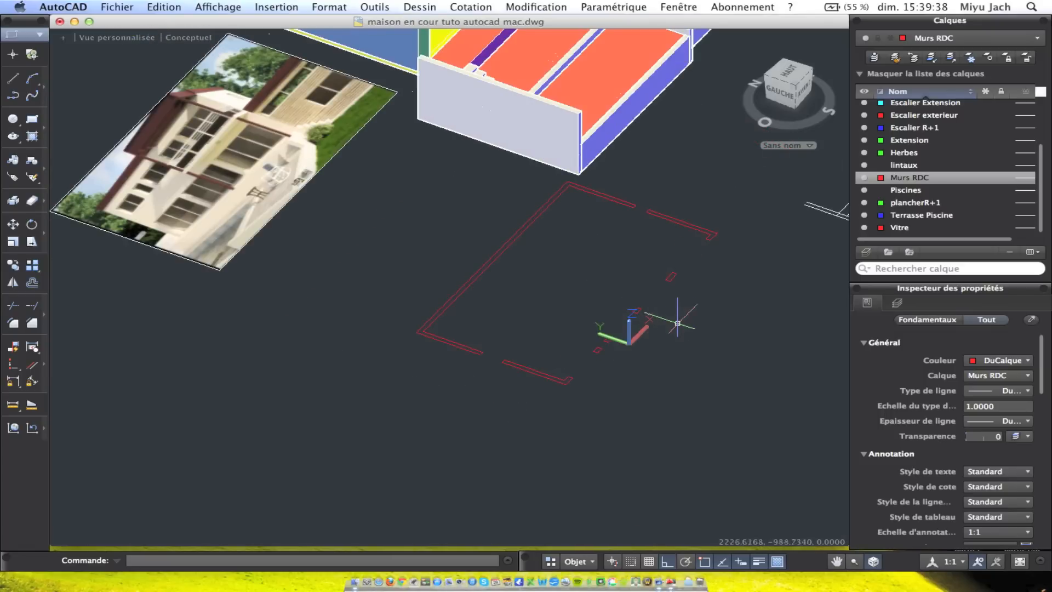
{"action": "scroll", "coordinate": [657, 283], "scroll_direction": "up", "scroll_amount": 3}
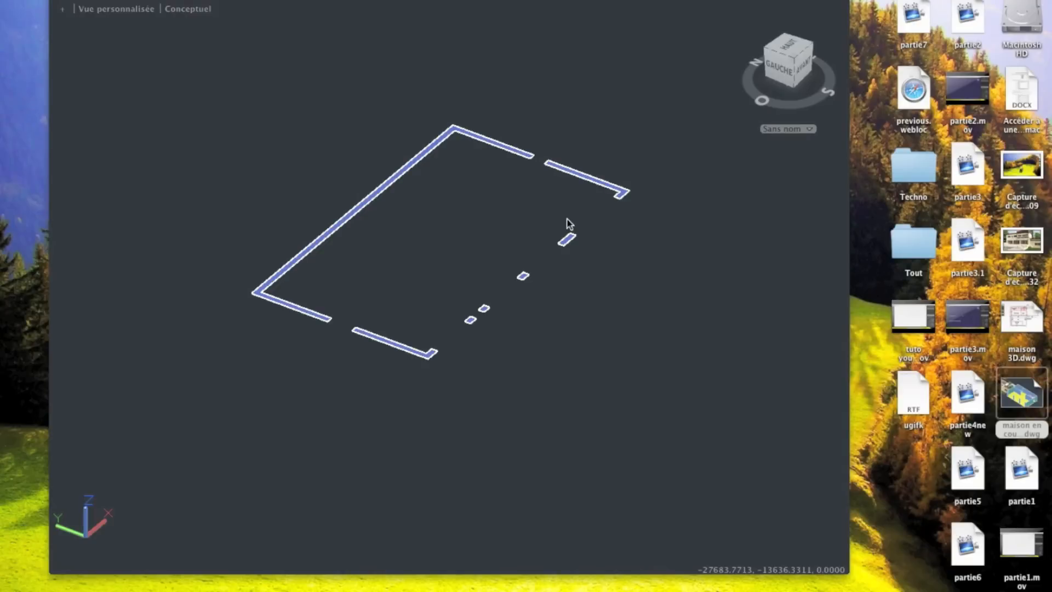
{"action": "left_click", "coordinate": [566, 266]}
{"action": "left_click", "coordinate": [550, 369]}
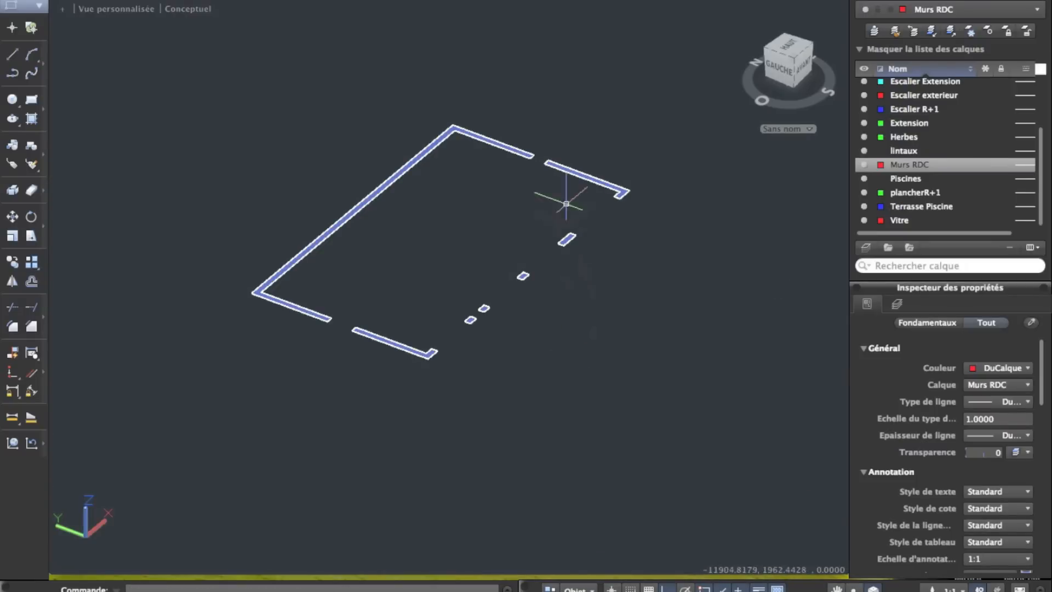
{"action": "scroll", "coordinate": [564, 204], "scroll_direction": "up", "scroll_amount": 5}
{"action": "scroll", "coordinate": [587, 280], "scroll_direction": "down", "scroll_amount": 5}
{"action": "left_click", "coordinate": [557, 260]}
{"action": "left_click", "coordinate": [602, 329]}
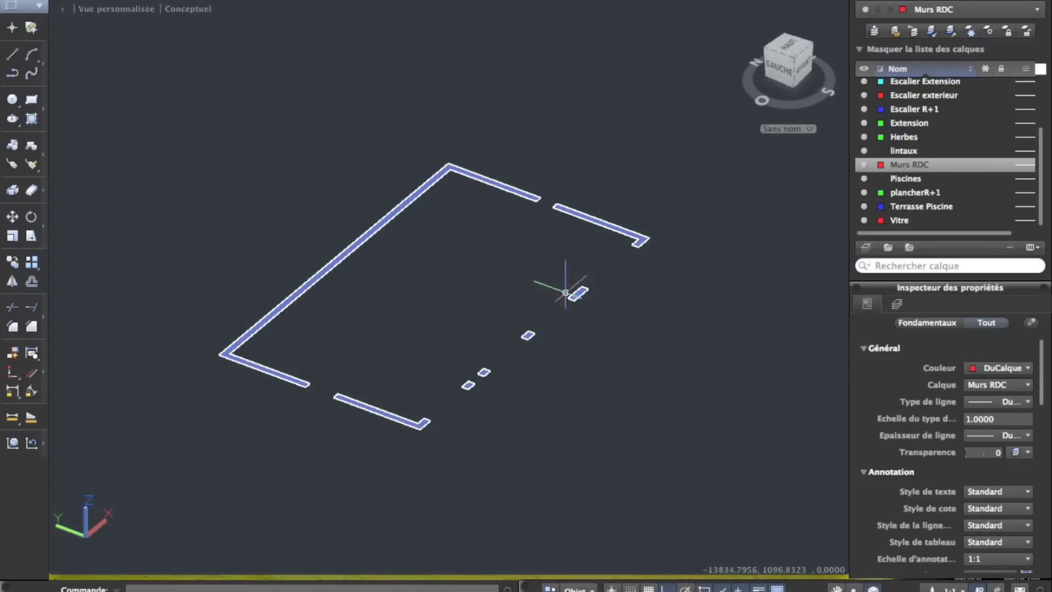
{"action": "scroll", "coordinate": [653, 408], "scroll_direction": "down", "scroll_amount": 5}
Draw a two-segment orthogonal guide line from the house's upper wall corner around the photo toward the wall regions
{"action": "left_click", "coordinate": [694, 383]}
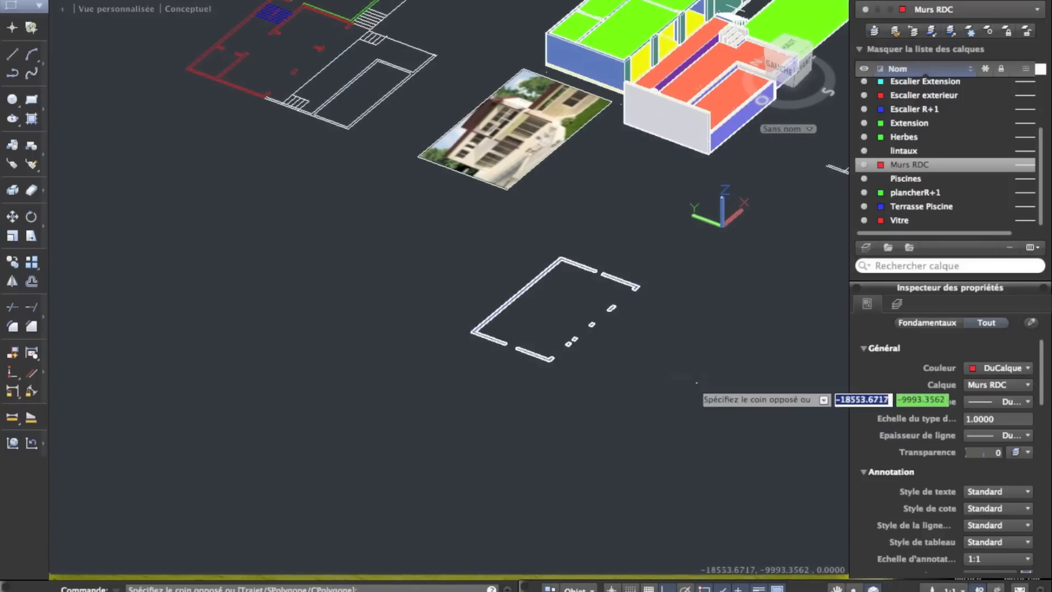
{"action": "left_click", "coordinate": [456, 254]}
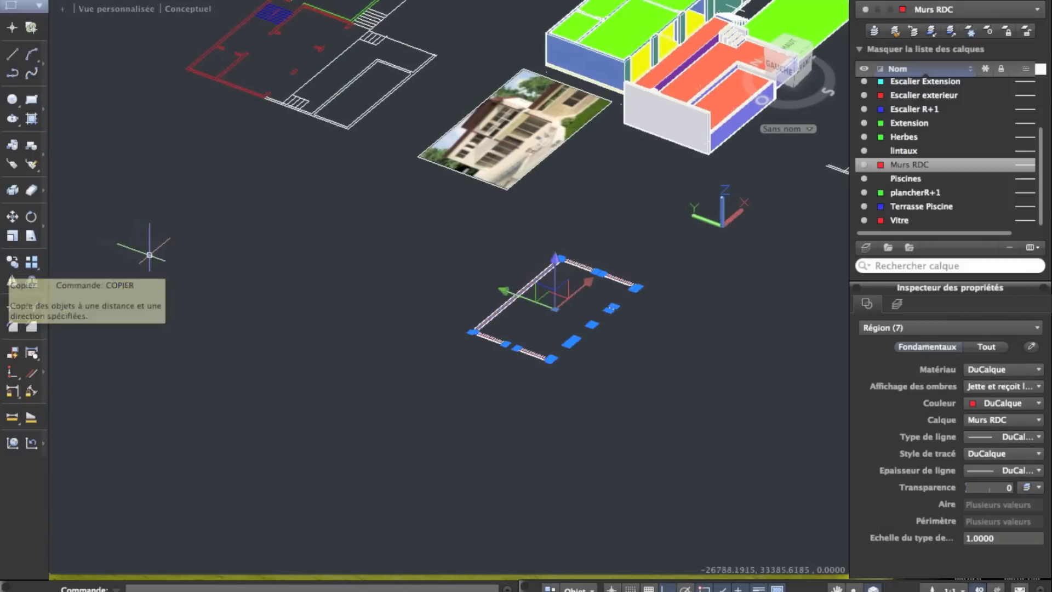
{"action": "middle_click_drag", "start_coordinate": [561, 159], "coordinate": [409, 262]}
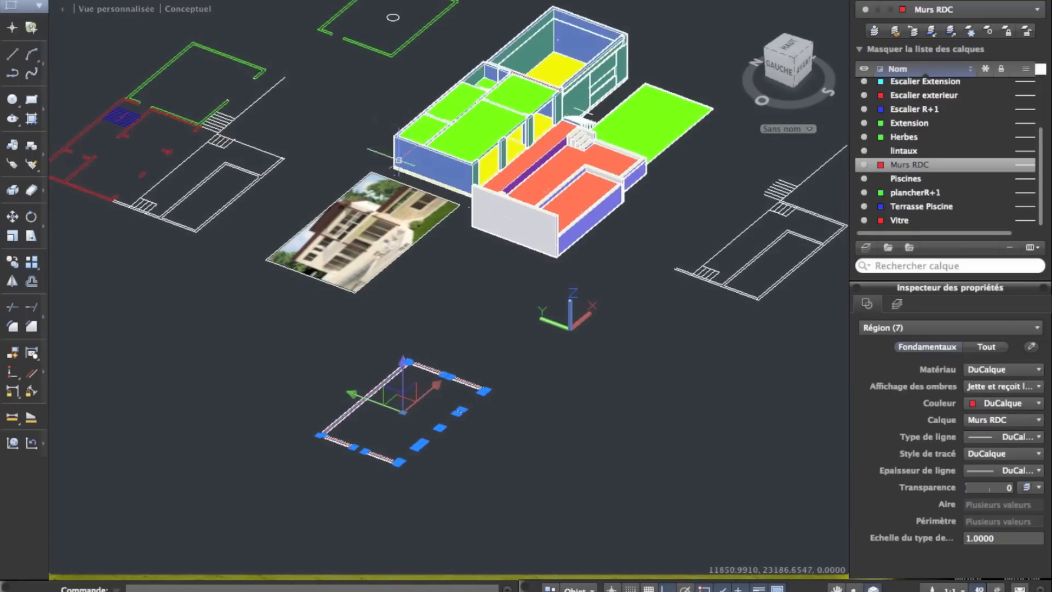
{"action": "left_click", "coordinate": [12, 54]}
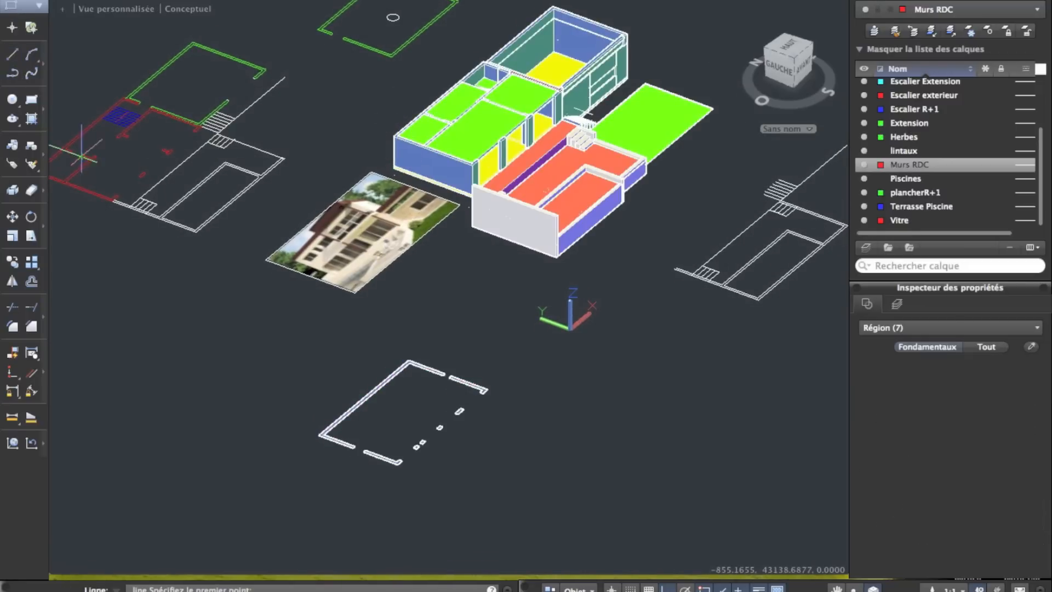
{"action": "left_click", "coordinate": [378, 144]}
{"action": "left_click", "coordinate": [220, 281]}
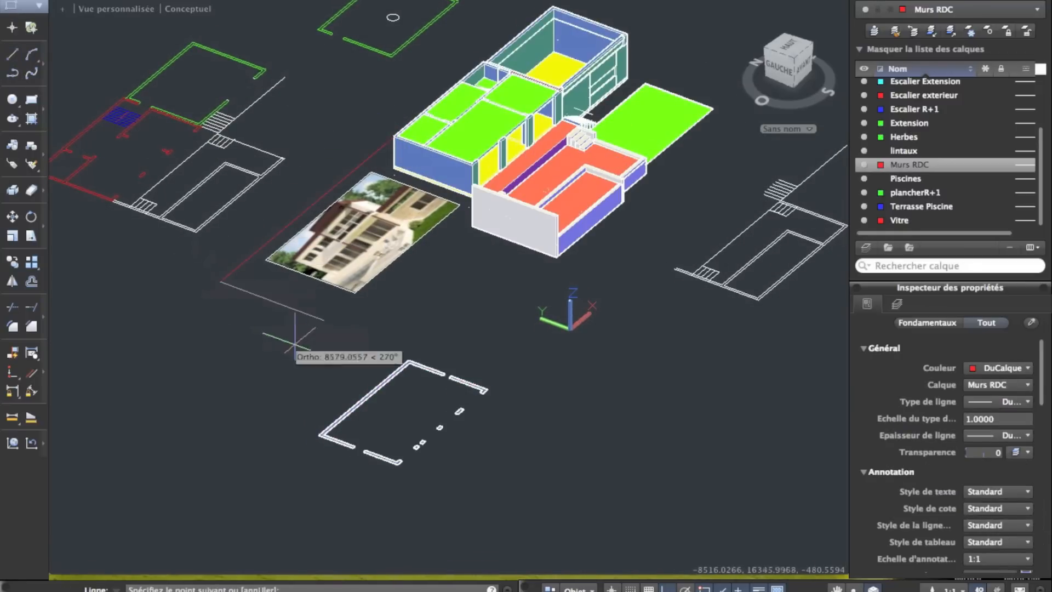
{"action": "key", "text": "Escape"}
Move all the wall regions so that their far outer corner sits on the free end of the guide line
{"action": "left_click", "coordinate": [502, 477]}
{"action": "left_click", "coordinate": [322, 378]}
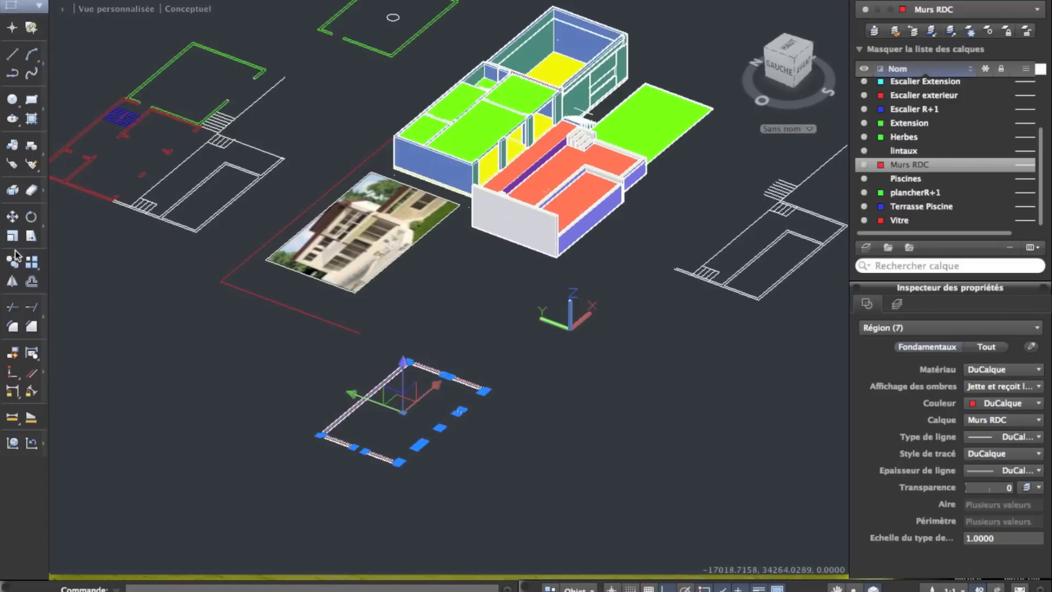
{"action": "left_click", "coordinate": [13, 217]}
{"action": "scroll", "coordinate": [389, 400], "scroll_direction": "up", "scroll_amount": 5}
{"action": "left_click", "coordinate": [431, 322]}
{"action": "left_click", "coordinate": [330, 263]}
{"action": "scroll", "coordinate": [345, 308], "scroll_direction": "down", "scroll_amount": 3}
{"action": "middle_click_drag", "start_coordinate": [346, 308], "coordinate": [387, 394]}
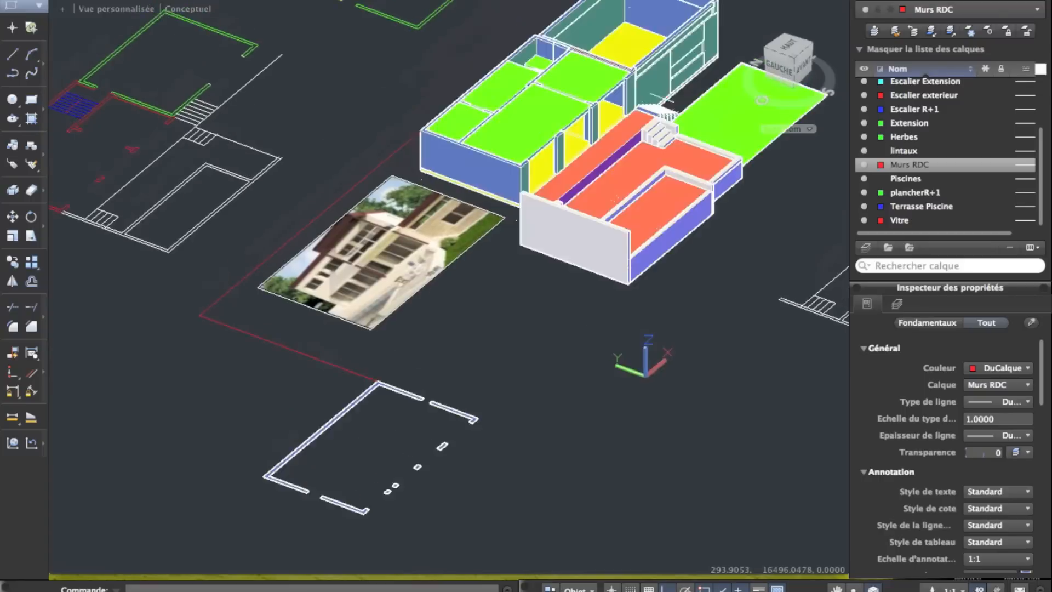
Check where the guide line meets the house corner and the moved wall regions
{"action": "scroll", "coordinate": [430, 134], "scroll_direction": "up", "scroll_amount": 5}
{"action": "scroll", "coordinate": [442, 167], "scroll_direction": "up", "scroll_amount": 3}
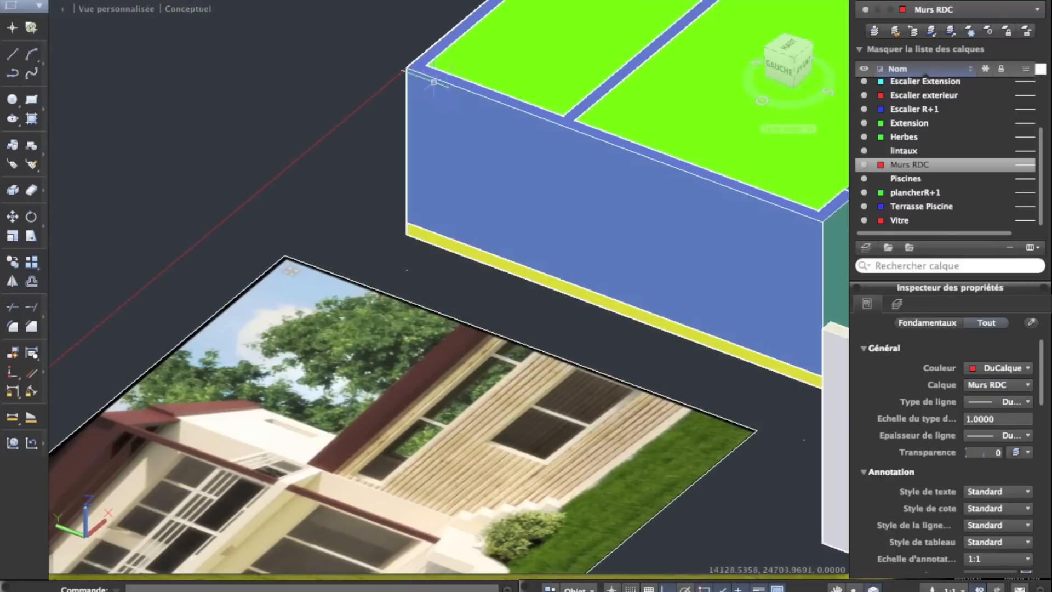
{"action": "scroll", "coordinate": [422, 66], "scroll_direction": "down", "scroll_amount": 4}
{"action": "middle_click_drag", "start_coordinate": [465, 307], "coordinate": [507, 179]}
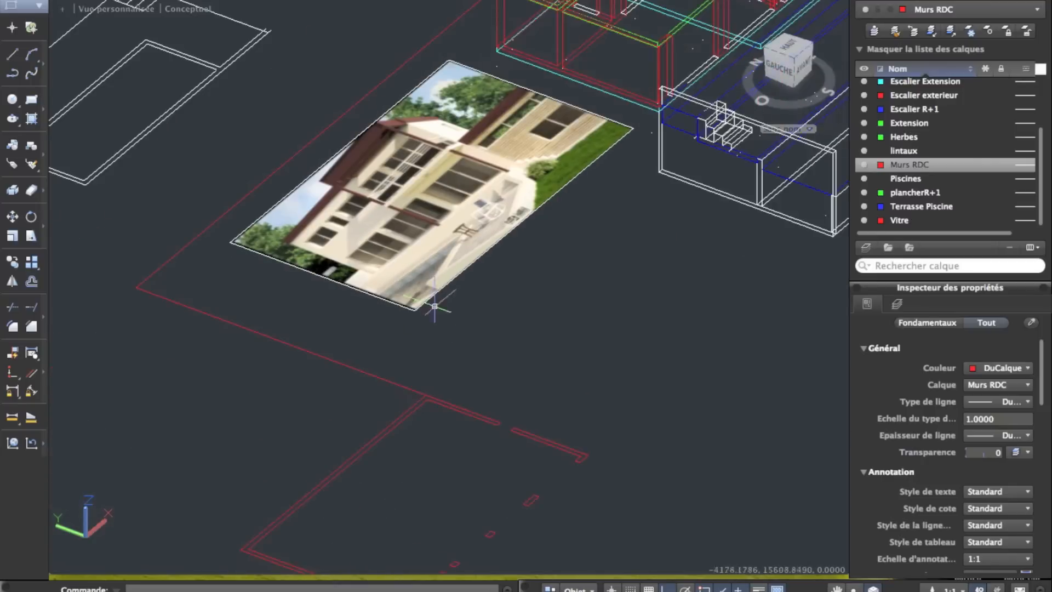
{"action": "middle_click_drag", "start_coordinate": [498, 432], "coordinate": [604, 229]}
{"action": "scroll", "coordinate": [535, 338], "scroll_direction": "down", "scroll_amount": 4}
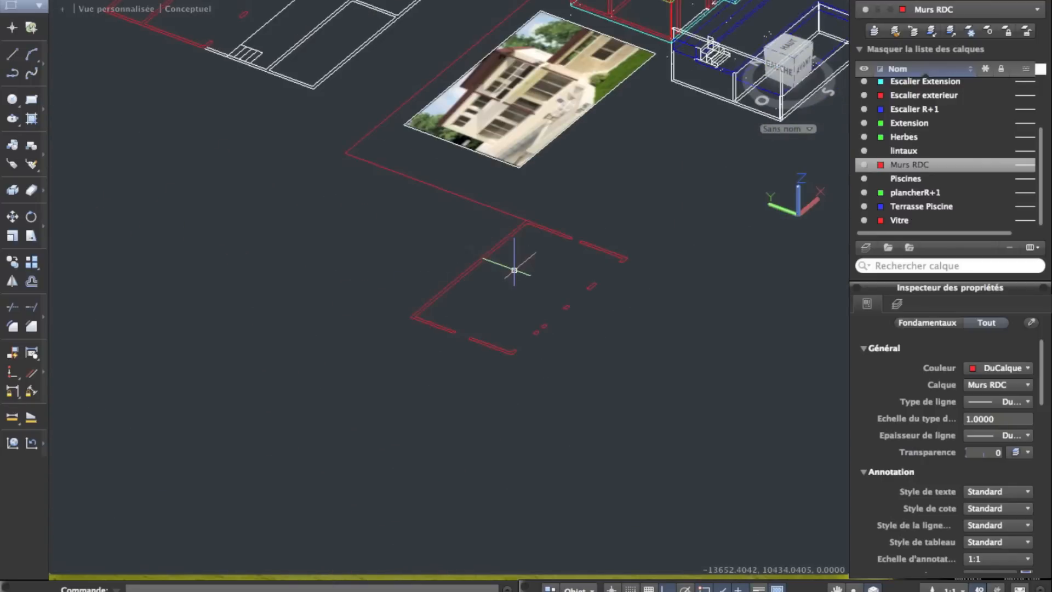
{"action": "scroll", "coordinate": [360, 202], "scroll_direction": "up", "scroll_amount": 2}
Extrude all the wall regions upward into one-storey walls, picking the height on the existing house
{"action": "left_click", "coordinate": [353, 207]}
{"action": "left_click", "coordinate": [688, 382]}
{"action": "left_click", "coordinate": [468, 1]}
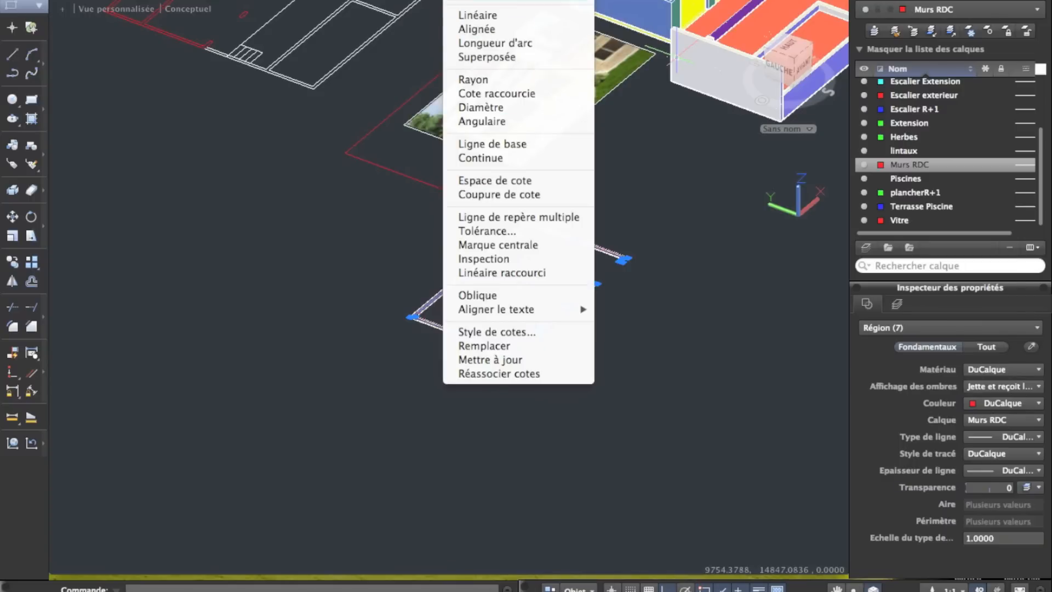
{"action": "mouse_move", "coordinate": [442, 2]}
{"action": "left_click", "coordinate": [597, 117]}
{"action": "middle_click_drag", "start_coordinate": [598, 114], "coordinate": [451, 411]}
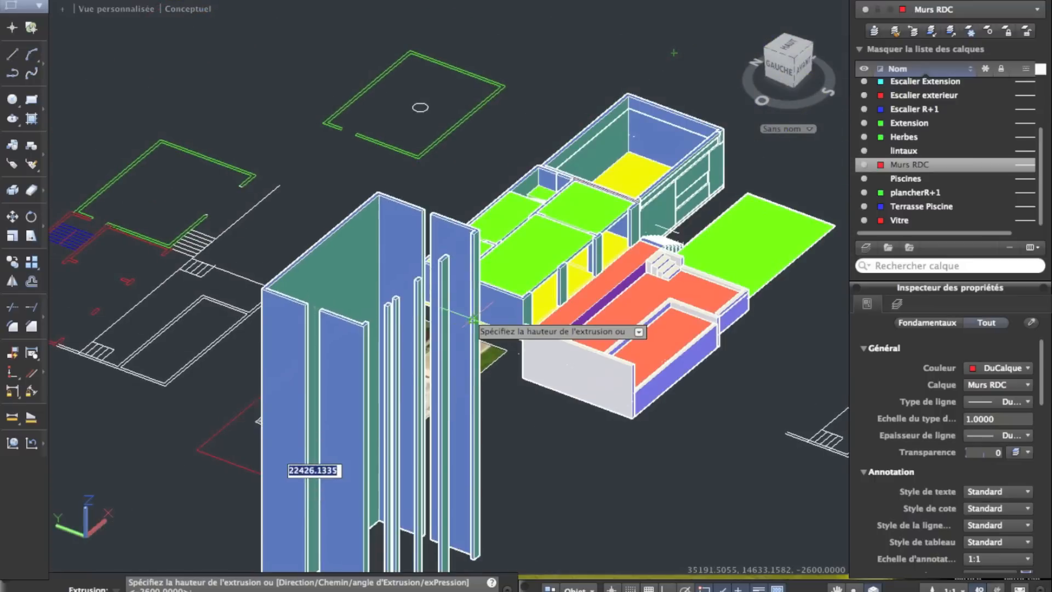
{"action": "scroll", "coordinate": [417, 307], "scroll_direction": "up", "scroll_amount": 6}
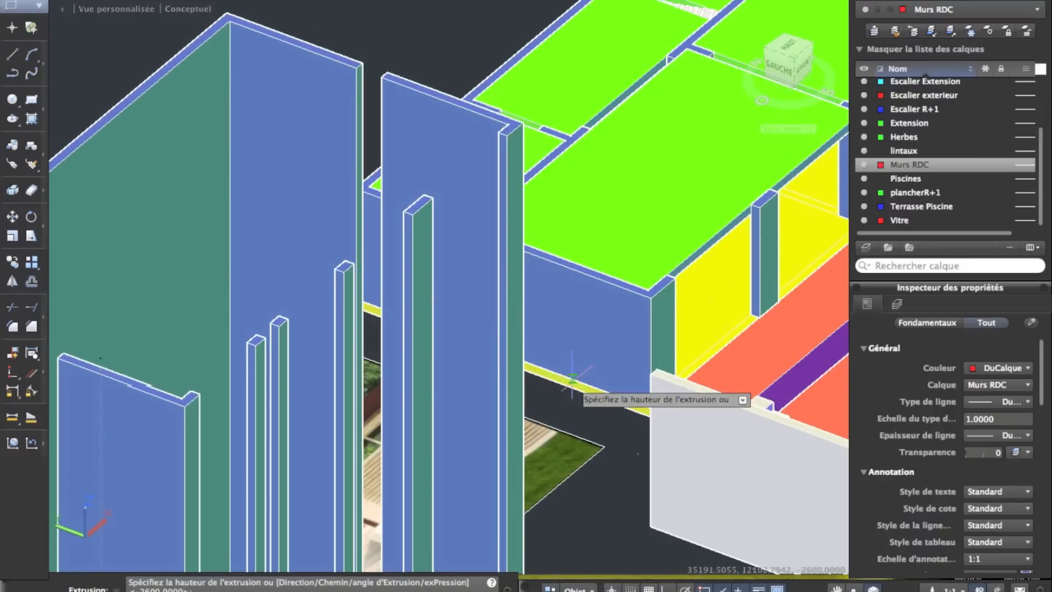
{"action": "mouse_move", "coordinate": [461, 309]}
{"action": "middle_mouse_down", "text": "shift"}
{"action": "mouse_move", "coordinate": [509, 305]}
{"action": "mouse_move", "coordinate": [679, 362]}
{"action": "mouse_move", "coordinate": [638, 316]}
{"action": "mouse_move", "coordinate": [313, 284]}
{"action": "mouse_move", "coordinate": [353, 282]}
{"action": "mouse_move", "coordinate": [446, 147]}
{"action": "mouse_move", "coordinate": [325, 235]}
{"action": "mouse_move", "coordinate": [534, 205]}
{"action": "middle_mouse_up", "text": "shift"}
{"action": "left_click", "coordinate": [679, 349]}
Delete the red guide line between the house and the extruded walls
{"action": "scroll", "coordinate": [682, 340], "scroll_direction": "down", "scroll_amount": 8}
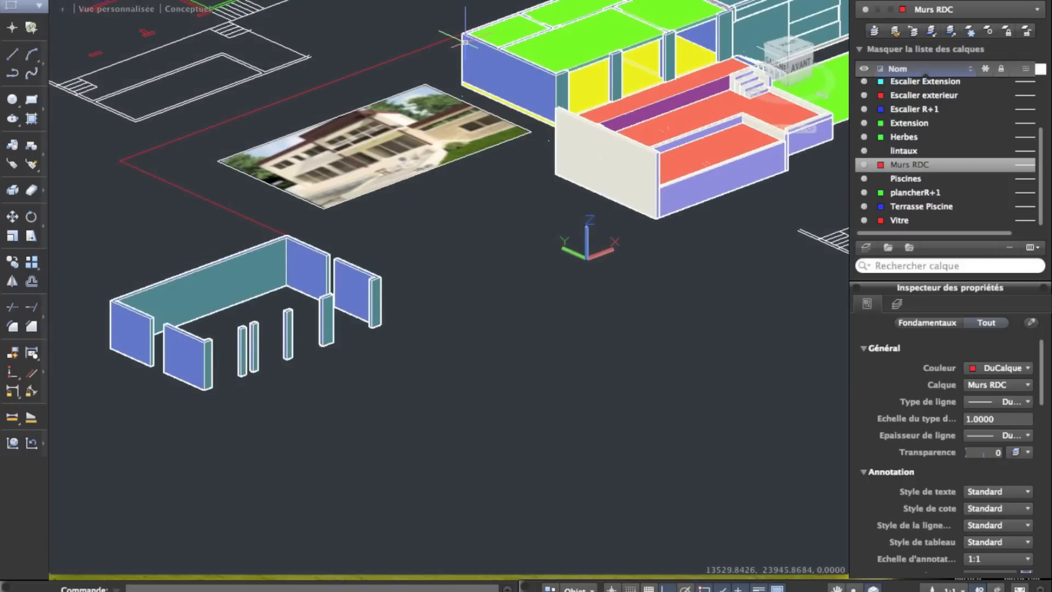
{"action": "middle_click_drag", "start_coordinate": [152, 279], "coordinate": [285, 222]}
{"action": "left_click", "coordinate": [256, 100]}
{"action": "key", "text": "Delete"}
Move the extruded walls onto the house, placing their bottom outer corner on the matching upper corner of the ground-floor walls
{"action": "left_click", "coordinate": [602, 366]}
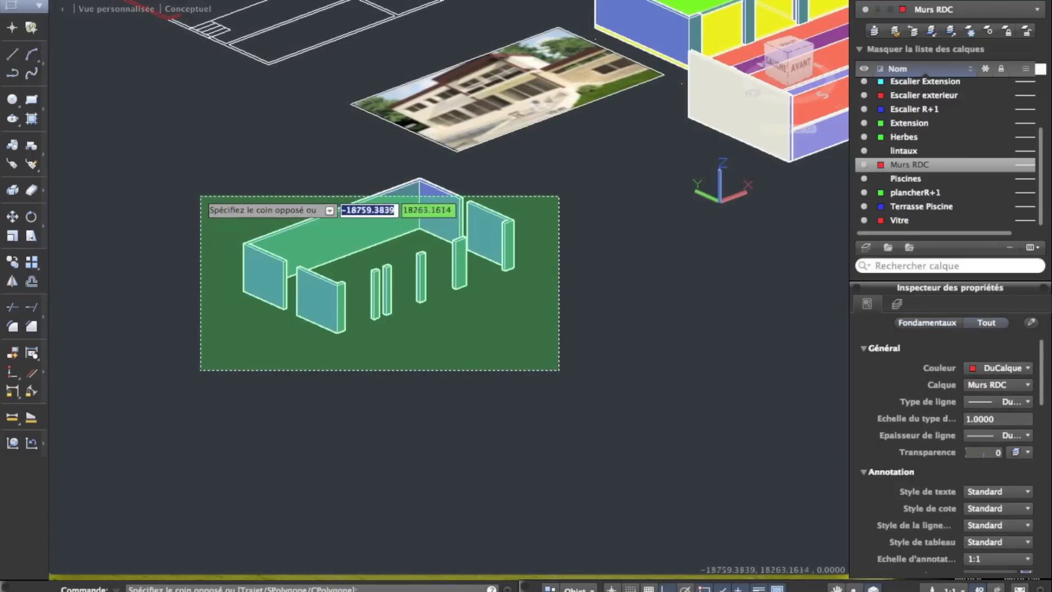
{"action": "left_click", "coordinate": [201, 187]}
{"action": "left_click", "coordinate": [12, 221]}
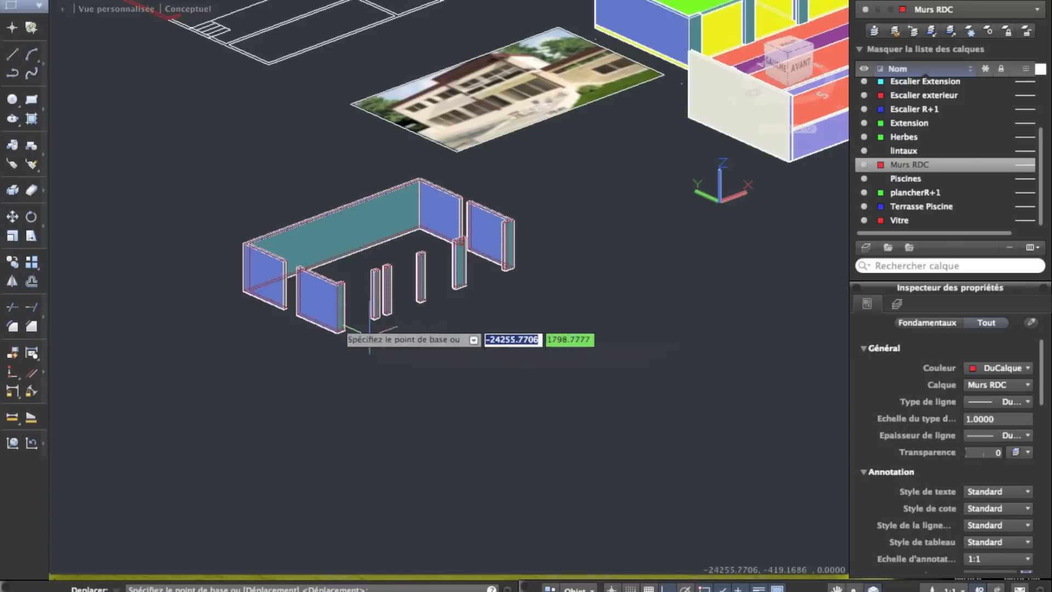
{"action": "left_click", "coordinate": [244, 291]}
{"action": "scroll", "coordinate": [243, 291], "scroll_direction": "down", "scroll_amount": 5}
{"action": "scroll", "coordinate": [368, 228], "scroll_direction": "up", "scroll_amount": 10}
{"action": "left_click", "coordinate": [503, 108]}
Examine how the upper-floor walls and columns sit on the floor slab along the front of the house
{"action": "scroll", "coordinate": [567, 169], "scroll_direction": "down", "scroll_amount": 3}
{"action": "middle_click_drag", "start_coordinate": [602, 191], "coordinate": [430, 187]}
{"action": "scroll", "coordinate": [430, 186], "scroll_direction": "up", "scroll_amount": 6}
{"action": "middle_click_drag", "start_coordinate": [554, 107], "coordinate": [518, 113], "text": "shift"}
{"action": "scroll", "coordinate": [407, 120], "scroll_direction": "up", "scroll_amount": 4}
{"action": "middle_click_drag", "start_coordinate": [376, 140], "coordinate": [509, 126]}
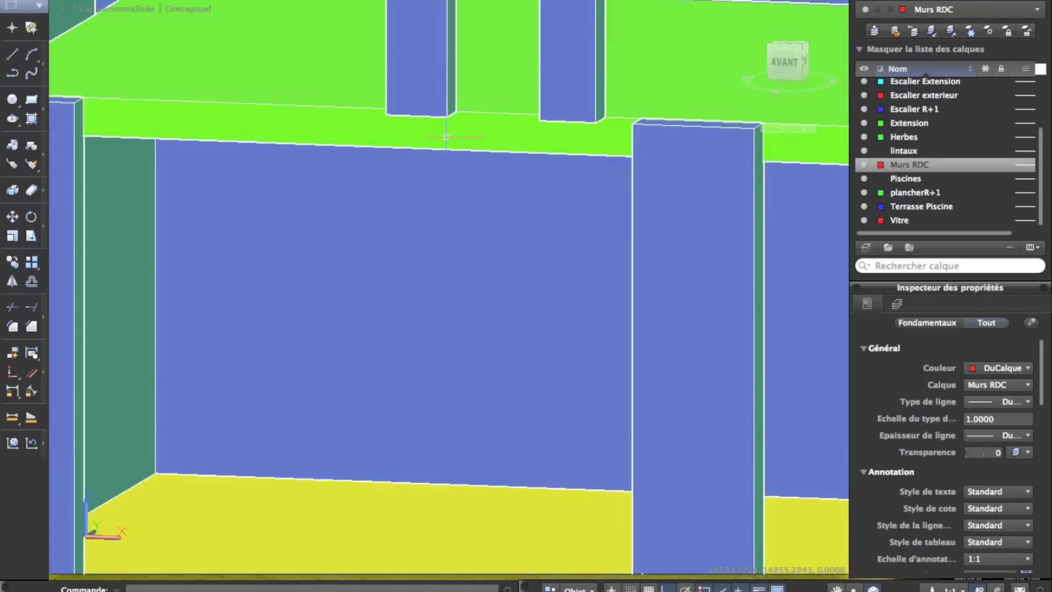
{"action": "scroll", "coordinate": [446, 137], "scroll_direction": "down", "scroll_amount": 5}
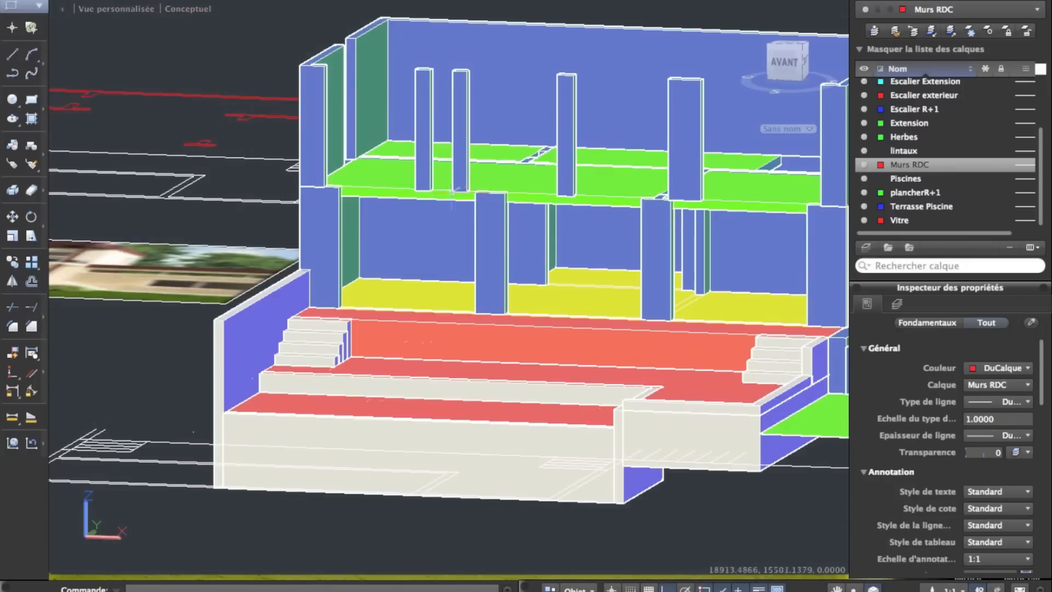
{"action": "scroll", "coordinate": [443, 213], "scroll_direction": "up", "scroll_amount": 2}
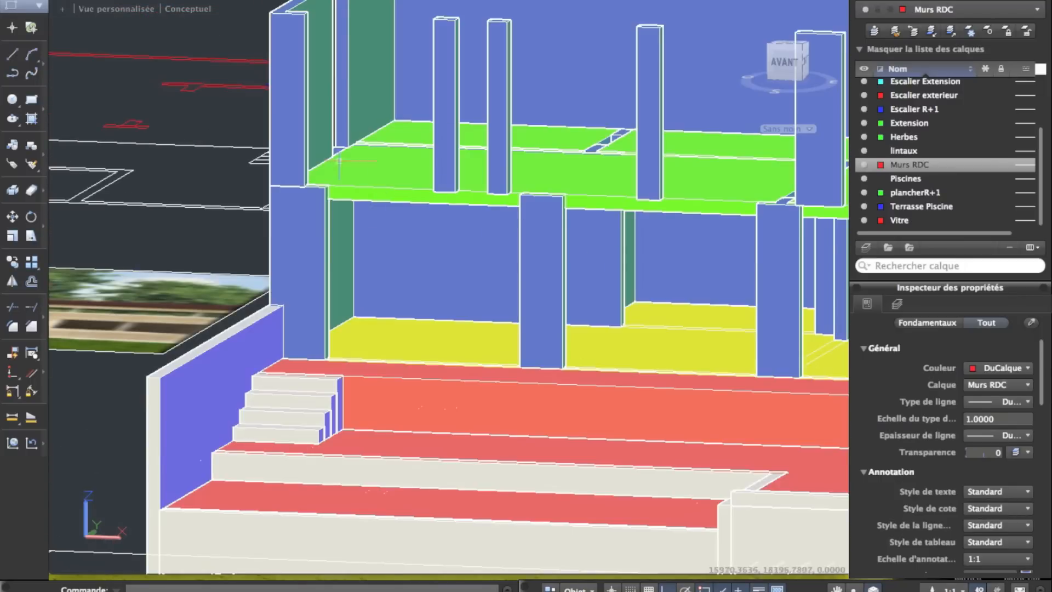
{"action": "mouse_move", "coordinate": [412, 212]}
{"action": "middle_mouse_down", "text": "shift"}
{"action": "mouse_move", "coordinate": [329, 222]}
{"action": "mouse_move", "coordinate": [149, 203]}
{"action": "middle_mouse_up", "text": "shift"}
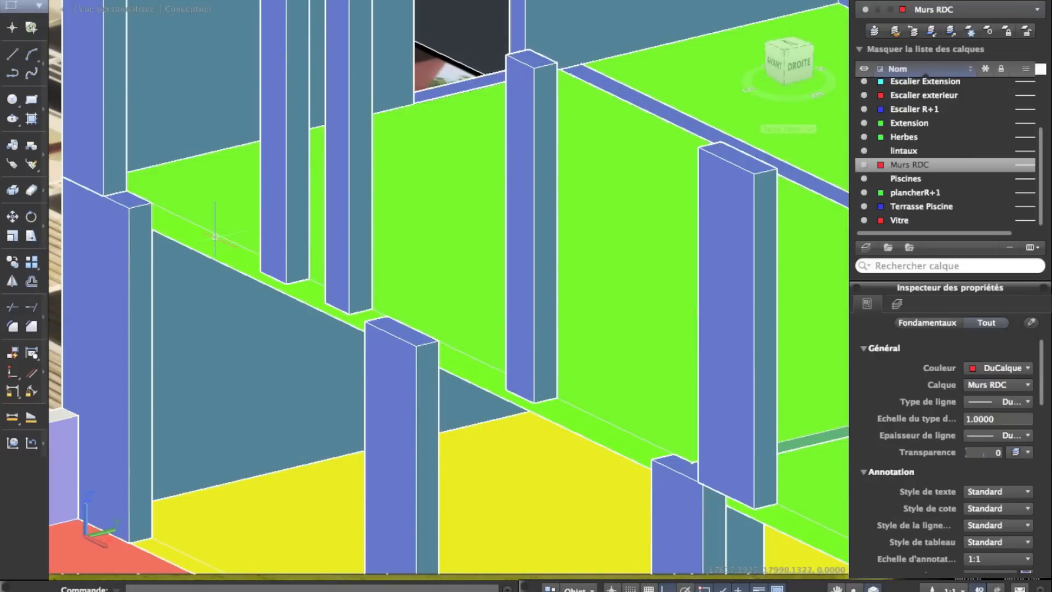
{"action": "scroll", "coordinate": [241, 239], "scroll_direction": "down", "scroll_amount": 6}
{"action": "scroll", "coordinate": [238, 261], "scroll_direction": "up", "scroll_amount": 3}
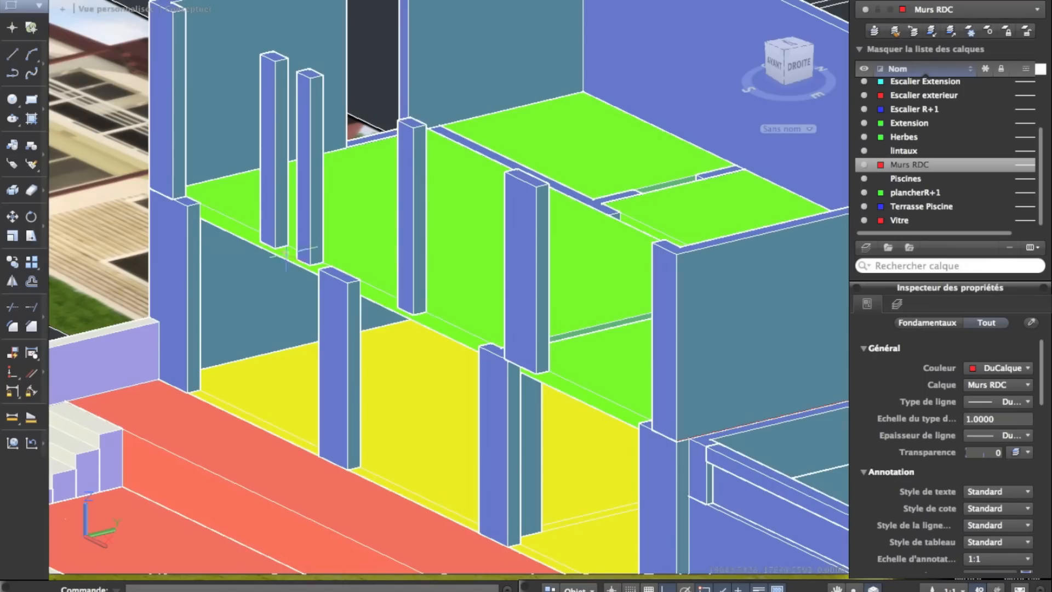
{"action": "scroll", "coordinate": [222, 248], "scroll_direction": "down", "scroll_amount": 5}
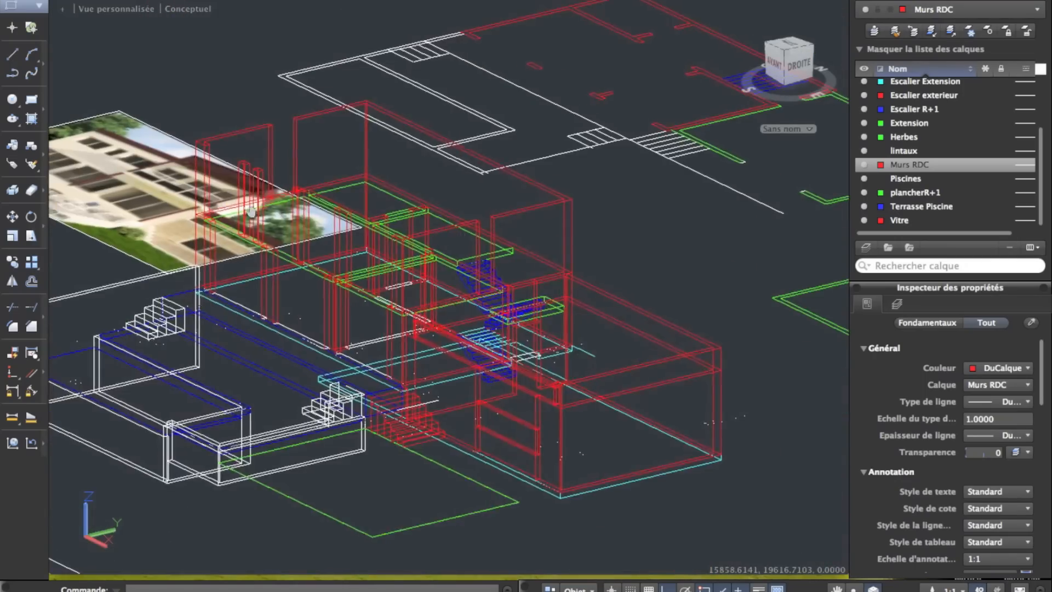
{"action": "scroll", "coordinate": [246, 195], "scroll_direction": "up", "scroll_amount": 3}
{"action": "scroll", "coordinate": [262, 226], "scroll_direction": "up", "scroll_amount": 5}
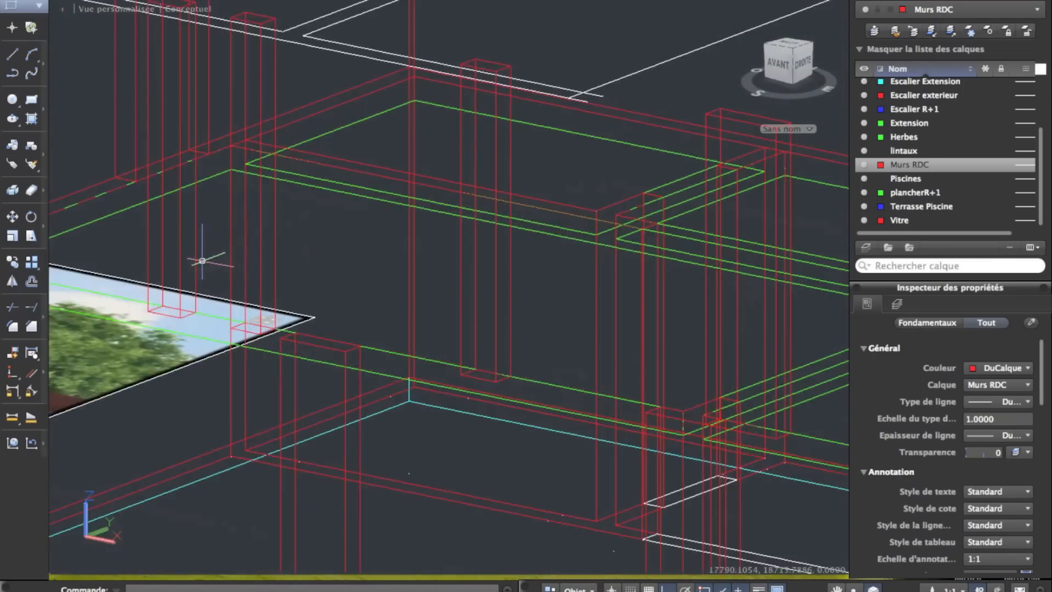
{"action": "scroll", "coordinate": [312, 224], "scroll_direction": "up", "scroll_amount": 2}
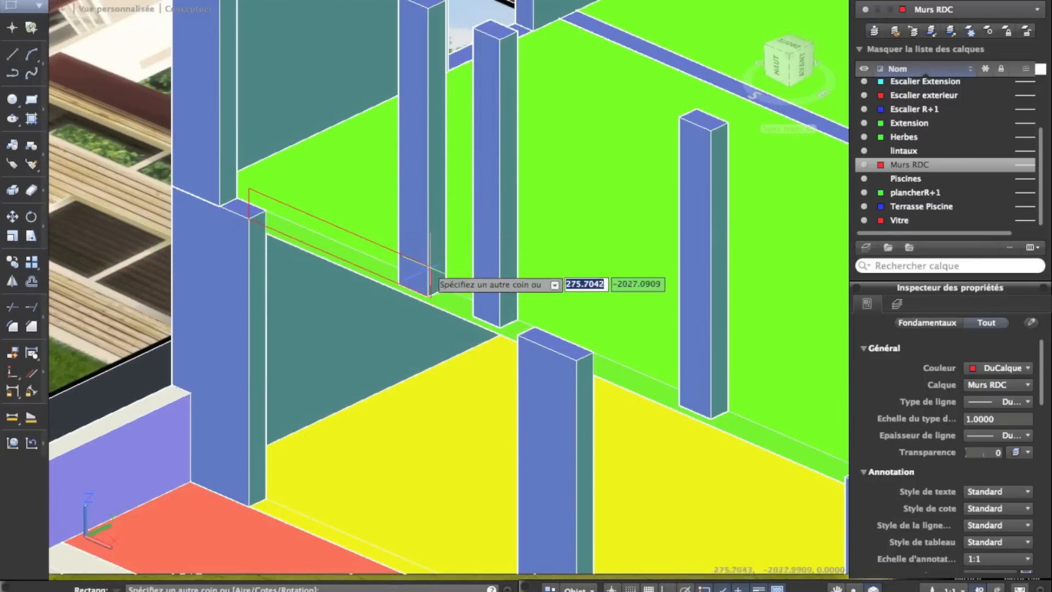
{"action": "key", "text": "Escape"}
{"action": "right_click", "coordinate": [270, 186]}
{"action": "left_click", "coordinate": [285, 192]}
{"action": "left_click", "coordinate": [266, 212]}
{"action": "key", "text": "Escape"}
Draw a rectangle spanning the gap between the tops of the first two ground-floor front columns
{"action": "right_click", "coordinate": [345, 199]}
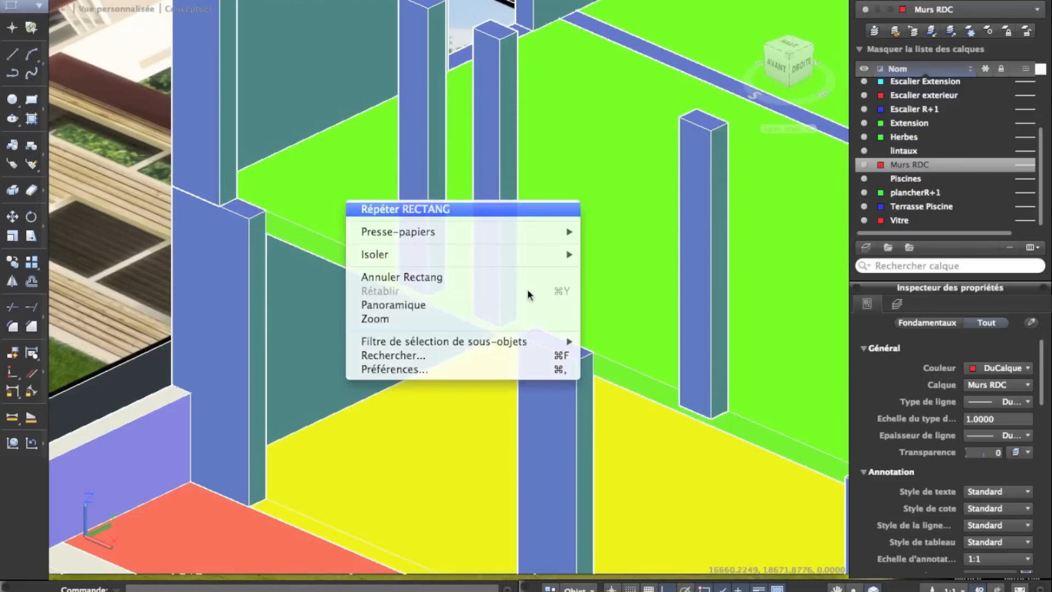
{"action": "left_click", "coordinate": [383, 207]}
{"action": "left_click", "coordinate": [533, 327]}
{"action": "left_click", "coordinate": [248, 219]}
Extrude the rectangle between the first two front columns 400 downward into a beam
{"action": "left_click", "coordinate": [281, 232]}
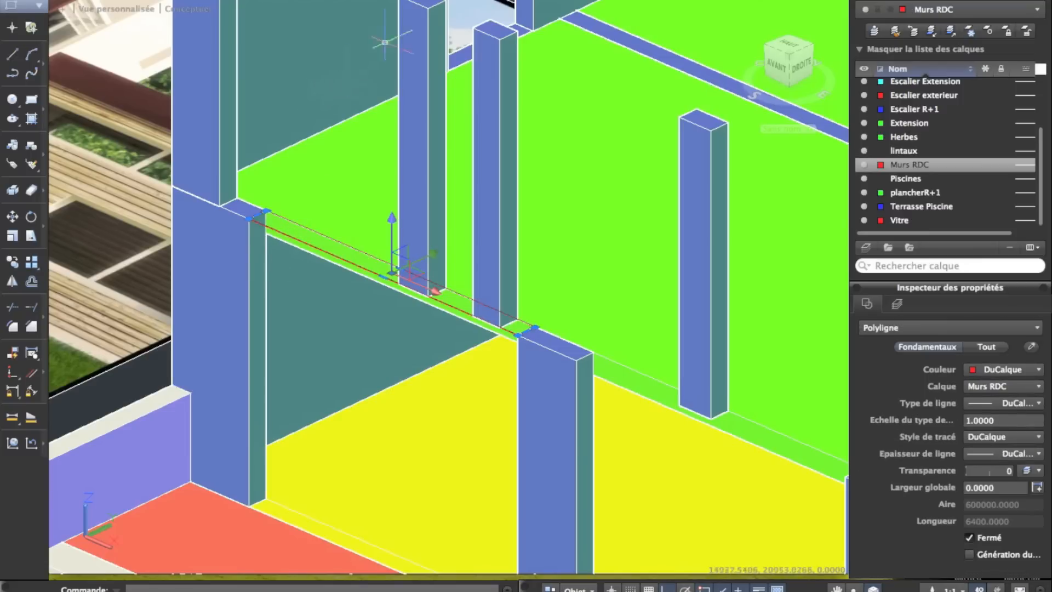
{"action": "left_click", "coordinate": [455, 0]}
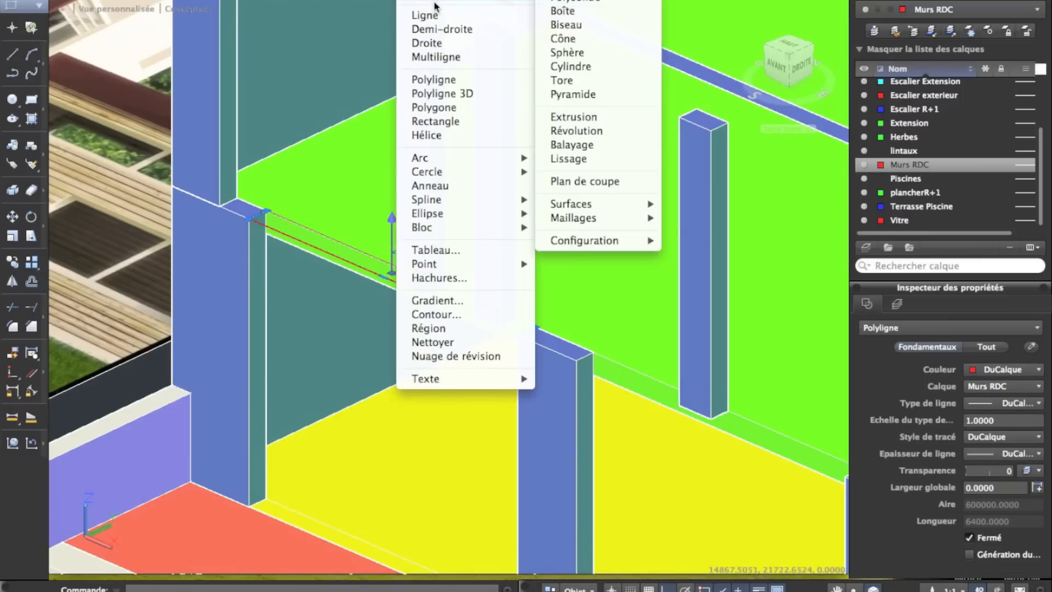
{"action": "mouse_move", "coordinate": [435, 2]}
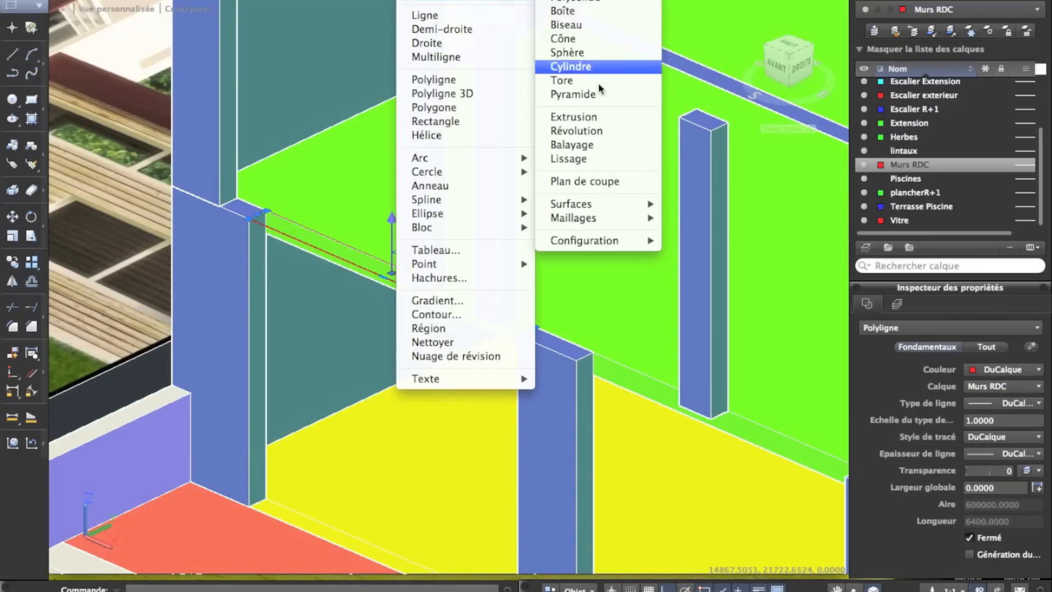
{"action": "left_click", "coordinate": [573, 117]}
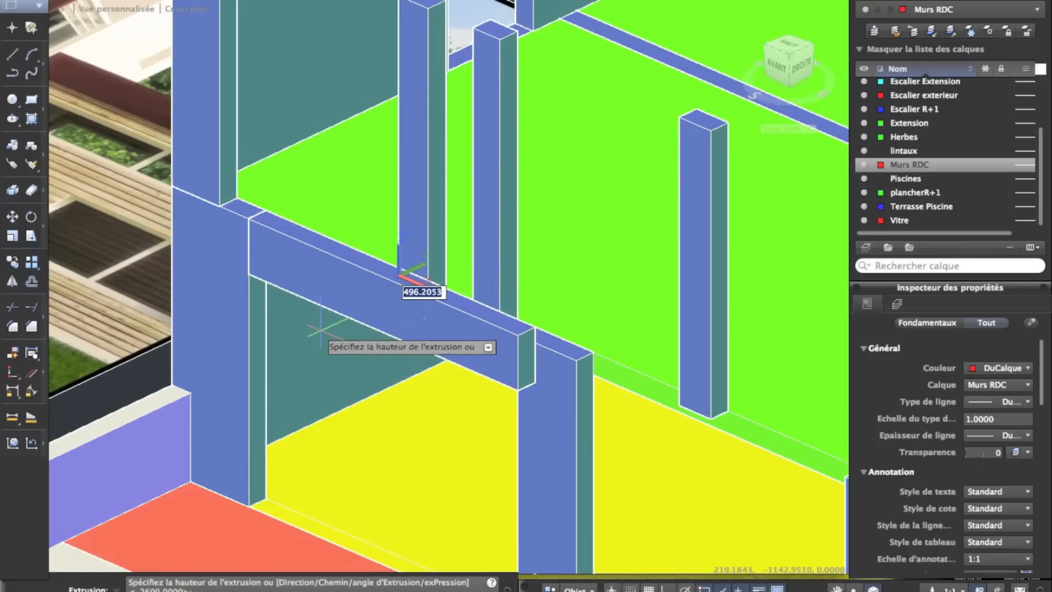
{"action": "type", "text": "4"}
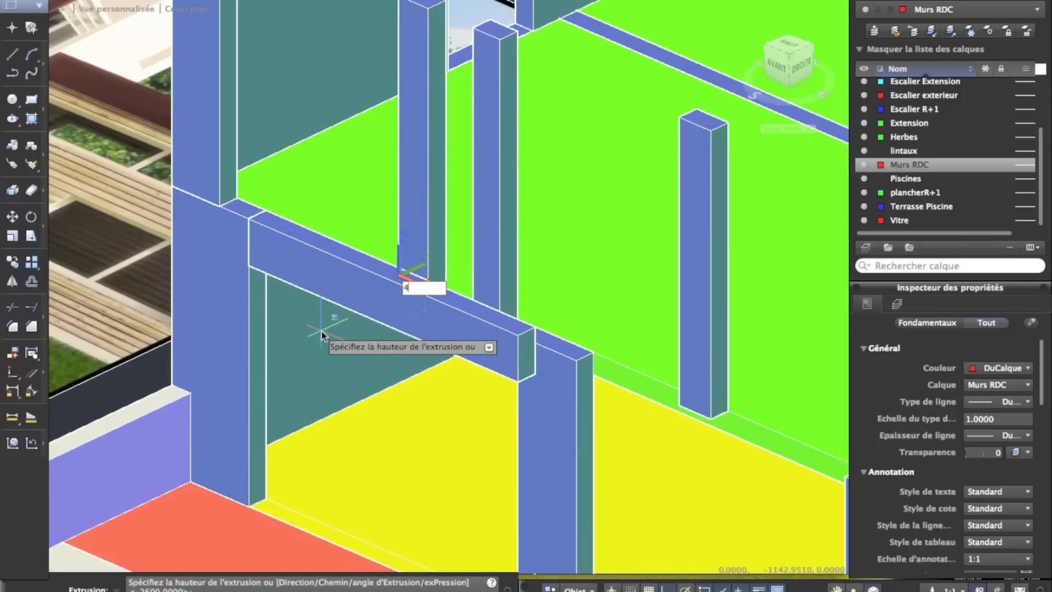
{"action": "type", "text": "00"}
{"action": "key", "text": "Return"}
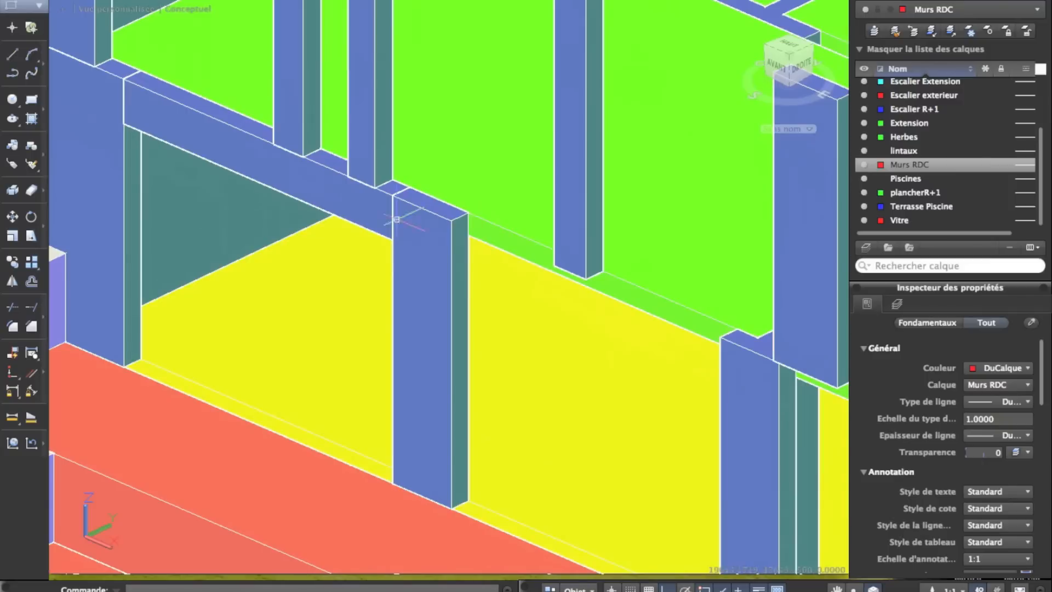
Copy the beam from its upper outer corner into the two remaining openings along the front of the house
{"action": "left_click", "coordinate": [315, 179]}
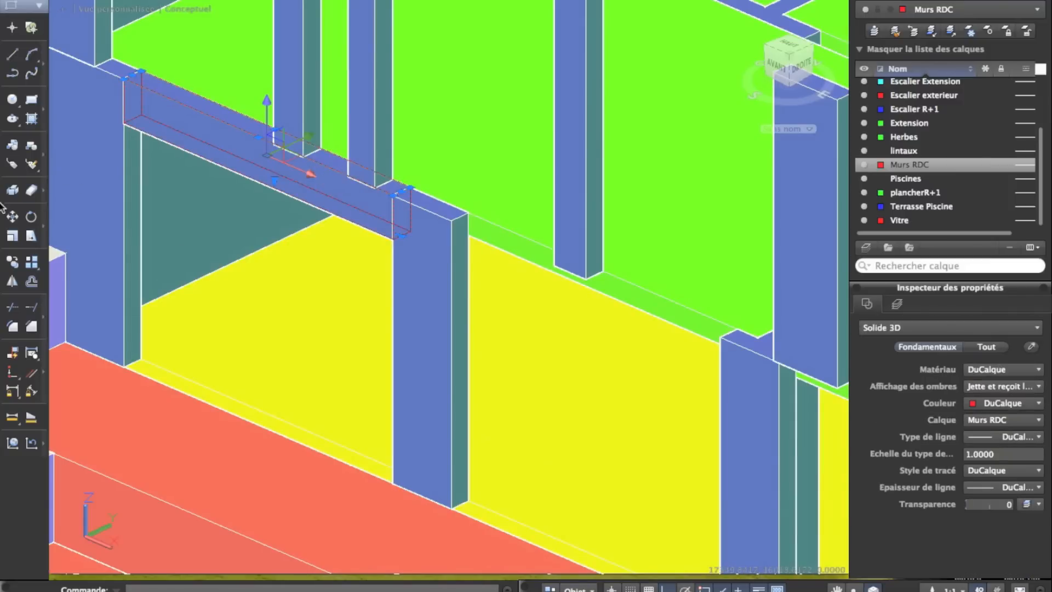
{"action": "left_click", "coordinate": [25, 261]}
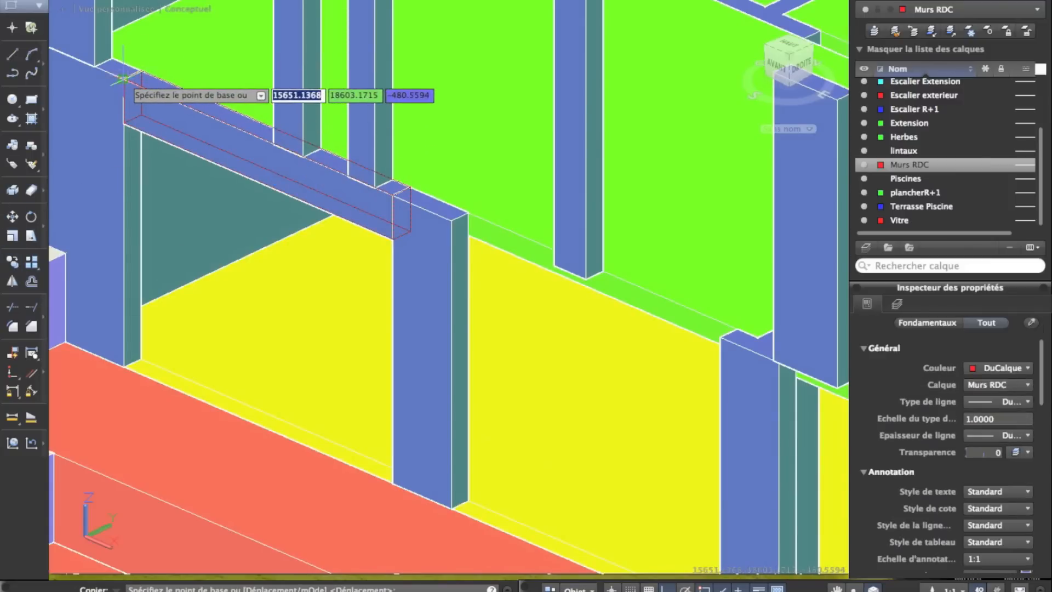
{"action": "middle_click_drag", "start_coordinate": [486, 272], "coordinate": [396, 218]}
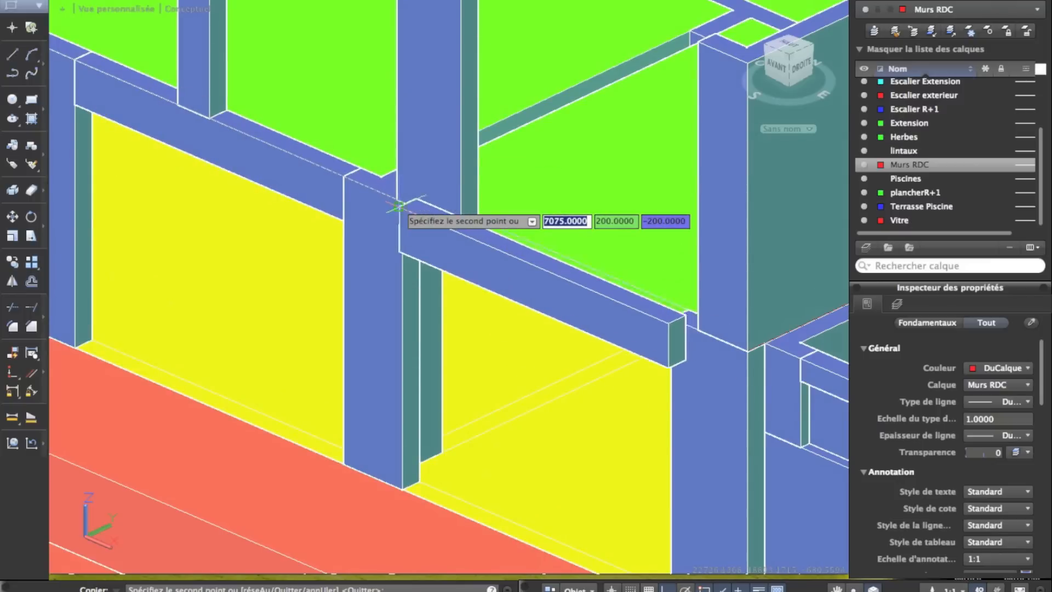
{"action": "scroll", "coordinate": [481, 294], "scroll_direction": "up", "scroll_amount": 3}
Move the third beam so its upper outer corner meets the upper outer corner of the adjacent column
{"action": "left_click", "coordinate": [442, 228]}
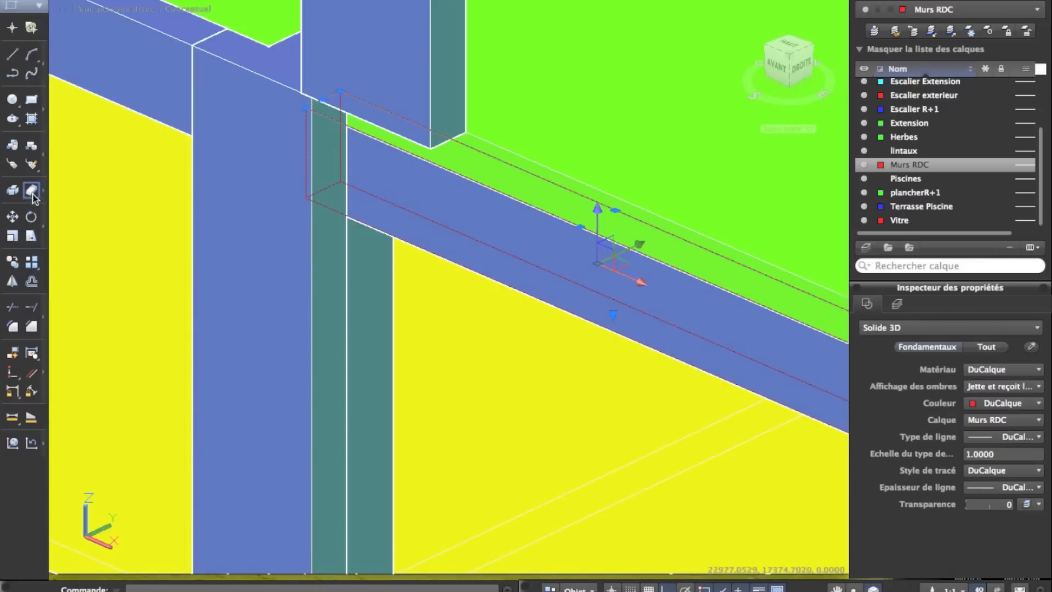
{"action": "left_click", "coordinate": [12, 217]}
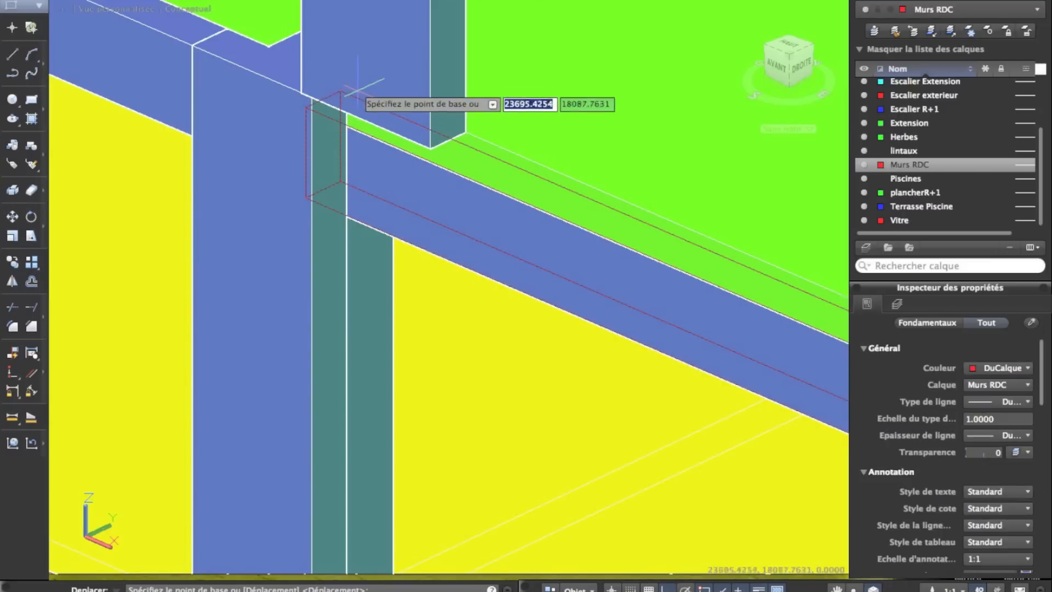
{"action": "left_click", "coordinate": [305, 108]}
{"action": "left_click", "coordinate": [394, 164]}
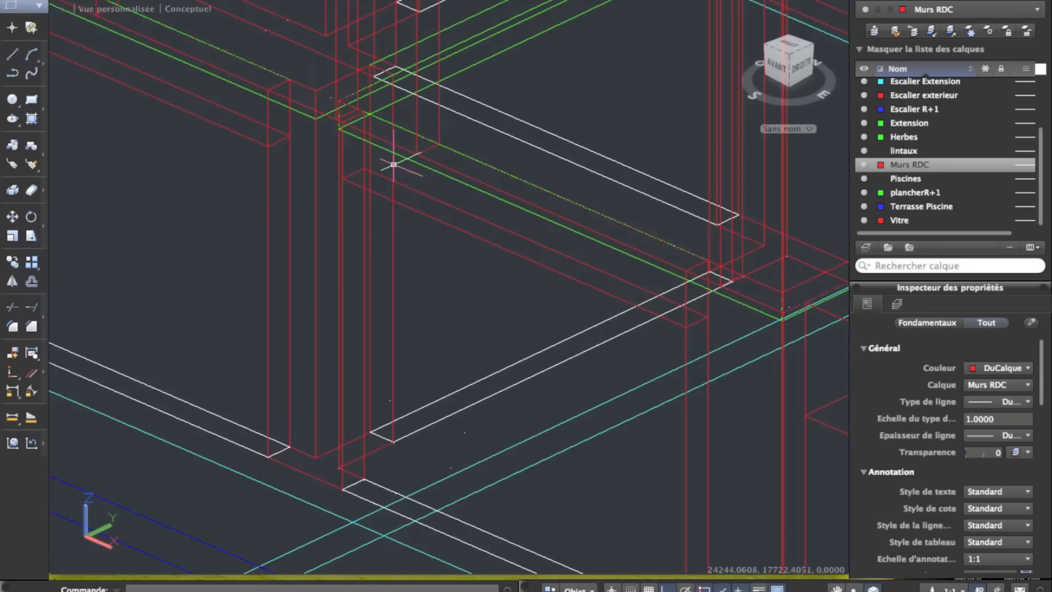
{"action": "scroll", "coordinate": [432, 228], "scroll_direction": "down", "scroll_amount": 5}
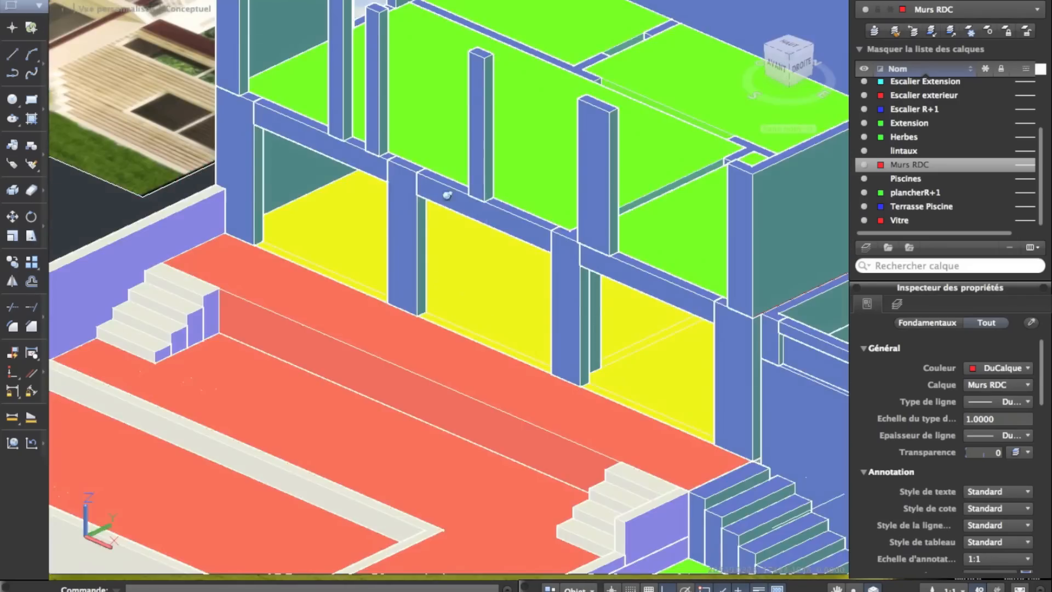
{"action": "mouse_move", "coordinate": [448, 195]}
{"action": "middle_mouse_down", "text": "shift"}
{"action": "mouse_move", "coordinate": [526, 137]}
{"action": "mouse_move", "coordinate": [416, 131]}
{"action": "mouse_move", "coordinate": [308, 178]}
{"action": "mouse_move", "coordinate": [336, 203]}
{"action": "mouse_move", "coordinate": [190, 256]}
{"action": "mouse_move", "coordinate": [220, 241]}
{"action": "mouse_move", "coordinate": [329, 312]}
{"action": "mouse_move", "coordinate": [367, 427]}
{"action": "mouse_move", "coordinate": [429, 477]}
{"action": "mouse_move", "coordinate": [422, 482]}
{"action": "mouse_move", "coordinate": [509, 384]}
{"action": "mouse_move", "coordinate": [592, 321]}
{"action": "mouse_move", "coordinate": [353, 254]}
{"action": "mouse_move", "coordinate": [380, 307]}
{"action": "mouse_move", "coordinate": [234, 305]}
{"action": "mouse_move", "coordinate": [225, 351]}
{"action": "mouse_move", "coordinate": [269, 411]}
{"action": "middle_mouse_up", "text": "shift"}
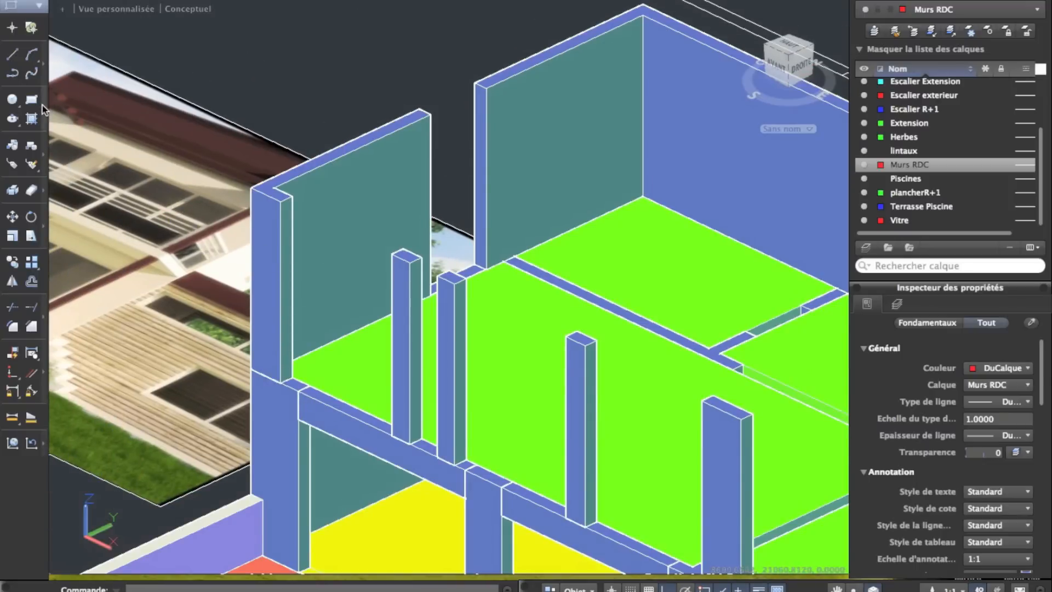
{"action": "right_click", "coordinate": [396, 262]}
{"action": "left_click", "coordinate": [404, 272]}
{"action": "key", "text": "Return"}
{"action": "left_click", "coordinate": [392, 256]}
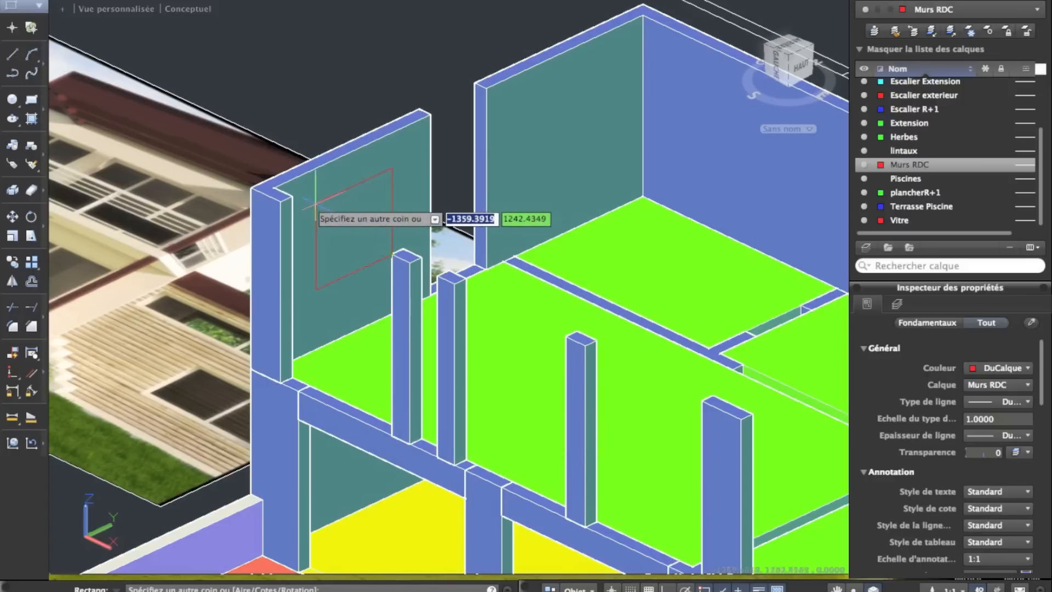
{"action": "right_click", "coordinate": [323, 241]}
{"action": "left_click", "coordinate": [347, 248]}
{"action": "left_click", "coordinate": [292, 197]}
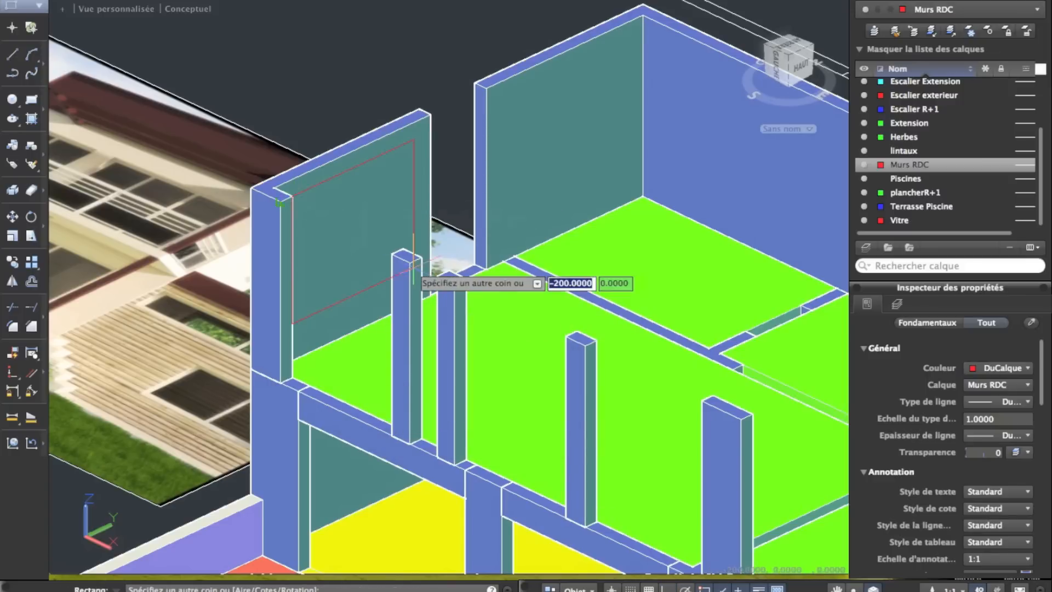
{"action": "key", "text": "Escape"}
{"action": "right_click", "coordinate": [385, 252]}
{"action": "left_click", "coordinate": [384, 255]}
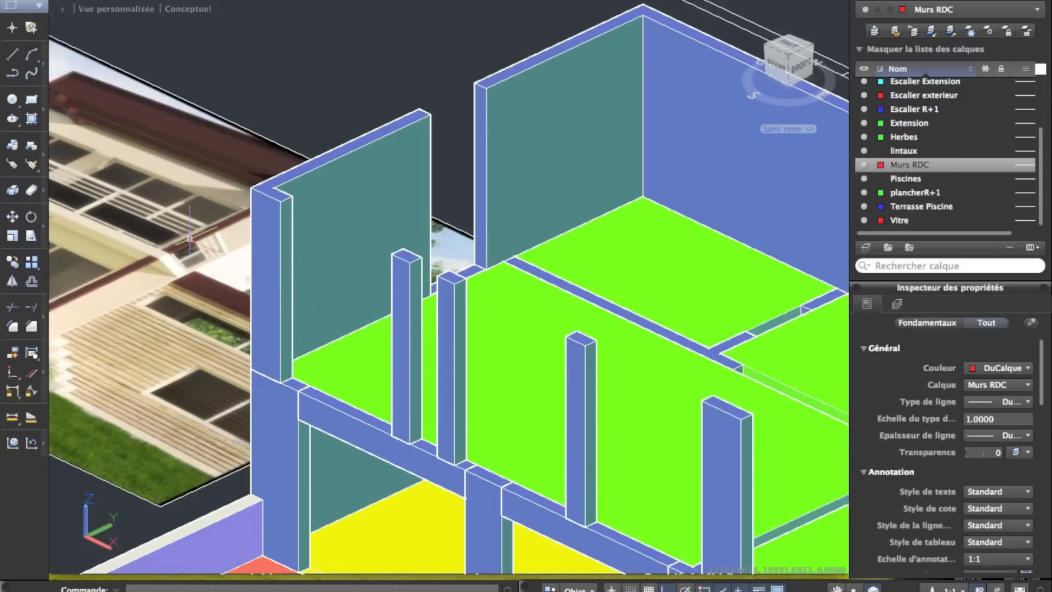
Draw a rectangle on the upper floor's front edge between the corner wall and the first column
{"action": "right_click", "coordinate": [150, 229]}
{"action": "key", "text": "Return"}
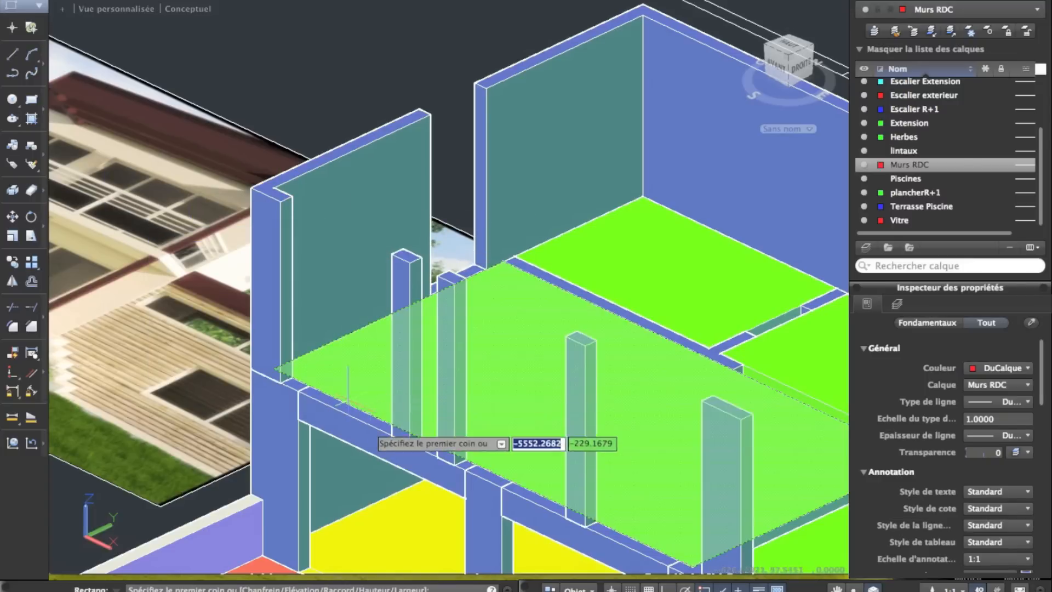
{"action": "left_click", "coordinate": [393, 433]}
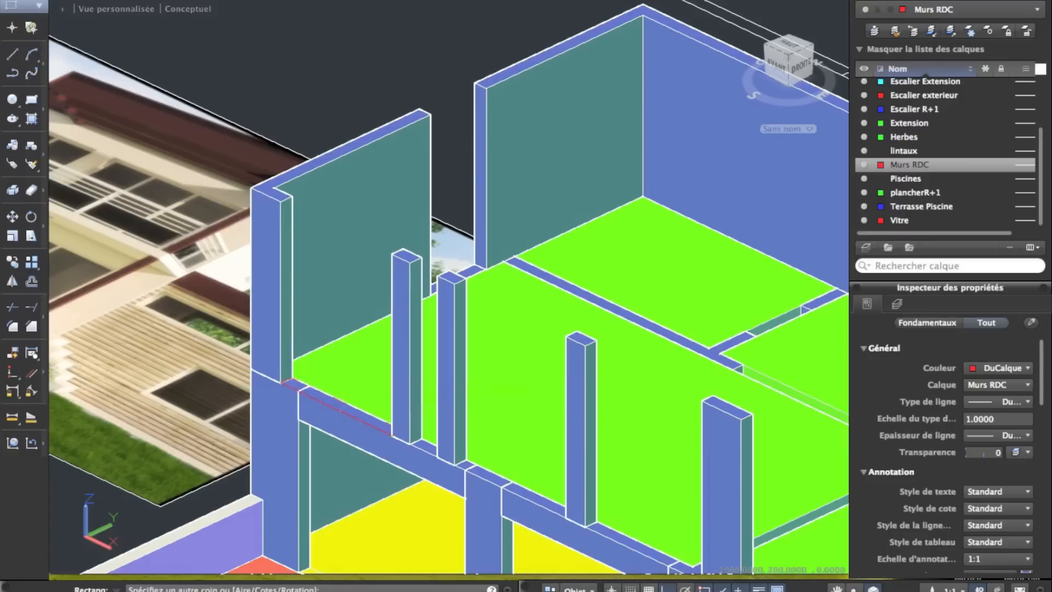
{"action": "key", "text": "Escape"}
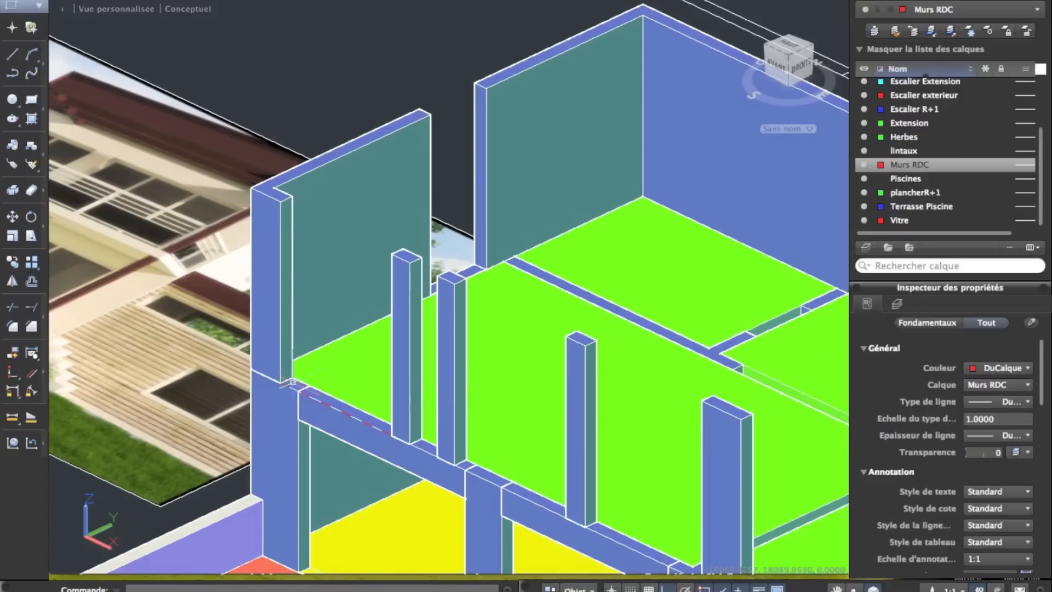
Switch the visual style to 2D wireframe (Filaire 2D)
{"action": "scroll", "coordinate": [292, 388], "scroll_direction": "down", "scroll_amount": 1}
{"action": "left_click", "coordinate": [273, 1]}
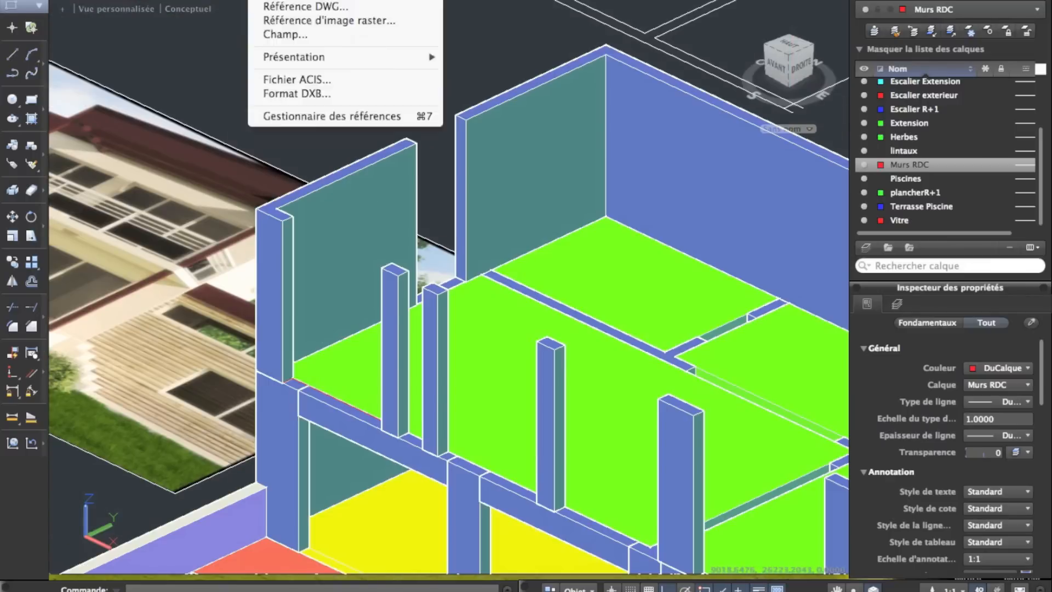
{"action": "mouse_move", "coordinate": [206, 0]}
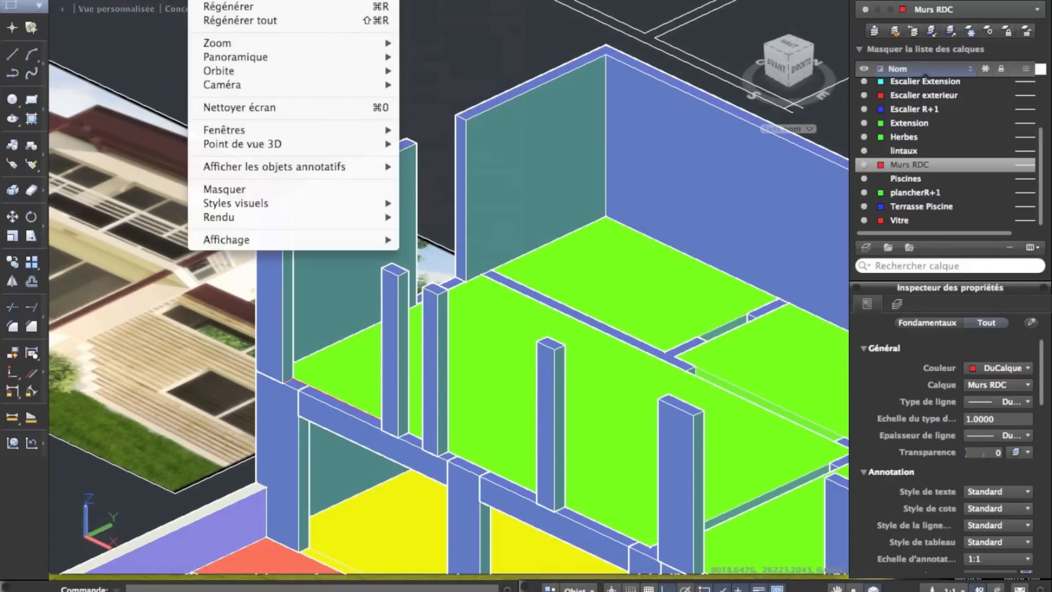
{"action": "mouse_move", "coordinate": [255, 204]}
{"action": "left_click", "coordinate": [448, 211]}
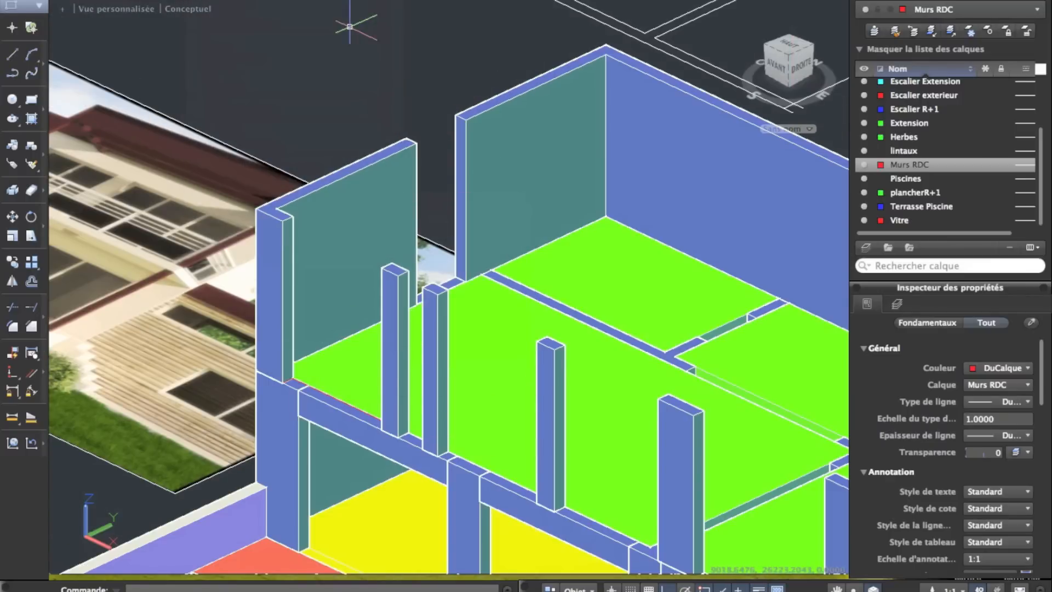
{"action": "right_click", "coordinate": [428, 189]}
{"action": "left_click", "coordinate": [209, 1]}
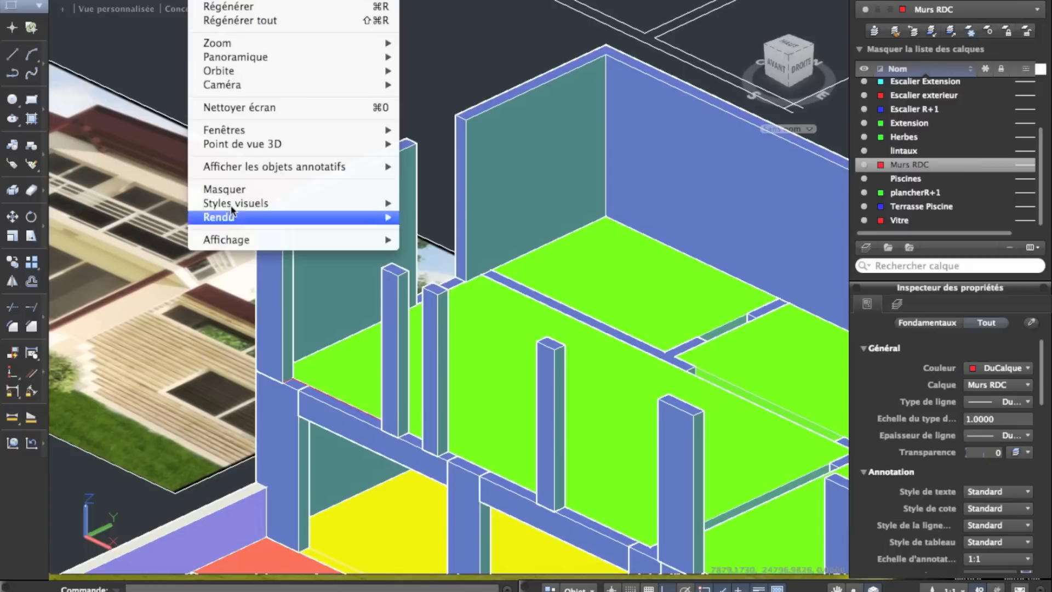
{"action": "mouse_move", "coordinate": [236, 203]}
{"action": "left_click", "coordinate": [417, 203]}
Move the floor-edge rectangle out of the house to the empty area beside the terrace wall
{"action": "scroll", "coordinate": [316, 400], "scroll_direction": "up", "scroll_amount": 5}
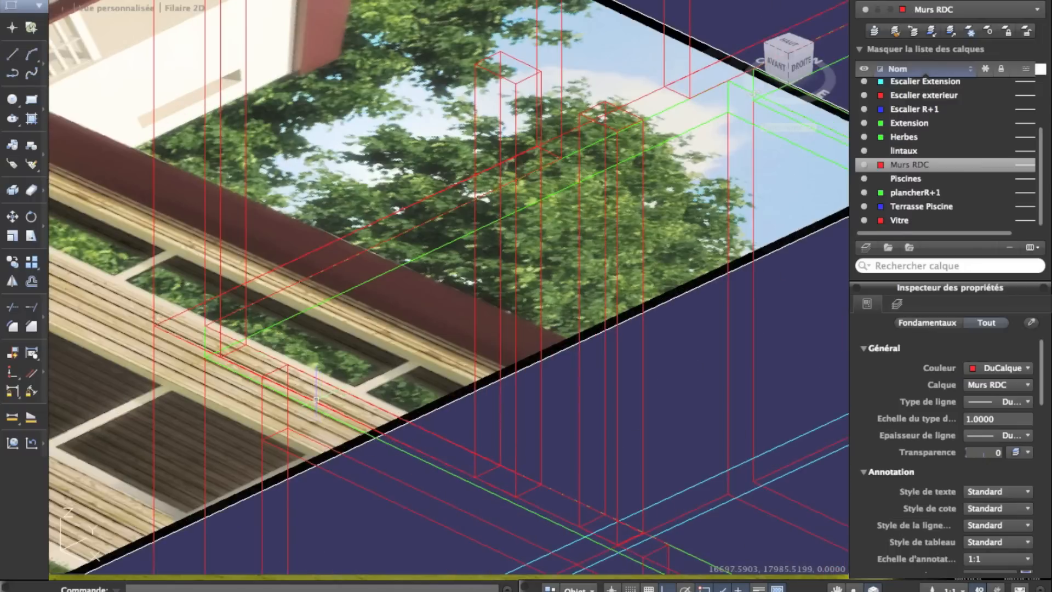
{"action": "left_click", "coordinate": [333, 386]}
{"action": "scroll", "coordinate": [270, 319], "scroll_direction": "down", "scroll_amount": 2}
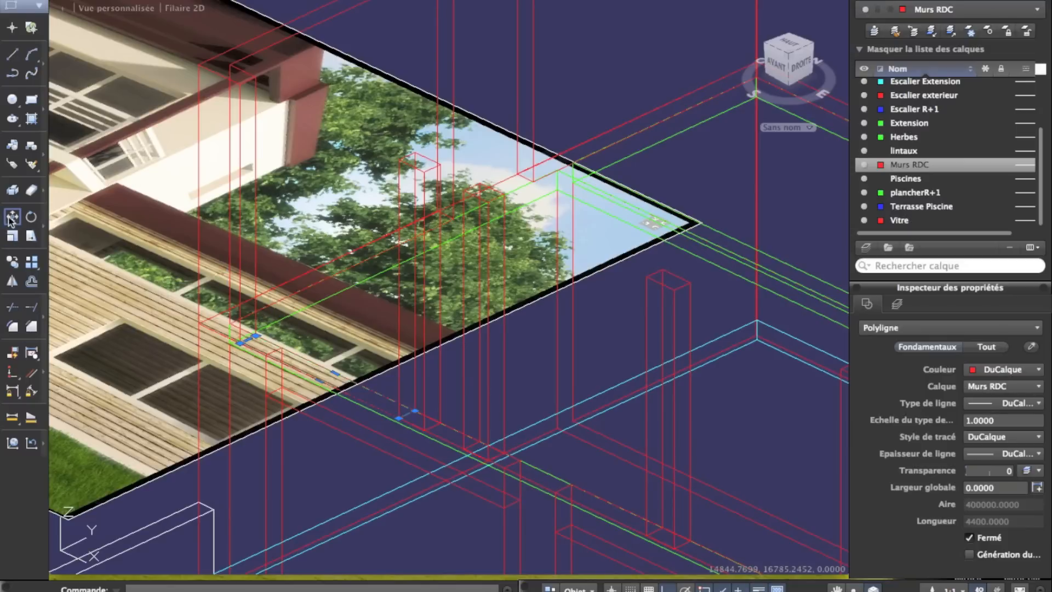
{"action": "left_click", "coordinate": [10, 219]}
{"action": "left_click", "coordinate": [323, 322]}
{"action": "middle_click_drag", "start_coordinate": [215, 376], "coordinate": [467, 281]}
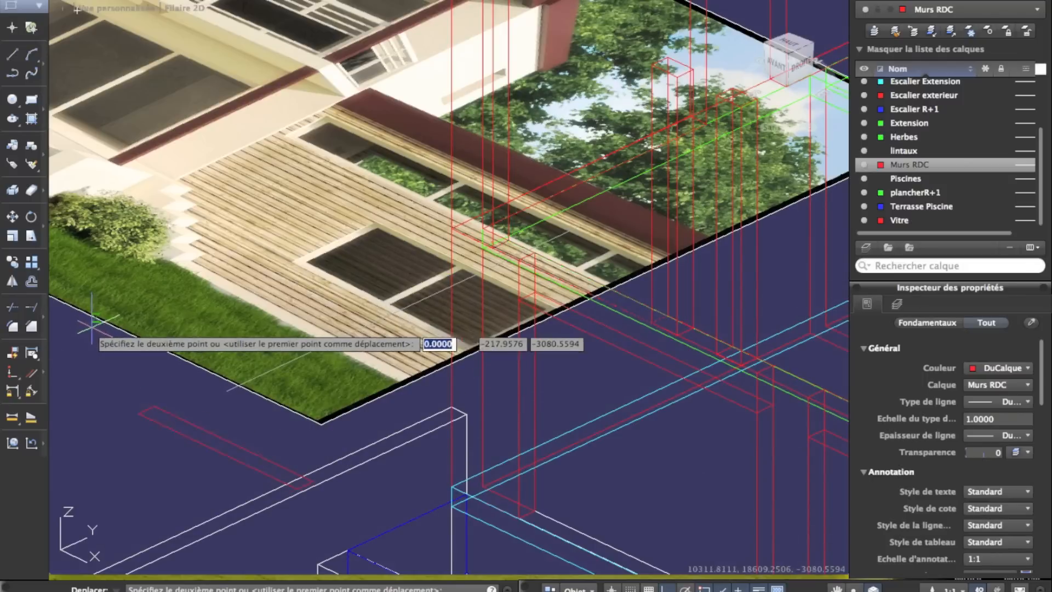
Set the visual style back to Conceptuel
{"action": "left_click", "coordinate": [514, 1]}
{"action": "mouse_move", "coordinate": [211, 1]}
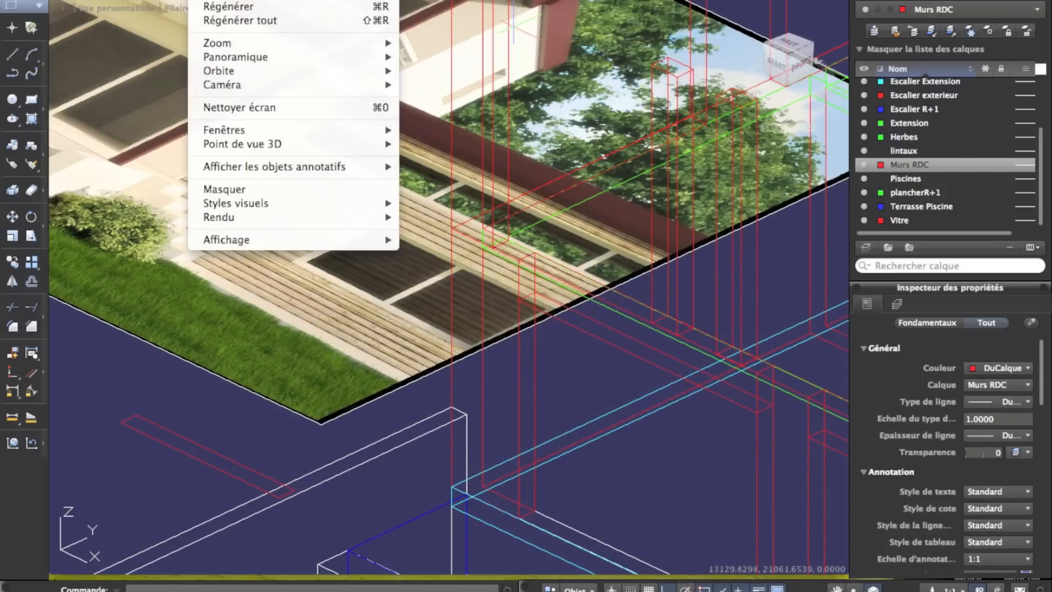
{"action": "mouse_move", "coordinate": [233, 210]}
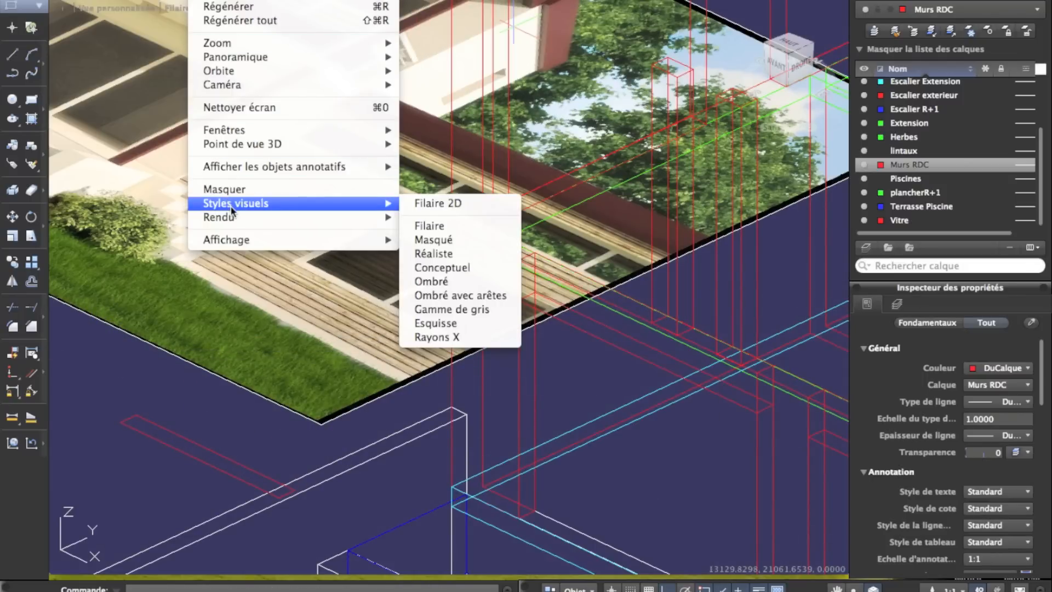
{"action": "left_click", "coordinate": [436, 271]}
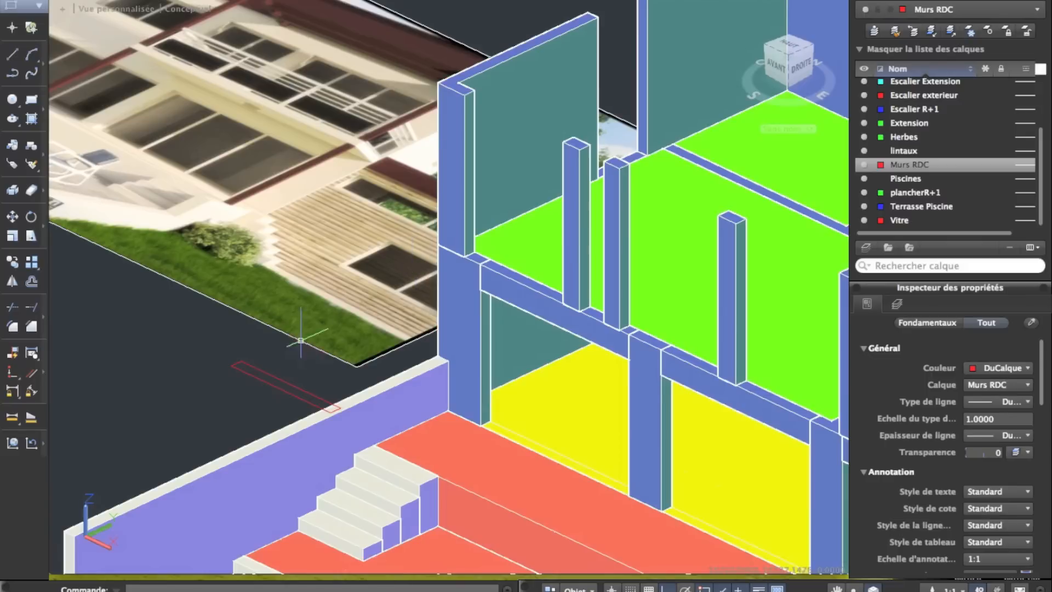
Convert the rectangle beside the terrace wall into a region
{"action": "left_click", "coordinate": [270, 370]}
{"action": "left_click", "coordinate": [235, 330]}
{"action": "left_click", "coordinate": [368, 1]}
{"action": "mouse_move", "coordinate": [417, 1]}
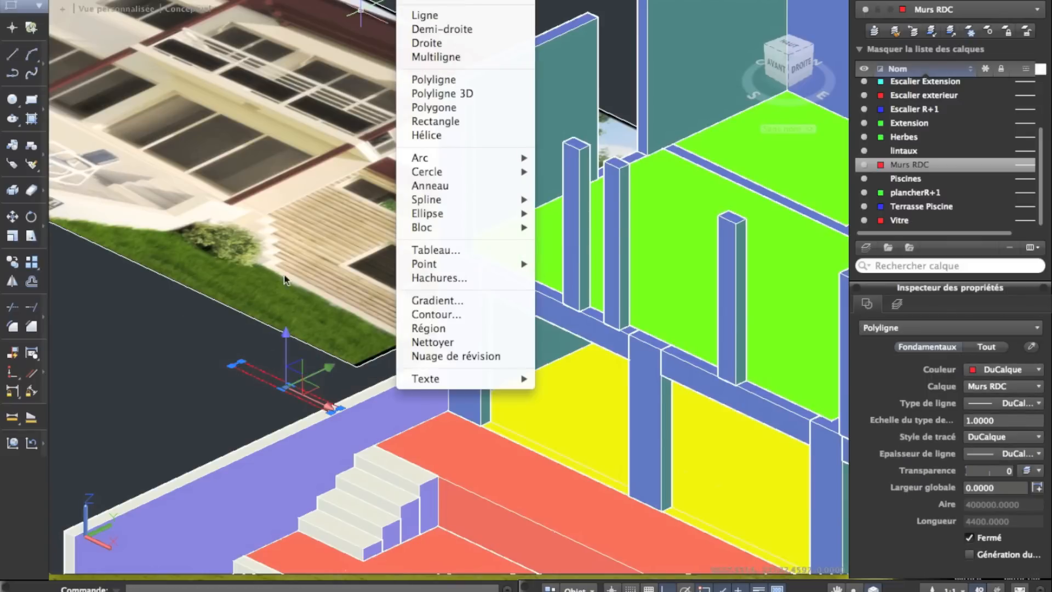
{"action": "mouse_move", "coordinate": [368, 1]}
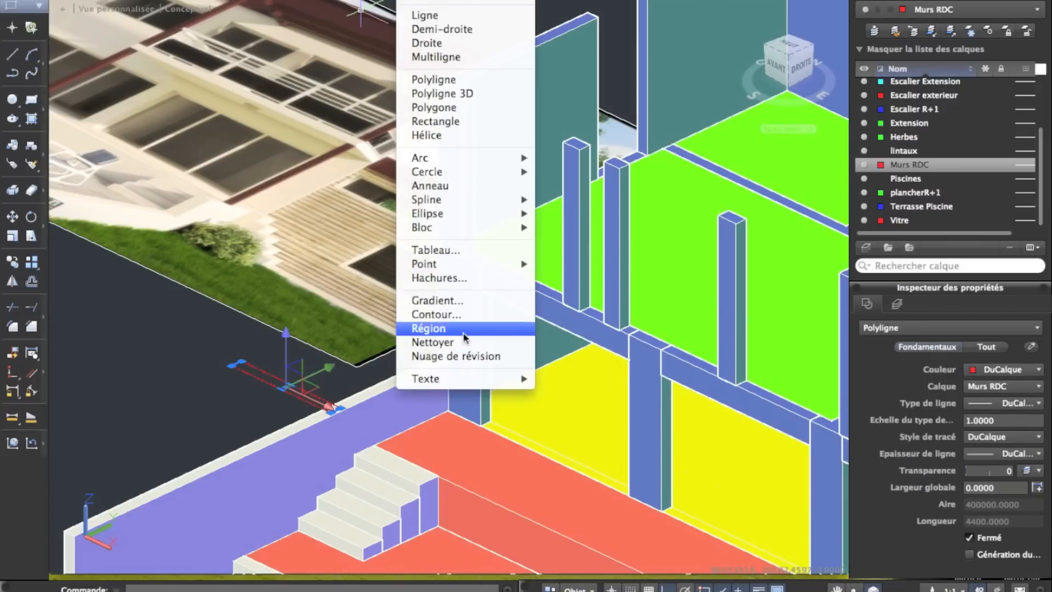
{"action": "left_click", "coordinate": [463, 328]}
{"action": "left_click", "coordinate": [268, 392]}
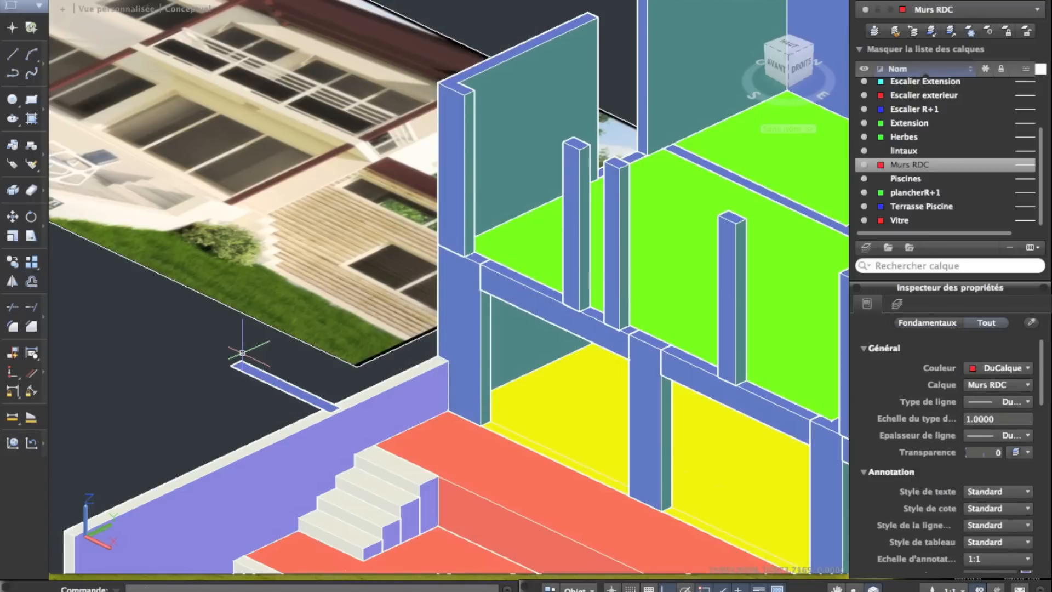
Try to move the region from beside the terrace wall onto the upper-floor front edge next to the corner column
{"action": "left_click", "coordinate": [245, 364]}
{"action": "left_click", "coordinate": [12, 217]}
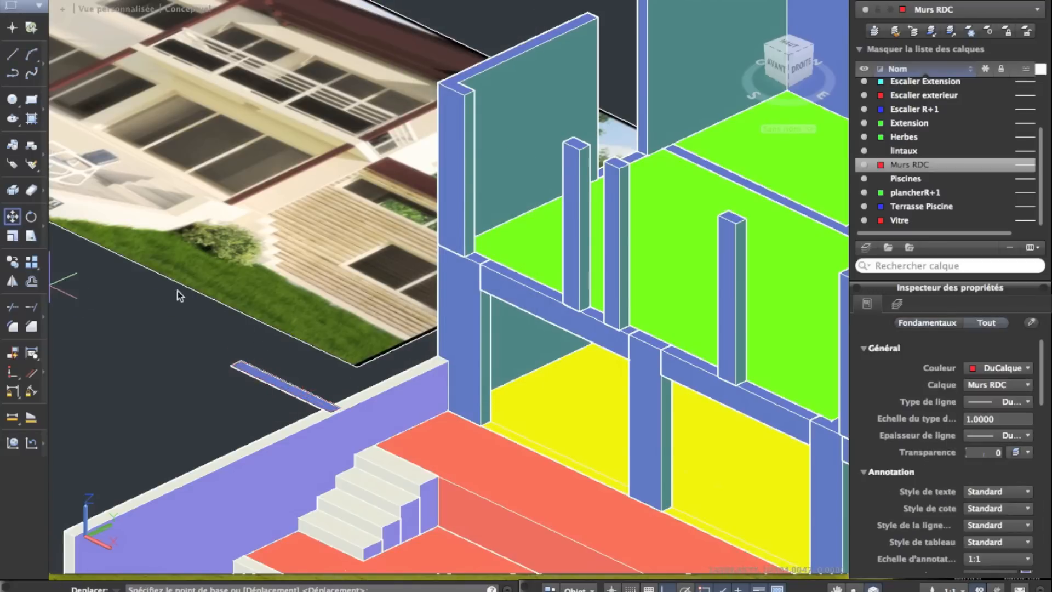
{"action": "left_click", "coordinate": [231, 364]}
{"action": "scroll", "coordinate": [439, 263], "scroll_direction": "up", "scroll_amount": 5}
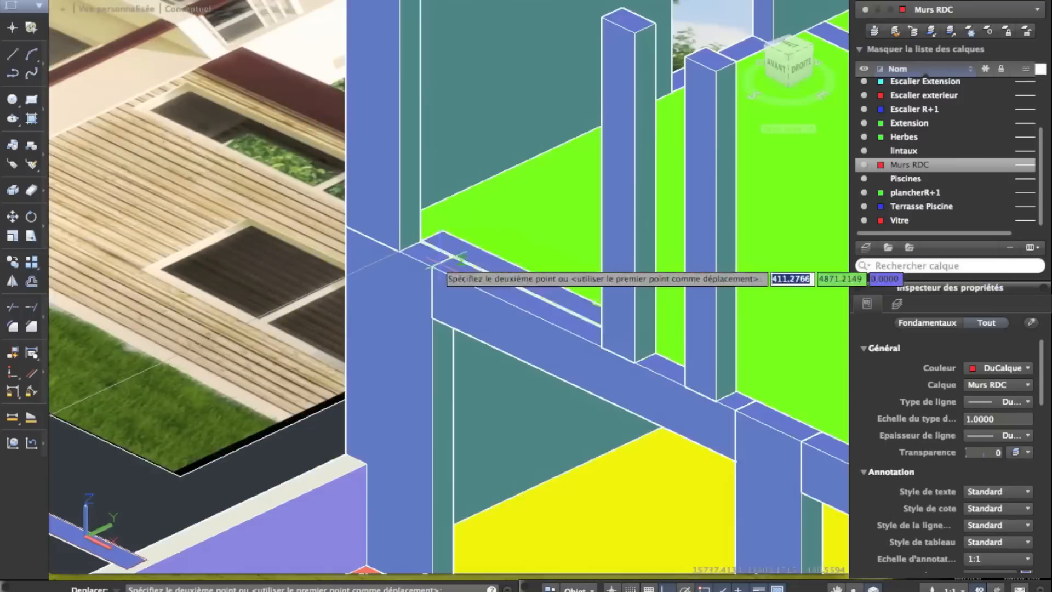
{"action": "left_click", "coordinate": [410, 258]}
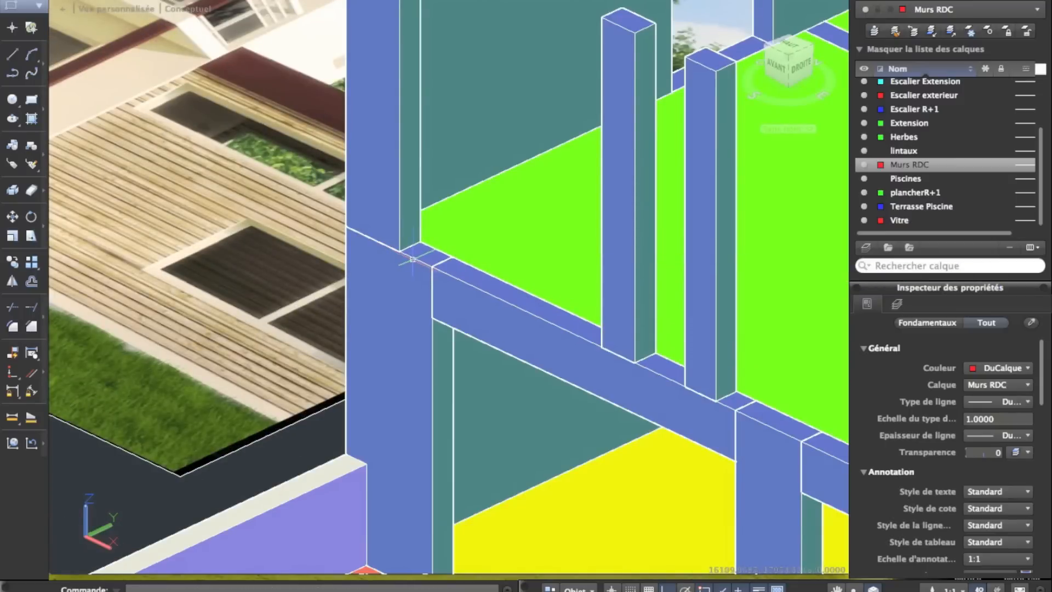
{"action": "scroll", "coordinate": [405, 266], "scroll_direction": "down", "scroll_amount": 3}
Move the region by its outer corner point to the base of the upper-floor corner column on the front edge
{"action": "left_click", "coordinate": [276, 382]}
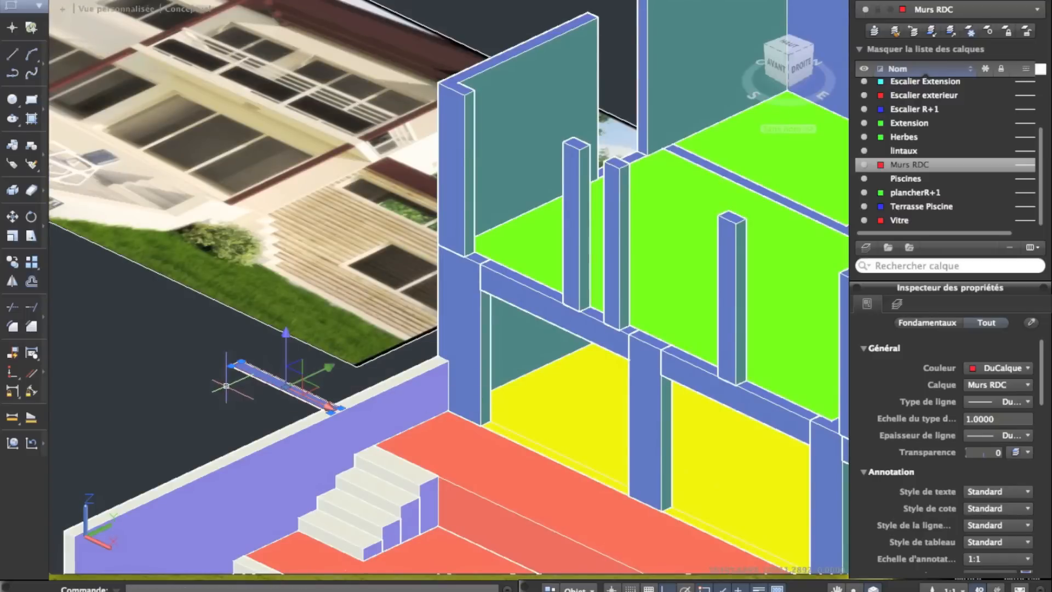
{"action": "left_click", "coordinate": [12, 217]}
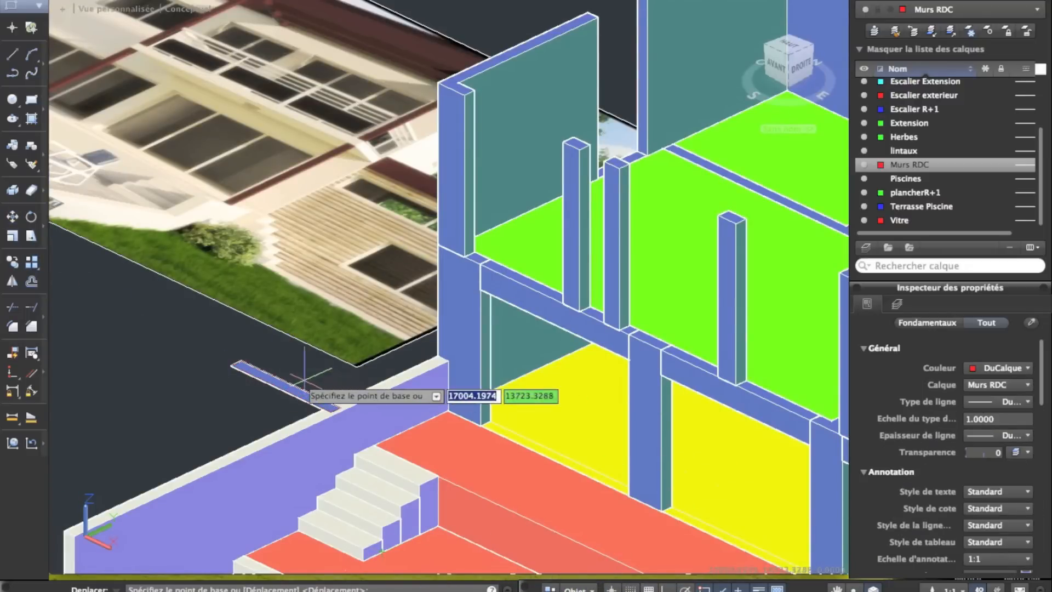
{"action": "left_click", "coordinate": [232, 366]}
{"action": "scroll", "coordinate": [550, 273], "scroll_direction": "up", "scroll_amount": 5}
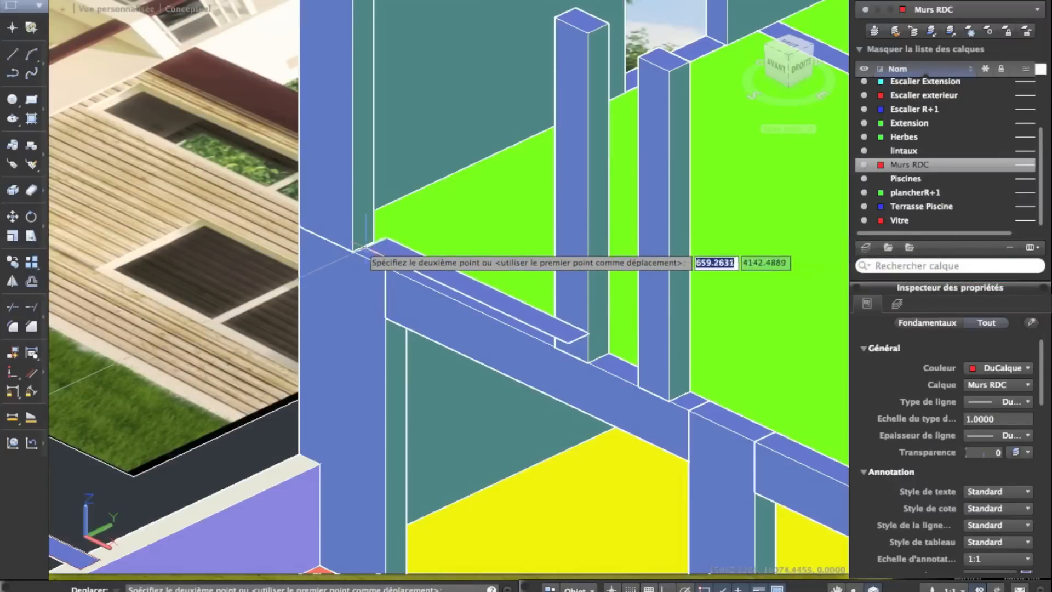
{"action": "left_click", "coordinate": [352, 253]}
Extrude the region upward into a low front wall between the corner column and the first upper-floor post
{"action": "left_click", "coordinate": [429, 285]}
{"action": "scroll", "coordinate": [471, 281], "scroll_direction": "down", "scroll_amount": 3}
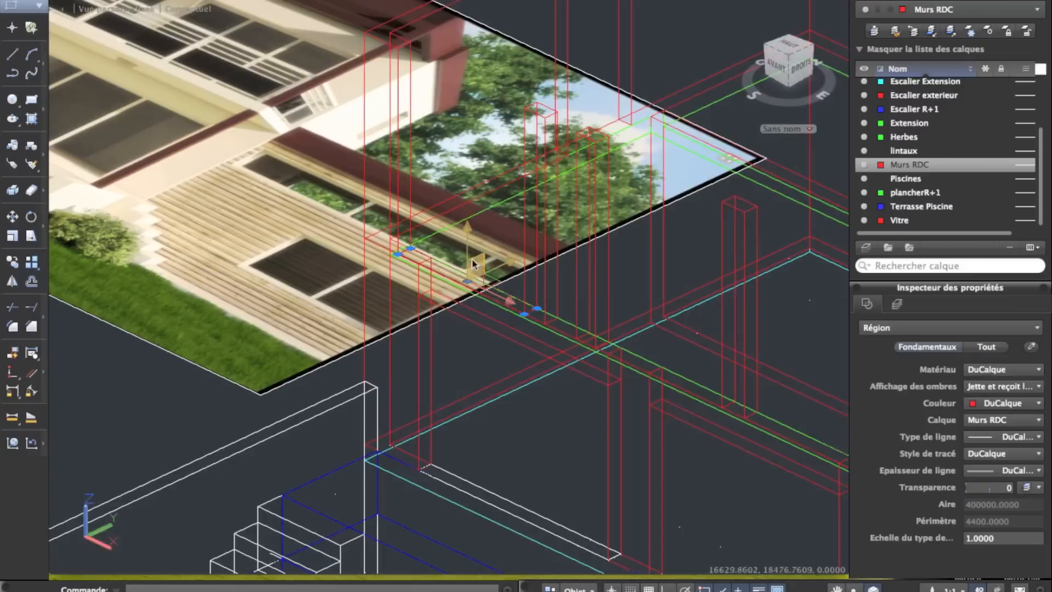
{"action": "scroll", "coordinate": [373, 243], "scroll_direction": "down", "scroll_amount": 2}
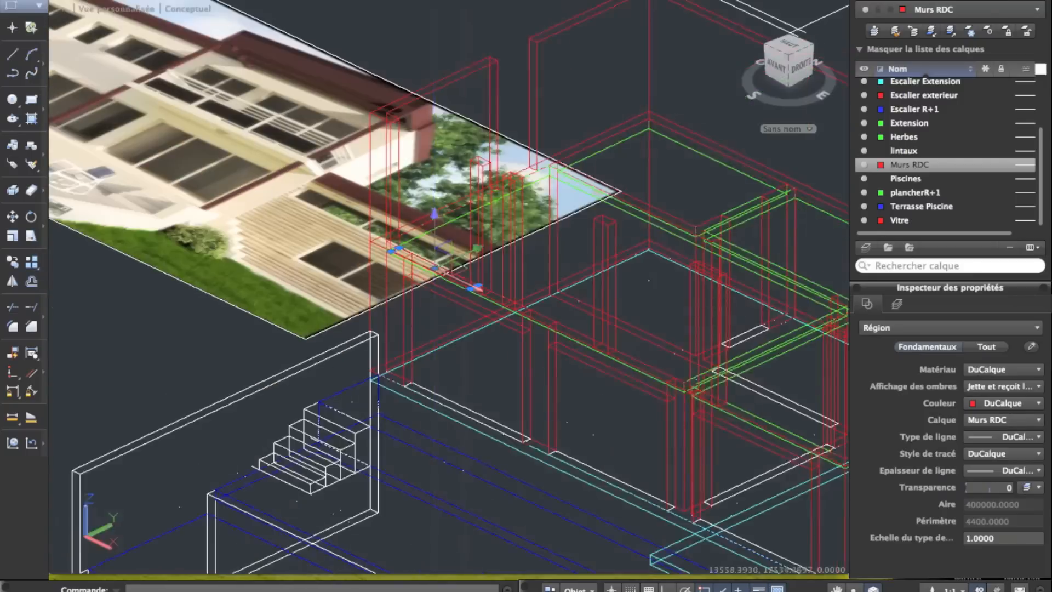
{"action": "scroll", "coordinate": [244, 216], "scroll_direction": "down", "scroll_amount": 2}
{"action": "middle_click_drag", "start_coordinate": [244, 216], "coordinate": [356, 258]}
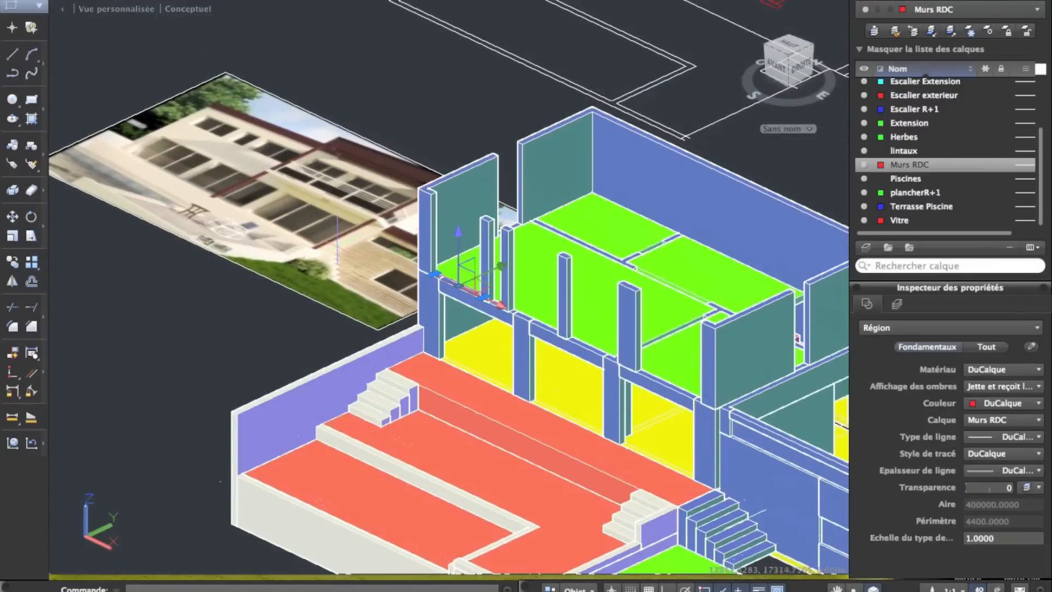
{"action": "scroll", "coordinate": [430, 253], "scroll_direction": "up", "scroll_amount": 3}
{"action": "left_click", "coordinate": [460, 0]}
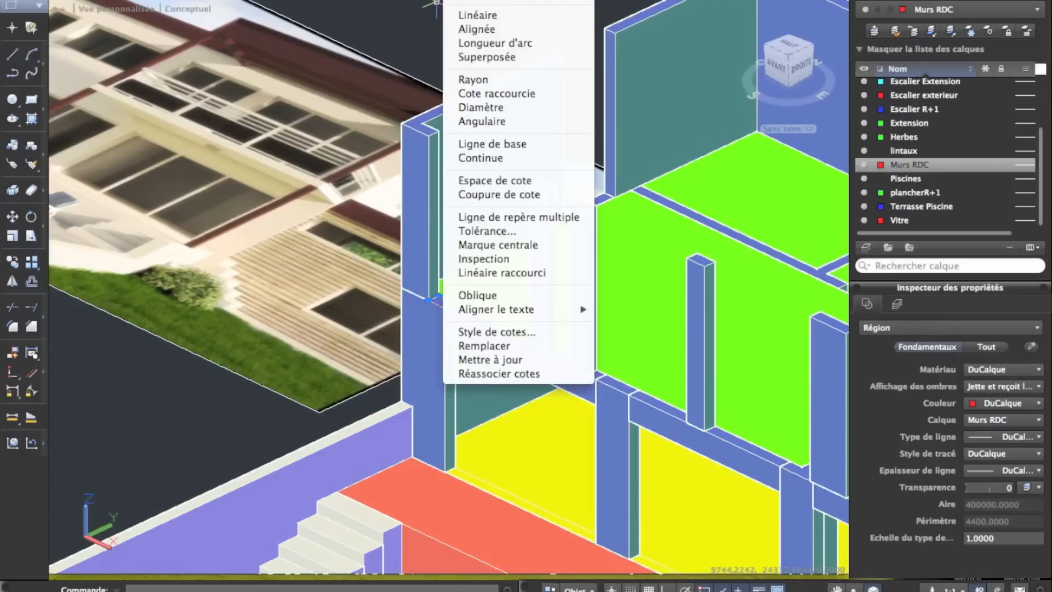
{"action": "mouse_move", "coordinate": [433, 0]}
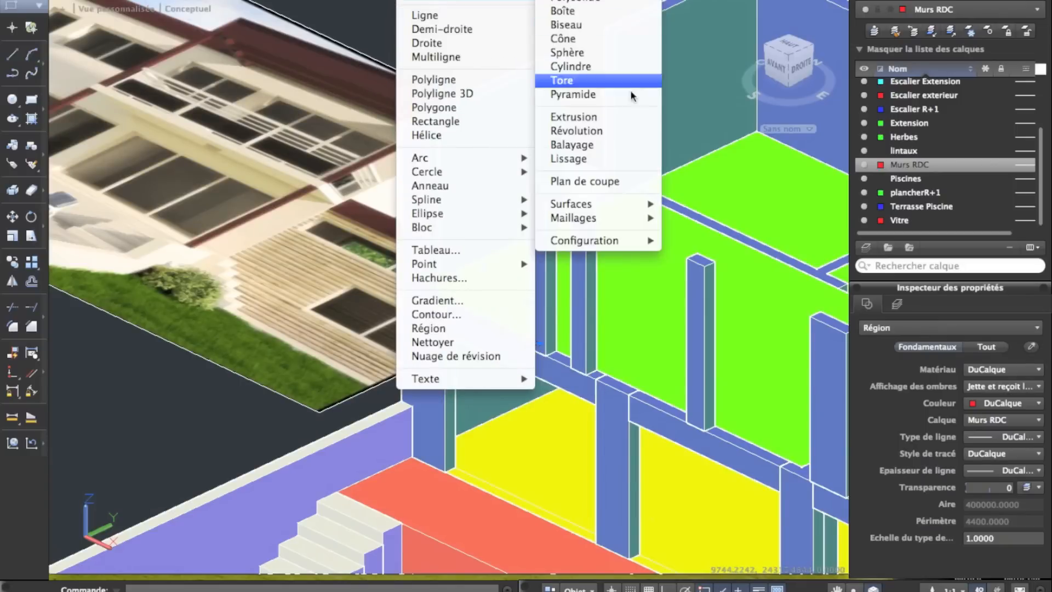
{"action": "left_click", "coordinate": [591, 125]}
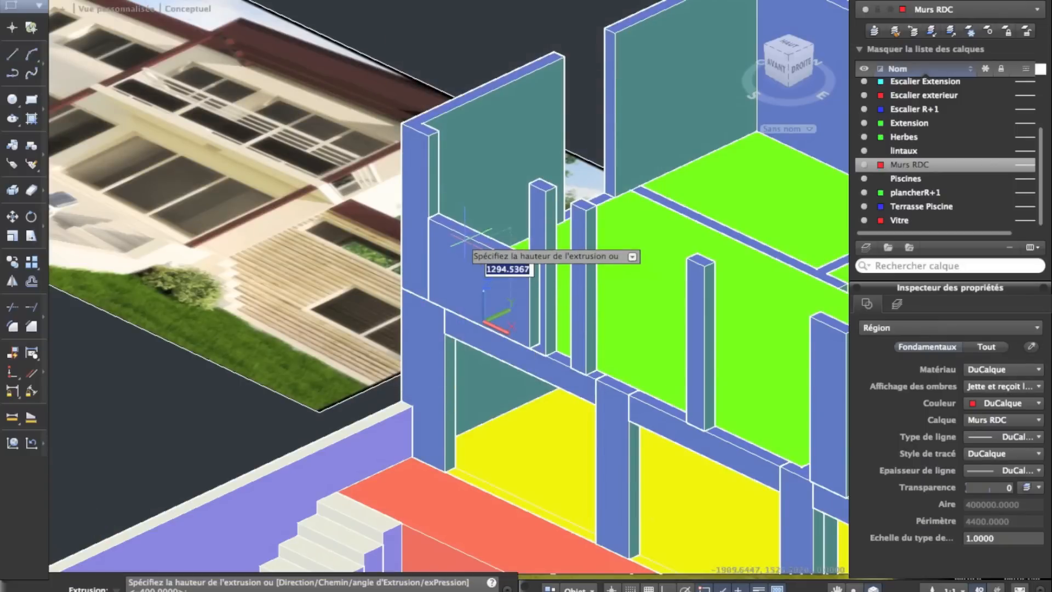
{"action": "scroll", "coordinate": [454, 235], "scroll_direction": "up", "scroll_amount": 5}
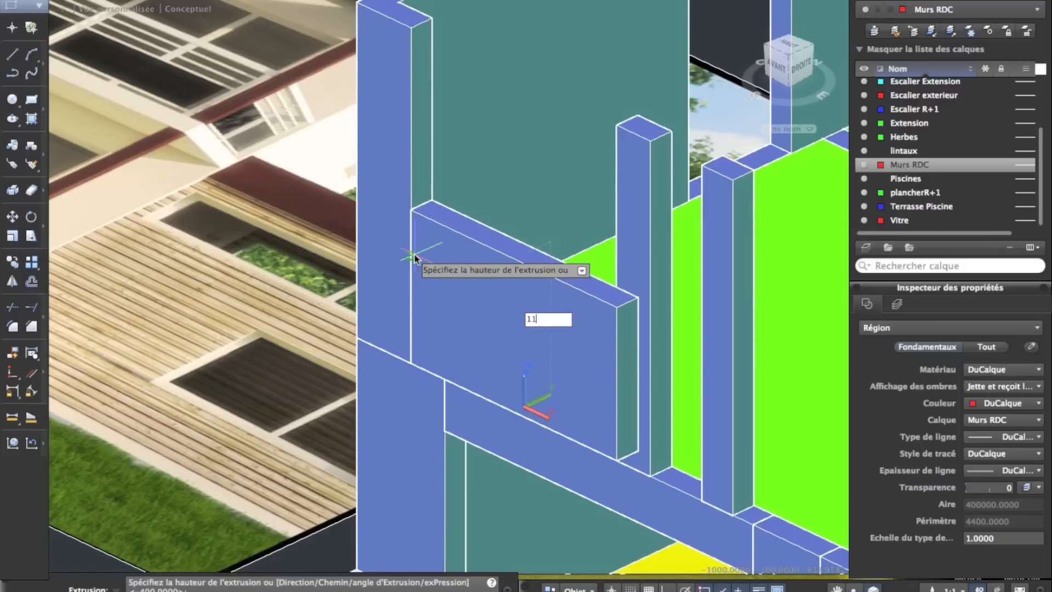
{"action": "key", "text": "Return"}
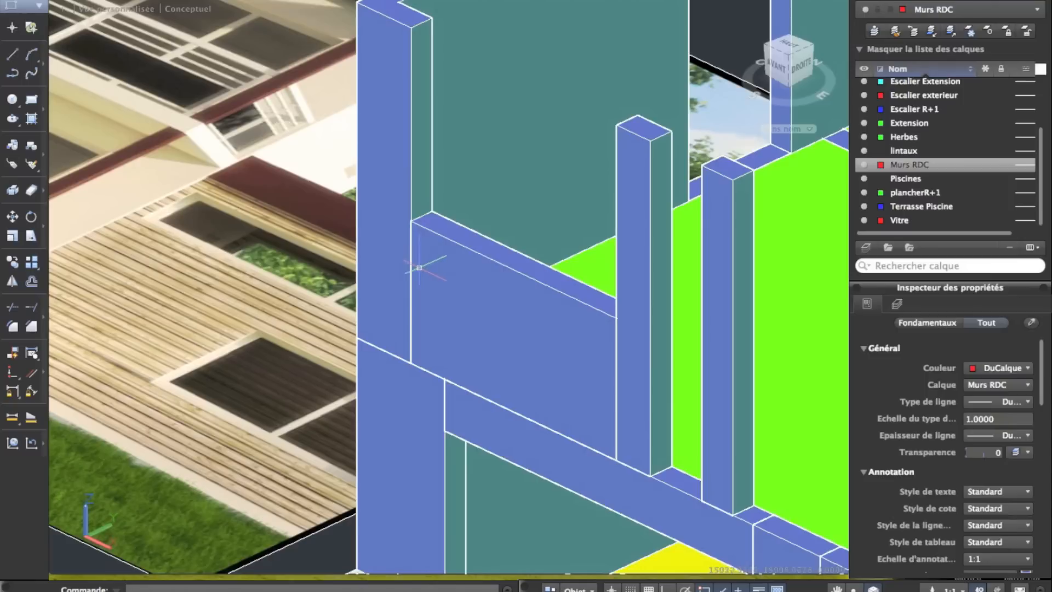
Copy the low front wall into the two bays between the second post and the wide column
{"action": "left_click", "coordinate": [417, 268]}
{"action": "left_click", "coordinate": [12, 265]}
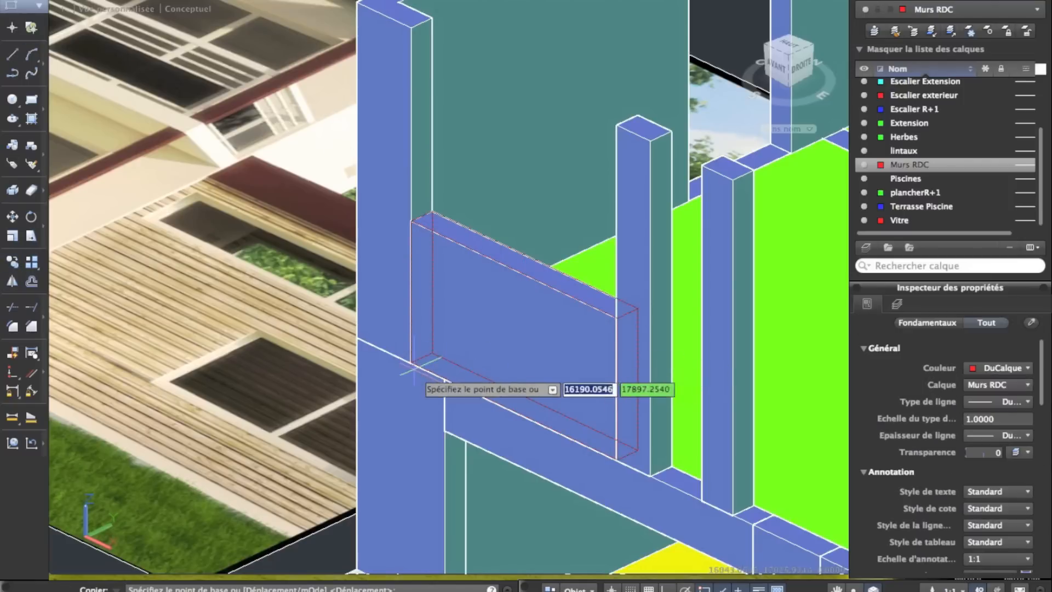
{"action": "left_click", "coordinate": [411, 361]}
{"action": "scroll", "coordinate": [439, 402], "scroll_direction": "down", "scroll_amount": 5}
{"action": "scroll", "coordinate": [523, 378], "scroll_direction": "up", "scroll_amount": 3}
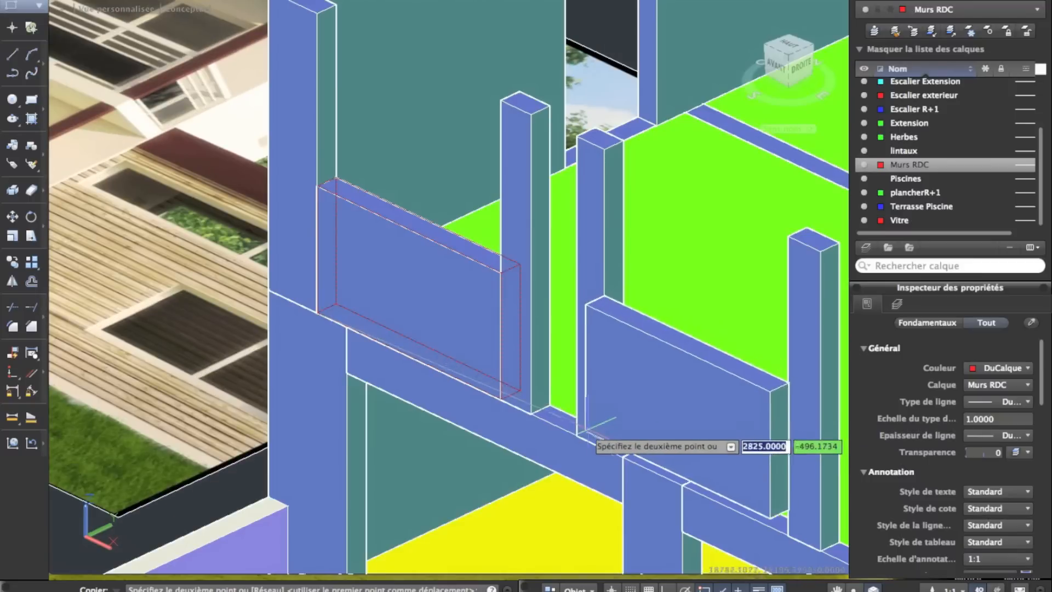
{"action": "middle_click_drag", "start_coordinate": [632, 451], "coordinate": [332, 297]}
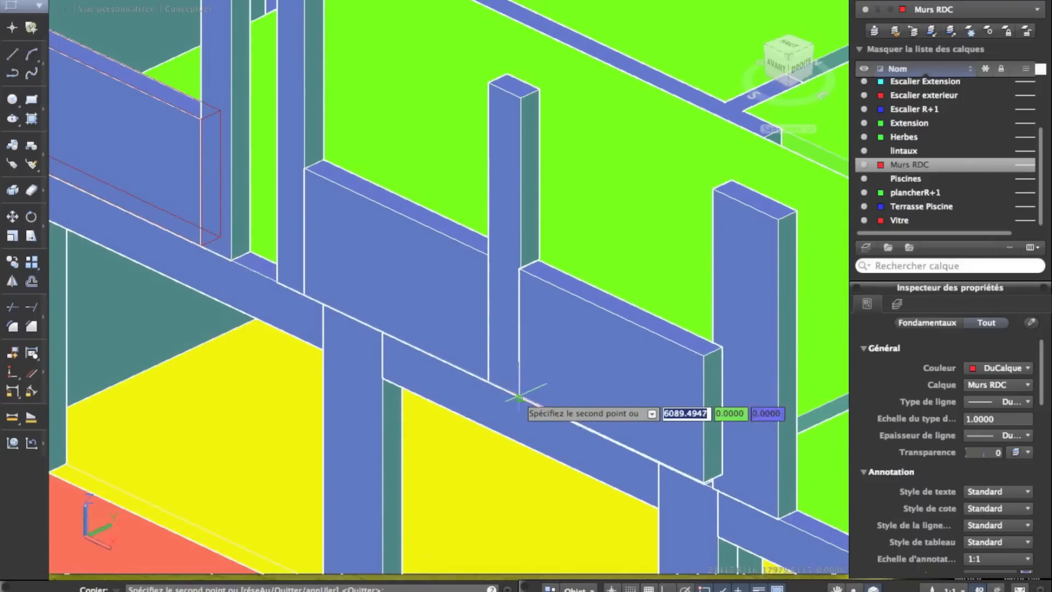
{"action": "scroll", "coordinate": [665, 499], "scroll_direction": "down", "scroll_amount": 3}
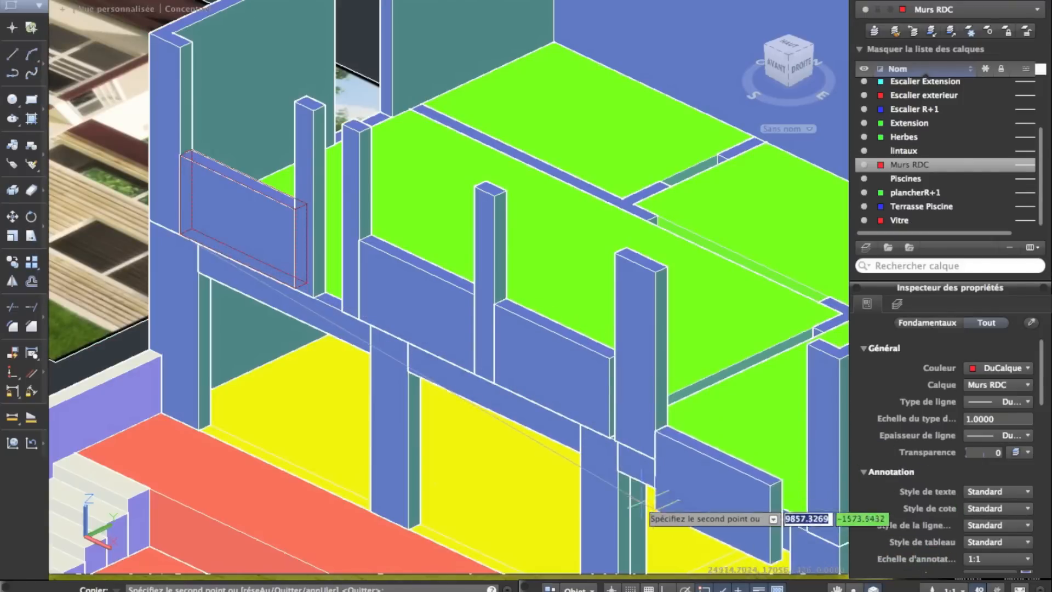
{"action": "scroll", "coordinate": [629, 434], "scroll_direction": "up", "scroll_amount": 5}
{"action": "scroll", "coordinate": [609, 307], "scroll_direction": "up", "scroll_amount": 5}
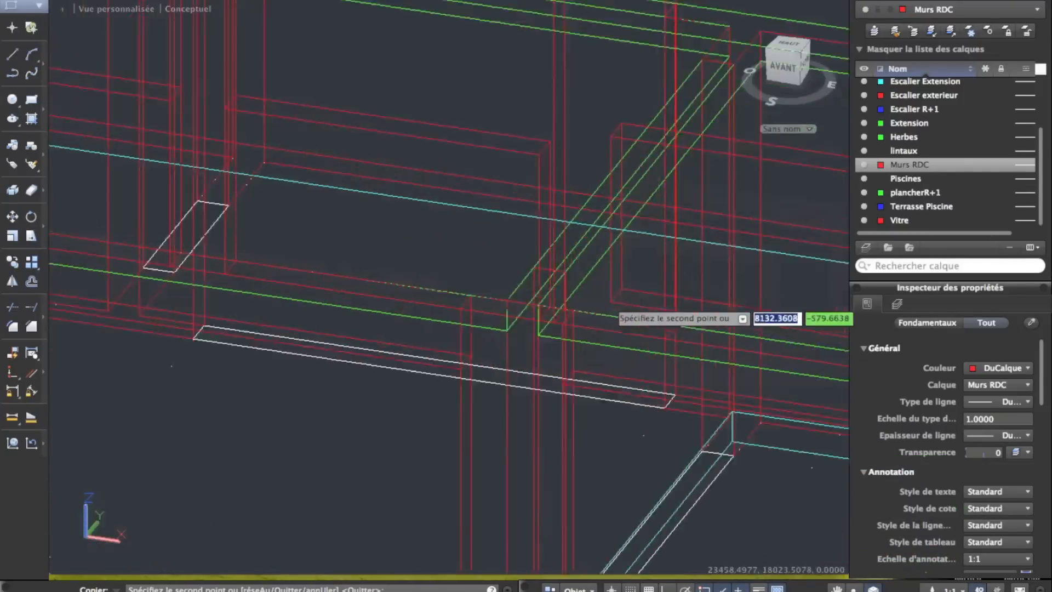
{"action": "key", "text": "Escape"}
Extrude the end face of the last low wall copy up to the wide column with an angle of 0
{"action": "left_click", "coordinate": [496, 192]}
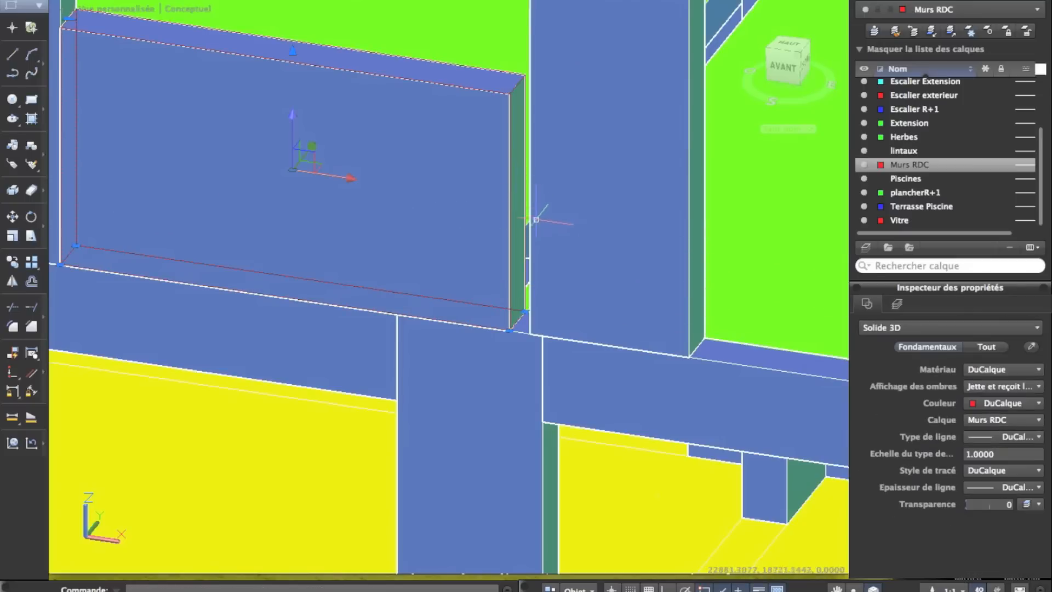
{"action": "left_click", "coordinate": [531, 1]}
{"action": "mouse_move", "coordinate": [545, 374]}
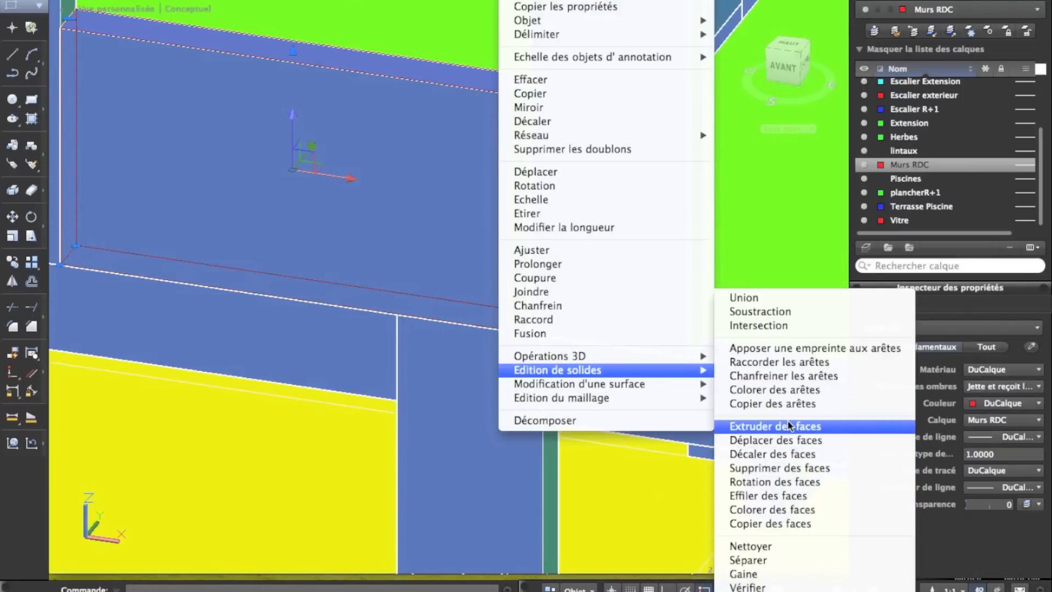
{"action": "left_click", "coordinate": [767, 426]}
{"action": "middle_click_drag", "start_coordinate": [569, 180], "coordinate": [548, 191], "text": "shift"}
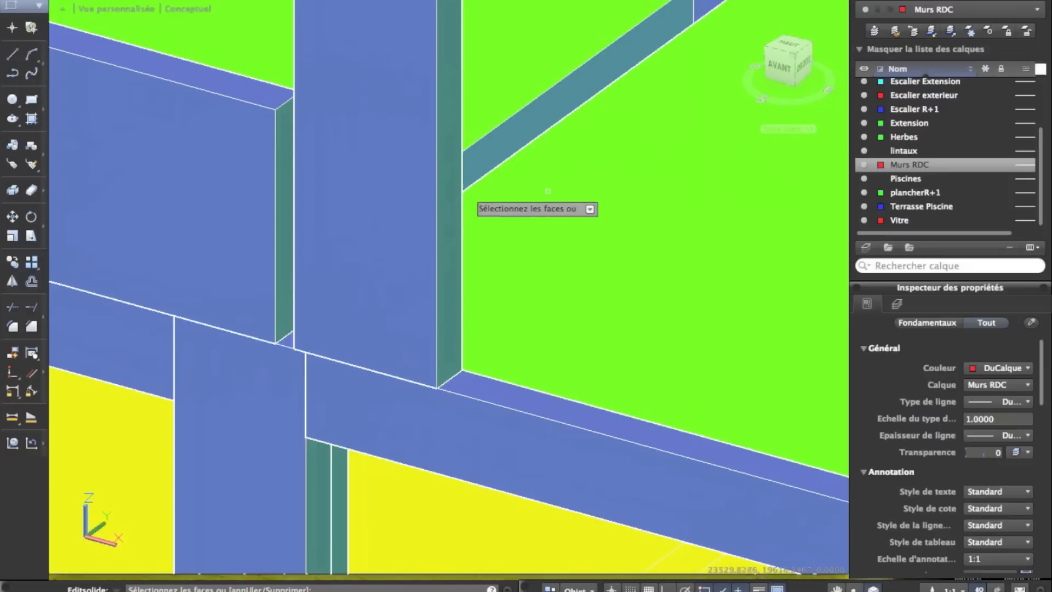
{"action": "left_click", "coordinate": [284, 168]}
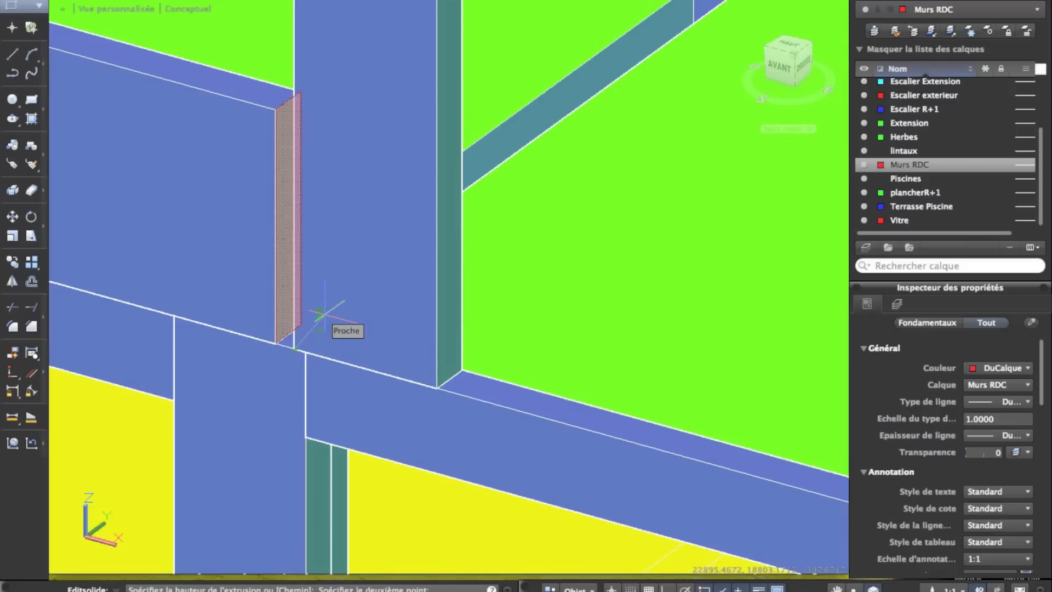
{"action": "left_click", "coordinate": [272, 346]}
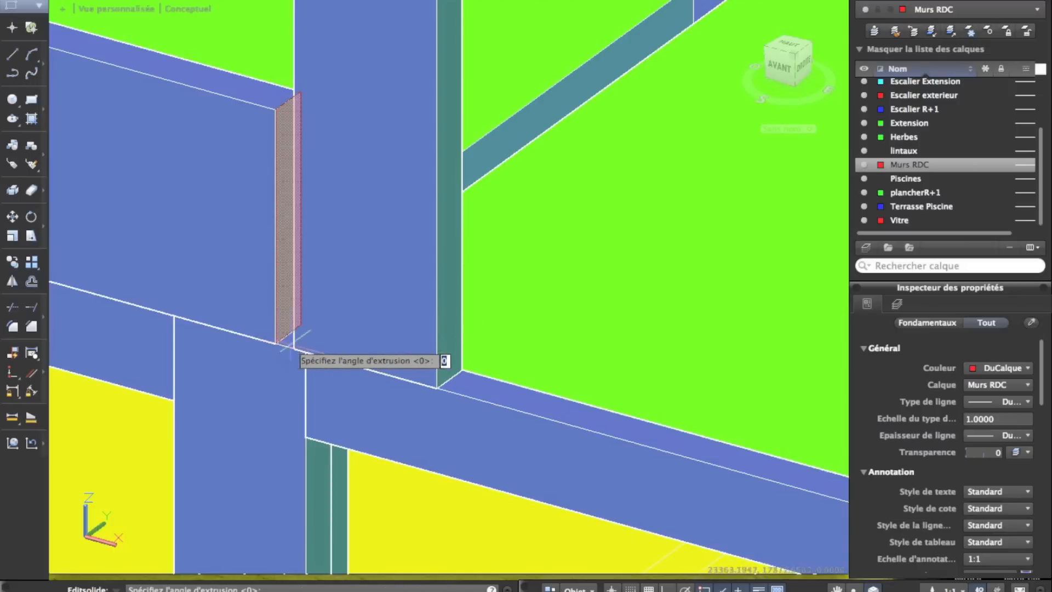
{"action": "key", "text": "Return"}
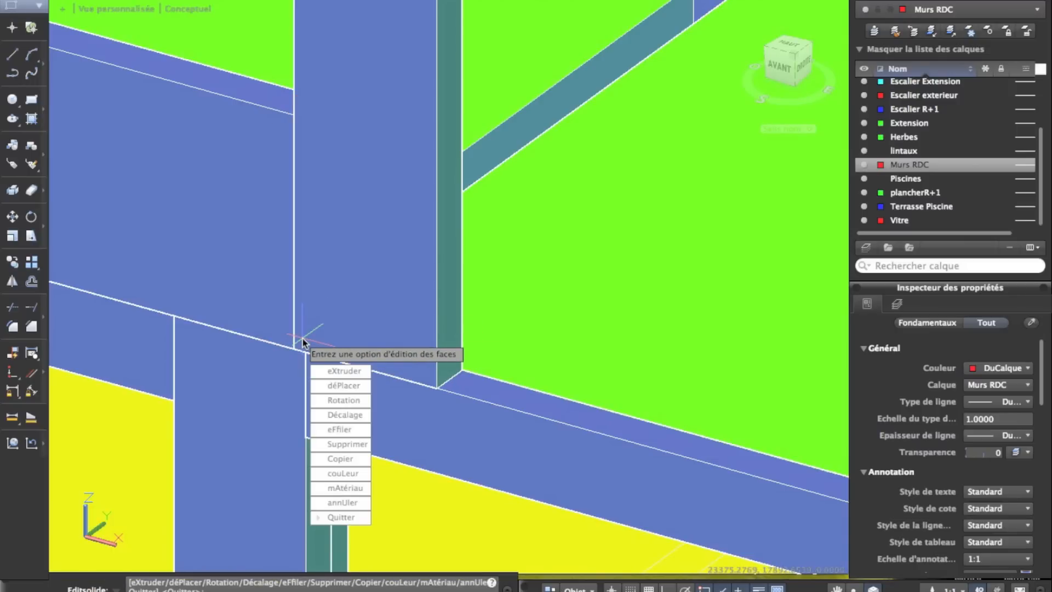
{"action": "key", "text": "Escape"}
Copy the first low front wall from its lower front corner to the top of the corner column
{"action": "scroll", "coordinate": [385, 326], "scroll_direction": "down", "scroll_amount": 6}
{"action": "middle_click_drag", "start_coordinate": [353, 305], "coordinate": [434, 294]}
{"action": "scroll", "coordinate": [434, 294], "scroll_direction": "down", "scroll_amount": 3}
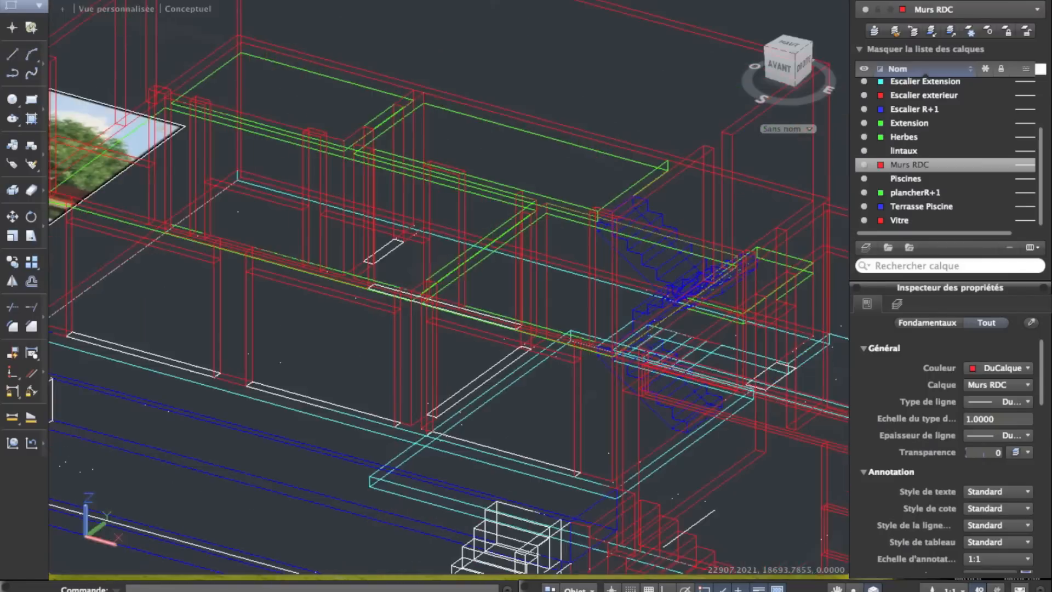
{"action": "scroll", "coordinate": [465, 257], "scroll_direction": "up", "scroll_amount": 3}
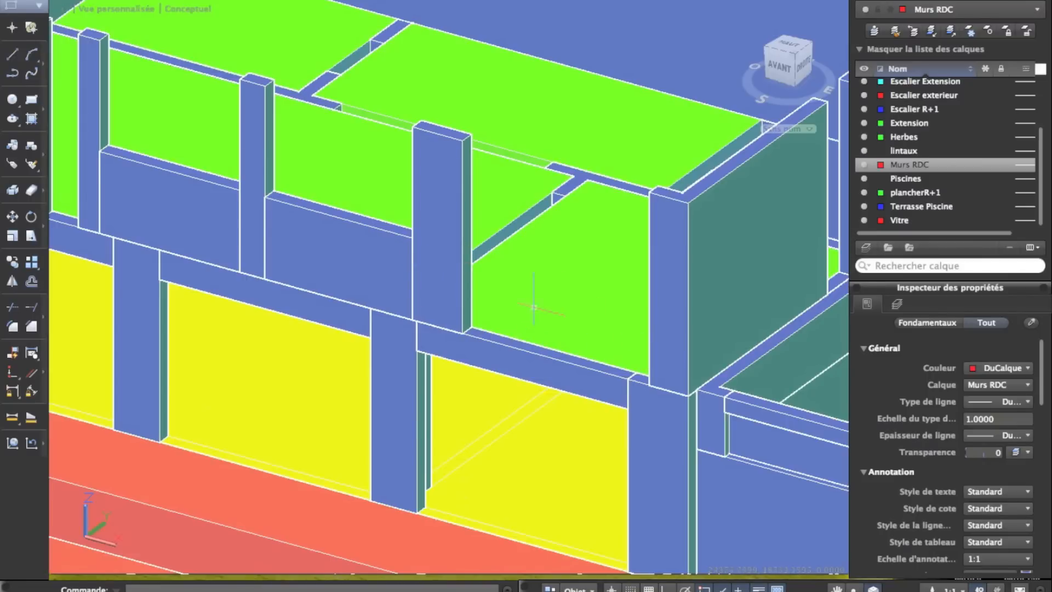
{"action": "scroll", "coordinate": [480, 286], "scroll_direction": "down", "scroll_amount": 3}
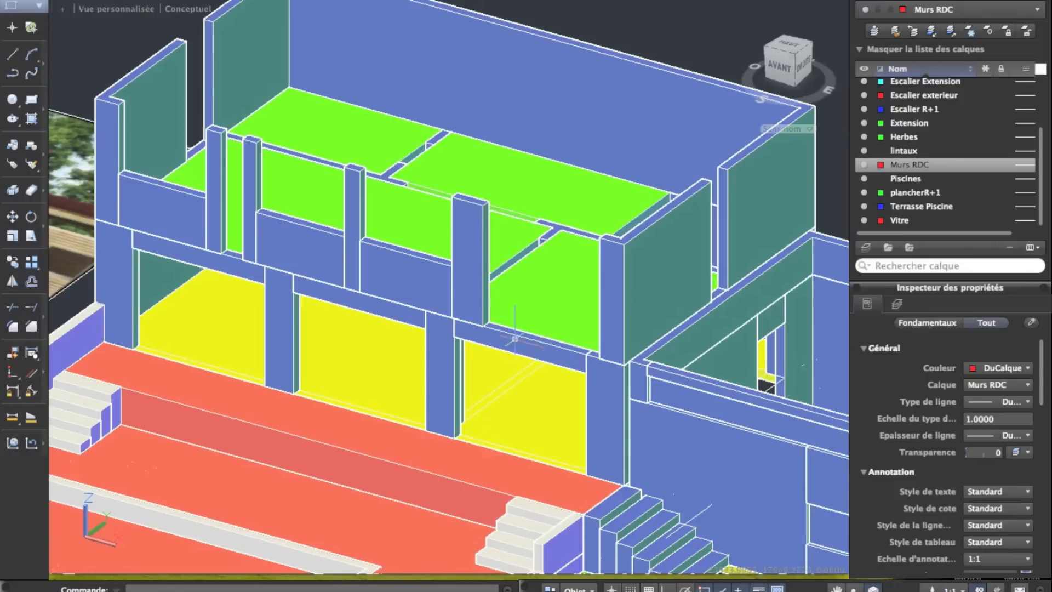
{"action": "scroll", "coordinate": [277, 223], "scroll_direction": "up", "scroll_amount": 5}
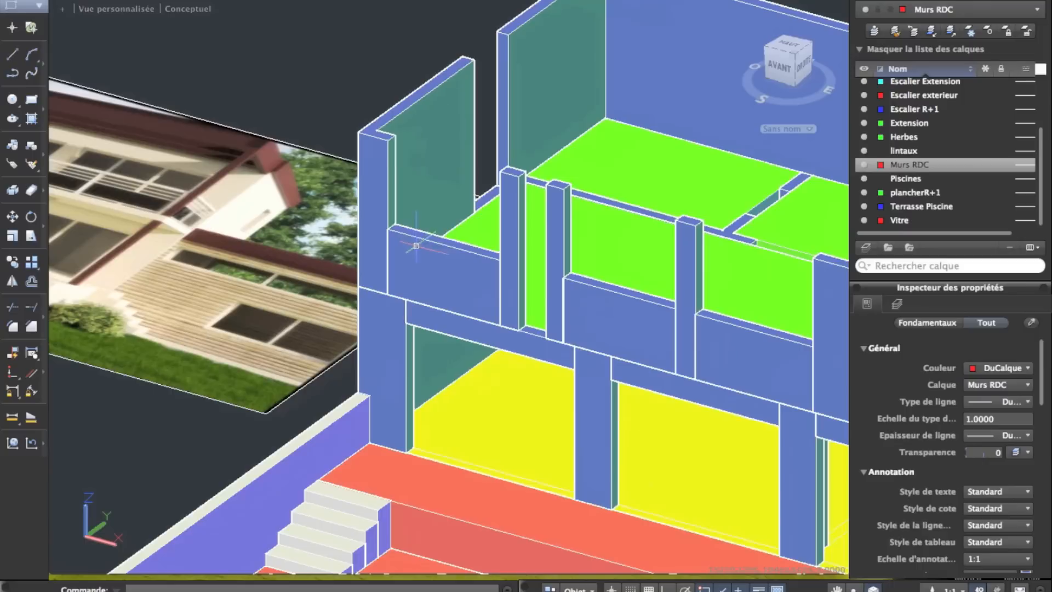
{"action": "left_click", "coordinate": [432, 256]}
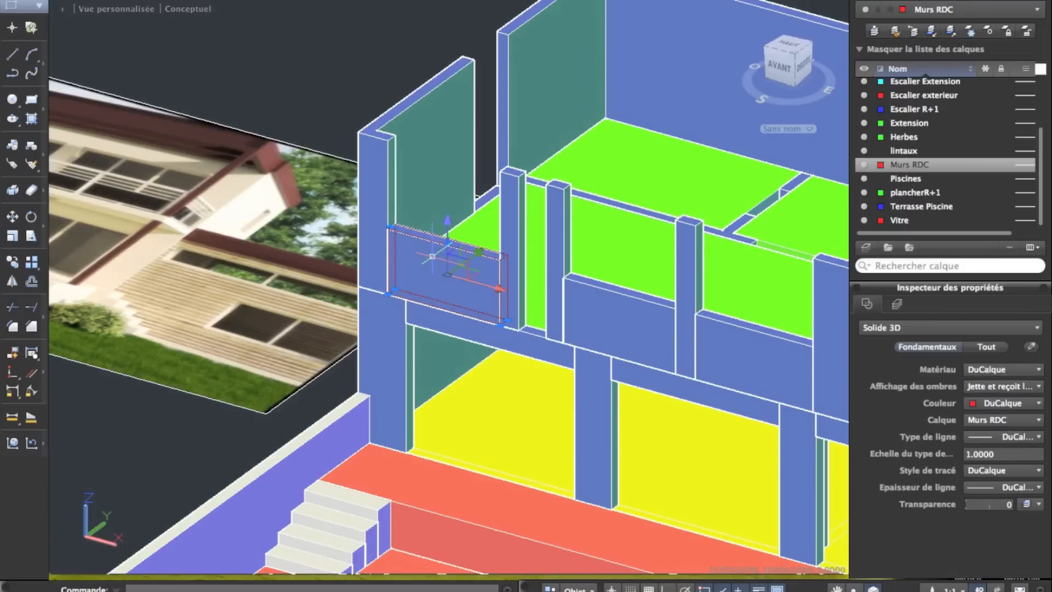
{"action": "left_click", "coordinate": [31, 263]}
{"action": "left_click", "coordinate": [388, 293]}
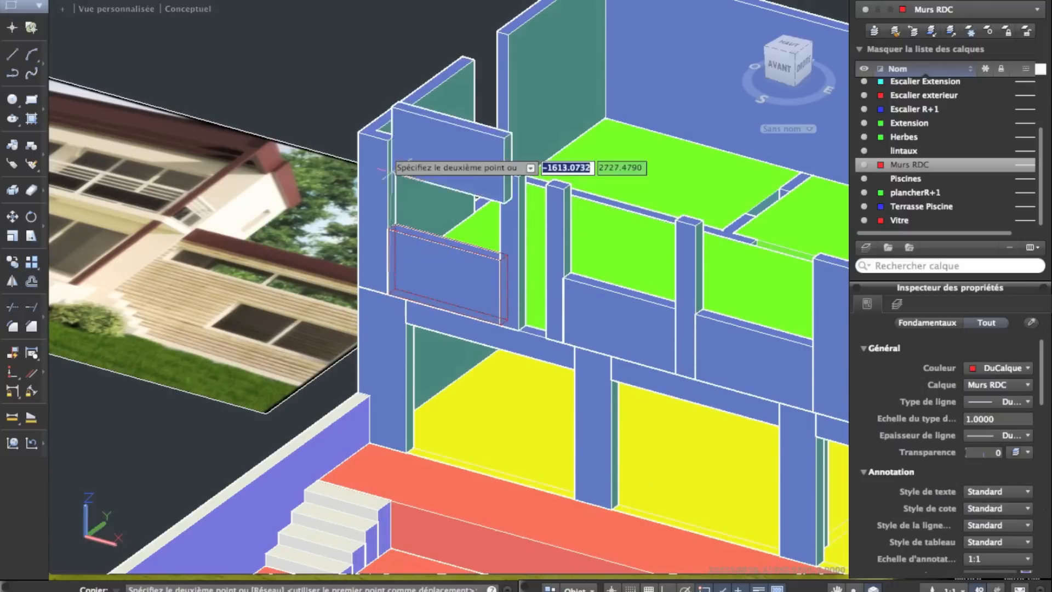
{"action": "left_click", "coordinate": [388, 141]}
{"action": "key", "text": "Escape"}
Move the copied wall panel down so its top edge is flush with the top of the corner column
{"action": "left_click", "coordinate": [426, 151]}
{"action": "scroll", "coordinate": [425, 146], "scroll_direction": "up", "scroll_amount": 5}
{"action": "middle_click_drag", "start_coordinate": [331, 141], "coordinate": [322, 240]}
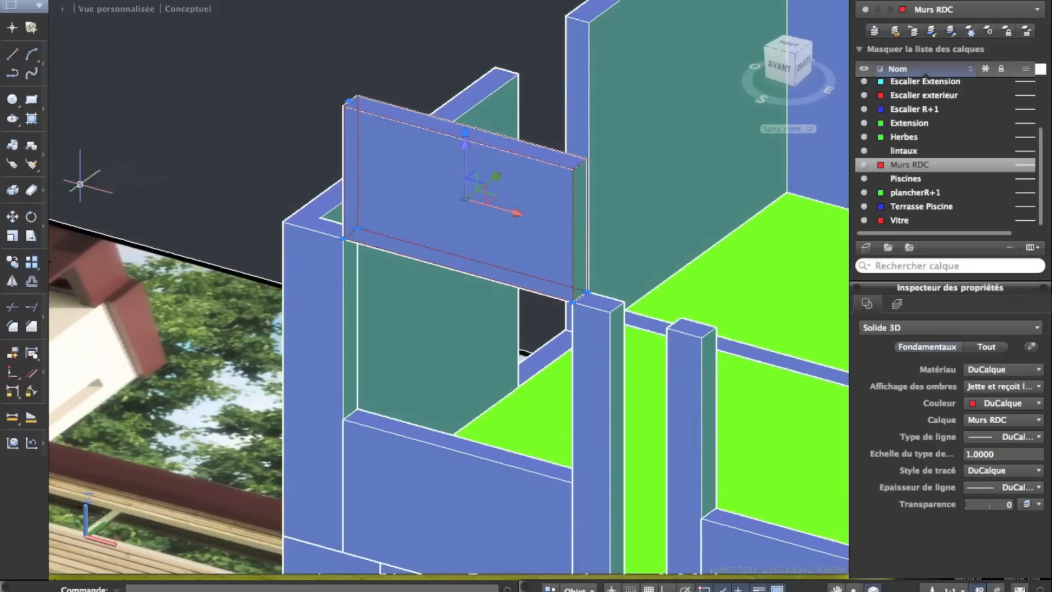
{"action": "left_click", "coordinate": [345, 105]}
{"action": "left_click", "coordinate": [344, 239]}
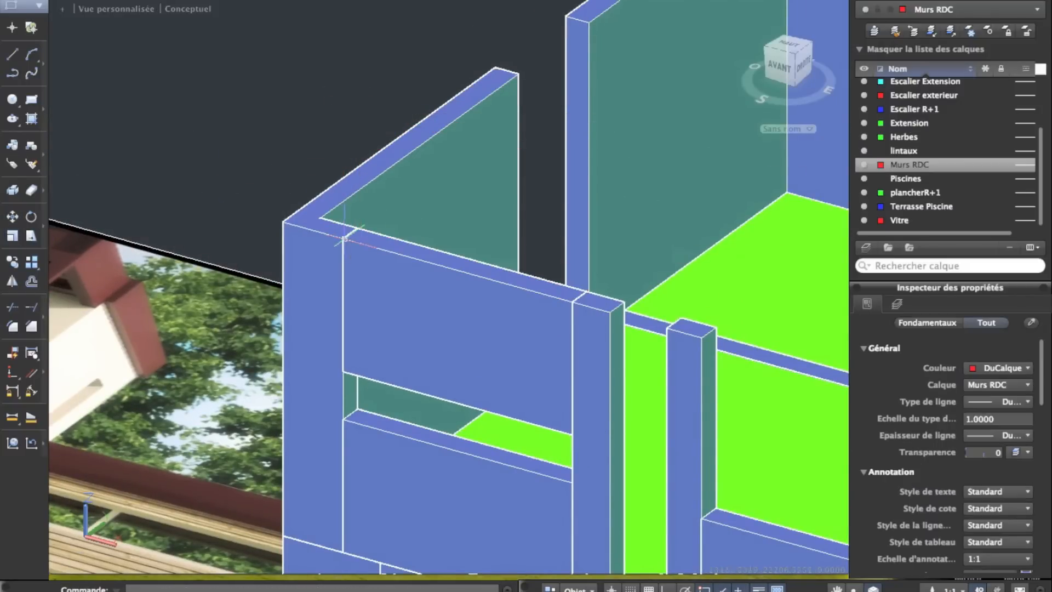
Extrude the underside of the first bay's upper panel upward into the solid to open a window gap above the low wall
{"action": "scroll", "coordinate": [399, 292], "scroll_direction": "down", "scroll_amount": 3}
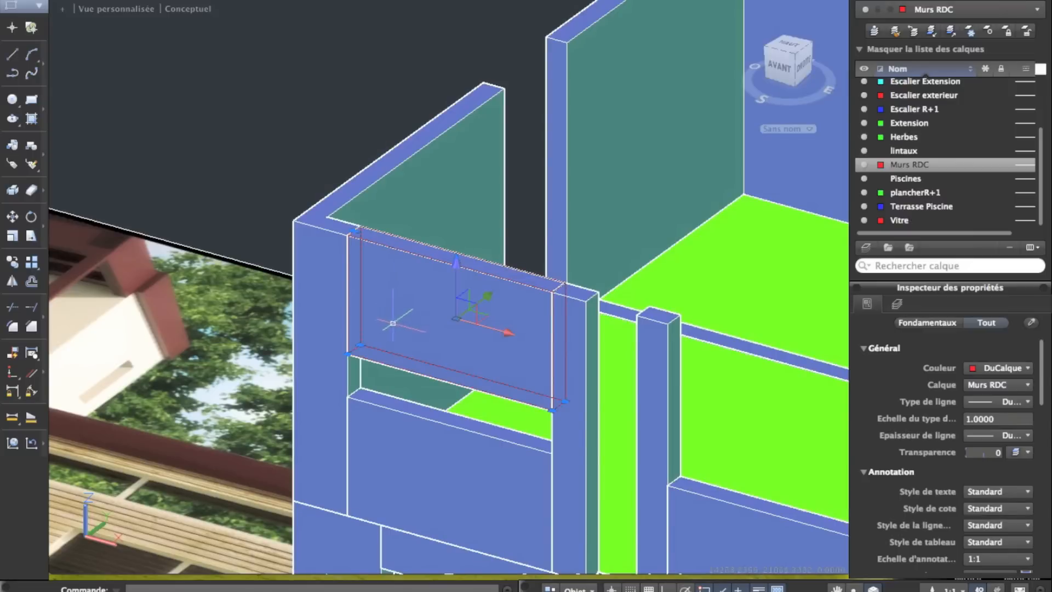
{"action": "left_click", "coordinate": [400, 294]}
{"action": "mouse_move", "coordinate": [399, 295]}
{"action": "middle_mouse_down", "text": "shift"}
{"action": "mouse_move", "coordinate": [411, 281]}
{"action": "mouse_move", "coordinate": [386, 190]}
{"action": "middle_mouse_up", "text": "shift"}
{"action": "mouse_move", "coordinate": [447, 356]}
{"action": "middle_mouse_down", "text": "shift"}
{"action": "mouse_move", "coordinate": [451, 383]}
{"action": "mouse_move", "coordinate": [473, 401]}
{"action": "middle_mouse_up", "text": "shift"}
{"action": "key", "text": "Escape"}
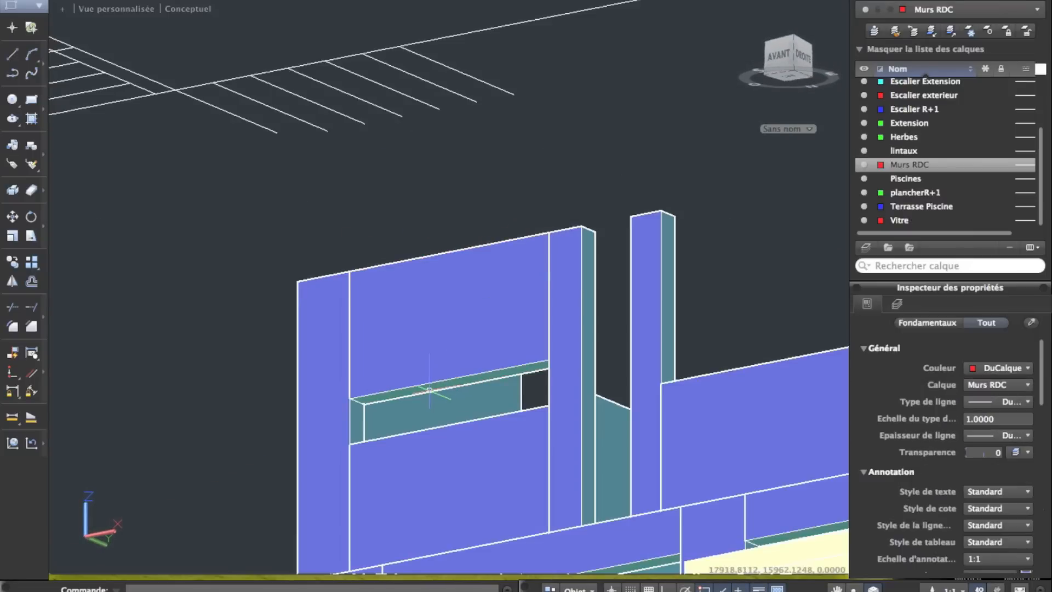
{"action": "left_click", "coordinate": [410, 0]}
{"action": "mouse_move", "coordinate": [518, 0]}
{"action": "mouse_move", "coordinate": [528, 375]}
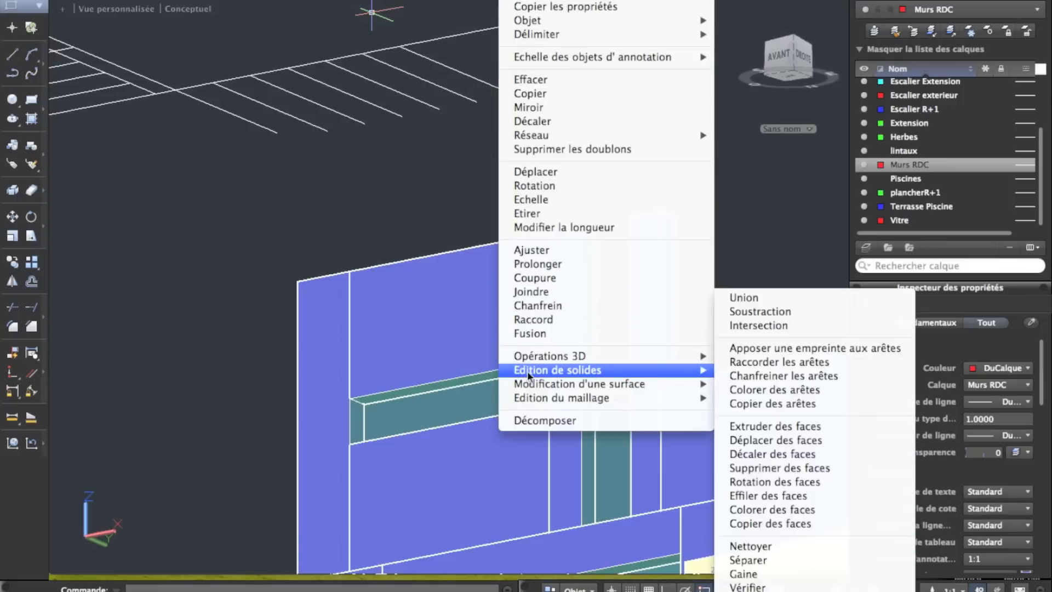
{"action": "left_click", "coordinate": [775, 427]}
{"action": "scroll", "coordinate": [417, 412], "scroll_direction": "up", "scroll_amount": 5}
{"action": "scroll", "coordinate": [408, 381], "scroll_direction": "down", "scroll_amount": 5}
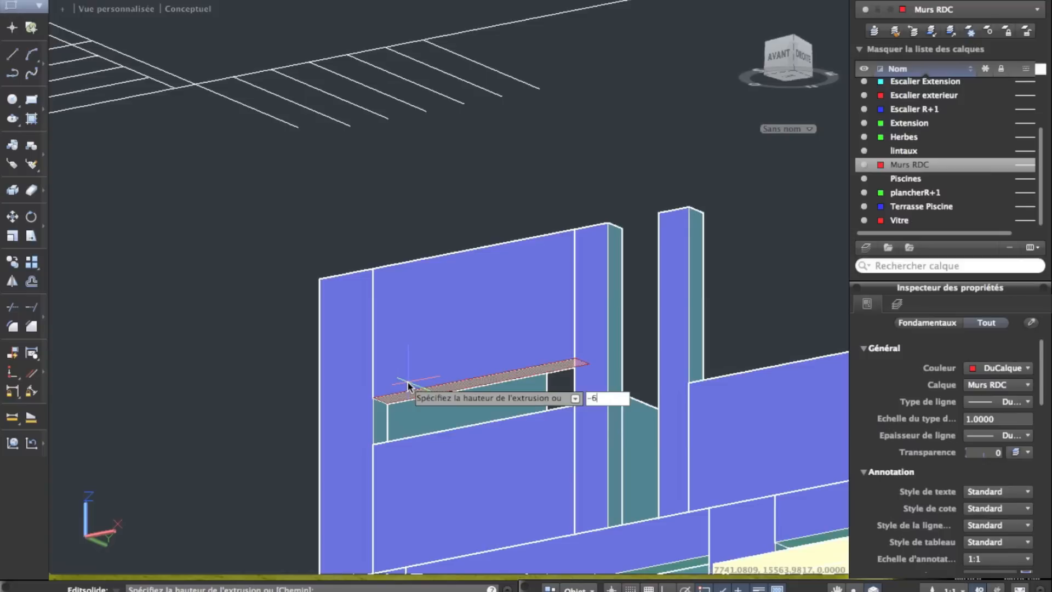
{"action": "key", "text": "Return"}
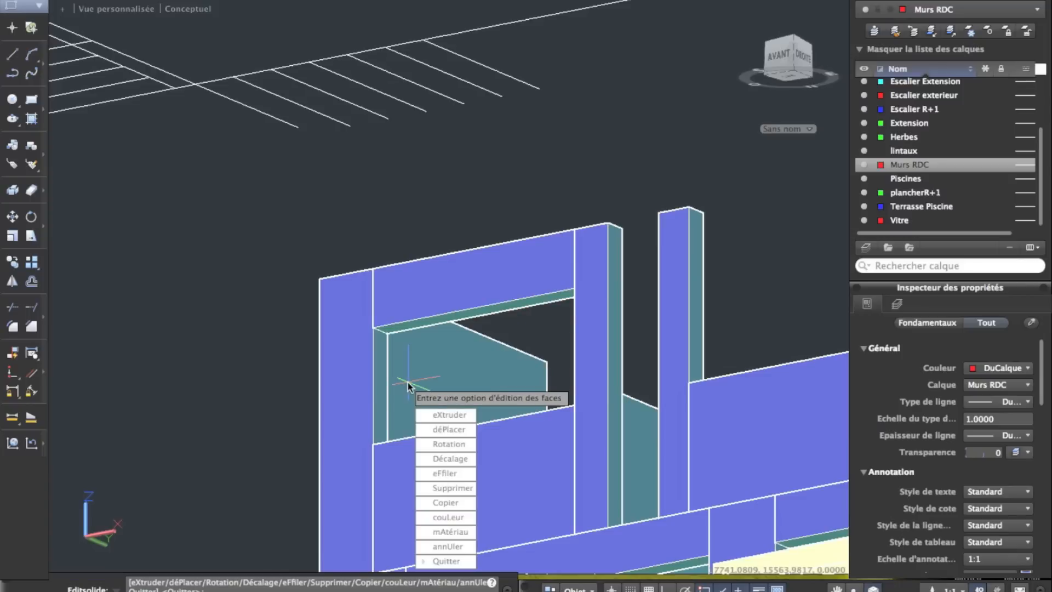
{"action": "key", "text": "Escape"}
Copy the shortened upper panel from its upper front corner into the two bays between the second post and the wide column
{"action": "mouse_move", "coordinate": [557, 343]}
{"action": "middle_mouse_down", "text": "shift"}
{"action": "mouse_move", "coordinate": [579, 439]}
{"action": "mouse_move", "coordinate": [568, 359]}
{"action": "middle_mouse_up", "text": "shift"}
{"action": "scroll", "coordinate": [568, 351], "scroll_direction": "down", "scroll_amount": 5}
{"action": "middle_click_drag", "start_coordinate": [566, 305], "coordinate": [494, 399]}
{"action": "scroll", "coordinate": [494, 399], "scroll_direction": "down", "scroll_amount": 5}
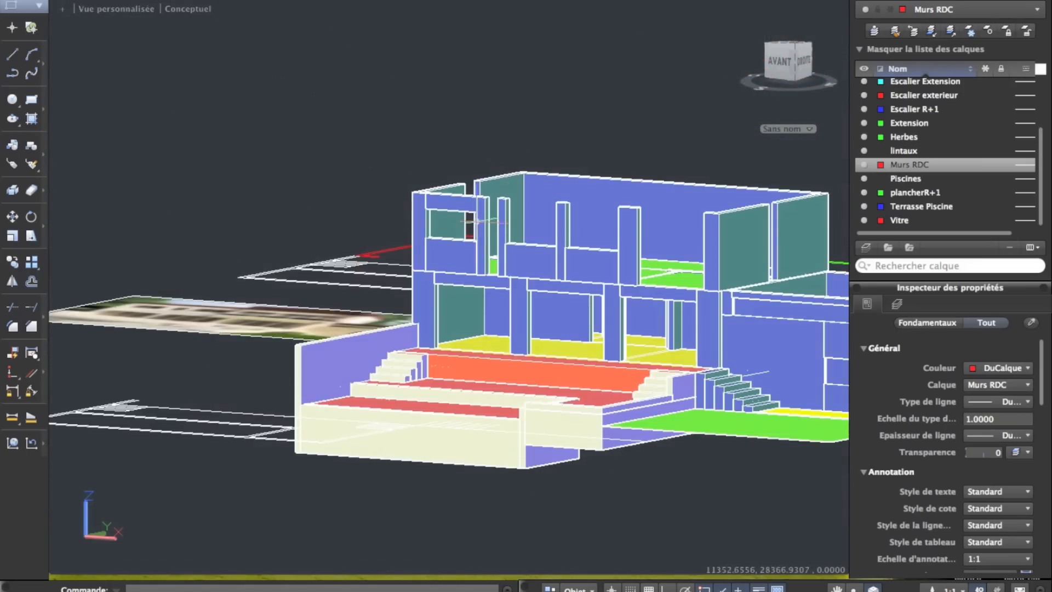
{"action": "scroll", "coordinate": [478, 222], "scroll_direction": "up", "scroll_amount": 10}
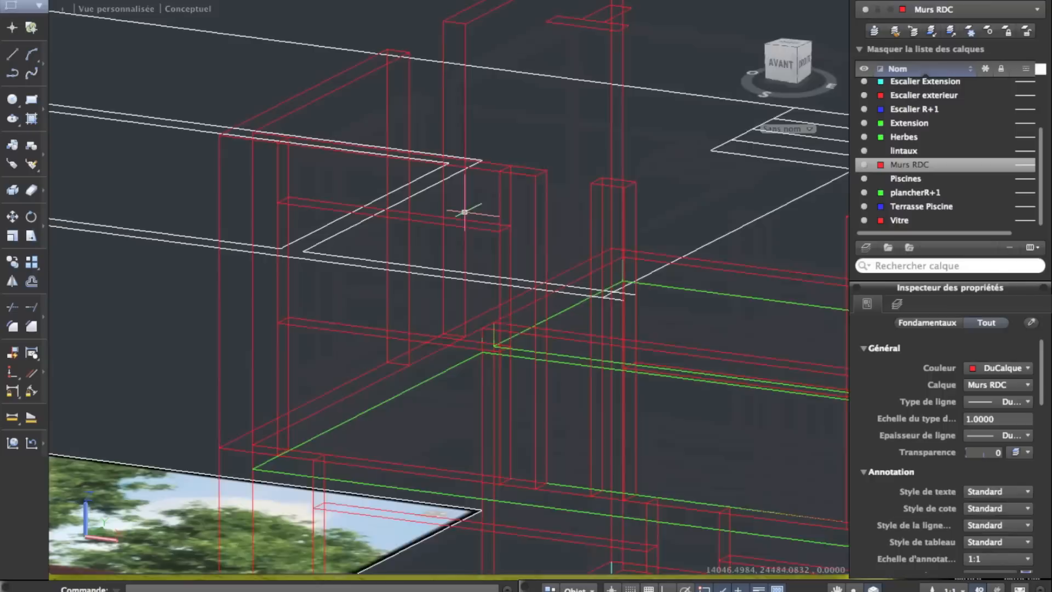
{"action": "left_click", "coordinate": [465, 212]}
{"action": "scroll", "coordinate": [317, 236], "scroll_direction": "up", "scroll_amount": 2}
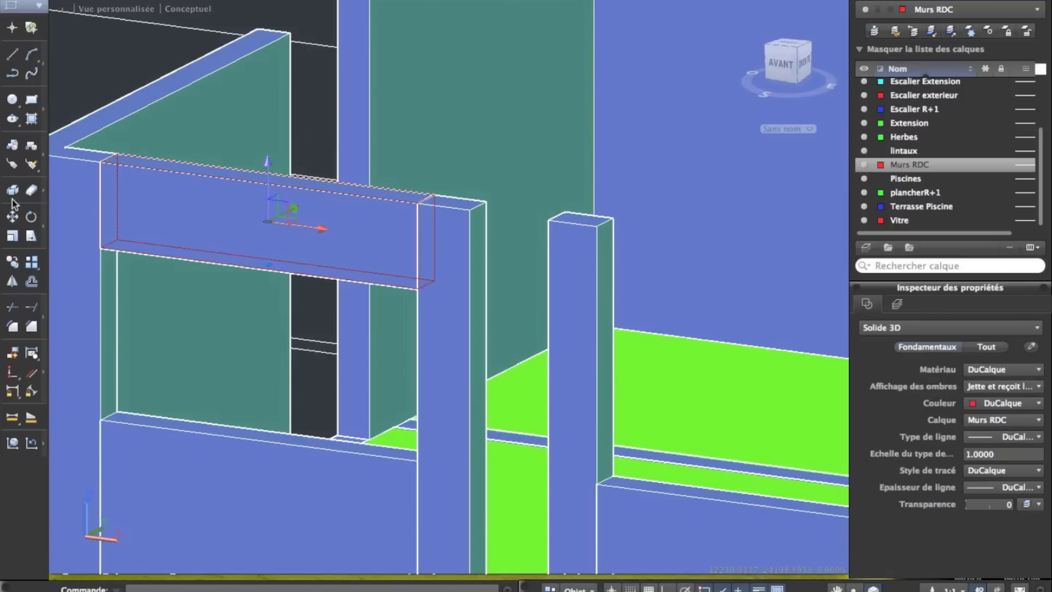
{"action": "left_click", "coordinate": [13, 261]}
{"action": "left_click", "coordinate": [101, 161]}
{"action": "left_click", "coordinate": [597, 227]}
{"action": "middle_click_drag", "start_coordinate": [601, 281], "coordinate": [157, 221]}
{"action": "left_click", "coordinate": [526, 214]}
{"action": "key", "text": "Escape"}
Extrude the end face of the last upper panel copy up to the wide column's corner
{"action": "middle_click_drag", "start_coordinate": [824, 319], "coordinate": [350, 268]}
{"action": "scroll", "coordinate": [351, 268], "scroll_direction": "up", "scroll_amount": 2}
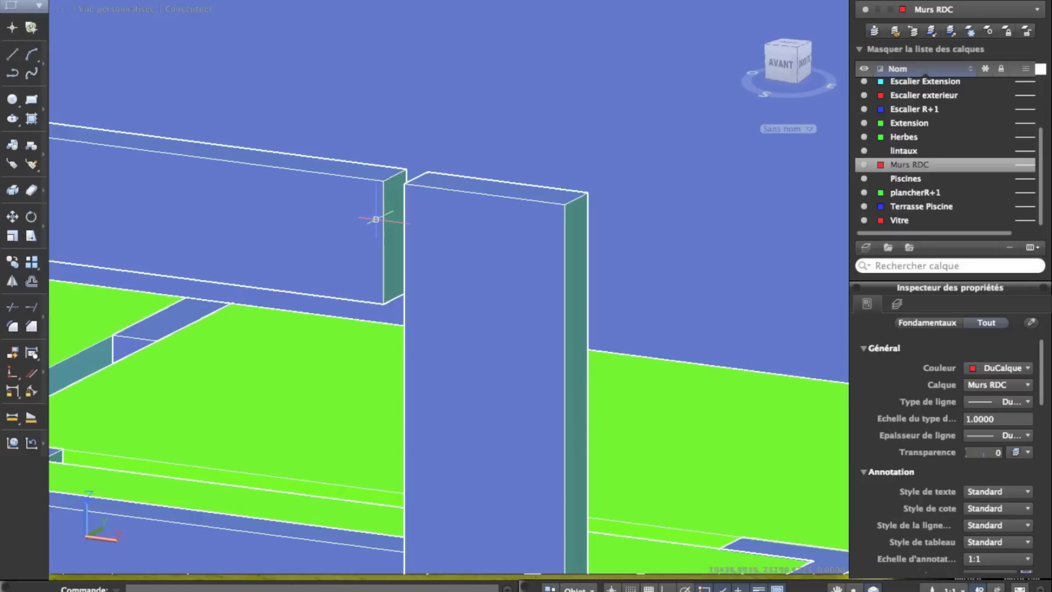
{"action": "left_click", "coordinate": [510, 0]}
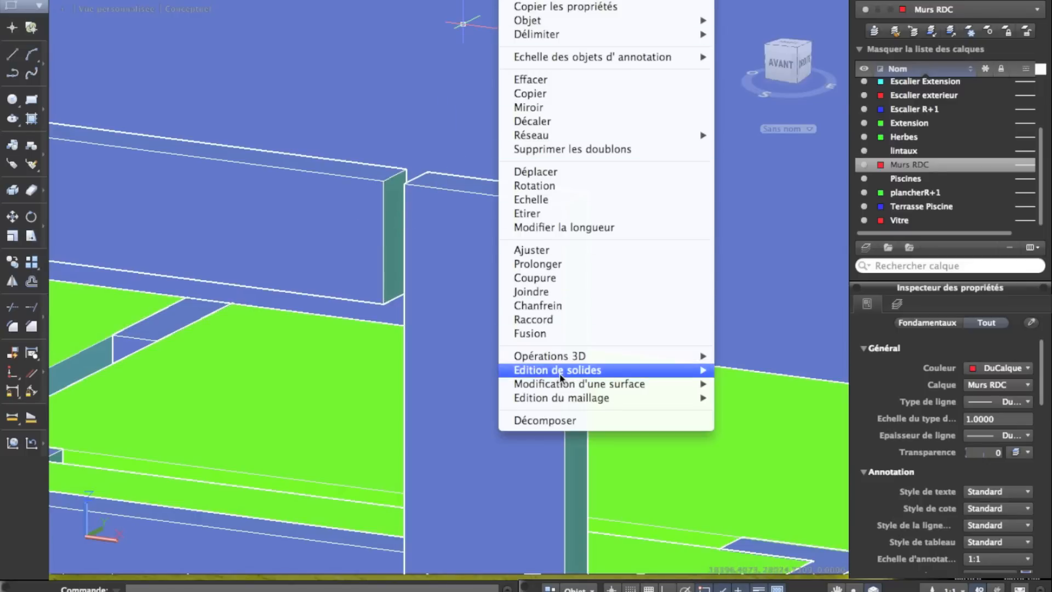
{"action": "mouse_move", "coordinate": [562, 377]}
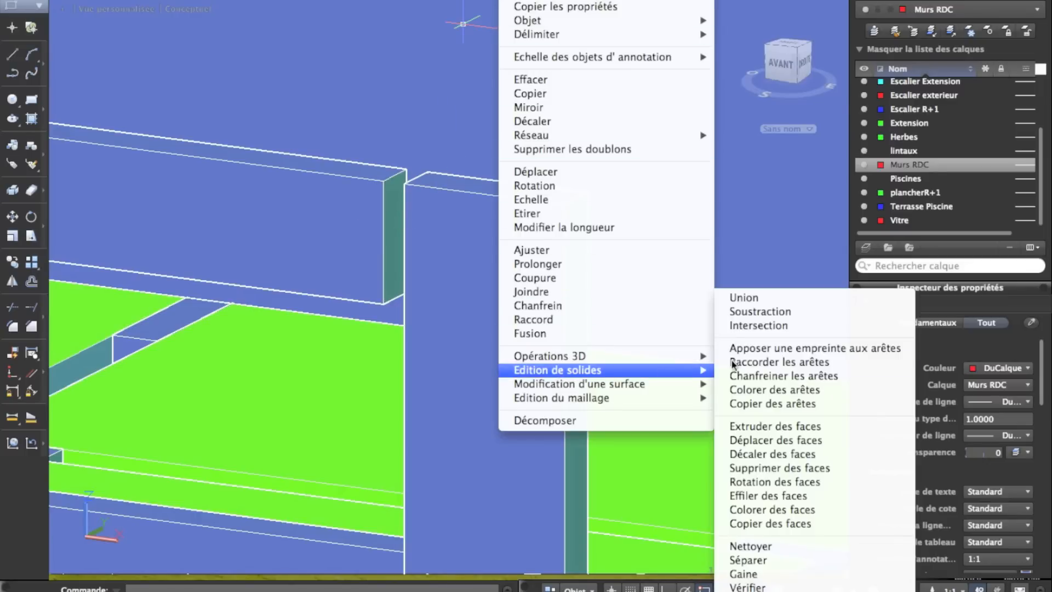
{"action": "left_click", "coordinate": [768, 425]}
{"action": "left_click", "coordinate": [391, 217]}
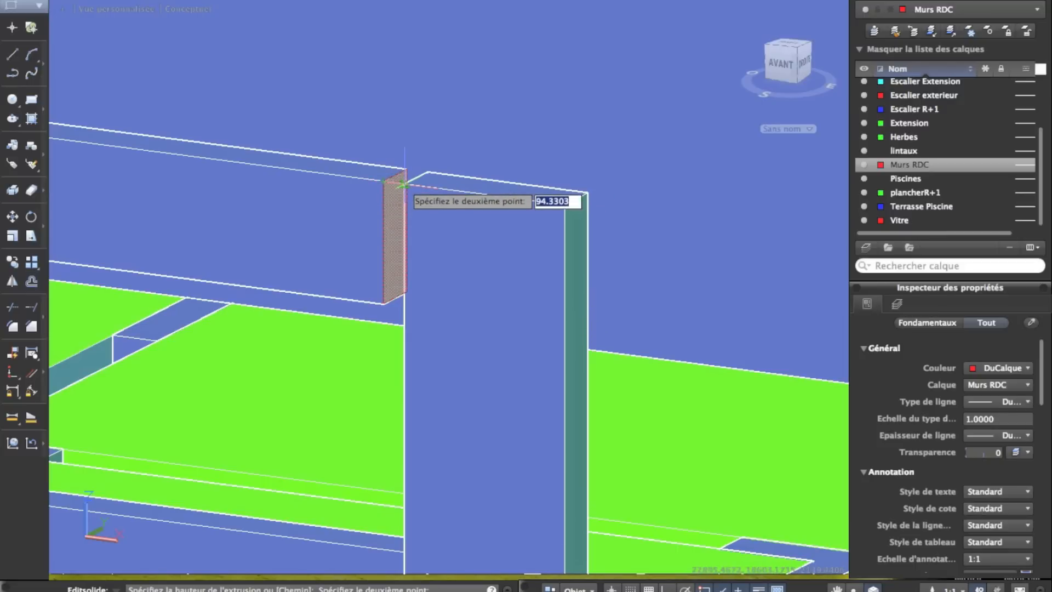
{"action": "key", "text": "Return"}
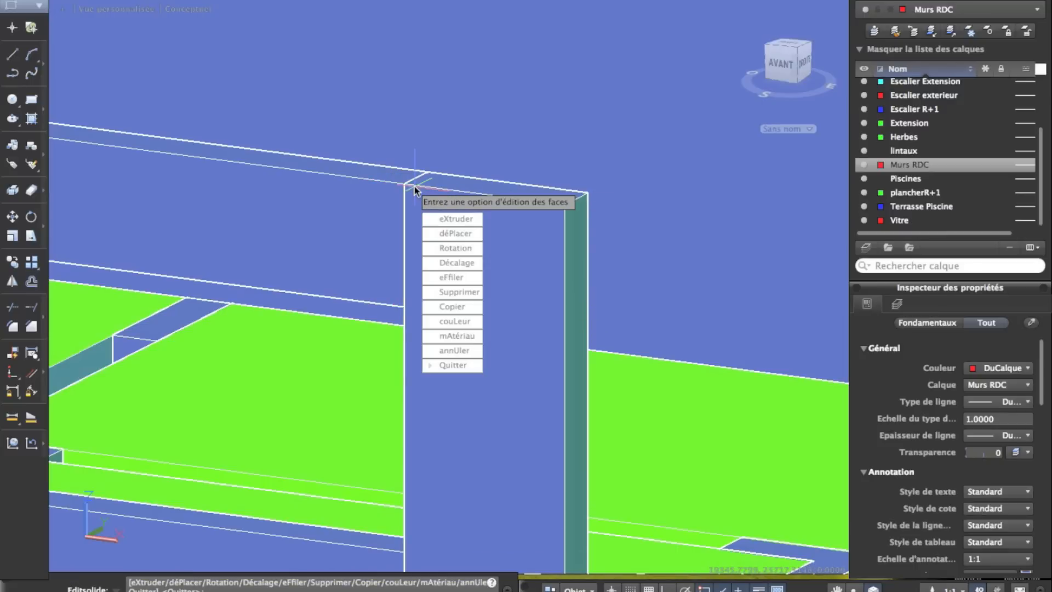
{"action": "key", "text": "Escape"}
Draw a rectangle on the ledge filling the narrow gap between the first two intermediate front posts, snapping to the post corners
{"action": "scroll", "coordinate": [305, 246], "scroll_direction": "down", "scroll_amount": 5}
{"action": "scroll", "coordinate": [289, 249], "scroll_direction": "down", "scroll_amount": 3}
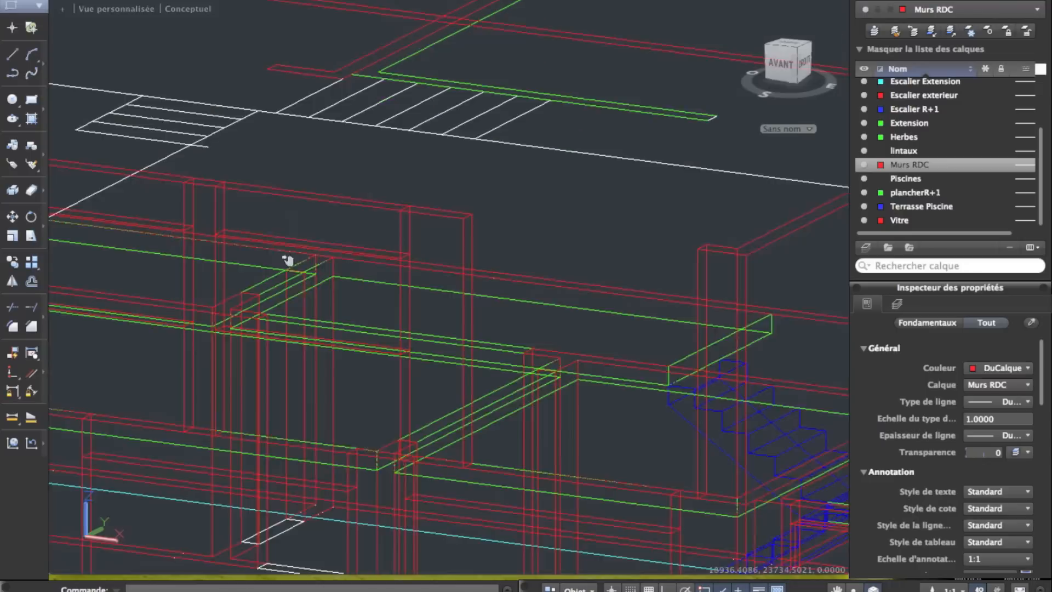
{"action": "scroll", "coordinate": [350, 188], "scroll_direction": "up", "scroll_amount": 5}
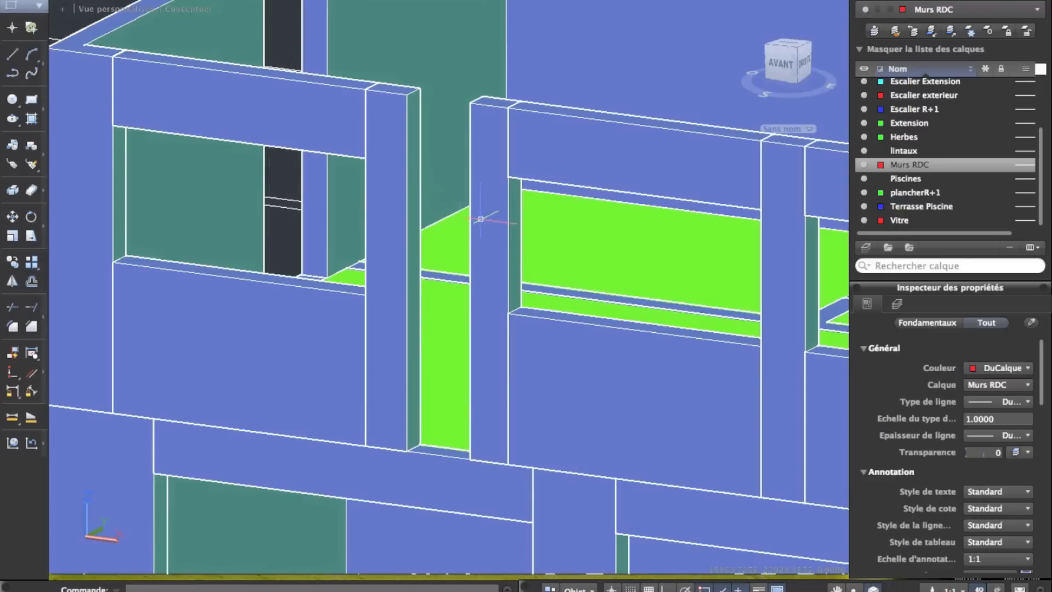
{"action": "middle_click_drag", "start_coordinate": [486, 218], "coordinate": [335, 241], "text": "shift"}
{"action": "middle_click_drag", "start_coordinate": [437, 172], "coordinate": [670, 43]}
{"action": "scroll", "coordinate": [438, 213], "scroll_direction": "down", "scroll_amount": 3}
{"action": "middle_click_drag", "start_coordinate": [493, 218], "coordinate": [778, 91]}
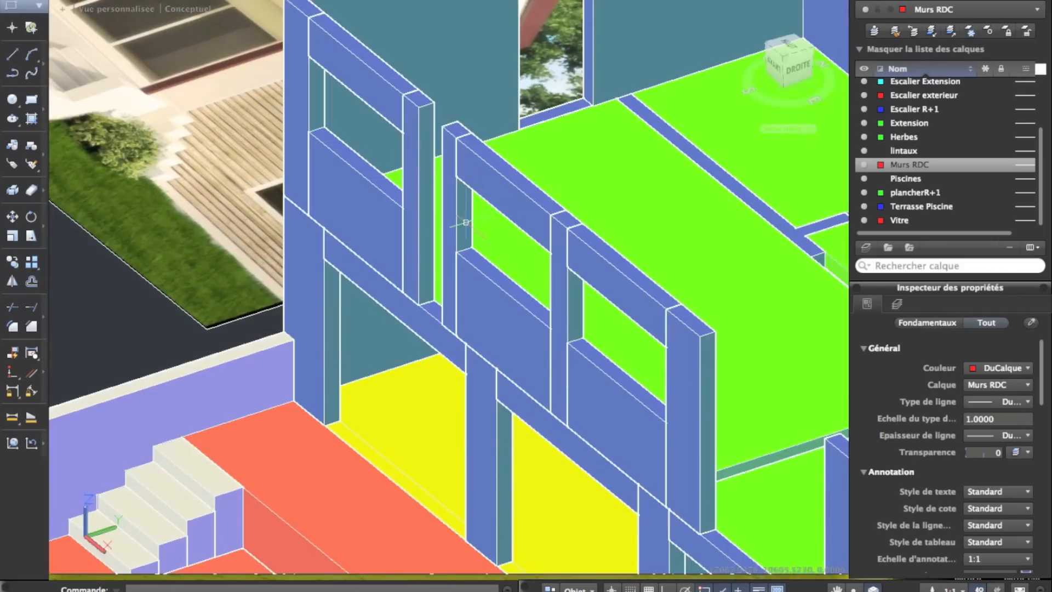
{"action": "scroll", "coordinate": [466, 223], "scroll_direction": "up", "scroll_amount": 4}
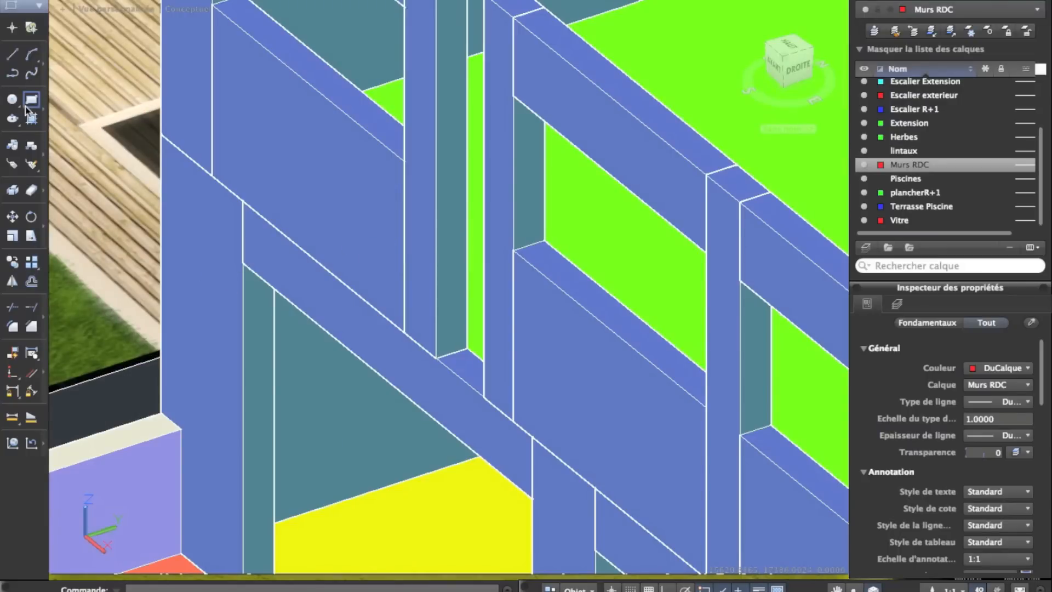
{"action": "left_click", "coordinate": [482, 395]}
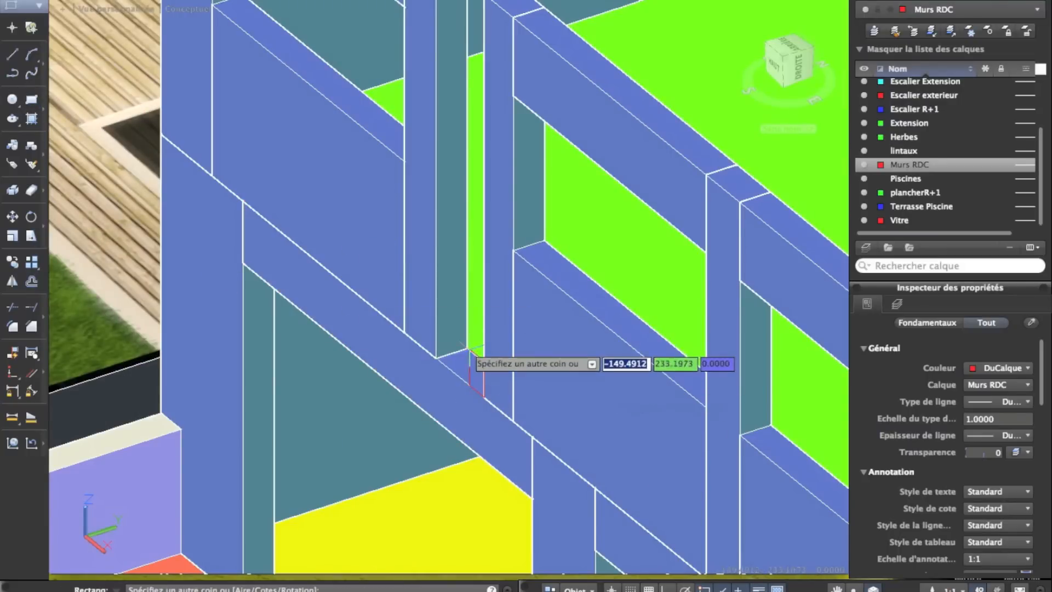
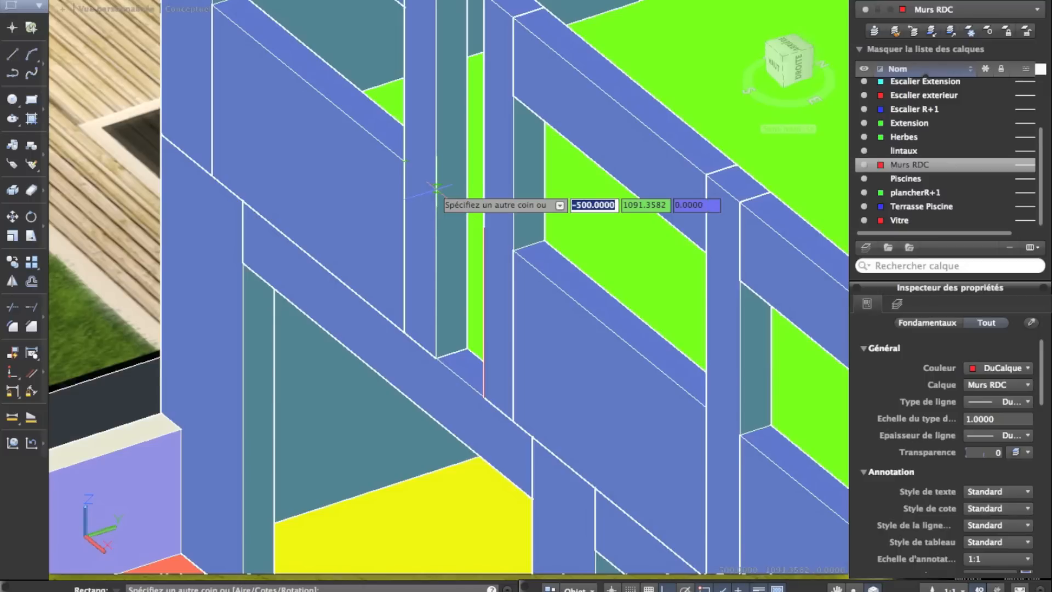
{"action": "left_click", "coordinate": [436, 189]}
{"action": "right_click", "coordinate": [99, 145]}
{"action": "left_click", "coordinate": [159, 155]}
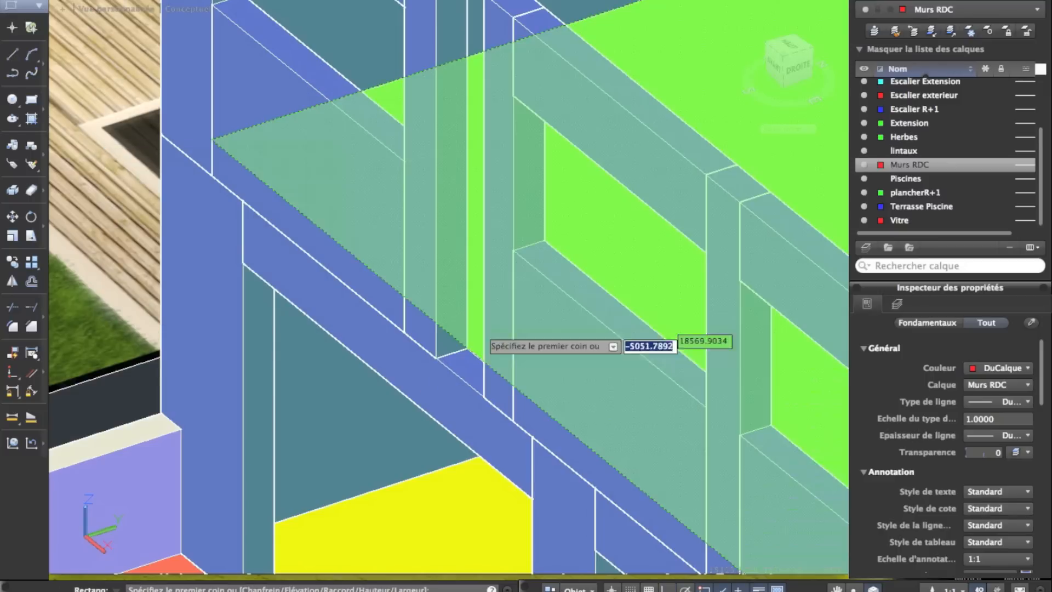
{"action": "left_click", "coordinate": [466, 348]}
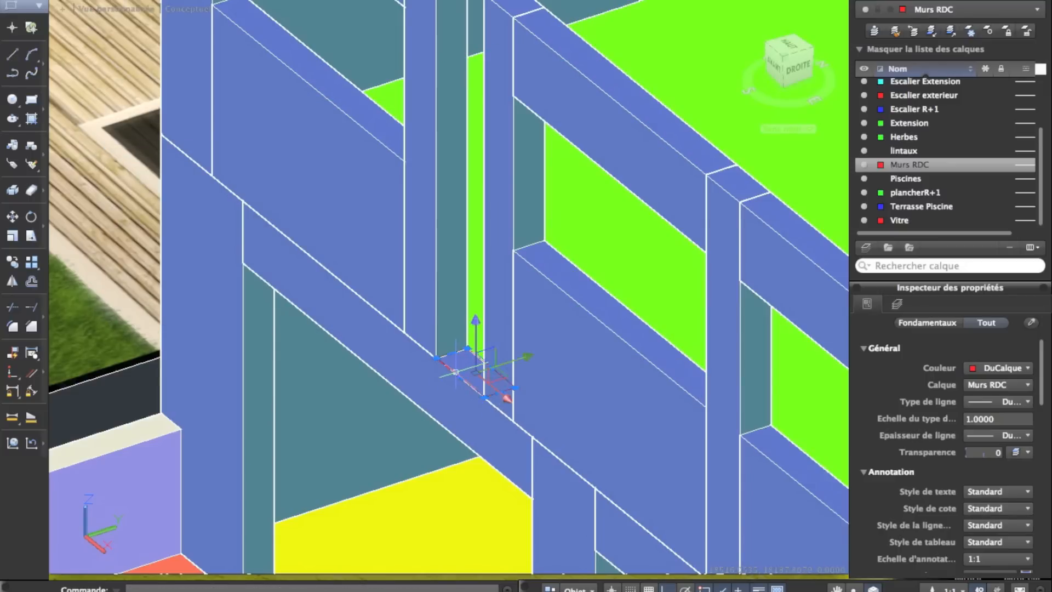
Extrude the rectangle in the narrow gap to a height of 1100 as a low wall
{"action": "left_click", "coordinate": [455, 372]}
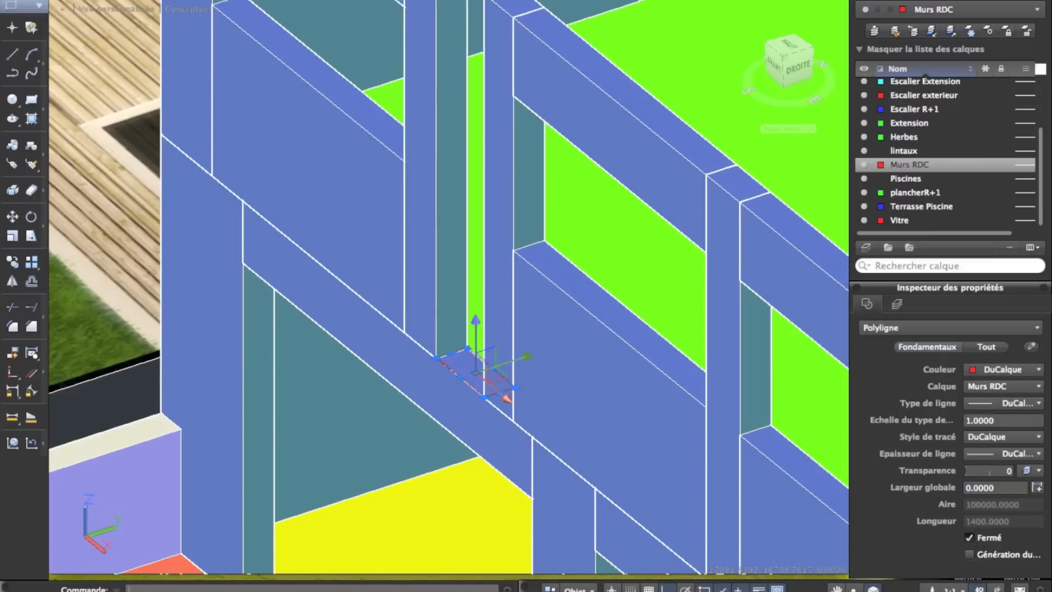
{"action": "type", "text": "ext"}
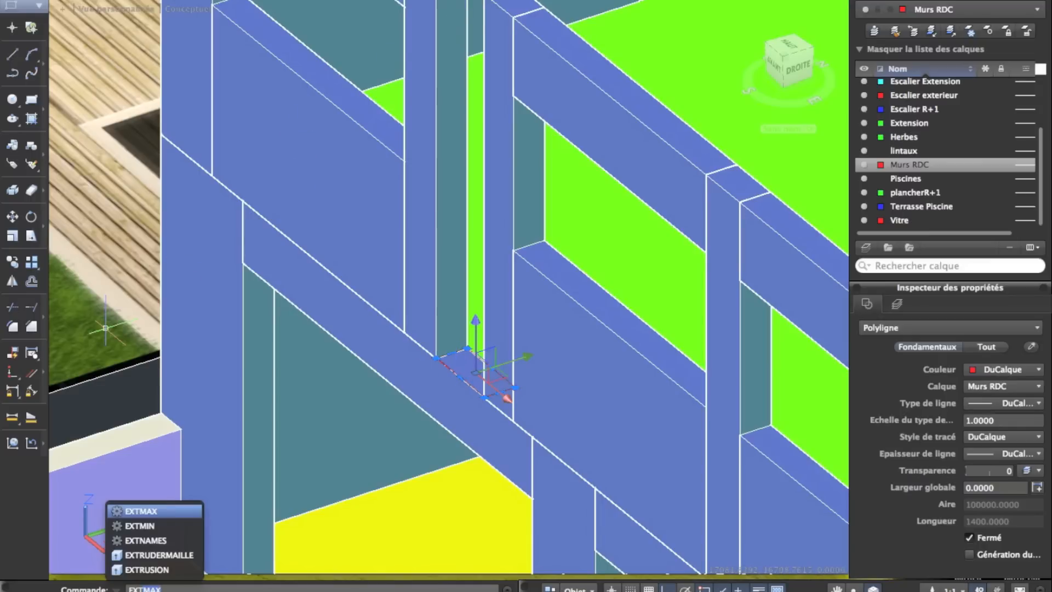
{"action": "type", "text": "r"}
{"action": "key", "text": "Return"}
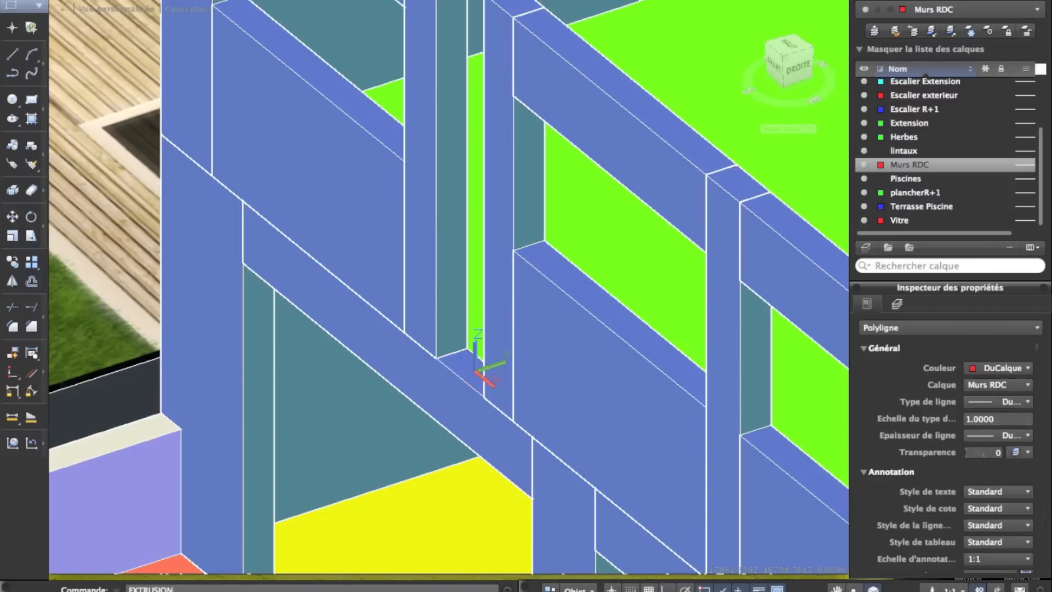
{"action": "type", "text": "1100"}
{"action": "key", "text": "Return"}
Copy the narrow low wall from its upper front corner to the top corner of the adjoining post
{"action": "mouse_move", "coordinate": [388, 185]}
{"action": "middle_mouse_down", "text": "shift"}
{"action": "mouse_move", "coordinate": [439, 191]}
{"action": "mouse_move", "coordinate": [479, 155]}
{"action": "middle_mouse_up", "text": "shift"}
{"action": "mouse_move", "coordinate": [480, 156]}
{"action": "middle_mouse_down"}
{"action": "mouse_move", "coordinate": [390, 278]}
{"action": "mouse_move", "coordinate": [209, 339]}
{"action": "middle_mouse_up"}
{"action": "left_click", "coordinate": [12, 263]}
{"action": "left_click", "coordinate": [273, 268]}
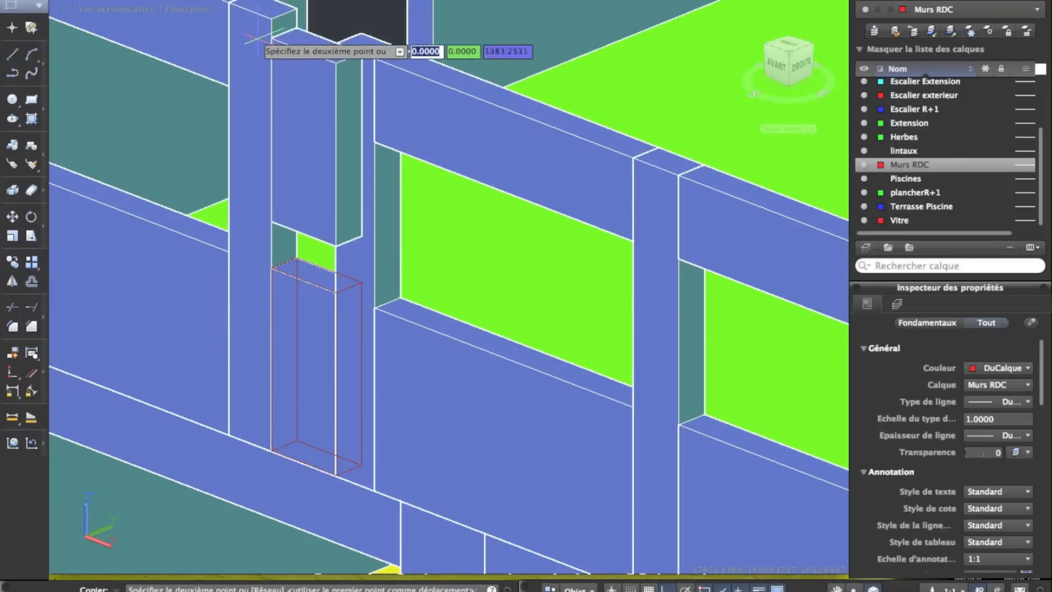
{"action": "left_click", "coordinate": [269, 19]}
{"action": "middle_click_drag", "start_coordinate": [270, 20], "coordinate": [308, 89]}
{"action": "key", "text": "Escape"}
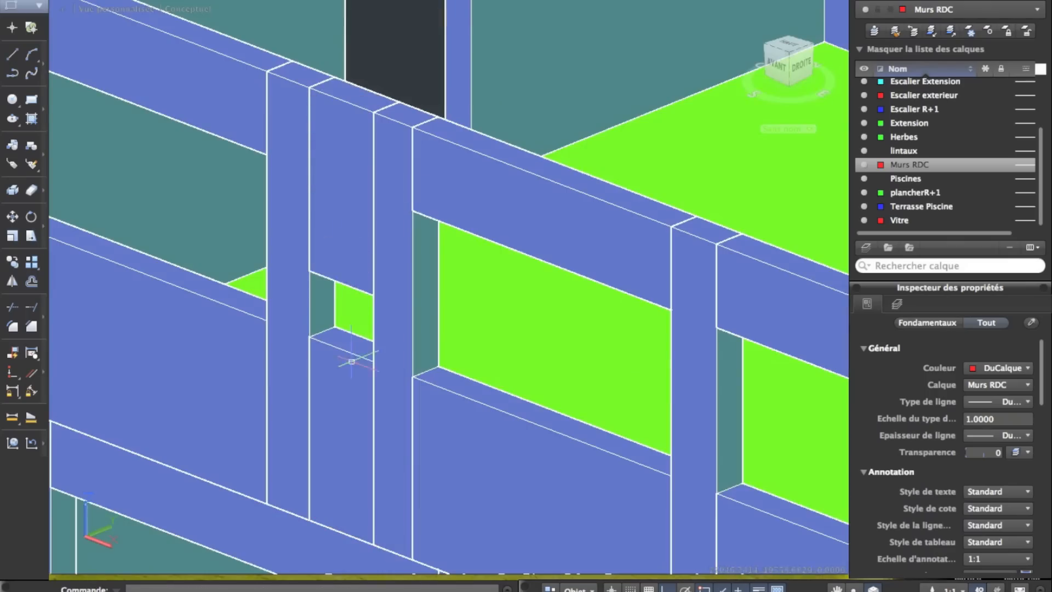
Extrude the underside of the narrow upper panel upward with an angle of 0 to enlarge the opening below it
{"action": "middle_click_drag", "start_coordinate": [356, 360], "coordinate": [347, 164], "text": "shift"}
{"action": "middle_click_drag", "start_coordinate": [347, 164], "coordinate": [354, 475]}
{"action": "mouse_move", "coordinate": [327, 224]}
{"action": "middle_mouse_down", "text": "shift"}
{"action": "mouse_move", "coordinate": [360, 331]}
{"action": "mouse_move", "coordinate": [359, 265]}
{"action": "mouse_move", "coordinate": [343, 221]}
{"action": "mouse_move", "coordinate": [387, 369]}
{"action": "mouse_move", "coordinate": [366, 192]}
{"action": "middle_mouse_up", "text": "shift"}
{"action": "right_click", "coordinate": [500, 170]}
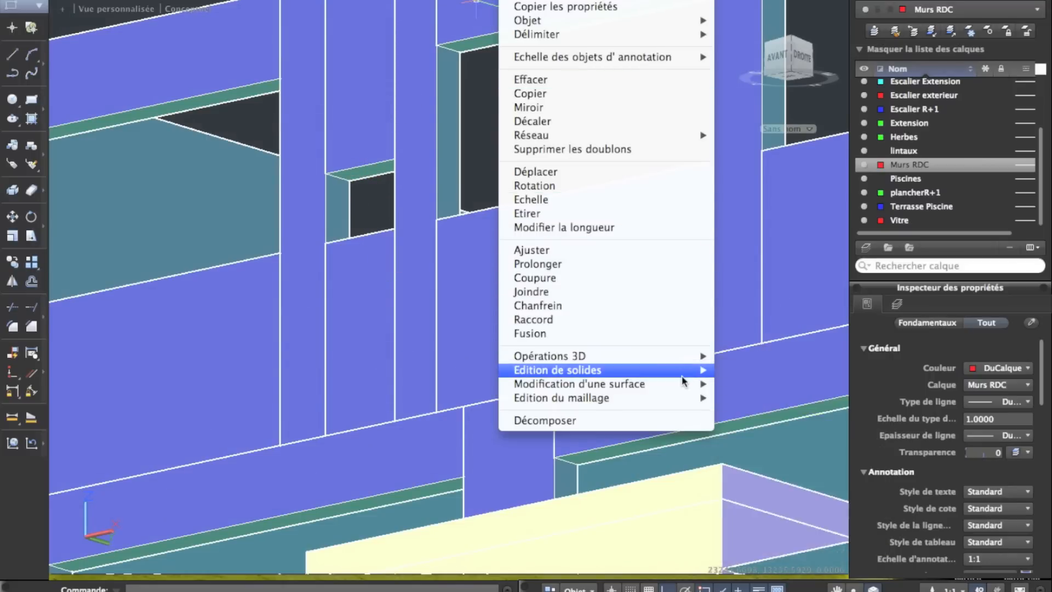
{"action": "mouse_move", "coordinate": [690, 373]}
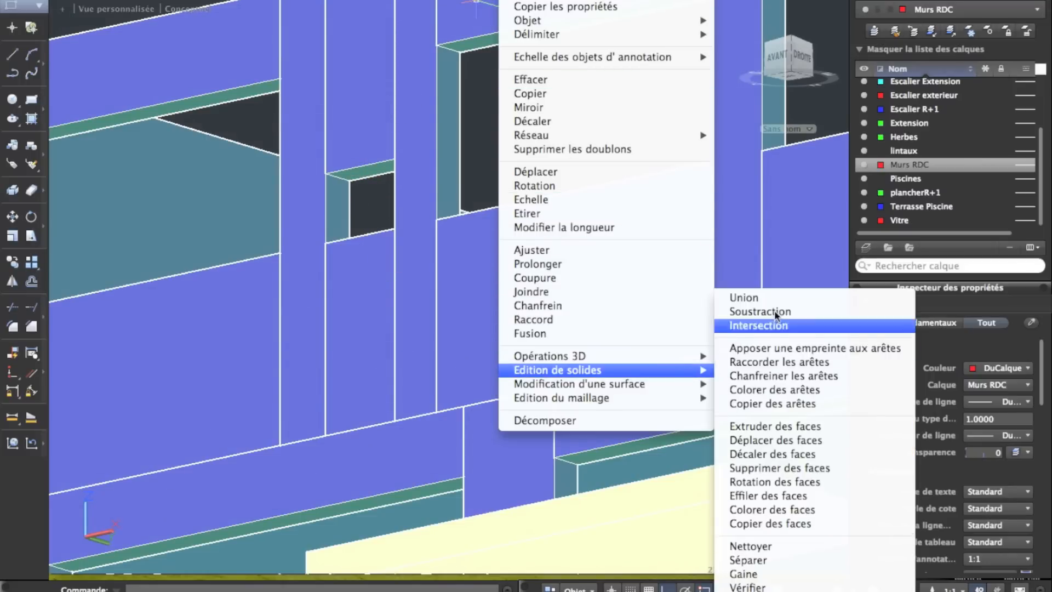
{"action": "left_click", "coordinate": [772, 427]}
{"action": "scroll", "coordinate": [367, 191], "scroll_direction": "up", "scroll_amount": 2}
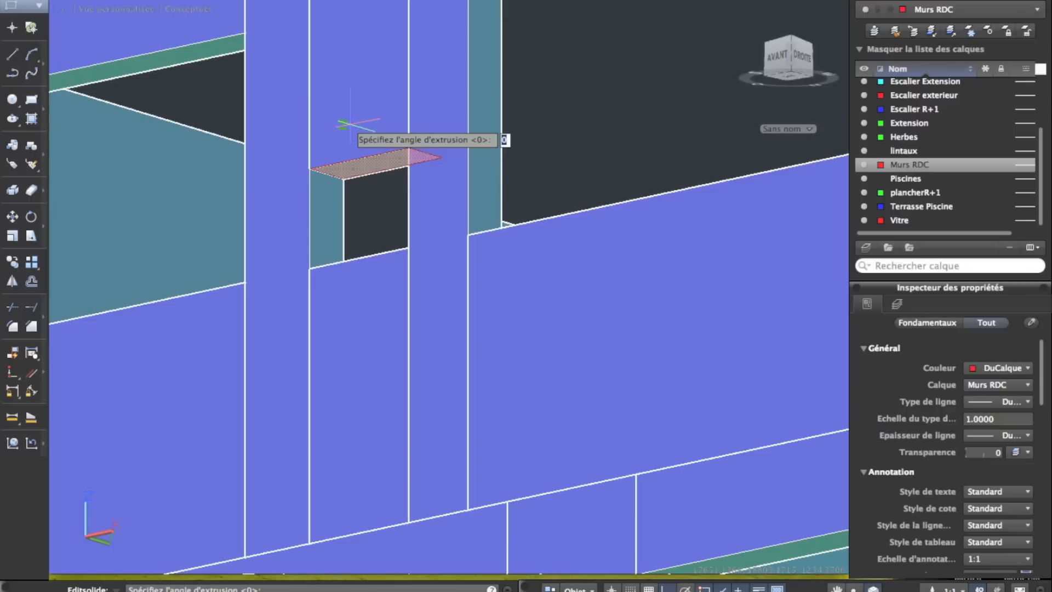
{"action": "key", "text": "Return"}
{"action": "key", "text": "Escape"}
Copy the upper panel beside the wide column from its upper front corner into the open bay on the column's other side
{"action": "mouse_move", "coordinate": [263, 82]}
{"action": "middle_mouse_down", "text": "shift"}
{"action": "mouse_move", "coordinate": [265, 181]}
{"action": "mouse_move", "coordinate": [278, 99]}
{"action": "mouse_move", "coordinate": [471, 223]}
{"action": "mouse_move", "coordinate": [409, 156]}
{"action": "mouse_move", "coordinate": [394, 197]}
{"action": "mouse_move", "coordinate": [486, 198]}
{"action": "mouse_move", "coordinate": [397, 199]}
{"action": "middle_mouse_up", "text": "shift"}
{"action": "middle_click_drag", "start_coordinate": [596, 196], "coordinate": [413, 192]}
{"action": "scroll", "coordinate": [413, 192], "scroll_direction": "up", "scroll_amount": 3}
{"action": "left_click", "coordinate": [453, 162]}
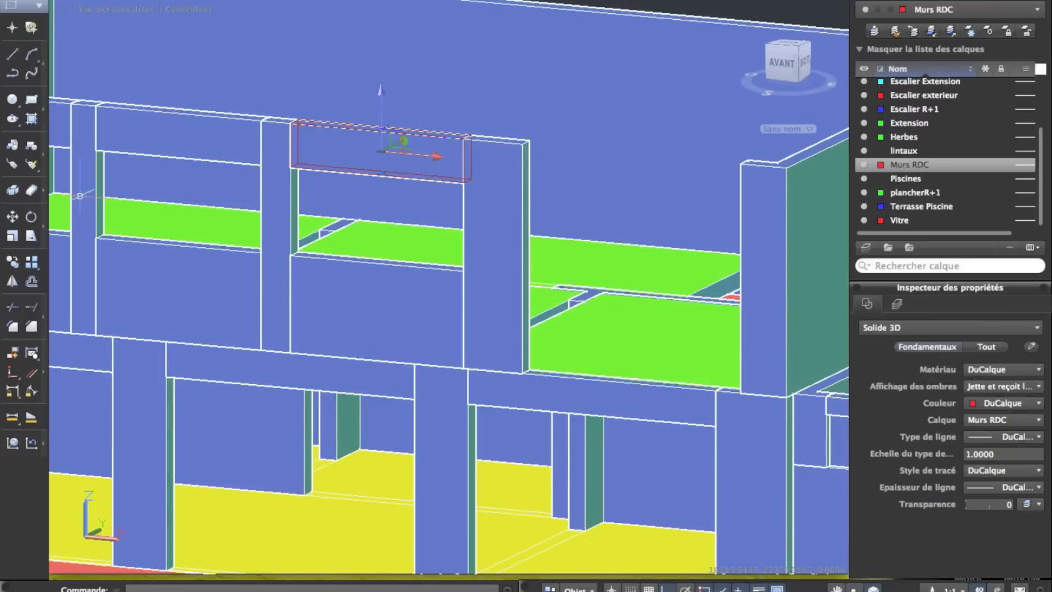
{"action": "left_click", "coordinate": [291, 121]}
{"action": "middle_click_drag", "start_coordinate": [510, 156], "coordinate": [219, 222]}
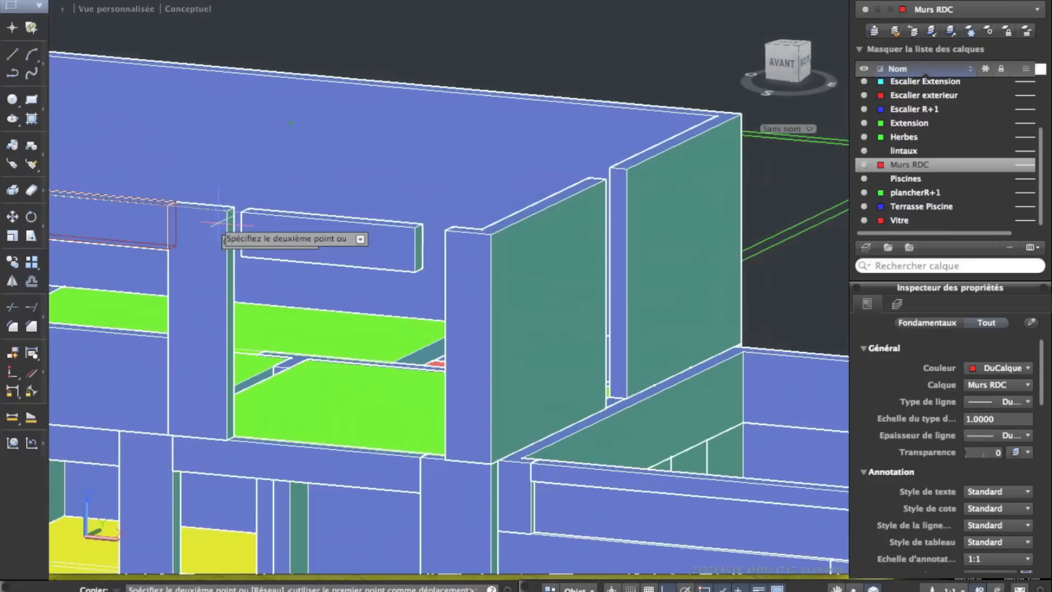
{"action": "scroll", "coordinate": [222, 220], "scroll_direction": "up", "scroll_amount": 4}
{"action": "left_click", "coordinate": [232, 202]}
{"action": "key", "text": "Escape"}
Move the end face of the copied upper panel to the adjoining post's upper front corner to close the gap
{"action": "middle_click_drag", "start_coordinate": [512, 316], "coordinate": [266, 257]}
{"action": "middle_click_drag", "start_coordinate": [291, 257], "coordinate": [634, 207]}
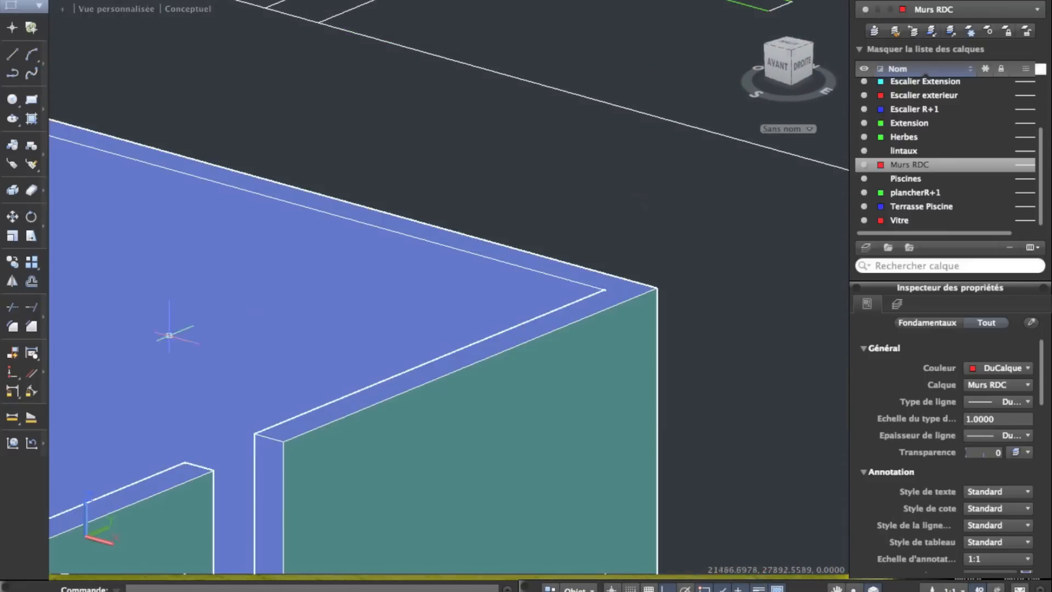
{"action": "middle_click_drag", "start_coordinate": [249, 314], "coordinate": [622, 161]}
{"action": "middle_click_drag", "start_coordinate": [400, 256], "coordinate": [627, 144]}
{"action": "left_click", "coordinate": [512, 1]}
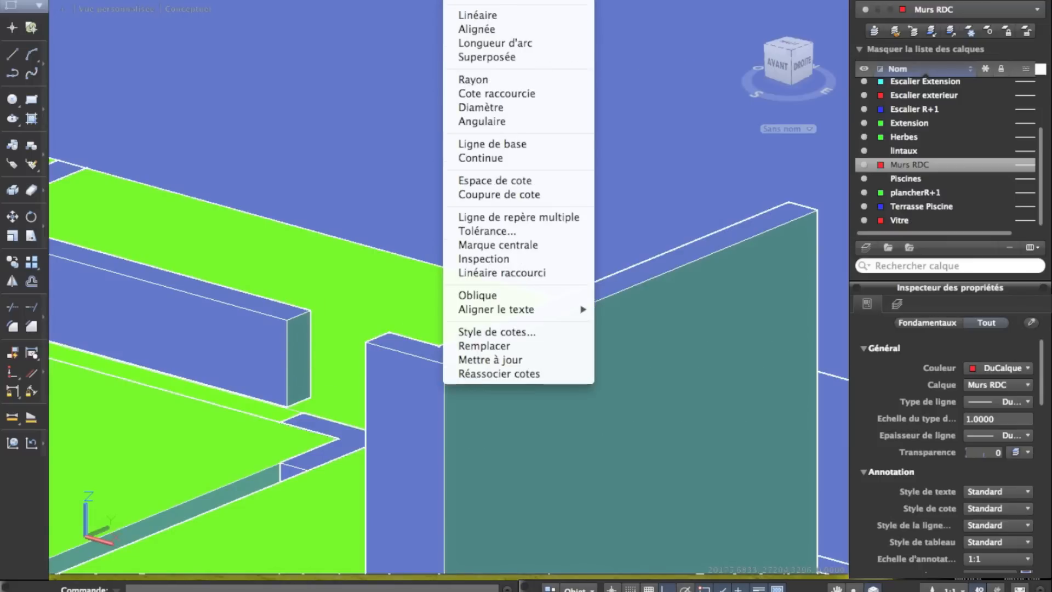
{"action": "mouse_move", "coordinate": [624, 374]}
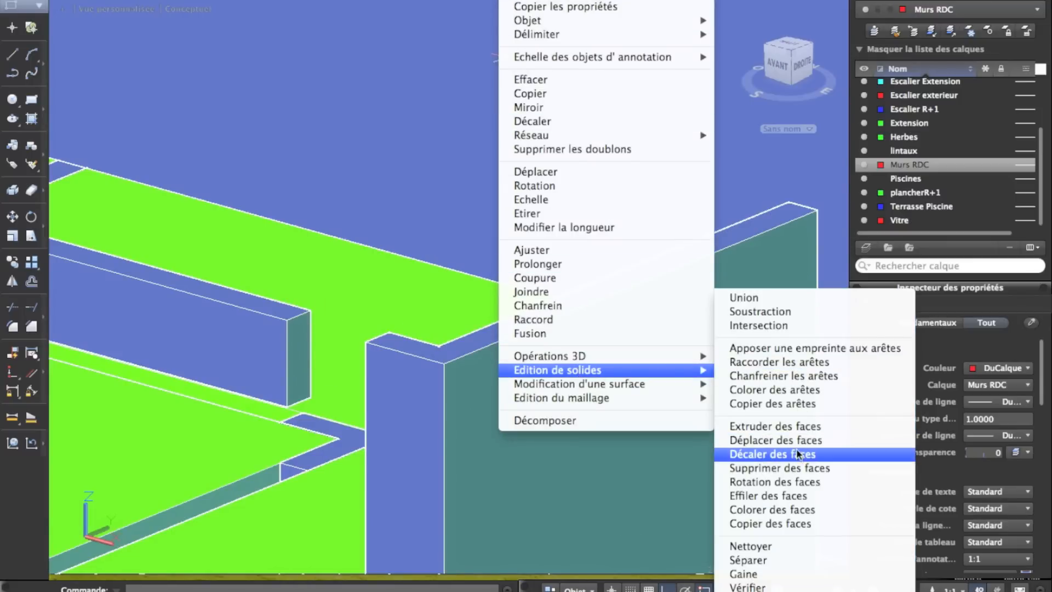
{"action": "left_click", "coordinate": [778, 440]}
{"action": "scroll", "coordinate": [315, 354], "scroll_direction": "up", "scroll_amount": 2}
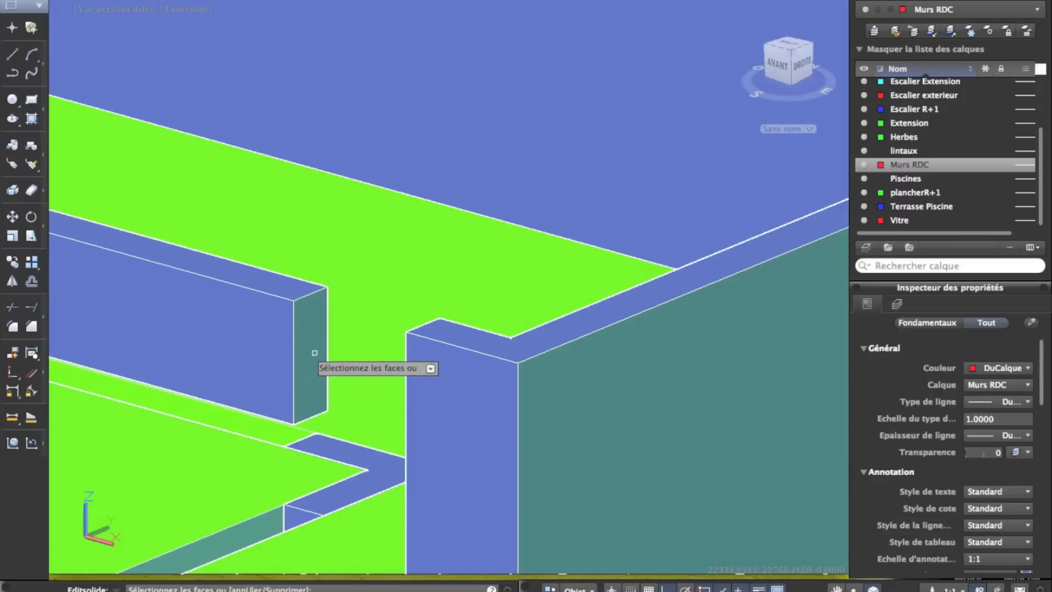
{"action": "left_click", "coordinate": [312, 352]}
{"action": "key", "text": "Return"}
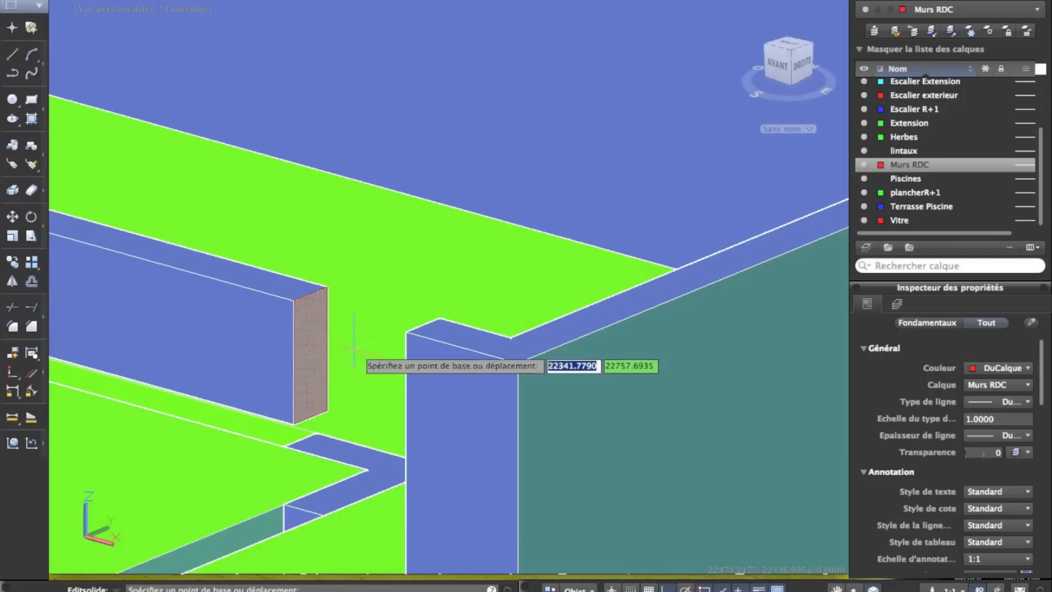
{"action": "left_click", "coordinate": [294, 299]}
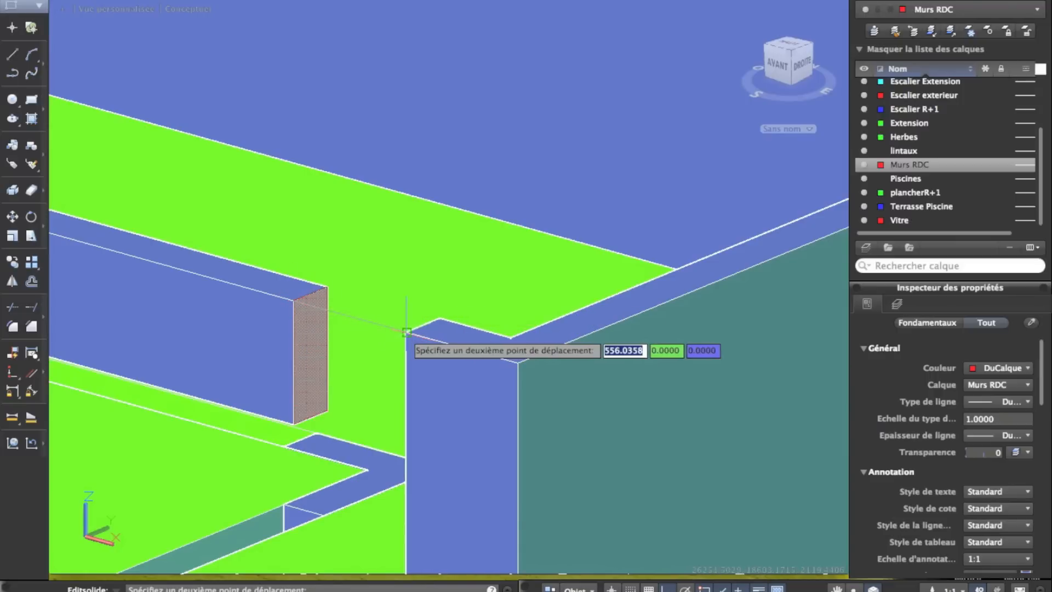
{"action": "left_click", "coordinate": [406, 331]}
{"action": "key", "text": "Return"}
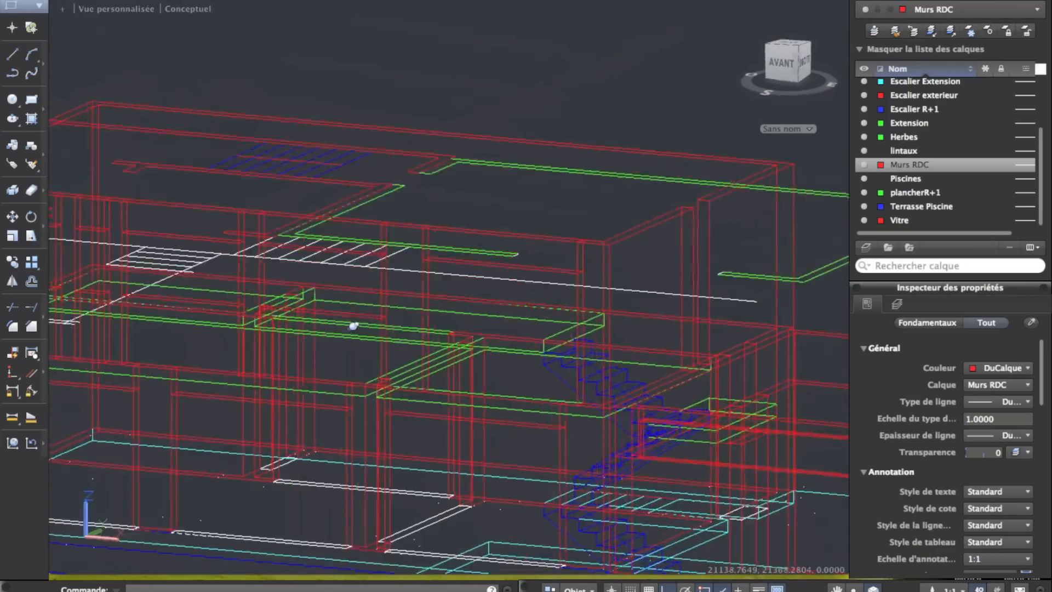
Examine the completed upper-floor facade and inspect the properties of the panel in the extension's front window
{"action": "mouse_move", "coordinate": [354, 326]}
{"action": "middle_mouse_down", "text": "shift"}
{"action": "mouse_move", "coordinate": [378, 313]}
{"action": "mouse_move", "coordinate": [364, 310]}
{"action": "mouse_move", "coordinate": [351, 328]}
{"action": "mouse_move", "coordinate": [661, 207]}
{"action": "mouse_move", "coordinate": [517, 228]}
{"action": "mouse_move", "coordinate": [449, 205]}
{"action": "middle_mouse_up", "text": "shift"}
{"action": "scroll", "coordinate": [430, 197], "scroll_direction": "up", "scroll_amount": 5}
{"action": "middle_click_drag", "start_coordinate": [298, 188], "coordinate": [439, 193], "text": "shift"}
{"action": "scroll", "coordinate": [235, 146], "scroll_direction": "down", "scroll_amount": 7}
{"action": "middle_click_drag", "start_coordinate": [756, 318], "coordinate": [573, 183]}
{"action": "scroll", "coordinate": [347, 131], "scroll_direction": "up", "scroll_amount": 2}
{"action": "left_click", "coordinate": [352, 102]}
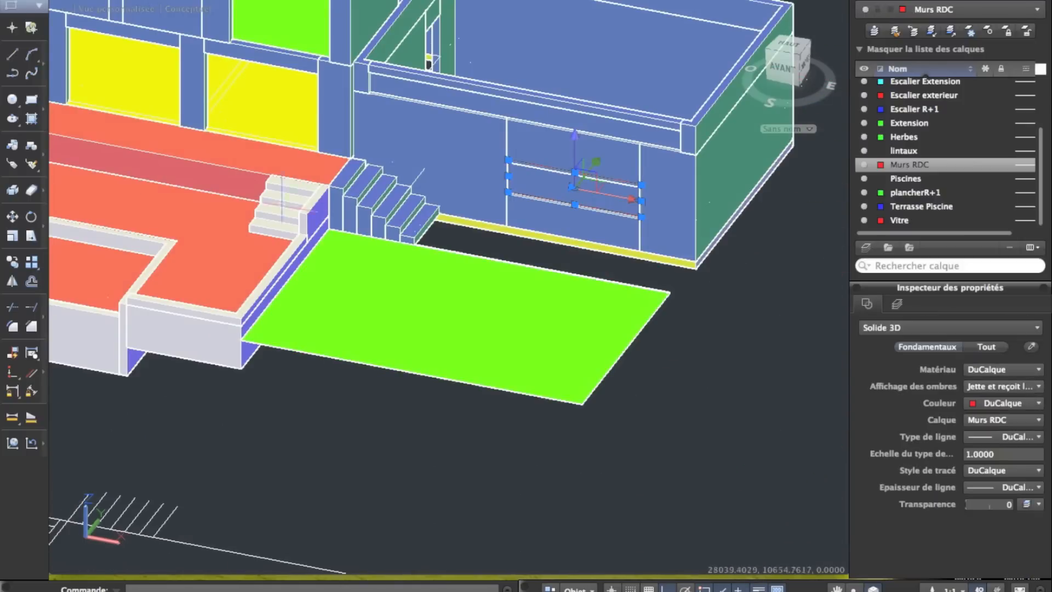
{"action": "left_click_drag", "start_coordinate": [137, 192], "coordinate": [718, 334]}
{"action": "key", "text": "Escape"}
Make Vitre the current layer and draw a 2000 by 1000 rectangle over the first upper-floor front window opening
{"action": "scroll", "coordinate": [562, 120], "scroll_direction": "up", "scroll_amount": 3}
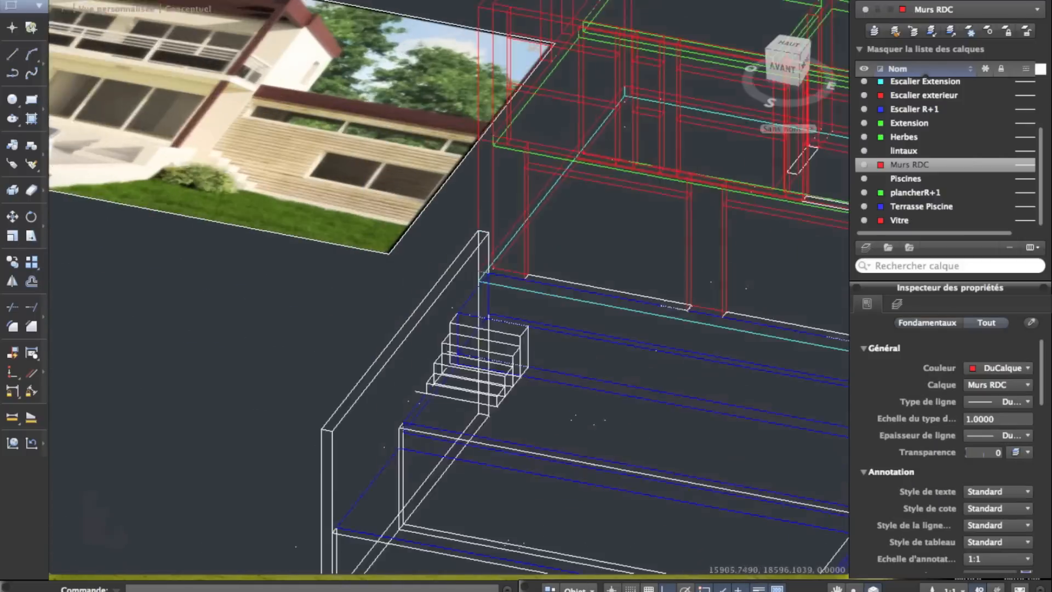
{"action": "middle_click_drag", "start_coordinate": [567, 79], "coordinate": [320, 219]}
{"action": "scroll", "coordinate": [296, 131], "scroll_direction": "up", "scroll_amount": 4}
{"action": "middle_click_drag", "start_coordinate": [343, 57], "coordinate": [297, 154]}
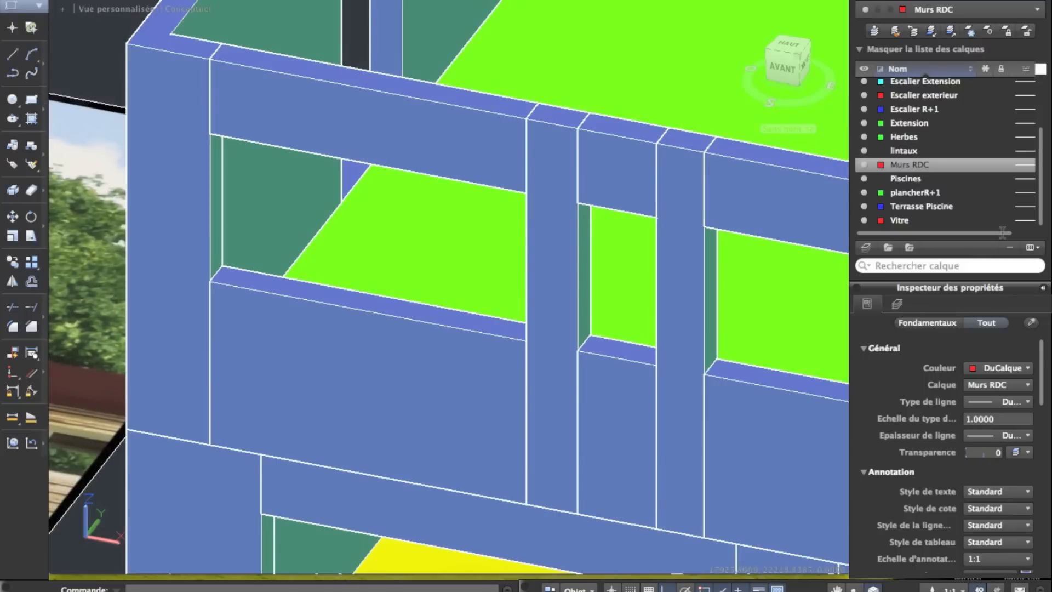
{"action": "left_click", "coordinate": [911, 221]}
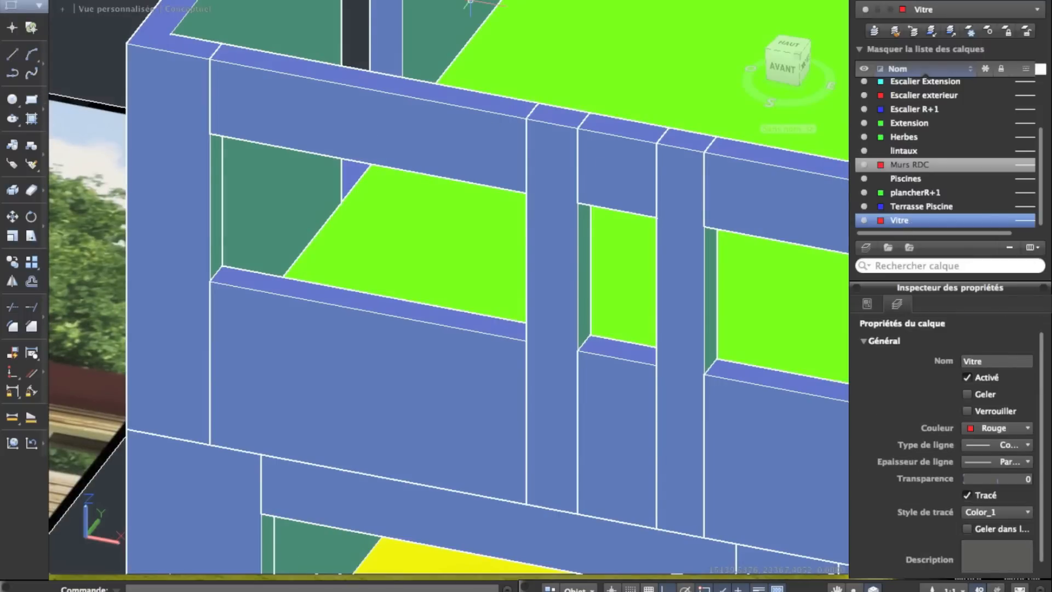
{"action": "left_click", "coordinate": [31, 99]}
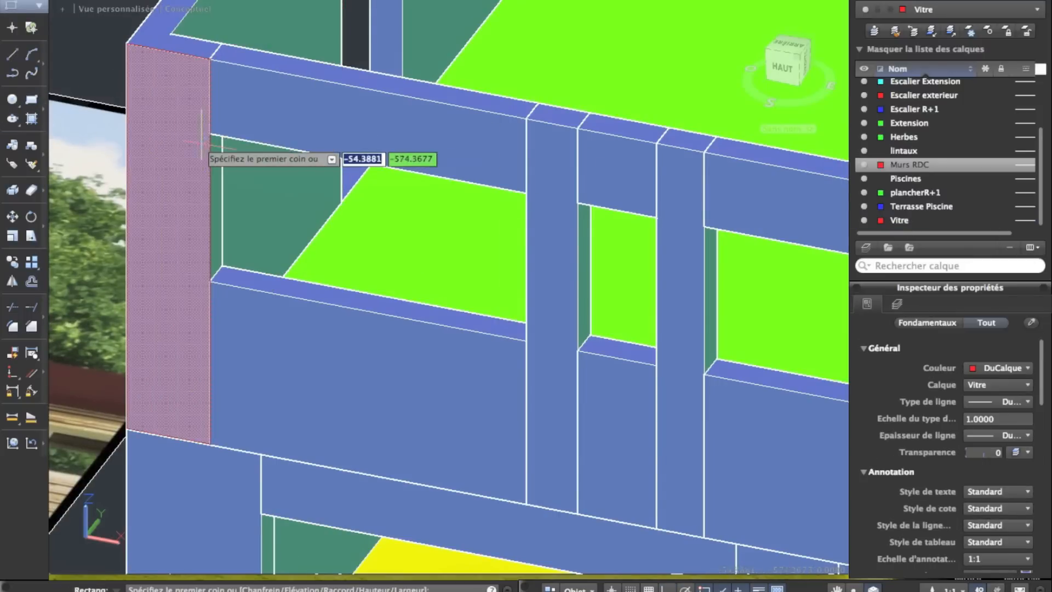
{"action": "left_click", "coordinate": [210, 133]}
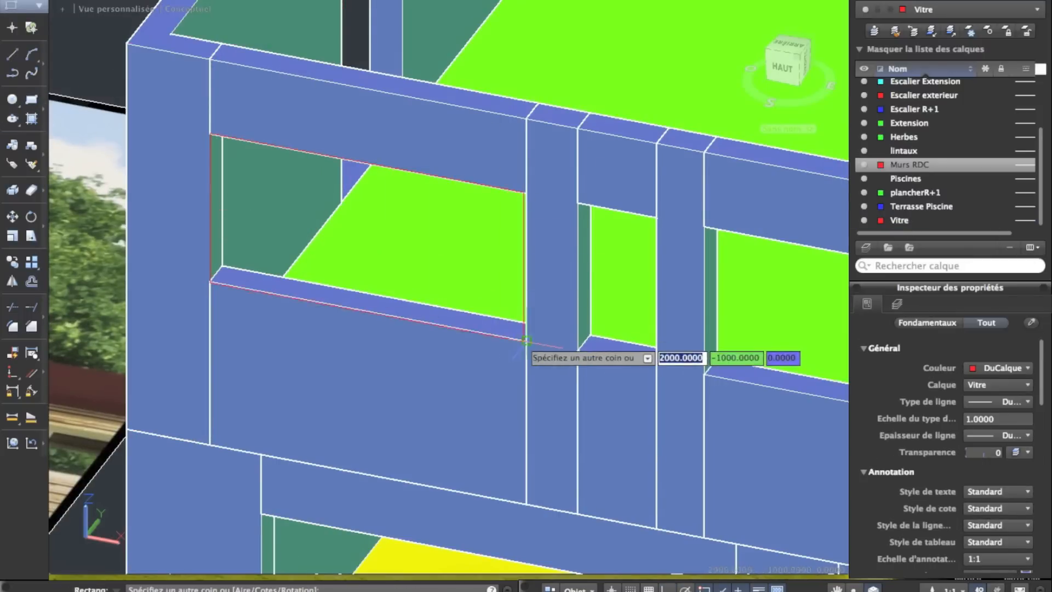
{"action": "left_click", "coordinate": [526, 340]}
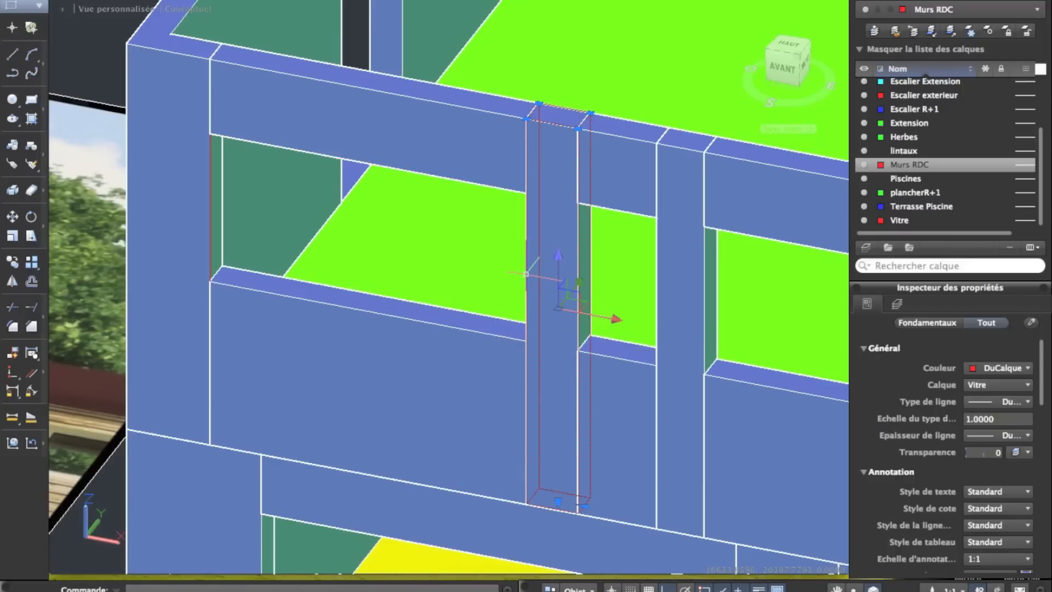
{"action": "left_click", "coordinate": [457, 325]}
{"action": "key", "text": "Escape"}
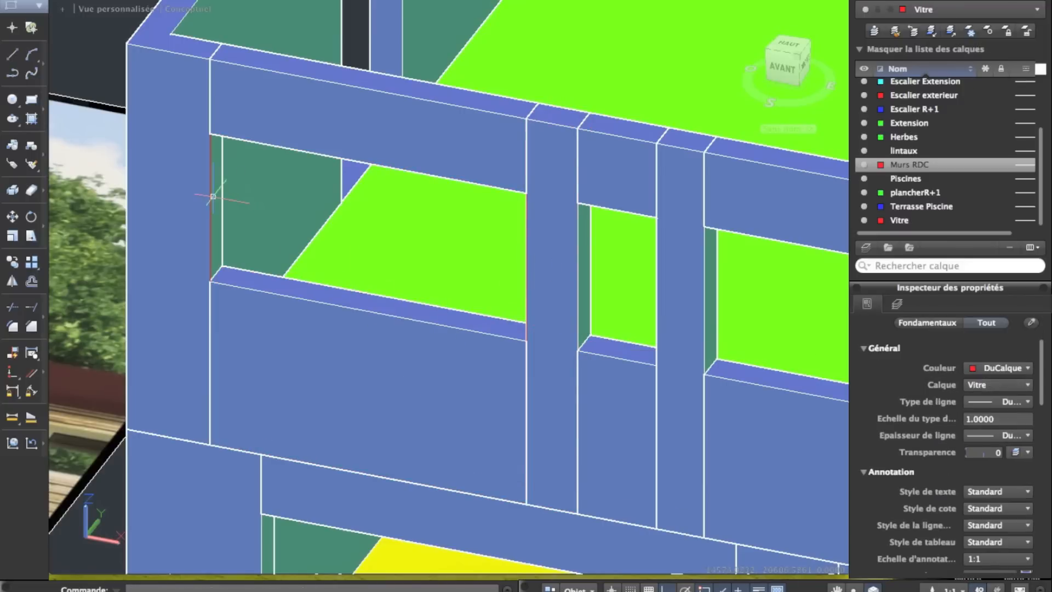
Switch the visual style to 2D wireframe (Filaire 2D) to make the window rectangle selectable
{"action": "left_click", "coordinate": [211, 191]}
{"action": "scroll", "coordinate": [211, 191], "scroll_direction": "up", "scroll_amount": 5}
{"action": "key", "text": "Escape"}
{"action": "left_click", "coordinate": [207, 185]}
{"action": "scroll", "coordinate": [207, 185], "scroll_direction": "down", "scroll_amount": 5}
{"action": "key", "text": "Escape"}
{"action": "left_click", "coordinate": [457, 0]}
{"action": "mouse_move", "coordinate": [218, 1]}
{"action": "mouse_move", "coordinate": [224, 202]}
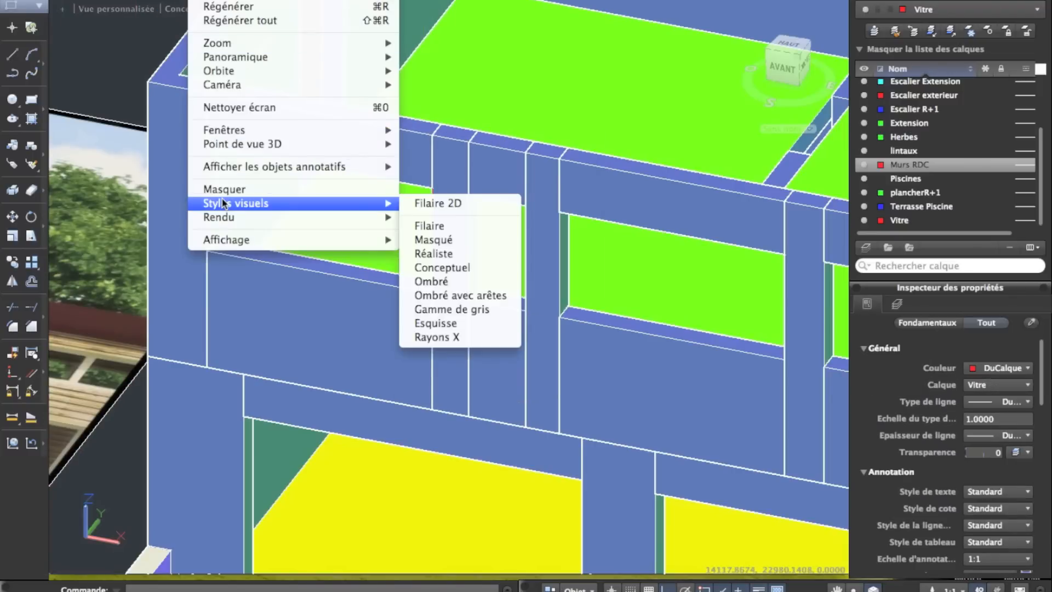
{"action": "left_click", "coordinate": [433, 203]}
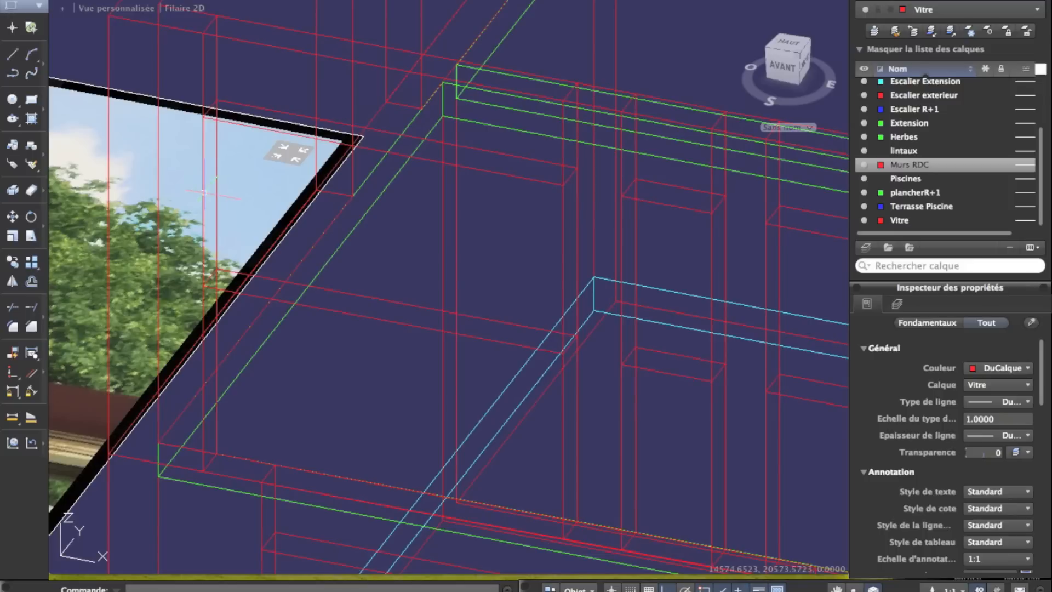
Extrude the window rectangle into a solid glass pane
{"action": "left_click", "coordinate": [462, 0]}
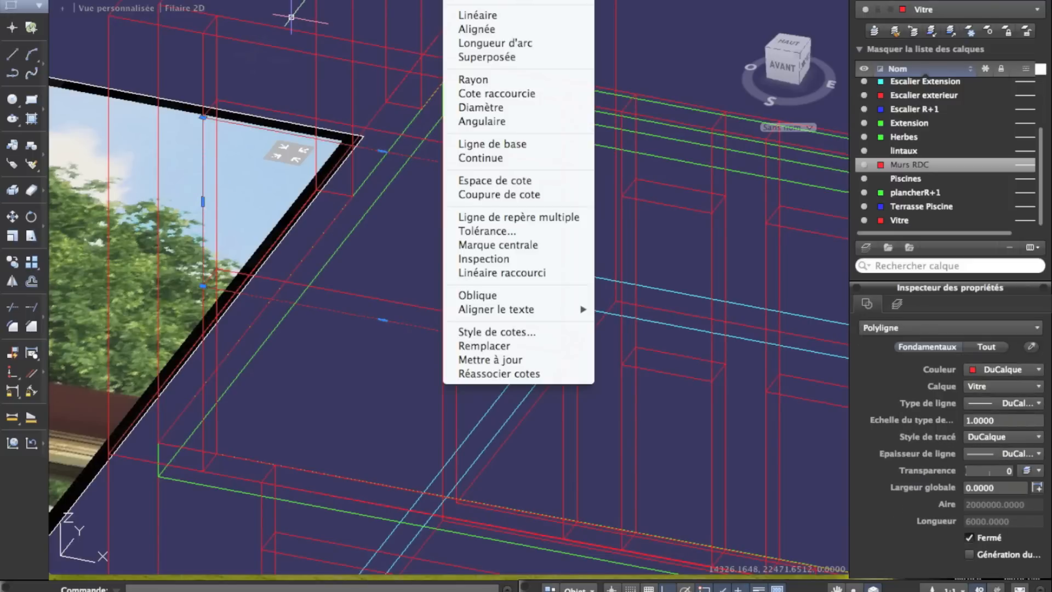
{"action": "mouse_move", "coordinate": [413, 0]}
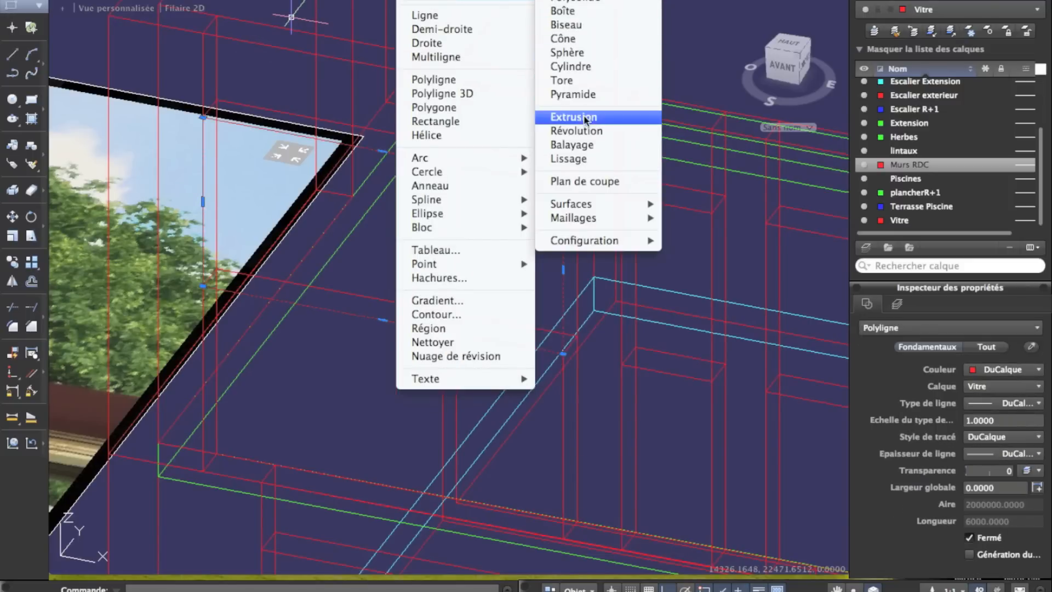
{"action": "left_click", "coordinate": [586, 119]}
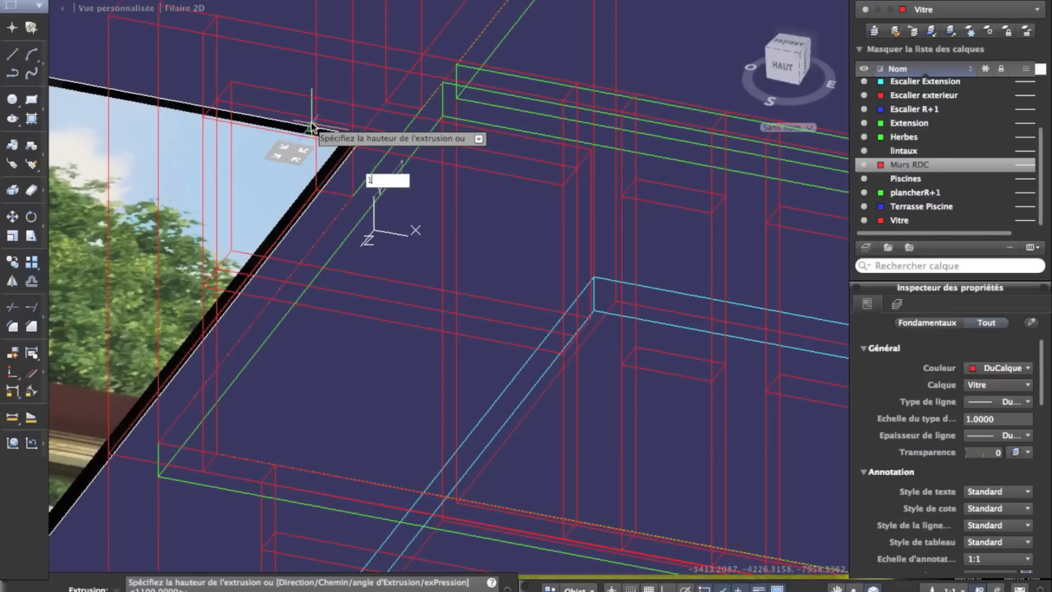
{"action": "key", "text": "Return"}
Set the visual style back to Conceptual (Conceptuel)
{"action": "left_click", "coordinate": [406, 0]}
{"action": "mouse_move", "coordinate": [214, 0]}
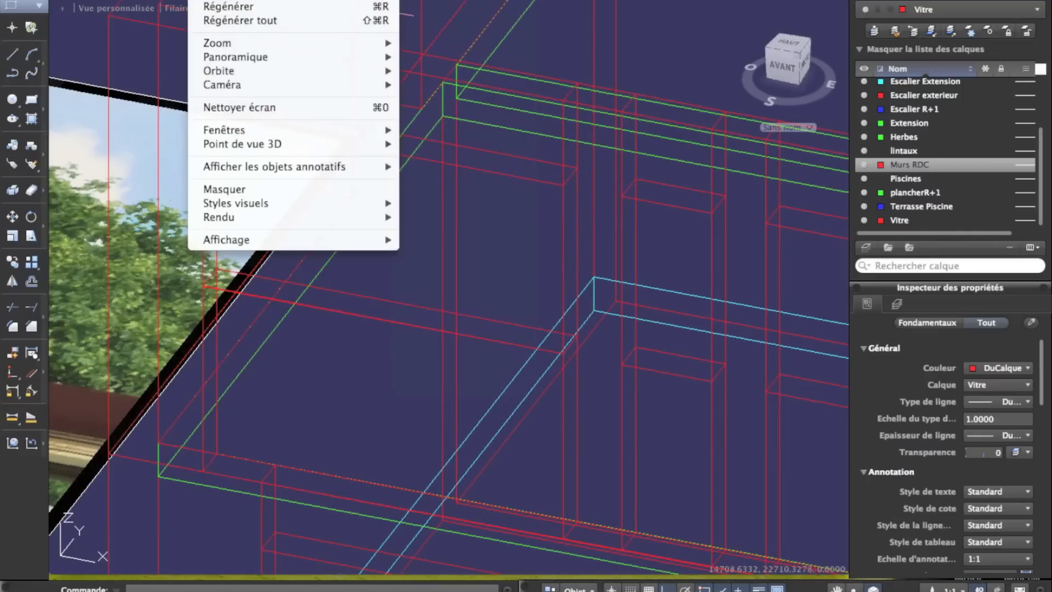
{"action": "mouse_move", "coordinate": [329, 204]}
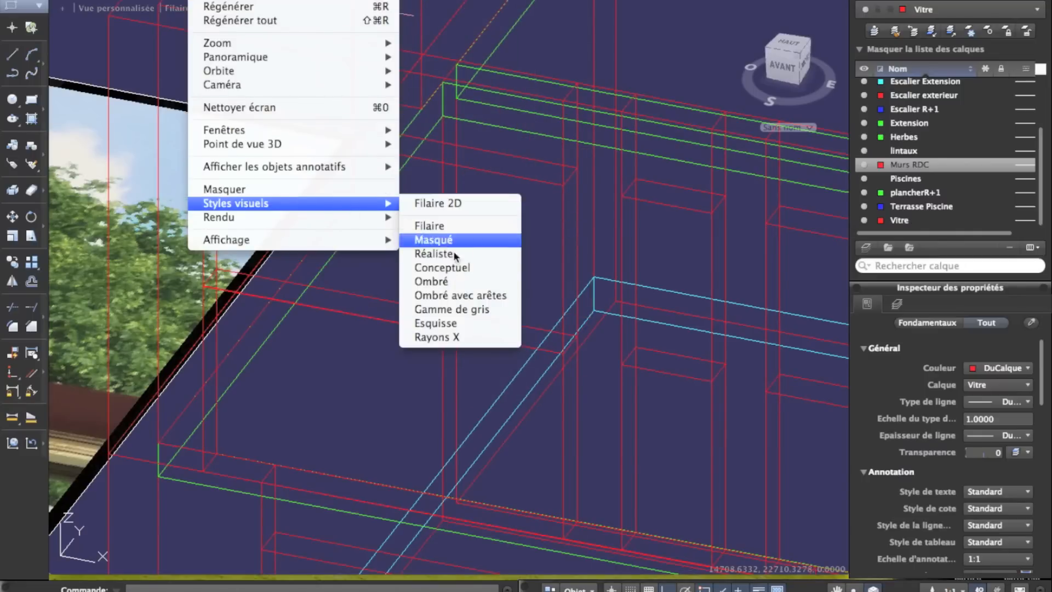
{"action": "left_click", "coordinate": [443, 267]}
Move the glass pane inward from the wall's front face, perpendicular to the facade
{"action": "left_click", "coordinate": [277, 228]}
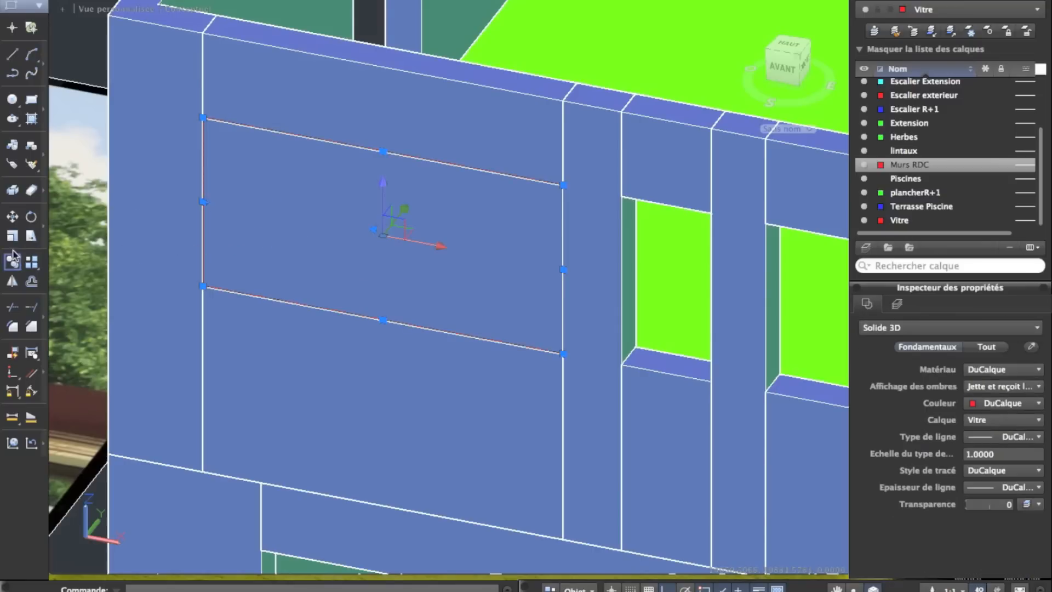
{"action": "left_click", "coordinate": [204, 285]}
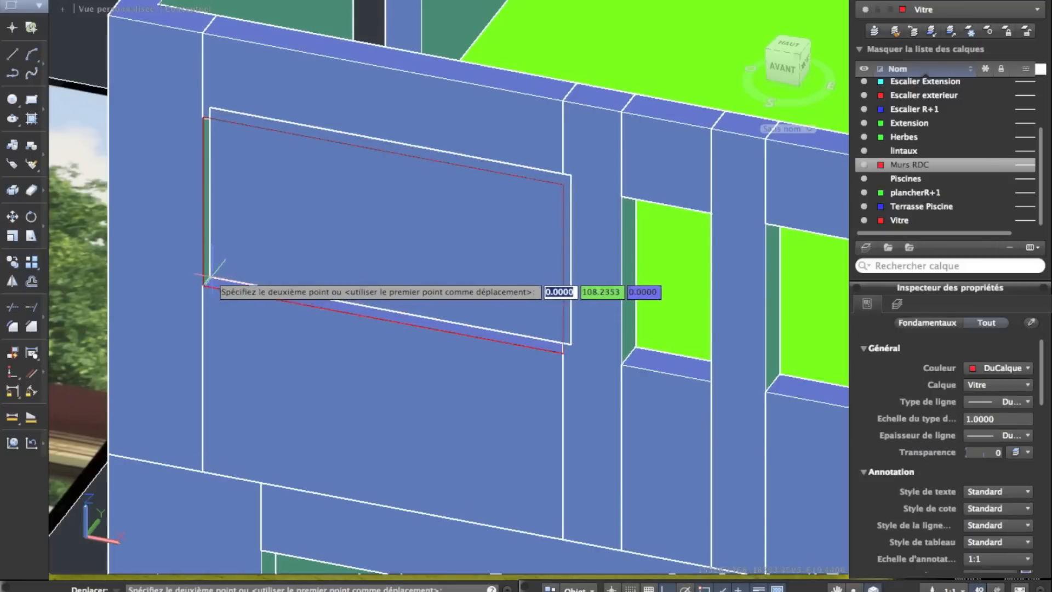
{"action": "key", "text": "Return"}
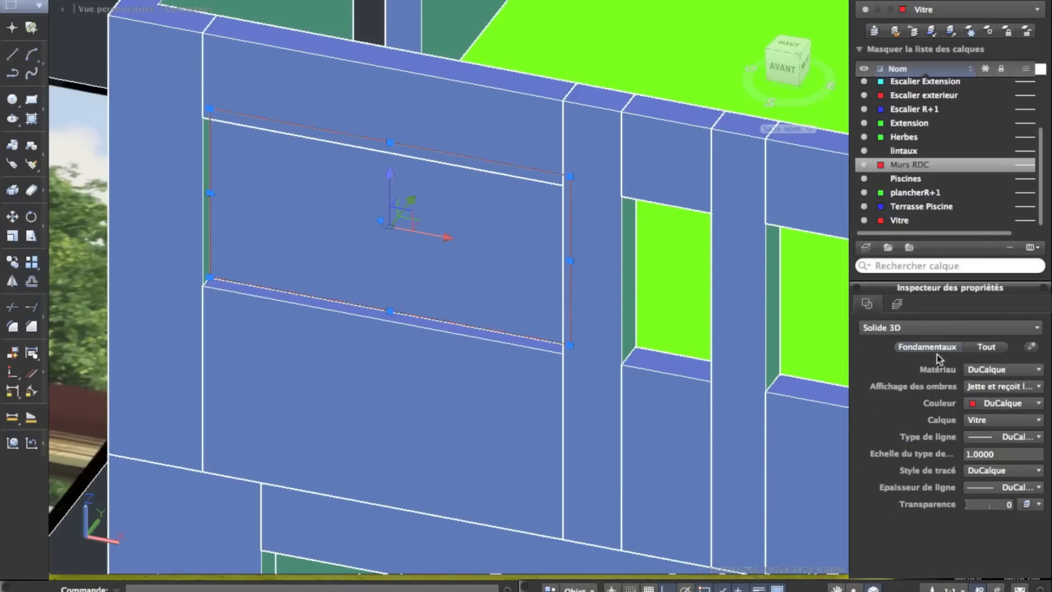
Transfer the glass pane to the Vitre layer
{"action": "right_click", "coordinate": [478, 261]}
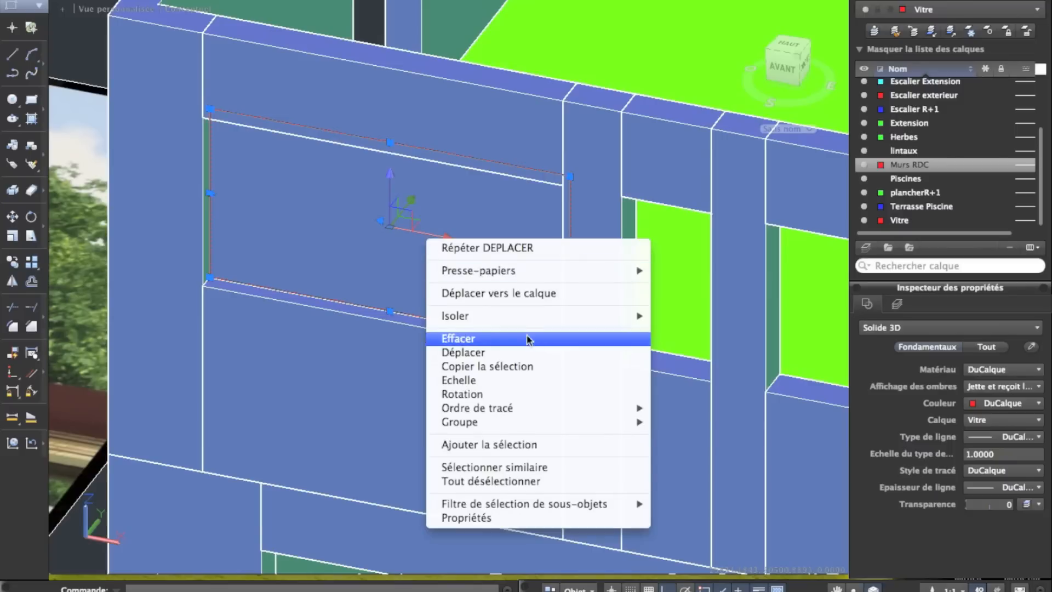
{"action": "left_click", "coordinate": [521, 293]}
{"action": "left_click", "coordinate": [463, 267]}
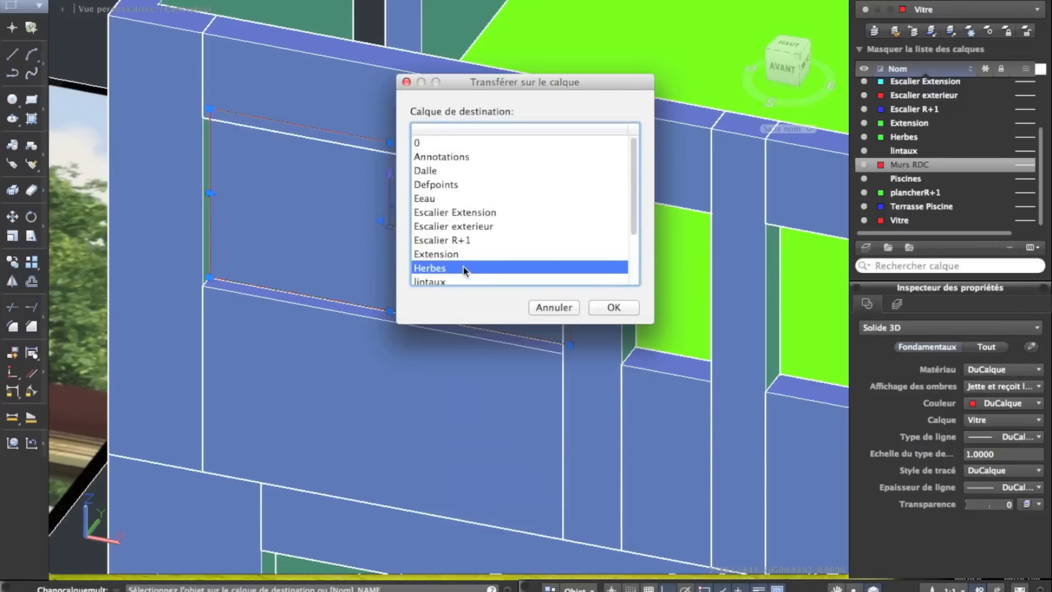
{"action": "scroll", "coordinate": [462, 266], "scroll_direction": "down", "scroll_amount": 3}
{"action": "left_click", "coordinate": [451, 278]}
{"action": "left_click", "coordinate": [614, 307]}
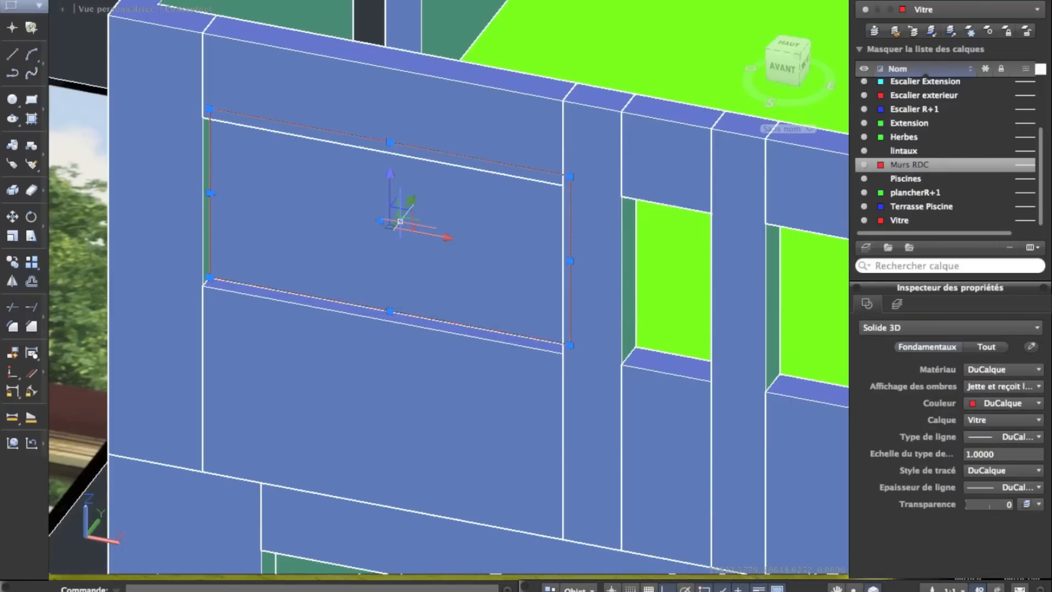
Copy the glass pane from its opening's lower front corner to the matching corners of the next two wide window openings
{"action": "left_click", "coordinate": [386, 222]}
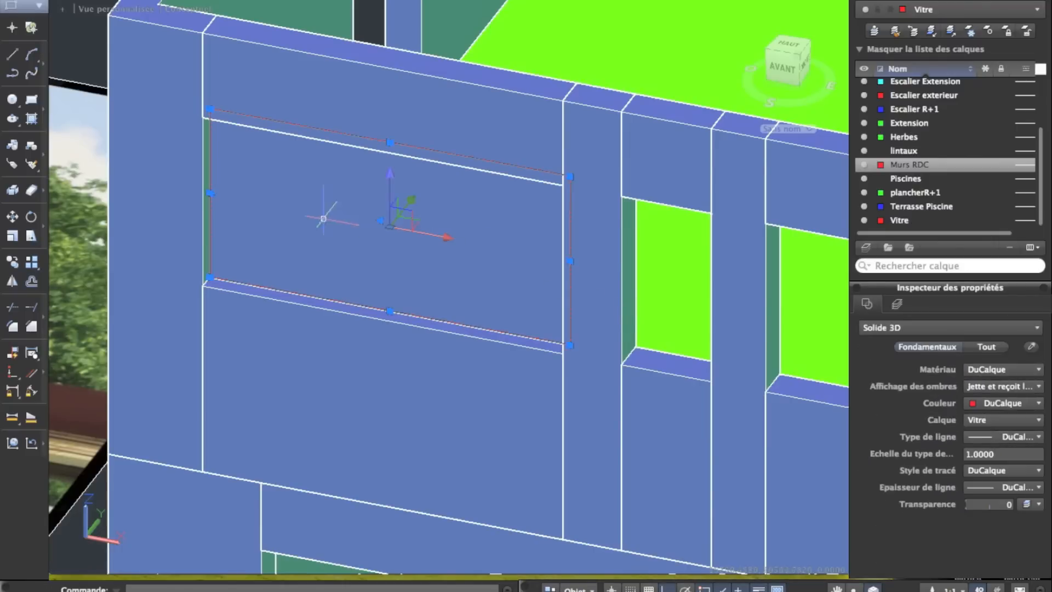
{"action": "left_click", "coordinate": [12, 263]}
{"action": "left_click", "coordinate": [203, 286]}
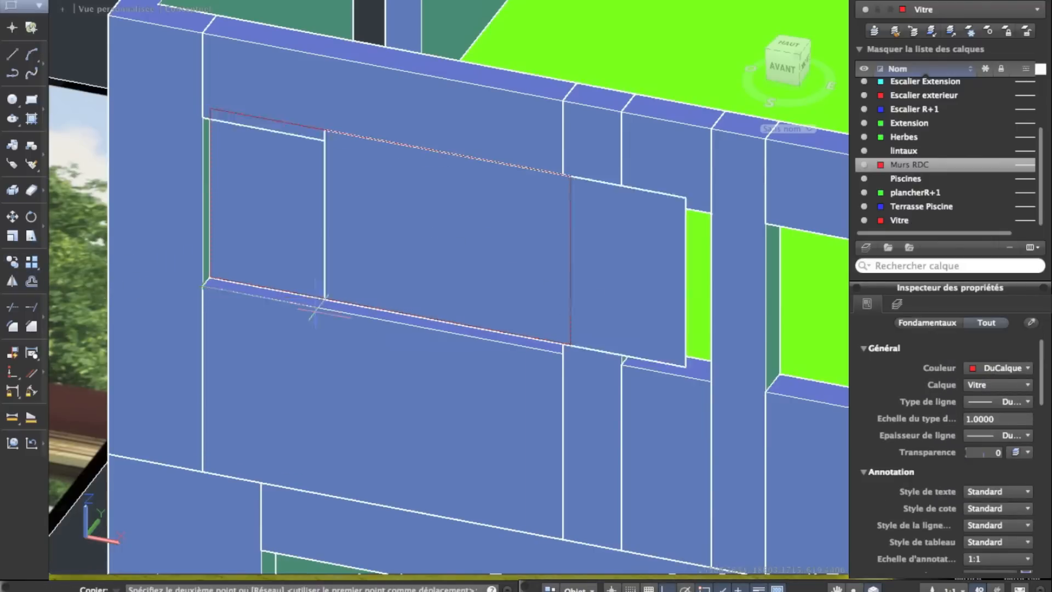
{"action": "middle_click_drag", "start_coordinate": [382, 320], "coordinate": [70, 235]}
{"action": "left_click", "coordinate": [461, 308]}
{"action": "middle_click_drag", "start_coordinate": [449, 331], "coordinate": [266, 296]}
{"action": "middle_click_drag", "start_coordinate": [408, 323], "coordinate": [31, 247]}
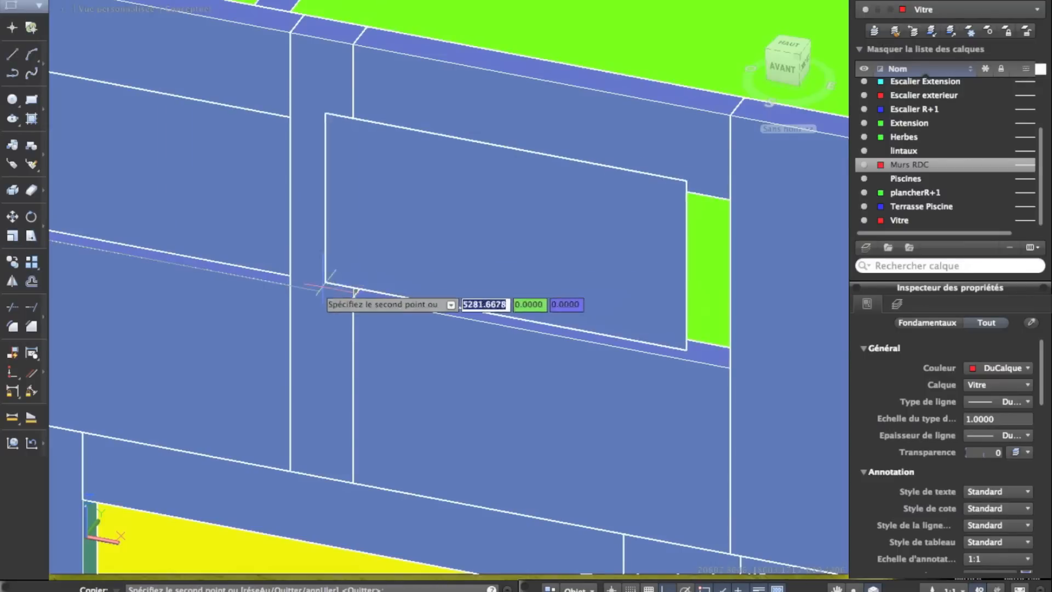
{"action": "left_click", "coordinate": [357, 293]}
{"action": "mouse_move", "coordinate": [540, 326]}
{"action": "middle_mouse_down"}
{"action": "mouse_move", "coordinate": [373, 326]}
{"action": "mouse_move", "coordinate": [230, 298]}
{"action": "middle_mouse_up"}
{"action": "key", "text": "Escape"}
Extrude the end face of the third wide glass pane to the side of its window opening, with an extrusion angle of 0
{"action": "scroll", "coordinate": [345, 274], "scroll_direction": "up", "scroll_amount": 3}
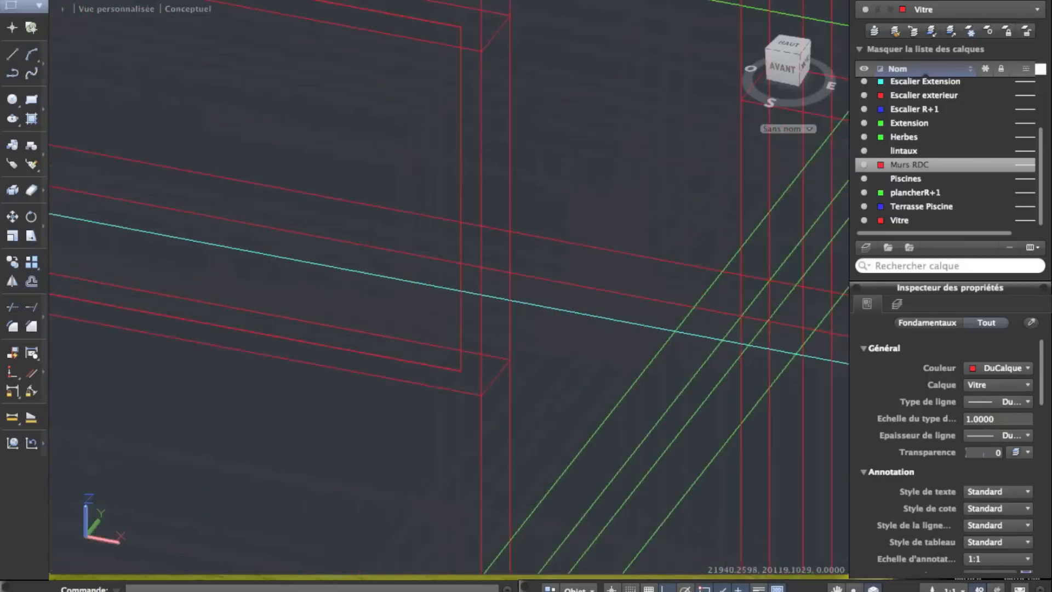
{"action": "mouse_move", "coordinate": [516, 273]}
{"action": "middle_mouse_down"}
{"action": "mouse_move", "coordinate": [198, 238]}
{"action": "mouse_move", "coordinate": [548, 241]}
{"action": "middle_mouse_up"}
{"action": "scroll", "coordinate": [197, 238], "scroll_direction": "up", "scroll_amount": 4}
{"action": "scroll", "coordinate": [282, 185], "scroll_direction": "up", "scroll_amount": 6}
{"action": "scroll", "coordinate": [290, 186], "scroll_direction": "up", "scroll_amount": 5}
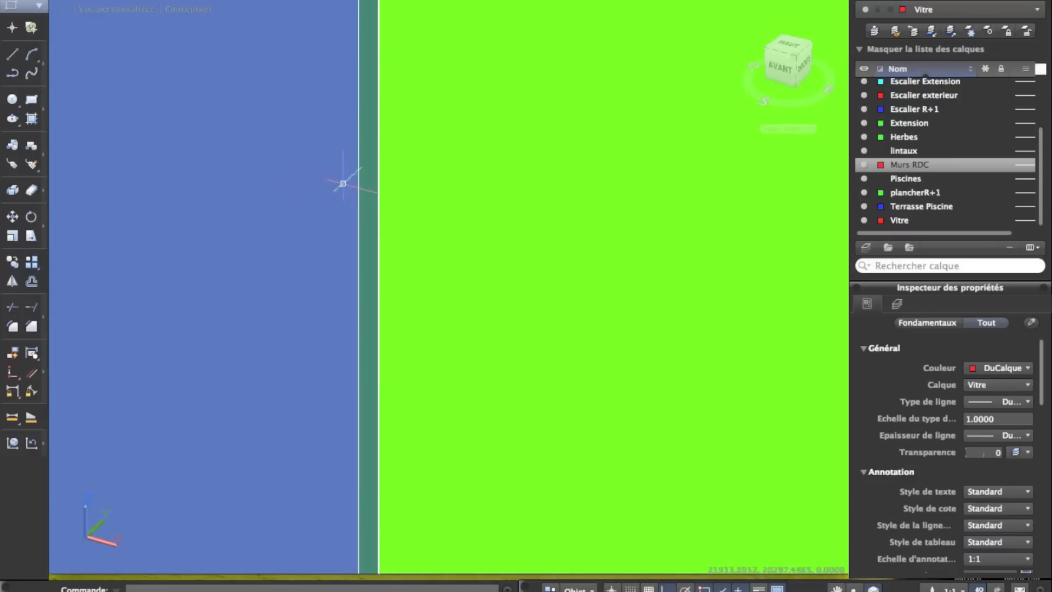
{"action": "left_click", "coordinate": [597, 0]}
{"action": "mouse_move", "coordinate": [529, 0]}
{"action": "mouse_move", "coordinate": [559, 378]}
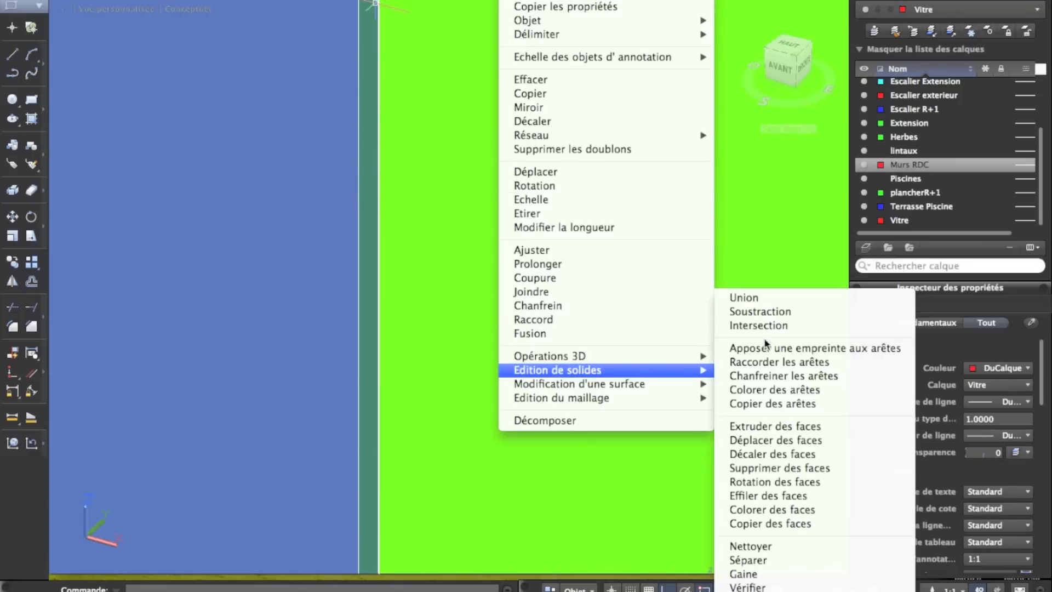
{"action": "left_click", "coordinate": [775, 426]}
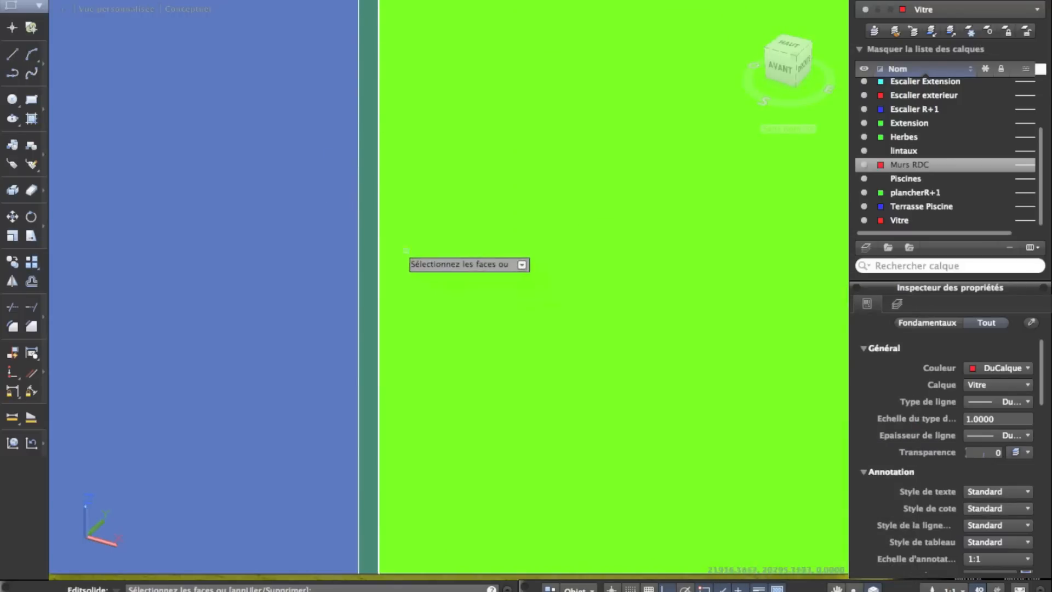
{"action": "left_click", "coordinate": [370, 242]}
{"action": "scroll", "coordinate": [378, 333], "scroll_direction": "down", "scroll_amount": 10}
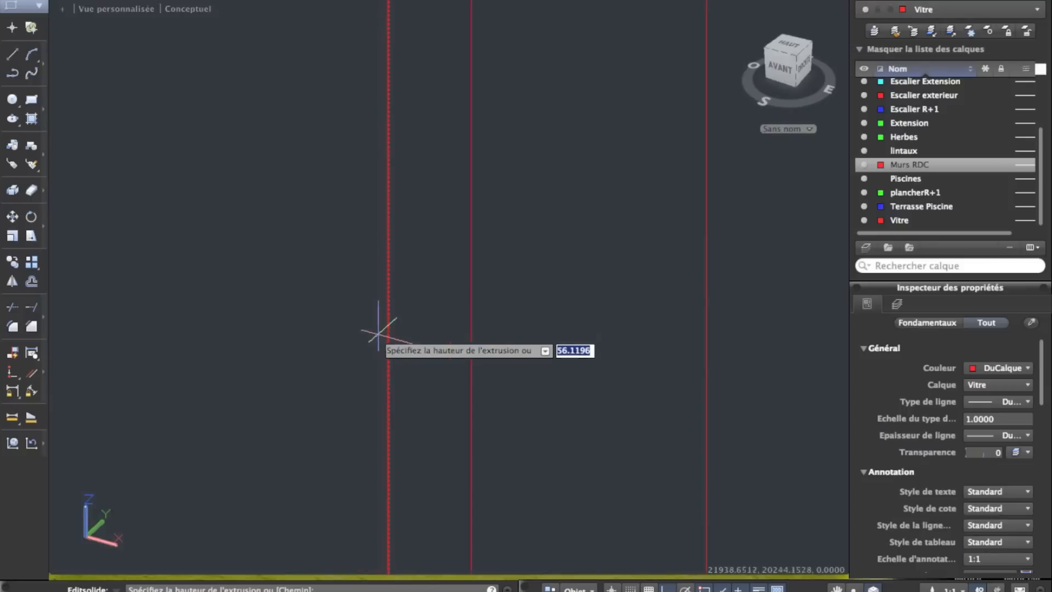
{"action": "scroll", "coordinate": [465, 528], "scroll_direction": "down", "scroll_amount": 5}
{"action": "scroll", "coordinate": [475, 463], "scroll_direction": "up", "scroll_amount": 8}
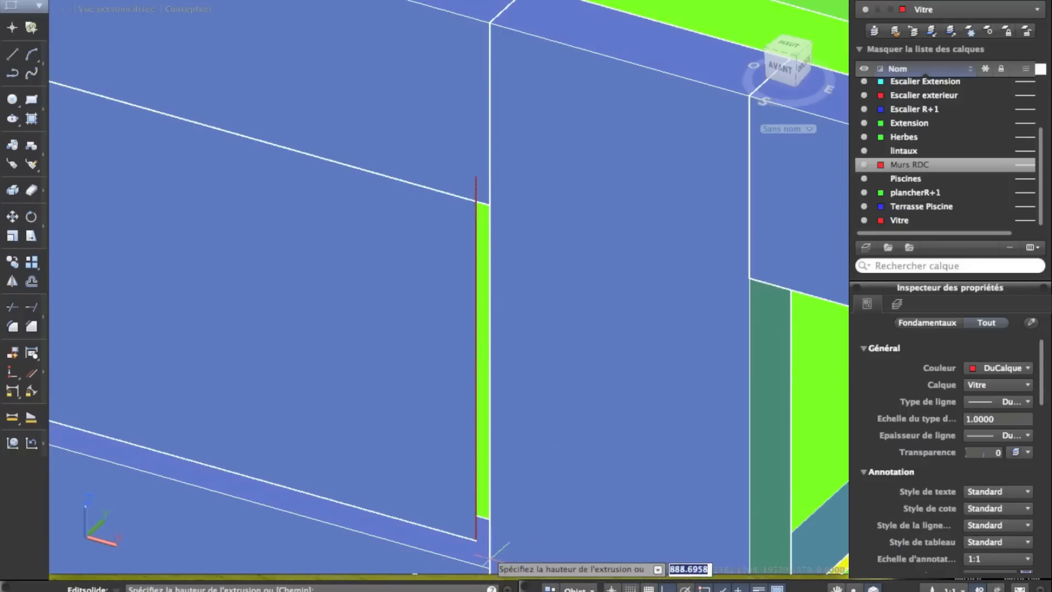
{"action": "scroll", "coordinate": [472, 542], "scroll_direction": "up", "scroll_amount": 4}
{"action": "left_click", "coordinate": [486, 524]}
{"action": "scroll", "coordinate": [488, 531], "scroll_direction": "down", "scroll_amount": 8}
{"action": "middle_click_drag", "start_coordinate": [488, 530], "coordinate": [431, 267]}
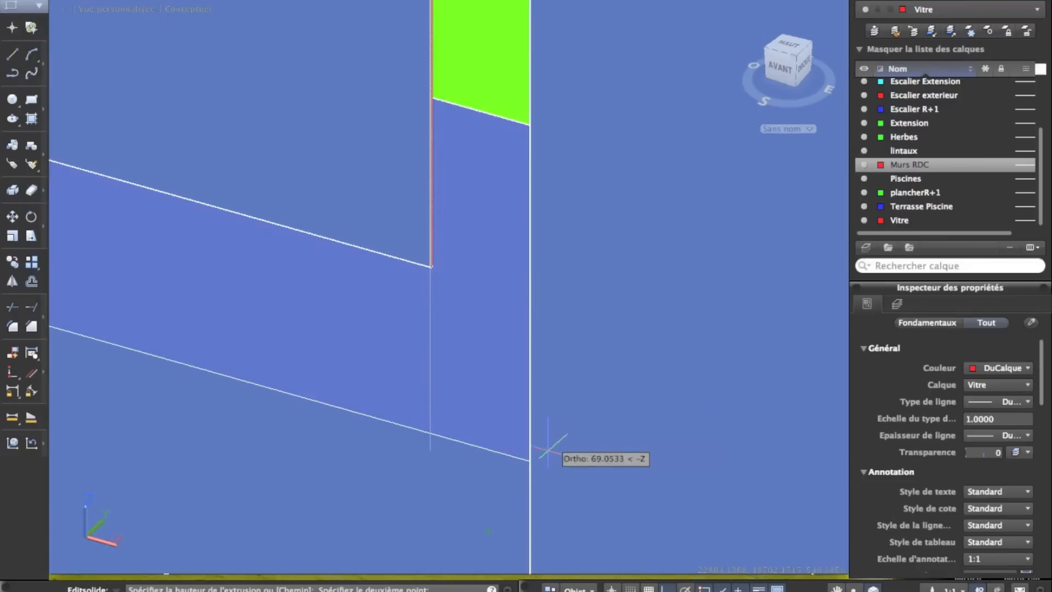
{"action": "left_click", "coordinate": [528, 462]}
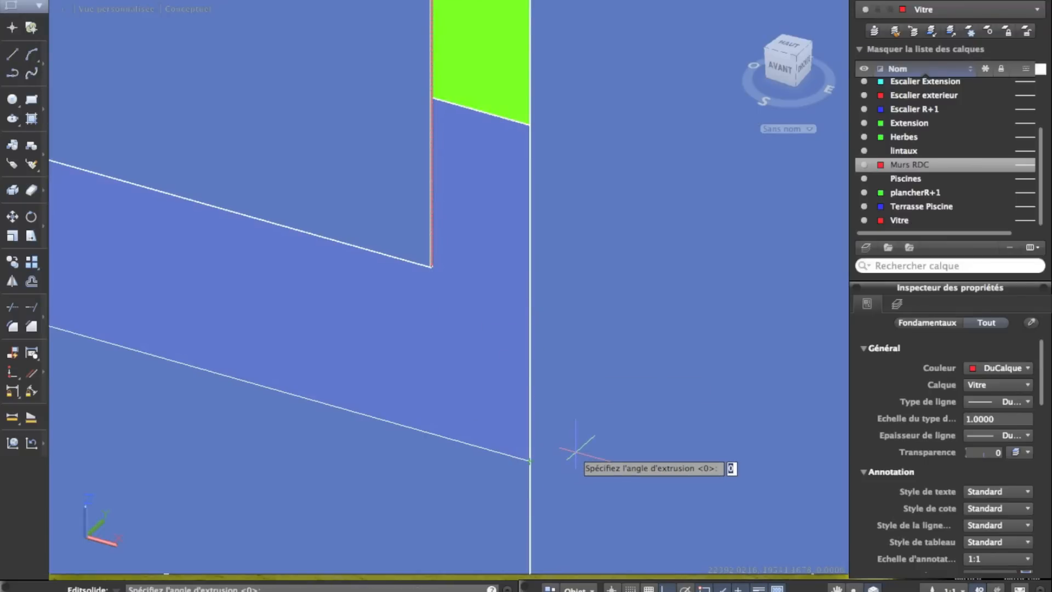
{"action": "key", "text": "Return"}
{"action": "key", "text": "Escape"}
{"action": "scroll", "coordinate": [538, 237], "scroll_direction": "down", "scroll_amount": 10}
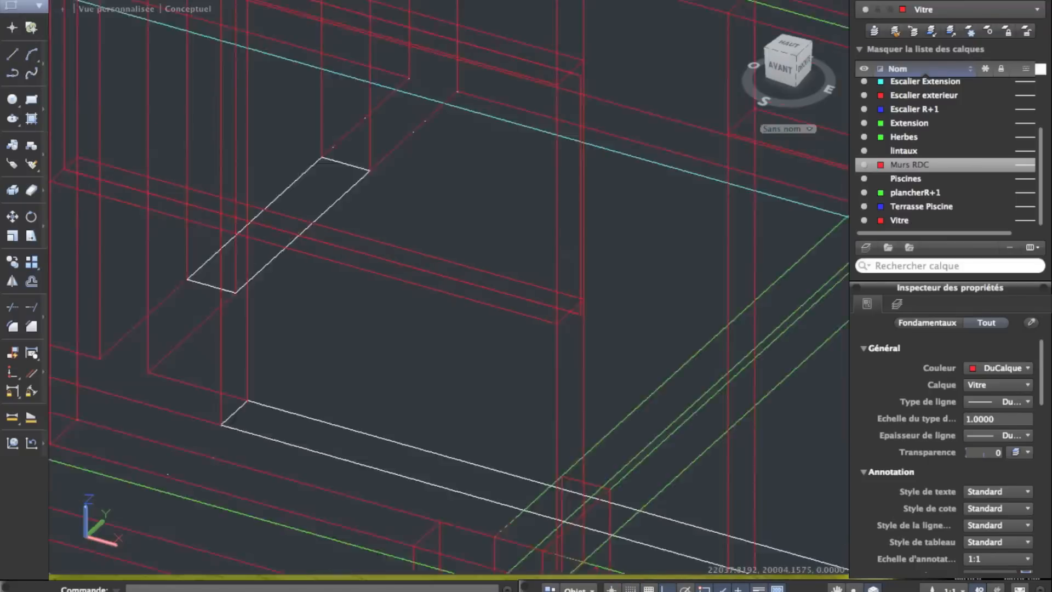
Try to copy the neighbouring wide glass pane to the lower front corner of the narrow window opening
{"action": "middle_click_drag", "start_coordinate": [489, 247], "coordinate": [664, 206], "text": "shift"}
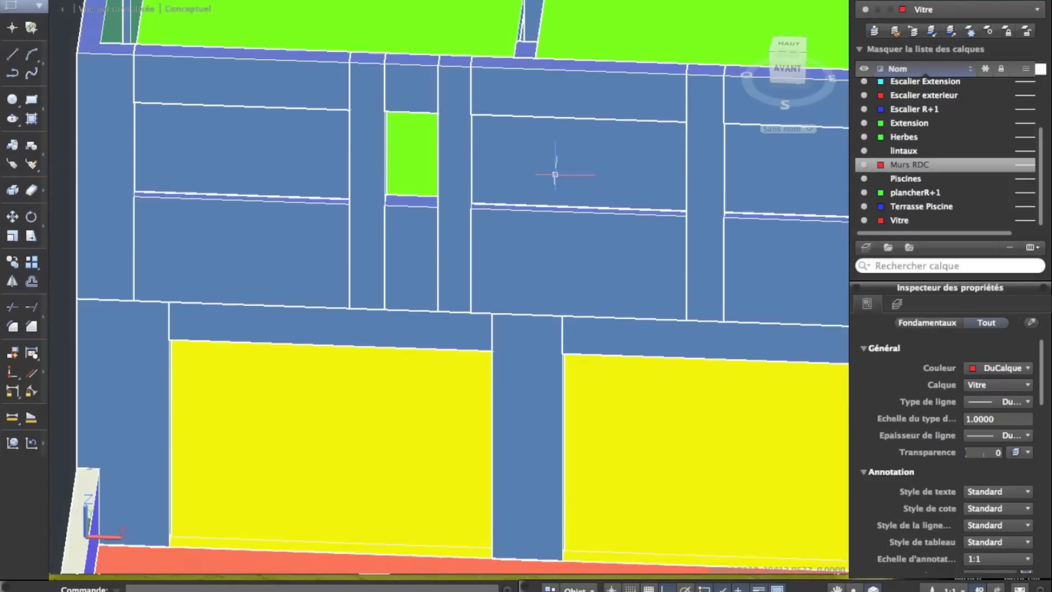
{"action": "scroll", "coordinate": [496, 141], "scroll_direction": "up", "scroll_amount": 2}
{"action": "left_click", "coordinate": [496, 141]}
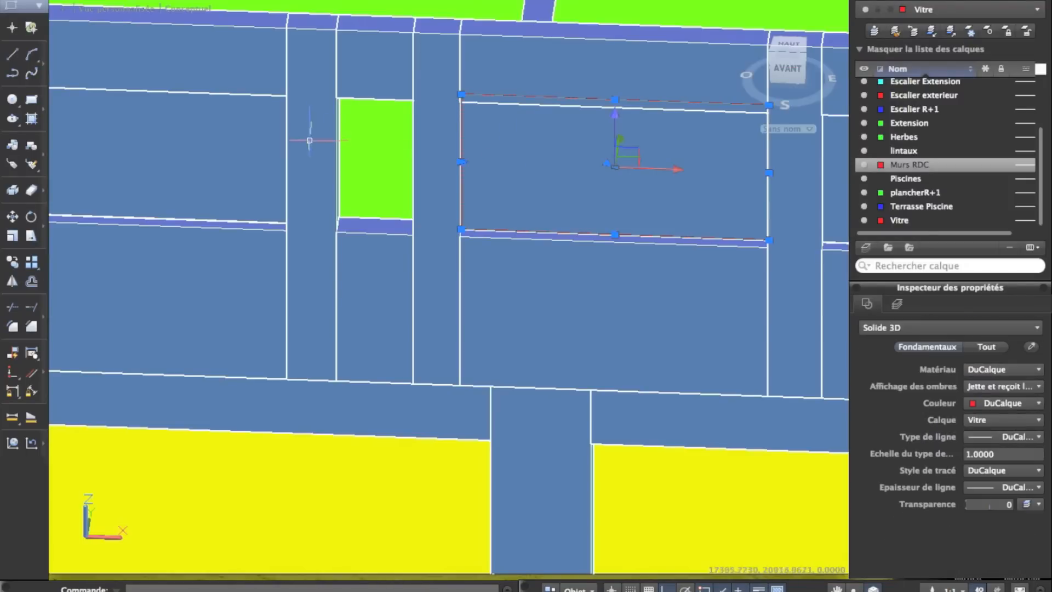
{"action": "middle_click_drag", "start_coordinate": [395, 156], "coordinate": [164, 230], "text": "shift"}
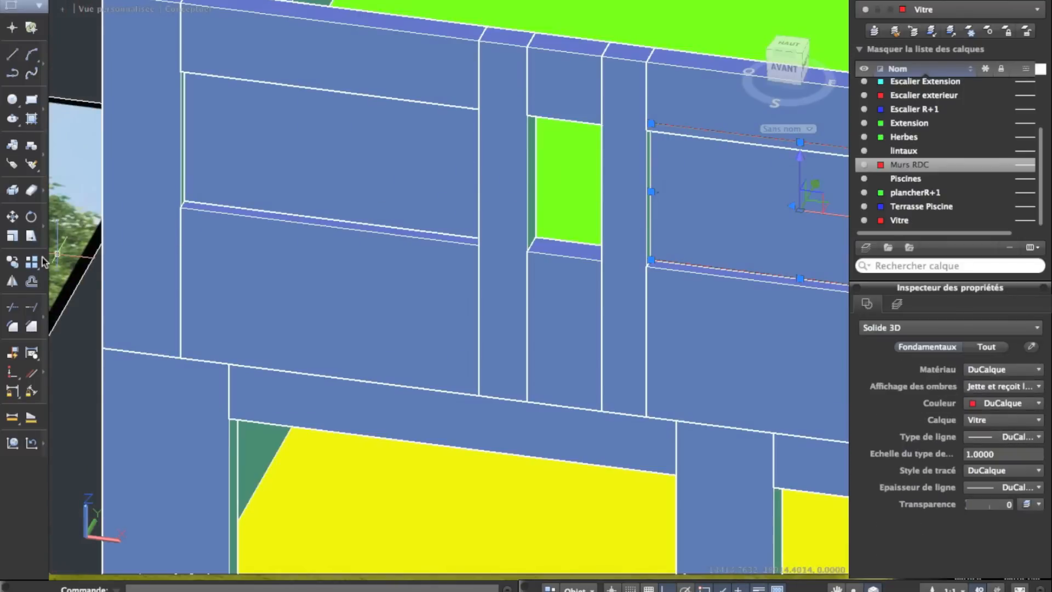
{"action": "left_click", "coordinate": [12, 262]}
{"action": "scroll", "coordinate": [482, 310], "scroll_direction": "down", "scroll_amount": 2}
{"action": "scroll", "coordinate": [590, 271], "scroll_direction": "up", "scroll_amount": 4}
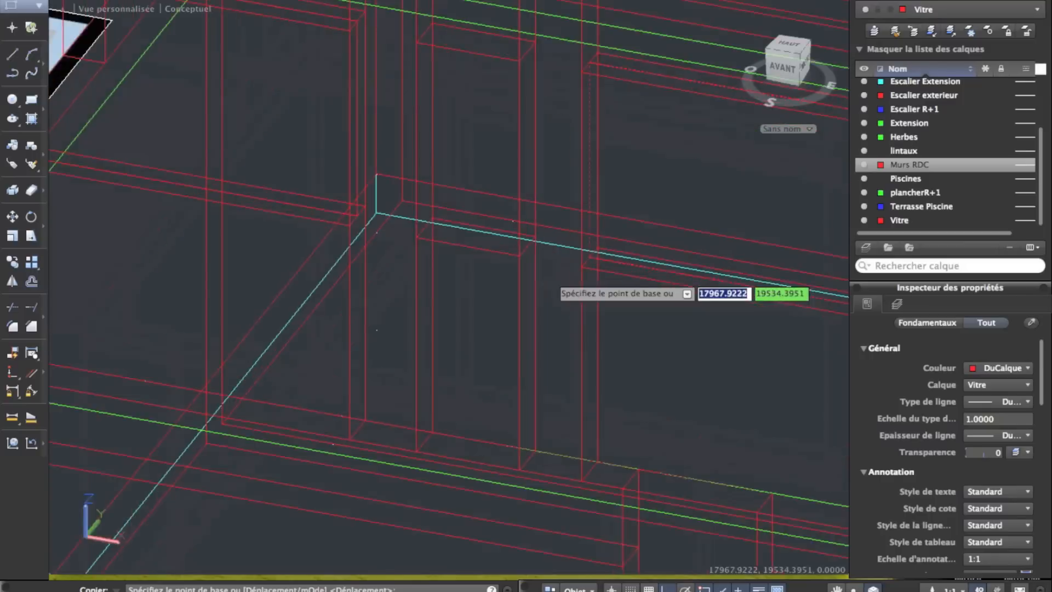
{"action": "left_click", "coordinate": [592, 264]}
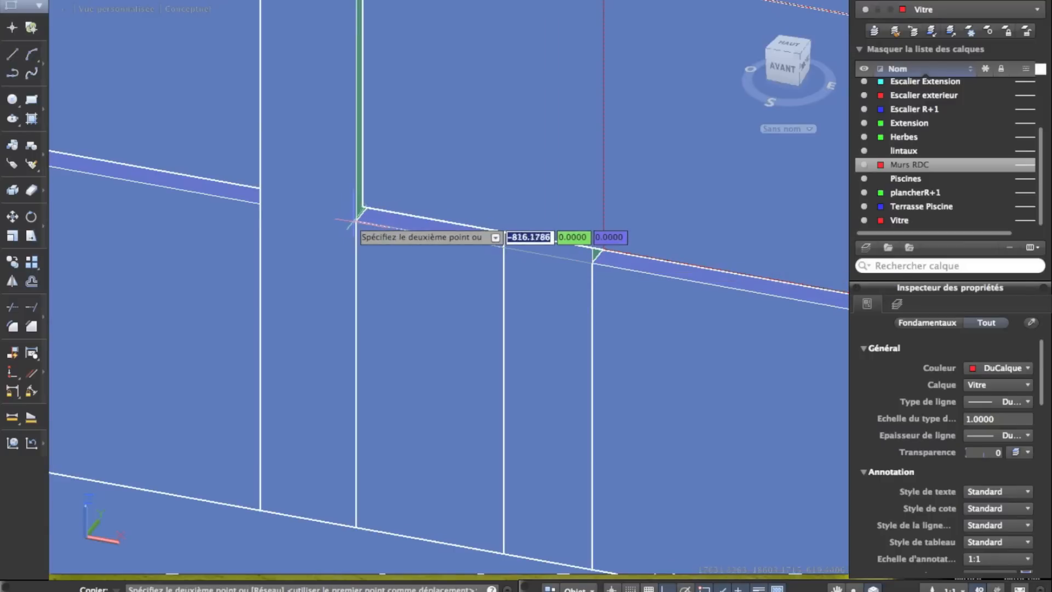
{"action": "key", "text": "Escape"}
{"action": "scroll", "coordinate": [559, 231], "scroll_direction": "down", "scroll_amount": 5}
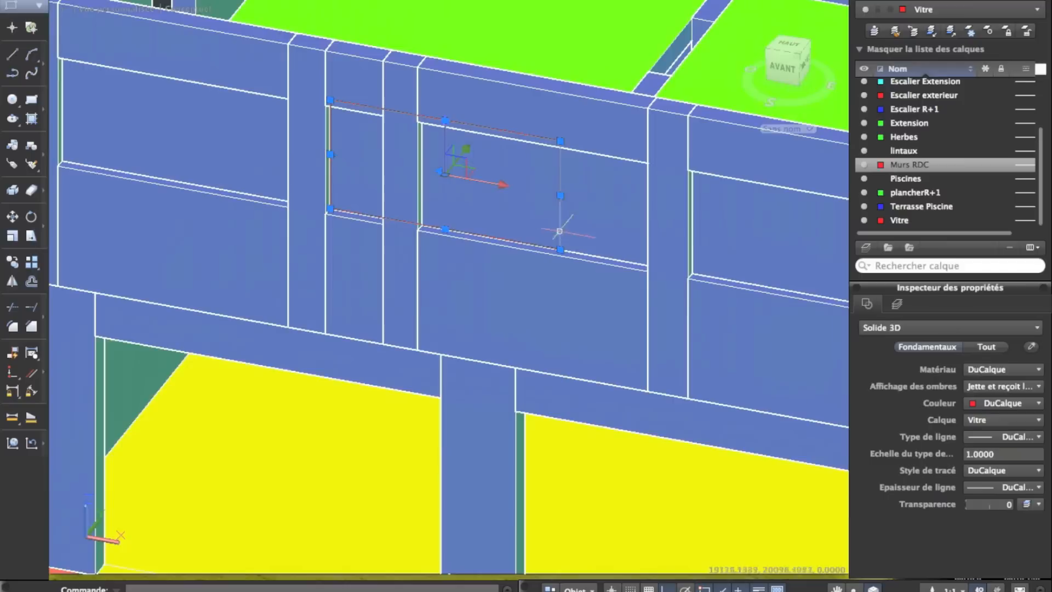
{"action": "middle_click_drag", "start_coordinate": [559, 231], "coordinate": [585, 227], "text": "shift"}
{"action": "key", "text": "Escape"}
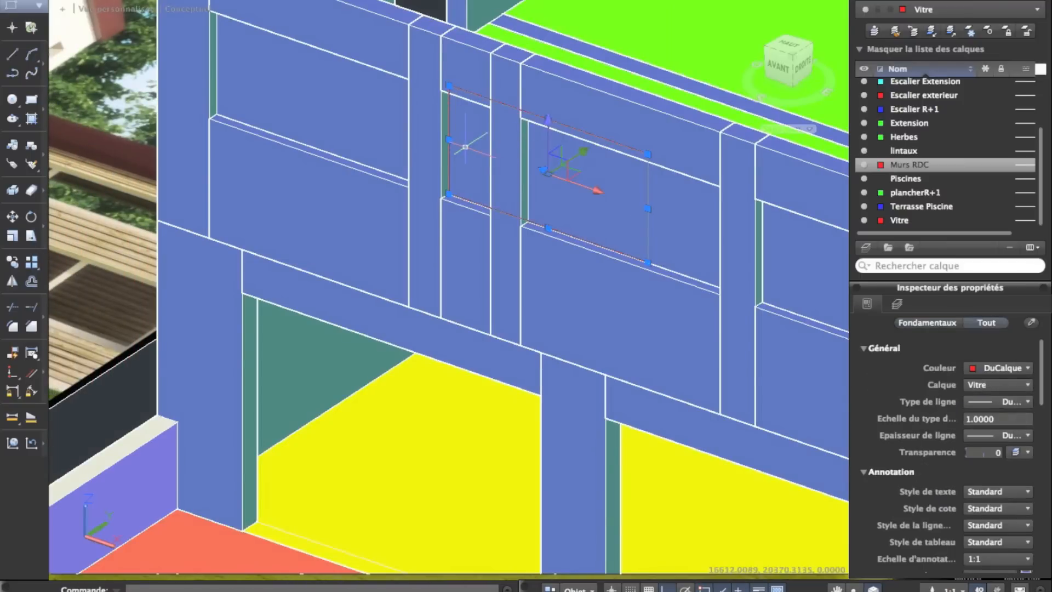
Draw a rectangle across the narrow window opening, from its upper front corner to the diagonally opposite lower front corner
{"action": "scroll", "coordinate": [465, 147], "scroll_direction": "up", "scroll_amount": 5}
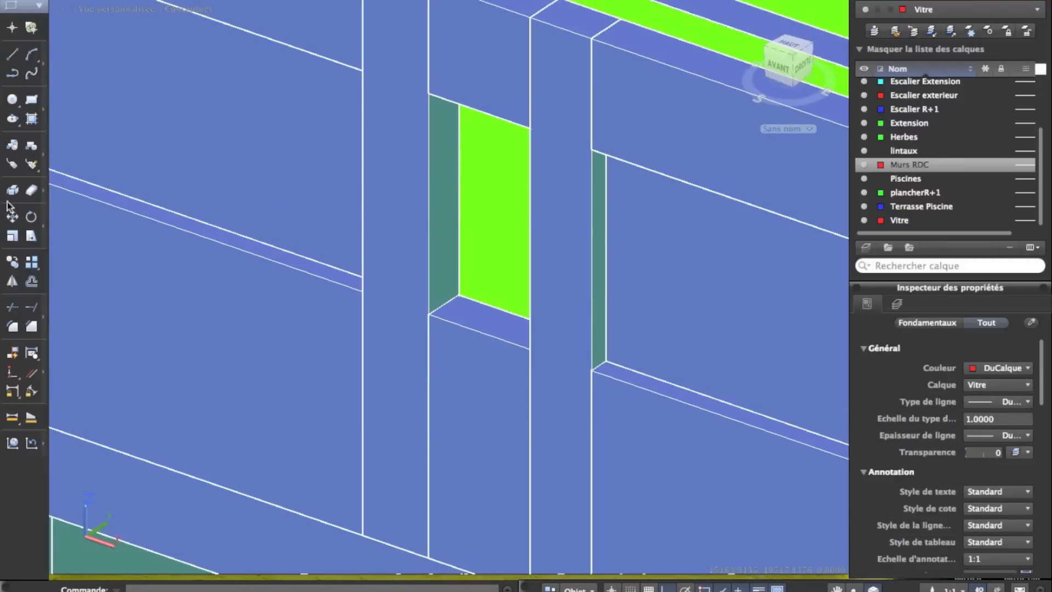
{"action": "left_click", "coordinate": [32, 100]}
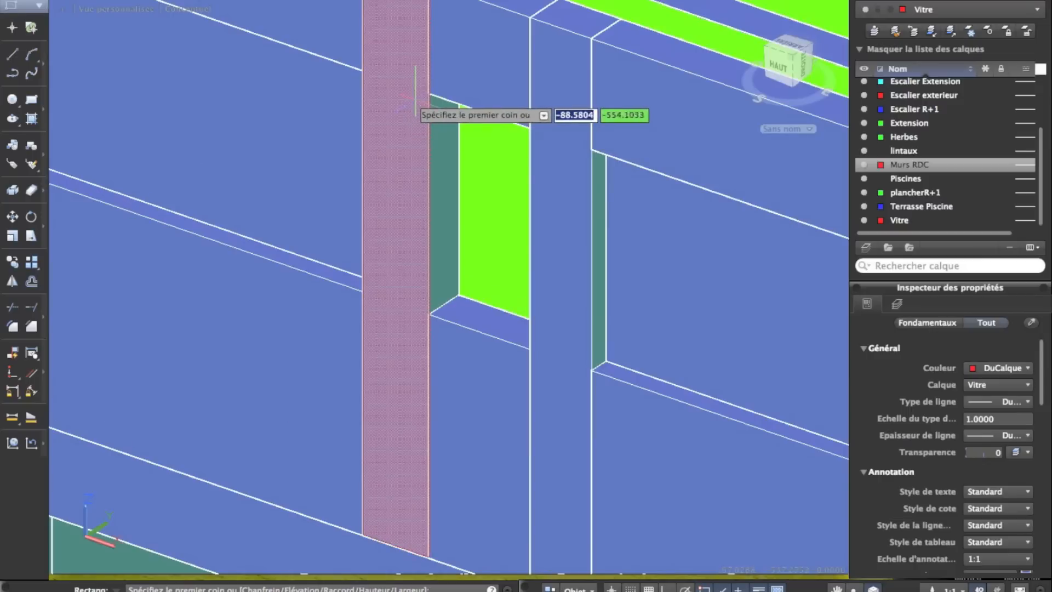
{"action": "left_click", "coordinate": [428, 93]}
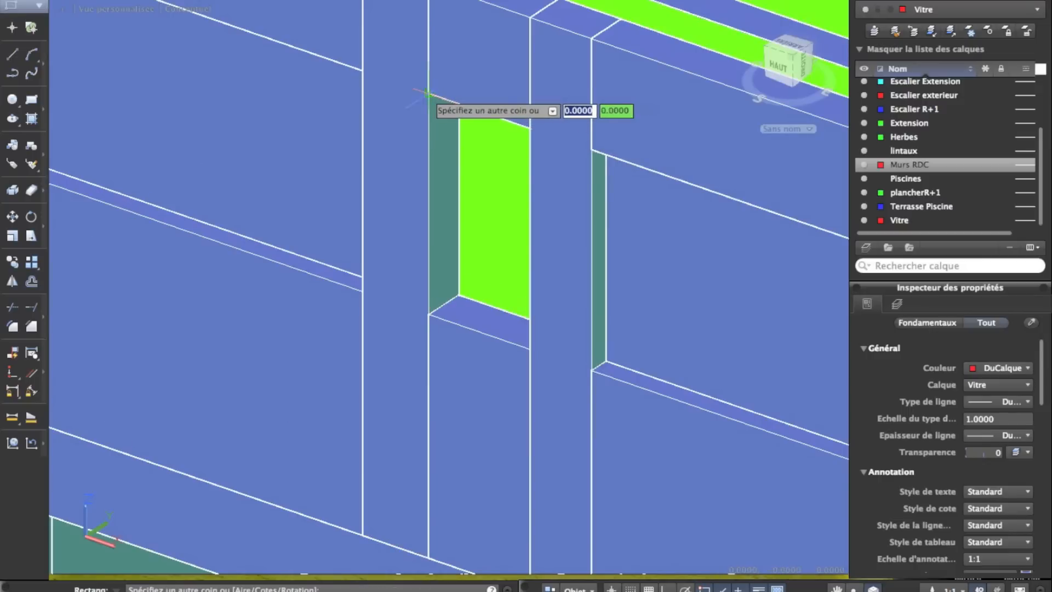
{"action": "left_click", "coordinate": [530, 348]}
Switch to a wireframe visual style and extrude the narrow opening's rectangle into a thin solid glass pane
{"action": "left_click", "coordinate": [257, 1]}
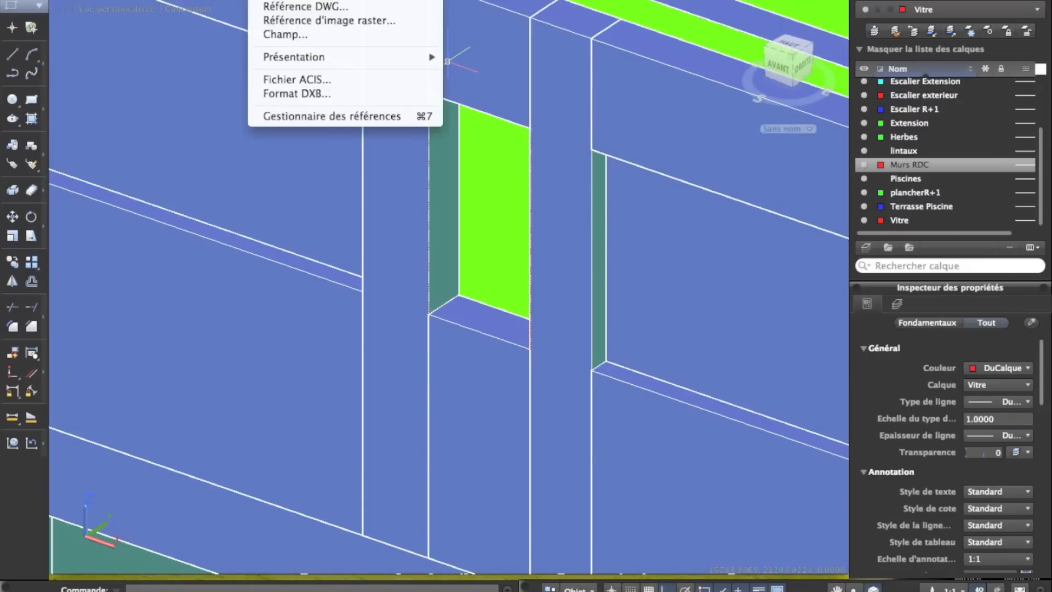
{"action": "mouse_move", "coordinate": [328, 203]}
{"action": "left_click", "coordinate": [434, 208]}
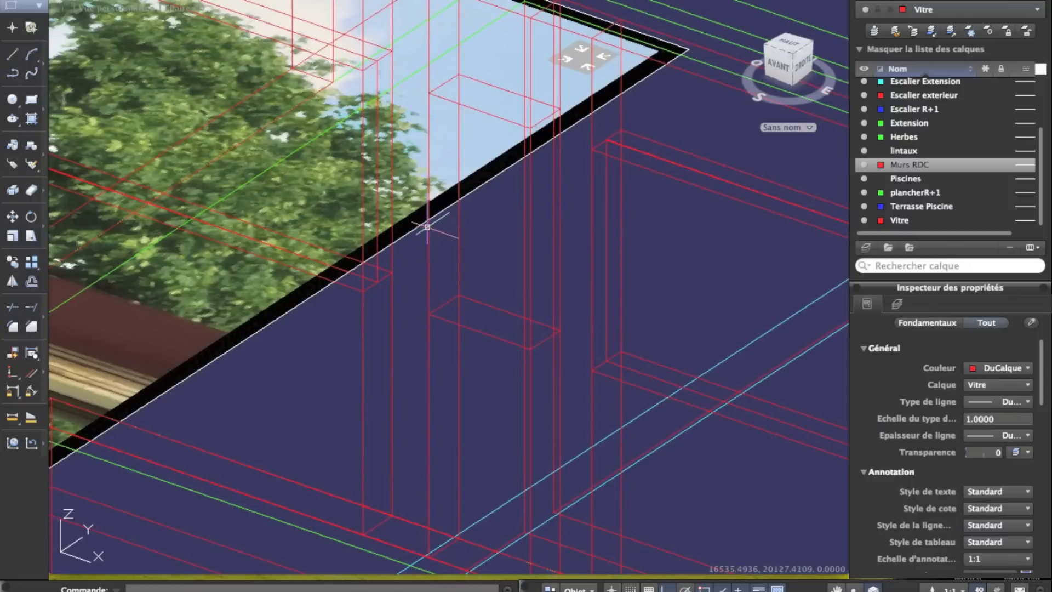
{"action": "left_click", "coordinate": [408, 1]}
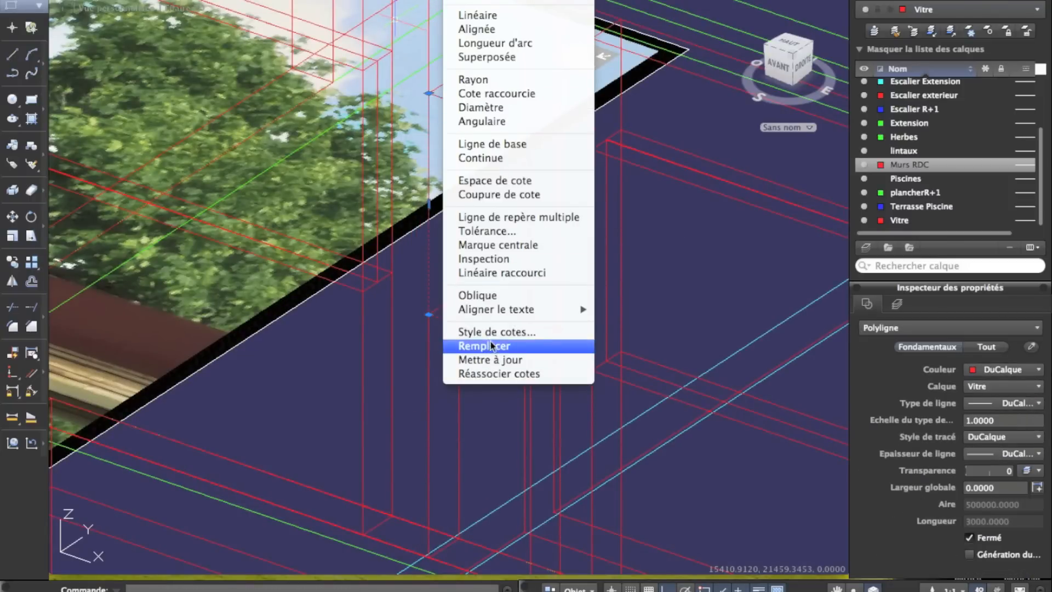
{"action": "mouse_move", "coordinate": [408, 1]}
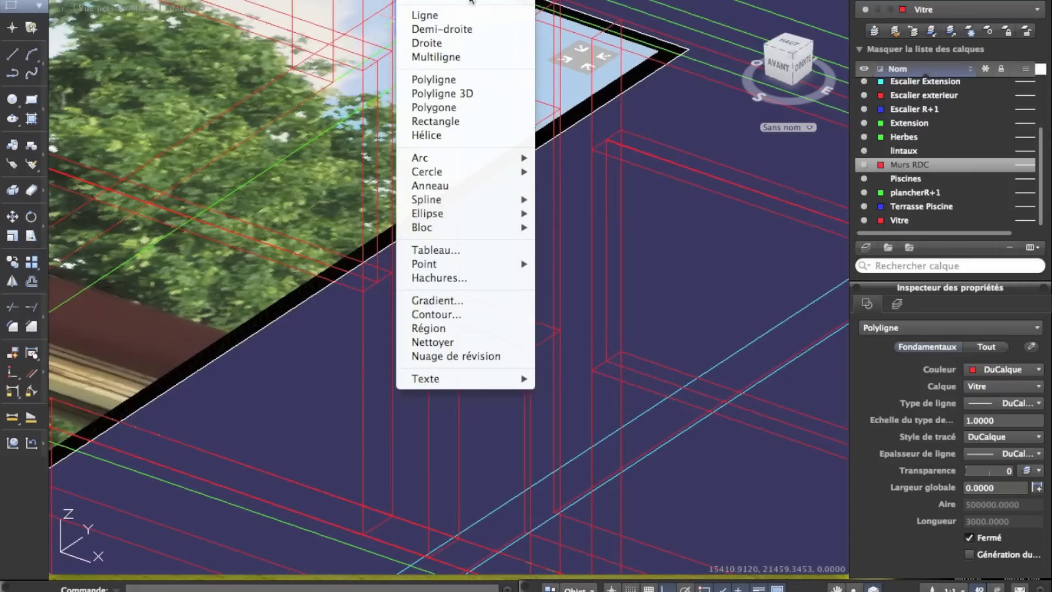
{"action": "mouse_move", "coordinate": [471, 6]}
{"action": "left_click", "coordinate": [573, 116]}
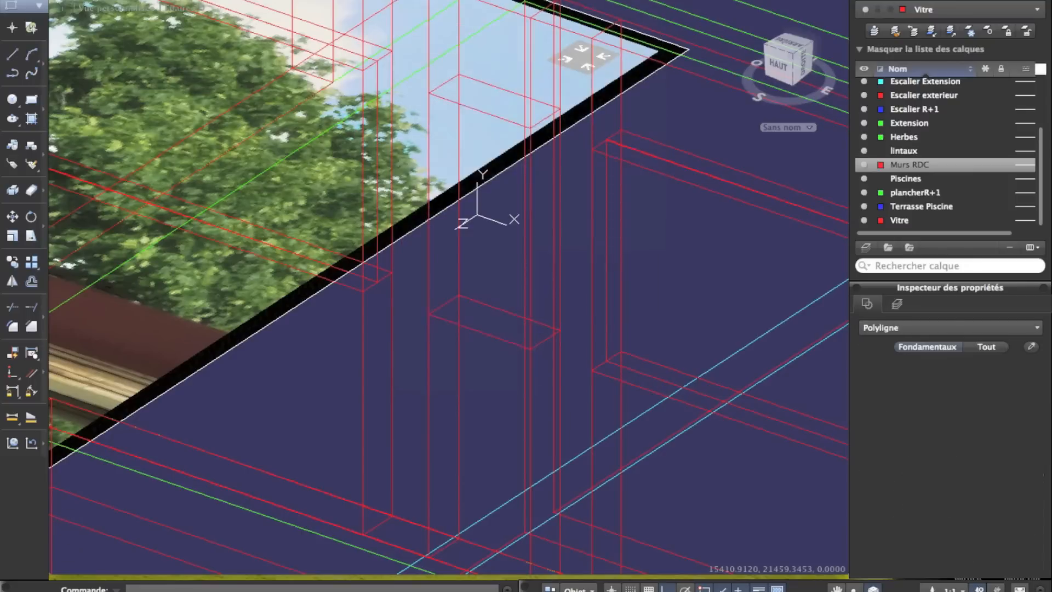
{"action": "key", "text": "Return"}
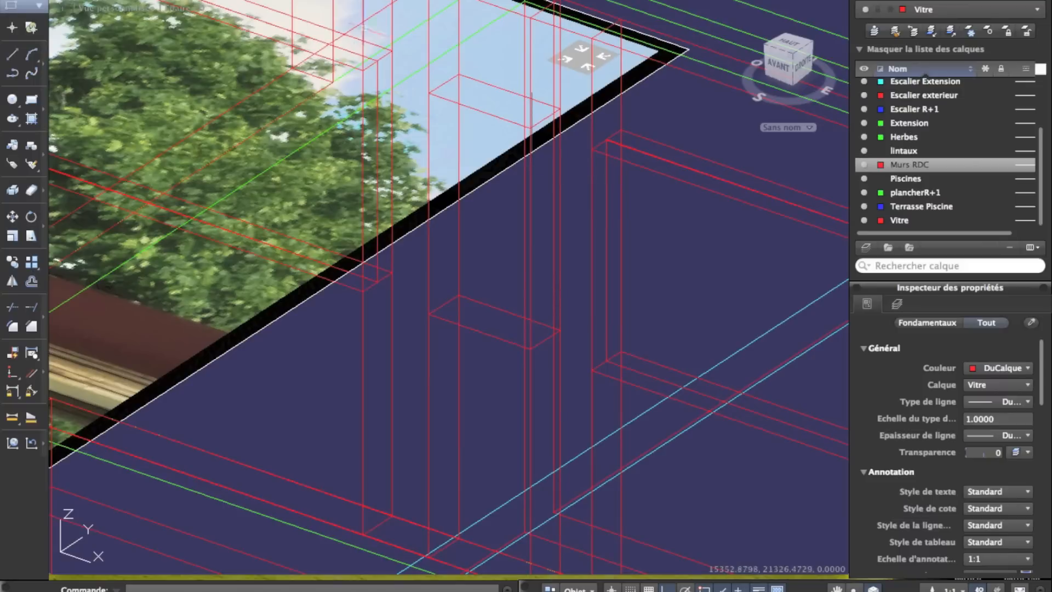
Return the model's display to the Conceptual (Conceptuel) visual style
{"action": "left_click", "coordinate": [272, 0]}
{"action": "mouse_move", "coordinate": [219, 0]}
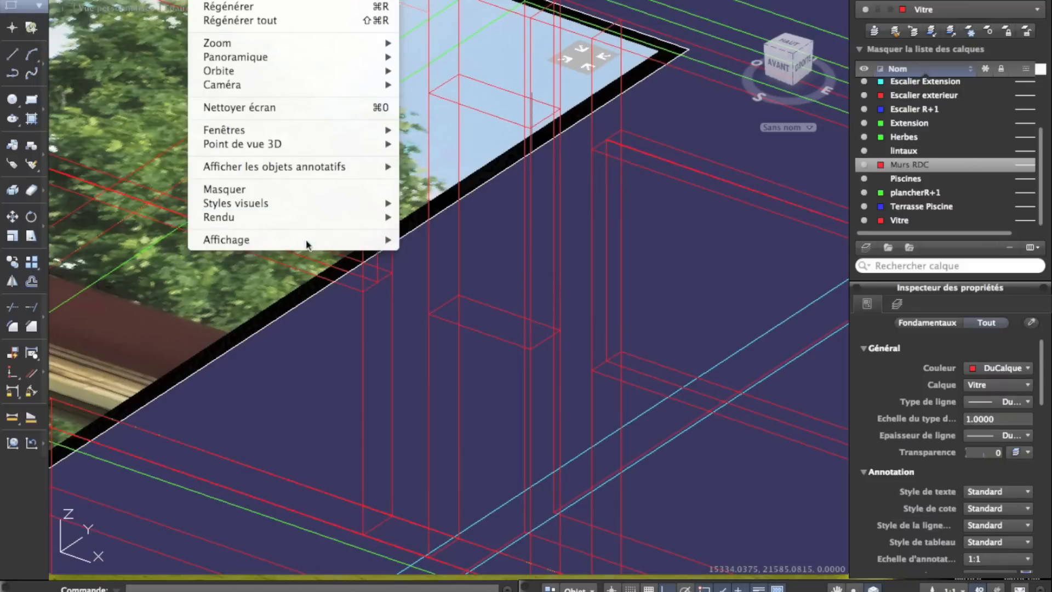
{"action": "mouse_move", "coordinate": [383, 203]}
{"action": "left_click", "coordinate": [443, 270]}
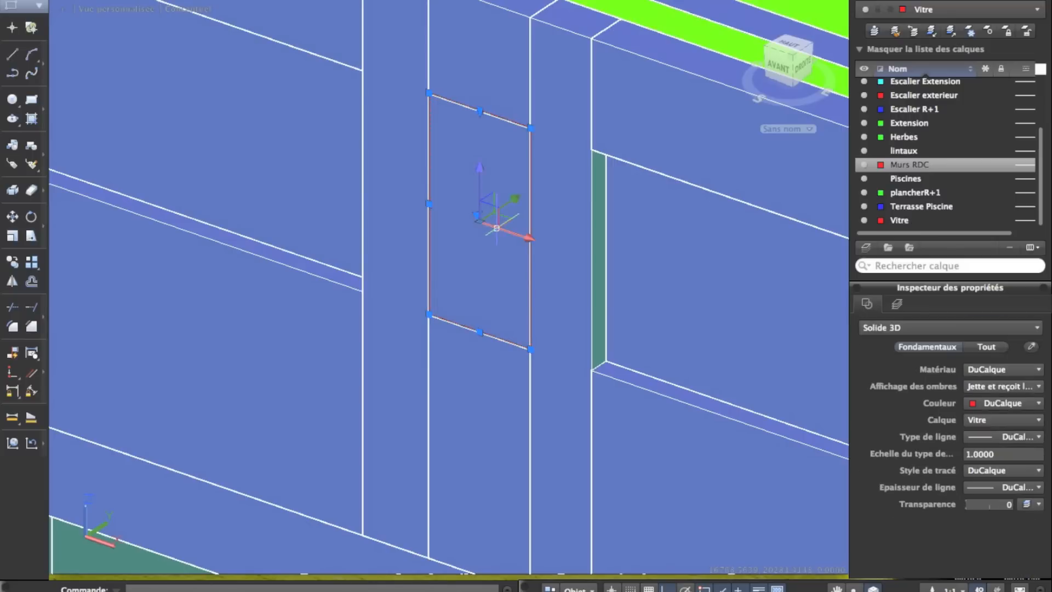
Move the narrow glass pane inward from the opening's lower front corner, perpendicular to the facade
{"action": "left_click", "coordinate": [429, 314]}
{"action": "left_click", "coordinate": [440, 306]}
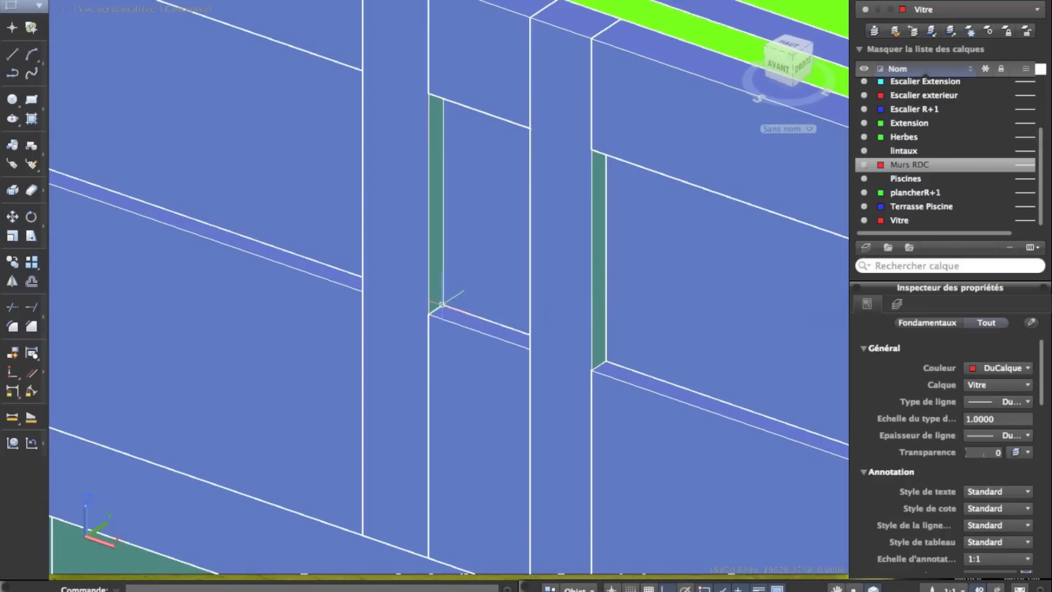
{"action": "scroll", "coordinate": [442, 305], "scroll_direction": "down", "scroll_amount": 8}
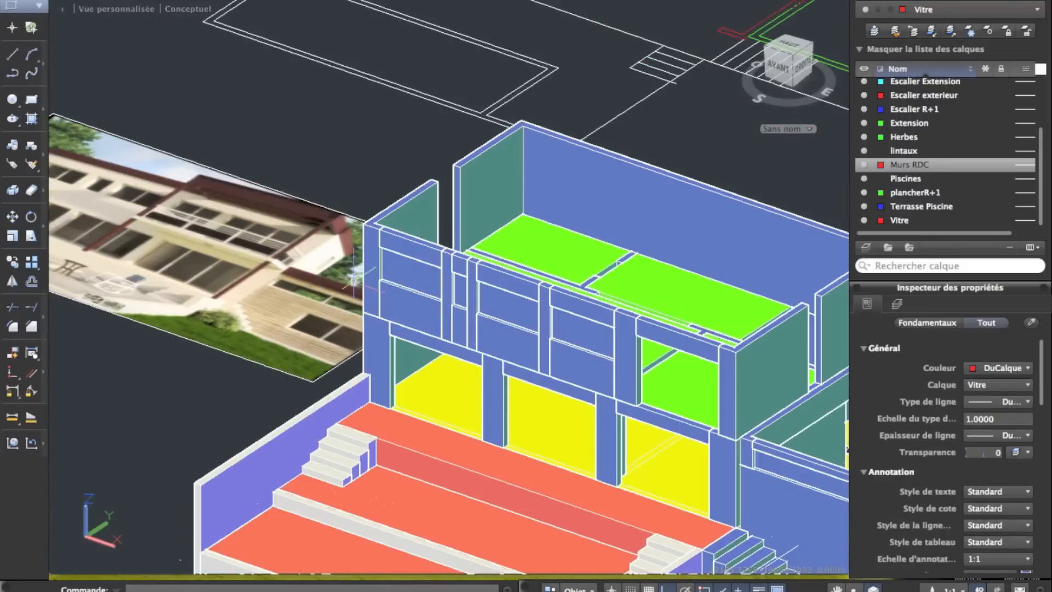
{"action": "scroll", "coordinate": [567, 348], "scroll_direction": "up", "scroll_amount": 6}
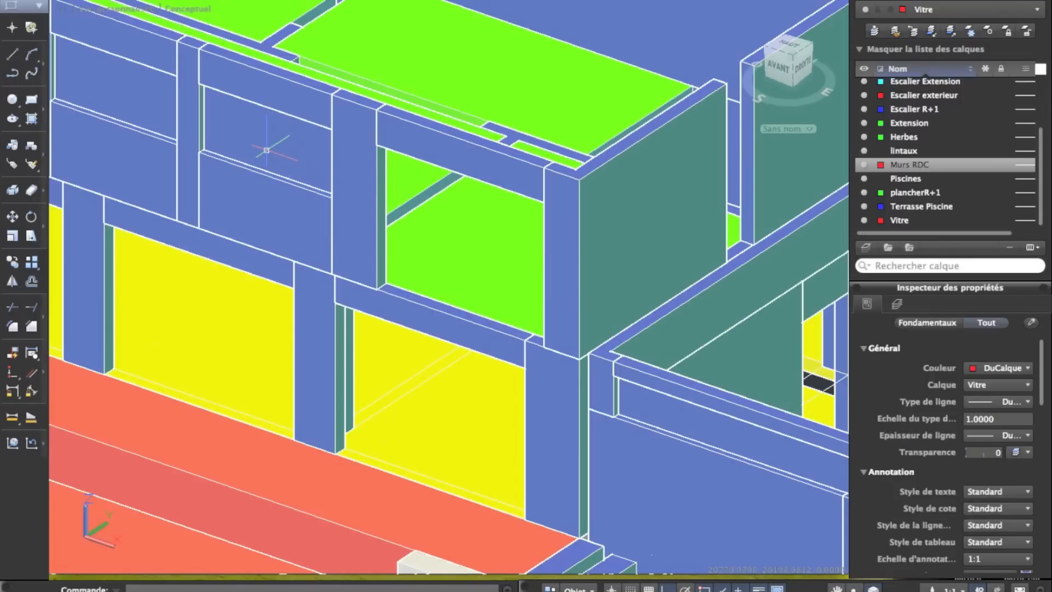
{"action": "scroll", "coordinate": [485, 175], "scroll_direction": "up", "scroll_amount": 5}
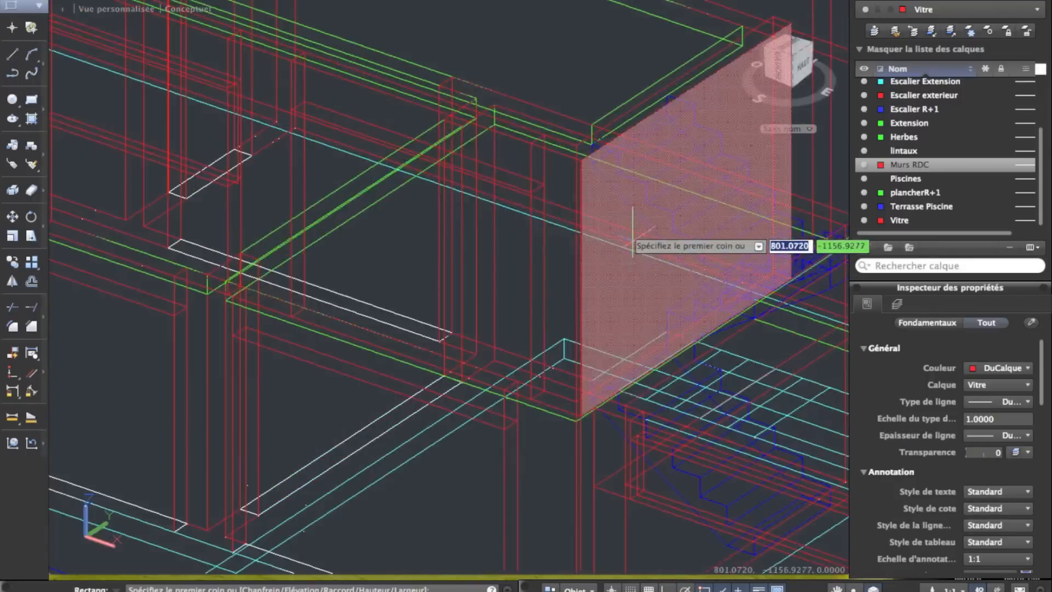
{"action": "left_click", "coordinate": [486, 174]}
{"action": "right_click", "coordinate": [352, 235]}
{"action": "left_click", "coordinate": [378, 245]}
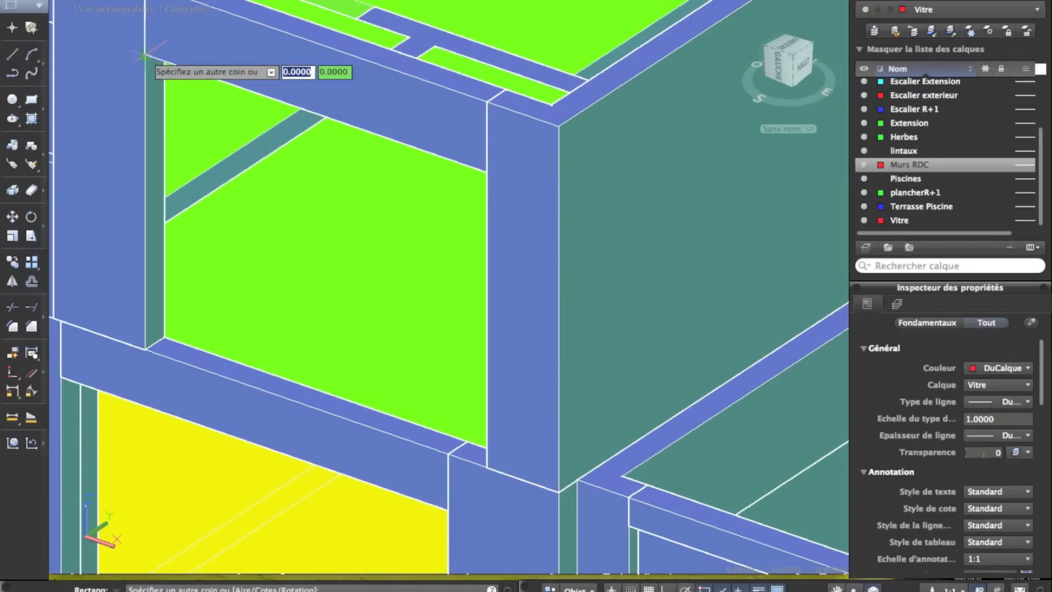
{"action": "key", "text": "Escape"}
{"action": "right_click", "coordinate": [259, 218]}
{"action": "key", "text": "Return"}
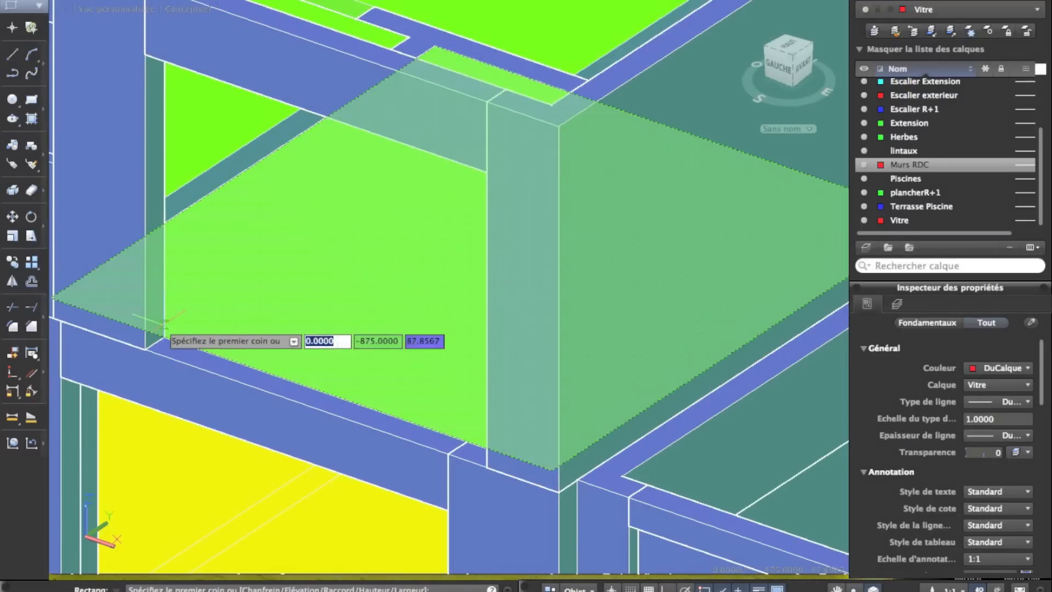
{"action": "left_click", "coordinate": [145, 348]}
{"action": "right_click", "coordinate": [327, 269]}
{"action": "left_click", "coordinate": [345, 277]}
{"action": "left_click", "coordinate": [486, 469]}
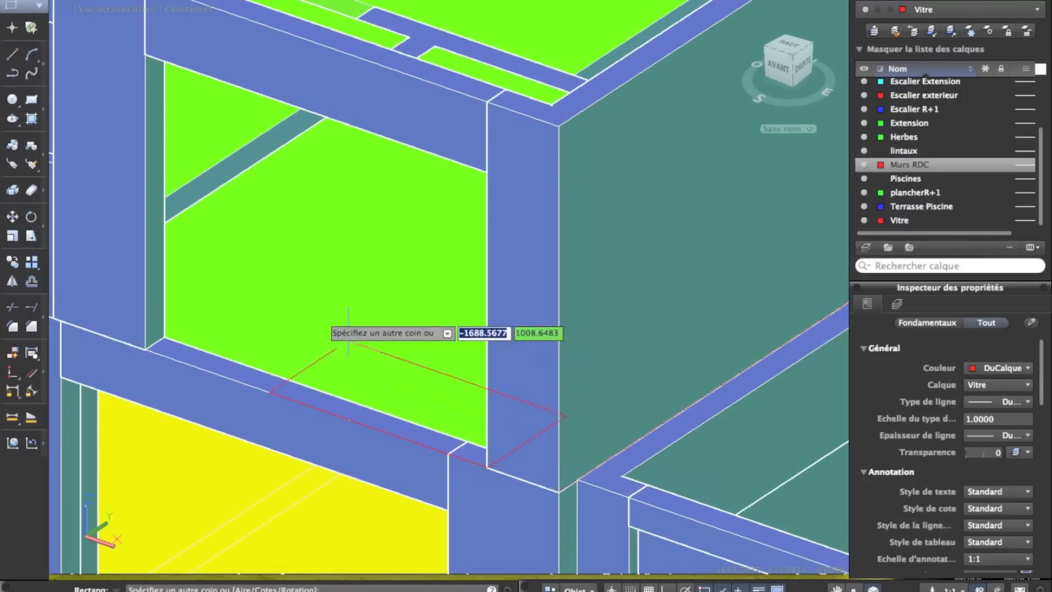
{"action": "key", "text": "Escape"}
{"action": "middle_click_drag", "start_coordinate": [232, 311], "coordinate": [379, 302]}
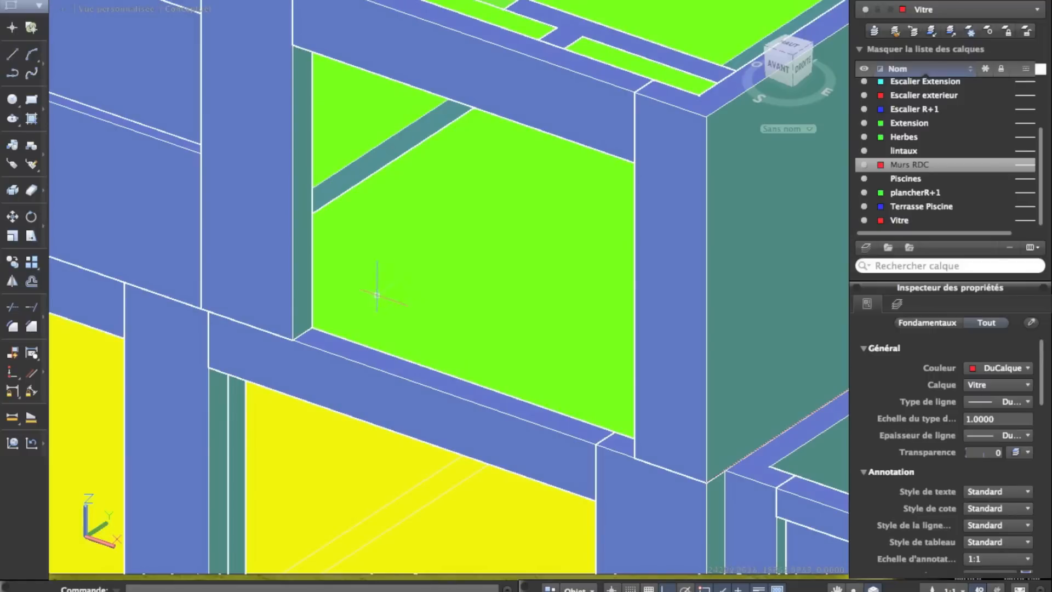
{"action": "right_click", "coordinate": [449, 285]}
{"action": "left_click", "coordinate": [454, 290]}
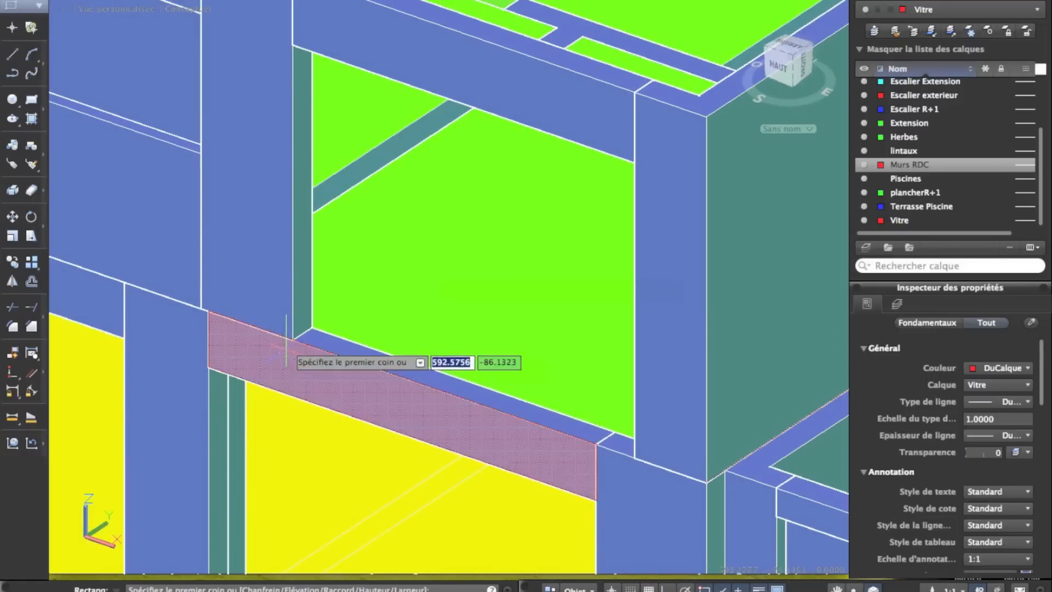
{"action": "left_click", "coordinate": [292, 340]}
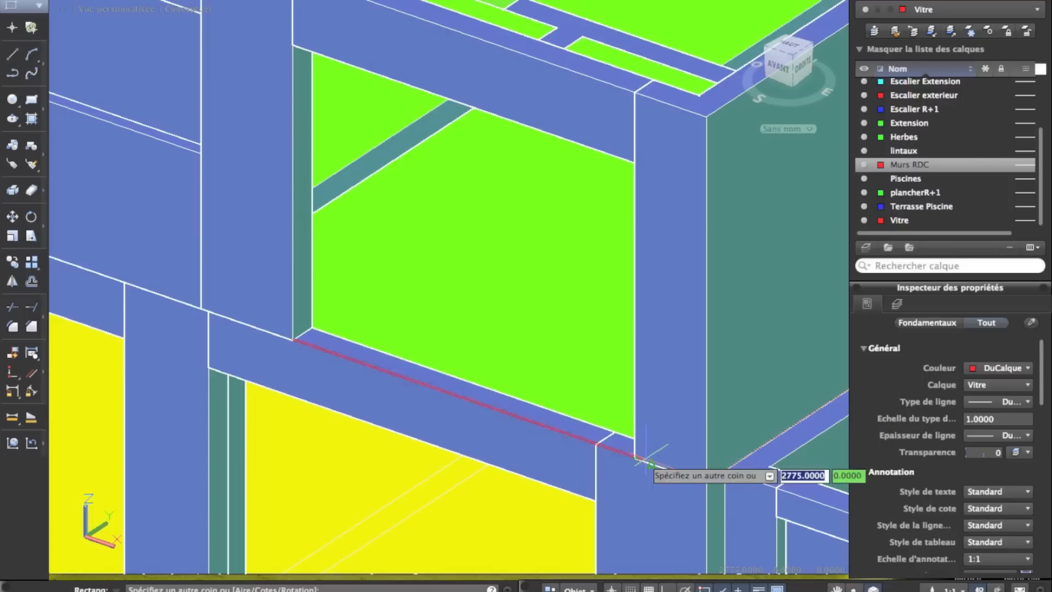
{"action": "key", "text": "Return"}
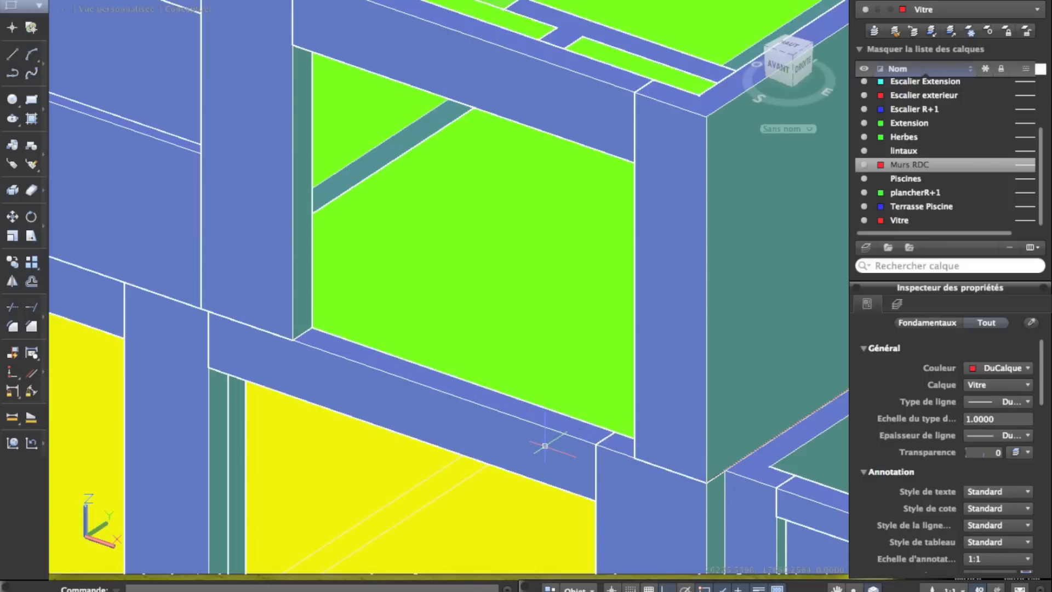
Draw a rectangle across the large end opening from inside the house, from its upper inner corner to the diagonally opposite lower inner corner
{"action": "mouse_move", "coordinate": [508, 154]}
{"action": "middle_mouse_down", "text": "shift"}
{"action": "mouse_move", "coordinate": [305, 183]}
{"action": "mouse_move", "coordinate": [497, 336]}
{"action": "mouse_move", "coordinate": [425, 242]}
{"action": "mouse_move", "coordinate": [536, 423]}
{"action": "mouse_move", "coordinate": [442, 334]}
{"action": "mouse_move", "coordinate": [258, 307]}
{"action": "mouse_move", "coordinate": [682, 335]}
{"action": "mouse_move", "coordinate": [429, 328]}
{"action": "mouse_move", "coordinate": [493, 223]}
{"action": "mouse_move", "coordinate": [282, 228]}
{"action": "mouse_move", "coordinate": [249, 195]}
{"action": "middle_mouse_up", "text": "shift"}
{"action": "left_click", "coordinate": [451, 1]}
{"action": "left_click", "coordinate": [356, 145]}
{"action": "right_click", "coordinate": [355, 141]}
{"action": "left_click", "coordinate": [146, 241]}
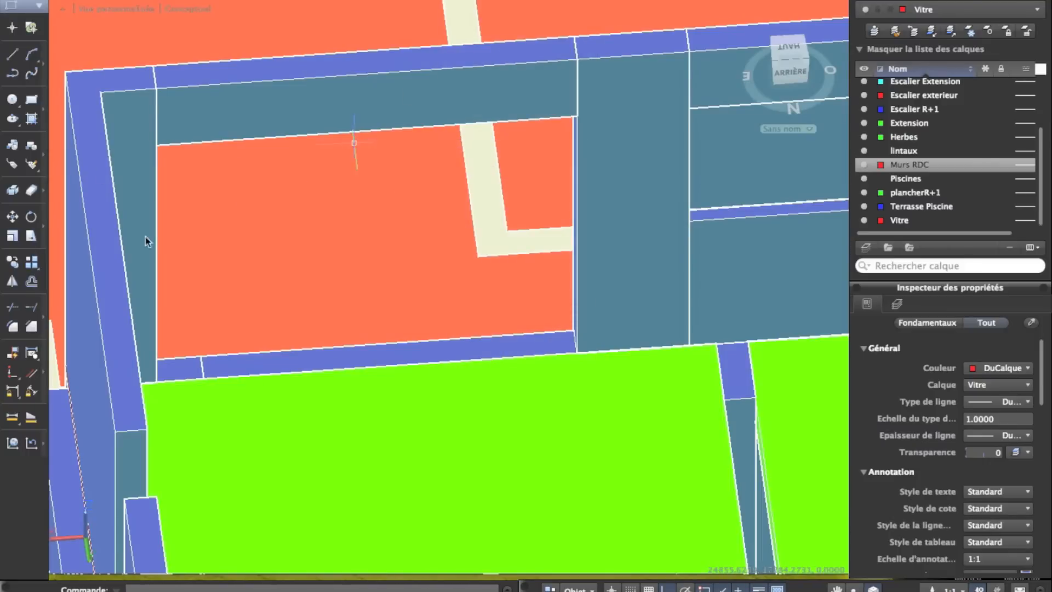
{"action": "left_click", "coordinate": [32, 99]}
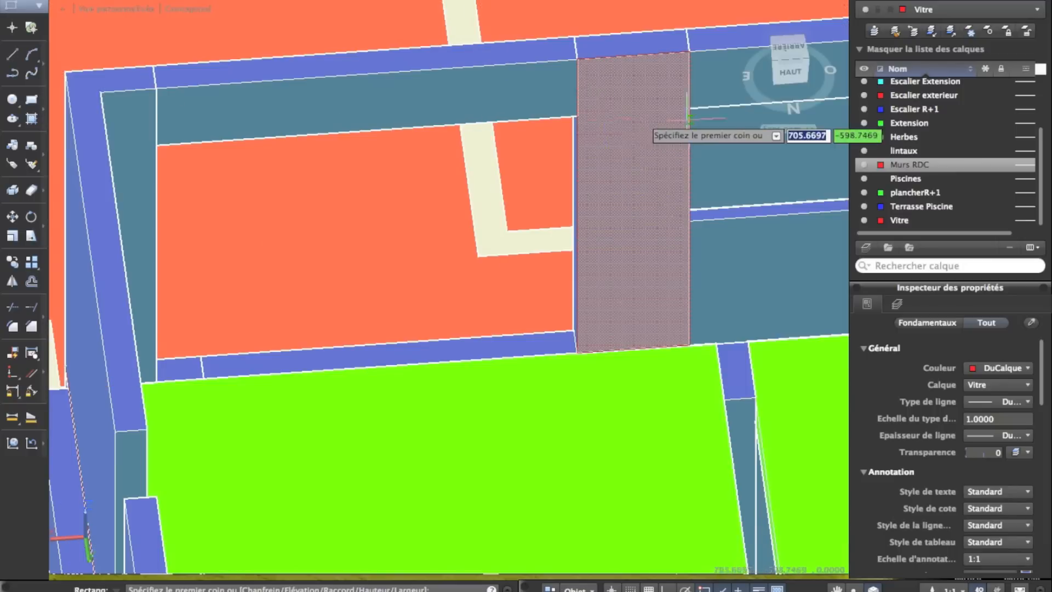
{"action": "left_click", "coordinate": [575, 116]}
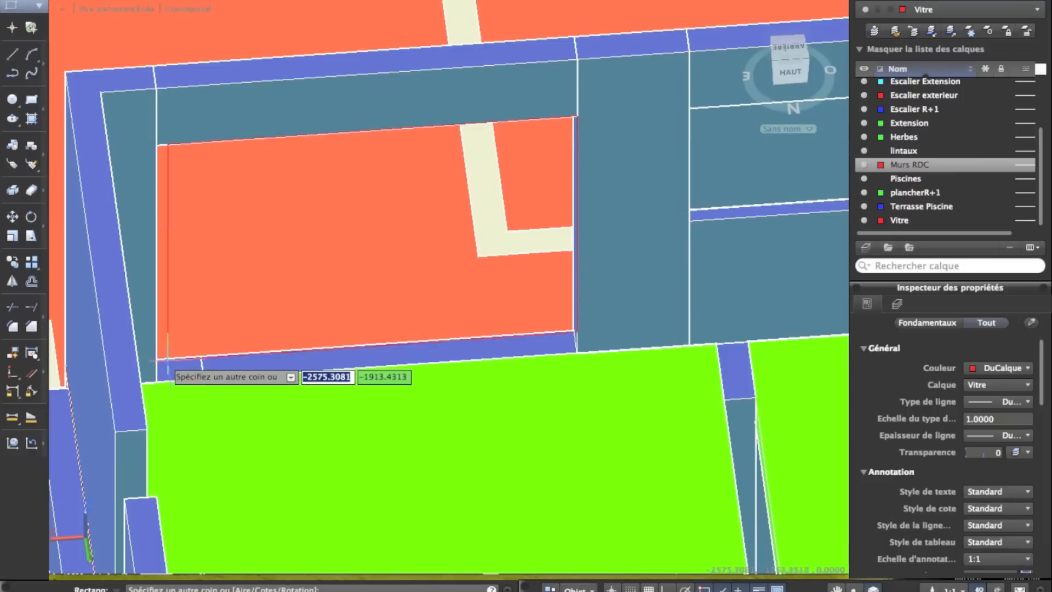
{"action": "left_click", "coordinate": [154, 383]}
Switch the model's display to the 2D wireframe (Filaire 2D) visual style
{"action": "scroll", "coordinate": [275, 322], "scroll_direction": "up", "scroll_amount": 2}
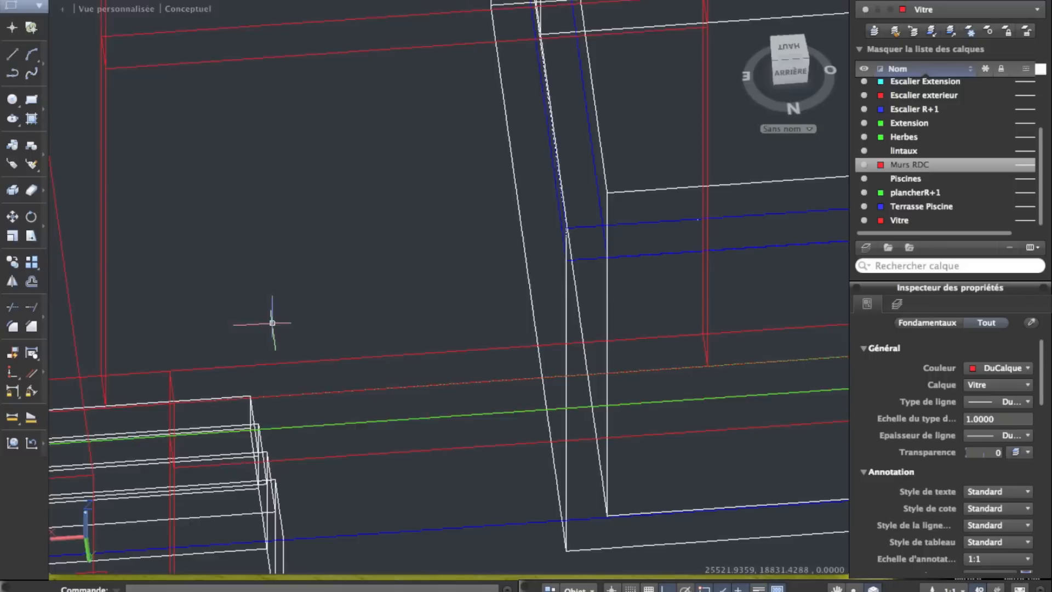
{"action": "mouse_move", "coordinate": [488, 310]}
{"action": "middle_mouse_down", "text": "shift"}
{"action": "mouse_move", "coordinate": [526, 324]}
{"action": "mouse_move", "coordinate": [504, 308]}
{"action": "middle_mouse_up", "text": "shift"}
{"action": "middle_click_drag", "start_coordinate": [435, 103], "coordinate": [515, 136]}
{"action": "left_click", "coordinate": [502, 1]}
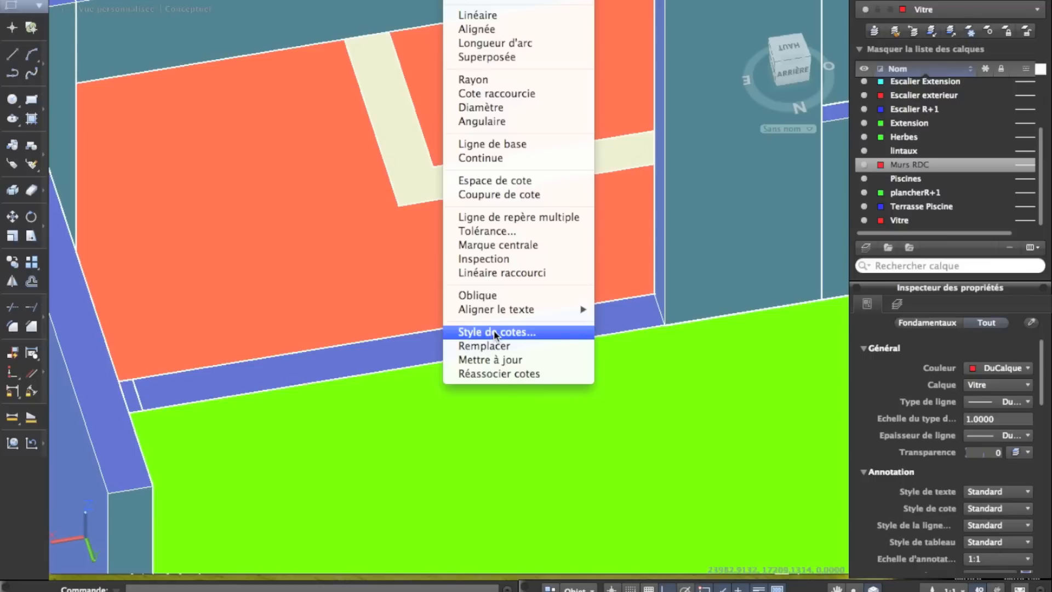
{"action": "mouse_move", "coordinate": [425, 0]}
{"action": "mouse_move", "coordinate": [472, 0]}
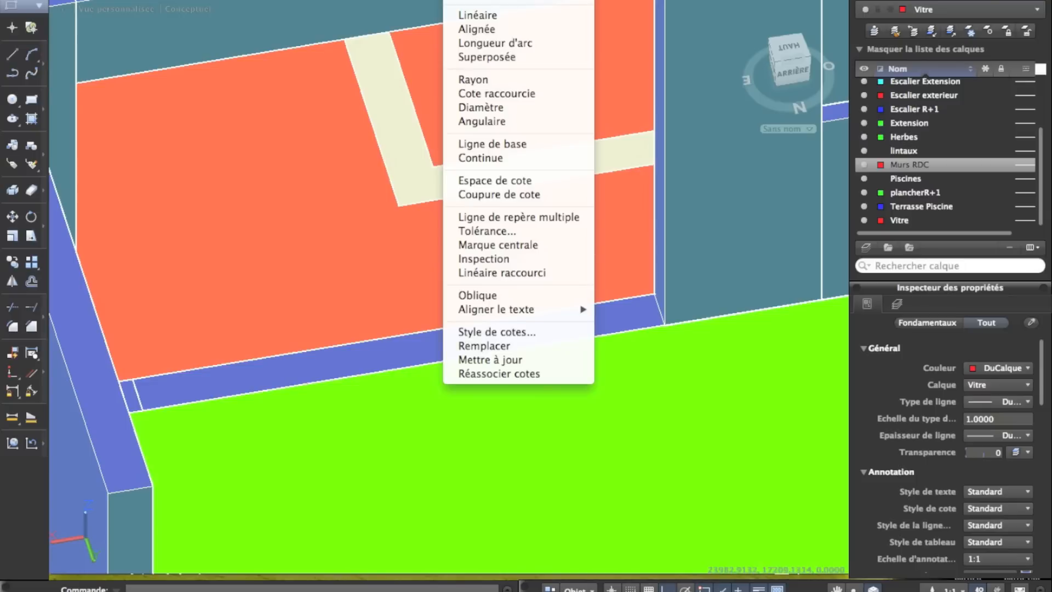
{"action": "mouse_move", "coordinate": [203, 0]}
{"action": "mouse_move", "coordinate": [252, 208]}
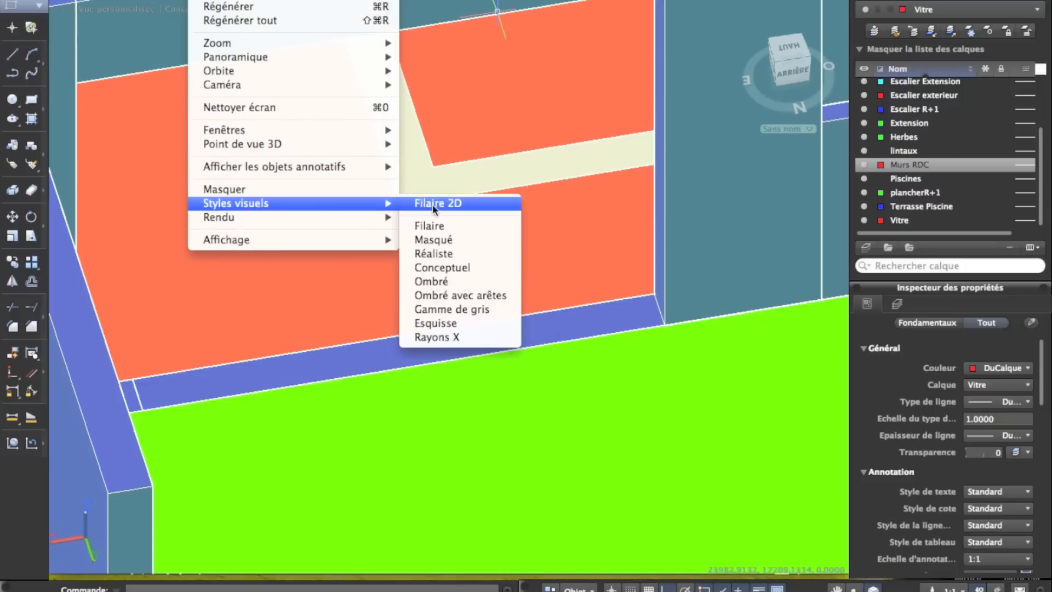
{"action": "left_click", "coordinate": [449, 206]}
Extrude the large end opening's rectangle into a thin solid glass pane
{"action": "left_click", "coordinate": [664, 298]}
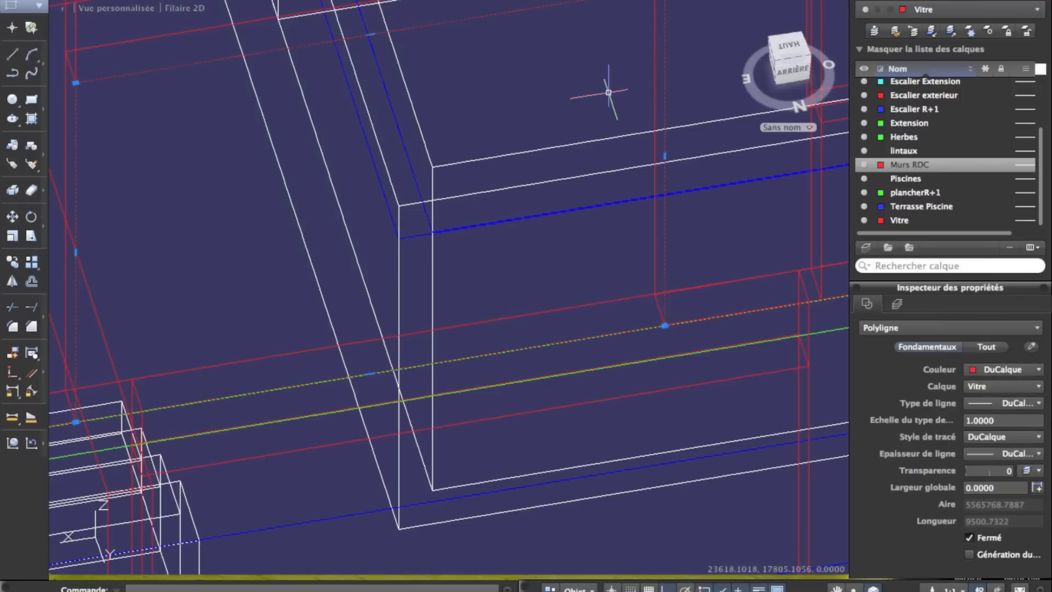
{"action": "left_click", "coordinate": [417, 0]}
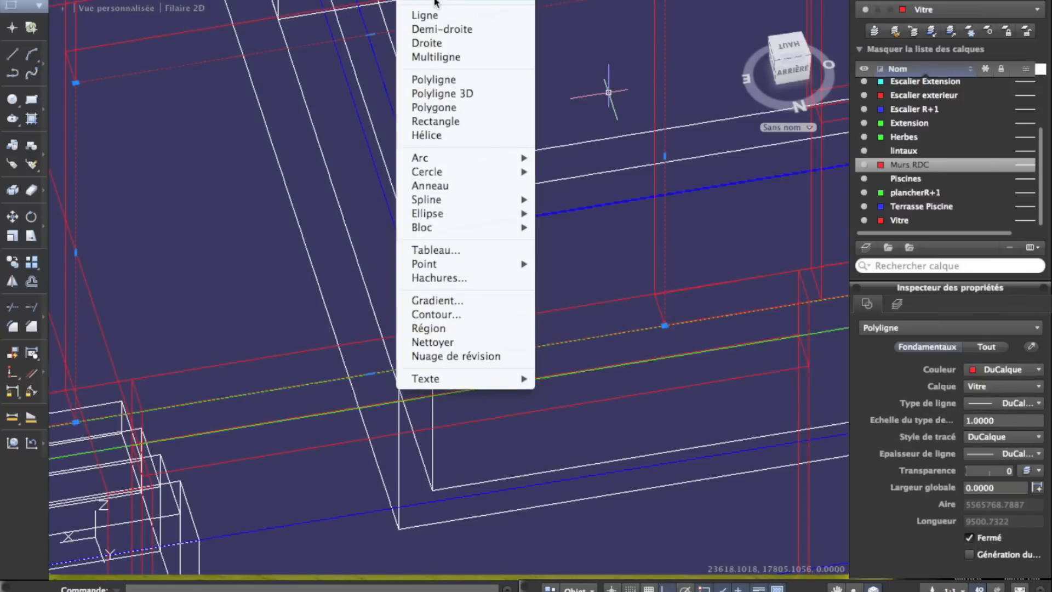
{"action": "mouse_move", "coordinate": [435, 3]}
{"action": "left_click", "coordinate": [619, 116]}
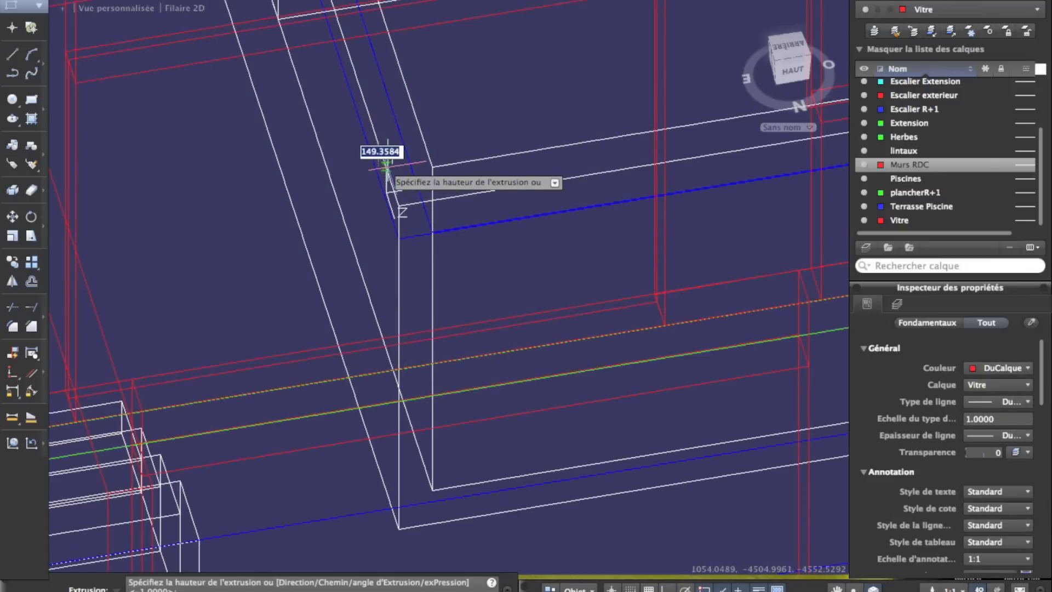
{"action": "key", "text": "Escape"}
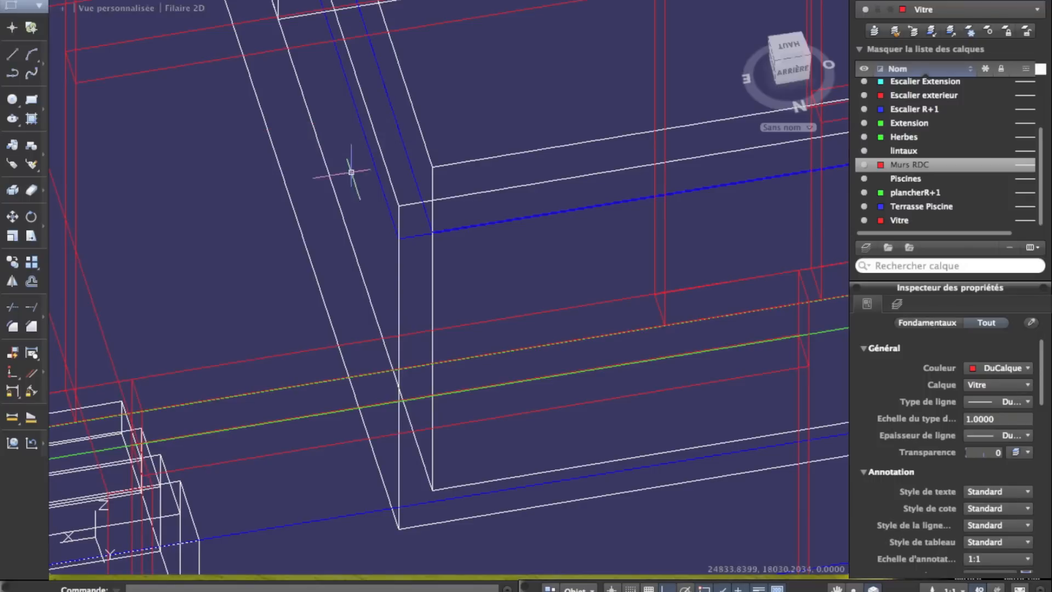
Set the model's display back to the Conceptual (Conceptuel) visual style
{"action": "left_click", "coordinate": [343, 0]}
{"action": "mouse_move", "coordinate": [214, 0]}
{"action": "mouse_move", "coordinate": [258, 206]}
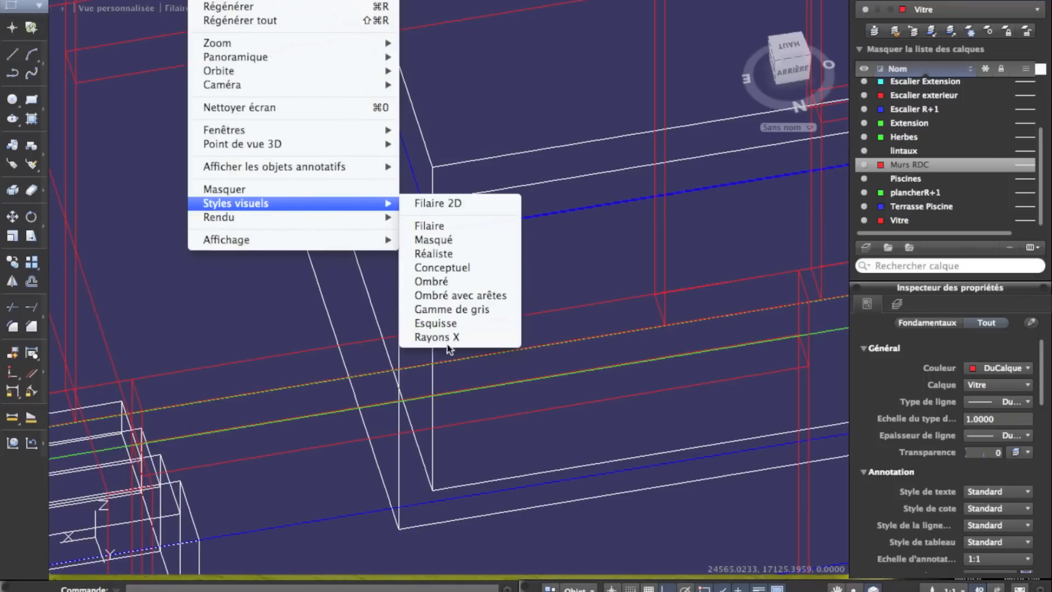
{"action": "left_click", "coordinate": [442, 267]}
Move the large end pane from the opening's inner lower corner toward the front facade, perpendicular to it, so it sits within the wall thickness
{"action": "middle_click_drag", "start_coordinate": [463, 296], "coordinate": [795, 265], "text": "shift"}
{"action": "scroll", "coordinate": [573, 161], "scroll_direction": "down", "scroll_amount": 10}
{"action": "middle_click_drag", "start_coordinate": [595, 128], "coordinate": [487, 268]}
{"action": "scroll", "coordinate": [476, 107], "scroll_direction": "up", "scroll_amount": 6}
{"action": "left_click", "coordinate": [476, 107]}
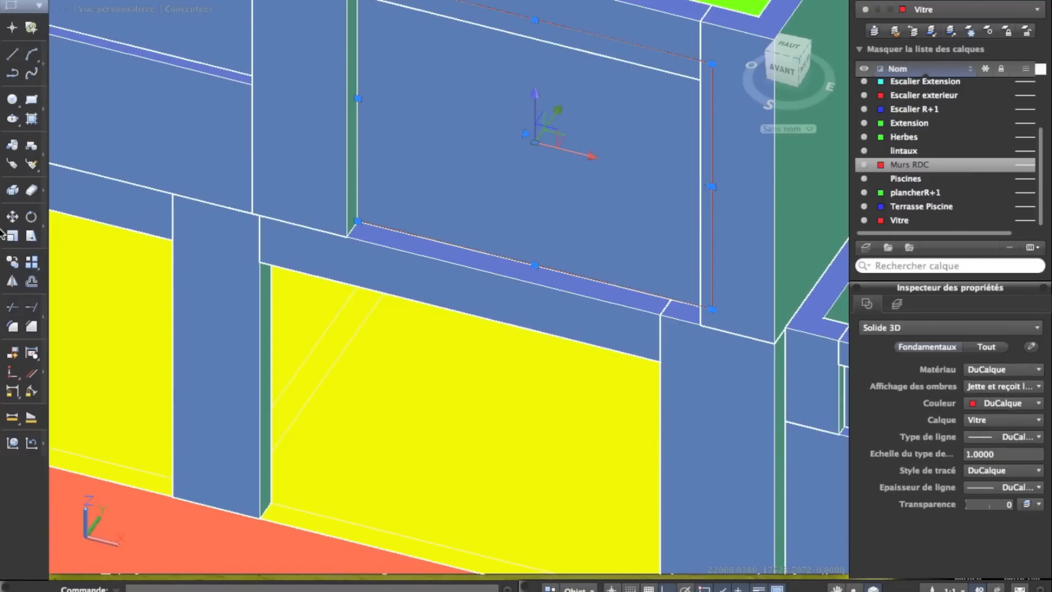
{"action": "left_click", "coordinate": [12, 217]}
{"action": "scroll", "coordinate": [433, 236], "scroll_direction": "up", "scroll_amount": 3}
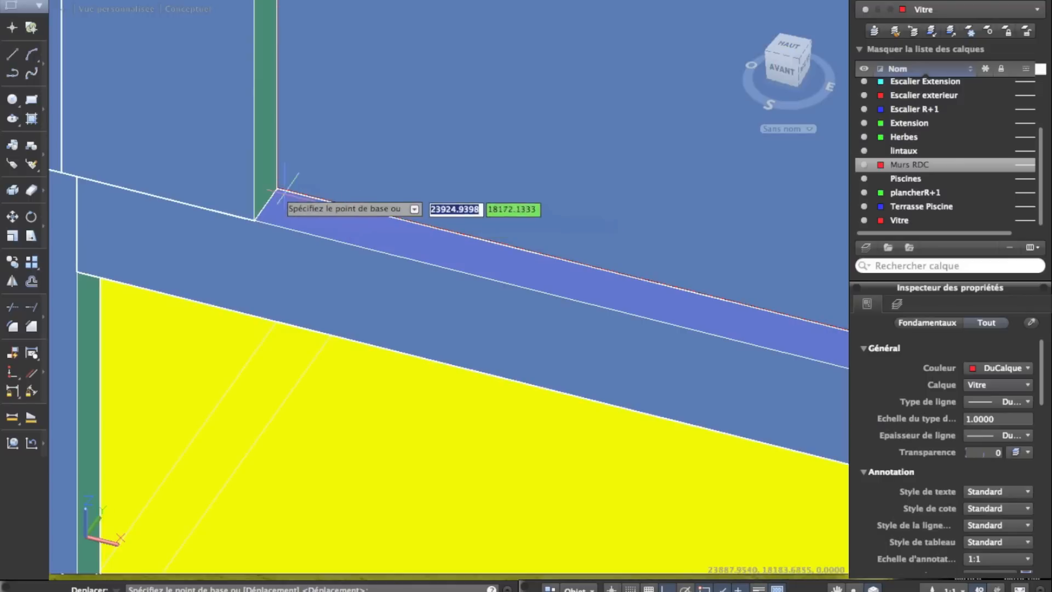
{"action": "left_click", "coordinate": [276, 190]}
{"action": "left_click", "coordinate": [265, 204]}
{"action": "scroll", "coordinate": [266, 205], "scroll_direction": "down", "scroll_amount": 8}
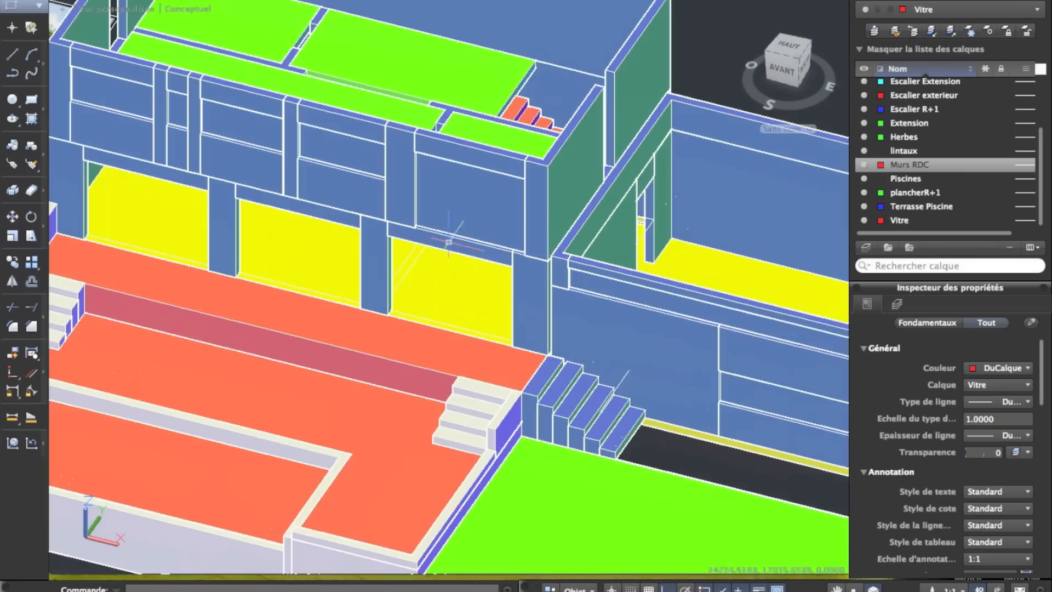
Examine the full-height opening in the upper-floor wall on the house's left side facade
{"action": "mouse_move", "coordinate": [369, 219]}
{"action": "middle_mouse_down"}
{"action": "mouse_move", "coordinate": [534, 224]}
{"action": "mouse_move", "coordinate": [364, 209]}
{"action": "middle_mouse_up"}
{"action": "middle_click_drag", "start_coordinate": [438, 208], "coordinate": [454, 183], "text": "shift"}
{"action": "scroll", "coordinate": [383, 184], "scroll_direction": "down", "scroll_amount": 4}
{"action": "middle_click_drag", "start_coordinate": [383, 183], "coordinate": [507, 183], "text": "shift"}
{"action": "scroll", "coordinate": [498, 265], "scroll_direction": "up", "scroll_amount": 8}
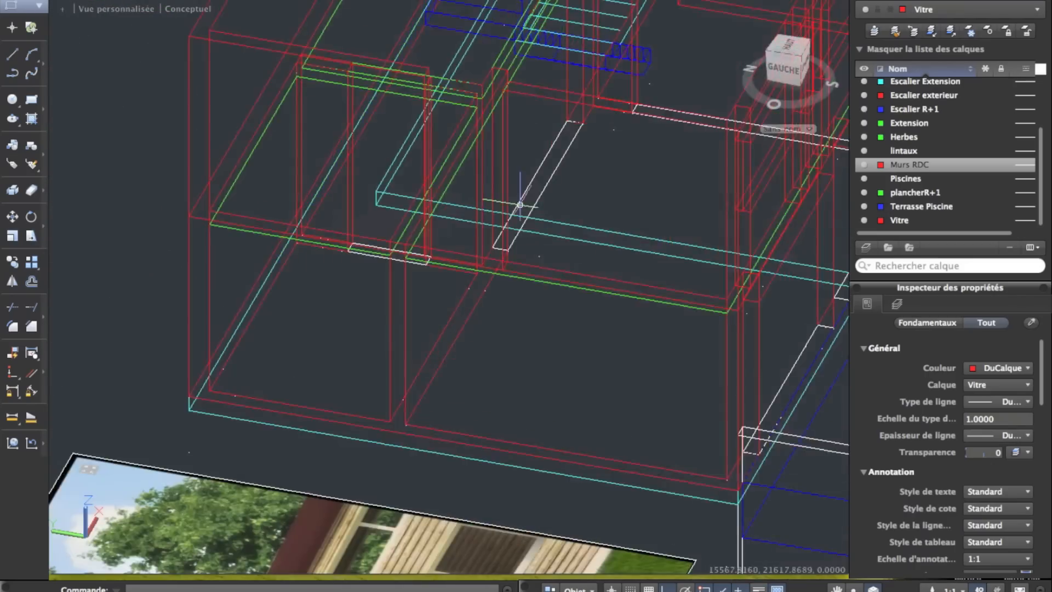
{"action": "scroll", "coordinate": [427, 210], "scroll_direction": "down", "scroll_amount": 2}
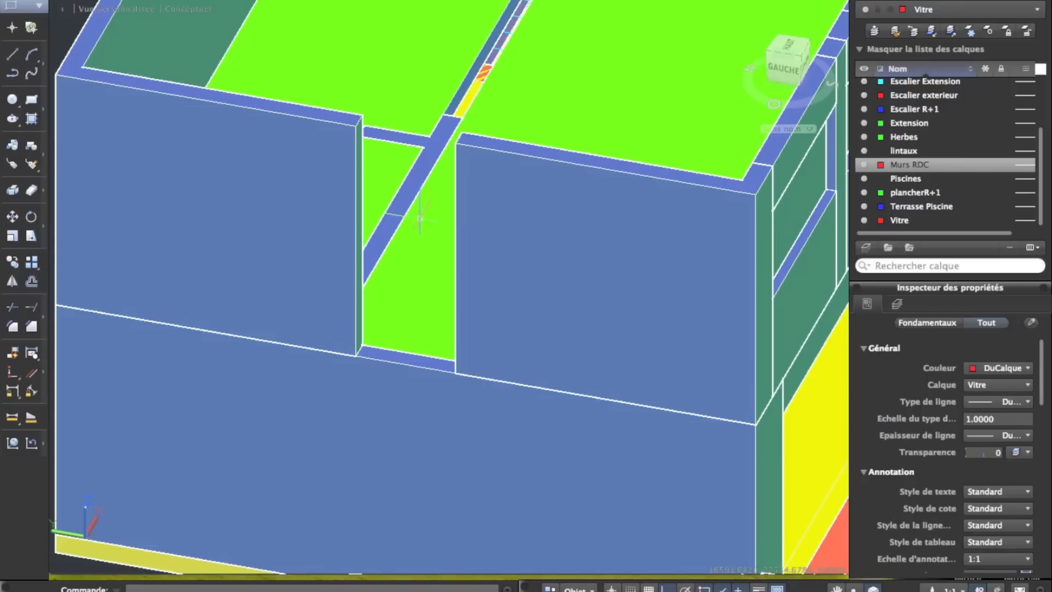
{"action": "left_click", "coordinate": [33, 101]}
{"action": "left_click", "coordinate": [357, 127]}
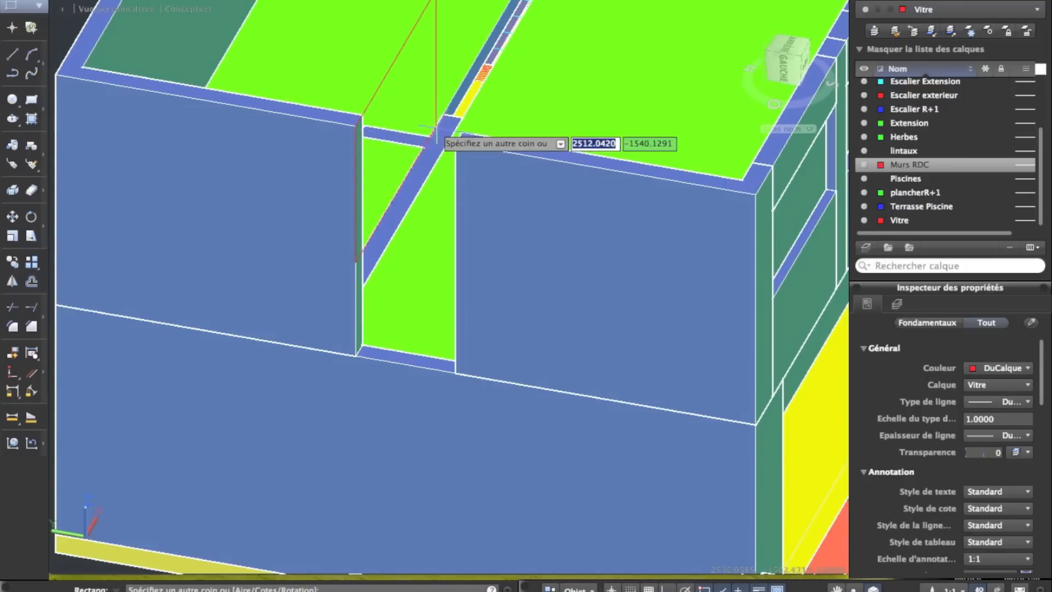
{"action": "key", "text": "Escape"}
Draw a rectangle over the sill of the left side facade's upper-floor opening, spanning its width and the wall's thickness
{"action": "right_click", "coordinate": [371, 240]}
{"action": "left_click", "coordinate": [422, 245]}
{"action": "left_click", "coordinate": [356, 355]}
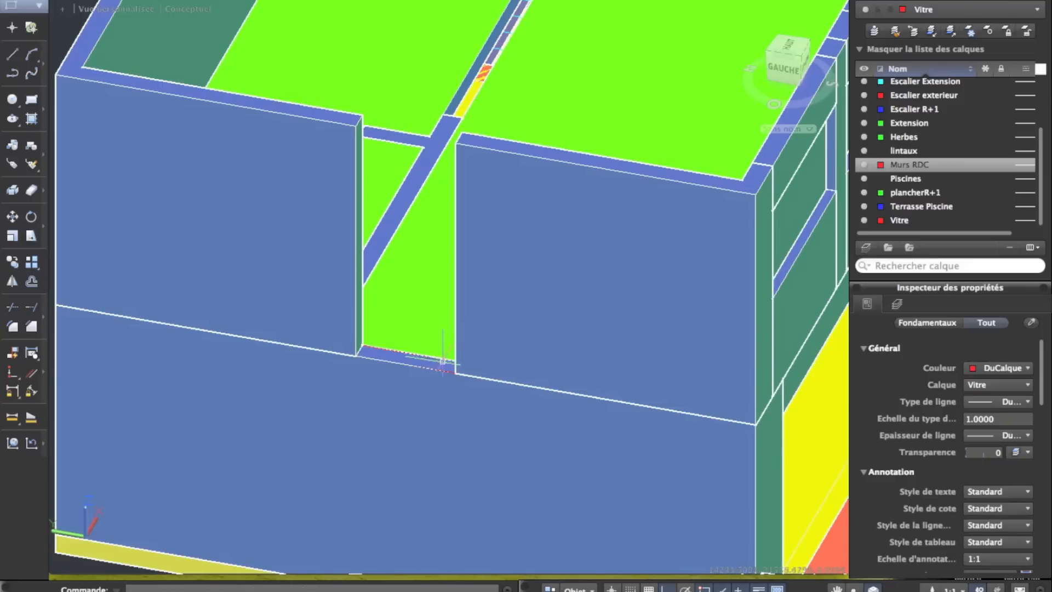
Show the model in the 2D wireframe (Filaire 2D) visual style to expose the sill rectangle
{"action": "left_click", "coordinate": [320, 0]}
{"action": "mouse_move", "coordinate": [216, 0]}
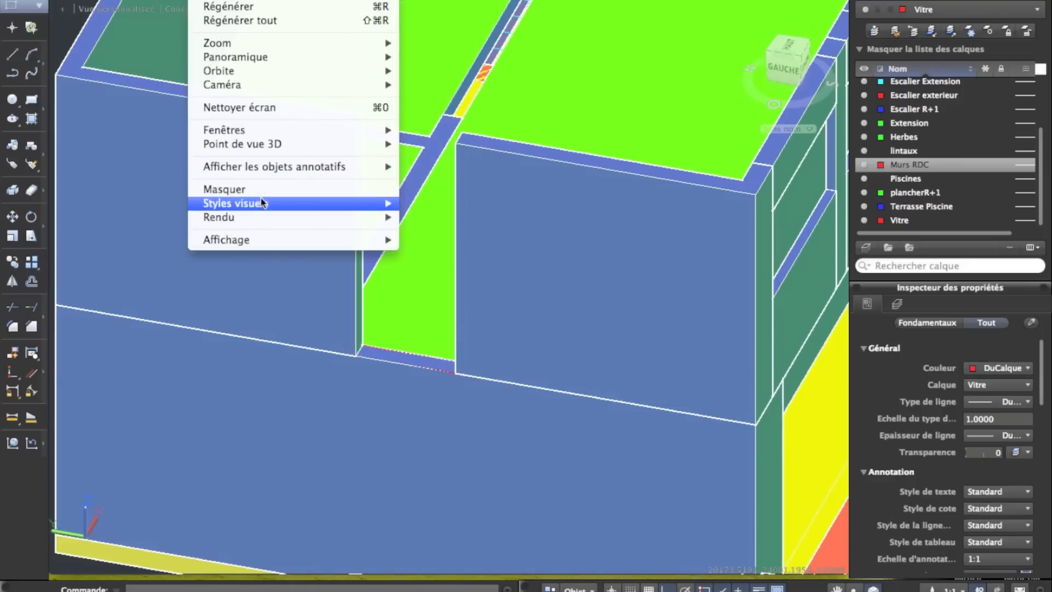
{"action": "mouse_move", "coordinate": [316, 206]}
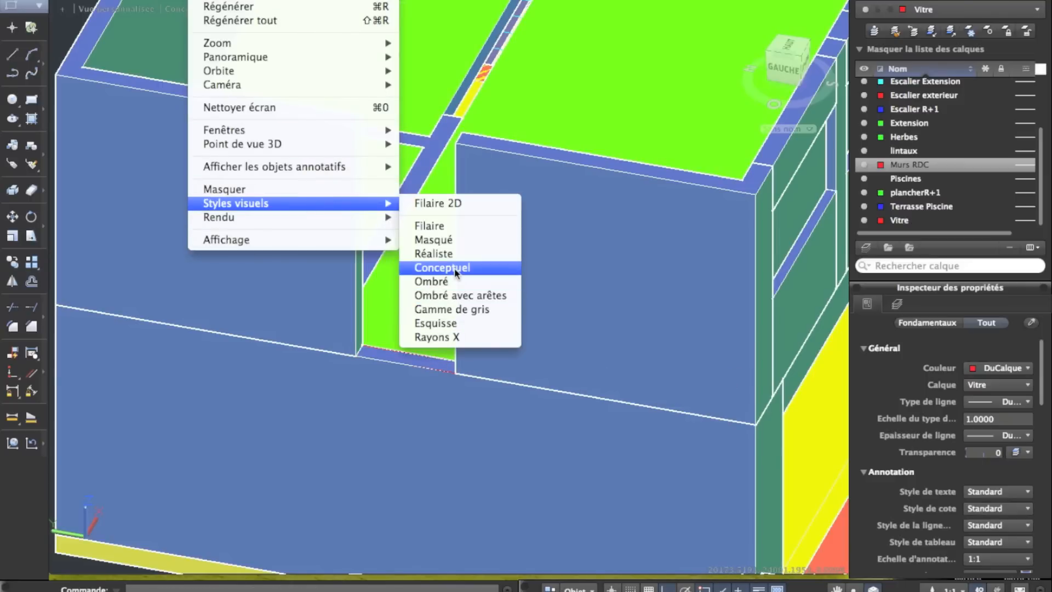
{"action": "left_click", "coordinate": [446, 208]}
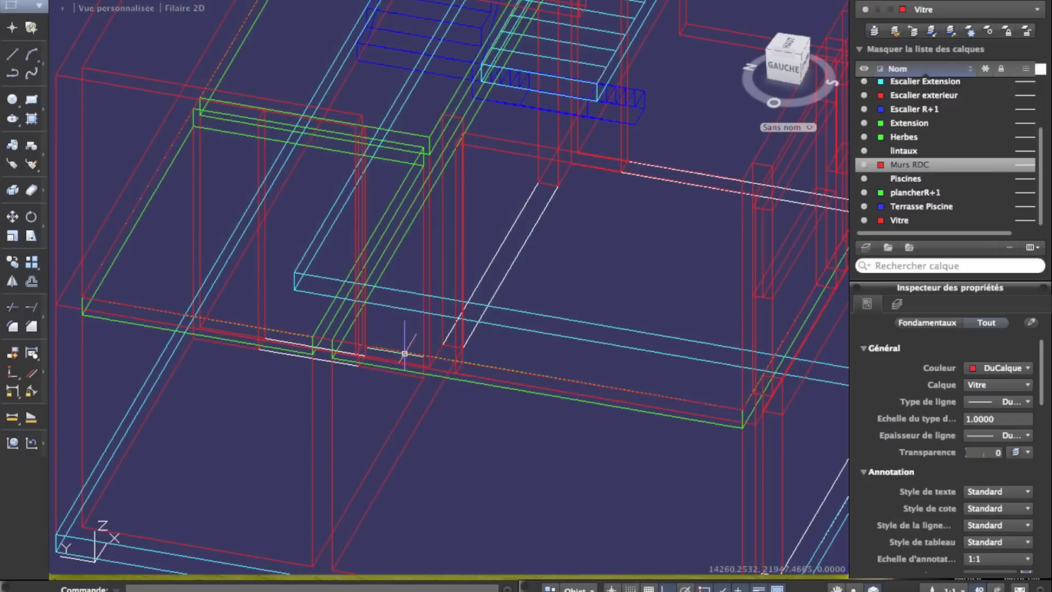
Extrude the sill rectangle upward into a solid block that fills the lower part of the left side opening
{"action": "left_click", "coordinate": [404, 354]}
{"action": "left_click", "coordinate": [331, 0]}
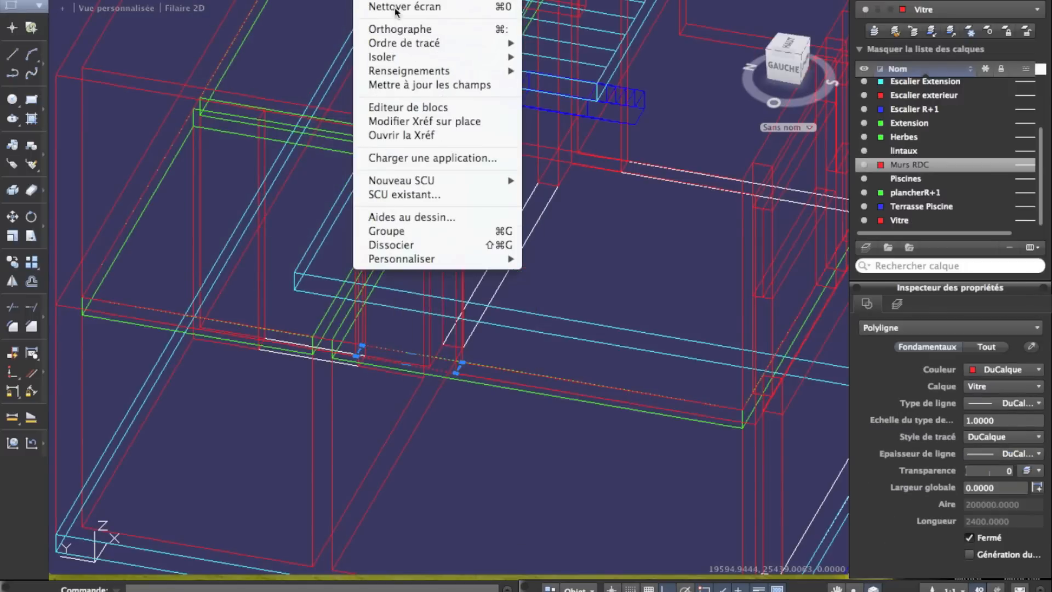
{"action": "mouse_move", "coordinate": [456, 3]}
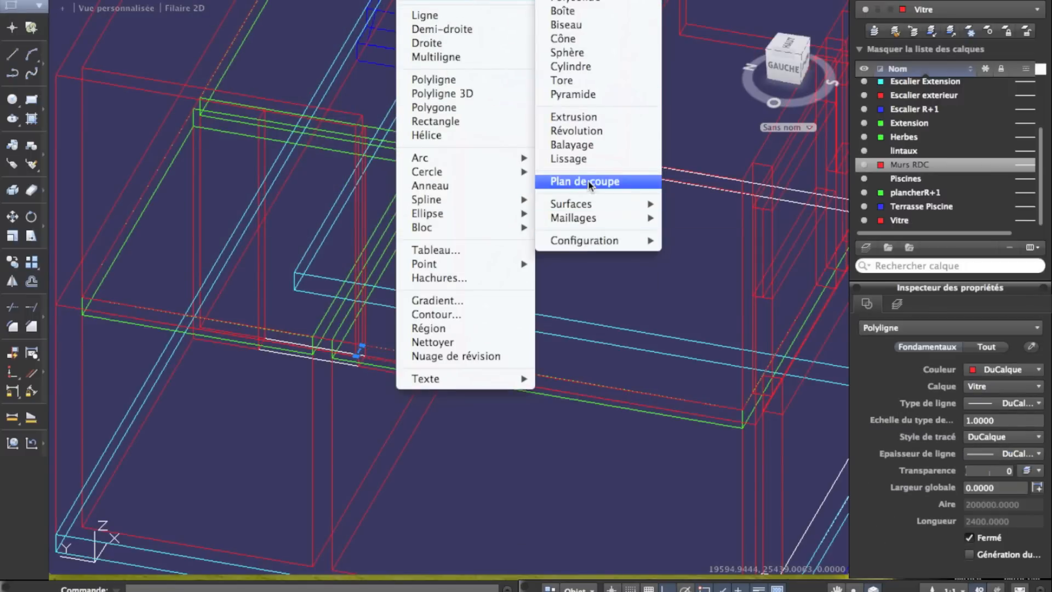
{"action": "left_click", "coordinate": [581, 117]}
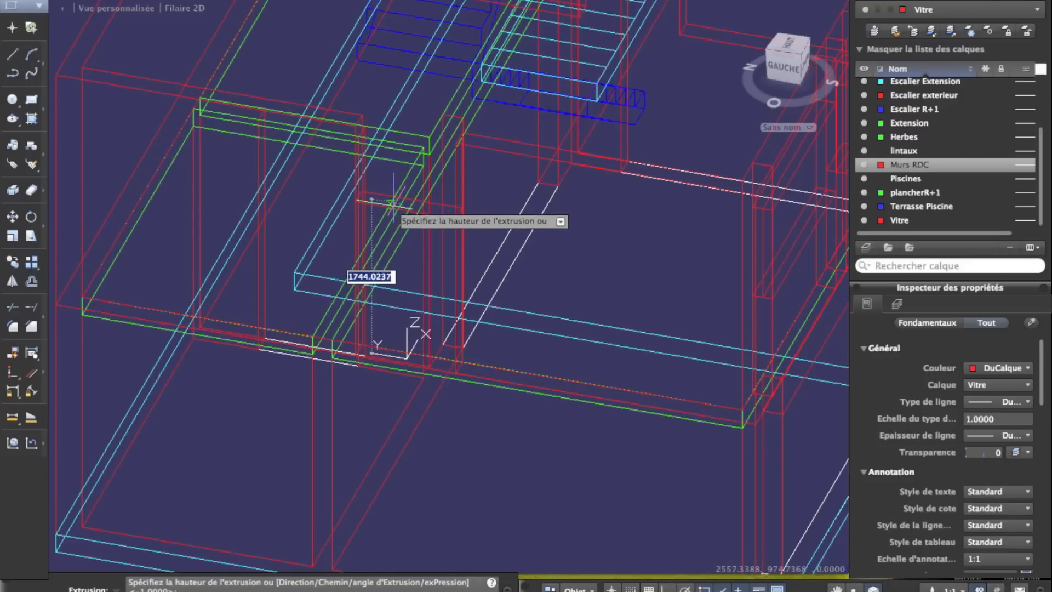
{"action": "key", "text": "Return"}
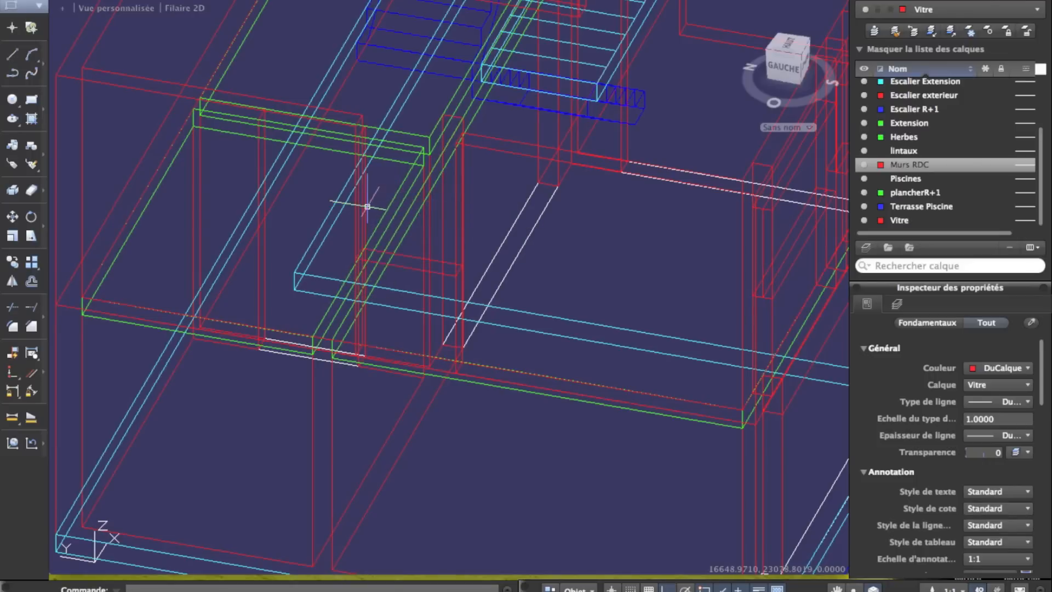
Copy the lower block straight up within the left side opening, aligning the copy's top corner with the top of the wall
{"action": "left_click", "coordinate": [394, 265]}
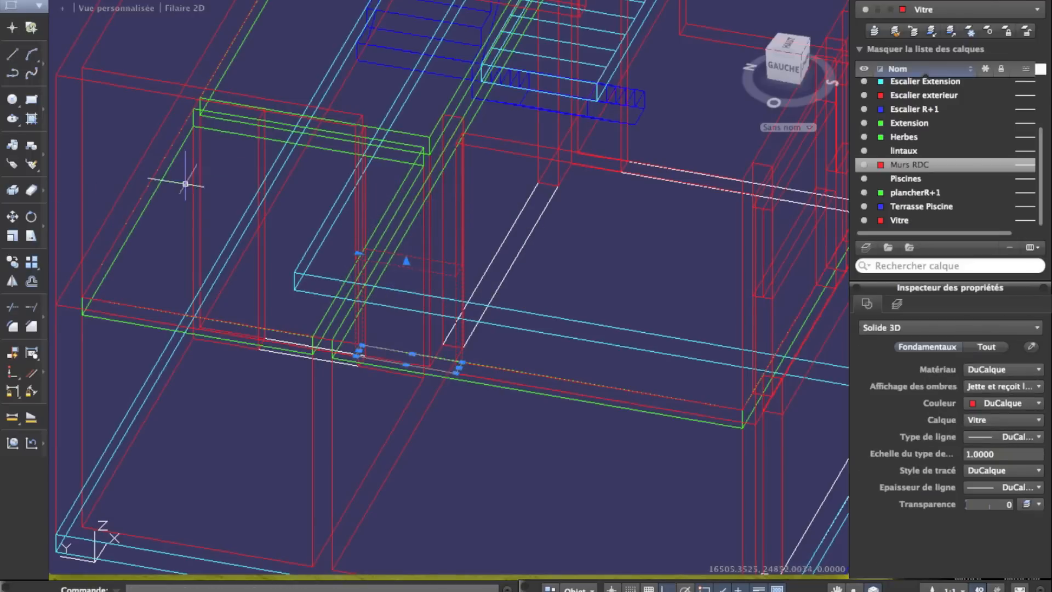
{"action": "left_click", "coordinate": [13, 261]}
{"action": "scroll", "coordinate": [422, 274], "scroll_direction": "up", "scroll_amount": 5}
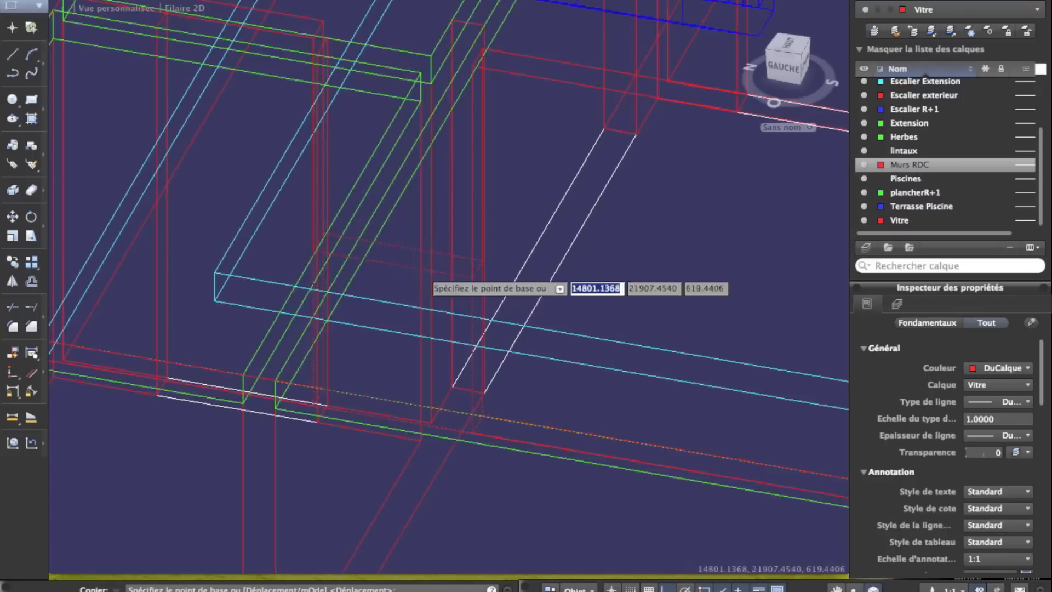
{"action": "left_click", "coordinate": [490, 242]}
{"action": "middle_click_drag", "start_coordinate": [489, 241], "coordinate": [438, 450]}
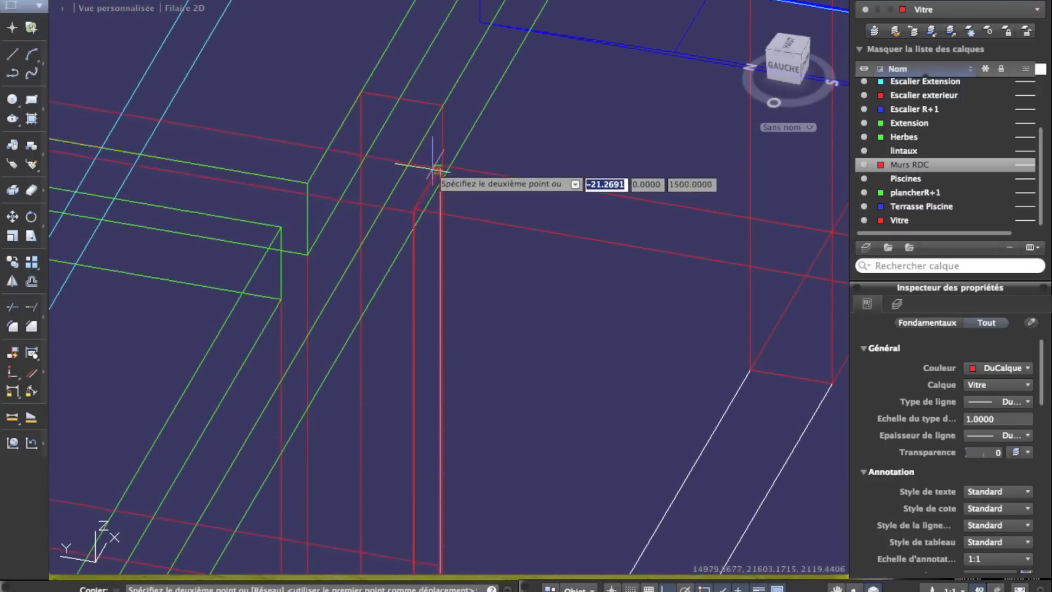
{"action": "key", "text": "Escape"}
Restore the Conceptual (Conceptuel) visual style and examine the gap between the two blocks in the left side opening
{"action": "scroll", "coordinate": [287, 131], "scroll_direction": "down", "scroll_amount": 5}
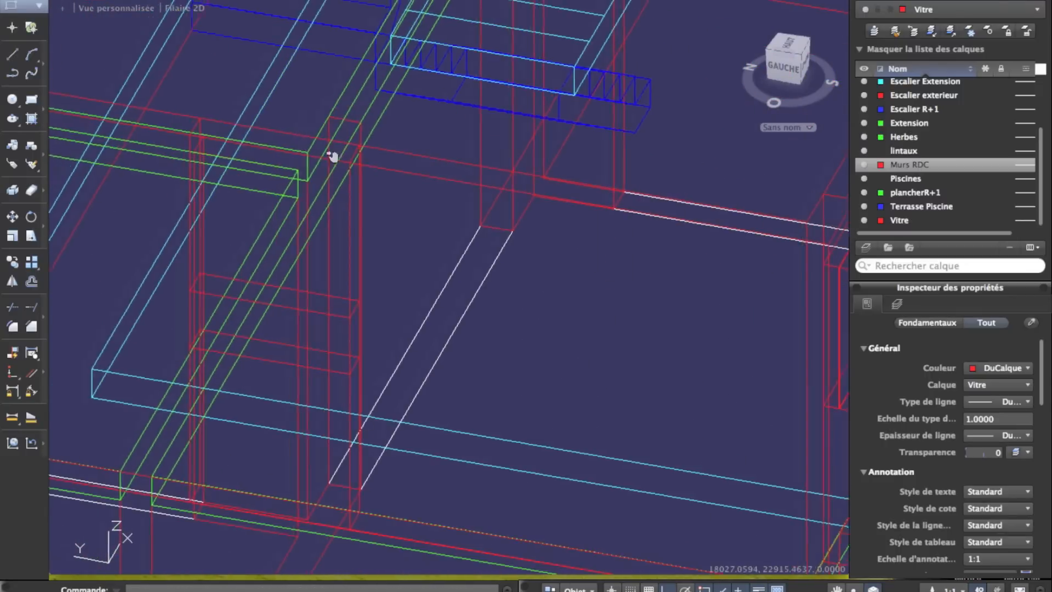
{"action": "middle_click_drag", "start_coordinate": [296, 148], "coordinate": [371, 153]}
{"action": "left_click", "coordinate": [366, 1]}
{"action": "mouse_move", "coordinate": [212, 1]}
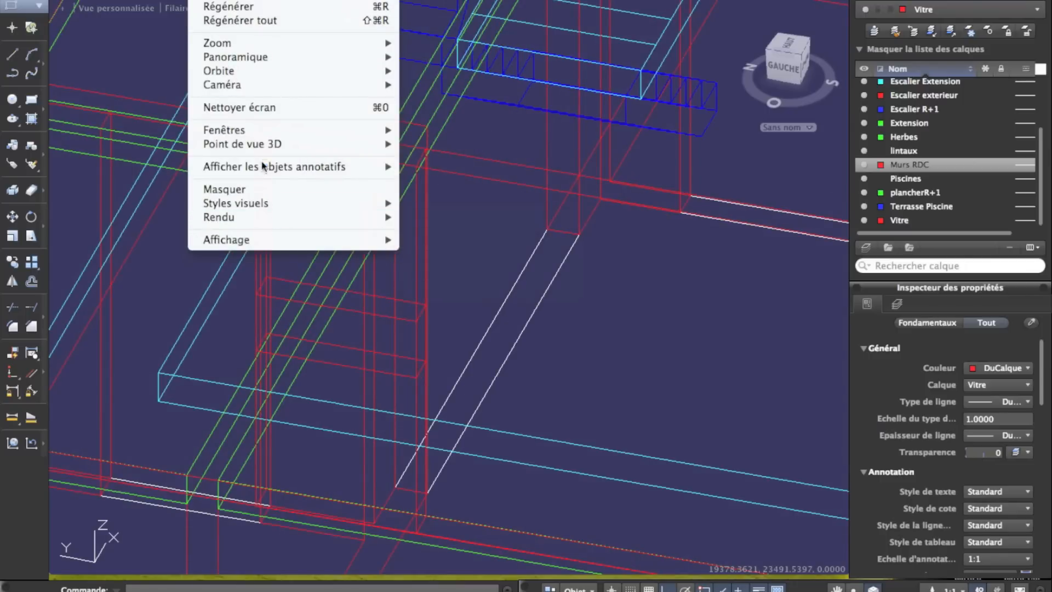
{"action": "mouse_move", "coordinate": [257, 207]}
{"action": "left_click", "coordinate": [447, 267]}
{"action": "mouse_move", "coordinate": [348, 288]}
{"action": "middle_mouse_down", "text": "shift"}
{"action": "mouse_move", "coordinate": [339, 270]}
{"action": "mouse_move", "coordinate": [340, 82]}
{"action": "mouse_move", "coordinate": [474, 539]}
{"action": "middle_mouse_up", "text": "shift"}
{"action": "middle_click_drag", "start_coordinate": [485, 71], "coordinate": [434, 576]}
{"action": "scroll", "coordinate": [385, 406], "scroll_direction": "up", "scroll_amount": 5}
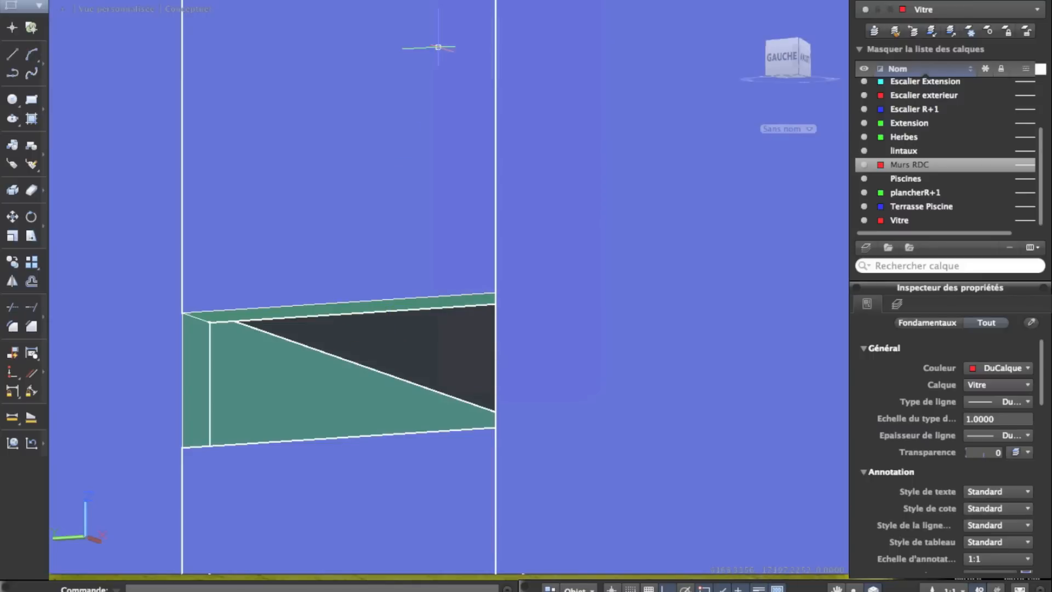
Extrude the underside of the upper block in the left side opening by -800 to enlarge the gap
{"action": "right_click", "coordinate": [499, 431]}
{"action": "mouse_move", "coordinate": [566, 358]}
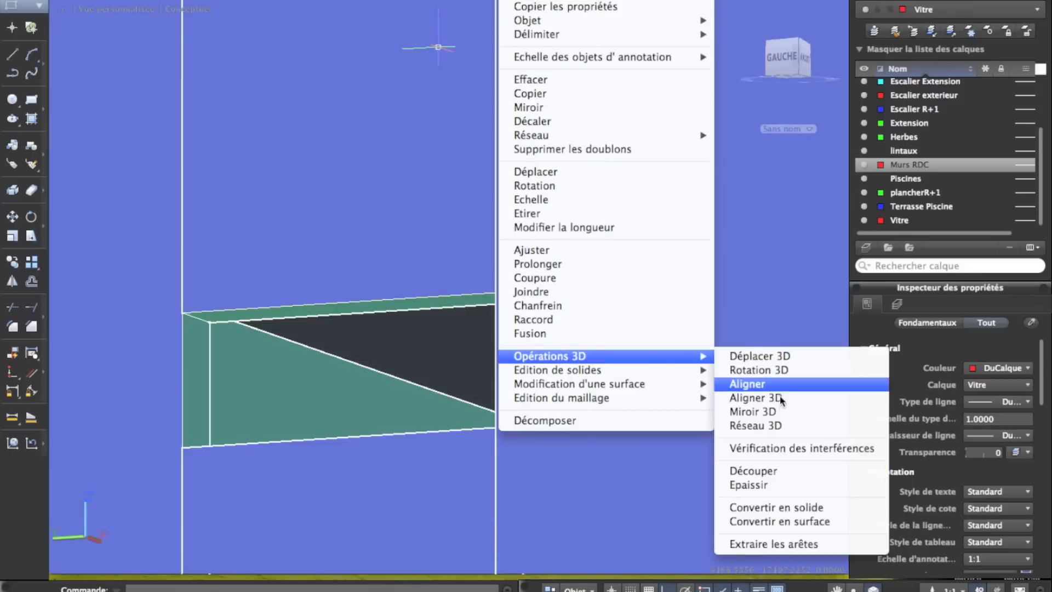
{"action": "mouse_move", "coordinate": [618, 371]}
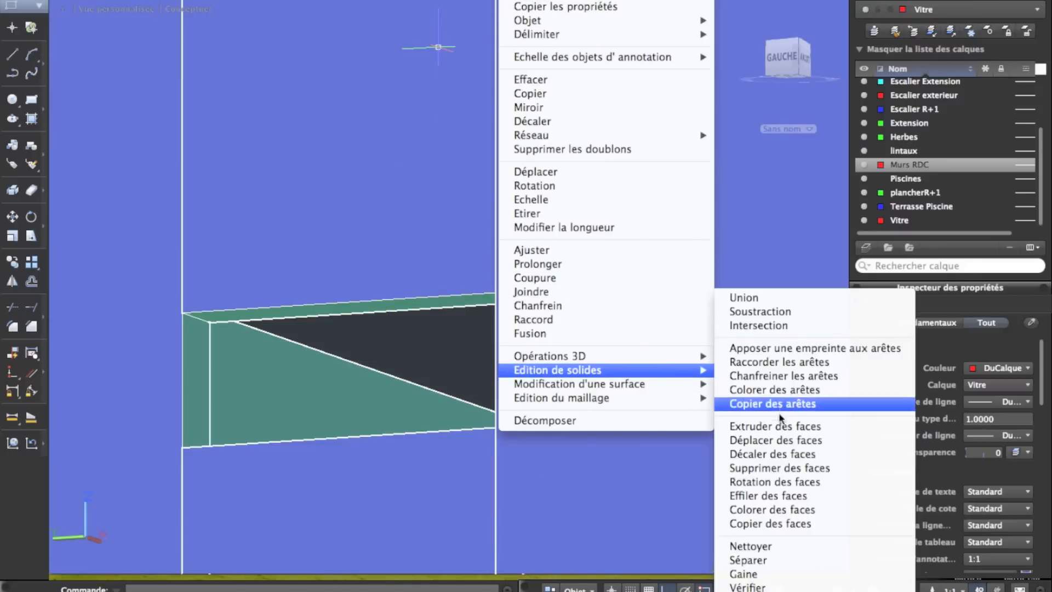
{"action": "left_click", "coordinate": [775, 425]}
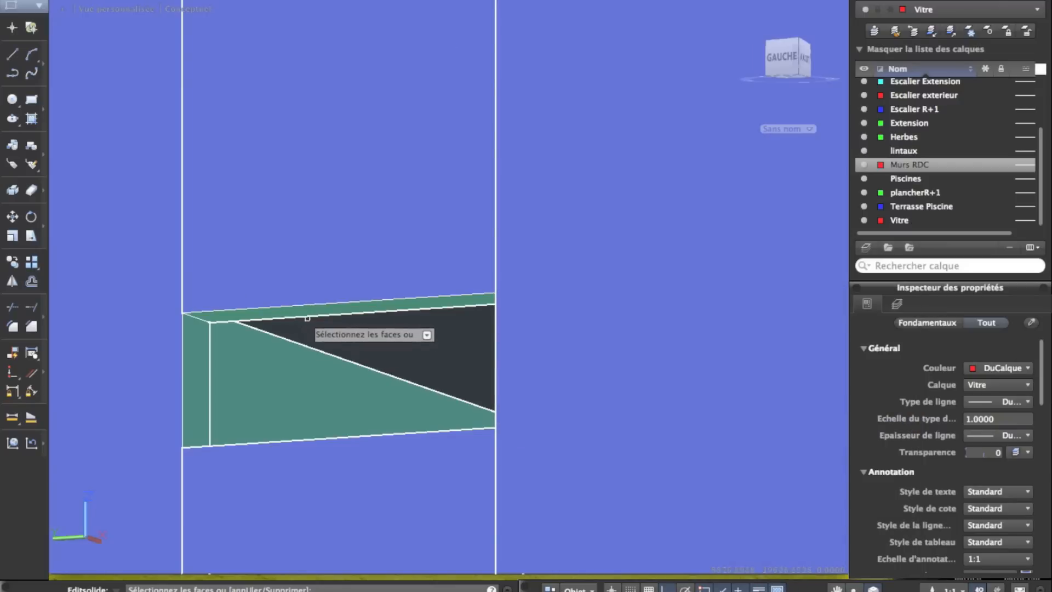
{"action": "left_click", "coordinate": [309, 312]}
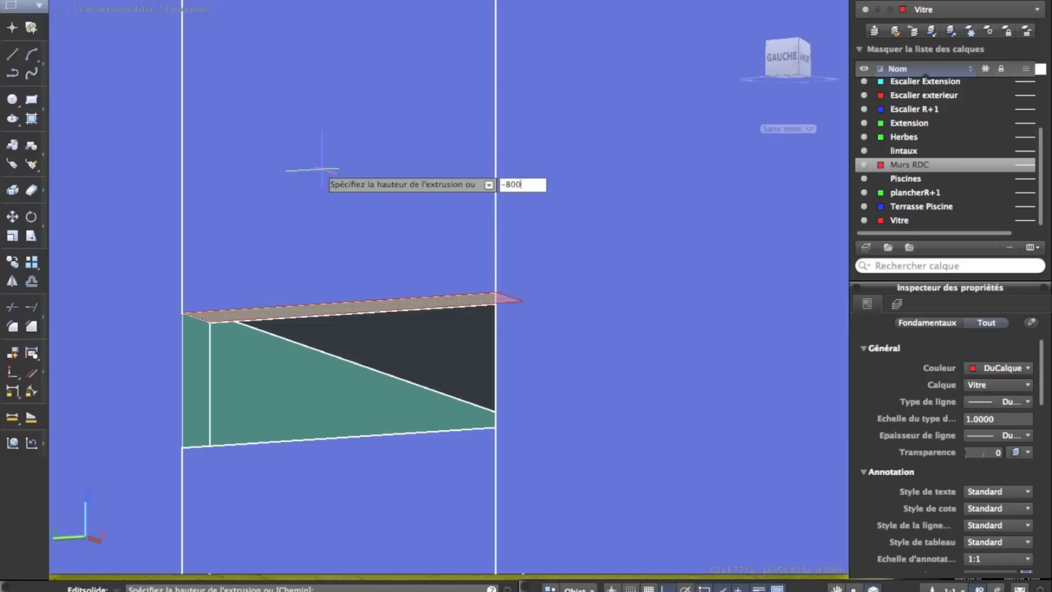
{"action": "key", "text": "Return"}
{"action": "right_click", "coordinate": [305, 171]}
{"action": "key", "text": "Escape"}
Draw a rectangle between the wall-top corners across the narrow upper-floor opening in the right side wall
{"action": "mouse_move", "coordinate": [321, 169]}
{"action": "middle_mouse_down", "text": "shift"}
{"action": "mouse_move", "coordinate": [422, 165]}
{"action": "mouse_move", "coordinate": [383, 228]}
{"action": "mouse_move", "coordinate": [552, 235]}
{"action": "mouse_move", "coordinate": [399, 207]}
{"action": "mouse_move", "coordinate": [435, 182]}
{"action": "mouse_move", "coordinate": [329, 189]}
{"action": "mouse_move", "coordinate": [461, 255]}
{"action": "middle_mouse_up", "text": "shift"}
{"action": "scroll", "coordinate": [434, 182], "scroll_direction": "down", "scroll_amount": 3}
{"action": "scroll", "coordinate": [461, 255], "scroll_direction": "up", "scroll_amount": 5}
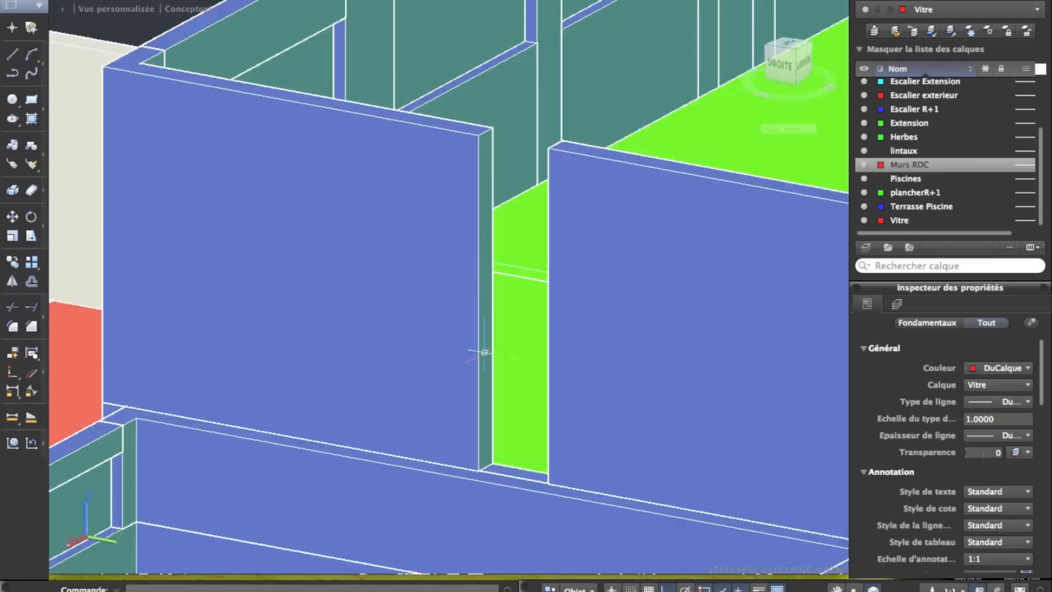
{"action": "mouse_move", "coordinate": [482, 352]}
{"action": "middle_mouse_down"}
{"action": "mouse_move", "coordinate": [415, 195]}
{"action": "mouse_move", "coordinate": [438, 247]}
{"action": "mouse_move", "coordinate": [417, 263]}
{"action": "mouse_move", "coordinate": [444, 211]}
{"action": "middle_mouse_up"}
{"action": "scroll", "coordinate": [502, 156], "scroll_direction": "up", "scroll_amount": 3}
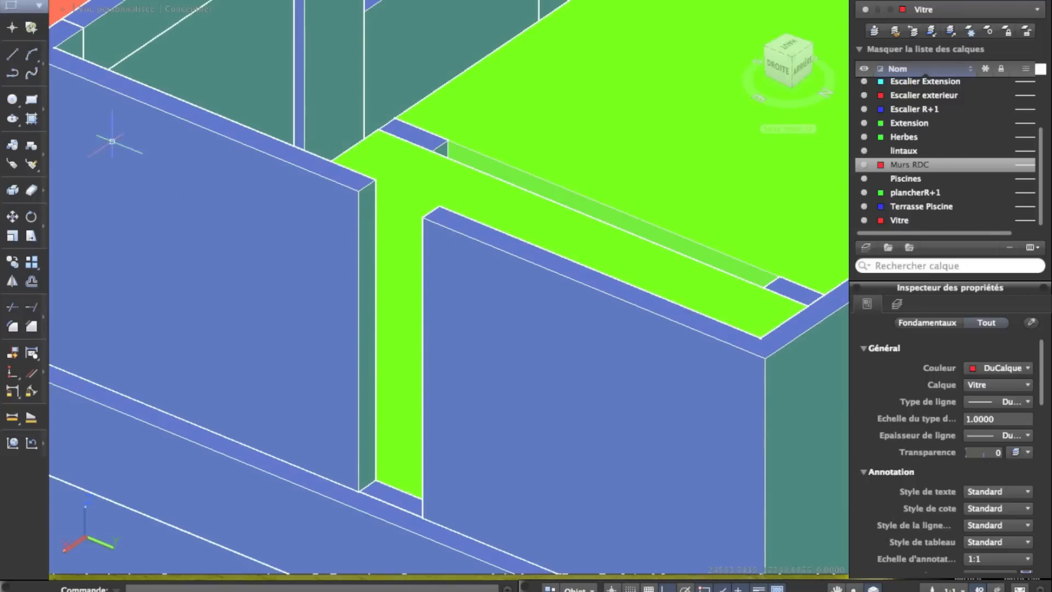
{"action": "left_click", "coordinate": [31, 100]}
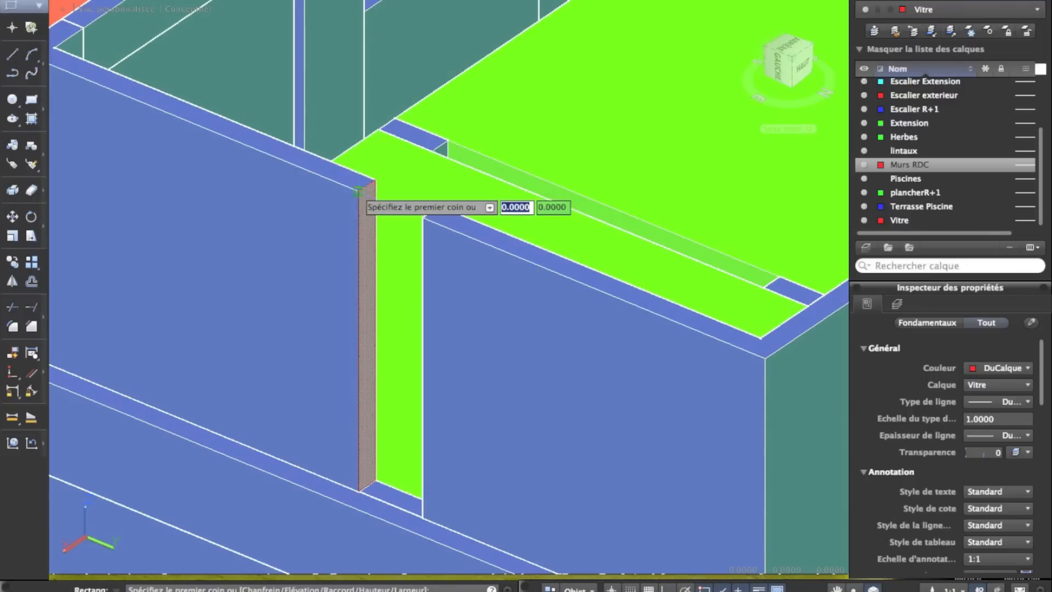
{"action": "key", "text": "Escape"}
{"action": "right_click", "coordinate": [416, 203]}
{"action": "left_click", "coordinate": [451, 214]}
{"action": "left_click", "coordinate": [423, 216]}
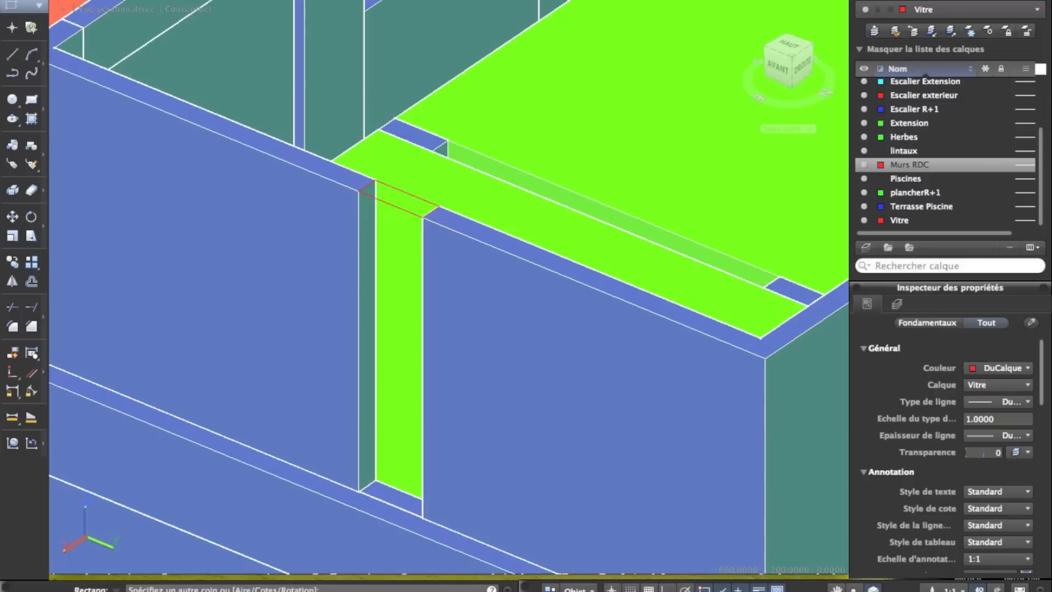
{"action": "left_click", "coordinate": [371, 197]}
Extrude the rectangle 200 downward into a lintel and copy that block to the bottom of the narrow opening
{"action": "right_click", "coordinate": [393, 49]}
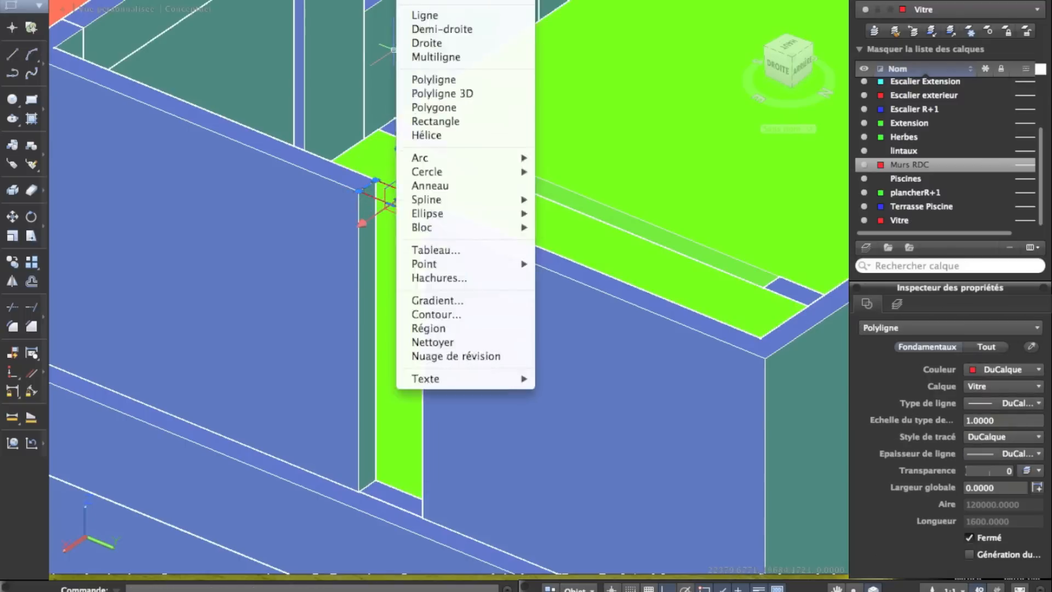
{"action": "mouse_move", "coordinate": [429, 2]}
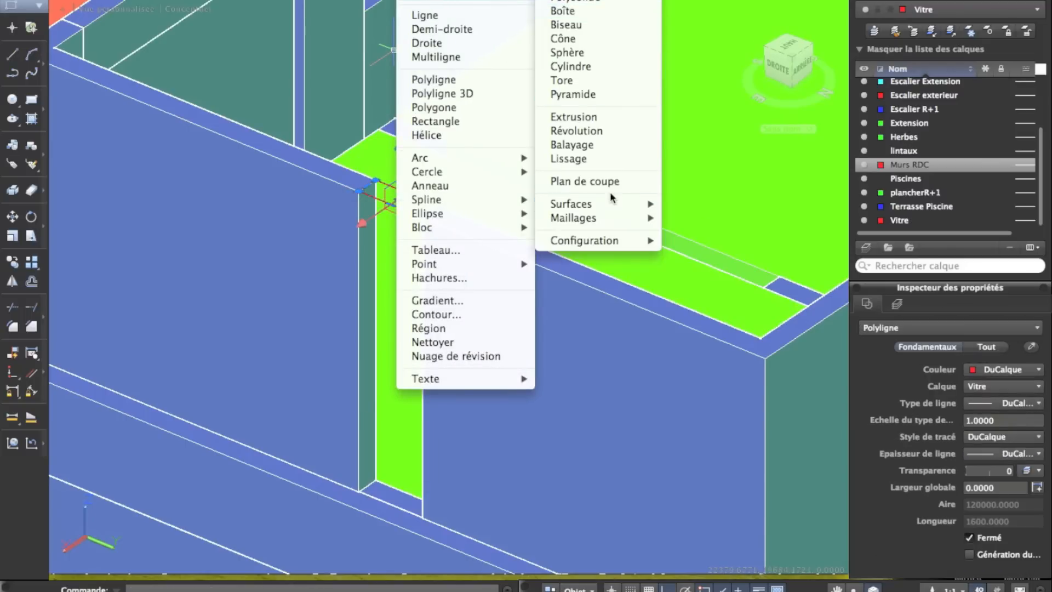
{"action": "left_click", "coordinate": [579, 117]}
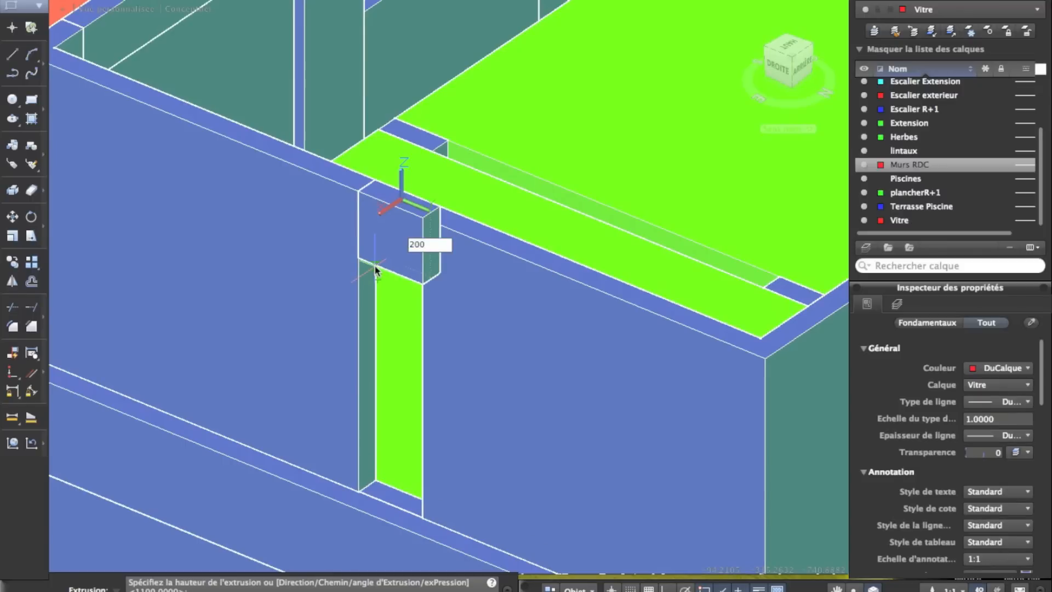
{"action": "key", "text": "Return"}
{"action": "left_click", "coordinate": [401, 229]}
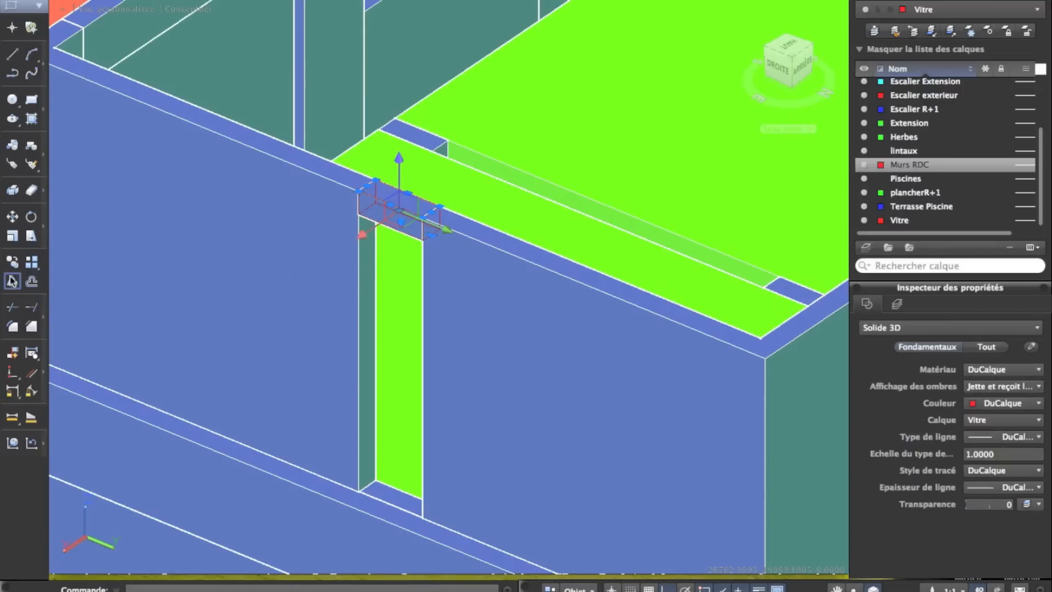
{"action": "left_click", "coordinate": [357, 214]}
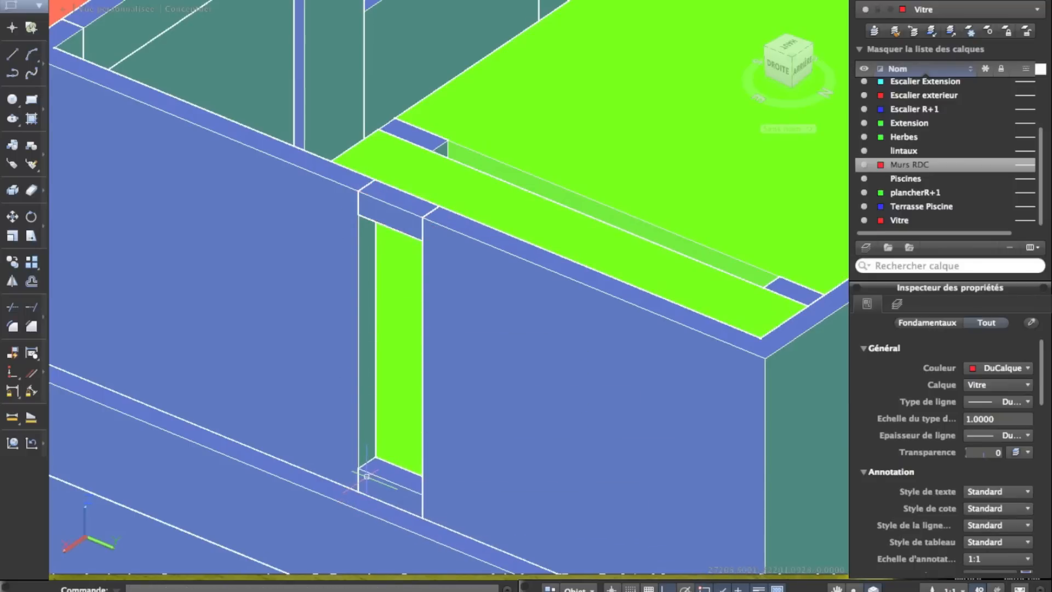
Extrude the top face of the lower block in the narrow right side opening by 900 to form the sill wall
{"action": "left_click", "coordinate": [519, 0]}
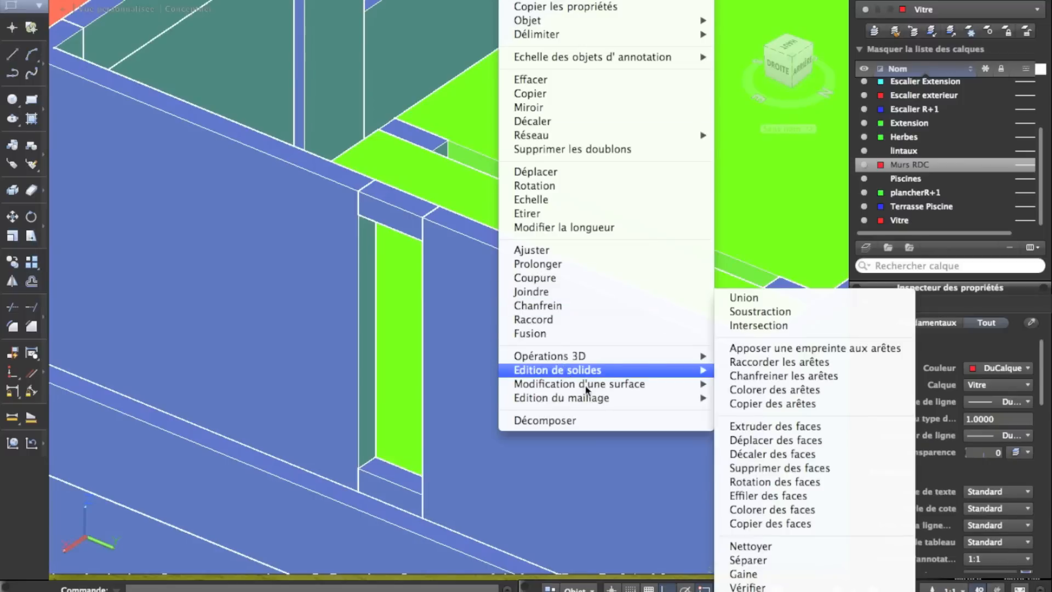
{"action": "mouse_move", "coordinate": [704, 371]}
{"action": "left_click", "coordinate": [755, 424]}
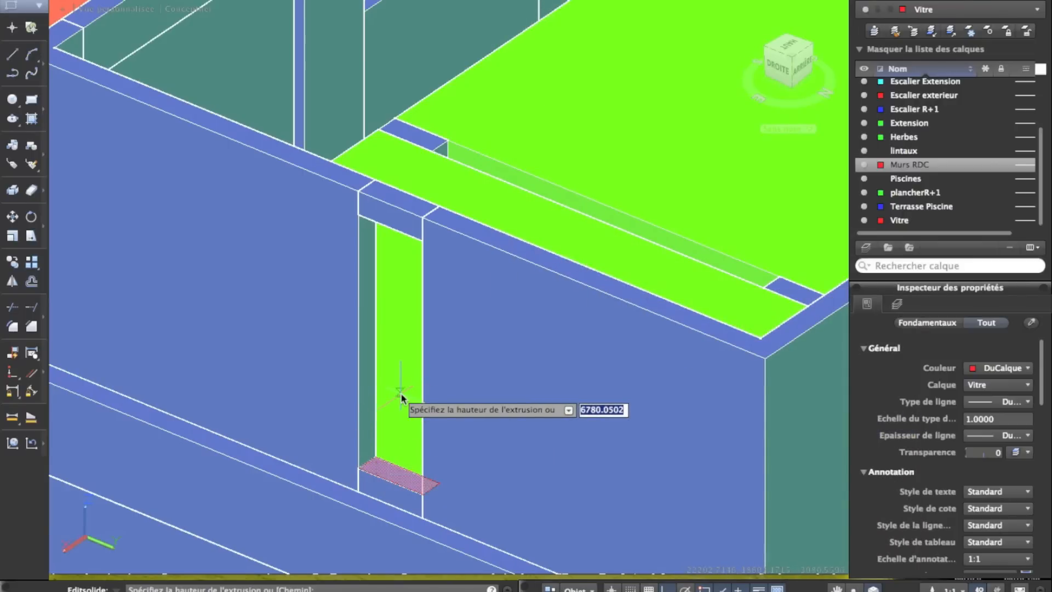
{"action": "type", "text": "900"}
{"action": "key", "text": "Return"}
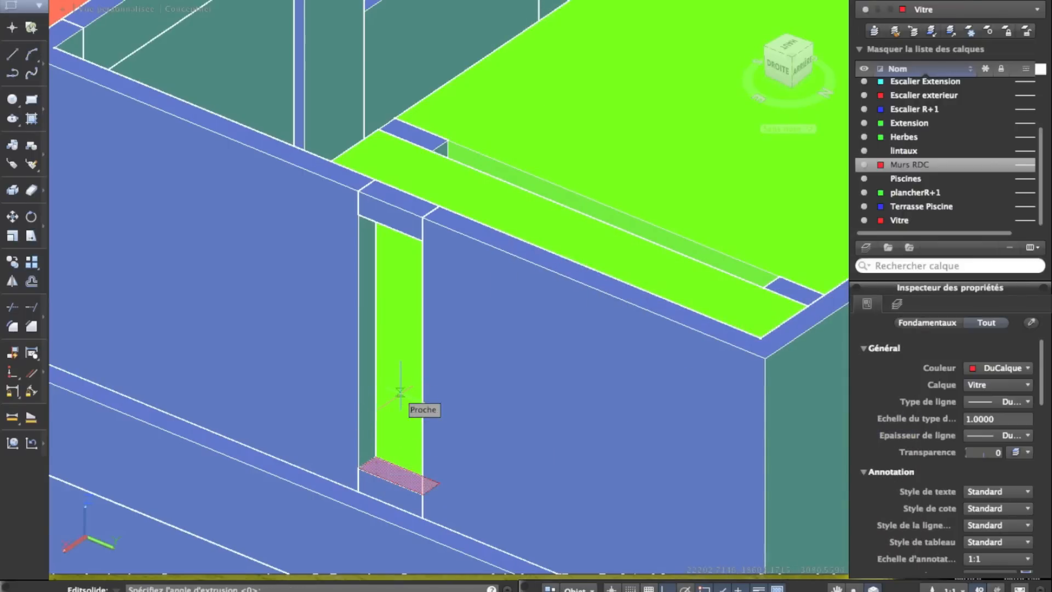
{"action": "key", "text": "Return"}
{"action": "key", "text": "Escape"}
Draw a rectangle at wall-top level across the short opening in the cross partition between the two upper-floor back rooms
{"action": "mouse_move", "coordinate": [453, 218]}
{"action": "middle_mouse_down", "text": "shift"}
{"action": "mouse_move", "coordinate": [495, 193]}
{"action": "mouse_move", "coordinate": [320, 316]}
{"action": "mouse_move", "coordinate": [280, 363]}
{"action": "middle_mouse_up", "text": "shift"}
{"action": "scroll", "coordinate": [290, 334], "scroll_direction": "down", "scroll_amount": 5}
{"action": "scroll", "coordinate": [478, 142], "scroll_direction": "up", "scroll_amount": 5}
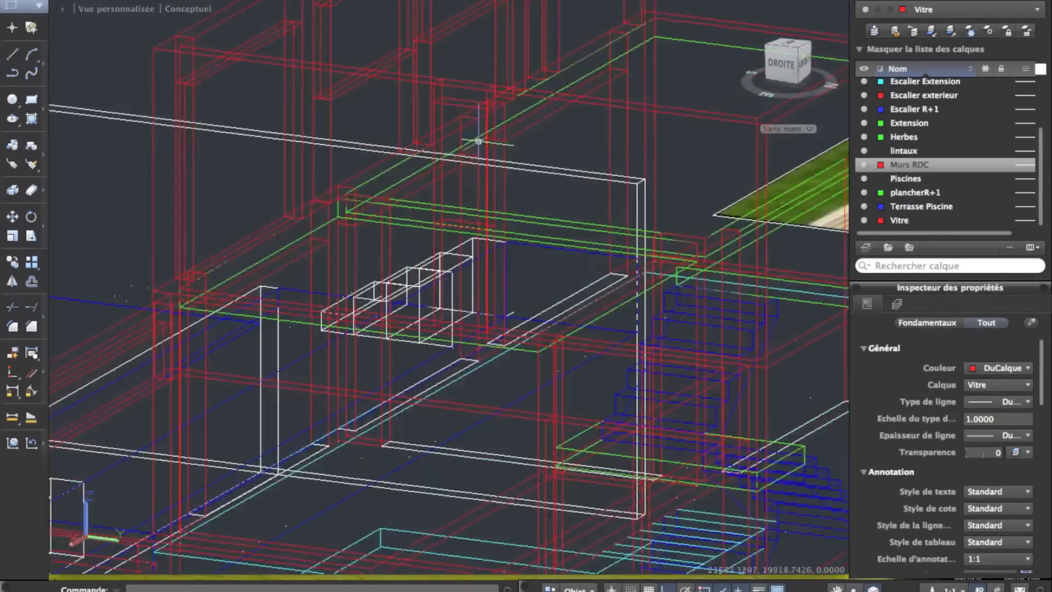
{"action": "scroll", "coordinate": [475, 129], "scroll_direction": "up", "scroll_amount": 2}
{"action": "scroll", "coordinate": [468, 93], "scroll_direction": "down", "scroll_amount": 5}
{"action": "middle_click_drag", "start_coordinate": [468, 93], "coordinate": [696, 181], "text": "shift"}
{"action": "mouse_move", "coordinate": [339, 181]}
{"action": "middle_mouse_down", "text": "shift"}
{"action": "mouse_move", "coordinate": [376, 228]}
{"action": "mouse_move", "coordinate": [306, 200]}
{"action": "mouse_move", "coordinate": [324, 177]}
{"action": "middle_mouse_up", "text": "shift"}
{"action": "mouse_move", "coordinate": [449, 168]}
{"action": "middle_mouse_down"}
{"action": "mouse_move", "coordinate": [414, 239]}
{"action": "mouse_move", "coordinate": [198, 261]}
{"action": "middle_mouse_up"}
{"action": "scroll", "coordinate": [416, 240], "scroll_direction": "up", "scroll_amount": 3}
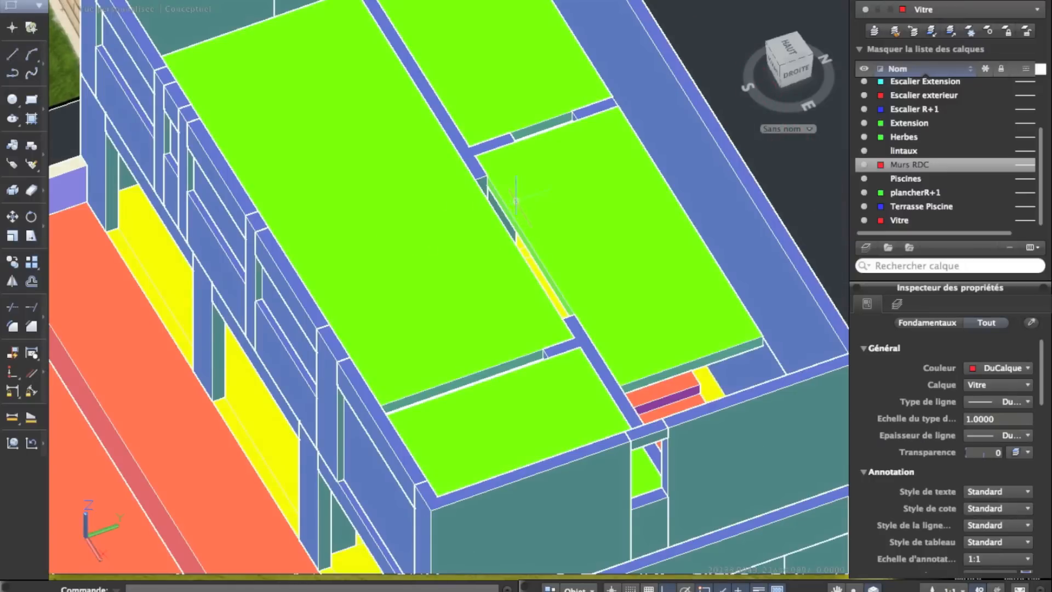
{"action": "scroll", "coordinate": [515, 202], "scroll_direction": "up", "scroll_amount": 5}
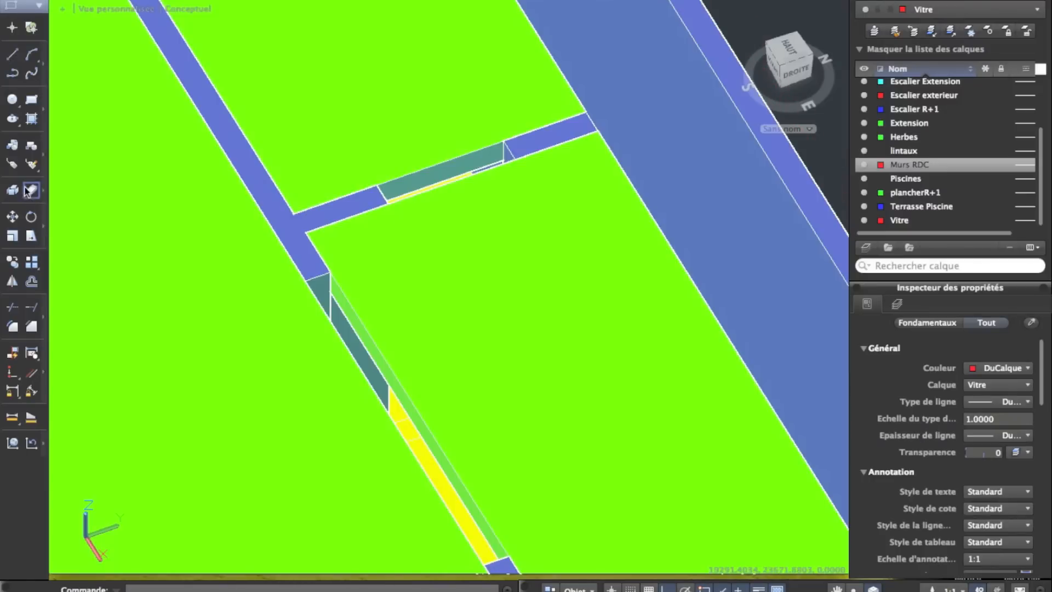
{"action": "left_click", "coordinate": [33, 118]}
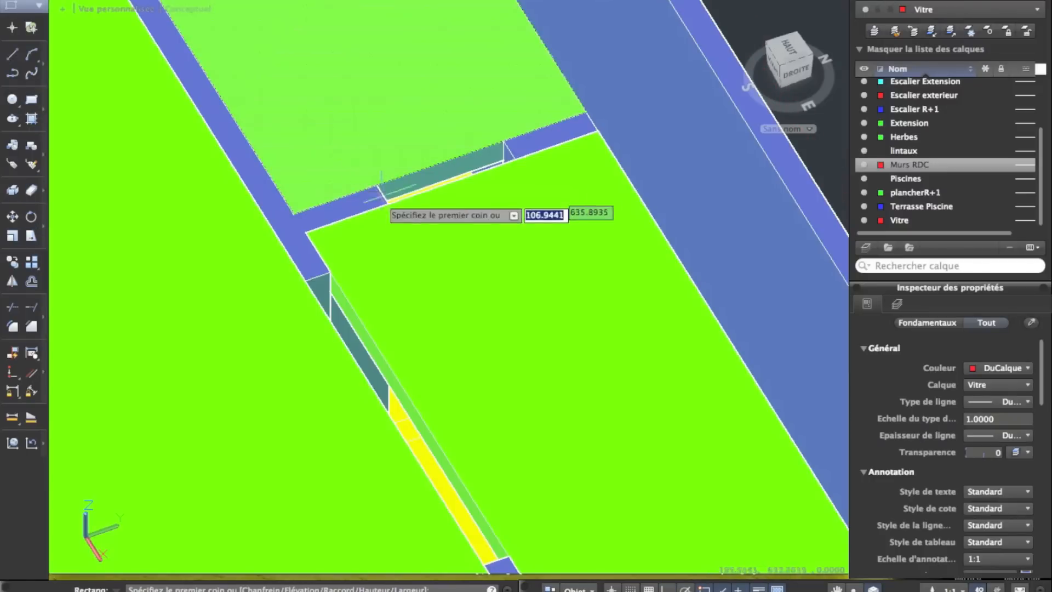
{"action": "left_click", "coordinate": [32, 103]}
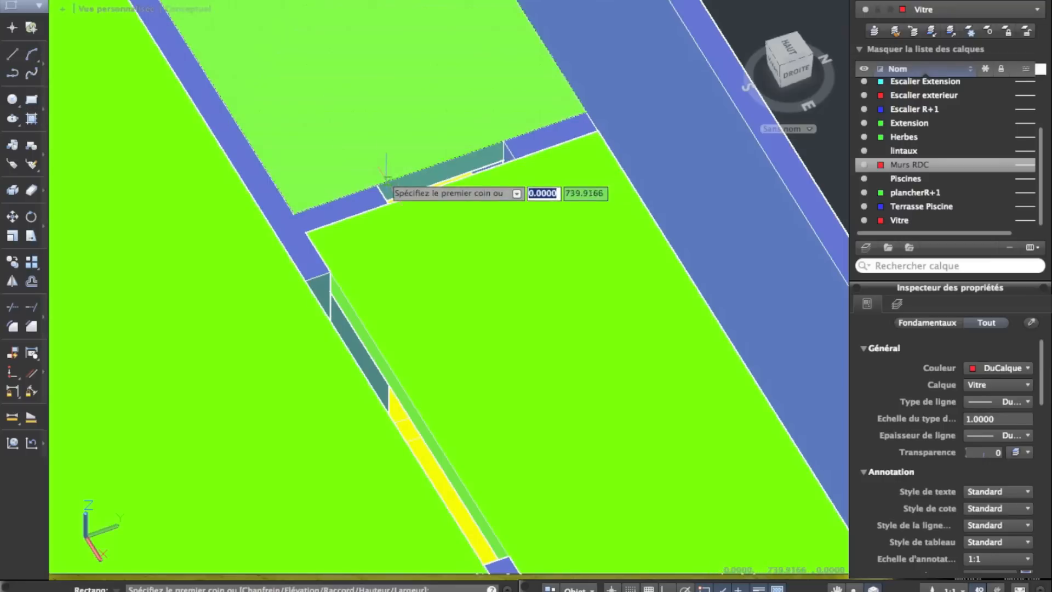
{"action": "left_click", "coordinate": [379, 186]}
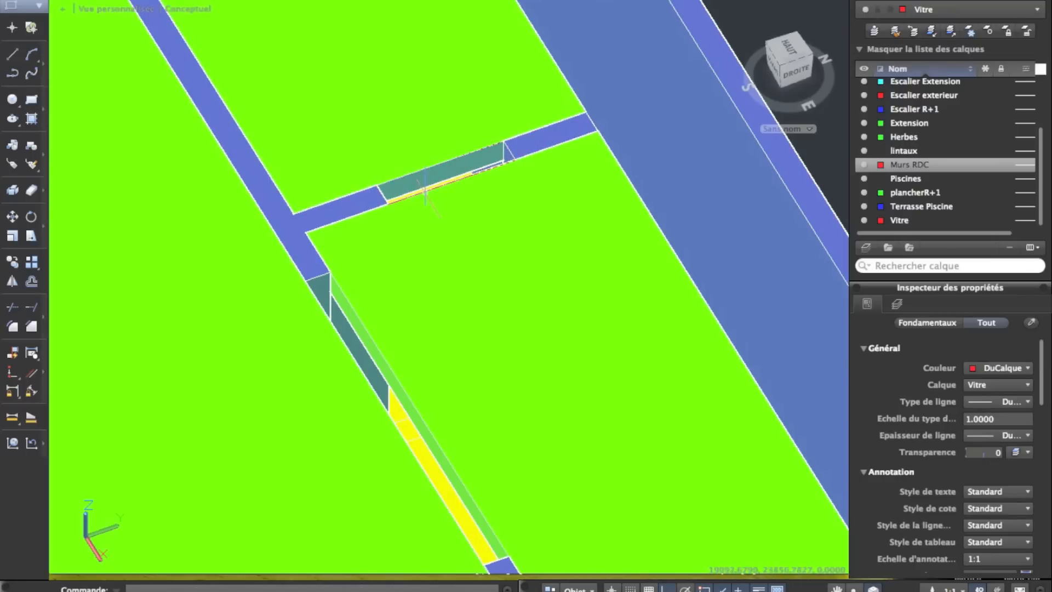
Extrude the cross partition's rectangle 200 downward into a lintel above the opening
{"action": "left_click", "coordinate": [425, 190]}
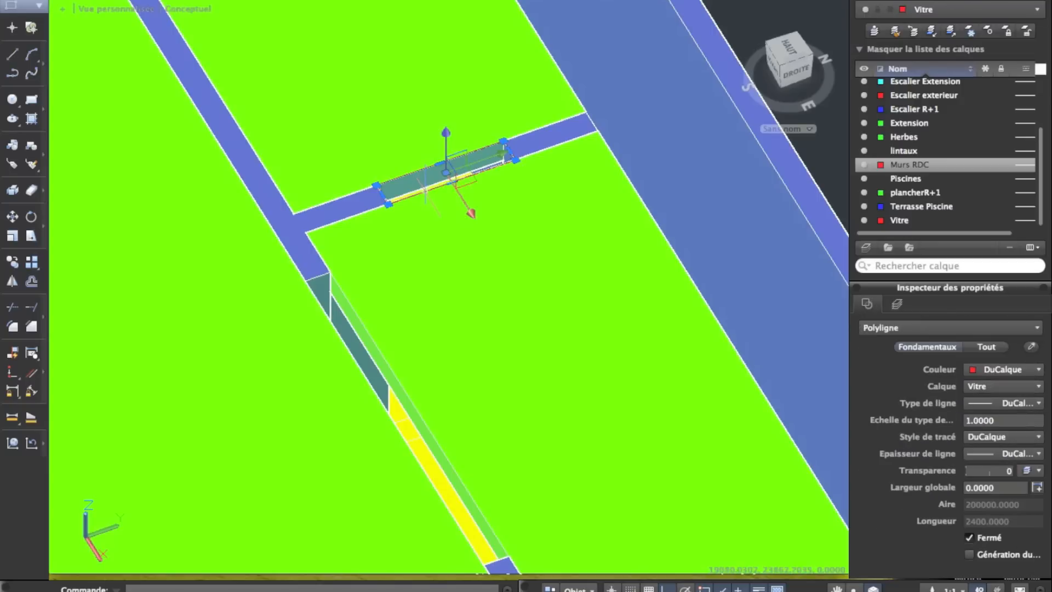
{"action": "left_click", "coordinate": [463, 0]}
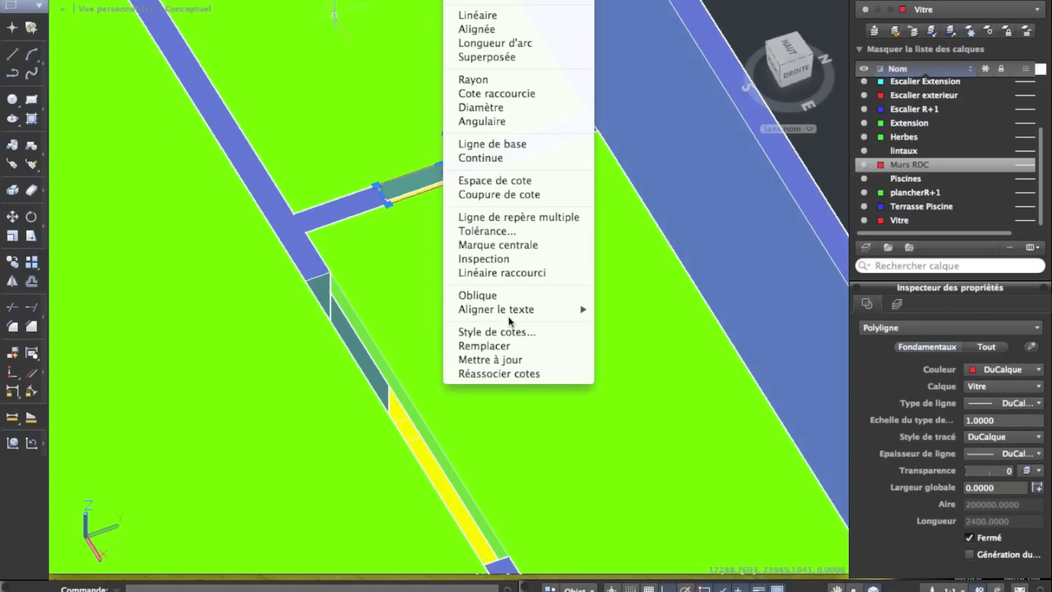
{"action": "mouse_move", "coordinate": [421, 0]}
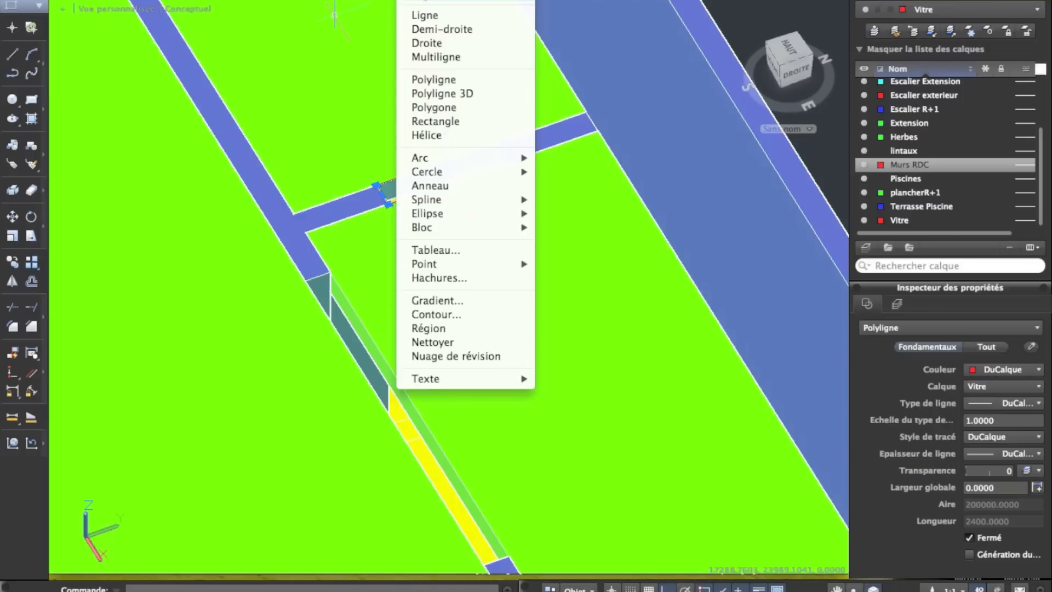
{"action": "mouse_move", "coordinate": [465, 0]}
{"action": "left_click", "coordinate": [575, 116]}
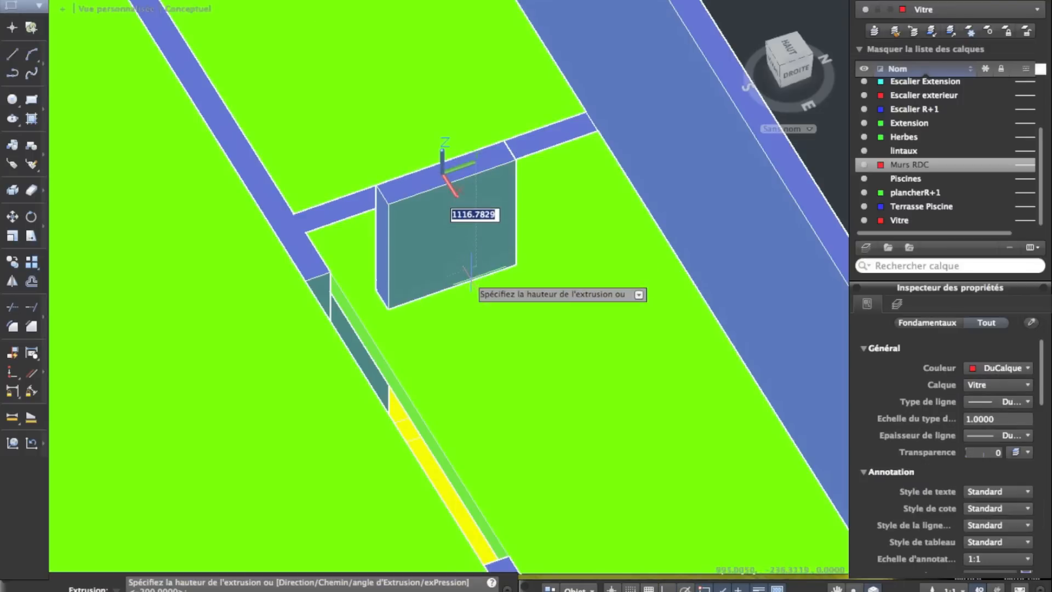
{"action": "type", "text": "200"}
{"action": "key", "text": "Return"}
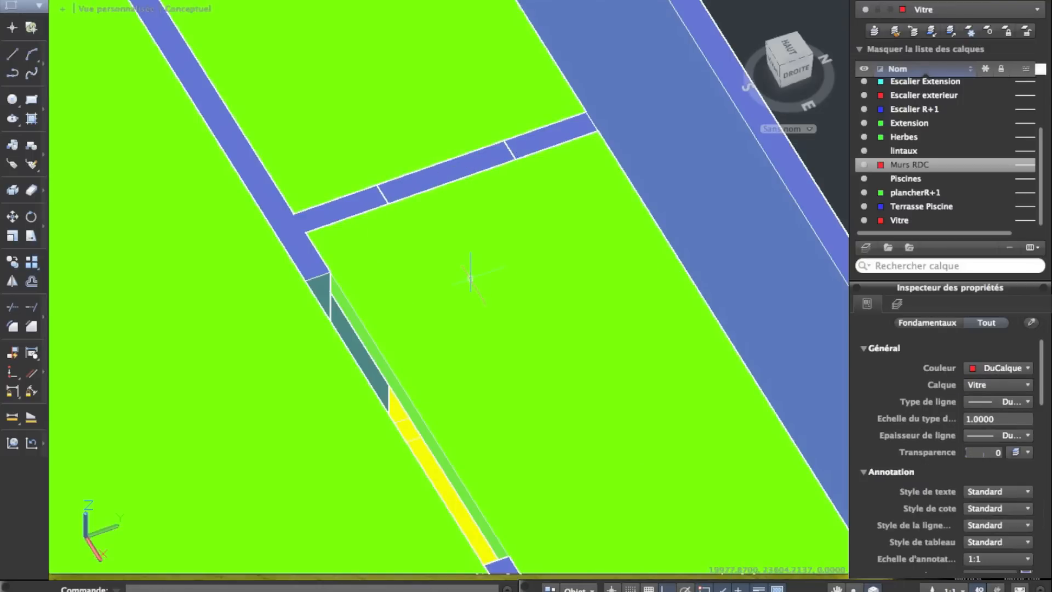
Examine the new cross partition lintel and the remaining upper-floor partition openings from several angles
{"action": "middle_click_drag", "start_coordinate": [390, 296], "coordinate": [412, 182]}
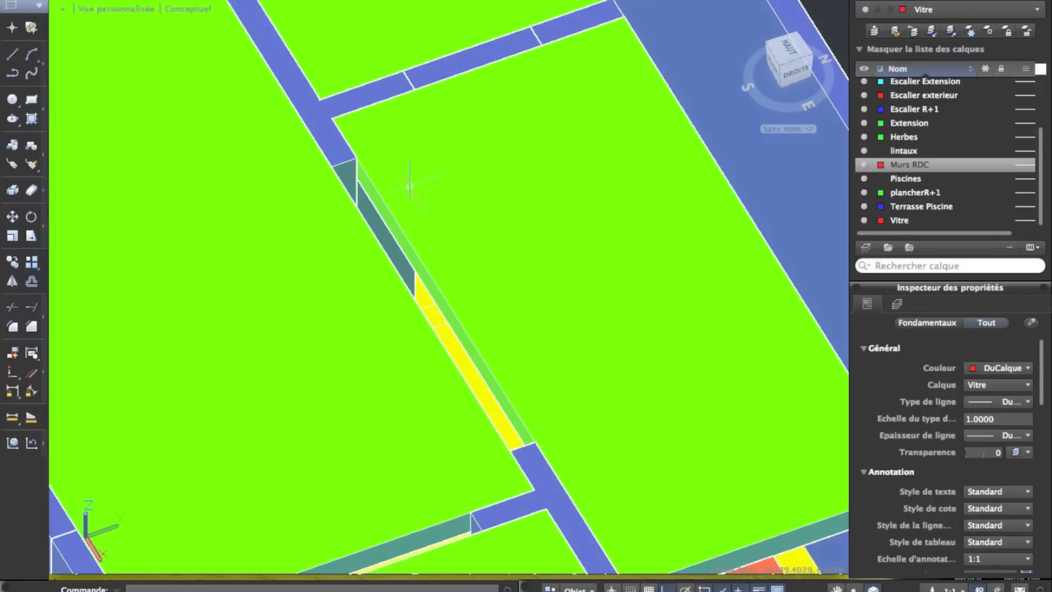
{"action": "right_click", "coordinate": [406, 159]}
{"action": "left_click", "coordinate": [470, 24]}
{"action": "left_click", "coordinate": [469, 58]}
{"action": "scroll", "coordinate": [393, 94], "scroll_direction": "down", "scroll_amount": 3}
{"action": "middle_click_drag", "start_coordinate": [393, 94], "coordinate": [427, 235]}
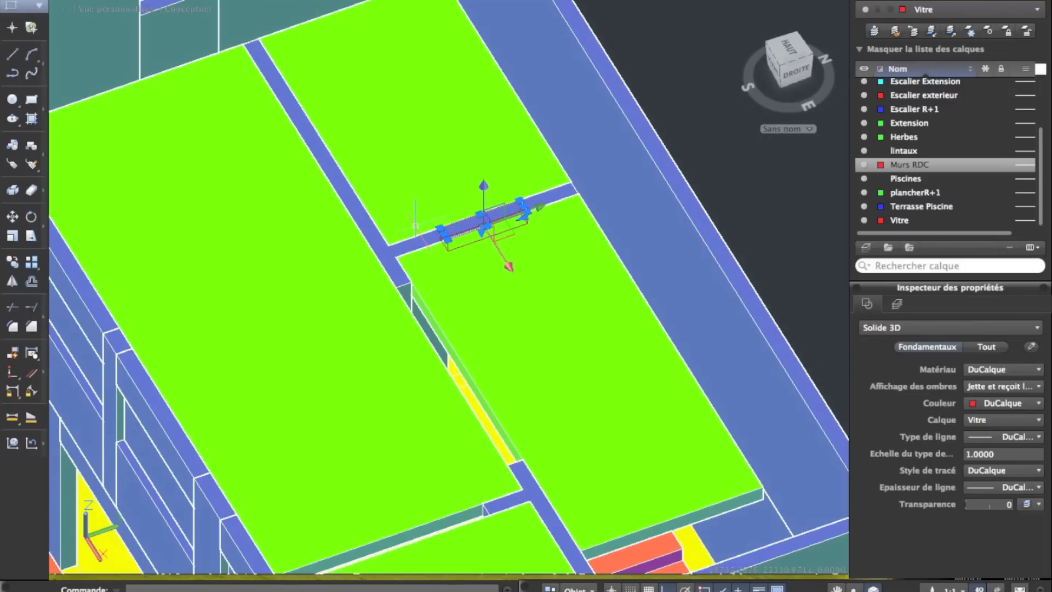
{"action": "scroll", "coordinate": [415, 225], "scroll_direction": "down", "scroll_amount": 4}
{"action": "scroll", "coordinate": [415, 225], "scroll_direction": "up", "scroll_amount": 3}
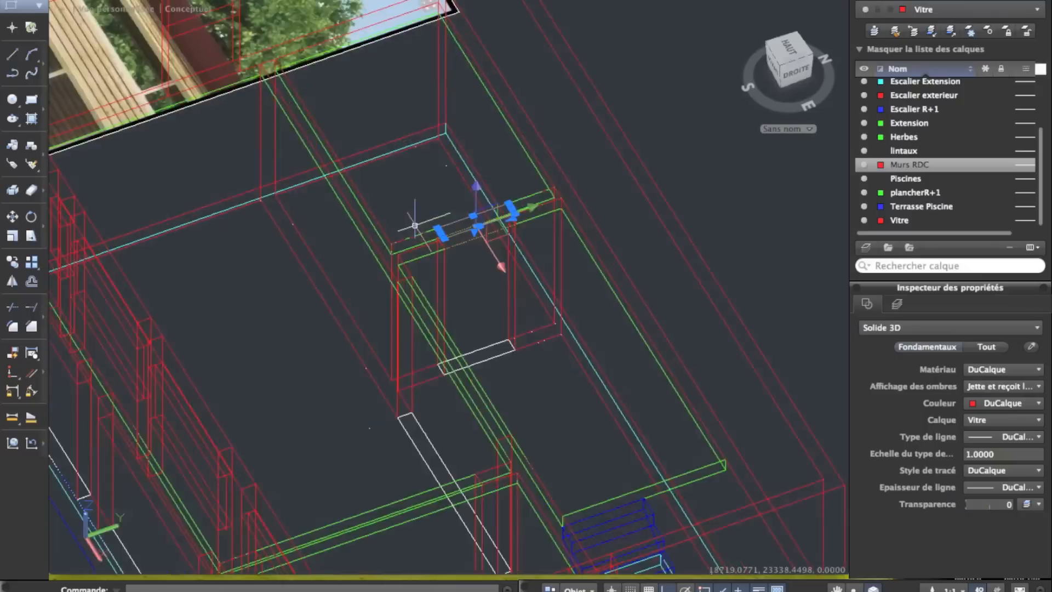
{"action": "mouse_move", "coordinate": [465, 267]}
{"action": "middle_mouse_down"}
{"action": "mouse_move", "coordinate": [360, 263]}
{"action": "mouse_move", "coordinate": [462, 249]}
{"action": "mouse_move", "coordinate": [460, 219]}
{"action": "mouse_move", "coordinate": [364, 213]}
{"action": "mouse_move", "coordinate": [498, 244]}
{"action": "middle_mouse_up"}
{"action": "middle_click_drag", "start_coordinate": [468, 247], "coordinate": [521, 263], "text": "shift"}
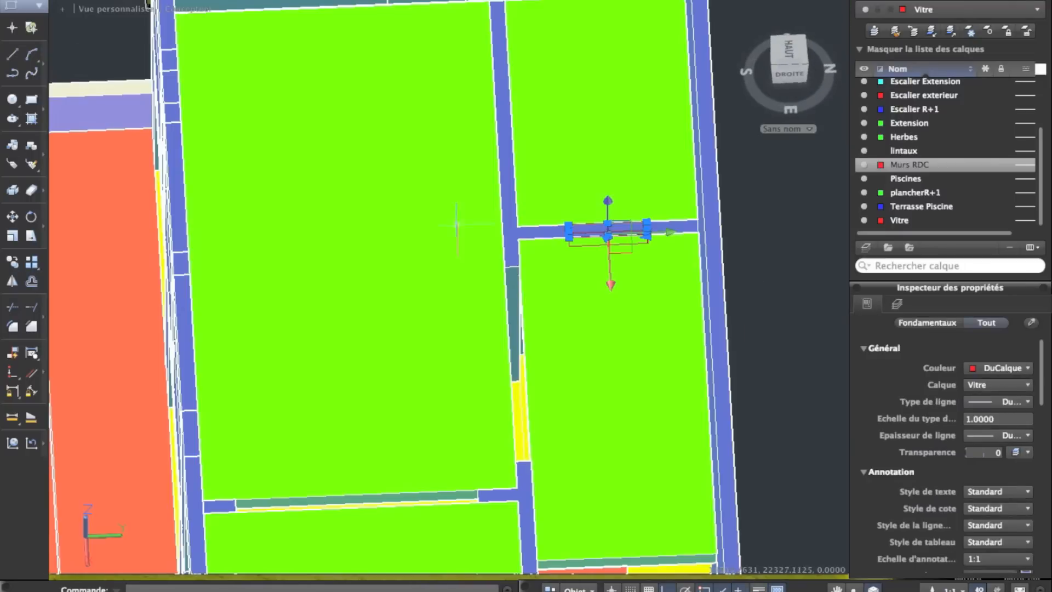
{"action": "mouse_move", "coordinate": [509, 222]}
{"action": "middle_mouse_down", "text": "shift"}
{"action": "mouse_move", "coordinate": [501, 180]}
{"action": "mouse_move", "coordinate": [540, 242]}
{"action": "mouse_move", "coordinate": [580, 208]}
{"action": "middle_mouse_up", "text": "shift"}
{"action": "mouse_move", "coordinate": [477, 130]}
{"action": "middle_mouse_down", "text": "shift"}
{"action": "mouse_move", "coordinate": [472, 164]}
{"action": "mouse_move", "coordinate": [322, 155]}
{"action": "mouse_move", "coordinate": [459, 80]}
{"action": "middle_mouse_up", "text": "shift"}
{"action": "mouse_move", "coordinate": [415, 179]}
{"action": "middle_mouse_down", "text": "shift"}
{"action": "mouse_move", "coordinate": [500, 371]}
{"action": "mouse_move", "coordinate": [537, 305]}
{"action": "mouse_move", "coordinate": [606, 357]}
{"action": "mouse_move", "coordinate": [523, 295]}
{"action": "mouse_move", "coordinate": [512, 195]}
{"action": "mouse_move", "coordinate": [477, 251]}
{"action": "mouse_move", "coordinate": [487, 241]}
{"action": "middle_mouse_up", "text": "shift"}
Draw a 3000-long rectangle at wall-top level across the long opening in the central upper-floor partition
{"action": "scroll", "coordinate": [487, 241], "scroll_direction": "up", "scroll_amount": 3}
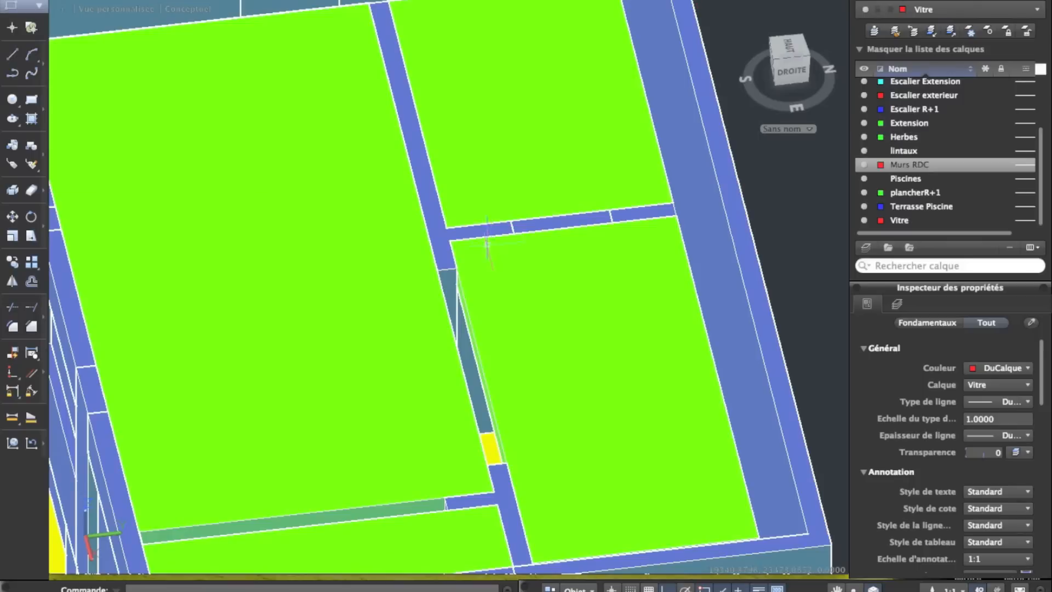
{"action": "left_click", "coordinate": [31, 100]}
{"action": "left_click", "coordinate": [458, 268]}
{"action": "mouse_move", "coordinate": [463, 427]}
{"action": "middle_mouse_down", "text": "shift"}
{"action": "mouse_move", "coordinate": [460, 324]}
{"action": "mouse_move", "coordinate": [479, 348]}
{"action": "middle_mouse_up", "text": "shift"}
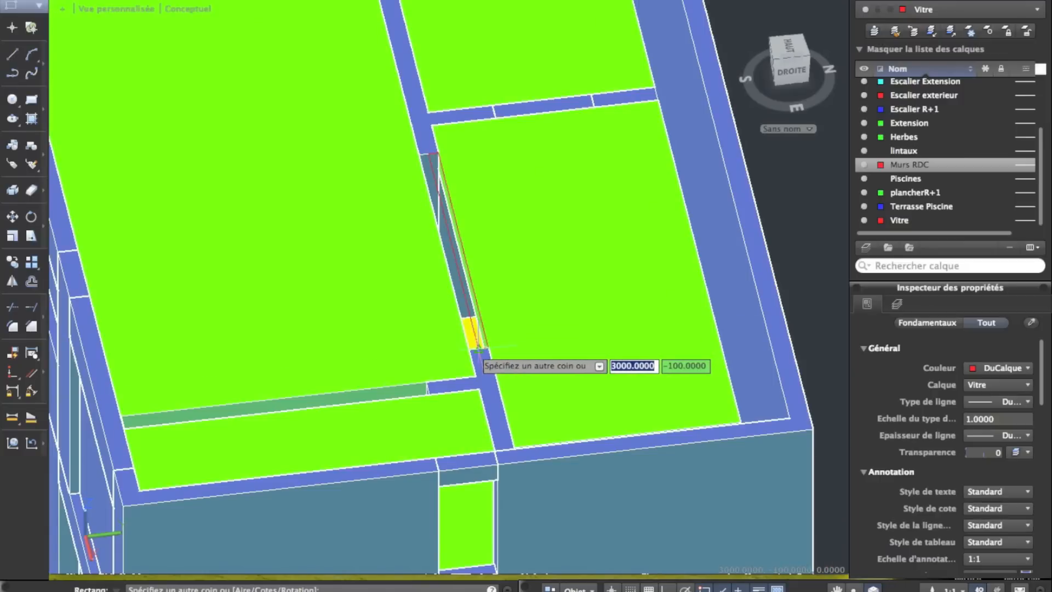
Extrude the long rectangle in the central partition 200 downward into a lintel
{"action": "left_click", "coordinate": [534, 1]}
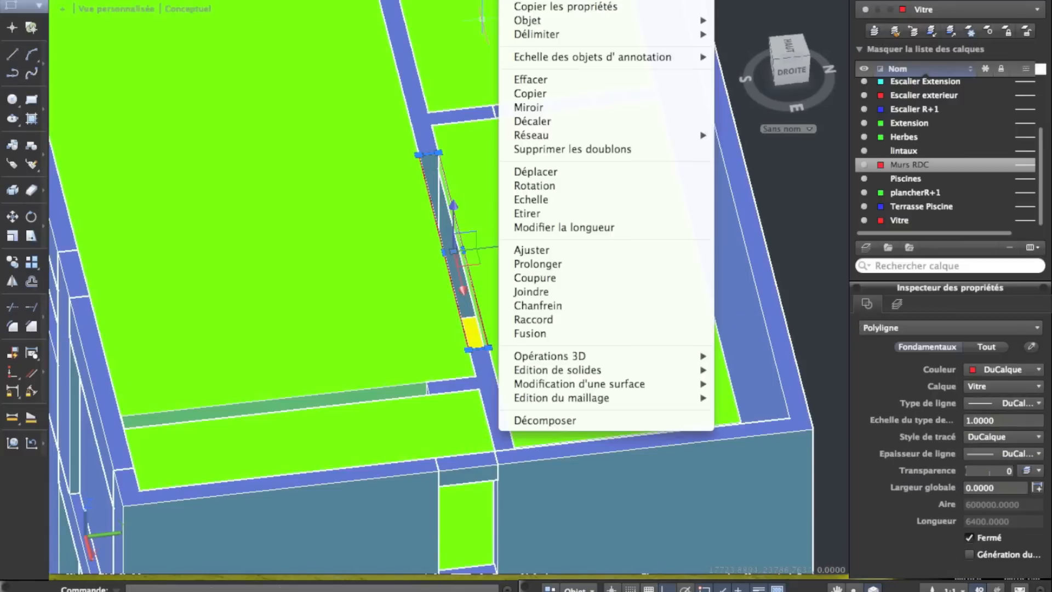
{"action": "mouse_move", "coordinate": [437, 2]}
{"action": "left_click", "coordinate": [580, 113]}
{"action": "type", "text": "200"}
{"action": "key", "text": "Return"}
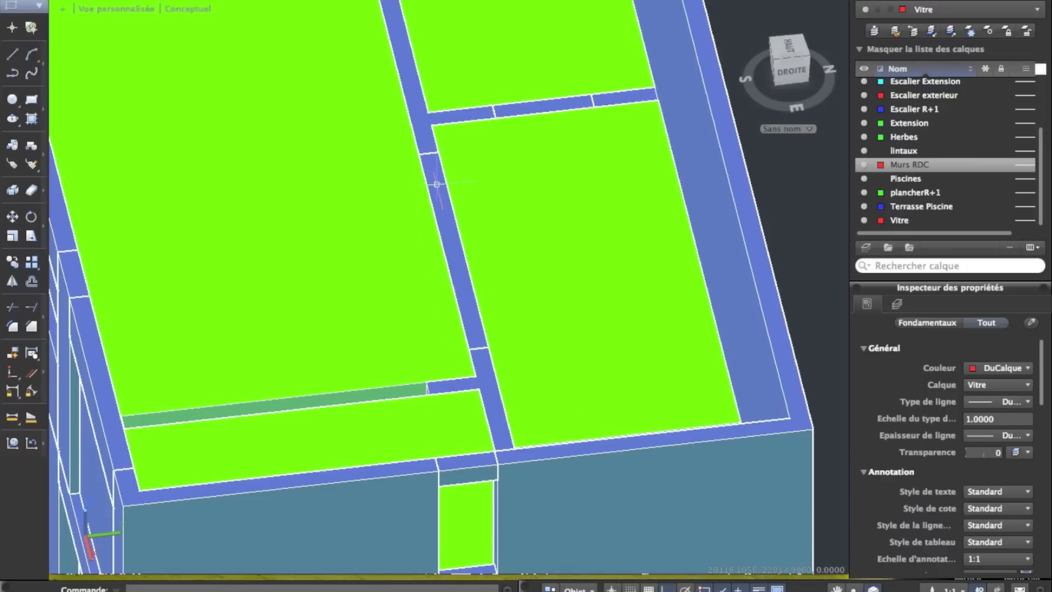
Try to draw a rectangle across the remaining opening in the cross partition near the interior stairs
{"action": "mouse_move", "coordinate": [459, 202]}
{"action": "middle_mouse_down", "text": "shift"}
{"action": "mouse_move", "coordinate": [528, 167]}
{"action": "mouse_move", "coordinate": [456, 186]}
{"action": "middle_mouse_up", "text": "shift"}
{"action": "scroll", "coordinate": [433, 179], "scroll_direction": "down", "scroll_amount": 5}
{"action": "mouse_move", "coordinate": [418, 153]}
{"action": "middle_mouse_down", "text": "shift"}
{"action": "mouse_move", "coordinate": [418, 171]}
{"action": "mouse_move", "coordinate": [498, 153]}
{"action": "mouse_move", "coordinate": [514, 177]}
{"action": "mouse_move", "coordinate": [530, 165]}
{"action": "mouse_move", "coordinate": [557, 197]}
{"action": "mouse_move", "coordinate": [493, 231]}
{"action": "mouse_move", "coordinate": [405, 305]}
{"action": "mouse_move", "coordinate": [481, 282]}
{"action": "mouse_move", "coordinate": [433, 226]}
{"action": "middle_mouse_up", "text": "shift"}
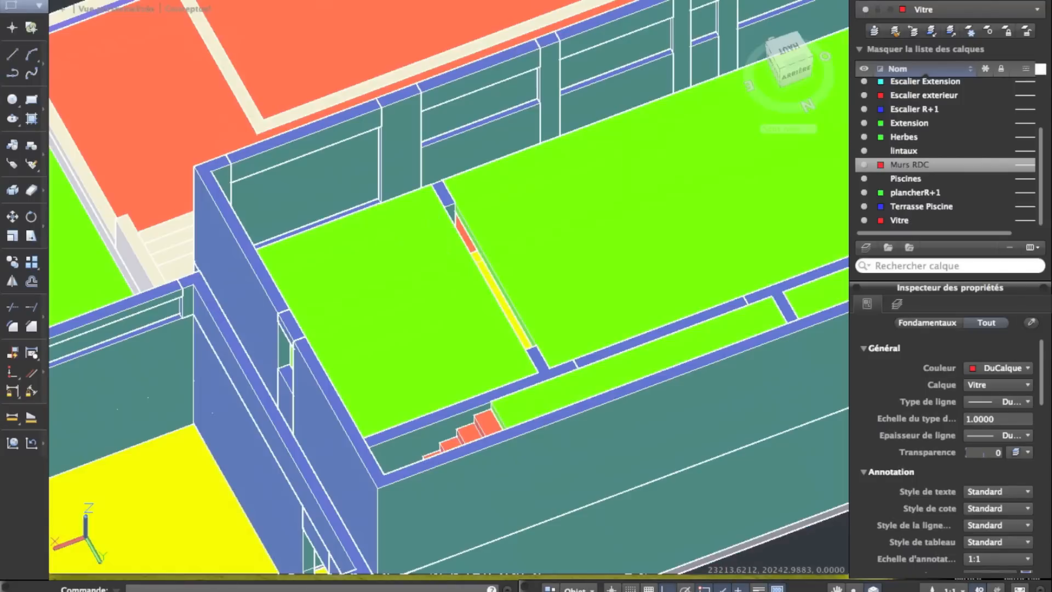
{"action": "left_click", "coordinate": [32, 100]}
{"action": "scroll", "coordinate": [460, 222], "scroll_direction": "up", "scroll_amount": 3}
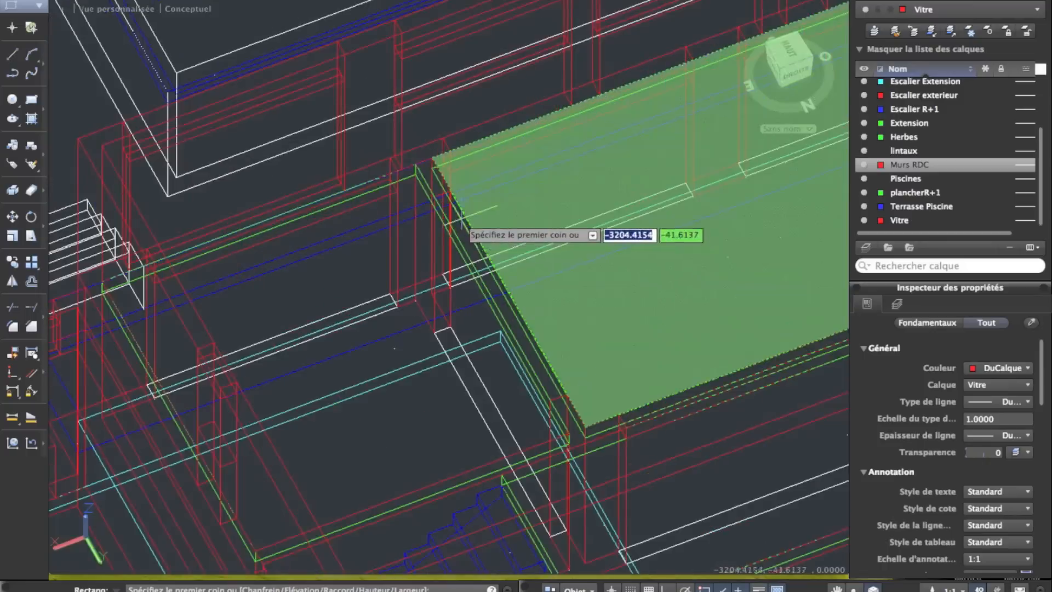
{"action": "left_click", "coordinate": [450, 192]}
{"action": "left_click", "coordinate": [555, 403]}
{"action": "left_click", "coordinate": [552, 366]}
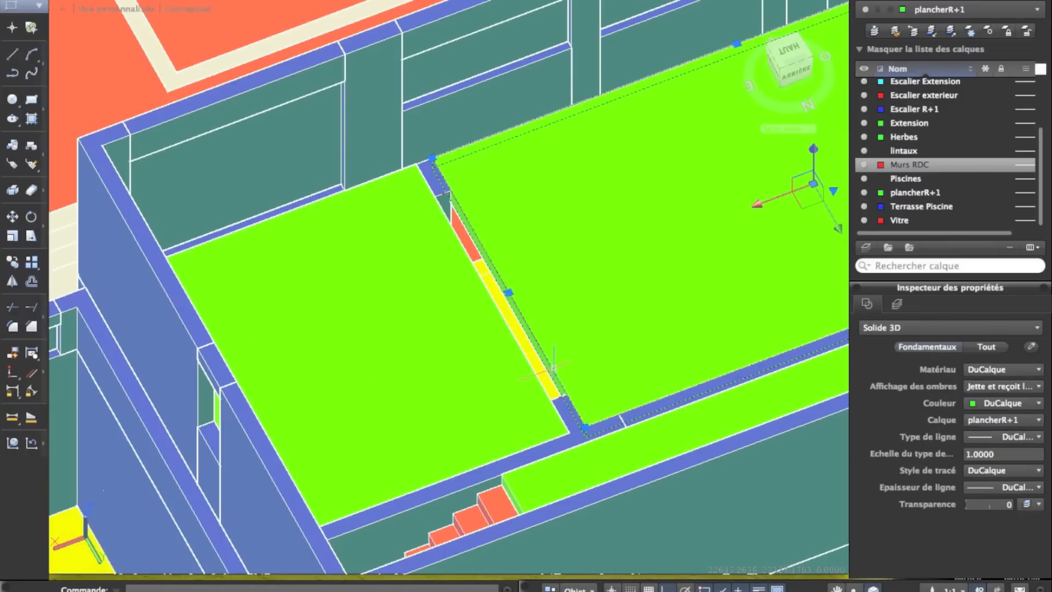
{"action": "left_click", "coordinate": [546, 367]}
{"action": "key", "text": "Escape"}
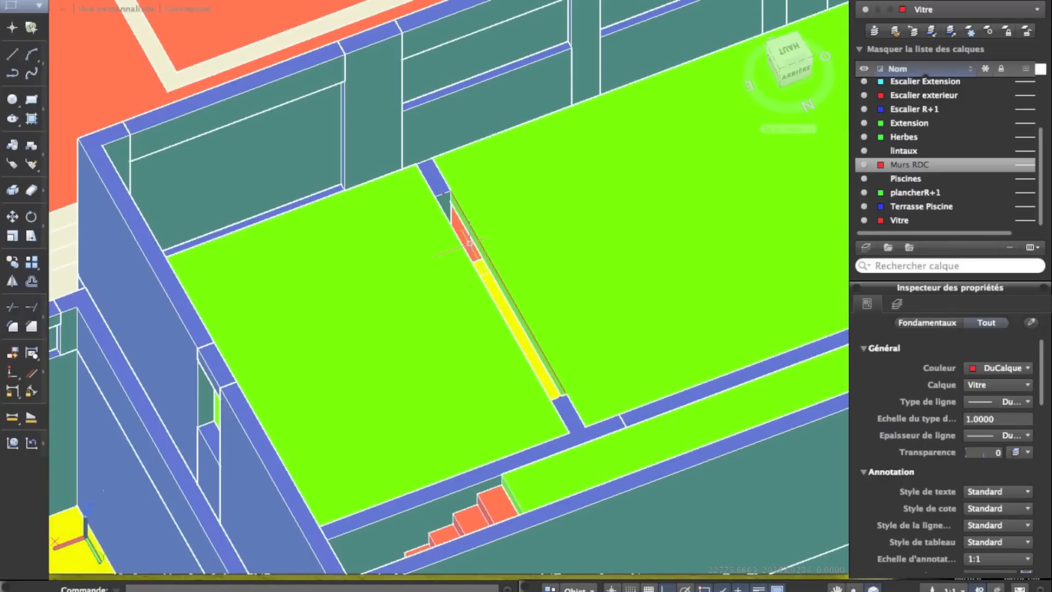
{"action": "scroll", "coordinate": [468, 242], "scroll_direction": "down", "scroll_amount": 3}
{"action": "right_click", "coordinate": [431, 208]}
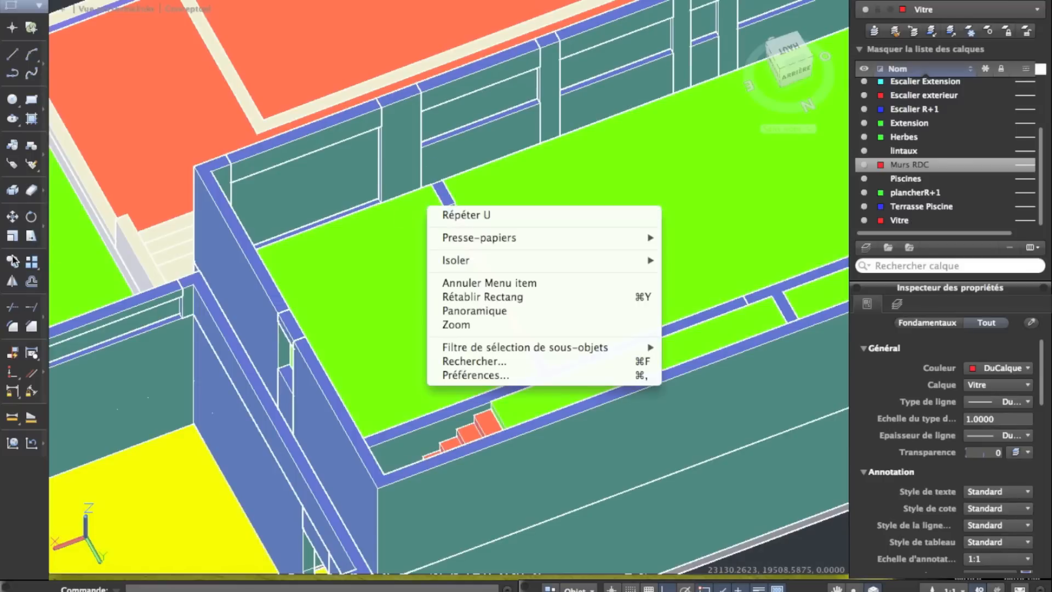
Draw a 3100 by 200 rectangle across the remaining cross partition opening at wall-top level
{"action": "left_click", "coordinate": [15, 52]}
{"action": "left_click", "coordinate": [32, 96]}
{"action": "scroll", "coordinate": [321, 204], "scroll_direction": "up", "scroll_amount": 2}
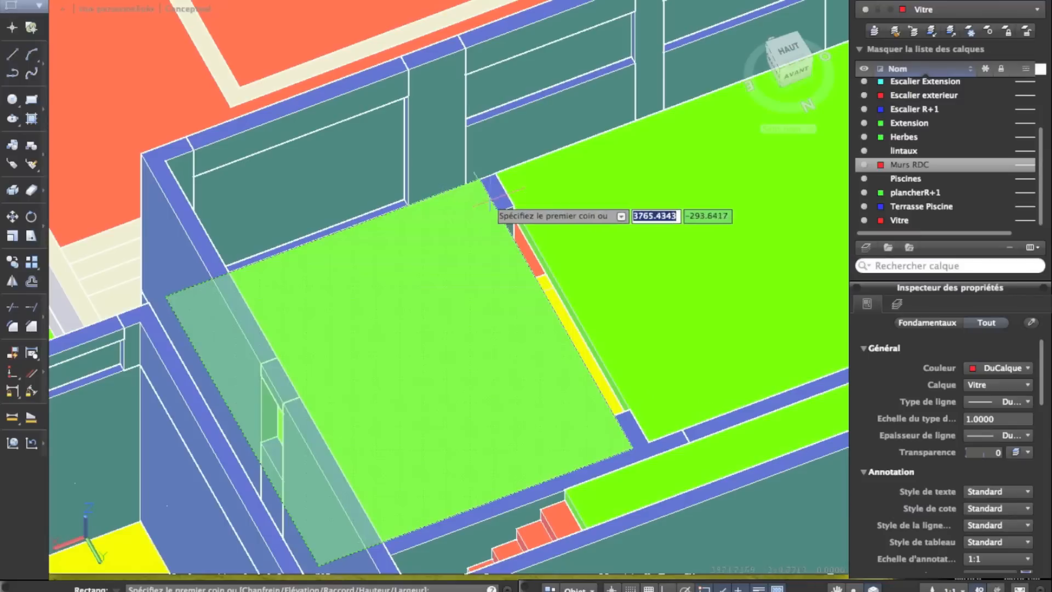
{"action": "left_click", "coordinate": [515, 209]}
{"action": "scroll", "coordinate": [607, 410], "scroll_direction": "up", "scroll_amount": 2}
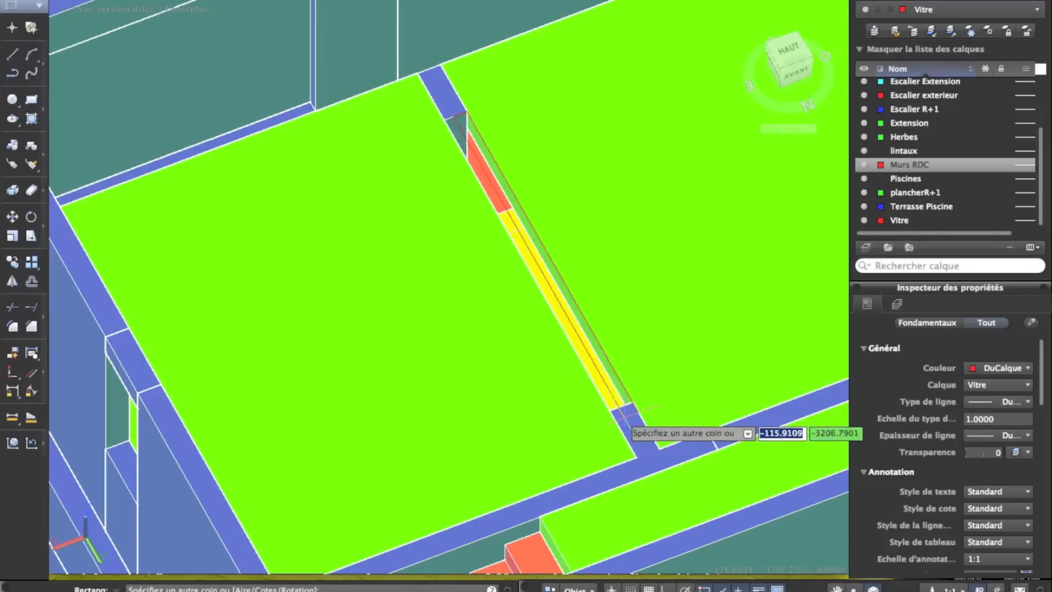
{"action": "left_click", "coordinate": [607, 408]}
Extrude the 3100-long rectangle 200 downward into a lintel above the opening
{"action": "left_click", "coordinate": [609, 410]}
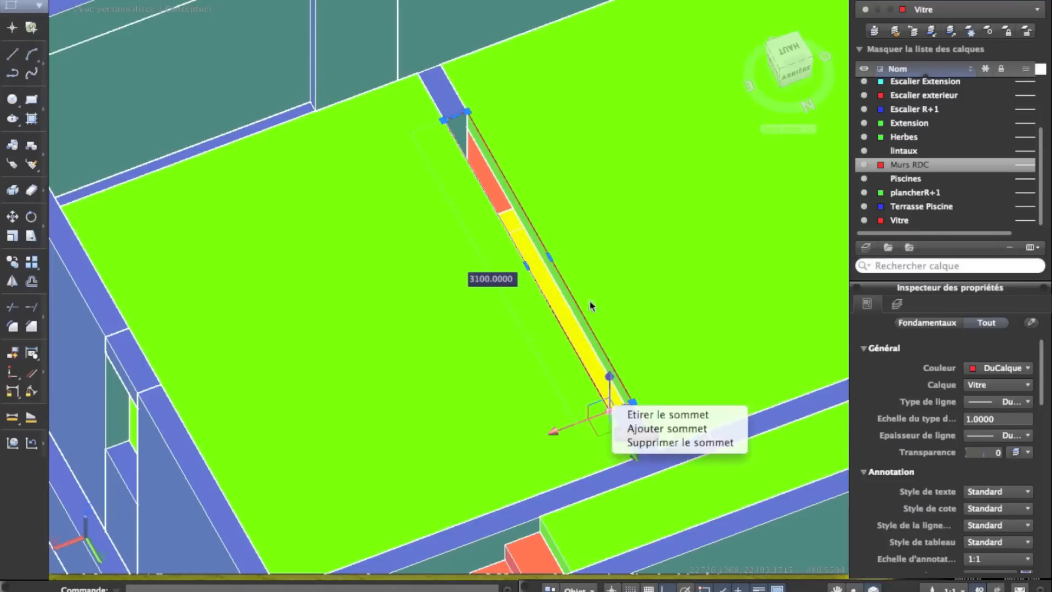
{"action": "left_click", "coordinate": [423, 0]}
{"action": "mouse_move", "coordinate": [431, 2]}
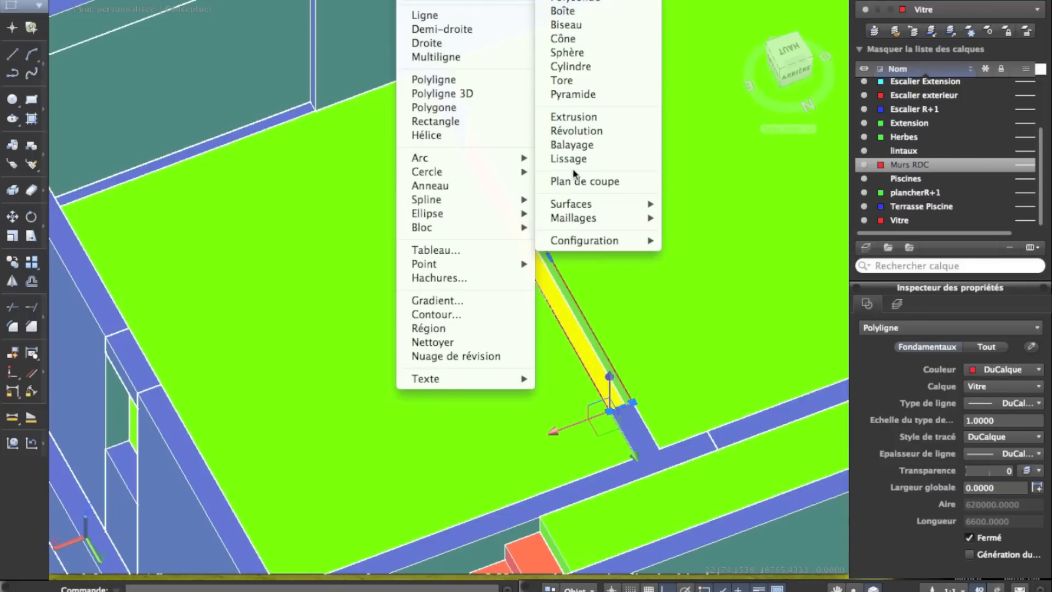
{"action": "left_click", "coordinate": [572, 116]}
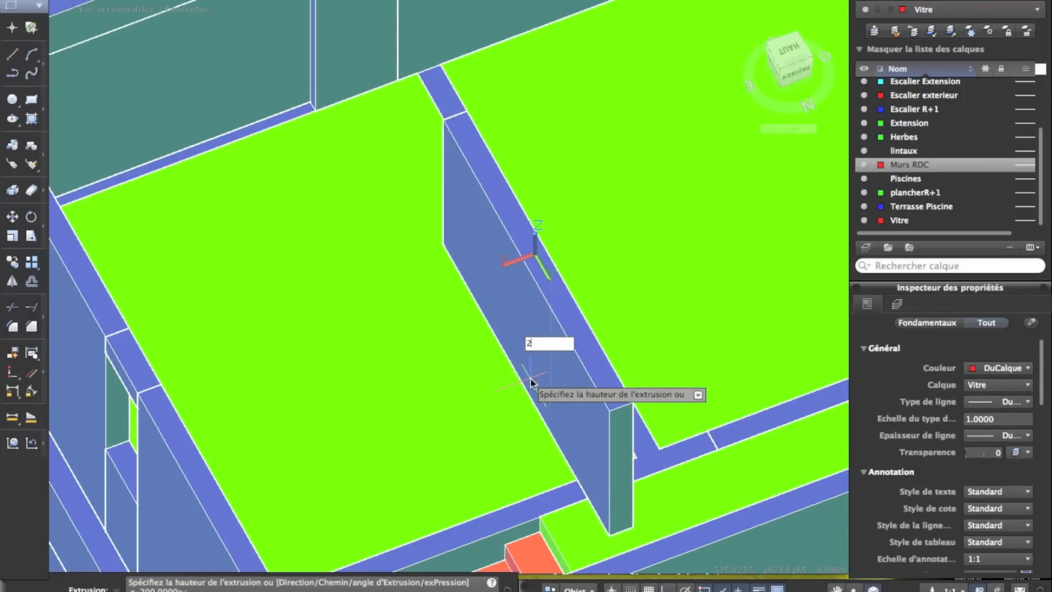
{"action": "key", "text": "Return"}
Examine the upper floor from several angles and study the balcony, posts and roof in the reference photo
{"action": "scroll", "coordinate": [548, 326], "scroll_direction": "down", "scroll_amount": 8}
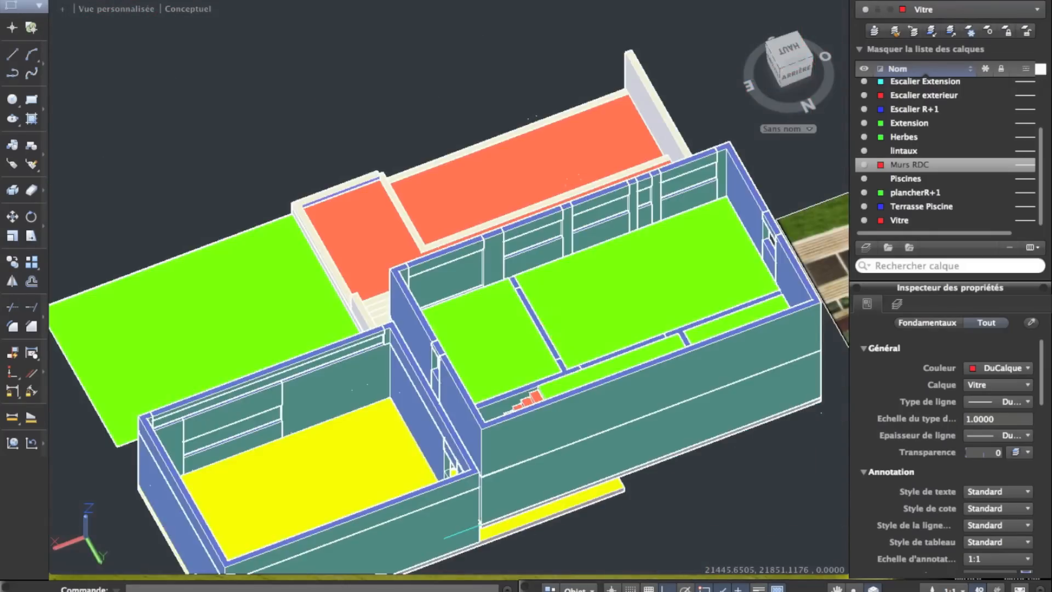
{"action": "mouse_move", "coordinate": [548, 325]}
{"action": "middle_mouse_down", "text": "shift"}
{"action": "mouse_move", "coordinate": [425, 357]}
{"action": "mouse_move", "coordinate": [335, 352]}
{"action": "mouse_move", "coordinate": [284, 318]}
{"action": "middle_mouse_up", "text": "shift"}
{"action": "scroll", "coordinate": [372, 295], "scroll_direction": "up", "scroll_amount": 8}
{"action": "mouse_move", "coordinate": [371, 291]}
{"action": "middle_mouse_down", "text": "shift"}
{"action": "mouse_move", "coordinate": [258, 308]}
{"action": "mouse_move", "coordinate": [122, 286]}
{"action": "middle_mouse_up", "text": "shift"}
{"action": "mouse_move", "coordinate": [223, 226]}
{"action": "middle_mouse_down", "text": "shift"}
{"action": "mouse_move", "coordinate": [235, 204]}
{"action": "mouse_move", "coordinate": [195, 173]}
{"action": "mouse_move", "coordinate": [463, 167]}
{"action": "mouse_move", "coordinate": [530, 160]}
{"action": "mouse_move", "coordinate": [544, 141]}
{"action": "middle_mouse_up", "text": "shift"}
{"action": "scroll", "coordinate": [544, 142], "scroll_direction": "down", "scroll_amount": 5}
{"action": "scroll", "coordinate": [251, 240], "scroll_direction": "down", "scroll_amount": 4}
{"action": "middle_click_drag", "start_coordinate": [343, 312], "coordinate": [251, 387]}
{"action": "middle_click_drag", "start_coordinate": [193, 366], "coordinate": [189, 426], "text": "shift"}
{"action": "middle_click_drag", "start_coordinate": [273, 329], "coordinate": [469, 359]}
{"action": "scroll", "coordinate": [469, 359], "scroll_direction": "up", "scroll_amount": 5}
{"action": "scroll", "coordinate": [299, 260], "scroll_direction": "up", "scroll_amount": 6}
{"action": "middle_click_drag", "start_coordinate": [295, 258], "coordinate": [518, 439]}
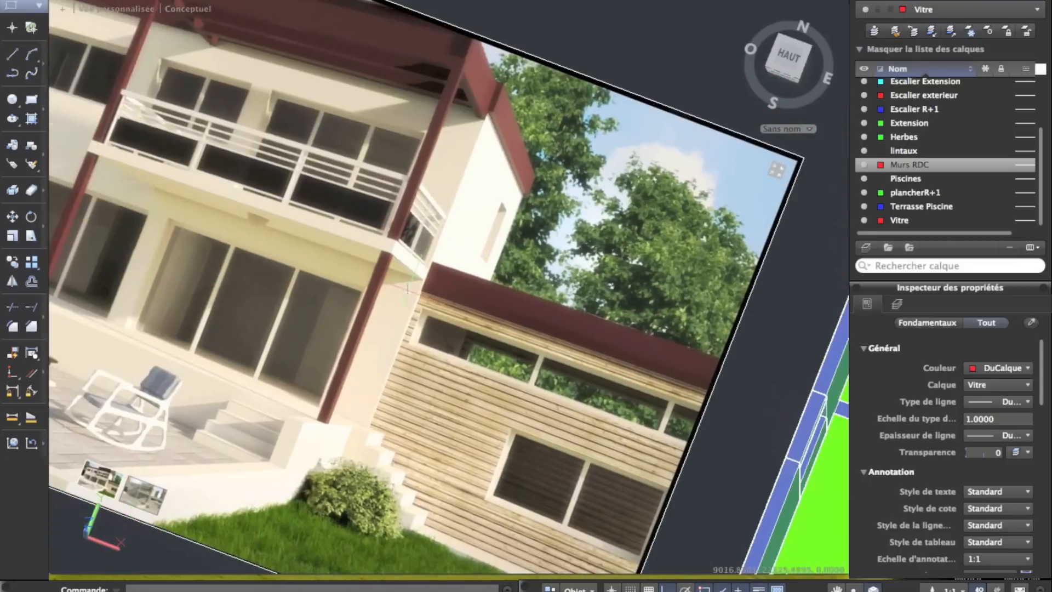
{"action": "scroll", "coordinate": [313, 222], "scroll_direction": "down", "scroll_amount": 3}
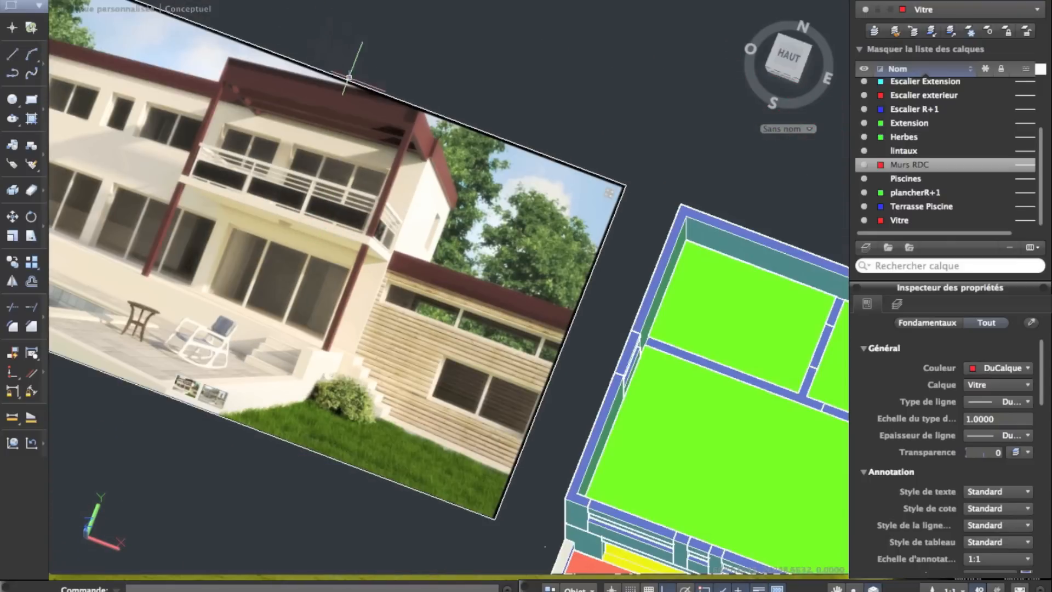
{"action": "scroll", "coordinate": [423, 293], "scroll_direction": "down", "scroll_amount": 3}
{"action": "middle_click_drag", "start_coordinate": [424, 292], "coordinate": [77, 1]}
{"action": "middle_click_drag", "start_coordinate": [447, 232], "coordinate": [437, 169], "text": "shift"}
{"action": "scroll", "coordinate": [460, 167], "scroll_direction": "up", "scroll_amount": 5}
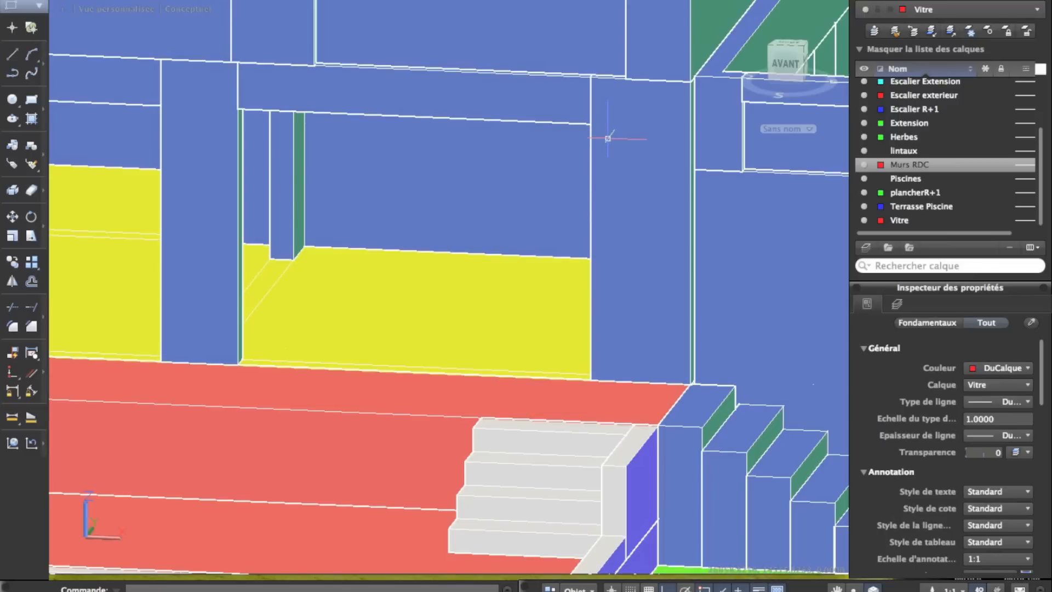
{"action": "left_click", "coordinate": [16, 116]}
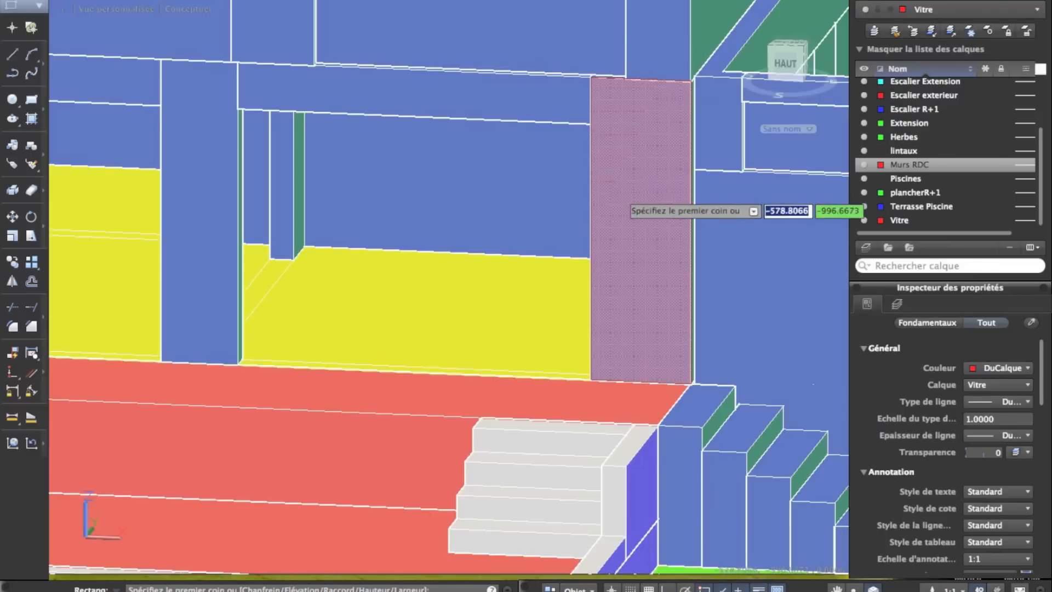
{"action": "mouse_move", "coordinate": [621, 193]}
{"action": "middle_mouse_down", "text": "shift"}
{"action": "mouse_move", "coordinate": [508, 305]}
{"action": "mouse_move", "coordinate": [487, 301]}
{"action": "middle_mouse_up", "text": "shift"}
{"action": "middle_click_drag", "start_coordinate": [486, 300], "coordinate": [783, 39]}
{"action": "scroll", "coordinate": [695, 189], "scroll_direction": "down", "scroll_amount": 3}
{"action": "middle_click_drag", "start_coordinate": [624, 202], "coordinate": [540, 205]}
{"action": "key", "text": "Escape"}
Try to place a linear dimension along the inner end of the exterior stair's top step
{"action": "left_click", "coordinate": [465, 0]}
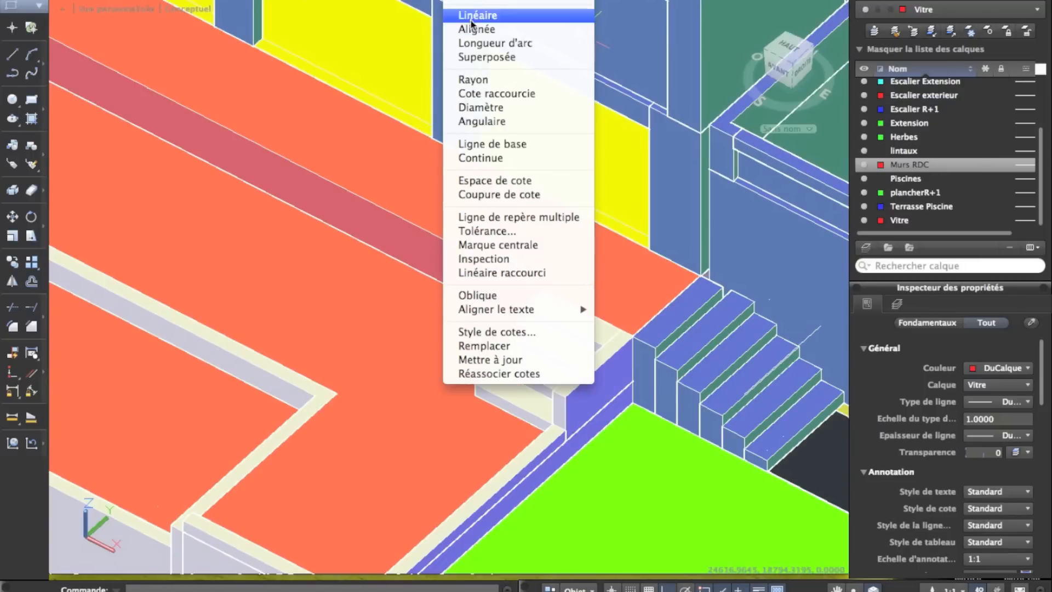
{"action": "left_click", "coordinate": [469, 17]}
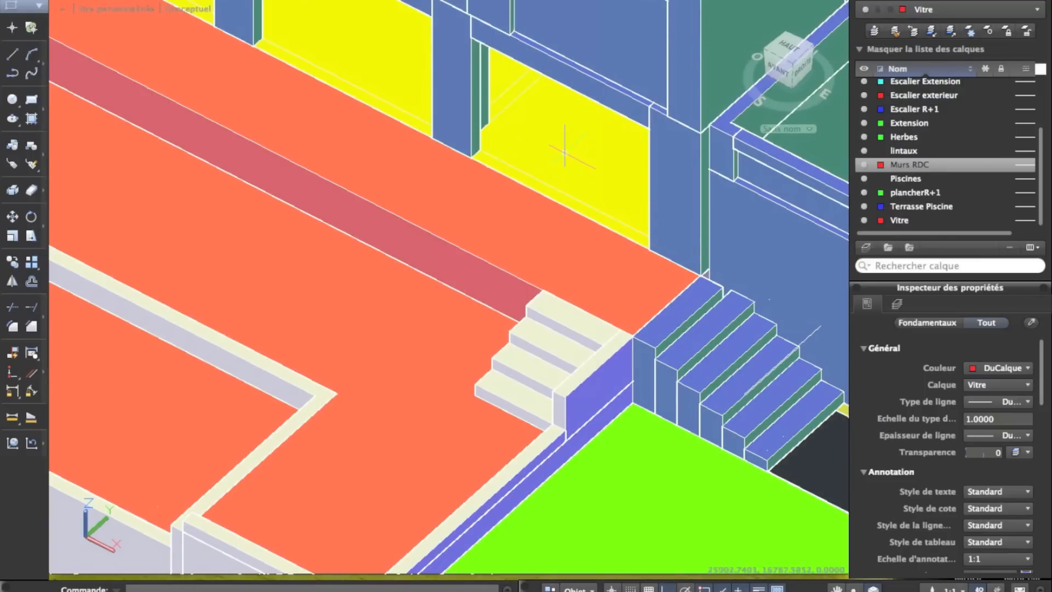
{"action": "left_click", "coordinate": [466, 1]}
{"action": "left_click", "coordinate": [482, 31]}
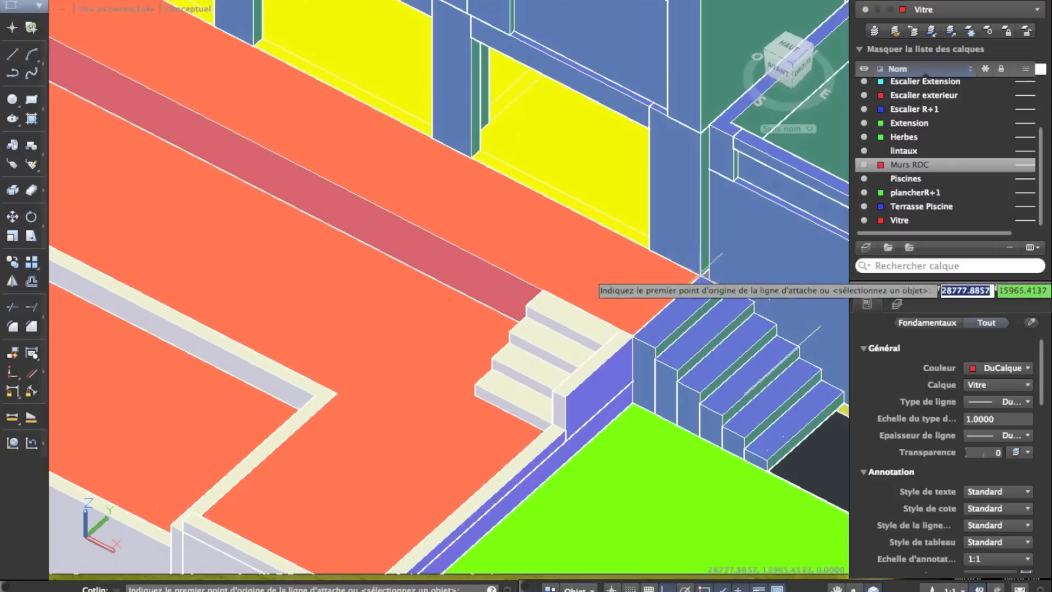
{"action": "left_click", "coordinate": [627, 335]}
{"action": "left_click", "coordinate": [632, 337]}
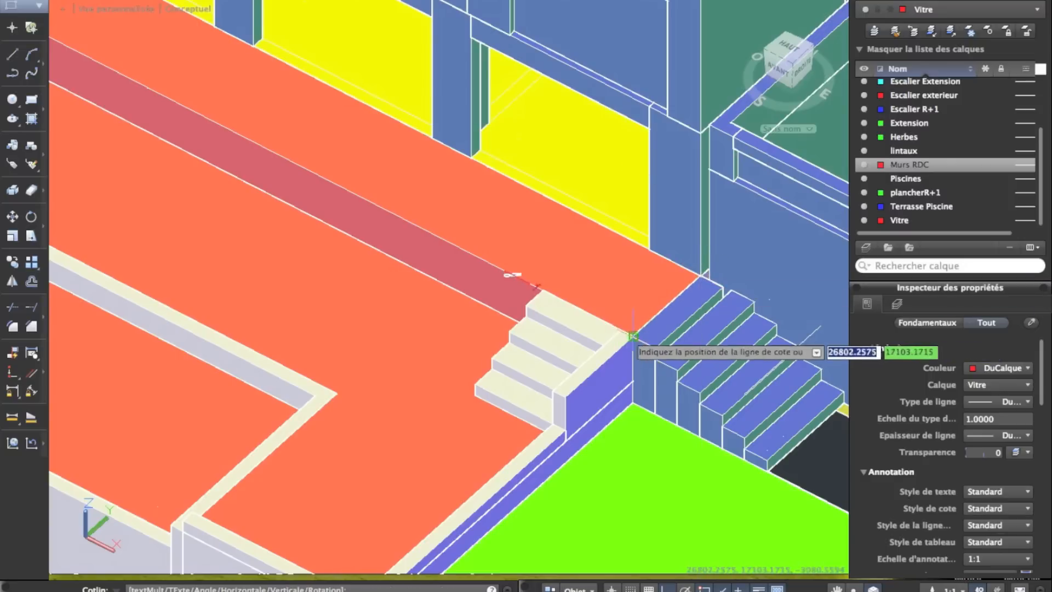
{"action": "scroll", "coordinate": [537, 248], "scroll_direction": "down", "scroll_amount": 5}
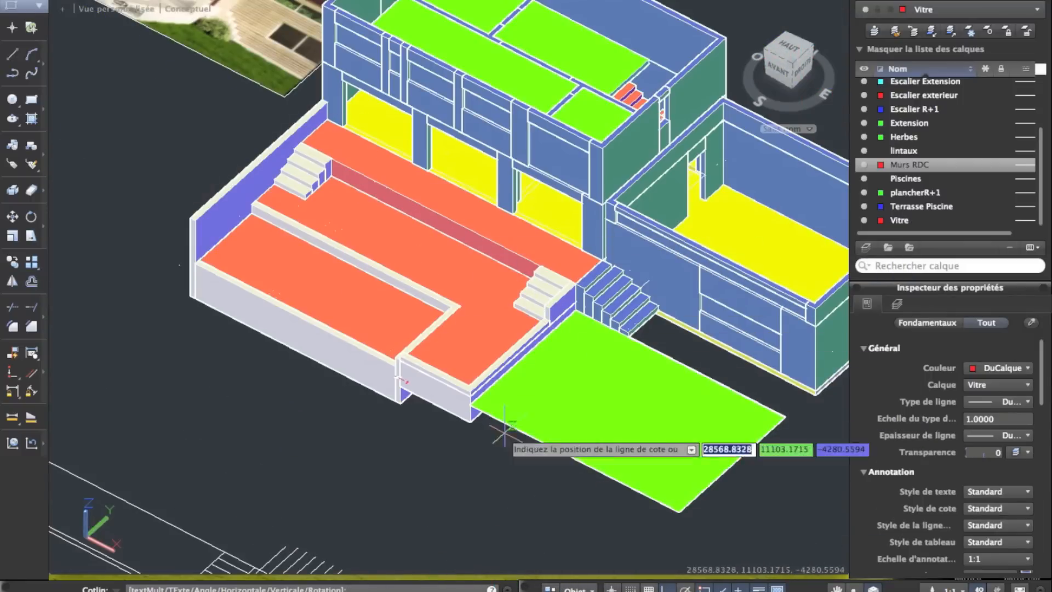
{"action": "scroll", "coordinate": [340, 383], "scroll_direction": "up", "scroll_amount": 5}
{"action": "scroll", "coordinate": [389, 290], "scroll_direction": "up", "scroll_amount": 5}
{"action": "key", "text": "Escape"}
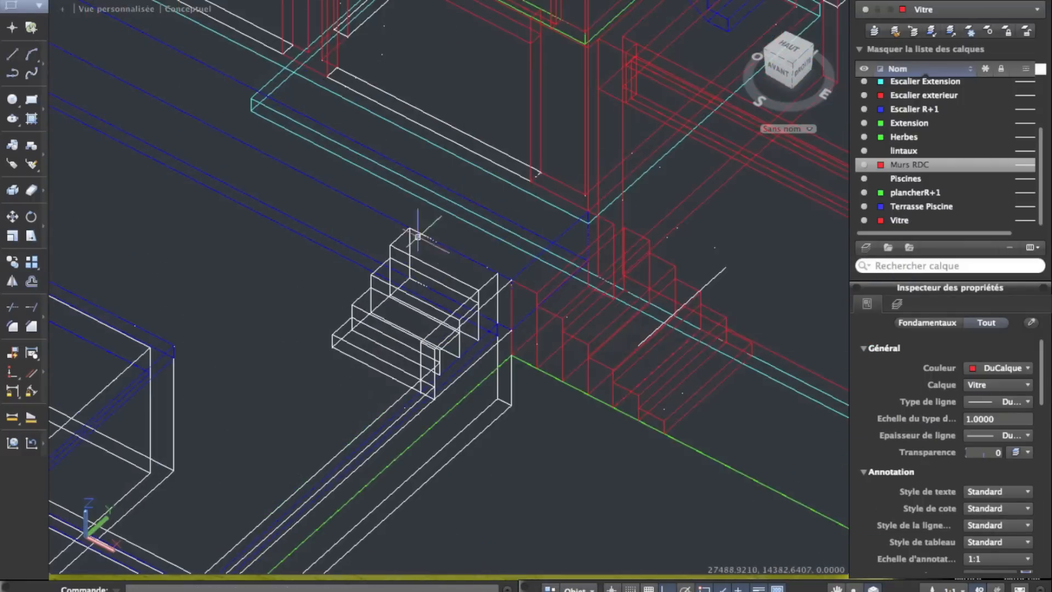
Align the UCS X axis with the exterior stair's top step and dimension that step's length along the terrace edge
{"action": "middle_click_drag", "start_coordinate": [445, 297], "coordinate": [342, 311]}
{"action": "right_click", "coordinate": [336, 283]}
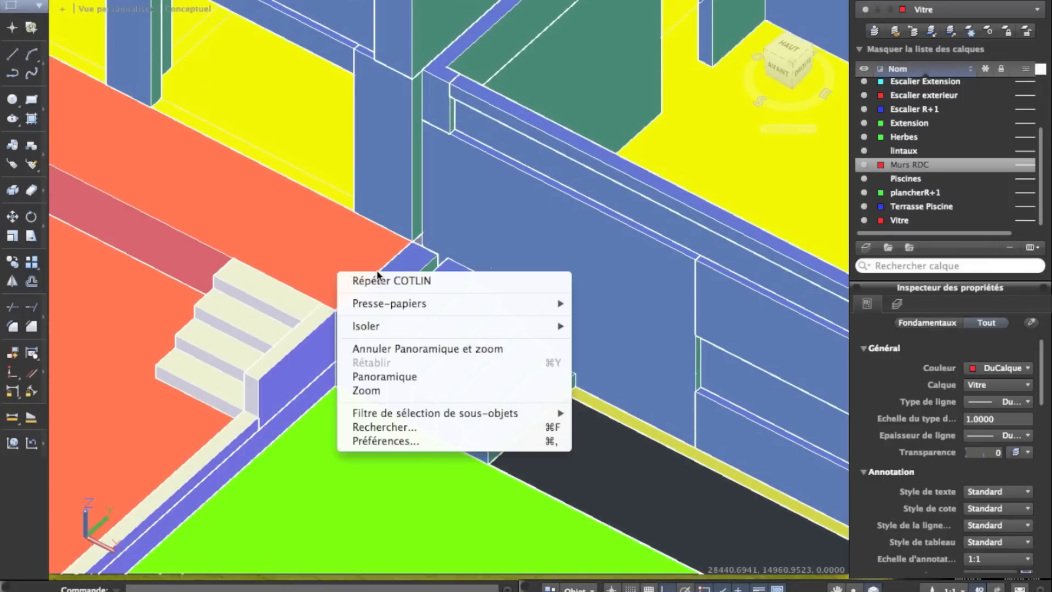
{"action": "left_click", "coordinate": [379, 276]}
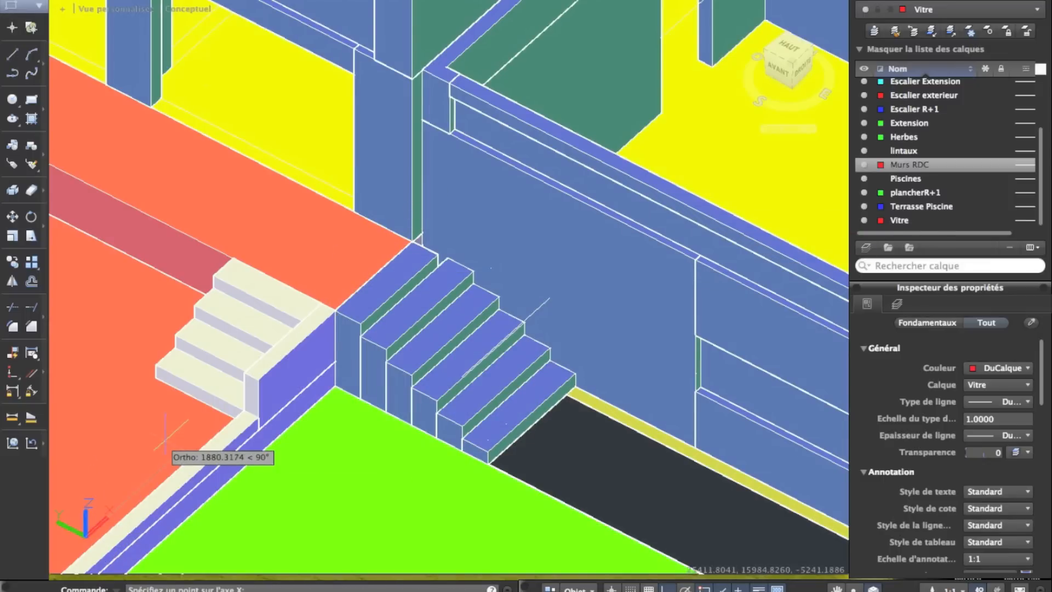
{"action": "right_click", "coordinate": [228, 259]}
{"action": "left_click", "coordinate": [250, 266]}
{"action": "left_click", "coordinate": [413, 243]}
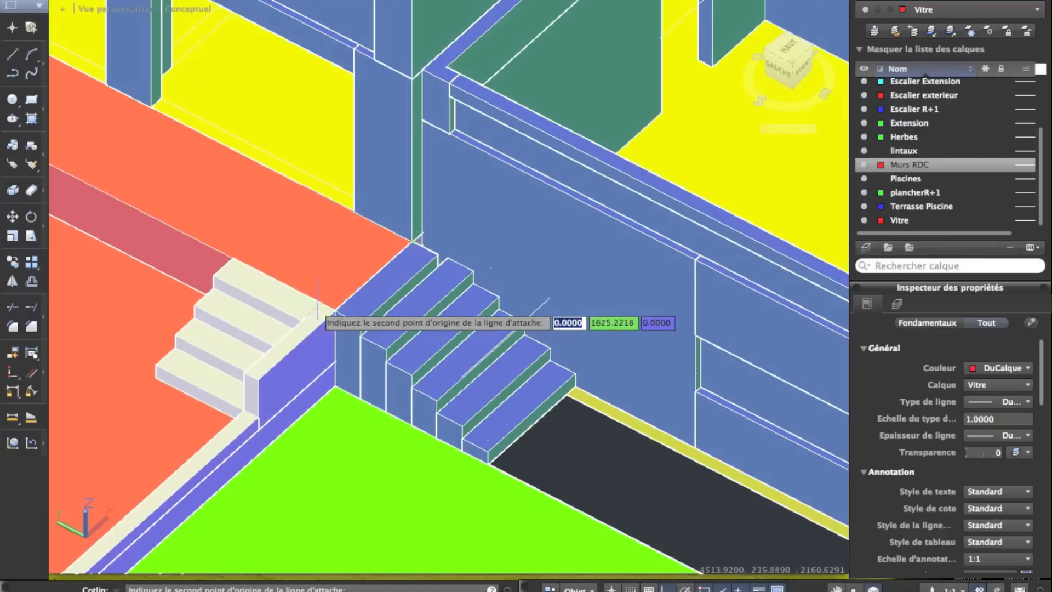
{"action": "left_click", "coordinate": [329, 310]}
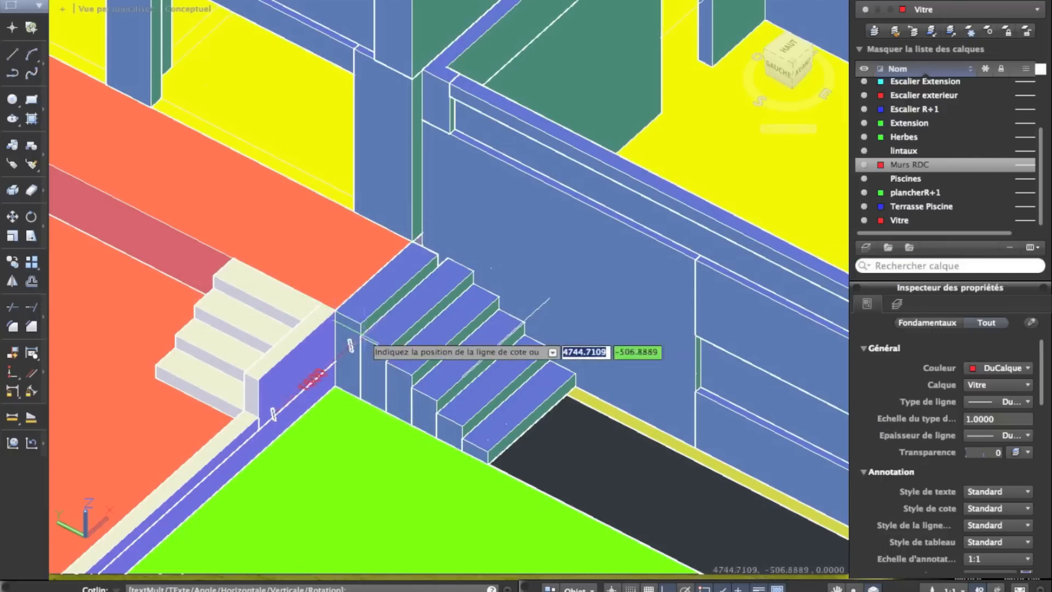
{"action": "scroll", "coordinate": [360, 336], "scroll_direction": "down", "scroll_amount": 8}
{"action": "left_click", "coordinate": [663, 465]}
{"action": "scroll", "coordinate": [648, 487], "scroll_direction": "up", "scroll_amount": 6}
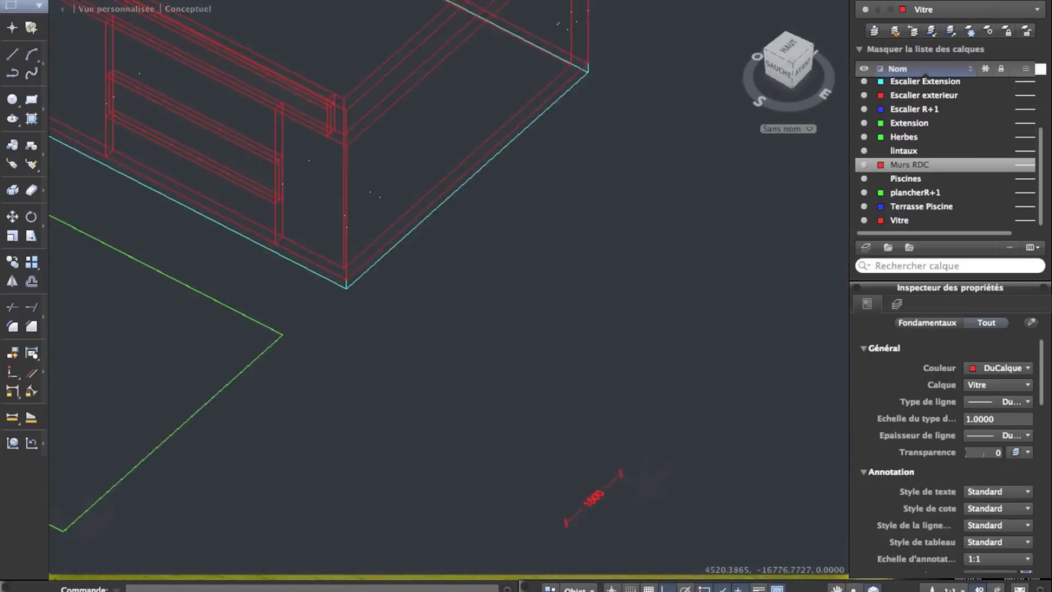
Realign the UCS X axis parallel to the terrace-side façade
{"action": "scroll", "coordinate": [648, 487], "scroll_direction": "down", "scroll_amount": 6}
{"action": "scroll", "coordinate": [446, 371], "scroll_direction": "up", "scroll_amount": 8}
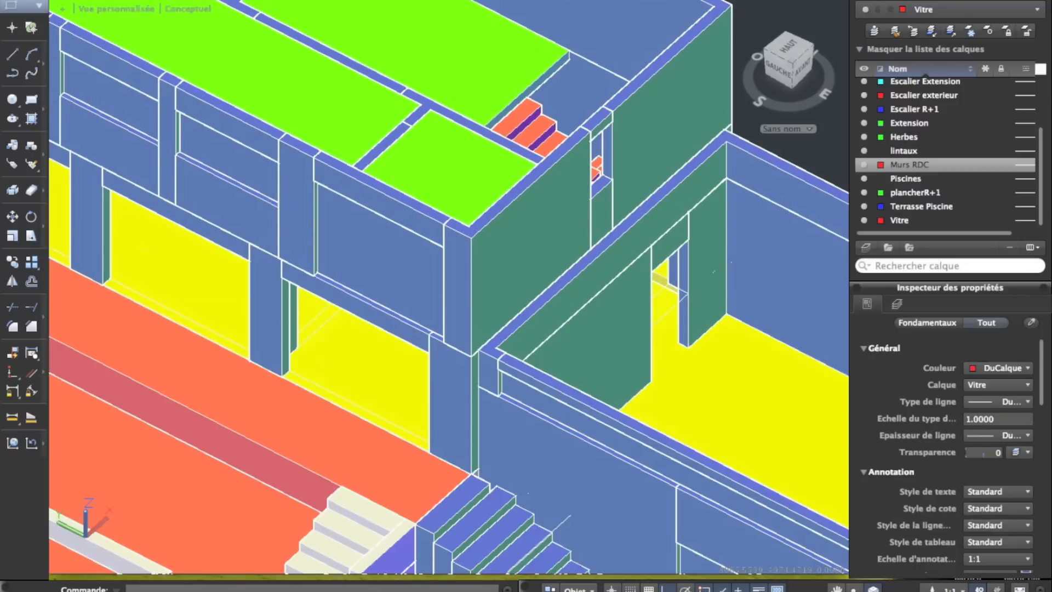
{"action": "scroll", "coordinate": [379, 321], "scroll_direction": "down", "scroll_amount": 6}
{"action": "scroll", "coordinate": [379, 321], "scroll_direction": "up", "scroll_amount": 6}
{"action": "scroll", "coordinate": [208, 480], "scroll_direction": "up", "scroll_amount": 3}
{"action": "middle_click_drag", "start_coordinate": [204, 481], "coordinate": [280, 278]}
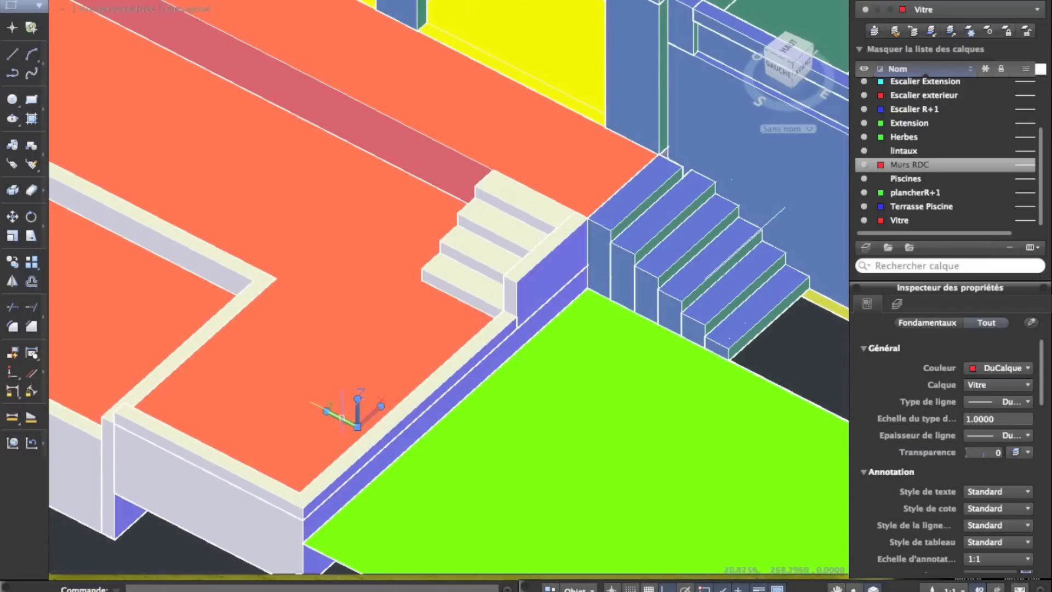
{"action": "left_click", "coordinate": [381, 405]}
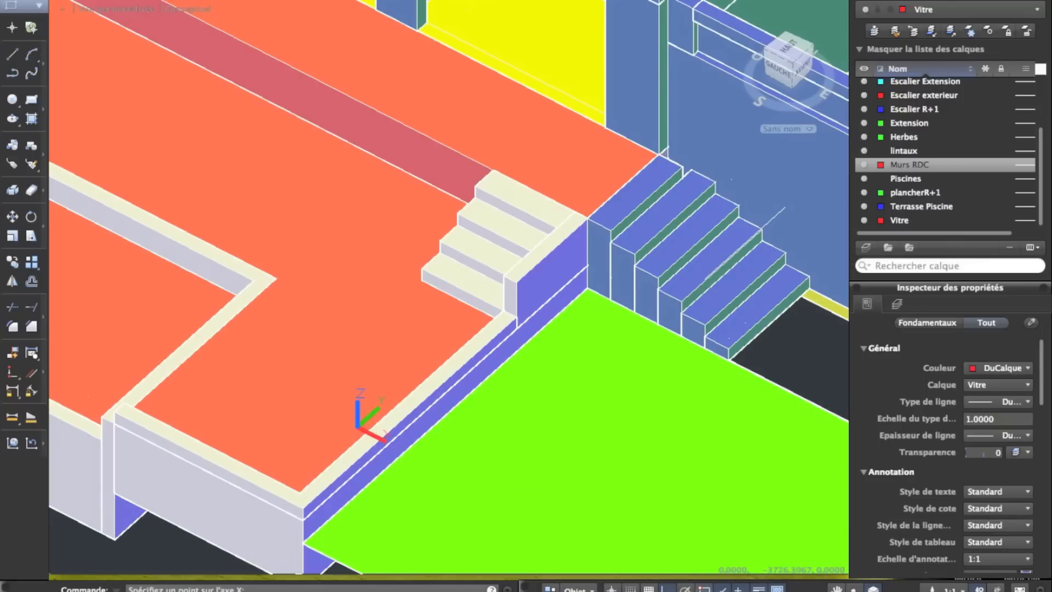
{"action": "left_click", "coordinate": [487, 404]}
{"action": "middle_click_drag", "start_coordinate": [486, 404], "coordinate": [329, 467]}
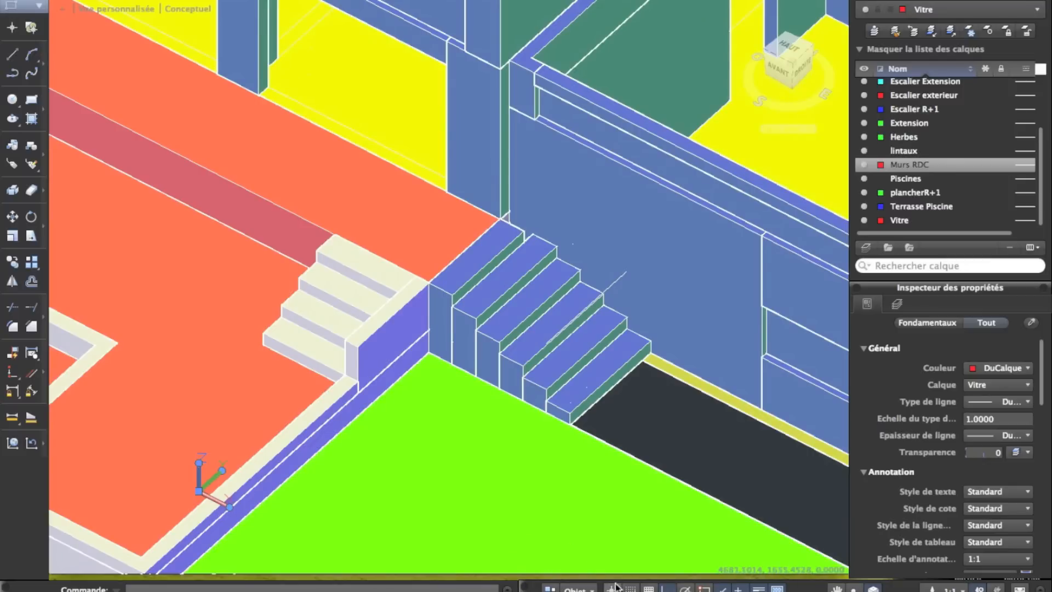
Compare the terrace-side façade, its pillars and the terrace corner by the exterior stair with the reference photo
{"action": "middle_click_drag", "start_coordinate": [385, 153], "coordinate": [507, 351]}
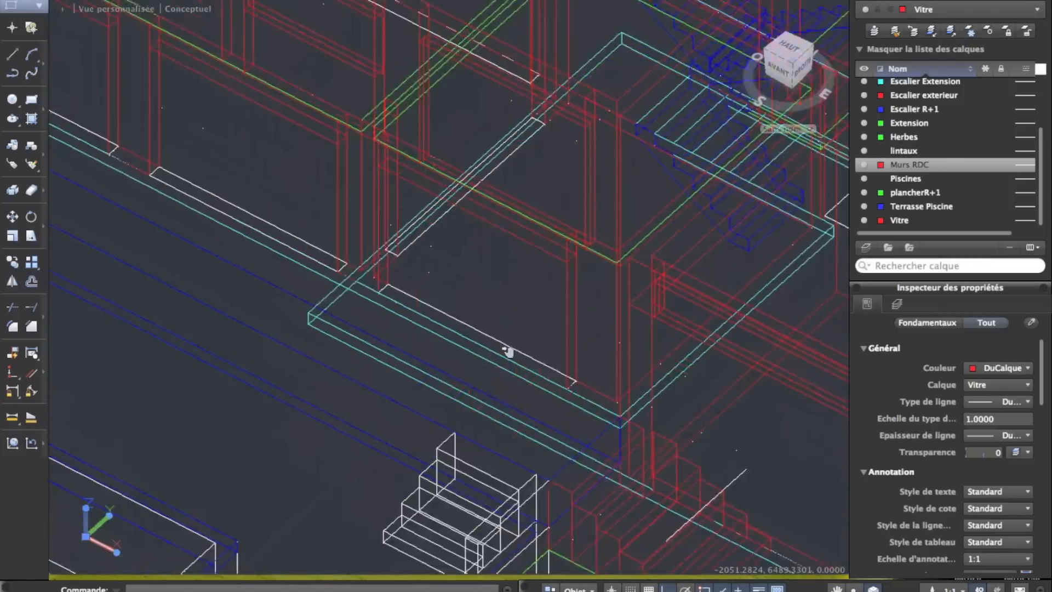
{"action": "scroll", "coordinate": [446, 189], "scroll_direction": "up", "scroll_amount": 3}
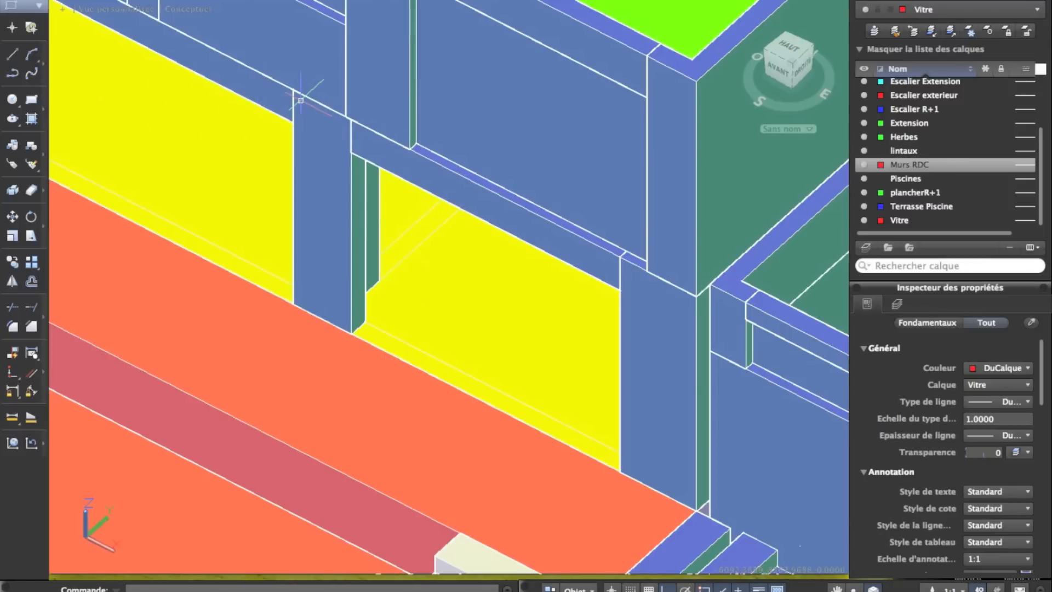
{"action": "middle_click_drag", "start_coordinate": [300, 100], "coordinate": [404, 175]}
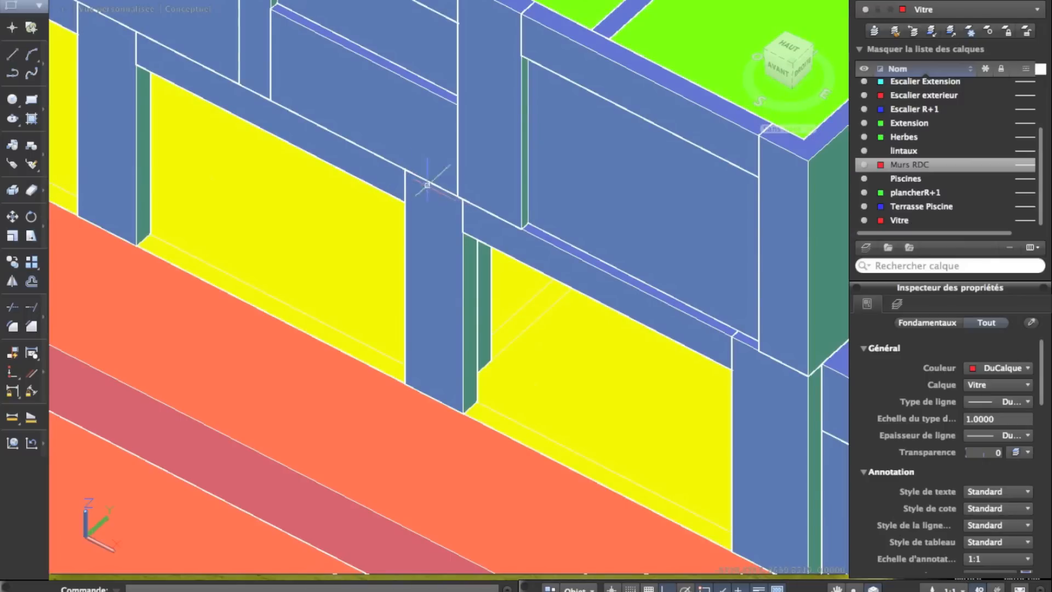
{"action": "scroll", "coordinate": [359, 219], "scroll_direction": "down", "scroll_amount": 5}
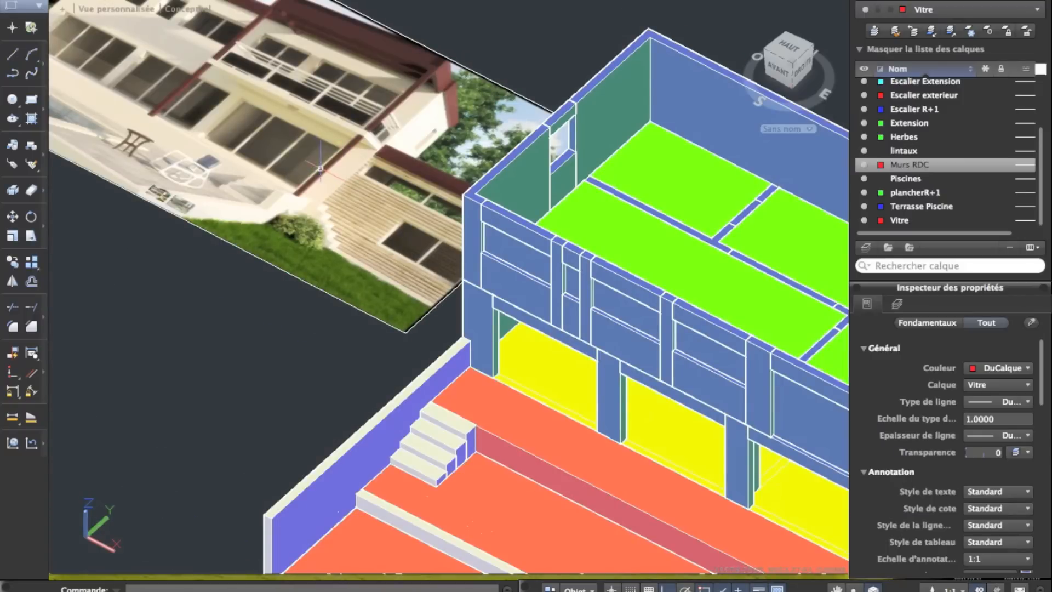
{"action": "mouse_move", "coordinate": [537, 350]}
{"action": "middle_mouse_down"}
{"action": "mouse_move", "coordinate": [318, 183]}
{"action": "mouse_move", "coordinate": [178, 55]}
{"action": "middle_mouse_up"}
{"action": "scroll", "coordinate": [384, 211], "scroll_direction": "up", "scroll_amount": 2}
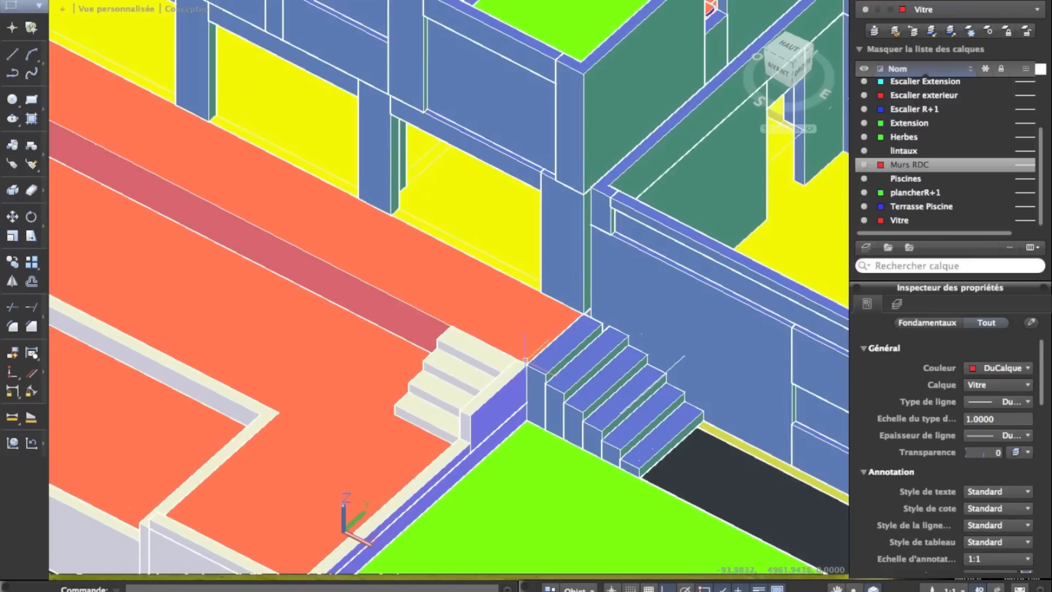
Add a linear dimension from the terrace-side pillar's base to the façade corner by the exterior stair, placing it in front of the terrace
{"action": "left_click", "coordinate": [532, 0]}
{"action": "left_click", "coordinate": [477, 15]}
{"action": "left_click", "coordinate": [373, 209]}
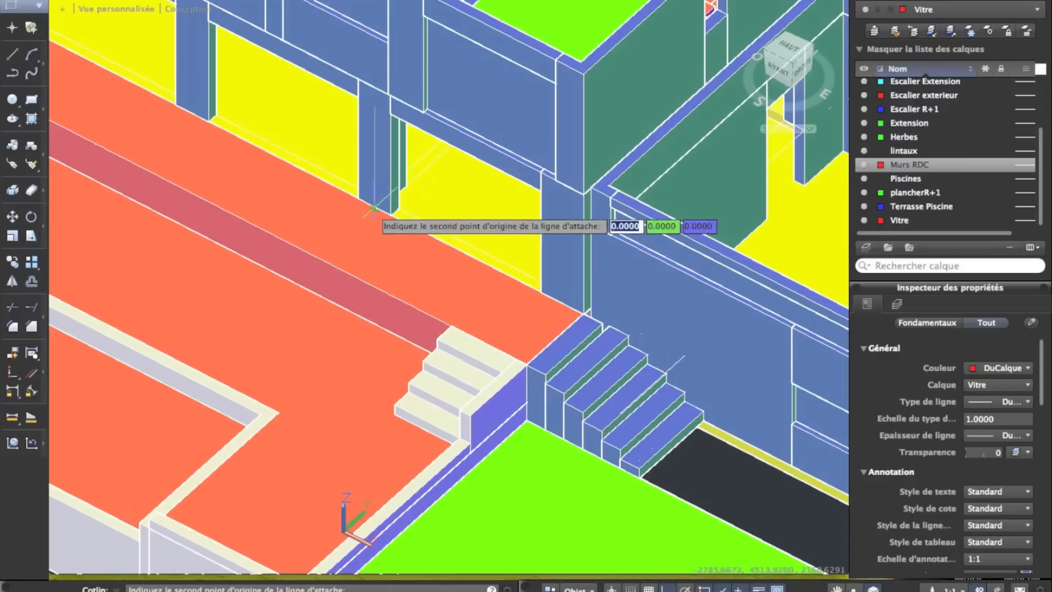
{"action": "left_click", "coordinate": [584, 315]}
{"action": "scroll", "coordinate": [465, 309], "scroll_direction": "down", "scroll_amount": 5}
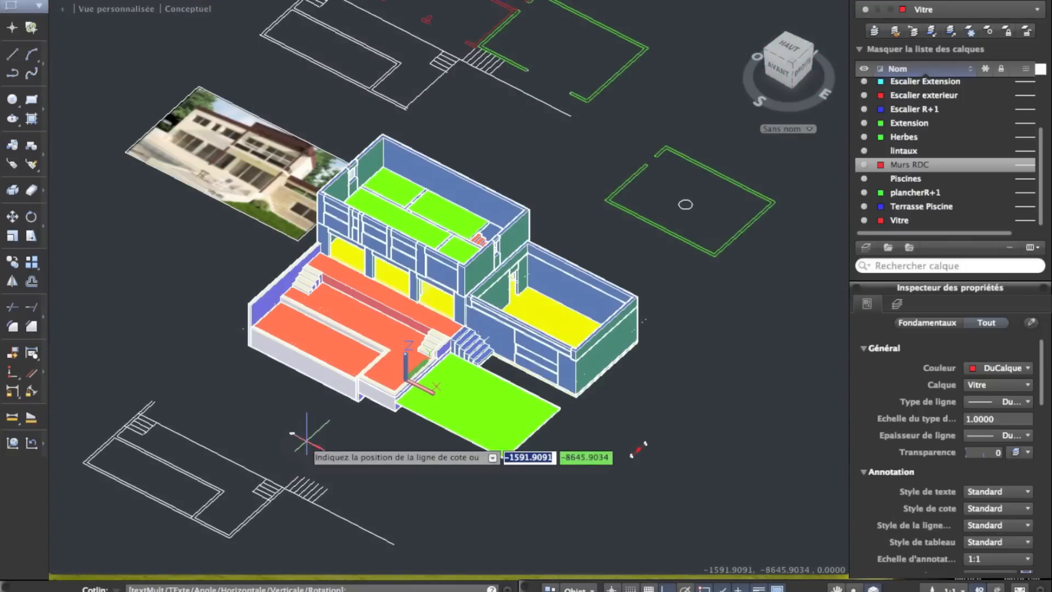
{"action": "scroll", "coordinate": [308, 439], "scroll_direction": "up", "scroll_amount": 10}
{"action": "left_click", "coordinate": [351, 440]}
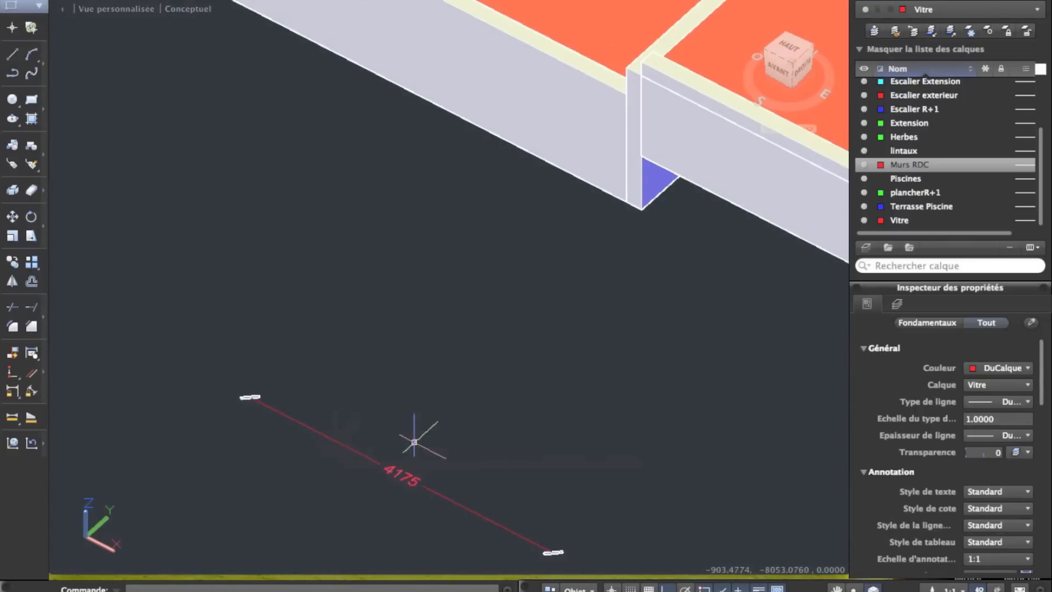
Draw a 4175 by 1500 rectangle in the empty area in front of the terrace
{"action": "scroll", "coordinate": [415, 442], "scroll_direction": "down", "scroll_amount": 4}
{"action": "left_click", "coordinate": [31, 101]}
{"action": "left_click", "coordinate": [200, 282]}
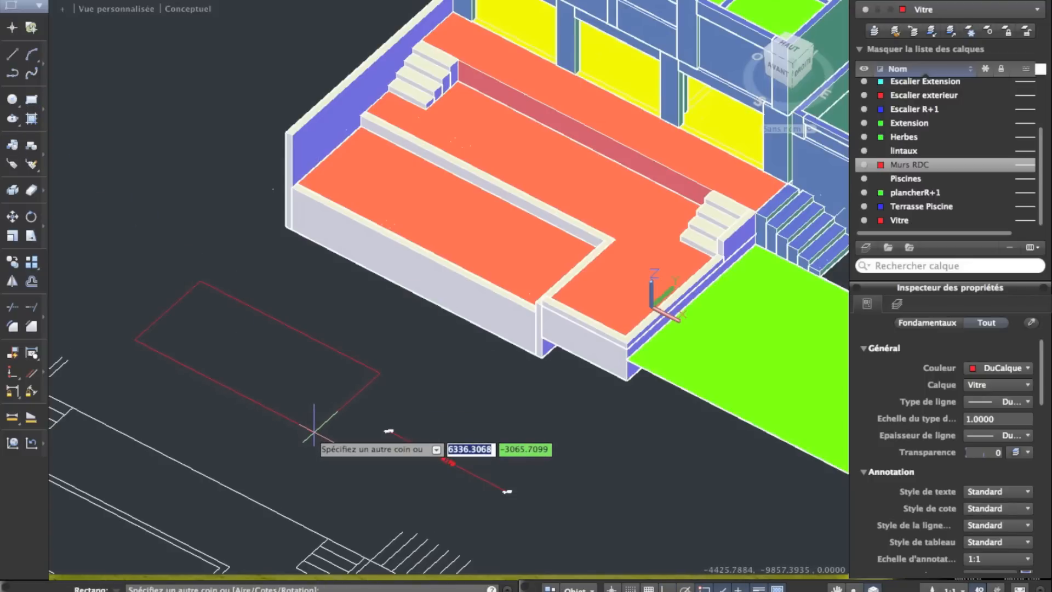
{"action": "key", "text": "shift"}
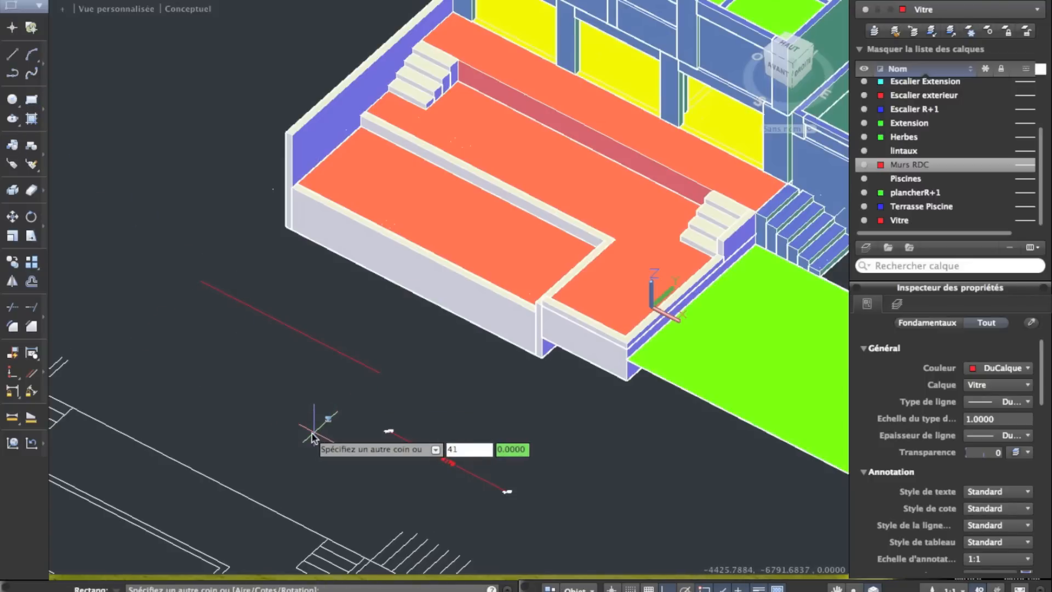
{"action": "type", "text": "4175"}
{"action": "key", "text": "Tab"}
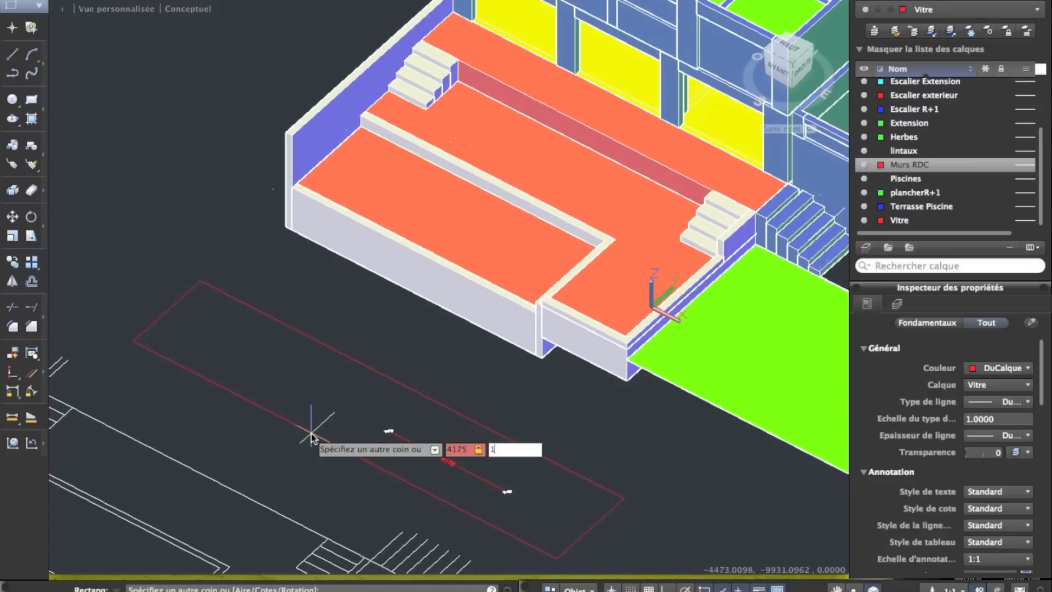
{"action": "key", "text": "Return"}
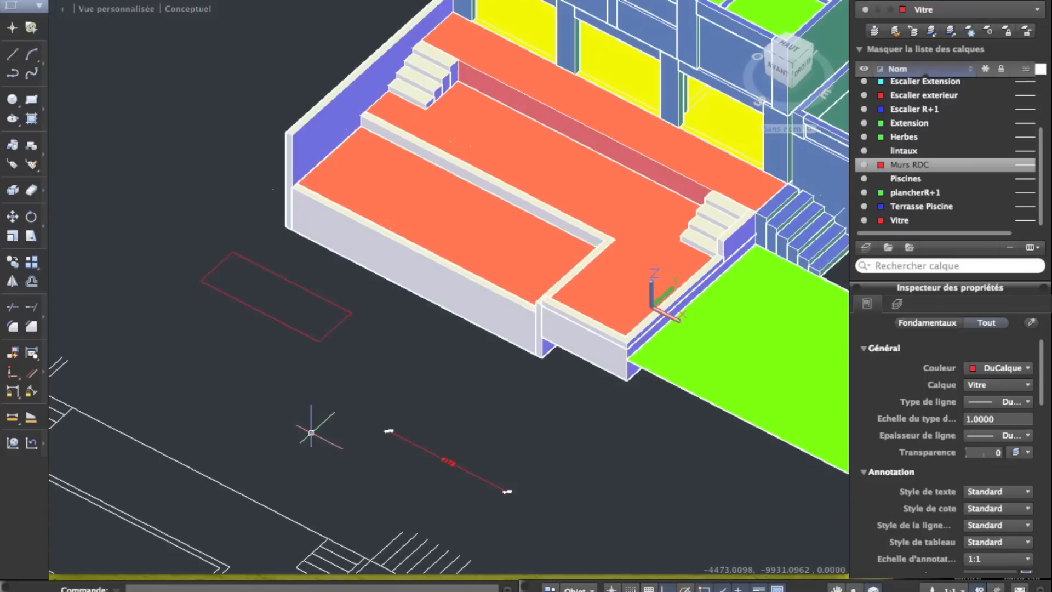
Extrude the rectangle in front of the terrace upward by 200 into a thin slab
{"action": "left_click", "coordinate": [286, 316]}
{"action": "left_click", "coordinate": [191, 251]}
{"action": "left_click", "coordinate": [394, 0]}
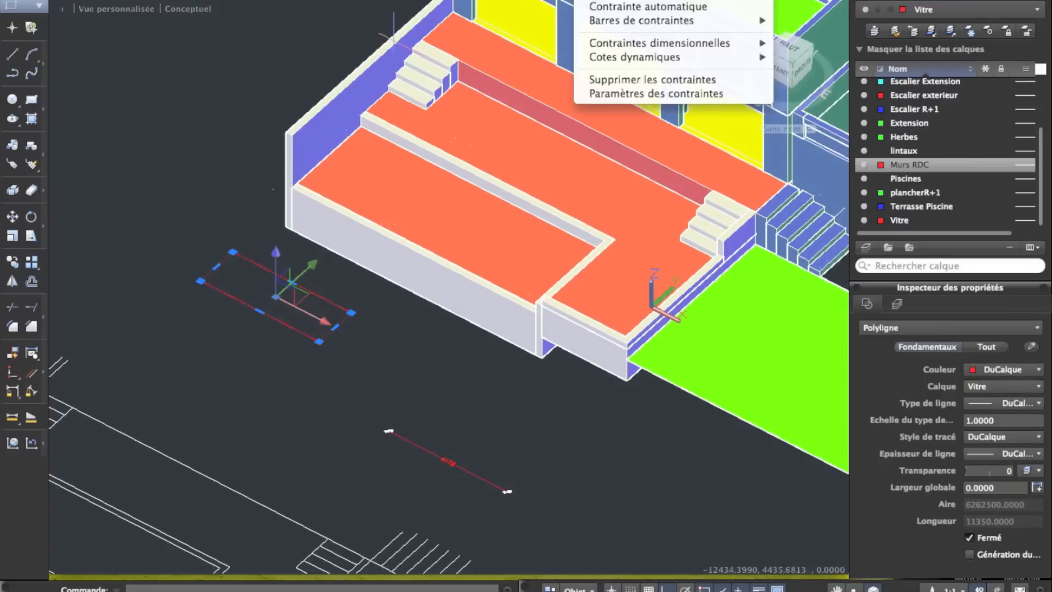
{"action": "mouse_move", "coordinate": [537, 0]}
{"action": "mouse_move", "coordinate": [416, 0]}
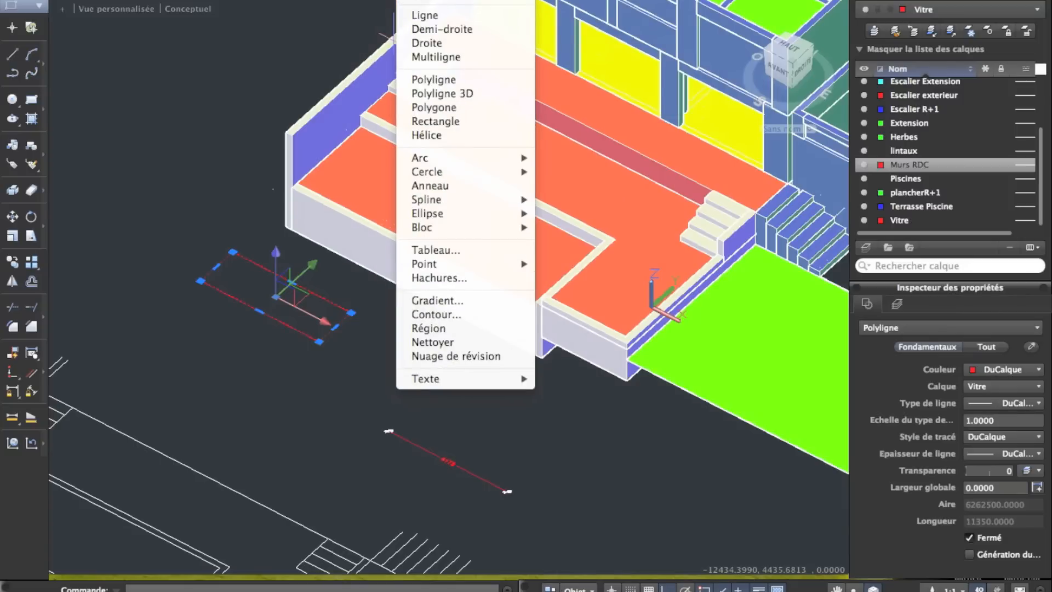
{"action": "left_click", "coordinate": [582, 111]}
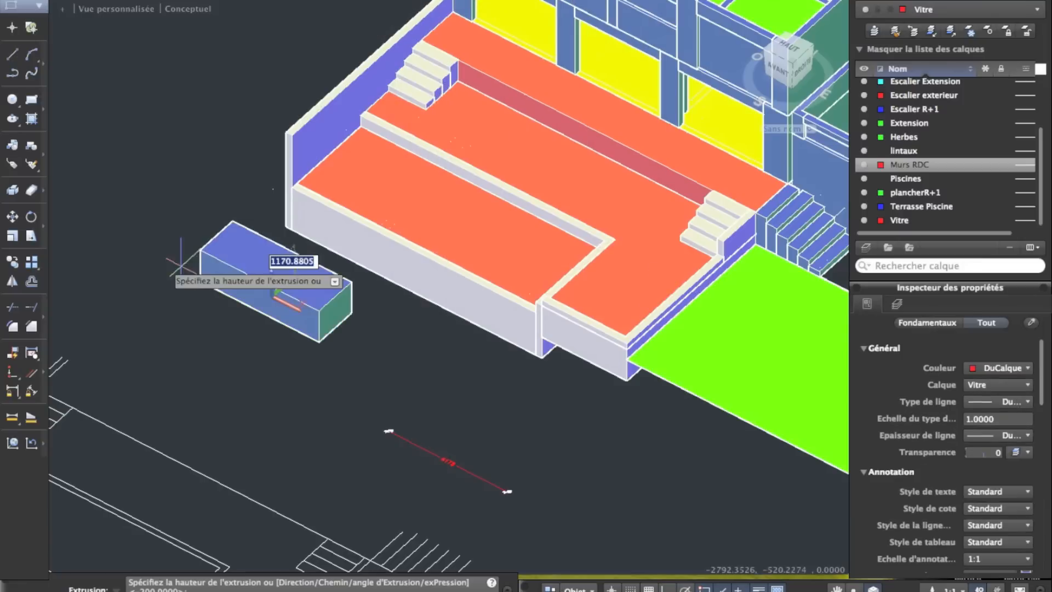
{"action": "key", "text": "Return"}
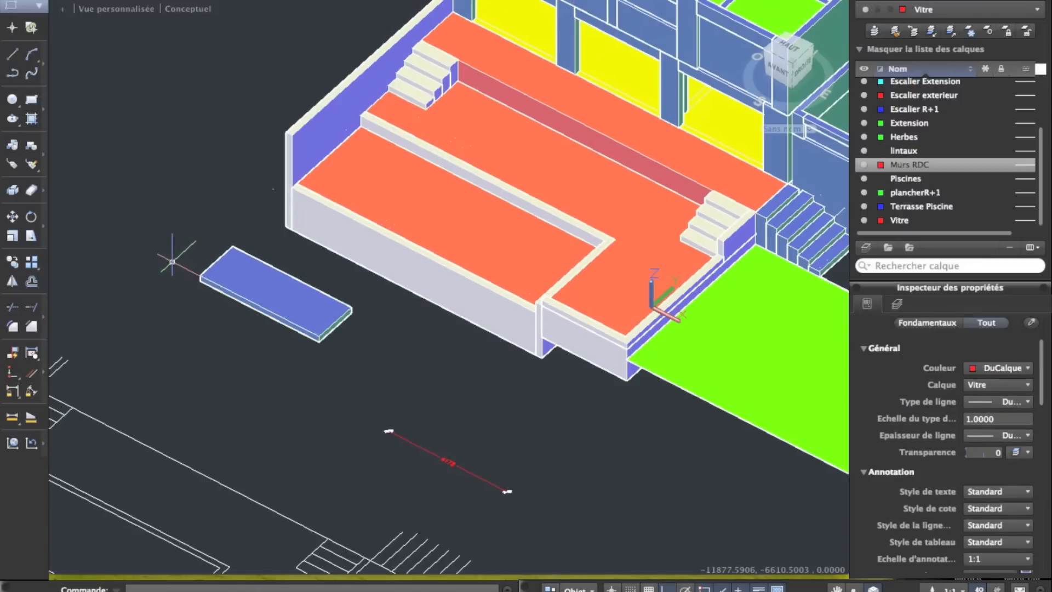
Move the slab by its rear upper corner onto the top corner of the ground-floor façade above the exterior stair
{"action": "left_click", "coordinate": [209, 274]}
{"action": "left_click", "coordinate": [11, 217]}
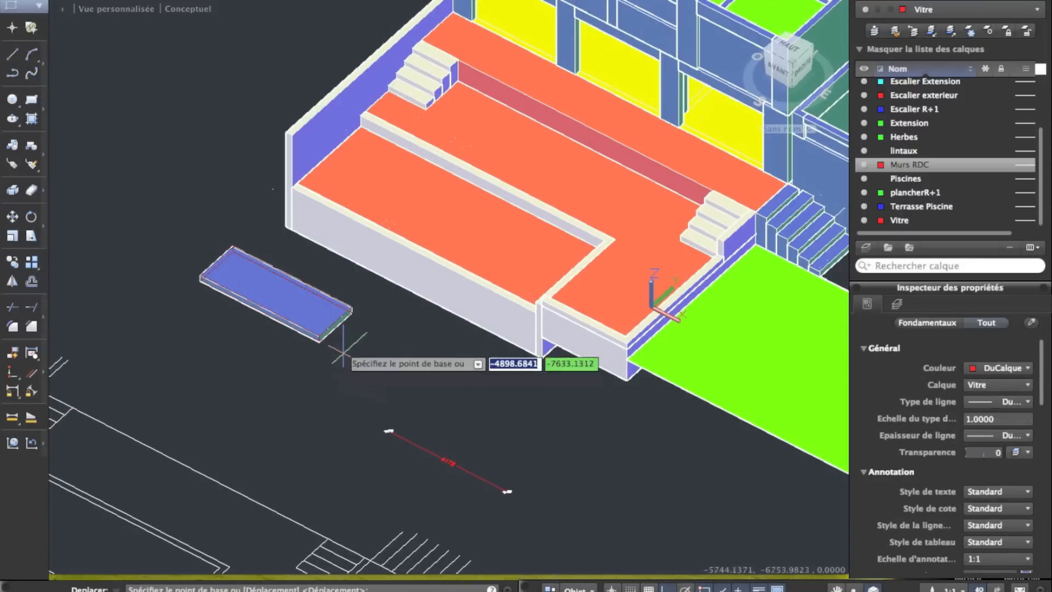
{"action": "left_click", "coordinate": [349, 308]}
{"action": "scroll", "coordinate": [576, 188], "scroll_direction": "up", "scroll_amount": 10}
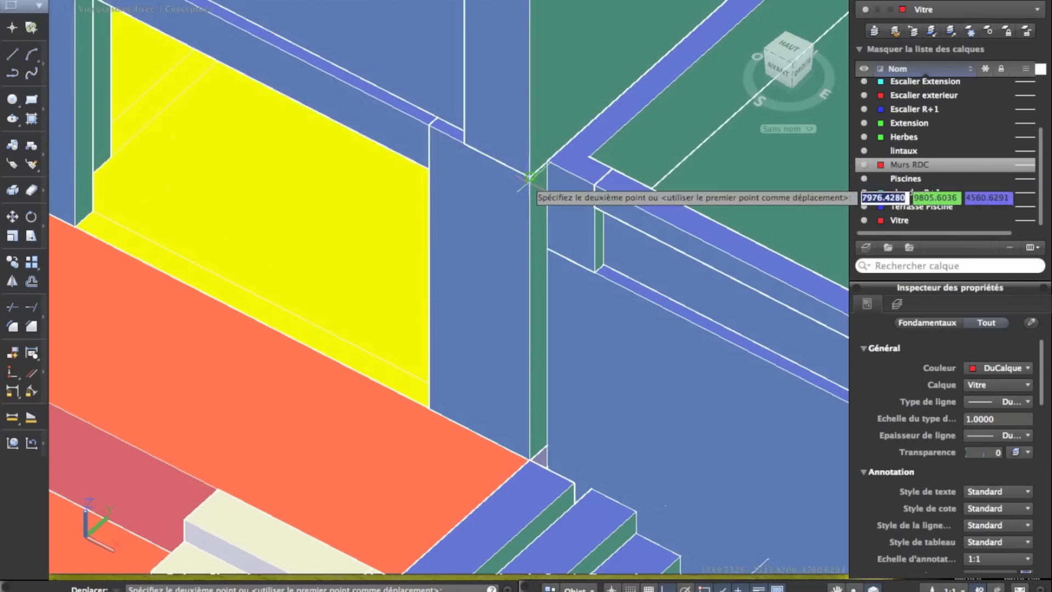
{"action": "left_click", "coordinate": [529, 175]}
Delete the linear dimension lying in front of the terrace
{"action": "scroll", "coordinate": [529, 175], "scroll_direction": "down", "scroll_amount": 10}
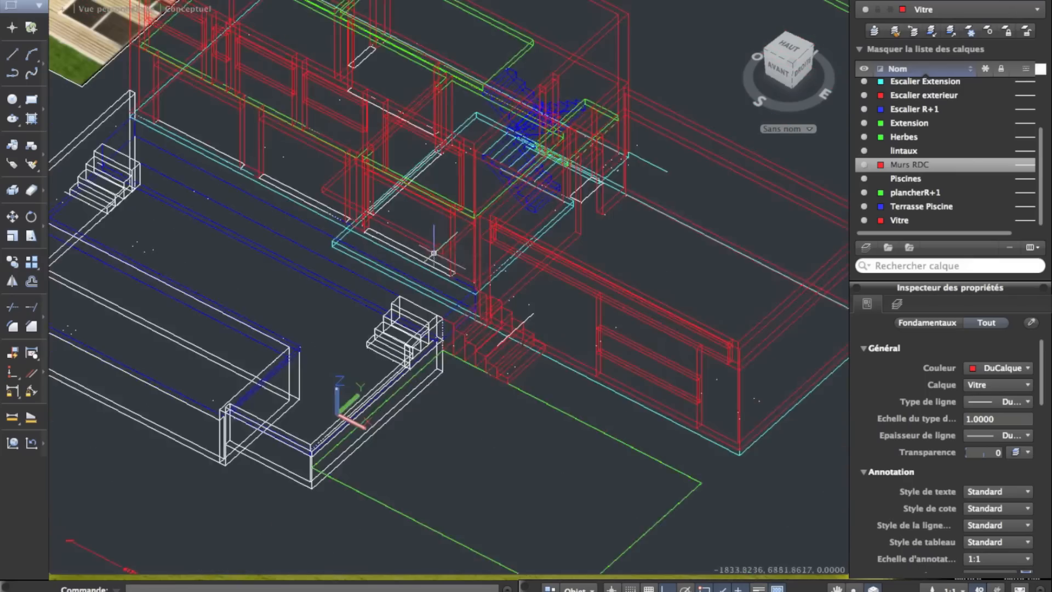
{"action": "middle_click_drag", "start_coordinate": [438, 241], "coordinate": [449, 82], "text": "shift"}
{"action": "mouse_move", "coordinate": [263, 186]}
{"action": "middle_mouse_down"}
{"action": "mouse_move", "coordinate": [548, 249]}
{"action": "mouse_move", "coordinate": [511, 395]}
{"action": "middle_mouse_up"}
{"action": "middle_click_drag", "start_coordinate": [403, 291], "coordinate": [457, 88]}
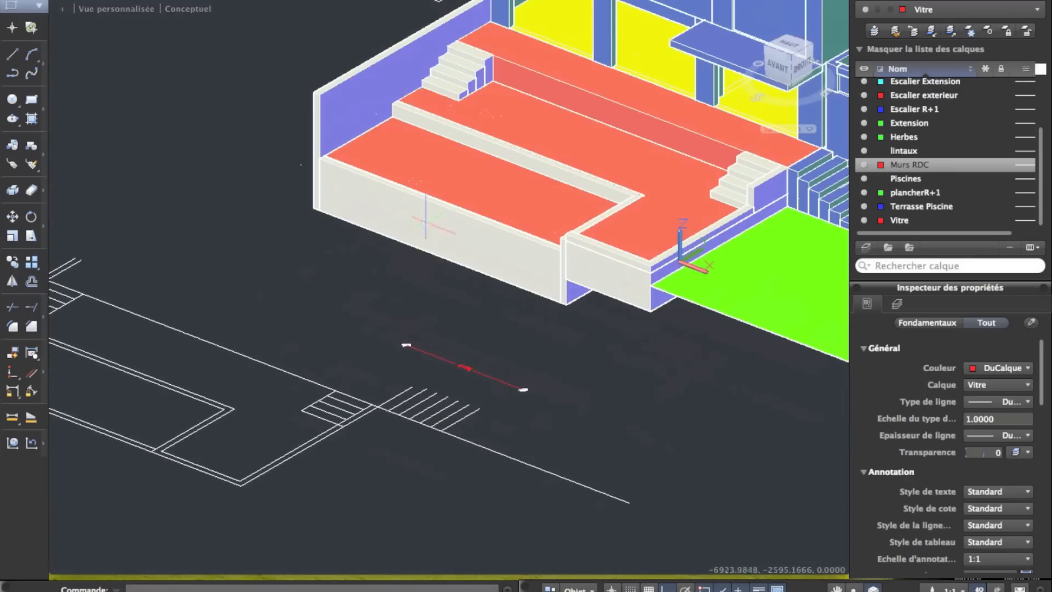
{"action": "left_click", "coordinate": [408, 341]}
{"action": "key", "text": "Delete"}
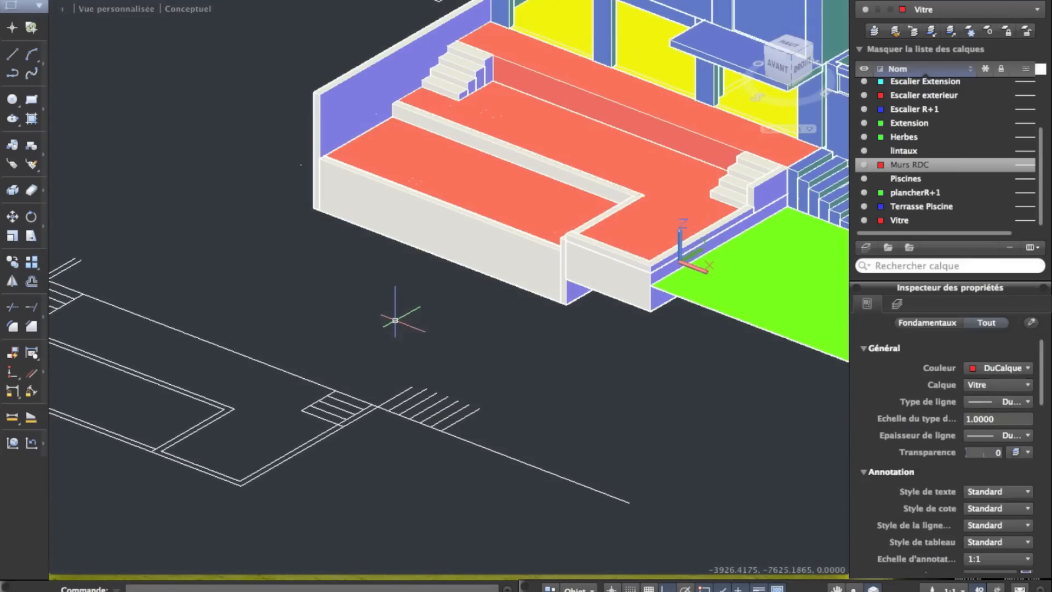
Start a new rectangle in the empty area in front of the terrace, beside the copied plan
{"action": "scroll", "coordinate": [394, 321], "scroll_direction": "down", "scroll_amount": 6}
{"action": "scroll", "coordinate": [586, 244], "scroll_direction": "up", "scroll_amount": 7}
{"action": "scroll", "coordinate": [586, 244], "scroll_direction": "up", "scroll_amount": 5}
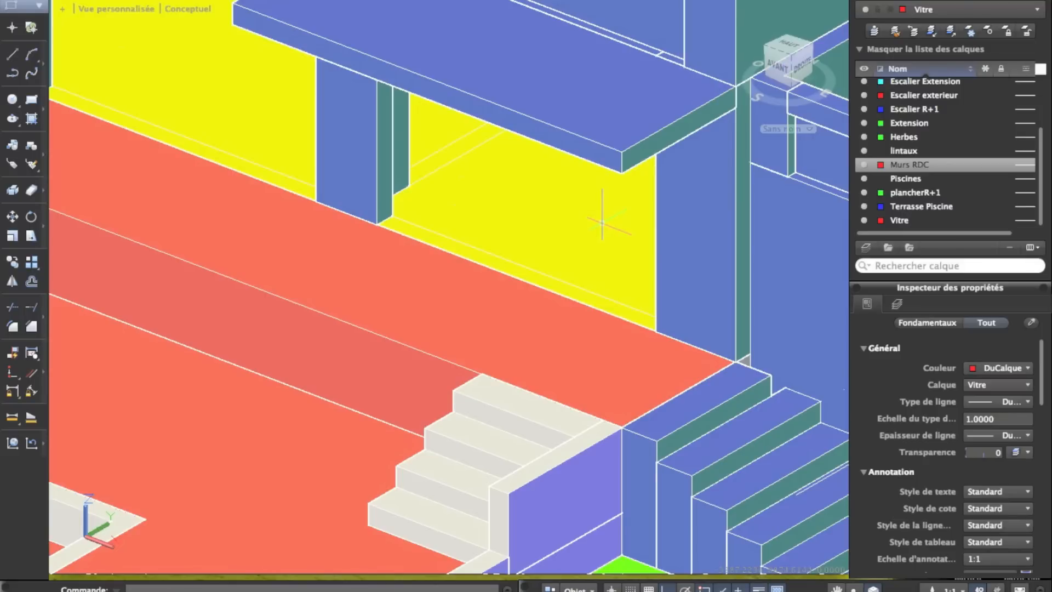
{"action": "left_click", "coordinate": [31, 100]}
{"action": "scroll", "coordinate": [383, 236], "scroll_direction": "down", "scroll_amount": 8}
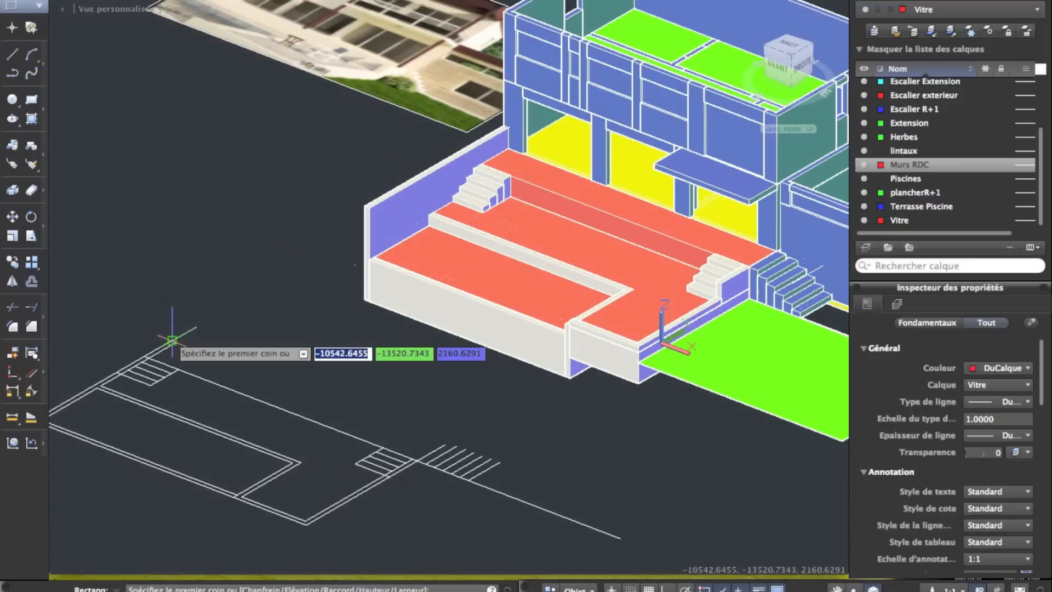
Draw a 200 by 200 rectangle in the empty area beside the terrace model
{"action": "key", "text": "Escape"}
{"action": "right_click", "coordinate": [189, 312]}
{"action": "left_click", "coordinate": [213, 308]}
{"action": "left_click", "coordinate": [245, 313]}
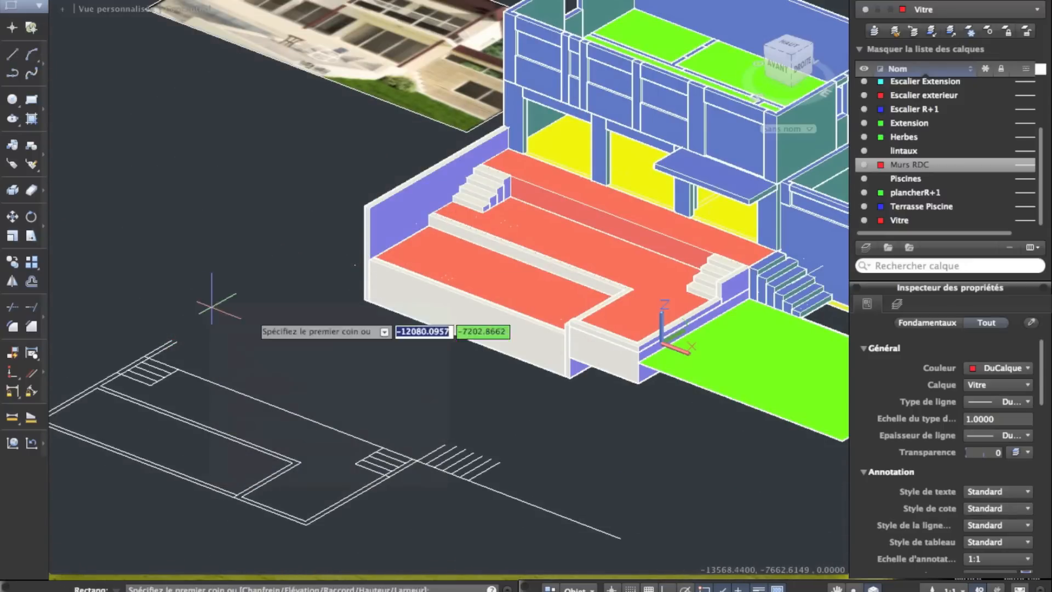
{"action": "key", "text": "Tab"}
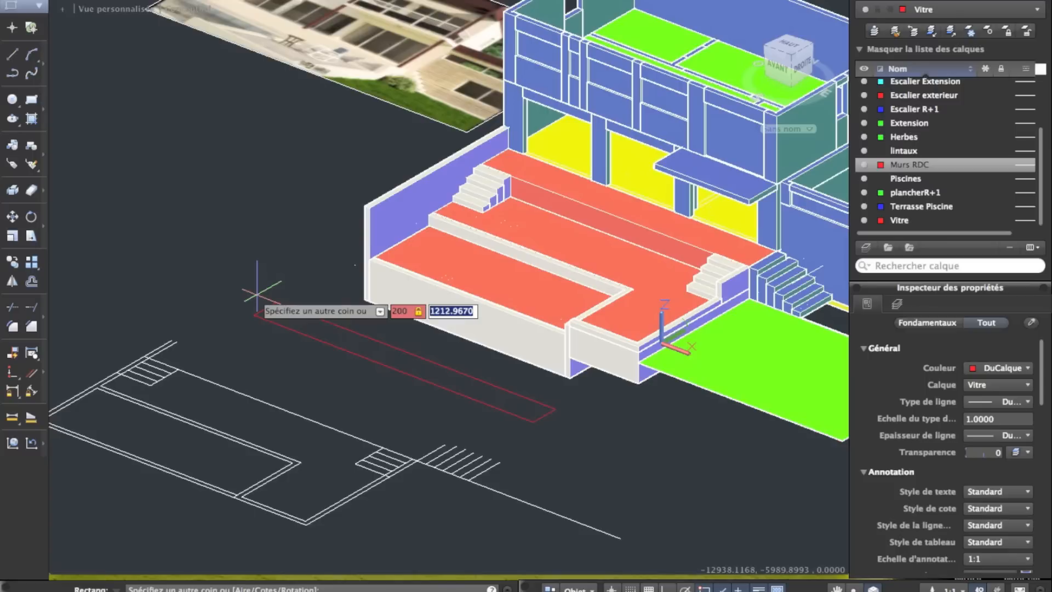
{"action": "key", "text": "Return"}
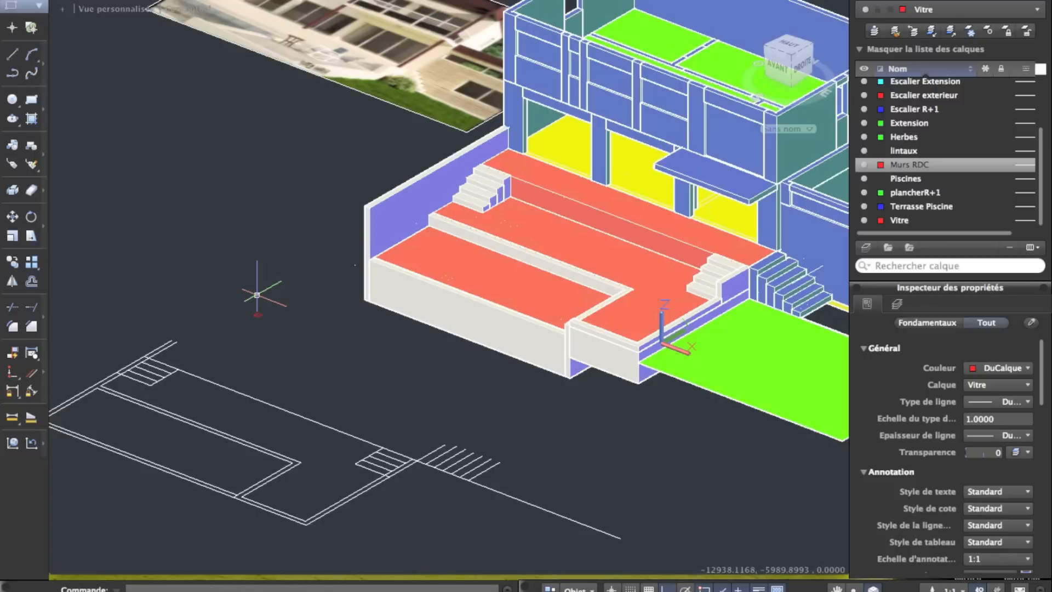
Move the small square from its corner to the underside of the balcony slab's outer front corner, near the exterior stairs
{"action": "scroll", "coordinate": [256, 296], "scroll_direction": "up", "scroll_amount": 2}
{"action": "left_click", "coordinate": [253, 299]}
{"action": "left_click", "coordinate": [286, 349]}
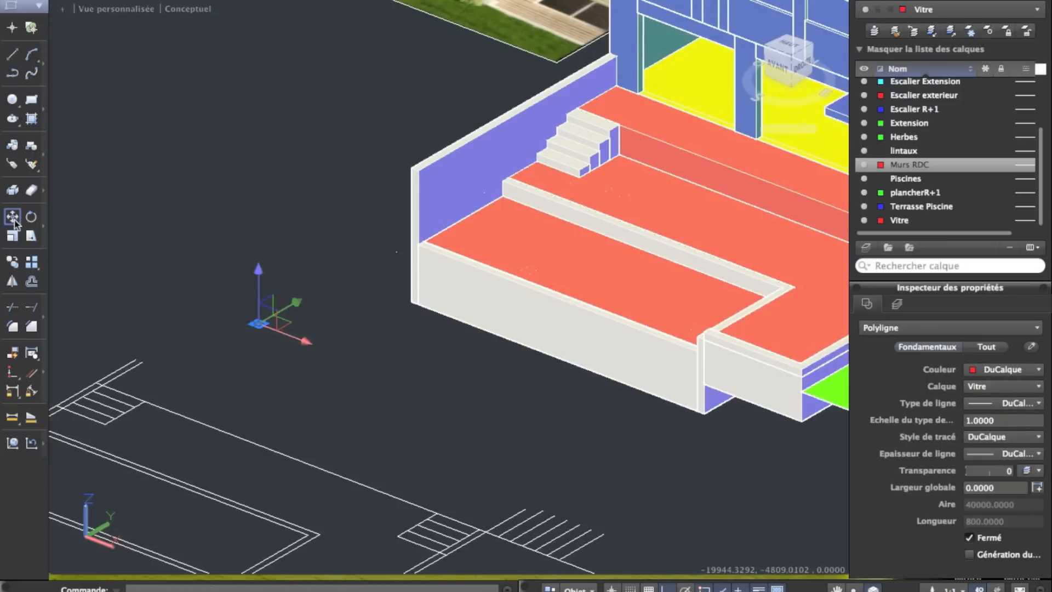
{"action": "left_click", "coordinate": [13, 218]}
{"action": "left_click", "coordinate": [263, 324]}
{"action": "scroll", "coordinate": [599, 286], "scroll_direction": "down", "scroll_amount": 3}
{"action": "middle_click_drag", "start_coordinate": [799, 251], "coordinate": [190, 343]}
{"action": "scroll", "coordinate": [189, 337], "scroll_direction": "up", "scroll_amount": 4}
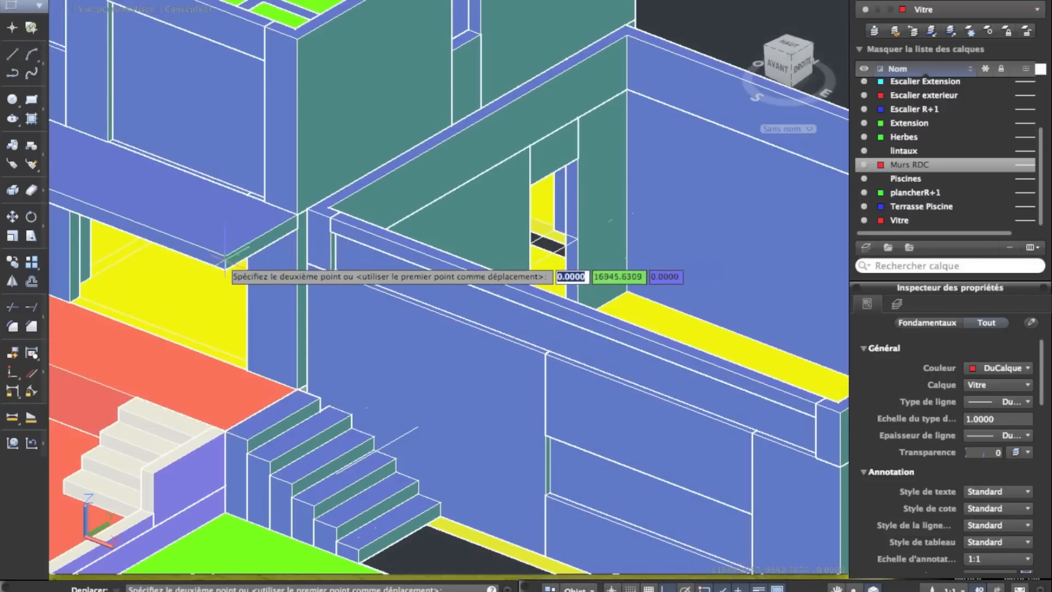
{"action": "left_click", "coordinate": [225, 257]}
{"action": "scroll", "coordinate": [223, 277], "scroll_direction": "up", "scroll_amount": 5}
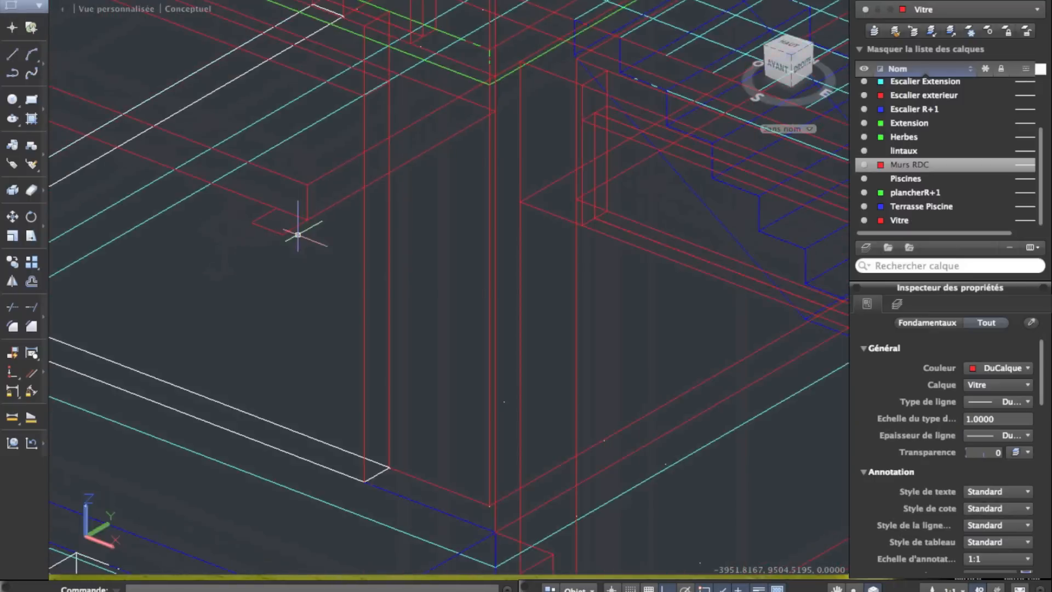
{"action": "scroll", "coordinate": [340, 106], "scroll_direction": "down", "scroll_amount": 3}
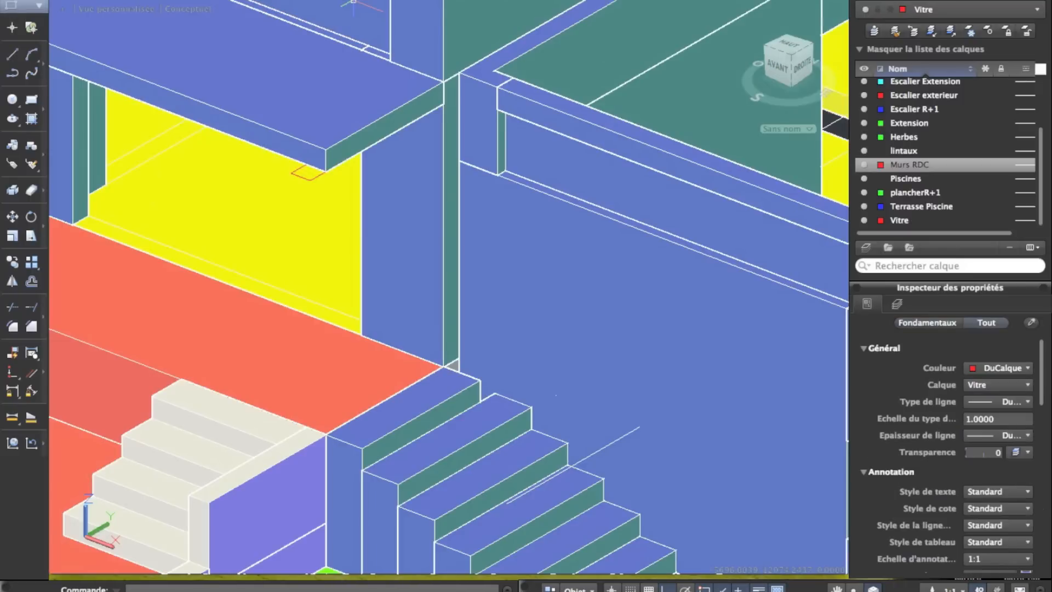
Extrude the square under the balcony slab down to the terrace level at the head of the exterior stairs
{"action": "left_click", "coordinate": [416, 0]}
{"action": "mouse_move", "coordinate": [434, 0]}
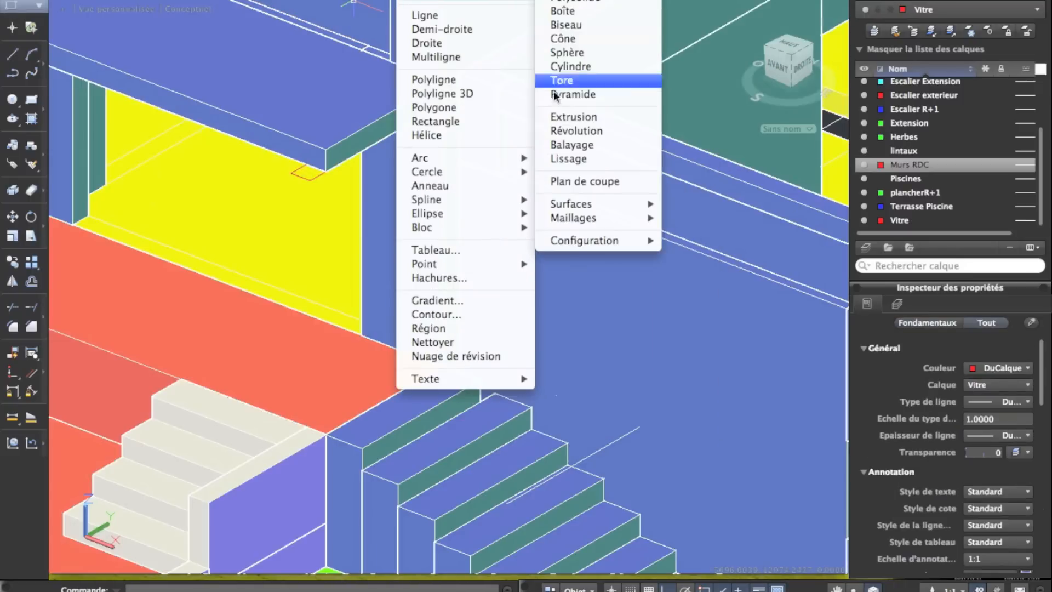
{"action": "left_click", "coordinate": [561, 117]}
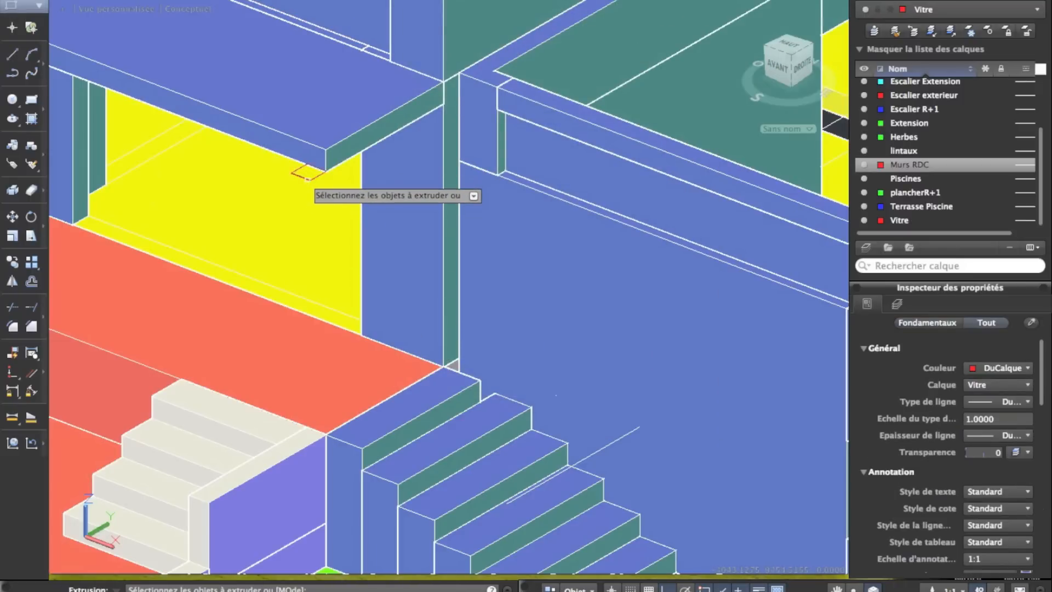
{"action": "left_click", "coordinate": [308, 175]}
{"action": "key", "text": "Return"}
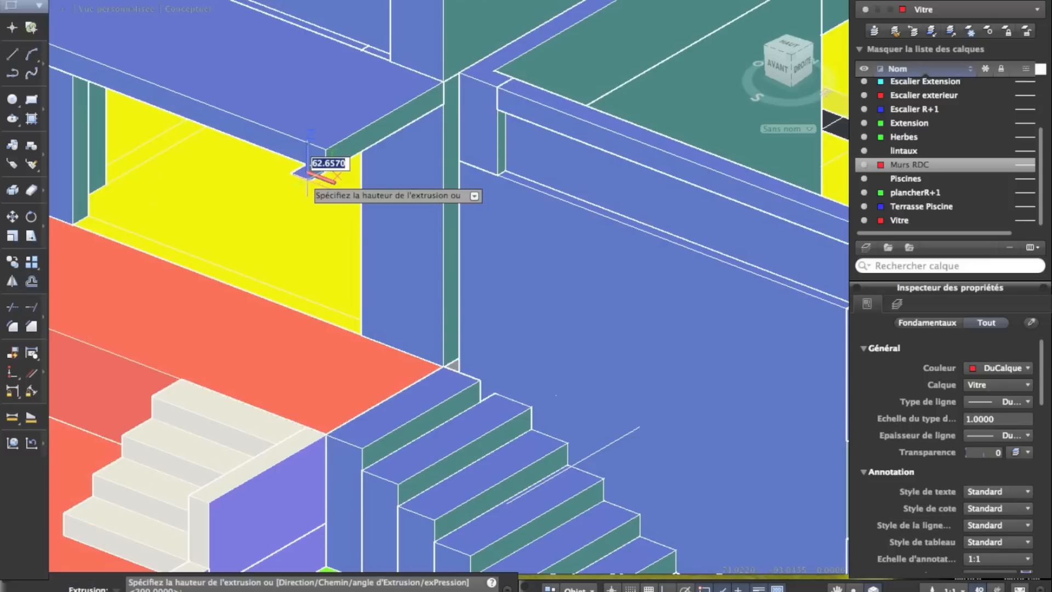
{"action": "left_click", "coordinate": [326, 434]}
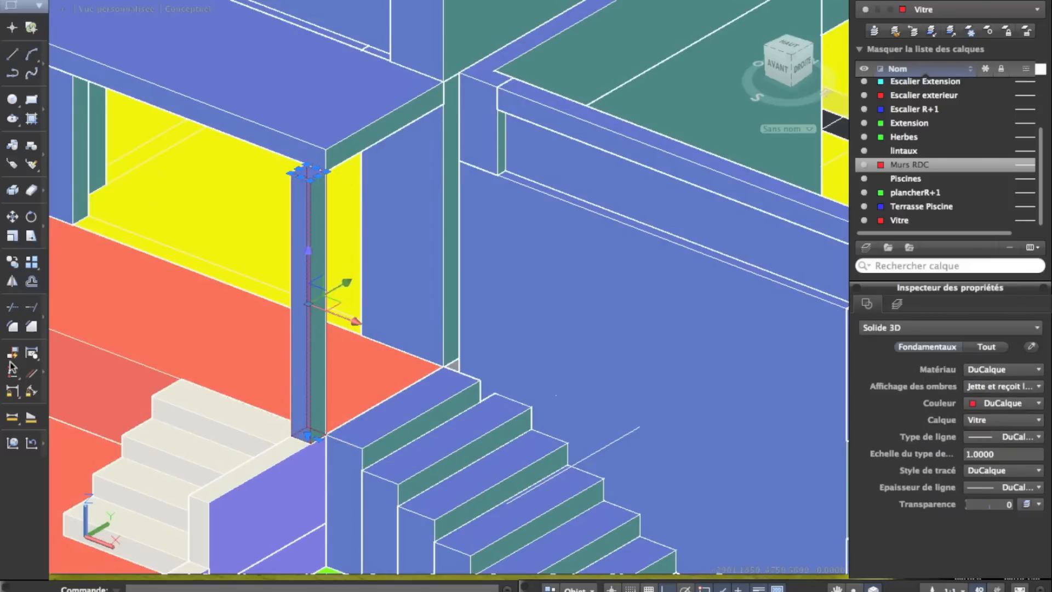
Move the extruded column to align its front corner with the balcony slab's outer corner
{"action": "left_click", "coordinate": [12, 217]}
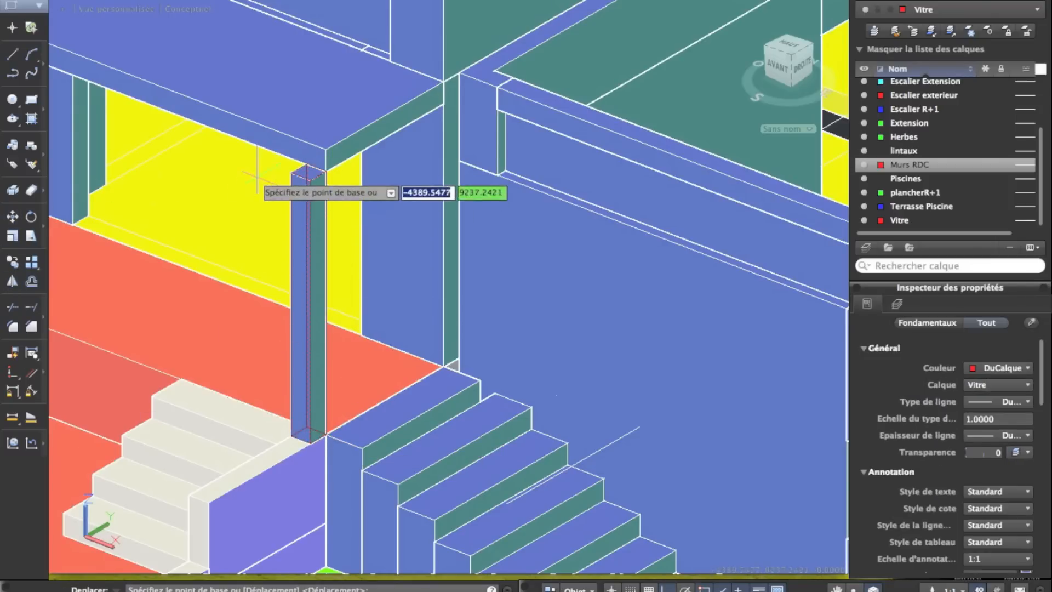
{"action": "left_click", "coordinate": [316, 175]}
{"action": "key", "text": "Return"}
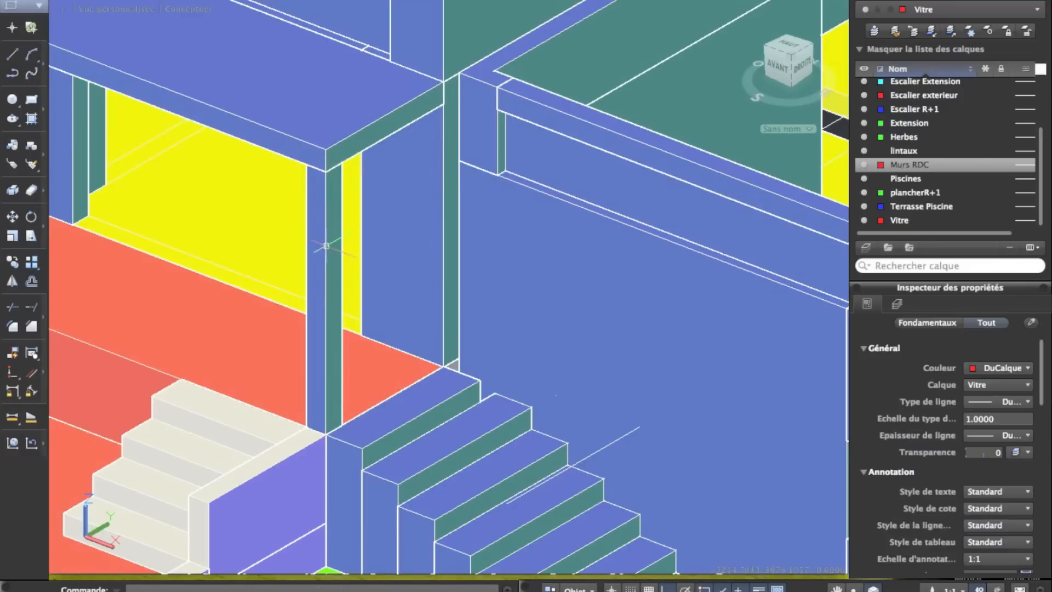
Copy the column to the opposite front corner of the balcony slab
{"action": "left_click", "coordinate": [16, 264]}
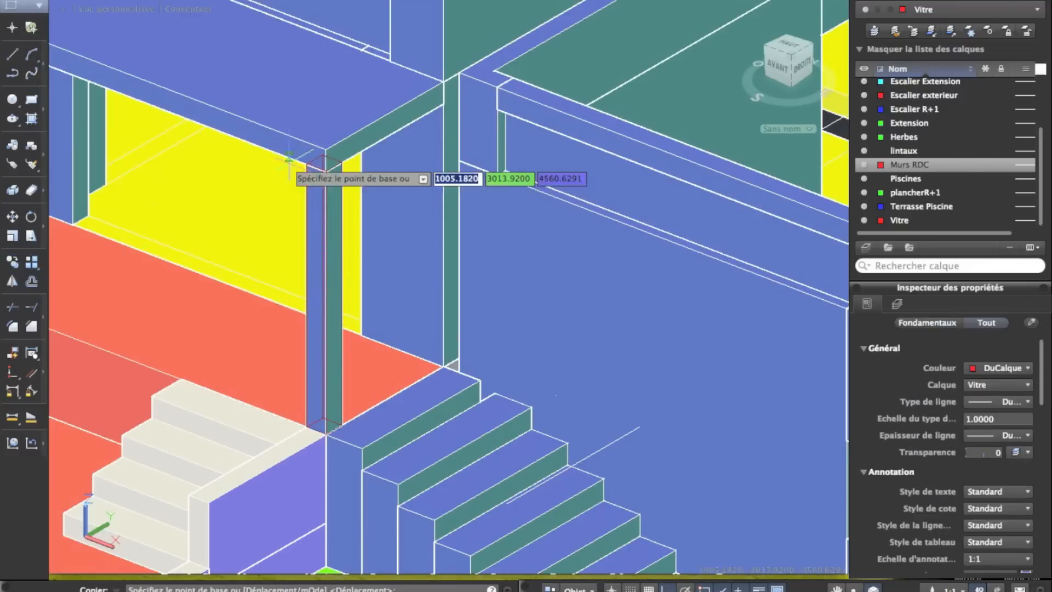
{"action": "left_click", "coordinate": [306, 164]}
{"action": "middle_click_drag", "start_coordinate": [425, 214], "coordinate": [604, 305]}
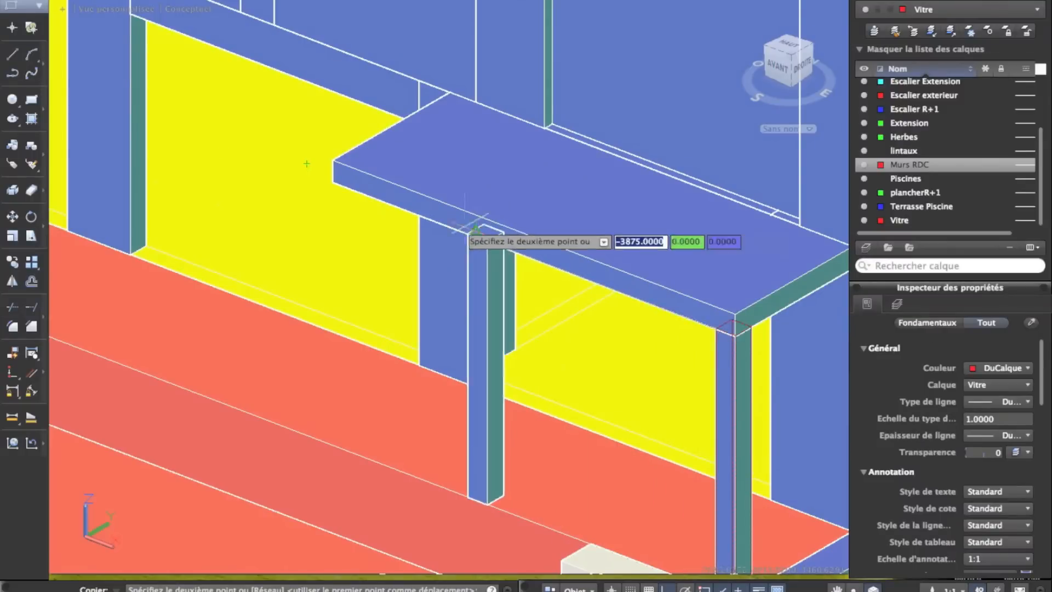
{"action": "left_click", "coordinate": [333, 182]}
{"action": "scroll", "coordinate": [402, 241], "scroll_direction": "down", "scroll_amount": 8}
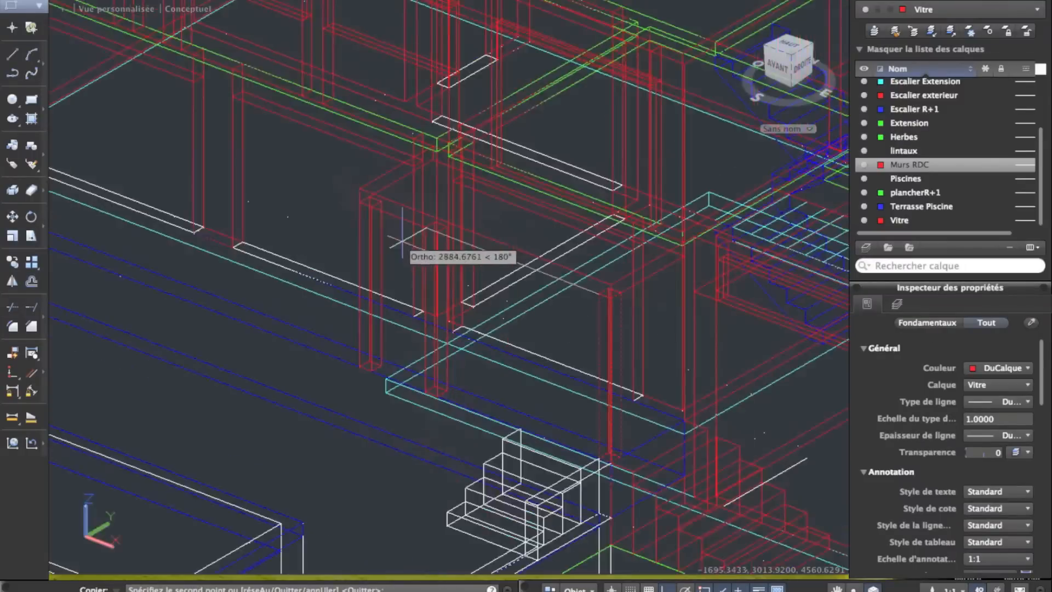
{"action": "key", "text": "Escape"}
Copy both balcony columns upward, from their base to the top face of the balcony slab
{"action": "scroll", "coordinate": [356, 268], "scroll_direction": "down", "scroll_amount": 4}
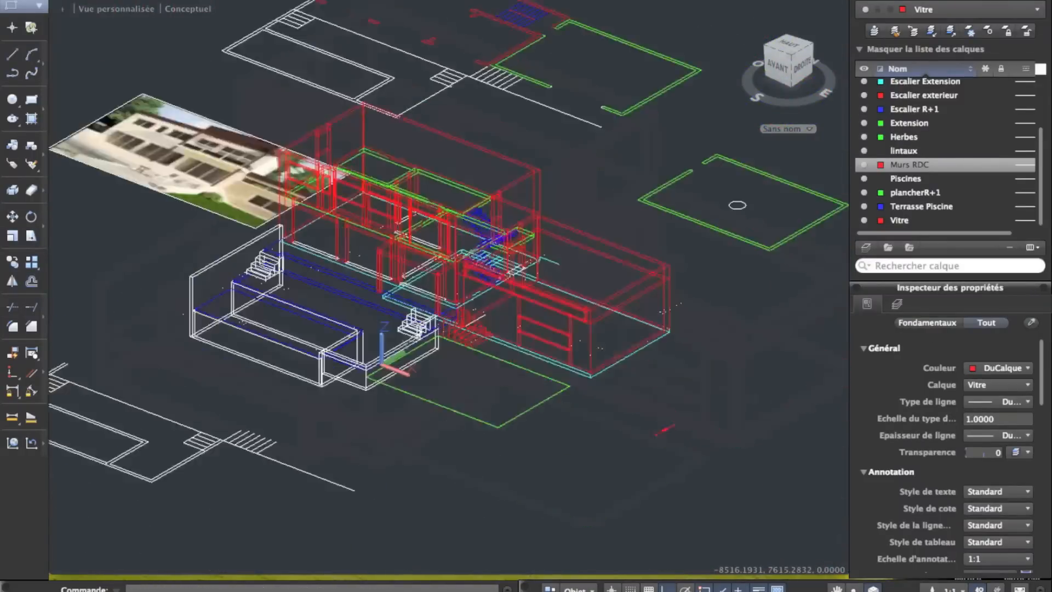
{"action": "middle_click_drag", "start_coordinate": [357, 268], "coordinate": [664, 273]}
{"action": "scroll", "coordinate": [509, 230], "scroll_direction": "up", "scroll_amount": 8}
{"action": "middle_click_drag", "start_coordinate": [435, 211], "coordinate": [472, 285], "text": "shift"}
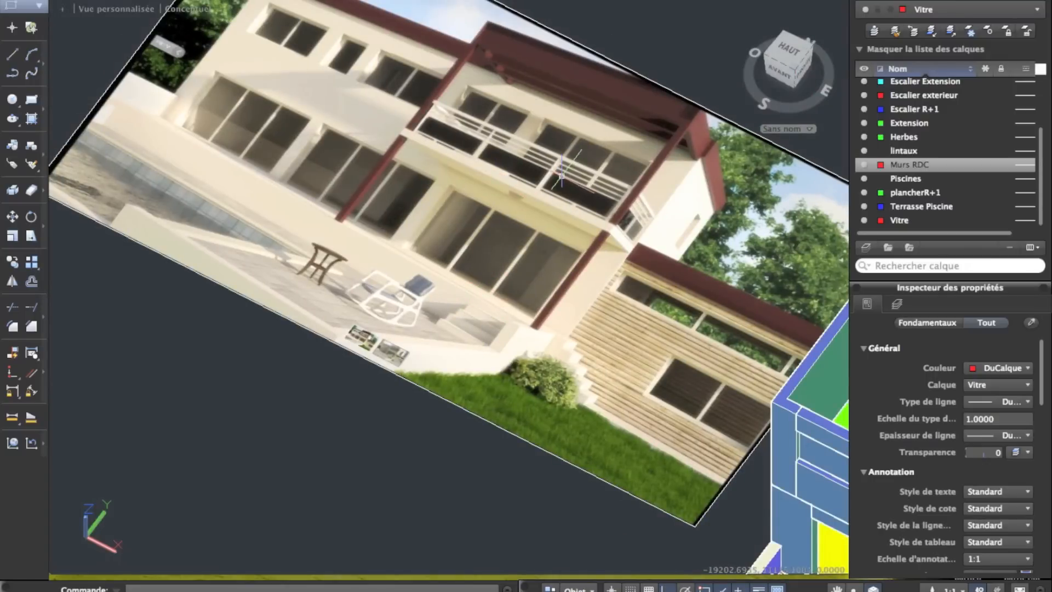
{"action": "scroll", "coordinate": [570, 198], "scroll_direction": "up", "scroll_amount": 6}
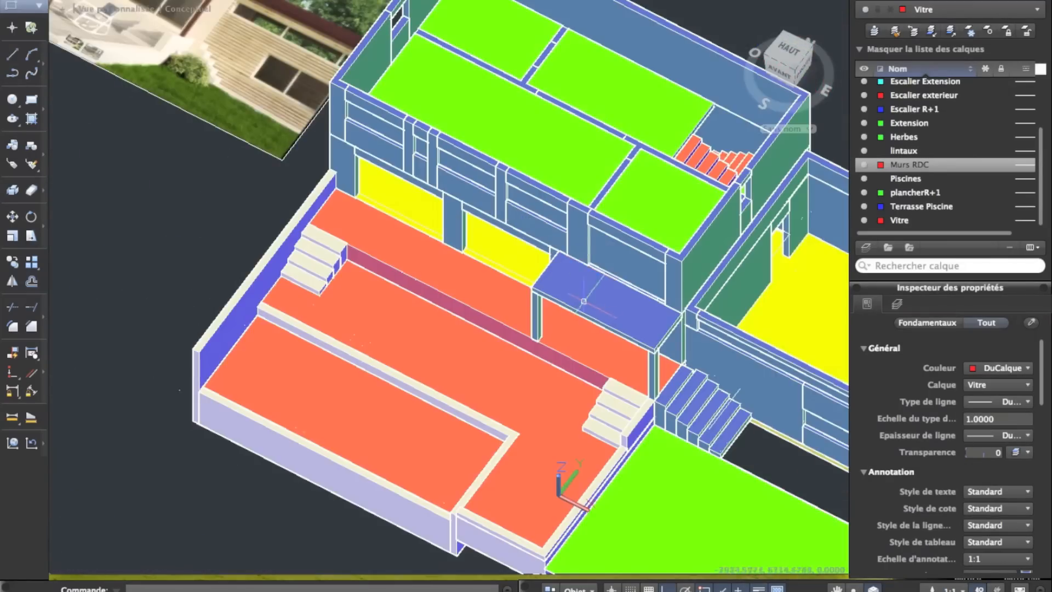
{"action": "mouse_move", "coordinate": [600, 296]}
{"action": "middle_mouse_down", "text": "shift"}
{"action": "mouse_move", "coordinate": [558, 188]}
{"action": "mouse_move", "coordinate": [505, 232]}
{"action": "middle_mouse_up", "text": "shift"}
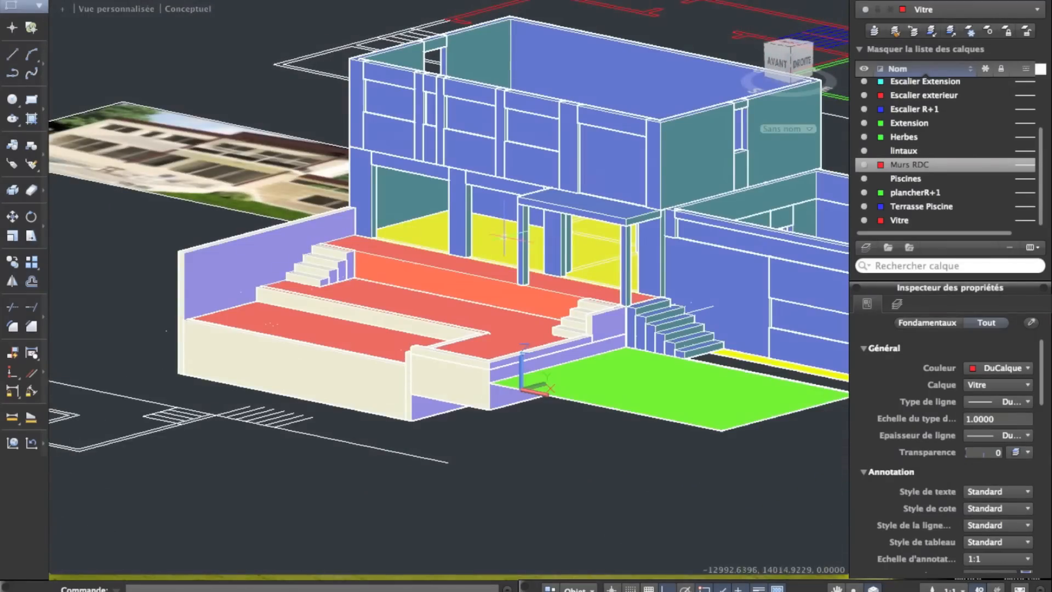
{"action": "left_click", "coordinate": [522, 239]}
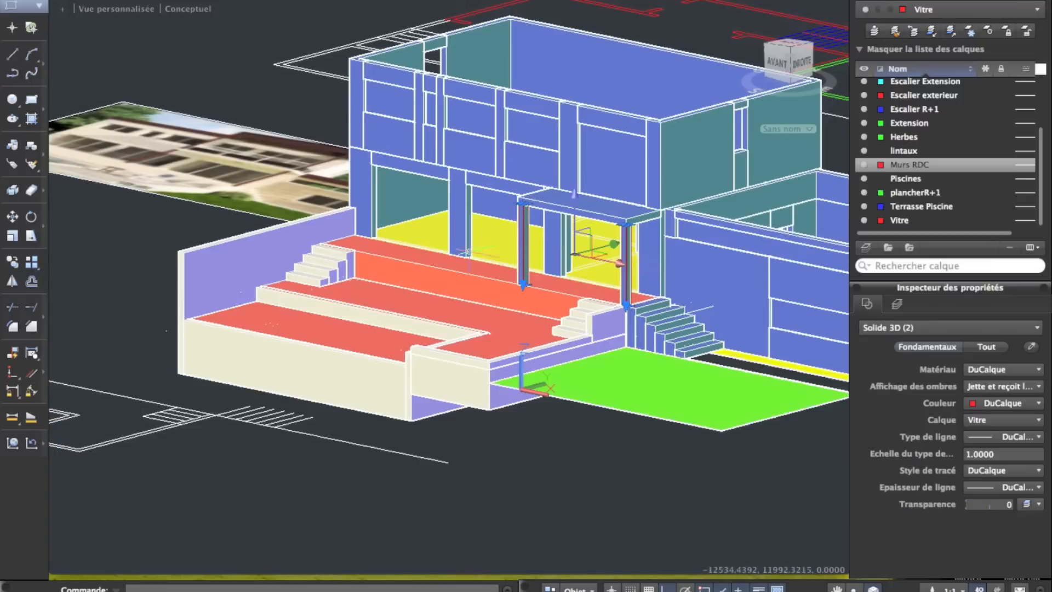
{"action": "left_click", "coordinate": [12, 262]}
{"action": "scroll", "coordinate": [562, 300], "scroll_direction": "up", "scroll_amount": 5}
{"action": "left_click", "coordinate": [560, 298]}
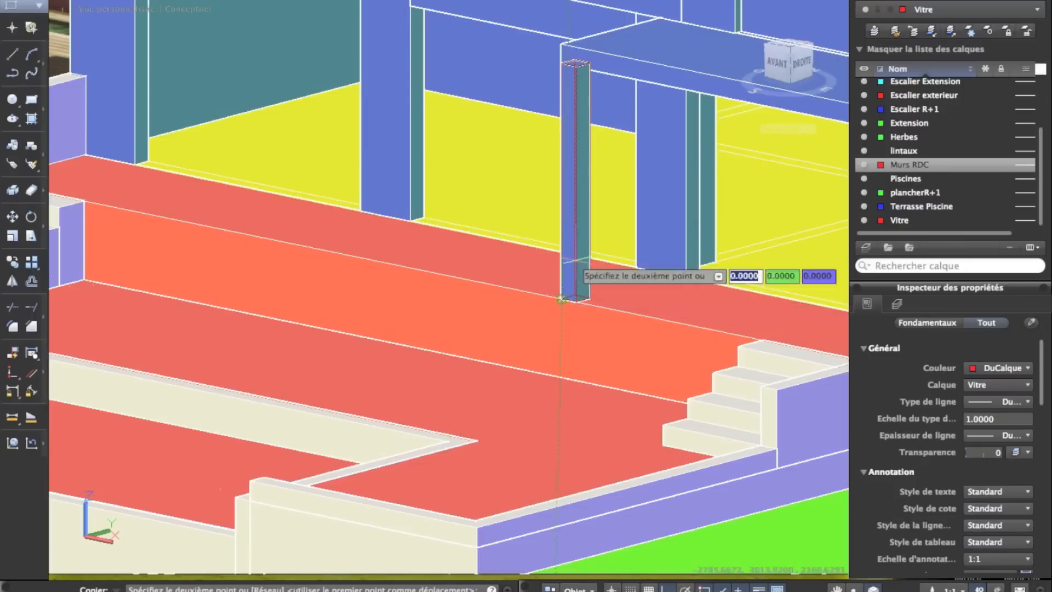
{"action": "scroll", "coordinate": [560, 299], "scroll_direction": "down", "scroll_amount": 4}
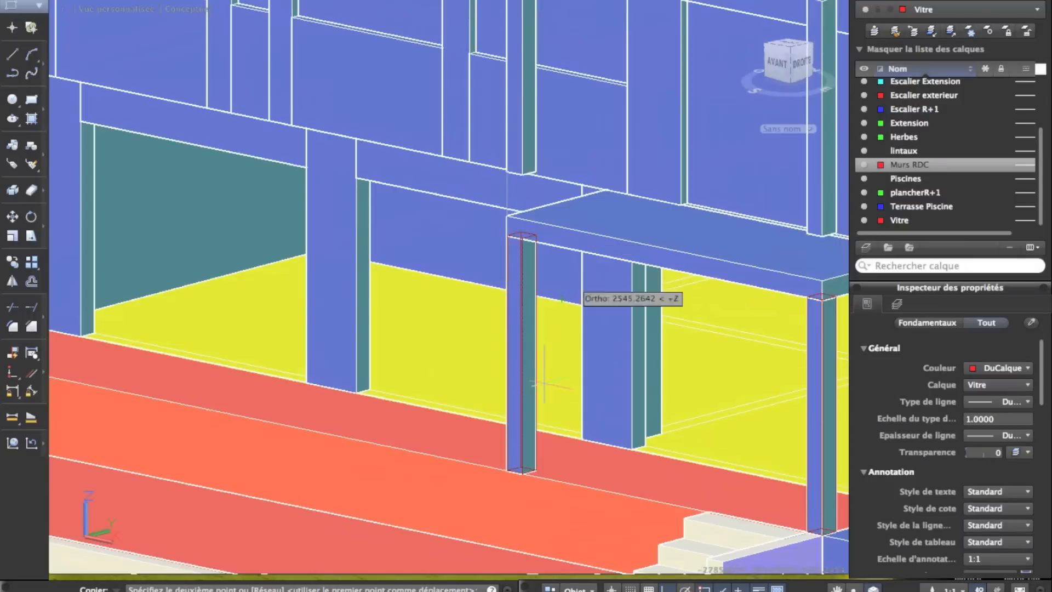
{"action": "left_click", "coordinate": [506, 220]}
{"action": "scroll", "coordinate": [554, 209], "scroll_direction": "down", "scroll_amount": 5}
{"action": "key", "text": "Escape"}
Compare the columns and upper floor of the house in the reference photo with the model's front facade
{"action": "mouse_move", "coordinate": [597, 159]}
{"action": "middle_mouse_down", "text": "shift"}
{"action": "mouse_move", "coordinate": [561, 113]}
{"action": "mouse_move", "coordinate": [582, 192]}
{"action": "mouse_move", "coordinate": [695, 320]}
{"action": "middle_mouse_up", "text": "shift"}
{"action": "scroll", "coordinate": [580, 179], "scroll_direction": "up", "scroll_amount": 5}
{"action": "scroll", "coordinate": [578, 178], "scroll_direction": "down", "scroll_amount": 4}
{"action": "mouse_move", "coordinate": [363, 167]}
{"action": "middle_mouse_down"}
{"action": "mouse_move", "coordinate": [396, 211]}
{"action": "mouse_move", "coordinate": [361, 262]}
{"action": "middle_mouse_up"}
{"action": "mouse_move", "coordinate": [281, 153]}
{"action": "middle_mouse_down", "text": "shift"}
{"action": "mouse_move", "coordinate": [371, 311]}
{"action": "mouse_move", "coordinate": [523, 315]}
{"action": "middle_mouse_up", "text": "shift"}
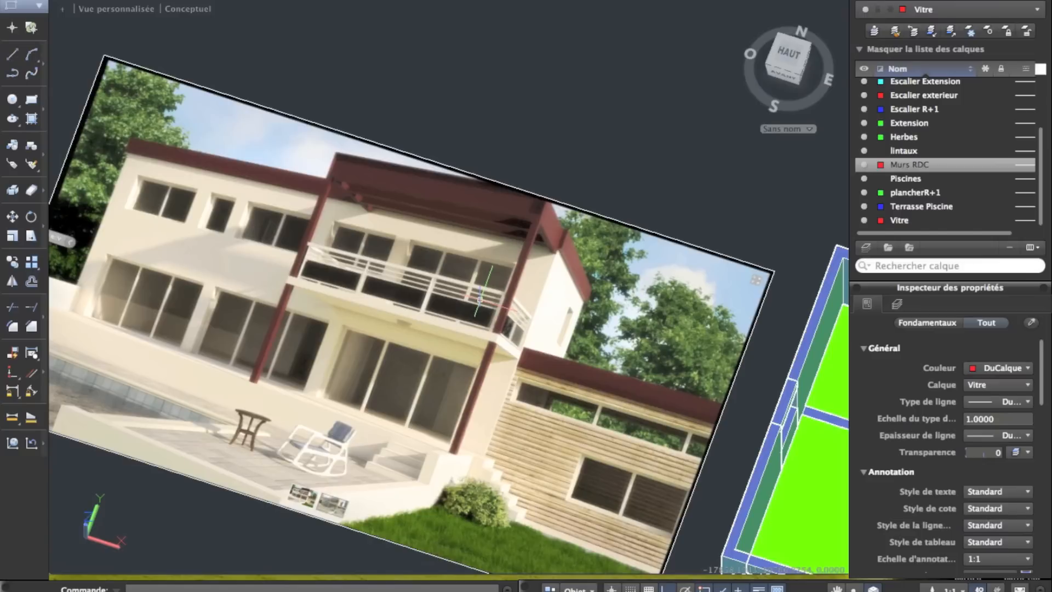
{"action": "scroll", "coordinate": [178, 371], "scroll_direction": "down", "scroll_amount": 5}
{"action": "middle_click_drag", "start_coordinate": [538, 526], "coordinate": [289, 316]}
{"action": "middle_click_drag", "start_coordinate": [454, 285], "coordinate": [499, 236], "text": "shift"}
{"action": "scroll", "coordinate": [507, 198], "scroll_direction": "up", "scroll_amount": 5}
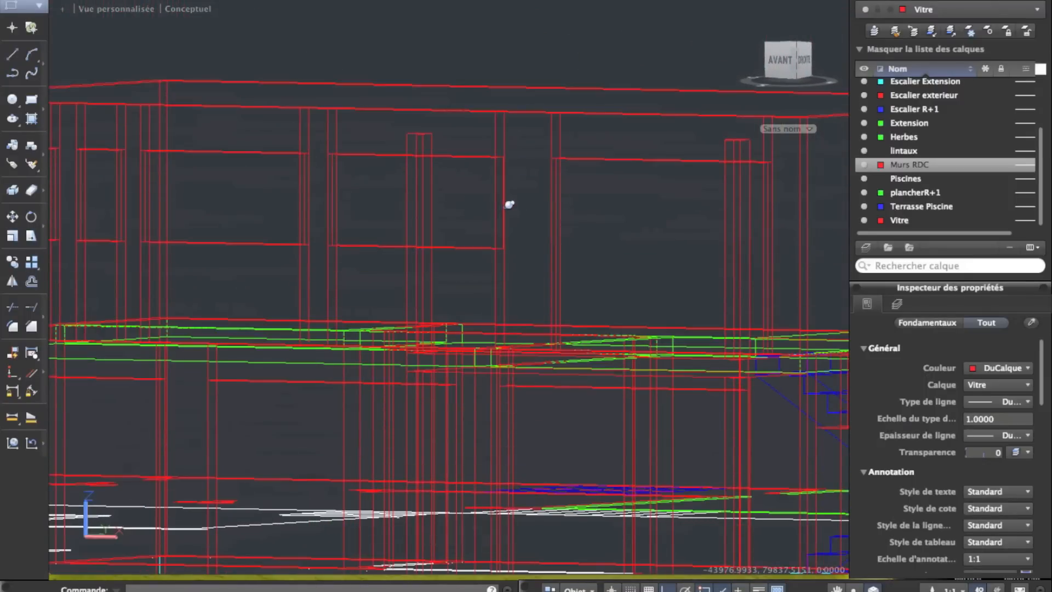
{"action": "scroll", "coordinate": [495, 198], "scroll_direction": "down", "scroll_amount": 3}
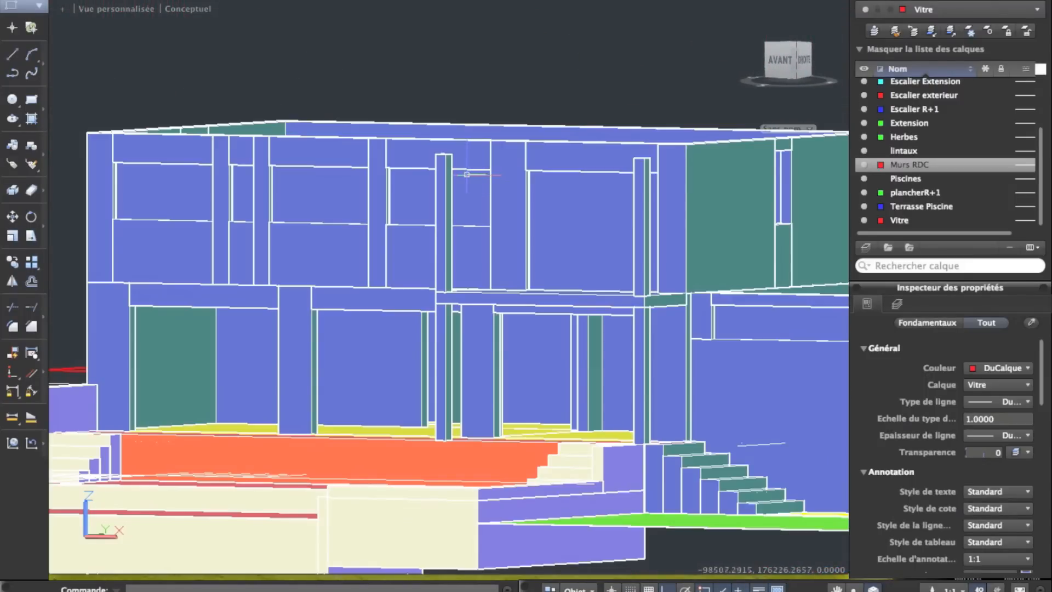
{"action": "scroll", "coordinate": [469, 174], "scroll_direction": "down", "scroll_amount": 3}
{"action": "middle_click_drag", "start_coordinate": [469, 175], "coordinate": [459, 211], "text": "shift"}
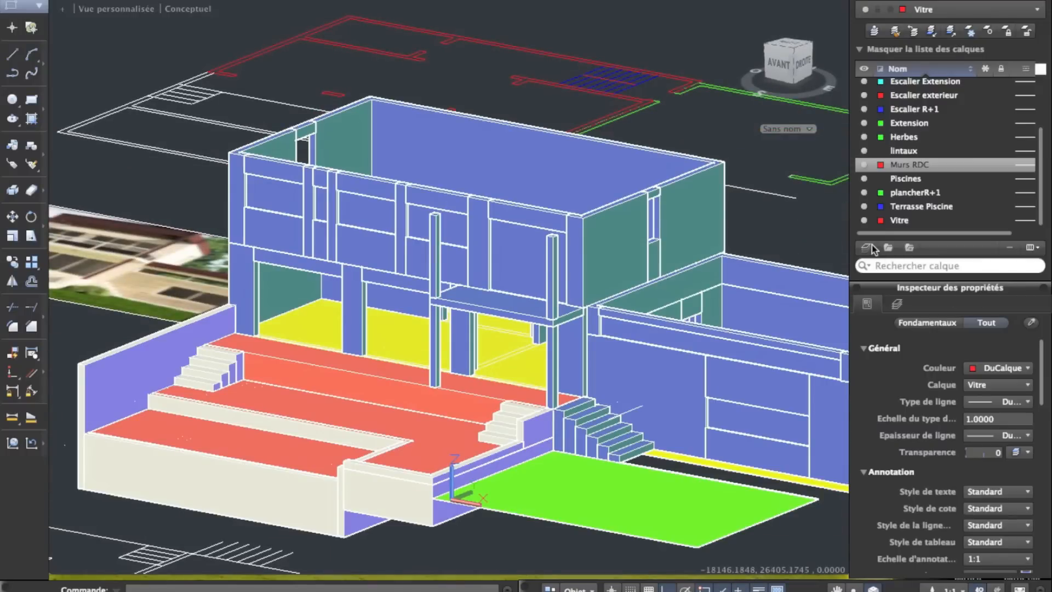
Create a layer named Haut toit and set its colour to index 39
{"action": "left_click", "coordinate": [866, 247]}
{"action": "type", "text": "t toit"}
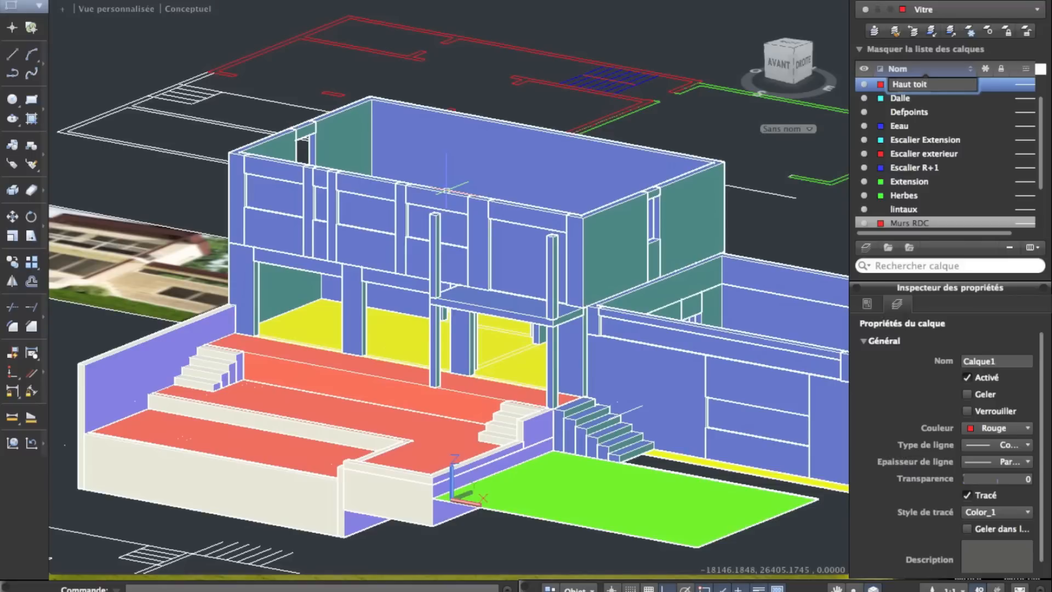
{"action": "key", "text": "Return"}
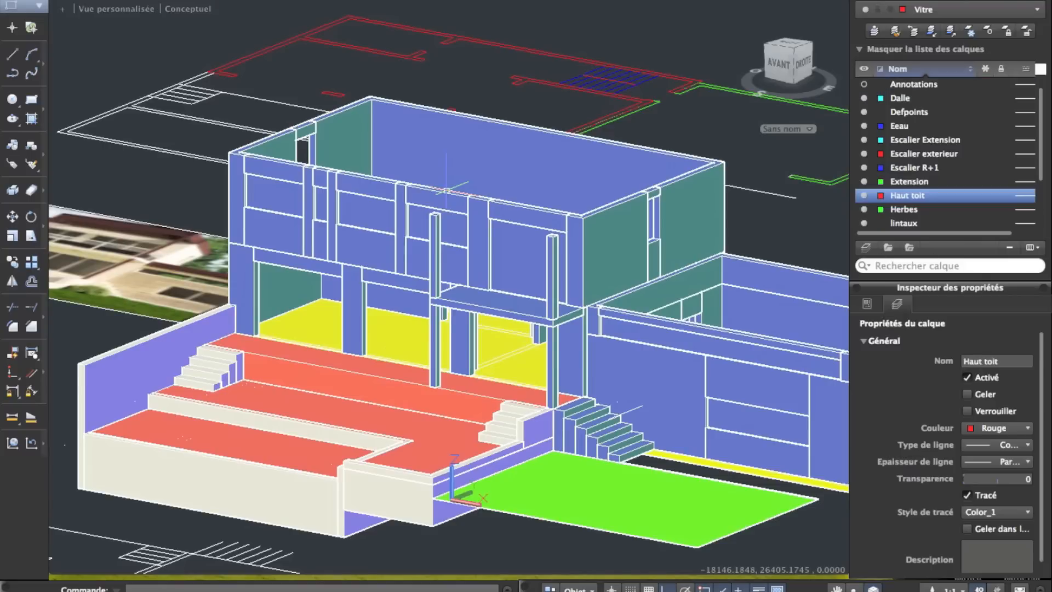
{"action": "left_click", "coordinate": [881, 195]}
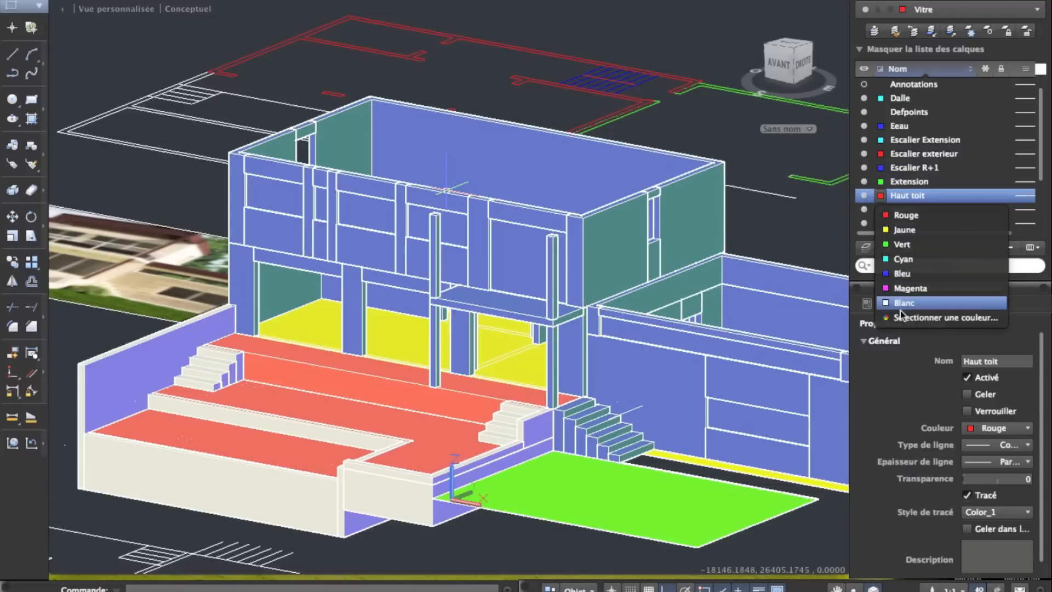
{"action": "left_click", "coordinate": [904, 315]}
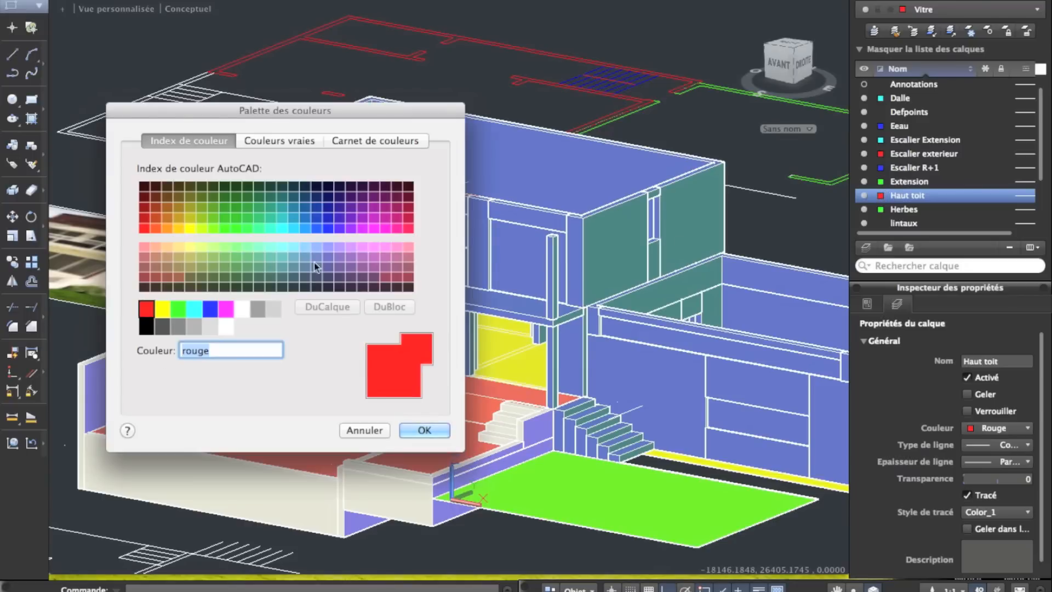
{"action": "left_click", "coordinate": [171, 288]}
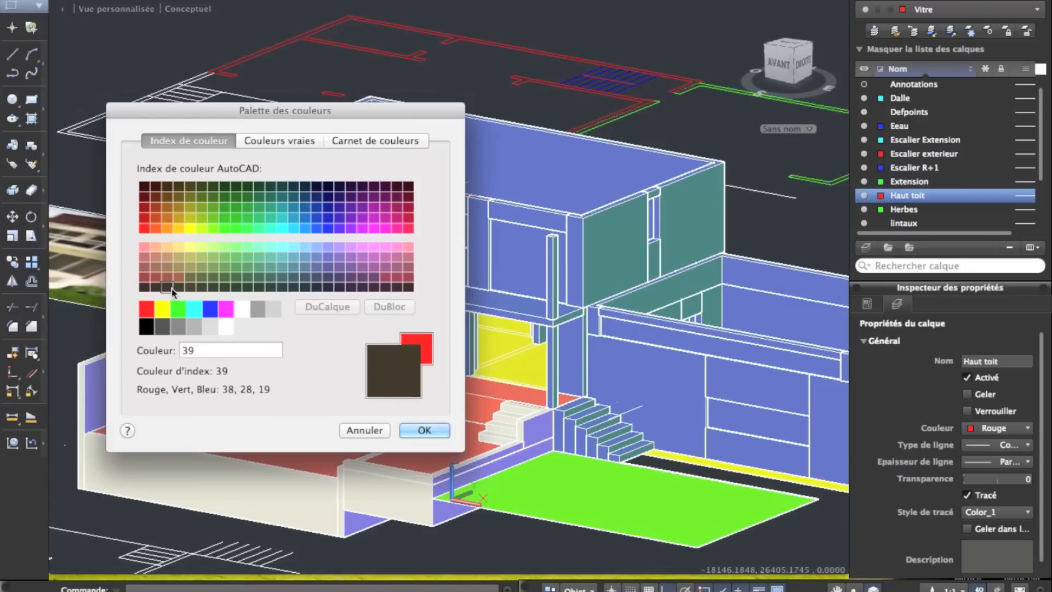
{"action": "left_click", "coordinate": [417, 433]}
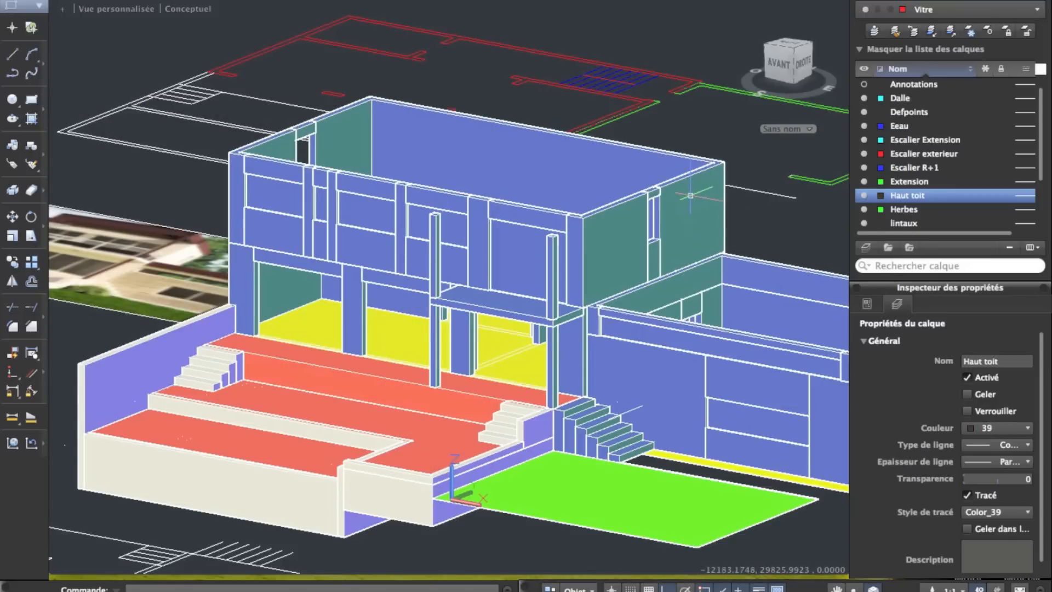
{"action": "scroll", "coordinate": [526, 201], "scroll_direction": "up", "scroll_amount": 3}
{"action": "left_click", "coordinate": [442, 201]}
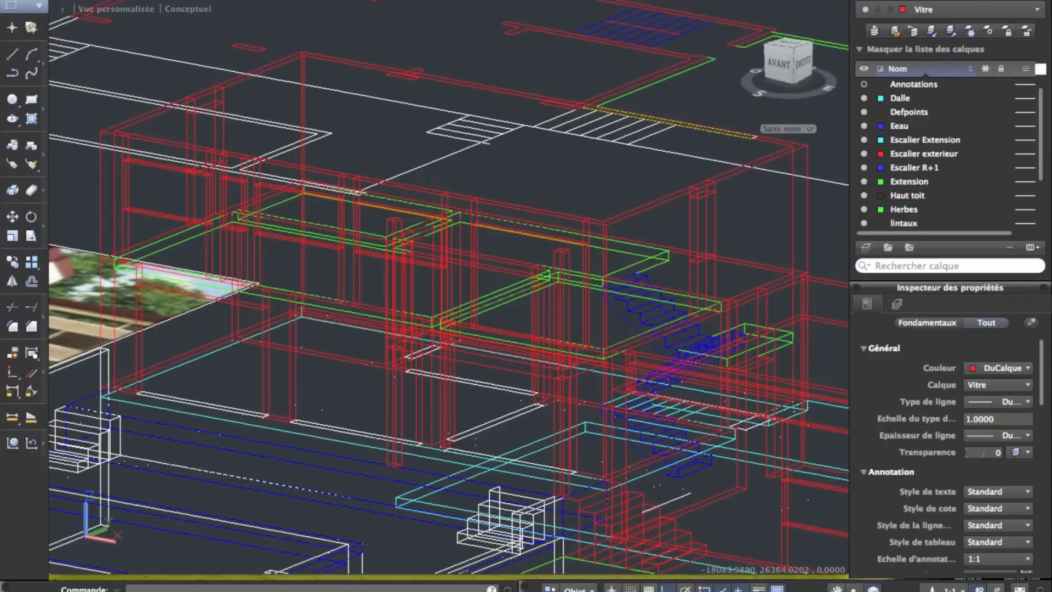
{"action": "middle_click_drag", "start_coordinate": [421, 186], "coordinate": [745, 181]}
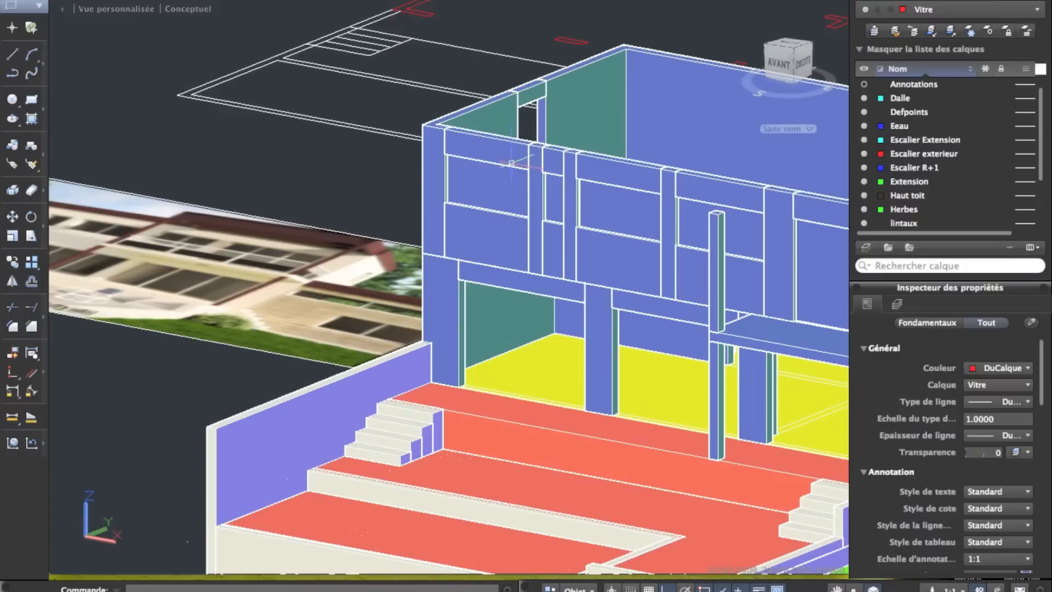
Draw a rectangle on top of the upper-floor walls, between their opposite outer corners
{"action": "middle_click_drag", "start_coordinate": [443, 130], "coordinate": [390, 169], "text": "shift"}
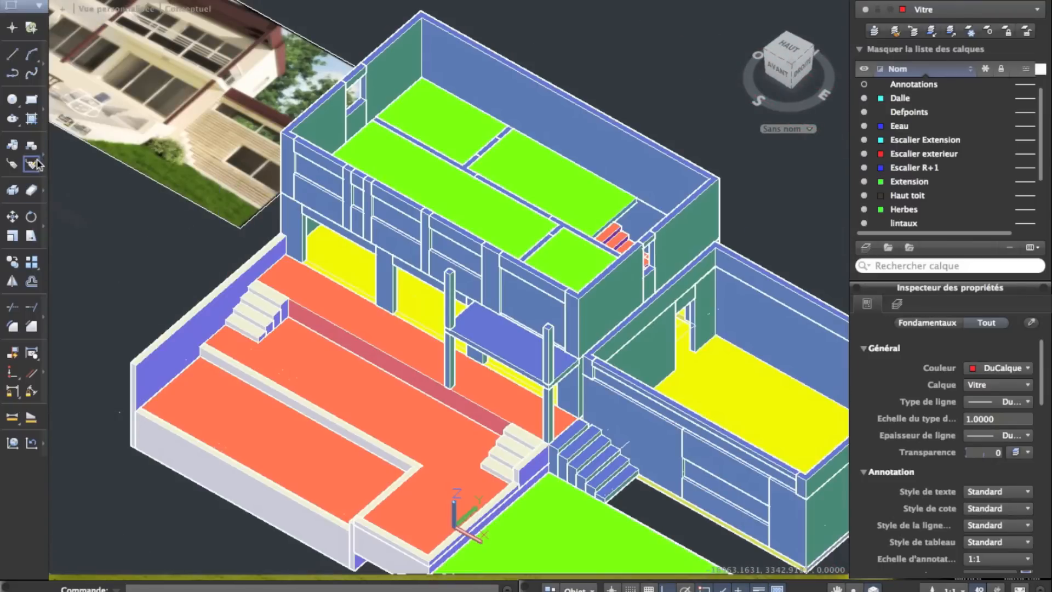
{"action": "left_click", "coordinate": [31, 107]}
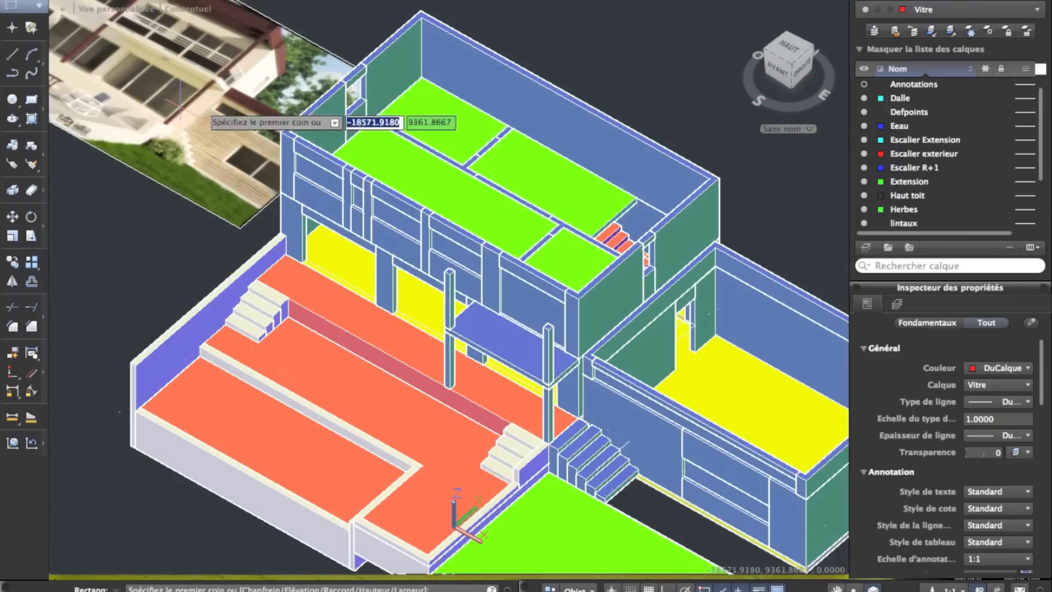
{"action": "left_click", "coordinate": [282, 131]}
{"action": "left_click", "coordinate": [715, 177]}
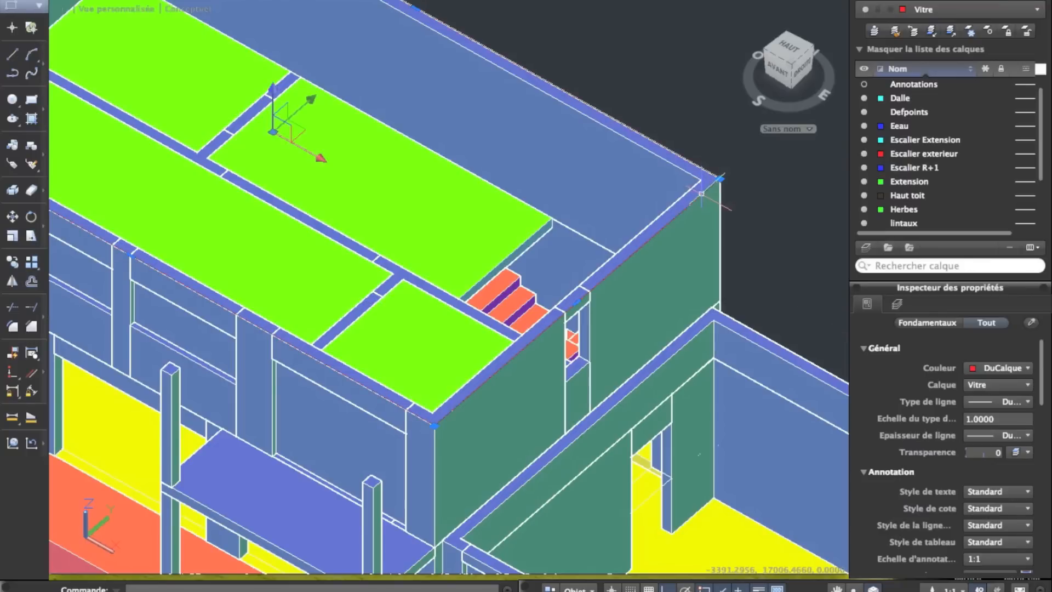
Move the roof rectangle off the house into the empty drawing area beyond the terrace plan
{"action": "left_click", "coordinate": [700, 178]}
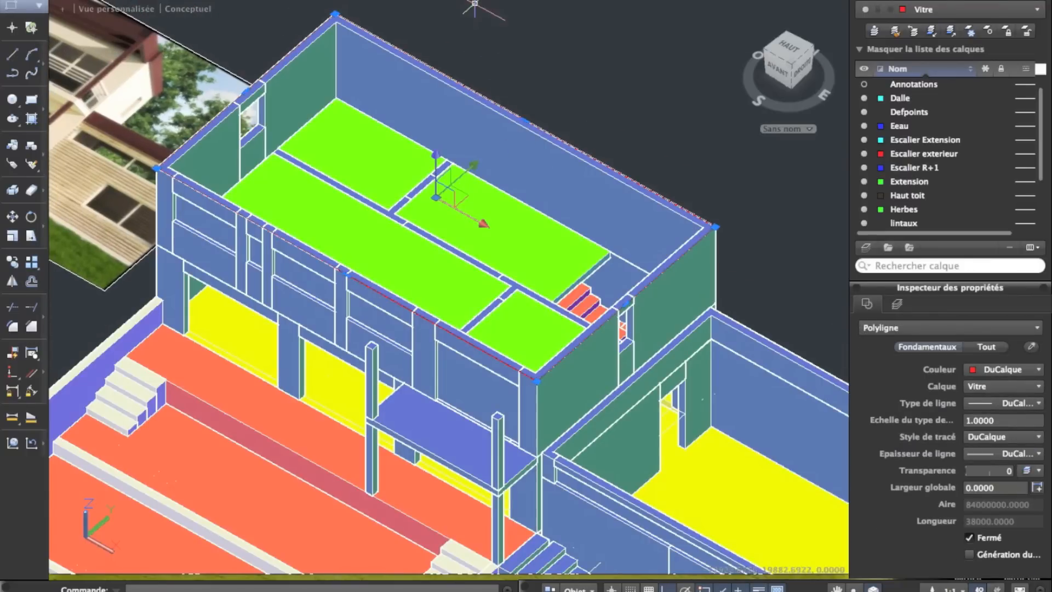
{"action": "left_click", "coordinate": [515, 0]}
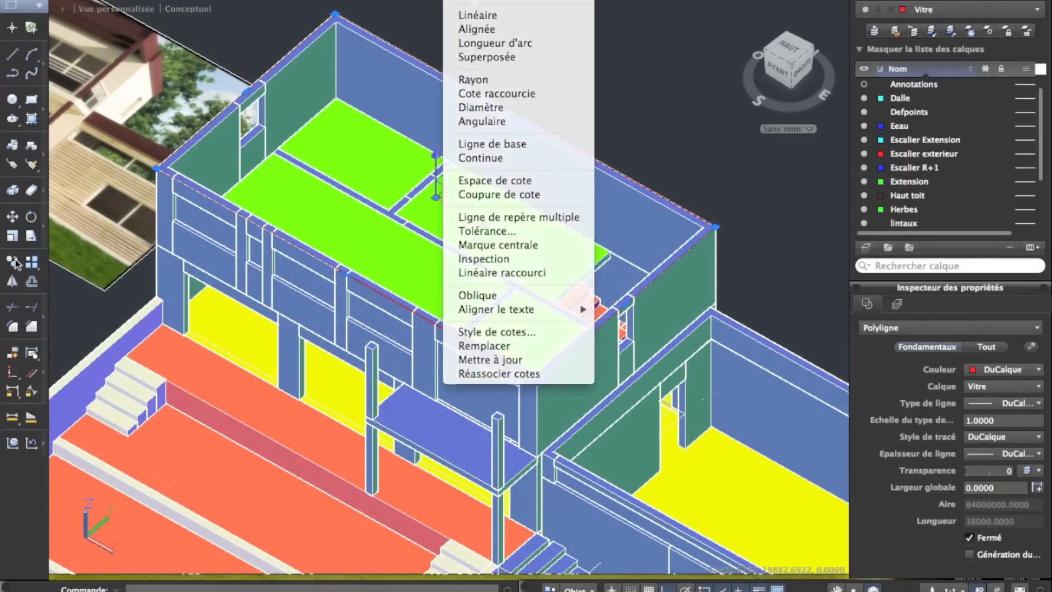
{"action": "key", "text": "Escape"}
{"action": "left_click", "coordinate": [12, 216]}
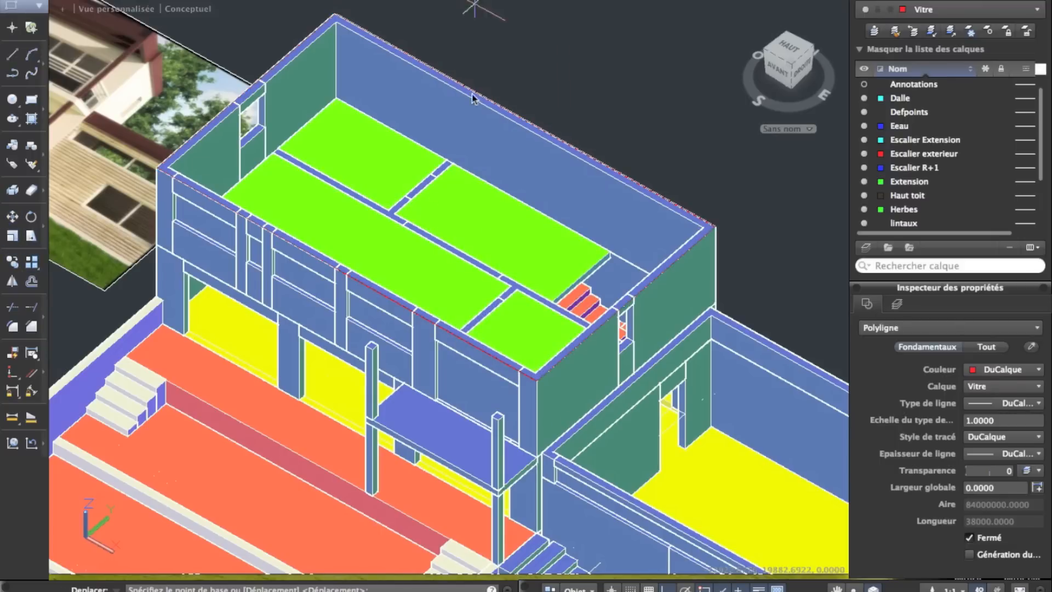
{"action": "left_click", "coordinate": [482, 95]}
{"action": "scroll", "coordinate": [206, 284], "scroll_direction": "up", "scroll_amount": 5}
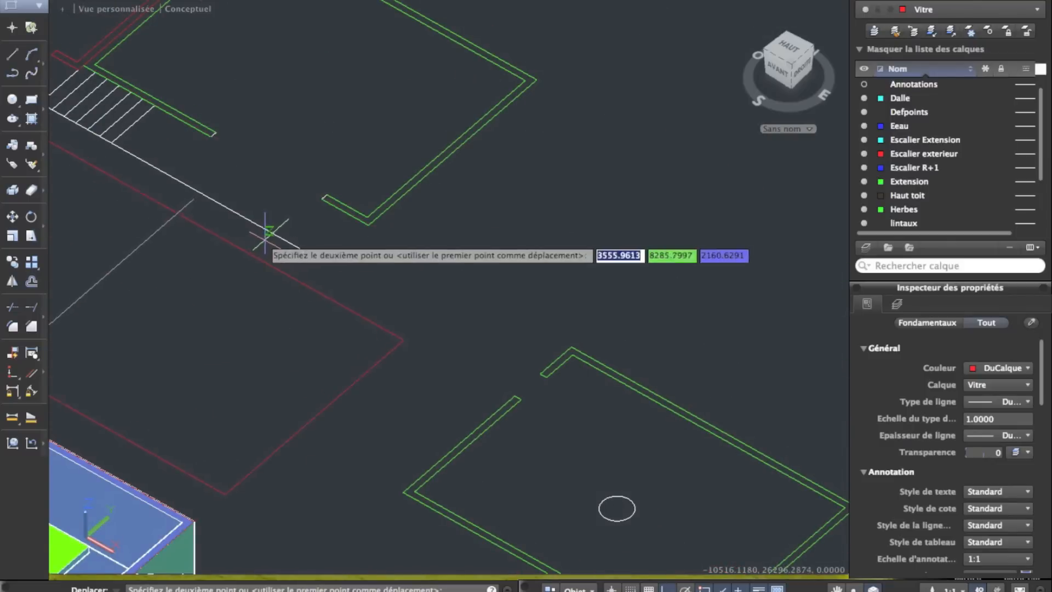
{"action": "scroll", "coordinate": [230, 263], "scroll_direction": "down", "scroll_amount": 4}
{"action": "middle_click_drag", "start_coordinate": [156, 353], "coordinate": [547, 134]}
{"action": "middle_click_drag", "start_coordinate": [347, 284], "coordinate": [602, 47]}
{"action": "left_click", "coordinate": [233, 291]}
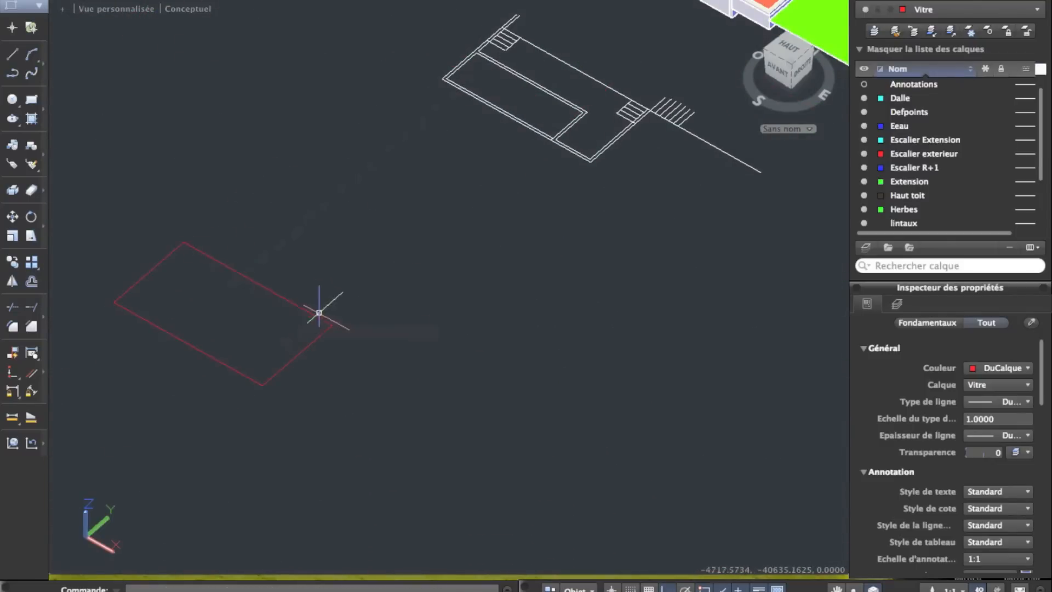
Offset the roof rectangle inward
{"action": "middle_click_drag", "start_coordinate": [209, 358], "coordinate": [366, 285]}
{"action": "scroll", "coordinate": [428, 265], "scroll_direction": "up", "scroll_amount": 3}
{"action": "left_click", "coordinate": [571, 362]}
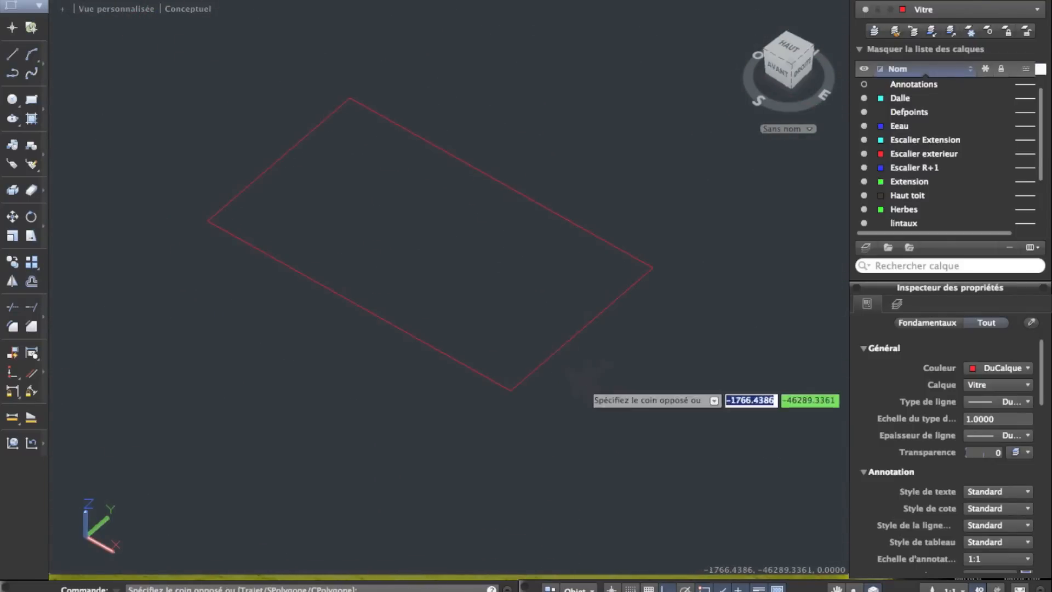
{"action": "left_click", "coordinate": [521, 336]}
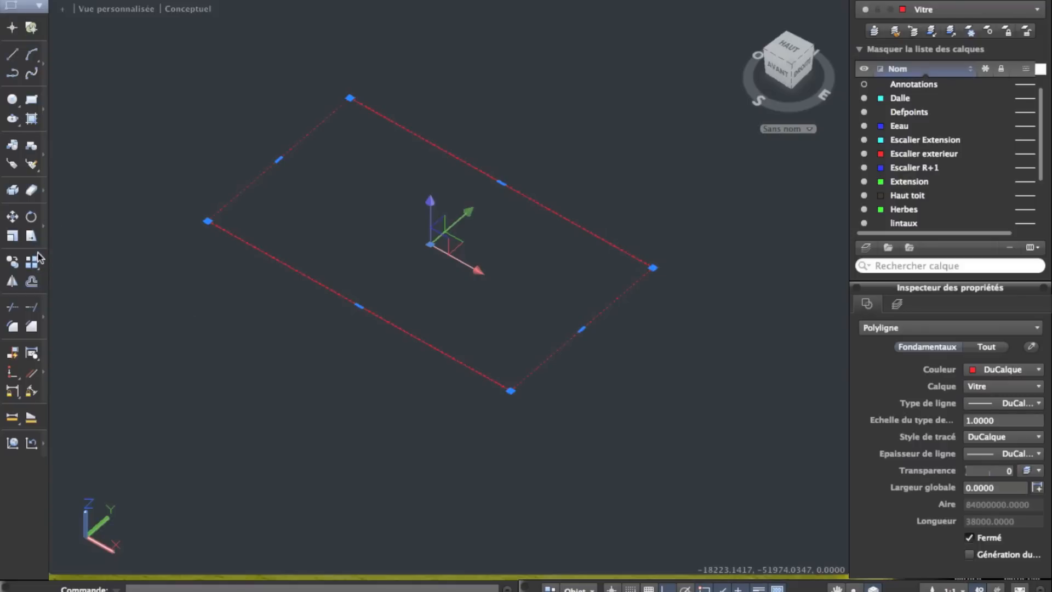
{"action": "left_click", "coordinate": [31, 281]}
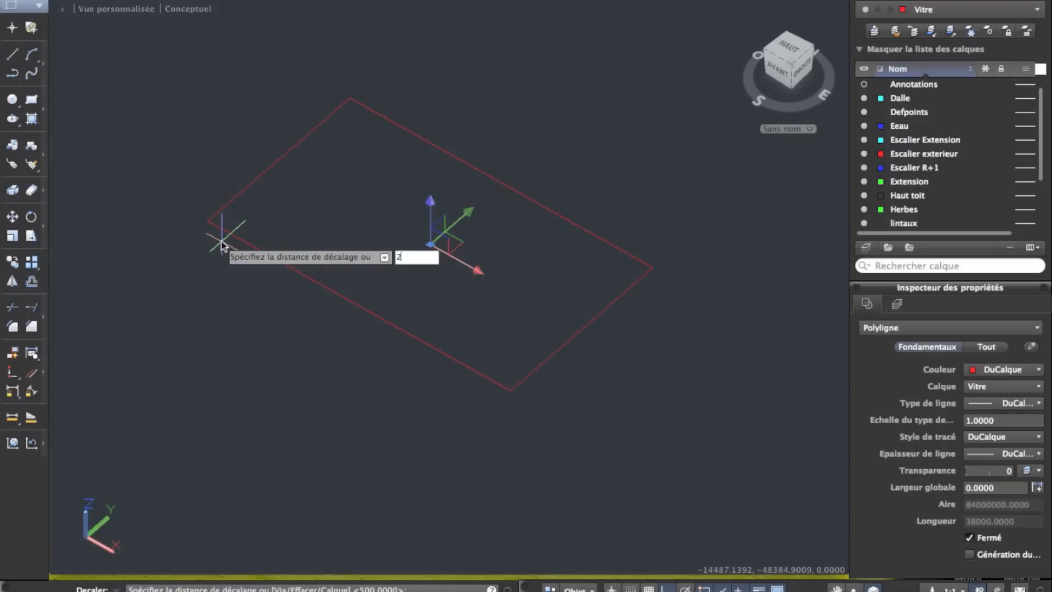
{"action": "key", "text": "Return"}
{"action": "left_click", "coordinate": [219, 233]}
{"action": "left_click", "coordinate": [282, 223]}
{"action": "key", "text": "Return"}
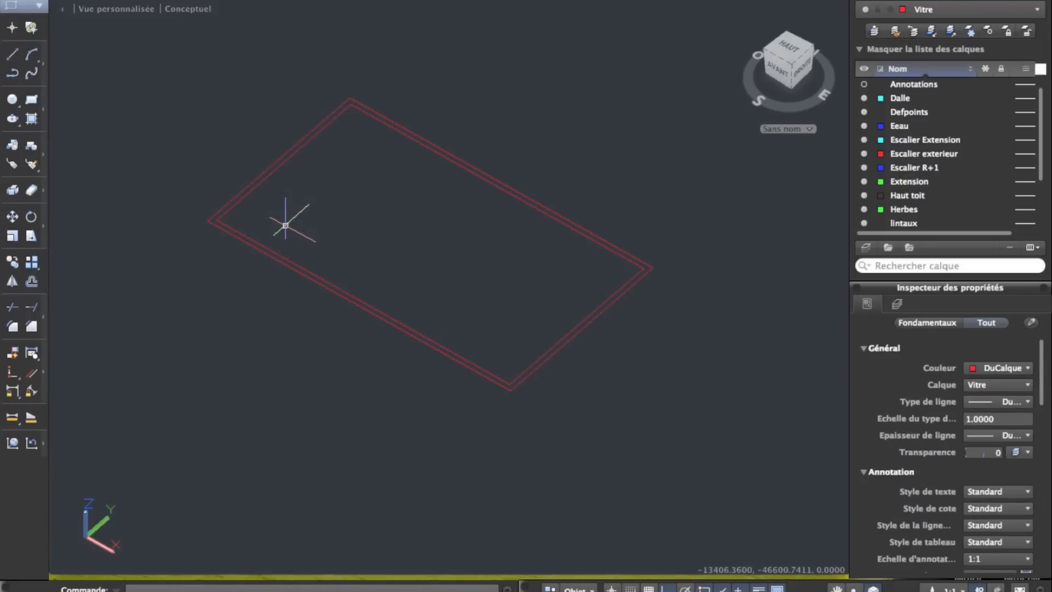
{"action": "left_click", "coordinate": [591, 422]}
{"action": "left_click", "coordinate": [131, 13]}
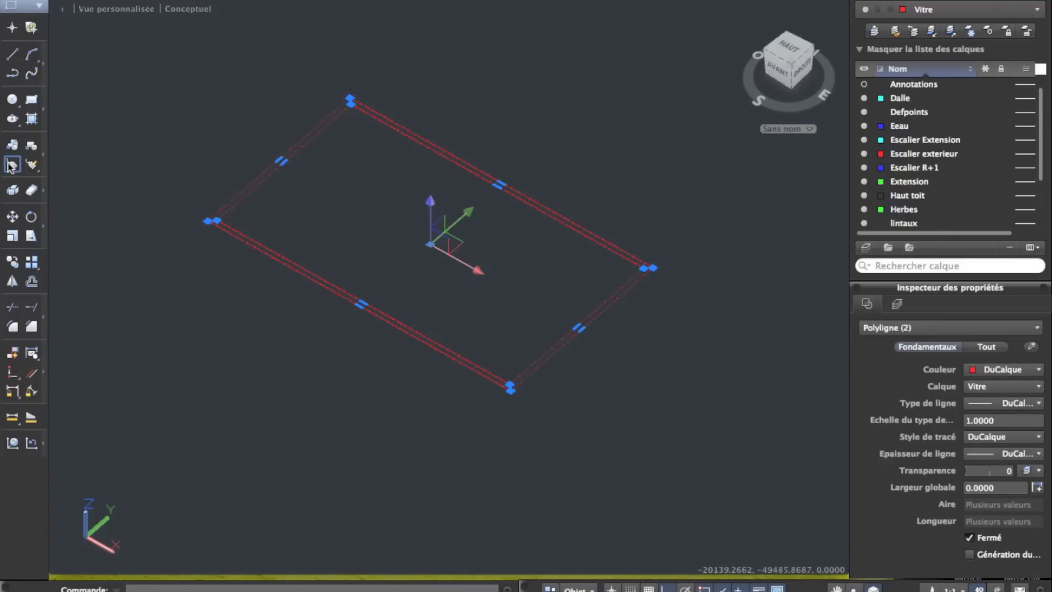
{"action": "key", "text": "Escape"}
Compare the roof edge in the reference photo with the house model and the offset roof outline
{"action": "scroll", "coordinate": [347, 306], "scroll_direction": "up", "scroll_amount": 3}
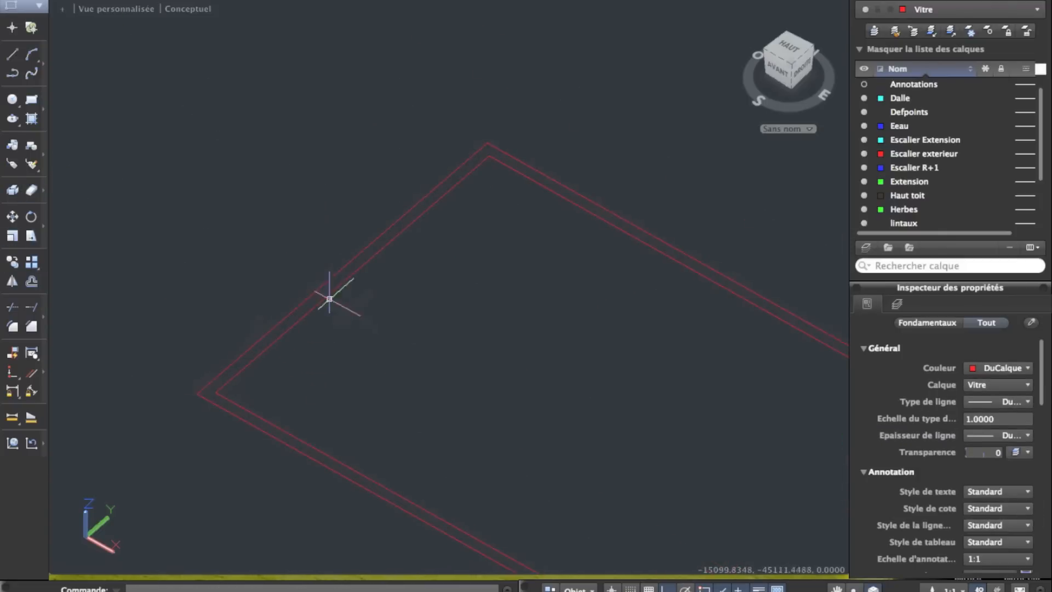
{"action": "scroll", "coordinate": [316, 361], "scroll_direction": "down", "scroll_amount": 5}
{"action": "scroll", "coordinate": [606, 159], "scroll_direction": "up", "scroll_amount": 3}
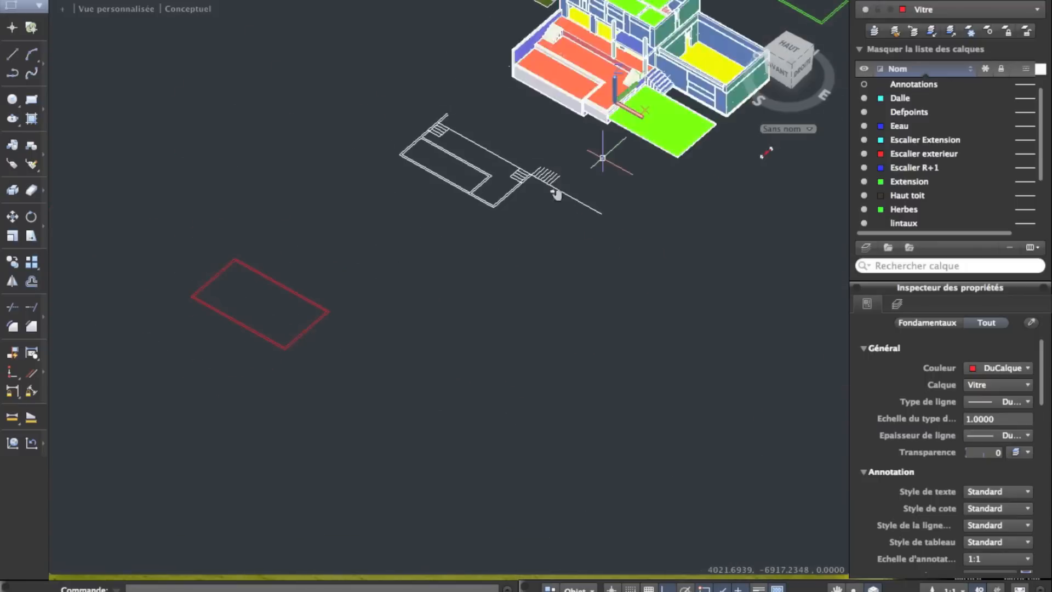
{"action": "scroll", "coordinate": [450, 131], "scroll_direction": "up", "scroll_amount": 2}
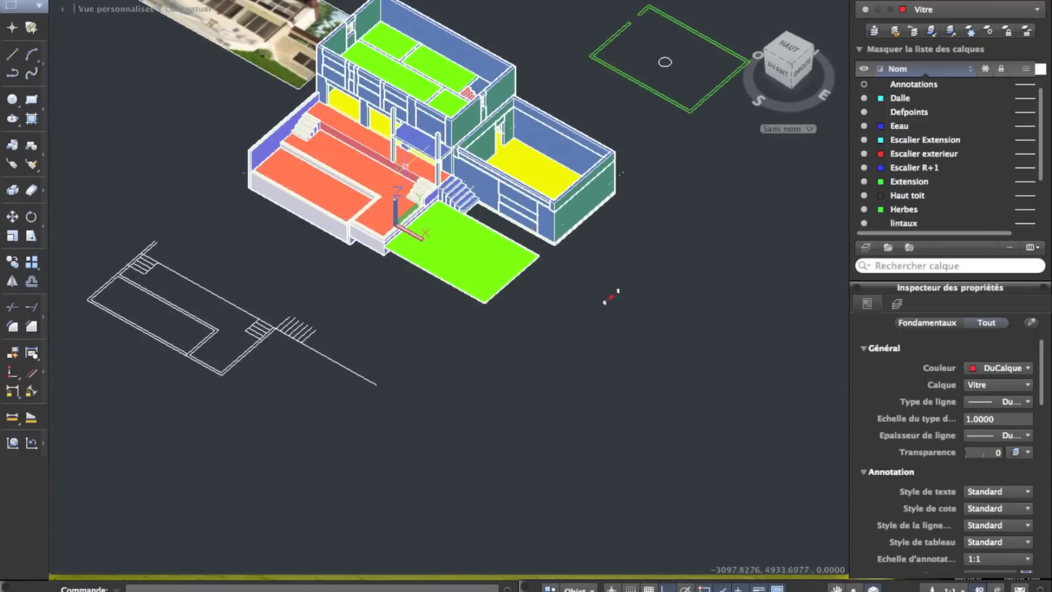
{"action": "middle_click_drag", "start_coordinate": [350, 247], "coordinate": [634, 66]}
{"action": "middle_click_drag", "start_coordinate": [277, 354], "coordinate": [531, 118]}
{"action": "scroll", "coordinate": [485, 174], "scroll_direction": "down", "scroll_amount": 3}
{"action": "middle_click_drag", "start_coordinate": [596, 104], "coordinate": [390, 422]}
{"action": "middle_click_drag", "start_coordinate": [485, 159], "coordinate": [518, 335]}
{"action": "scroll", "coordinate": [517, 337], "scroll_direction": "up", "scroll_amount": 5}
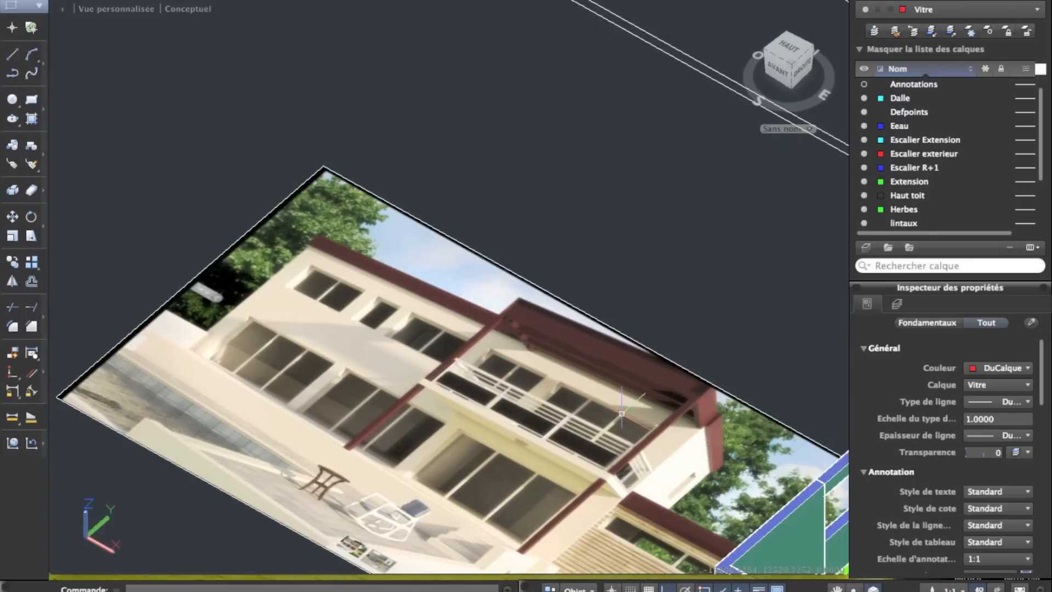
{"action": "scroll", "coordinate": [613, 414], "scroll_direction": "down", "scroll_amount": 5}
{"action": "middle_click_drag", "start_coordinate": [730, 464], "coordinate": [788, 199]}
{"action": "middle_click_drag", "start_coordinate": [526, 406], "coordinate": [663, 203]}
{"action": "scroll", "coordinate": [447, 502], "scroll_direction": "up", "scroll_amount": 3}
Undo the inward offset of the roof rectangle
{"action": "scroll", "coordinate": [512, 384], "scroll_direction": "up", "scroll_amount": 3}
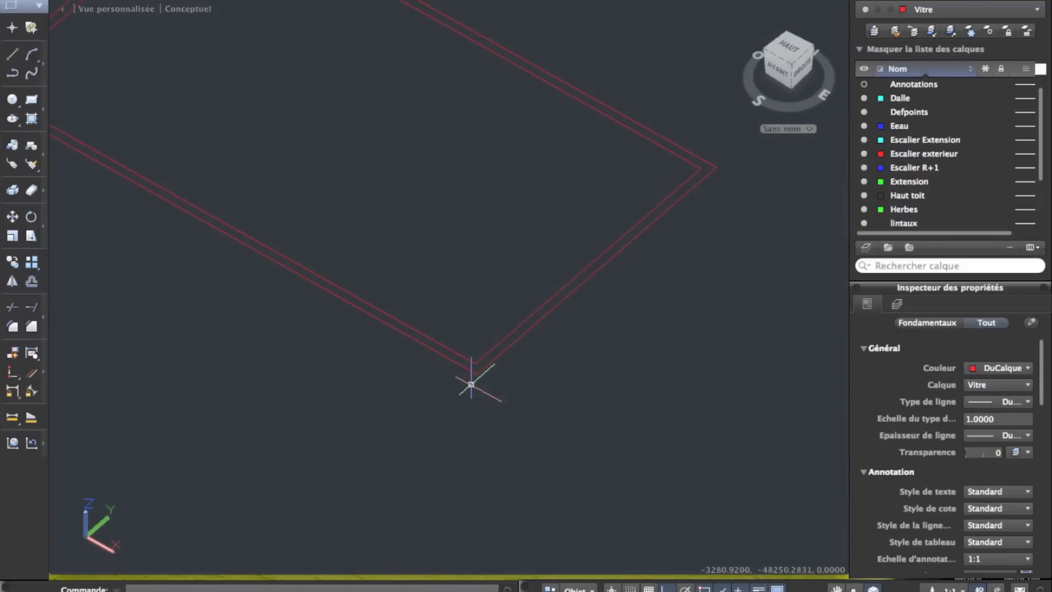
{"action": "scroll", "coordinate": [471, 385], "scroll_direction": "down", "scroll_amount": 3}
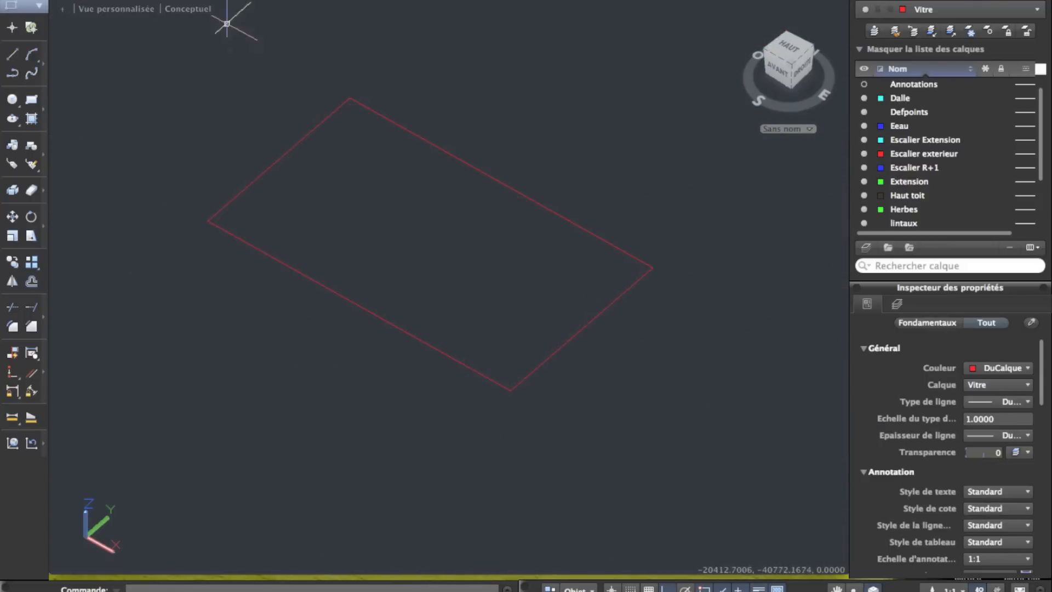
{"action": "left_click", "coordinate": [211, 0]}
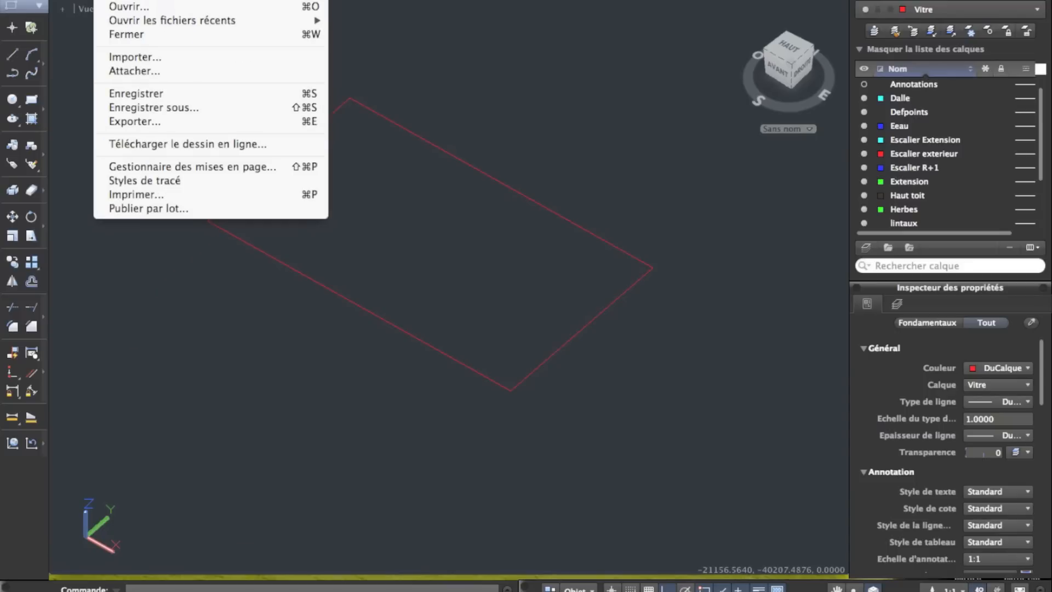
{"action": "left_click", "coordinate": [237, 0]}
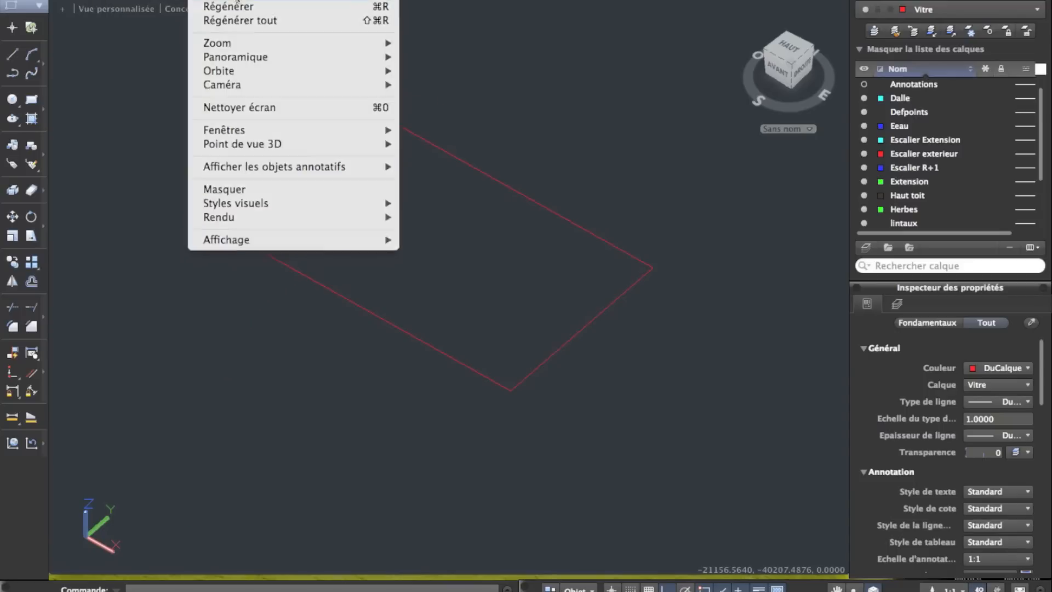
{"action": "left_click", "coordinate": [232, 0]}
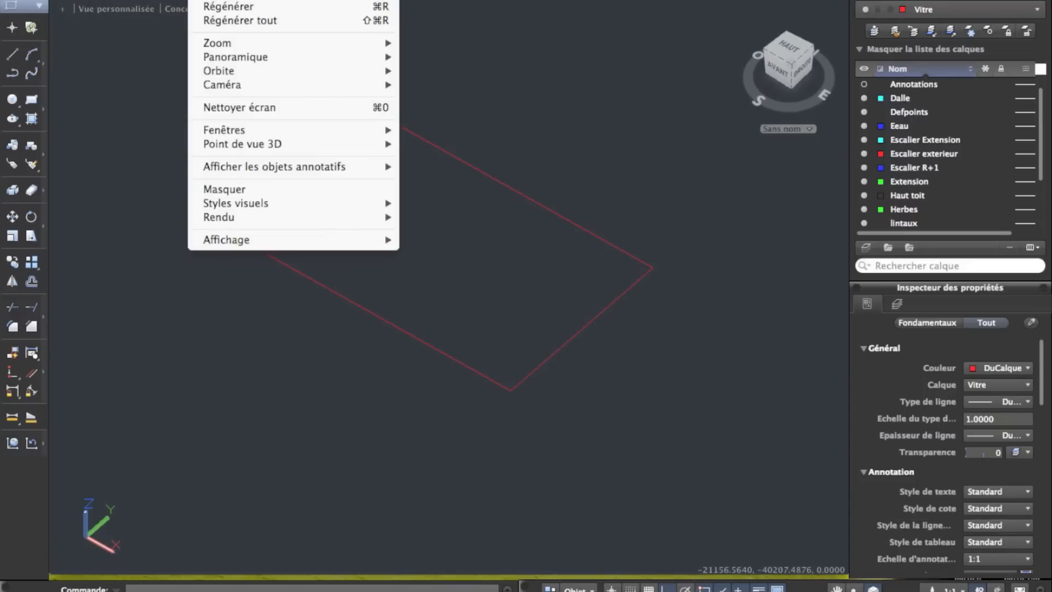
{"action": "left_click", "coordinate": [238, 7]}
Offset the roof rectangle inward by 200
{"action": "left_click_drag", "start_coordinate": [657, 455], "coordinate": [373, 196]}
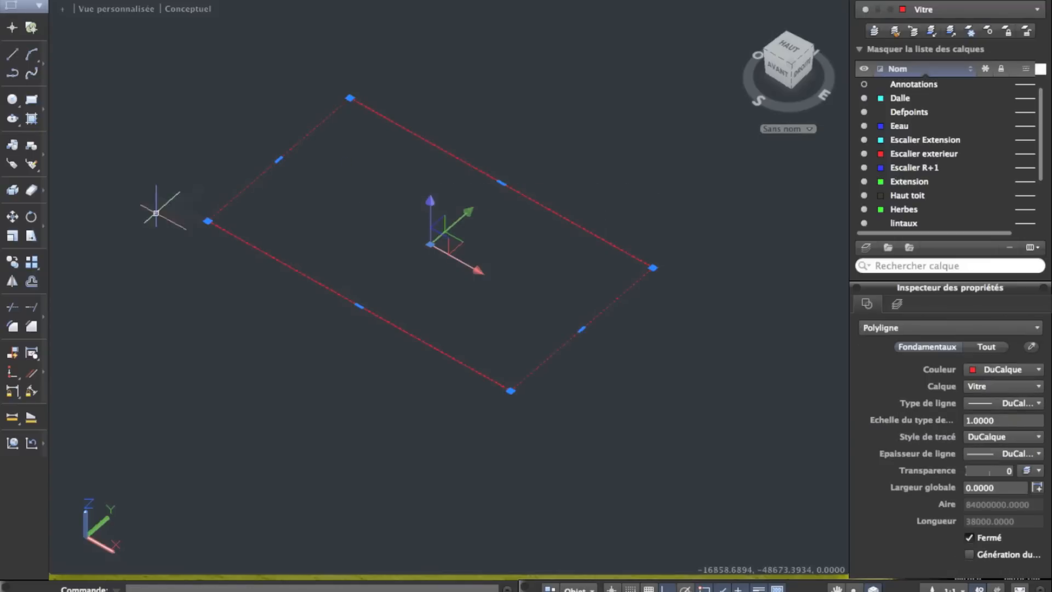
{"action": "left_click", "coordinate": [31, 281]}
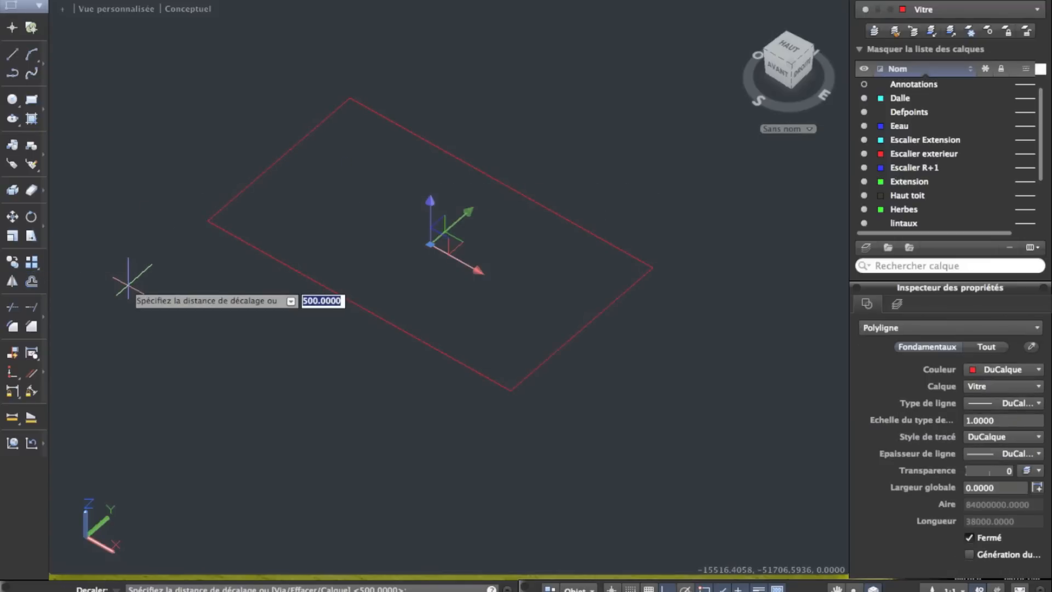
{"action": "key", "text": "Return"}
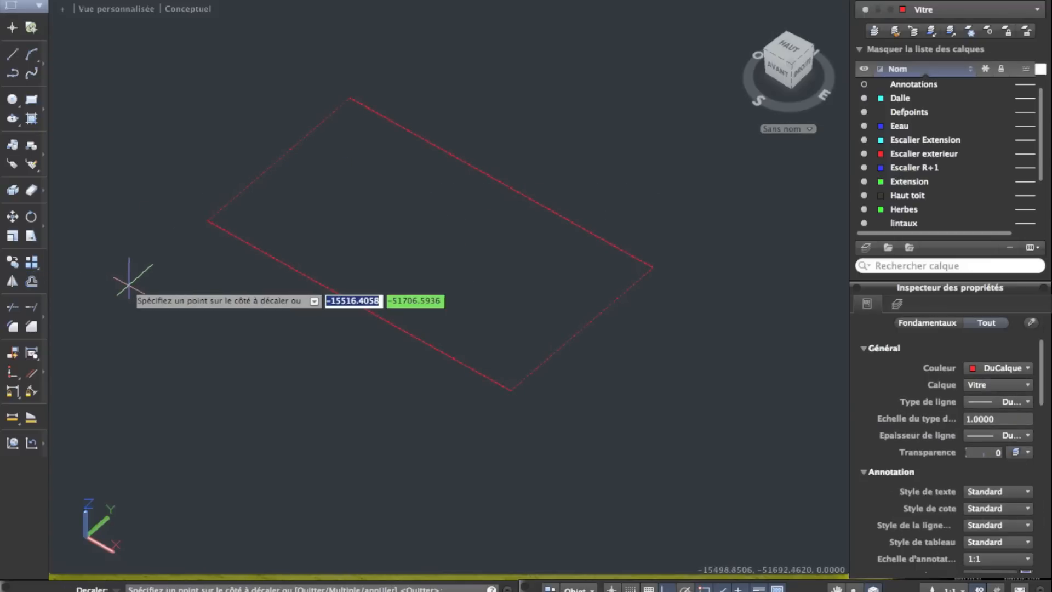
{"action": "left_click", "coordinate": [395, 256]}
{"action": "right_click", "coordinate": [393, 253]}
{"action": "left_click", "coordinate": [409, 268]}
Offset the inner rectangle outward by 300 and remove the original rectangle between the two outlines
{"action": "right_click", "coordinate": [407, 268]}
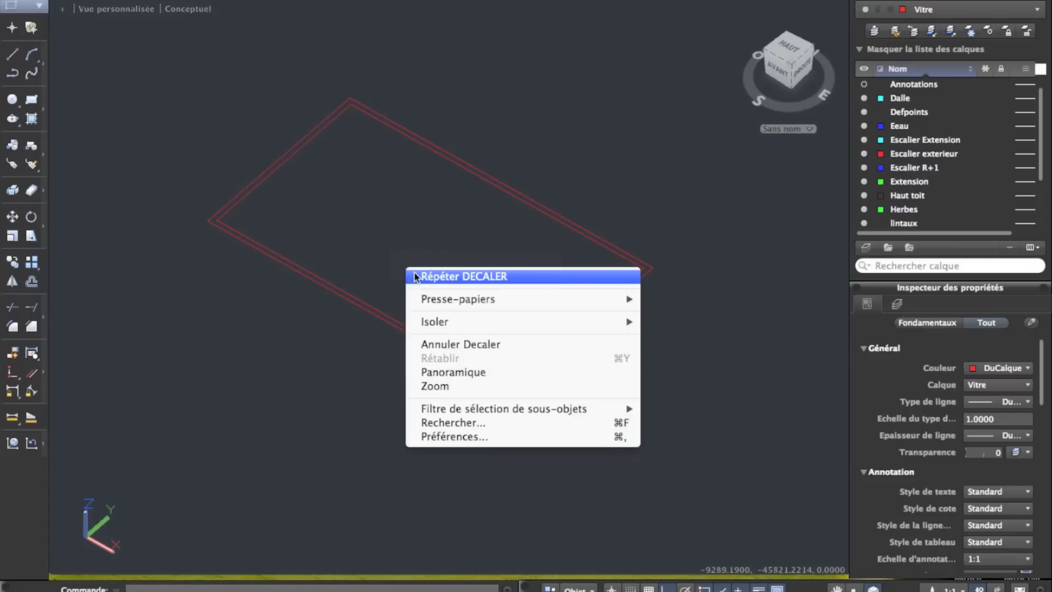
{"action": "left_click", "coordinate": [413, 277]}
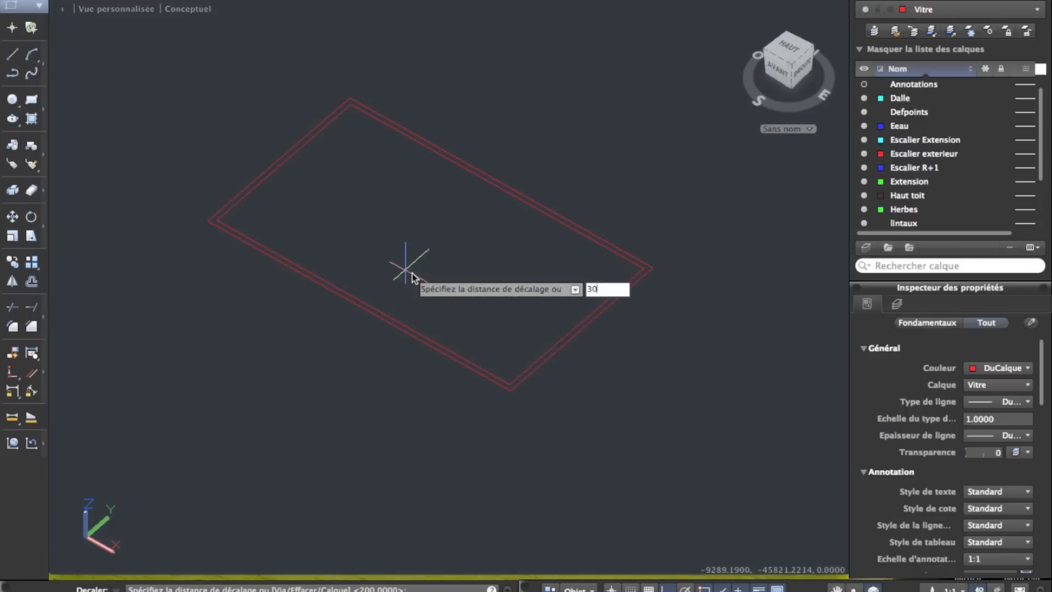
{"action": "type", "text": "300"}
{"action": "key", "text": "Return"}
{"action": "left_click", "coordinate": [369, 306]}
{"action": "left_click", "coordinate": [382, 318]}
{"action": "scroll", "coordinate": [382, 318], "scroll_direction": "up", "scroll_amount": 3}
{"action": "left_click", "coordinate": [377, 307]}
{"action": "key", "text": "Escape"}
Examine the roof in the reference photo and the balcony side of the house model for the roof's projection
{"action": "scroll", "coordinate": [378, 308], "scroll_direction": "down", "scroll_amount": 5}
{"action": "middle_click_drag", "start_coordinate": [422, 372], "coordinate": [422, 531]}
{"action": "middle_click_drag", "start_coordinate": [570, 32], "coordinate": [136, 351]}
{"action": "scroll", "coordinate": [442, 140], "scroll_direction": "up", "scroll_amount": 5}
{"action": "scroll", "coordinate": [442, 140], "scroll_direction": "down", "scroll_amount": 5}
{"action": "scroll", "coordinate": [417, 132], "scroll_direction": "up", "scroll_amount": 5}
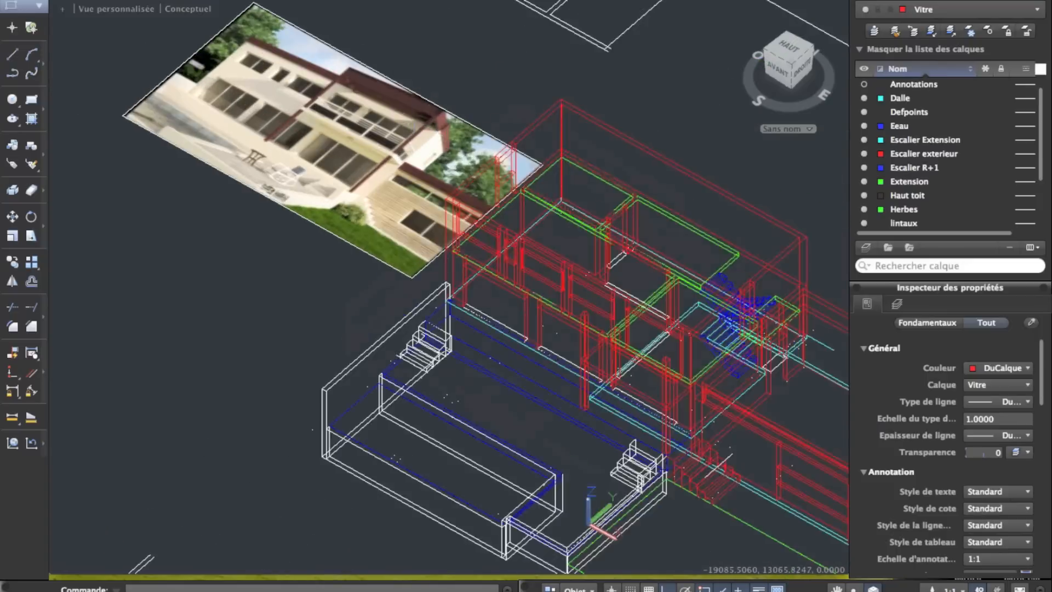
{"action": "scroll", "coordinate": [479, 144], "scroll_direction": "up", "scroll_amount": 5}
{"action": "scroll", "coordinate": [480, 143], "scroll_direction": "down", "scroll_amount": 6}
{"action": "middle_click_drag", "start_coordinate": [409, 247], "coordinate": [481, 98]}
{"action": "scroll", "coordinate": [410, 247], "scroll_direction": "down", "scroll_amount": 5}
{"action": "middle_click_drag", "start_coordinate": [338, 461], "coordinate": [343, 376]}
{"action": "scroll", "coordinate": [343, 375], "scroll_direction": "up", "scroll_amount": 3}
{"action": "scroll", "coordinate": [296, 443], "scroll_direction": "down", "scroll_amount": 4}
{"action": "middle_click_drag", "start_coordinate": [281, 453], "coordinate": [489, 255]}
{"action": "scroll", "coordinate": [227, 433], "scroll_direction": "up", "scroll_amount": 4}
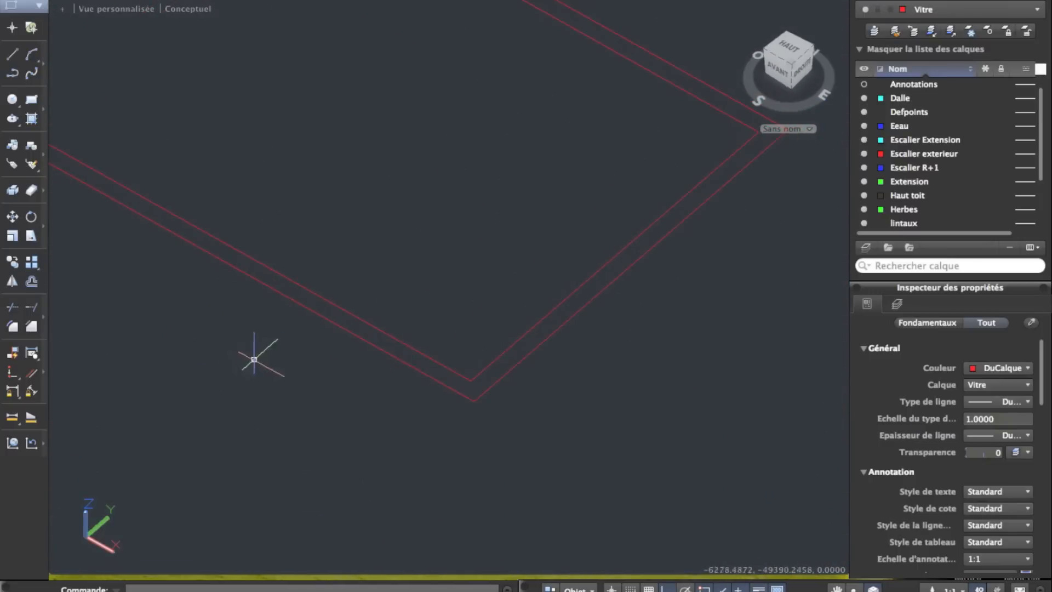
{"action": "left_click", "coordinate": [553, 470]}
{"action": "left_click", "coordinate": [299, 292]}
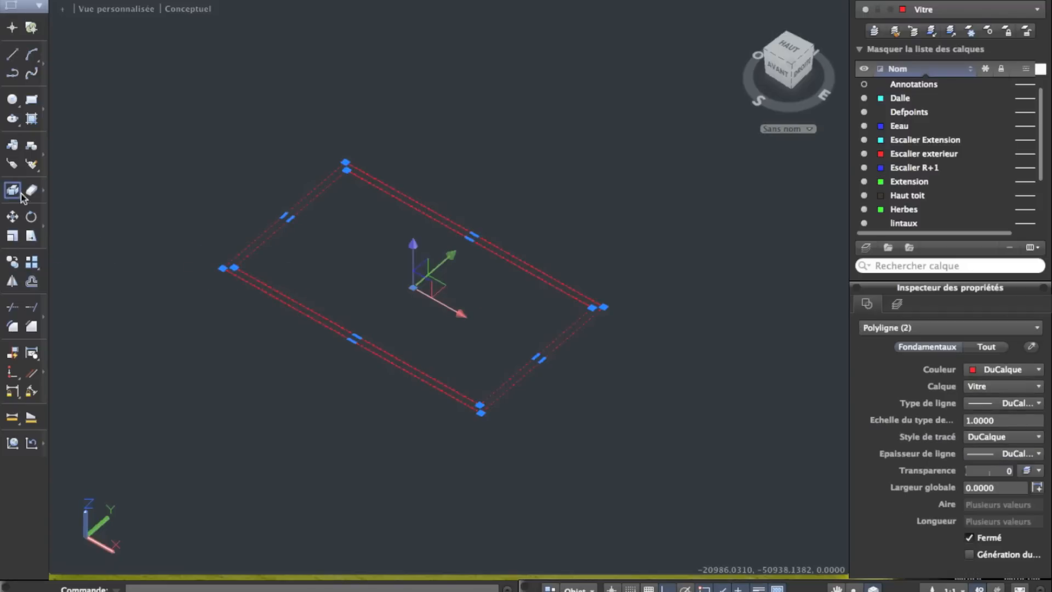
{"action": "key", "text": "Escape"}
Try to draw the roof projection's side line from the outer rectangle's front corner with the value 4275, and undo the segment
{"action": "scroll", "coordinate": [564, 422], "scroll_direction": "up", "scroll_amount": 5}
{"action": "left_click", "coordinate": [12, 55]}
{"action": "scroll", "coordinate": [384, 422], "scroll_direction": "up", "scroll_amount": 2}
{"action": "middle_click_drag", "start_coordinate": [384, 422], "coordinate": [567, 364]}
{"action": "left_click", "coordinate": [568, 365]}
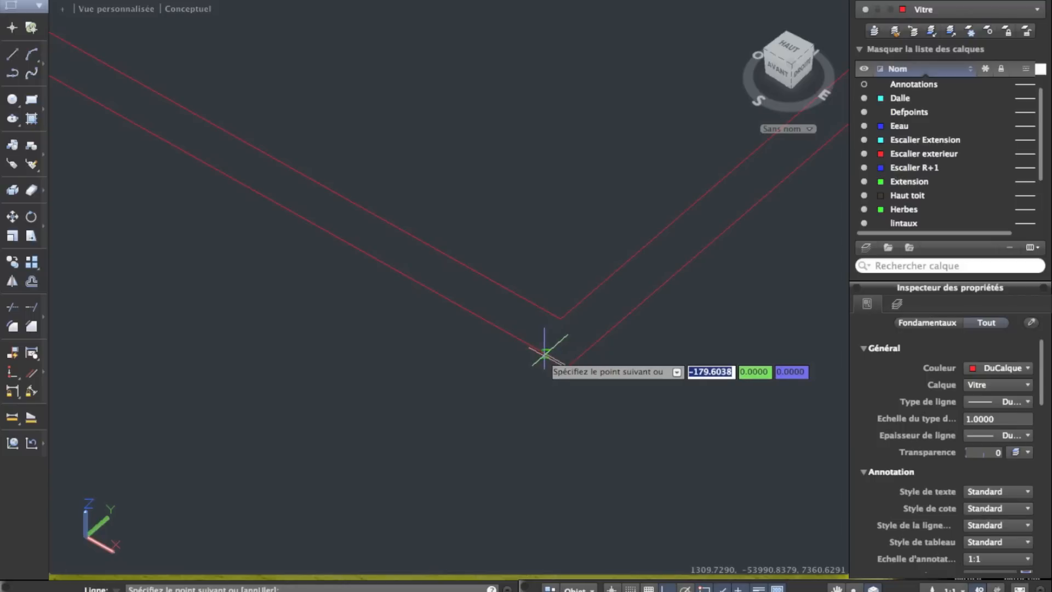
{"action": "scroll", "coordinate": [438, 548], "scroll_direction": "down", "scroll_amount": 5}
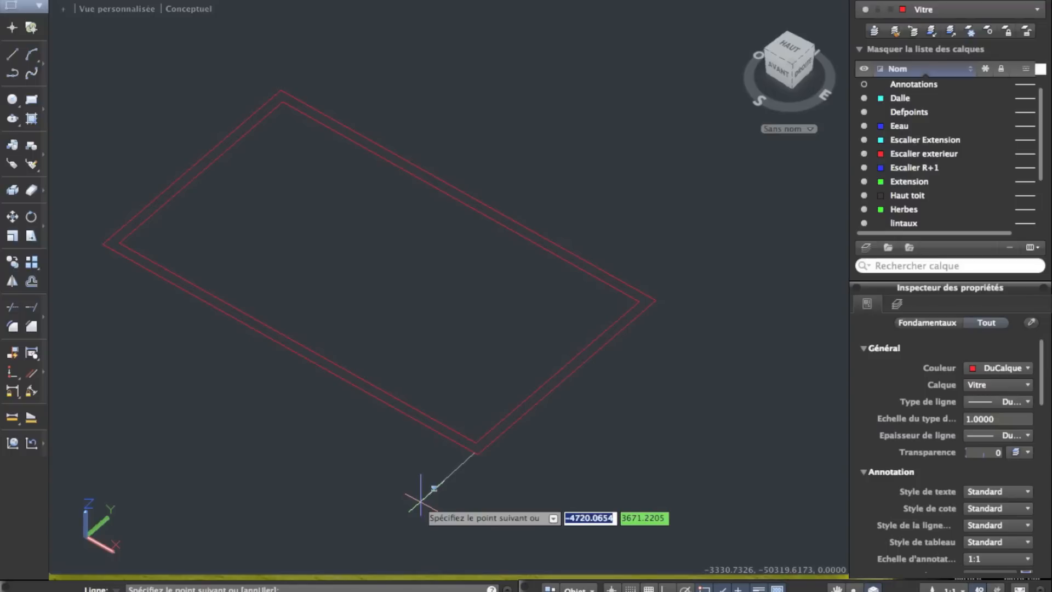
{"action": "type", "text": "4275"}
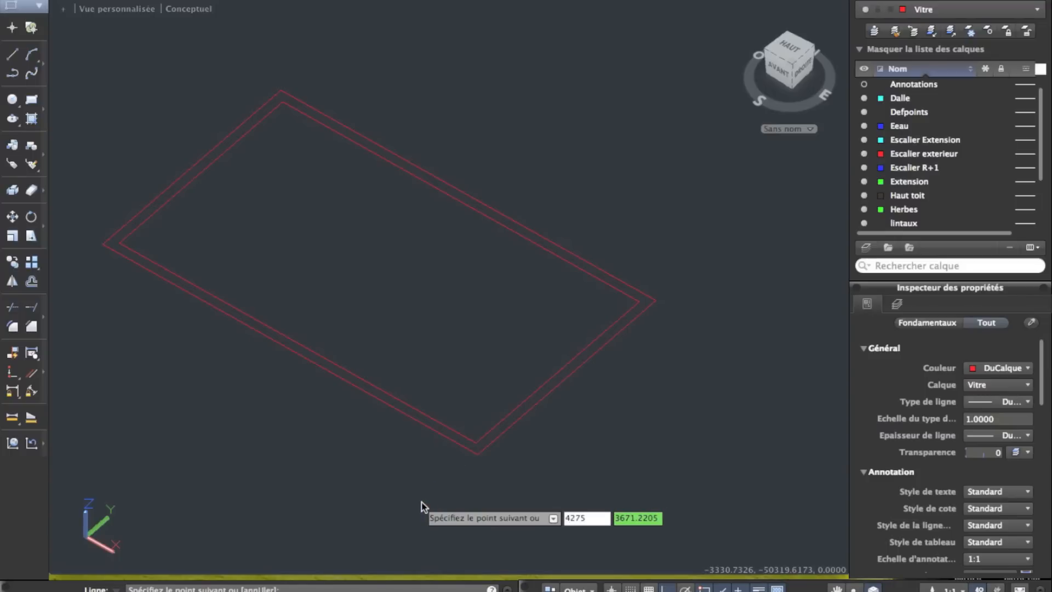
{"action": "key", "text": "Return"}
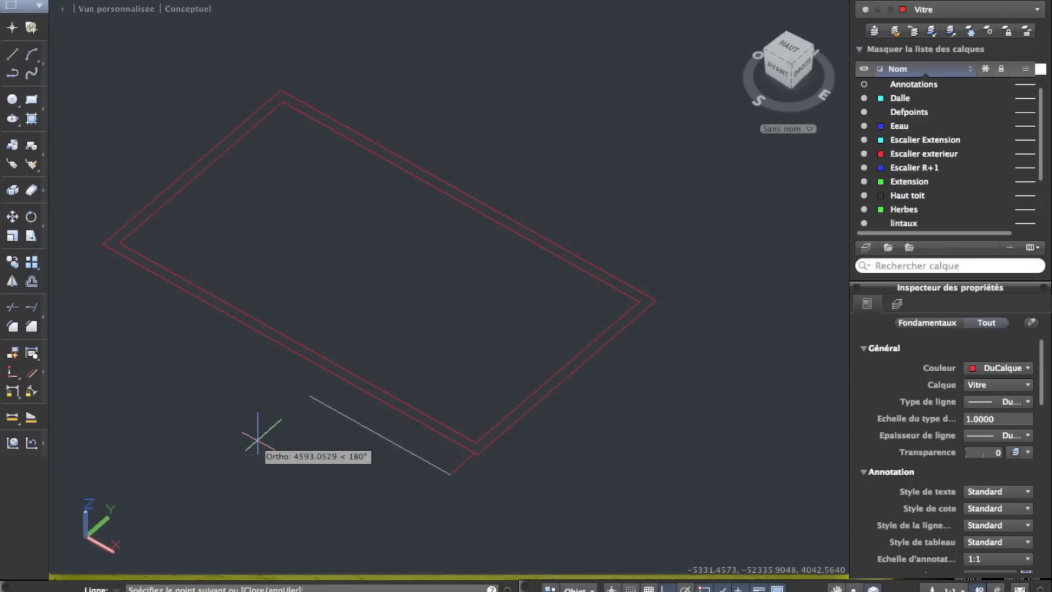
{"action": "scroll", "coordinate": [364, 422], "scroll_direction": "up", "scroll_amount": 5}
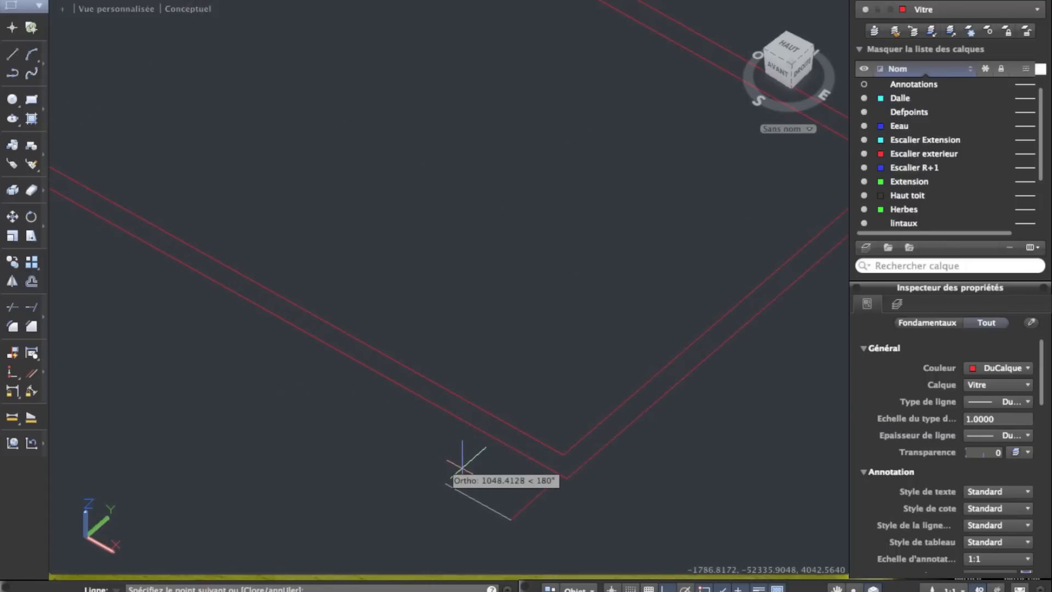
{"action": "key", "text": "super+z"}
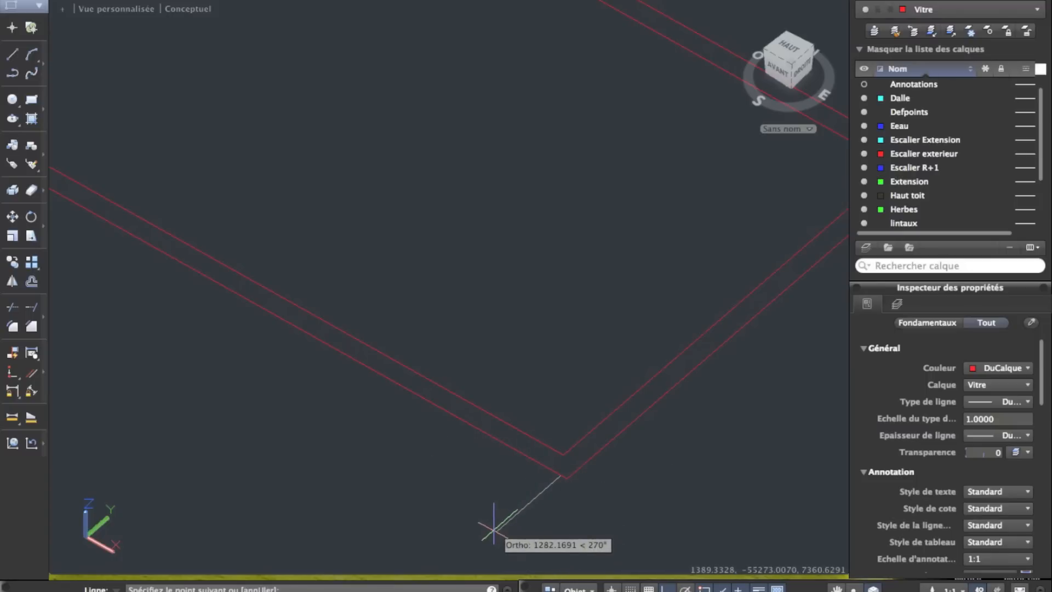
Try to draw the projection's side line 1875 long from the outer rectangle's front corner, and delete it
{"action": "type", "text": "1875"}
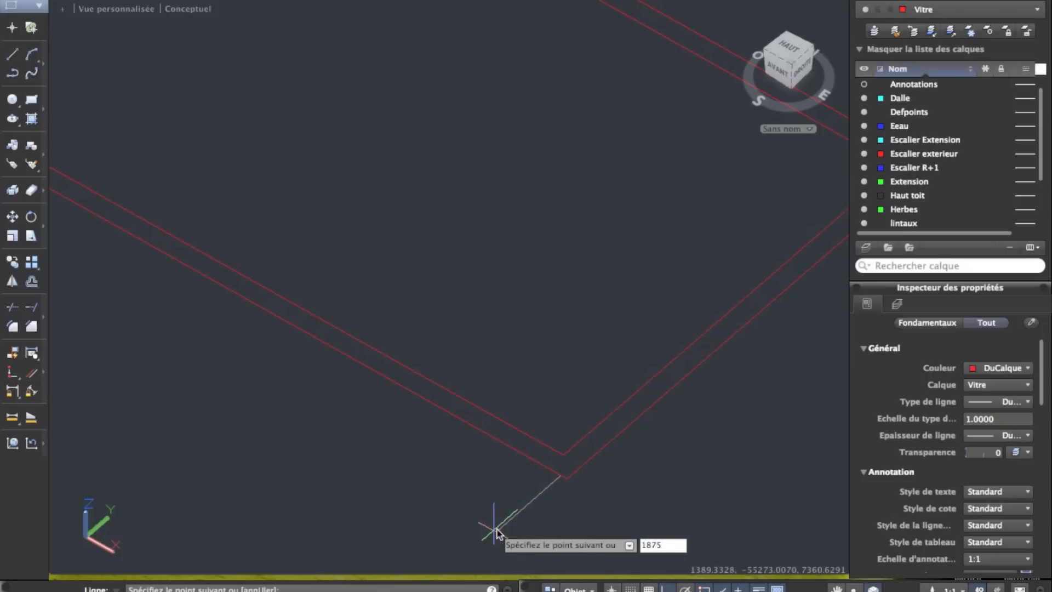
{"action": "key", "text": "Return"}
{"action": "scroll", "coordinate": [493, 528], "scroll_direction": "down", "scroll_amount": 5}
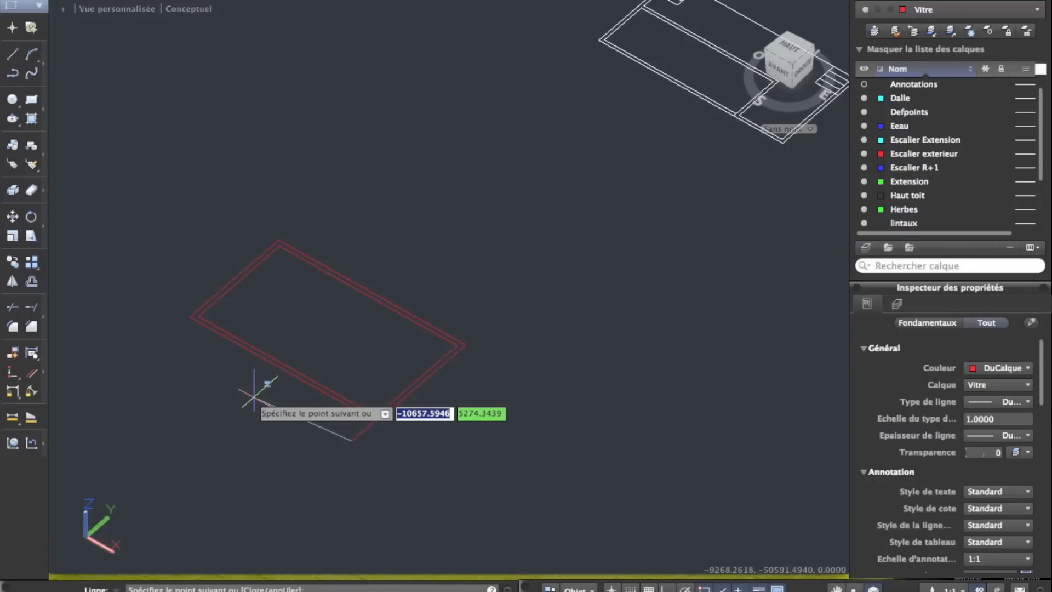
{"action": "type", "text": "41"}
{"action": "key", "text": "Return"}
{"action": "key", "text": "Return"}
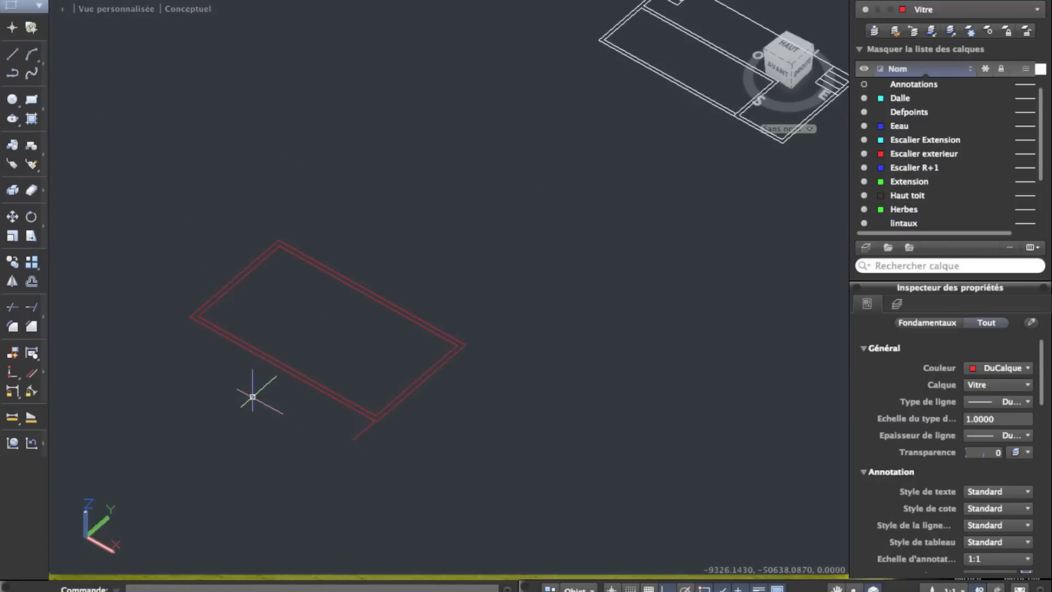
{"action": "scroll", "coordinate": [419, 436], "scroll_direction": "up", "scroll_amount": 3}
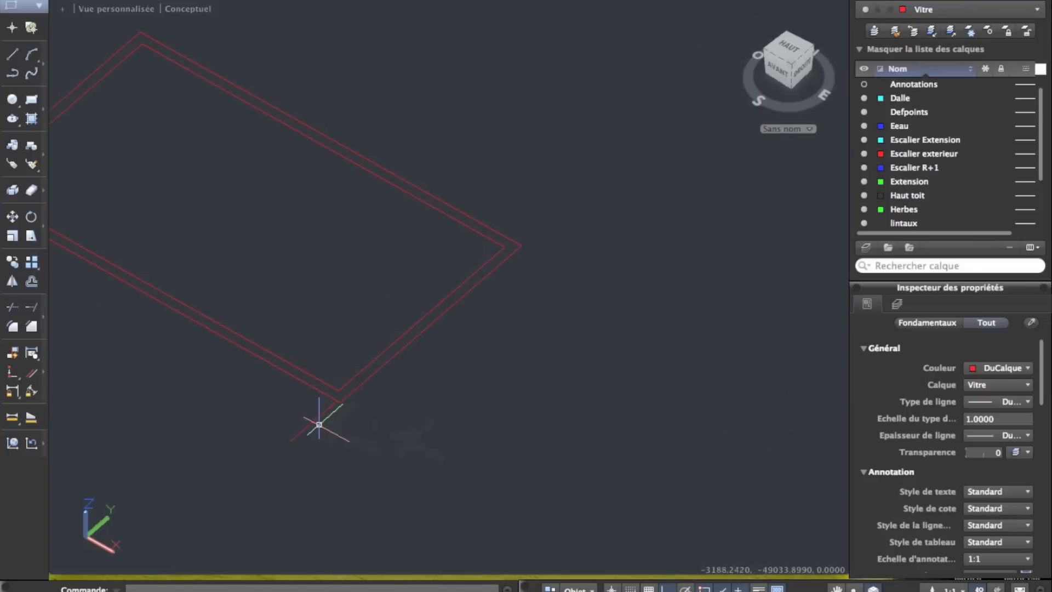
{"action": "left_click", "coordinate": [302, 422]}
{"action": "key", "text": "Delete"}
Draw a 1600-long line outward from the outer rectangle's front corner, perpendicular to the long roof edge
{"action": "left_click", "coordinate": [13, 53]}
{"action": "scroll", "coordinate": [323, 446], "scroll_direction": "up", "scroll_amount": 2}
{"action": "left_click", "coordinate": [352, 331]}
{"action": "middle_click_drag", "start_coordinate": [279, 414], "coordinate": [313, 383]}
{"action": "type", "text": "1"}
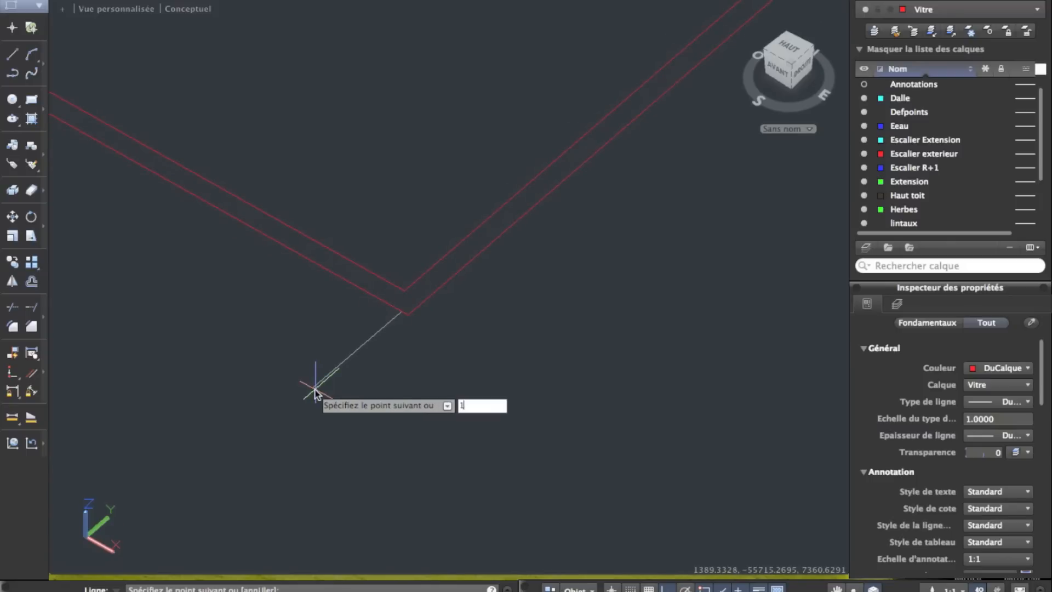
{"action": "key", "text": "Return"}
{"action": "middle_click_drag", "start_coordinate": [176, 317], "coordinate": [634, 434]}
{"action": "type", "text": "4175"}
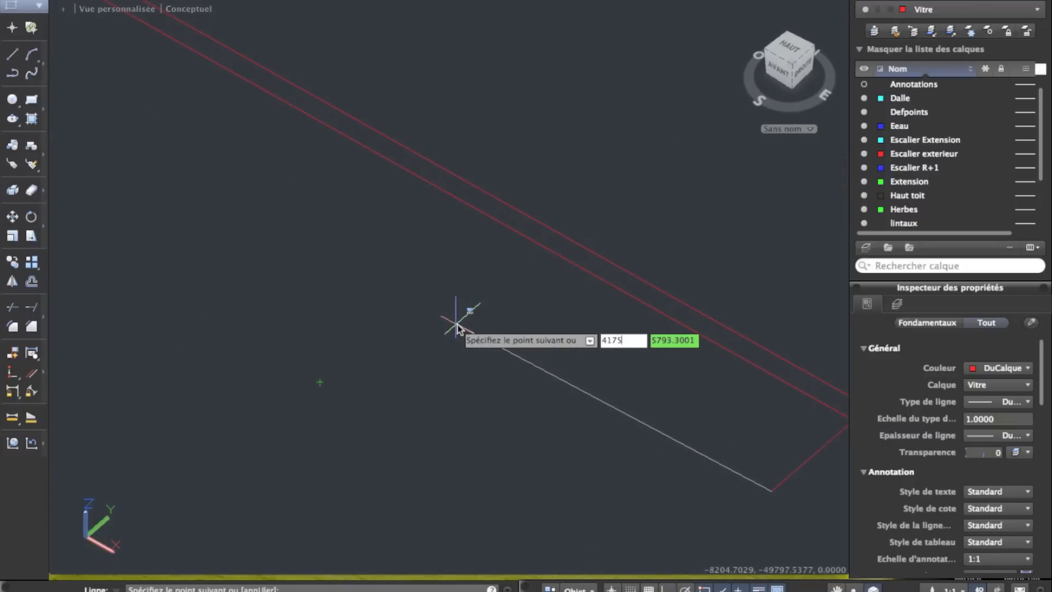
{"action": "scroll", "coordinate": [456, 324], "scroll_direction": "down", "scroll_amount": 6}
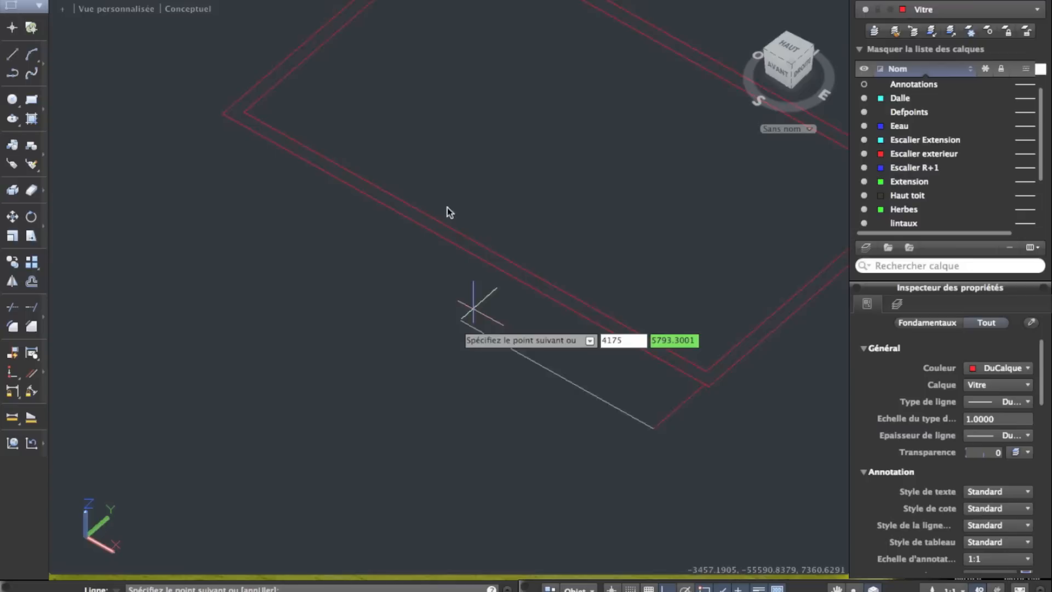
{"action": "key", "text": "Escape"}
Examine the roof projection over the balcony in the reference photo
{"action": "middle_click_drag", "start_coordinate": [461, 226], "coordinate": [492, 518]}
{"action": "scroll", "coordinate": [517, 215], "scroll_direction": "down", "scroll_amount": 6}
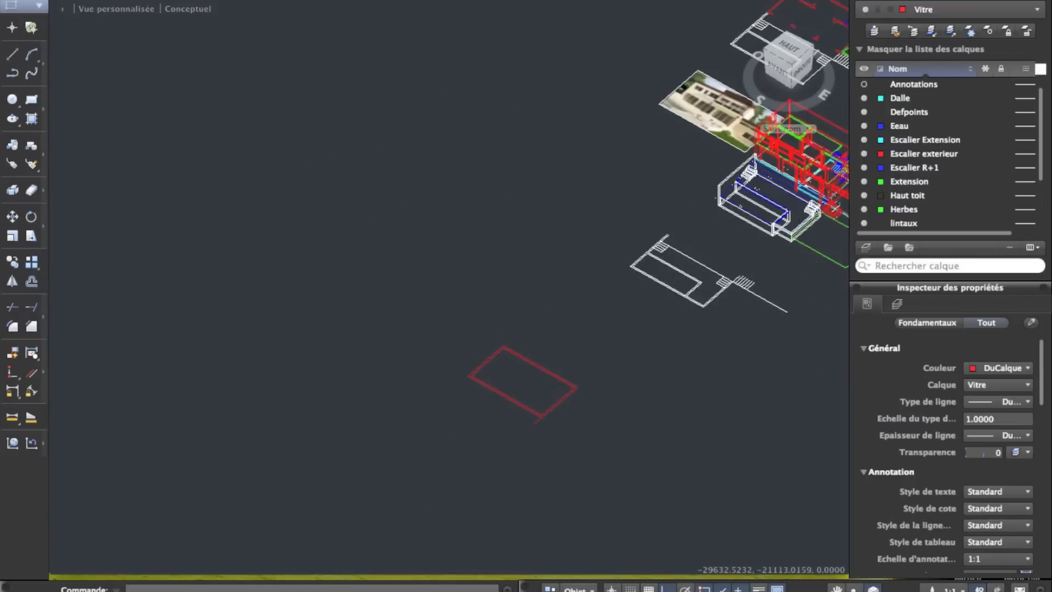
{"action": "scroll", "coordinate": [622, 99], "scroll_direction": "up", "scroll_amount": 4}
{"action": "scroll", "coordinate": [625, 221], "scroll_direction": "up", "scroll_amount": 4}
{"action": "middle_click_drag", "start_coordinate": [626, 220], "coordinate": [601, 231]}
{"action": "scroll", "coordinate": [600, 231], "scroll_direction": "down", "scroll_amount": 4}
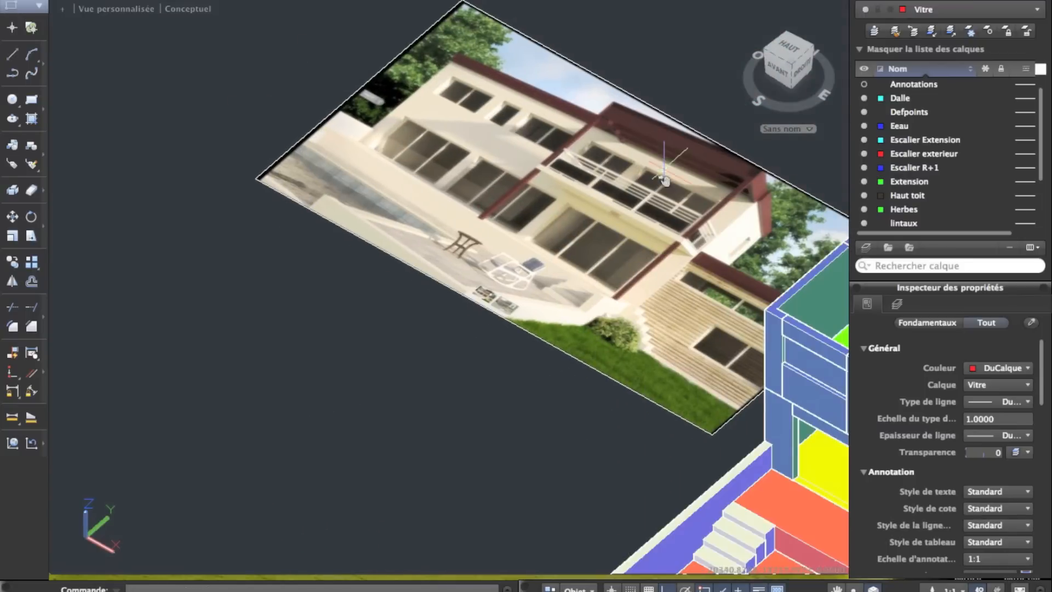
{"action": "scroll", "coordinate": [540, 186], "scroll_direction": "up", "scroll_amount": 2}
{"action": "scroll", "coordinate": [539, 202], "scroll_direction": "down", "scroll_amount": 5}
{"action": "middle_click_drag", "start_coordinate": [575, 433], "coordinate": [600, 274]}
{"action": "middle_click_drag", "start_coordinate": [611, 516], "coordinate": [778, 153]}
{"action": "middle_click_drag", "start_coordinate": [411, 360], "coordinate": [646, 261]}
{"action": "scroll", "coordinate": [515, 307], "scroll_direction": "up", "scroll_amount": 4}
{"action": "scroll", "coordinate": [515, 312], "scroll_direction": "up", "scroll_amount": 2}
Try to draw a 4175-long line from the free end of the side line, parallel to the long roof edge
{"action": "left_click", "coordinate": [14, 57]}
{"action": "left_click", "coordinate": [467, 323]}
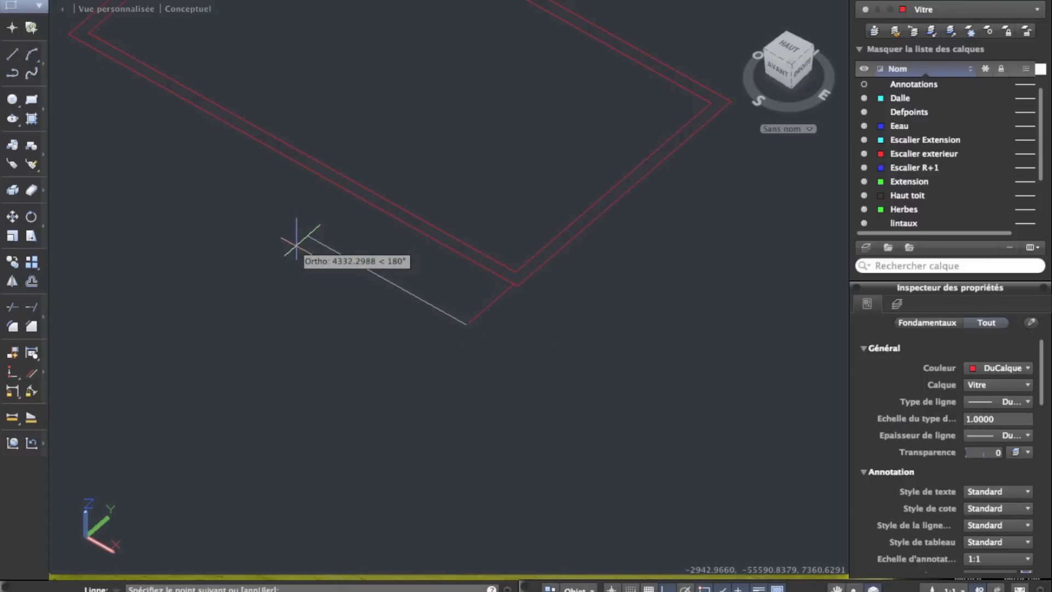
{"action": "type", "text": "4175"}
{"action": "key", "text": "Return"}
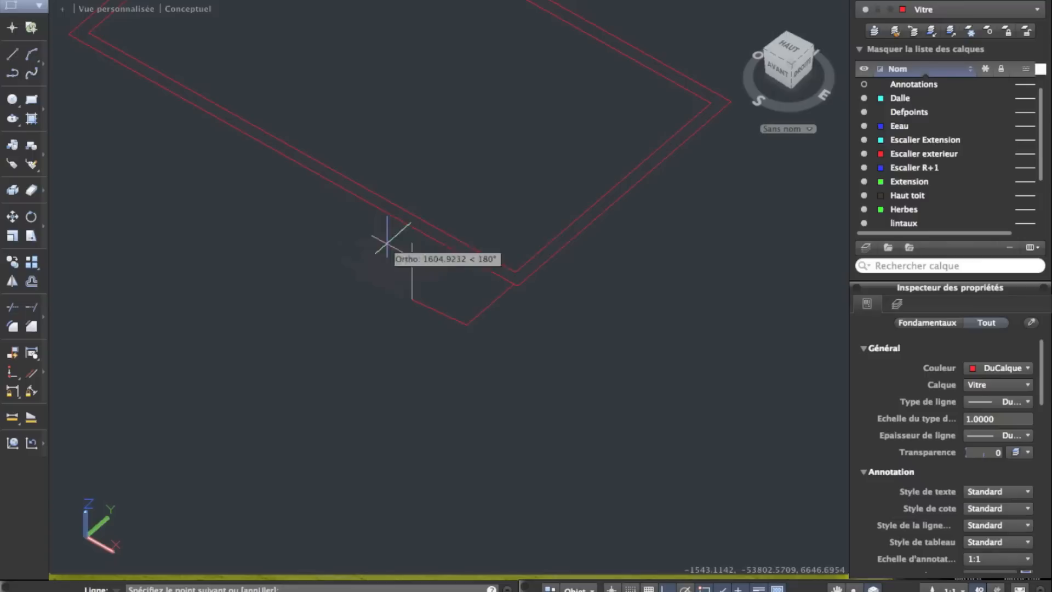
{"action": "type", "text": "u"}
{"action": "key", "text": "Return"}
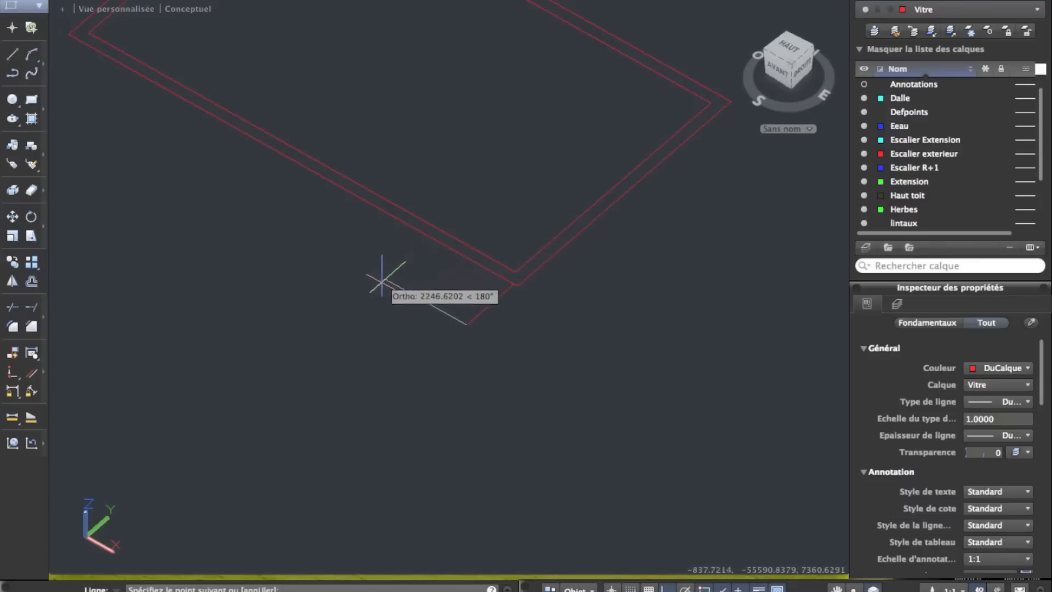
{"action": "type", "text": "4175"}
{"action": "key", "text": "Return"}
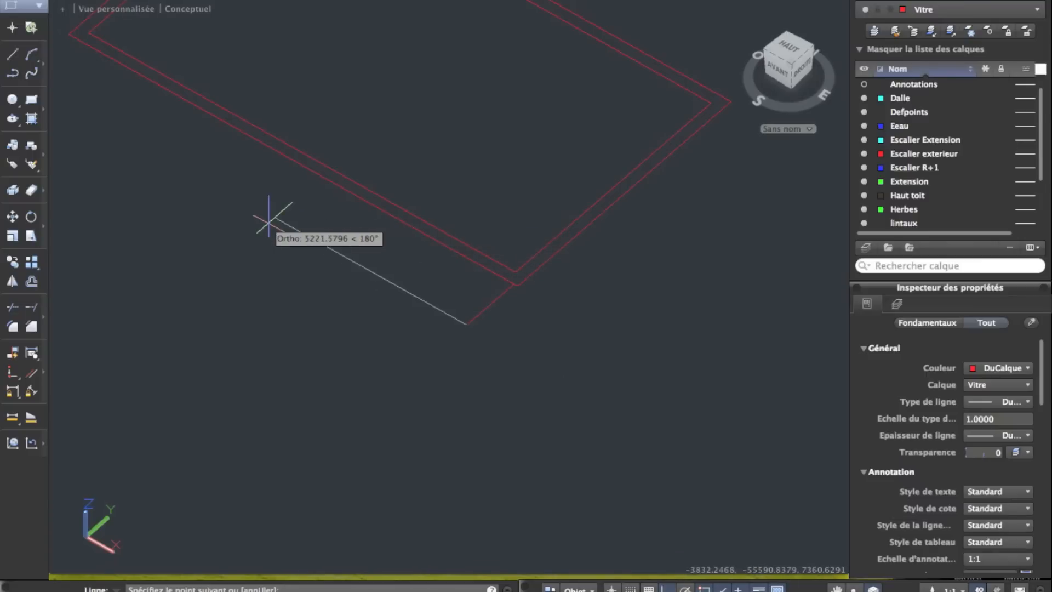
{"action": "key", "text": "Return"}
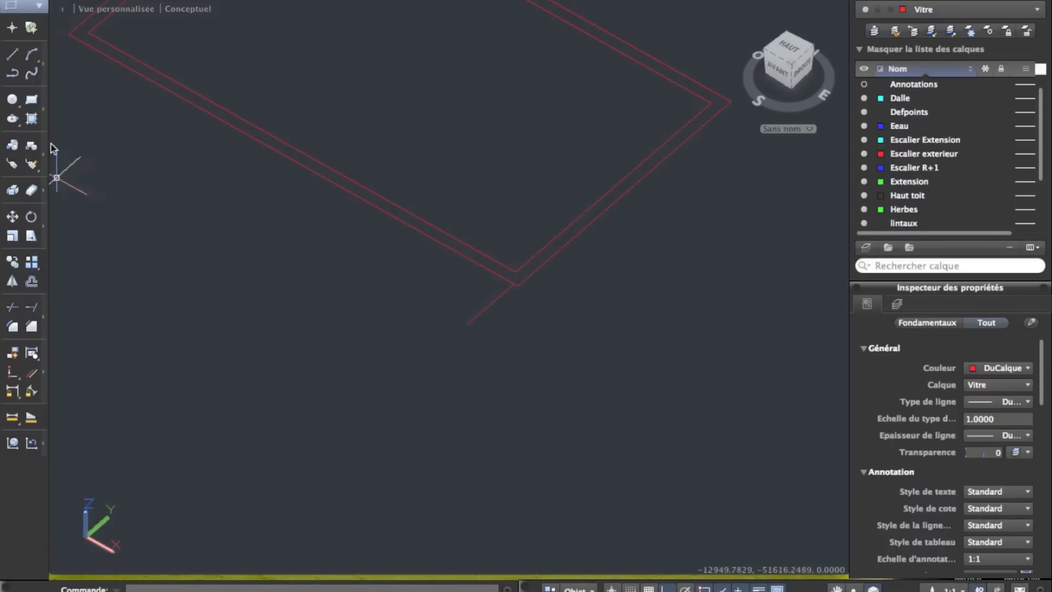
Draw the projection's front line from the side line's free end, parallel to the long roof edge and spanning about half of it
{"action": "left_click", "coordinate": [12, 54]}
{"action": "left_click", "coordinate": [465, 323]}
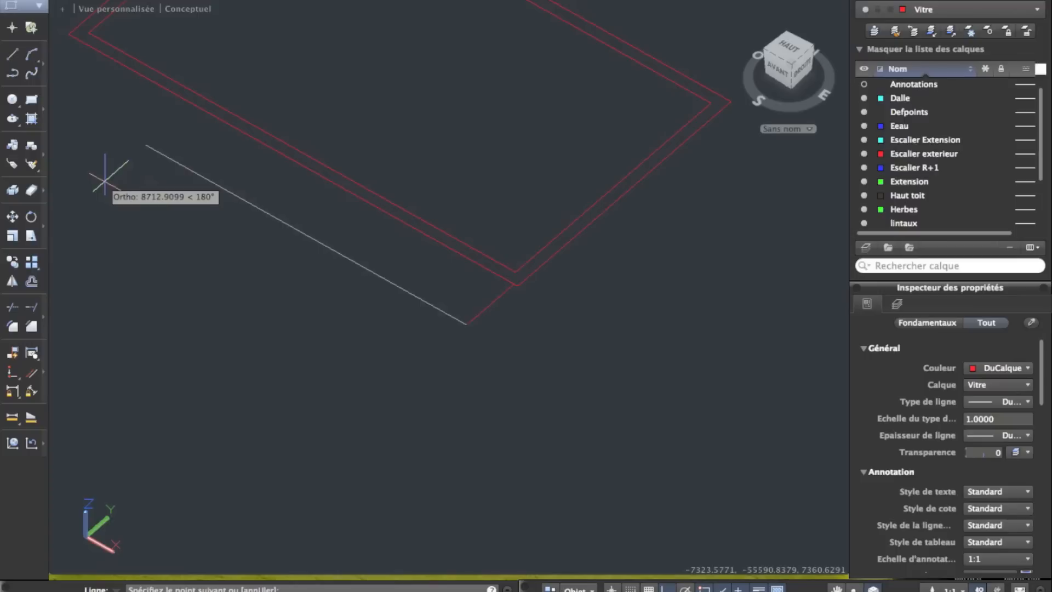
{"action": "type", "text": "4175"}
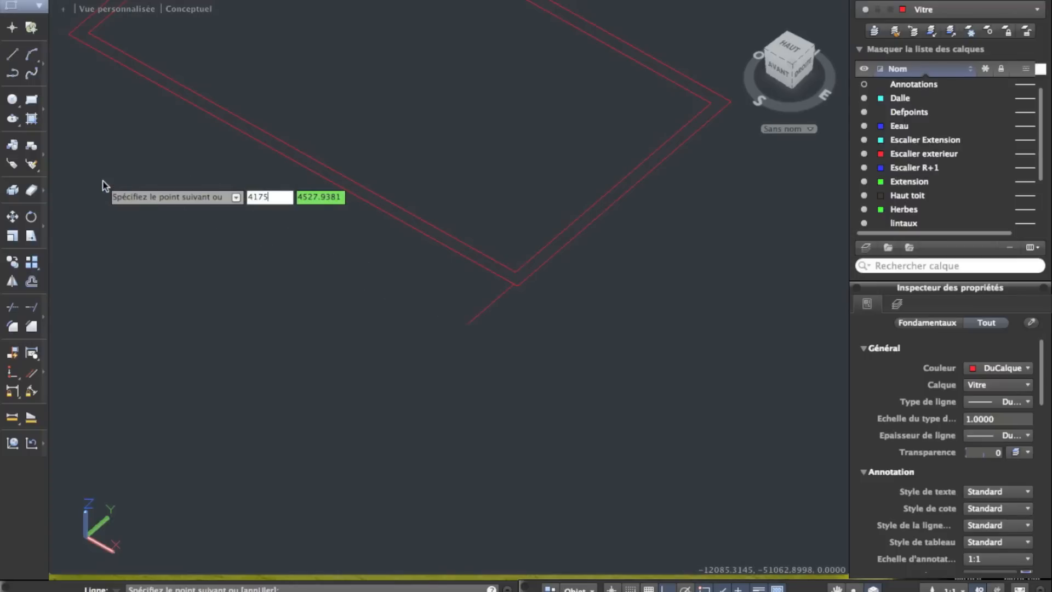
{"action": "key", "text": "Return"}
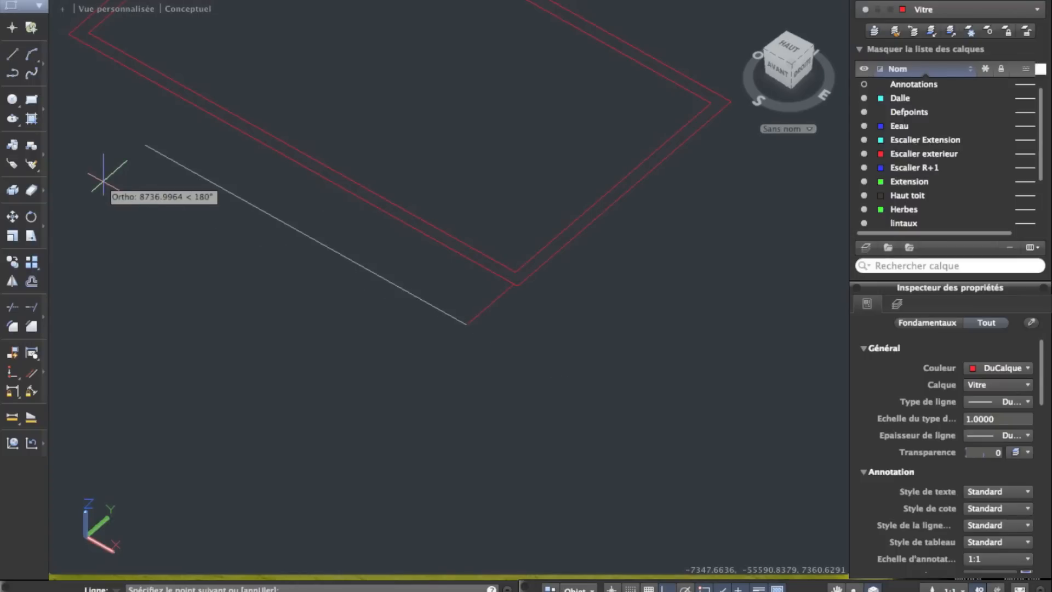
{"action": "middle_click_drag", "start_coordinate": [338, 206], "coordinate": [665, 343]}
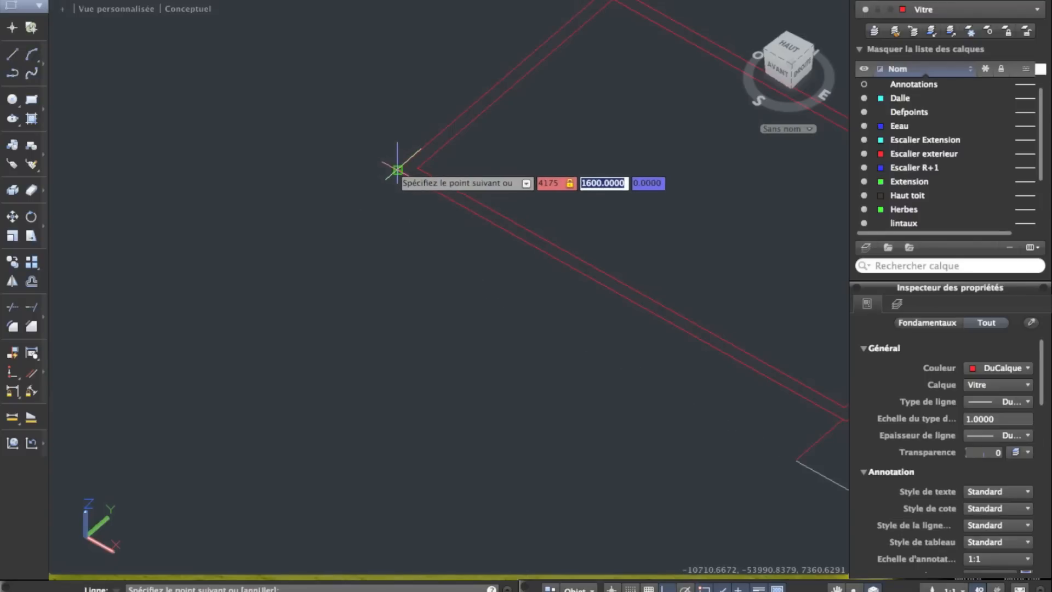
{"action": "type", "text": "4"}
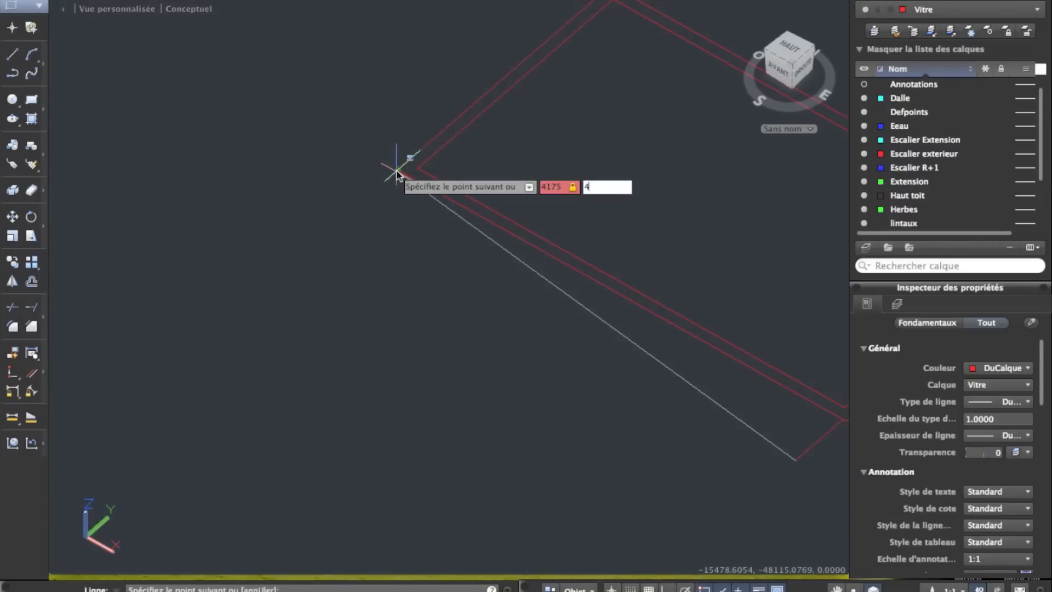
{"action": "type", "text": "4175"}
{"action": "key", "text": "Tab"}
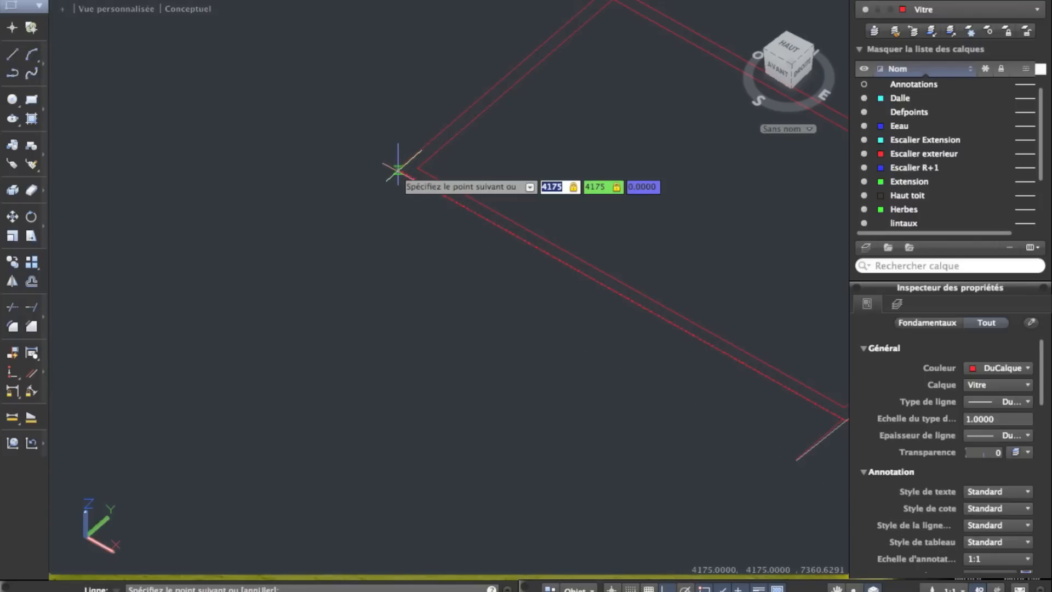
{"action": "key", "text": "Return"}
{"action": "scroll", "coordinate": [399, 165], "scroll_direction": "down", "scroll_amount": 5}
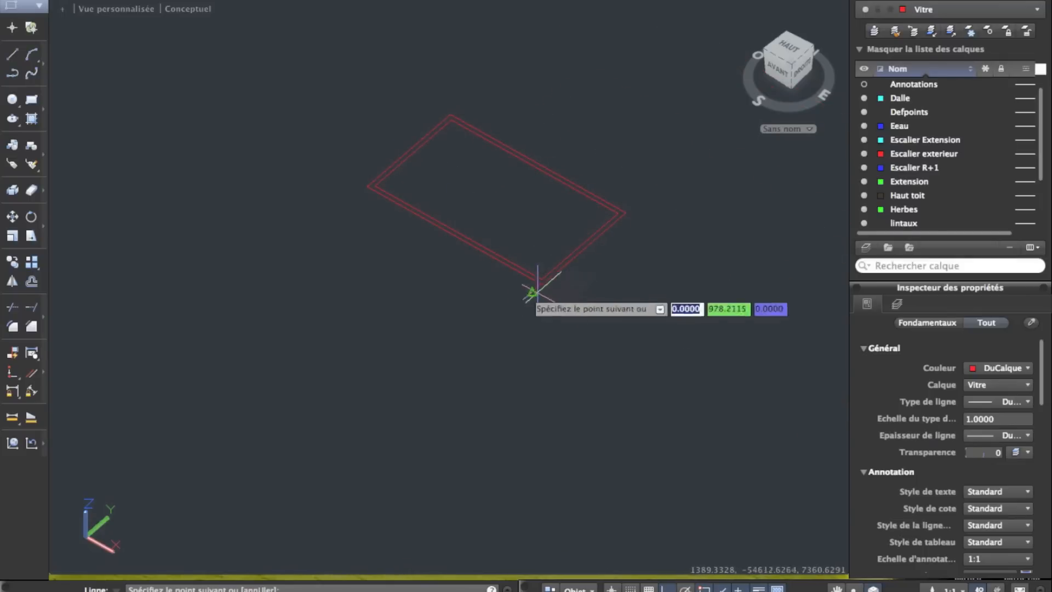
{"action": "left_click", "coordinate": [423, 250]}
{"action": "key", "text": "Return"}
Offset the 1600-long side line by 4175 along the front line to form the projection's other side
{"action": "left_click", "coordinate": [556, 306]}
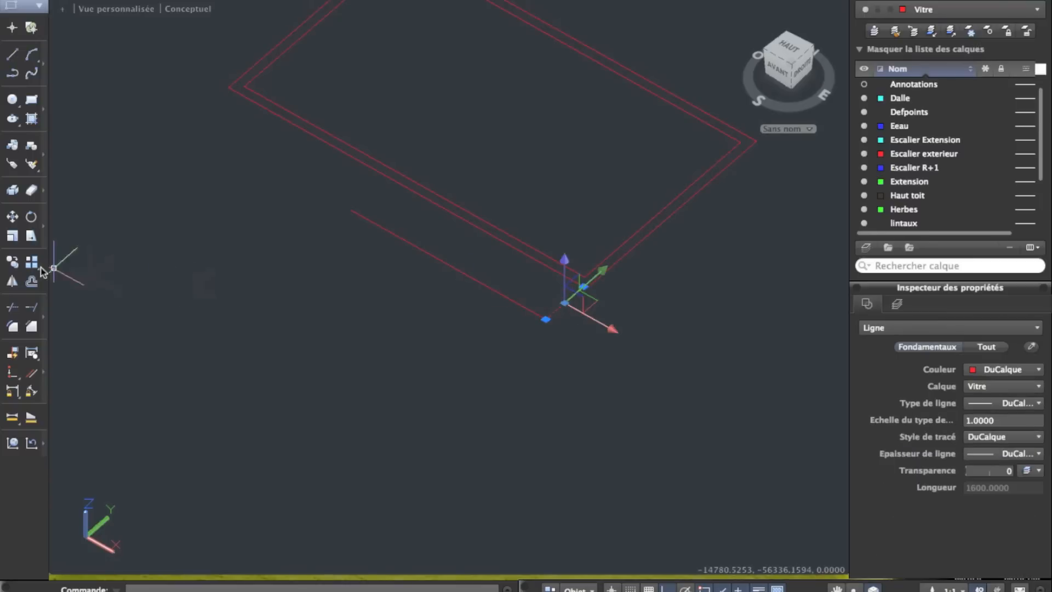
{"action": "left_click", "coordinate": [31, 281]}
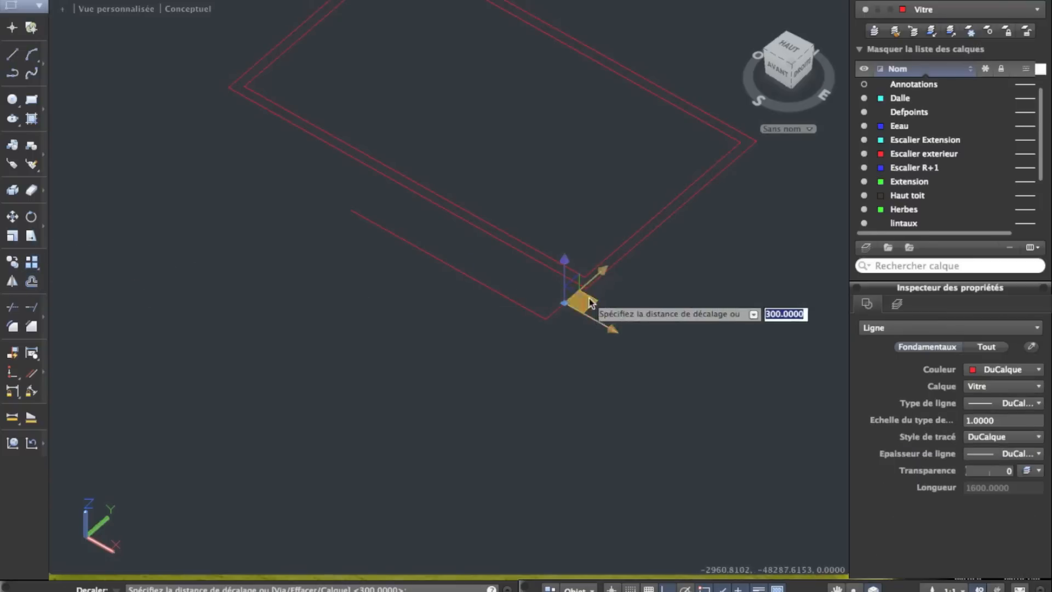
{"action": "left_click", "coordinate": [545, 318]}
{"action": "type", "text": "417"}
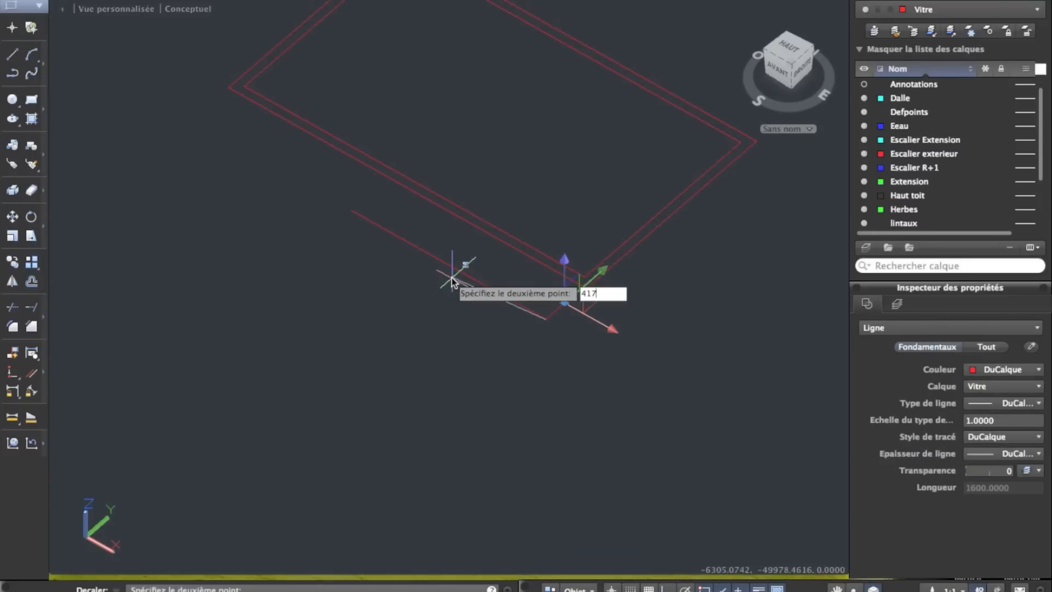
{"action": "key", "text": "Return"}
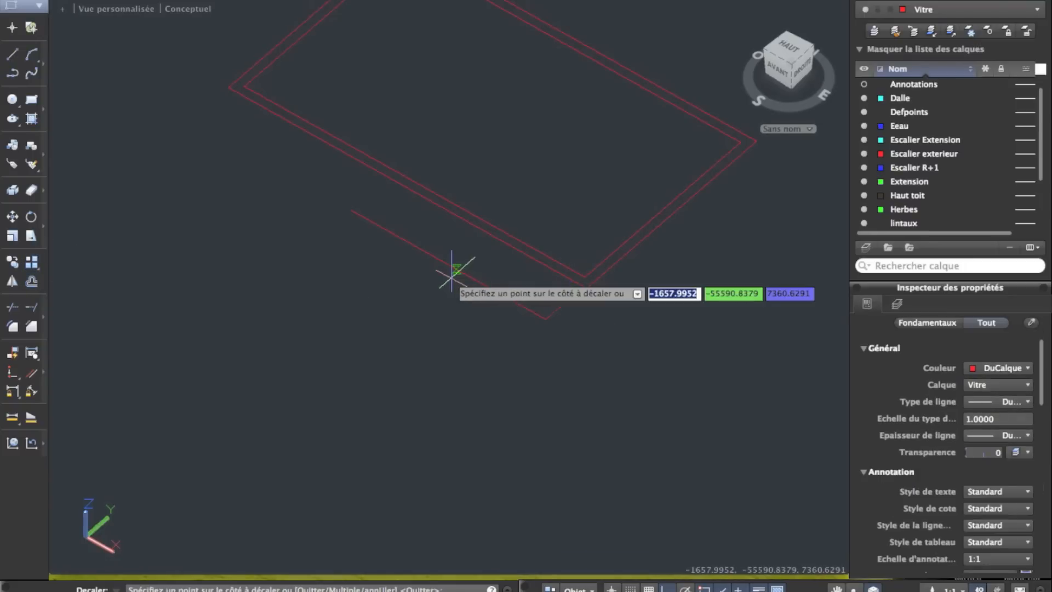
{"action": "left_click", "coordinate": [461, 208]}
{"action": "left_click", "coordinate": [403, 235]}
{"action": "key", "text": "Return"}
Trim the part of the front line that extends beyond the offset side line
{"action": "left_click", "coordinate": [636, 369]}
{"action": "left_click", "coordinate": [334, 226]}
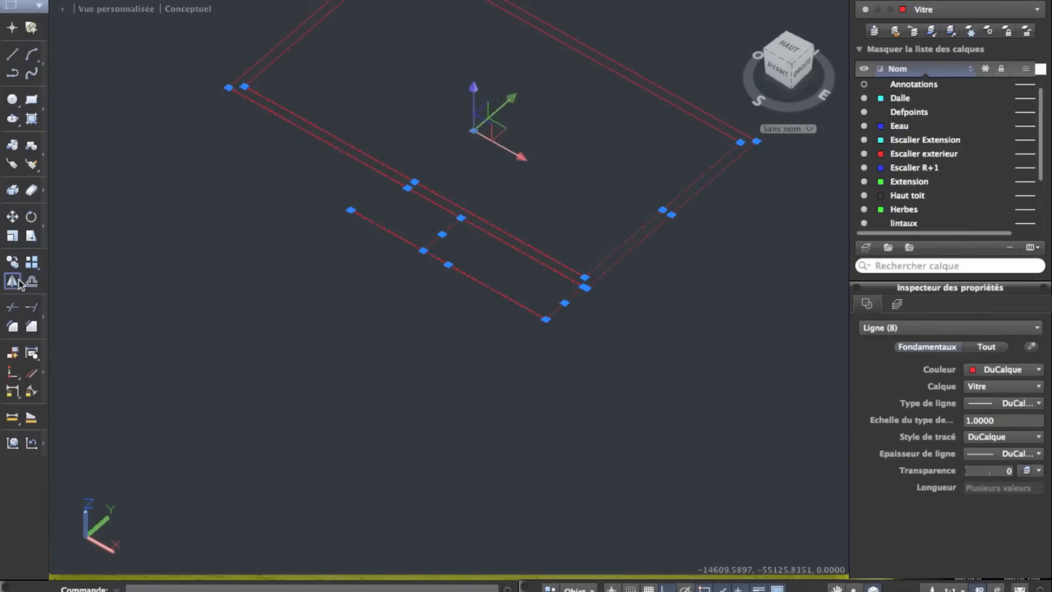
{"action": "left_click", "coordinate": [18, 307]}
{"action": "scroll", "coordinate": [450, 249], "scroll_direction": "up", "scroll_amount": 4}
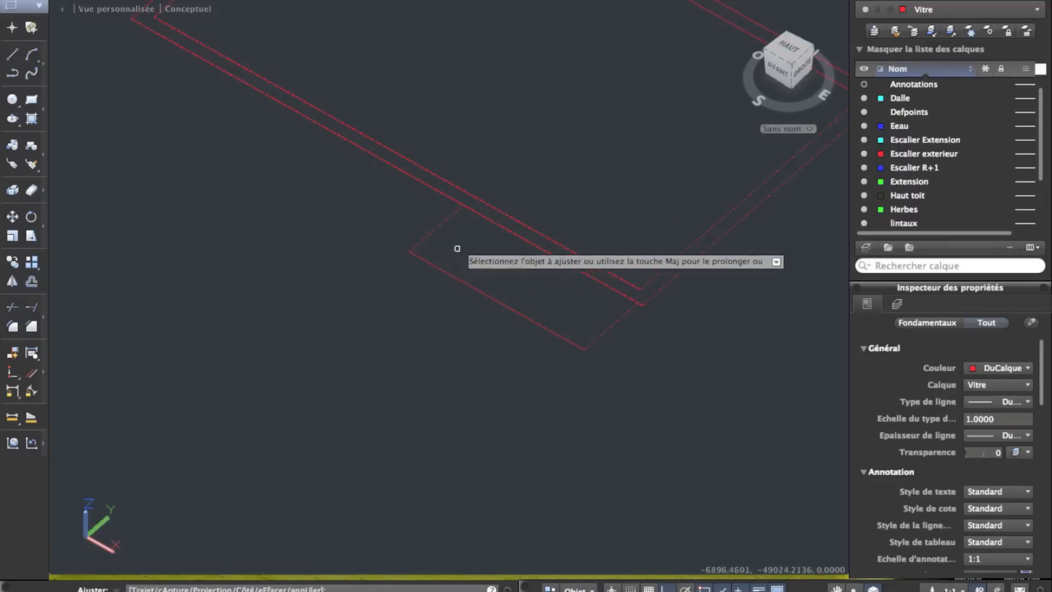
Trim the outer line of the long roof edge between the projection's two sides, using the surrounding roof lines as cutting edges
{"action": "left_click", "coordinate": [660, 357]}
{"action": "left_click", "coordinate": [328, 146]}
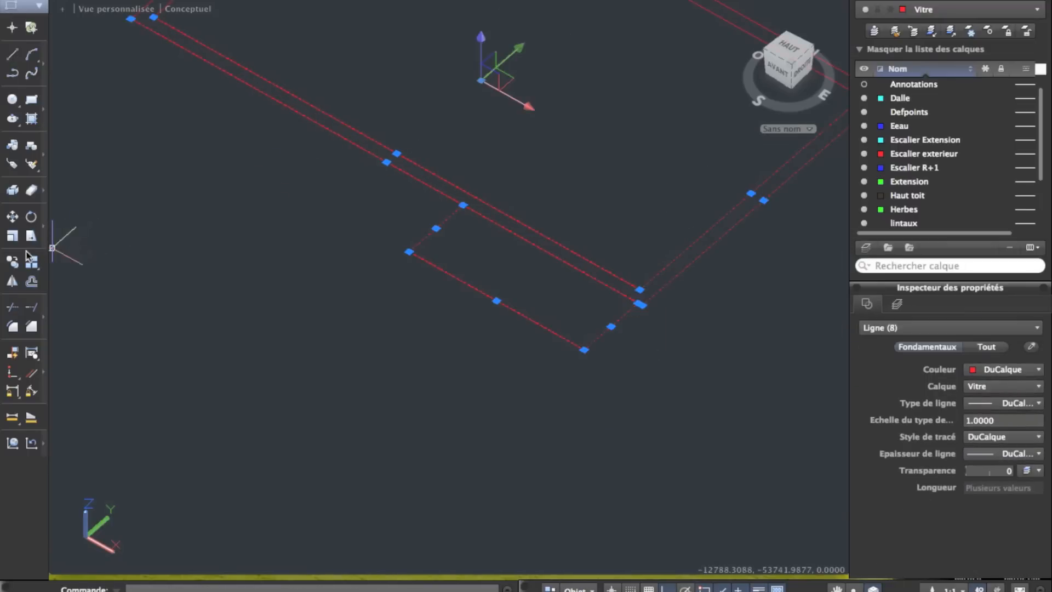
{"action": "left_click", "coordinate": [13, 306]}
{"action": "scroll", "coordinate": [571, 240], "scroll_direction": "down", "scroll_amount": 5}
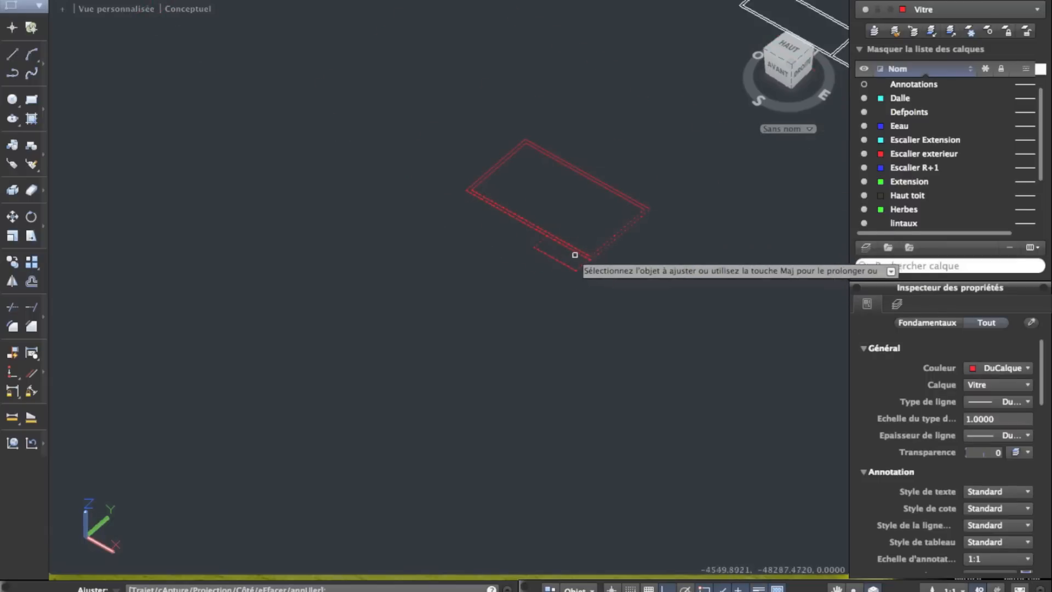
{"action": "scroll", "coordinate": [571, 249], "scroll_direction": "up", "scroll_amount": 4}
Examine the roof projection over the balcony in the reference photo and compare it with the villa model
{"action": "scroll", "coordinate": [564, 244], "scroll_direction": "down", "scroll_amount": 6}
{"action": "scroll", "coordinate": [542, 153], "scroll_direction": "down", "scroll_amount": 3}
{"action": "scroll", "coordinate": [466, 382], "scroll_direction": "down", "scroll_amount": 3}
{"action": "middle_click_drag", "start_coordinate": [563, 159], "coordinate": [330, 382]}
{"action": "scroll", "coordinate": [442, 244], "scroll_direction": "up", "scroll_amount": 5}
{"action": "scroll", "coordinate": [432, 349], "scroll_direction": "up", "scroll_amount": 2}
{"action": "middle_click_drag", "start_coordinate": [386, 354], "coordinate": [464, 199]}
{"action": "middle_click_drag", "start_coordinate": [432, 351], "coordinate": [624, 165]}
{"action": "scroll", "coordinate": [464, 275], "scroll_direction": "up", "scroll_amount": 5}
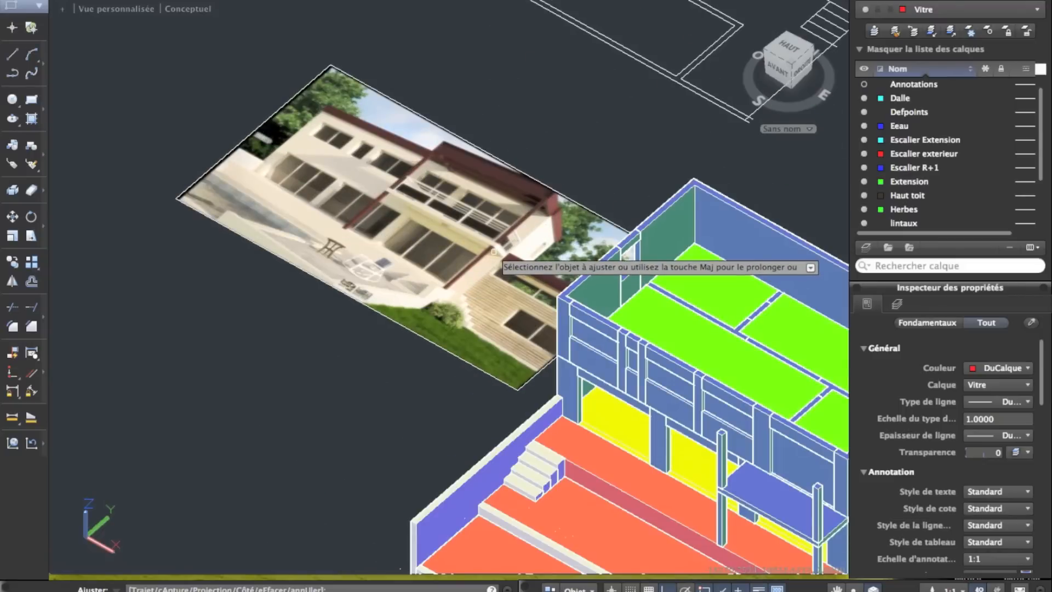
{"action": "scroll", "coordinate": [492, 249], "scroll_direction": "down", "scroll_amount": 4}
{"action": "middle_click_drag", "start_coordinate": [446, 349], "coordinate": [416, 118]}
{"action": "scroll", "coordinate": [358, 426], "scroll_direction": "down", "scroll_amount": 2}
{"action": "middle_click_drag", "start_coordinate": [377, 351], "coordinate": [570, 123]}
{"action": "key", "text": "Escape"}
{"action": "scroll", "coordinate": [344, 284], "scroll_direction": "up", "scroll_amount": 4}
{"action": "scroll", "coordinate": [397, 236], "scroll_direction": "up", "scroll_amount": 4}
{"action": "middle_click_drag", "start_coordinate": [446, 205], "coordinate": [212, 368]}
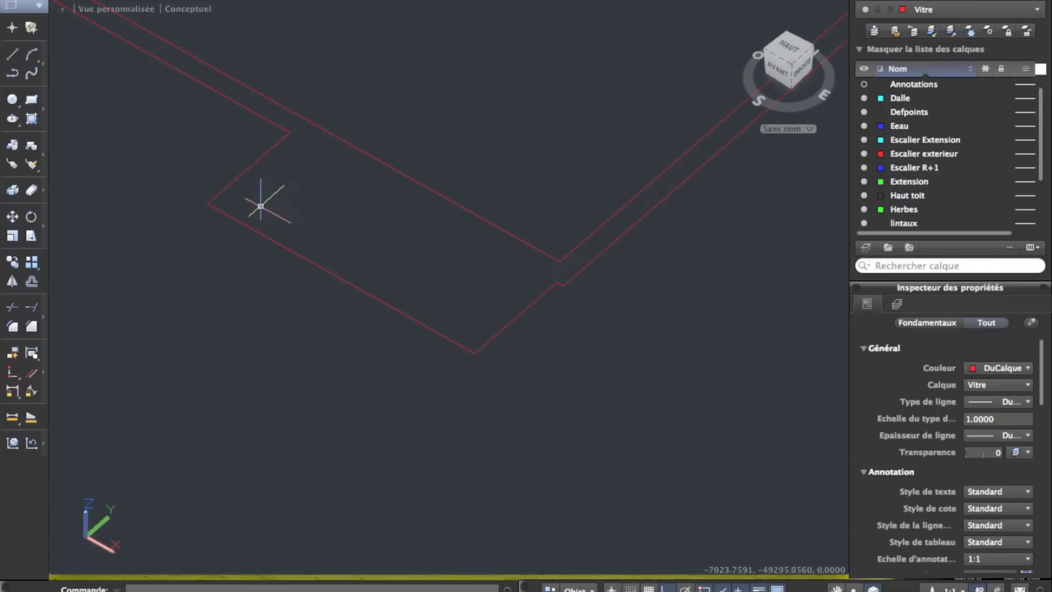
Offset the projection's two side lines and its front line inward by 200
{"action": "left_click", "coordinate": [34, 281]}
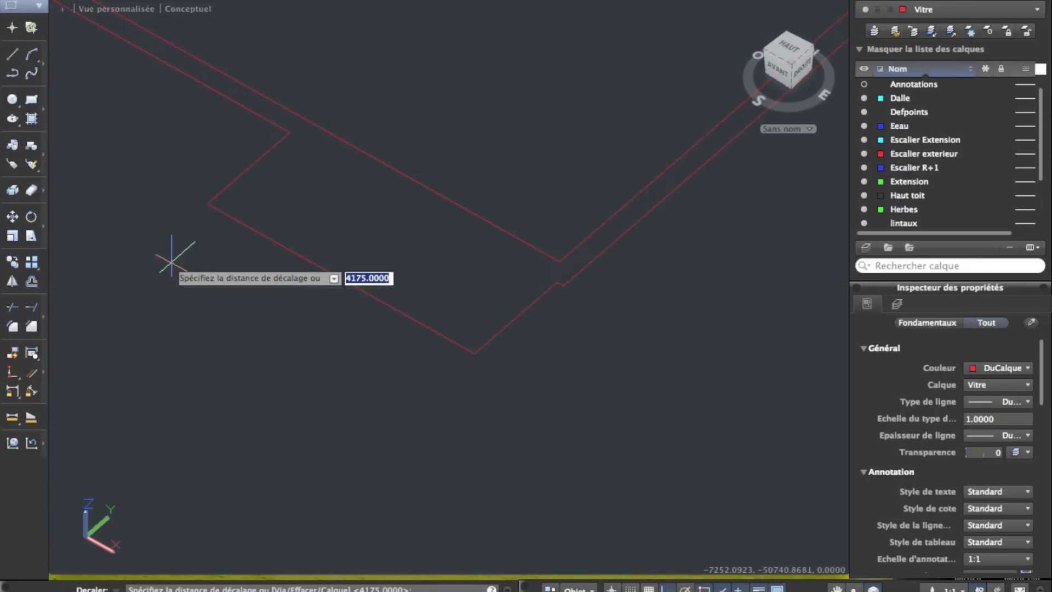
{"action": "key", "text": "Return"}
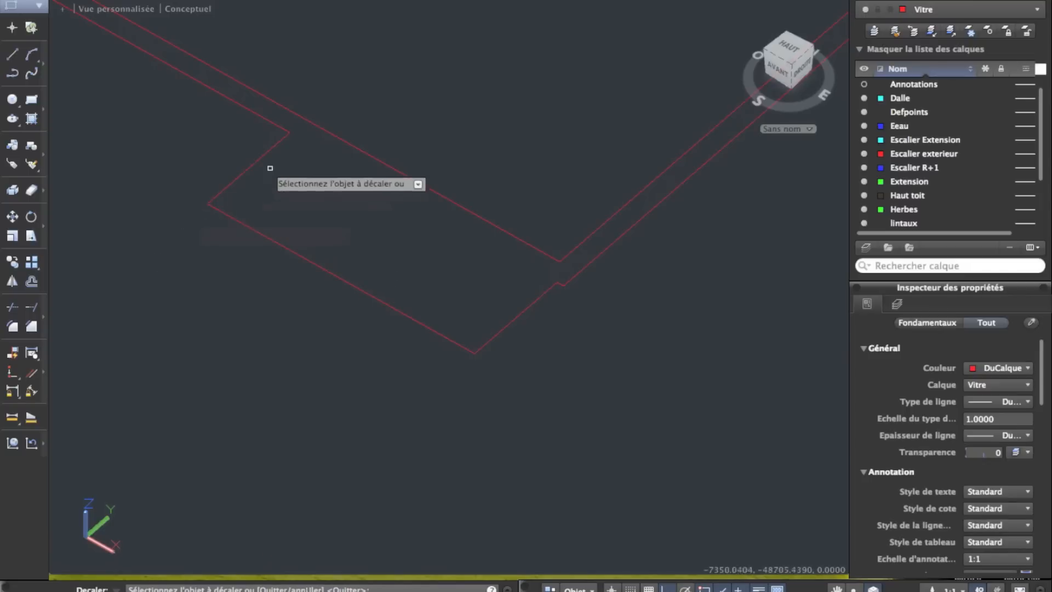
{"action": "left_click", "coordinate": [244, 170]}
{"action": "left_click", "coordinate": [265, 181]}
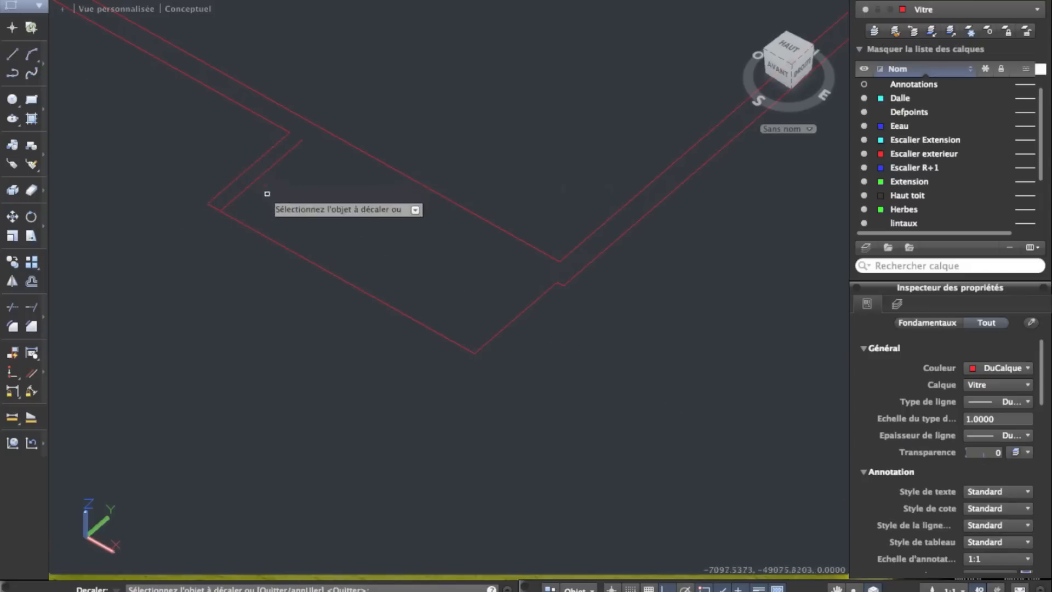
{"action": "left_click", "coordinate": [262, 230]}
{"action": "left_click", "coordinate": [470, 301]}
{"action": "left_click", "coordinate": [517, 317]}
{"action": "left_click", "coordinate": [485, 299]}
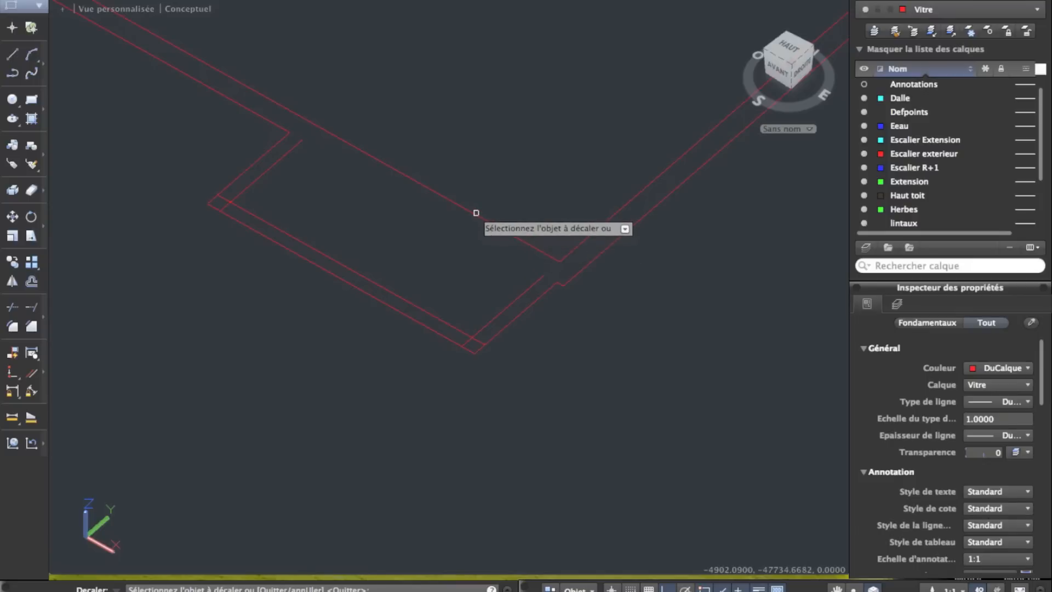
{"action": "key", "text": "Escape"}
Trim the crossing ends of the offset lines at the projection's two inner front corners
{"action": "left_click_drag", "start_coordinate": [494, 388], "coordinate": [165, 83]}
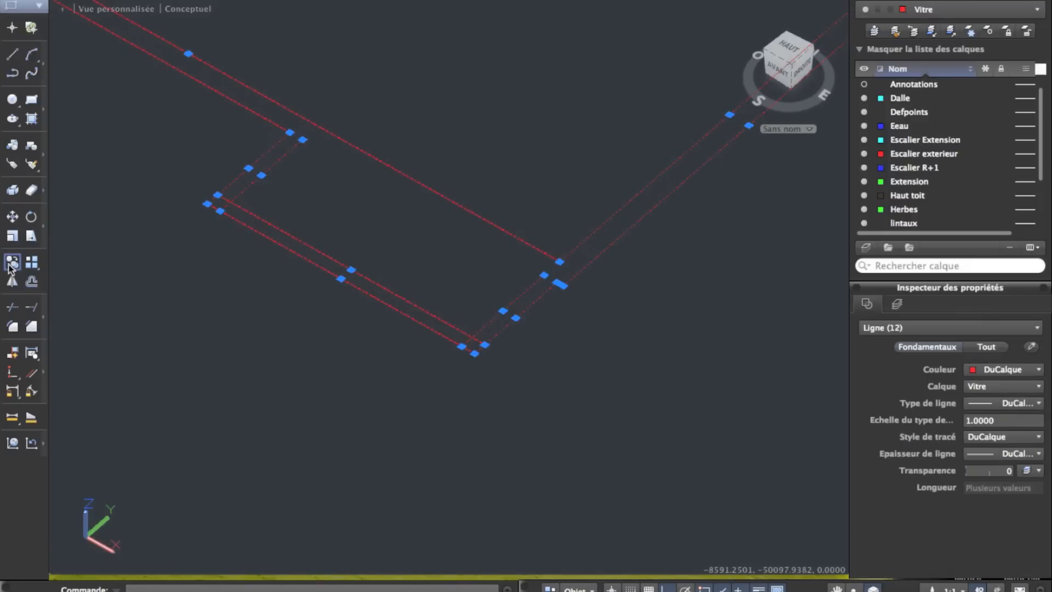
{"action": "left_click", "coordinate": [13, 307]}
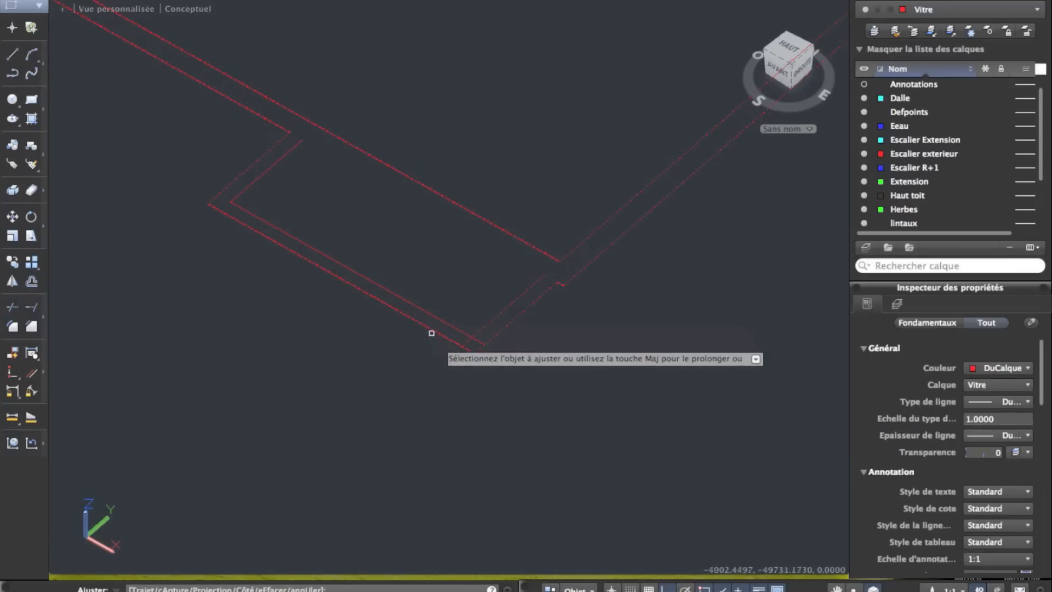
{"action": "left_click", "coordinate": [477, 339]}
{"action": "scroll", "coordinate": [472, 324], "scroll_direction": "down", "scroll_amount": 5}
{"action": "key", "text": "Escape"}
Examine the villa model, then compare it with the complete roof outline and its projection
{"action": "scroll", "coordinate": [496, 235], "scroll_direction": "down", "scroll_amount": 7}
{"action": "mouse_move", "coordinate": [546, 189]}
{"action": "middle_mouse_down"}
{"action": "mouse_move", "coordinate": [512, 211]}
{"action": "mouse_move", "coordinate": [205, 278]}
{"action": "middle_mouse_up"}
{"action": "scroll", "coordinate": [469, 116], "scroll_direction": "up", "scroll_amount": 6}
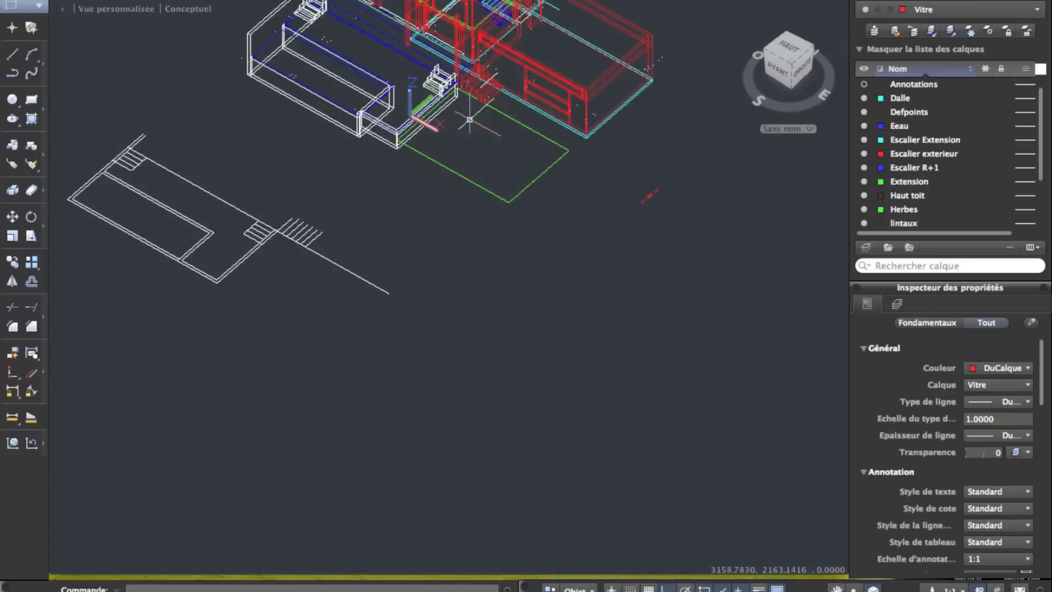
{"action": "middle_click_drag", "start_coordinate": [393, 117], "coordinate": [703, 172]}
{"action": "middle_click_drag", "start_coordinate": [523, 187], "coordinate": [354, 292]}
{"action": "mouse_move", "coordinate": [532, 254]}
{"action": "middle_mouse_down"}
{"action": "mouse_move", "coordinate": [560, 216]}
{"action": "mouse_move", "coordinate": [740, 114]}
{"action": "middle_mouse_up"}
{"action": "middle_click_drag", "start_coordinate": [414, 359], "coordinate": [496, 237]}
{"action": "scroll", "coordinate": [495, 238], "scroll_direction": "up", "scroll_amount": 2}
{"action": "middle_click_drag", "start_coordinate": [275, 380], "coordinate": [679, 184]}
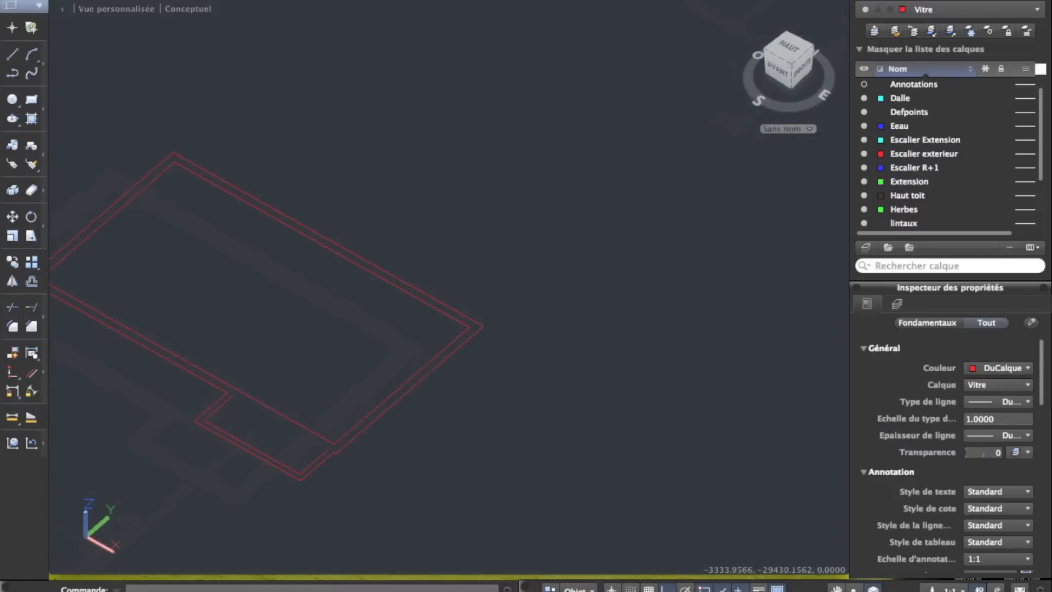
Move the six projection lines 100 toward the main roof outline, perpendicular to the long roof edge
{"action": "left_click", "coordinate": [519, 409]}
{"action": "left_click", "coordinate": [321, 268]}
{"action": "left_click", "coordinate": [324, 231]}
{"action": "left_click", "coordinate": [268, 203]}
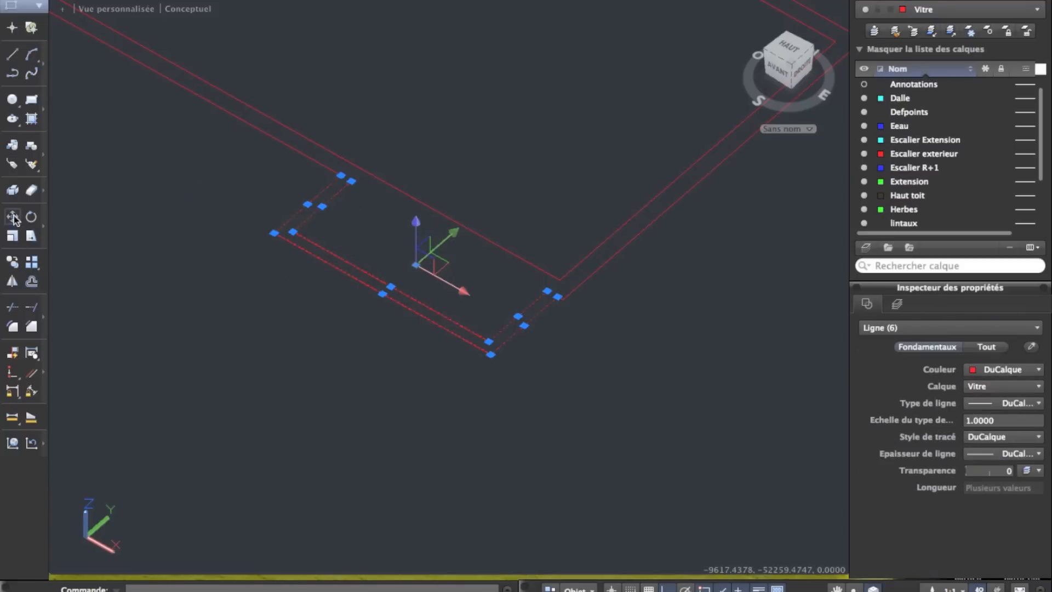
{"action": "left_click", "coordinate": [12, 217]}
{"action": "left_click", "coordinate": [261, 233]}
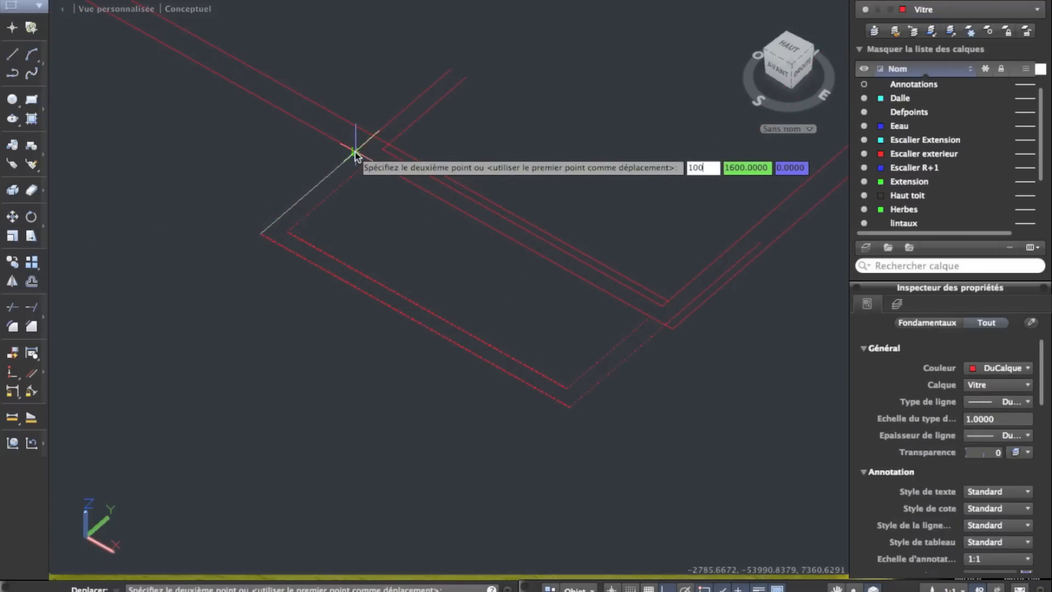
{"action": "key", "text": "Return"}
Trim the projection's side line end that extends past the outer line of the long roof edge
{"action": "scroll", "coordinate": [767, 502], "scroll_direction": "down", "scroll_amount": 2}
{"action": "left_click", "coordinate": [789, 513]}
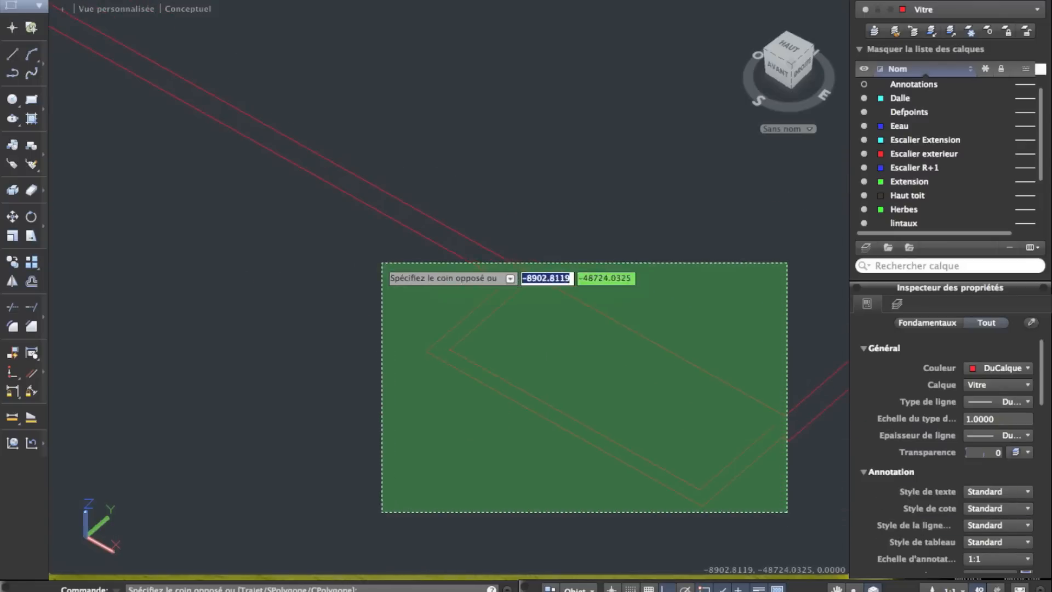
{"action": "left_click", "coordinate": [380, 261]}
{"action": "scroll", "coordinate": [396, 285], "scroll_direction": "up", "scroll_amount": 4}
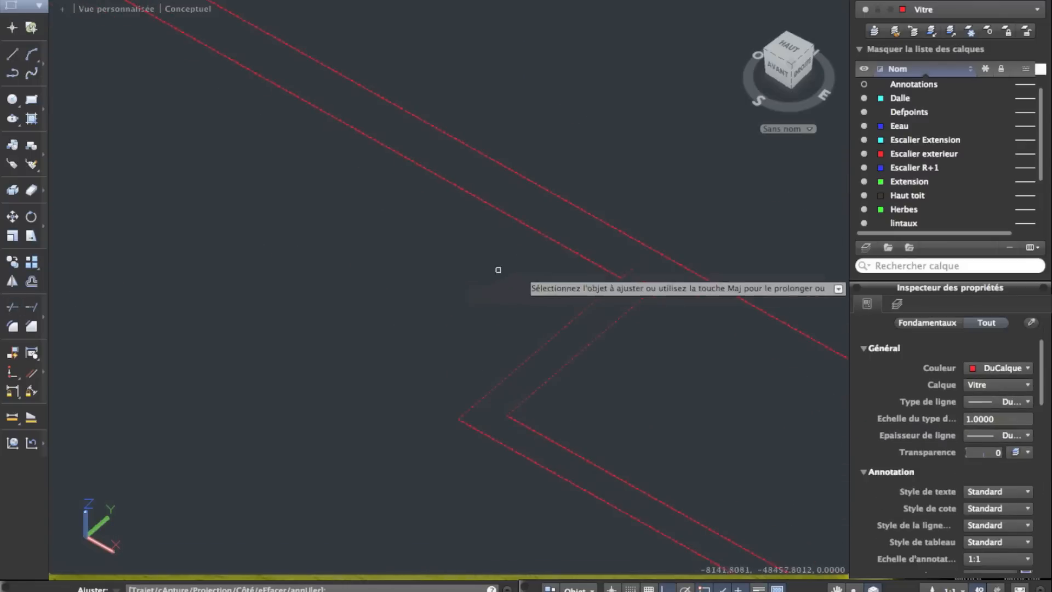
{"action": "left_click", "coordinate": [627, 272]}
{"action": "scroll", "coordinate": [657, 303], "scroll_direction": "down", "scroll_amount": 2}
{"action": "middle_click_drag", "start_coordinate": [658, 305], "coordinate": [365, 217]}
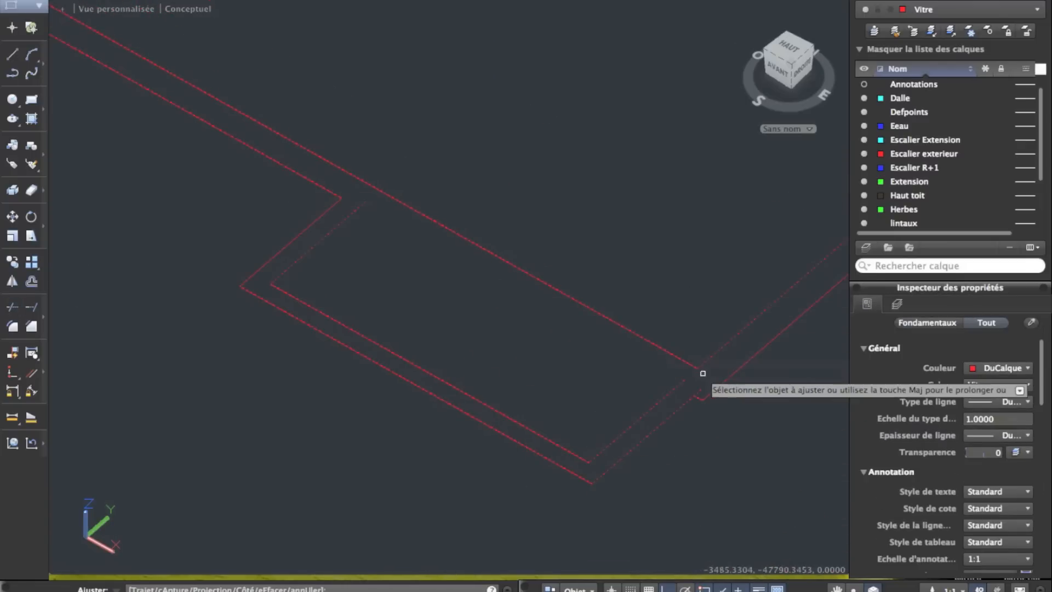
{"action": "key", "text": "Escape"}
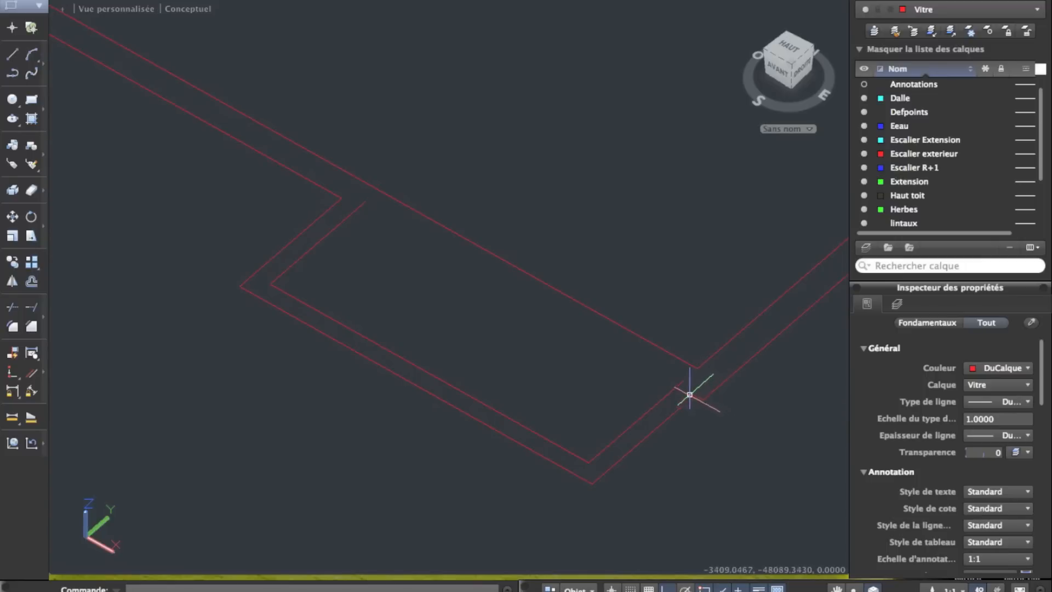
Draw a line in continuation of the outer long roof edge, closing the opening between the projection's two sides
{"action": "left_click", "coordinate": [12, 56]}
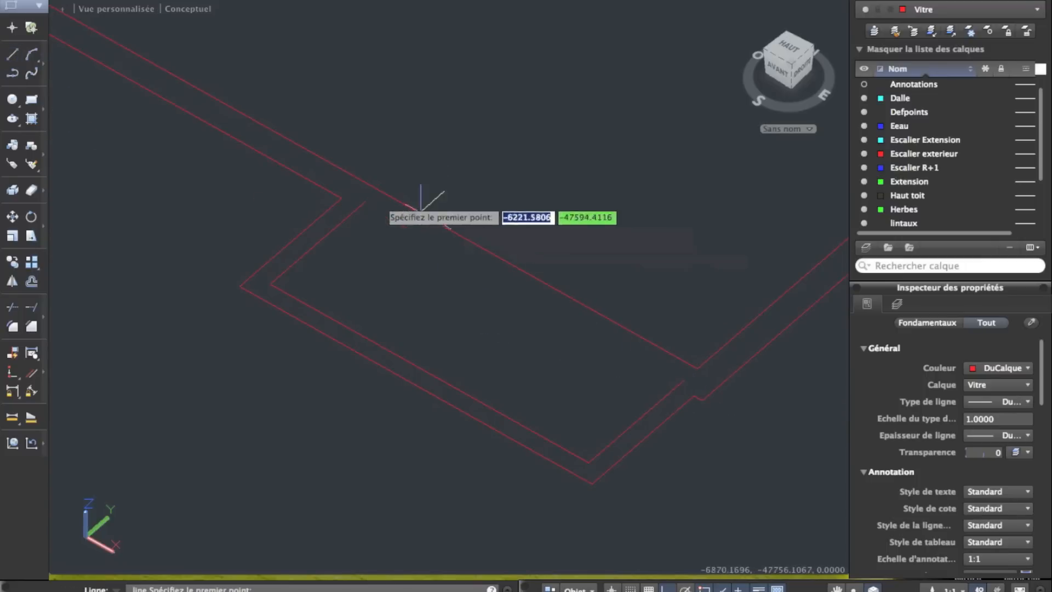
{"action": "left_click", "coordinate": [342, 198]}
{"action": "left_click", "coordinate": [690, 377]}
{"action": "key", "text": "Escape"}
Trim the closing line and the inner side lines at their crossings to form a closed inner rectangle in the projection
{"action": "left_click_drag", "start_coordinate": [722, 450], "coordinate": [296, 174]}
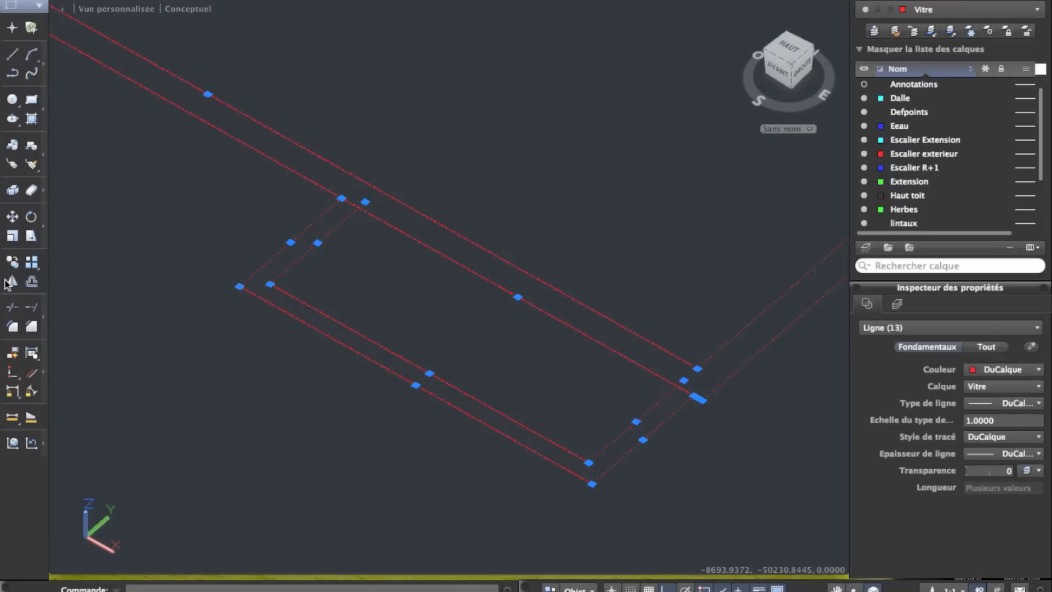
{"action": "left_click", "coordinate": [12, 307]}
{"action": "left_click", "coordinate": [364, 204]}
{"action": "left_click", "coordinate": [364, 203]}
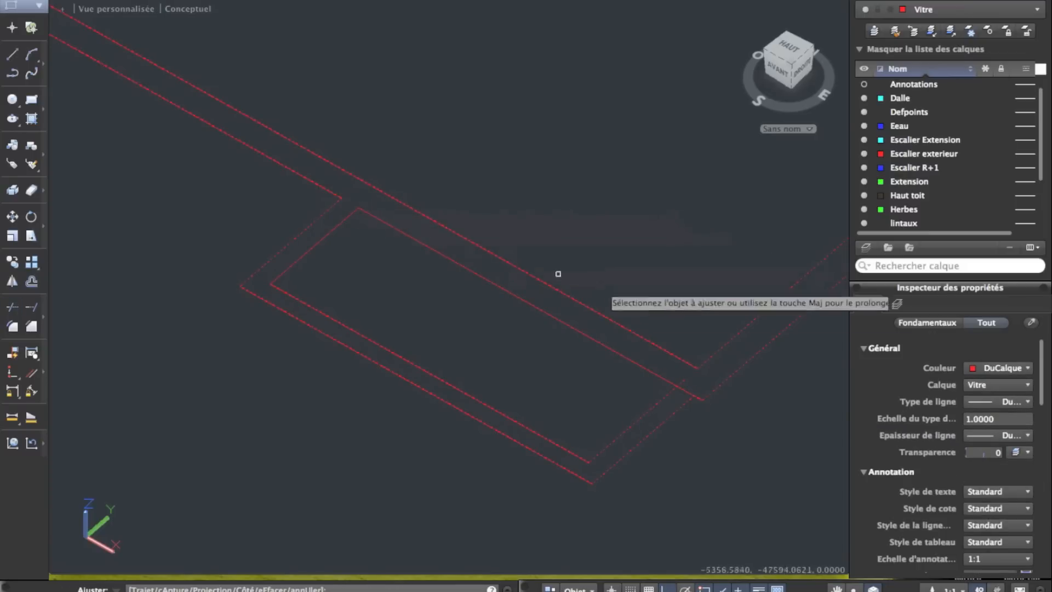
{"action": "scroll", "coordinate": [680, 390], "scroll_direction": "down", "scroll_amount": 2}
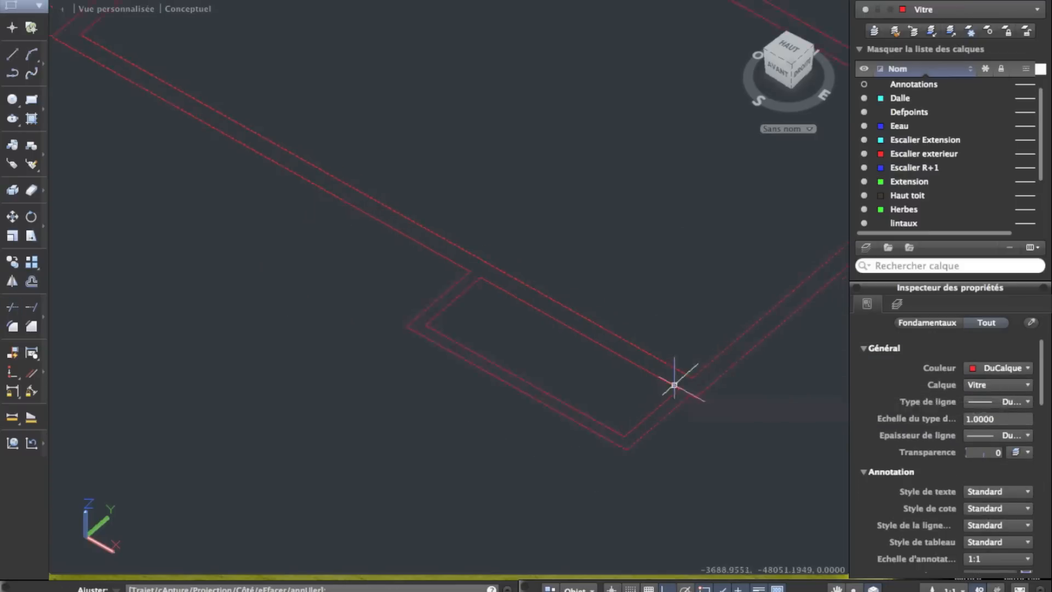
Examine the villa model and reference photo against the roof outline with its projection
{"action": "scroll", "coordinate": [548, 311], "scroll_direction": "down", "scroll_amount": 6}
{"action": "middle_click_drag", "start_coordinate": [603, 262], "coordinate": [351, 268]}
{"action": "middle_click_drag", "start_coordinate": [674, 170], "coordinate": [618, 218]}
{"action": "middle_click_drag", "start_coordinate": [579, 183], "coordinate": [462, 355]}
{"action": "scroll", "coordinate": [433, 174], "scroll_direction": "up", "scroll_amount": 4}
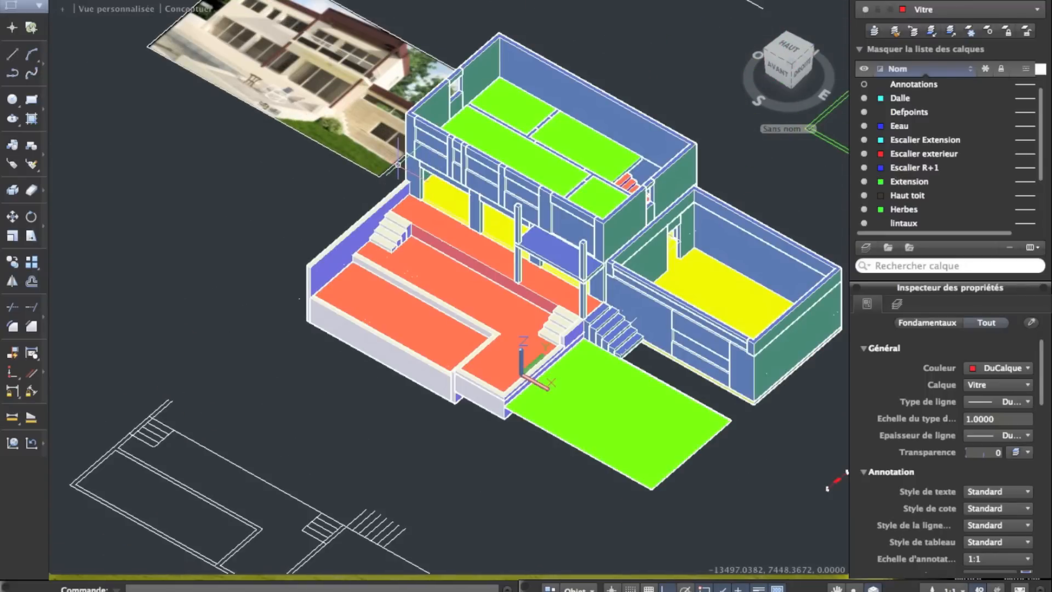
{"action": "middle_click_drag", "start_coordinate": [398, 165], "coordinate": [627, 17]}
{"action": "middle_click_drag", "start_coordinate": [589, 280], "coordinate": [722, 74]}
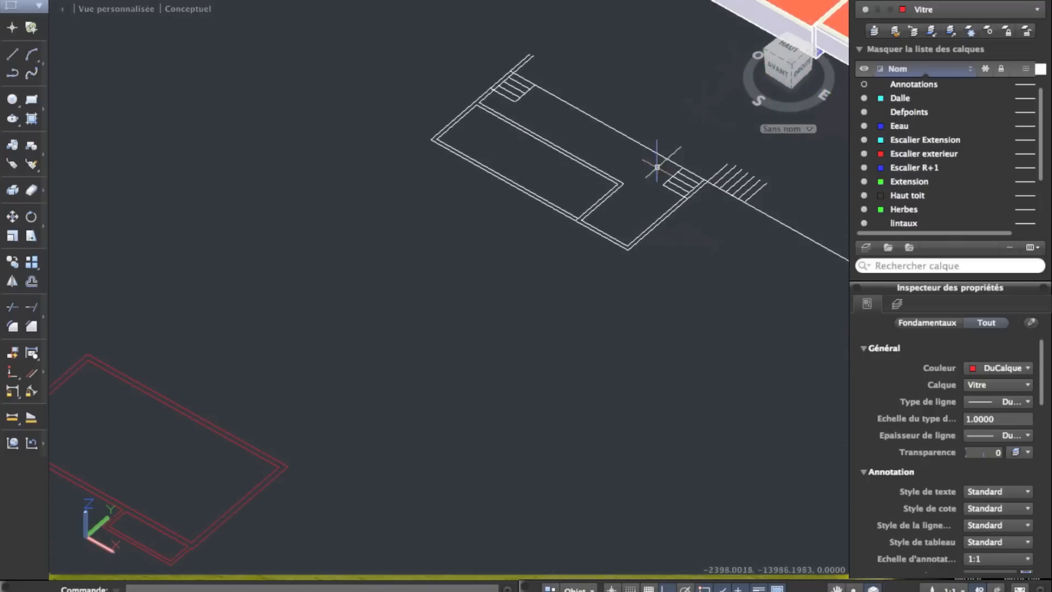
{"action": "middle_click_drag", "start_coordinate": [378, 317], "coordinate": [756, 134]}
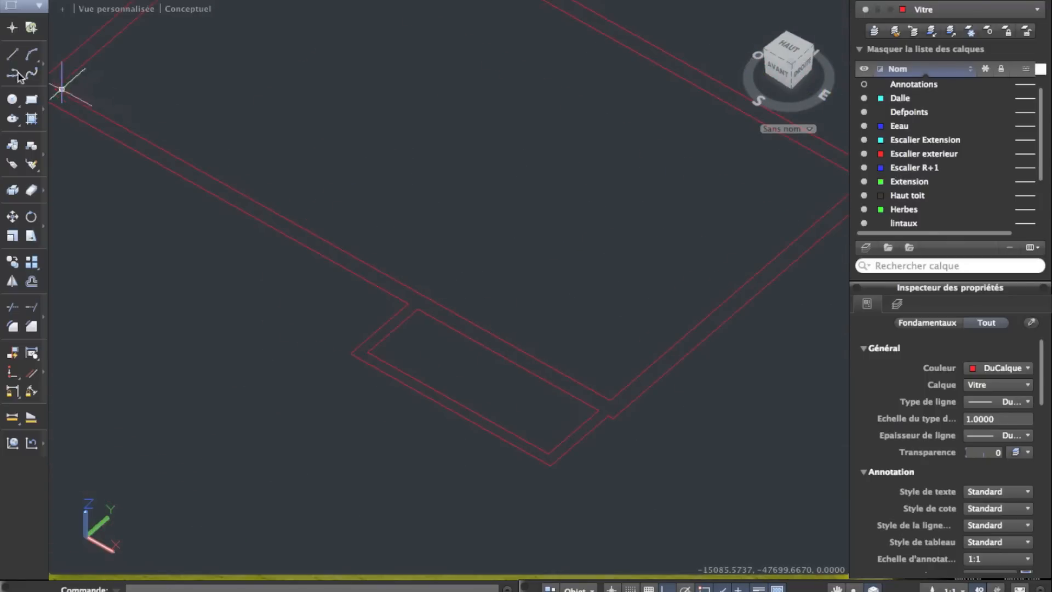
{"action": "left_click", "coordinate": [13, 55]}
{"action": "scroll", "coordinate": [384, 359], "scroll_direction": "up", "scroll_amount": 4}
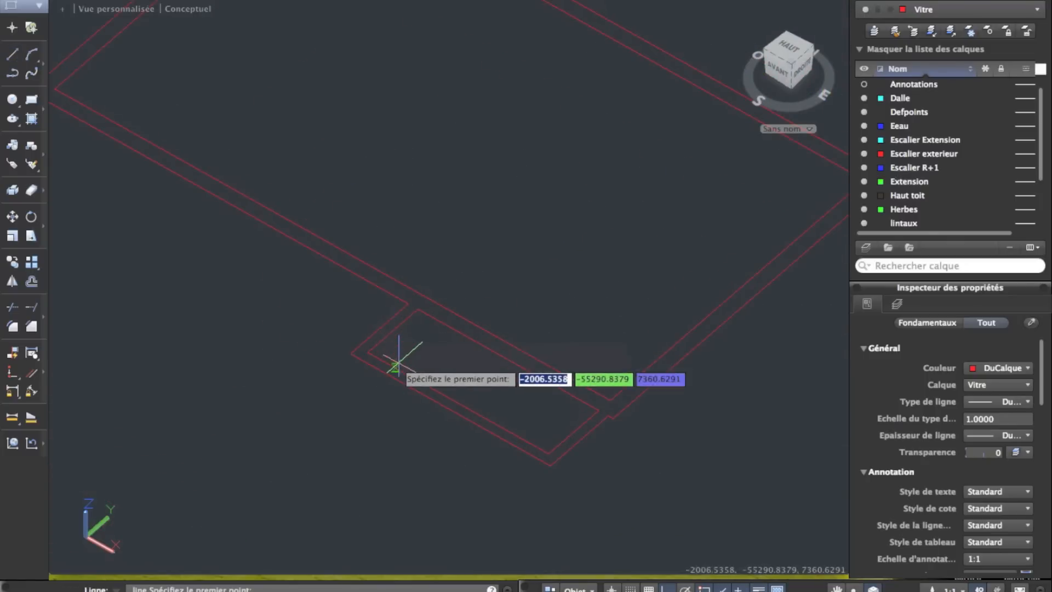
{"action": "key", "text": "Escape"}
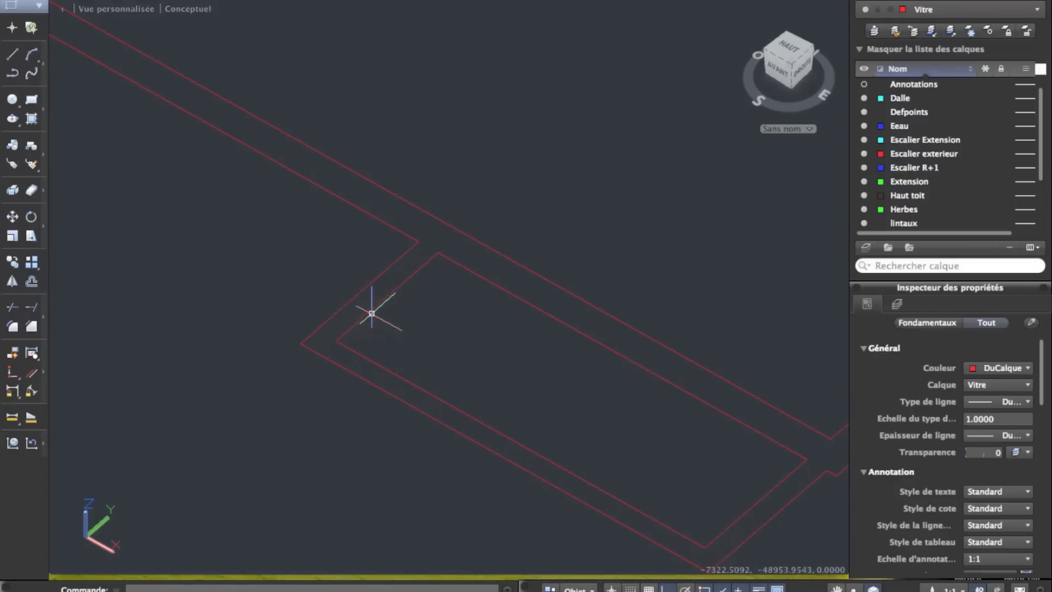
Draw a centre line across the projection's inner rectangle between the midpoints of its two short sides
{"action": "left_click", "coordinate": [15, 64]}
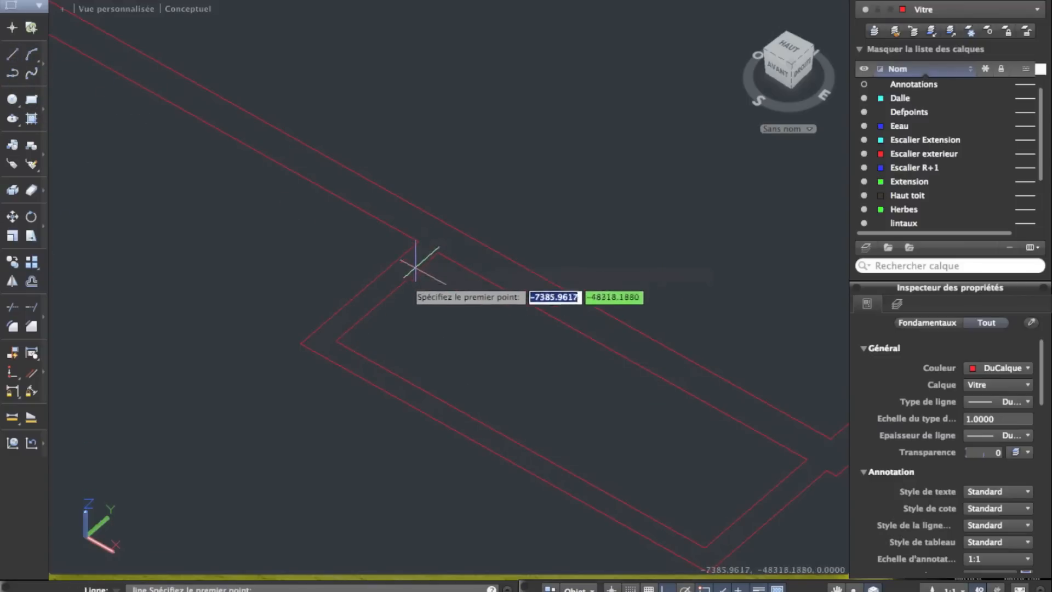
{"action": "left_click", "coordinate": [383, 298]}
{"action": "scroll", "coordinate": [548, 384], "scroll_direction": "right", "scroll_amount": 2}
{"action": "left_click", "coordinate": [691, 471]}
{"action": "key", "text": "Return"}
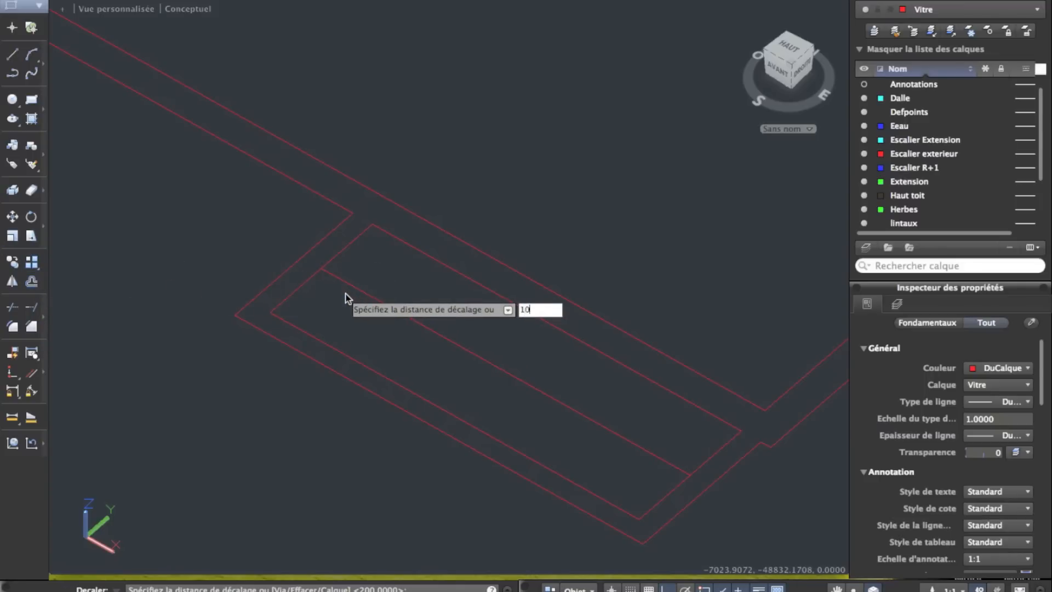
Offset the projection's centre line by 100 to both sides to outline a middle beam
{"action": "key", "text": "Return"}
{"action": "left_click", "coordinate": [353, 284]}
{"action": "left_click", "coordinate": [357, 300]}
{"action": "key", "text": "Escape"}
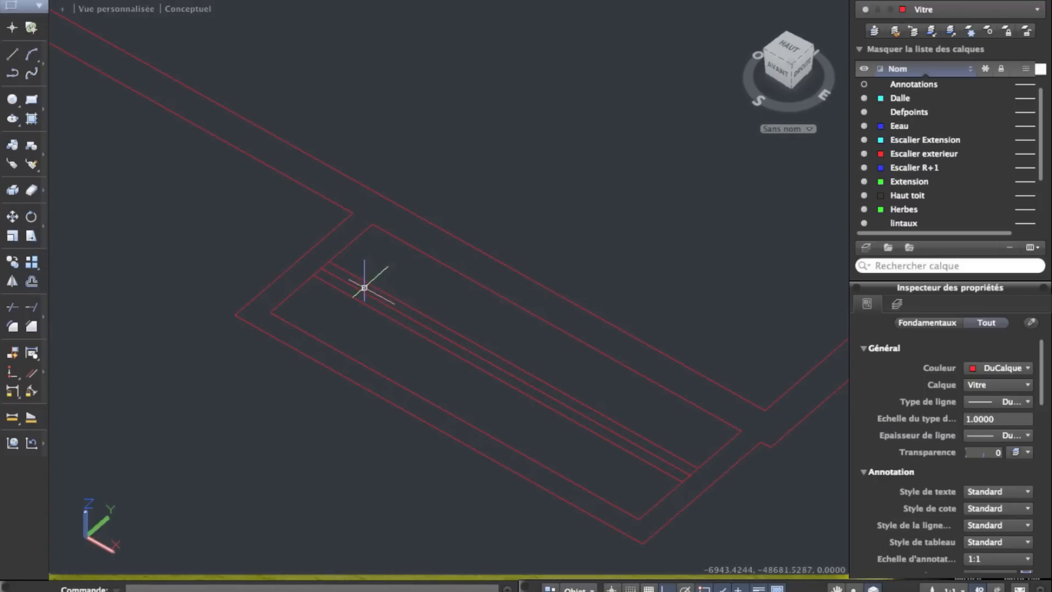
Delete the original centre line between the two offset beam lines
{"action": "left_click", "coordinate": [362, 292]}
{"action": "left_click", "coordinate": [758, 526]}
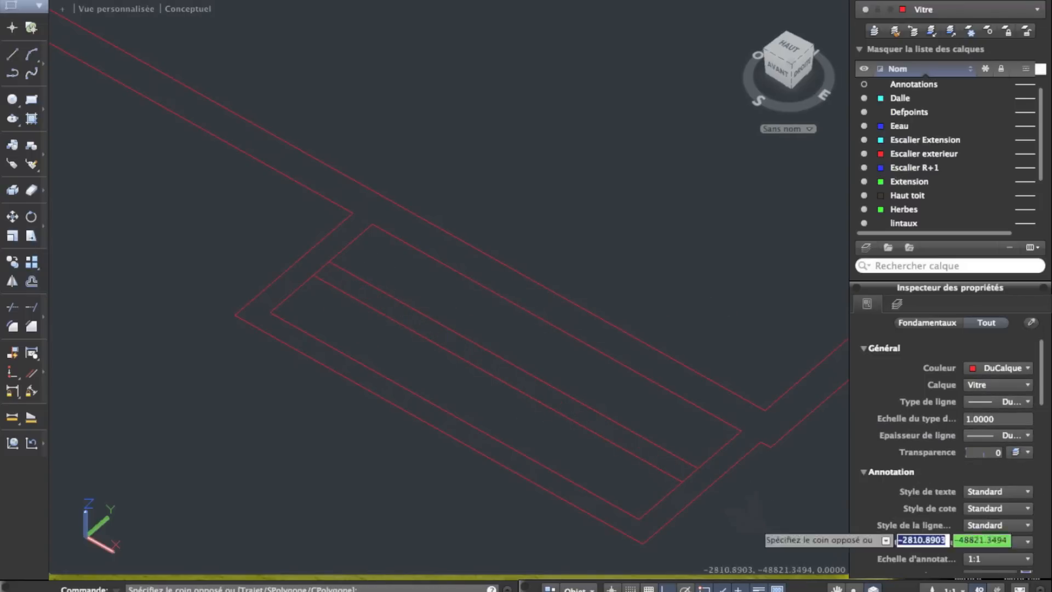
{"action": "left_click", "coordinate": [255, 243]}
{"action": "key", "text": "Escape"}
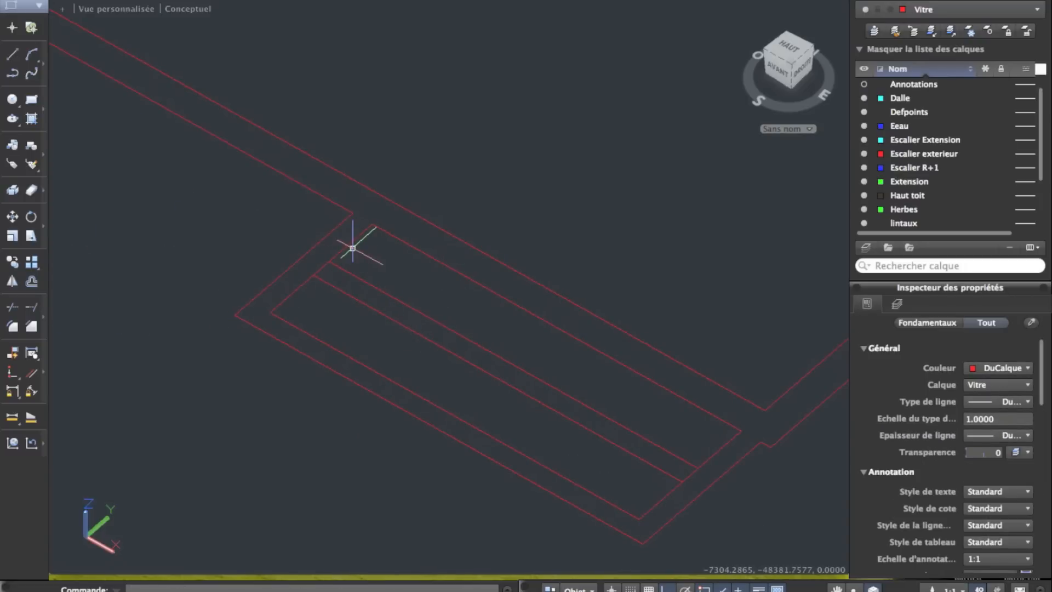
Examine the beams beneath the roof projection in the reference photo
{"action": "middle_click_drag", "start_coordinate": [644, 68], "coordinate": [334, 546]}
{"action": "scroll", "coordinate": [439, 301], "scroll_direction": "up", "scroll_amount": 10}
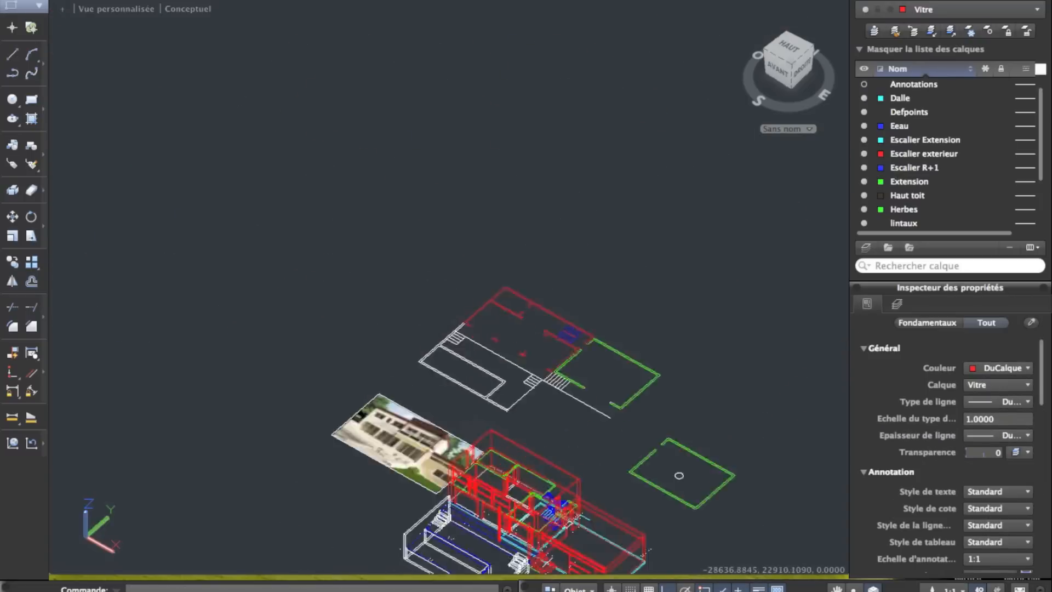
{"action": "middle_click_drag", "start_coordinate": [345, 454], "coordinate": [326, 328]}
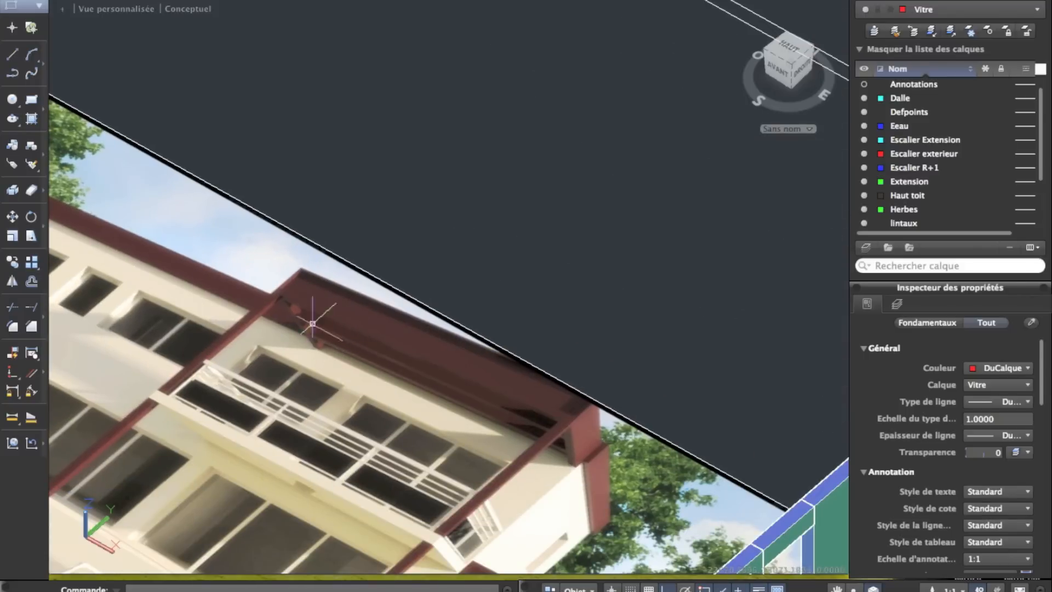
{"action": "scroll", "coordinate": [410, 379], "scroll_direction": "down", "scroll_amount": 3}
{"action": "scroll", "coordinate": [435, 407], "scroll_direction": "up", "scroll_amount": 2}
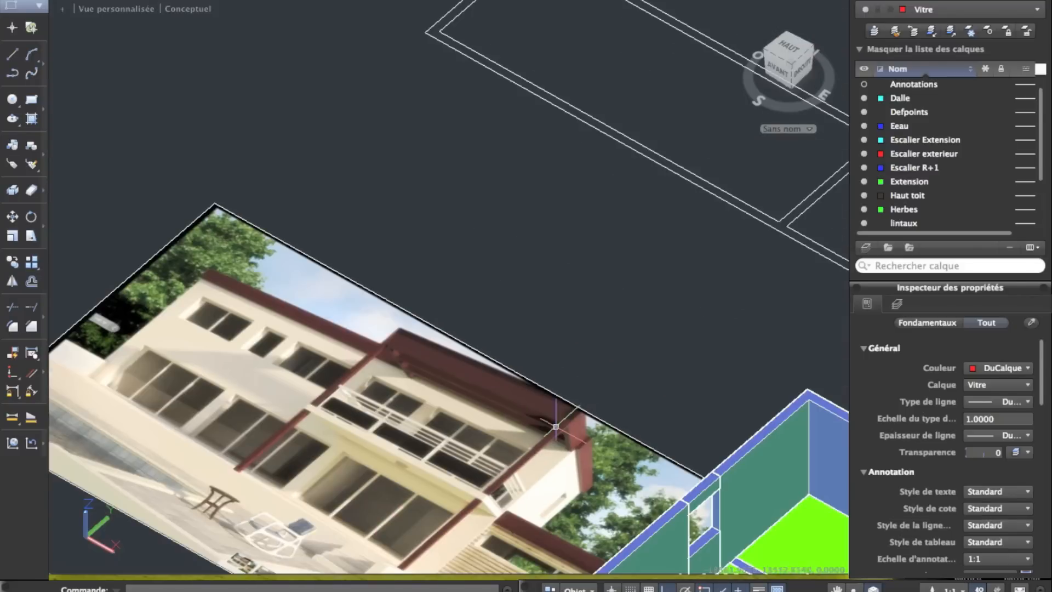
Draw construction lines from the projection's front inner edge to the middle beam and across that beam's width
{"action": "scroll", "coordinate": [466, 397], "scroll_direction": "down", "scroll_amount": 2}
{"action": "scroll", "coordinate": [467, 395], "scroll_direction": "down", "scroll_amount": 3}
{"action": "mouse_move", "coordinate": [482, 350]}
{"action": "middle_mouse_down"}
{"action": "mouse_move", "coordinate": [427, 110]}
{"action": "mouse_move", "coordinate": [439, 2]}
{"action": "middle_mouse_up"}
{"action": "scroll", "coordinate": [357, 287], "scroll_direction": "up", "scroll_amount": 1}
{"action": "middle_click_drag", "start_coordinate": [280, 357], "coordinate": [630, 70]}
{"action": "scroll", "coordinate": [345, 385], "scroll_direction": "up", "scroll_amount": 3}
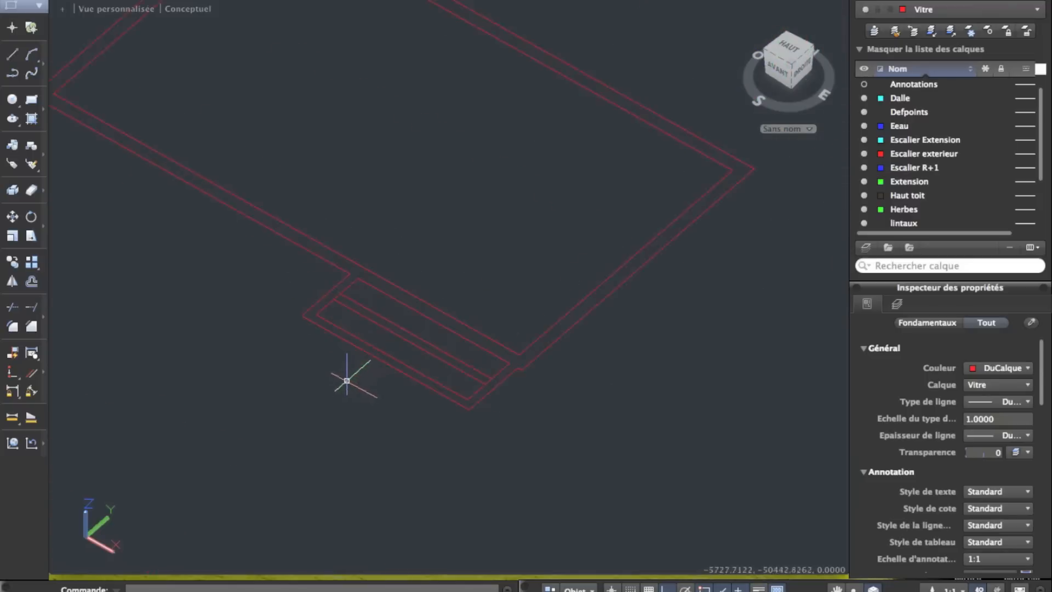
{"action": "left_click", "coordinate": [414, 340]}
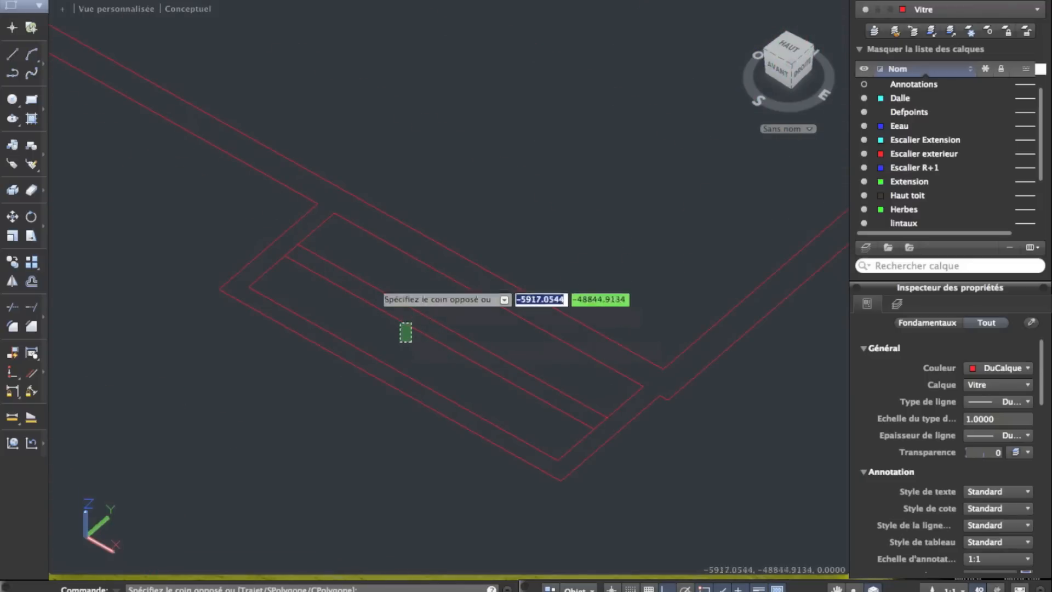
{"action": "left_click", "coordinate": [11, 60]}
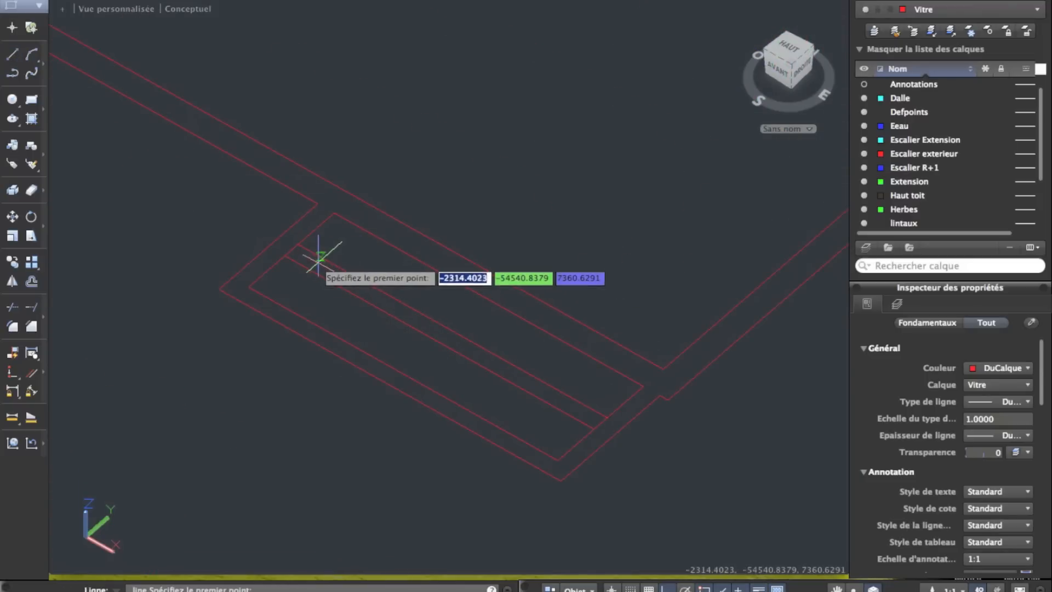
{"action": "left_click", "coordinate": [303, 268]}
{"action": "scroll", "coordinate": [290, 272], "scroll_direction": "up", "scroll_amount": 4}
{"action": "key", "text": "Escape"}
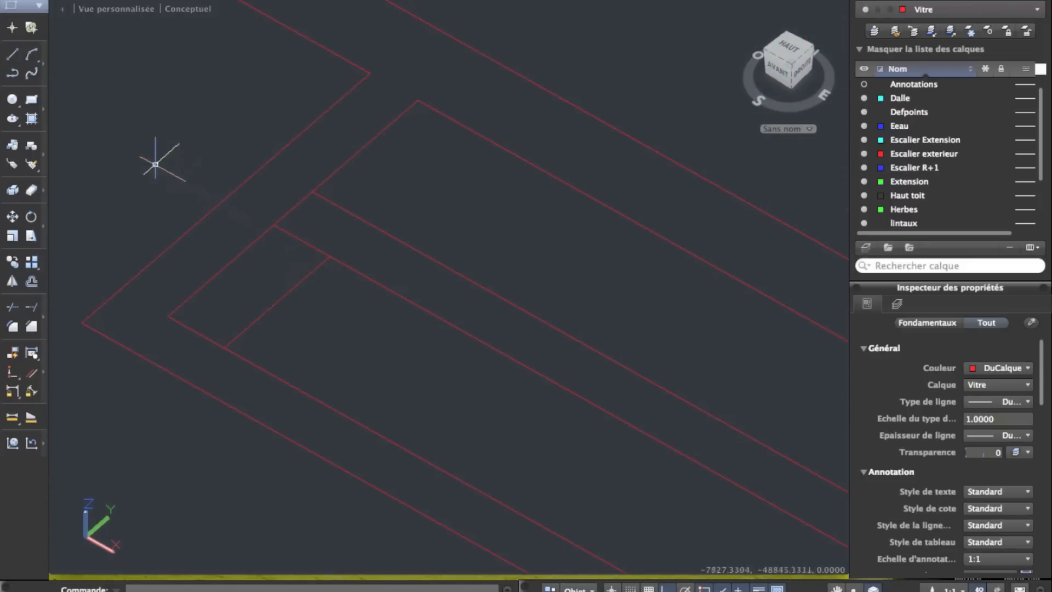
{"action": "left_click", "coordinate": [17, 64]}
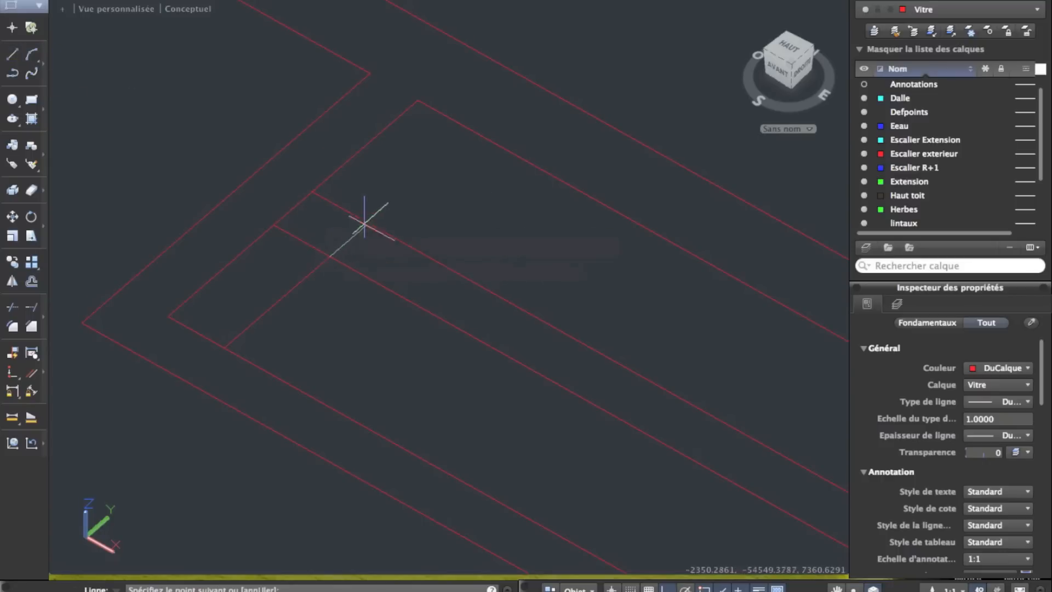
Copy the two middle beam lines to halfway between the middle beam and the projection's front inner edge
{"action": "left_click", "coordinate": [410, 322]}
{"action": "left_click", "coordinate": [395, 214]}
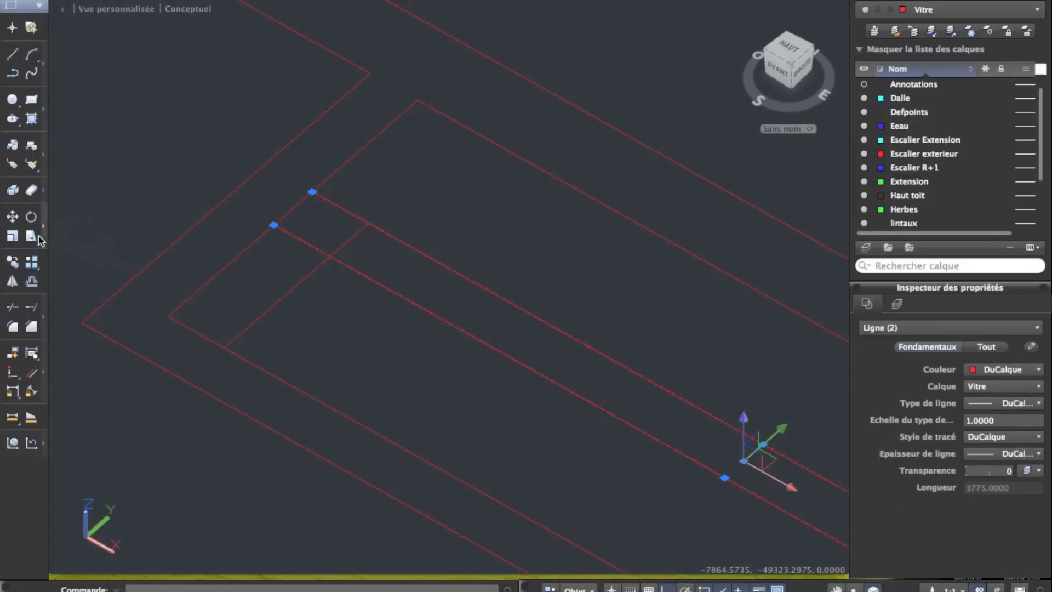
{"action": "left_click", "coordinate": [16, 263]}
{"action": "left_click", "coordinate": [349, 239]}
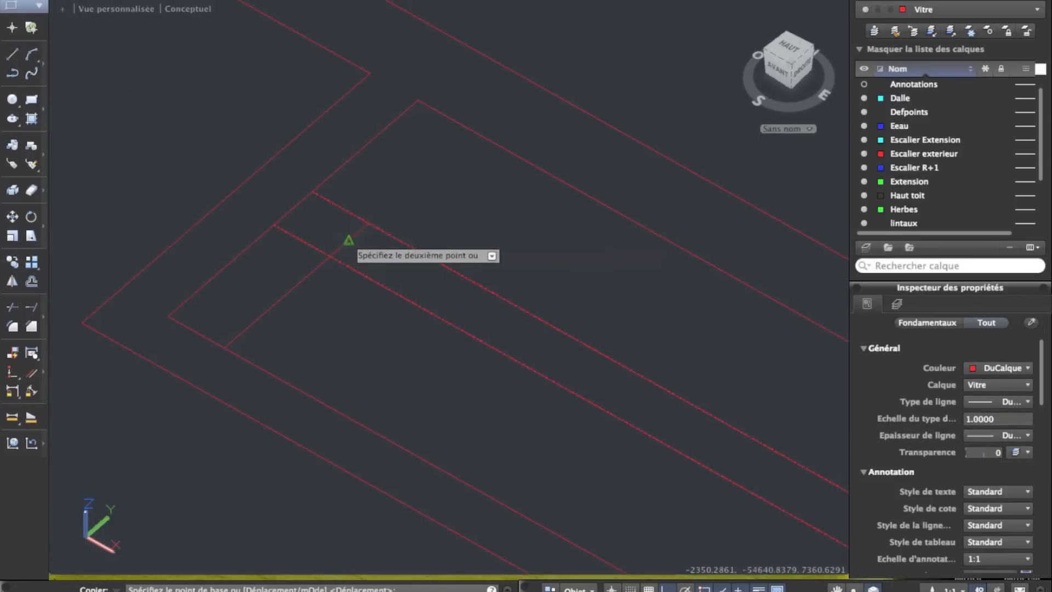
{"action": "left_click", "coordinate": [276, 302]}
{"action": "key", "text": "Escape"}
Delete the two original middle beam lines and try to mirror the copied pair
{"action": "left_click", "coordinate": [394, 318]}
{"action": "left_click", "coordinate": [390, 219]}
{"action": "key", "text": "Delete"}
{"action": "left_click", "coordinate": [356, 400]}
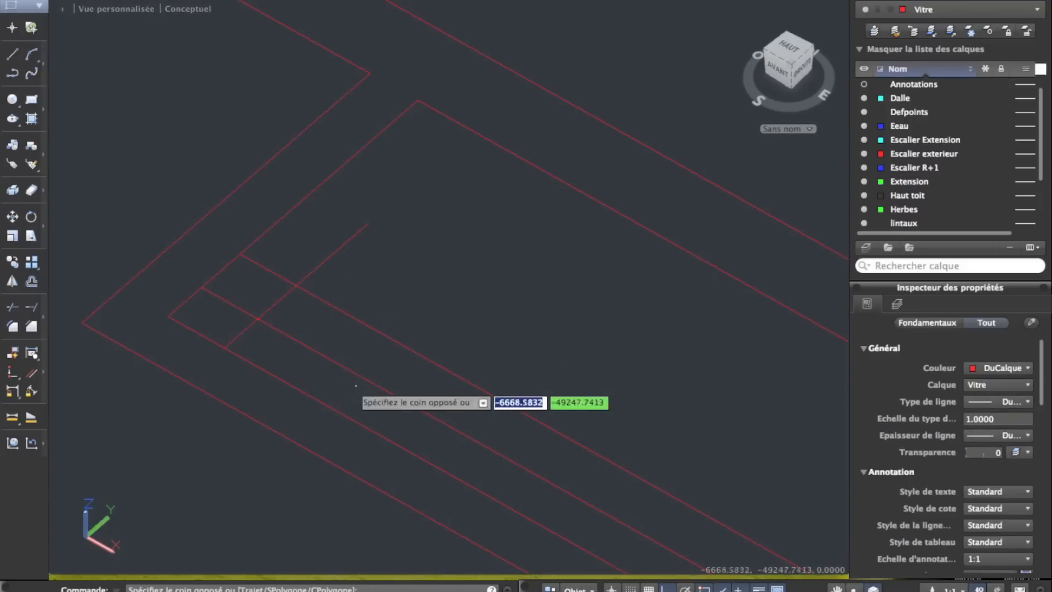
{"action": "left_click", "coordinate": [325, 296]}
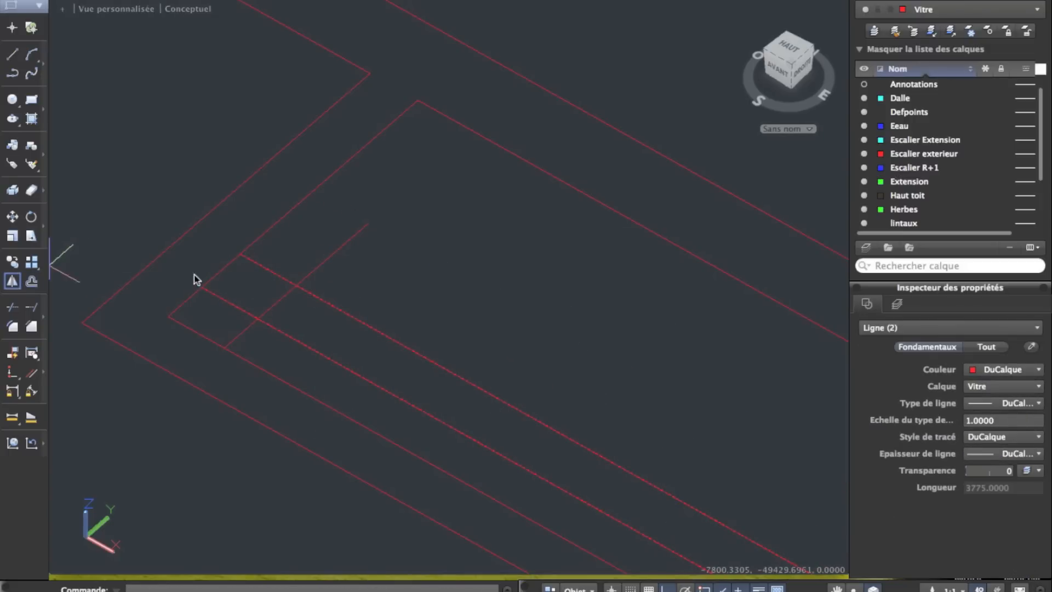
{"action": "key", "text": "Escape"}
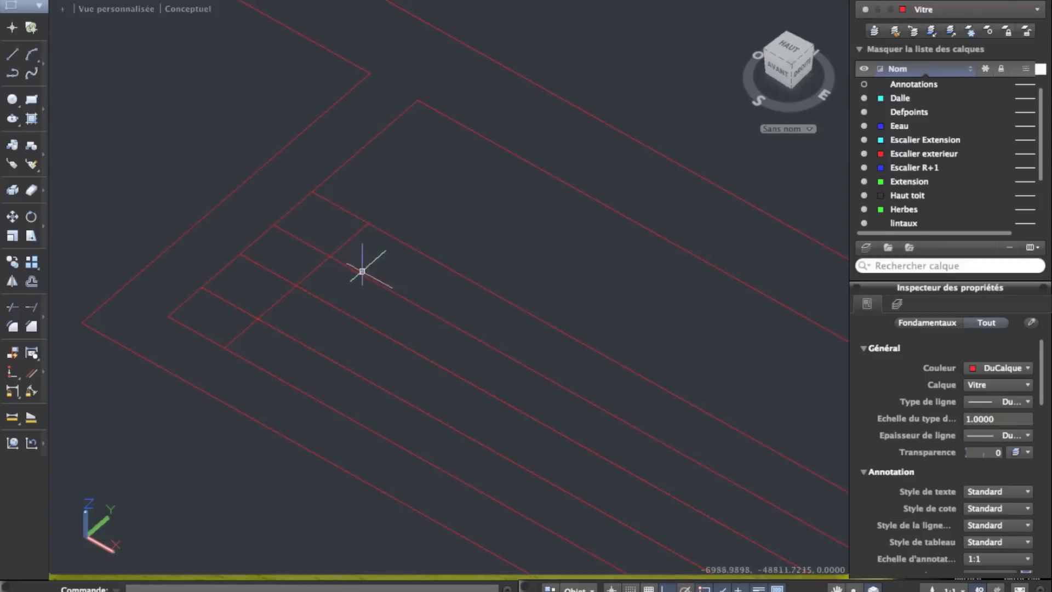
{"action": "left_click", "coordinate": [422, 422]}
{"action": "left_click", "coordinate": [351, 296]}
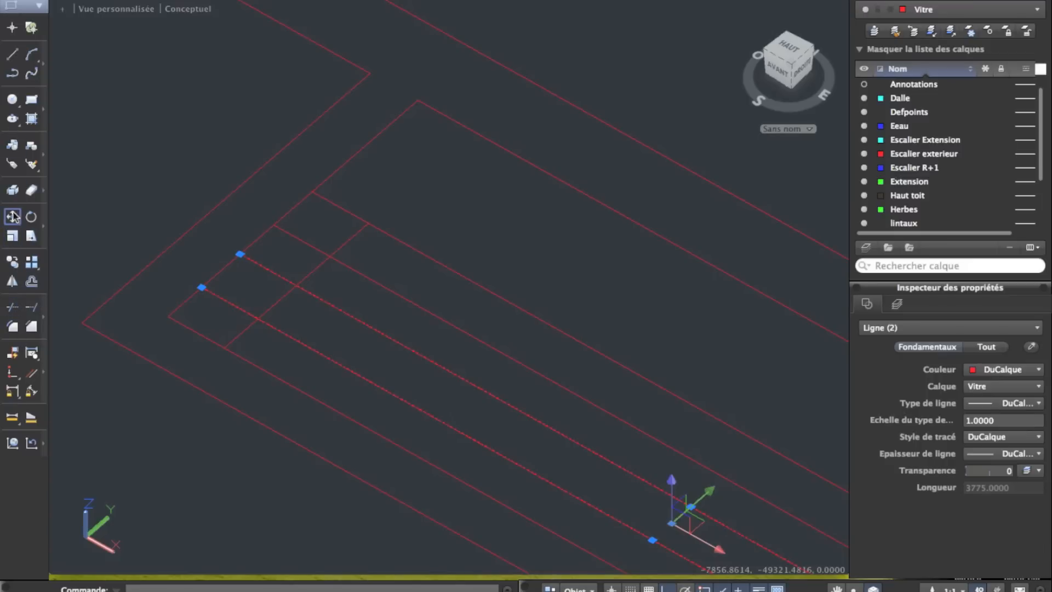
{"action": "left_click", "coordinate": [12, 281]}
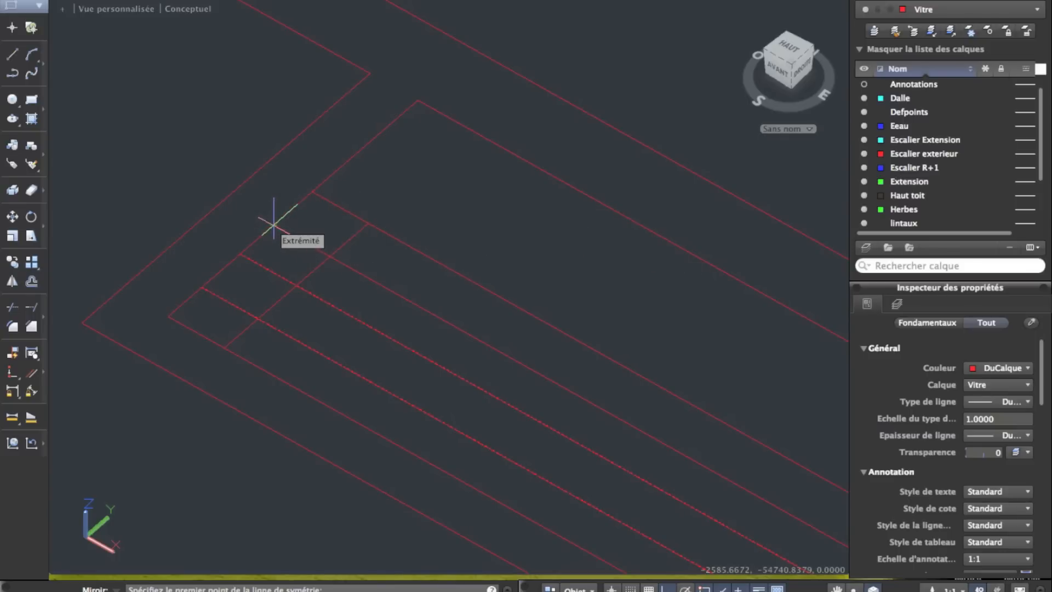
{"action": "key", "text": "Escape"}
Copy the middle beam lines towards the roof side, at the same spacing as between the front and middle beams
{"action": "left_click", "coordinate": [439, 331]}
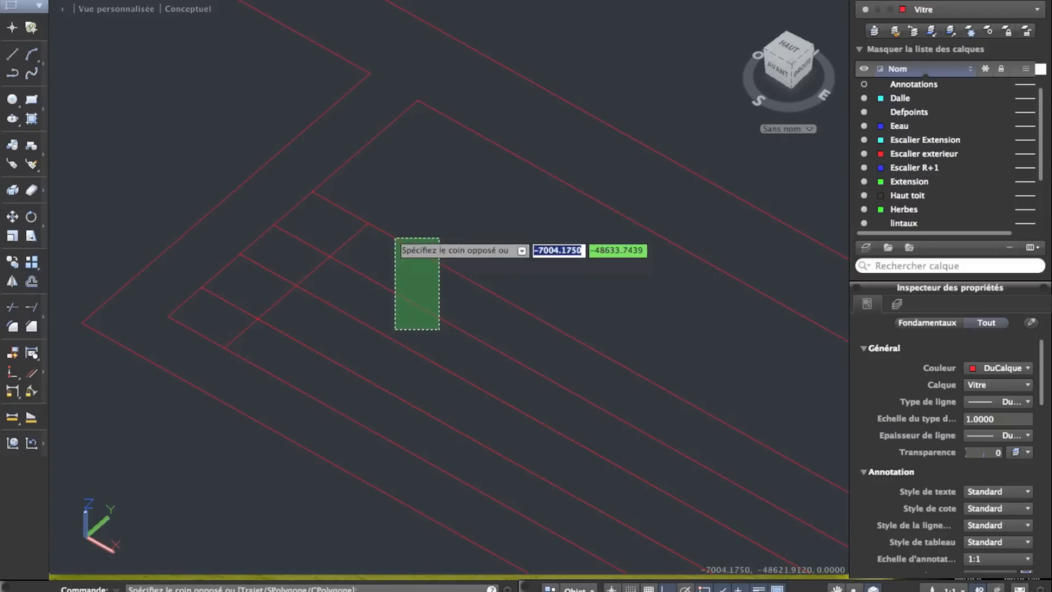
{"action": "left_click", "coordinate": [392, 237]}
{"action": "left_click", "coordinate": [12, 269]}
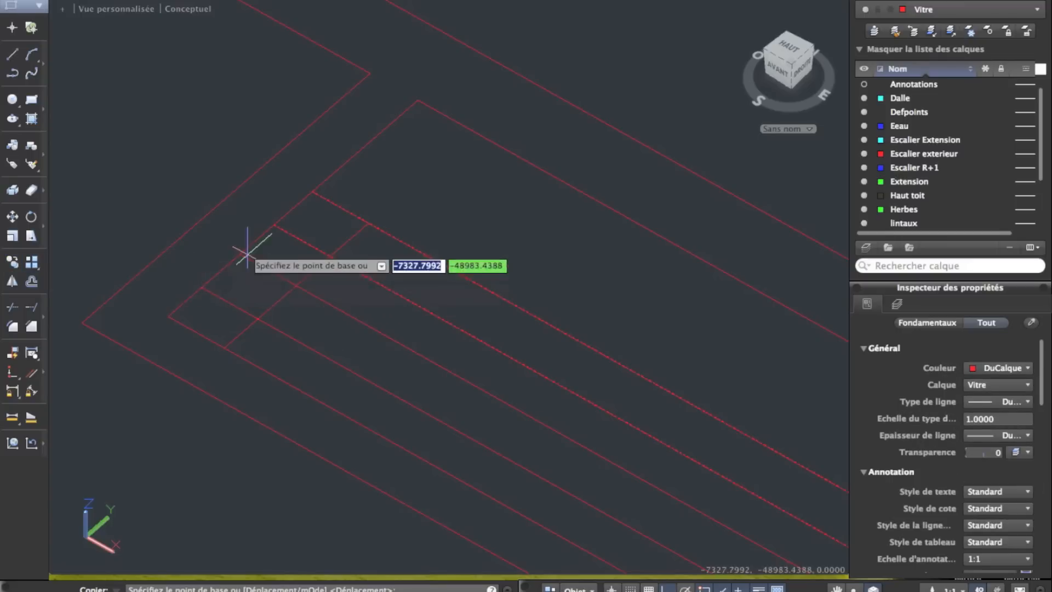
{"action": "left_click", "coordinate": [240, 253]}
{"action": "left_click", "coordinate": [312, 194]}
{"action": "key", "text": "Escape"}
Trim the inner rectangle's short sides between the two lines of each beam, at both ends
{"action": "scroll", "coordinate": [311, 196], "scroll_direction": "down", "scroll_amount": 5}
{"action": "left_click", "coordinate": [603, 412]}
{"action": "left_click", "coordinate": [133, 138]}
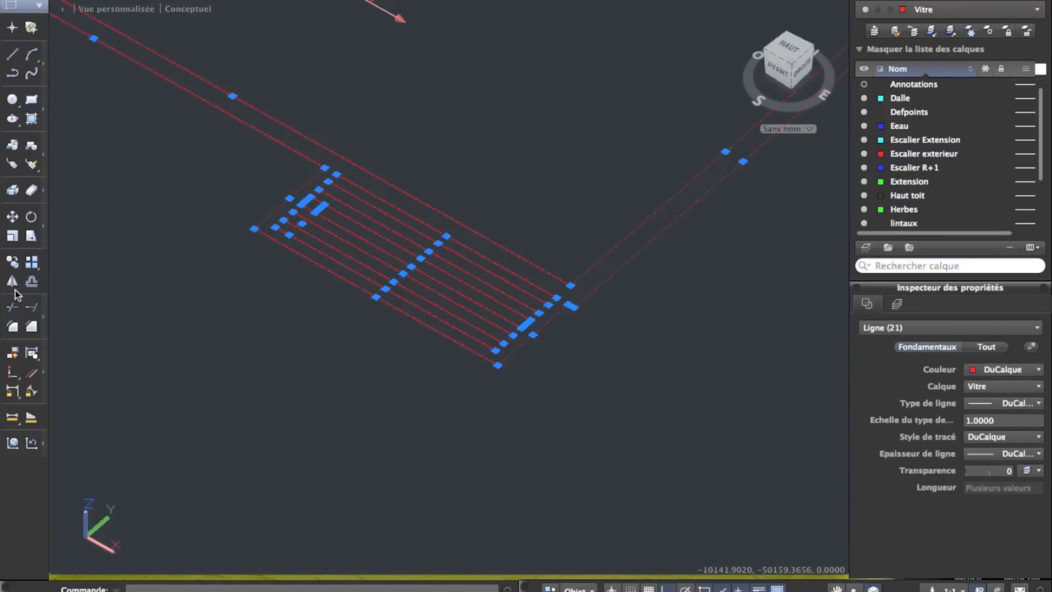
{"action": "left_click", "coordinate": [13, 307]}
{"action": "scroll", "coordinate": [378, 184], "scroll_direction": "up", "scroll_amount": 5}
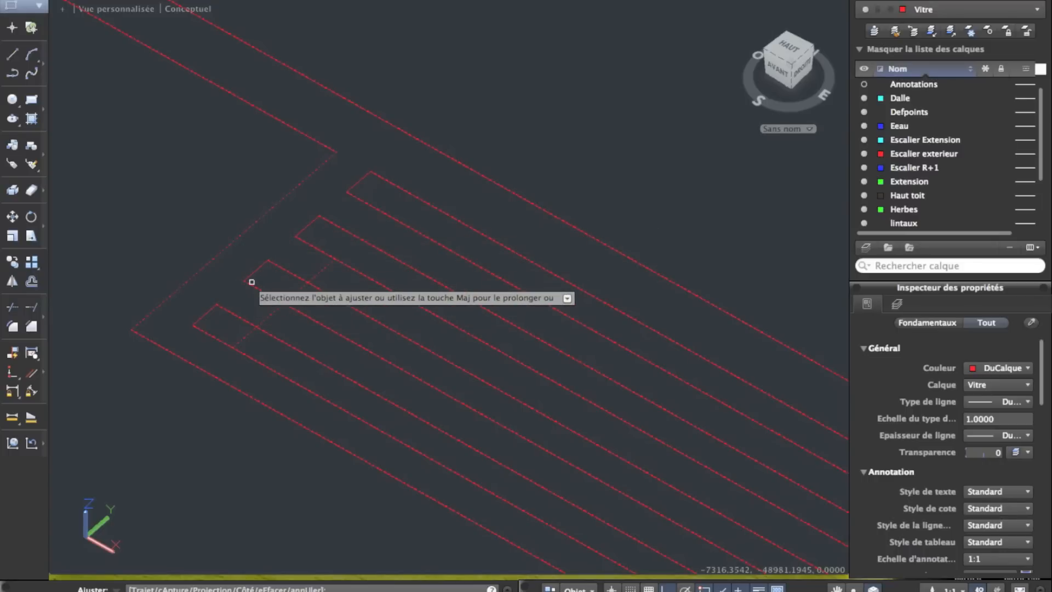
{"action": "scroll", "coordinate": [264, 300], "scroll_direction": "down", "scroll_amount": 2}
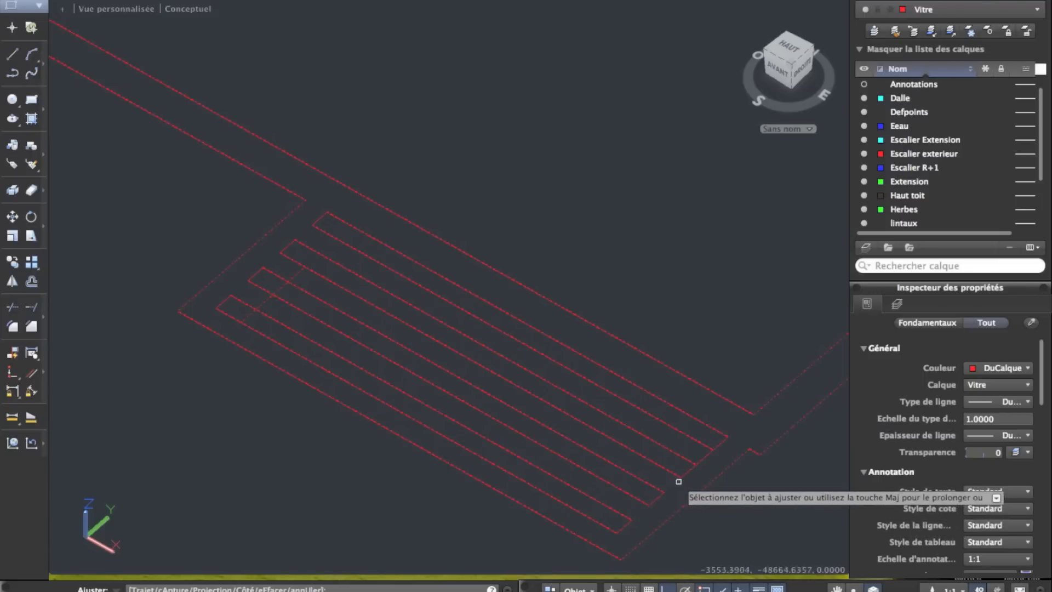
{"action": "key", "text": "Escape"}
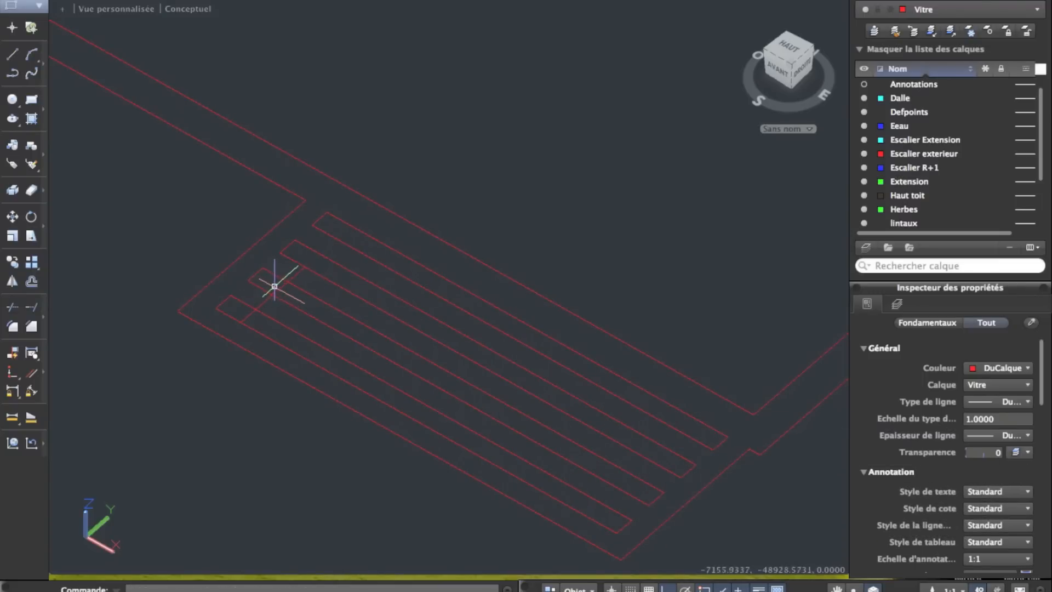
Delete the leftover construction line pieces between the beams near the projection's short side
{"action": "key", "text": "Delete"}
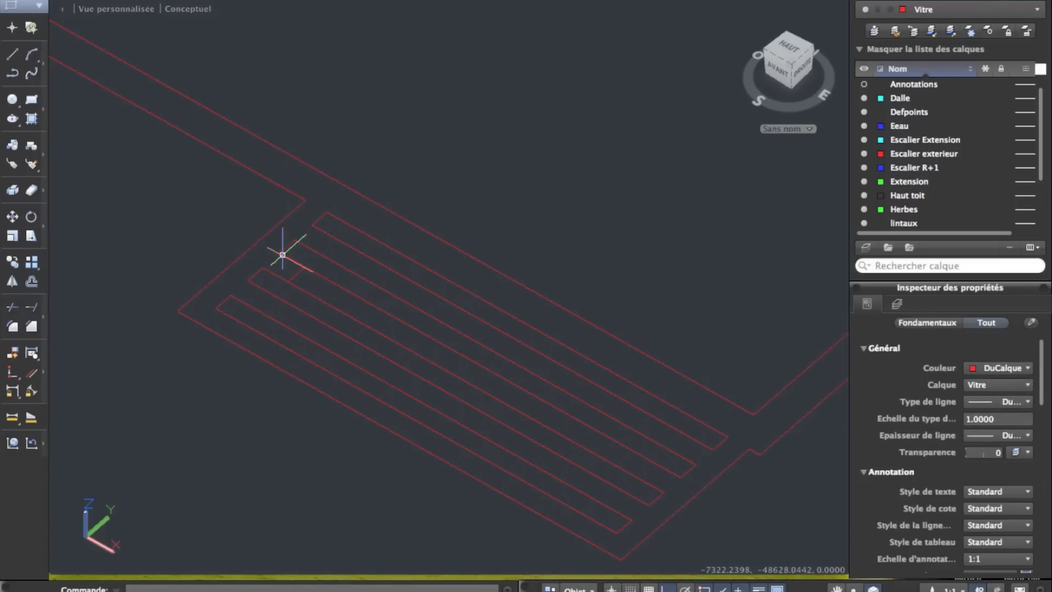
{"action": "left_click", "coordinate": [298, 270]}
{"action": "key", "text": "Escape"}
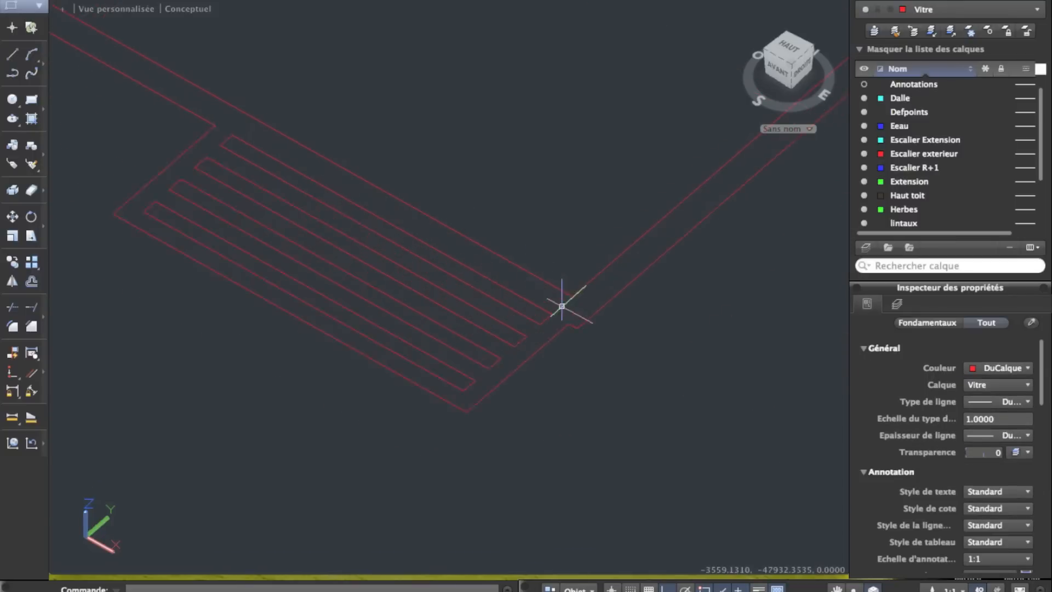
Draw a rectangle between opposite inner corners of the projection, enclosing all the beam slots
{"action": "middle_click_drag", "start_coordinate": [376, 188], "coordinate": [493, 272]}
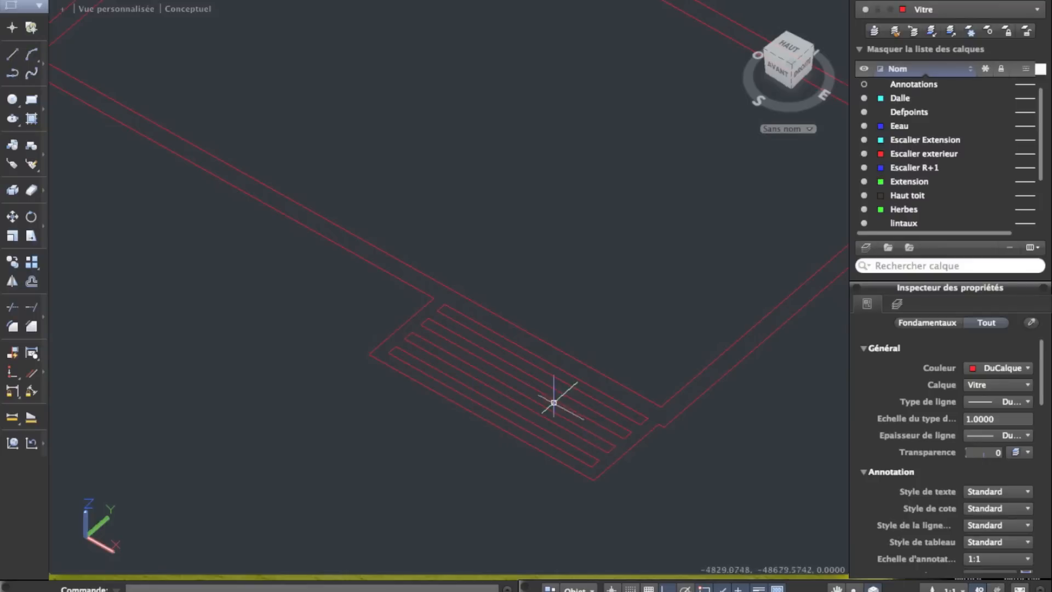
{"action": "left_click", "coordinate": [33, 100]}
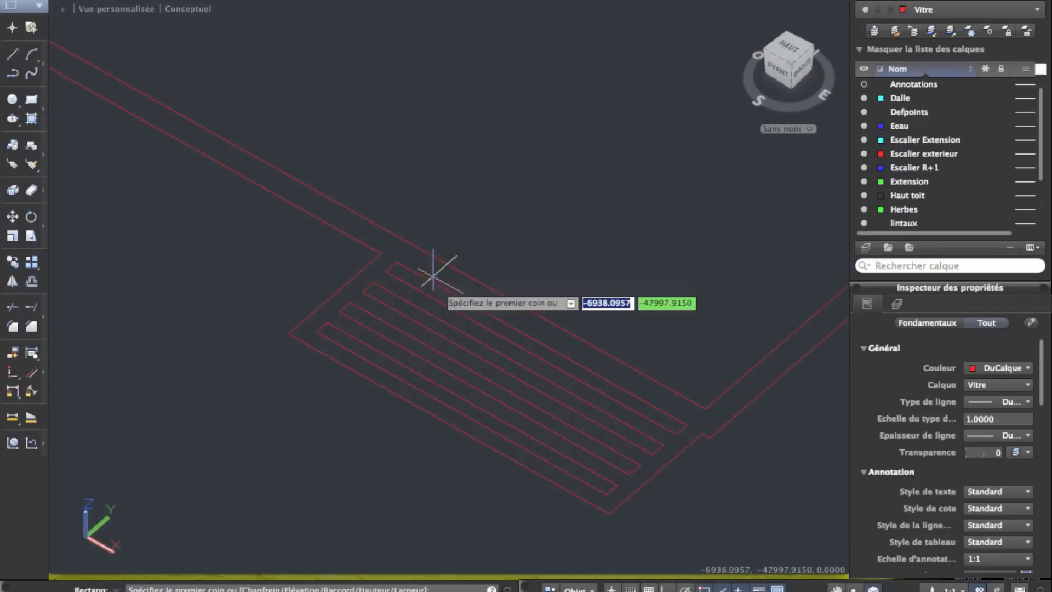
{"action": "left_click", "coordinate": [397, 262]}
{"action": "left_click", "coordinate": [616, 486]}
Move the six beam lines out of the projection's inner rectangle to the empty area in front of the roof
{"action": "left_click", "coordinate": [582, 461]}
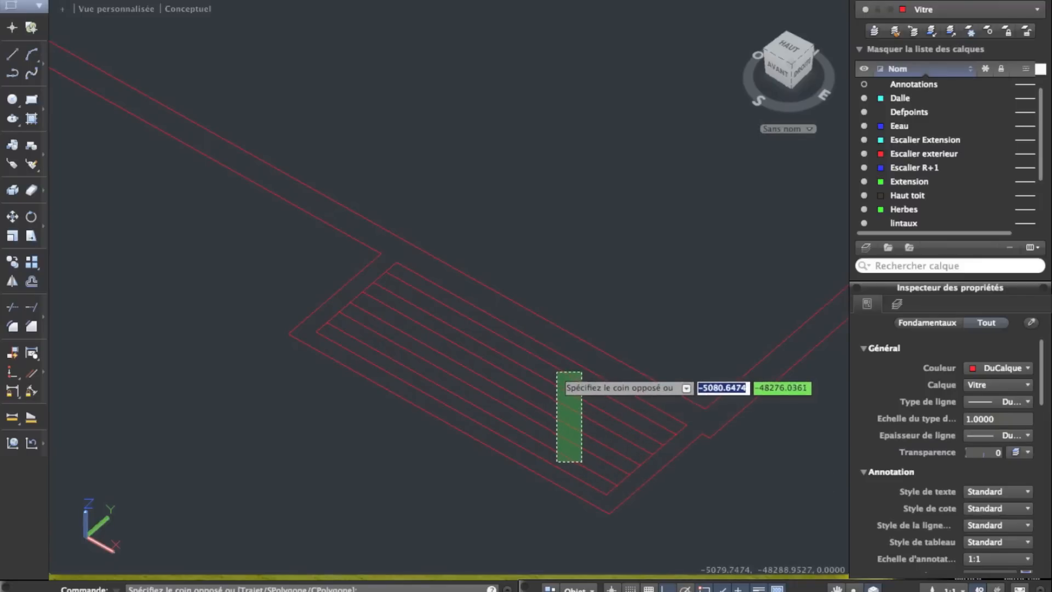
{"action": "left_click", "coordinate": [557, 375]}
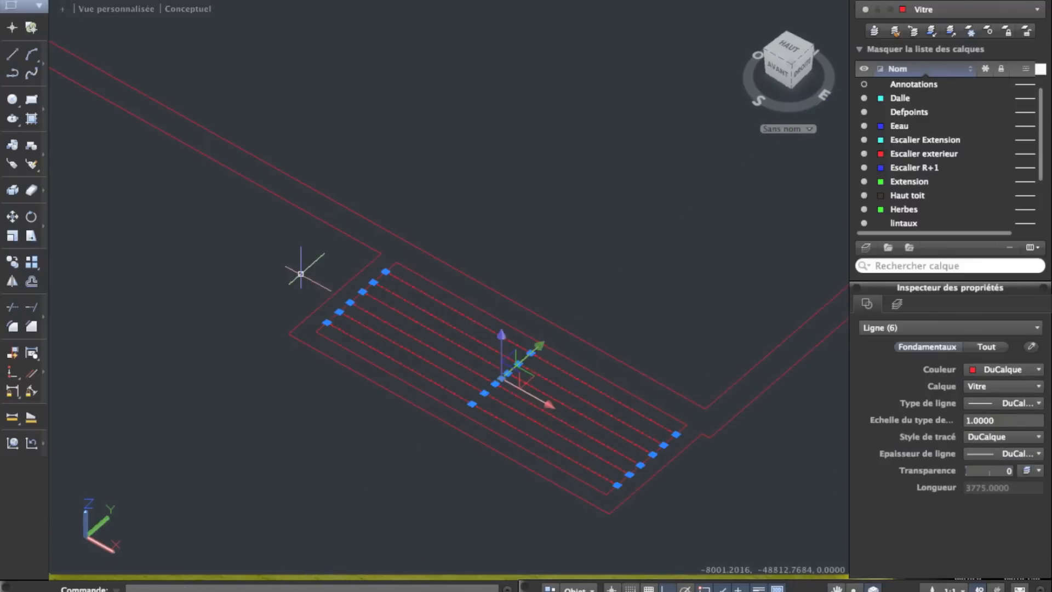
{"action": "left_click", "coordinate": [12, 219]}
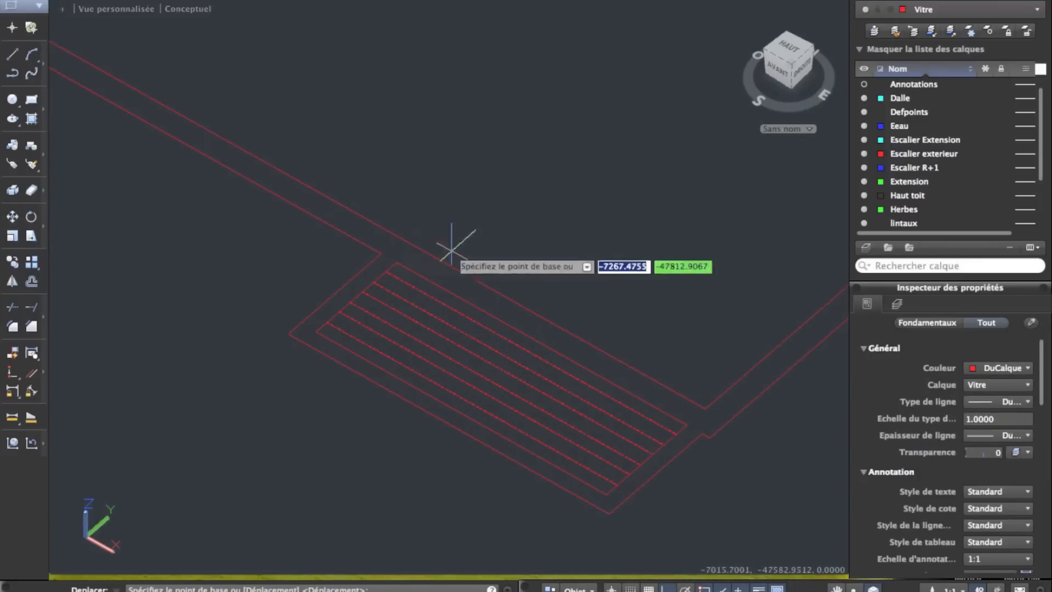
{"action": "left_click", "coordinate": [583, 226]}
{"action": "middle_click_drag", "start_coordinate": [272, 332], "coordinate": [333, 259]}
{"action": "left_click", "coordinate": [311, 316]}
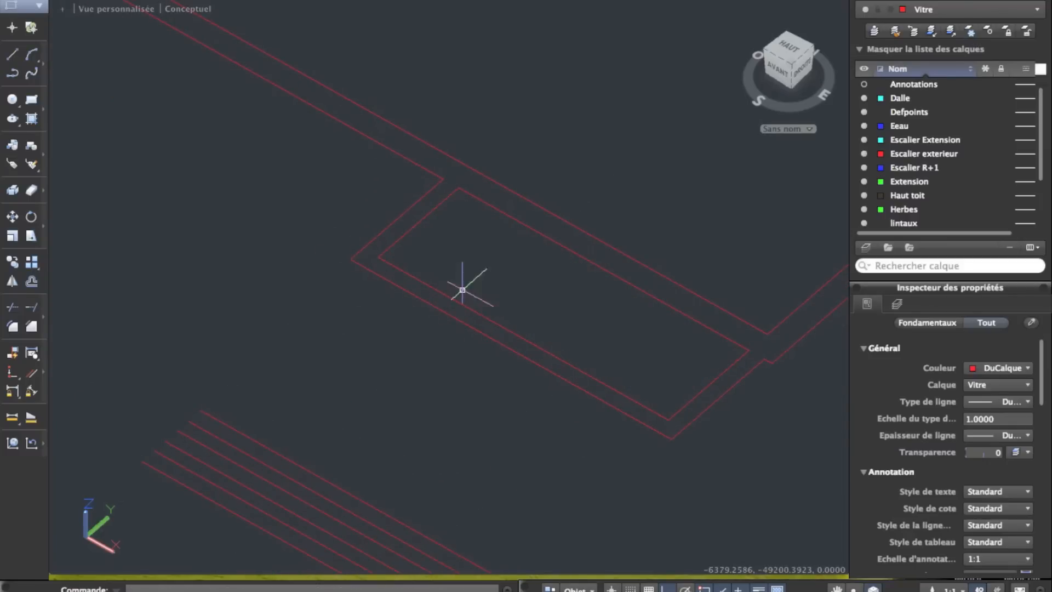
Draw two parallel lines across the border strip on the projection's short side, from the outer outline to the inner rectangle
{"action": "middle_click_drag", "start_coordinate": [524, 282], "coordinate": [530, 302]}
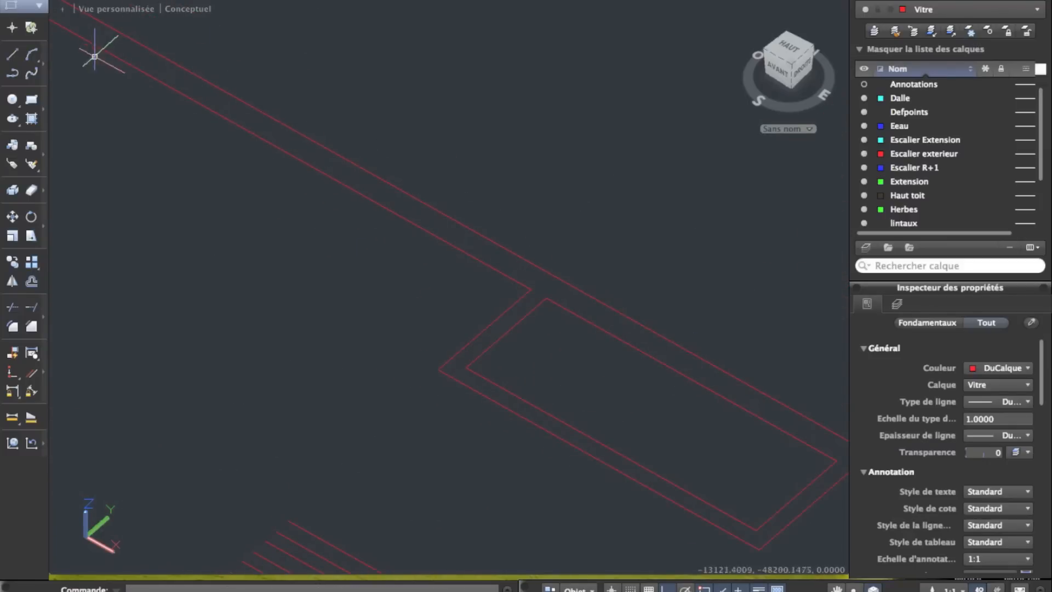
{"action": "left_click", "coordinate": [16, 55]}
{"action": "scroll", "coordinate": [459, 290], "scroll_direction": "up", "scroll_amount": 3}
{"action": "left_click", "coordinate": [511, 372]}
{"action": "left_click", "coordinate": [541, 389]}
{"action": "key", "text": "Escape"}
{"action": "left_click", "coordinate": [12, 55]}
{"action": "scroll", "coordinate": [489, 357], "scroll_direction": "up", "scroll_amount": 2}
{"action": "left_click", "coordinate": [532, 366]}
{"action": "left_click", "coordinate": [578, 390]}
{"action": "key", "text": "Escape"}
Trim the outer outline and the inner rectangle's side between the two cross lines to open a gap in the strip
{"action": "left_click", "coordinate": [650, 428]}
{"action": "left_click", "coordinate": [555, 367]}
{"action": "left_click", "coordinate": [14, 302]}
{"action": "scroll", "coordinate": [501, 381], "scroll_direction": "up", "scroll_amount": 1}
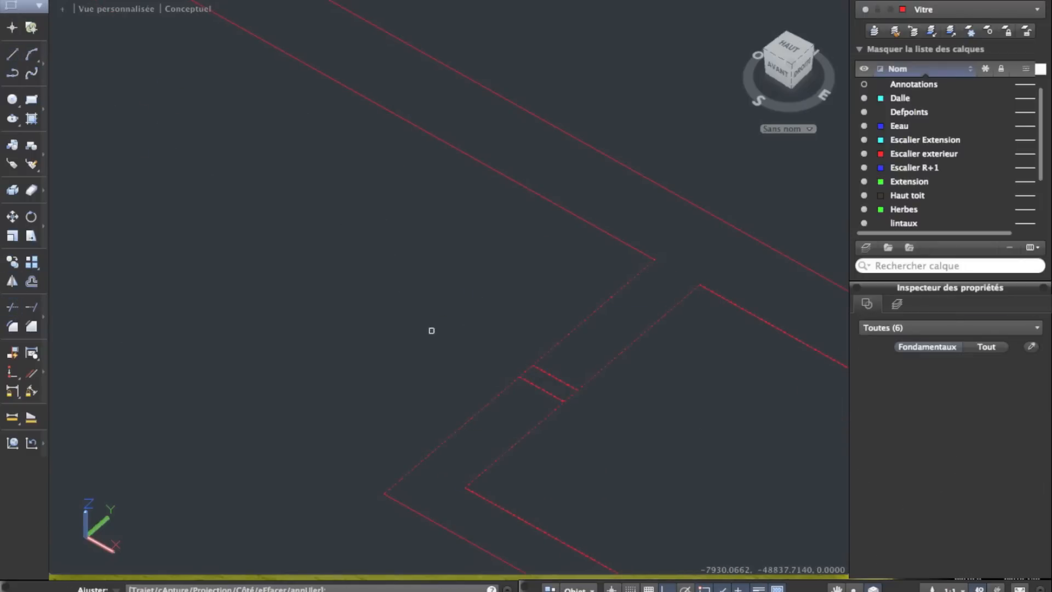
{"action": "left_click", "coordinate": [597, 404]}
{"action": "left_click", "coordinate": [597, 404]}
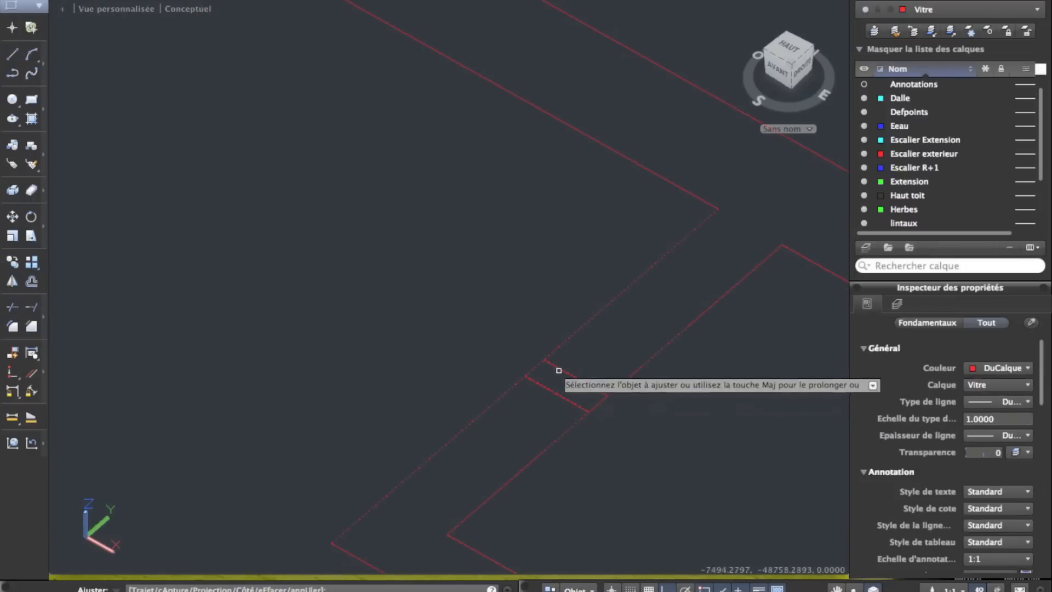
{"action": "left_click", "coordinate": [595, 403]}
{"action": "key", "text": "Return"}
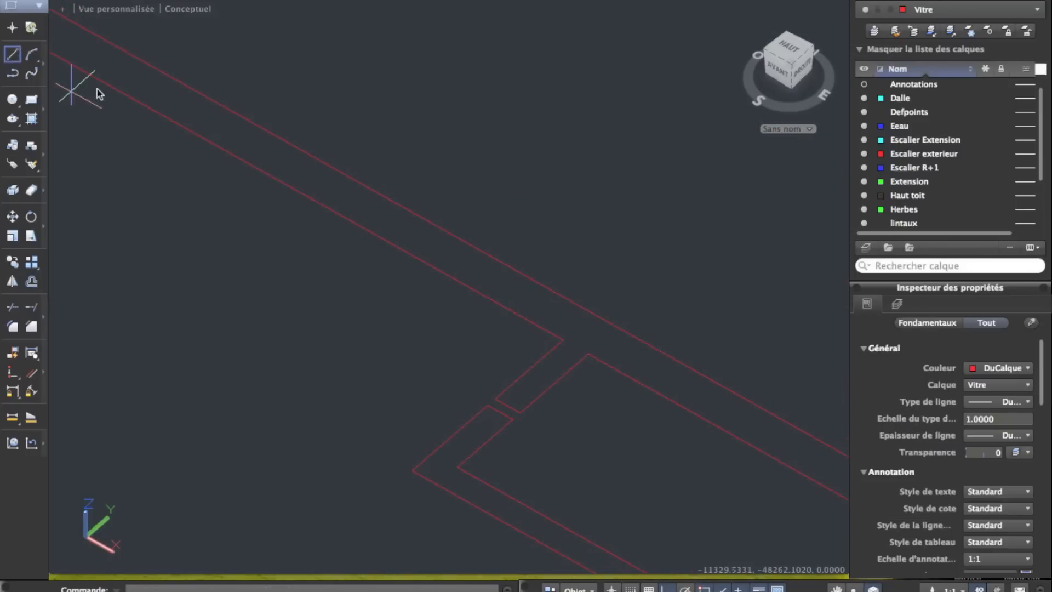
Draw two parallel lines across the long roof edge strip, just before the corner where the projection starts
{"action": "left_click", "coordinate": [440, 271]}
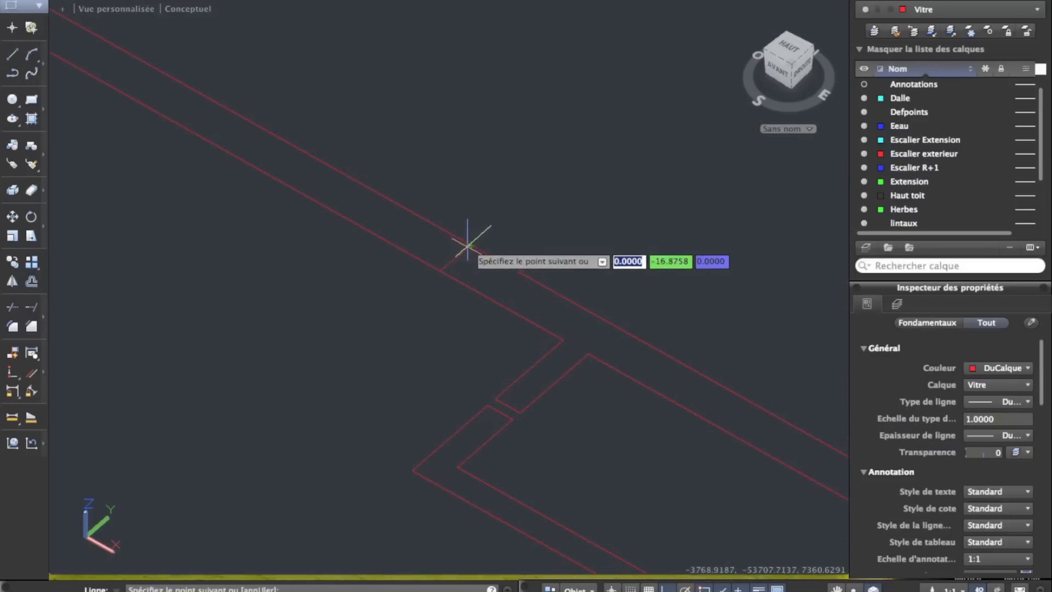
{"action": "right_click", "coordinate": [520, 241]}
{"action": "left_click", "coordinate": [515, 243]}
{"action": "right_click", "coordinate": [514, 236]}
{"action": "left_click", "coordinate": [535, 241]}
{"action": "left_click", "coordinate": [479, 252]}
{"action": "left_click", "coordinate": [450, 277]}
{"action": "key", "text": "Escape"}
Trim the roof edge strip's outer line between the two cross lines
{"action": "left_click", "coordinate": [467, 301]}
{"action": "left_click", "coordinate": [403, 173]}
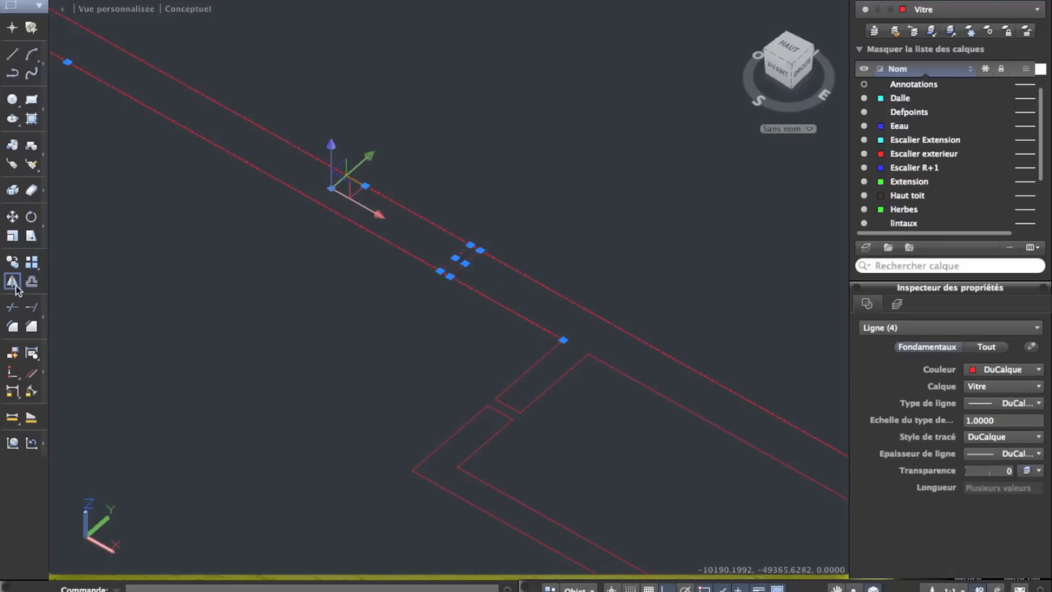
{"action": "left_click", "coordinate": [12, 306]}
{"action": "scroll", "coordinate": [340, 275], "scroll_direction": "up", "scroll_amount": 5}
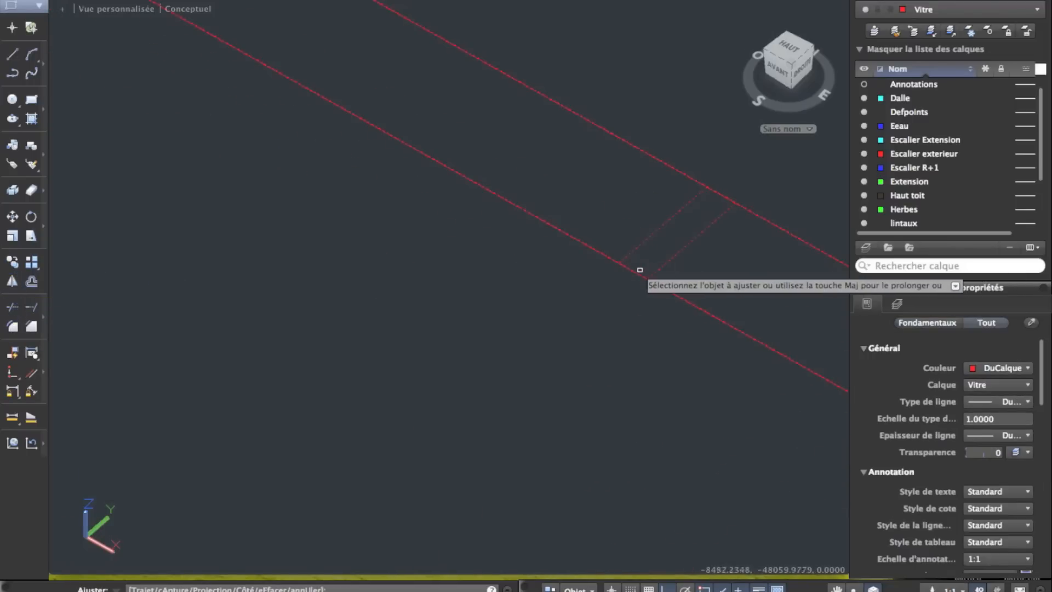
{"action": "scroll", "coordinate": [505, 270], "scroll_direction": "up", "scroll_amount": 3}
{"action": "left_click", "coordinate": [505, 251]}
{"action": "left_click", "coordinate": [503, 248]}
{"action": "key", "text": "Escape"}
Trim the roof edge strip's inner line between the two cross lines to open the gap across the strip
{"action": "left_click", "coordinate": [500, 257]}
{"action": "left_click", "coordinate": [570, 322]}
{"action": "left_click", "coordinate": [570, 331]}
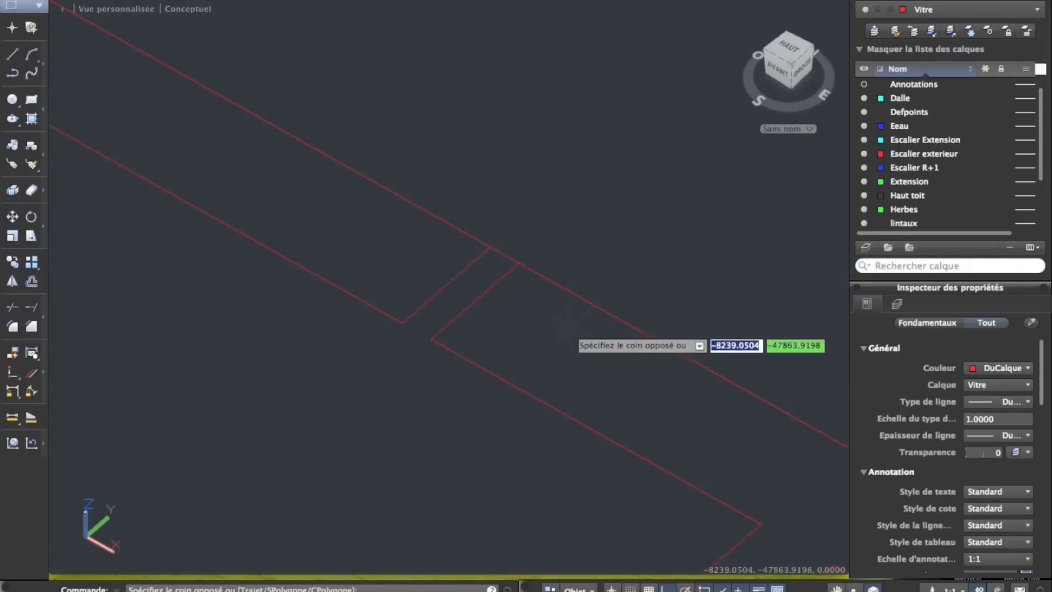
{"action": "left_click", "coordinate": [445, 271]}
{"action": "left_click", "coordinate": [16, 301]}
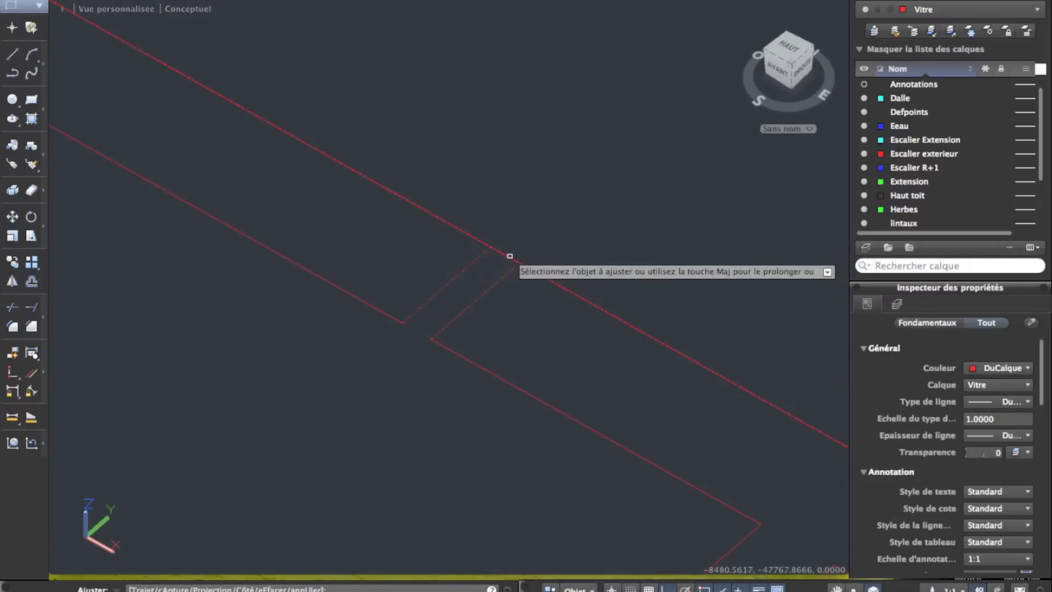
{"action": "key", "text": "Escape"}
{"action": "scroll", "coordinate": [503, 256], "scroll_direction": "down", "scroll_amount": 5}
{"action": "scroll", "coordinate": [555, 286], "scroll_direction": "up", "scroll_amount": 2}
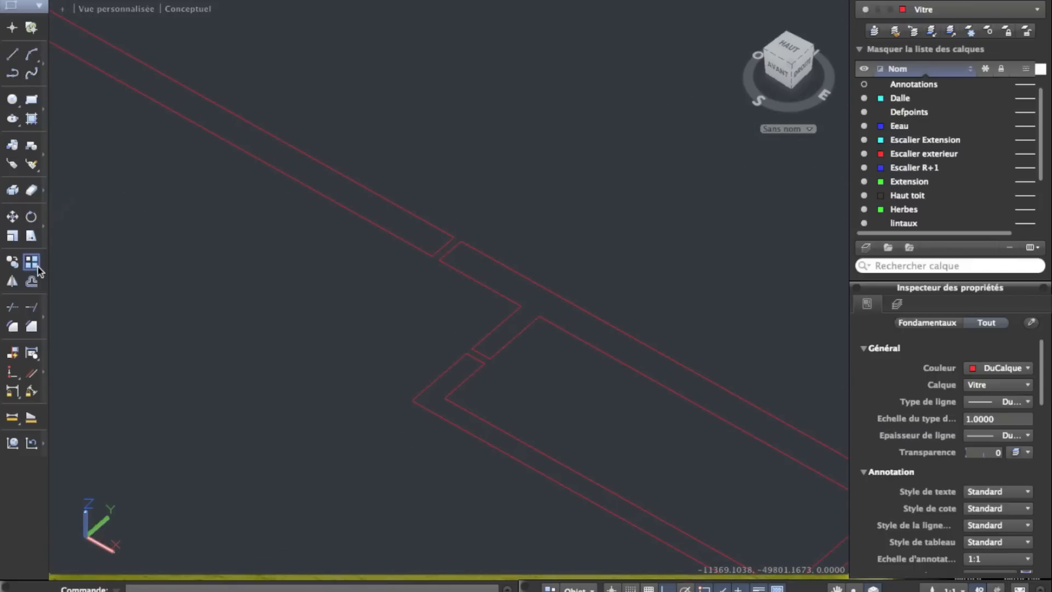
Draw one rectangle filling the gap in the long roof edge strip and another filling the gap in the projection's strip
{"action": "left_click", "coordinate": [32, 102]}
{"action": "scroll", "coordinate": [438, 272], "scroll_direction": "up", "scroll_amount": 2}
{"action": "left_click", "coordinate": [471, 254]}
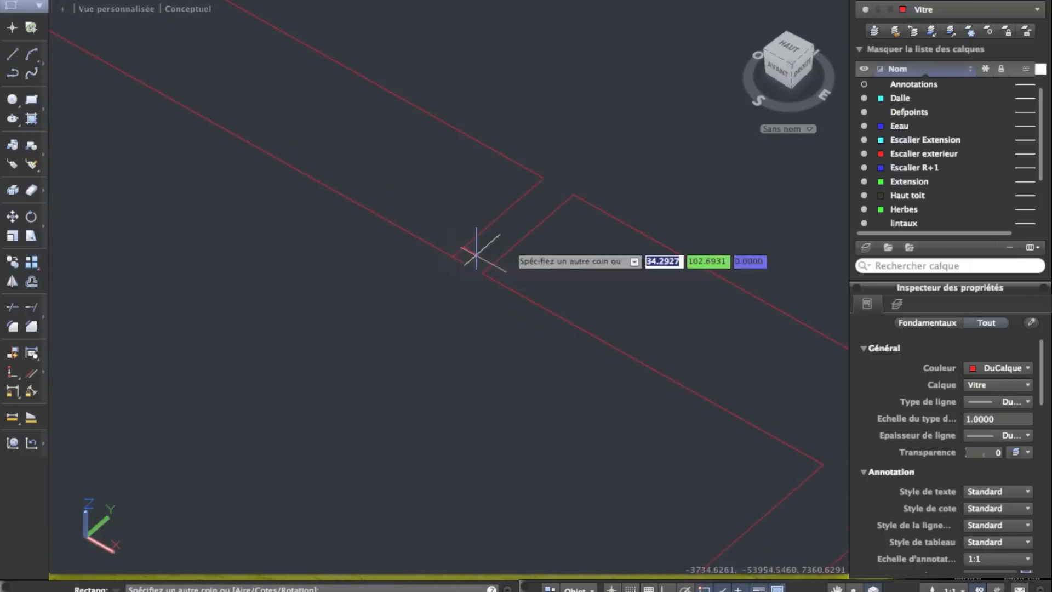
{"action": "left_click", "coordinate": [573, 195]}
{"action": "scroll", "coordinate": [573, 195], "scroll_direction": "down", "scroll_amount": 2}
{"action": "right_click", "coordinate": [532, 336]}
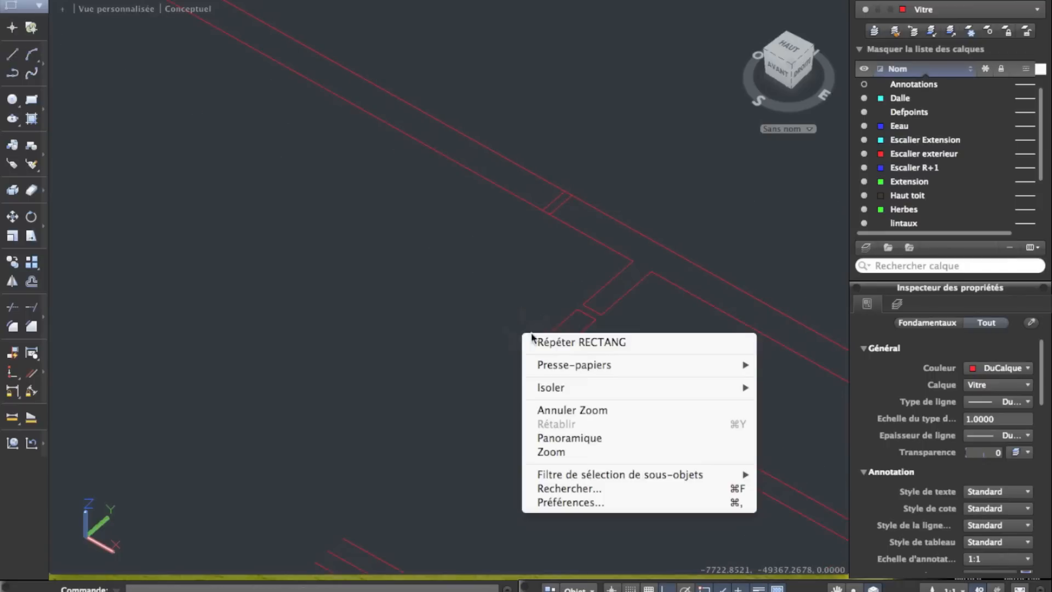
{"action": "left_click", "coordinate": [572, 339]}
{"action": "scroll", "coordinate": [559, 305], "scroll_direction": "up", "scroll_amount": 3}
{"action": "left_click", "coordinate": [550, 309]}
{"action": "left_click", "coordinate": [621, 325]}
{"action": "scroll", "coordinate": [621, 326], "scroll_direction": "down", "scroll_amount": 2}
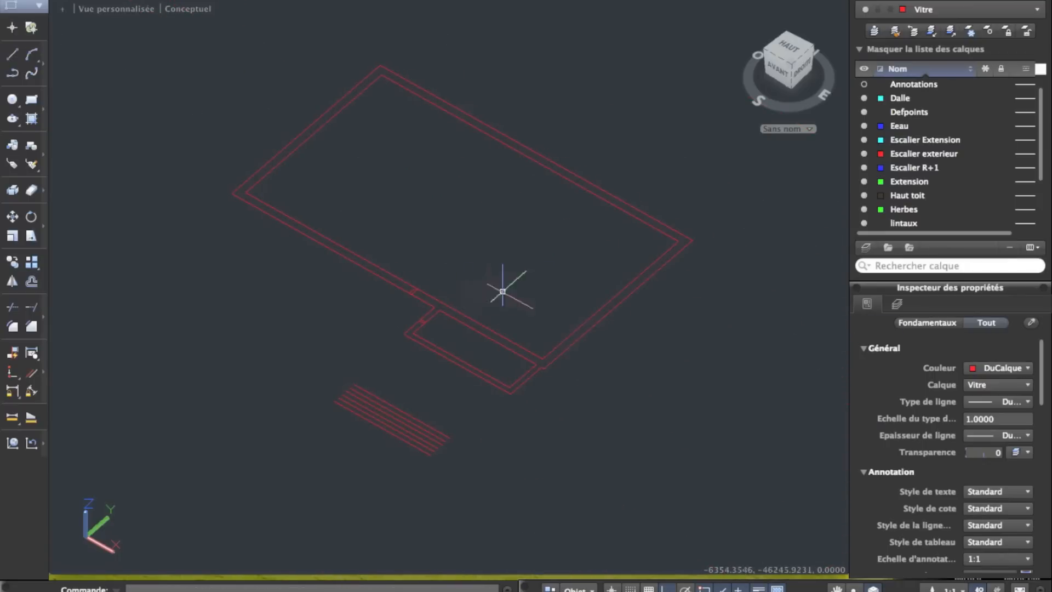
Try to convert the roof edge and projection outlines into regions
{"action": "left_click", "coordinate": [693, 412]}
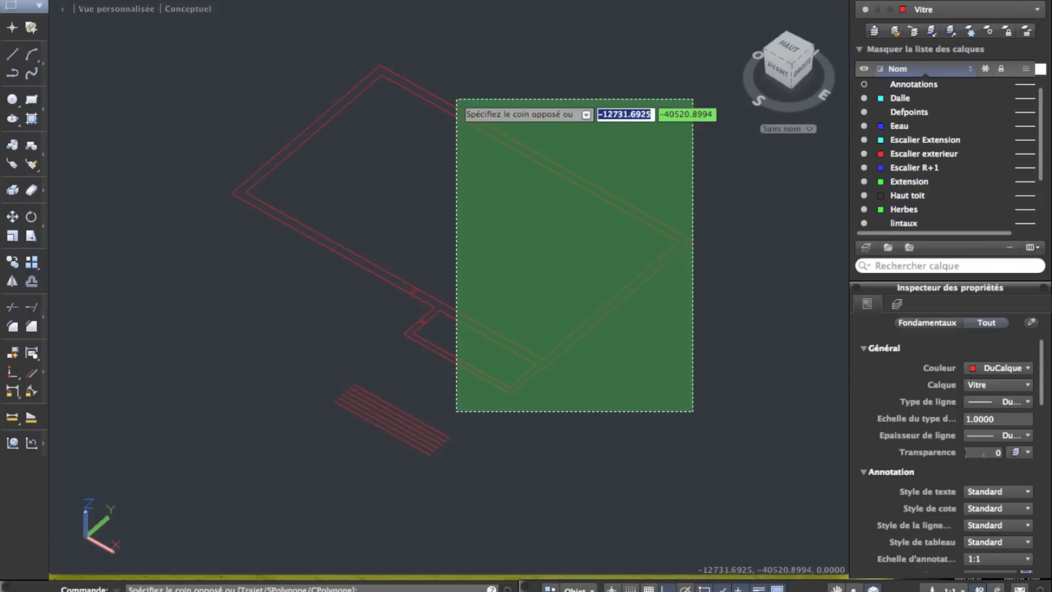
{"action": "left_click", "coordinate": [457, 99]}
{"action": "left_click", "coordinate": [480, 313]}
{"action": "left_click", "coordinate": [310, 230]}
{"action": "left_click", "coordinate": [410, 0]}
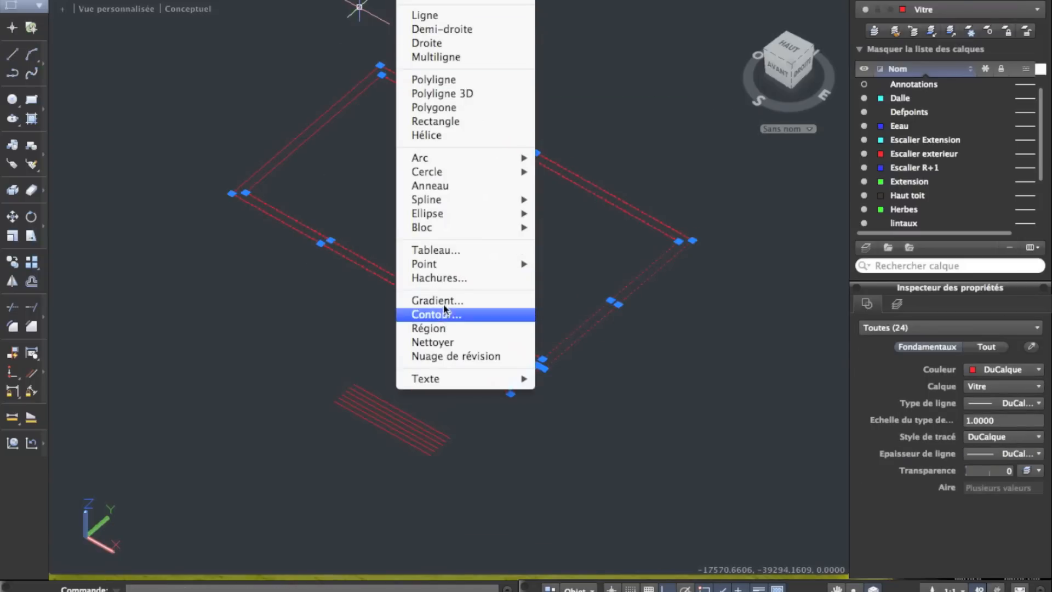
{"action": "left_click", "coordinate": [449, 327]}
{"action": "left_click", "coordinate": [646, 384]}
{"action": "left_click", "coordinate": [407, 184]}
{"action": "left_click", "coordinate": [709, 319]}
{"action": "left_click", "coordinate": [245, 76]}
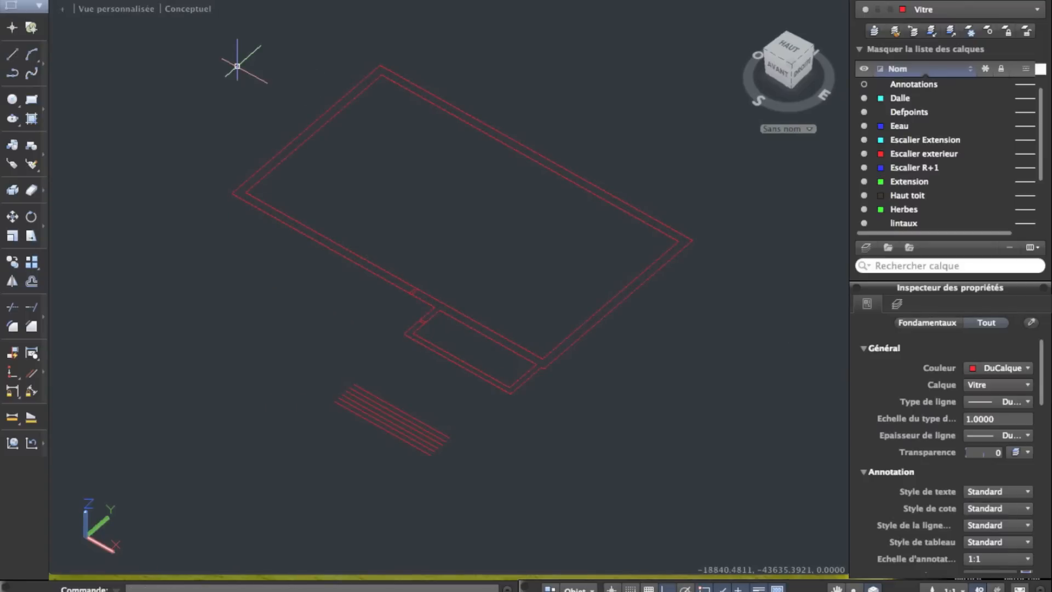
Draw a line across the long roof edge strip over the side of its gap nearest the projection
{"action": "scroll", "coordinate": [500, 337], "scroll_direction": "up", "scroll_amount": 3}
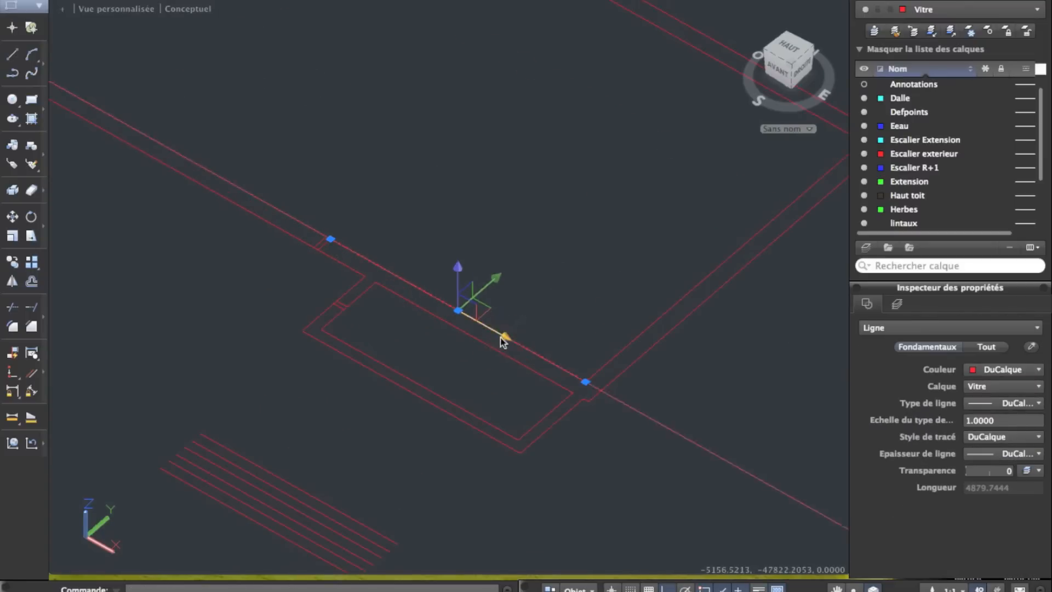
{"action": "scroll", "coordinate": [299, 244], "scroll_direction": "up", "scroll_amount": 3}
{"action": "key", "text": "Escape"}
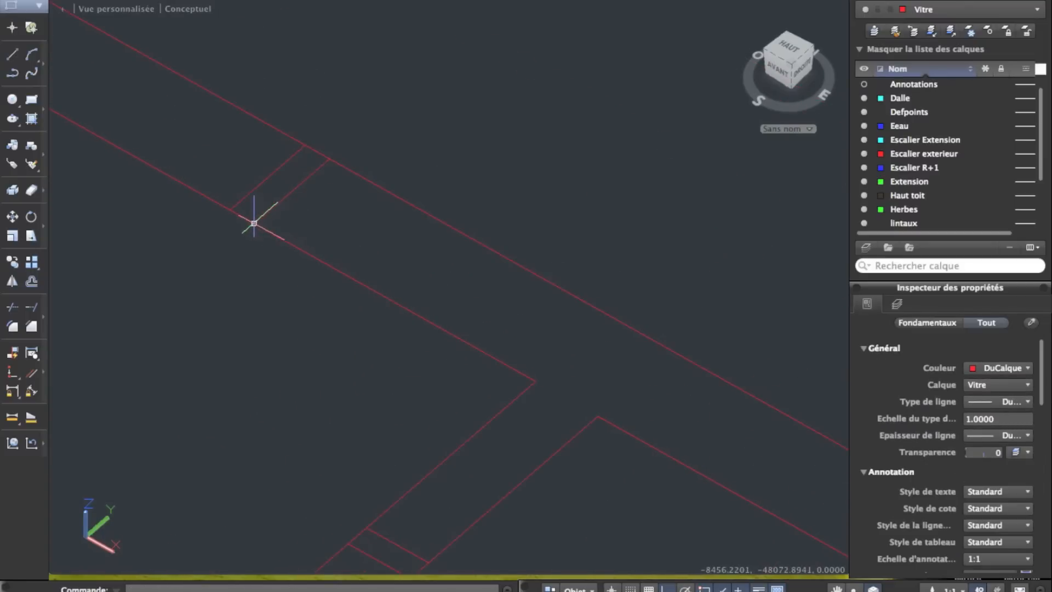
{"action": "left_click", "coordinate": [252, 222]}
{"action": "left_click", "coordinate": [276, 236]}
{"action": "key", "text": "Escape"}
{"action": "left_click", "coordinate": [279, 238]}
{"action": "key", "text": "Escape"}
{"action": "left_click", "coordinate": [11, 58]}
{"action": "left_click", "coordinate": [255, 223]}
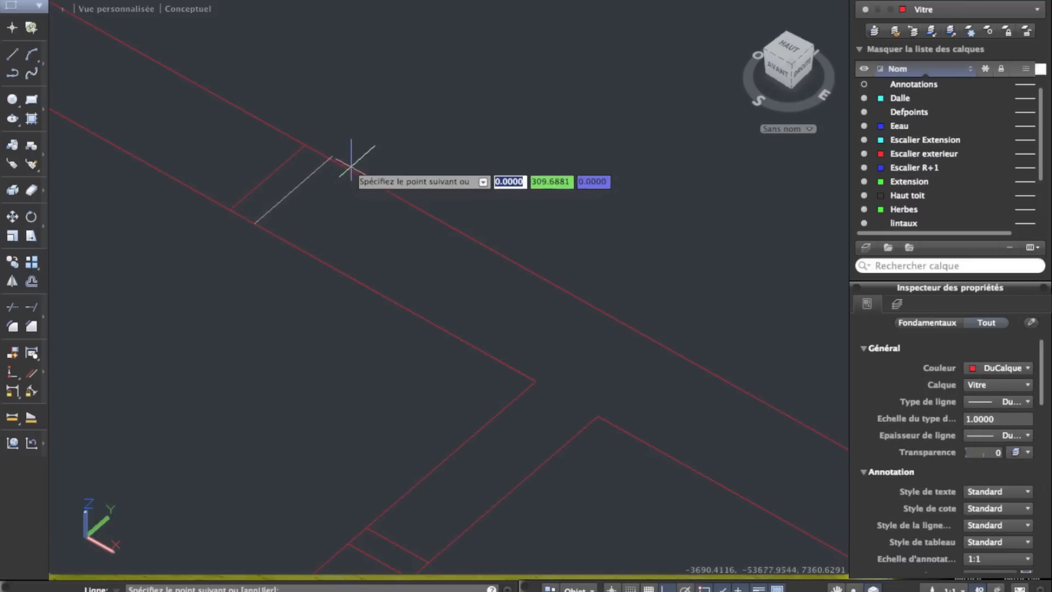
{"action": "left_click", "coordinate": [329, 159]}
{"action": "key", "text": "Escape"}
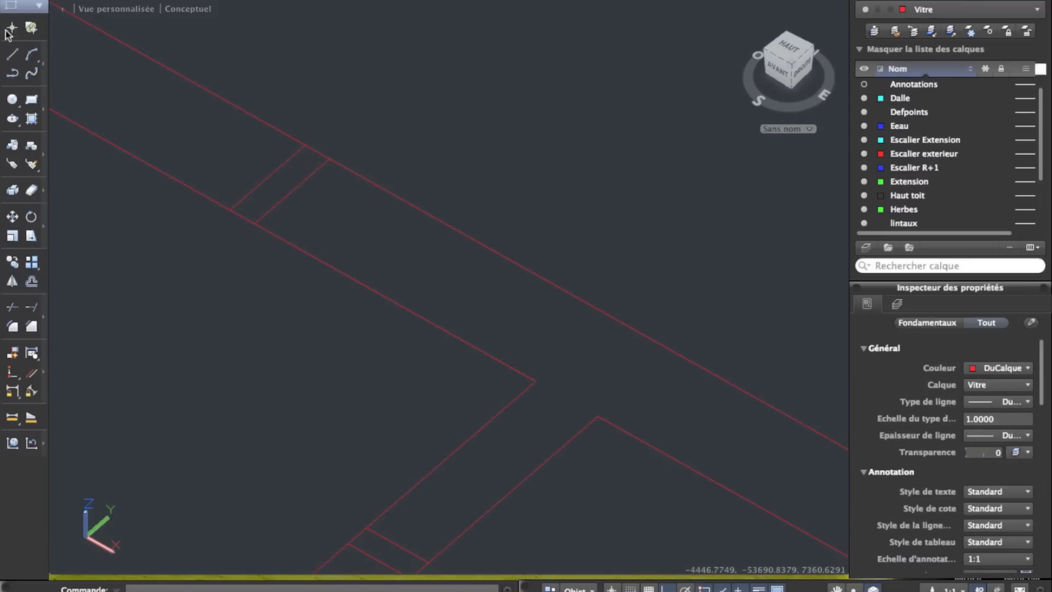
Draw a line over the opposite side of the long strip's gap, from the outer line to the inner line
{"action": "left_click", "coordinate": [21, 58]}
{"action": "left_click", "coordinate": [230, 210]}
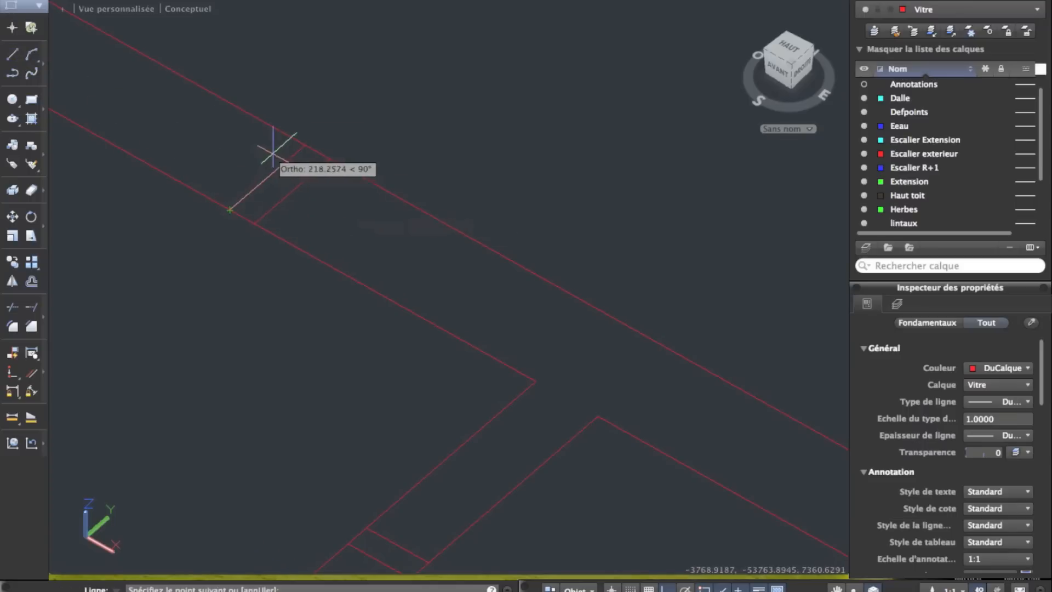
{"action": "left_click", "coordinate": [304, 146]}
{"action": "scroll", "coordinate": [304, 146], "scroll_direction": "down", "scroll_amount": 6}
{"action": "key", "text": "Escape"}
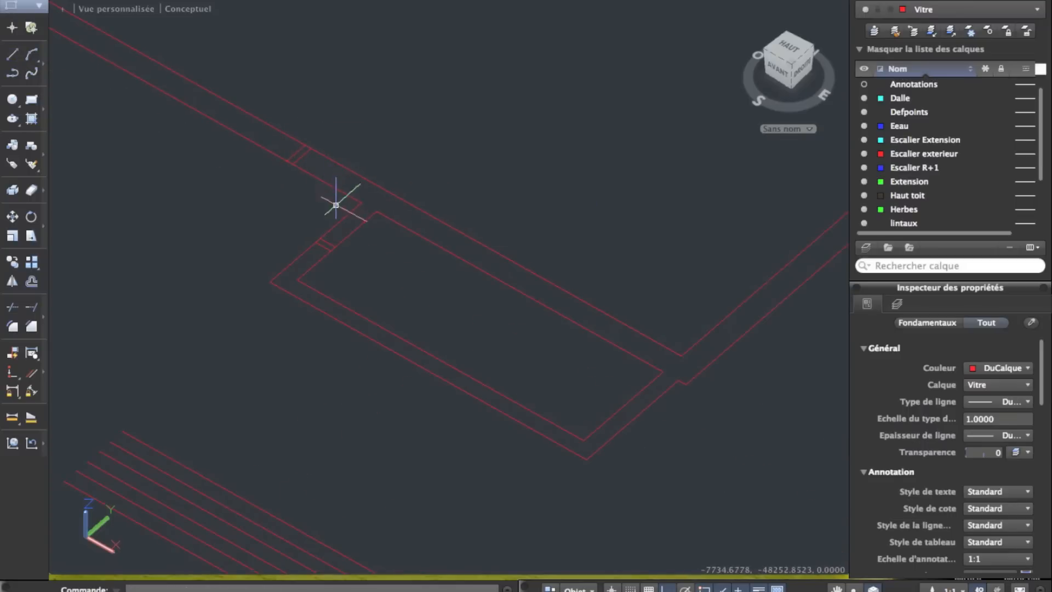
Draw a line across the projection's strip over the outer side of its gap
{"action": "left_click", "coordinate": [13, 53]}
{"action": "scroll", "coordinate": [384, 235], "scroll_direction": "up", "scroll_amount": 5}
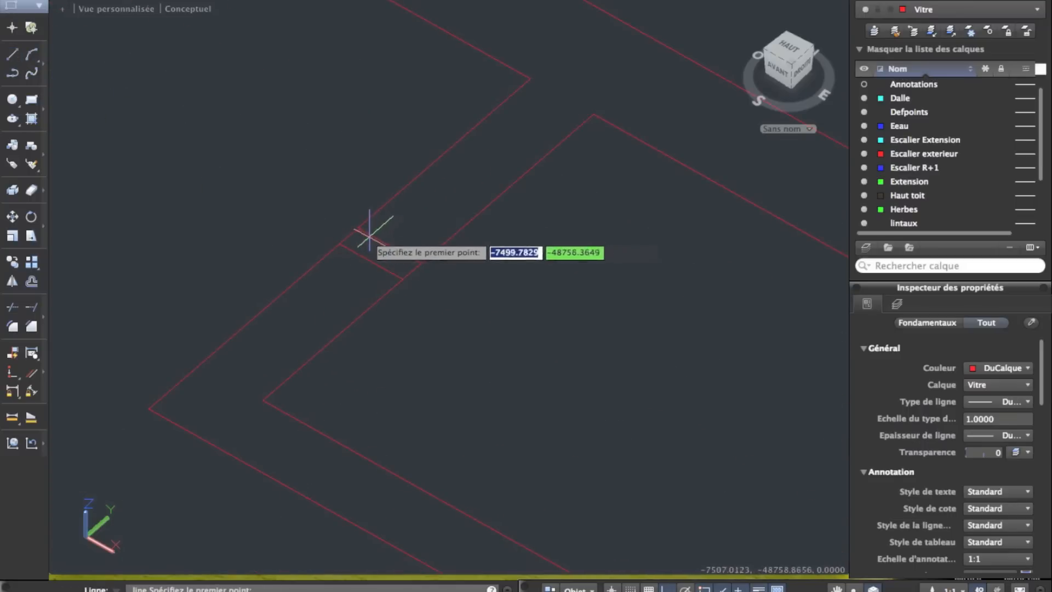
{"action": "key", "text": "Escape"}
{"action": "right_click", "coordinate": [333, 225]}
{"action": "left_click", "coordinate": [333, 225]}
{"action": "left_click", "coordinate": [340, 244]}
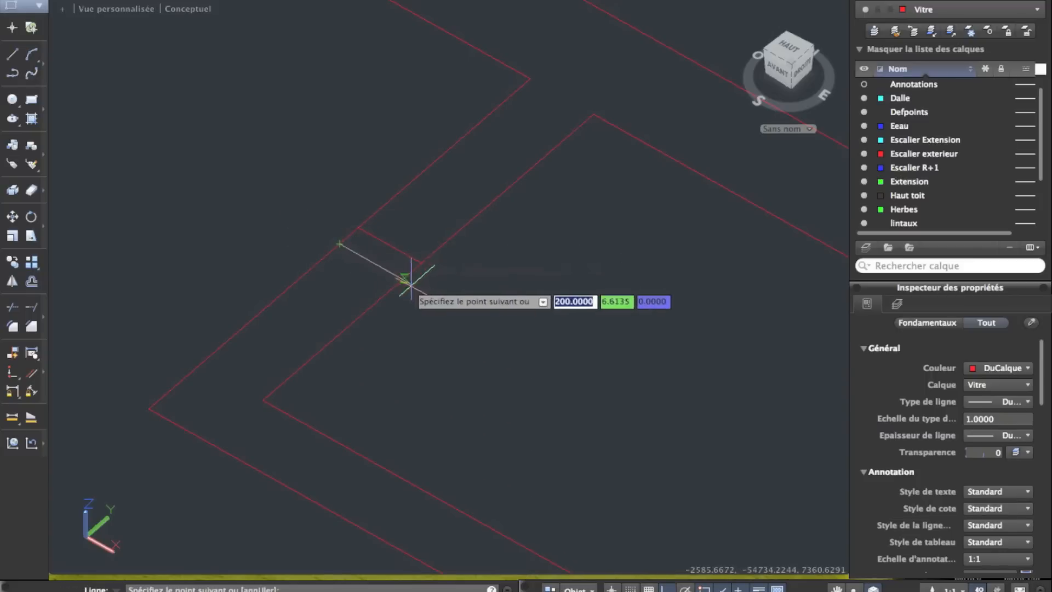
{"action": "scroll", "coordinate": [403, 279], "scroll_direction": "down", "scroll_amount": 5}
{"action": "key", "text": "Escape"}
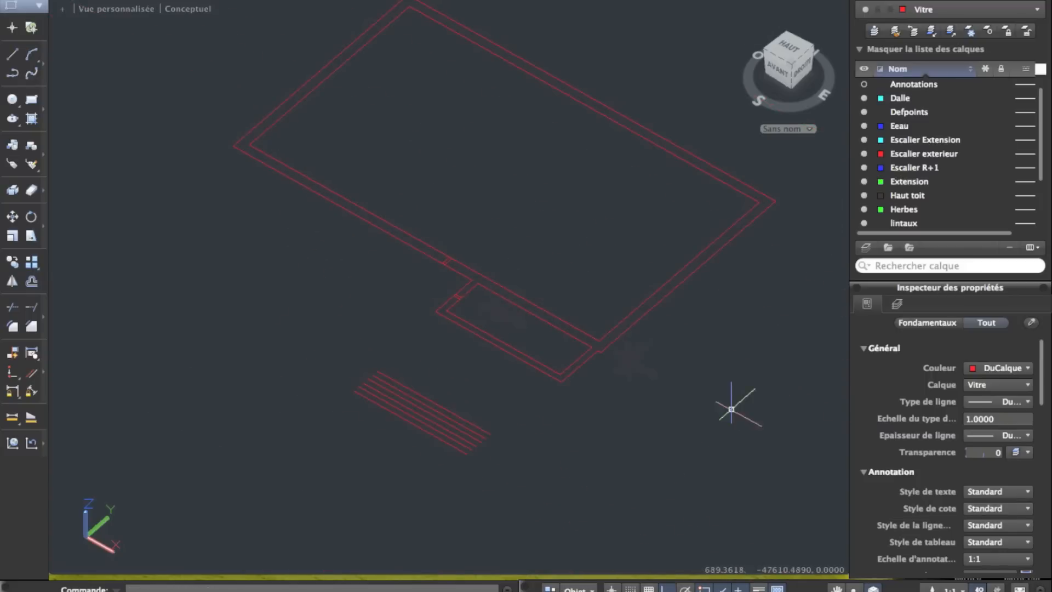
Try again to create regions from the whole roof edge outline, including the projection
{"action": "left_click", "coordinate": [459, 1]}
{"action": "mouse_move", "coordinate": [419, 1]}
{"action": "left_click", "coordinate": [462, 324]}
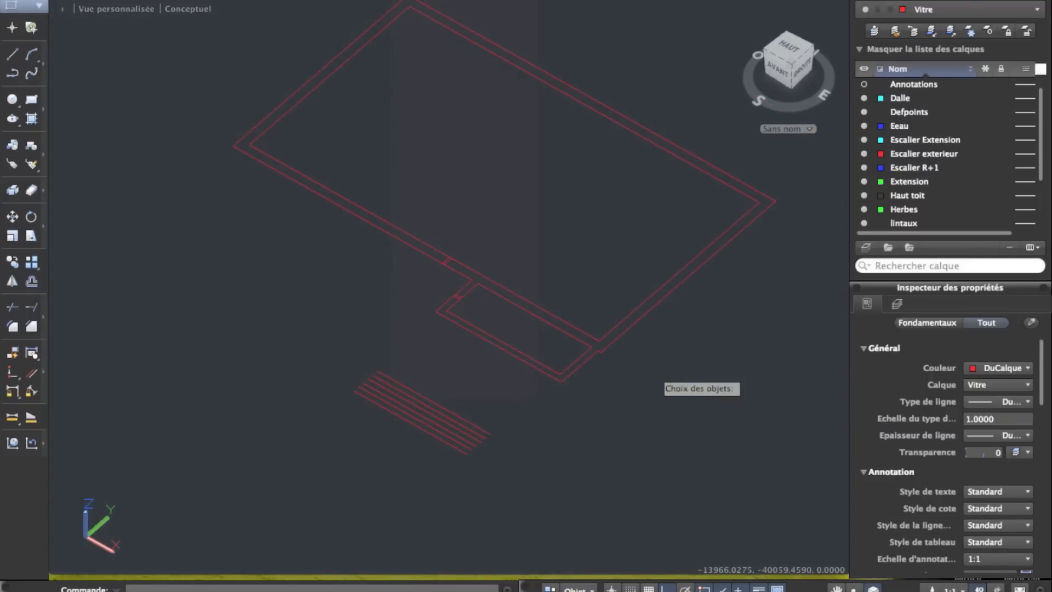
{"action": "left_click", "coordinate": [664, 376]}
{"action": "left_click", "coordinate": [421, 189]}
{"action": "left_click", "coordinate": [745, 333]}
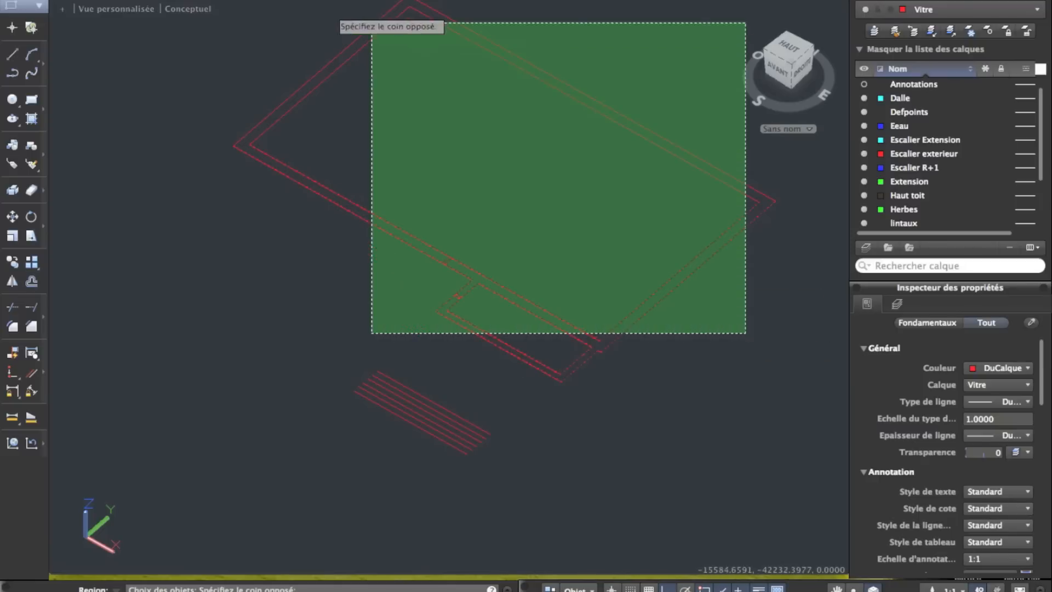
{"action": "left_click", "coordinate": [258, 41]}
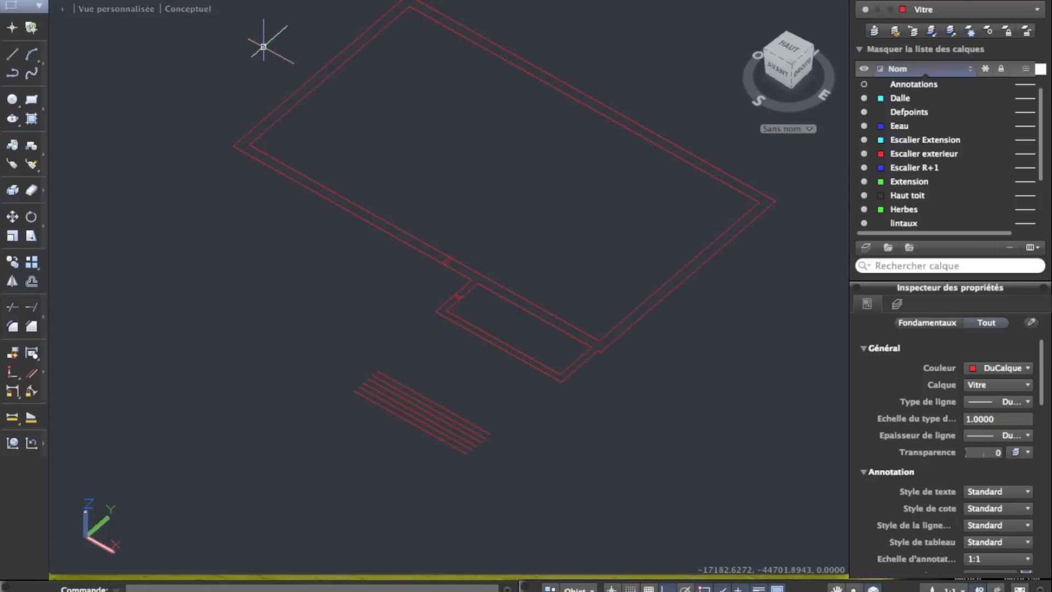
Delete the rectangle and cross lines in the gap of the long roof edge strip
{"action": "left_click", "coordinate": [434, 251]}
{"action": "left_click", "coordinate": [495, 329]}
{"action": "key", "text": "Escape"}
{"action": "scroll", "coordinate": [486, 304], "scroll_direction": "up", "scroll_amount": 5}
{"action": "left_click", "coordinate": [381, 176]}
{"action": "left_click", "coordinate": [485, 286]}
{"action": "key", "text": "Delete"}
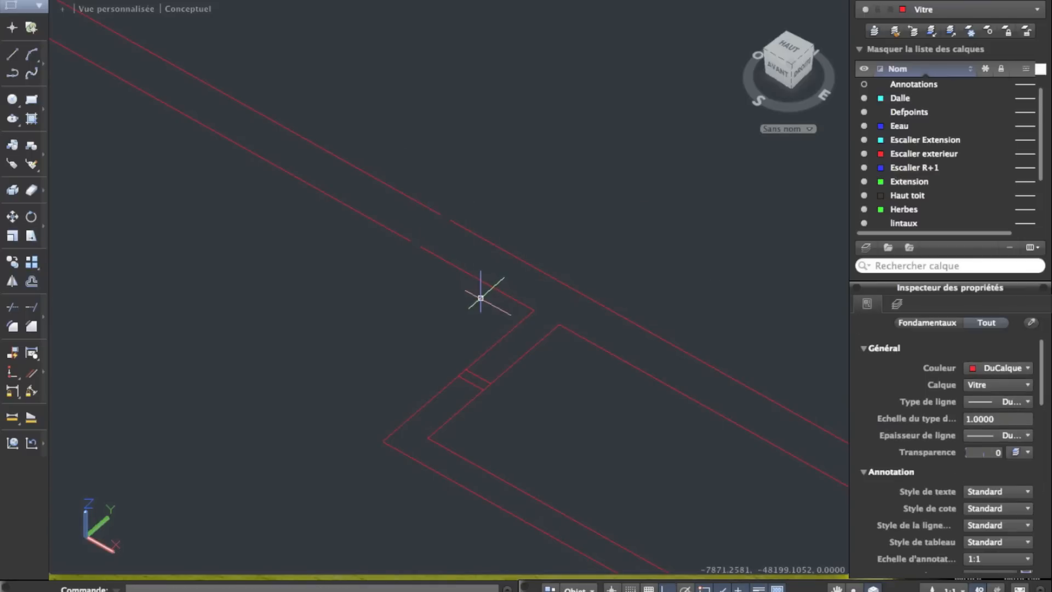
Delete the rectangle, cross lines and short overlapping segments at the gap in the projection's strip
{"action": "left_click", "coordinate": [457, 351]}
{"action": "left_click", "coordinate": [529, 418]}
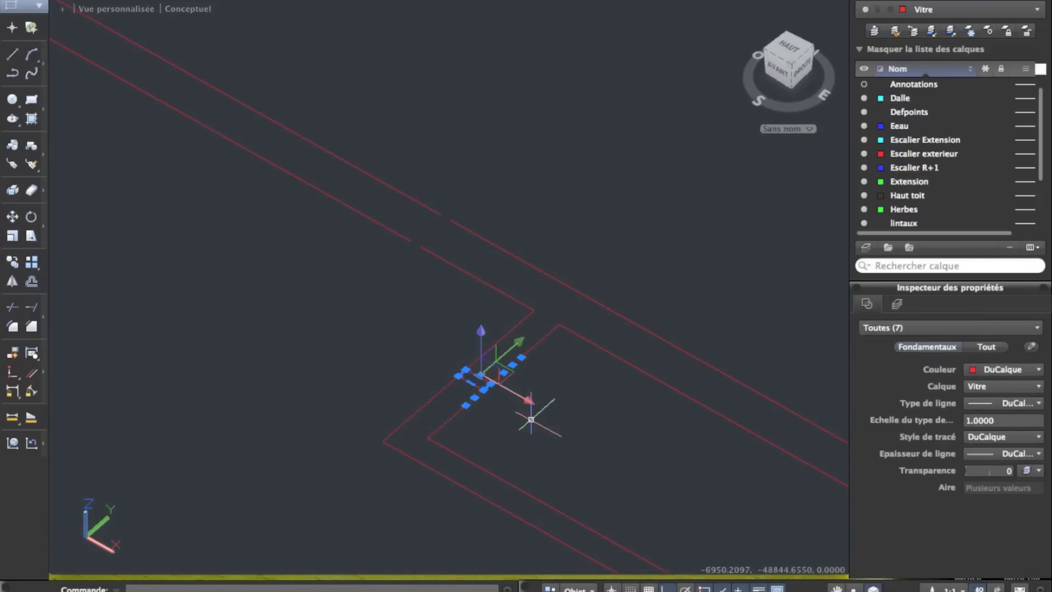
{"action": "key", "text": "Escape"}
{"action": "scroll", "coordinate": [500, 400], "scroll_direction": "up", "scroll_amount": 5}
{"action": "left_click", "coordinate": [376, 287]}
{"action": "left_click", "coordinate": [623, 500]}
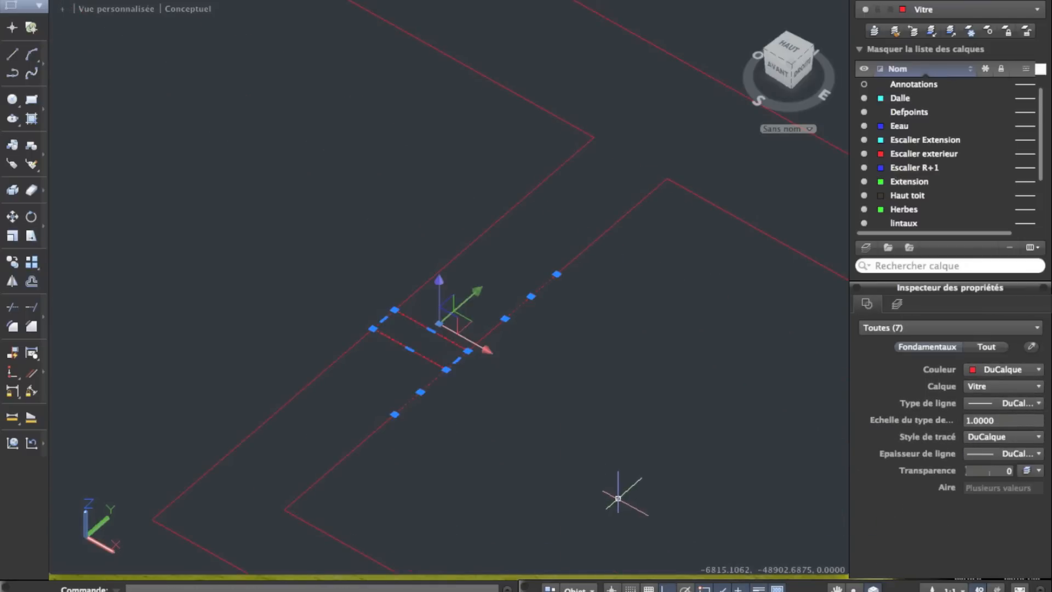
{"action": "key", "text": "Delete"}
{"action": "left_click", "coordinate": [259, 188]}
{"action": "left_click", "coordinate": [625, 463]}
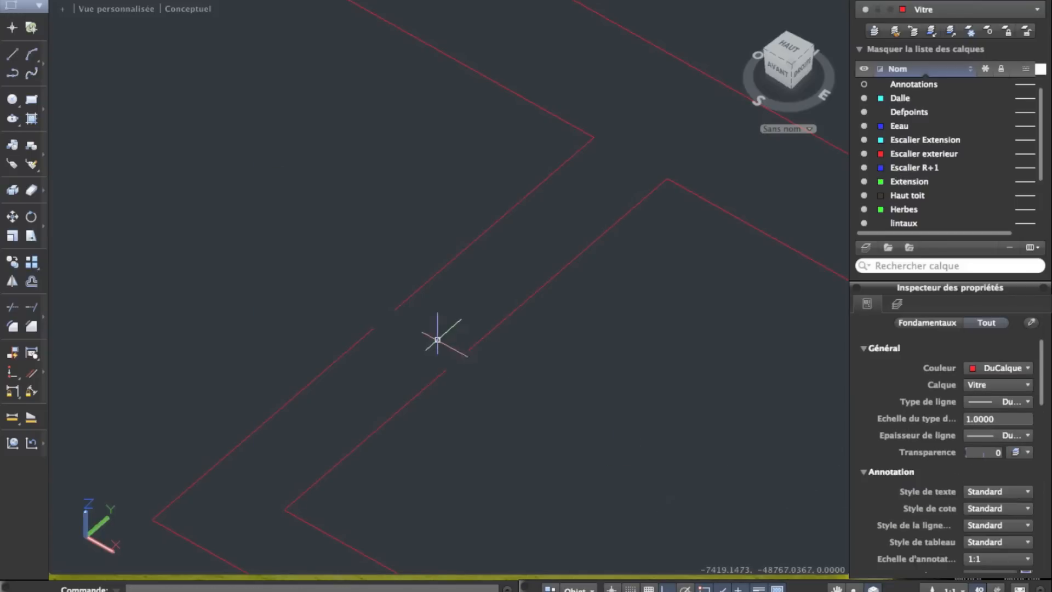
Draw two lines closing the open strip ends on both sides of the gap in the projection's short side
{"action": "left_click", "coordinate": [12, 75]}
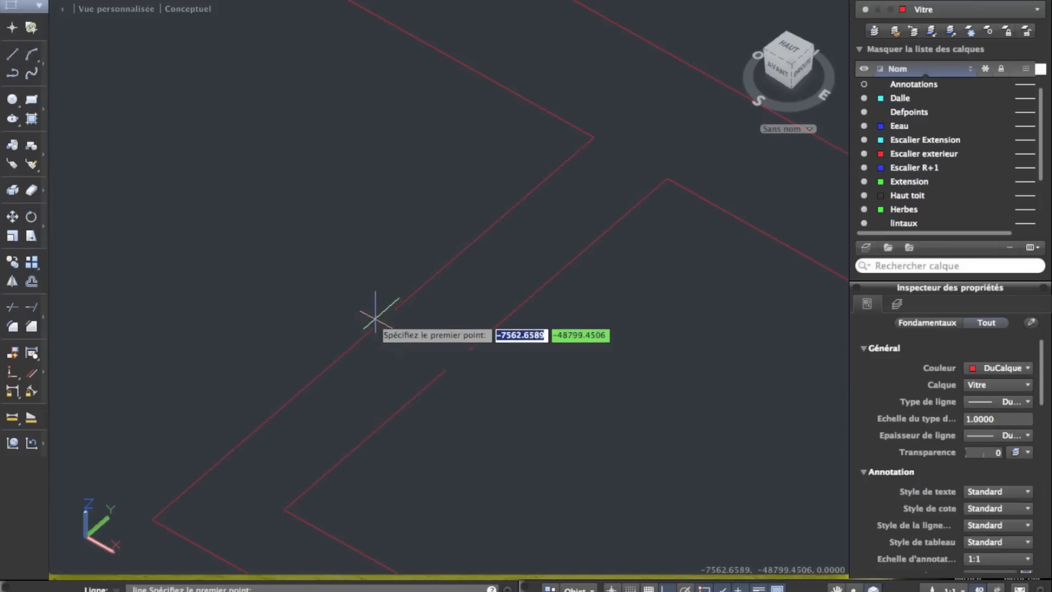
{"action": "left_click", "coordinate": [373, 329]}
{"action": "left_click", "coordinate": [446, 371]}
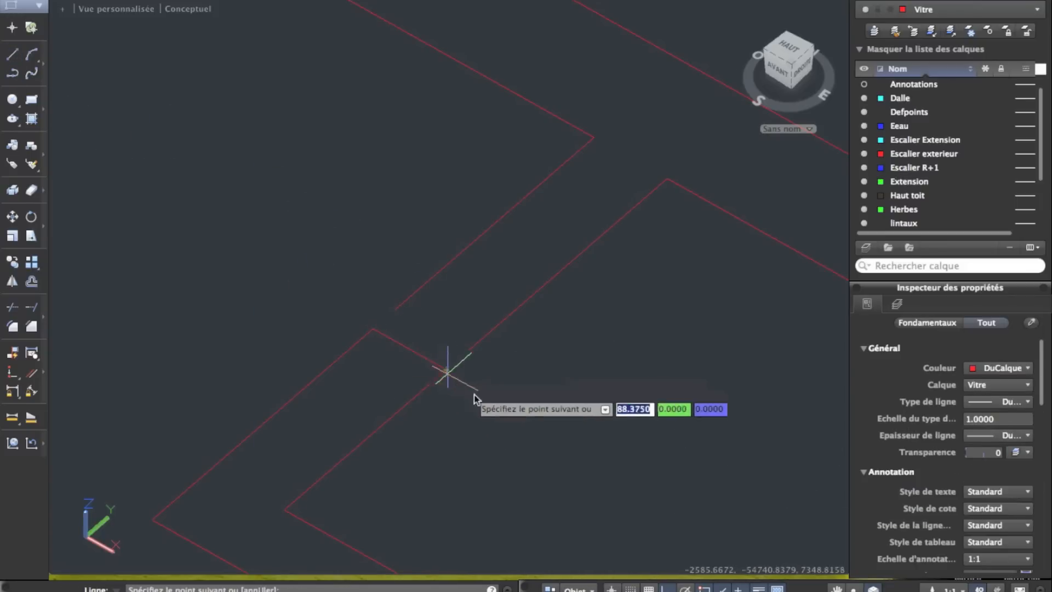
{"action": "key", "text": "Escape"}
{"action": "right_click", "coordinate": [491, 394]}
{"action": "left_click", "coordinate": [500, 403]}
{"action": "left_click", "coordinate": [395, 310]}
{"action": "left_click", "coordinate": [469, 350]}
{"action": "key", "text": "Escape"}
{"action": "scroll", "coordinate": [458, 311], "scroll_direction": "down", "scroll_amount": 6}
{"action": "middle_click_drag", "start_coordinate": [234, 101], "coordinate": [226, 99]}
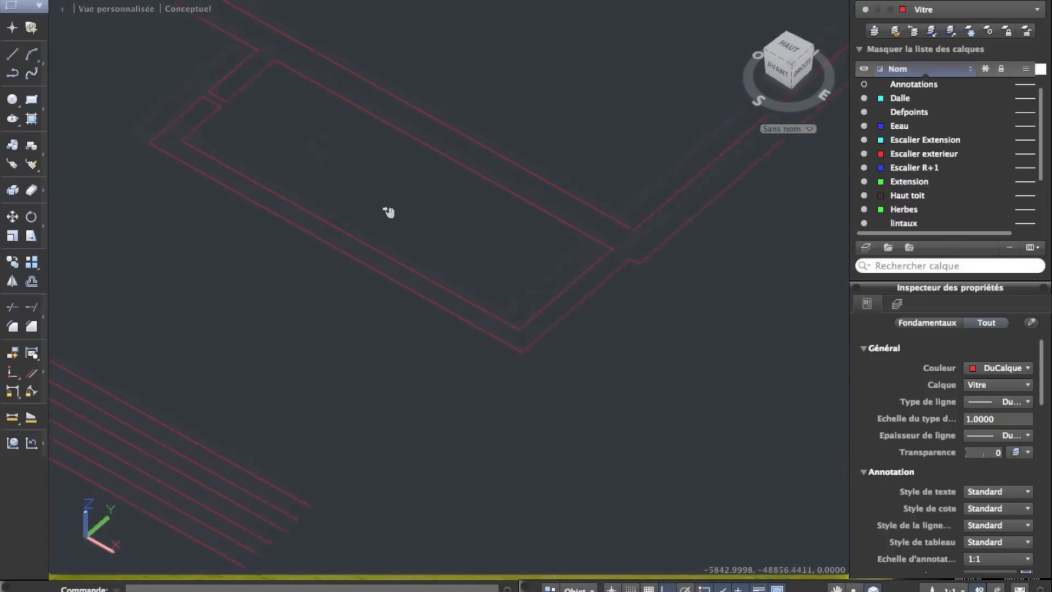
Draw two lines closing the open strip ends on both sides of the long roof edge strip's gap
{"action": "right_click", "coordinate": [390, 364]}
{"action": "left_click", "coordinate": [469, 371]}
{"action": "scroll", "coordinate": [463, 357], "scroll_direction": "up", "scroll_amount": 3}
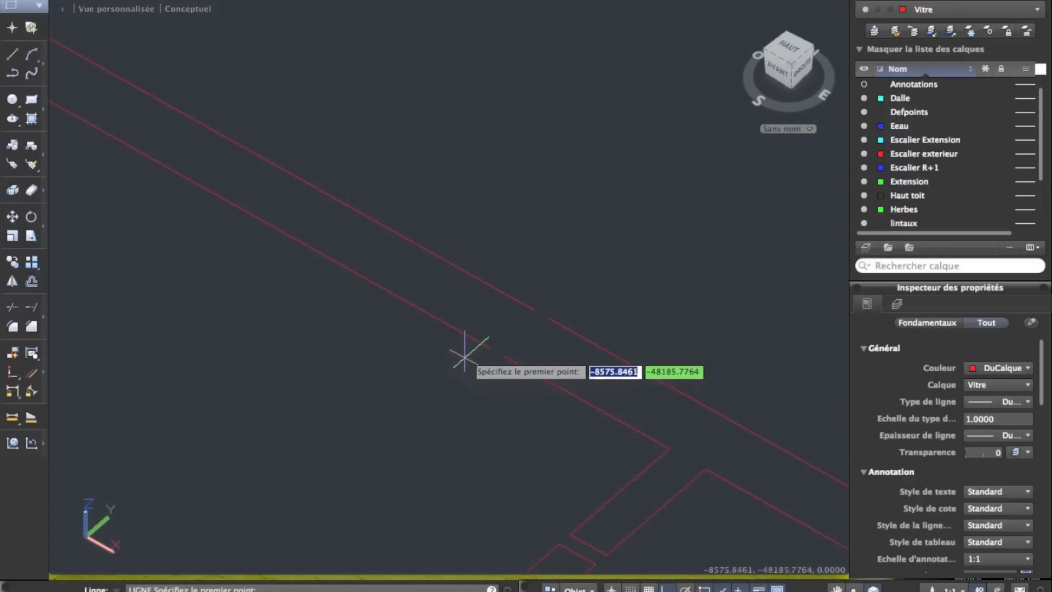
{"action": "left_click", "coordinate": [534, 311]}
{"action": "right_click", "coordinate": [609, 278]}
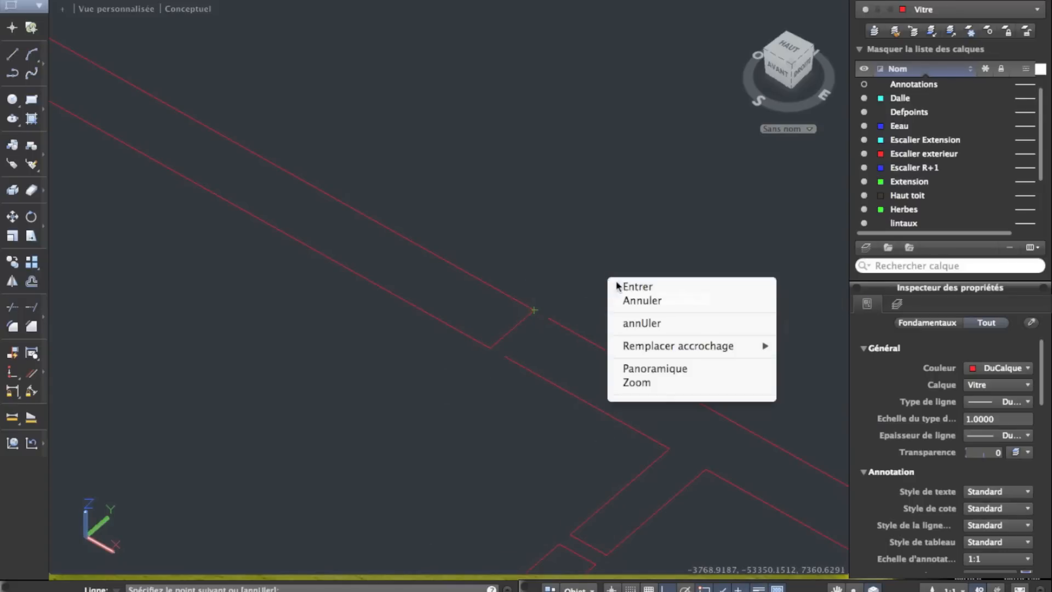
{"action": "left_click", "coordinate": [625, 287]}
{"action": "left_click", "coordinate": [551, 317]}
{"action": "right_click", "coordinate": [560, 303]}
{"action": "left_click", "coordinate": [585, 310]}
{"action": "left_click", "coordinate": [549, 319]}
{"action": "left_click", "coordinate": [504, 357]}
{"action": "key", "text": "Return"}
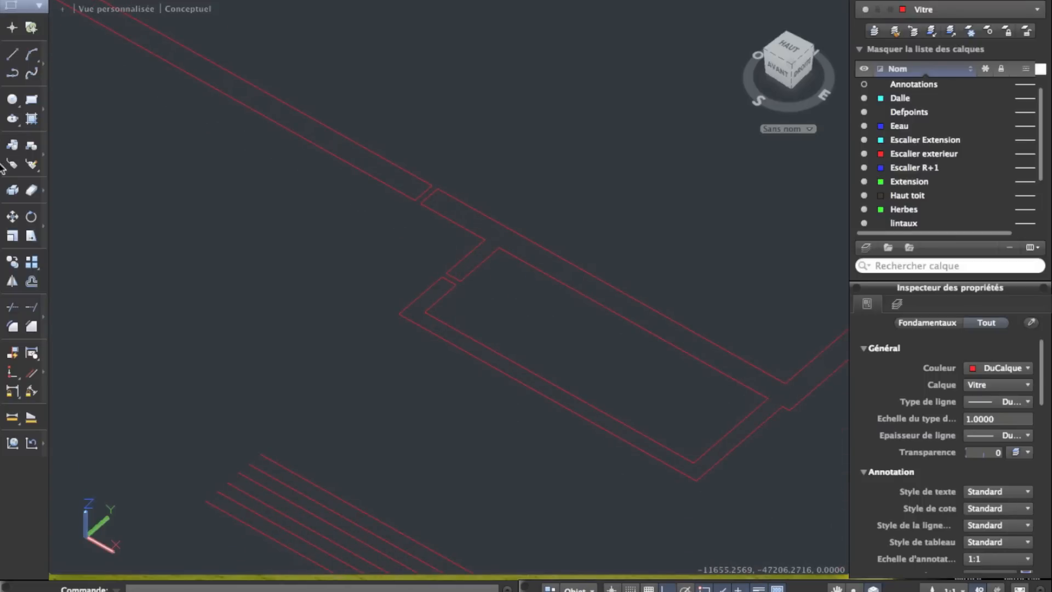
Convert the closed roof edge and projection outlines into regions, leaving out the separate beam lines
{"action": "middle_click", "coordinate": [316, 181]}
{"action": "middle_click", "coordinate": [316, 181]}
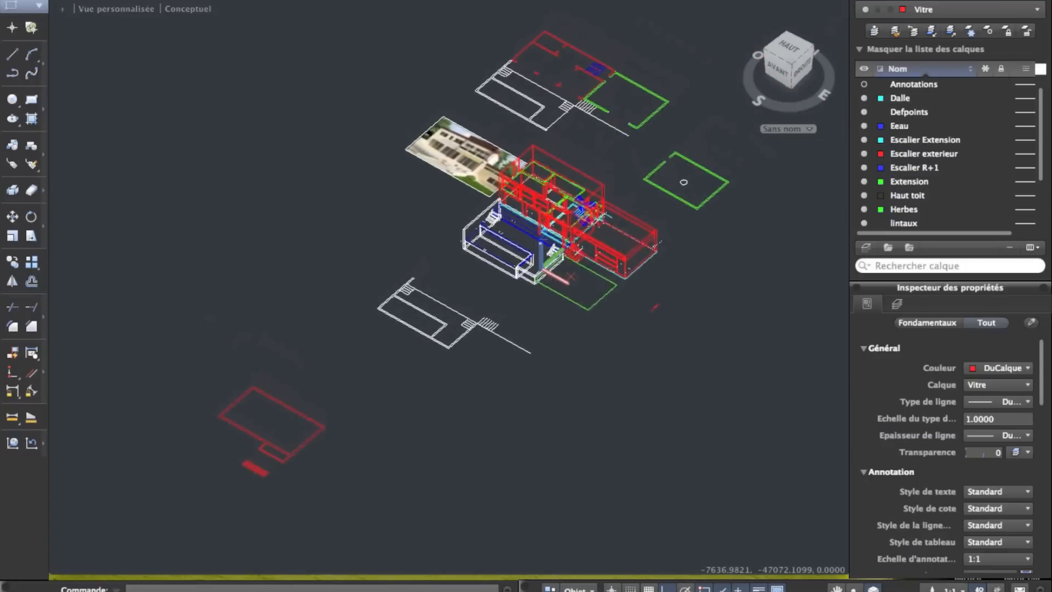
{"action": "middle_click_drag", "start_coordinate": [232, 371], "coordinate": [390, 238]}
{"action": "scroll", "coordinate": [325, 358], "scroll_direction": "up", "scroll_amount": 3}
{"action": "scroll", "coordinate": [325, 357], "scroll_direction": "up", "scroll_amount": 2}
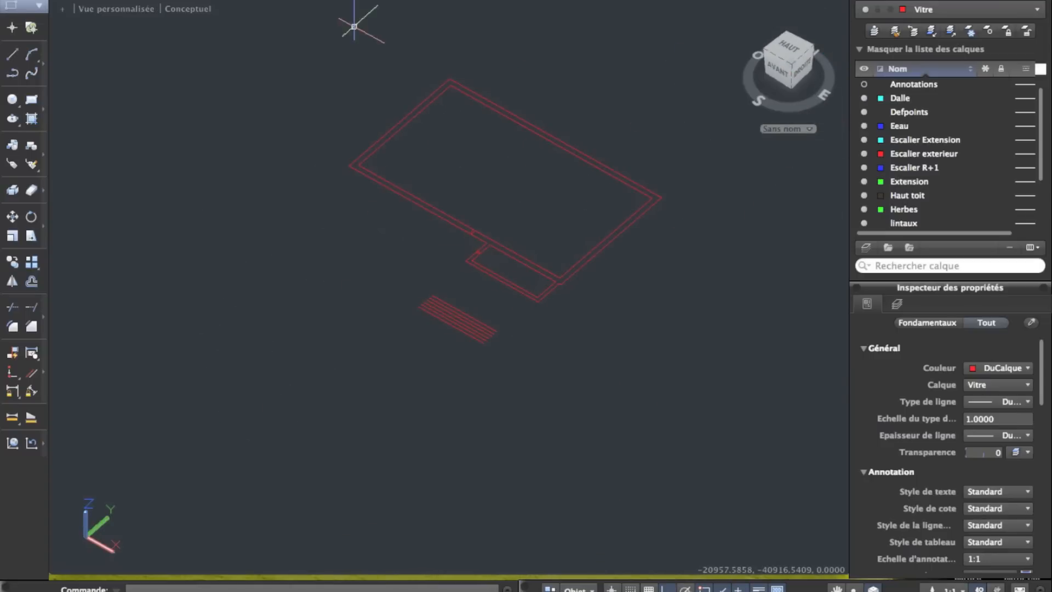
{"action": "right_click", "coordinate": [347, 26]}
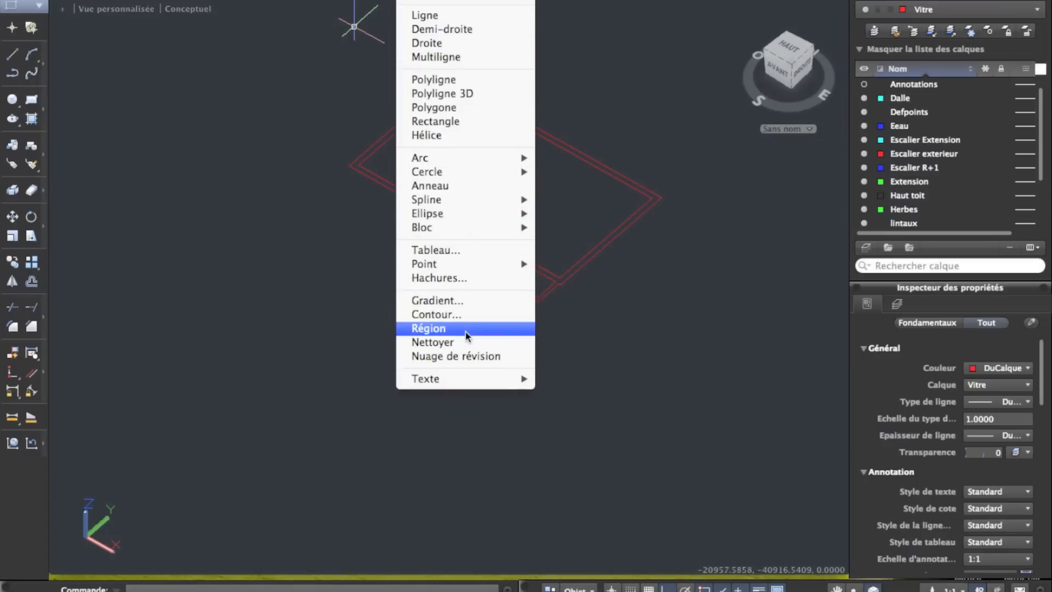
{"action": "left_click", "coordinate": [469, 329]}
{"action": "scroll", "coordinate": [527, 293], "scroll_direction": "up", "scroll_amount": 3}
{"action": "left_click_drag", "start_coordinate": [589, 353], "coordinate": [326, 118]}
{"action": "middle_click_drag", "start_coordinate": [549, 171], "coordinate": [466, 323]}
{"action": "left_click_drag", "start_coordinate": [754, 340], "coordinate": [243, 60]}
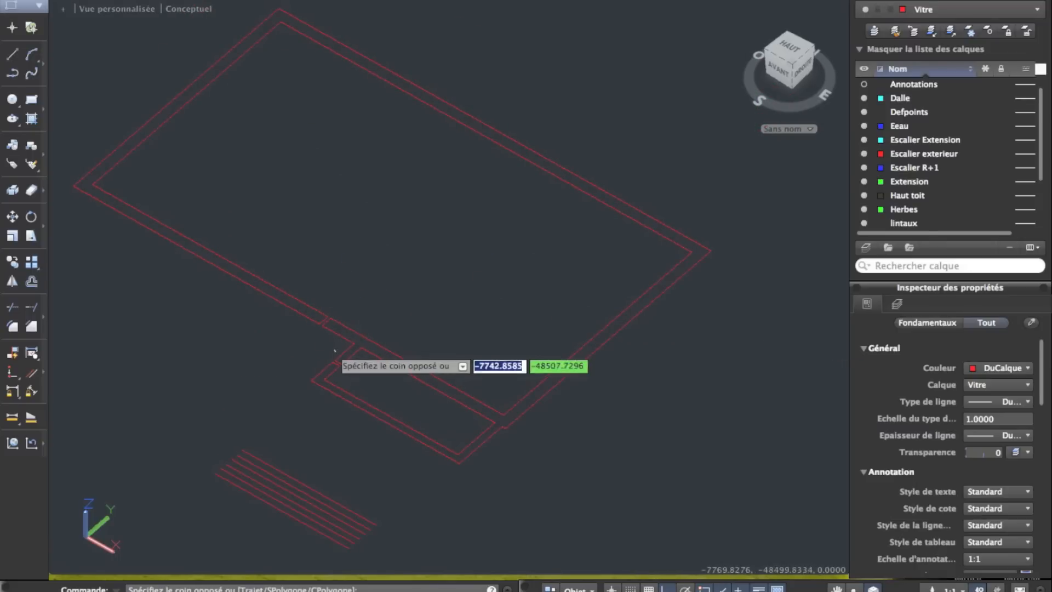
Examine the roof edge, projection and beam outlines edge-on from the side and at the strip junctions from above
{"action": "middle_click_drag", "start_coordinate": [350, 335], "coordinate": [333, 230], "text": "shift"}
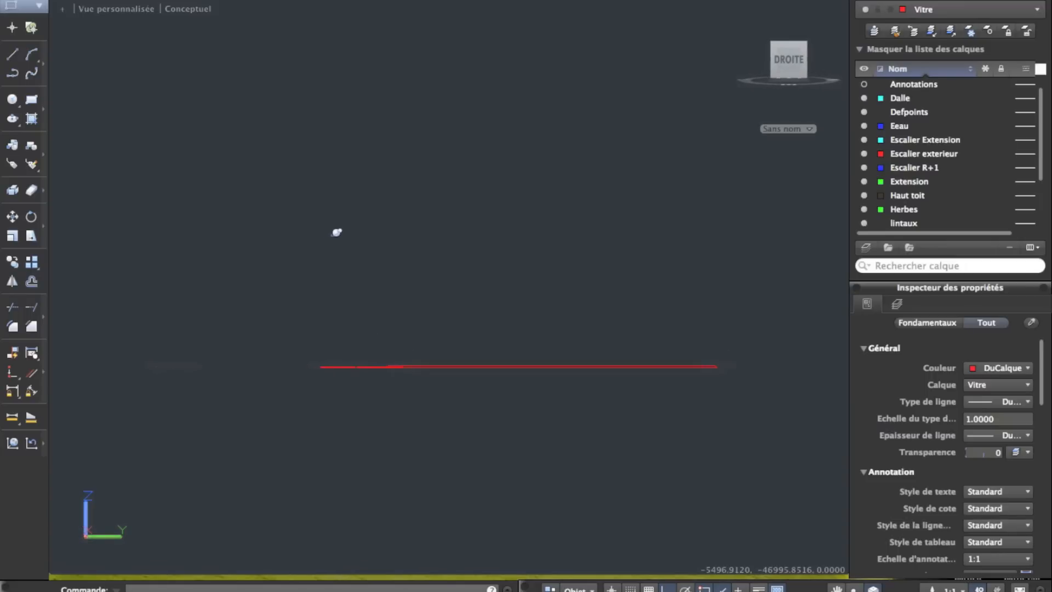
{"action": "middle_click_drag", "start_coordinate": [341, 230], "coordinate": [555, 359], "text": "shift"}
{"action": "left_click", "coordinate": [791, 55]}
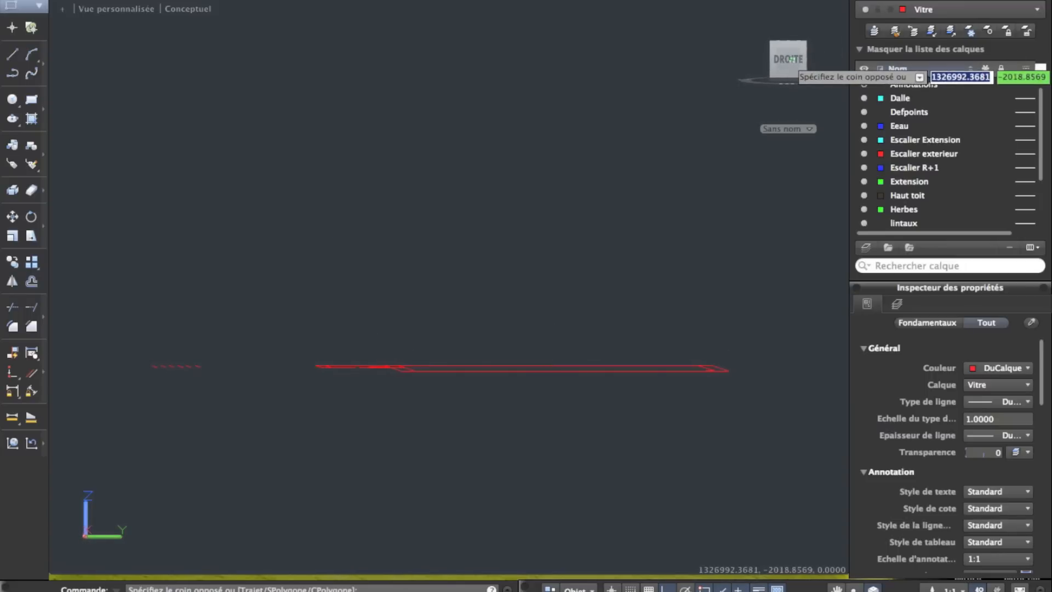
{"action": "left_click", "coordinate": [789, 61]}
{"action": "left_click", "coordinate": [790, 60]}
{"action": "left_click", "coordinate": [789, 60]}
{"action": "left_click", "coordinate": [785, 58]}
{"action": "left_click", "coordinate": [772, 55]}
{"action": "middle_click_drag", "start_coordinate": [603, 82], "coordinate": [602, 121], "text": "shift"}
{"action": "left_click", "coordinate": [774, 66]}
{"action": "scroll", "coordinate": [499, 158], "scroll_direction": "down", "scroll_amount": 2}
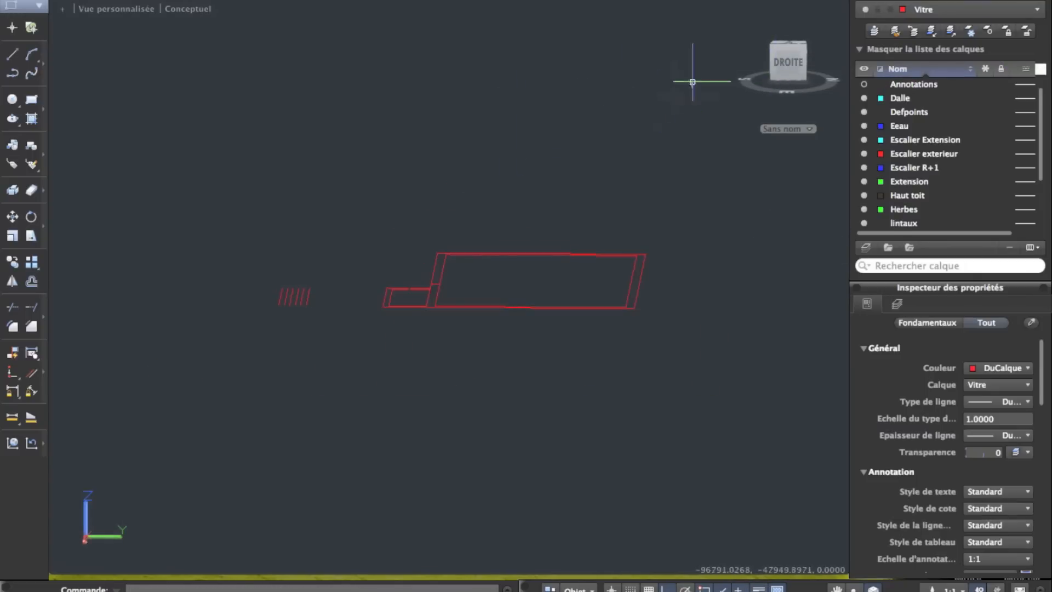
{"action": "middle_click_drag", "start_coordinate": [491, 150], "coordinate": [615, 247], "text": "shift"}
{"action": "scroll", "coordinate": [466, 266], "scroll_direction": "up", "scroll_amount": 5}
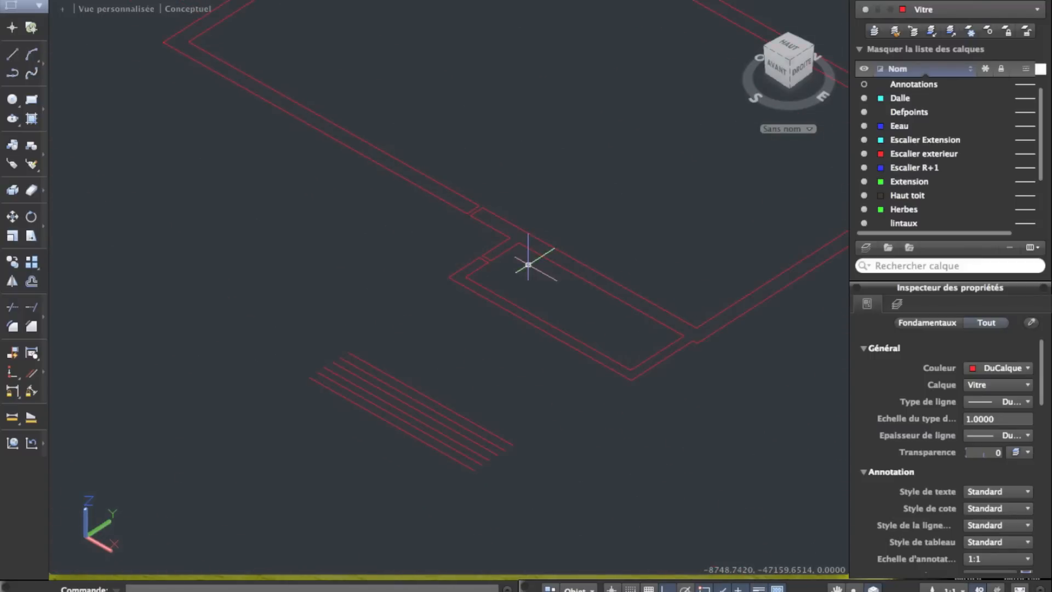
{"action": "middle_click_drag", "start_coordinate": [608, 301], "coordinate": [529, 289]}
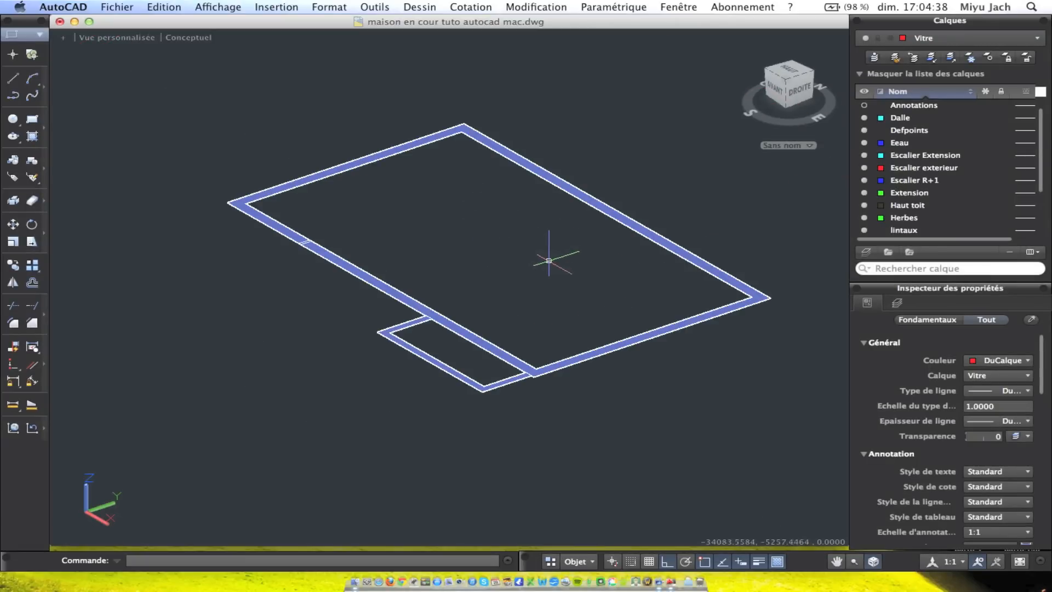
Delete the leftover line outlines of the roof edge and its projection, keeping the separate set of regions
{"action": "scroll", "coordinate": [549, 260], "scroll_direction": "down", "scroll_amount": 5}
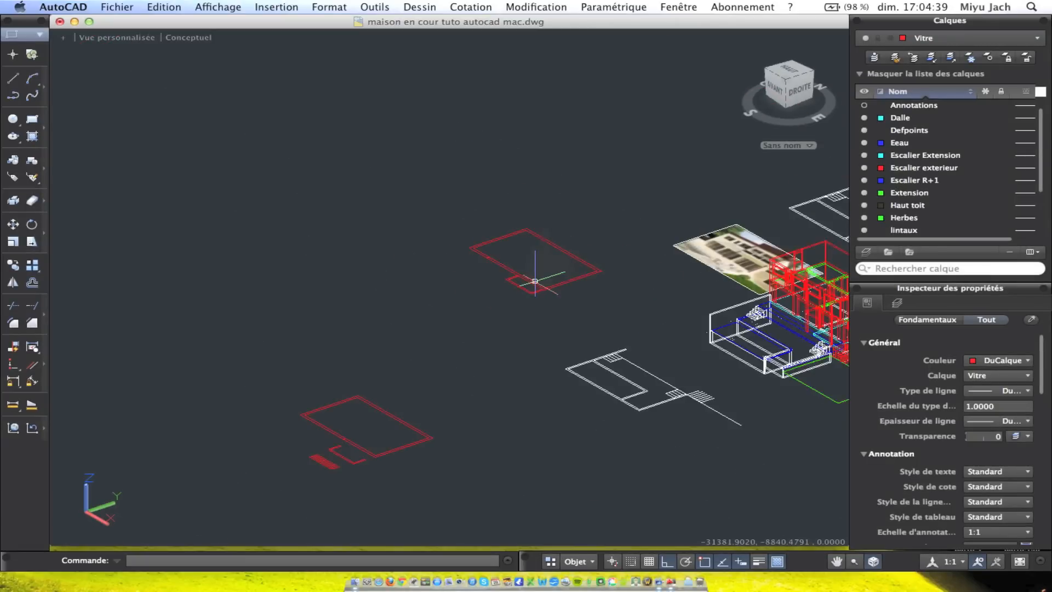
{"action": "left_click", "coordinate": [634, 398]}
{"action": "key", "text": "Escape"}
{"action": "scroll", "coordinate": [511, 244], "scroll_direction": "up", "scroll_amount": 5}
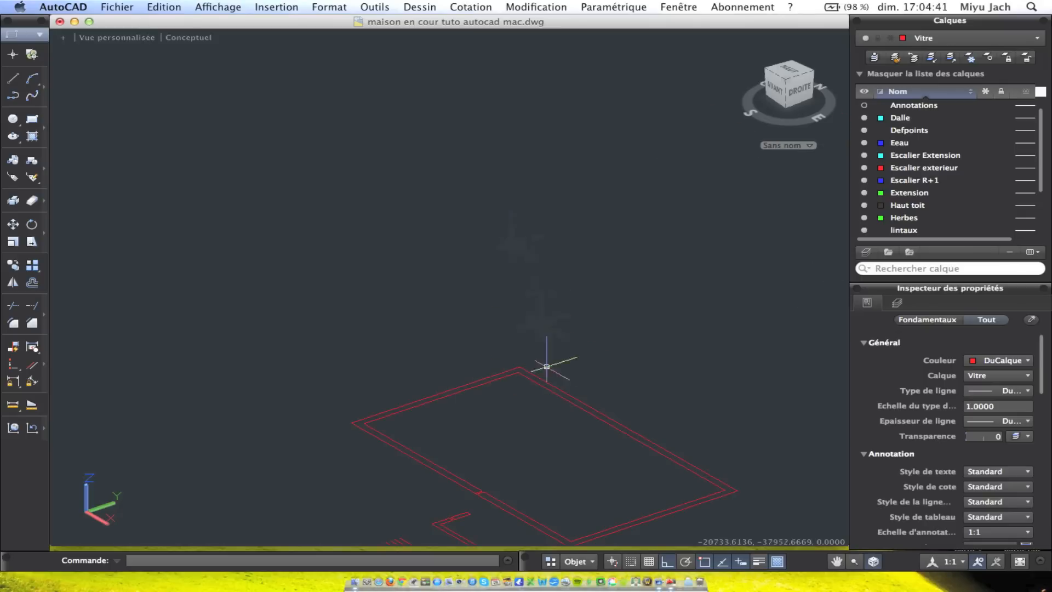
{"action": "left_click", "coordinate": [614, 371]}
{"action": "left_click", "coordinate": [407, 112]}
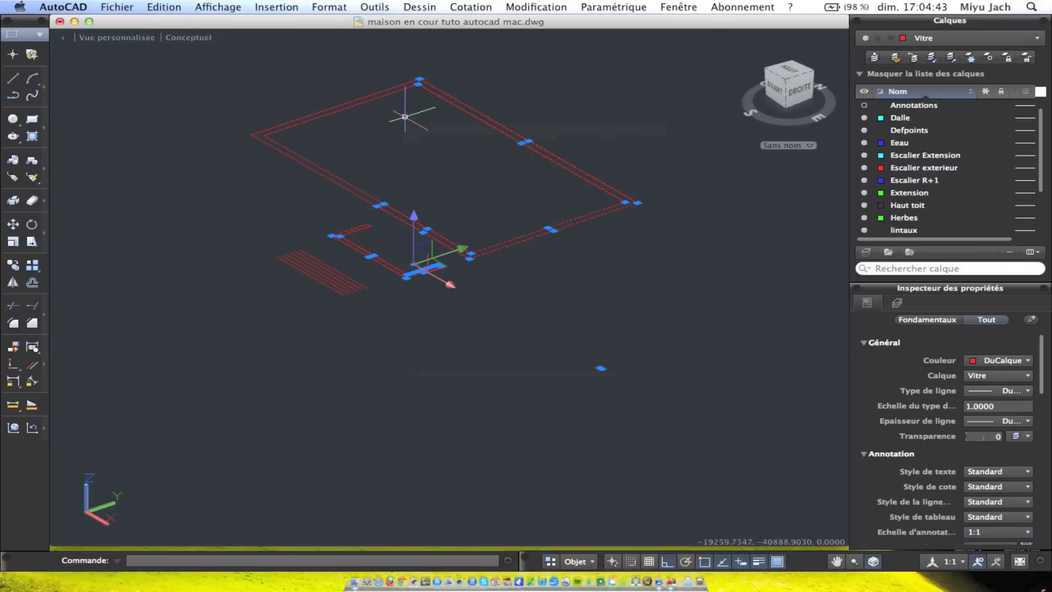
{"action": "key", "text": "Delete"}
{"action": "left_click", "coordinate": [505, 228]}
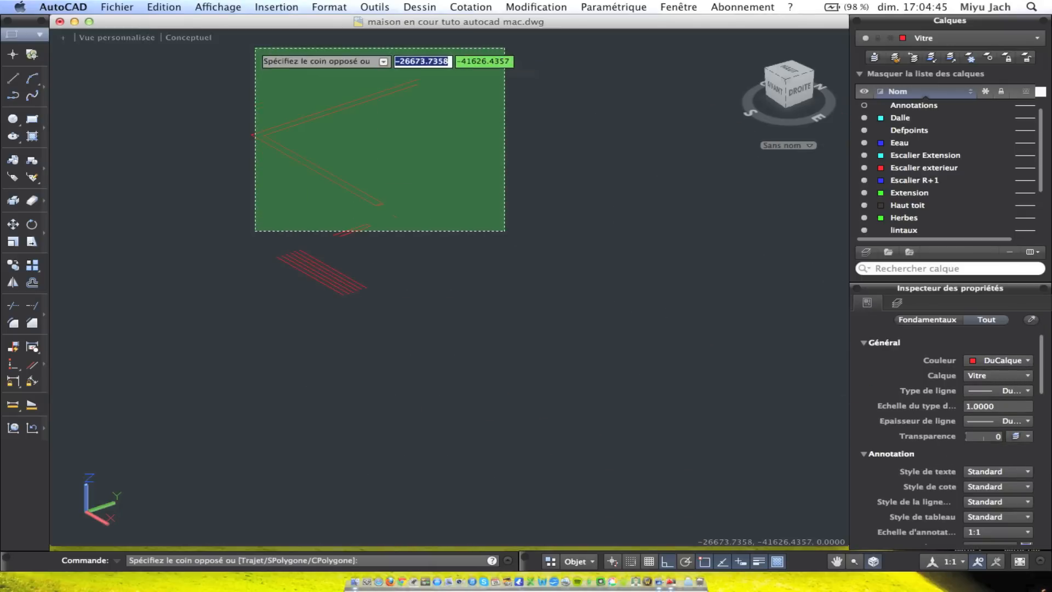
{"action": "left_click", "coordinate": [266, 67]}
{"action": "key", "text": "Delete"}
Delete the leftover lines that remain beside the removed outlines
{"action": "scroll", "coordinate": [268, 75], "scroll_direction": "down", "scroll_amount": 5}
{"action": "scroll", "coordinate": [339, 157], "scroll_direction": "up", "scroll_amount": 4}
{"action": "left_click", "coordinate": [280, 130]}
{"action": "left_click", "coordinate": [223, 99]}
{"action": "key", "text": "Delete"}
Extrude the three roof edge and projection regions to a height of 400
{"action": "scroll", "coordinate": [223, 99], "scroll_direction": "down", "scroll_amount": 5}
{"action": "middle_click_drag", "start_coordinate": [362, 121], "coordinate": [258, 317]}
{"action": "scroll", "coordinate": [236, 167], "scroll_direction": "up", "scroll_amount": 3}
{"action": "scroll", "coordinate": [240, 209], "scroll_direction": "up", "scroll_amount": 2}
{"action": "left_click", "coordinate": [368, 276]}
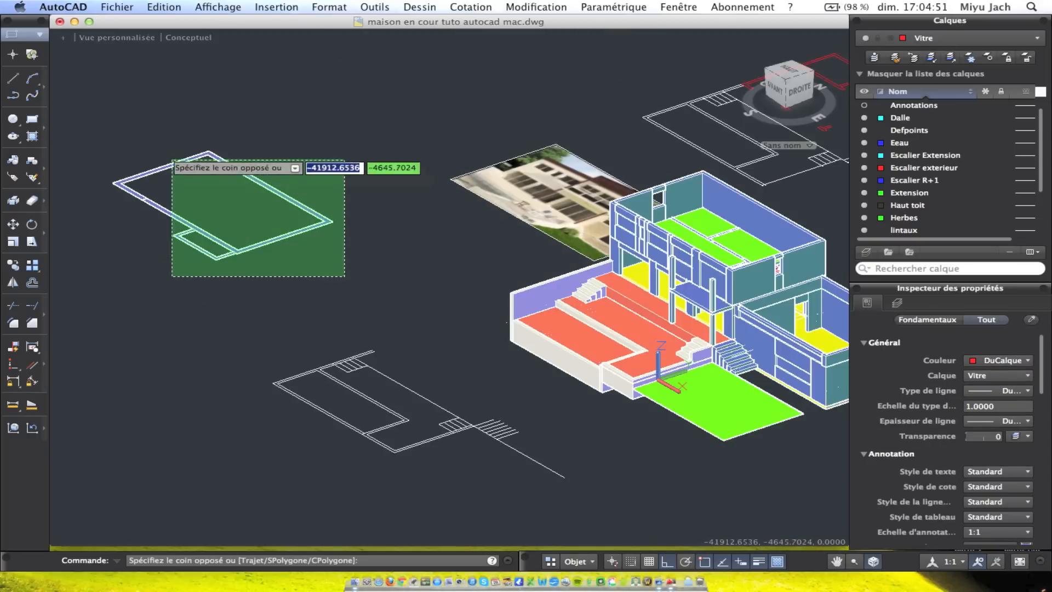
{"action": "left_click", "coordinate": [111, 116]}
{"action": "left_click", "coordinate": [215, 176]}
{"action": "left_click", "coordinate": [223, 165]}
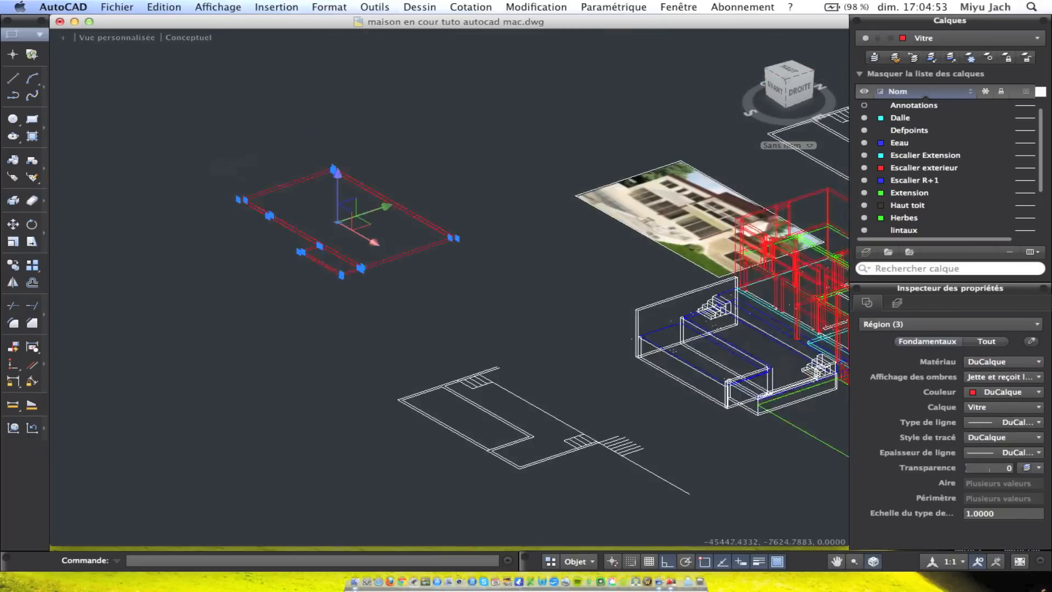
{"action": "scroll", "coordinate": [224, 164], "scroll_direction": "up", "scroll_amount": 3}
{"action": "left_click", "coordinate": [550, 363]}
{"action": "left_click", "coordinate": [229, 123]}
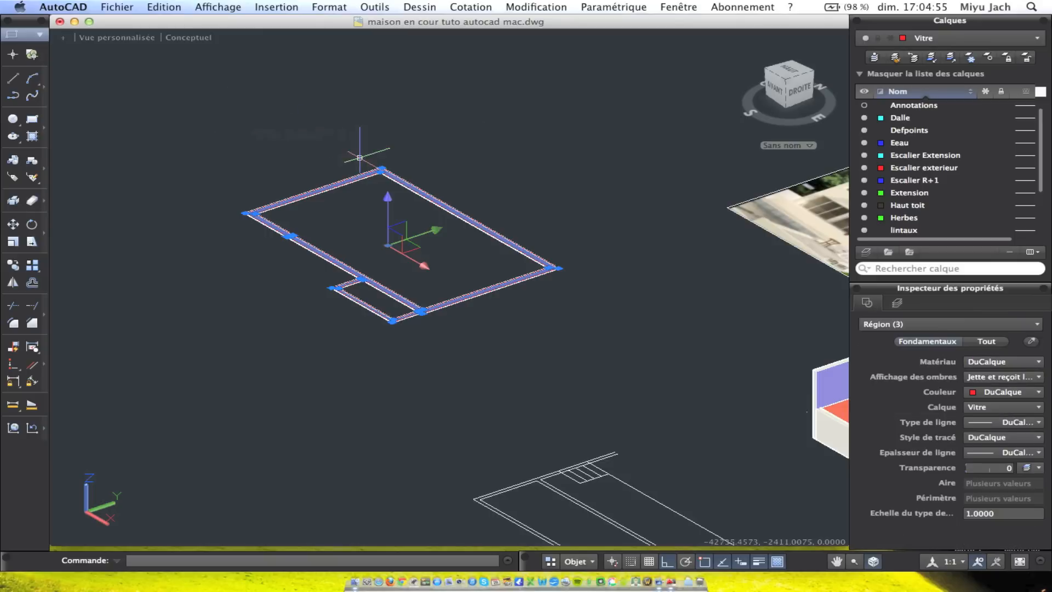
{"action": "left_click", "coordinate": [447, 6]}
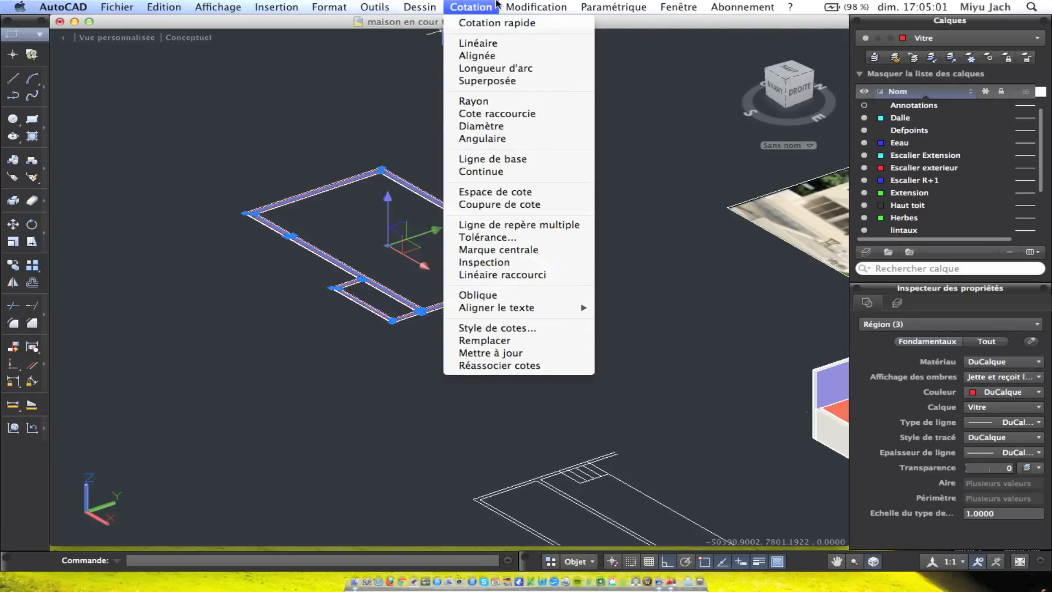
{"action": "mouse_move", "coordinate": [493, 23]}
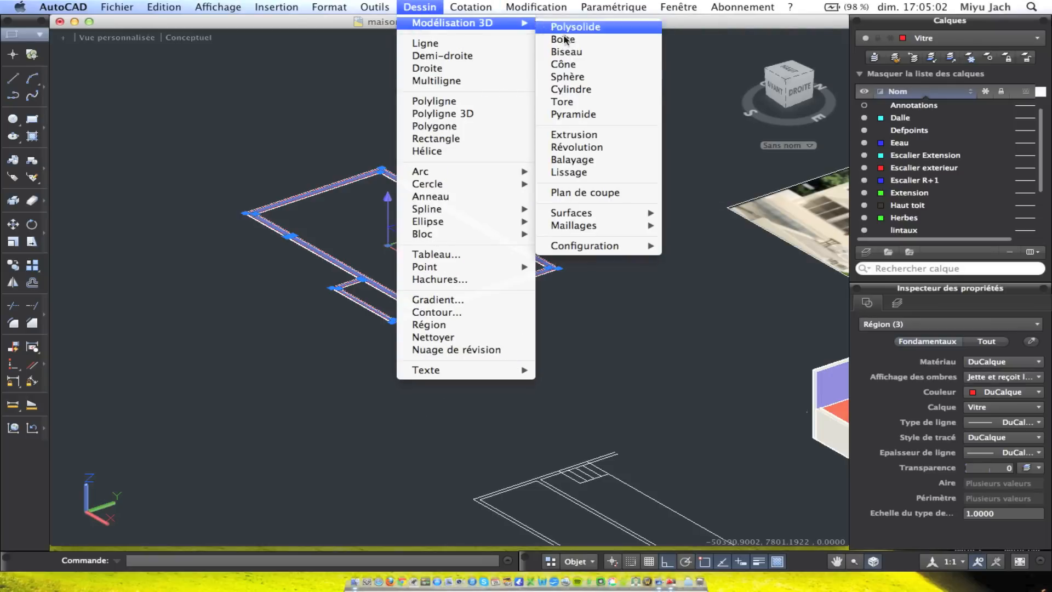
{"action": "left_click", "coordinate": [587, 136]}
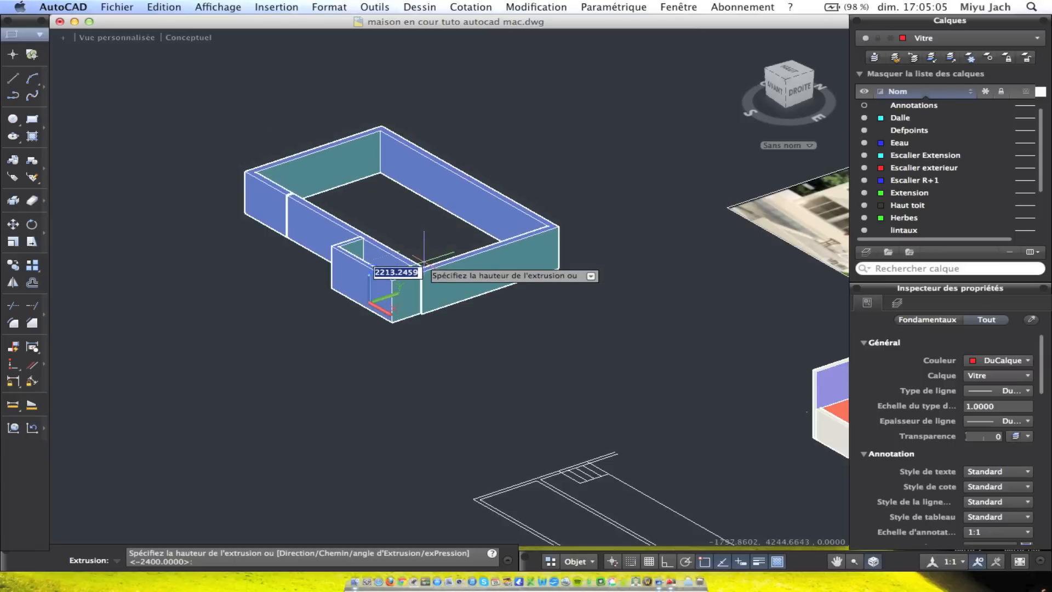
{"action": "type", "text": "400"}
{"action": "key", "text": "Return"}
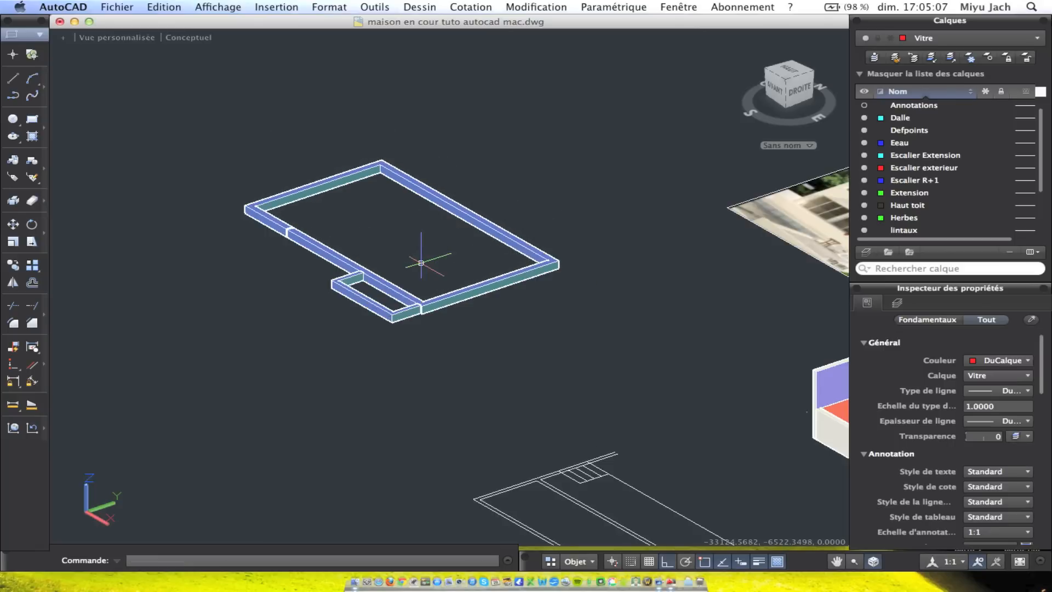
Move the extruded roof edge solids onto the villa's upper walls, placing the lower inner back corner on the matching wall corner
{"action": "left_click", "coordinate": [710, 354]}
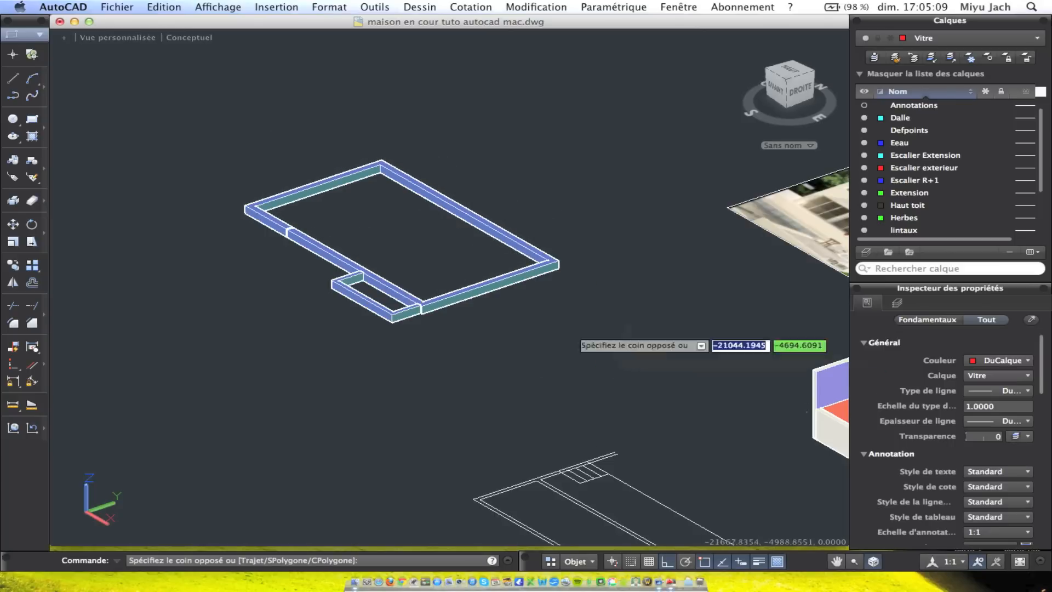
{"action": "left_click", "coordinate": [204, 148]}
{"action": "left_click", "coordinate": [13, 225]}
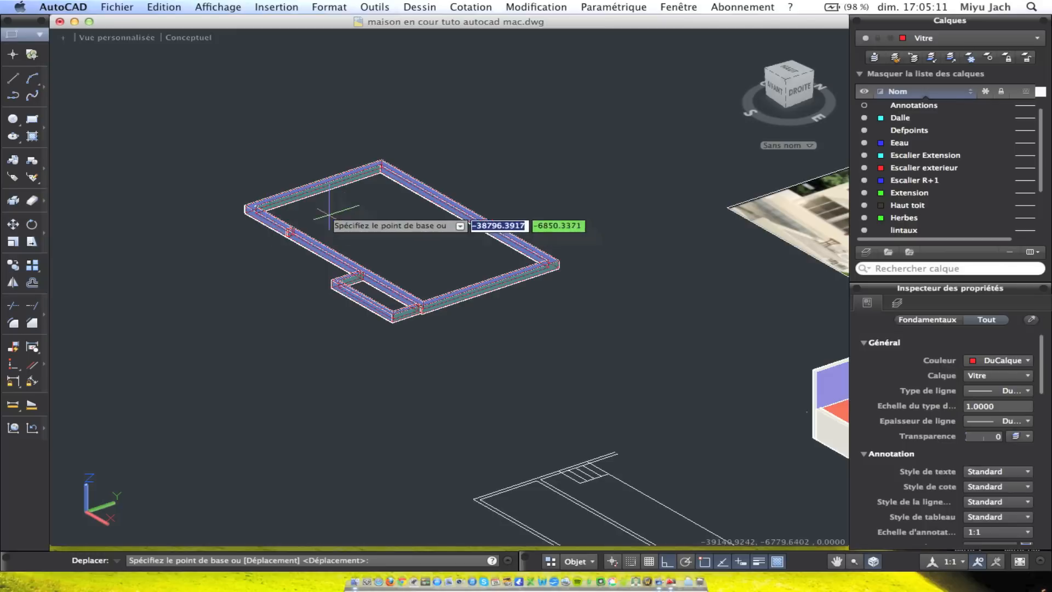
{"action": "scroll", "coordinate": [376, 199], "scroll_direction": "up", "scroll_amount": 5}
{"action": "left_click", "coordinate": [364, 133]}
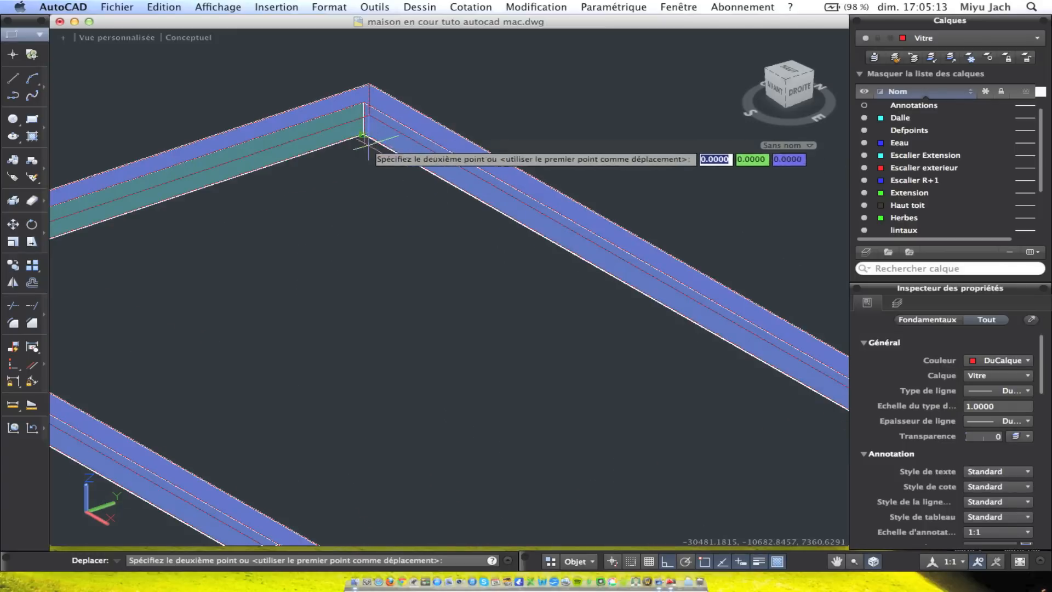
{"action": "scroll", "coordinate": [378, 206], "scroll_direction": "down", "scroll_amount": 6}
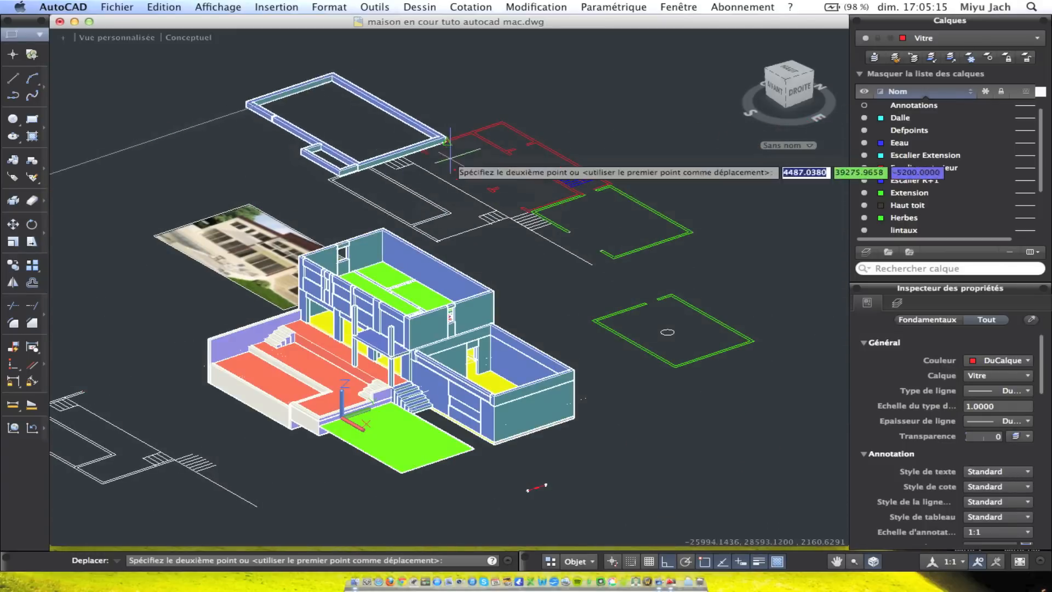
{"action": "scroll", "coordinate": [377, 225], "scroll_direction": "up", "scroll_amount": 5}
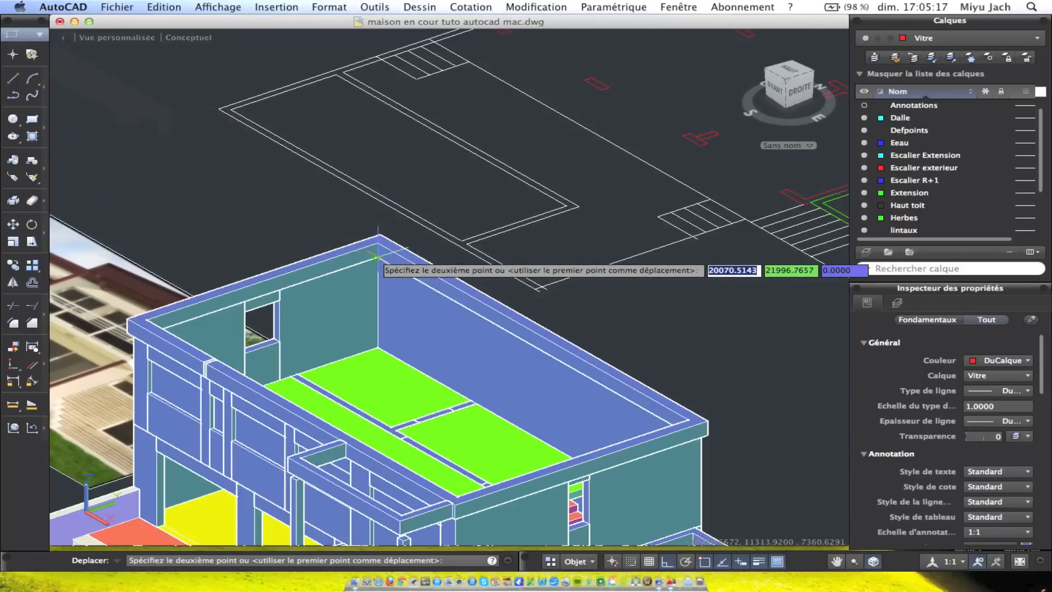
{"action": "left_click", "coordinate": [377, 257]}
Extrude the top face of the right front column up to the underside of the roof edge projection
{"action": "mouse_move", "coordinate": [432, 377]}
{"action": "middle_mouse_down", "text": "shift"}
{"action": "mouse_move", "coordinate": [540, 386]}
{"action": "mouse_move", "coordinate": [465, 291]}
{"action": "mouse_move", "coordinate": [324, 258]}
{"action": "mouse_move", "coordinate": [334, 282]}
{"action": "mouse_move", "coordinate": [376, 297]}
{"action": "mouse_move", "coordinate": [432, 287]}
{"action": "mouse_move", "coordinate": [466, 236]}
{"action": "mouse_move", "coordinate": [641, 197]}
{"action": "mouse_move", "coordinate": [542, 217]}
{"action": "middle_mouse_up", "text": "shift"}
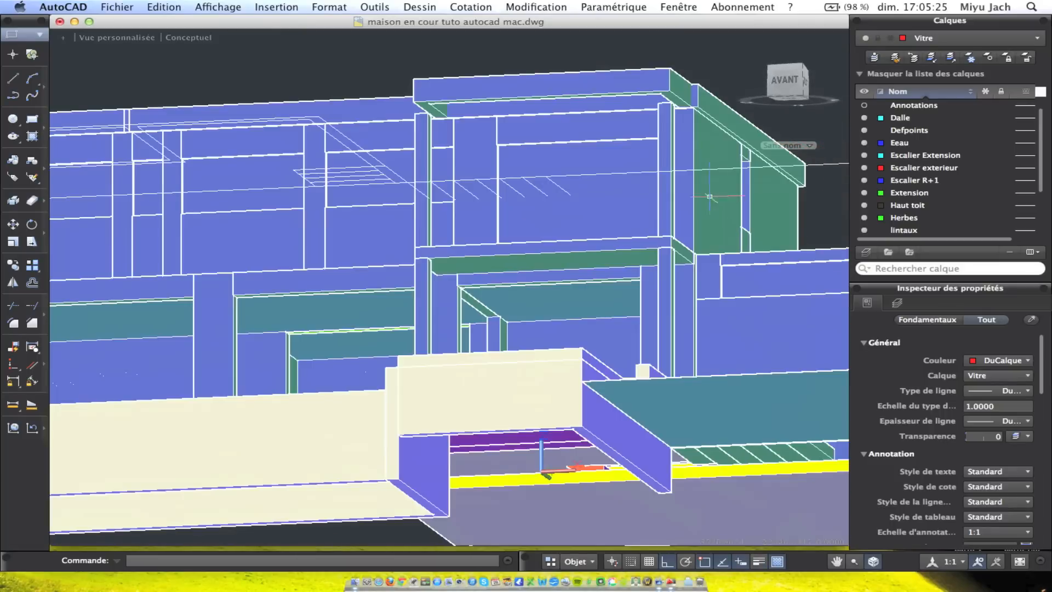
{"action": "scroll", "coordinate": [531, 133], "scroll_direction": "up", "scroll_amount": 8}
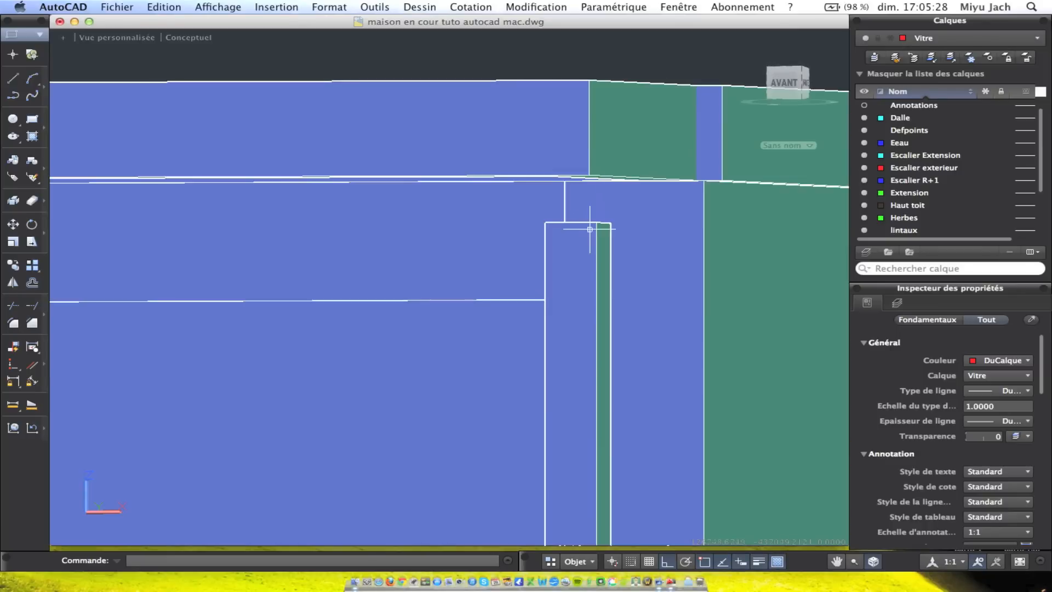
{"action": "middle_click_drag", "start_coordinate": [590, 229], "coordinate": [592, 254], "text": "shift"}
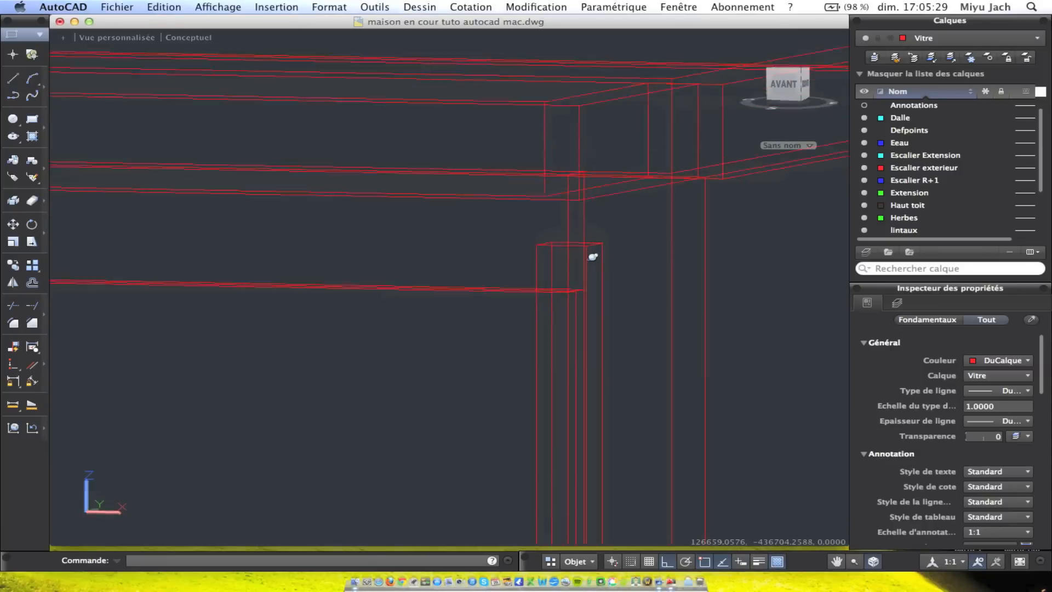
{"action": "left_click", "coordinate": [562, 287]}
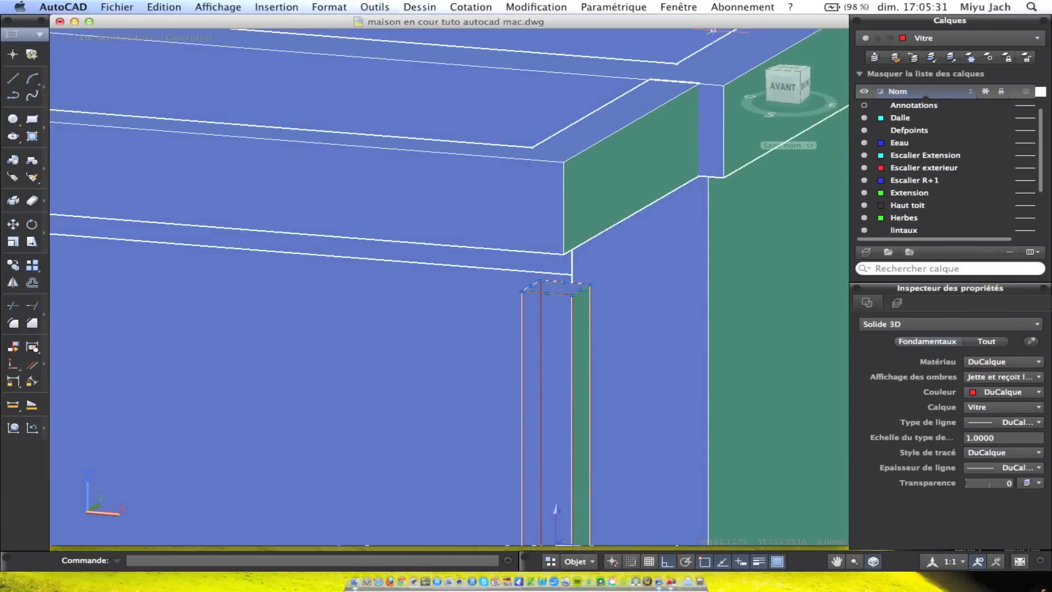
{"action": "left_click", "coordinate": [633, 7]}
{"action": "mouse_move", "coordinate": [551, 5]}
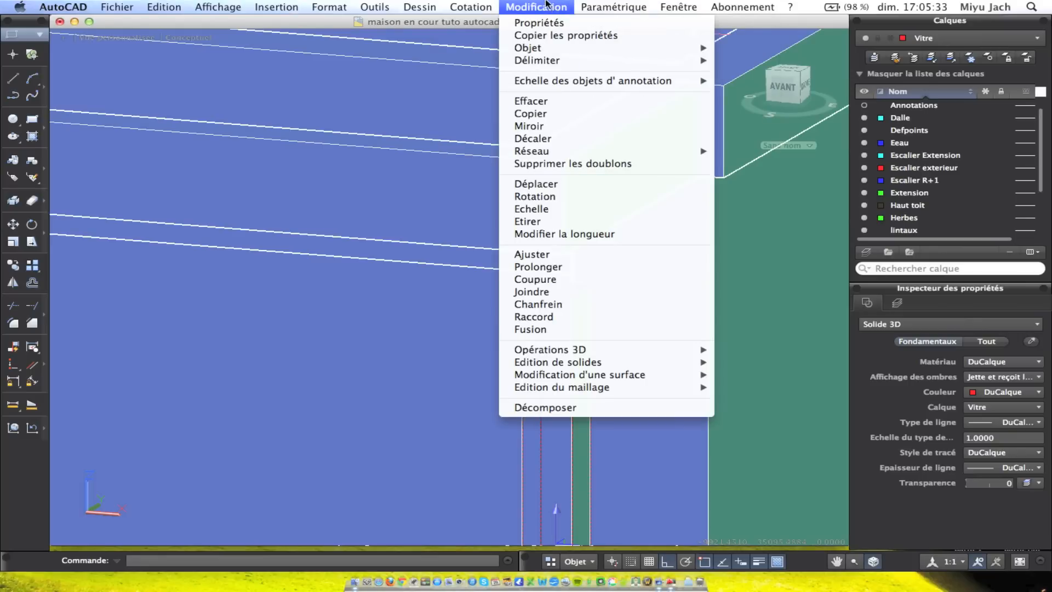
{"action": "mouse_move", "coordinate": [578, 364]}
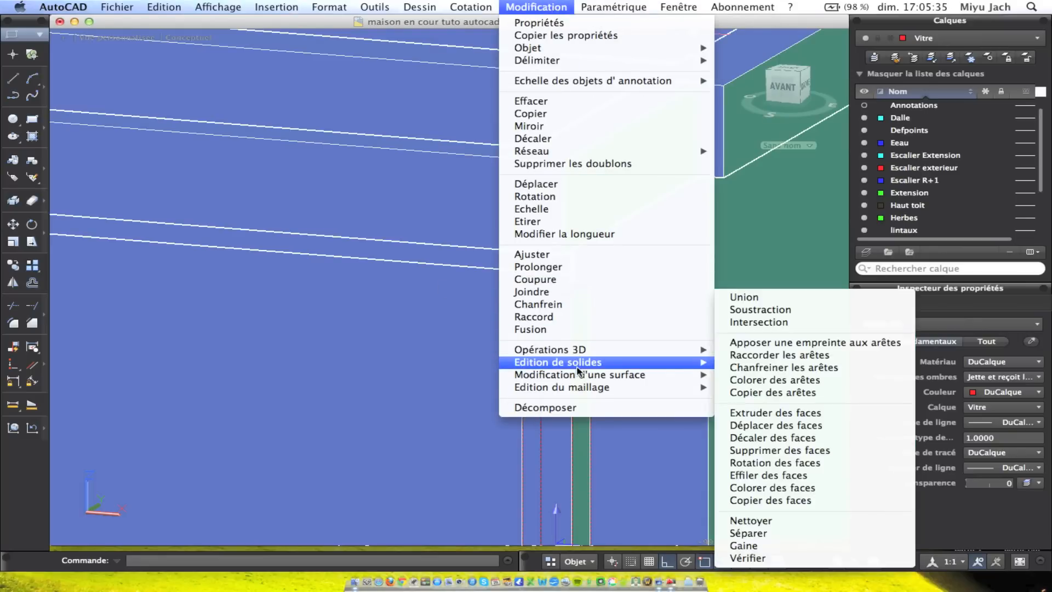
{"action": "left_click", "coordinate": [772, 423]}
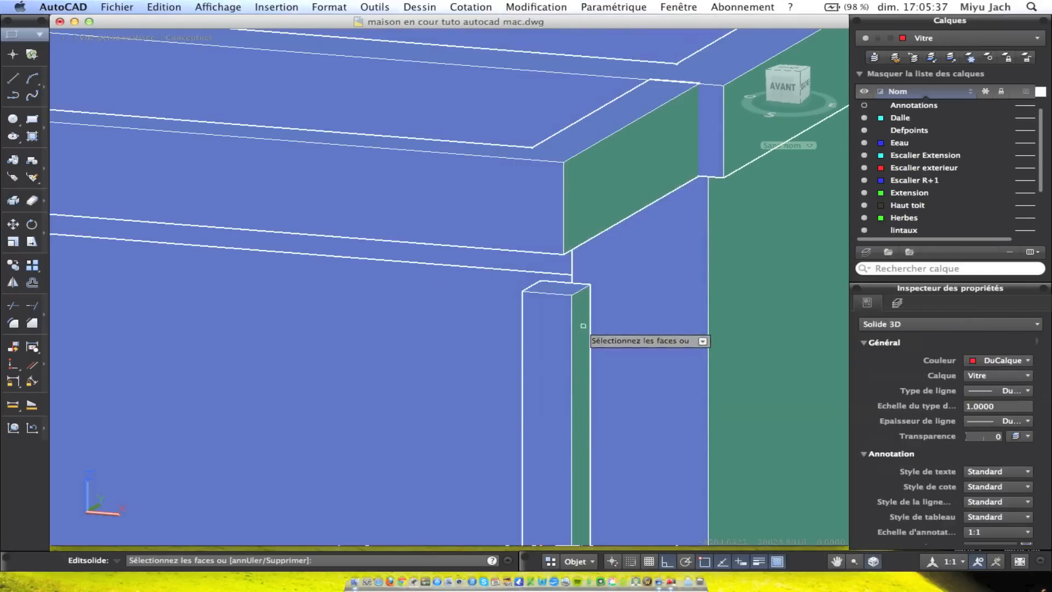
{"action": "left_click", "coordinate": [565, 283]}
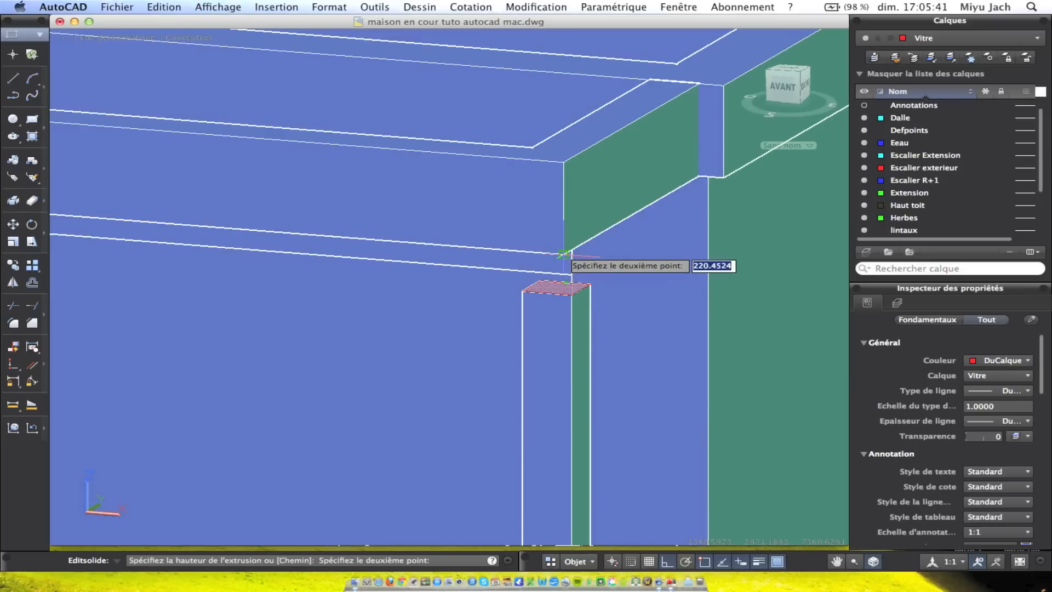
{"action": "left_click", "coordinate": [565, 253]}
{"action": "key", "text": "Return"}
{"action": "key", "text": "Escape"}
Extrude the top face of the upper left front column up to the underside of the roof edge projection
{"action": "middle_click_drag", "start_coordinate": [605, 255], "coordinate": [613, 291], "text": "shift"}
{"action": "scroll", "coordinate": [509, 225], "scroll_direction": "down", "scroll_amount": 10}
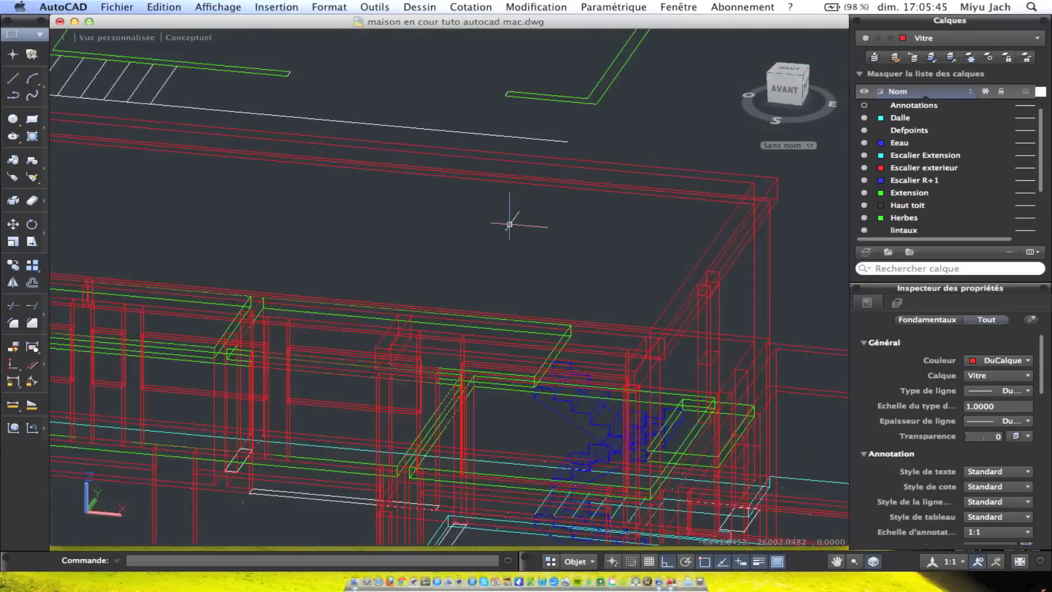
{"action": "scroll", "coordinate": [509, 235], "scroll_direction": "up", "scroll_amount": 5}
{"action": "scroll", "coordinate": [557, 235], "scroll_direction": "up", "scroll_amount": 8}
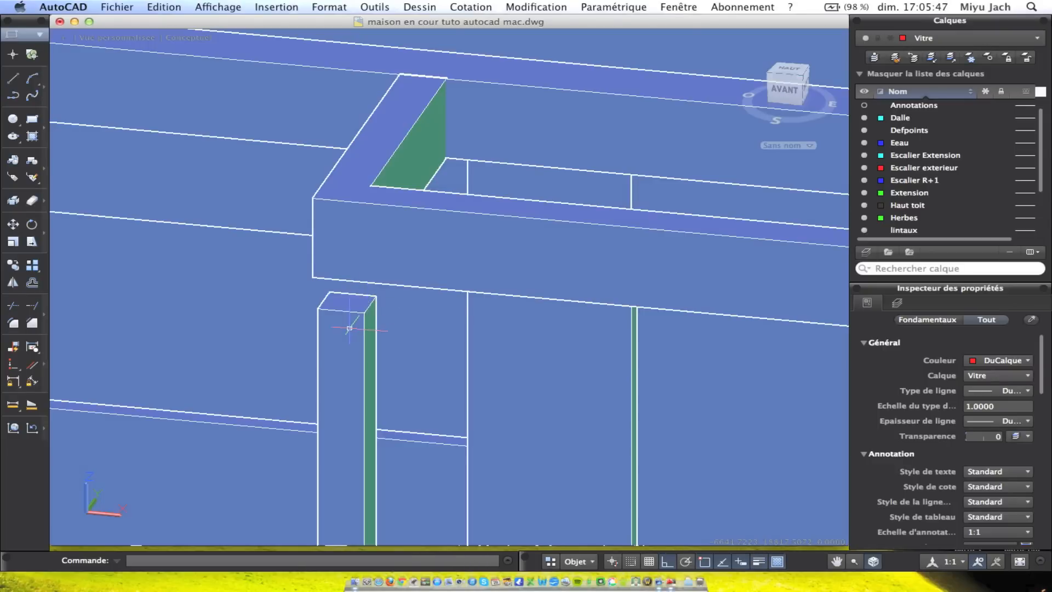
{"action": "left_click", "coordinate": [356, 307]}
{"action": "mouse_move", "coordinate": [357, 307]}
{"action": "middle_mouse_down", "text": "shift"}
{"action": "mouse_move", "coordinate": [414, 293]}
{"action": "mouse_move", "coordinate": [411, 270]}
{"action": "mouse_move", "coordinate": [418, 283]}
{"action": "middle_mouse_up", "text": "shift"}
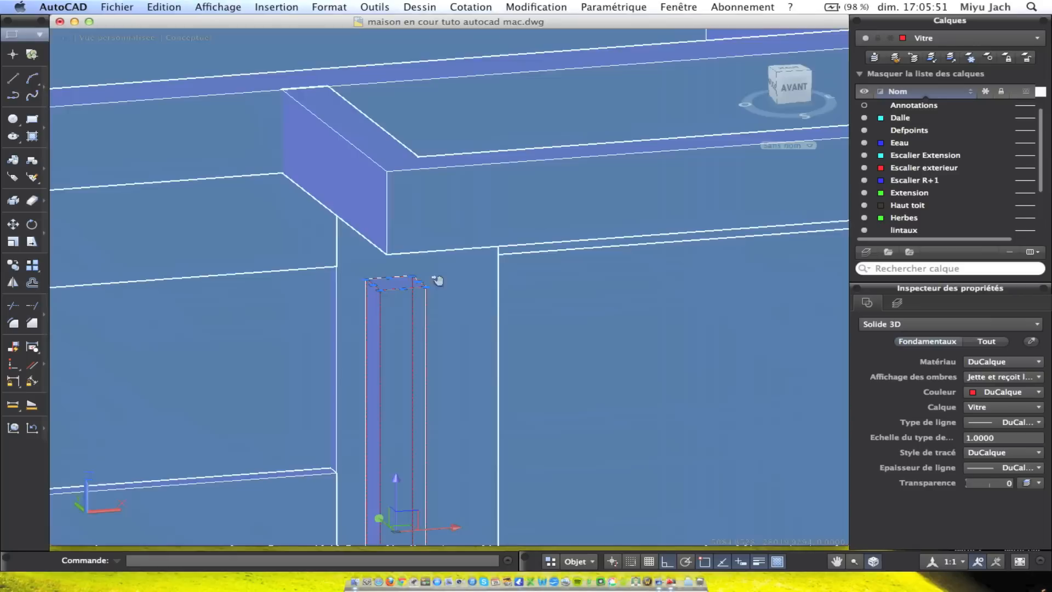
{"action": "key", "text": "Escape"}
{"action": "left_click", "coordinate": [485, 6]}
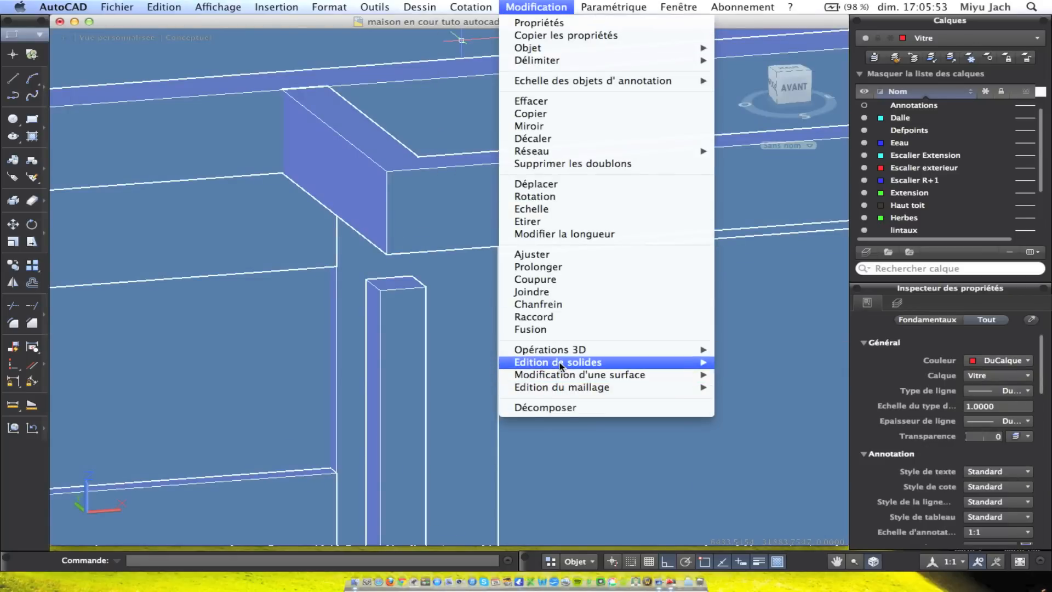
{"action": "mouse_move", "coordinate": [561, 363]}
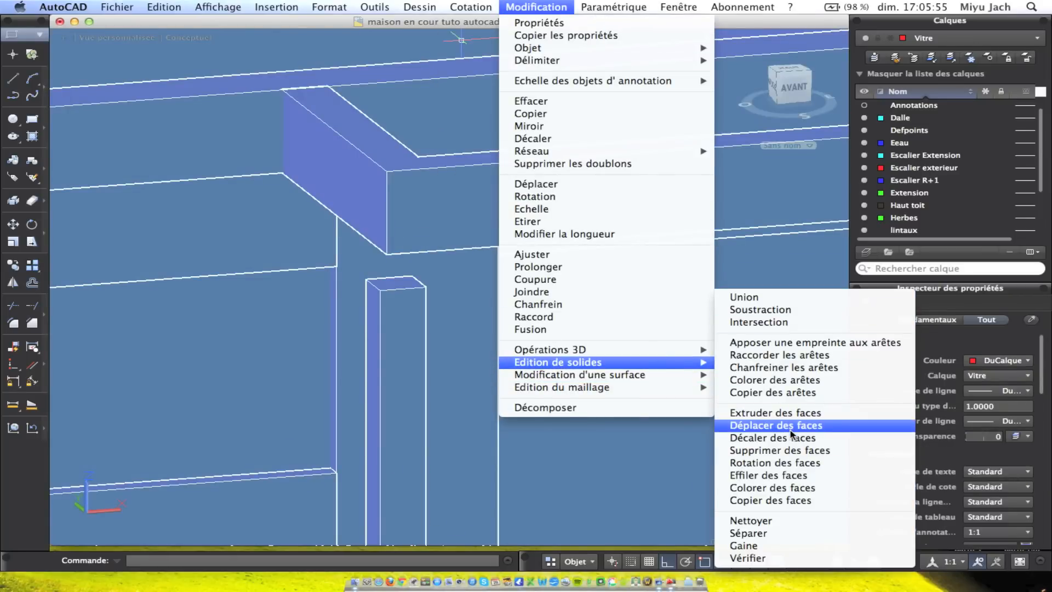
{"action": "left_click", "coordinate": [789, 412]}
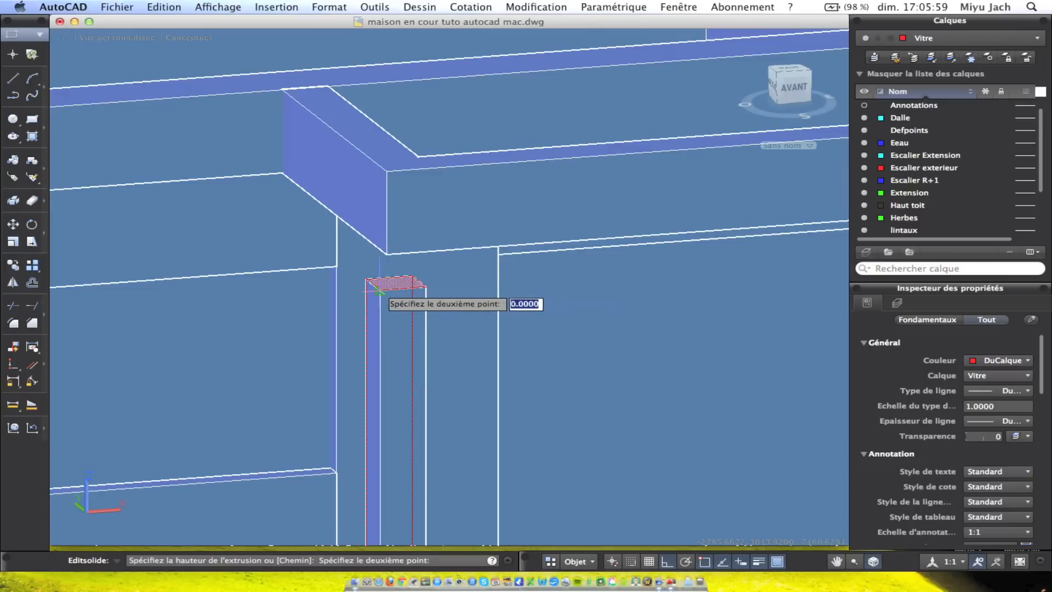
{"action": "left_click", "coordinate": [380, 252]}
{"action": "key", "text": "Return"}
{"action": "left_click", "coordinate": [406, 243]}
{"action": "key", "text": "Escape"}
Delete the unevenly topped left front column standing on the upper balcony slab
{"action": "scroll", "coordinate": [377, 241], "scroll_direction": "down", "scroll_amount": 3}
{"action": "mouse_move", "coordinate": [375, 281]}
{"action": "middle_mouse_down", "text": "shift"}
{"action": "mouse_move", "coordinate": [438, 291]}
{"action": "mouse_move", "coordinate": [259, 232]}
{"action": "middle_mouse_up", "text": "shift"}
{"action": "mouse_move", "coordinate": [418, 188]}
{"action": "middle_mouse_down"}
{"action": "mouse_move", "coordinate": [586, 207]}
{"action": "mouse_move", "coordinate": [228, 169]}
{"action": "middle_mouse_up"}
{"action": "mouse_move", "coordinate": [366, 173]}
{"action": "middle_mouse_down", "text": "shift"}
{"action": "mouse_move", "coordinate": [463, 176]}
{"action": "mouse_move", "coordinate": [16, 173]}
{"action": "middle_mouse_up", "text": "shift"}
{"action": "middle_click_drag", "start_coordinate": [556, 123], "coordinate": [424, 148]}
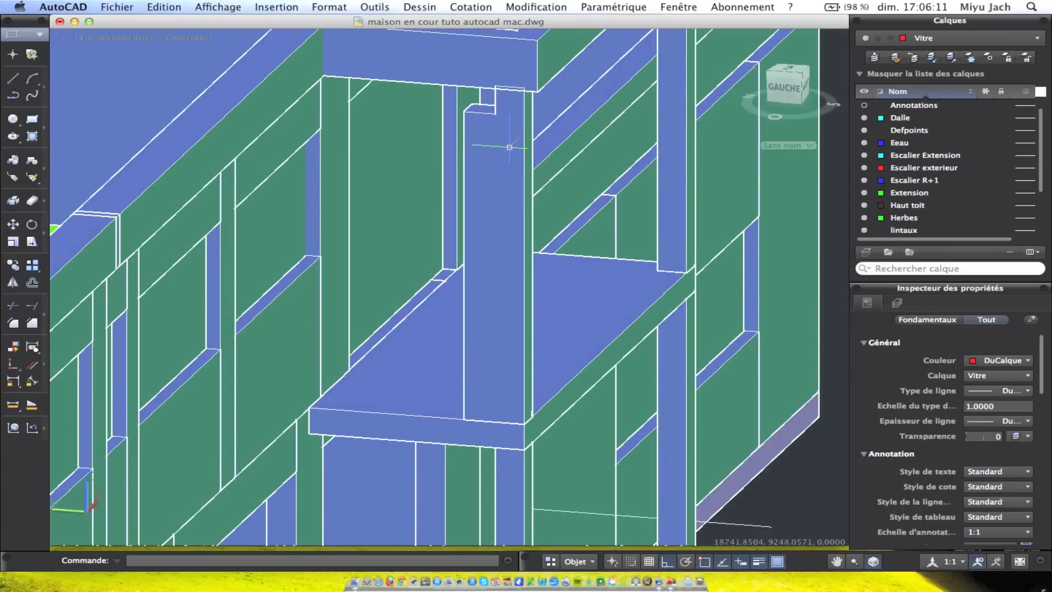
{"action": "left_click", "coordinate": [496, 163]}
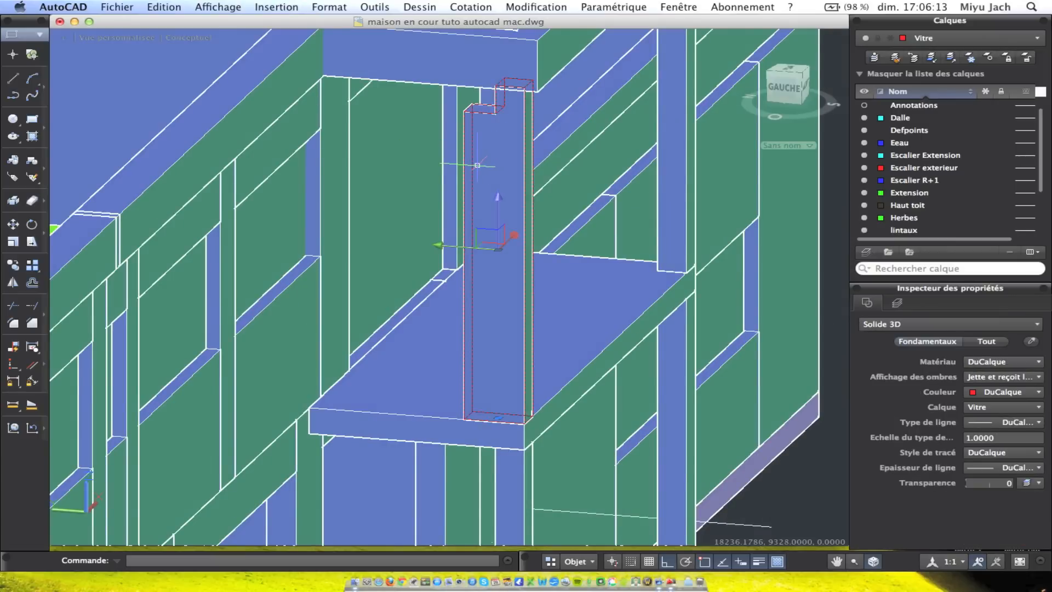
{"action": "left_click", "coordinate": [472, 164]}
{"action": "key", "text": "Delete"}
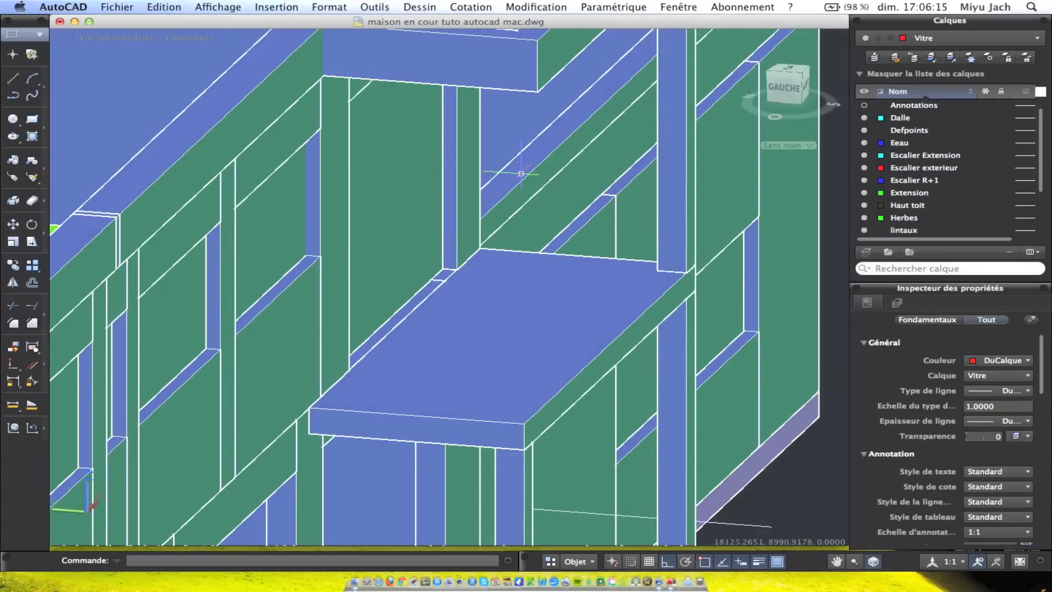
{"action": "left_click", "coordinate": [687, 215]}
{"action": "middle_click_drag", "start_coordinate": [664, 230], "coordinate": [546, 312]}
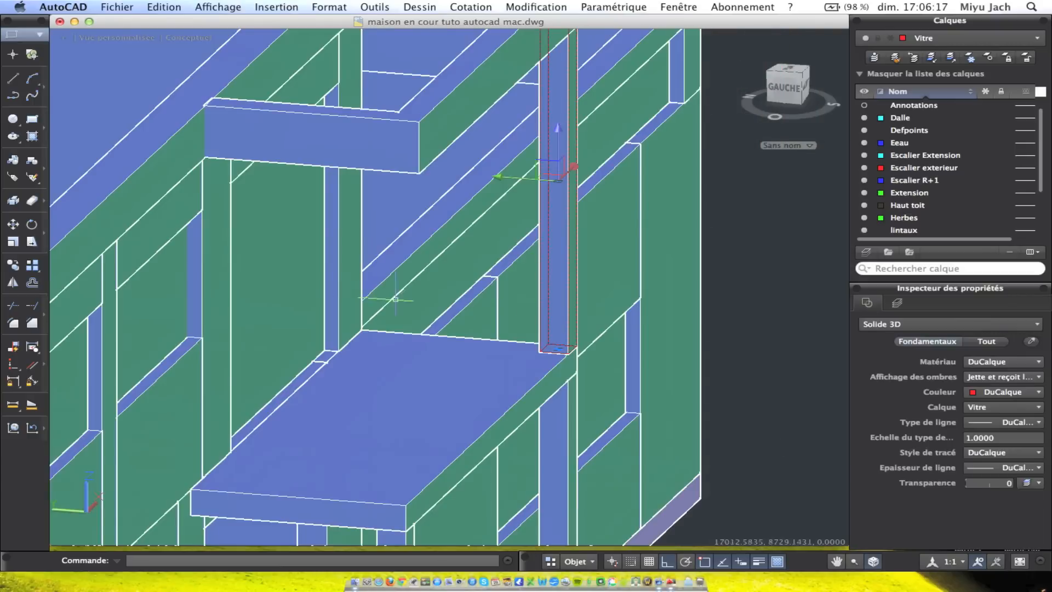
{"action": "left_click", "coordinate": [12, 282]}
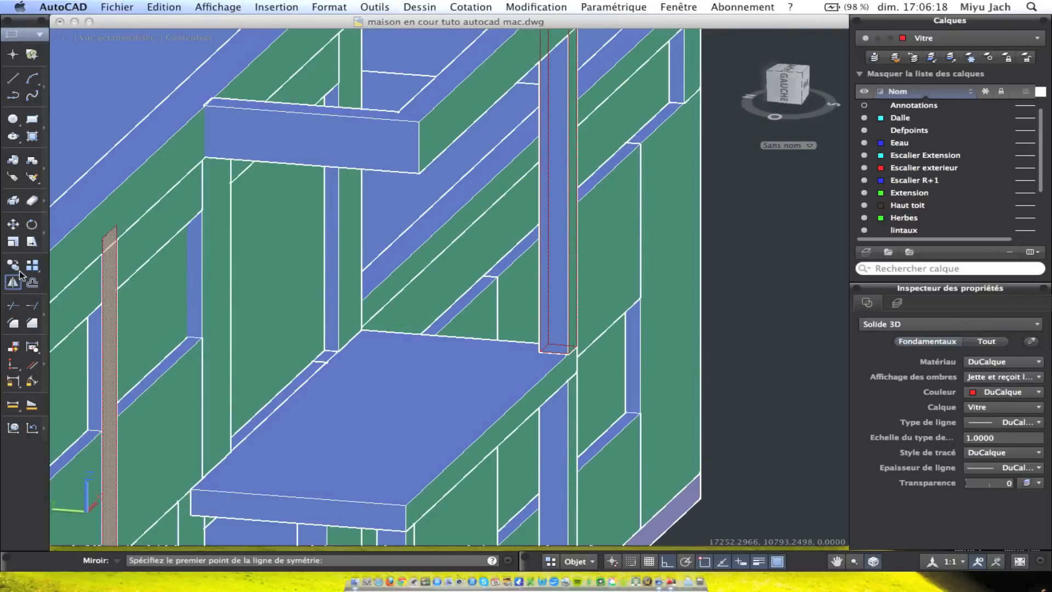
{"action": "left_click", "coordinate": [568, 354]}
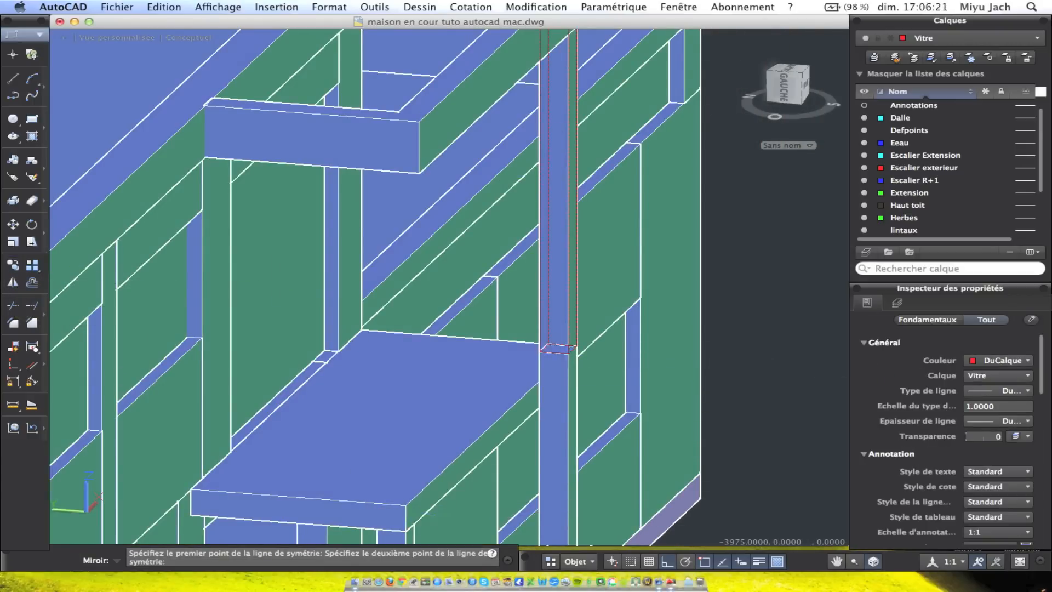
{"action": "left_click", "coordinate": [486, 462]}
{"action": "key", "text": "Return"}
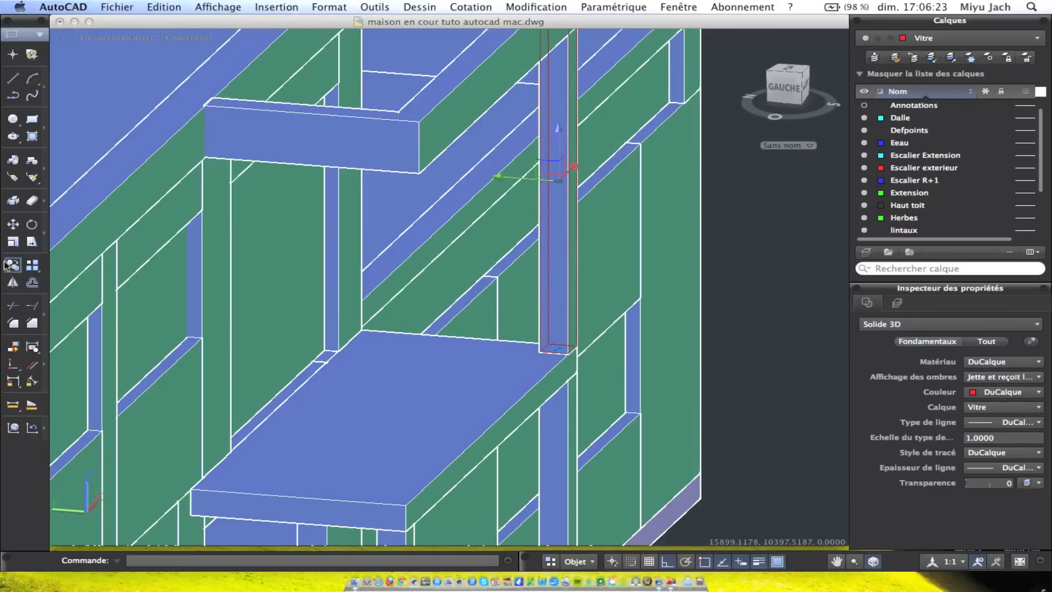
Copy the upper right front column from its base corner to the left front corner of the balcony slab
{"action": "left_click", "coordinate": [12, 265]}
{"action": "left_click", "coordinate": [548, 355]}
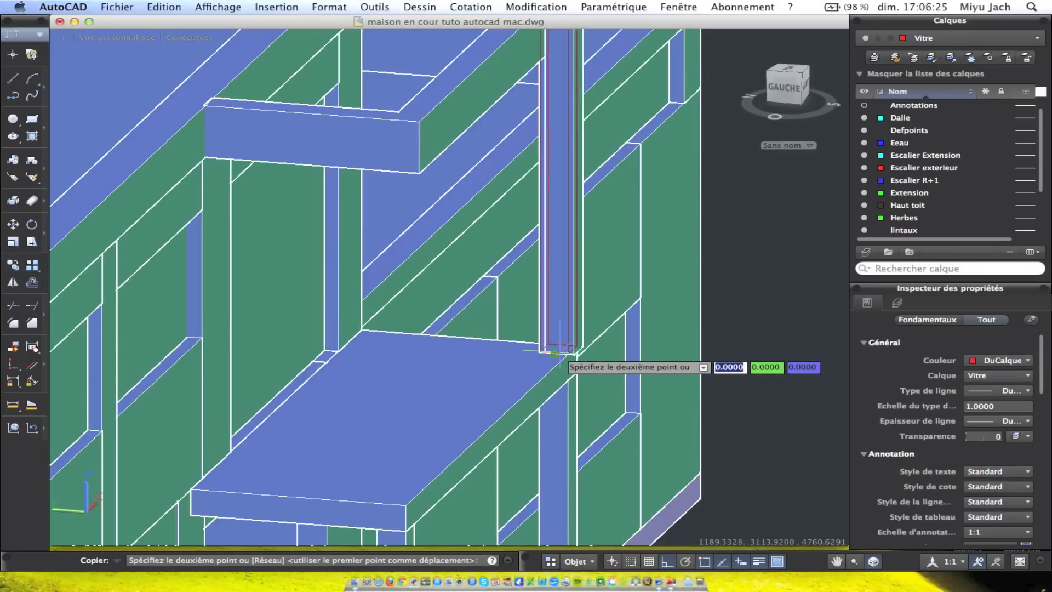
{"action": "left_click", "coordinate": [389, 503]}
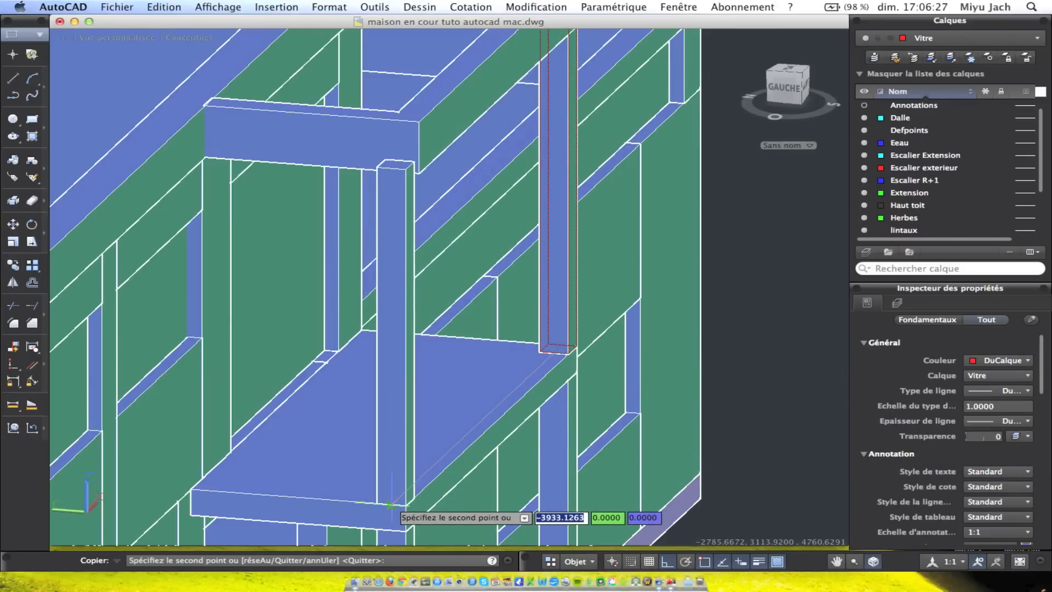
{"action": "key", "text": "Return"}
{"action": "scroll", "coordinate": [425, 462], "scroll_direction": "down", "scroll_amount": 3}
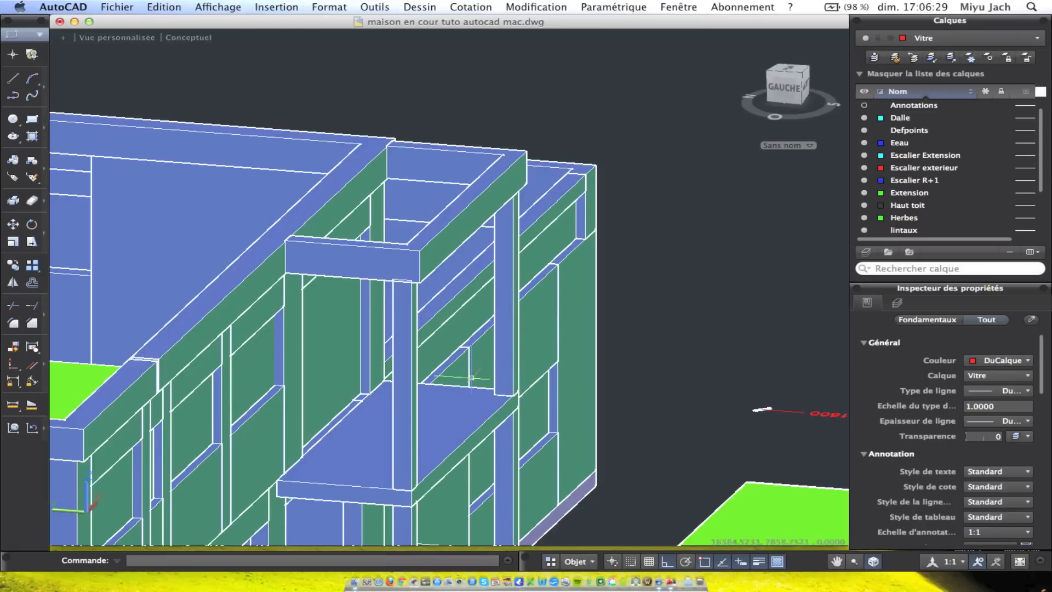
Examine the front columns and the roof edge projection from several sides, including the whole villa
{"action": "scroll", "coordinate": [401, 273], "scroll_direction": "up", "scroll_amount": 3}
{"action": "left_click", "coordinate": [291, 246]}
{"action": "middle_click_drag", "start_coordinate": [291, 245], "coordinate": [238, 237], "text": "shift"}
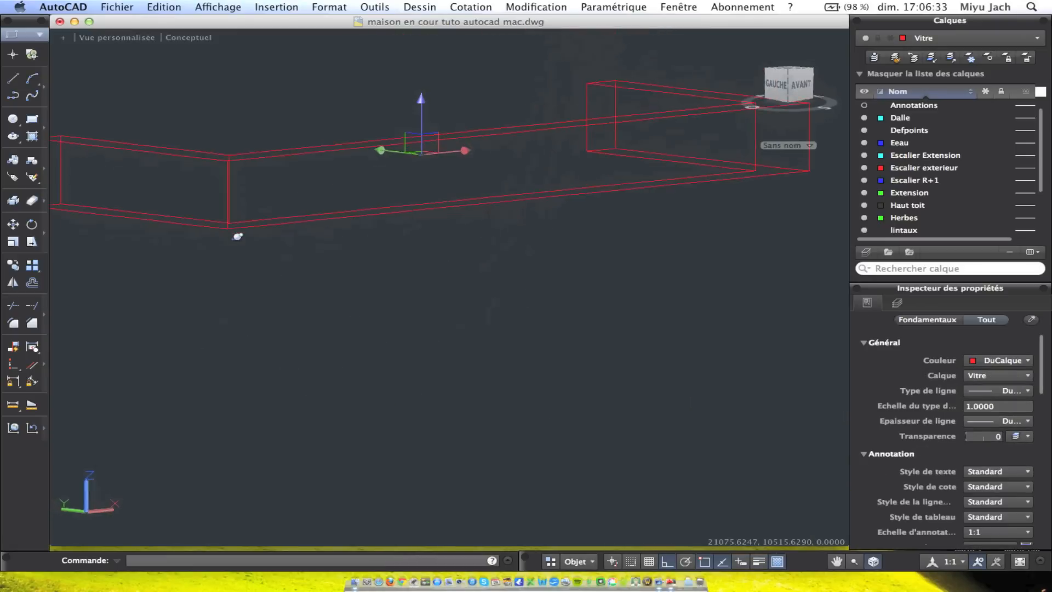
{"action": "mouse_move", "coordinate": [419, 273]}
{"action": "middle_mouse_down", "text": "shift"}
{"action": "mouse_move", "coordinate": [42, 252]}
{"action": "mouse_move", "coordinate": [51, 262]}
{"action": "middle_mouse_up", "text": "shift"}
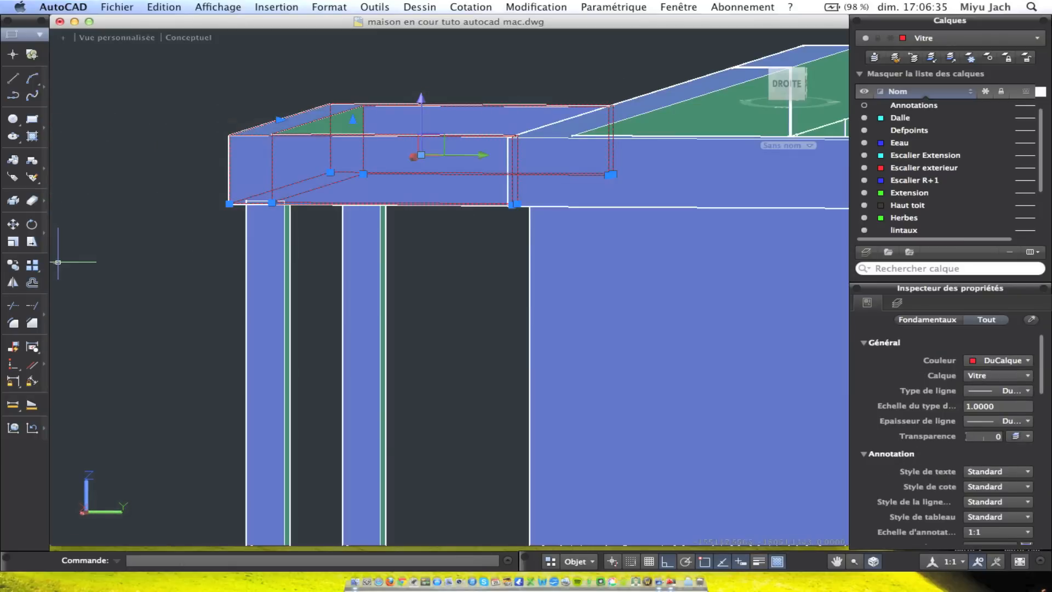
{"action": "mouse_move", "coordinate": [185, 266]}
{"action": "middle_mouse_down", "text": "shift"}
{"action": "mouse_move", "coordinate": [236, 268]}
{"action": "mouse_move", "coordinate": [301, 298]}
{"action": "mouse_move", "coordinate": [471, 310]}
{"action": "mouse_move", "coordinate": [606, 286]}
{"action": "mouse_move", "coordinate": [526, 251]}
{"action": "mouse_move", "coordinate": [478, 251]}
{"action": "middle_mouse_up", "text": "shift"}
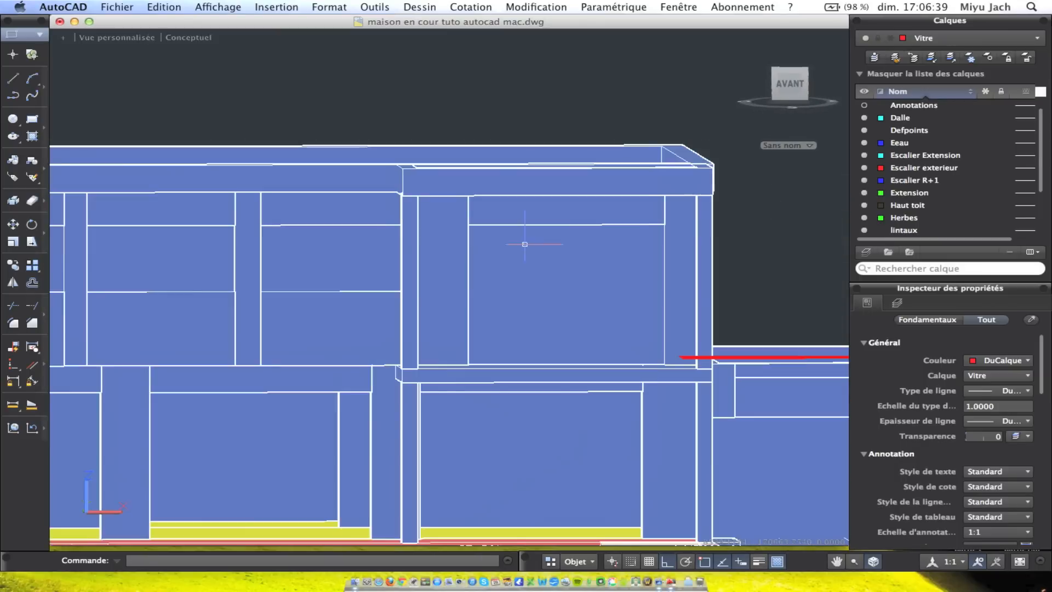
{"action": "mouse_move", "coordinate": [542, 246]}
{"action": "middle_mouse_down", "text": "shift"}
{"action": "mouse_move", "coordinate": [306, 335]}
{"action": "mouse_move", "coordinate": [258, 329]}
{"action": "middle_mouse_up", "text": "shift"}
{"action": "scroll", "coordinate": [582, 343], "scroll_direction": "down", "scroll_amount": 5}
{"action": "scroll", "coordinate": [548, 356], "scroll_direction": "down", "scroll_amount": 4}
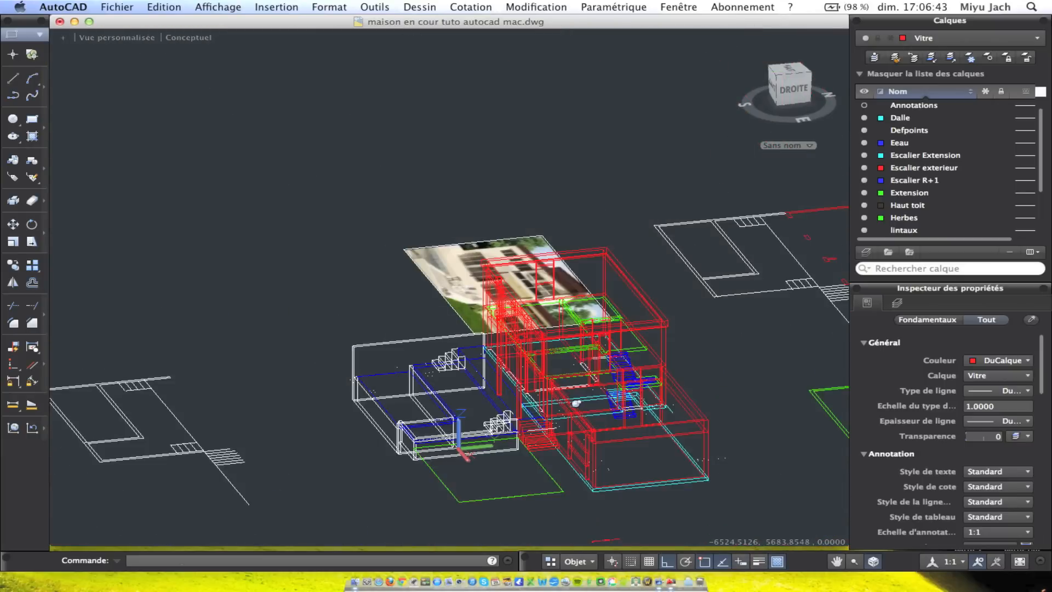
{"action": "middle_click_drag", "start_coordinate": [412, 360], "coordinate": [511, 328]}
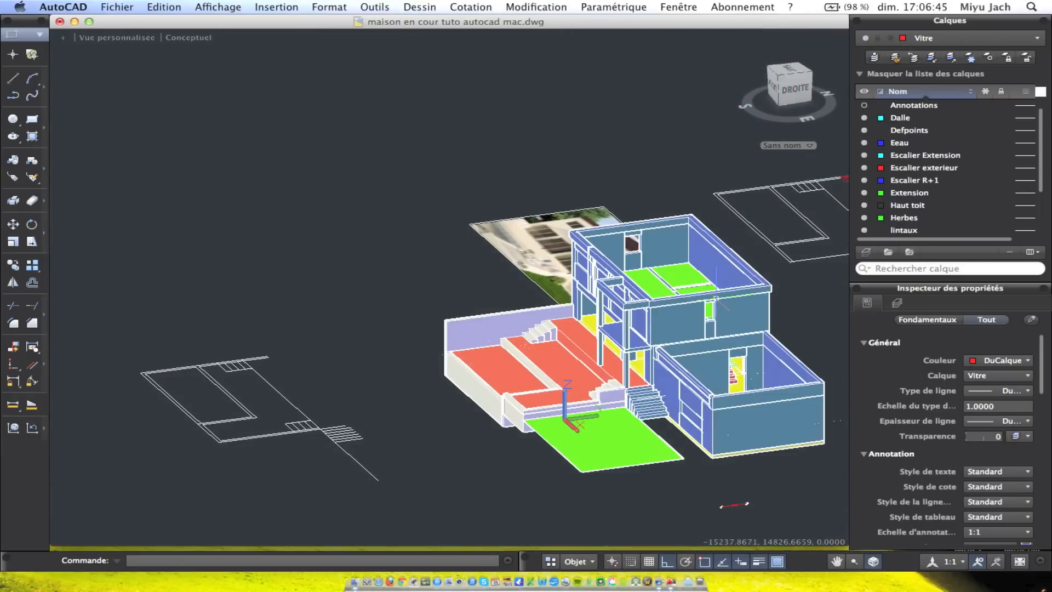
Draw a rectangle along the upper inner perimeter of the main roof edge, between its diagonally opposite inner corners
{"action": "scroll", "coordinate": [640, 288], "scroll_direction": "up", "scroll_amount": 4}
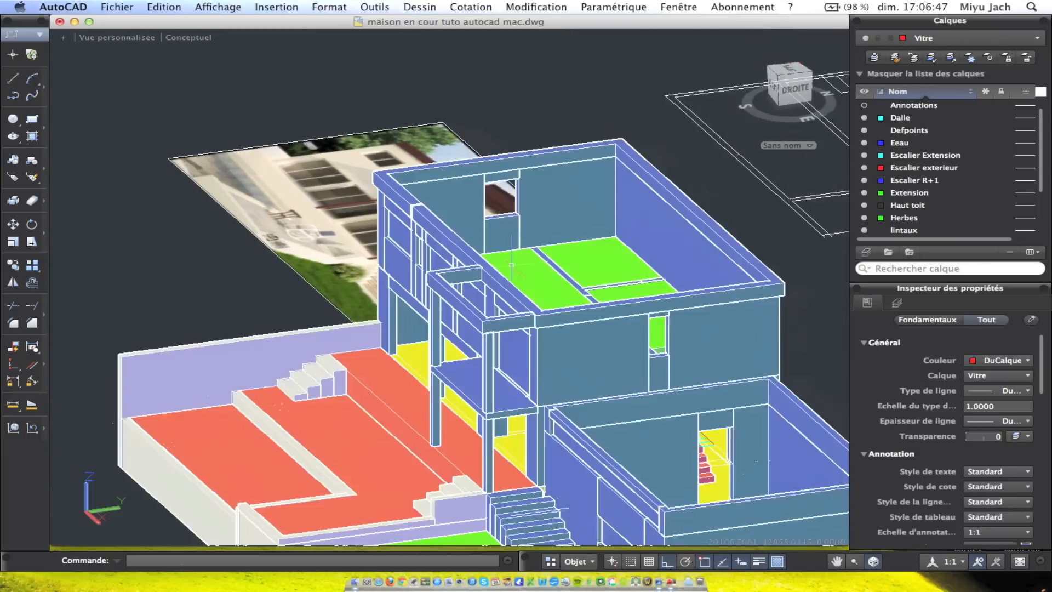
{"action": "scroll", "coordinate": [453, 284], "scroll_direction": "up", "scroll_amount": 4}
{"action": "middle_click_drag", "start_coordinate": [453, 284], "coordinate": [284, 349]}
{"action": "middle_click_drag", "start_coordinate": [478, 222], "coordinate": [354, 237]}
{"action": "middle_click_drag", "start_coordinate": [273, 160], "coordinate": [403, 160]}
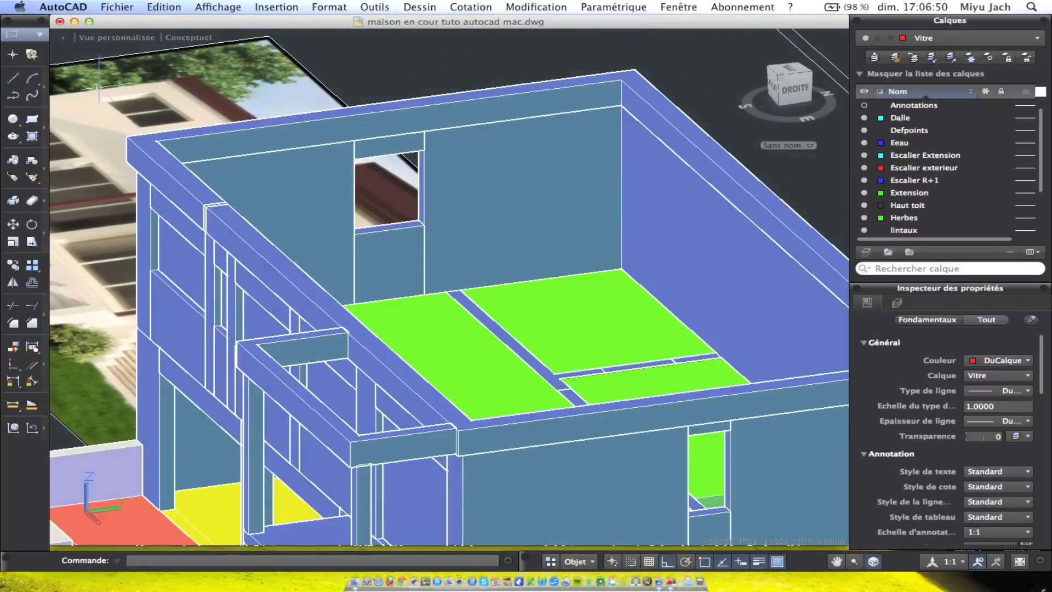
{"action": "left_click", "coordinate": [32, 120]}
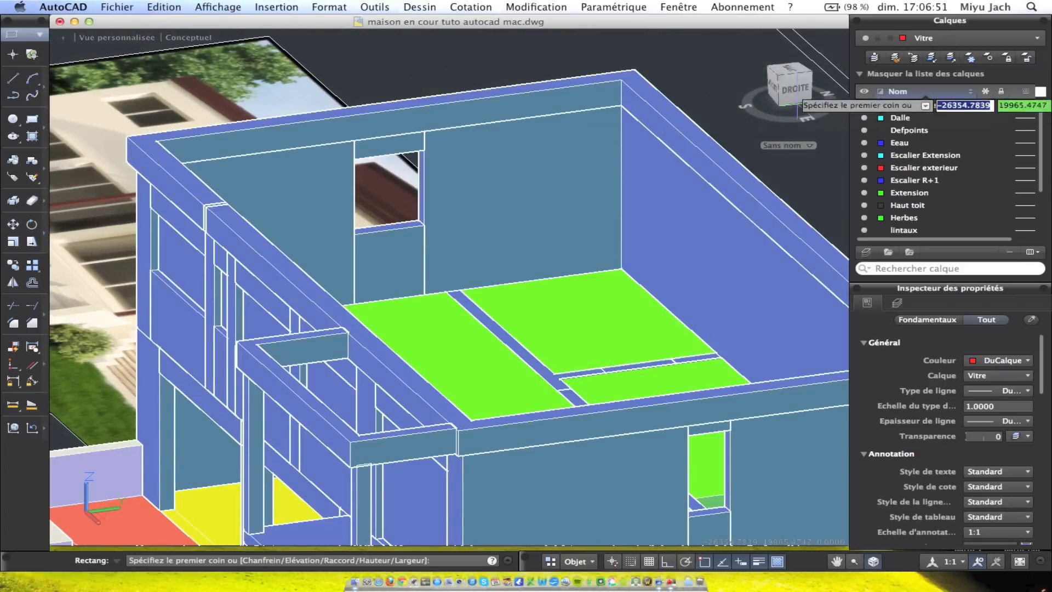
{"action": "left_click", "coordinate": [620, 79]}
{"action": "left_click", "coordinate": [467, 410]}
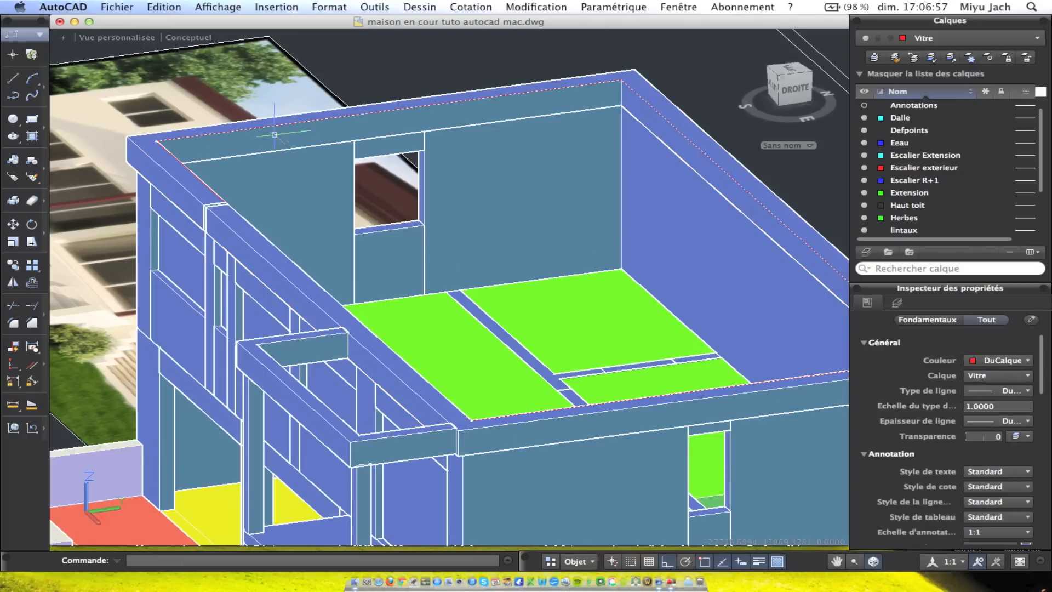
Extrude the roof rectangle 200 downward into a slab
{"action": "left_click", "coordinate": [293, 118]}
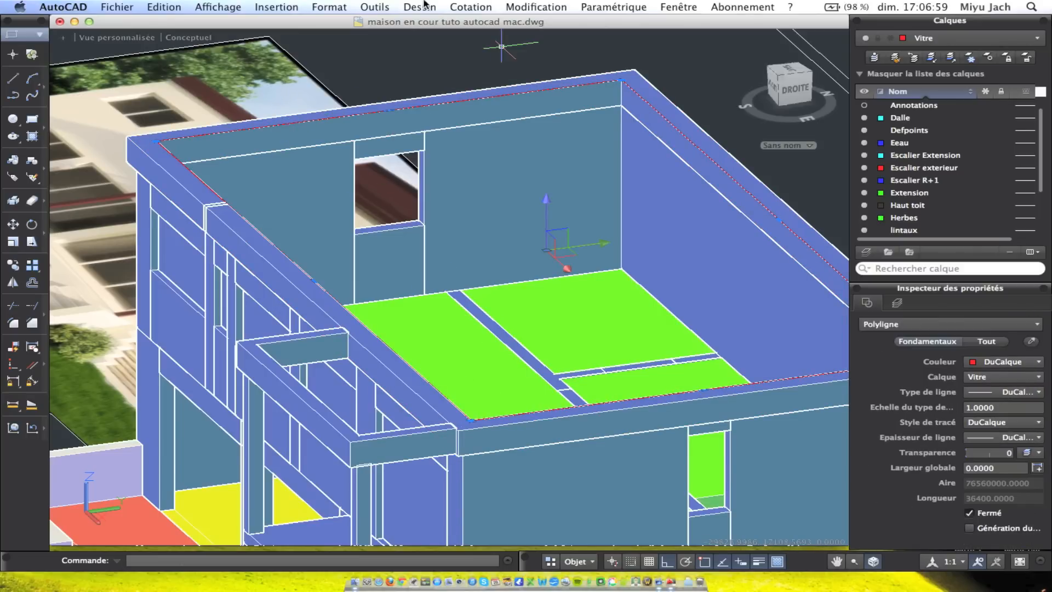
{"action": "left_click", "coordinate": [462, 7]}
{"action": "mouse_move", "coordinate": [455, 22]}
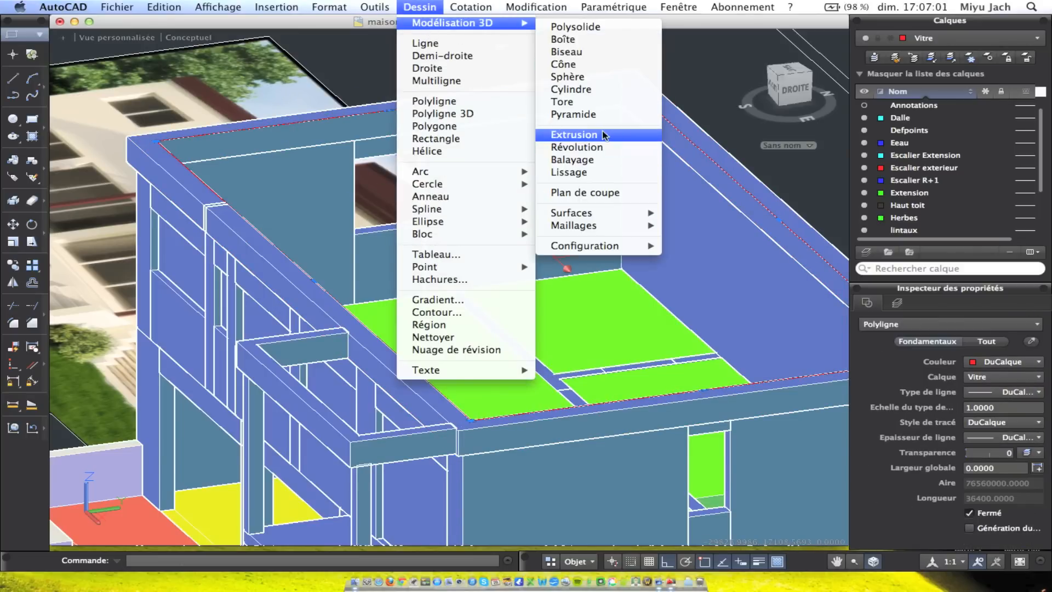
{"action": "left_click", "coordinate": [574, 135]}
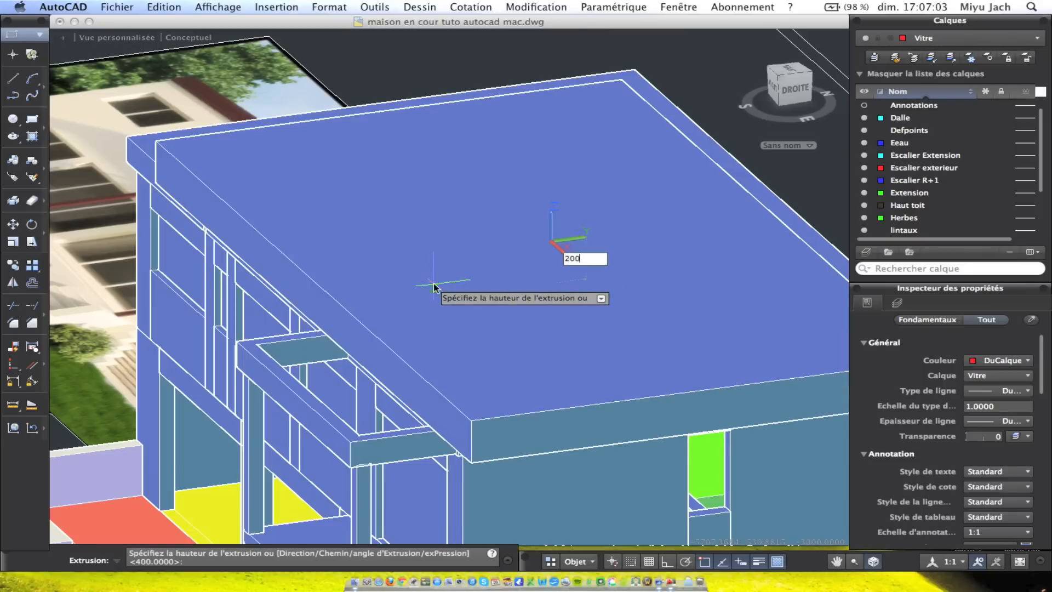
{"action": "key", "text": "Return"}
Move the roof slab 400 straight down, from the upper back inner corner of the roof edge to its lower inner corner
{"action": "left_click", "coordinate": [403, 152]}
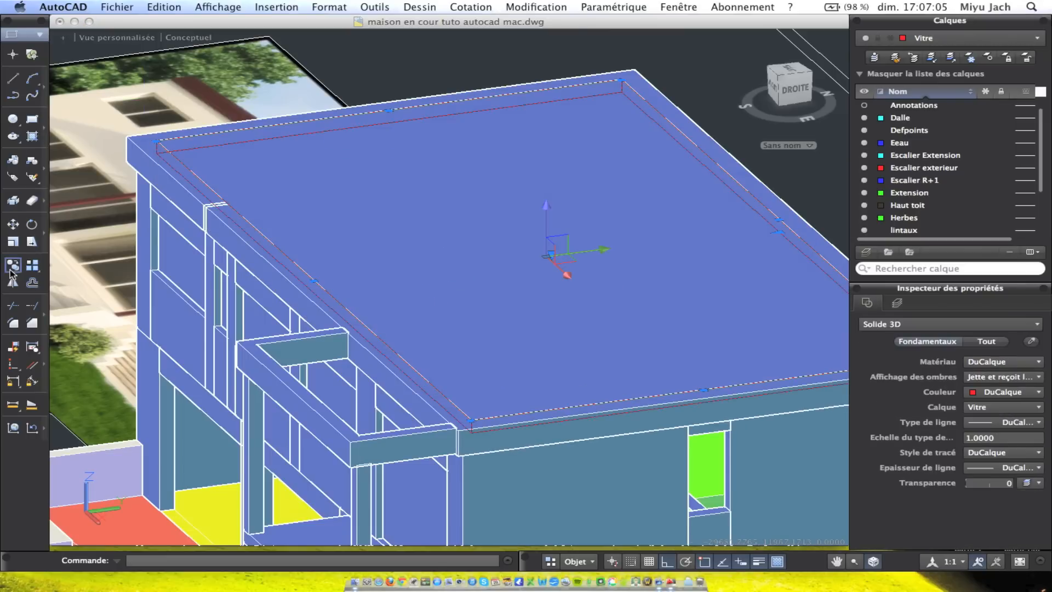
{"action": "left_click", "coordinate": [12, 241]}
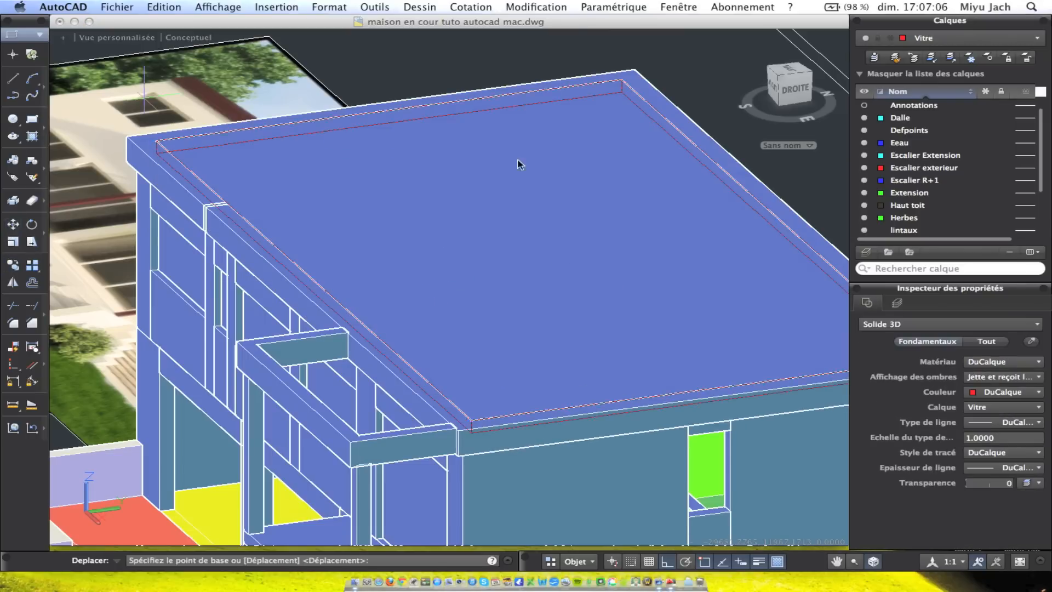
{"action": "left_click", "coordinate": [622, 81]}
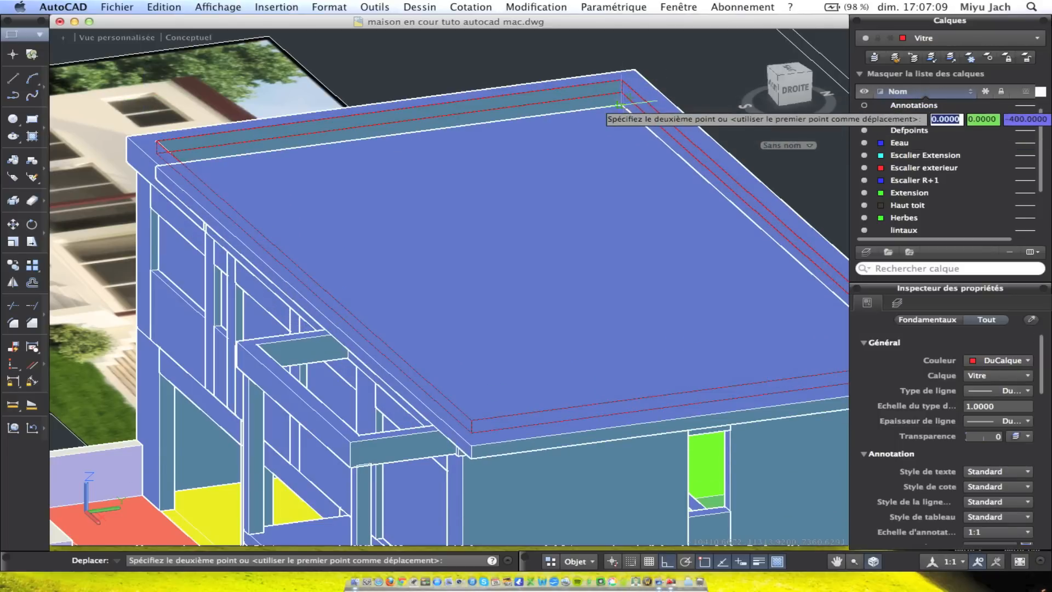
{"action": "left_click", "coordinate": [623, 106]}
{"action": "scroll", "coordinate": [623, 106], "scroll_direction": "down", "scroll_amount": 3}
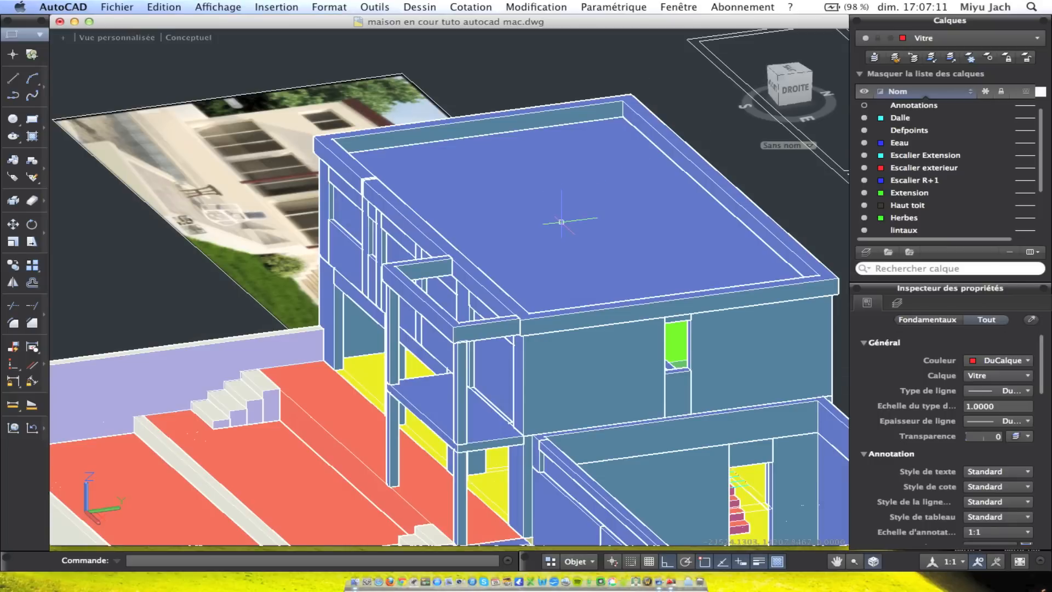
Draw a short line joining the ends of the first pair of parallel red lines set apart from the villa
{"action": "scroll", "coordinate": [448, 289], "scroll_direction": "down", "scroll_amount": 5}
{"action": "scroll", "coordinate": [471, 255], "scroll_direction": "left", "scroll_amount": 5}
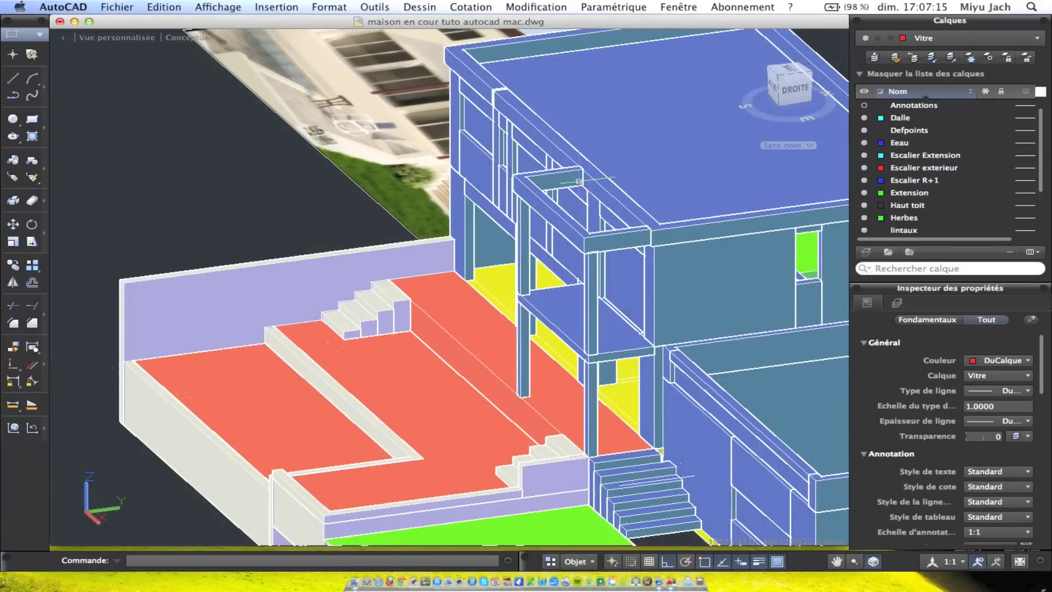
{"action": "scroll", "coordinate": [580, 181], "scroll_direction": "down", "scroll_amount": 5}
{"action": "middle_click_drag", "start_coordinate": [286, 378], "coordinate": [655, 266]}
{"action": "scroll", "coordinate": [314, 360], "scroll_direction": "down", "scroll_amount": 5}
{"action": "middle_click_drag", "start_coordinate": [303, 352], "coordinate": [524, 349]}
{"action": "scroll", "coordinate": [308, 285], "scroll_direction": "up", "scroll_amount": 8}
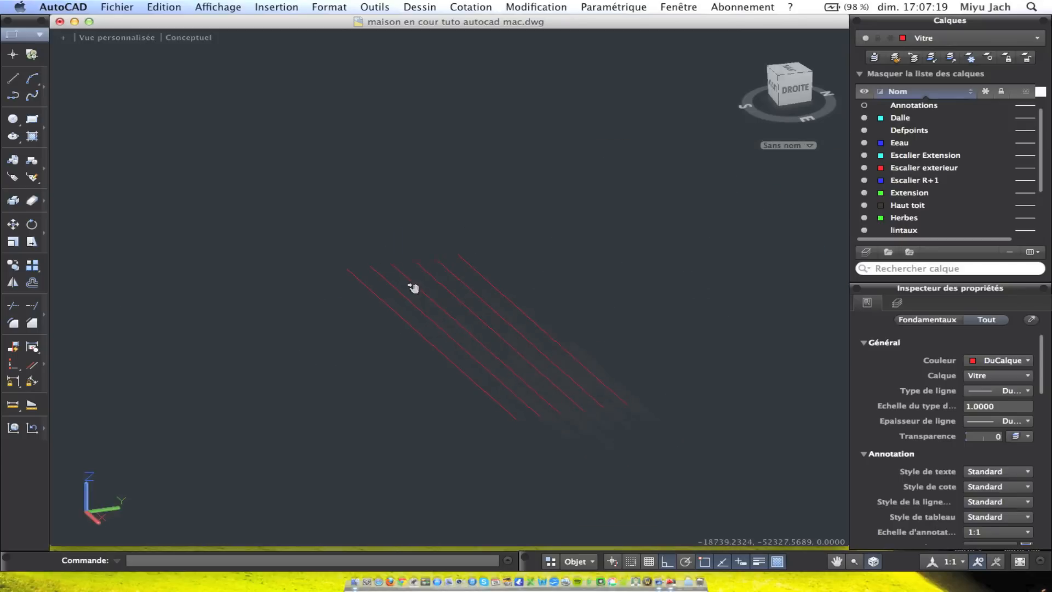
{"action": "left_click", "coordinate": [13, 77]}
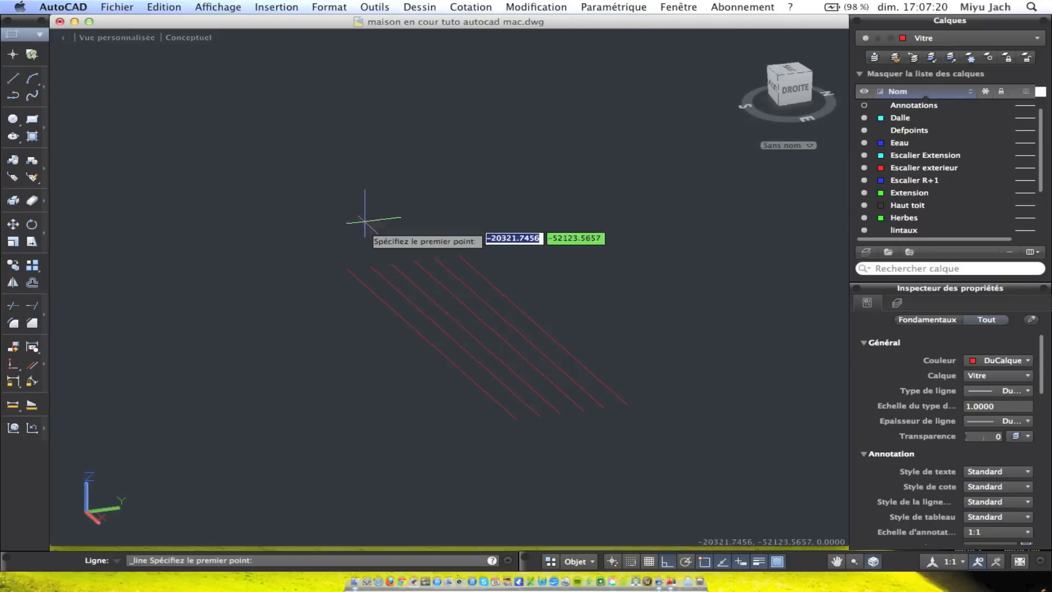
{"action": "left_click", "coordinate": [371, 266]}
{"action": "key", "text": "Escape"}
{"action": "right_click", "coordinate": [395, 245]}
{"action": "key", "text": "Escape"}
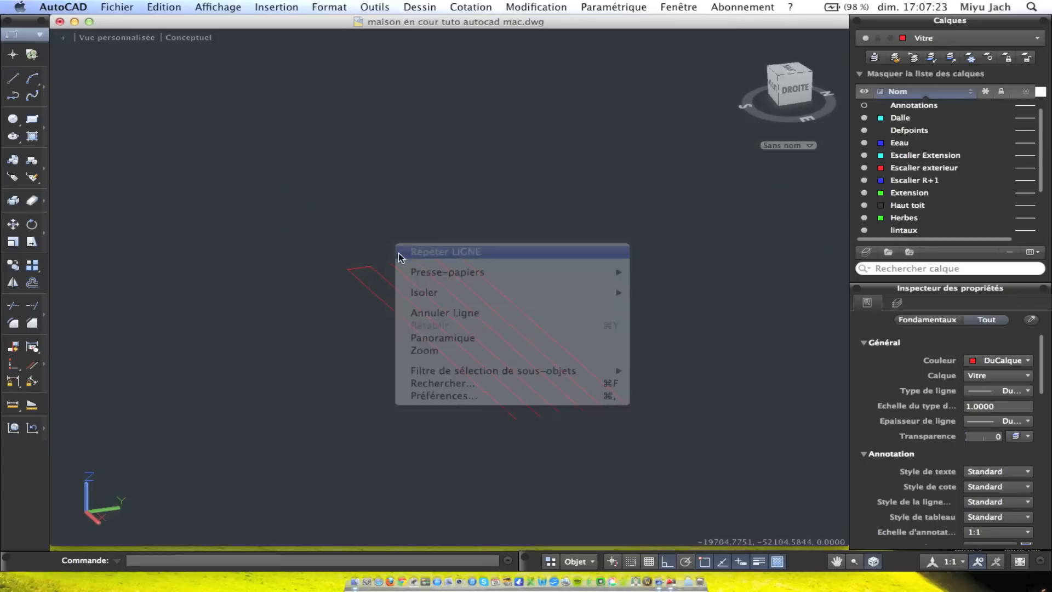
Copy the short closing line to the remaining open ends of all three line pairs
{"action": "left_click", "coordinate": [359, 266]}
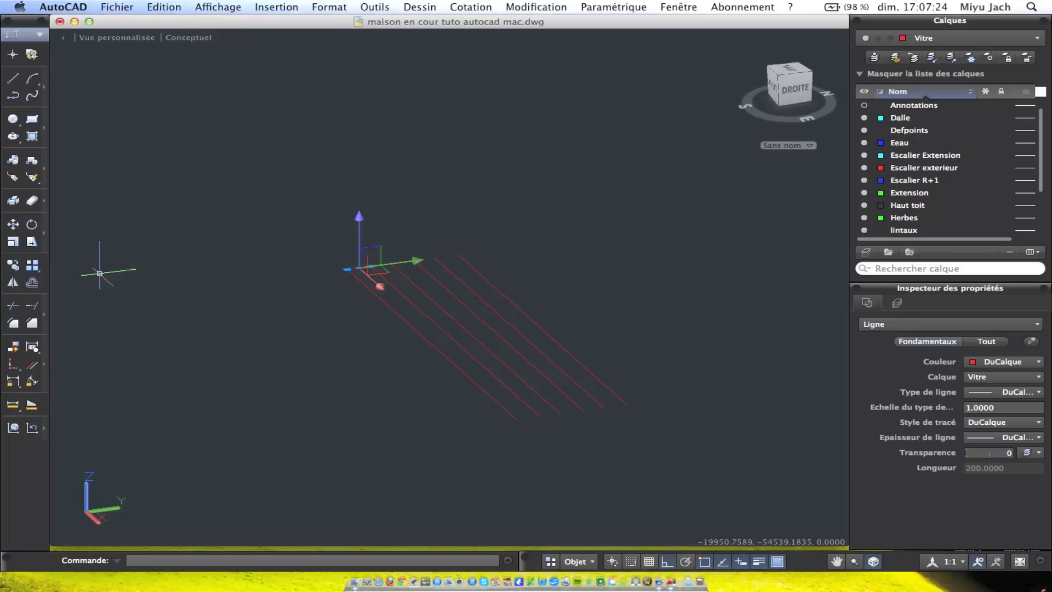
{"action": "left_click", "coordinate": [19, 268]}
{"action": "left_click", "coordinate": [348, 269]}
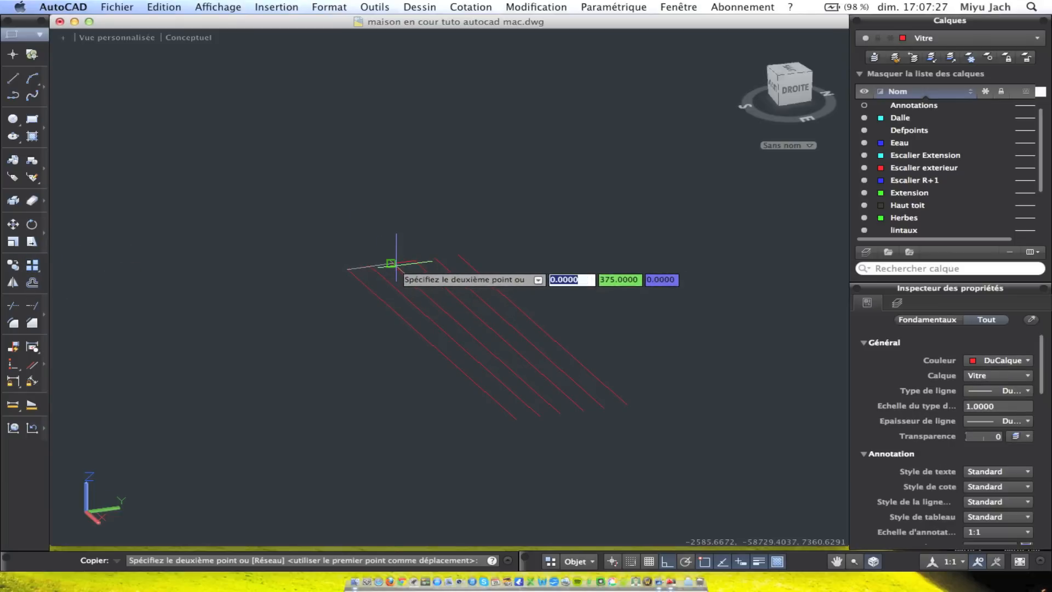
{"action": "left_click", "coordinate": [436, 257]}
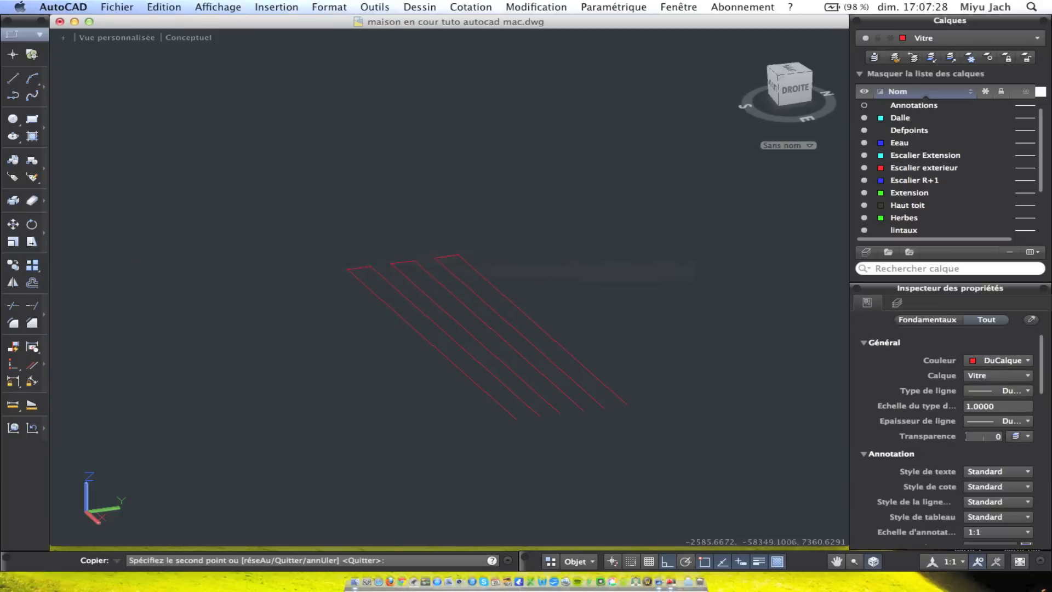
{"action": "left_click", "coordinate": [517, 419]}
{"action": "left_click", "coordinate": [560, 413]}
{"action": "left_click", "coordinate": [604, 407]}
{"action": "key", "text": "Escape"}
Convert the twelve lines of the three closed strips into regions
{"action": "left_click", "coordinate": [670, 420]}
{"action": "left_click", "coordinate": [324, 200]}
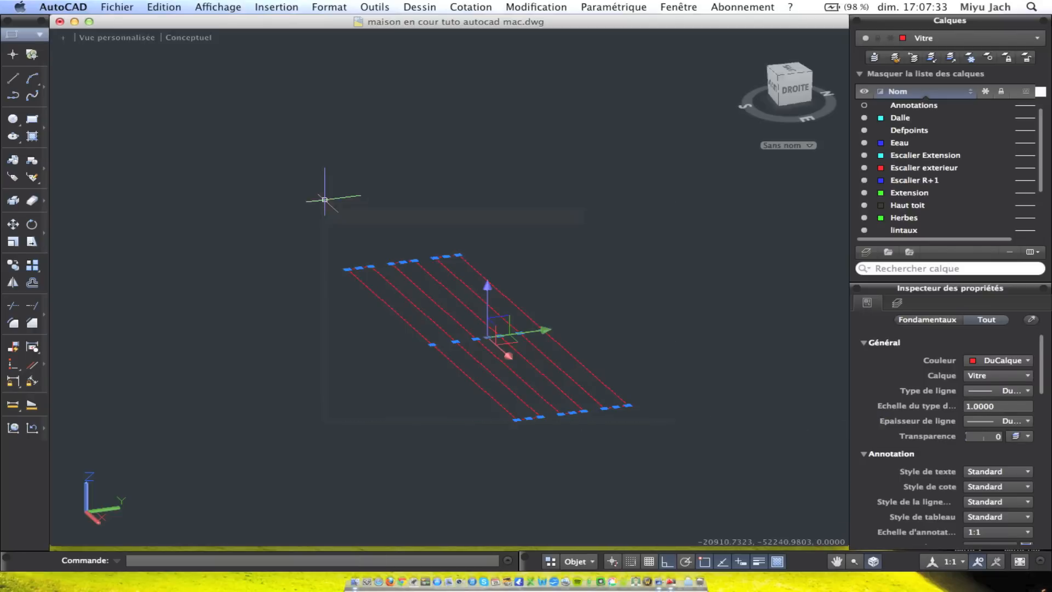
{"action": "left_click", "coordinate": [420, 7]}
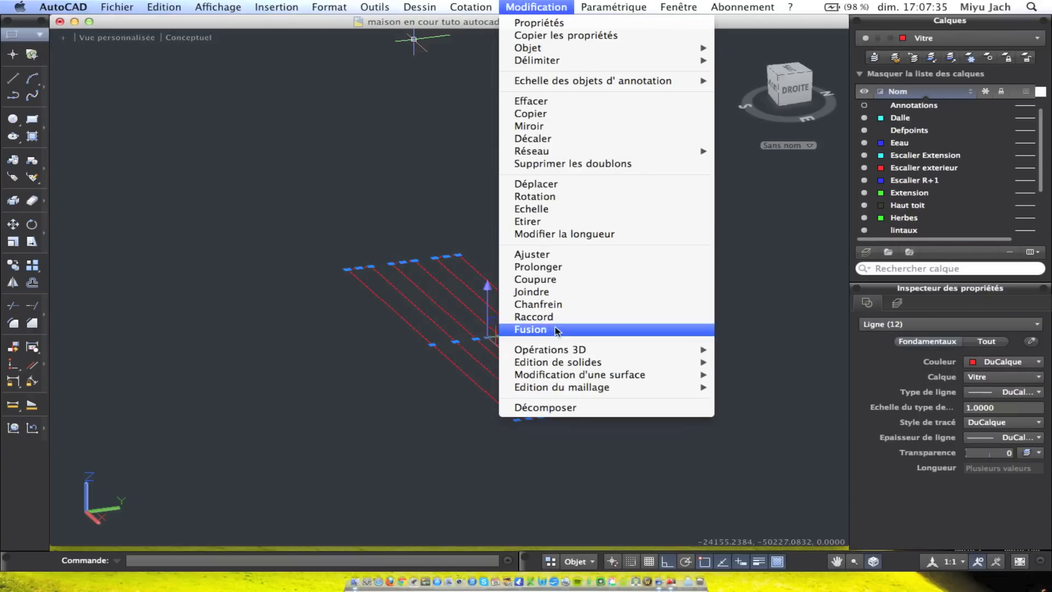
{"action": "mouse_move", "coordinate": [426, 7]}
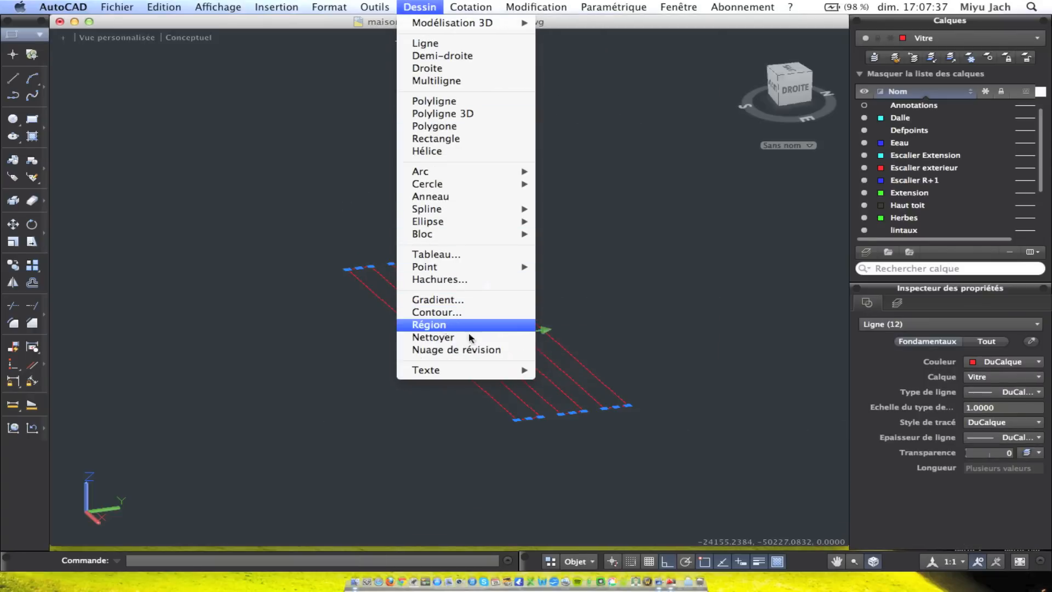
{"action": "left_click", "coordinate": [446, 329]}
{"action": "left_click", "coordinate": [576, 370]}
{"action": "left_click", "coordinate": [404, 234]}
{"action": "left_click", "coordinate": [670, 457]}
{"action": "left_click", "coordinate": [296, 218]}
{"action": "left_click", "coordinate": [296, 218]}
{"action": "key", "text": "Return"}
Extrude the three strip regions 300 upward into solid beams
{"action": "left_click", "coordinate": [751, 493]}
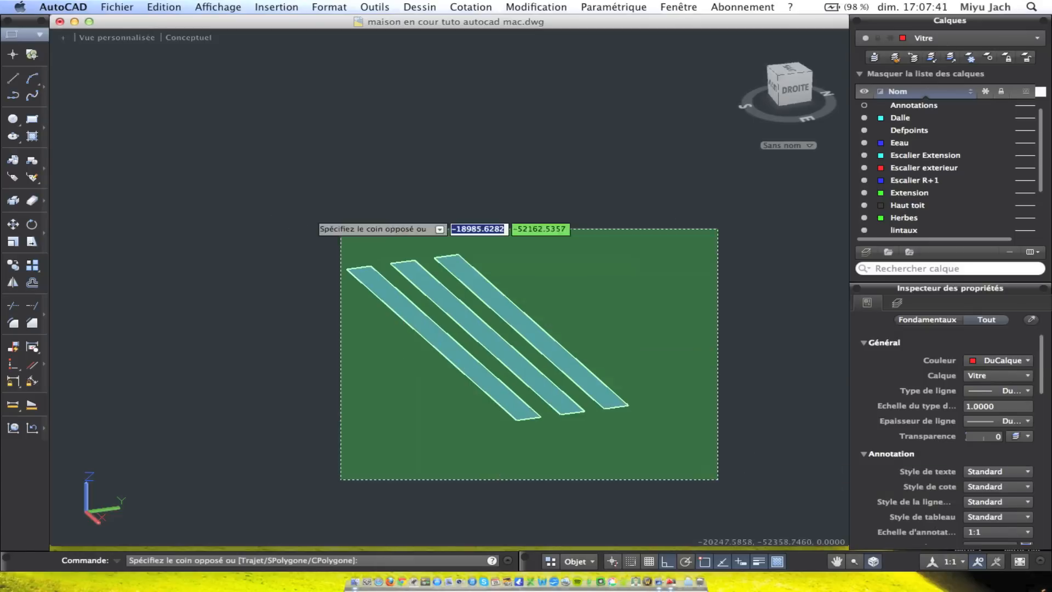
{"action": "left_click", "coordinate": [418, 272]}
{"action": "left_click", "coordinate": [493, 6]}
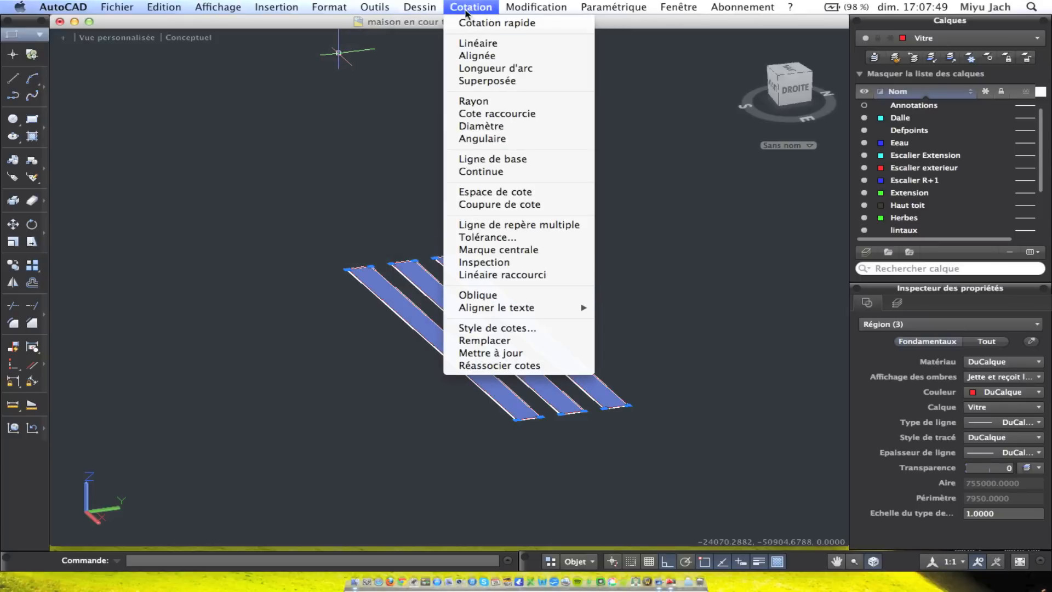
{"action": "mouse_move", "coordinate": [440, 23]}
{"action": "left_click", "coordinate": [630, 137]}
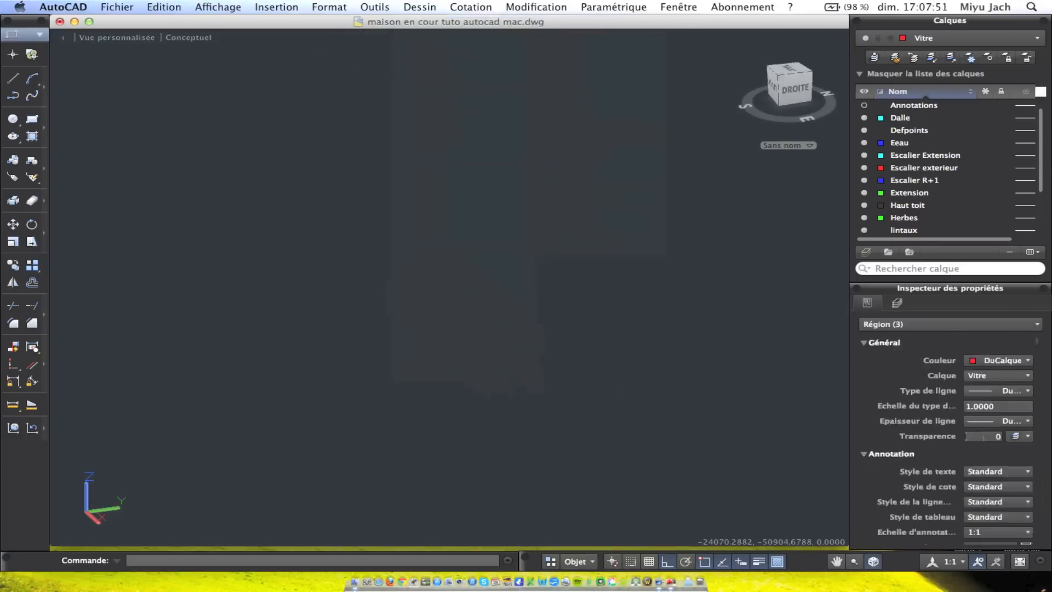
{"action": "key", "text": "Return"}
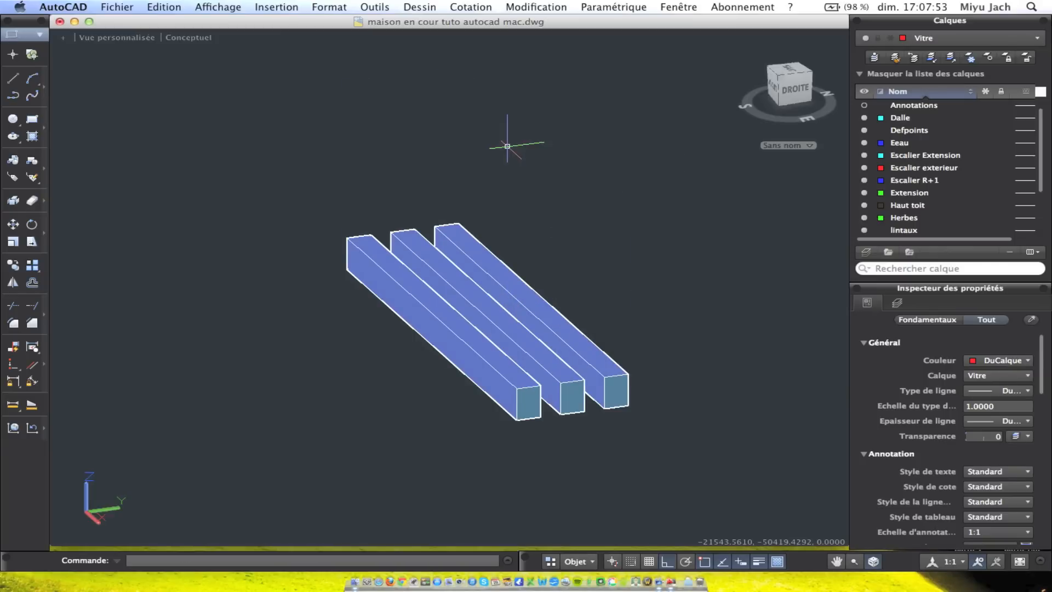
Move the three beams by an upper corner to the balcony roof frame's inner corner, and shift them by one gap width to space them evenly
{"action": "left_click", "coordinate": [689, 484]}
{"action": "left_click", "coordinate": [490, 335]}
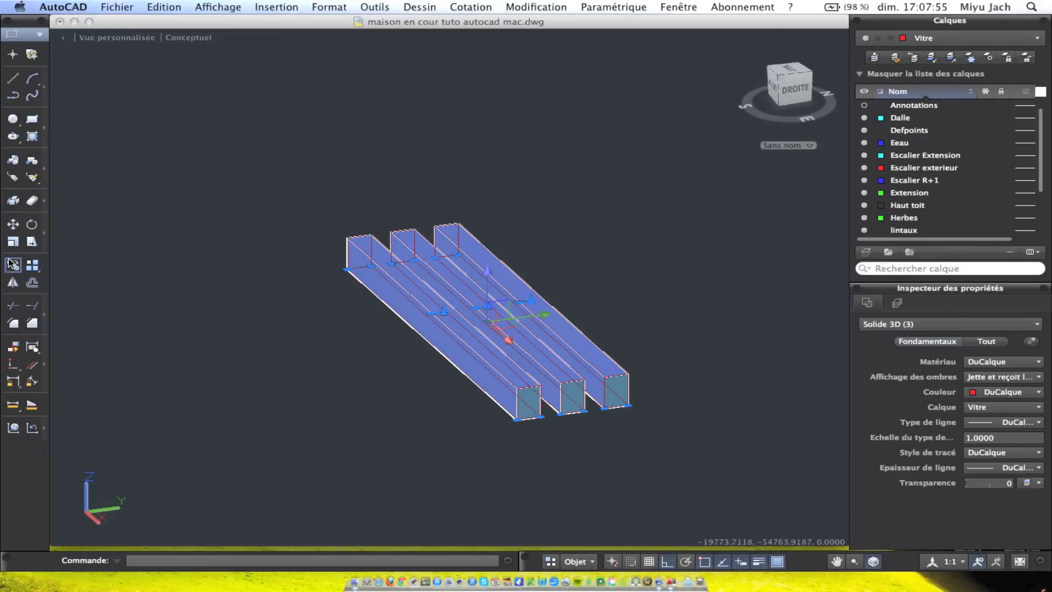
{"action": "left_click", "coordinate": [11, 225]}
{"action": "left_click", "coordinate": [347, 238]}
{"action": "scroll", "coordinate": [346, 238], "scroll_direction": "down", "scroll_amount": 5}
{"action": "scroll", "coordinate": [351, 274], "scroll_direction": "up", "scroll_amount": 10}
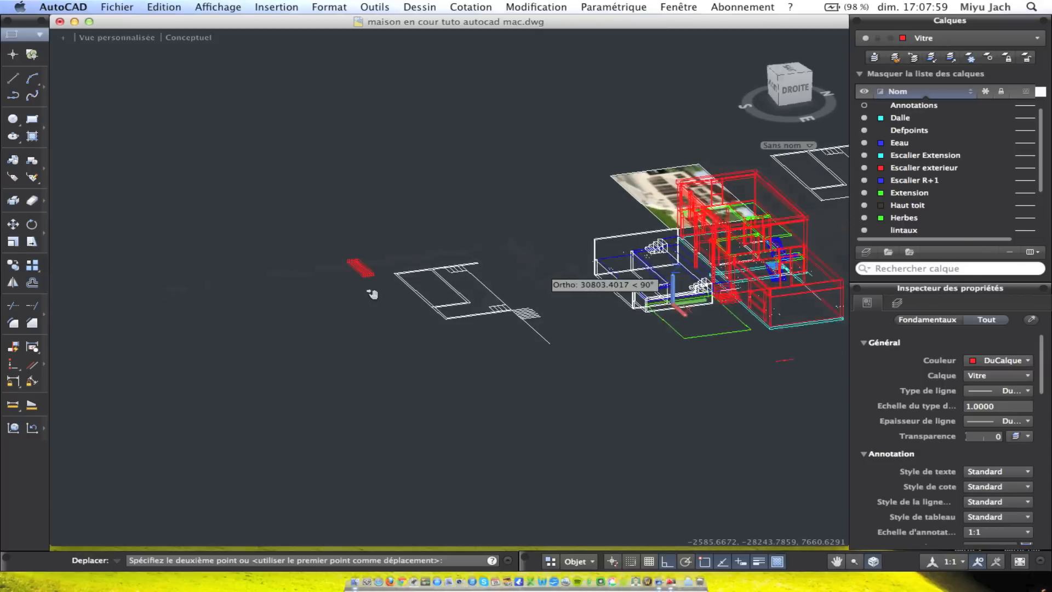
{"action": "scroll", "coordinate": [344, 263], "scroll_direction": "up", "scroll_amount": 8}
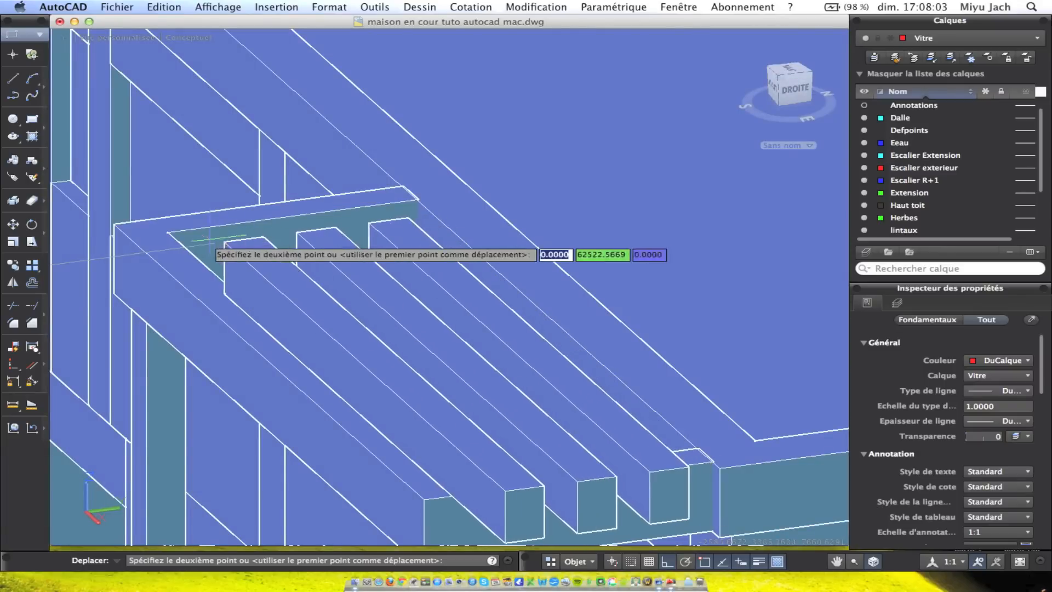
{"action": "left_click", "coordinate": [167, 231]}
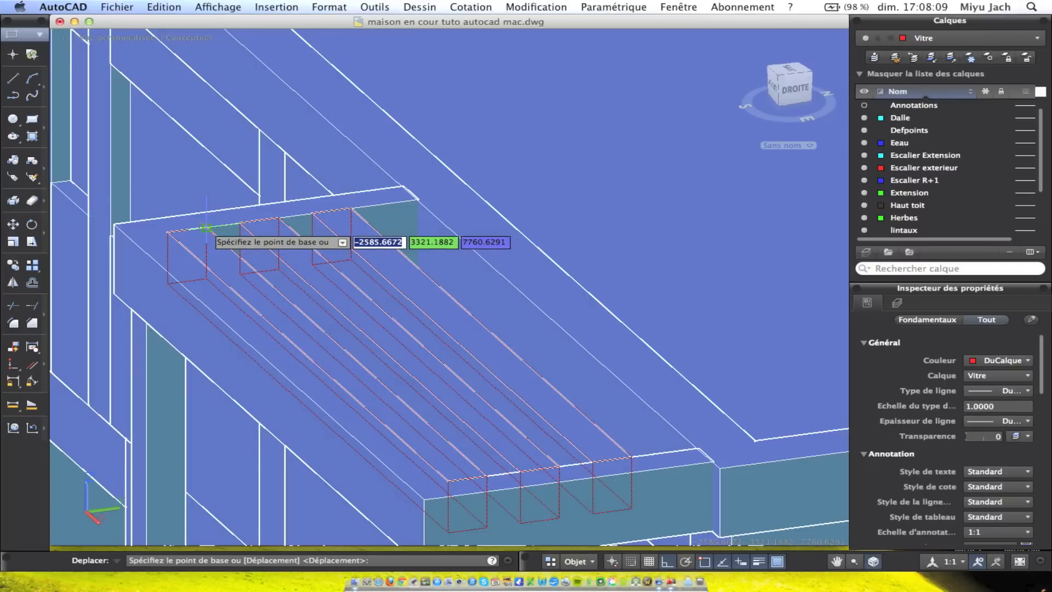
{"action": "left_click", "coordinate": [245, 224]}
{"action": "scroll", "coordinate": [394, 314], "scroll_direction": "down", "scroll_amount": 2}
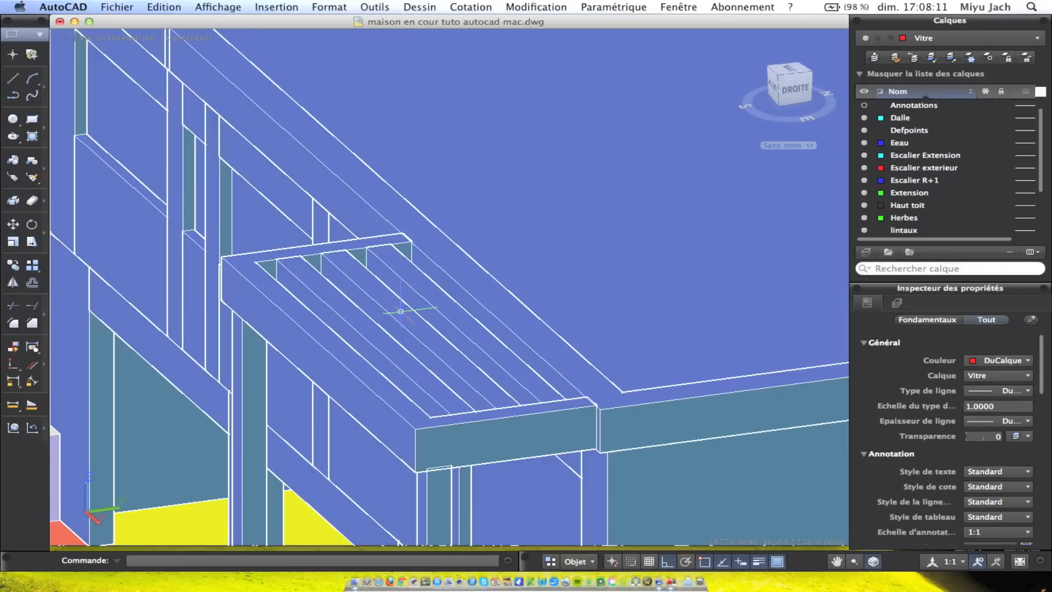
Examine the beams in the balcony roof from several sides and compare the balcony railing in the reference photo
{"action": "mouse_move", "coordinate": [419, 340]}
{"action": "middle_mouse_down", "text": "shift"}
{"action": "mouse_move", "coordinate": [499, 229]}
{"action": "mouse_move", "coordinate": [573, 258]}
{"action": "mouse_move", "coordinate": [693, 281]}
{"action": "middle_mouse_up", "text": "shift"}
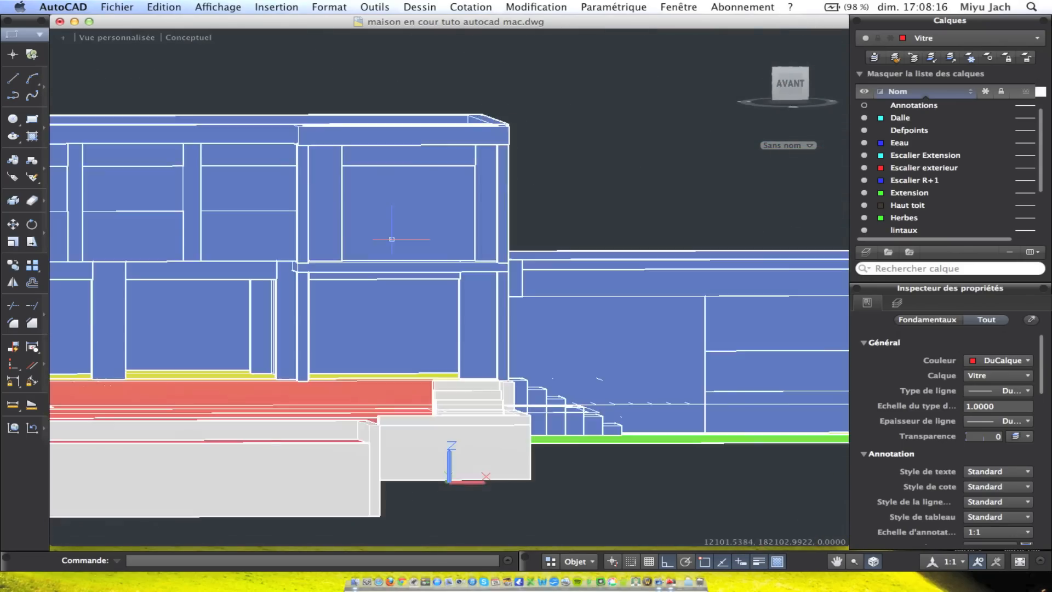
{"action": "mouse_move", "coordinate": [392, 238]}
{"action": "middle_mouse_down", "text": "shift"}
{"action": "mouse_move", "coordinate": [446, 265]}
{"action": "mouse_move", "coordinate": [740, 300]}
{"action": "middle_mouse_up", "text": "shift"}
{"action": "mouse_move", "coordinate": [524, 289]}
{"action": "middle_mouse_down", "text": "shift"}
{"action": "mouse_move", "coordinate": [568, 301]}
{"action": "mouse_move", "coordinate": [466, 311]}
{"action": "middle_mouse_up", "text": "shift"}
{"action": "mouse_move", "coordinate": [568, 288]}
{"action": "middle_mouse_down", "text": "shift"}
{"action": "mouse_move", "coordinate": [510, 283]}
{"action": "mouse_move", "coordinate": [442, 310]}
{"action": "middle_mouse_up", "text": "shift"}
{"action": "mouse_move", "coordinate": [556, 242]}
{"action": "middle_mouse_down", "text": "shift"}
{"action": "mouse_move", "coordinate": [238, 334]}
{"action": "mouse_move", "coordinate": [352, 288]}
{"action": "middle_mouse_up", "text": "shift"}
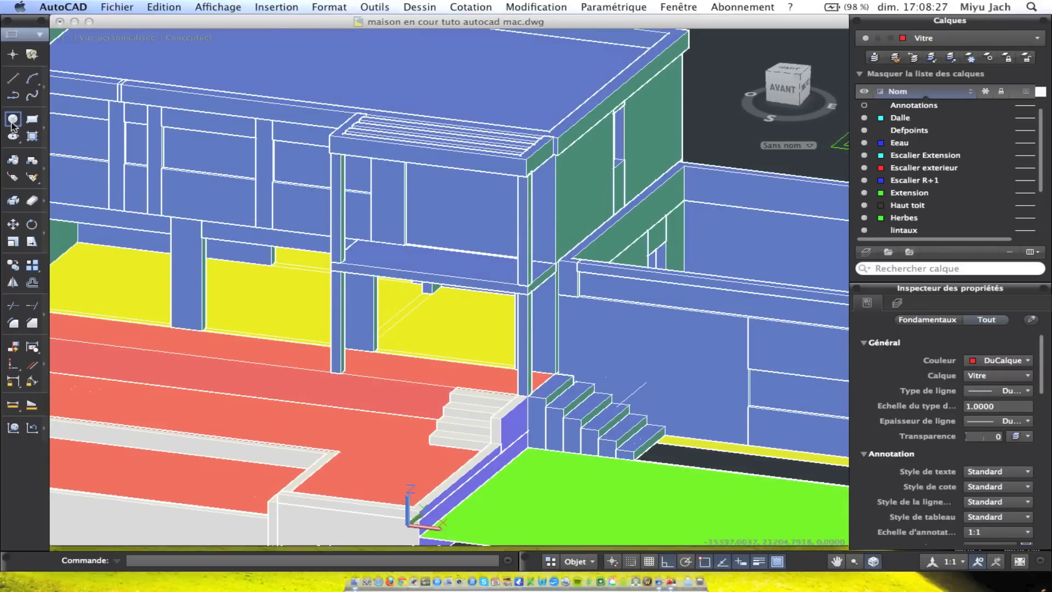
{"action": "scroll", "coordinate": [165, 252], "scroll_direction": "down", "scroll_amount": 4}
{"action": "mouse_move", "coordinate": [148, 246]}
{"action": "middle_mouse_down"}
{"action": "mouse_move", "coordinate": [438, 299]}
{"action": "mouse_move", "coordinate": [413, 397]}
{"action": "mouse_move", "coordinate": [428, 296]}
{"action": "middle_mouse_up"}
{"action": "scroll", "coordinate": [428, 296], "scroll_direction": "up", "scroll_amount": 5}
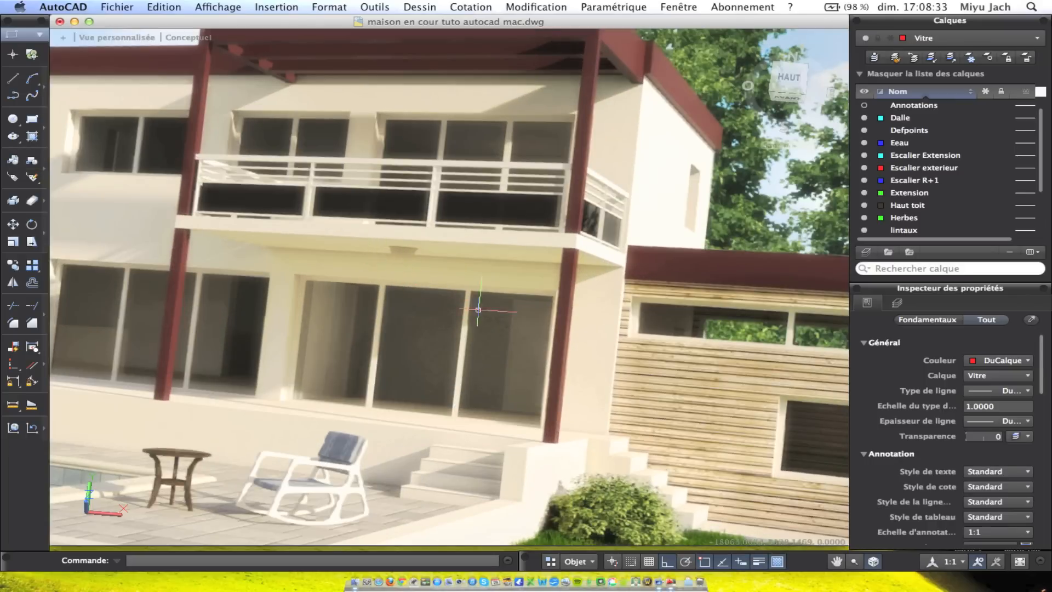
{"action": "middle_click_drag", "start_coordinate": [583, 348], "coordinate": [541, 336]}
Copy the two upper-floor front columns above the balcony slab to an empty area away from the villa
{"action": "scroll", "coordinate": [542, 336], "scroll_direction": "down", "scroll_amount": 5}
{"action": "middle_click_drag", "start_coordinate": [623, 354], "coordinate": [97, 135]}
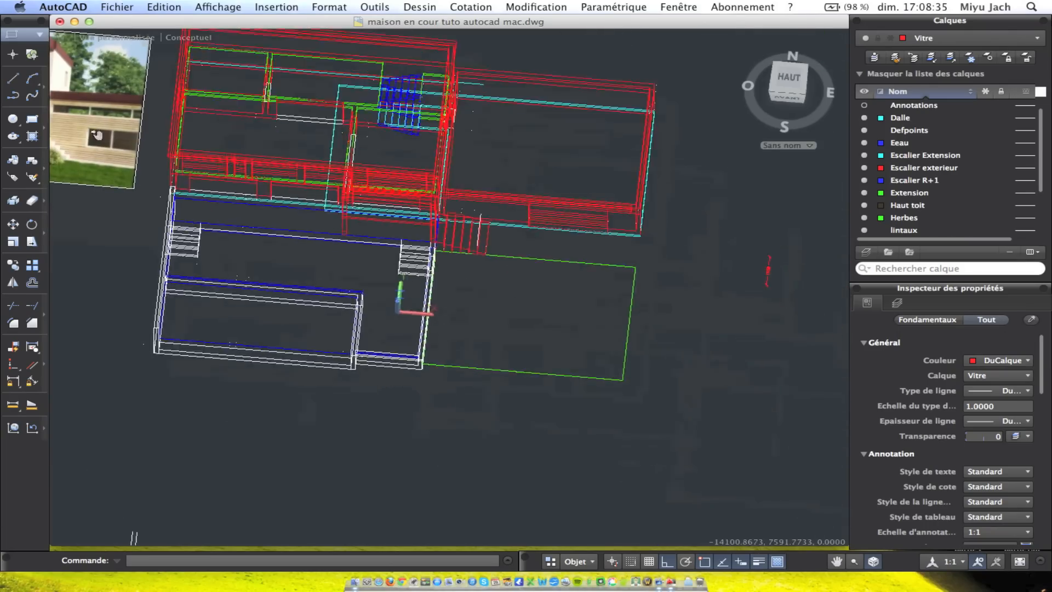
{"action": "middle_click_drag", "start_coordinate": [322, 186], "coordinate": [273, 80], "text": "shift"}
{"action": "scroll", "coordinate": [296, 144], "scroll_direction": "up", "scroll_amount": 5}
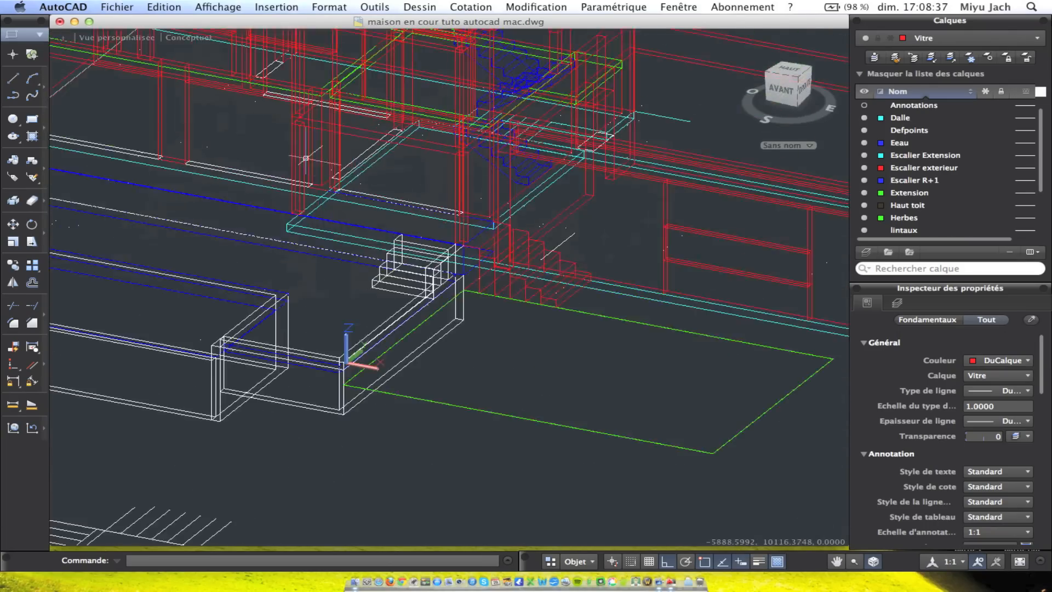
{"action": "left_click", "coordinate": [287, 85]}
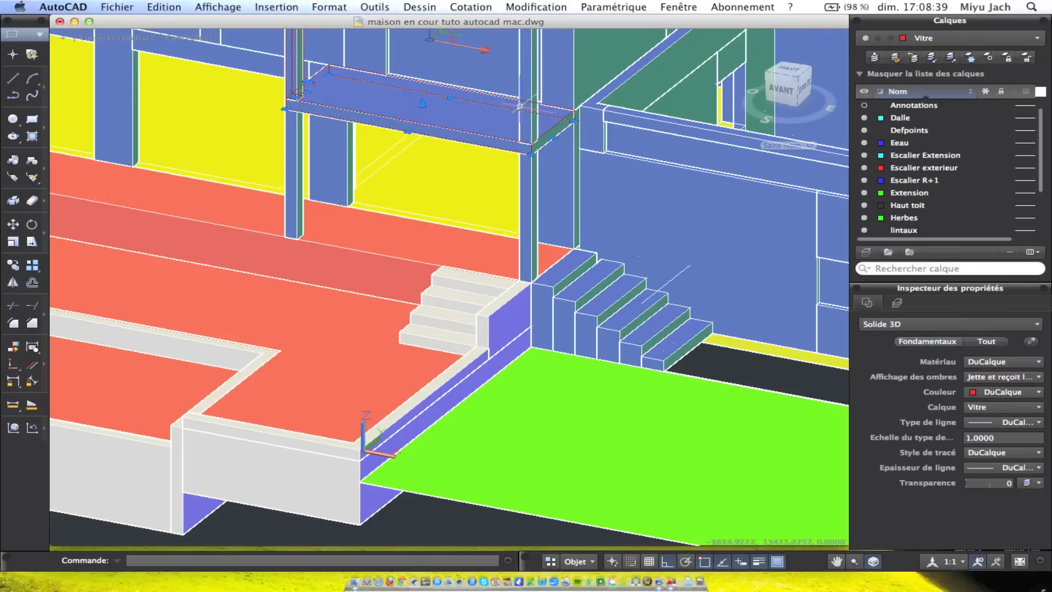
{"action": "key", "text": "Escape"}
{"action": "left_click", "coordinate": [526, 104]}
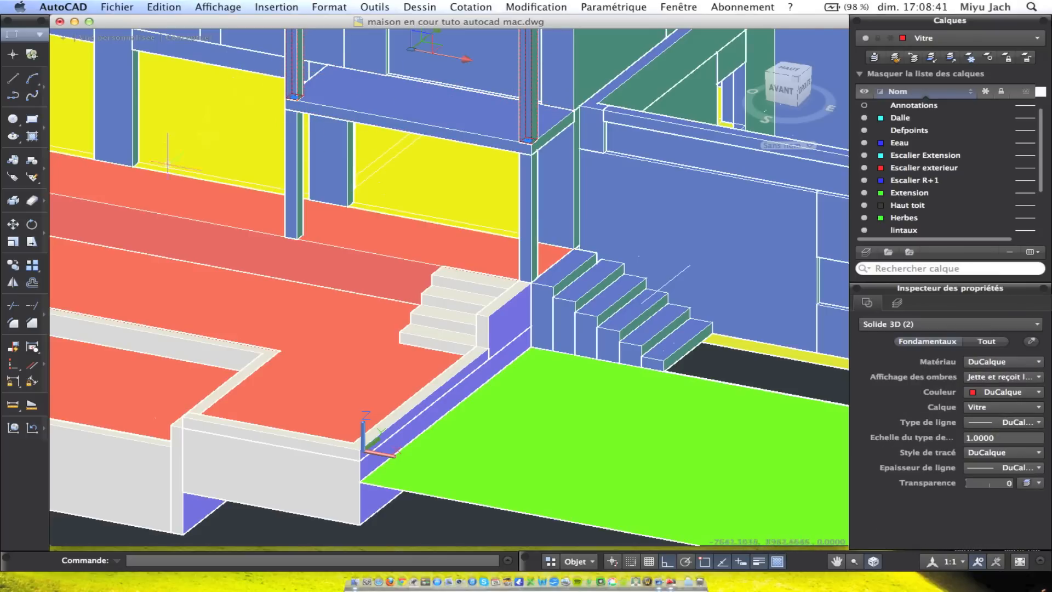
{"action": "left_click", "coordinate": [287, 203]}
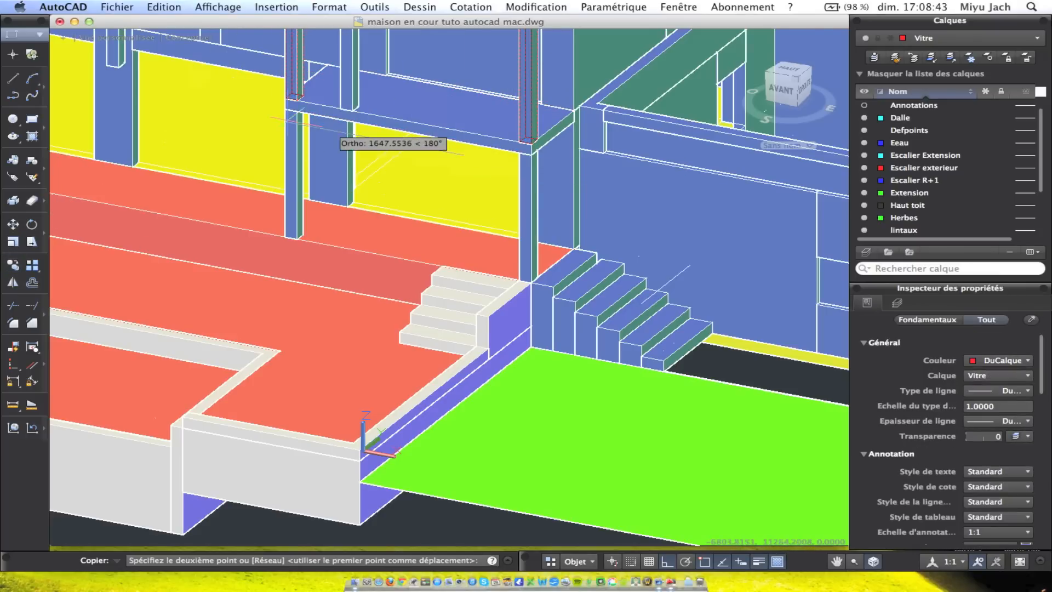
{"action": "scroll", "coordinate": [328, 159], "scroll_direction": "down", "scroll_amount": 10}
{"action": "left_click", "coordinate": [436, 283]}
{"action": "key", "text": "Escape"}
Draw a narrow rectangle between the bases of the two copied columns, starting at the first column's lower front corner
{"action": "scroll", "coordinate": [467, 288], "scroll_direction": "up", "scroll_amount": 6}
{"action": "middle_click_drag", "start_coordinate": [286, 270], "coordinate": [445, 269]}
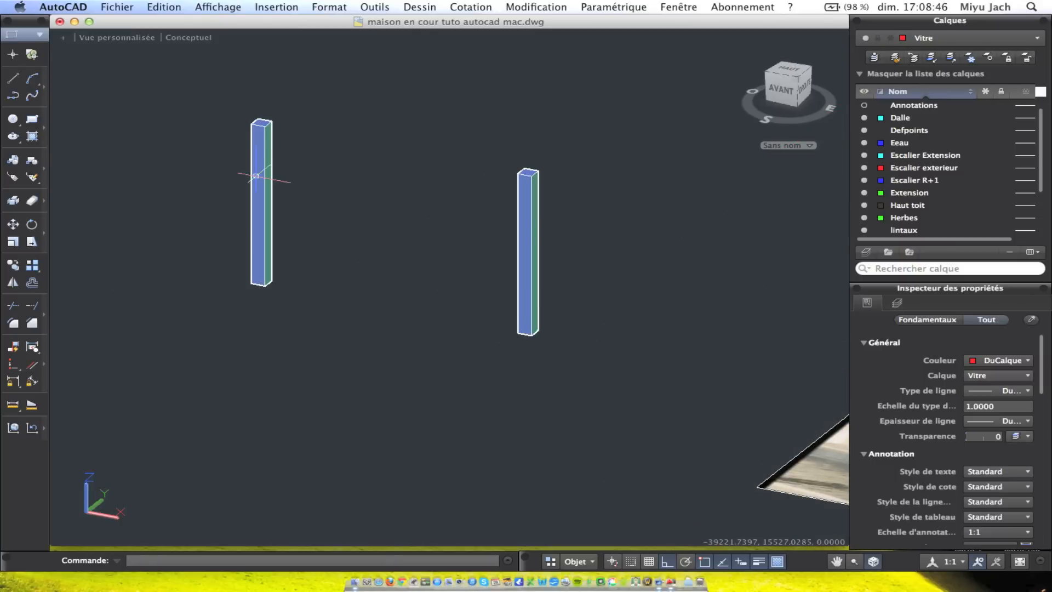
{"action": "left_click", "coordinate": [32, 119]}
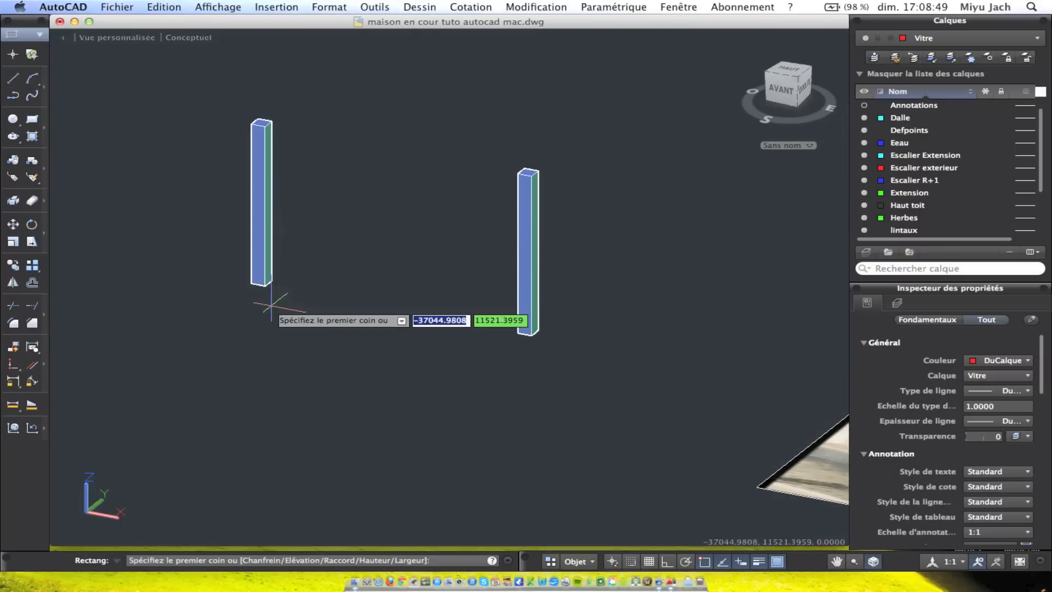
{"action": "left_click", "coordinate": [261, 288]}
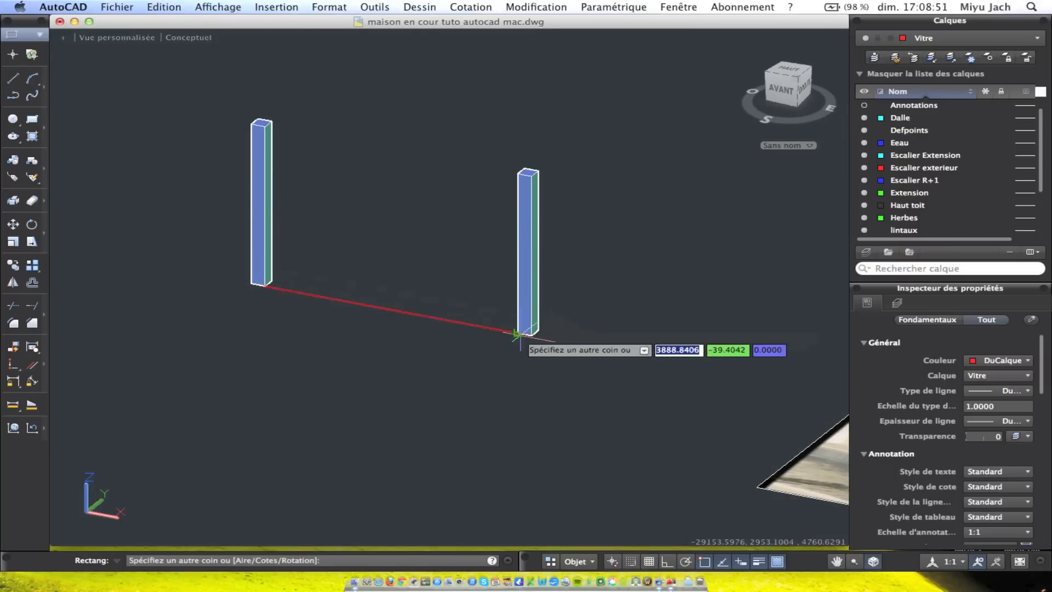
{"action": "scroll", "coordinate": [519, 331], "scroll_direction": "up", "scroll_amount": 3}
{"action": "left_click", "coordinate": [525, 325]}
Extrude the narrow rectangle upward into a horizontal rail between the two column bases
{"action": "middle_click_drag", "start_coordinate": [309, 263], "coordinate": [537, 312]}
{"action": "left_click", "coordinate": [397, 339]}
{"action": "left_click", "coordinate": [386, 304]}
{"action": "scroll", "coordinate": [387, 304], "scroll_direction": "down", "scroll_amount": 3}
{"action": "left_click", "coordinate": [420, 7]}
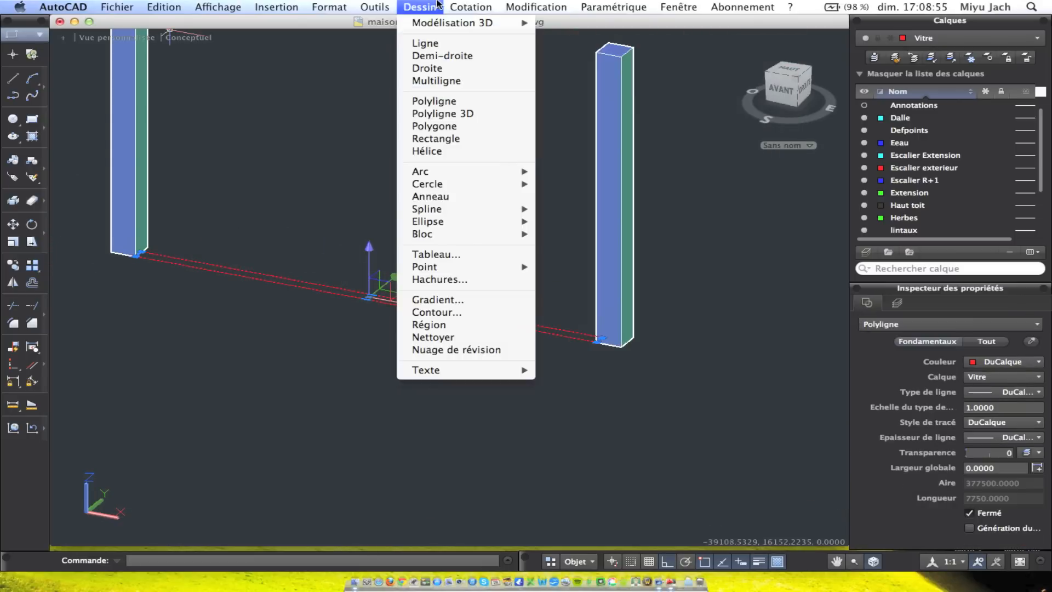
{"action": "mouse_move", "coordinate": [407, 23]}
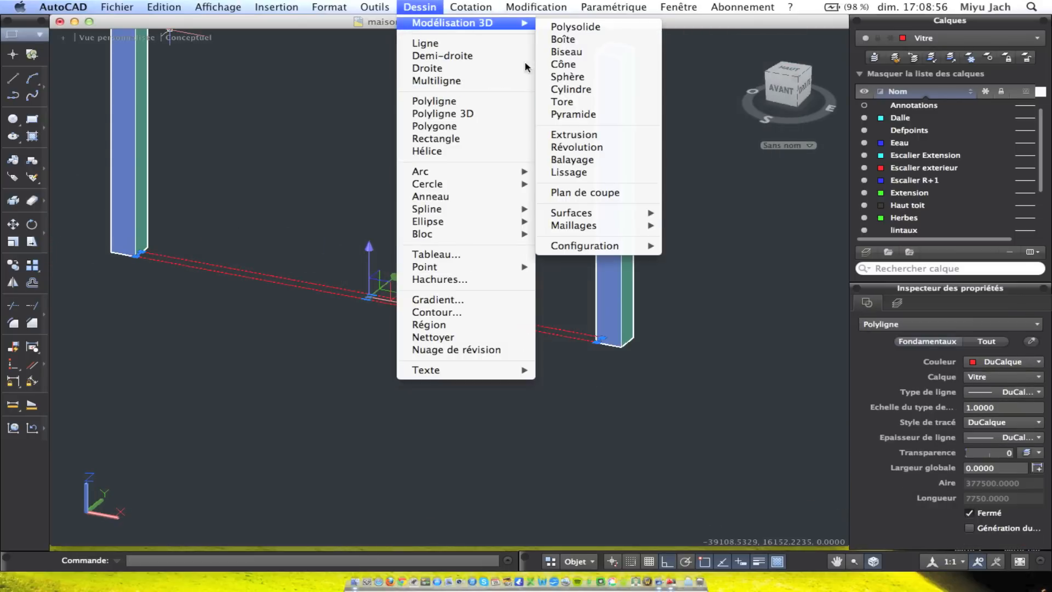
{"action": "left_click", "coordinate": [565, 136]}
{"action": "scroll", "coordinate": [331, 236], "scroll_direction": "up", "scroll_amount": 5}
{"action": "scroll", "coordinate": [362, 307], "scroll_direction": "down", "scroll_amount": 3}
{"action": "middle_click_drag", "start_coordinate": [342, 268], "coordinate": [194, 245]}
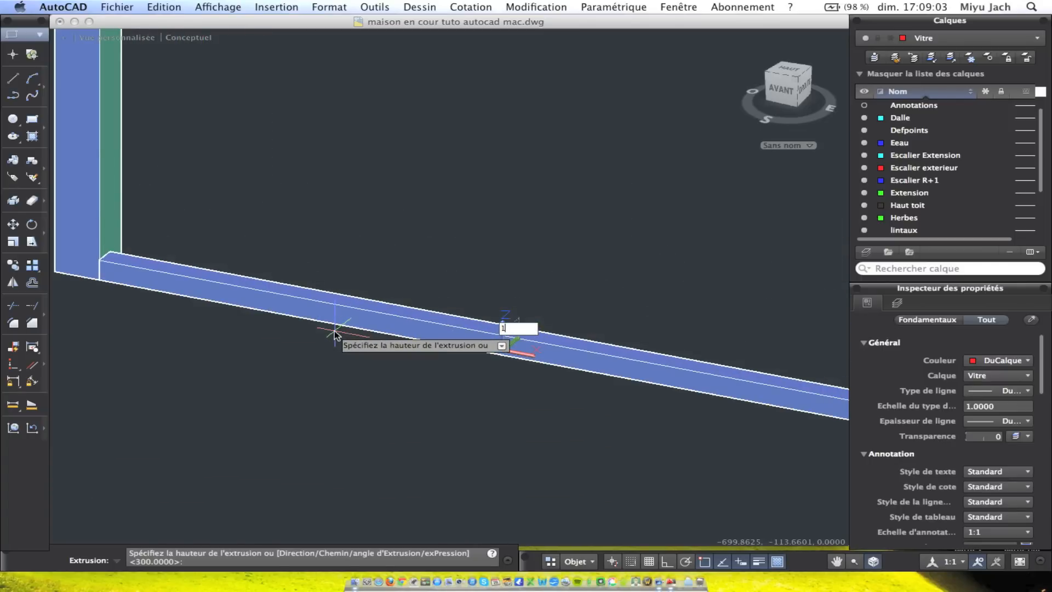
{"action": "key", "text": "Return"}
Copy the bottom rail straight up so the copy rests directly on the original rail between the two columns
{"action": "scroll", "coordinate": [367, 334], "scroll_direction": "down", "scroll_amount": 5}
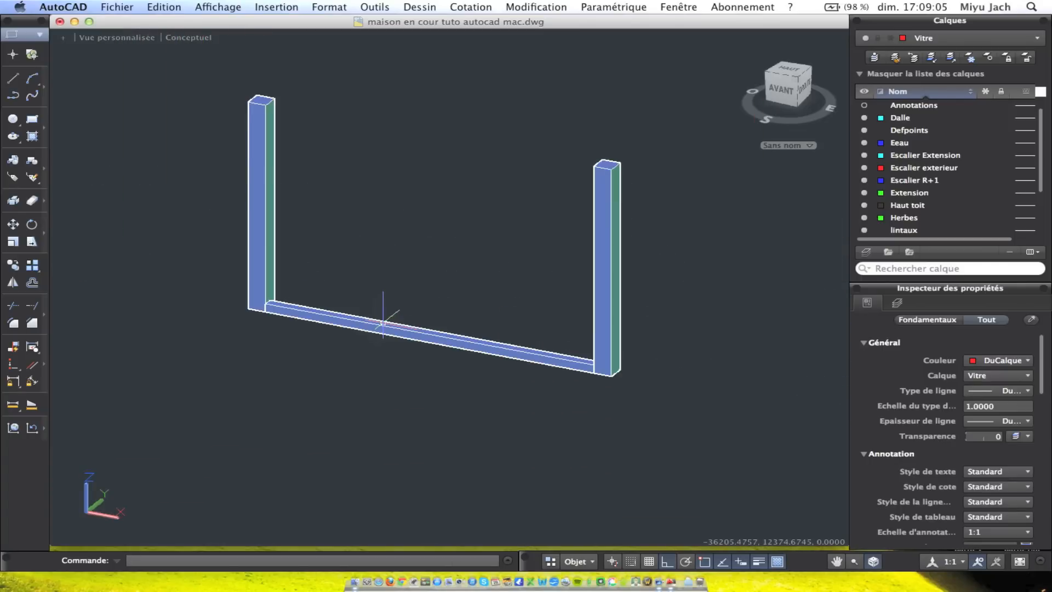
{"action": "left_click", "coordinate": [379, 331]}
{"action": "key", "text": "Escape"}
{"action": "left_click", "coordinate": [403, 339]}
{"action": "scroll", "coordinate": [143, 272], "scroll_direction": "up", "scroll_amount": 3}
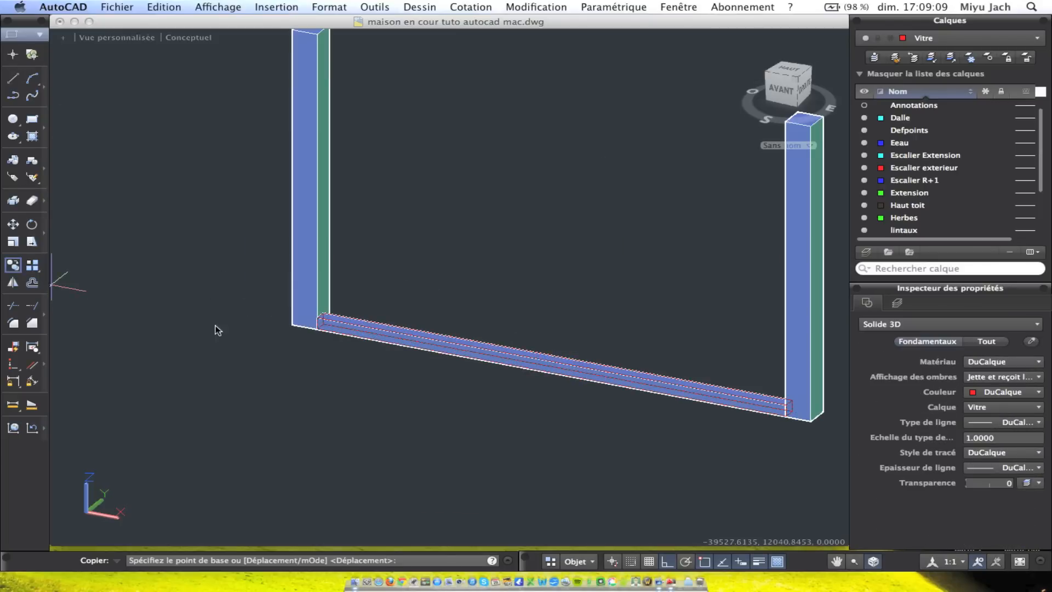
{"action": "left_click", "coordinate": [317, 325]}
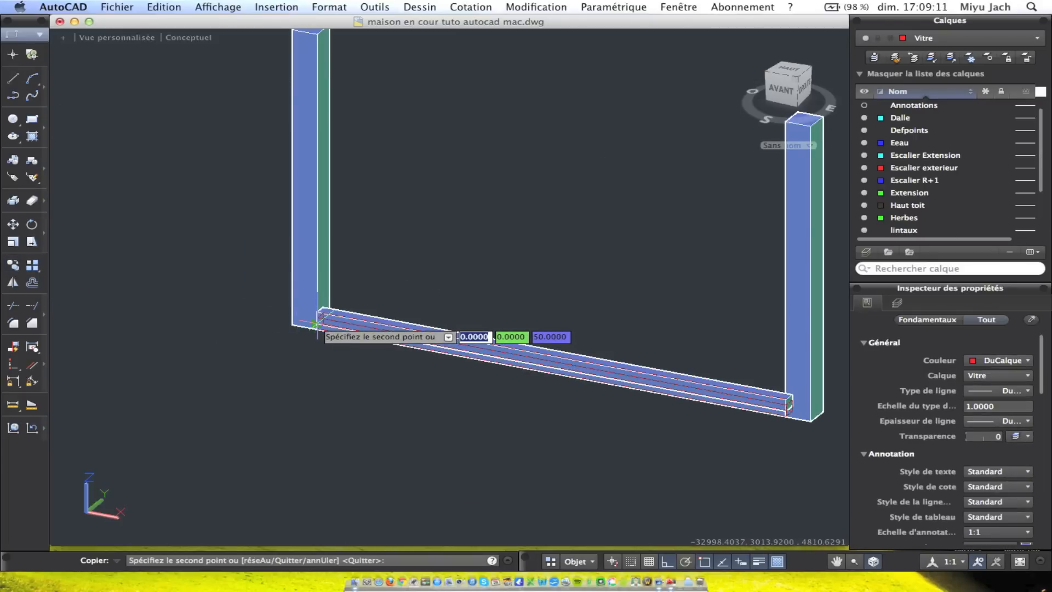
{"action": "scroll", "coordinate": [316, 325], "scroll_direction": "up", "scroll_amount": 4}
{"action": "key", "text": "Escape"}
{"action": "left_click", "coordinate": [329, 314]}
{"action": "key", "text": "Delete"}
Try to move the copied rail up by one rail height along the first column, and undo the move
{"action": "left_click", "coordinate": [330, 291]}
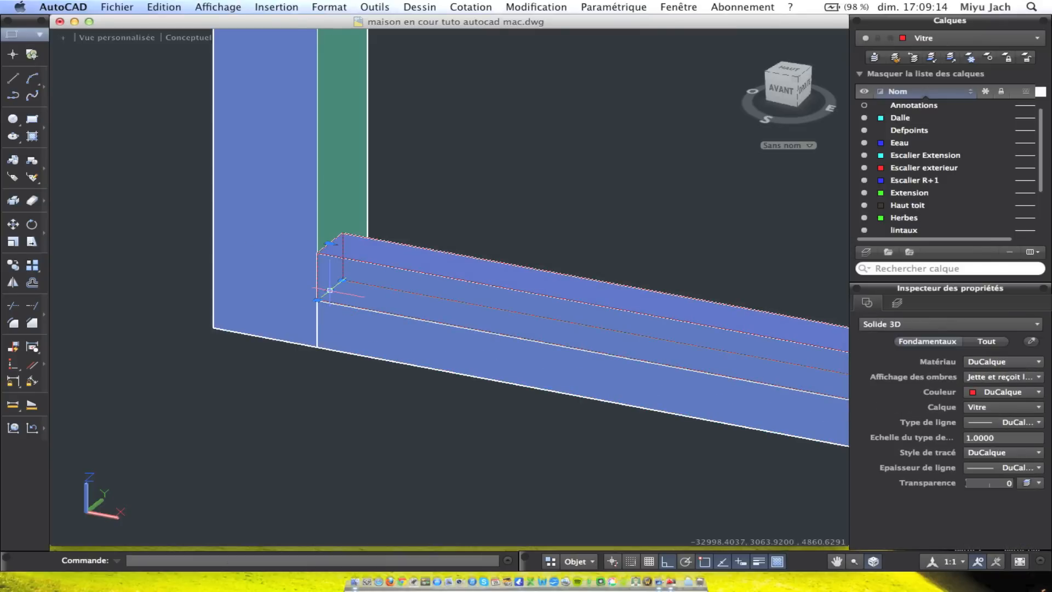
{"action": "left_click", "coordinate": [8, 229]}
{"action": "left_click", "coordinate": [318, 300]}
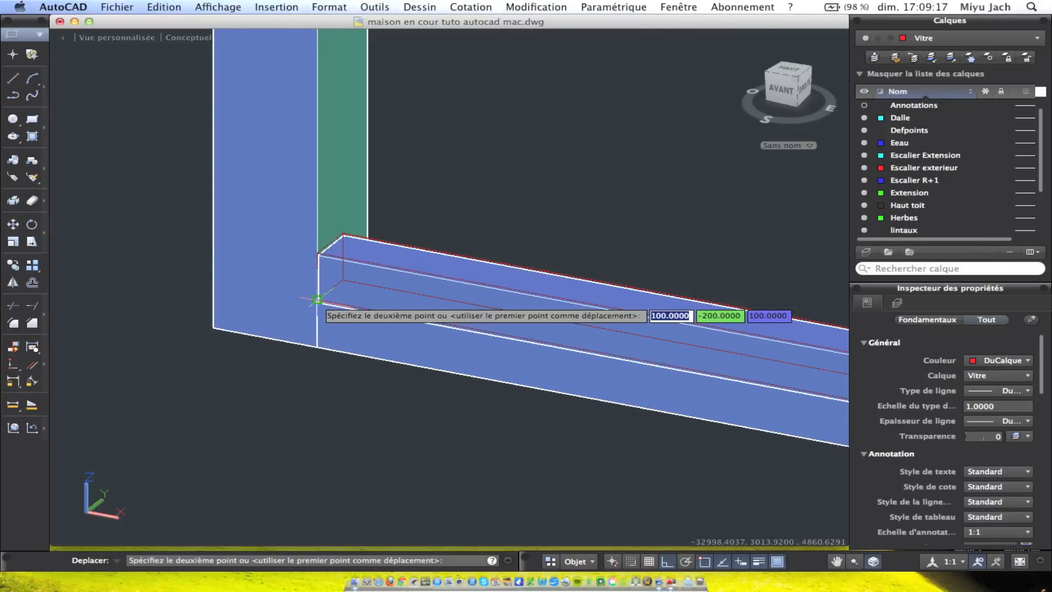
{"action": "key", "text": "Escape"}
{"action": "left_click", "coordinate": [324, 292]}
{"action": "left_click", "coordinate": [13, 229]}
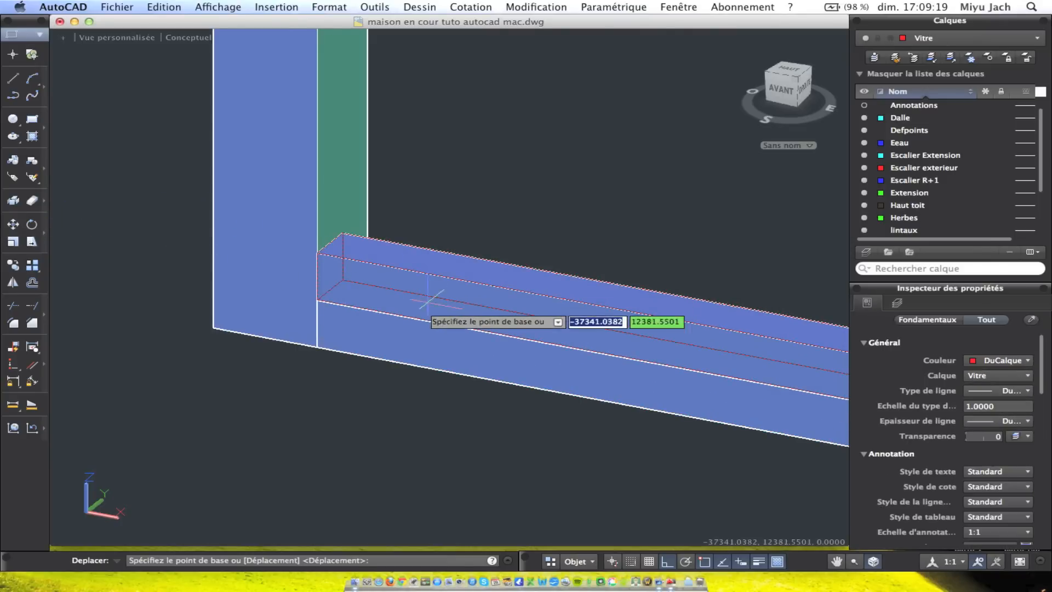
{"action": "left_click", "coordinate": [317, 300]}
{"action": "left_click", "coordinate": [318, 252]}
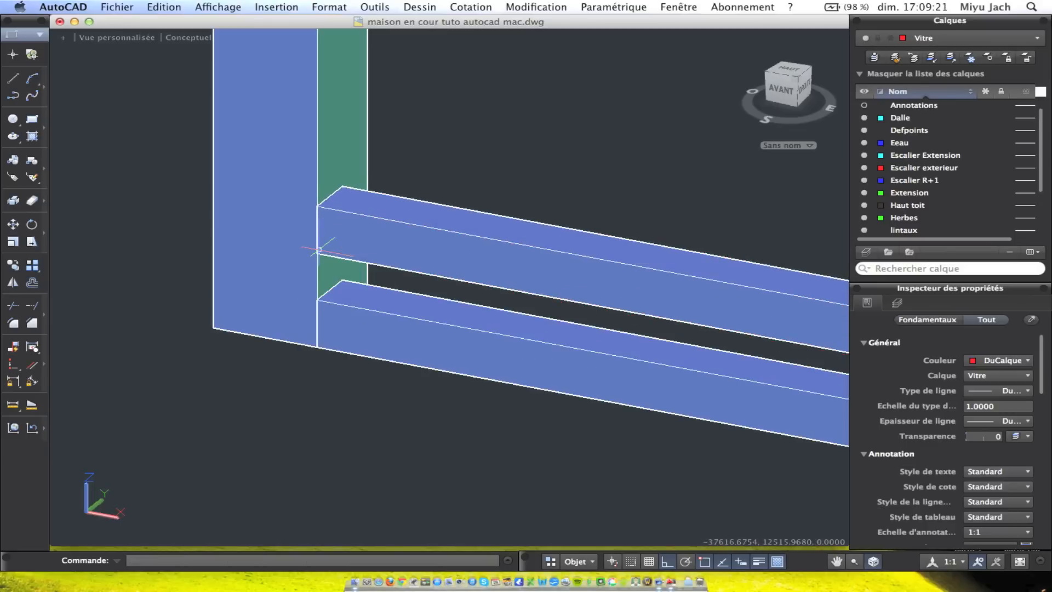
{"action": "key", "text": "super+z"}
Move the copied rail straight up from its lower front corner, leaving a gap of about one rail height above the bottom rail
{"action": "right_click", "coordinate": [76, 277]}
{"action": "left_click", "coordinate": [32, 236]}
{"action": "left_click", "coordinate": [13, 225]}
{"action": "scroll", "coordinate": [353, 305], "scroll_direction": "up", "scroll_amount": 3}
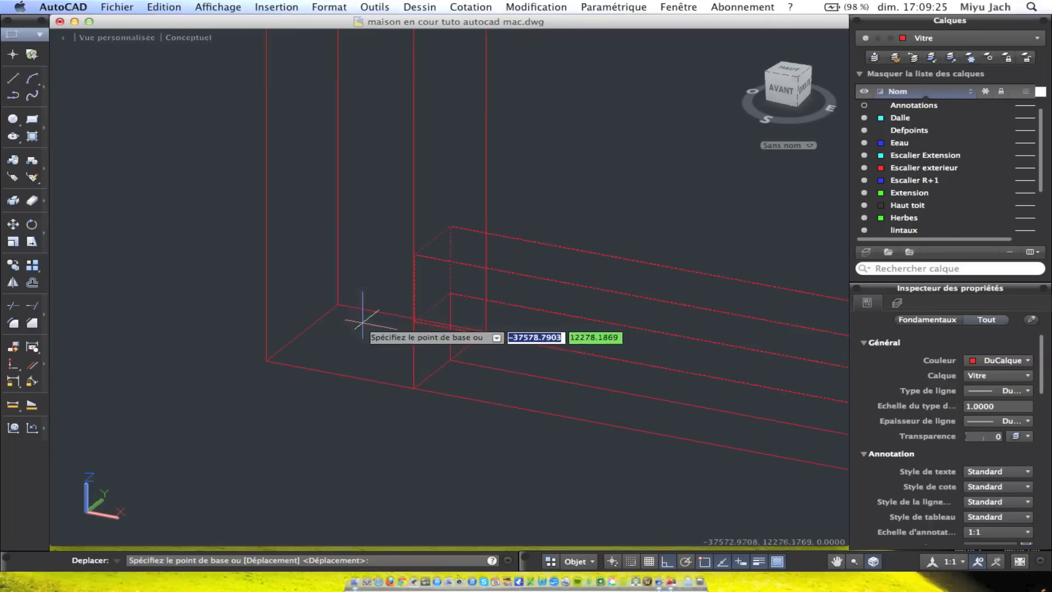
{"action": "left_click", "coordinate": [417, 326]}
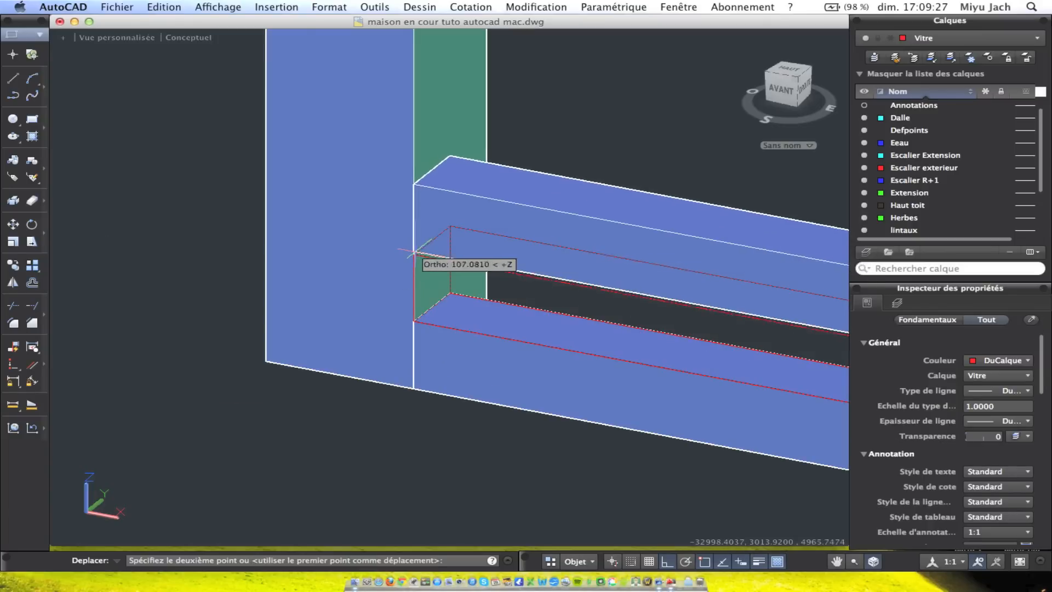
{"action": "left_click", "coordinate": [415, 257]}
{"action": "scroll", "coordinate": [556, 234], "scroll_direction": "down", "scroll_amount": 2}
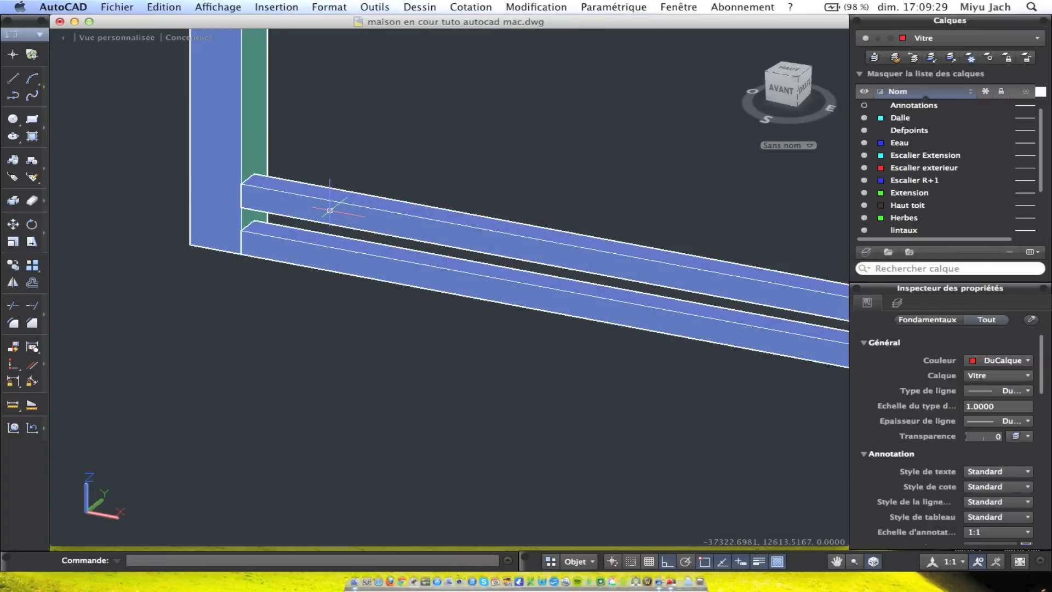
Copy the raised rail three more times upward at the same spacing, using the bottom rail's lower front corner as base point
{"action": "left_click", "coordinate": [328, 207]}
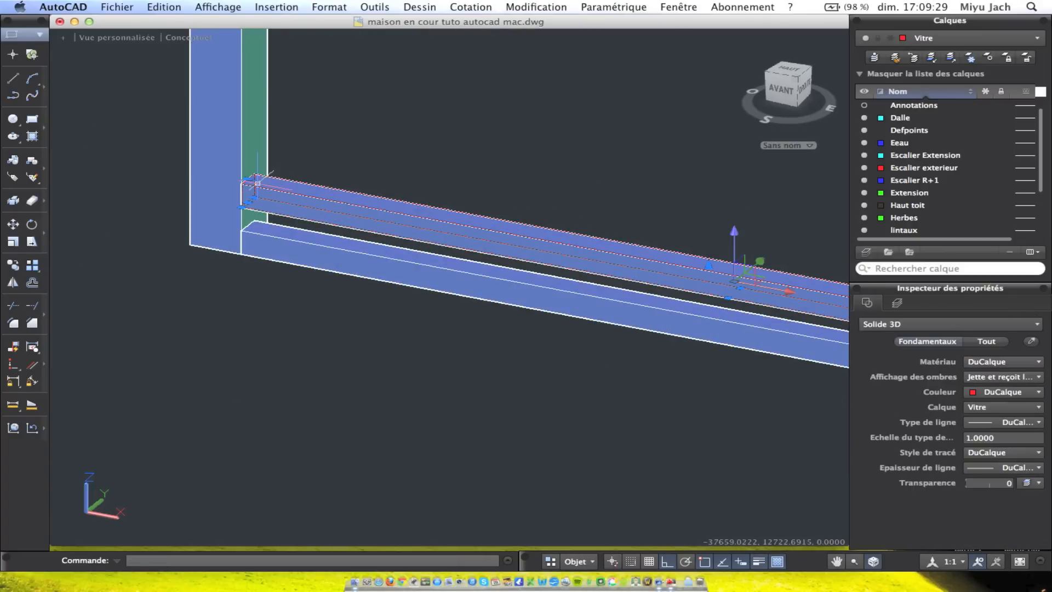
{"action": "left_click", "coordinate": [13, 267]}
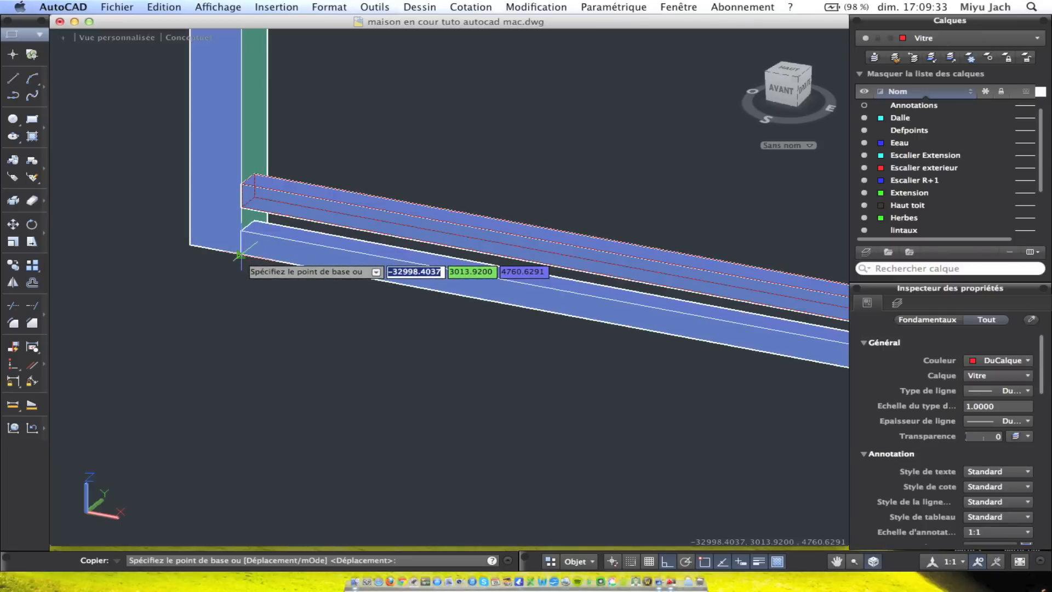
{"action": "left_click", "coordinate": [240, 254]}
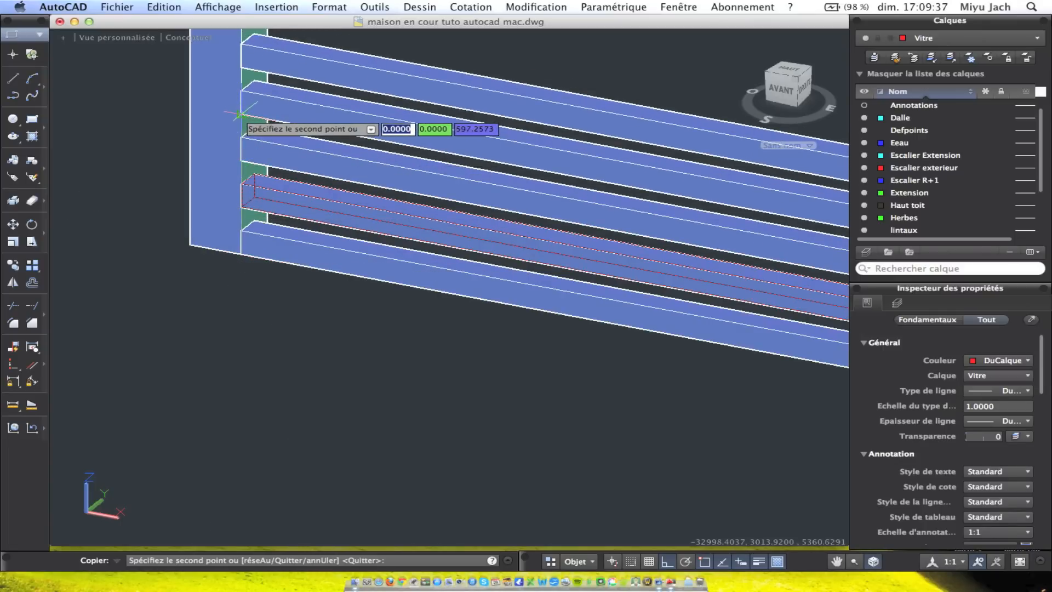
{"action": "scroll", "coordinate": [243, 114], "scroll_direction": "down", "scroll_amount": 5}
{"action": "key", "text": "Escape"}
{"action": "middle_click_drag", "start_coordinate": [363, 157], "coordinate": [350, 124], "text": "shift"}
{"action": "scroll", "coordinate": [333, 138], "scroll_direction": "up", "scroll_amount": 5}
{"action": "left_click", "coordinate": [387, 261]}
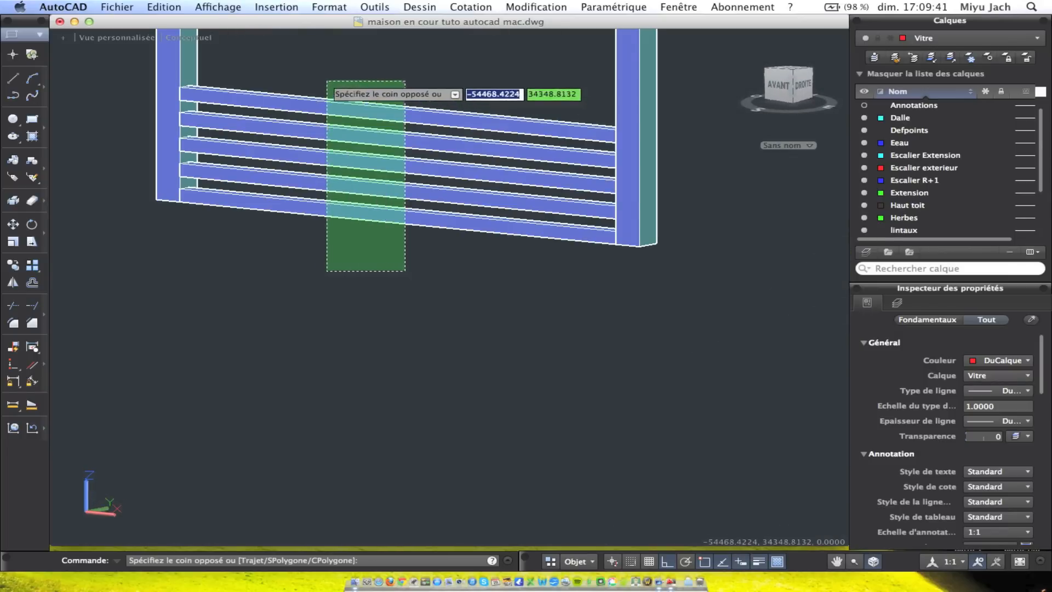
{"action": "left_click", "coordinate": [326, 89]}
{"action": "scroll", "coordinate": [182, 210], "scroll_direction": "up", "scroll_amount": 3}
{"action": "key", "text": "Escape"}
Extrude the underside face of the lowest rail downward by 500 with a taper angle of 0
{"action": "left_click", "coordinate": [404, 213]}
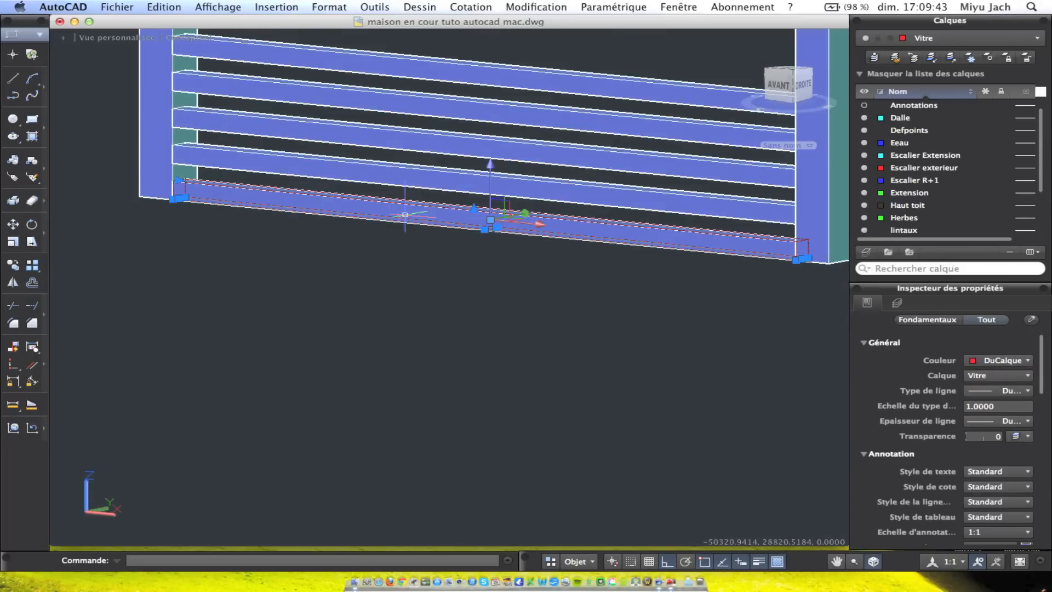
{"action": "mouse_move", "coordinate": [398, 226]}
{"action": "middle_mouse_down", "text": "shift"}
{"action": "mouse_move", "coordinate": [421, 202]}
{"action": "mouse_move", "coordinate": [408, 165]}
{"action": "mouse_move", "coordinate": [465, 231]}
{"action": "middle_mouse_up", "text": "shift"}
{"action": "scroll", "coordinate": [464, 231], "scroll_direction": "up", "scroll_amount": 3}
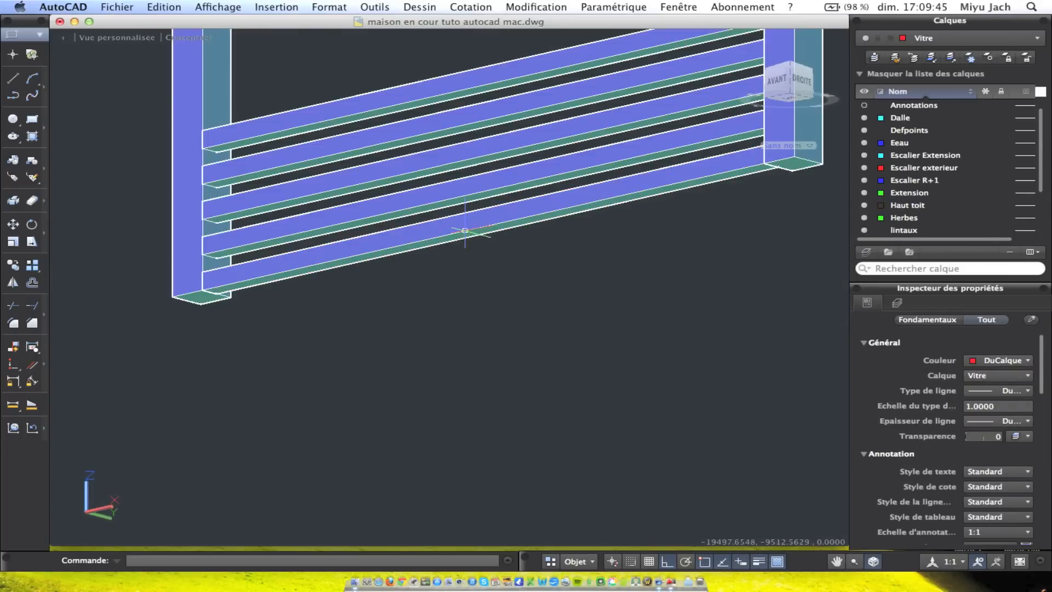
{"action": "left_click", "coordinate": [463, 235]}
{"action": "left_click", "coordinate": [534, 7]}
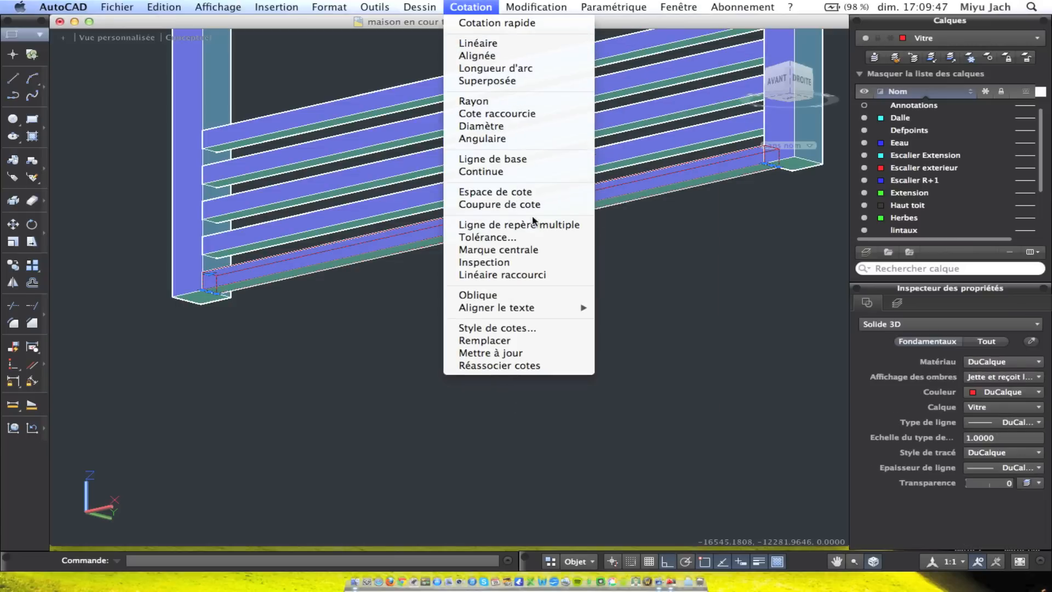
{"action": "mouse_move", "coordinate": [589, 362]}
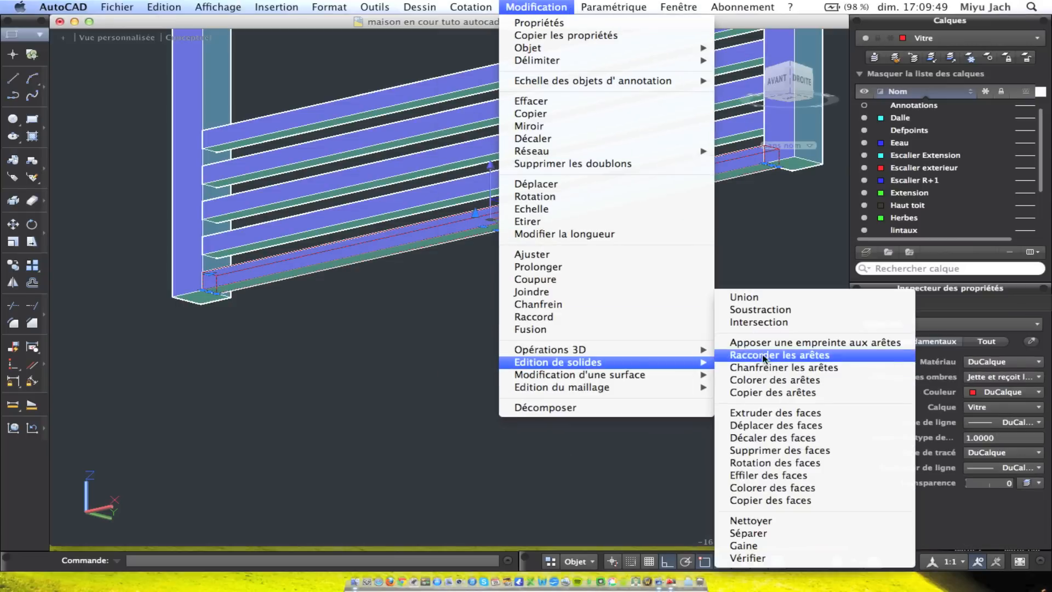
{"action": "left_click", "coordinate": [774, 413]}
{"action": "scroll", "coordinate": [331, 298], "scroll_direction": "up", "scroll_amount": 3}
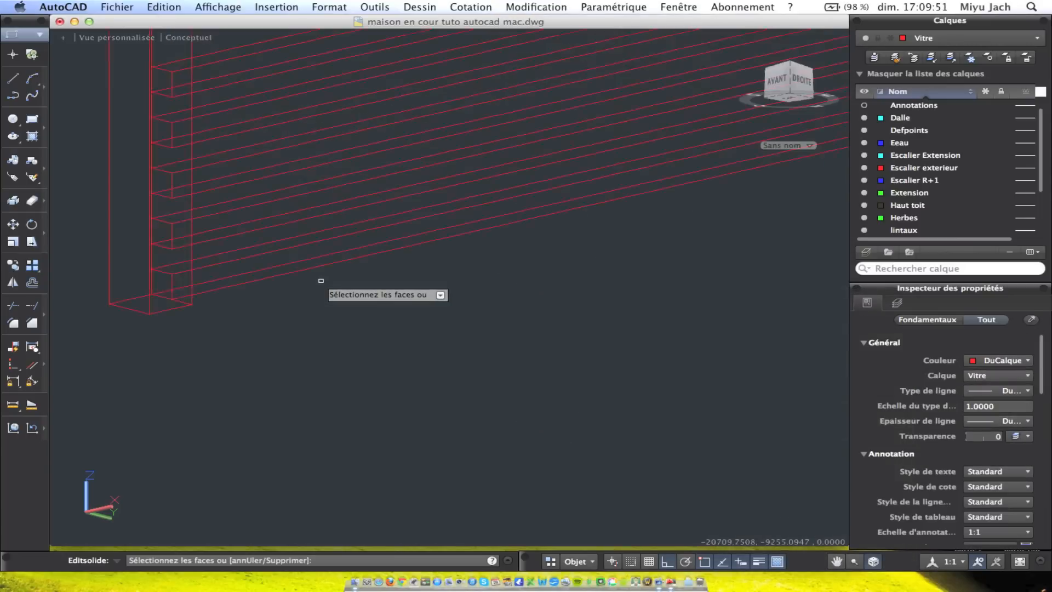
{"action": "left_click", "coordinate": [320, 254]}
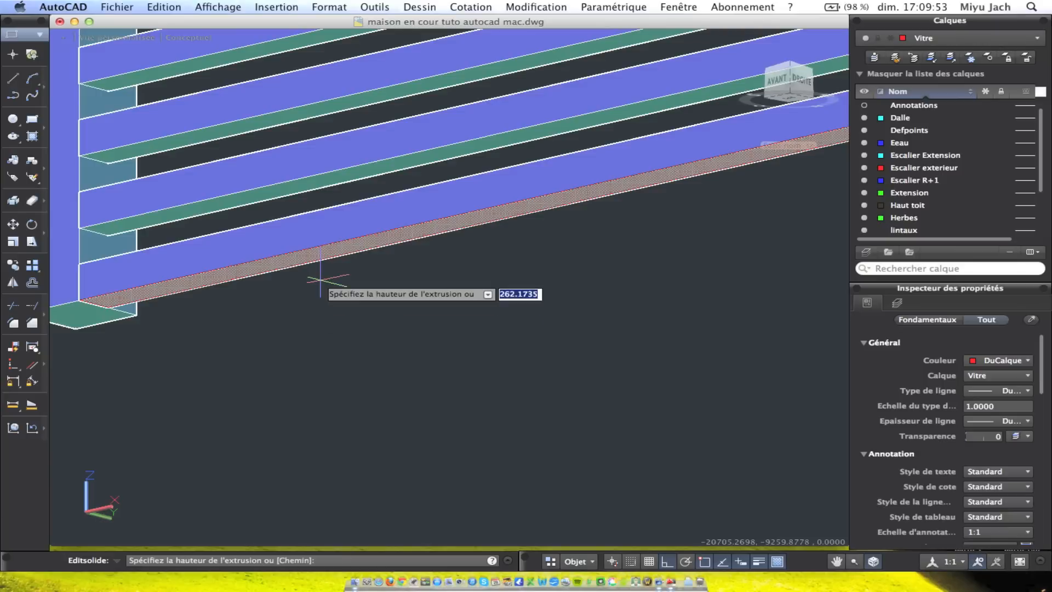
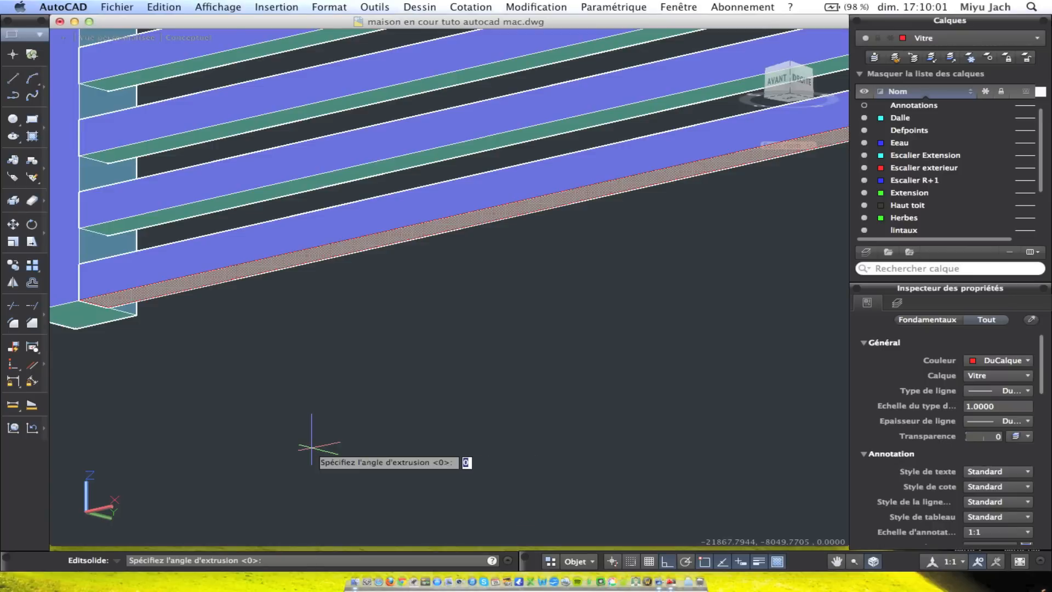
{"action": "key", "text": "Return"}
{"action": "scroll", "coordinate": [312, 447], "scroll_direction": "down", "scroll_amount": 5}
{"action": "key", "text": "Escape"}
Move all five rails up by 500 so the deepened lowest rail's bottom corner meets the base of the first column
{"action": "middle_click_drag", "start_coordinate": [482, 420], "coordinate": [479, 486], "text": "shift"}
{"action": "left_click", "coordinate": [479, 485]}
{"action": "left_click", "coordinate": [408, 95]}
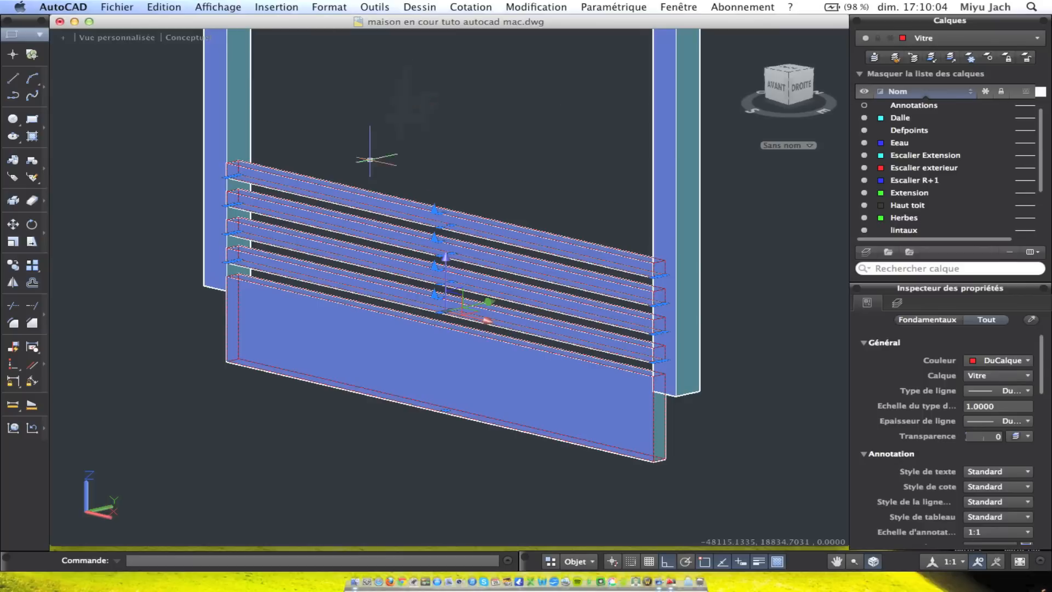
{"action": "left_click", "coordinate": [13, 241]}
{"action": "left_click", "coordinate": [227, 361]}
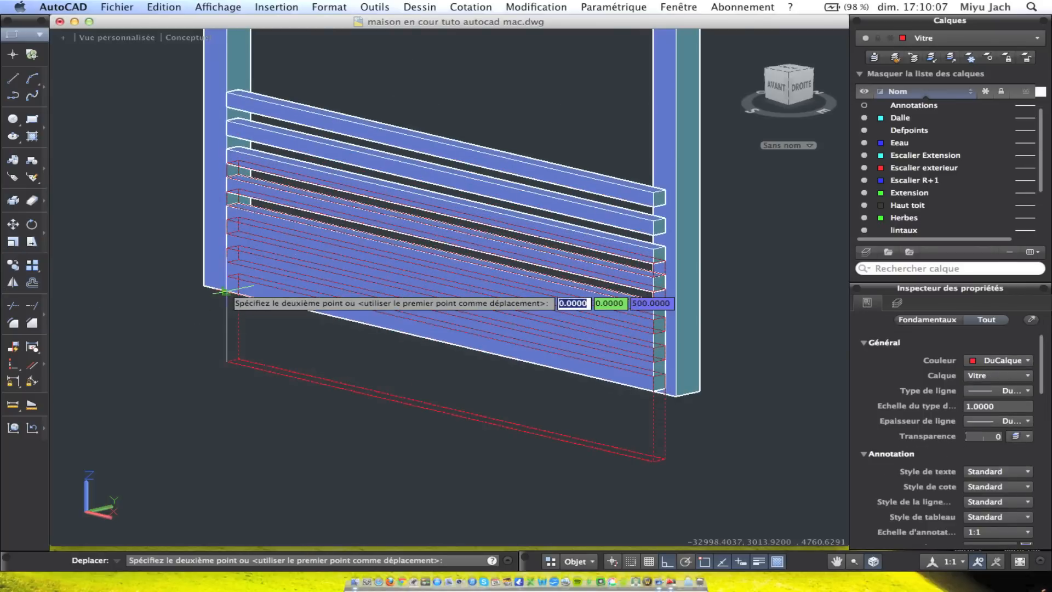
{"action": "key", "text": "Return"}
Examine the balcony railing in the reference photo to compare its rails with the modelled ones
{"action": "scroll", "coordinate": [323, 256], "scroll_direction": "down", "scroll_amount": 5}
{"action": "mouse_move", "coordinate": [517, 228]}
{"action": "middle_mouse_down", "text": "shift"}
{"action": "mouse_move", "coordinate": [374, 223]}
{"action": "mouse_move", "coordinate": [524, 241]}
{"action": "middle_mouse_up", "text": "shift"}
{"action": "middle_click_drag", "start_coordinate": [264, 239], "coordinate": [639, 212], "text": "shift"}
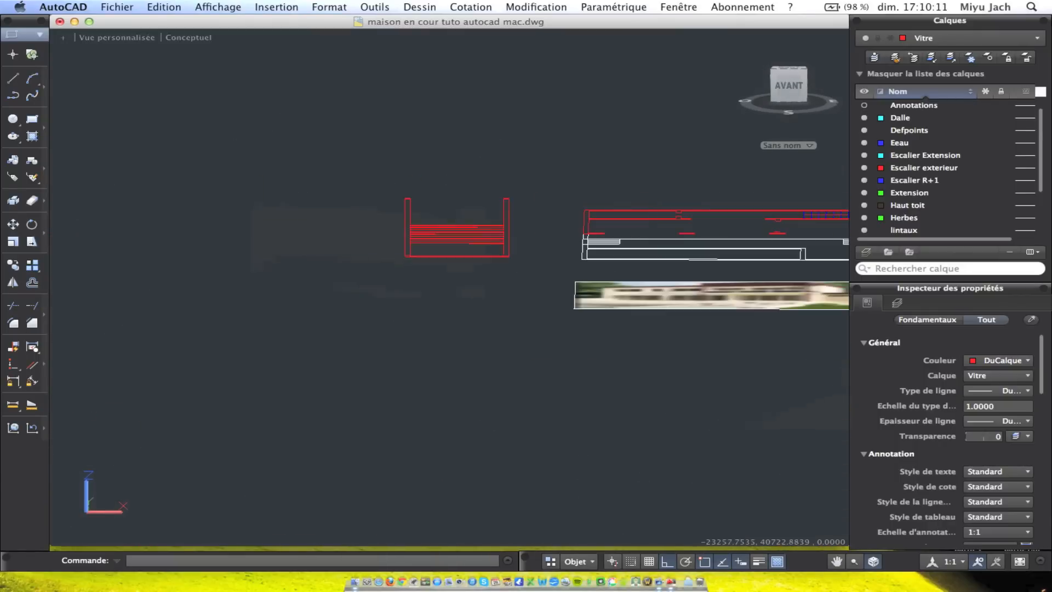
{"action": "scroll", "coordinate": [458, 200], "scroll_direction": "down", "scroll_amount": 3}
{"action": "middle_click_drag", "start_coordinate": [558, 225], "coordinate": [655, 219], "text": "shift"}
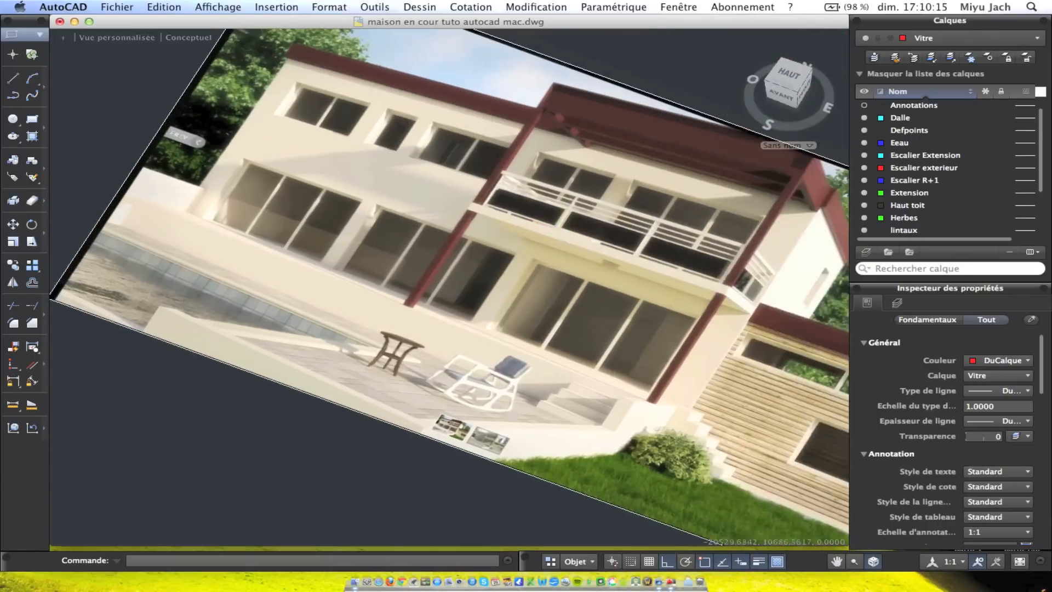
{"action": "scroll", "coordinate": [588, 219], "scroll_direction": "up", "scroll_amount": 5}
{"action": "scroll", "coordinate": [587, 177], "scroll_direction": "down", "scroll_amount": 5}
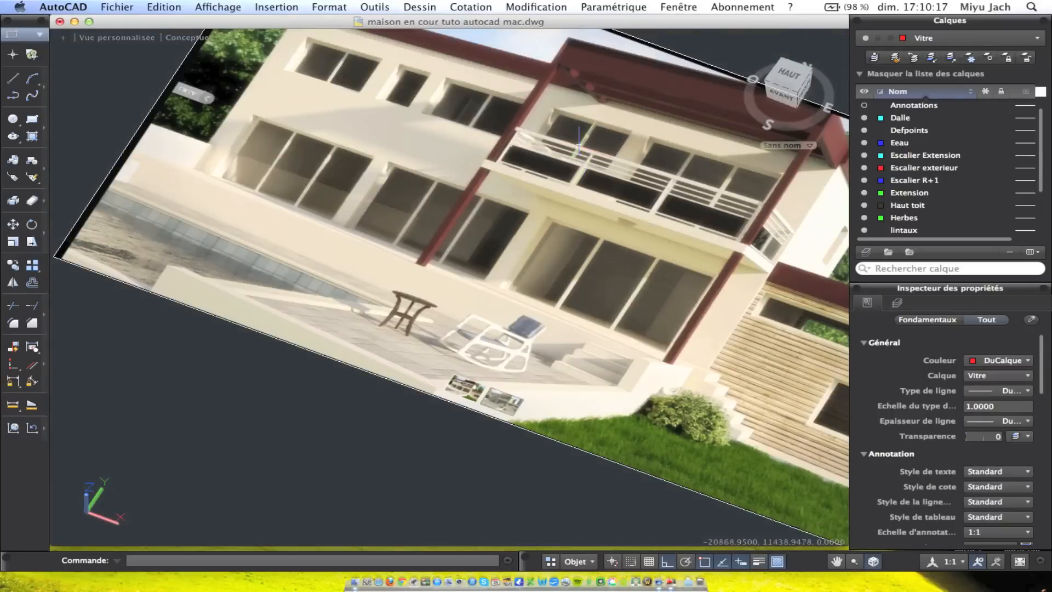
Copy the four railing bars and lower panel from the standalone railing to between the front balcony posts, snapping at the left post's base
{"action": "middle_click_drag", "start_coordinate": [354, 256], "coordinate": [728, 257]}
{"action": "middle_click", "coordinate": [247, 96], "text": "shift"}
{"action": "middle_click_drag", "start_coordinate": [223, 142], "coordinate": [780, 180], "text": "shift"}
{"action": "scroll", "coordinate": [614, 185], "scroll_direction": "down", "scroll_amount": 5}
{"action": "middle_click_drag", "start_coordinate": [613, 188], "coordinate": [564, 193], "text": "shift"}
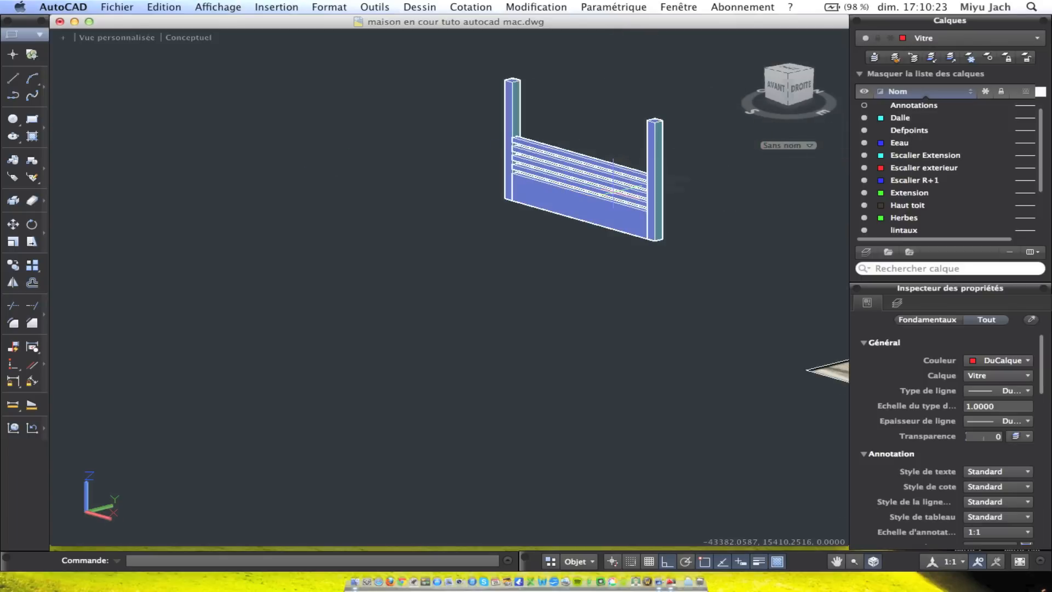
{"action": "left_click_drag", "start_coordinate": [630, 247], "coordinate": [540, 90]}
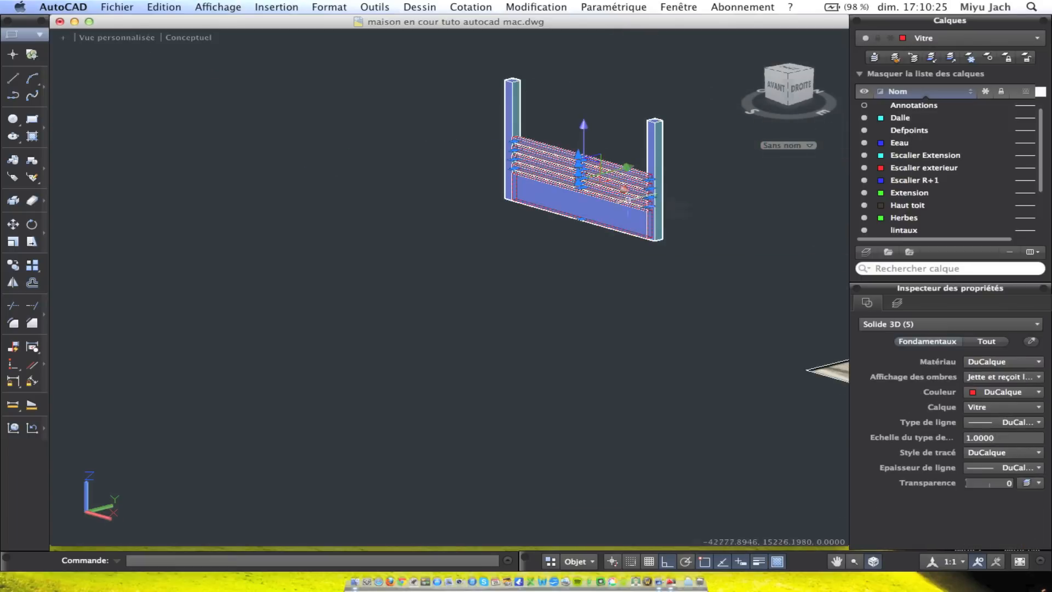
{"action": "left_click", "coordinate": [21, 261]}
{"action": "scroll", "coordinate": [580, 214], "scroll_direction": "up", "scroll_amount": 5}
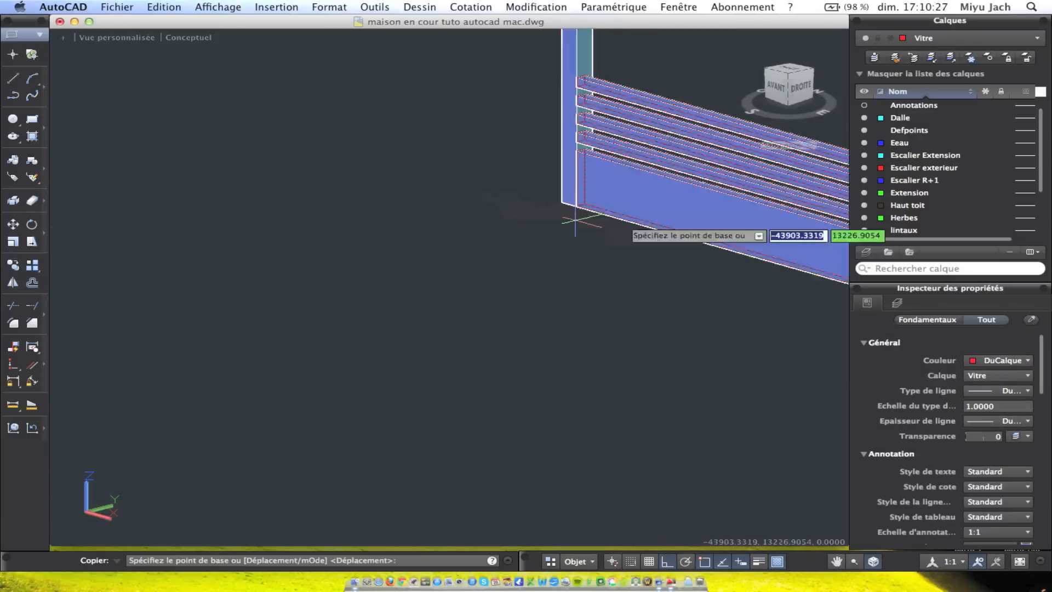
{"action": "left_click", "coordinate": [576, 207]}
{"action": "scroll", "coordinate": [570, 230], "scroll_direction": "down", "scroll_amount": 10}
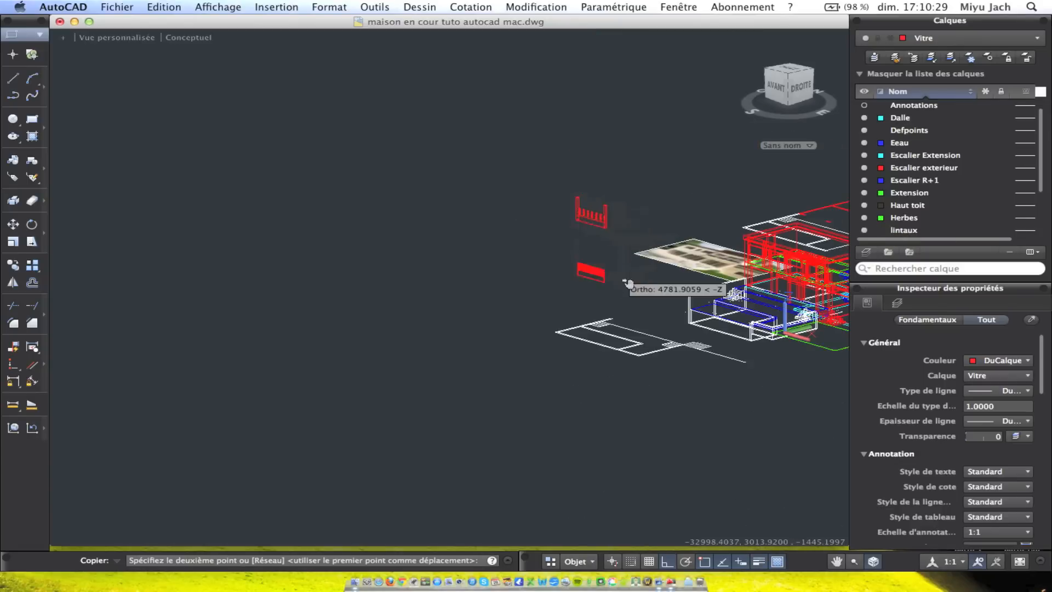
{"action": "scroll", "coordinate": [386, 238], "scroll_direction": "up", "scroll_amount": 10}
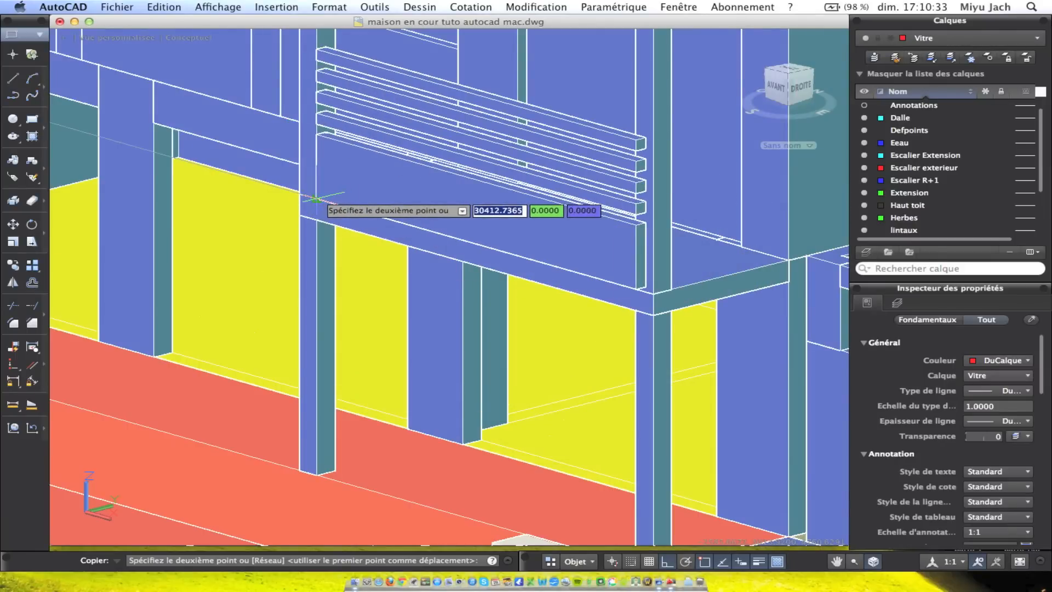
{"action": "left_click", "coordinate": [316, 198]}
{"action": "key", "text": "Escape"}
{"action": "left_click", "coordinate": [484, 203]}
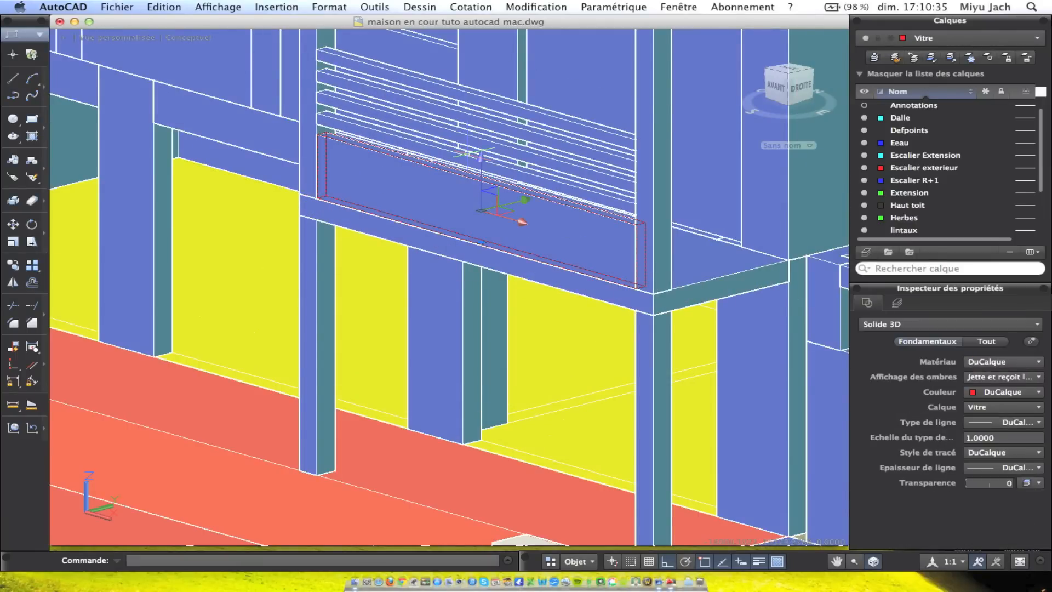
{"action": "key", "text": "Escape"}
Copy the balcony's corner post and the adjoining upper side wall from the house to beside the standalone railing
{"action": "scroll", "coordinate": [463, 139], "scroll_direction": "down", "scroll_amount": 3}
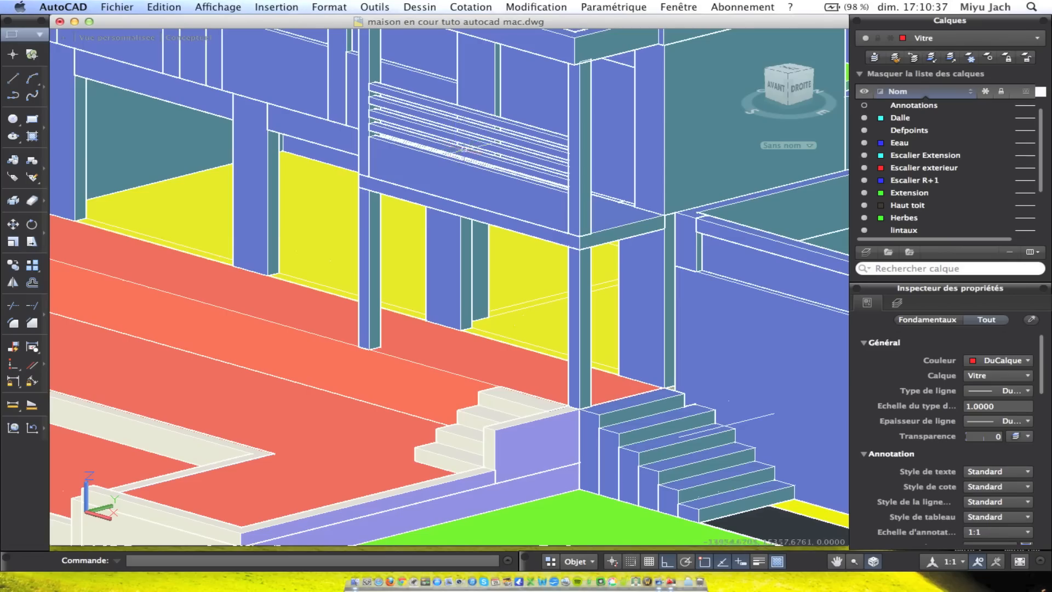
{"action": "scroll", "coordinate": [352, 157], "scroll_direction": "down", "scroll_amount": 4}
{"action": "middle_click_drag", "start_coordinate": [333, 150], "coordinate": [636, 406]}
{"action": "scroll", "coordinate": [323, 216], "scroll_direction": "down", "scroll_amount": 5}
{"action": "middle_click_drag", "start_coordinate": [323, 217], "coordinate": [296, 220]}
{"action": "scroll", "coordinate": [729, 262], "scroll_direction": "up", "scroll_amount": 8}
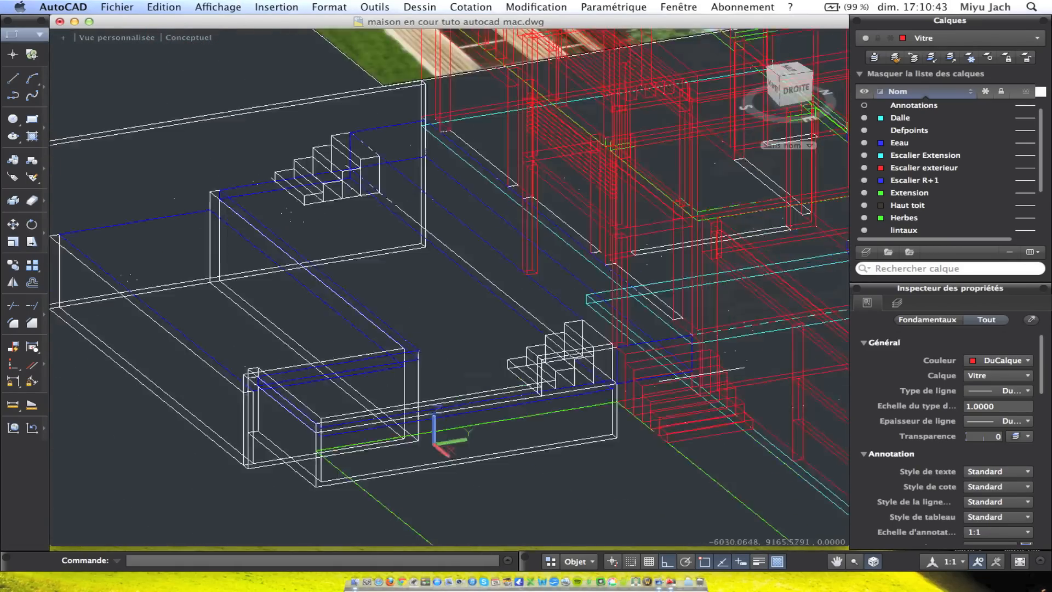
{"action": "scroll", "coordinate": [703, 198], "scroll_direction": "up", "scroll_amount": 3}
{"action": "left_click", "coordinate": [668, 192]}
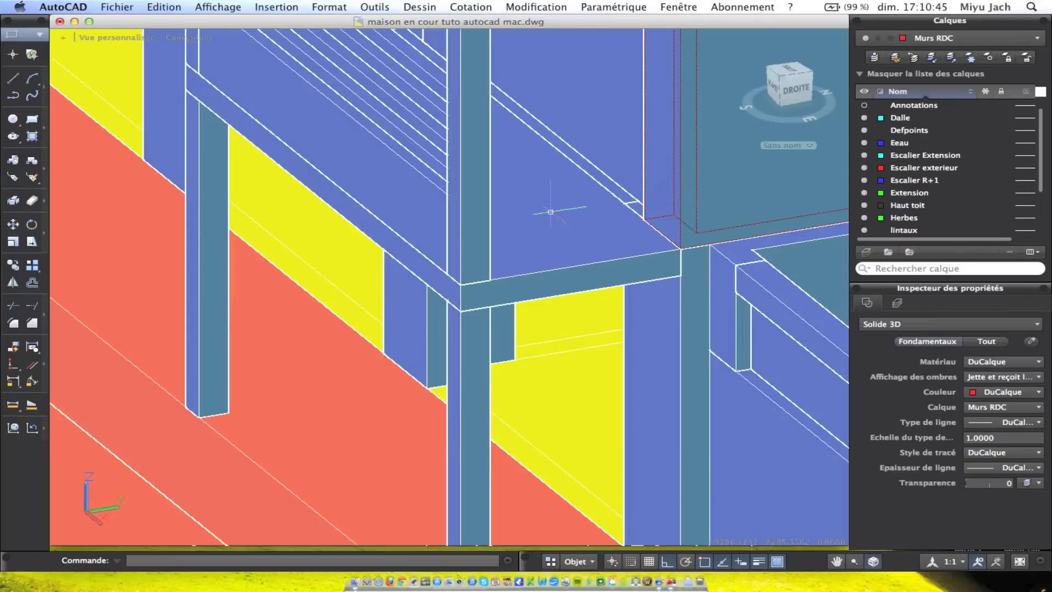
{"action": "left_click", "coordinate": [15, 269]}
{"action": "left_click", "coordinate": [462, 285]}
{"action": "scroll", "coordinate": [329, 228], "scroll_direction": "down", "scroll_amount": 10}
{"action": "middle_click_drag", "start_coordinate": [326, 226], "coordinate": [346, 293]}
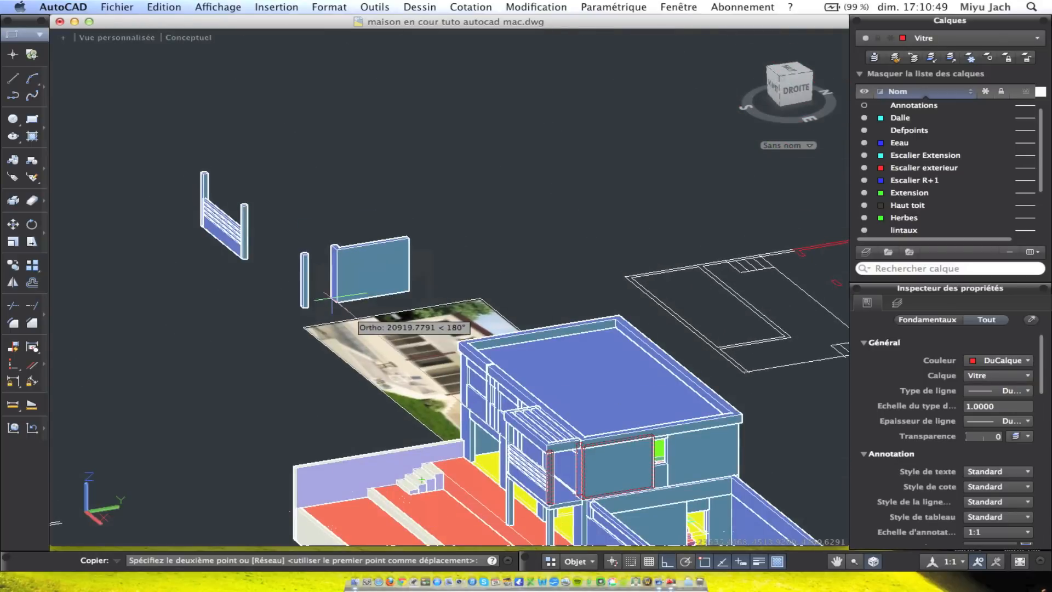
{"action": "scroll", "coordinate": [253, 262], "scroll_direction": "up", "scroll_amount": 5}
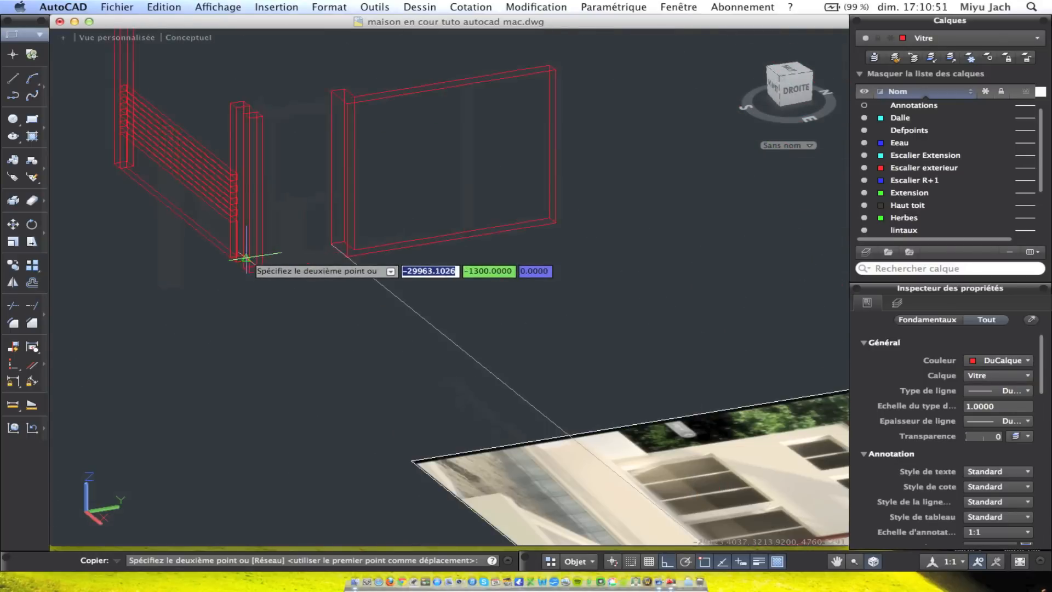
{"action": "left_click", "coordinate": [254, 263]}
{"action": "key", "text": "Escape"}
Move the copied post and side wall together so the post's lower corner snaps to the base of the standalone railing's corner post
{"action": "scroll", "coordinate": [281, 178], "scroll_direction": "up", "scroll_amount": 5}
{"action": "left_click", "coordinate": [287, 228]}
{"action": "left_click", "coordinate": [91, 321]}
{"action": "left_click", "coordinate": [96, 321]}
{"action": "middle_click_drag", "start_coordinate": [99, 324], "coordinate": [216, 329]}
{"action": "left_click", "coordinate": [166, 319]}
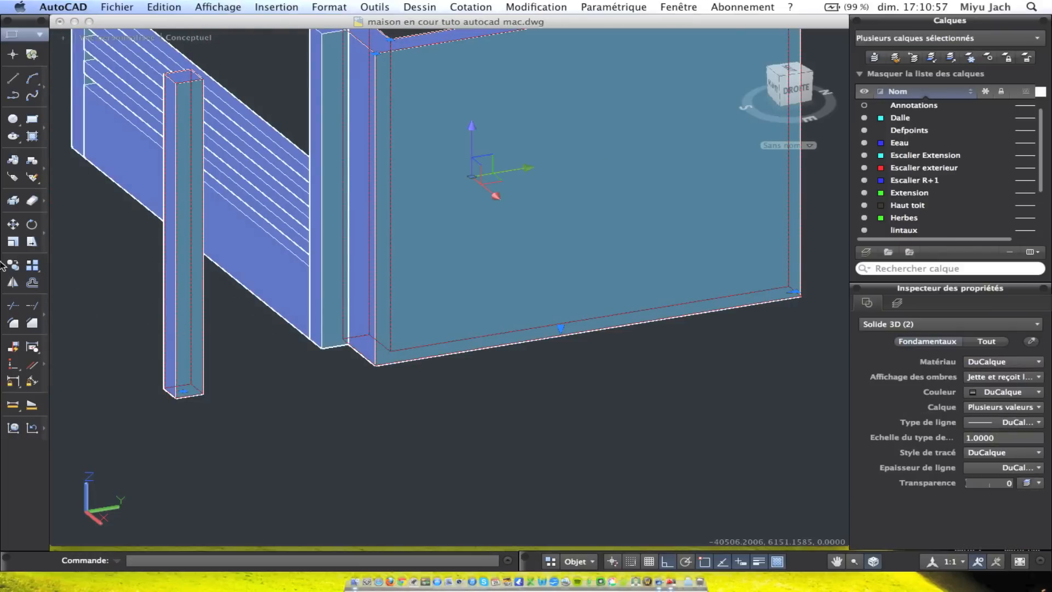
{"action": "left_click", "coordinate": [13, 224]}
{"action": "left_click", "coordinate": [203, 393]}
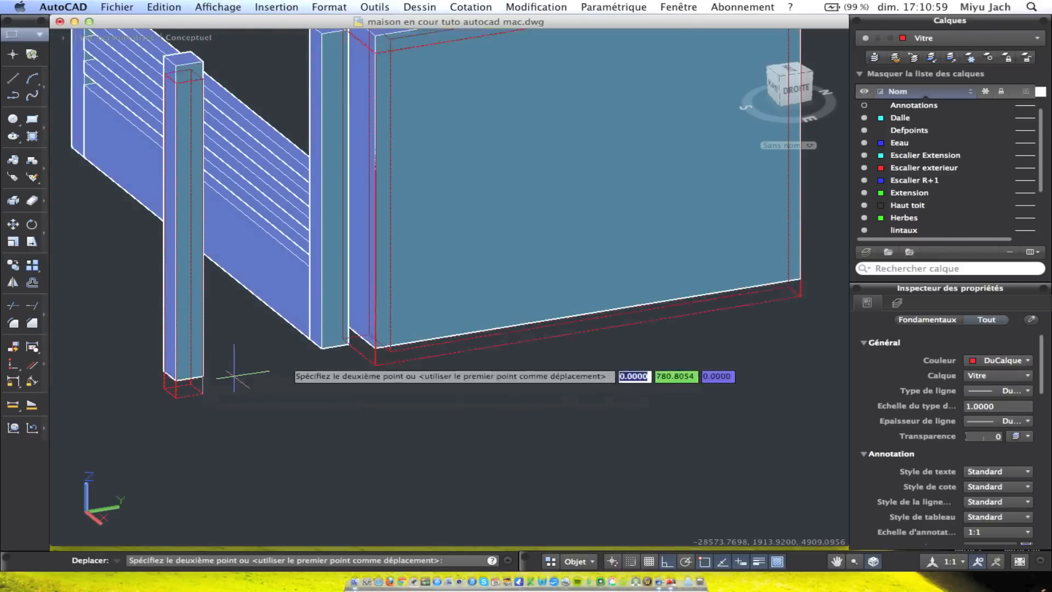
{"action": "left_click", "coordinate": [349, 339]}
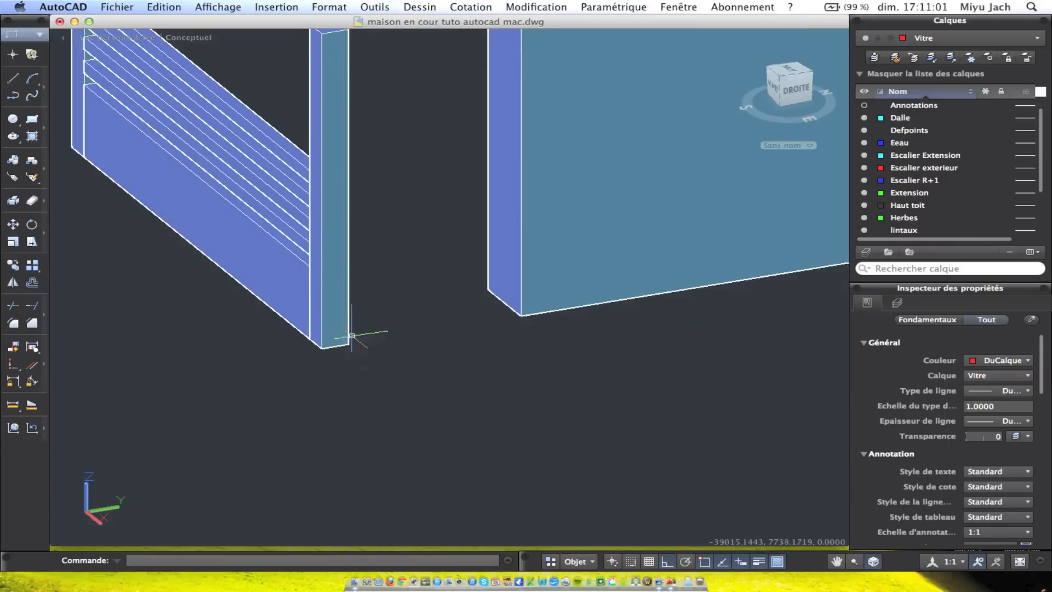
{"action": "left_click", "coordinate": [346, 295]}
{"action": "key", "text": "Escape"}
Copy the standalone railing's four bars and lower panel to the empty space in front of it
{"action": "mouse_move", "coordinate": [403, 252]}
{"action": "middle_mouse_down"}
{"action": "mouse_move", "coordinate": [502, 328]}
{"action": "mouse_move", "coordinate": [586, 356]}
{"action": "mouse_move", "coordinate": [521, 327]}
{"action": "middle_mouse_up"}
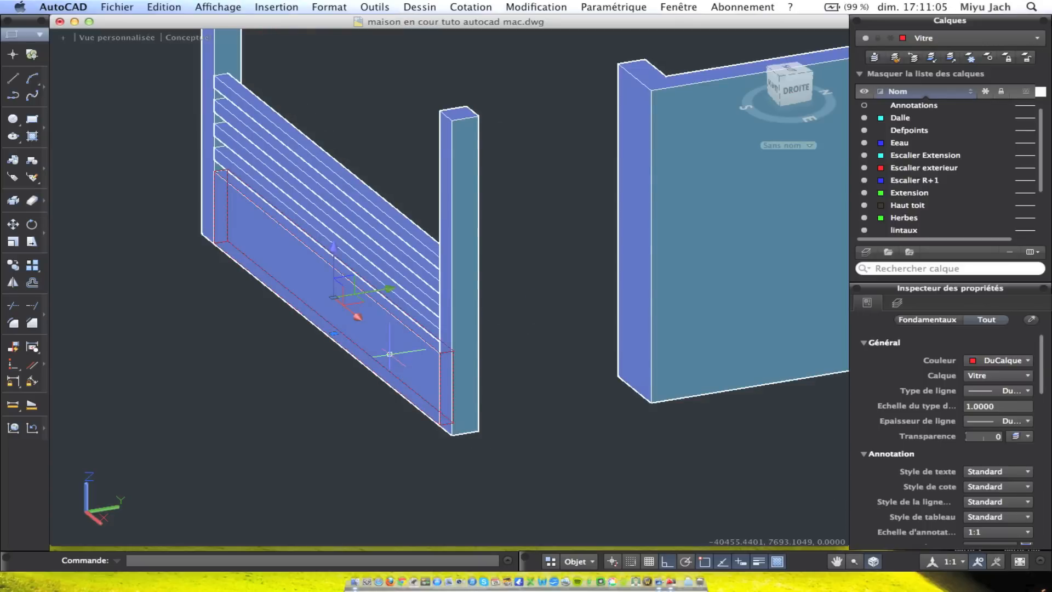
{"action": "left_click", "coordinate": [332, 385]}
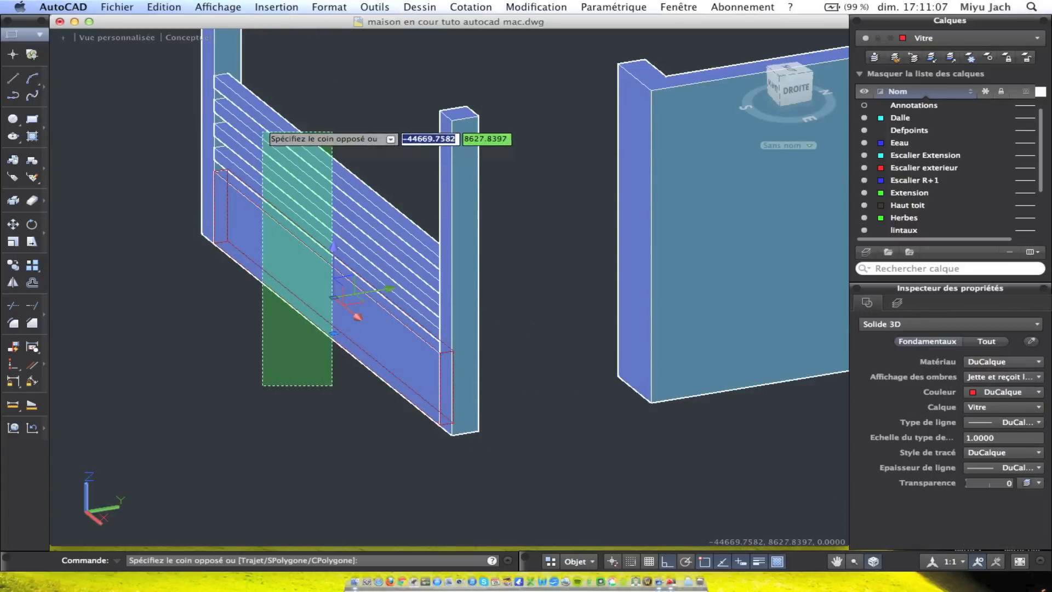
{"action": "left_click", "coordinate": [263, 122]}
{"action": "left_click", "coordinate": [12, 265]}
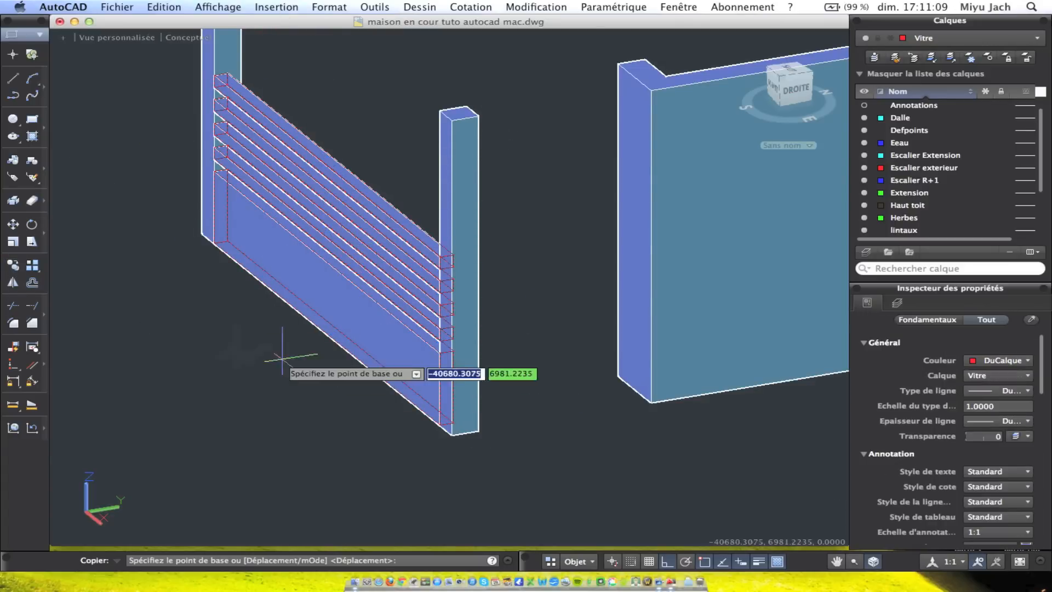
{"action": "left_click", "coordinate": [214, 243]}
{"action": "middle_click_drag", "start_coordinate": [215, 243], "coordinate": [523, 220]}
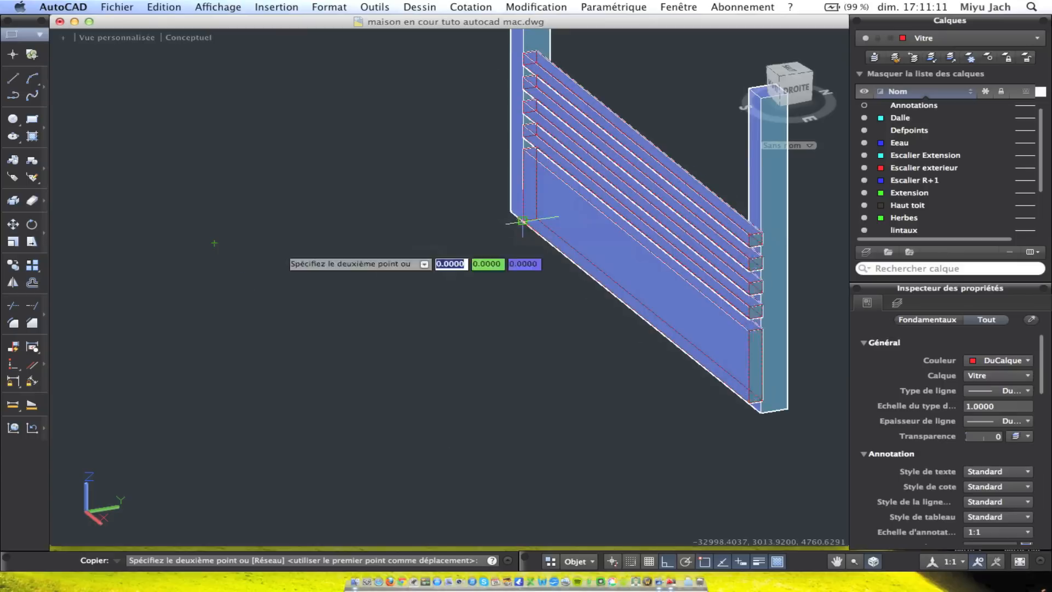
{"action": "left_click", "coordinate": [170, 280]}
{"action": "left_click", "coordinate": [305, 457]}
{"action": "left_click", "coordinate": [183, 91]}
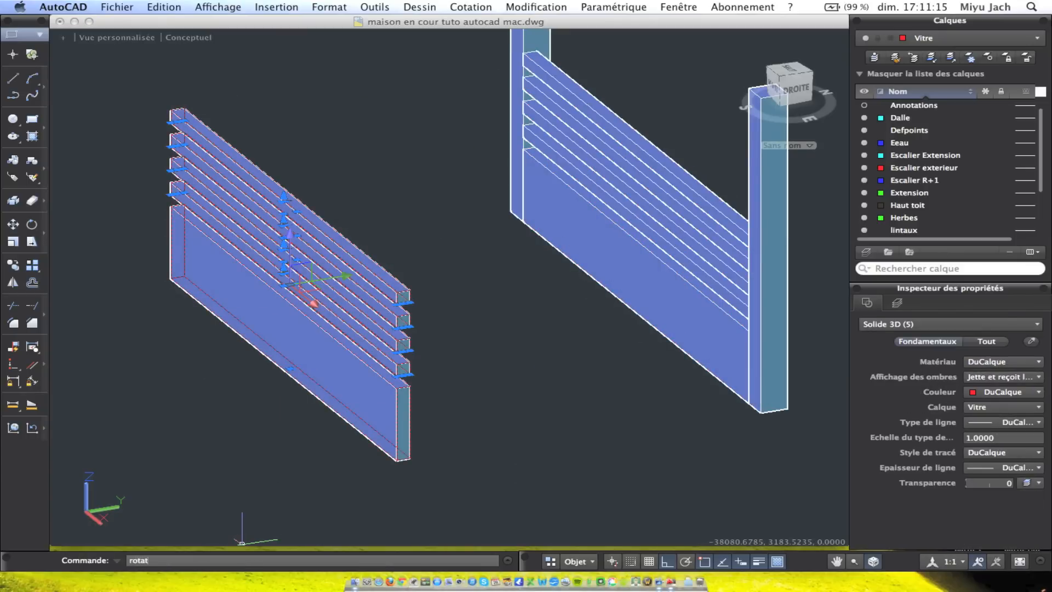
{"action": "key", "text": "Return"}
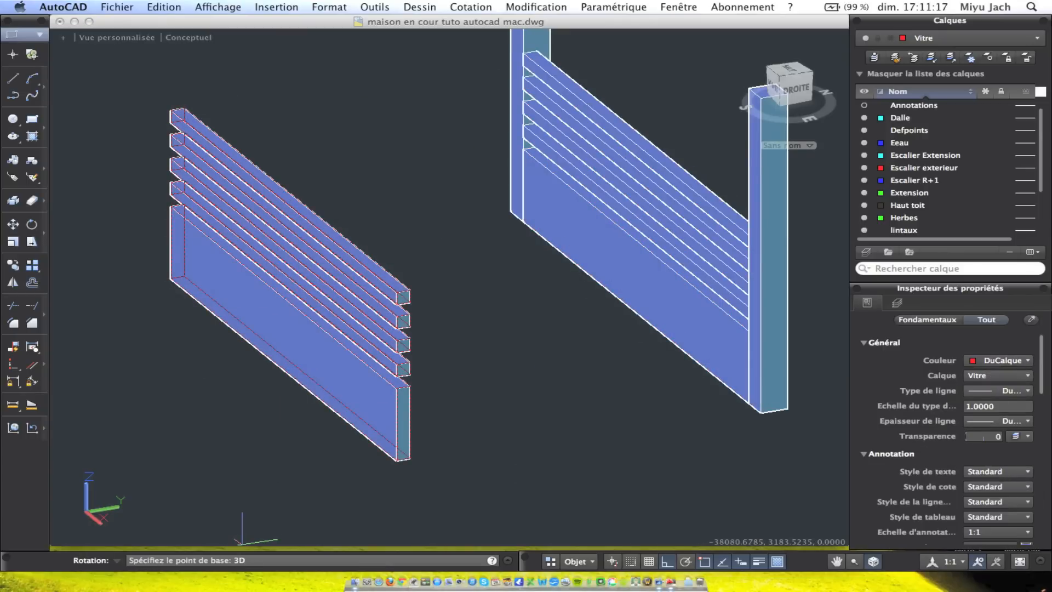
{"action": "key", "text": "Escape"}
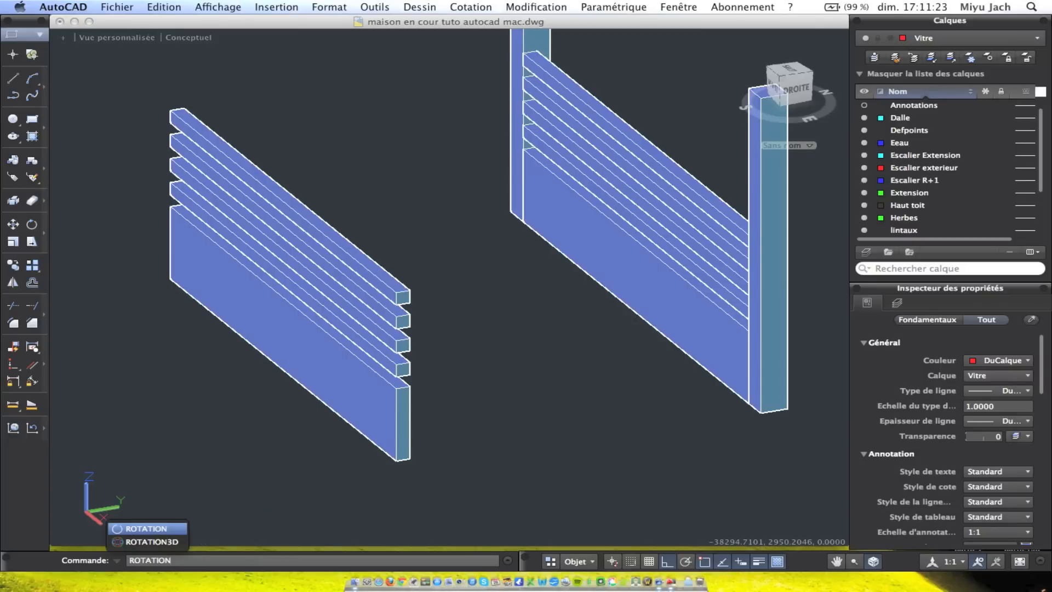
Rotate the copied bars and panel 90° about the vertical axis with 3D Rotate
{"action": "left_click", "coordinate": [152, 542]}
{"action": "left_click", "coordinate": [298, 470]}
{"action": "left_click", "coordinate": [174, 144]}
{"action": "key", "text": "Return"}
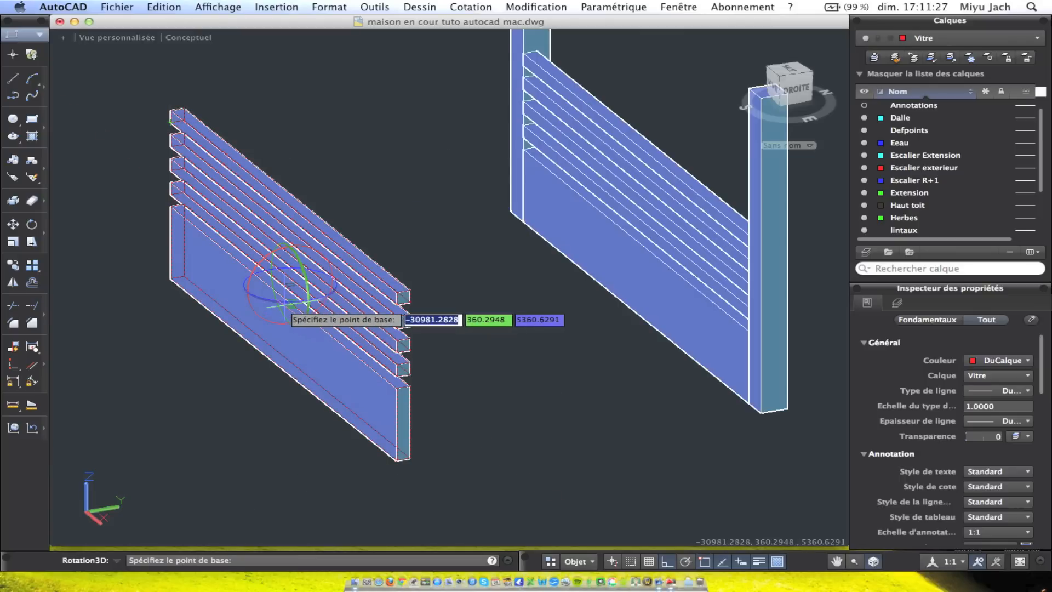
{"action": "left_click", "coordinate": [269, 300]}
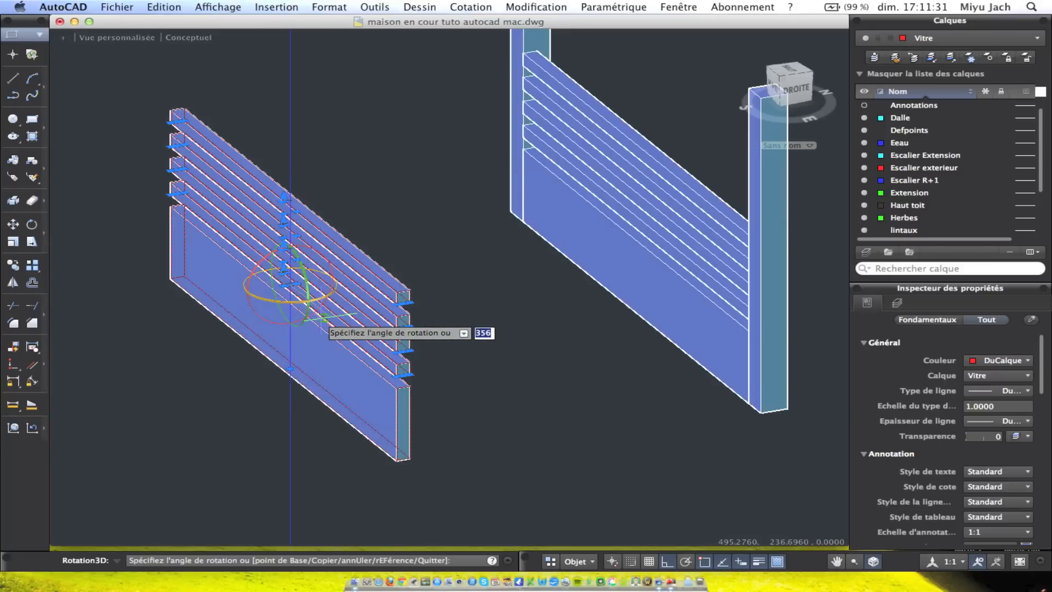
{"action": "type", "text": "90"}
{"action": "key", "text": "Return"}
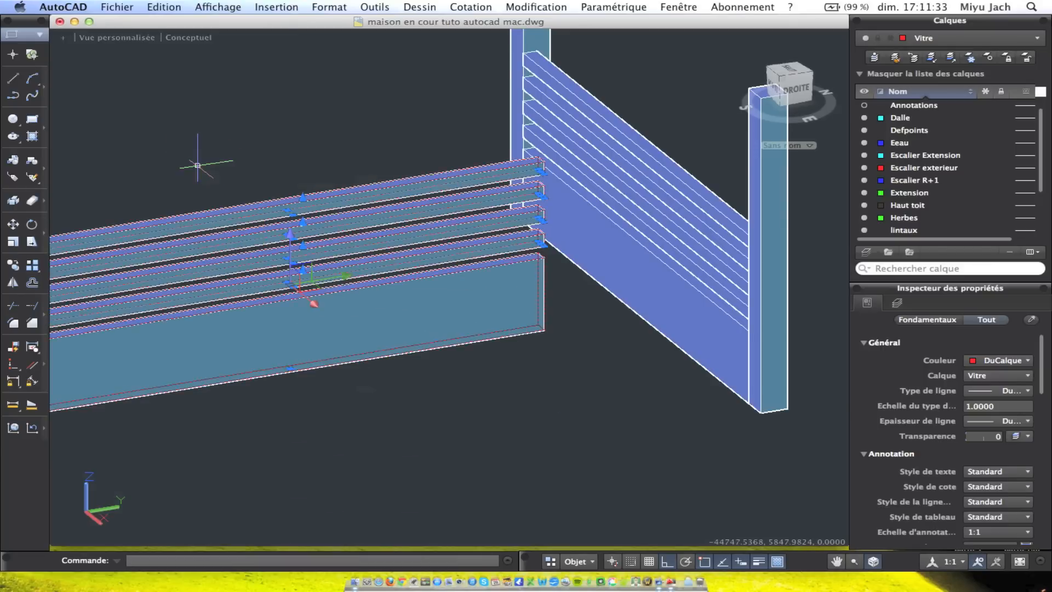
Move the rotated railing so the end corner of its lower panel snaps to the side wall's lower front corner
{"action": "middle_click_drag", "start_coordinate": [205, 160], "coordinate": [683, 86]}
{"action": "left_click", "coordinate": [13, 225]}
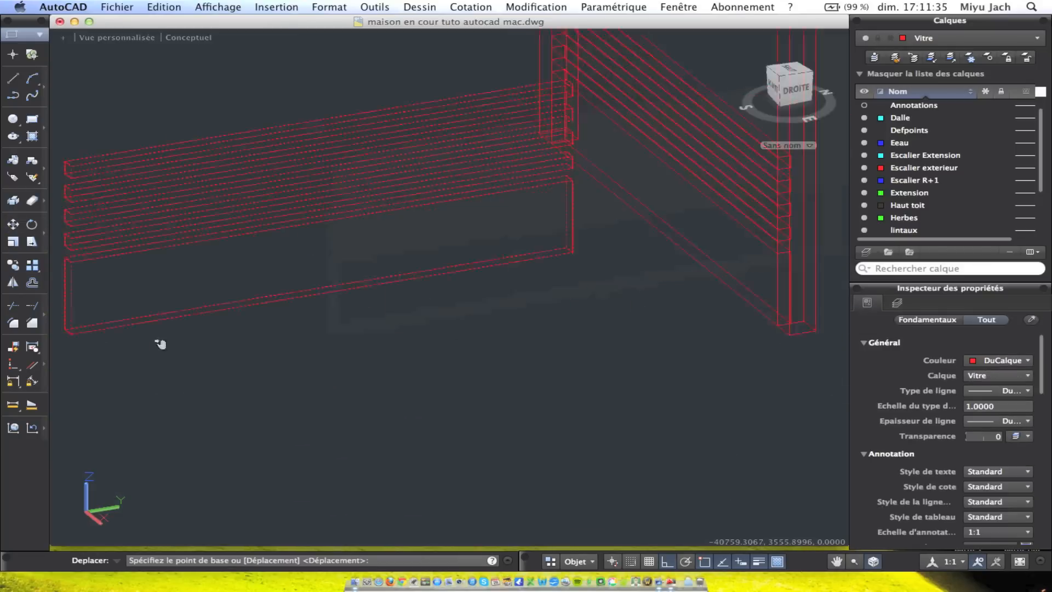
{"action": "middle_click_drag", "start_coordinate": [183, 348], "coordinate": [328, 282]}
{"action": "left_click", "coordinate": [393, 231]}
{"action": "middle_click_drag", "start_coordinate": [482, 258], "coordinate": [208, 298]}
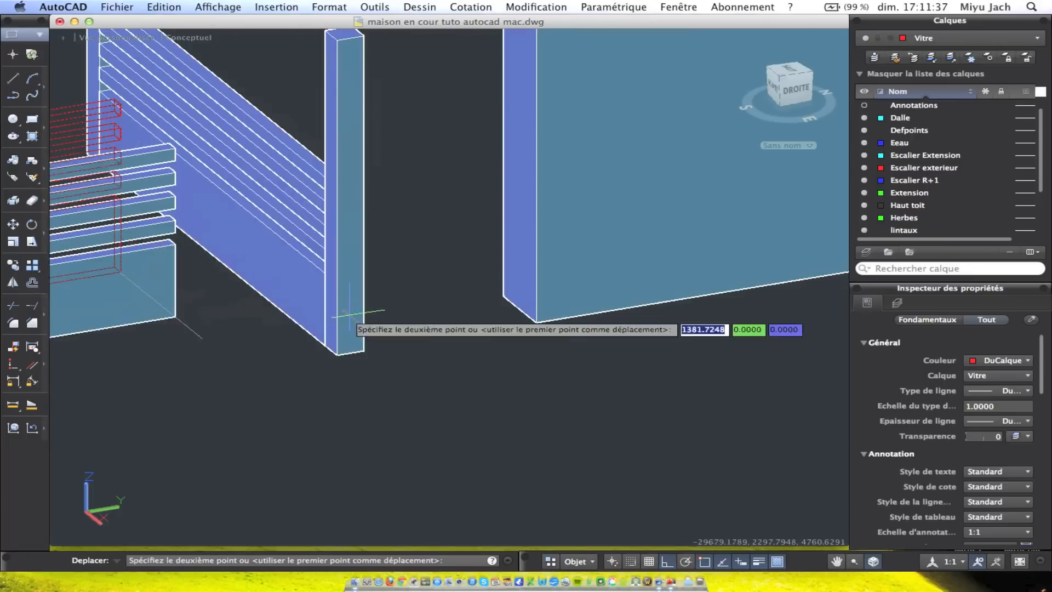
{"action": "left_click", "coordinate": [532, 322]}
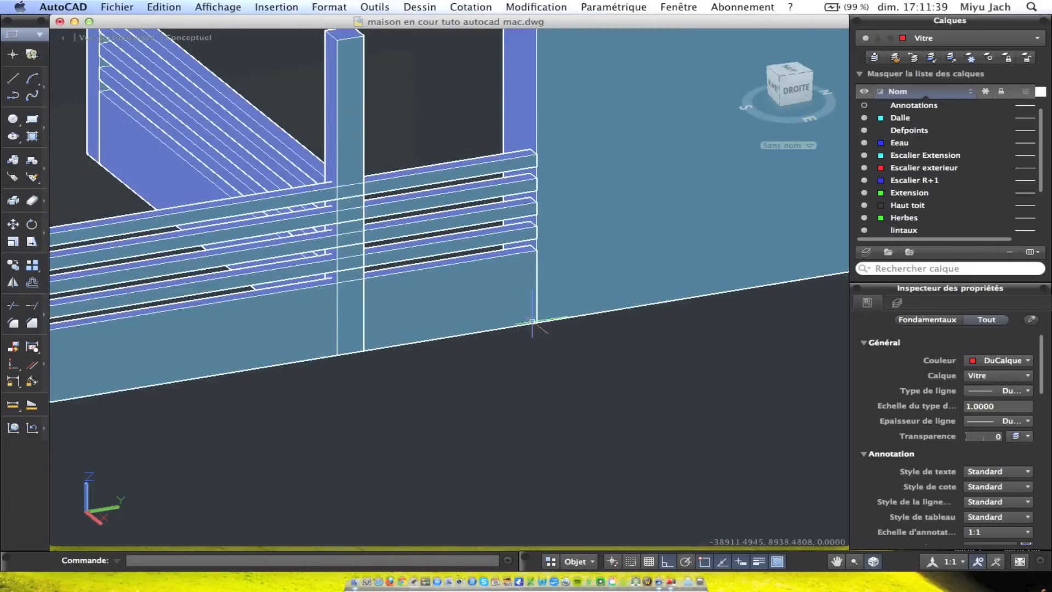
{"action": "scroll", "coordinate": [488, 329], "scroll_direction": "up", "scroll_amount": 2}
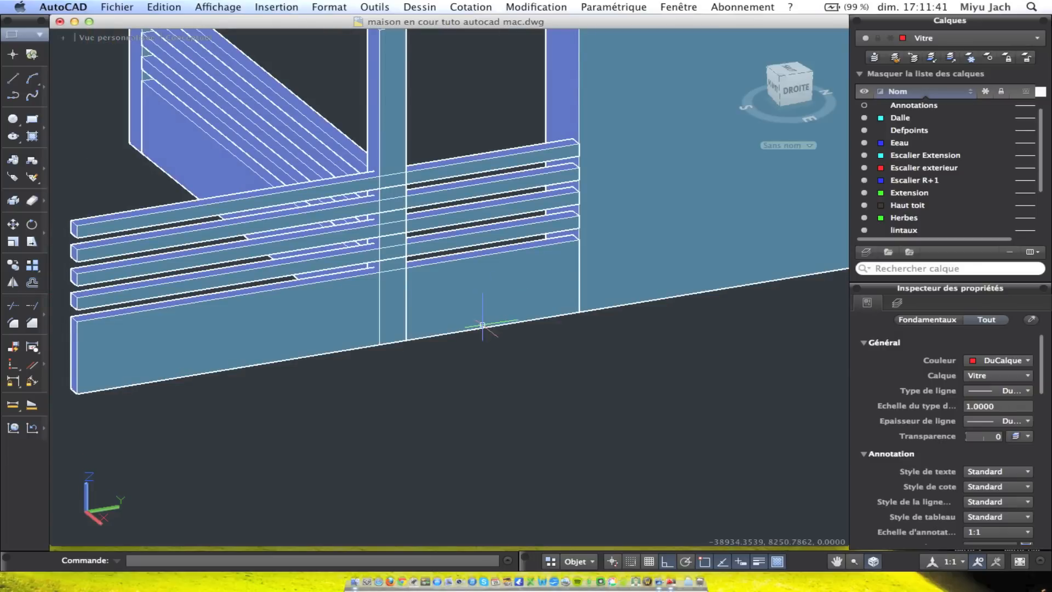
{"action": "left_click", "coordinate": [476, 395]}
{"action": "left_click", "coordinate": [334, 181]}
{"action": "left_click", "coordinate": [454, 6]}
{"action": "left_click", "coordinate": [452, 6]}
{"action": "left_click", "coordinate": [442, 6]}
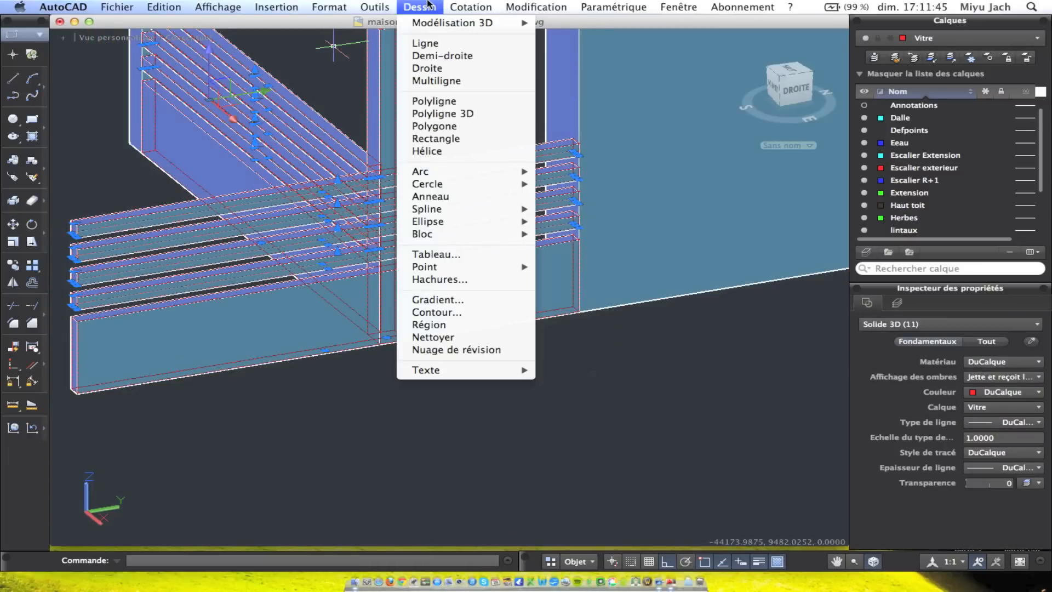
{"action": "mouse_move", "coordinate": [493, 6]}
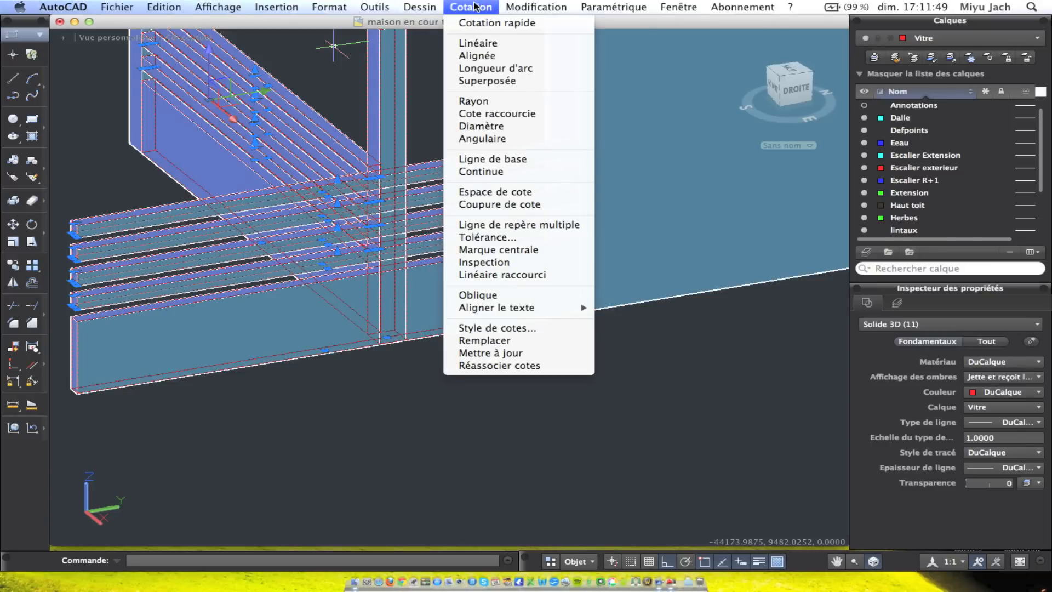
{"action": "left_click", "coordinate": [375, 92]}
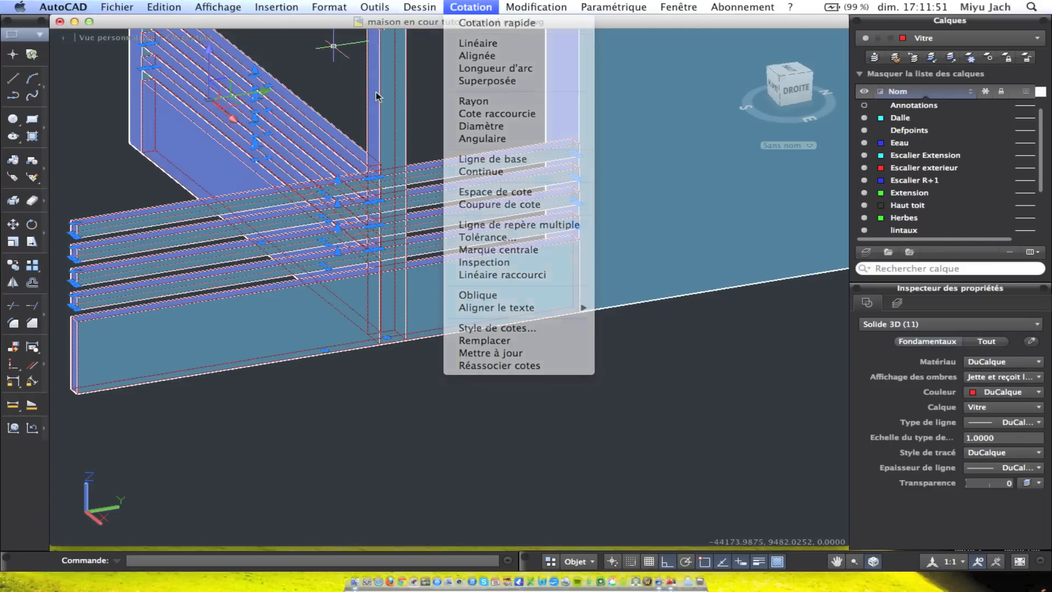
{"action": "key", "text": "Escape"}
Move the corner post slightly outward so it stands in front of the side railing's bars
{"action": "left_click", "coordinate": [380, 124]}
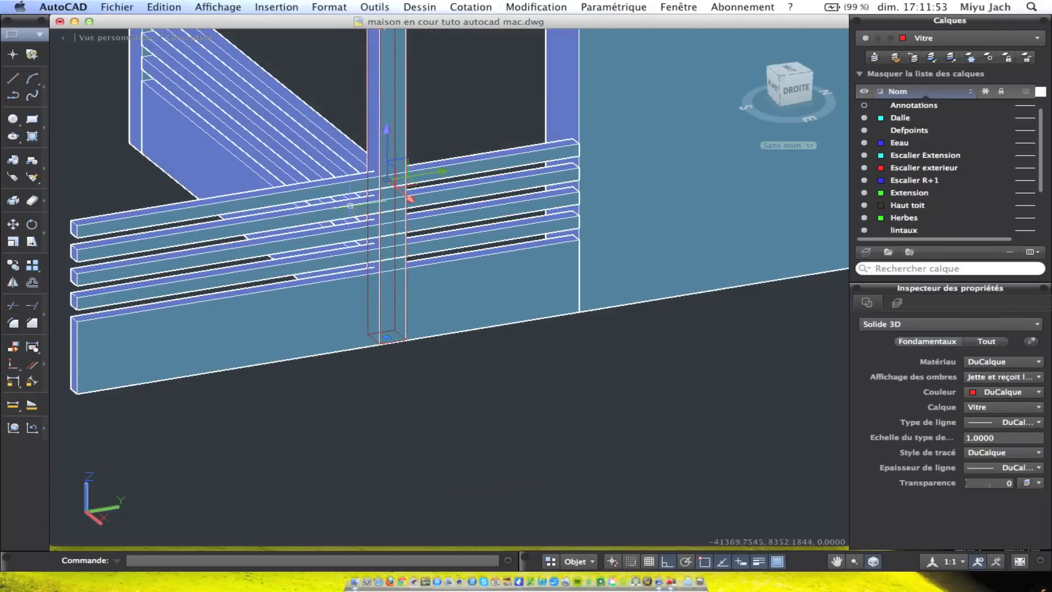
{"action": "left_click", "coordinate": [13, 224]}
{"action": "left_click", "coordinate": [470, 365]}
{"action": "left_click", "coordinate": [480, 352]}
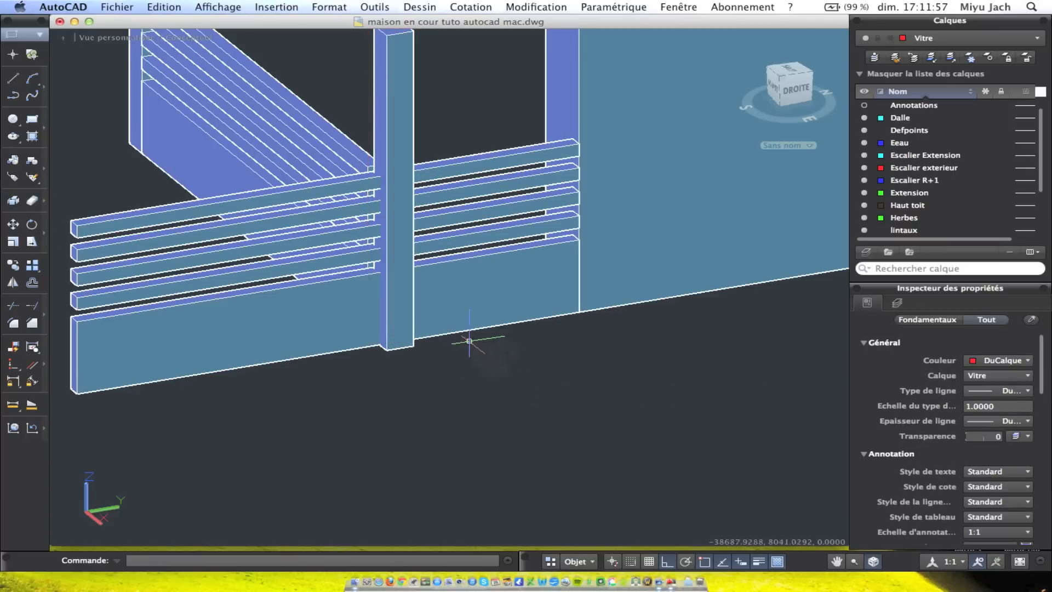
Extrude the corner post's side face past the free end of the side railing, with a 0° taper angle
{"action": "left_click", "coordinate": [454, 6]}
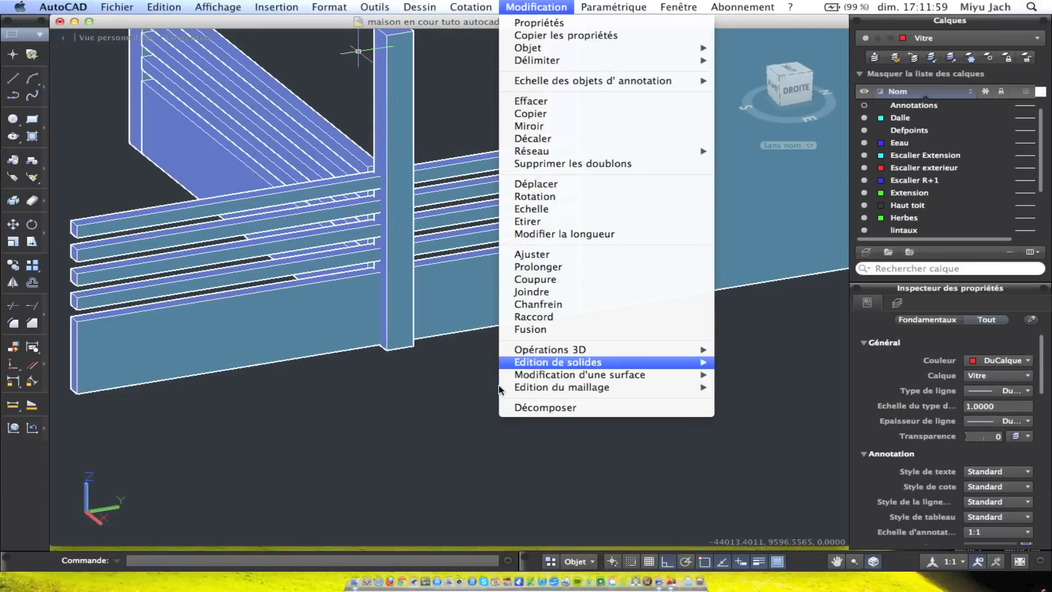
{"action": "mouse_move", "coordinate": [524, 362]}
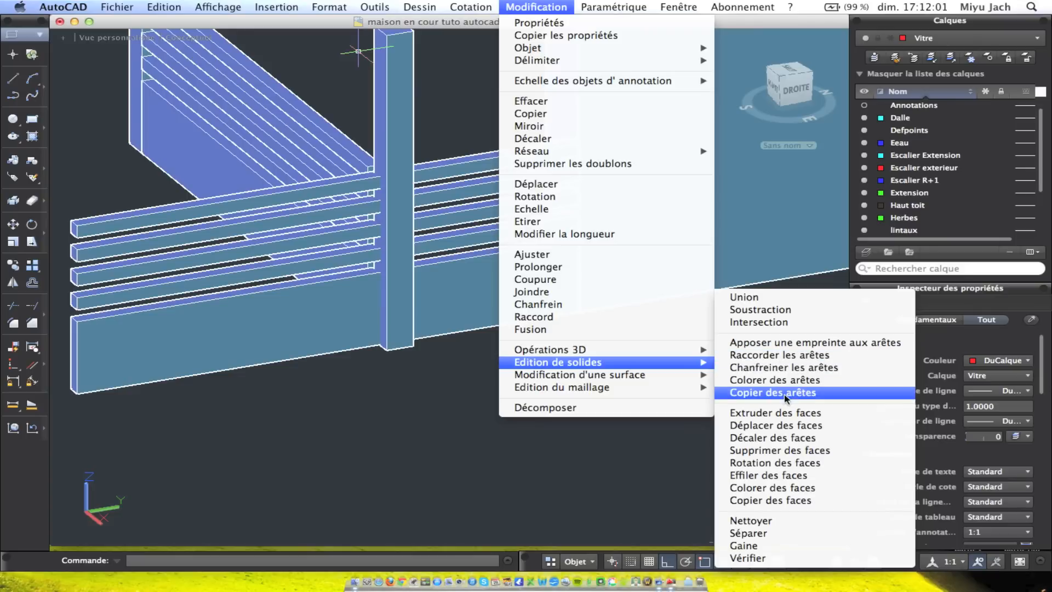
{"action": "left_click", "coordinate": [782, 425]}
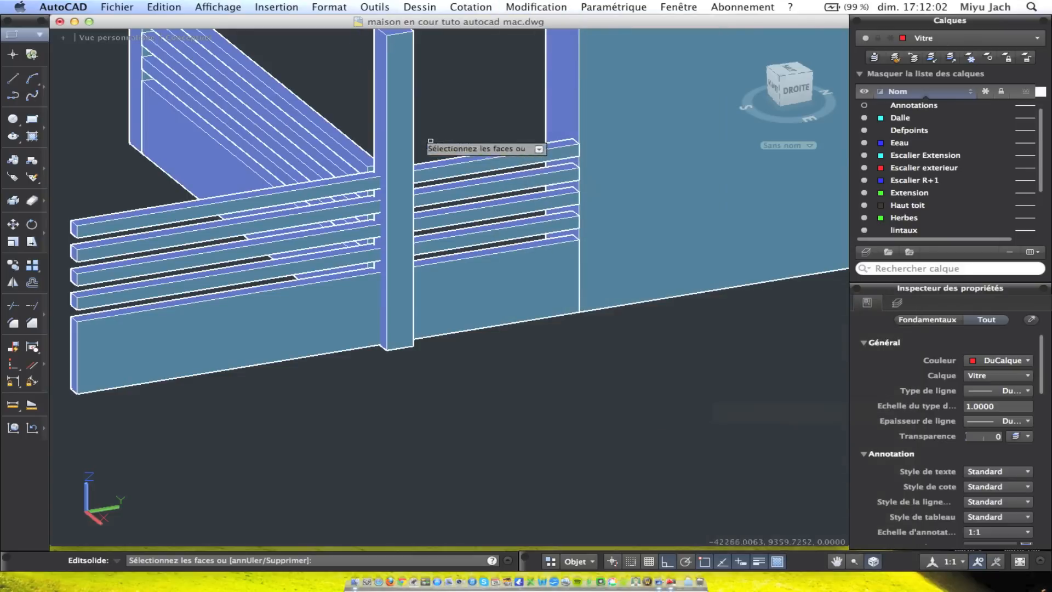
{"action": "left_click", "coordinate": [380, 115]}
{"action": "key", "text": "Return"}
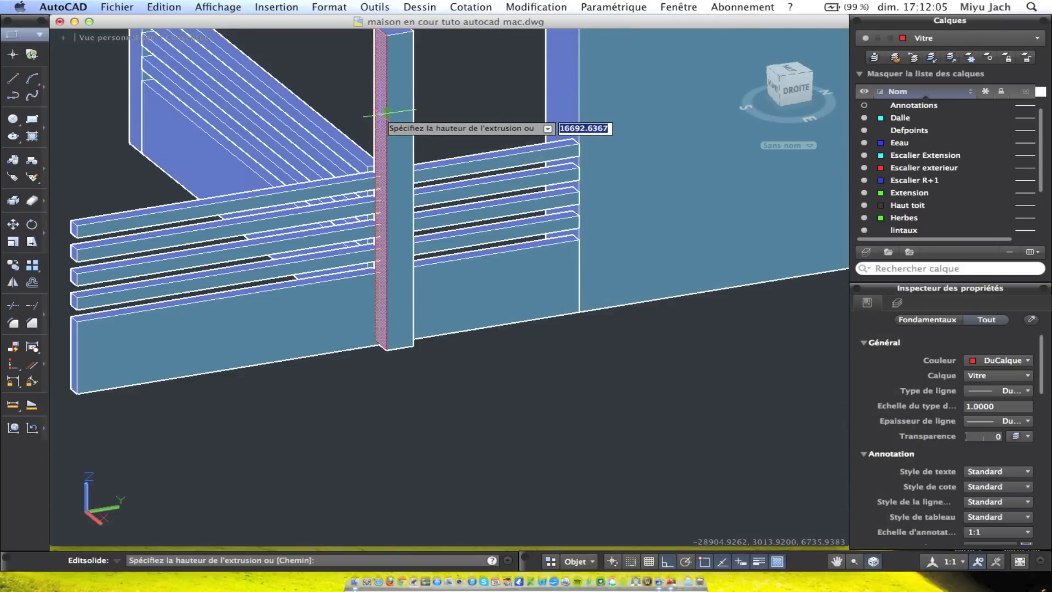
{"action": "scroll", "coordinate": [164, 145], "scroll_direction": "left", "scroll_amount": 5}
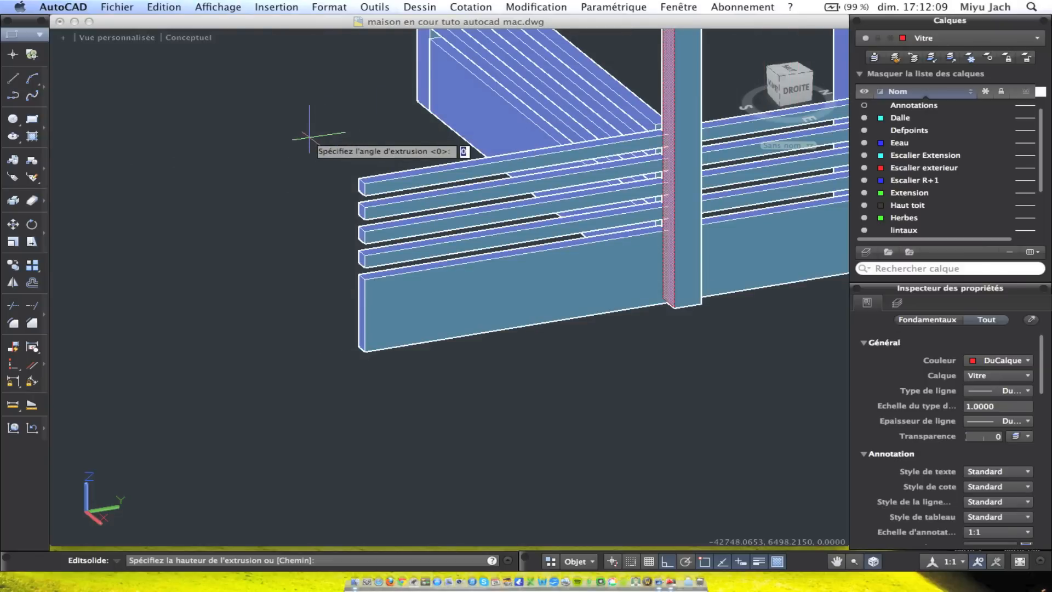
{"action": "key", "text": "Return"}
{"action": "key", "text": "Escape"}
Try to subtract the extended post from the side railing's four bars and lower panel
{"action": "middle_click_drag", "start_coordinate": [497, 226], "coordinate": [75, 263]}
{"action": "middle_click_drag", "start_coordinate": [271, 213], "coordinate": [314, 227]}
{"action": "left_click", "coordinate": [470, 7]}
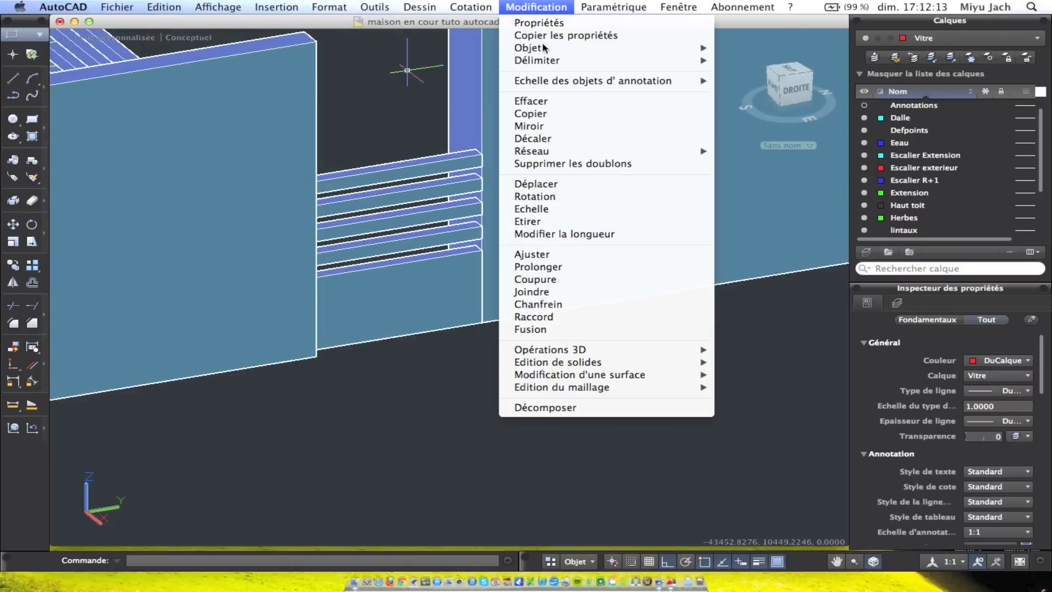
{"action": "mouse_move", "coordinate": [553, 366]}
{"action": "left_click", "coordinate": [748, 309]}
{"action": "left_click", "coordinate": [445, 366]}
{"action": "left_click", "coordinate": [375, 150]}
{"action": "key", "text": "Return"}
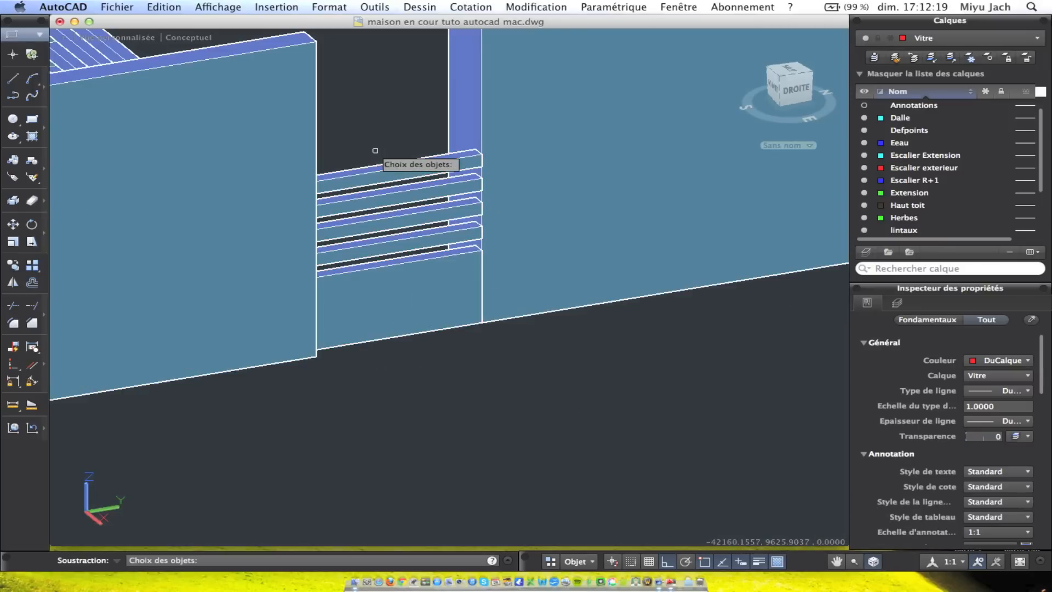
{"action": "left_click", "coordinate": [301, 146]}
{"action": "key", "text": "Return"}
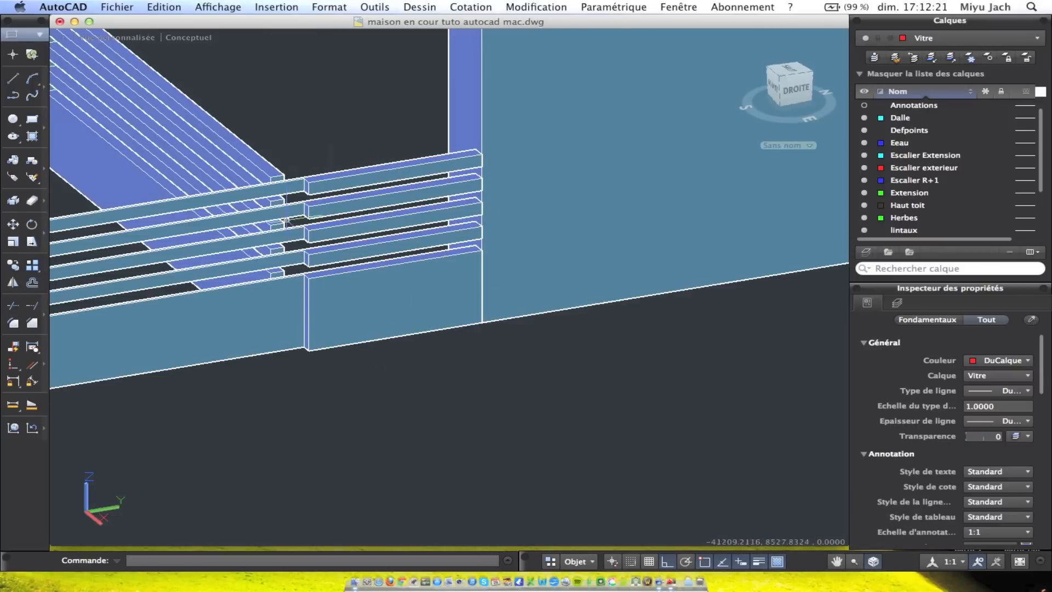
Undo the subtraction and move the extended post slightly inward so it cuts through the full thickness of the side railing
{"action": "middle_click_drag", "start_coordinate": [227, 335], "coordinate": [442, 332]}
{"action": "middle_click_drag", "start_coordinate": [375, 333], "coordinate": [395, 363], "text": "shift"}
{"action": "scroll", "coordinate": [387, 355], "scroll_direction": "up", "scroll_amount": 3}
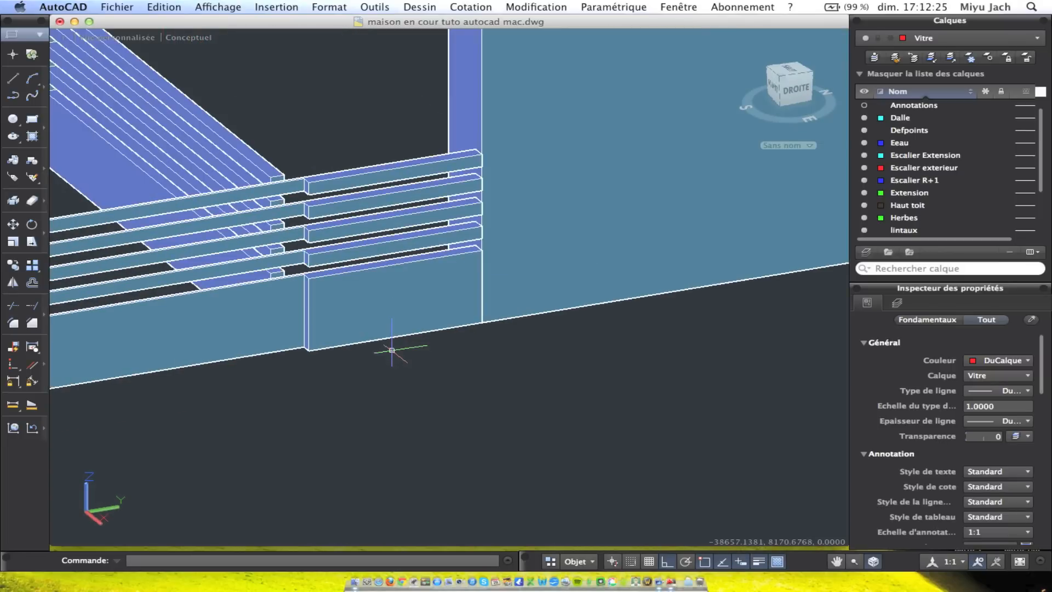
{"action": "middle_click_drag", "start_coordinate": [286, 296], "coordinate": [441, 326], "text": "shift"}
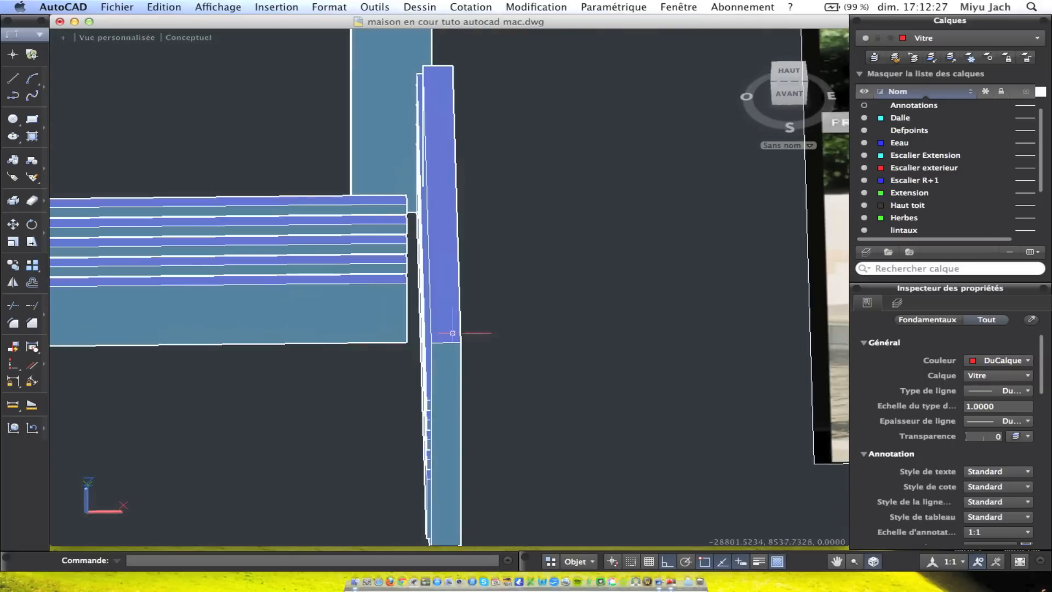
{"action": "left_click", "coordinate": [437, 292]}
{"action": "left_click", "coordinate": [12, 226]}
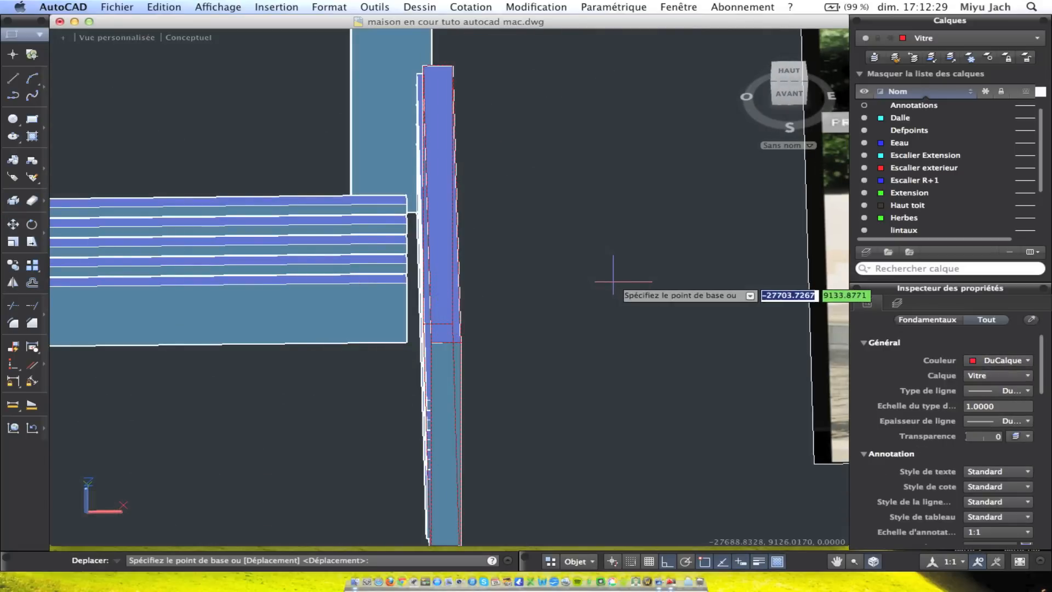
{"action": "left_click", "coordinate": [625, 288]}
{"action": "left_click", "coordinate": [613, 287]}
{"action": "middle_click_drag", "start_coordinate": [614, 288], "coordinate": [491, 285], "text": "shift"}
{"action": "middle_click_drag", "start_coordinate": [731, 346], "coordinate": [653, 363], "text": "shift"}
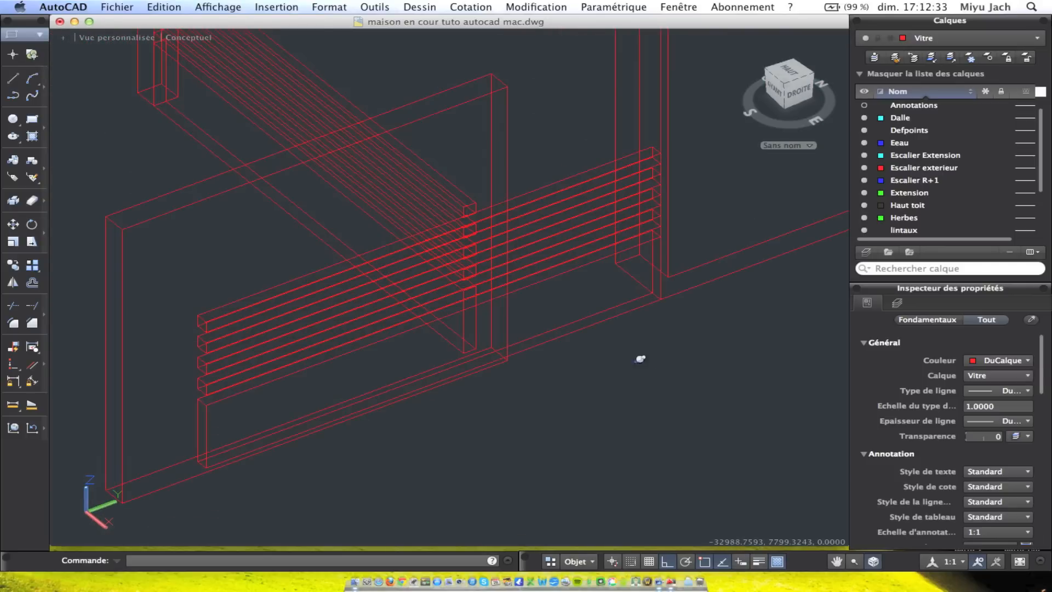
{"action": "middle_click_drag", "start_coordinate": [610, 304], "coordinate": [600, 293], "text": "shift"}
Subtract the repositioned extended post from the side railing's four bars and lower panel
{"action": "left_click", "coordinate": [535, 7]}
{"action": "mouse_move", "coordinate": [536, 7]}
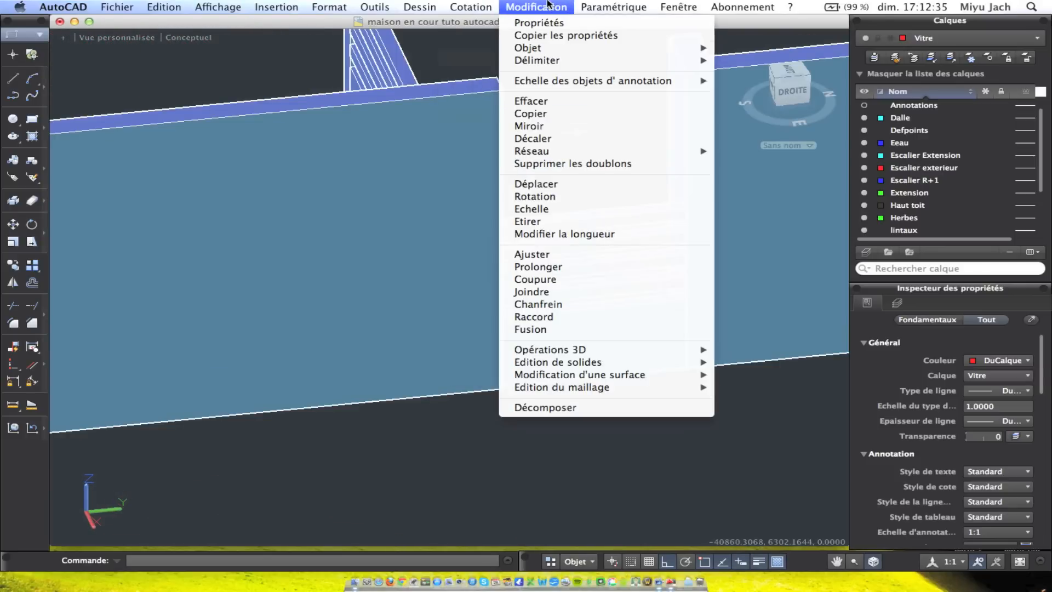
{"action": "mouse_move", "coordinate": [580, 362]}
{"action": "left_click", "coordinate": [764, 305]}
{"action": "left_click", "coordinate": [607, 411]}
{"action": "left_click", "coordinate": [557, 179]}
{"action": "key", "text": "Return"}
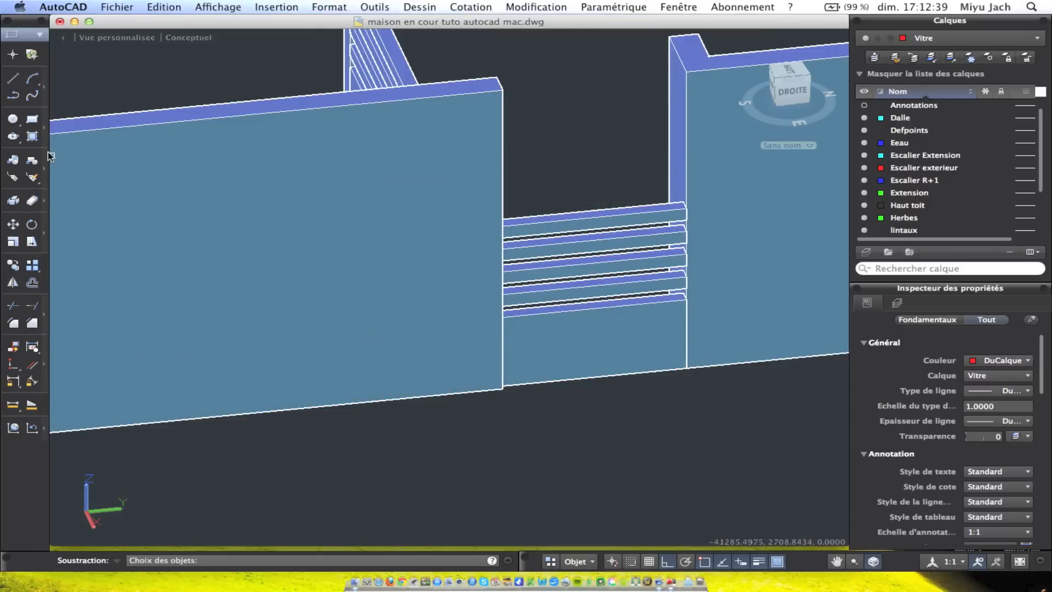
{"action": "left_click", "coordinate": [113, 156]}
{"action": "key", "text": "Return"}
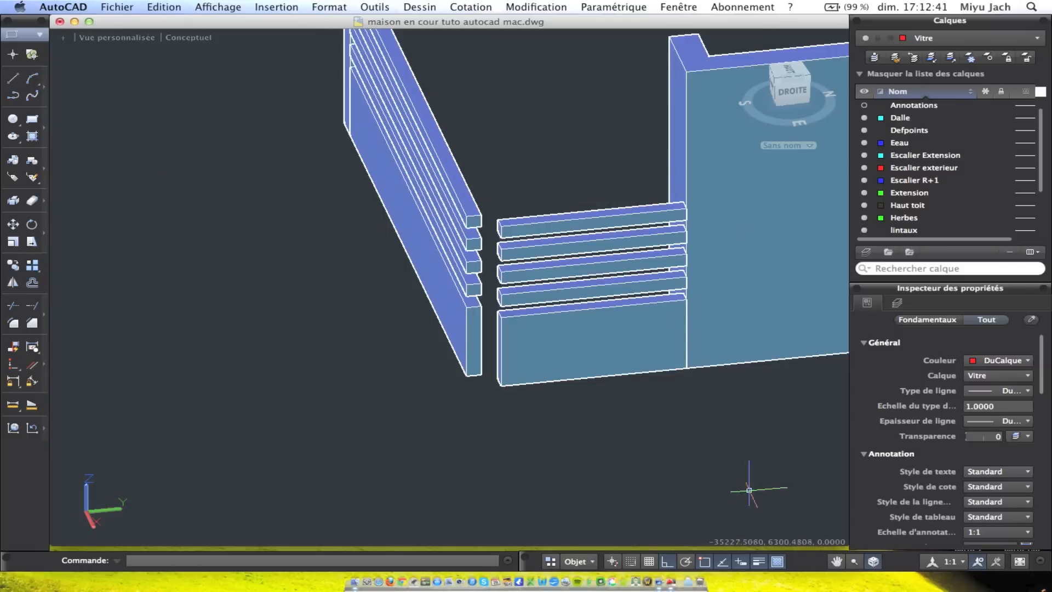
Copy the trimmed side railing from its lower wall-side corner onto the house balcony, between the corner post and the wall
{"action": "left_click", "coordinate": [609, 412]}
{"action": "left_click", "coordinate": [551, 199]}
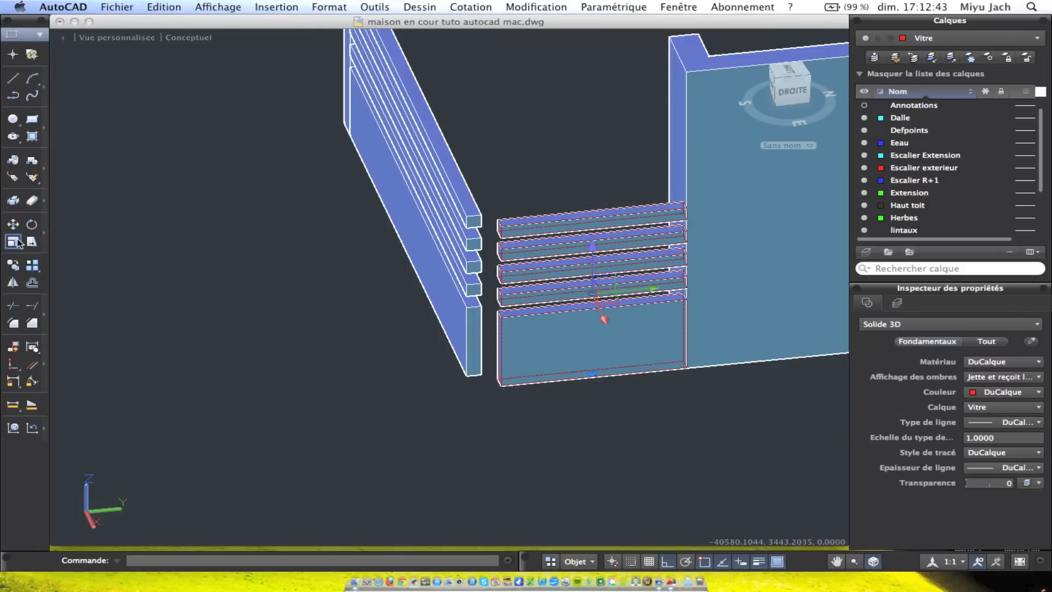
{"action": "left_click", "coordinate": [15, 265]}
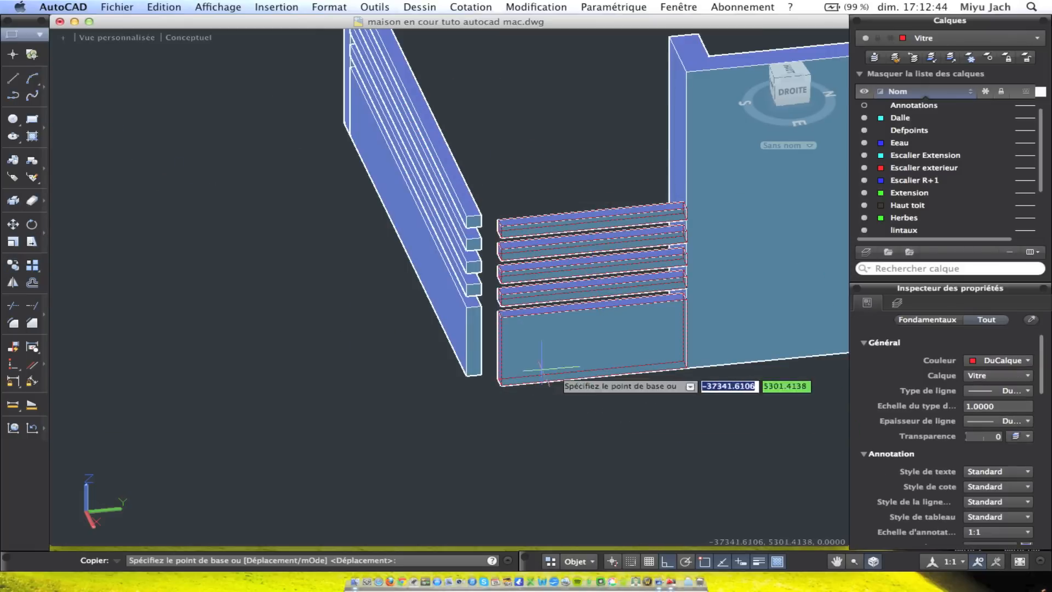
{"action": "left_click", "coordinate": [685, 366]}
{"action": "scroll", "coordinate": [685, 378], "scroll_direction": "down", "scroll_amount": 5}
{"action": "mouse_move", "coordinate": [677, 404]}
{"action": "middle_mouse_down"}
{"action": "mouse_move", "coordinate": [390, 258]}
{"action": "mouse_move", "coordinate": [351, 220]}
{"action": "middle_mouse_up"}
{"action": "middle_click_drag", "start_coordinate": [452, 368], "coordinate": [431, 203]}
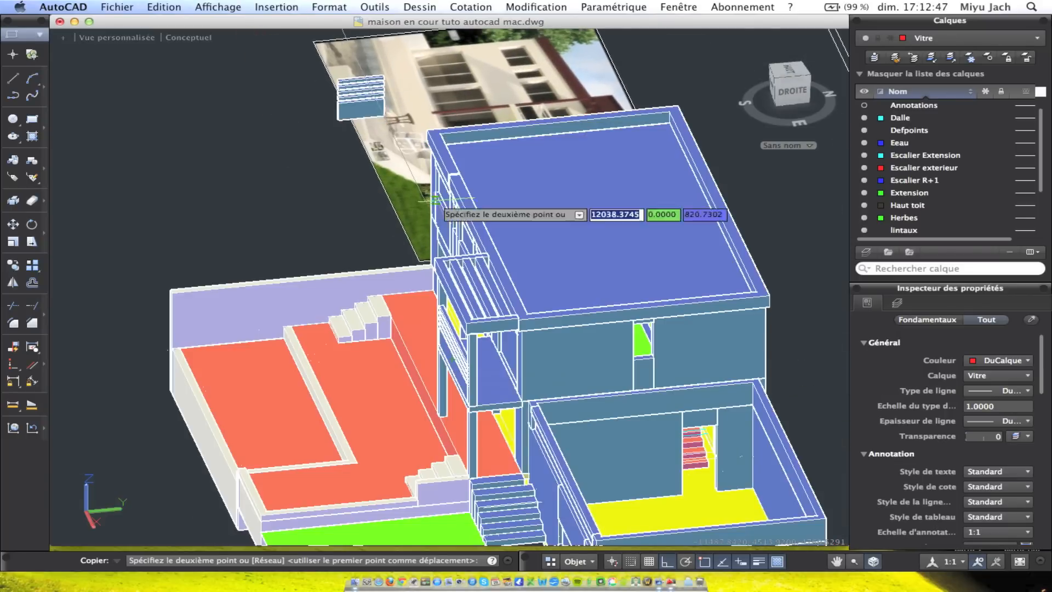
{"action": "middle_click_drag", "start_coordinate": [517, 477], "coordinate": [481, 369]}
{"action": "scroll", "coordinate": [460, 298], "scroll_direction": "up", "scroll_amount": 10}
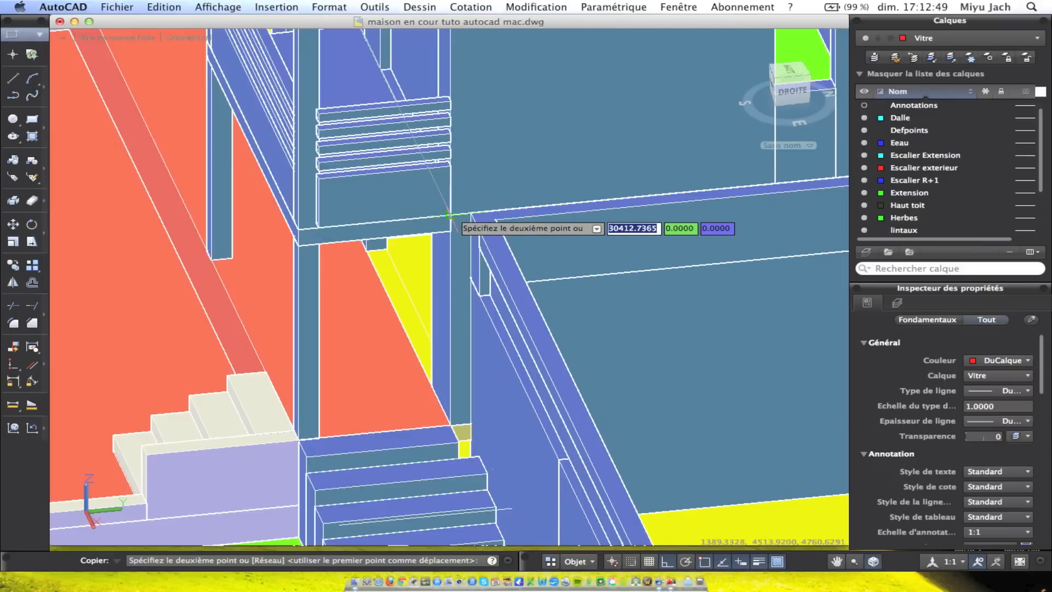
{"action": "left_click", "coordinate": [382, 176]}
{"action": "key", "text": "Return"}
Copy the trimmed side railing onto the opposite side of the house balcony, snapping its base point to the balcony slab's corner
{"action": "middle_click_drag", "start_coordinate": [305, 117], "coordinate": [702, 185], "text": "shift"}
{"action": "scroll", "coordinate": [671, 184], "scroll_direction": "down", "scroll_amount": 5}
{"action": "middle_click_drag", "start_coordinate": [663, 428], "coordinate": [507, 212]}
{"action": "scroll", "coordinate": [443, 420], "scroll_direction": "down", "scroll_amount": 5}
{"action": "middle_click_drag", "start_coordinate": [441, 436], "coordinate": [418, 233]}
{"action": "scroll", "coordinate": [390, 310], "scroll_direction": "up", "scroll_amount": 10}
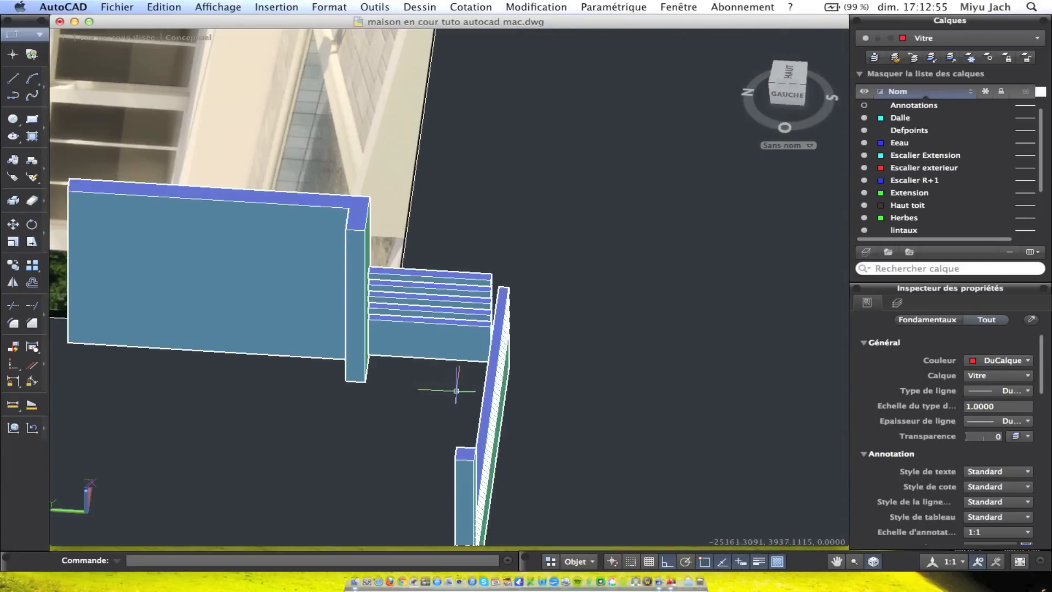
{"action": "left_click", "coordinate": [445, 307]}
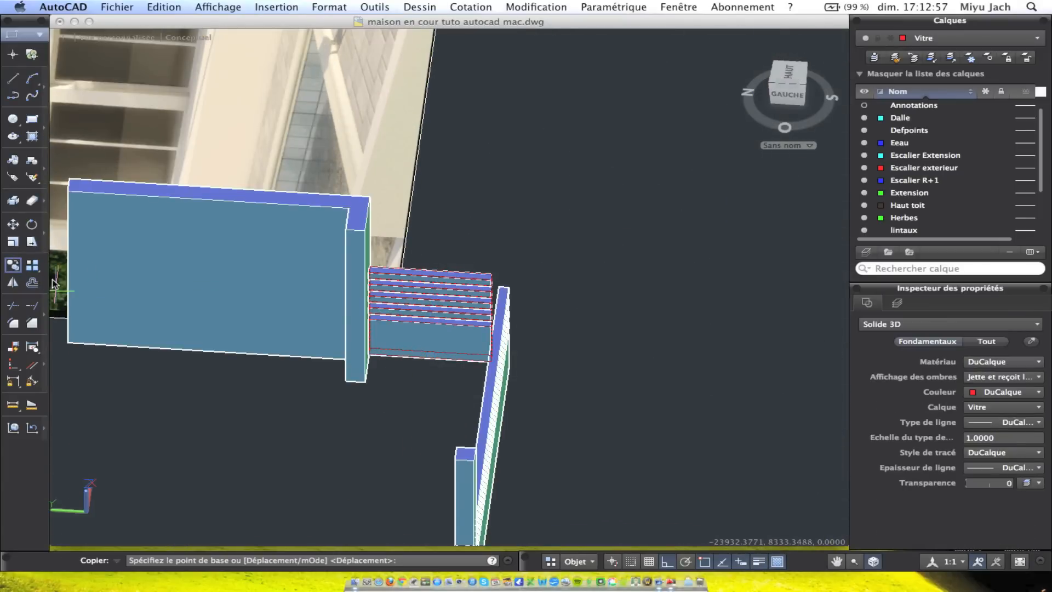
{"action": "scroll", "coordinate": [390, 366], "scroll_direction": "up", "scroll_amount": 5}
{"action": "left_click", "coordinate": [314, 311]}
{"action": "scroll", "coordinate": [327, 307], "scroll_direction": "down", "scroll_amount": 6}
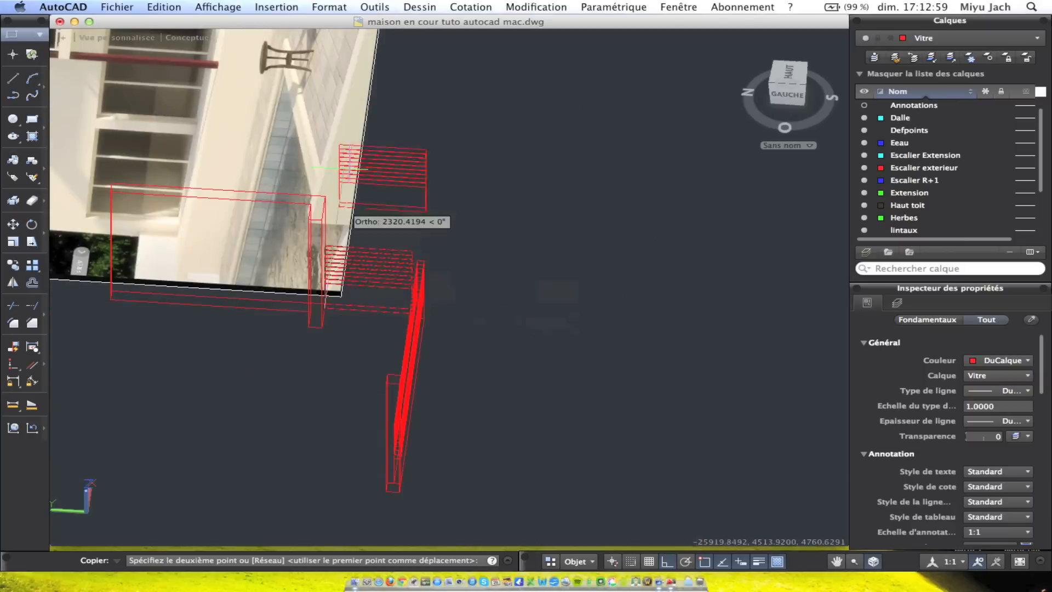
{"action": "scroll", "coordinate": [353, 117], "scroll_direction": "down", "scroll_amount": 5}
{"action": "middle_click_drag", "start_coordinate": [395, 106], "coordinate": [343, 414]}
{"action": "middle_click_drag", "start_coordinate": [420, 134], "coordinate": [393, 324]}
{"action": "scroll", "coordinate": [394, 323], "scroll_direction": "up", "scroll_amount": 10}
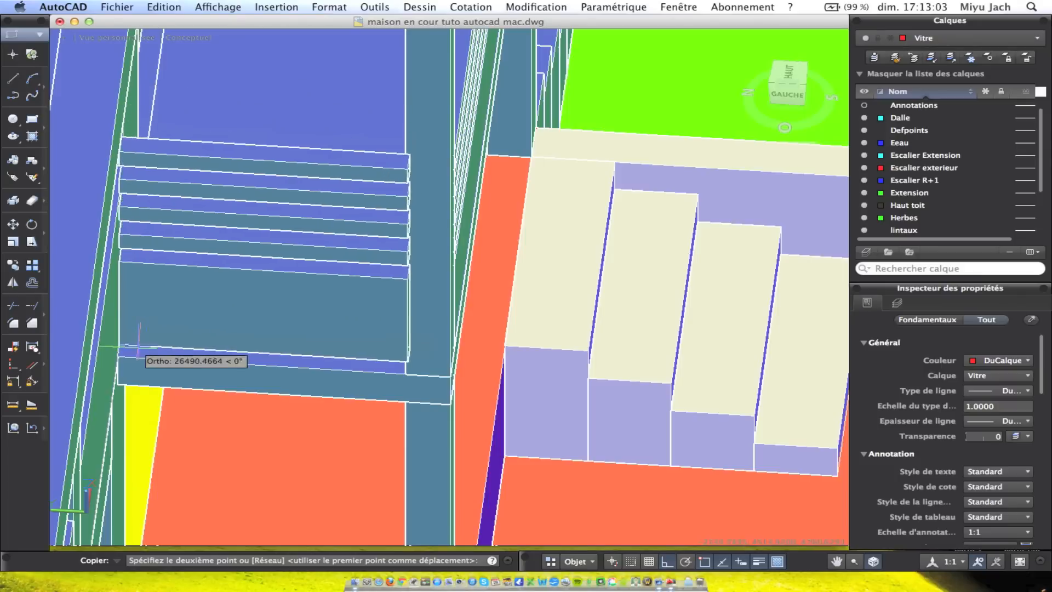
{"action": "middle_click_drag", "start_coordinate": [139, 346], "coordinate": [329, 403], "text": "shift"}
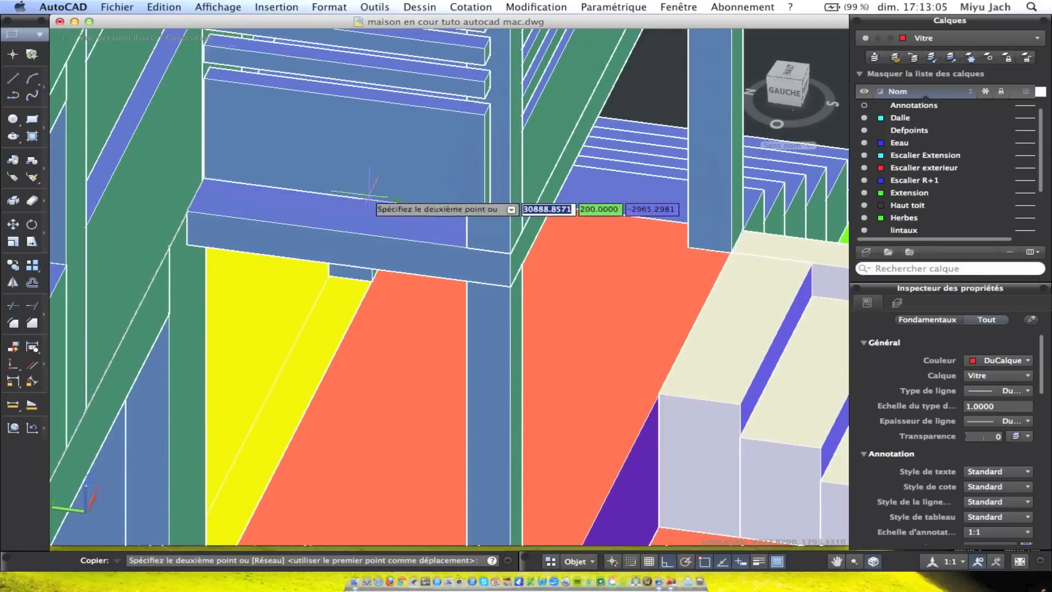
{"action": "left_click", "coordinate": [187, 211]}
{"action": "scroll", "coordinate": [249, 235], "scroll_direction": "down", "scroll_amount": 5}
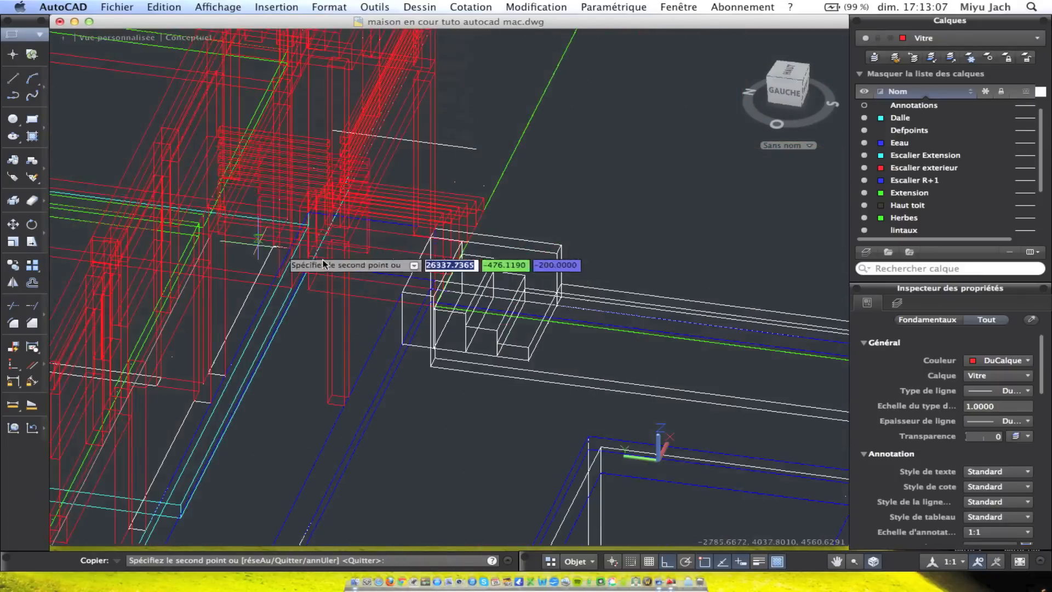
{"action": "key", "text": "Return"}
Examine the balcony's side railings and the neighbouring extension from several angles
{"action": "mouse_move", "coordinate": [501, 216]}
{"action": "middle_mouse_down", "text": "shift"}
{"action": "mouse_move", "coordinate": [336, 154]}
{"action": "mouse_move", "coordinate": [347, 230]}
{"action": "middle_mouse_up", "text": "shift"}
{"action": "scroll", "coordinate": [337, 153], "scroll_direction": "down", "scroll_amount": 3}
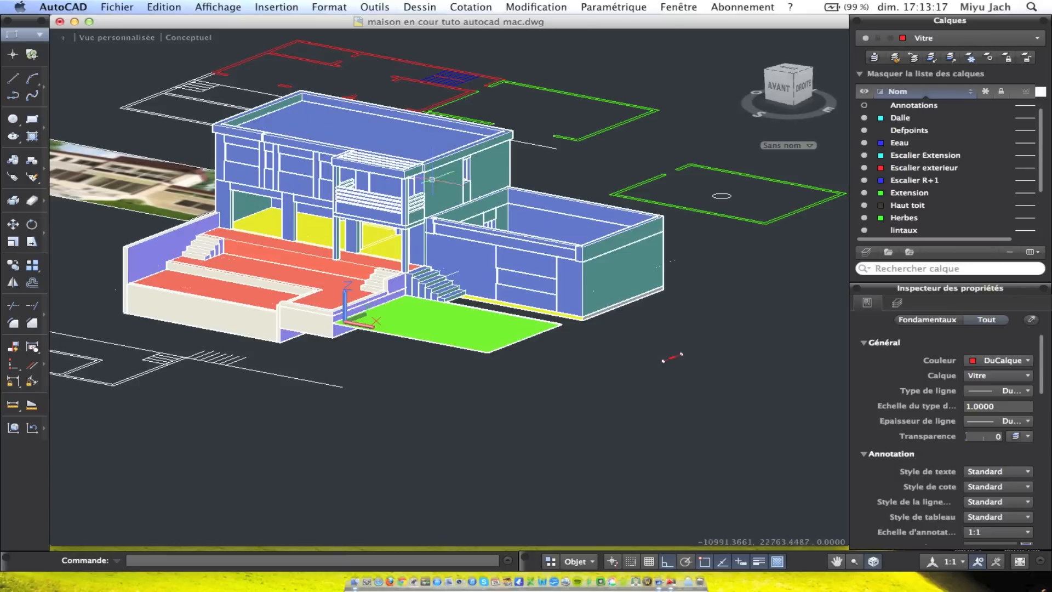
{"action": "scroll", "coordinate": [457, 213], "scroll_direction": "up", "scroll_amount": 4}
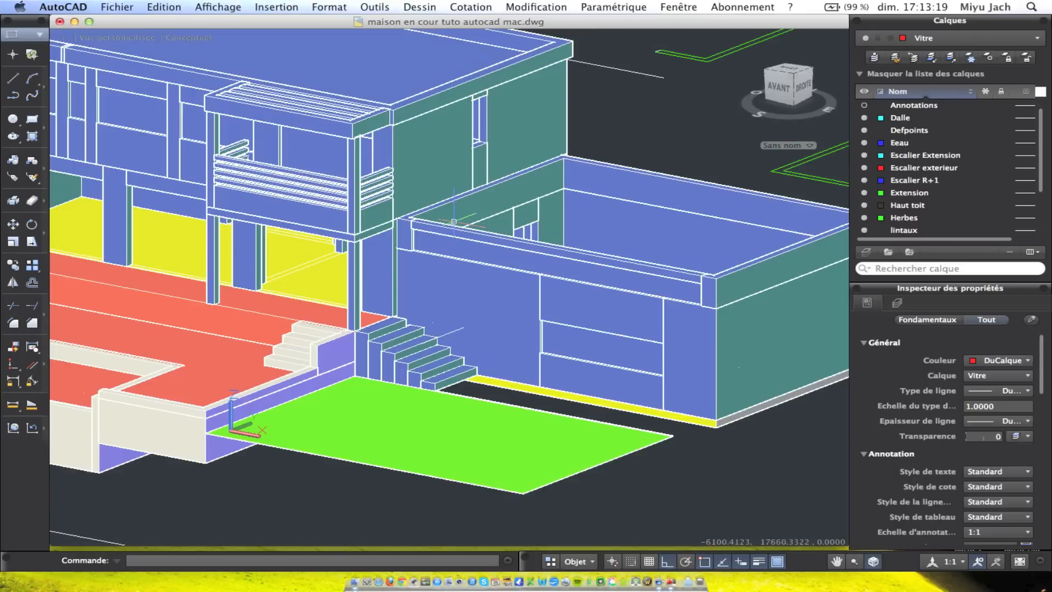
{"action": "scroll", "coordinate": [401, 153], "scroll_direction": "up", "scroll_amount": 2}
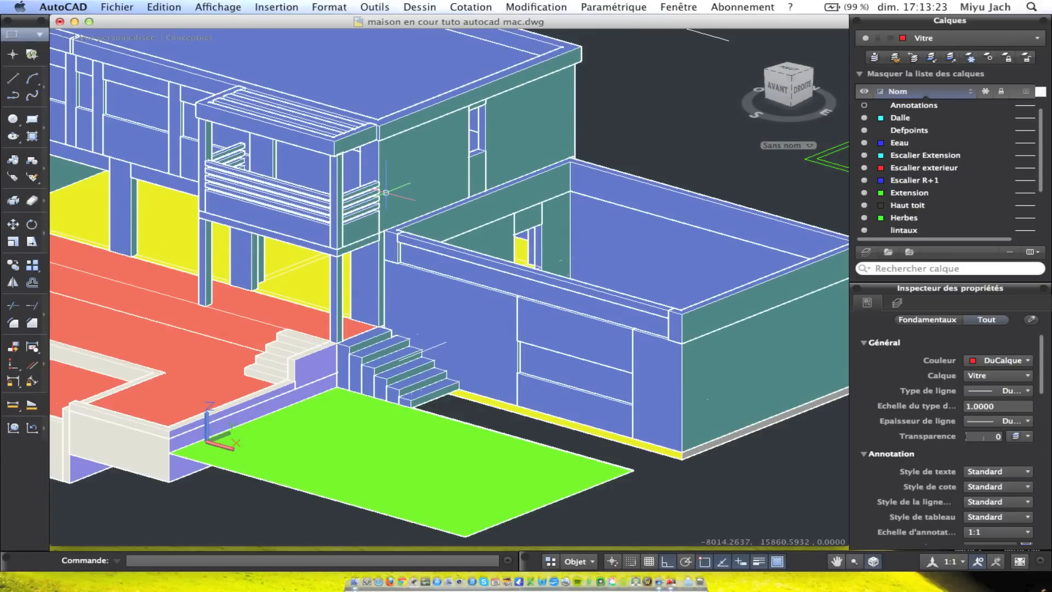
{"action": "scroll", "coordinate": [386, 193], "scroll_direction": "down", "scroll_amount": 3}
{"action": "middle_click_drag", "start_coordinate": [383, 204], "coordinate": [616, 347]}
{"action": "mouse_move", "coordinate": [385, 286]}
{"action": "middle_mouse_down", "text": "shift"}
{"action": "mouse_move", "coordinate": [434, 458]}
{"action": "mouse_move", "coordinate": [359, 251]}
{"action": "mouse_move", "coordinate": [384, 282]}
{"action": "mouse_move", "coordinate": [127, 197]}
{"action": "middle_mouse_up", "text": "shift"}
{"action": "middle_click_drag", "start_coordinate": [454, 233], "coordinate": [441, 262]}
Draw a rectangle over the extension's parapet, from its front outer corner to the diagonally opposite outer corner
{"action": "scroll", "coordinate": [306, 173], "scroll_direction": "up", "scroll_amount": 5}
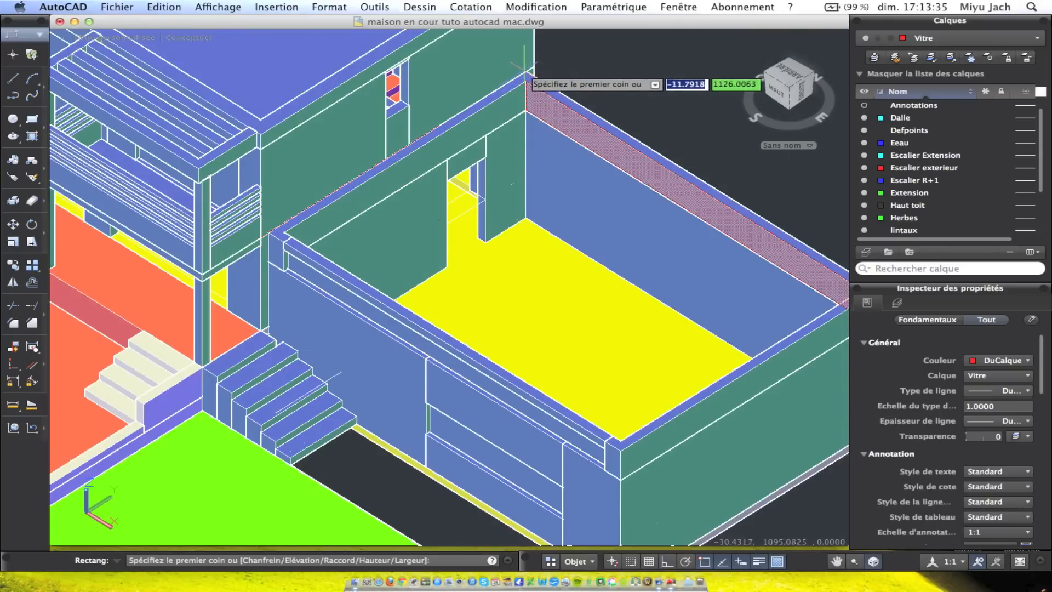
{"action": "left_click", "coordinate": [614, 441]}
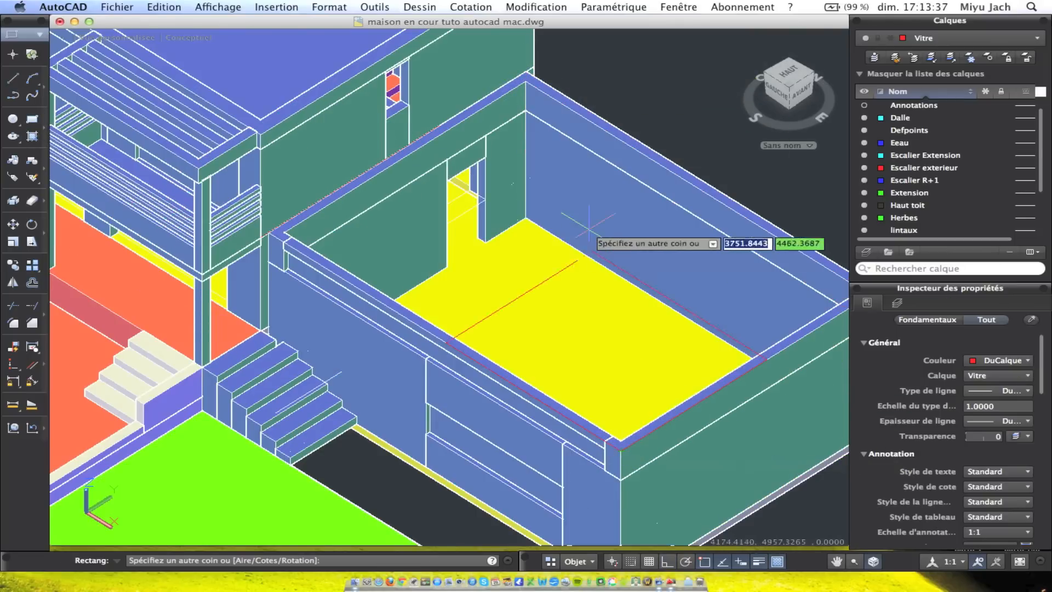
{"action": "left_click", "coordinate": [527, 76]}
{"action": "left_click", "coordinate": [547, 84]}
{"action": "key", "text": "Escape"}
Move the parapet rectangle about 16,829 units along the X axis into the empty space beside the house
{"action": "left_click", "coordinate": [580, 104]}
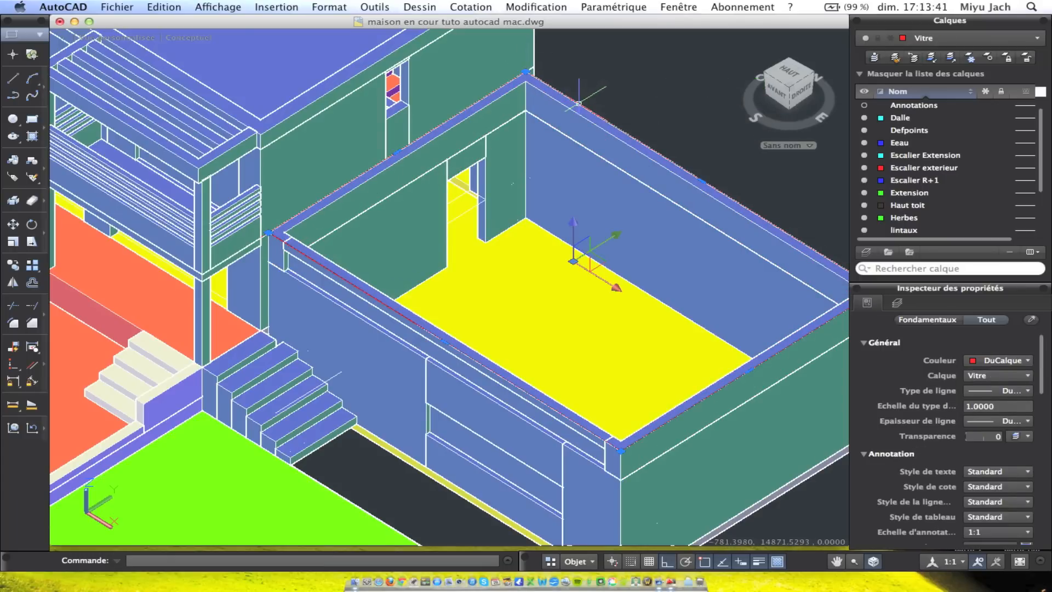
{"action": "left_click", "coordinate": [13, 224]}
{"action": "left_click", "coordinate": [269, 233]}
{"action": "scroll", "coordinate": [247, 159], "scroll_direction": "down", "scroll_amount": 5}
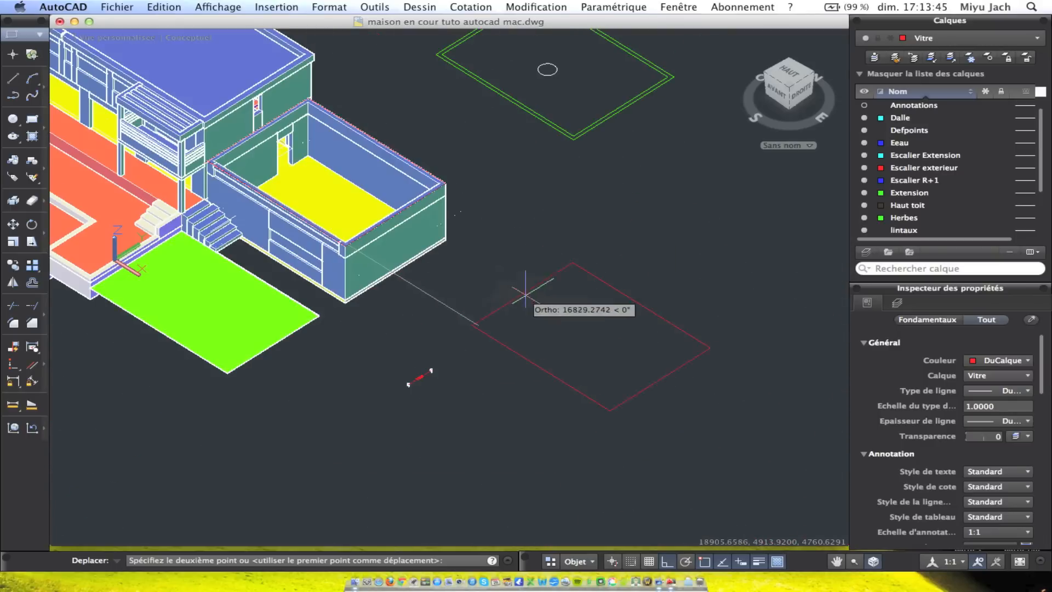
{"action": "left_click", "coordinate": [525, 290]}
{"action": "scroll", "coordinate": [456, 230], "scroll_direction": "up", "scroll_amount": 3}
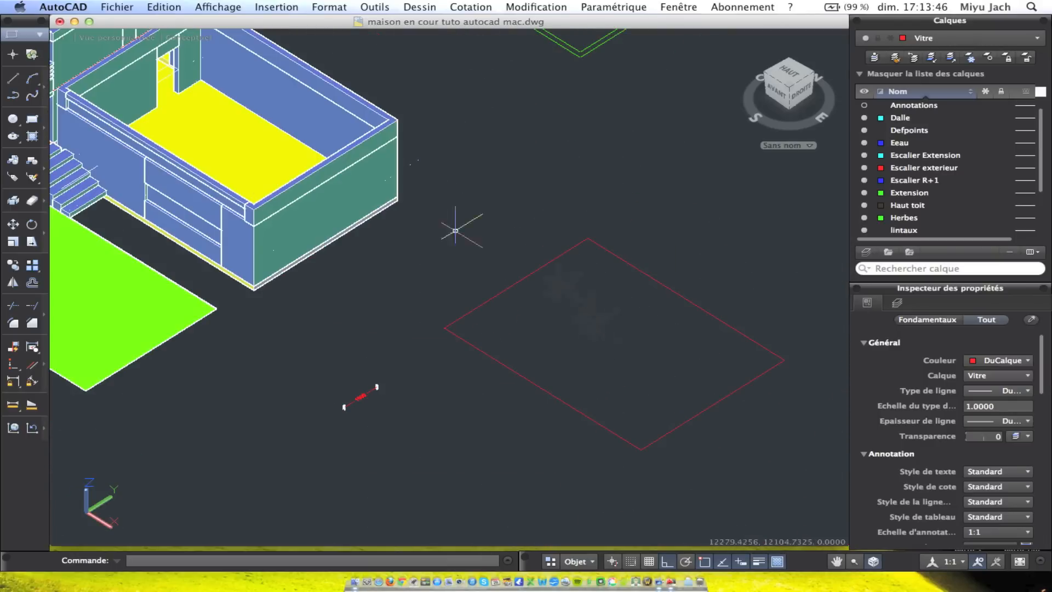
Offset the standalone rectangle inward by 100
{"action": "left_click", "coordinate": [37, 283]}
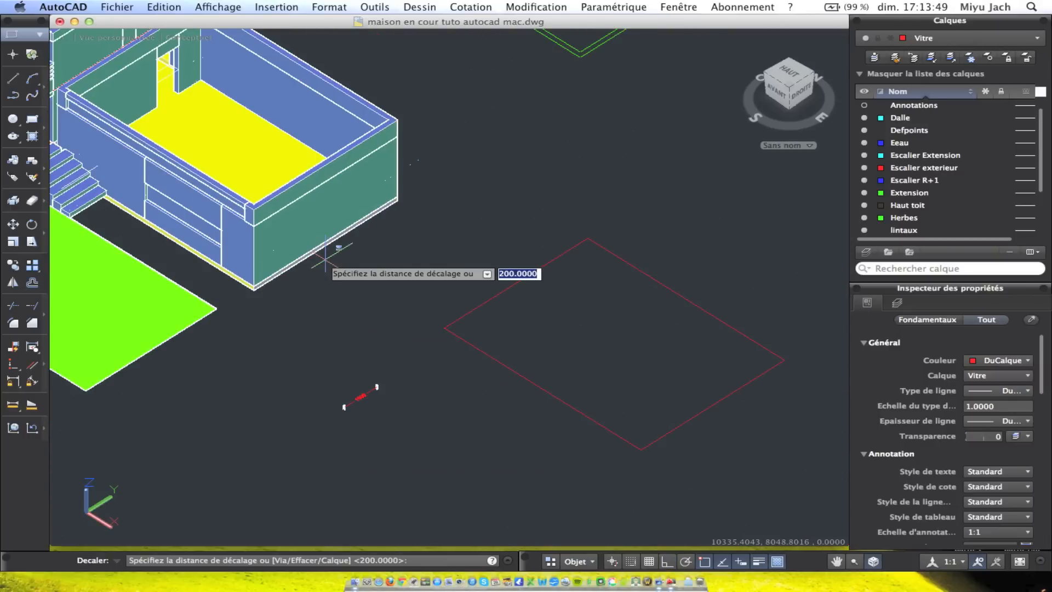
{"action": "key", "text": "Return"}
{"action": "left_click", "coordinate": [488, 356]}
{"action": "left_click", "coordinate": [564, 334]}
Try to start another offset with a distance of 300, and undo the rectangle's 100 inward offset
{"action": "right_click", "coordinate": [554, 330]}
{"action": "left_click", "coordinate": [557, 341]}
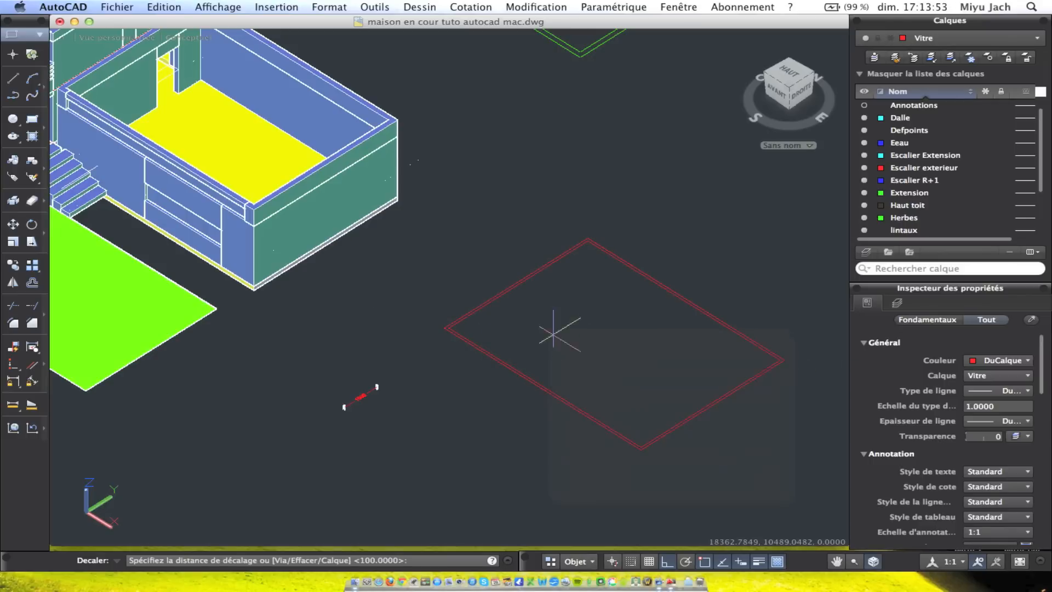
{"action": "type", "text": "300"}
{"action": "key", "text": "Return"}
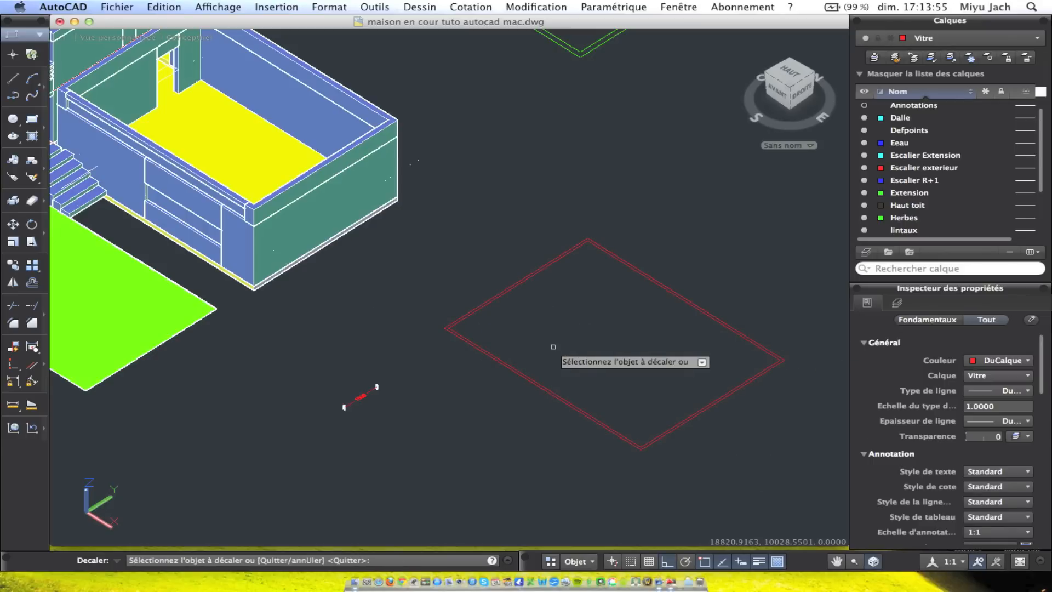
{"action": "scroll", "coordinate": [553, 353], "scroll_direction": "up", "scroll_amount": 5}
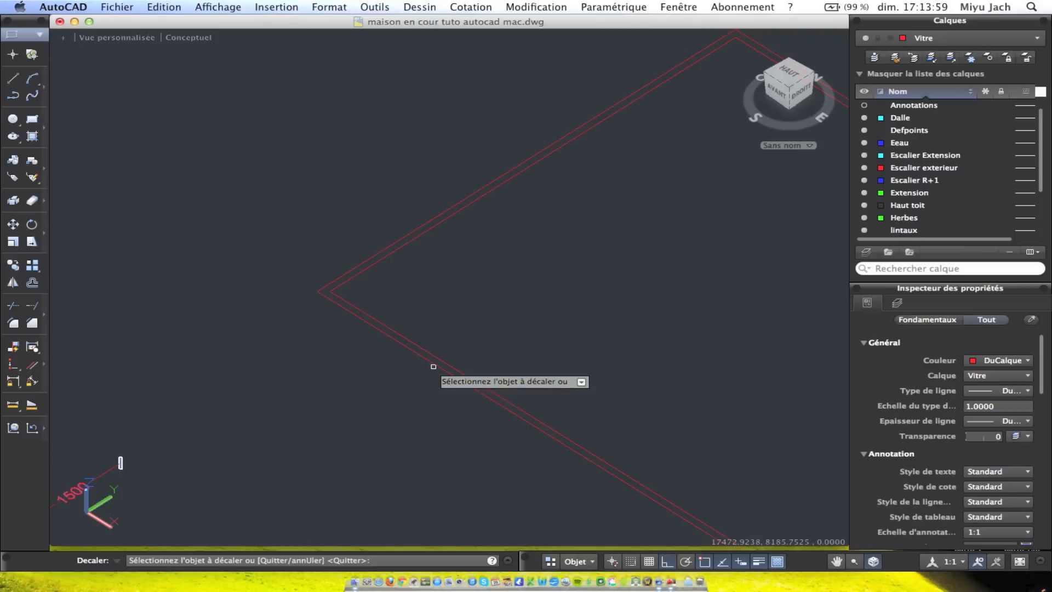
{"action": "key", "text": "Escape"}
{"action": "right_click", "coordinate": [351, 345]}
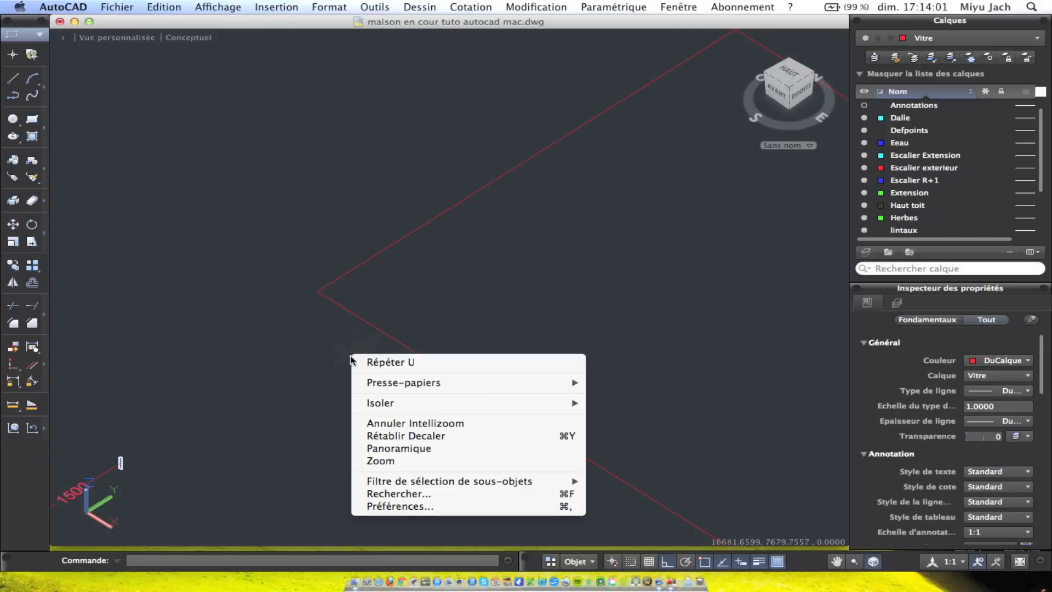
{"action": "left_click", "coordinate": [375, 360]}
Offset the standalone rectangle outward by 100
{"action": "scroll", "coordinate": [484, 372], "scroll_direction": "up", "scroll_amount": 4}
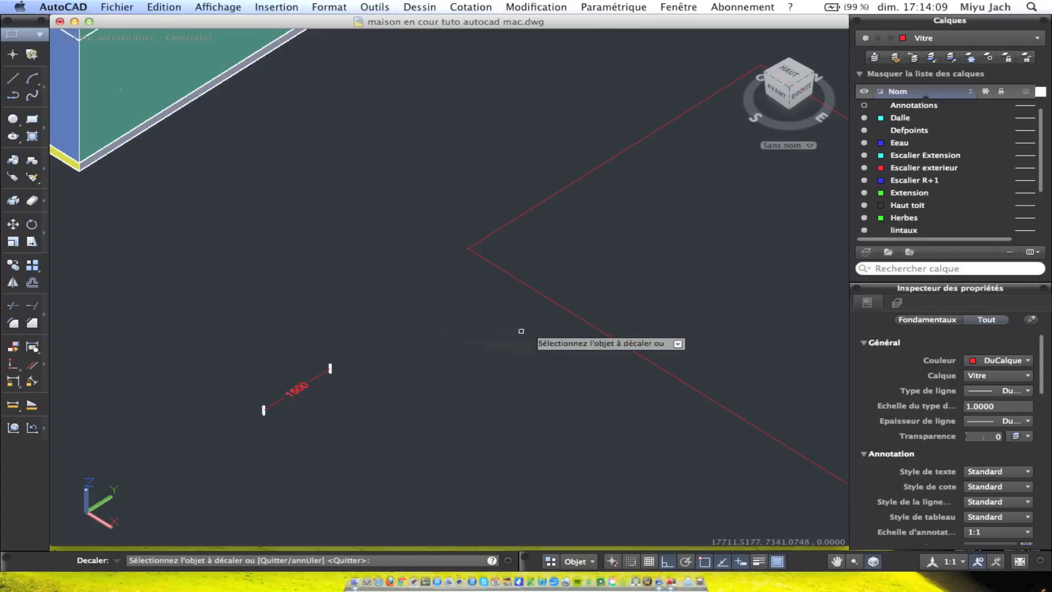
{"action": "left_click", "coordinate": [581, 319]}
{"action": "left_click", "coordinate": [548, 348]}
{"action": "right_click", "coordinate": [557, 345]}
{"action": "left_click", "coordinate": [579, 354]}
Offset the new outer rectangle inward by 300
{"action": "right_click", "coordinate": [594, 357]}
{"action": "left_click", "coordinate": [608, 362]}
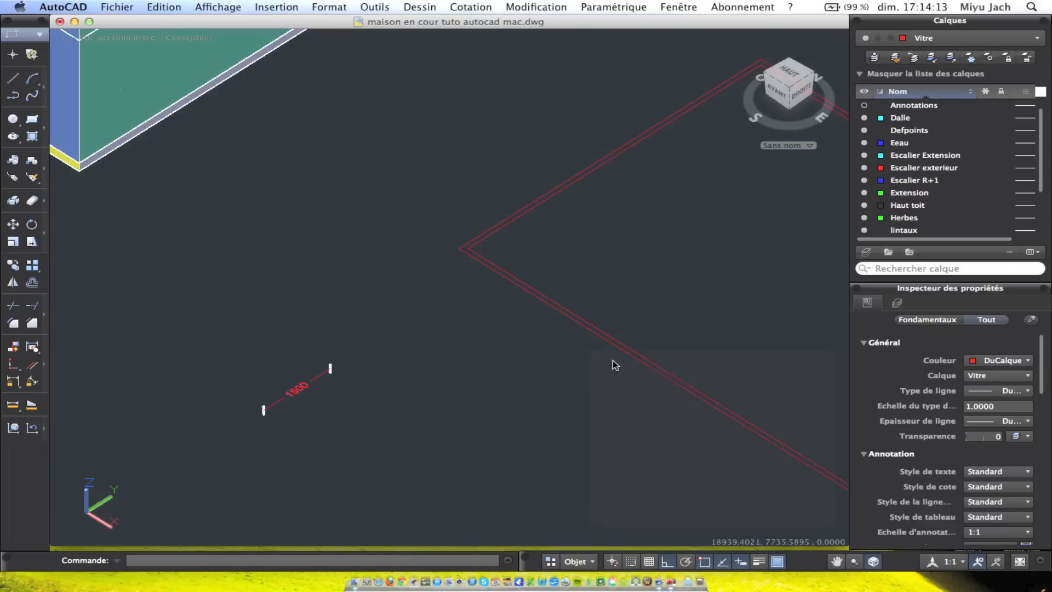
{"action": "type", "text": "300"}
{"action": "key", "text": "Return"}
{"action": "left_click", "coordinate": [570, 317]}
{"action": "left_click", "coordinate": [570, 316]}
{"action": "key", "text": "Escape"}
Delete the original rectangle lying between the outer and inner offset rectangles
{"action": "scroll", "coordinate": [562, 313], "scroll_direction": "up", "scroll_amount": 2}
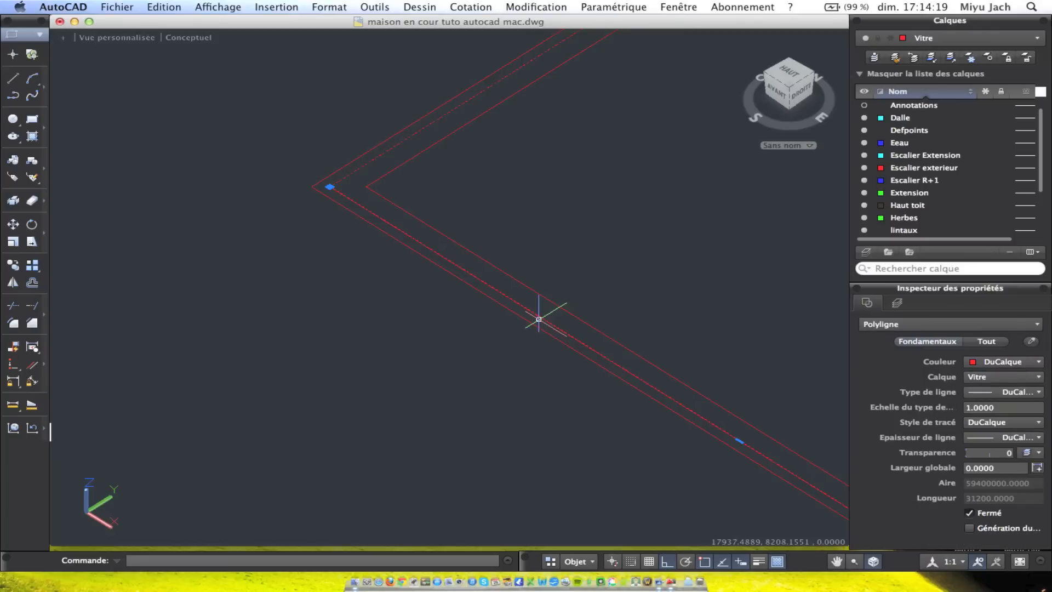
{"action": "scroll", "coordinate": [625, 346], "scroll_direction": "down", "scroll_amount": 5}
{"action": "left_click", "coordinate": [664, 437]}
{"action": "key", "text": "Escape"}
Explode the outer and inner rectangles into separate lines
{"action": "left_click", "coordinate": [651, 489]}
{"action": "left_click", "coordinate": [378, 231]}
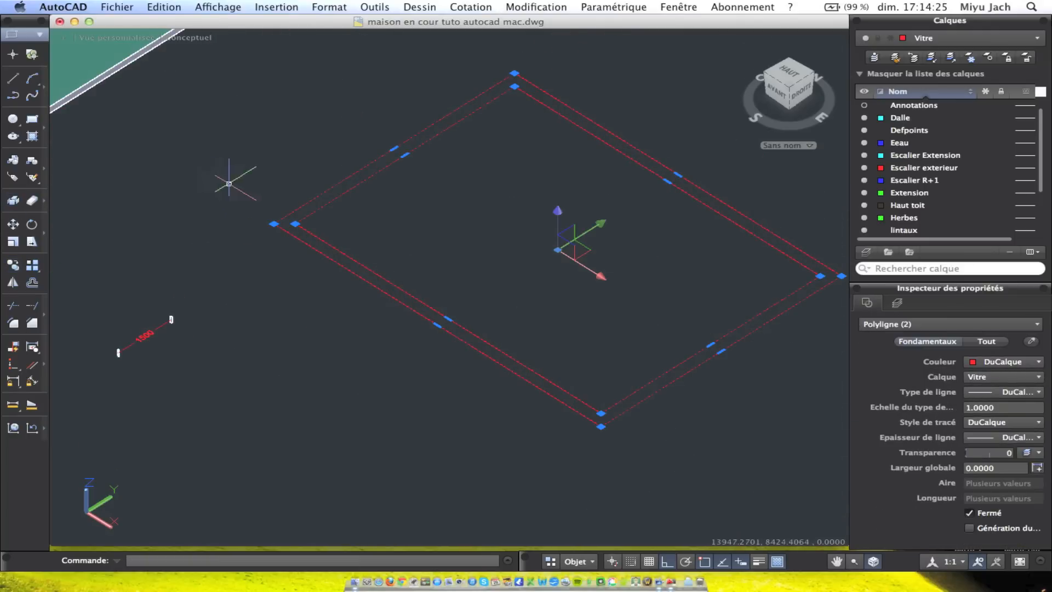
{"action": "key", "text": "Escape"}
{"action": "scroll", "coordinate": [258, 197], "scroll_direction": "up", "scroll_amount": 3}
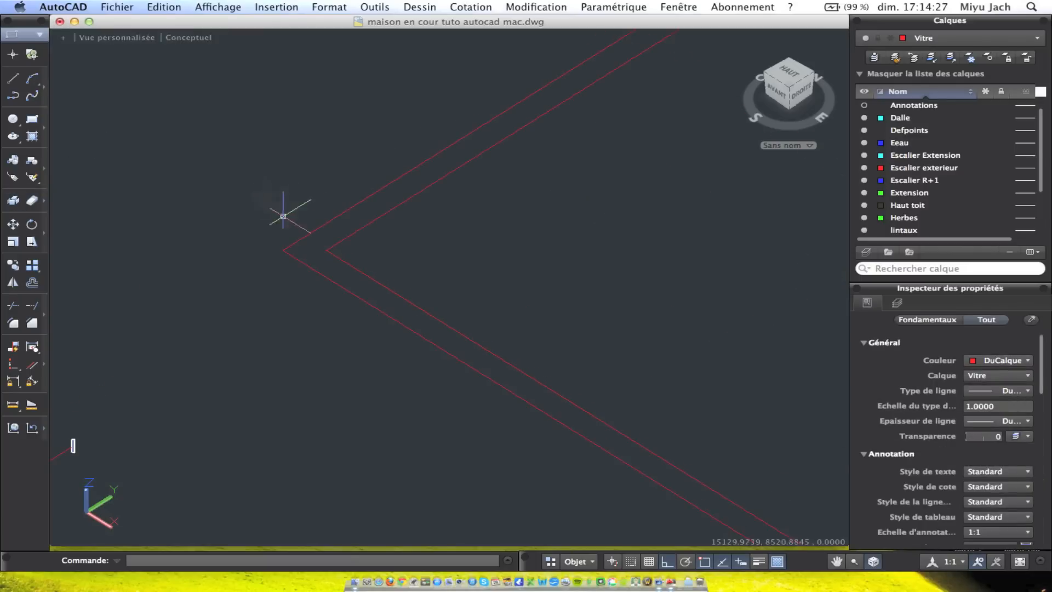
{"action": "left_click", "coordinate": [14, 79]}
{"action": "left_click", "coordinate": [328, 251]}
{"action": "key", "text": "Escape"}
Extend the two long inner lines to the outer short edge facing the house, and delete the inner short line there
{"action": "left_click", "coordinate": [390, 264]}
{"action": "left_click", "coordinate": [233, 175]}
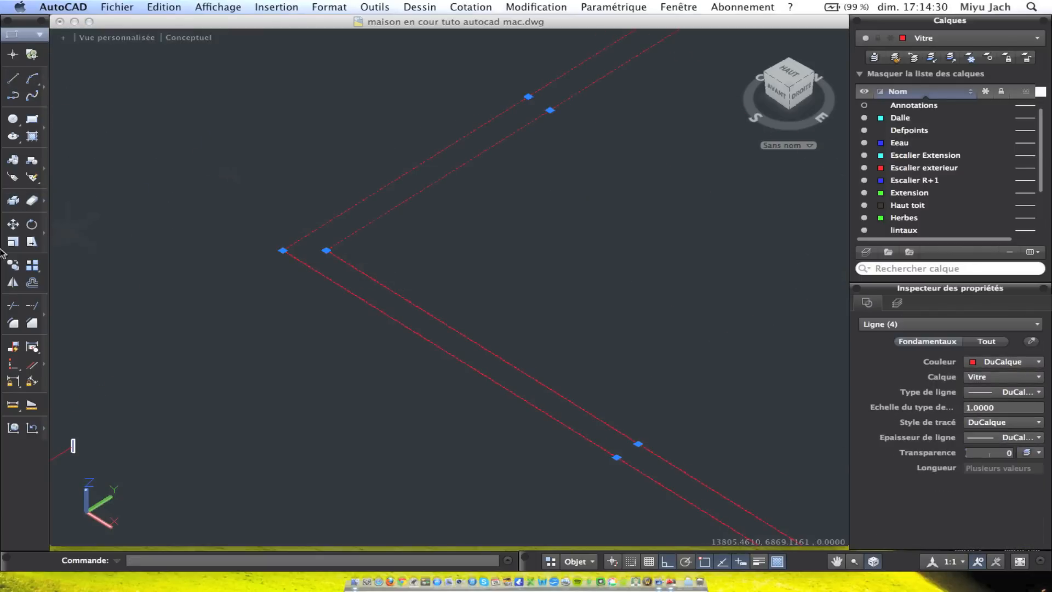
{"action": "left_click", "coordinate": [32, 305]}
{"action": "left_click", "coordinate": [383, 206]}
{"action": "left_click", "coordinate": [277, 81]}
{"action": "left_click", "coordinate": [32, 305]}
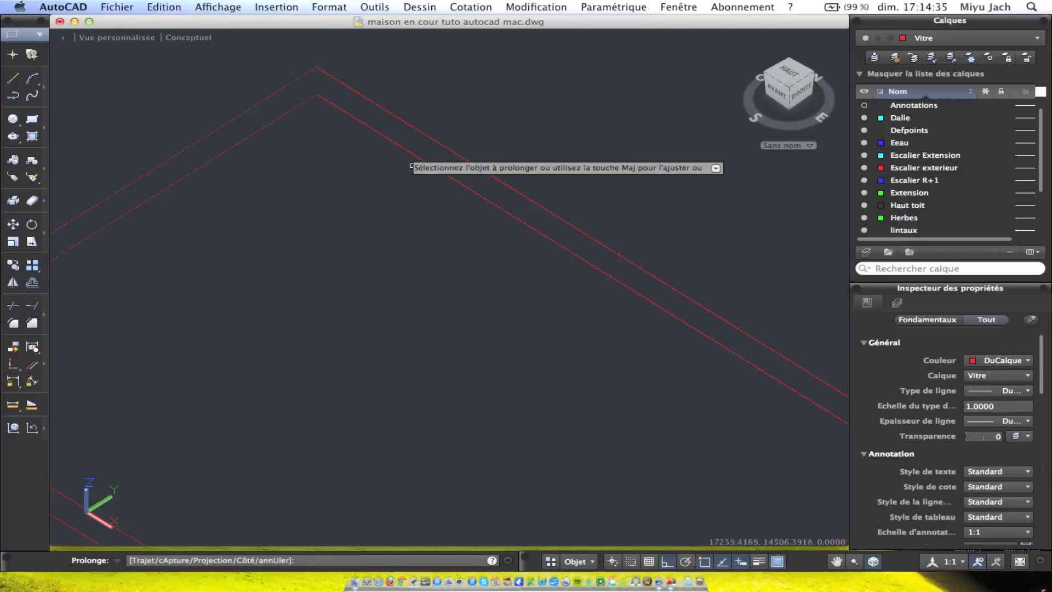
{"action": "left_click", "coordinate": [392, 141]}
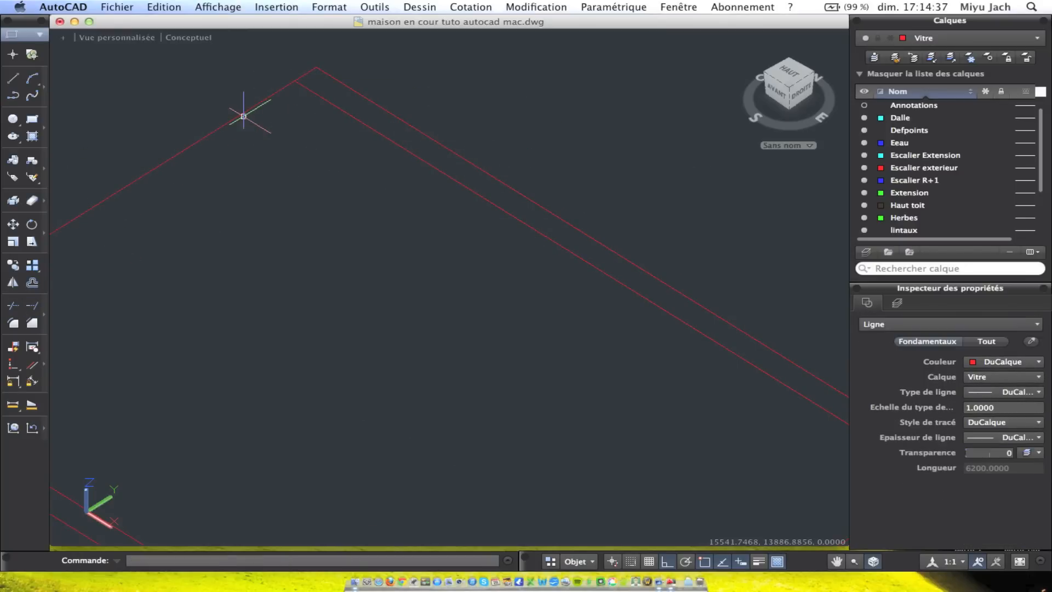
Trim the outer short edge facing the house between the two extended inner lines, leaving an open U-shaped outline
{"action": "scroll", "coordinate": [244, 116], "scroll_direction": "down", "scroll_amount": 5}
{"action": "left_click", "coordinate": [269, 112]}
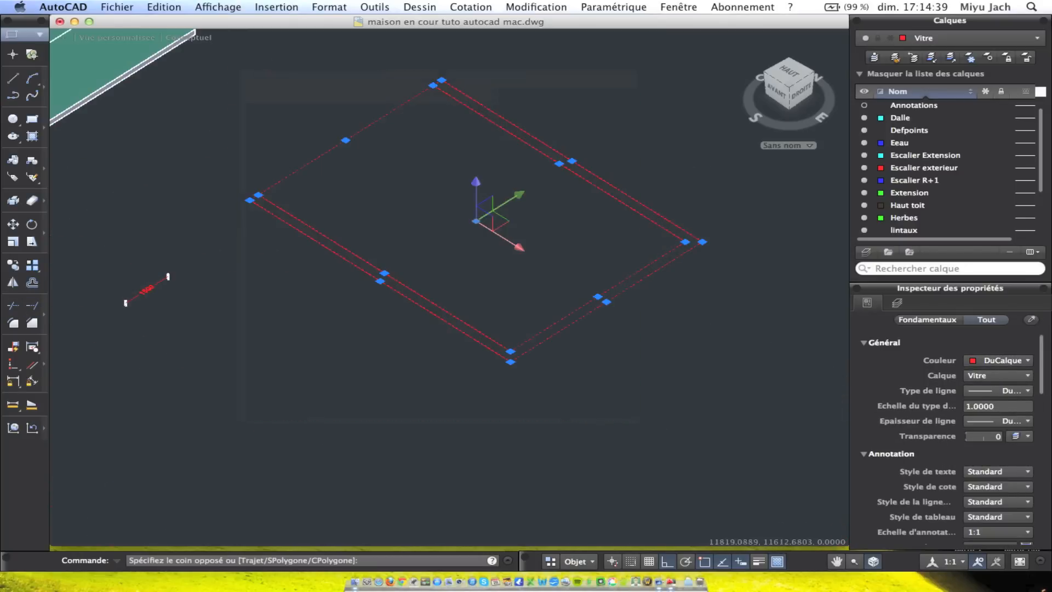
{"action": "left_click", "coordinate": [16, 300]}
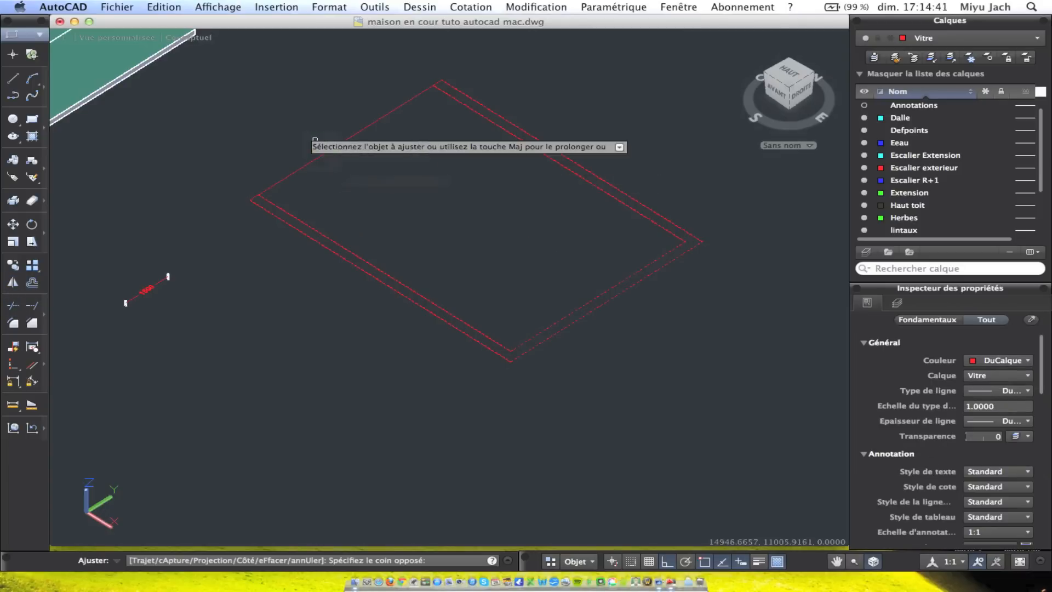
{"action": "key", "text": "Escape"}
{"action": "scroll", "coordinate": [388, 192], "scroll_direction": "up", "scroll_amount": 3}
{"action": "left_click", "coordinate": [747, 469]}
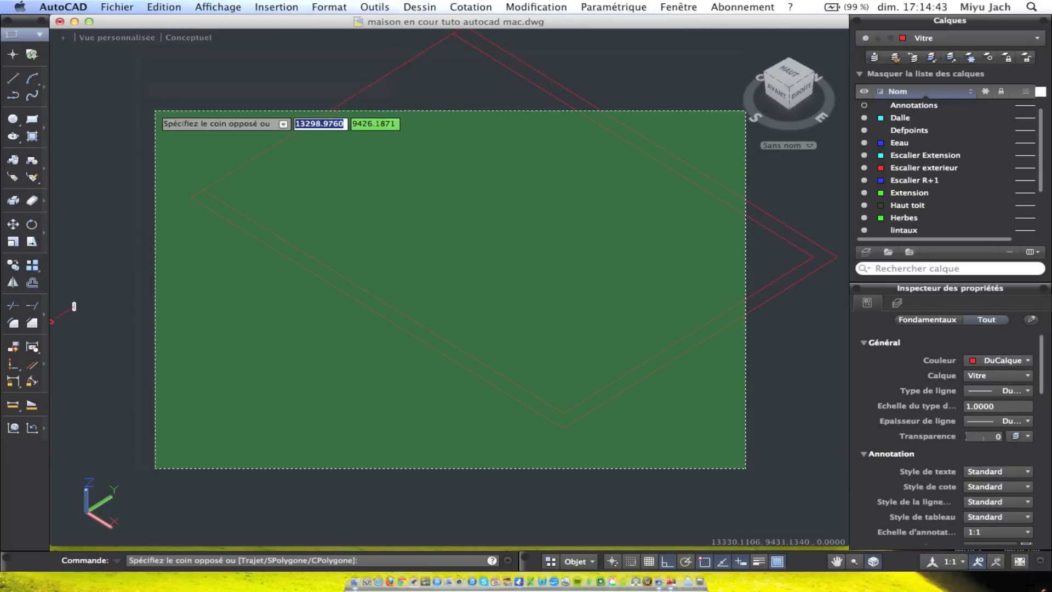
{"action": "left_click", "coordinate": [200, 79]}
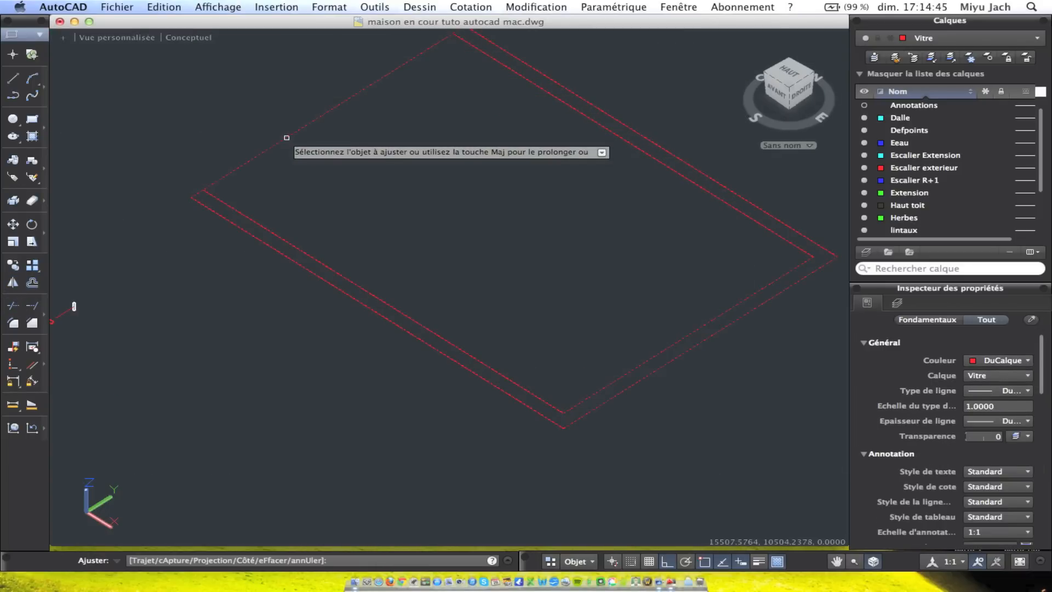
{"action": "key", "text": "Escape"}
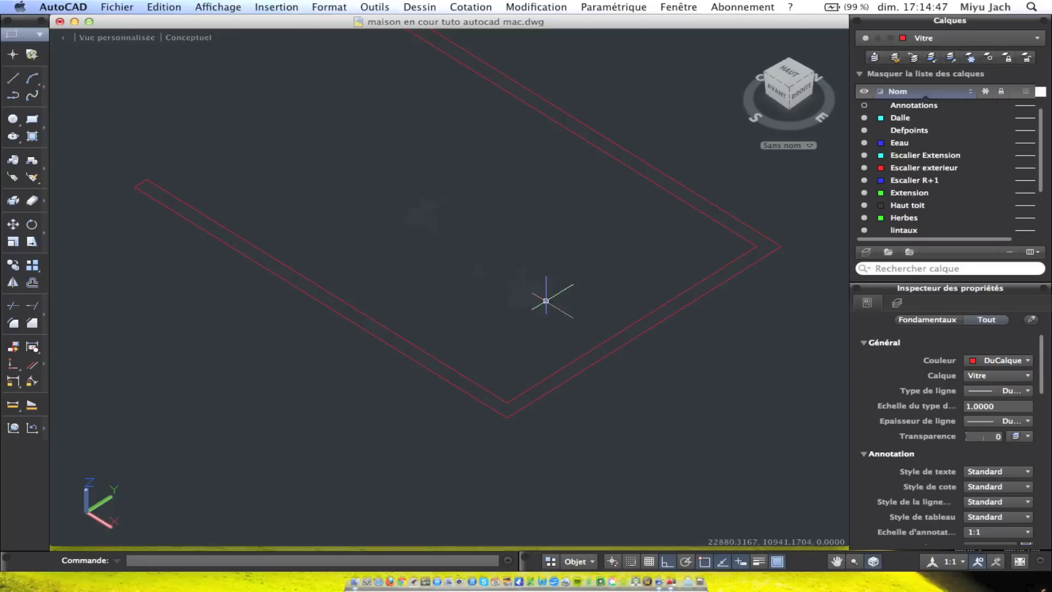
Convert all lines of the U-shaped outline into a region
{"action": "scroll", "coordinate": [522, 294], "scroll_direction": "down", "scroll_amount": 5}
{"action": "left_click", "coordinate": [660, 391]}
{"action": "left_click", "coordinate": [392, 214]}
{"action": "left_click", "coordinate": [419, 7]}
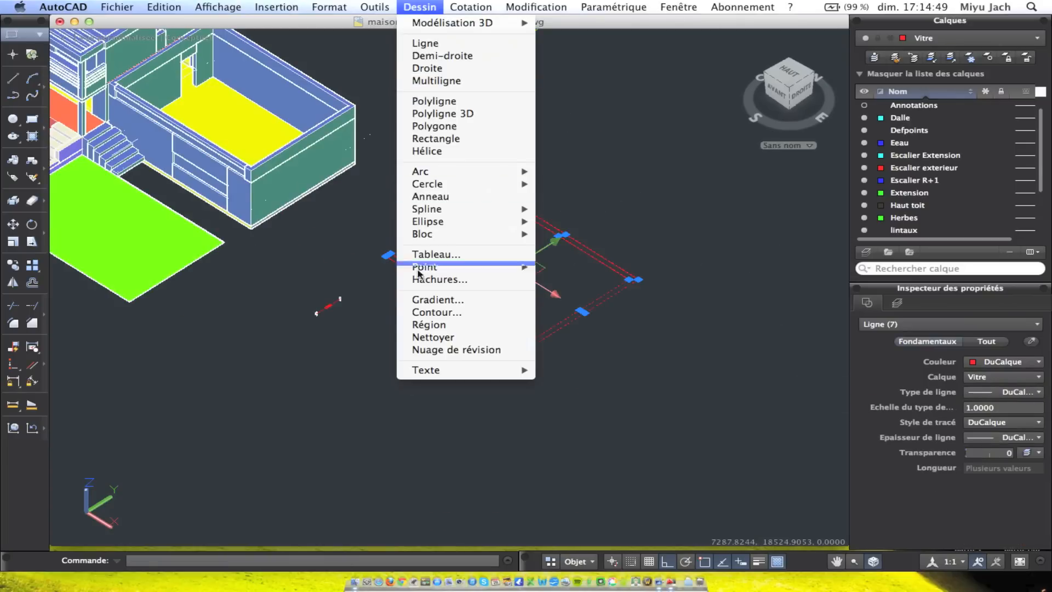
{"action": "left_click", "coordinate": [429, 324]}
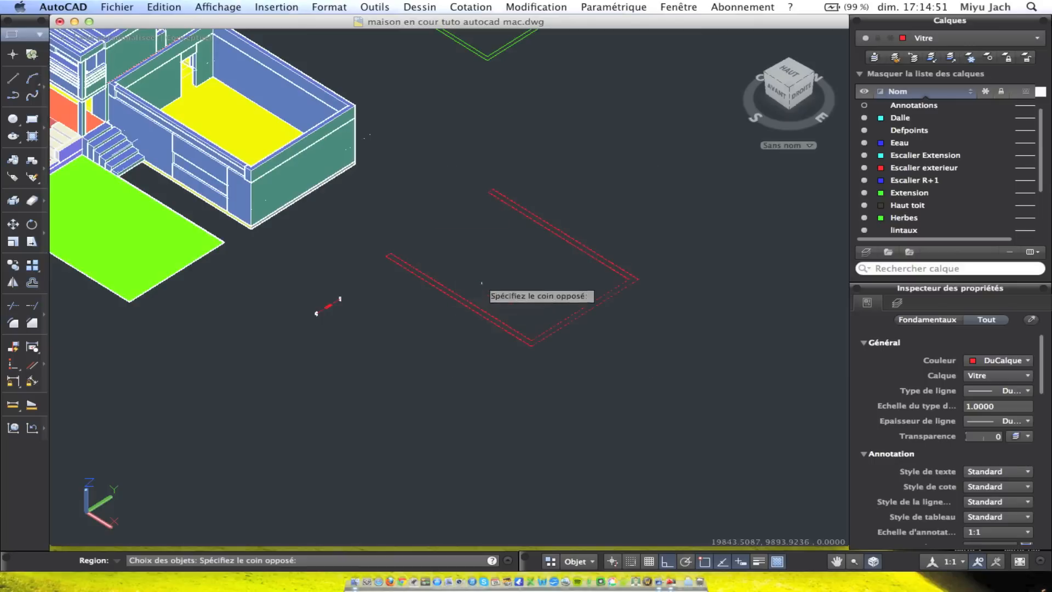
{"action": "left_click", "coordinate": [470, 147]}
{"action": "key", "text": "Return"}
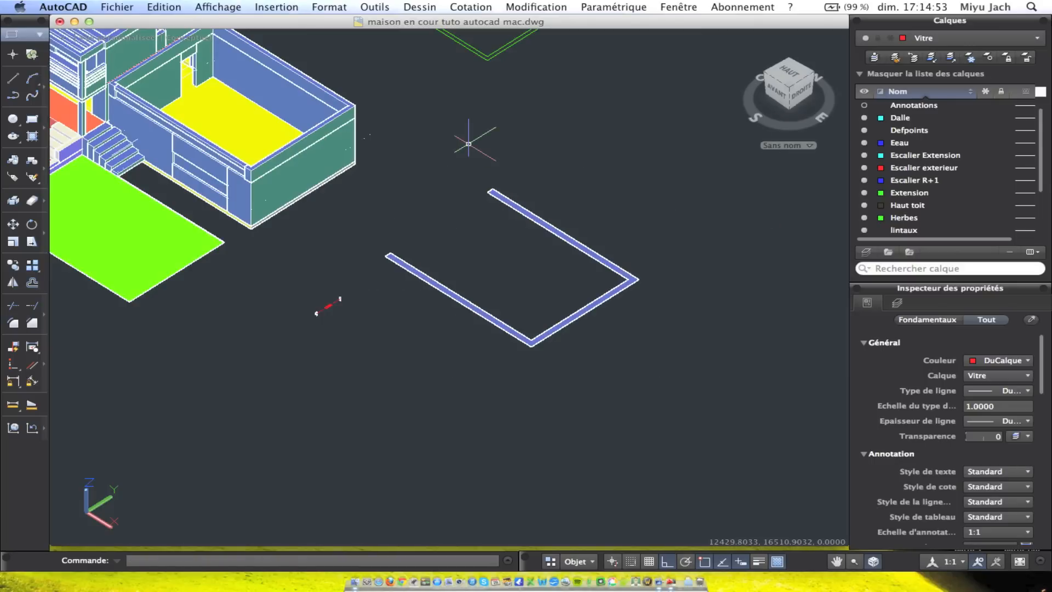
Extrude the U-shaped region upward into a low solid band
{"action": "left_click", "coordinate": [589, 274]}
{"action": "left_click", "coordinate": [538, 5]}
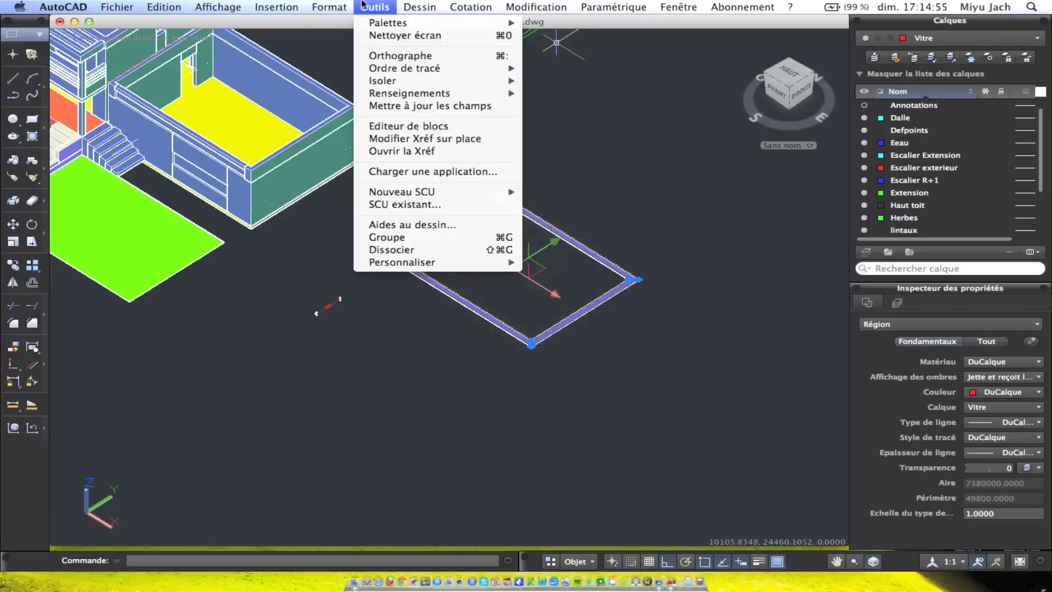
{"action": "mouse_move", "coordinate": [416, 4]}
{"action": "mouse_move", "coordinate": [483, 28]}
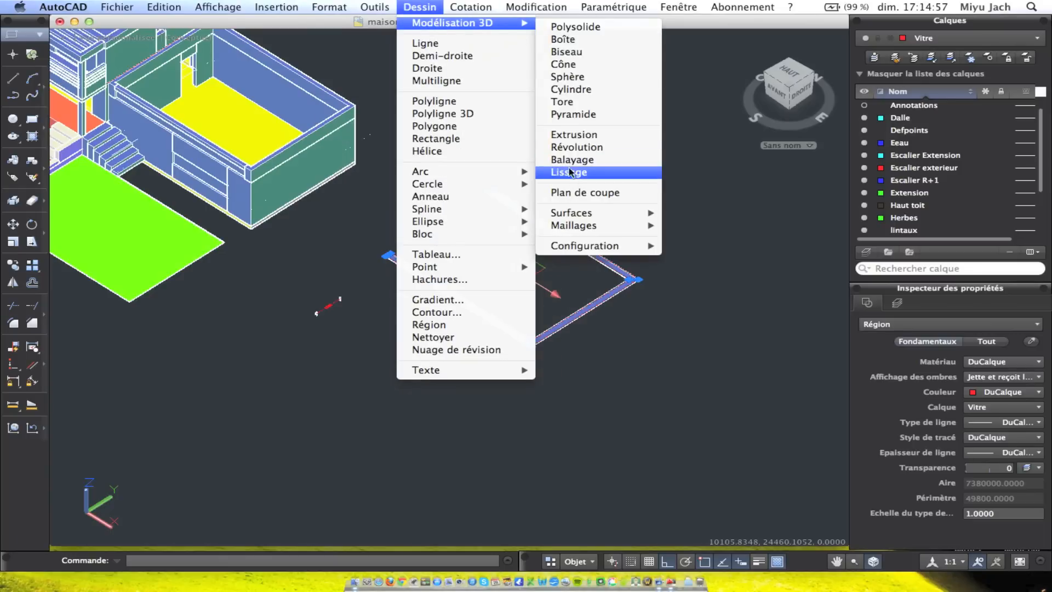
{"action": "left_click", "coordinate": [574, 134]}
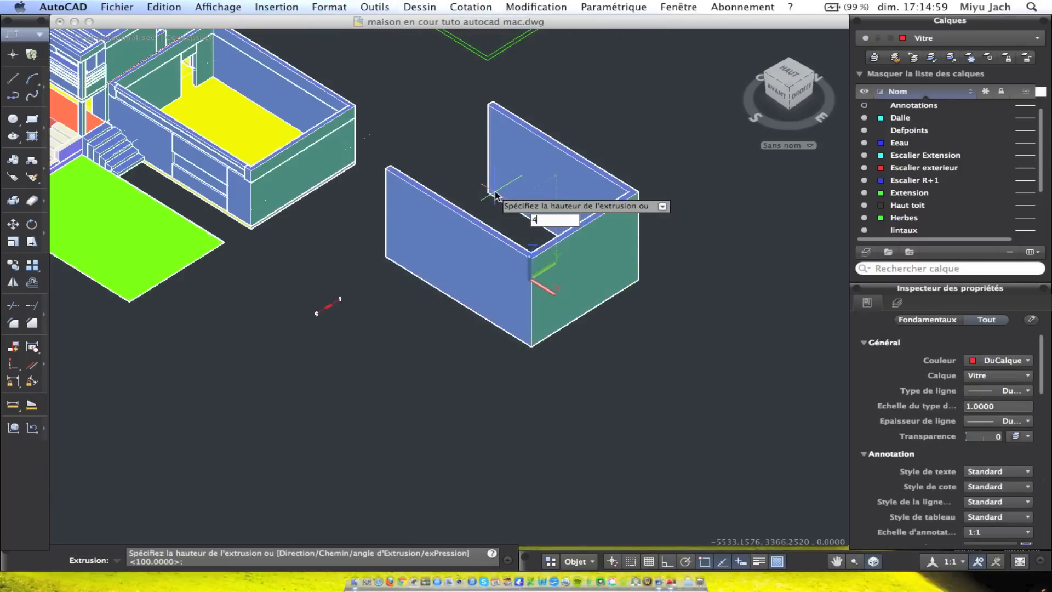
{"action": "key", "text": "Return"}
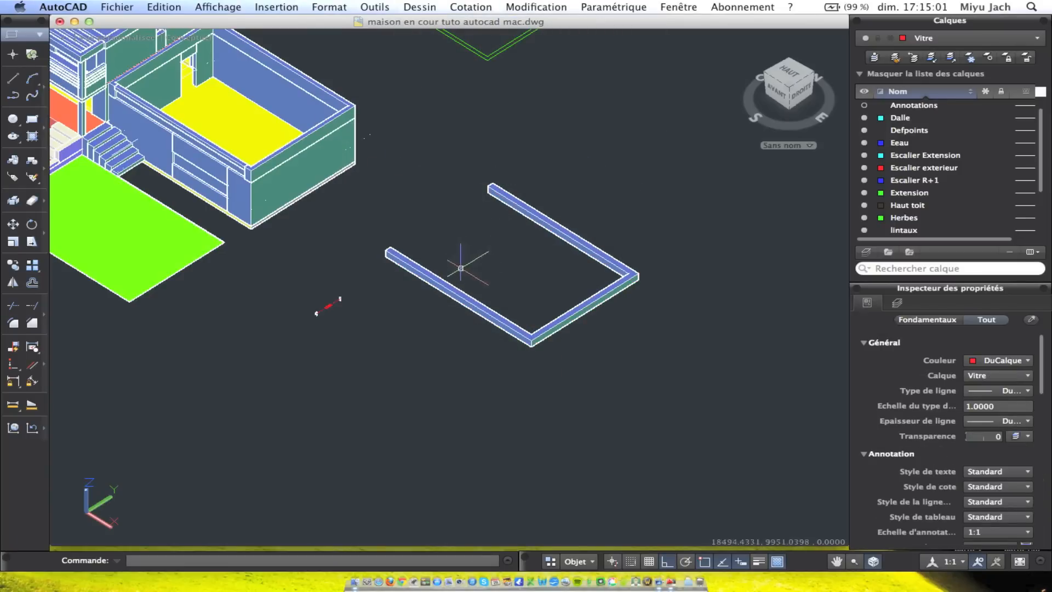
Move the U-shaped solid onto the extension, placing the end of its rear arm at the parapet's inner back corner
{"action": "middle_click_drag", "start_coordinate": [460, 268], "coordinate": [501, 278]}
{"action": "left_click", "coordinate": [534, 378]}
{"action": "left_click", "coordinate": [371, 303]}
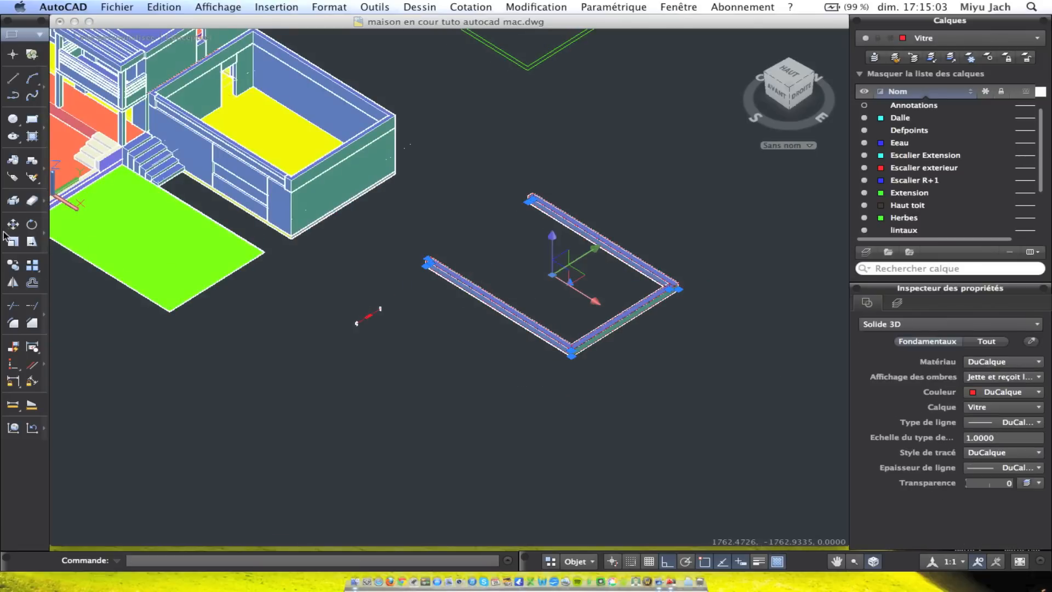
{"action": "left_click", "coordinate": [529, 201]}
{"action": "scroll", "coordinate": [259, 157], "scroll_direction": "up", "scroll_amount": 6}
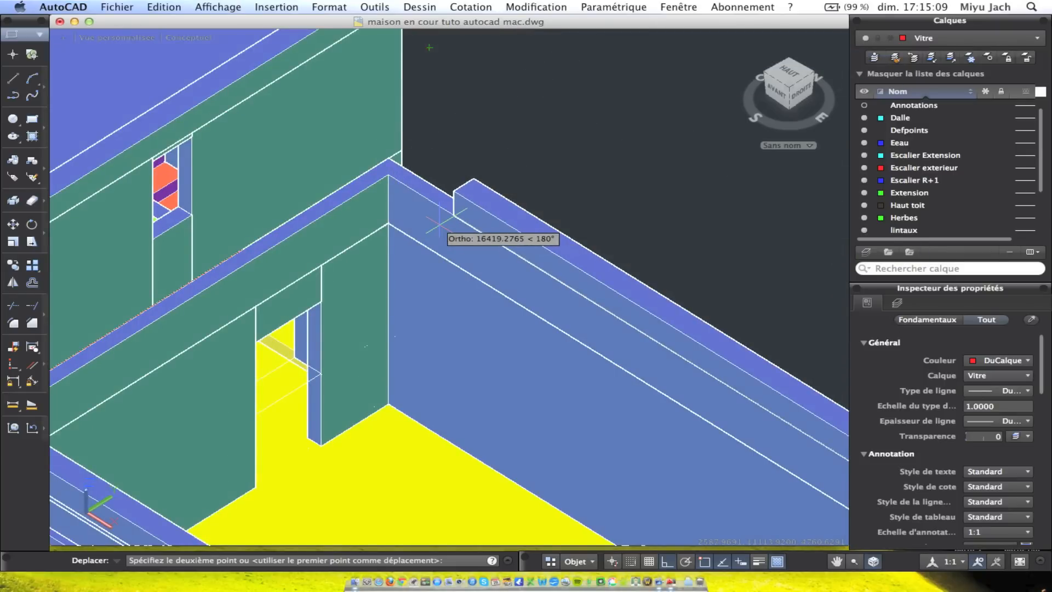
{"action": "left_click", "coordinate": [388, 174]}
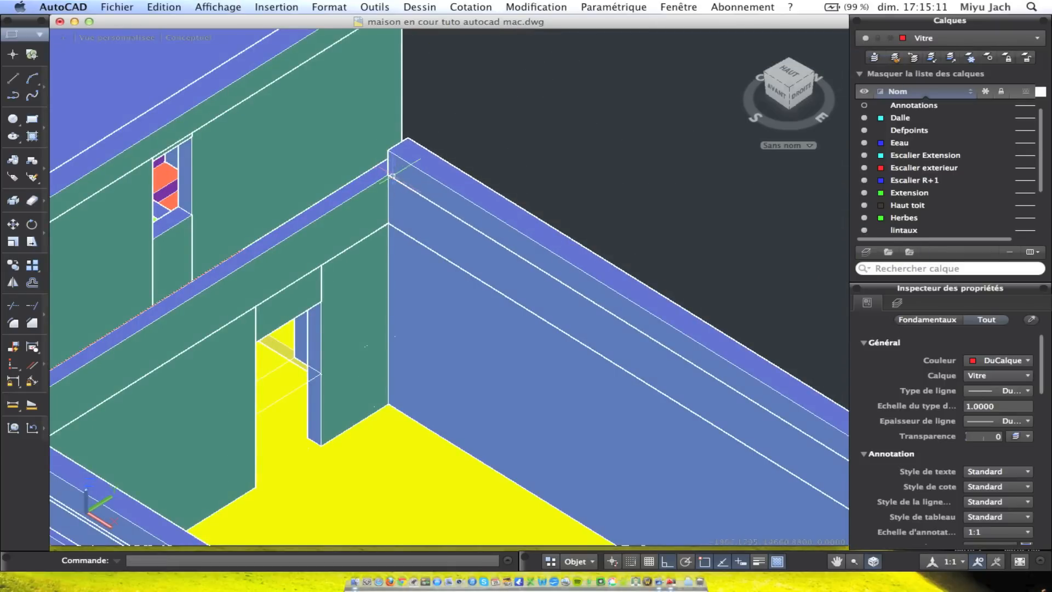
Move the U-shaped solid 200 along negative X to the parapet's outer back corner
{"action": "left_click", "coordinate": [21, 223]}
{"action": "scroll", "coordinate": [353, 165], "scroll_direction": "up", "scroll_amount": 3}
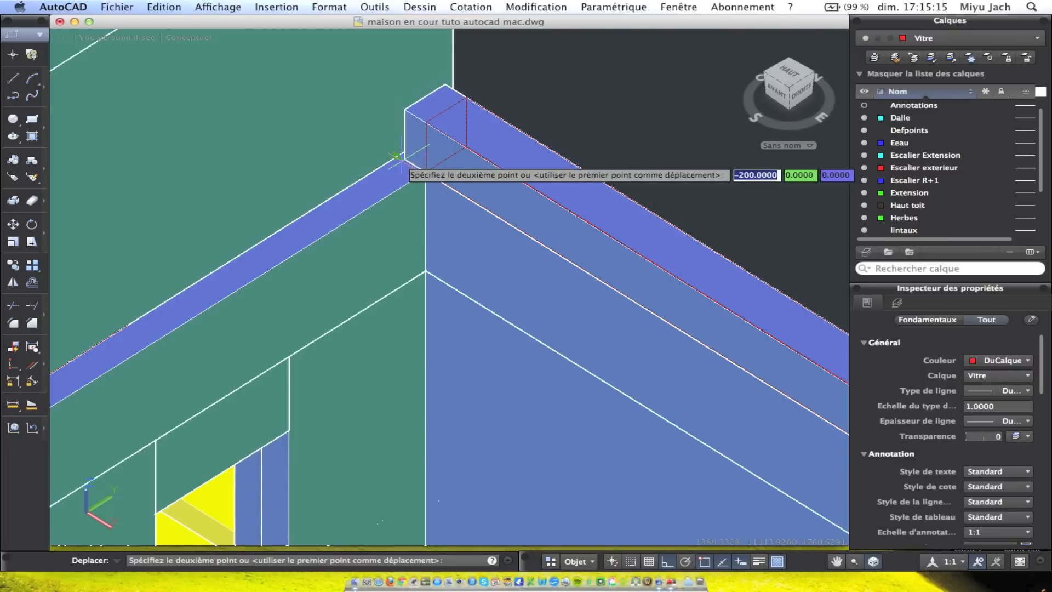
{"action": "left_click", "coordinate": [426, 172]}
Check the band's overhang in front view, and undo its placement, extrusion and region back to the flat U-shaped outline
{"action": "scroll", "coordinate": [426, 172], "scroll_direction": "down", "scroll_amount": 5}
{"action": "mouse_move", "coordinate": [481, 270]}
{"action": "middle_mouse_down", "text": "shift"}
{"action": "mouse_move", "coordinate": [536, 202]}
{"action": "mouse_move", "coordinate": [609, 170]}
{"action": "mouse_move", "coordinate": [545, 165]}
{"action": "mouse_move", "coordinate": [601, 173]}
{"action": "middle_mouse_up", "text": "shift"}
{"action": "scroll", "coordinate": [735, 208], "scroll_direction": "up", "scroll_amount": 5}
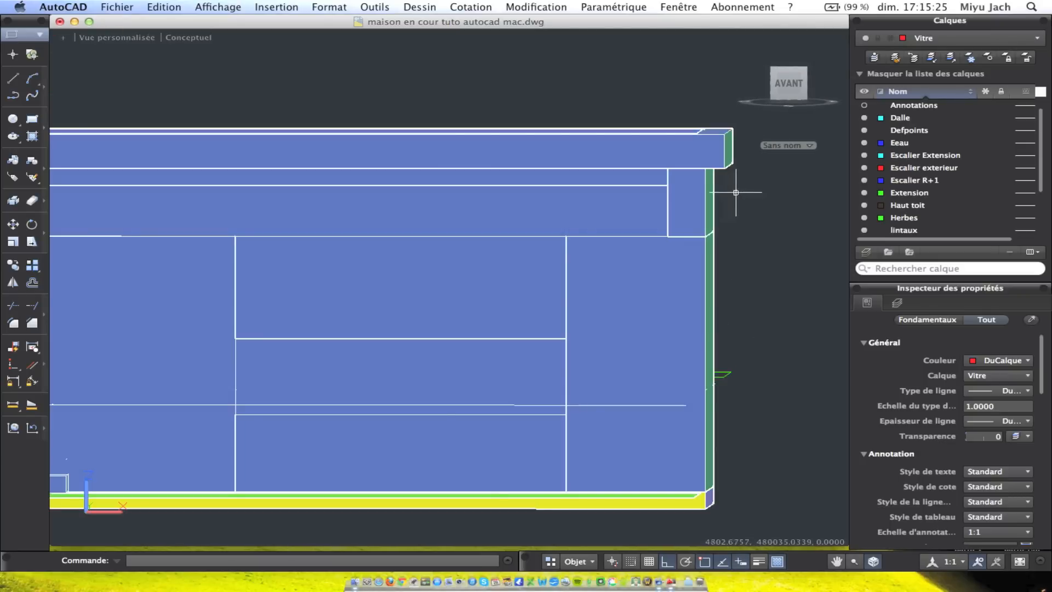
{"action": "scroll", "coordinate": [679, 184], "scroll_direction": "down", "scroll_amount": 6}
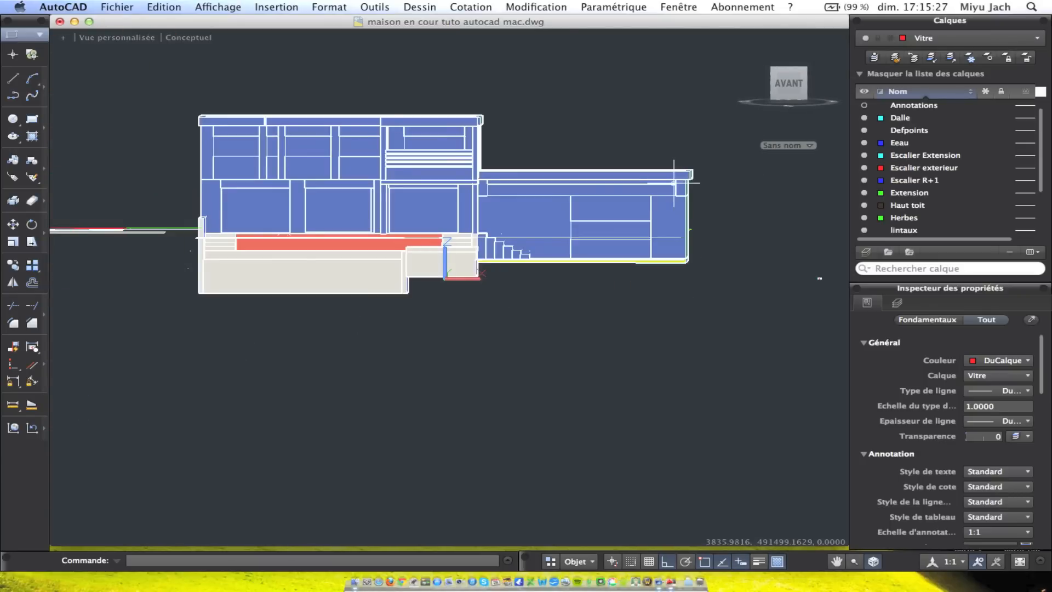
{"action": "scroll", "coordinate": [677, 184], "scroll_direction": "up", "scroll_amount": 6}
{"action": "key", "text": "super+z"}
{"action": "key", "text": "super+z"}
{"action": "key", "text": "super+z"}
{"action": "key", "text": "super+z"}
{"action": "key", "text": "super+z"}
{"action": "key", "text": "super+z"}
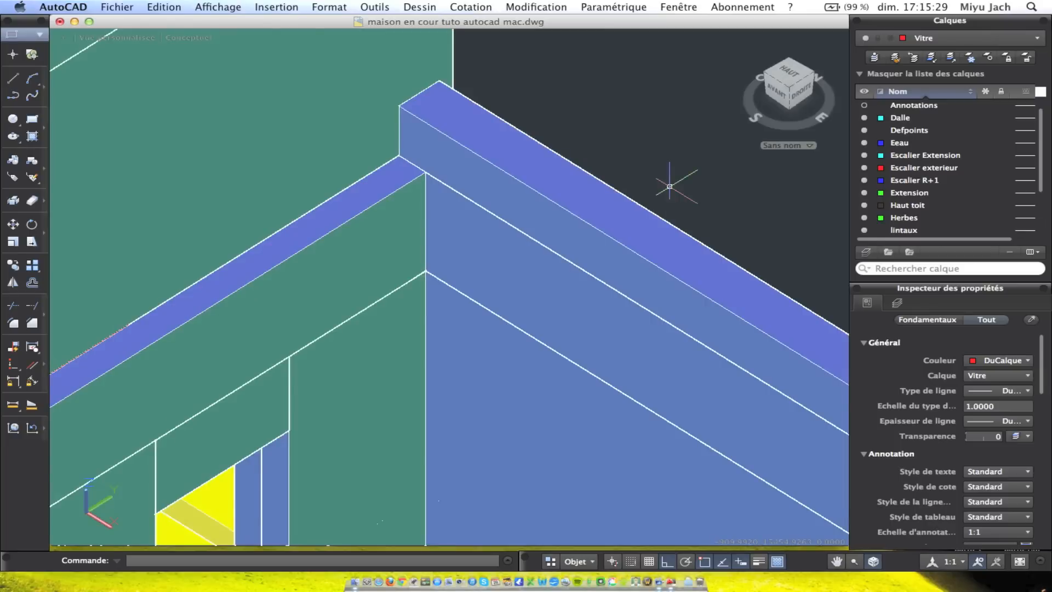
{"action": "key", "text": "Escape"}
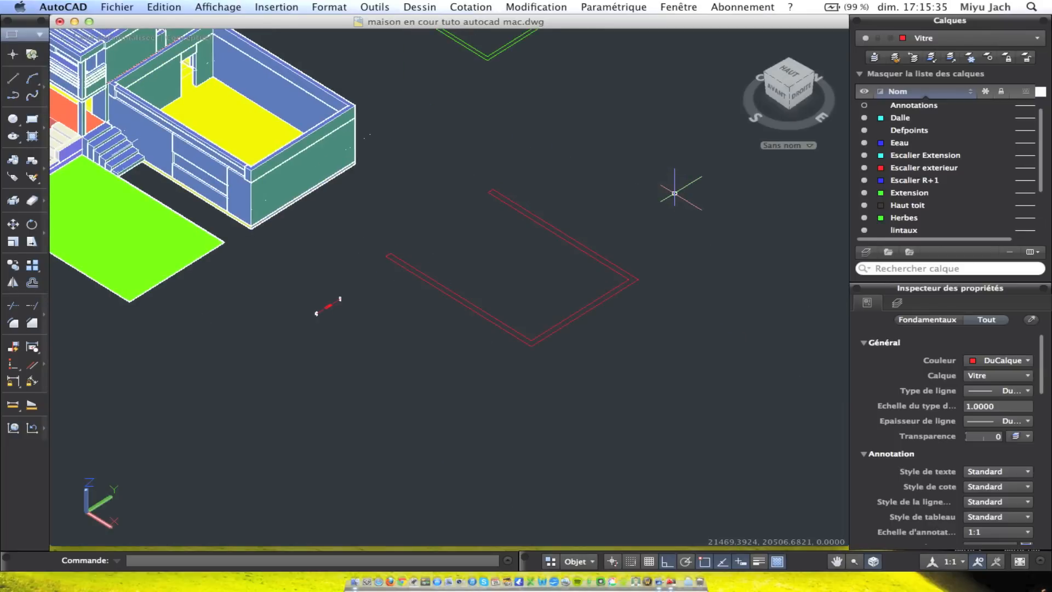
Move the two short end lines of the U-shaped outline 100 inward along its arms
{"action": "scroll", "coordinate": [553, 288], "scroll_direction": "up", "scroll_amount": 3}
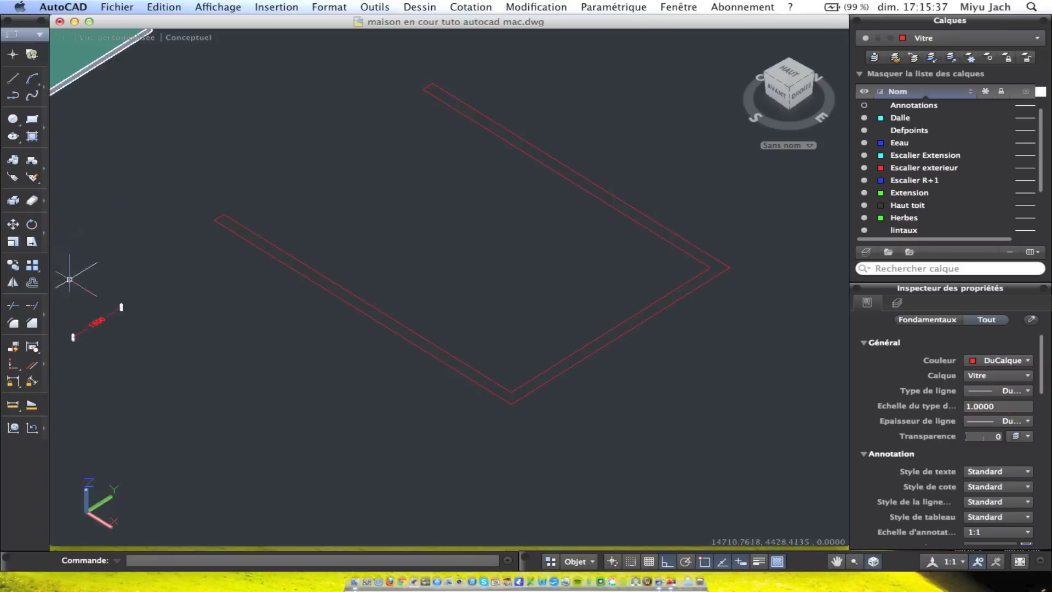
{"action": "left_click", "coordinate": [242, 242]}
{"action": "left_click", "coordinate": [408, 70]}
{"action": "left_click", "coordinate": [467, 112]}
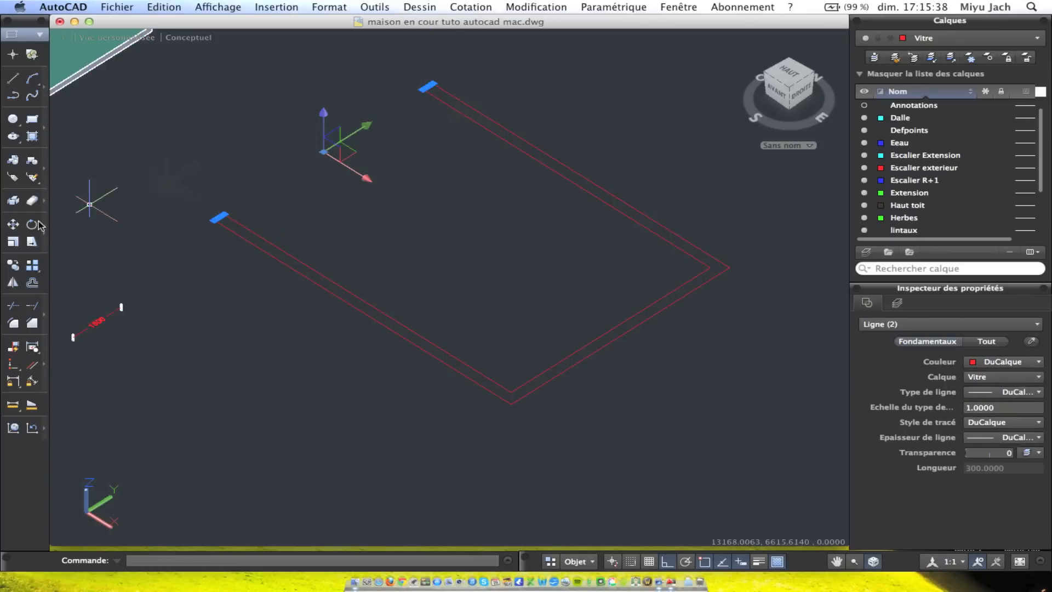
{"action": "left_click", "coordinate": [13, 225]}
{"action": "scroll", "coordinate": [229, 200], "scroll_direction": "up", "scroll_amount": 3}
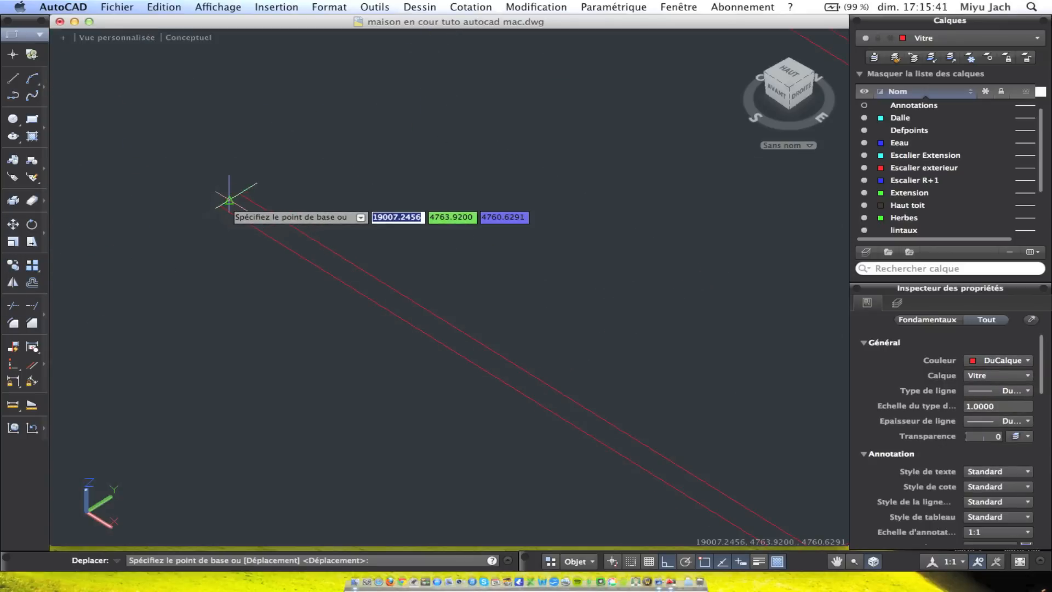
{"action": "left_click", "coordinate": [219, 206]}
{"action": "type", "text": "100"}
{"action": "key", "text": "Return"}
Trim the long lines of both arms back to the moved end lines
{"action": "left_click_drag", "start_coordinate": [384, 274], "coordinate": [162, 165]}
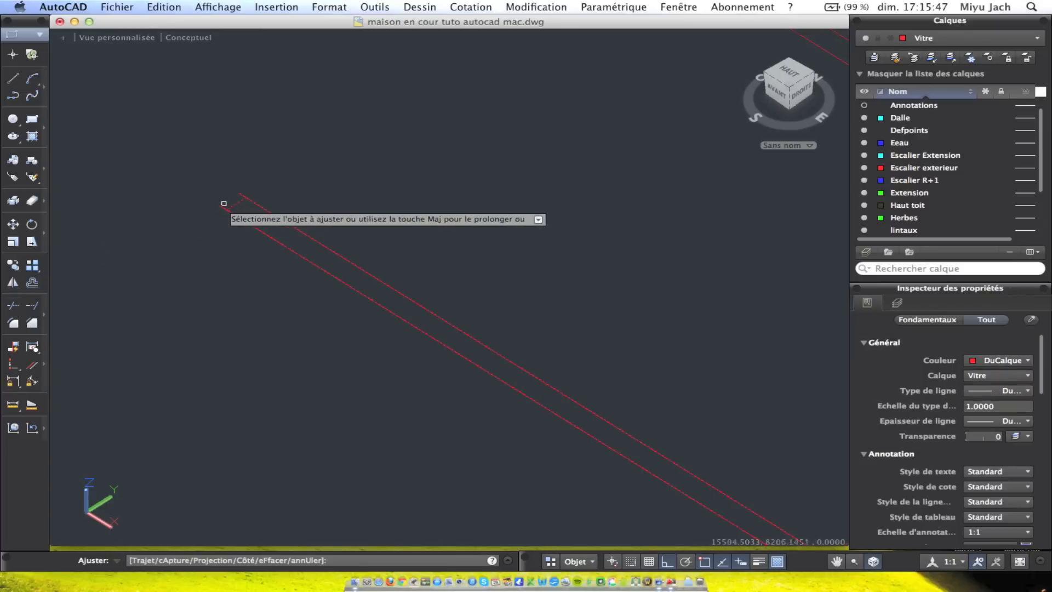
{"action": "scroll", "coordinate": [258, 198], "scroll_direction": "down", "scroll_amount": 3}
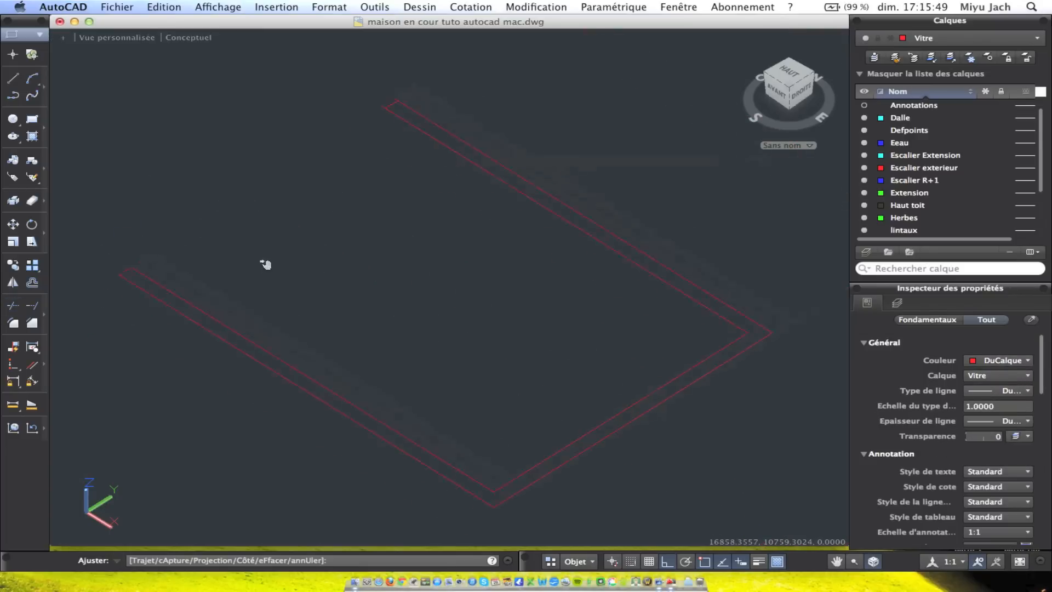
{"action": "left_click", "coordinate": [360, 171]}
{"action": "left_click", "coordinate": [308, 112]}
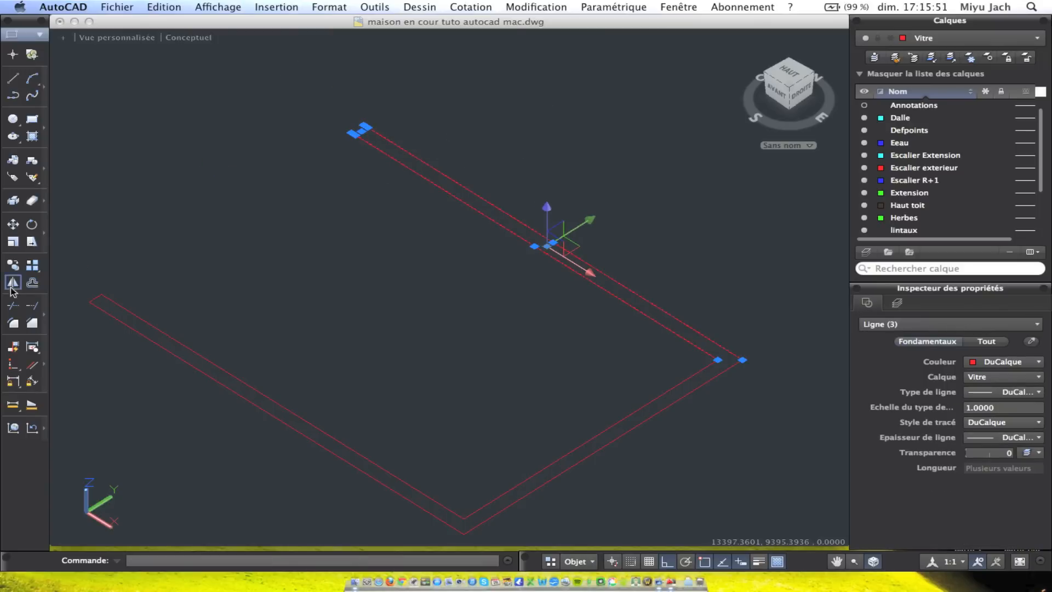
{"action": "key", "text": "Return"}
{"action": "scroll", "coordinate": [340, 159], "scroll_direction": "up", "scroll_amount": 3}
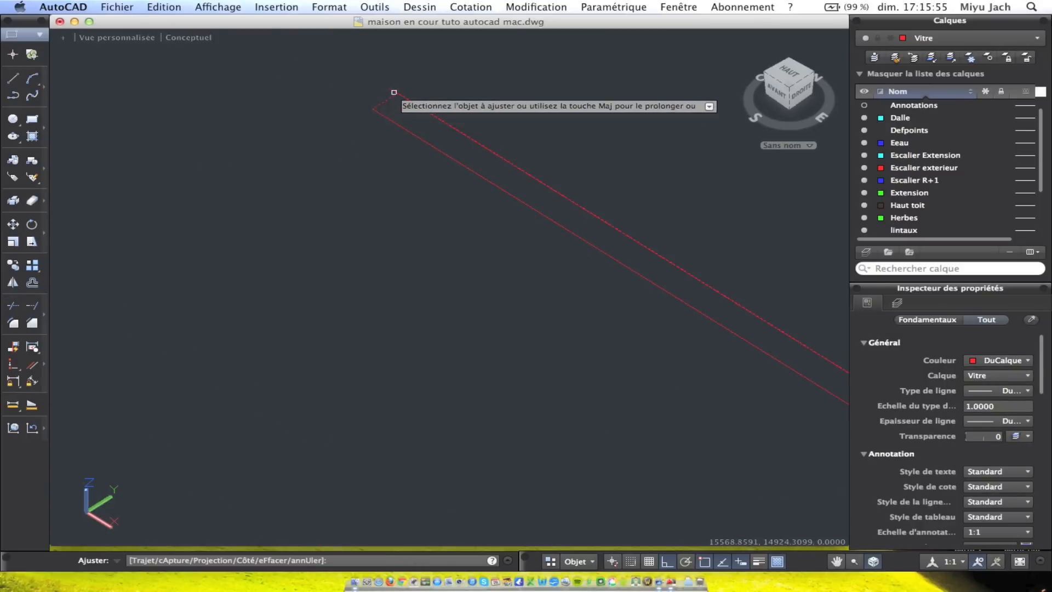
{"action": "key", "text": "Escape"}
Convert the eight lines of the shortened U-shaped outline into a region
{"action": "scroll", "coordinate": [393, 89], "scroll_direction": "down", "scroll_amount": 4}
{"action": "left_click", "coordinate": [599, 301]}
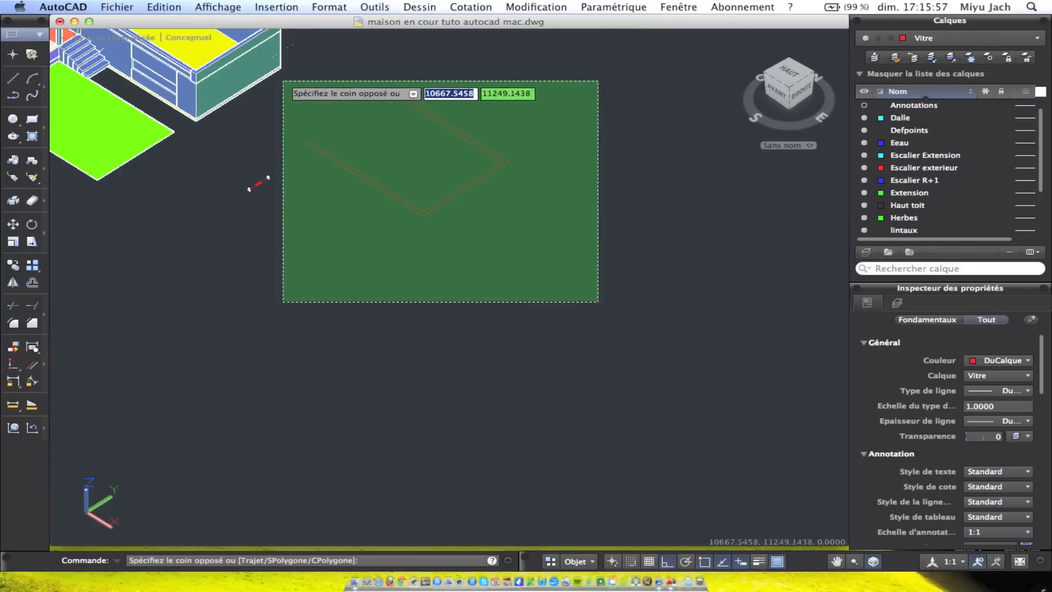
{"action": "left_click", "coordinate": [295, 83]}
{"action": "left_click", "coordinate": [374, 7]}
{"action": "mouse_move", "coordinate": [419, 7]}
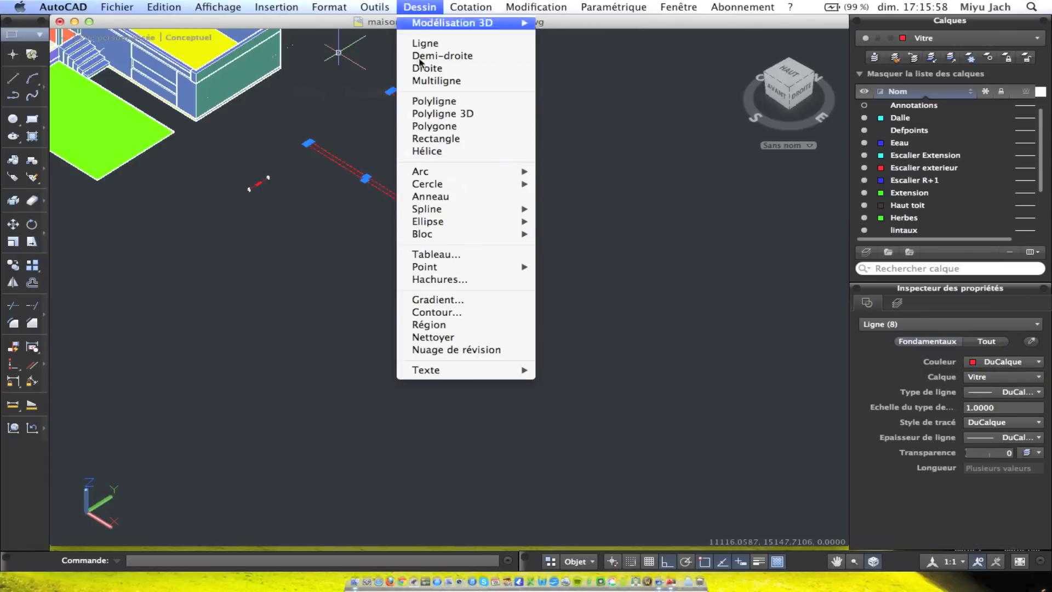
{"action": "left_click", "coordinate": [451, 324]}
{"action": "left_click", "coordinate": [511, 381]}
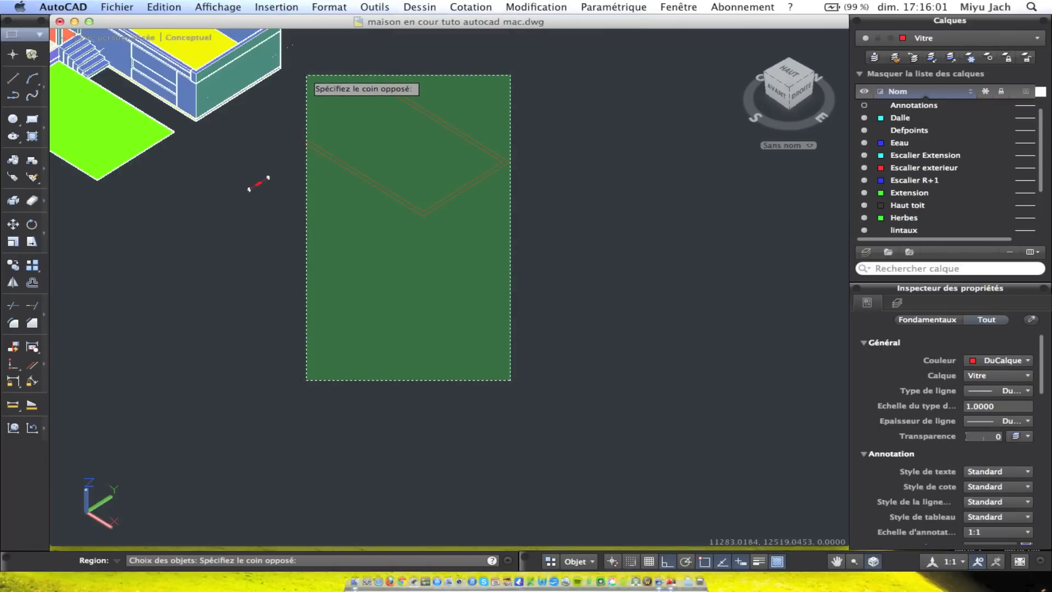
{"action": "left_click", "coordinate": [308, 74]}
{"action": "key", "text": "Return"}
Extrude the U-shaped region upward by 400
{"action": "left_click", "coordinate": [423, 186]}
{"action": "left_click", "coordinate": [317, 81]}
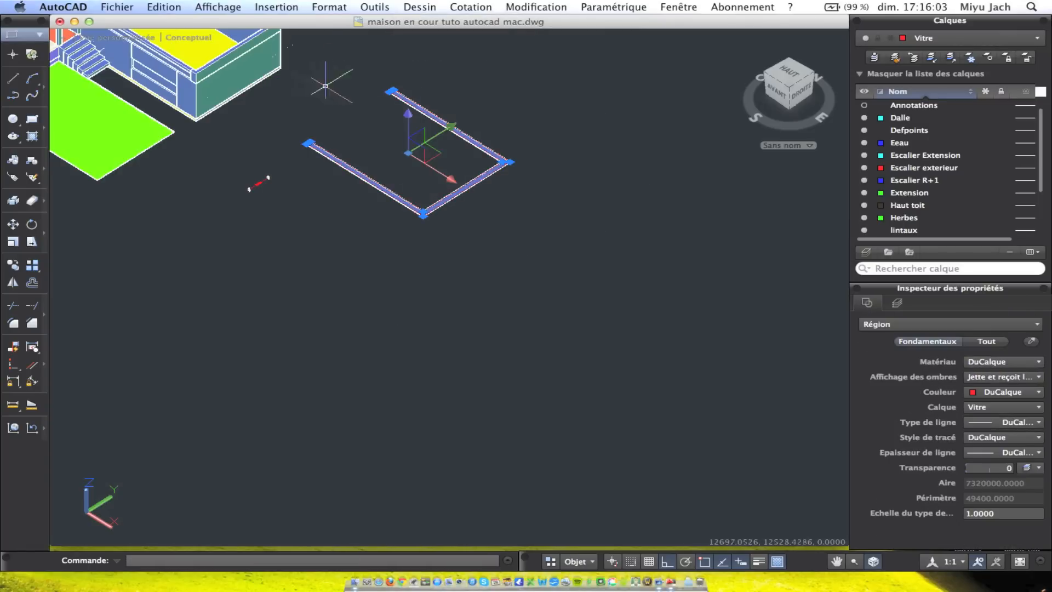
{"action": "left_click", "coordinate": [380, 7]}
{"action": "mouse_move", "coordinate": [437, 4]}
{"action": "mouse_move", "coordinate": [482, 22]}
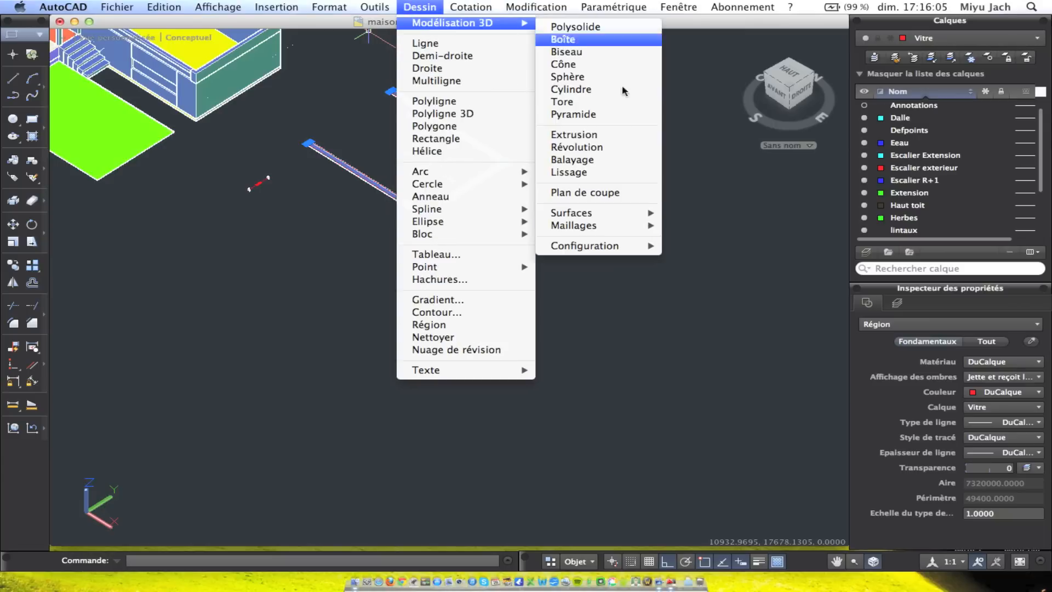
{"action": "left_click", "coordinate": [584, 141]}
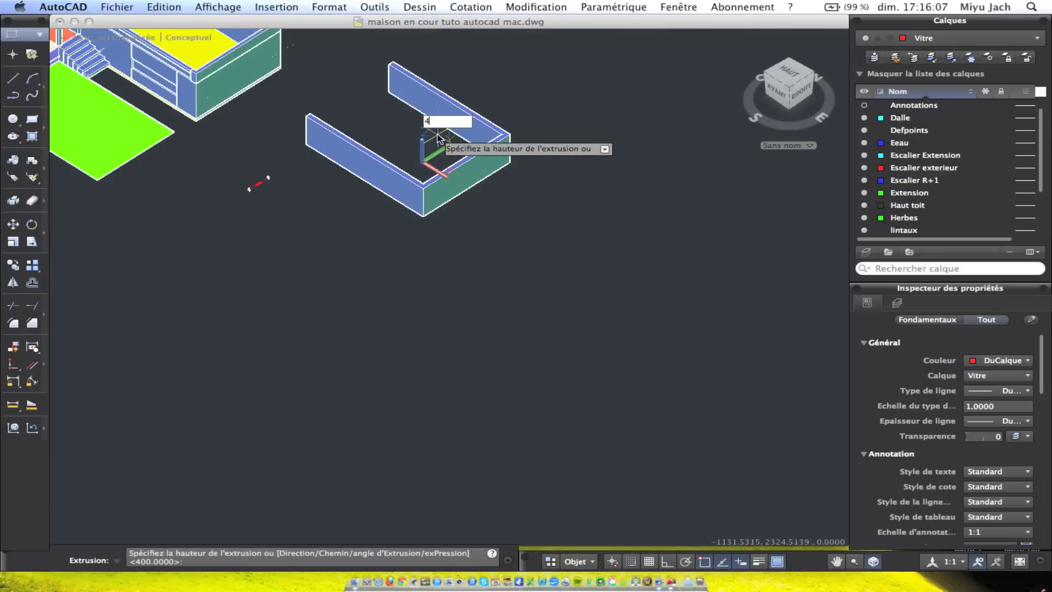
{"action": "key", "text": "Return"}
Move the U-shaped solid onto the extension, placing the lower end corner of its rear arm at the parapet's inner back corner
{"action": "left_click", "coordinate": [439, 188]}
{"action": "left_click", "coordinate": [305, 115]}
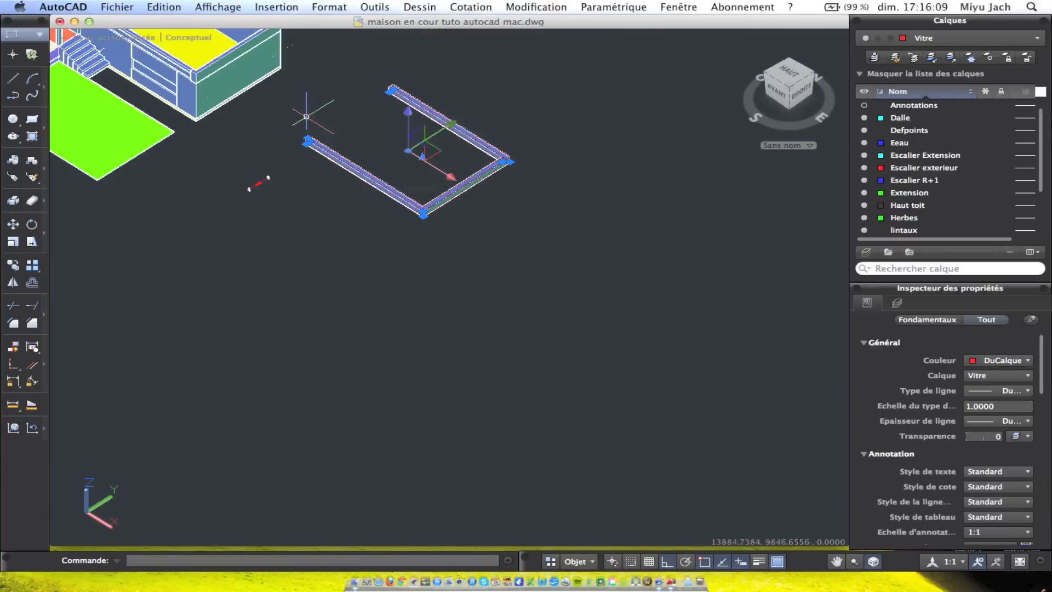
{"action": "scroll", "coordinate": [336, 110], "scroll_direction": "up", "scroll_amount": 5}
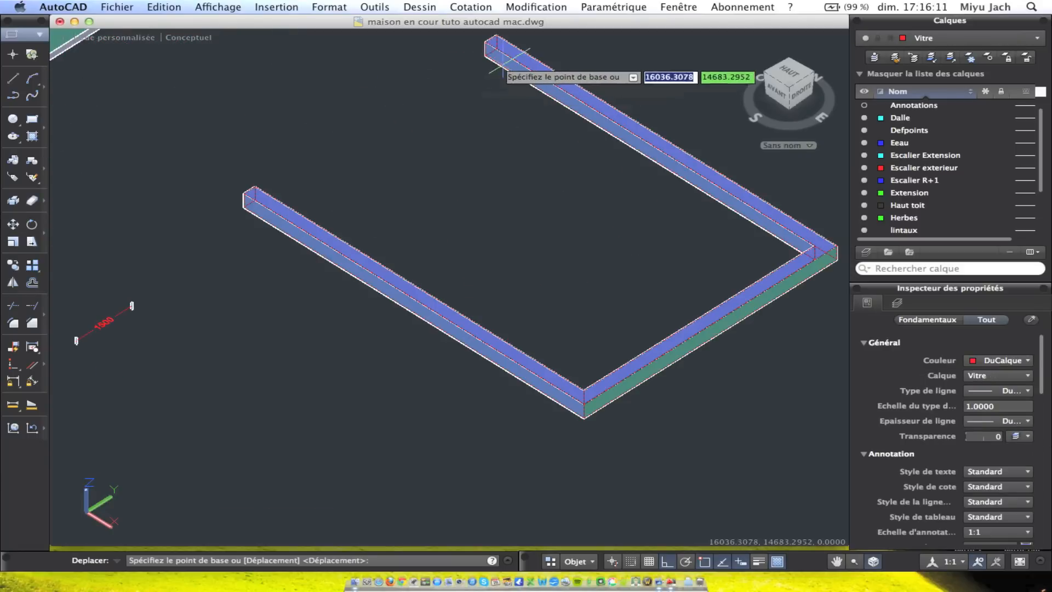
{"action": "left_click", "coordinate": [485, 55]}
{"action": "scroll", "coordinate": [509, 228], "scroll_direction": "down", "scroll_amount": 8}
{"action": "scroll", "coordinate": [470, 207], "scroll_direction": "up", "scroll_amount": 10}
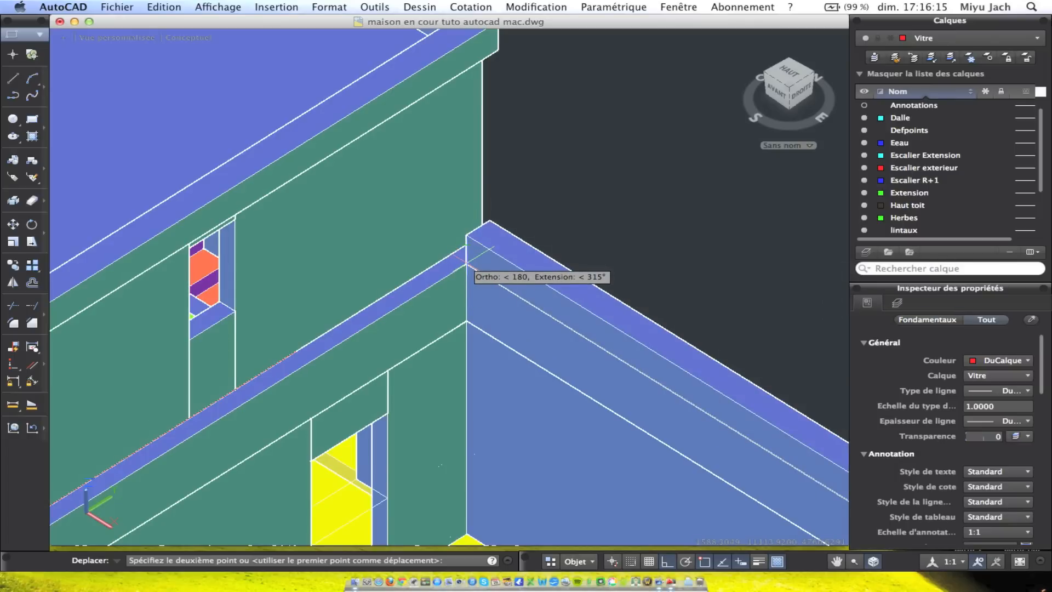
{"action": "left_click", "coordinate": [479, 254]}
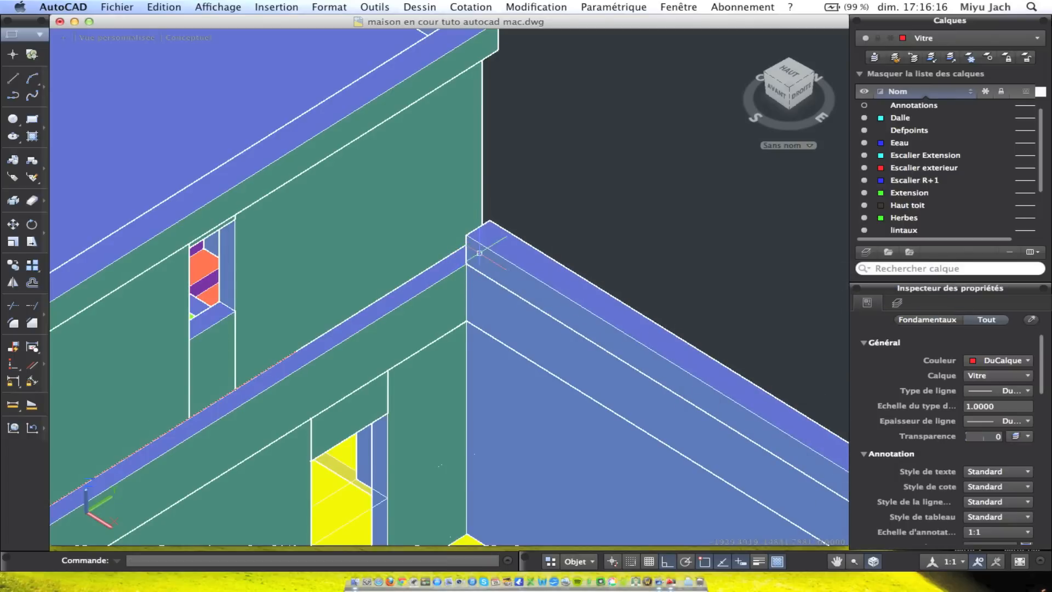
Shift the U-shaped solid 200 along negative X against the house wall
{"action": "left_click", "coordinate": [516, 264]}
{"action": "left_click", "coordinate": [16, 226]}
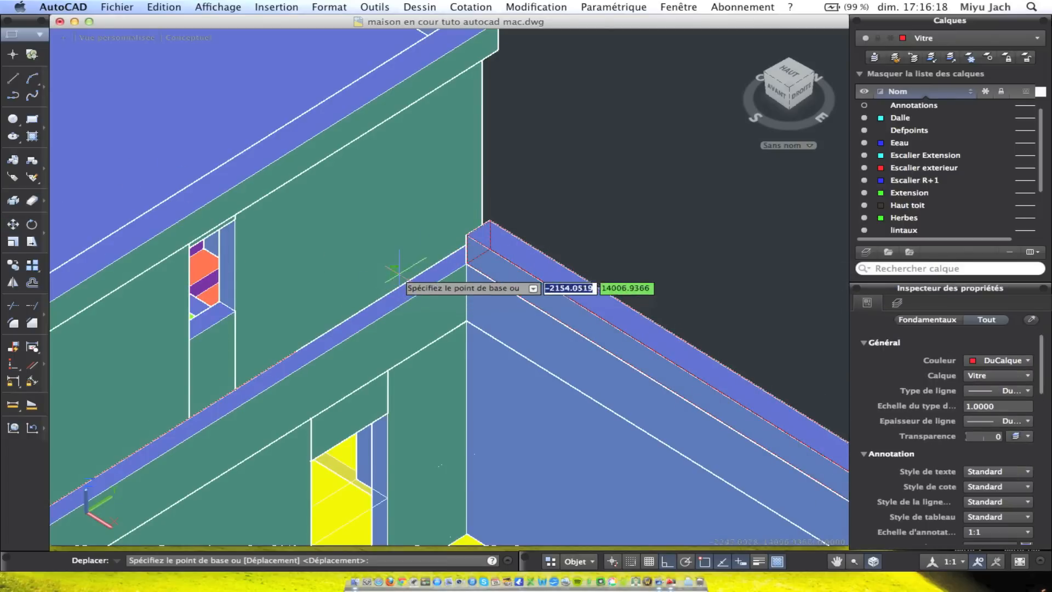
{"action": "left_click", "coordinate": [466, 263]}
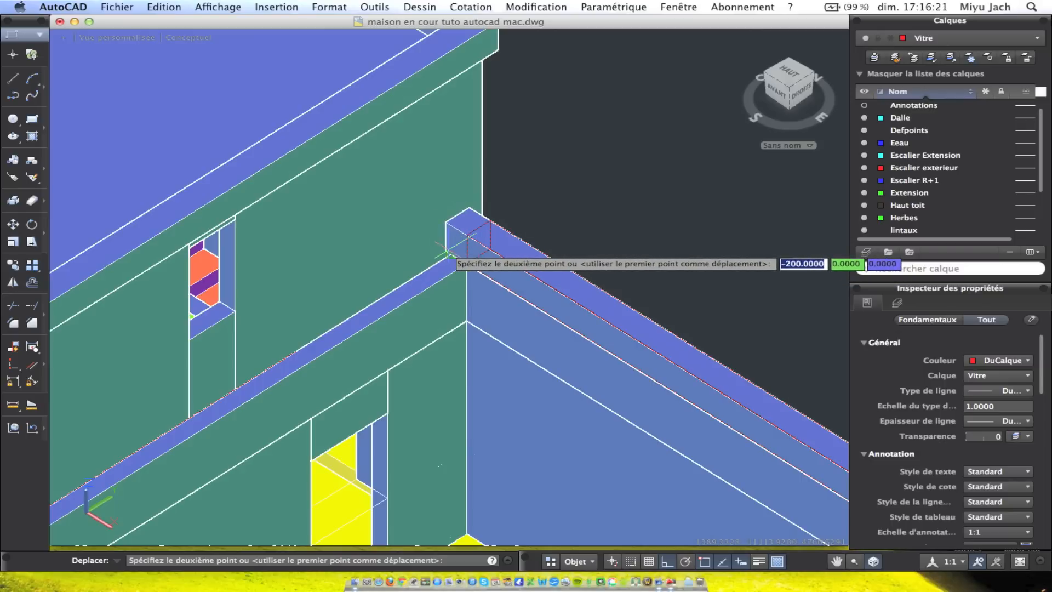
{"action": "left_click", "coordinate": [509, 262]}
Look through the layer list and inspect the properties of the Haut toit layer
{"action": "left_click", "coordinate": [509, 262]}
{"action": "scroll", "coordinate": [510, 262], "scroll_direction": "down", "scroll_amount": 2}
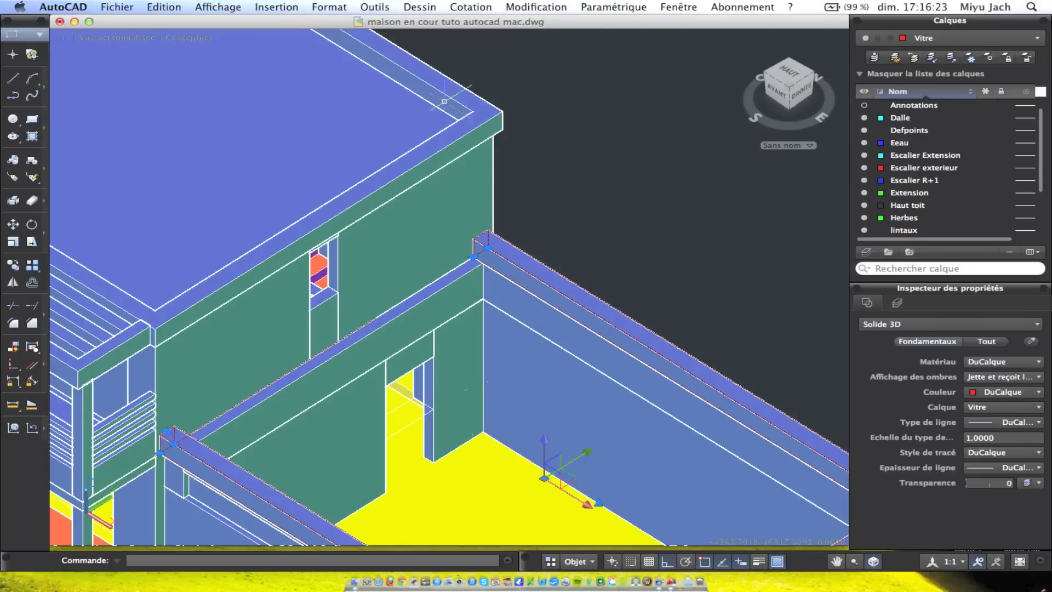
{"action": "left_click", "coordinate": [459, 133]}
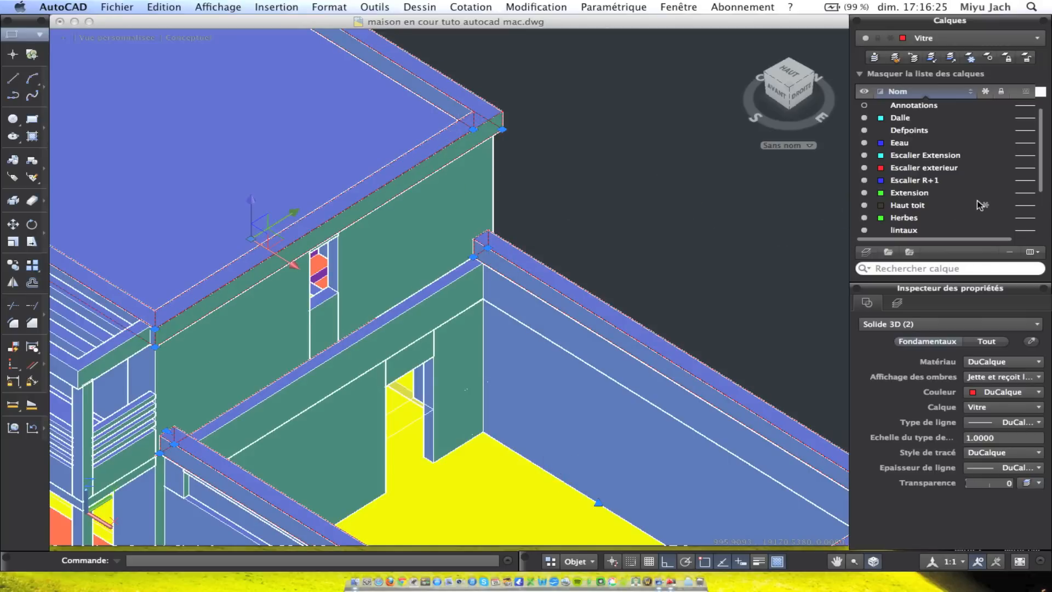
{"action": "key", "text": "Escape"}
{"action": "scroll", "coordinate": [977, 199], "scroll_direction": "up", "scroll_amount": 1}
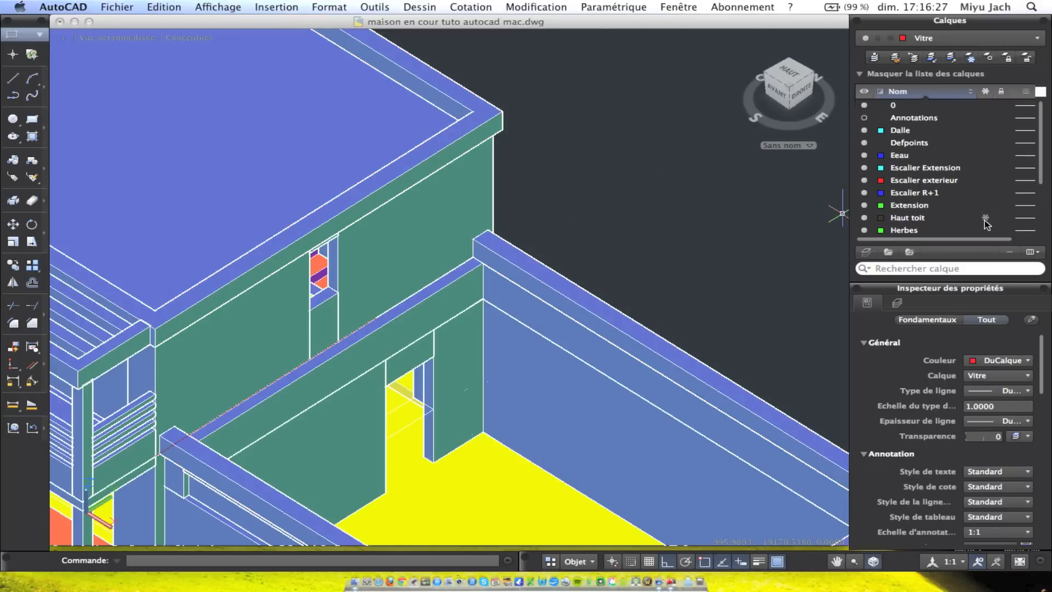
{"action": "left_click_drag", "start_coordinate": [1042, 173], "coordinate": [1041, 224]}
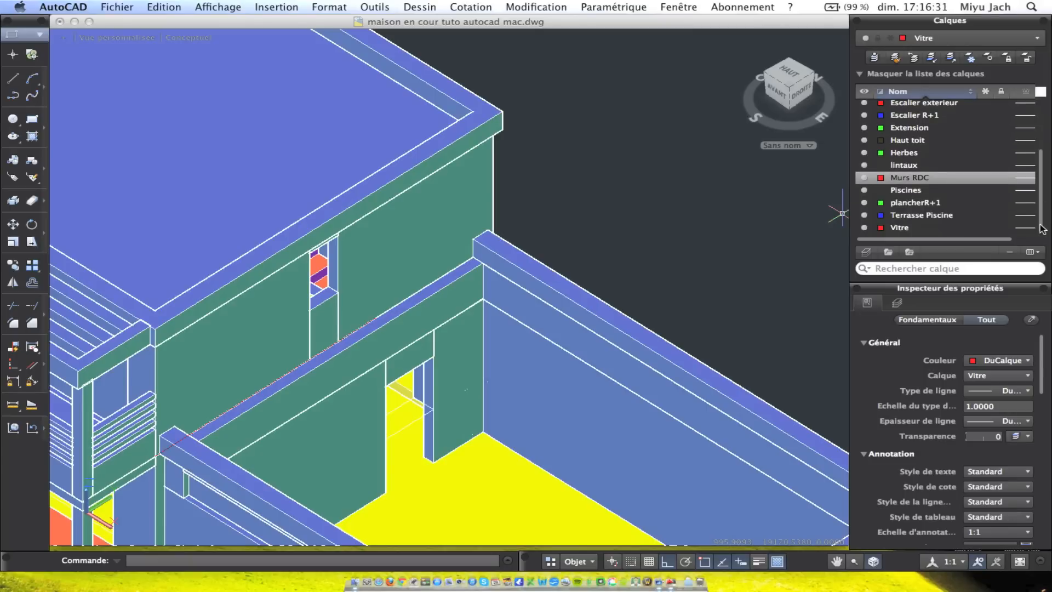
{"action": "left_click_drag", "start_coordinate": [1042, 224], "coordinate": [1037, 162]}
{"action": "scroll", "coordinate": [1041, 164], "scroll_direction": "down", "scroll_amount": 1}
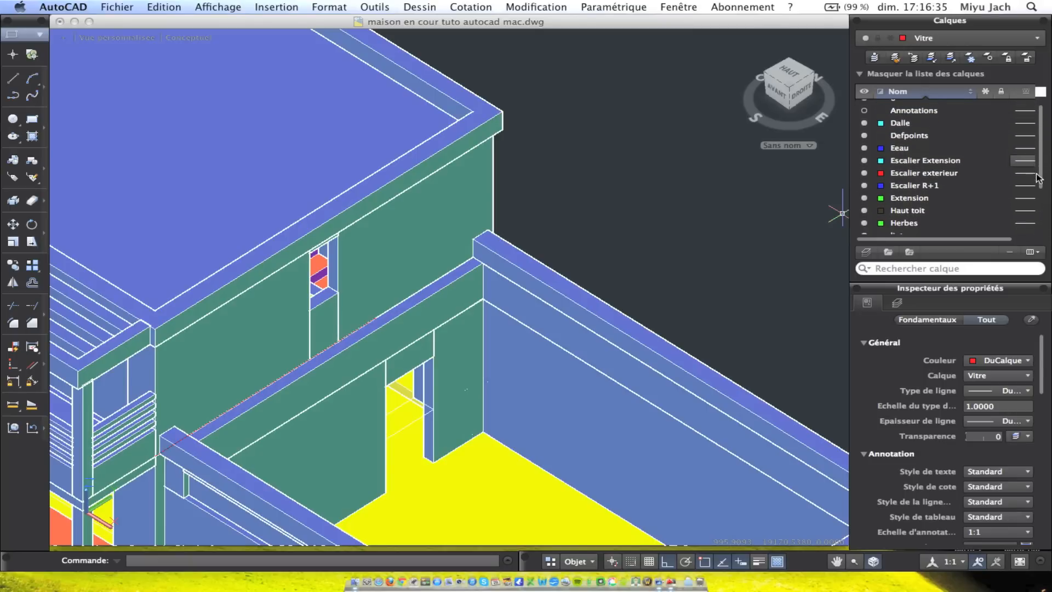
{"action": "left_click", "coordinate": [908, 205]}
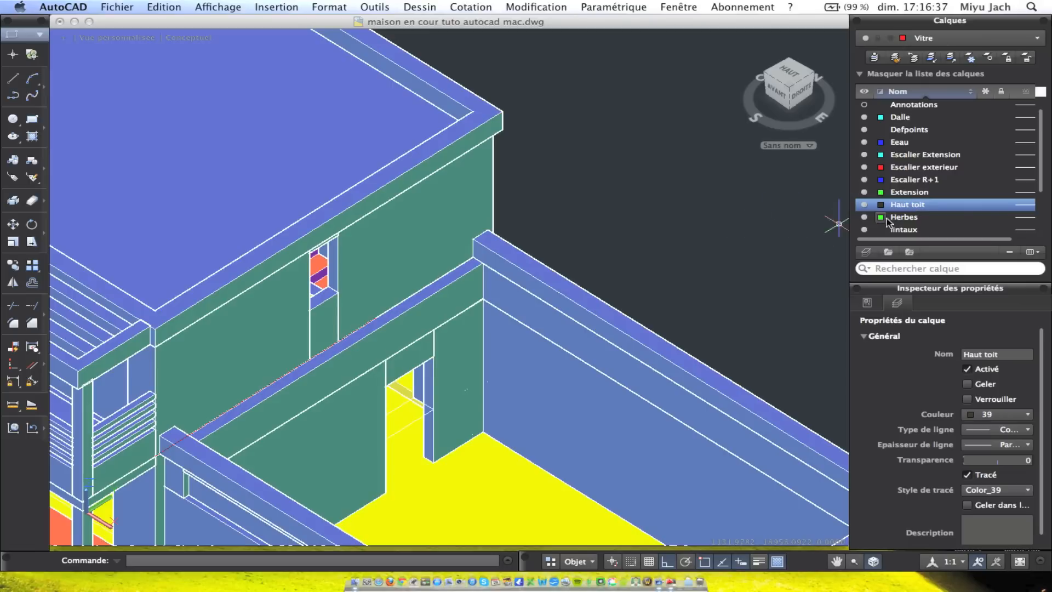
Transfer the coping band, the main roof edge and the balcony's pergola, railing and post solids to the Haut toit layer
{"action": "left_click", "coordinate": [527, 286]}
{"action": "scroll", "coordinate": [594, 223], "scroll_direction": "left", "scroll_amount": 5}
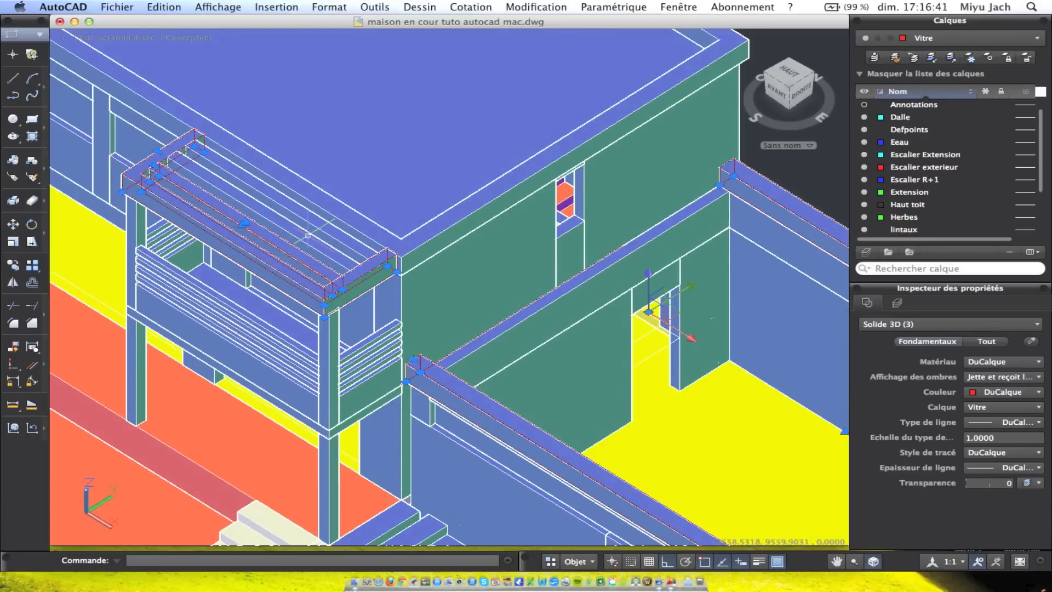
{"action": "left_click", "coordinate": [340, 216]}
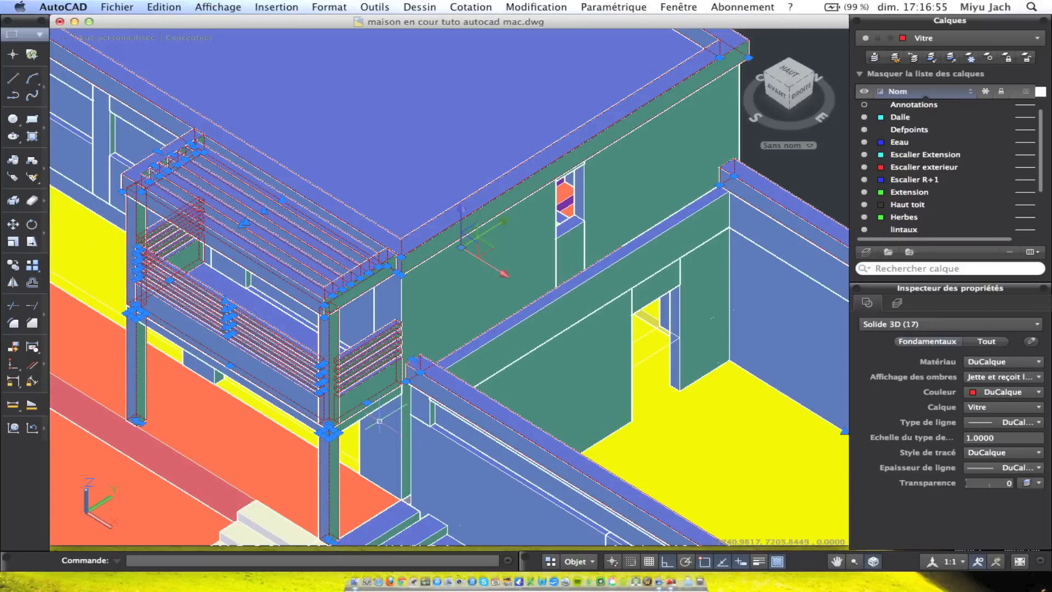
{"action": "mouse_move", "coordinate": [362, 356]}
{"action": "middle_mouse_down"}
{"action": "mouse_move", "coordinate": [458, 305]}
{"action": "mouse_move", "coordinate": [470, 287]}
{"action": "mouse_move", "coordinate": [460, 240]}
{"action": "middle_mouse_up"}
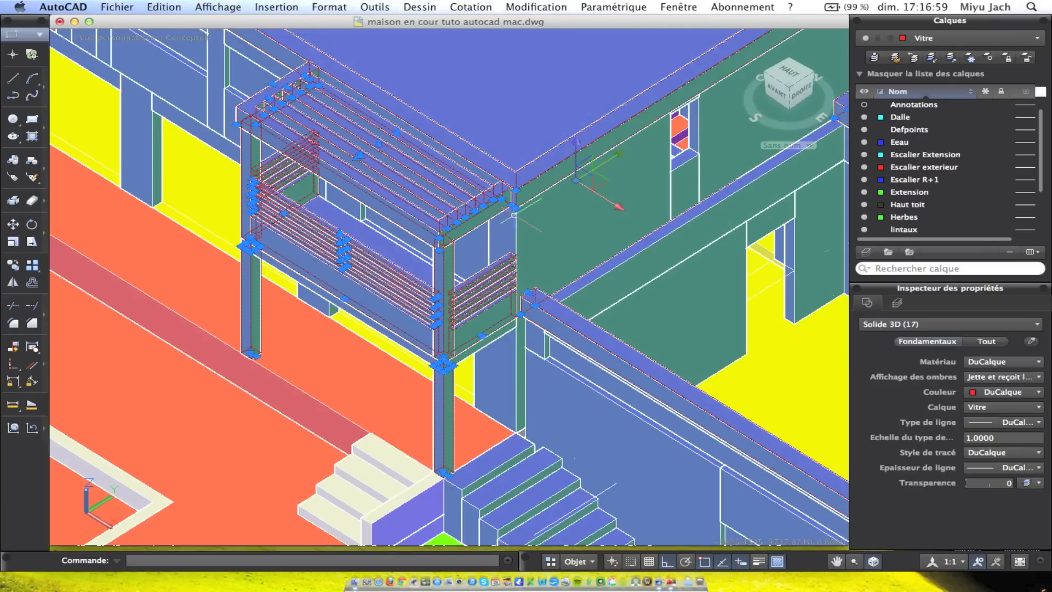
{"action": "right_click", "coordinate": [491, 103]}
{"action": "left_click", "coordinate": [530, 149]}
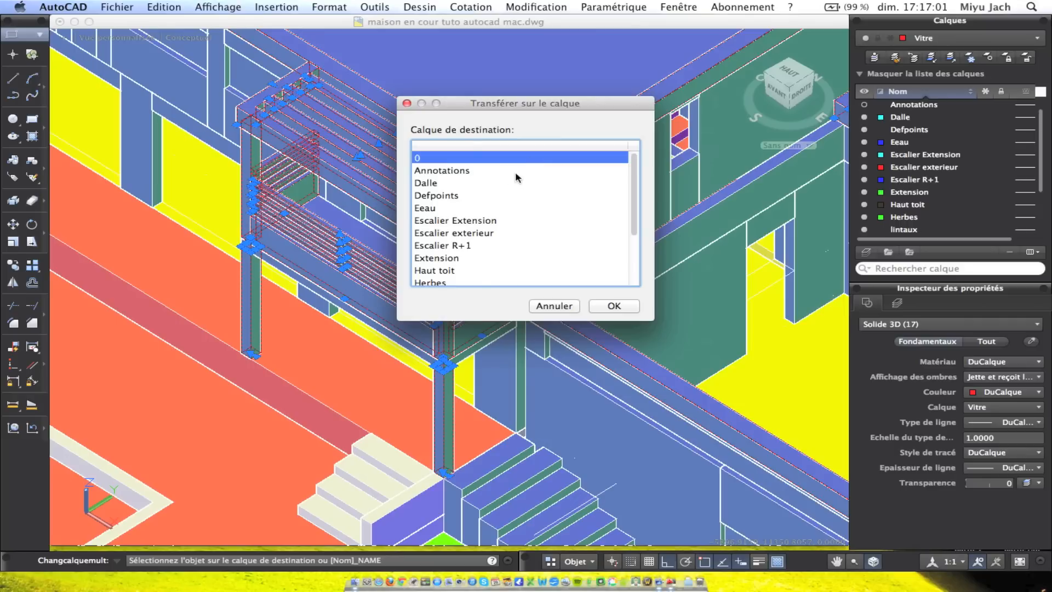
{"action": "left_click", "coordinate": [456, 260]}
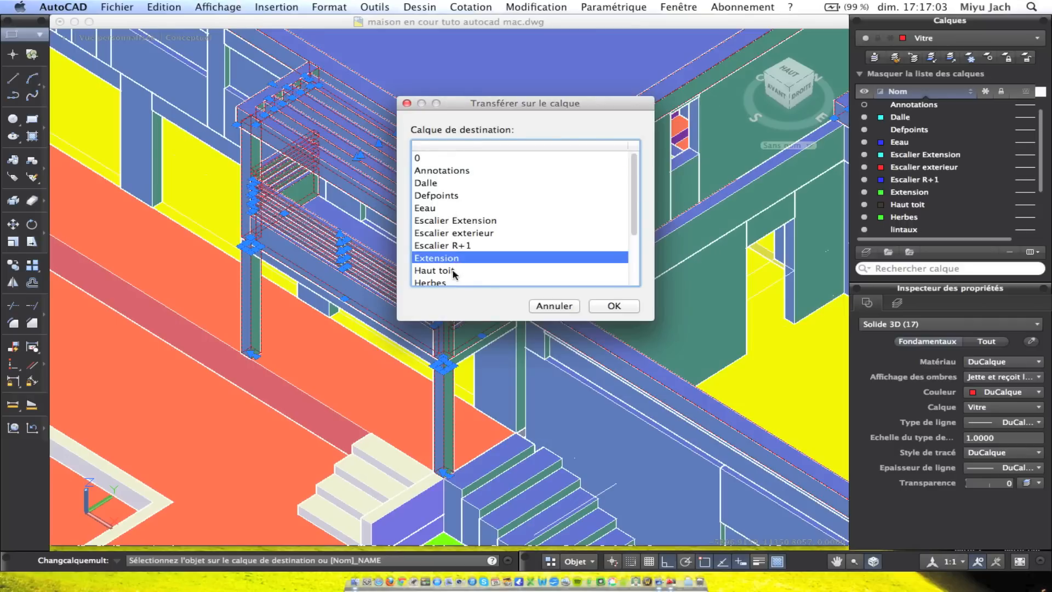
{"action": "left_click", "coordinate": [454, 271]}
{"action": "left_click", "coordinate": [621, 309]}
Examine the coping band and the recoloured roof and balcony parts from several angles and in front view
{"action": "mouse_move", "coordinate": [515, 250]}
{"action": "middle_mouse_down"}
{"action": "mouse_move", "coordinate": [512, 206]}
{"action": "mouse_move", "coordinate": [474, 193]}
{"action": "mouse_move", "coordinate": [656, 162]}
{"action": "mouse_move", "coordinate": [600, 152]}
{"action": "mouse_move", "coordinate": [505, 172]}
{"action": "middle_mouse_up"}
{"action": "scroll", "coordinate": [638, 149], "scroll_direction": "down", "scroll_amount": 5}
{"action": "scroll", "coordinate": [541, 170], "scroll_direction": "up", "scroll_amount": 5}
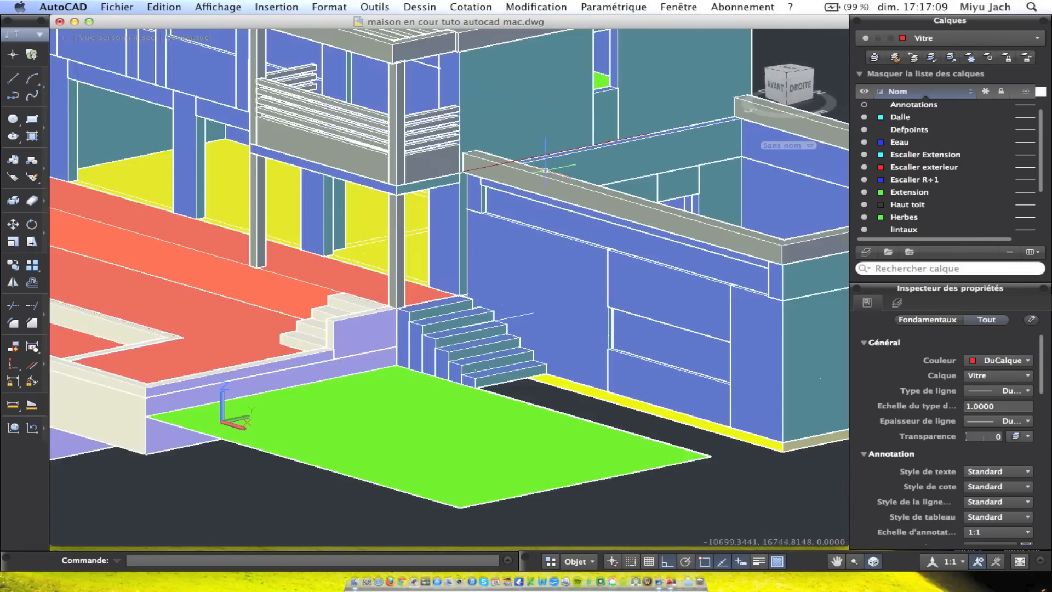
{"action": "scroll", "coordinate": [480, 167], "scroll_direction": "down", "scroll_amount": 5}
{"action": "middle_click_drag", "start_coordinate": [344, 159], "coordinate": [511, 286]}
{"action": "mouse_move", "coordinate": [387, 209]}
{"action": "middle_mouse_down", "text": "shift"}
{"action": "mouse_move", "coordinate": [431, 317]}
{"action": "mouse_move", "coordinate": [463, 342]}
{"action": "mouse_move", "coordinate": [556, 293]}
{"action": "middle_mouse_up", "text": "shift"}
{"action": "scroll", "coordinate": [548, 274], "scroll_direction": "up", "scroll_amount": 5}
{"action": "mouse_move", "coordinate": [580, 155]}
{"action": "middle_mouse_down", "text": "shift"}
{"action": "mouse_move", "coordinate": [564, 181]}
{"action": "mouse_move", "coordinate": [521, 178]}
{"action": "mouse_move", "coordinate": [546, 187]}
{"action": "middle_mouse_up", "text": "shift"}
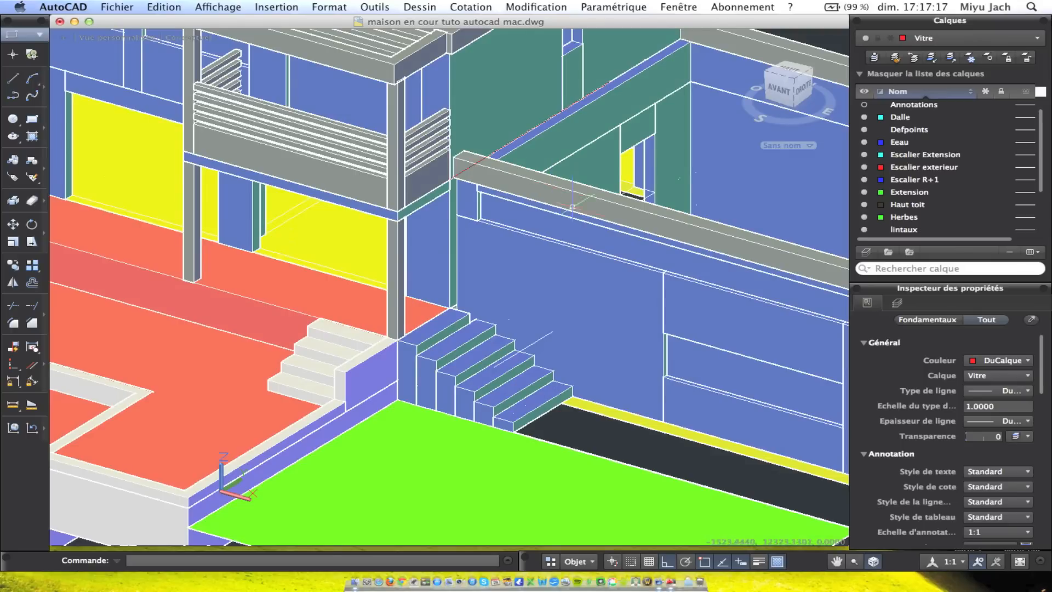
{"action": "left_click", "coordinate": [778, 88]}
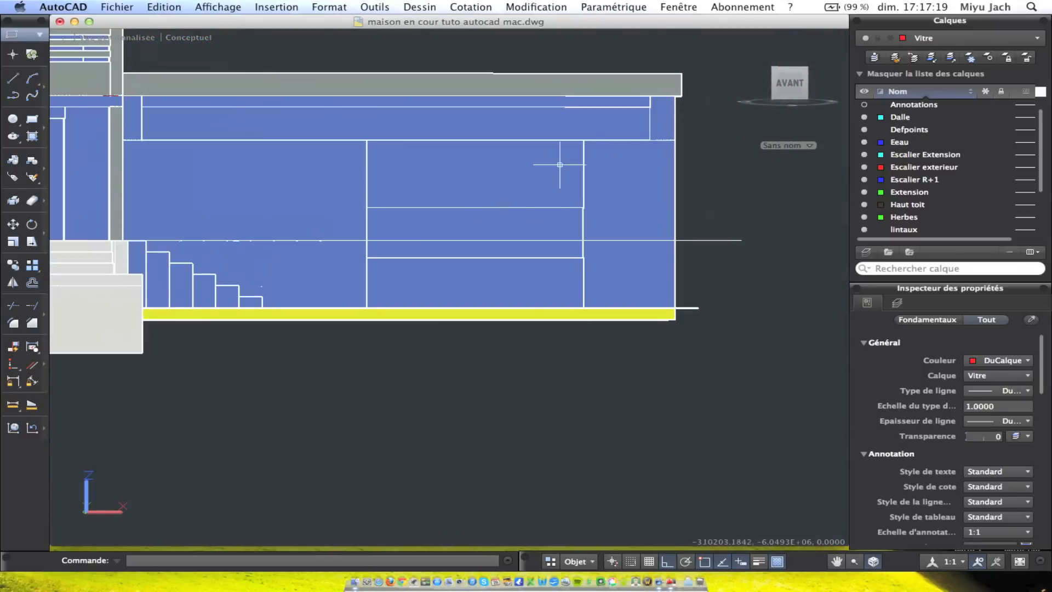
{"action": "middle_click_drag", "start_coordinate": [601, 110], "coordinate": [436, 126], "text": "shift"}
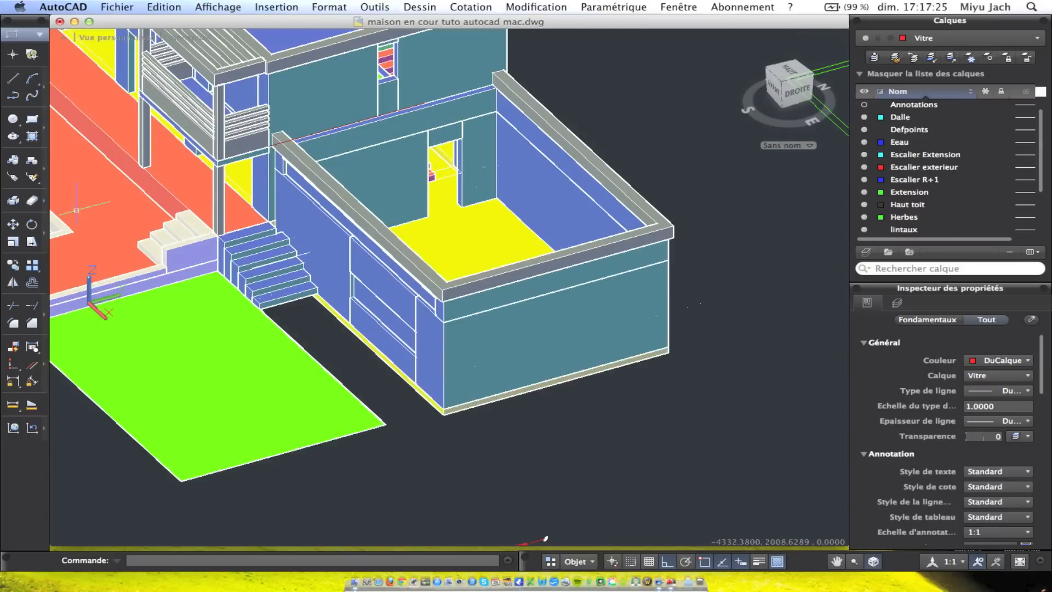
Draw a rectangle across the extension's roof opening, from one inner corner of the coping band to the opposite one
{"action": "left_click", "coordinate": [31, 136]}
{"action": "left_click", "coordinate": [274, 134]}
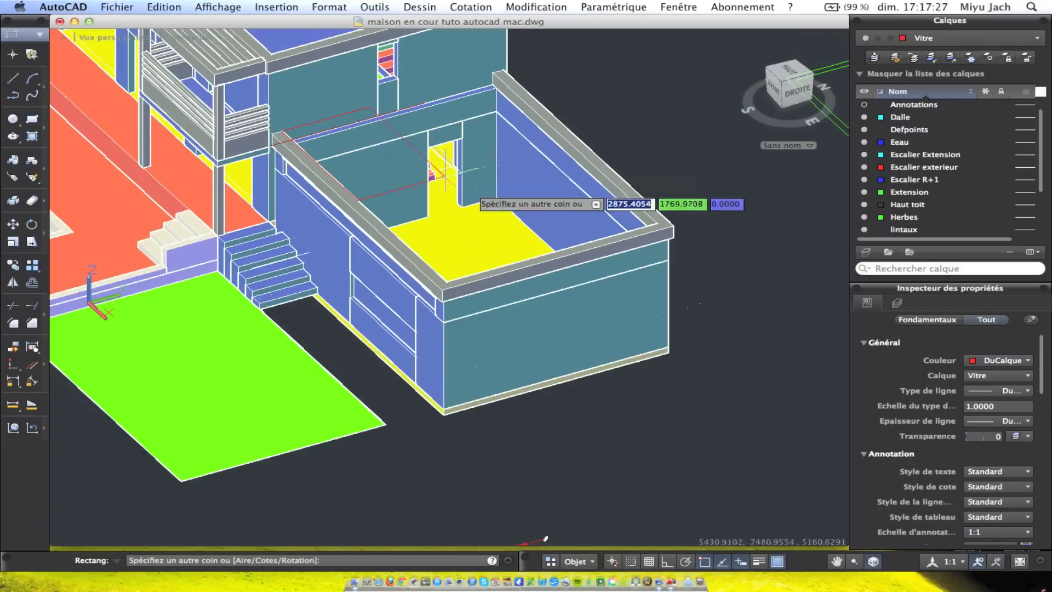
{"action": "left_click", "coordinate": [657, 224]}
Extrude the rectangle inside the extension's coping band to a height of 200 as a roof slab
{"action": "left_click", "coordinate": [635, 228]}
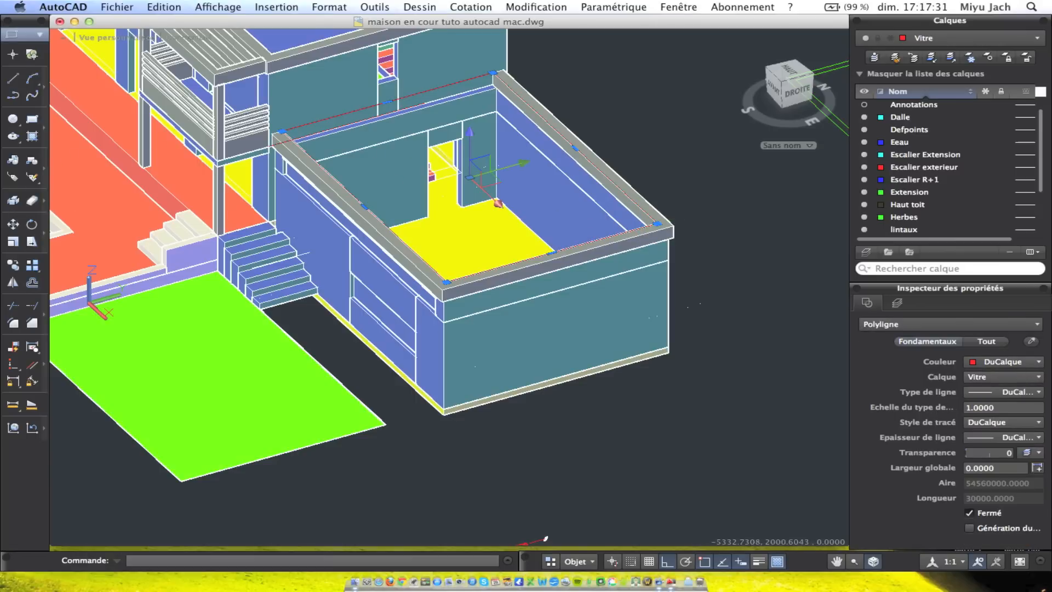
{"action": "left_click", "coordinate": [470, 6]}
{"action": "mouse_move", "coordinate": [433, 7]}
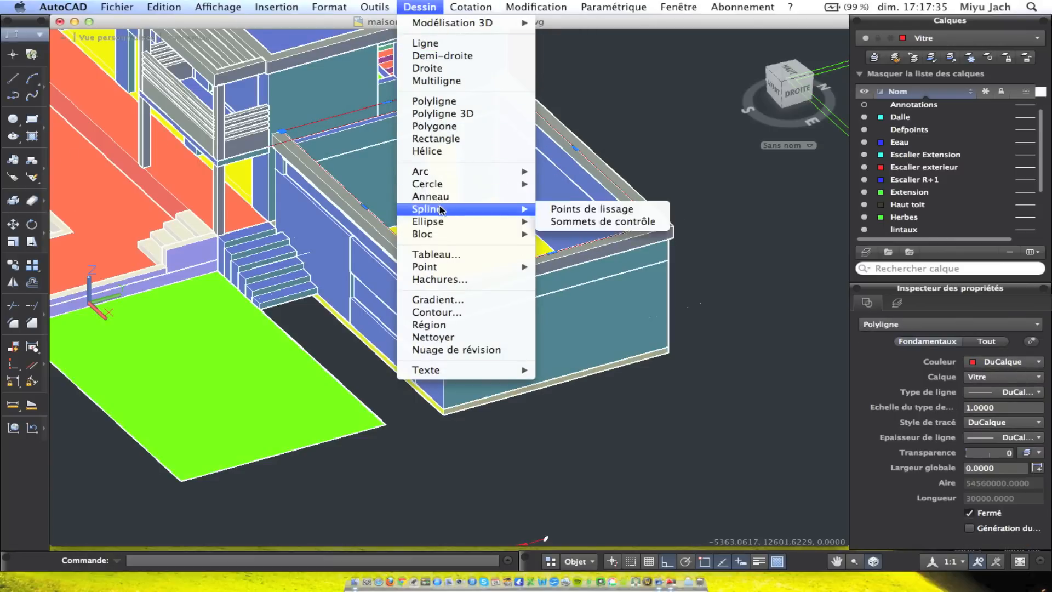
{"action": "mouse_move", "coordinate": [424, 28]}
{"action": "left_click", "coordinate": [564, 133]}
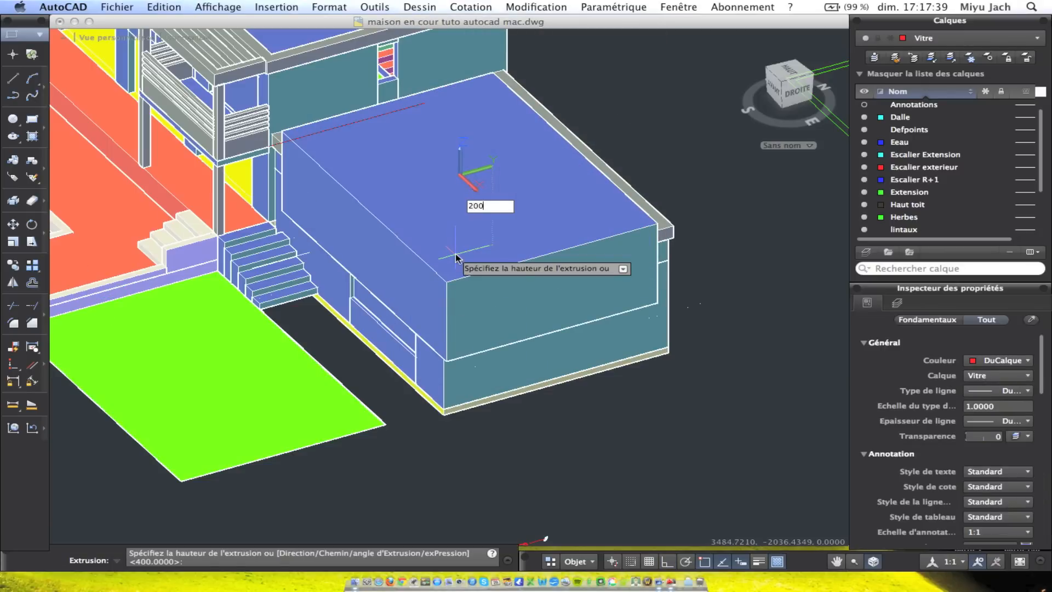
{"action": "key", "text": "Return"}
Move the extension's roof slab 400 down along Z so it sits at the foot of the coping band
{"action": "left_click", "coordinate": [438, 208]}
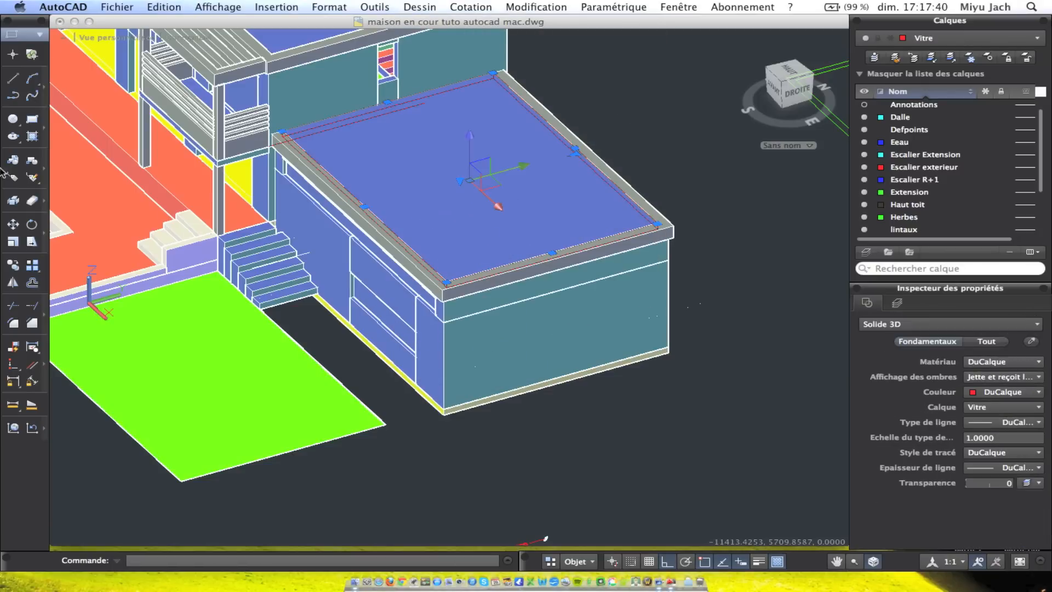
{"action": "left_click", "coordinate": [13, 225]}
{"action": "scroll", "coordinate": [493, 145], "scroll_direction": "up", "scroll_amount": 5}
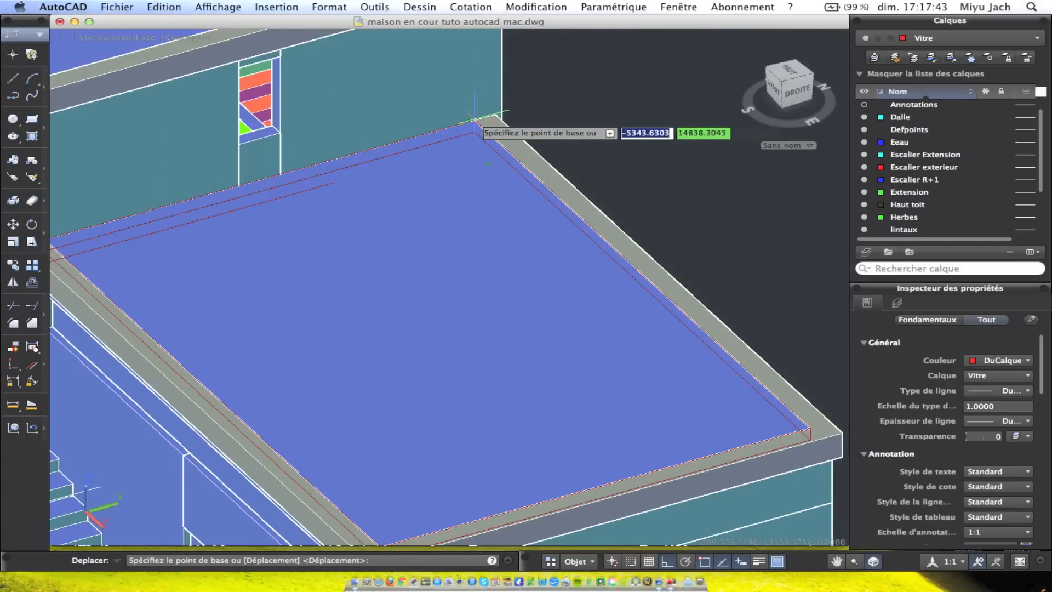
{"action": "left_click", "coordinate": [473, 120]}
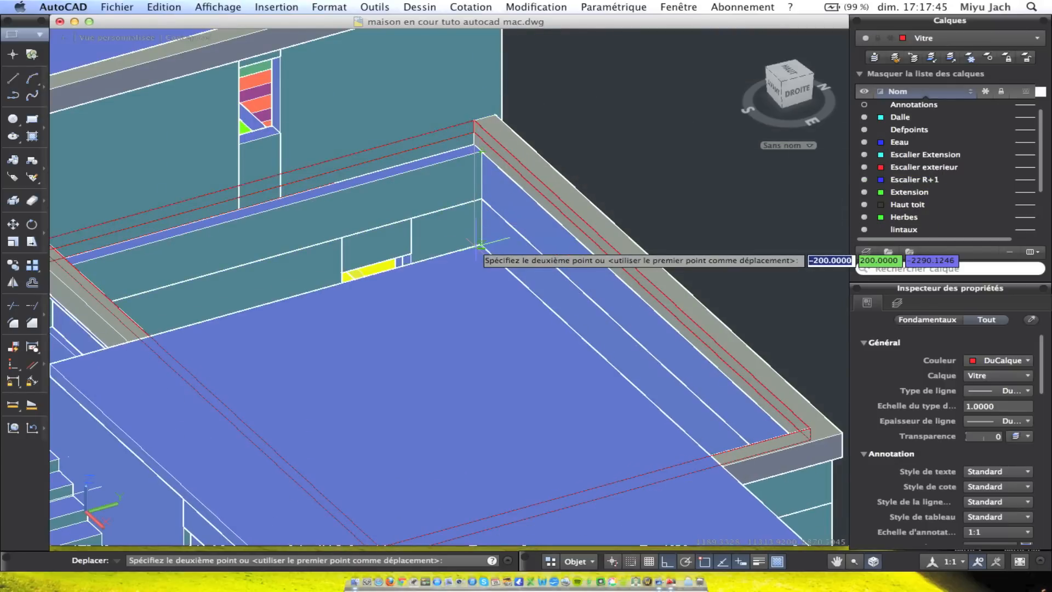
{"action": "scroll", "coordinate": [492, 157], "scroll_direction": "up", "scroll_amount": 2}
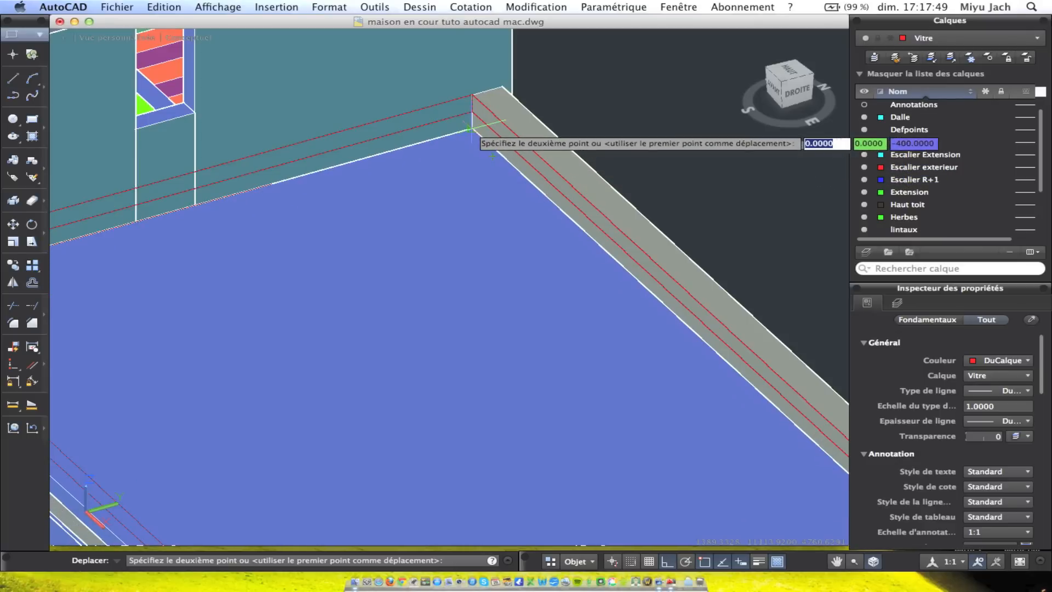
{"action": "key", "text": "Return"}
Erase the leftover 2D linework of the terrace and its stairs lying in front of the house model
{"action": "scroll", "coordinate": [493, 191], "scroll_direction": "down", "scroll_amount": 5}
{"action": "mouse_move", "coordinate": [523, 298]}
{"action": "middle_mouse_down", "text": "shift"}
{"action": "mouse_move", "coordinate": [493, 277]}
{"action": "mouse_move", "coordinate": [458, 224]}
{"action": "mouse_move", "coordinate": [470, 221]}
{"action": "mouse_move", "coordinate": [453, 193]}
{"action": "mouse_move", "coordinate": [610, 287]}
{"action": "mouse_move", "coordinate": [515, 241]}
{"action": "middle_mouse_up", "text": "shift"}
{"action": "middle_click_drag", "start_coordinate": [429, 267], "coordinate": [400, 430], "text": "shift"}
{"action": "left_click", "coordinate": [415, 443]}
{"action": "left_click", "coordinate": [262, 303]}
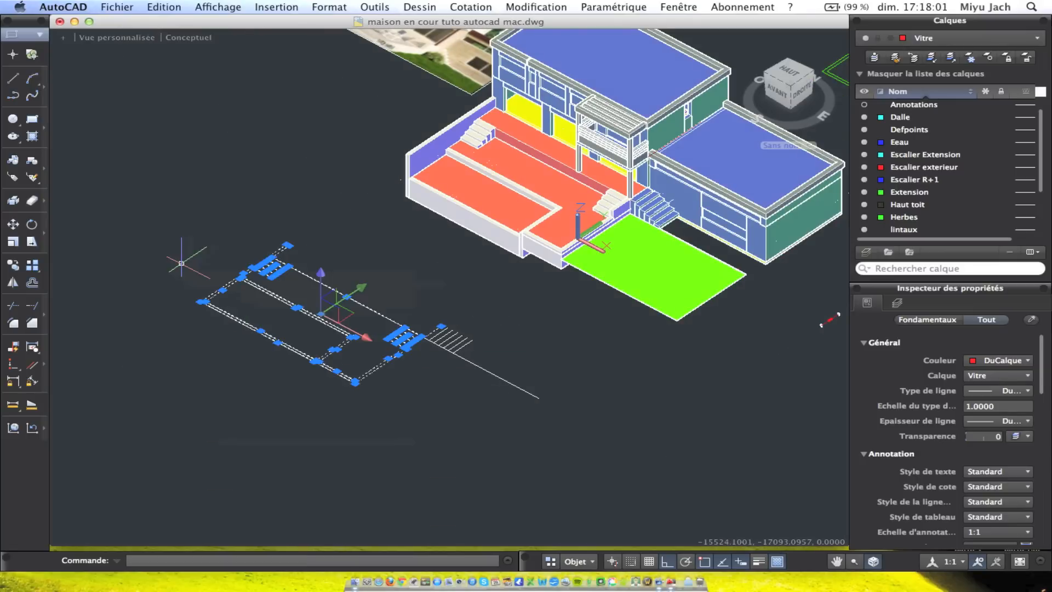
{"action": "key", "text": "Delete"}
{"action": "left_click", "coordinate": [284, 312]}
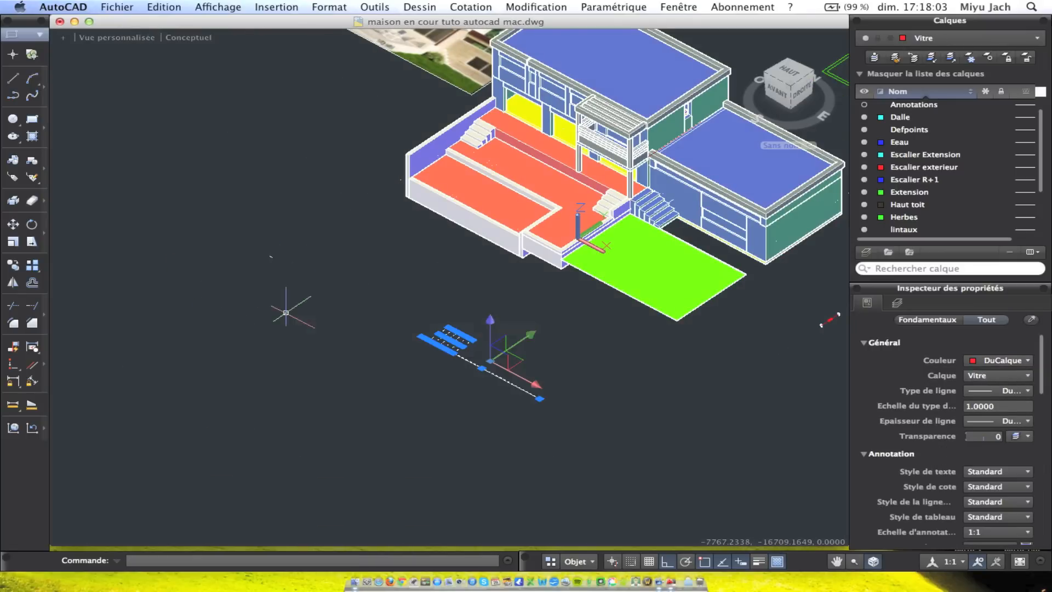
{"action": "left_click", "coordinate": [292, 305]}
{"action": "left_click", "coordinate": [235, 245]}
{"action": "key", "text": "Delete"}
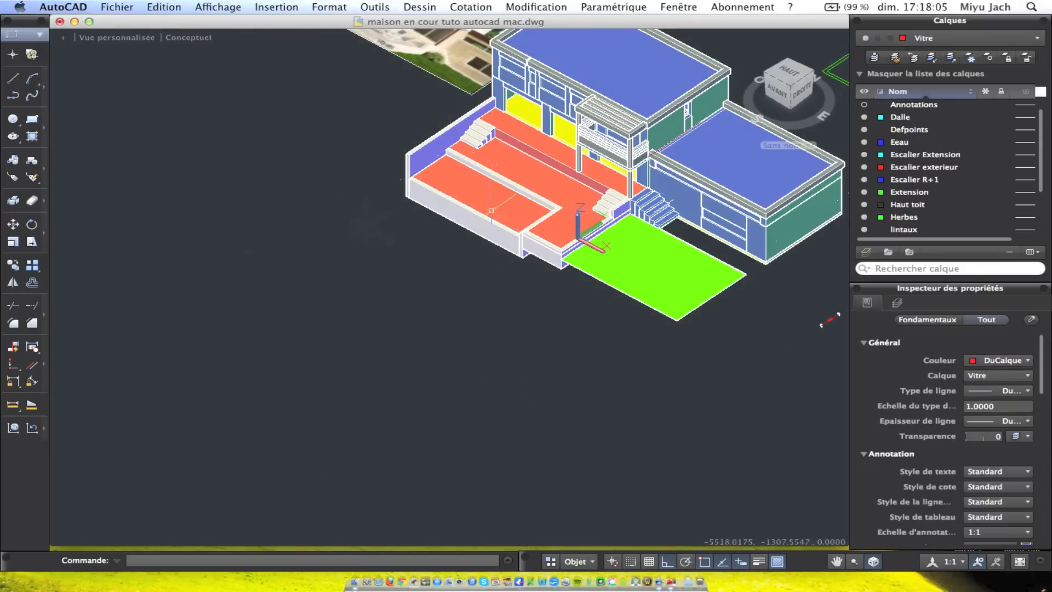
Erase the leftover 2D floor plans of the house and extension lying beside the model
{"action": "scroll", "coordinate": [404, 277], "scroll_direction": "right", "scroll_amount": 10}
{"action": "left_click", "coordinate": [416, 322]}
{"action": "left_click", "coordinate": [379, 269]}
{"action": "key", "text": "Delete"}
{"action": "middle_click_drag", "start_coordinate": [637, 174], "coordinate": [521, 498], "text": "shift"}
{"action": "left_click", "coordinate": [573, 515]}
{"action": "left_click", "coordinate": [373, 298]}
{"action": "key", "text": "Delete"}
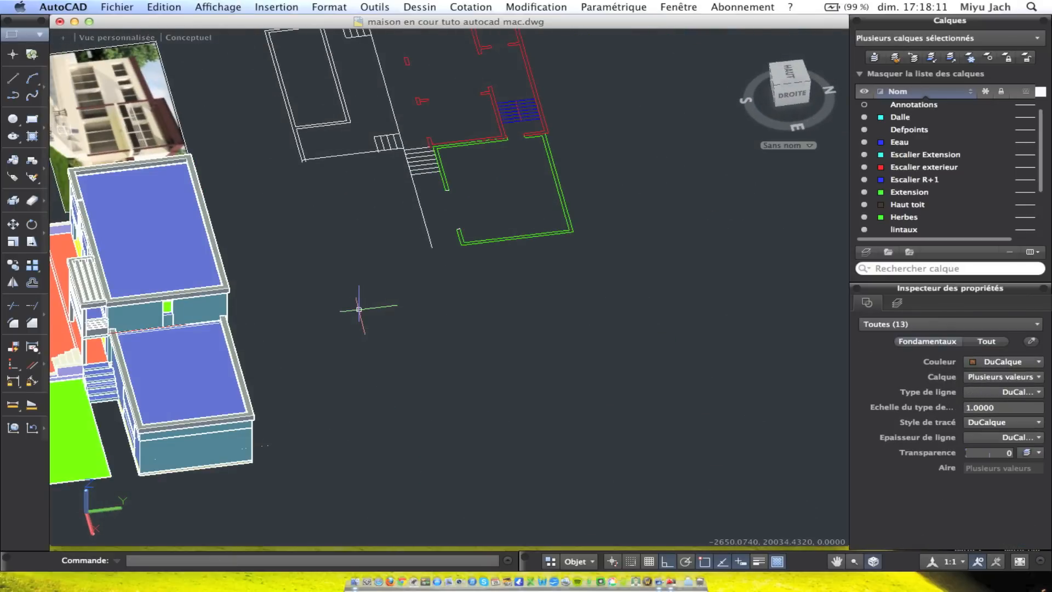
{"action": "middle_click_drag", "start_coordinate": [521, 160], "coordinate": [584, 316]}
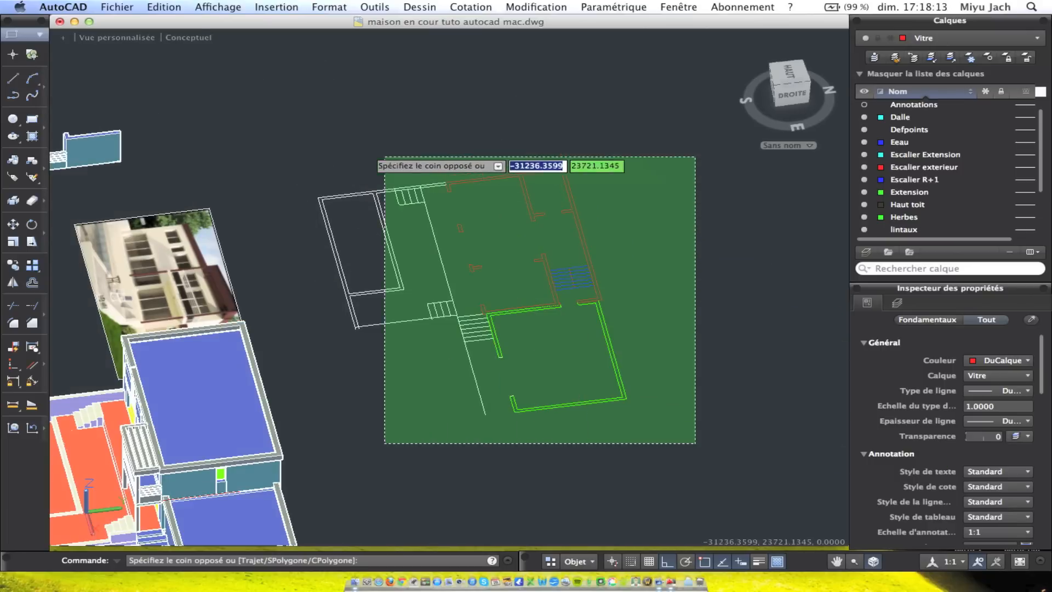
{"action": "left_click", "coordinate": [316, 136]}
{"action": "key", "text": "Delete"}
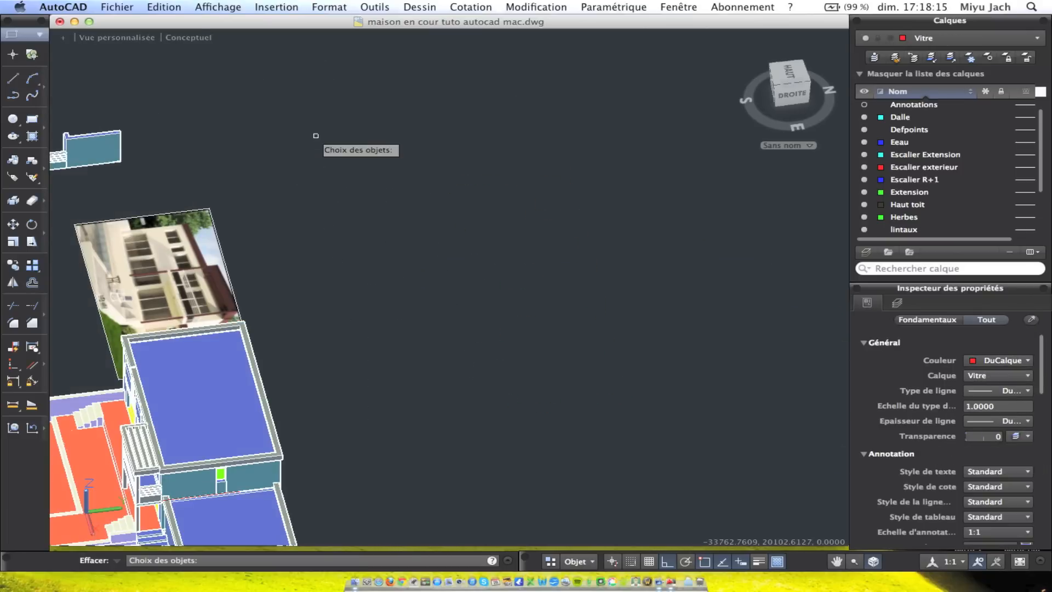
Erase the stray wall piece standing apart from the house, beyond the reference photo
{"action": "middle_click_drag", "start_coordinate": [279, 291], "coordinate": [777, 204], "text": "shift"}
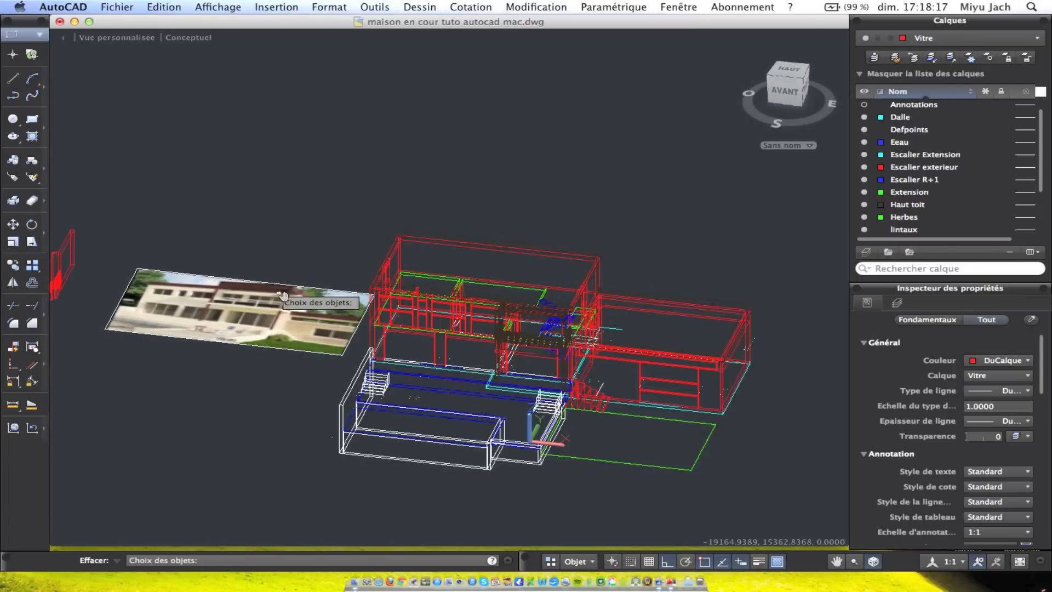
{"action": "middle_click_drag", "start_coordinate": [107, 310], "coordinate": [493, 249]}
{"action": "key", "text": "Escape"}
{"action": "left_click", "coordinate": [470, 261]}
{"action": "left_click", "coordinate": [252, 110]}
{"action": "key", "text": "Delete"}
Copy the green lawn solid from its outer front corner to the inner corner of the main roof slab
{"action": "middle_click_drag", "start_coordinate": [551, 215], "coordinate": [476, 218]}
{"action": "scroll", "coordinate": [606, 418], "scroll_direction": "right", "scroll_amount": 5}
{"action": "scroll", "coordinate": [327, 171], "scroll_direction": "up", "scroll_amount": 10}
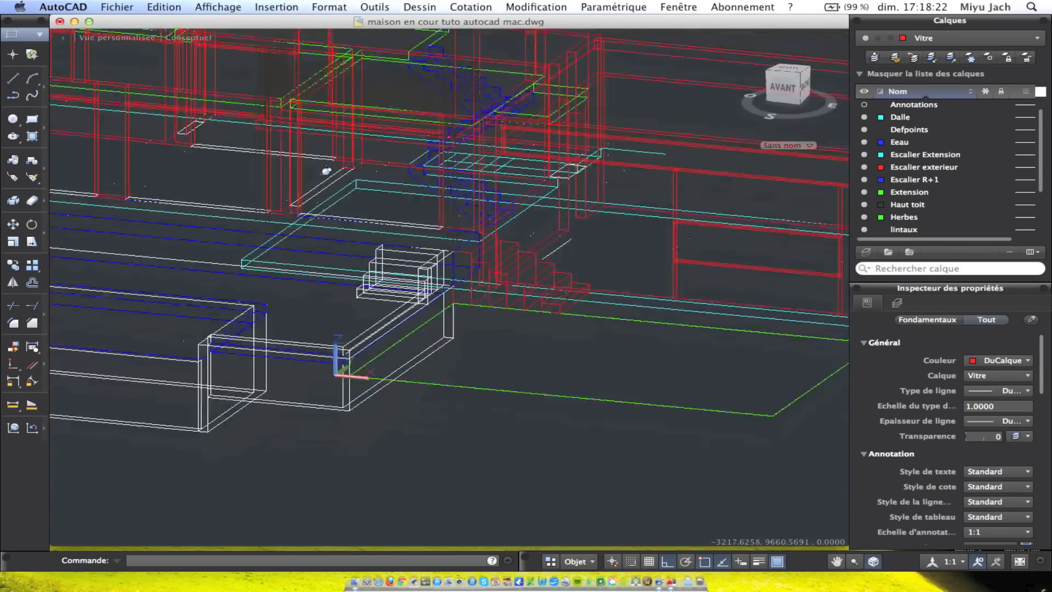
{"action": "middle_click_drag", "start_coordinate": [326, 171], "coordinate": [513, 172], "text": "shift"}
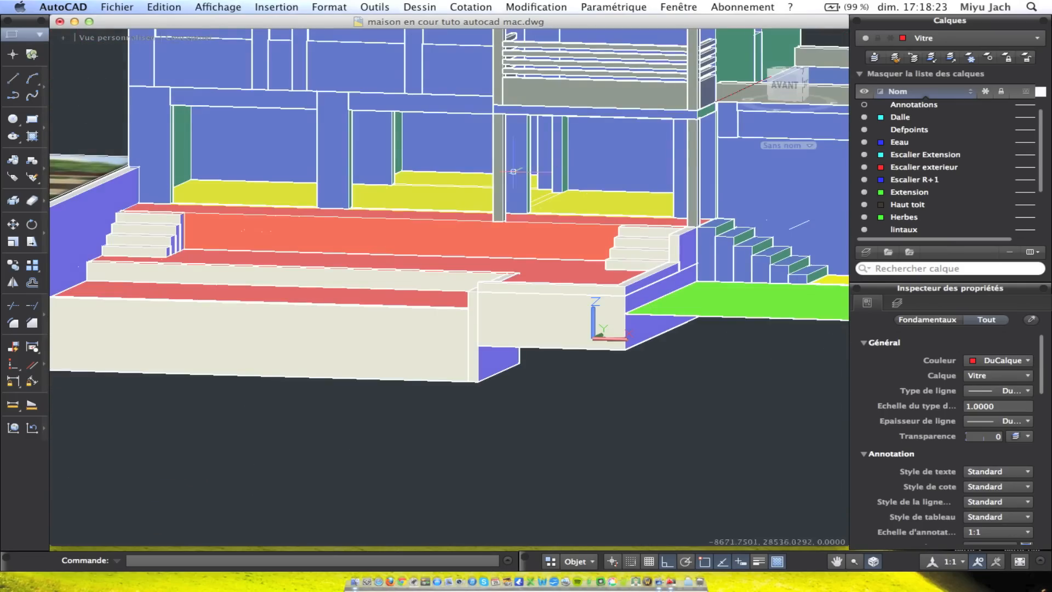
{"action": "middle_click_drag", "start_coordinate": [573, 250], "coordinate": [463, 275], "text": "shift"}
{"action": "scroll", "coordinate": [560, 330], "scroll_direction": "up", "scroll_amount": 5}
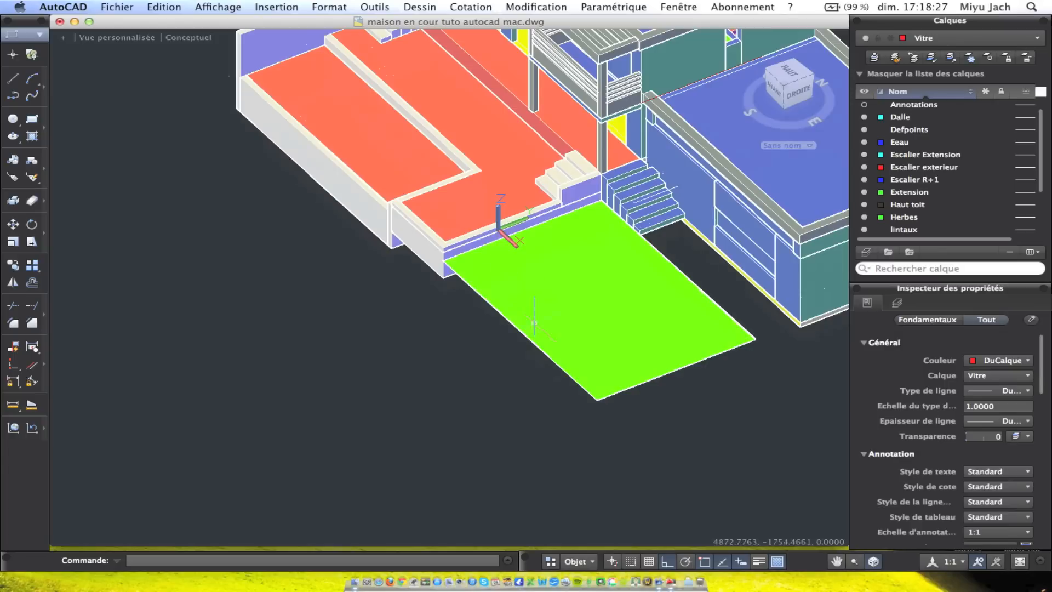
{"action": "left_click", "coordinate": [560, 331]}
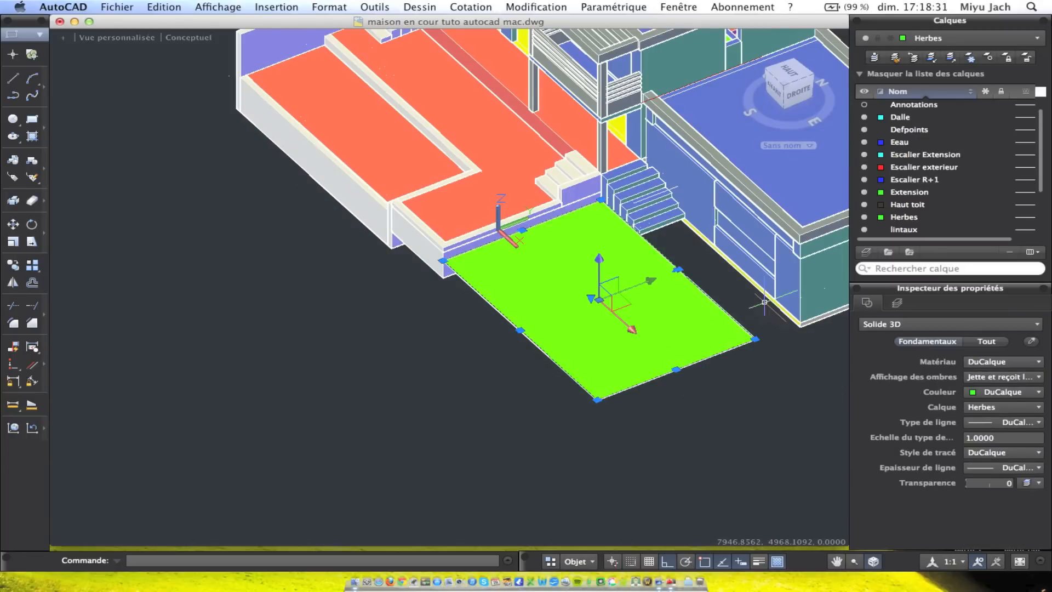
{"action": "middle_click_drag", "start_coordinate": [713, 268], "coordinate": [500, 231]}
{"action": "mouse_move", "coordinate": [511, 160]}
{"action": "middle_mouse_down"}
{"action": "mouse_move", "coordinate": [507, 254]}
{"action": "mouse_move", "coordinate": [515, 236]}
{"action": "mouse_move", "coordinate": [449, 271]}
{"action": "mouse_move", "coordinate": [539, 223]}
{"action": "middle_mouse_up"}
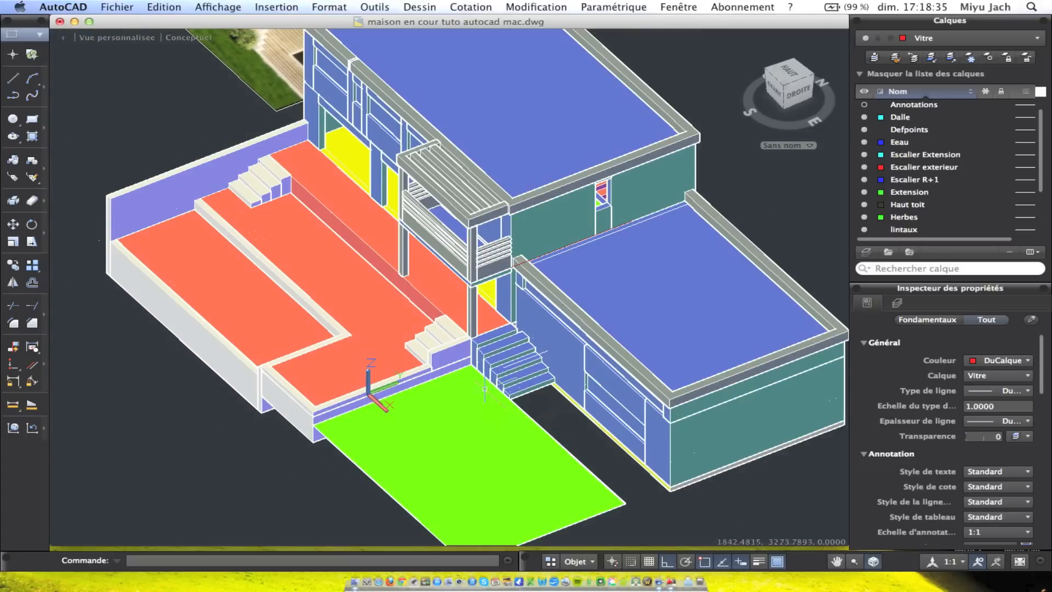
{"action": "left_click", "coordinate": [9, 265]}
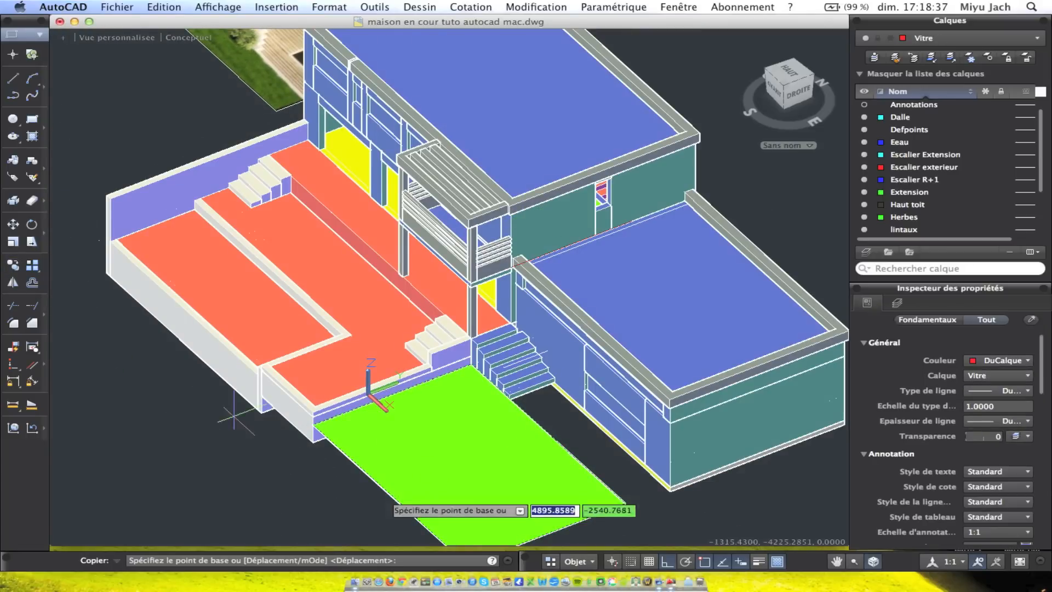
{"action": "left_click", "coordinate": [313, 424]}
{"action": "scroll", "coordinate": [351, 296], "scroll_direction": "up", "scroll_amount": 6}
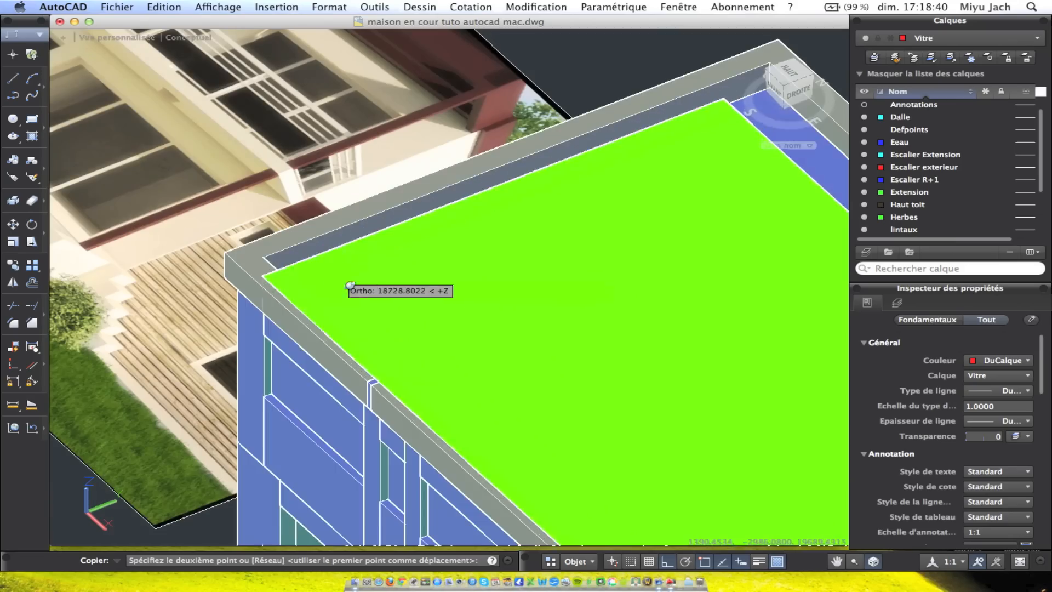
{"action": "middle_click_drag", "start_coordinate": [350, 286], "coordinate": [214, 247], "text": "shift"}
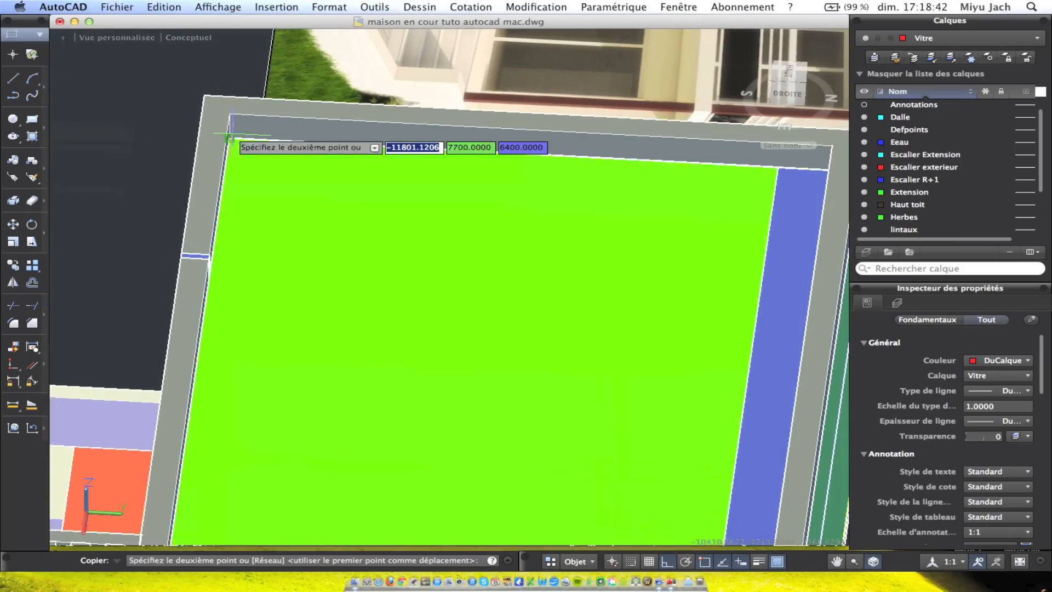
{"action": "left_click", "coordinate": [230, 138]}
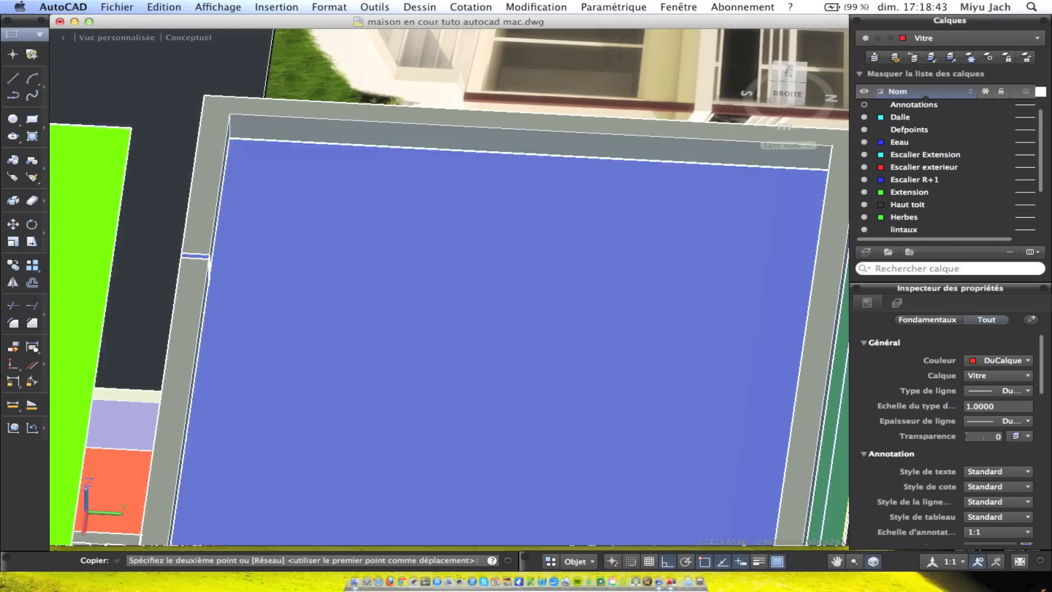
Try to stretch the copied lawn solid towards the uncovered part of the main roof by its edge grip
{"action": "scroll", "coordinate": [405, 307], "scroll_direction": "down", "scroll_amount": 3}
{"action": "key", "text": "Escape"}
{"action": "middle_click_drag", "start_coordinate": [480, 387], "coordinate": [436, 335], "text": "shift"}
{"action": "left_click", "coordinate": [641, 330]}
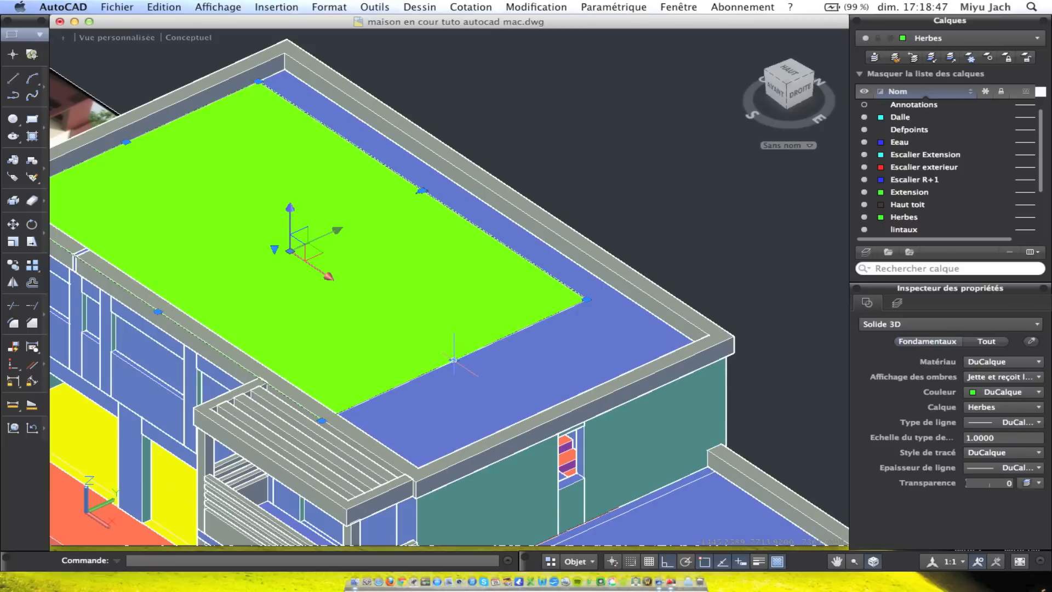
{"action": "left_click", "coordinate": [454, 360]}
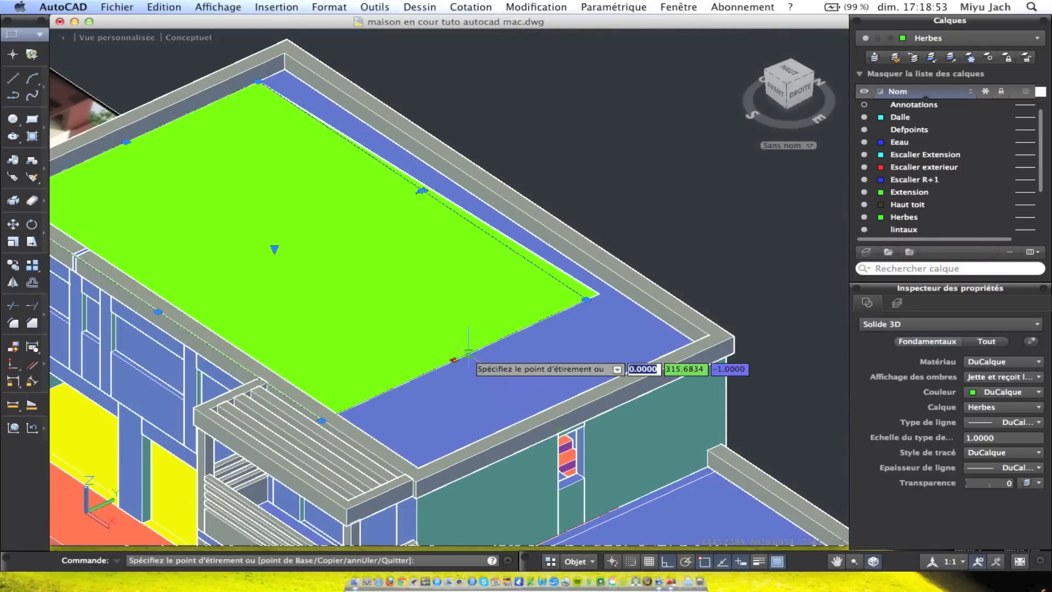
{"action": "middle_click_drag", "start_coordinate": [511, 374], "coordinate": [589, 384], "text": "shift"}
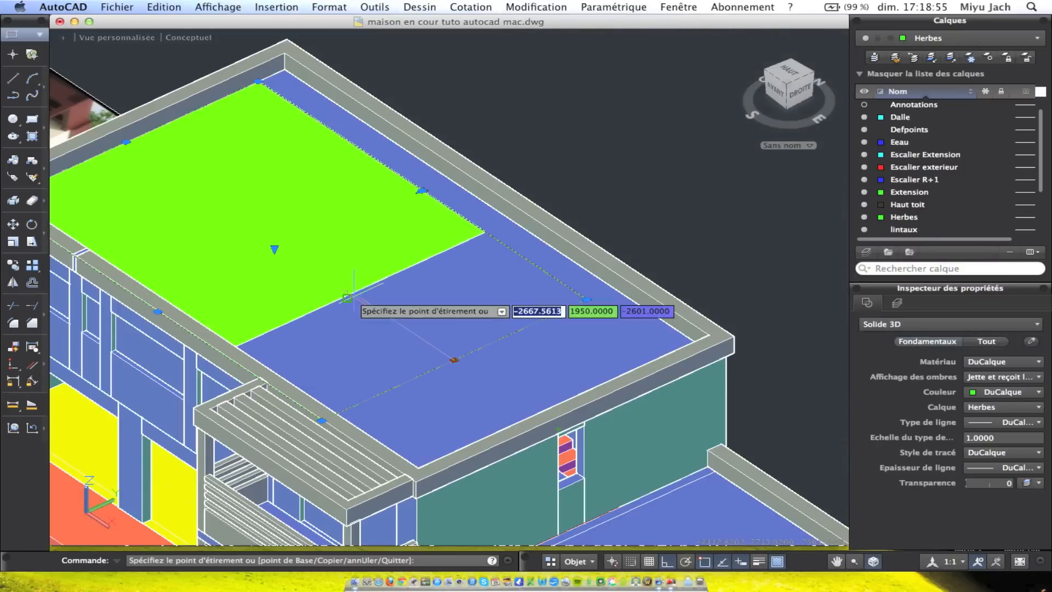
{"action": "mouse_move", "coordinate": [514, 344]}
{"action": "middle_mouse_down", "text": "shift"}
{"action": "mouse_move", "coordinate": [573, 361]}
{"action": "mouse_move", "coordinate": [750, 352]}
{"action": "mouse_move", "coordinate": [734, 336]}
{"action": "middle_mouse_up", "text": "shift"}
{"action": "key", "text": "Escape"}
{"action": "mouse_move", "coordinate": [618, 261]}
{"action": "middle_mouse_down", "text": "shift"}
{"action": "mouse_move", "coordinate": [570, 325]}
{"action": "mouse_move", "coordinate": [652, 329]}
{"action": "middle_mouse_up", "text": "shift"}
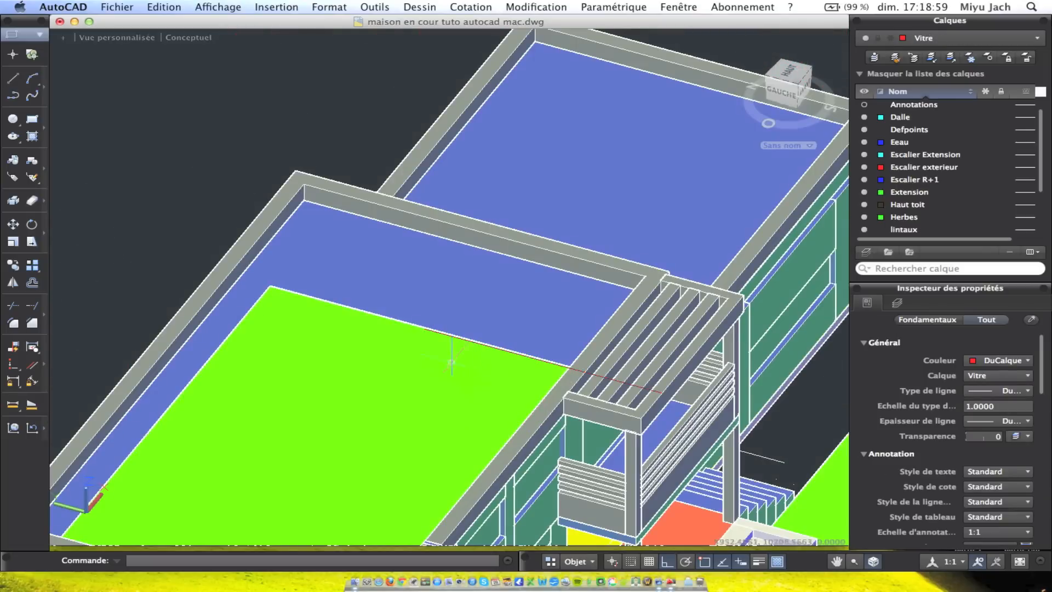
Delete the lawn copy from the main roof
{"action": "left_click", "coordinate": [424, 329]}
{"action": "scroll", "coordinate": [424, 328], "scroll_direction": "up", "scroll_amount": 3}
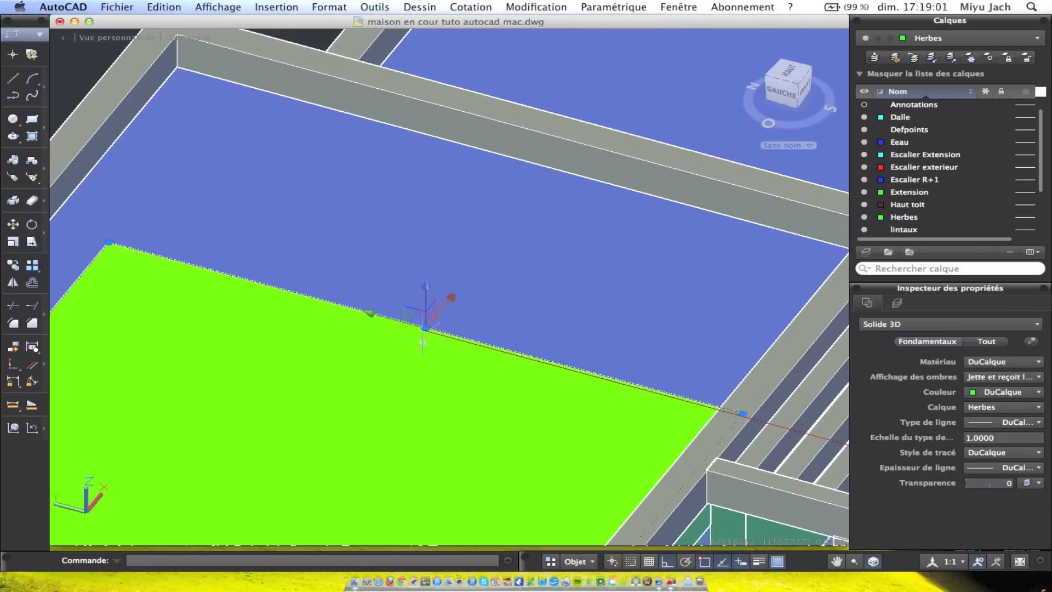
{"action": "scroll", "coordinate": [422, 342], "scroll_direction": "down", "scroll_amount": 5}
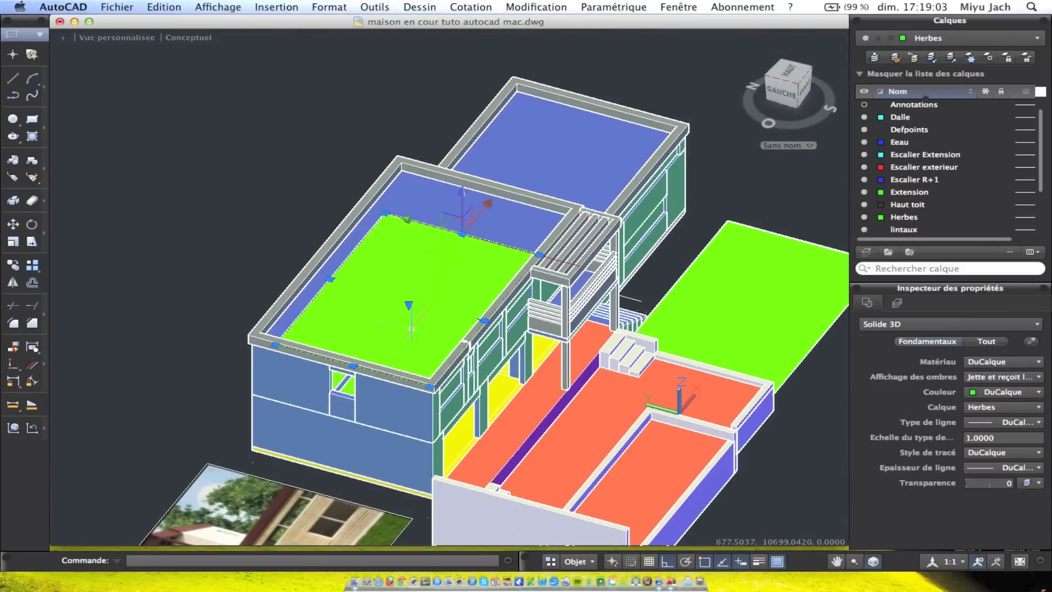
{"action": "key", "text": "Delete"}
Make Herbes the current layer and draw a rectangle between opposite inner corners of the main roof edge
{"action": "left_click", "coordinate": [938, 219]}
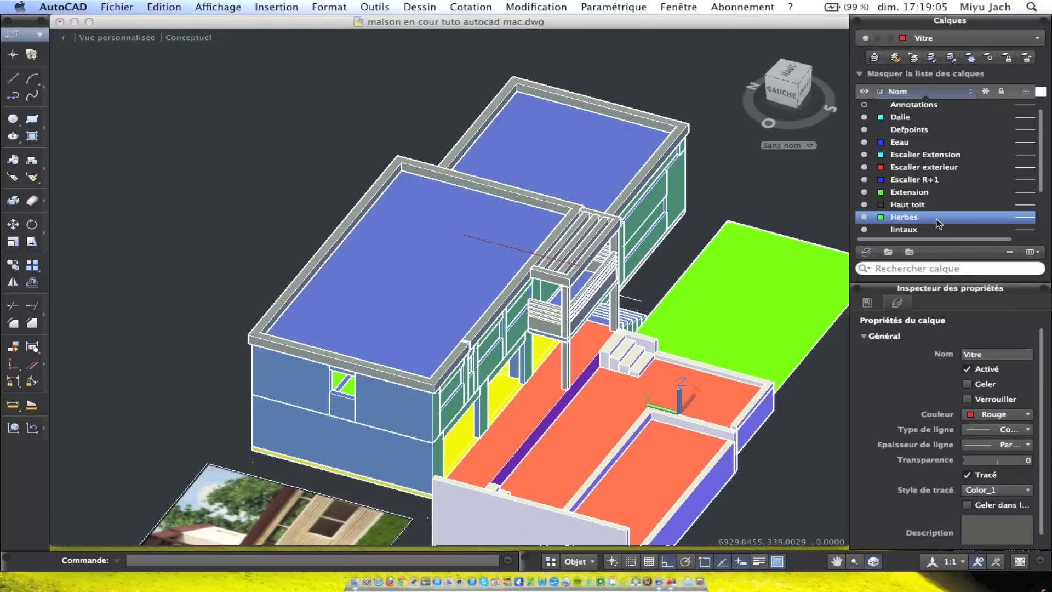
{"action": "left_click", "coordinate": [32, 120]}
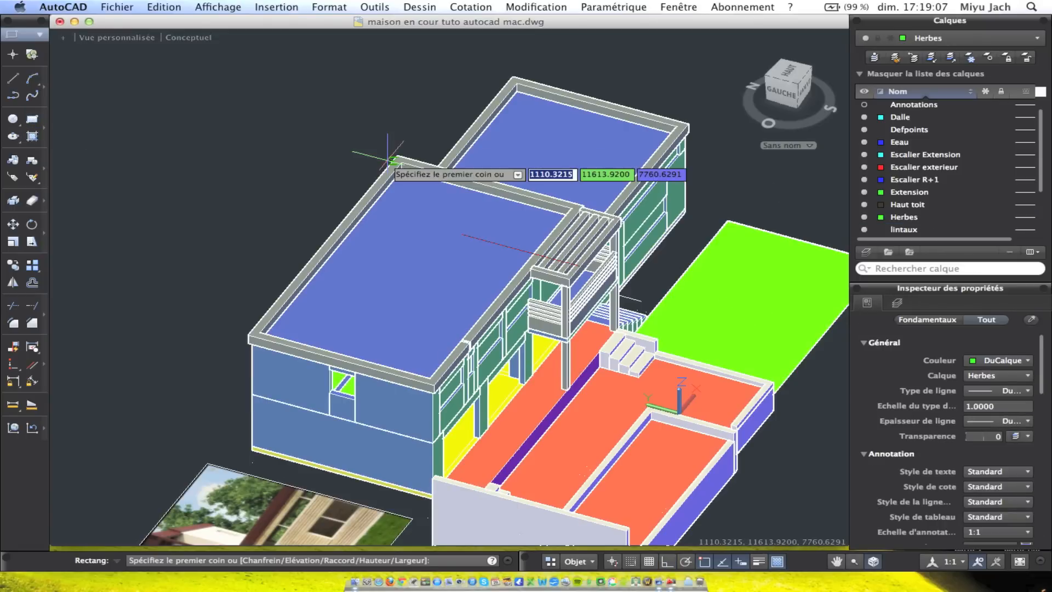
{"action": "left_click", "coordinate": [427, 372]}
{"action": "scroll", "coordinate": [432, 383], "scroll_direction": "up", "scroll_amount": 3}
{"action": "scroll", "coordinate": [430, 381], "scroll_direction": "up", "scroll_amount": 3}
{"action": "middle_click_drag", "start_coordinate": [425, 386], "coordinate": [277, 401], "text": "shift"}
{"action": "middle_click_drag", "start_coordinate": [362, 346], "coordinate": [726, 411]}
{"action": "middle_click_drag", "start_coordinate": [528, 312], "coordinate": [387, 307], "text": "shift"}
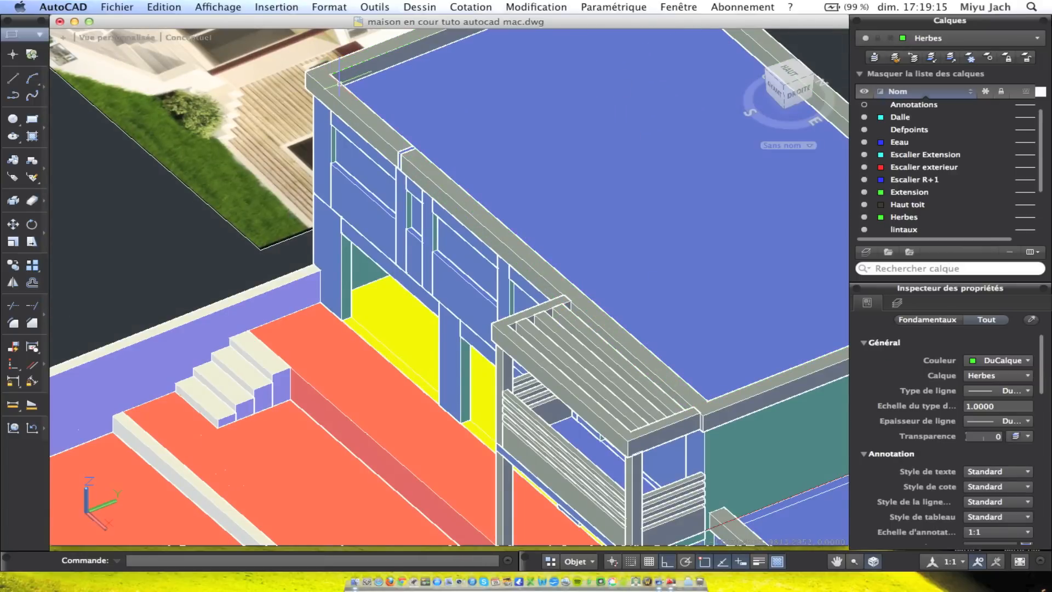
{"action": "left_click", "coordinate": [342, 75]}
{"action": "scroll", "coordinate": [450, 103], "scroll_direction": "down", "scroll_amount": 5}
{"action": "middle_click_drag", "start_coordinate": [491, 132], "coordinate": [452, 136]}
{"action": "key", "text": "Escape"}
Extrude the rectangle on the main roof to a height of 1 to form the grass surface
{"action": "scroll", "coordinate": [450, 76], "scroll_direction": "up", "scroll_amount": 4}
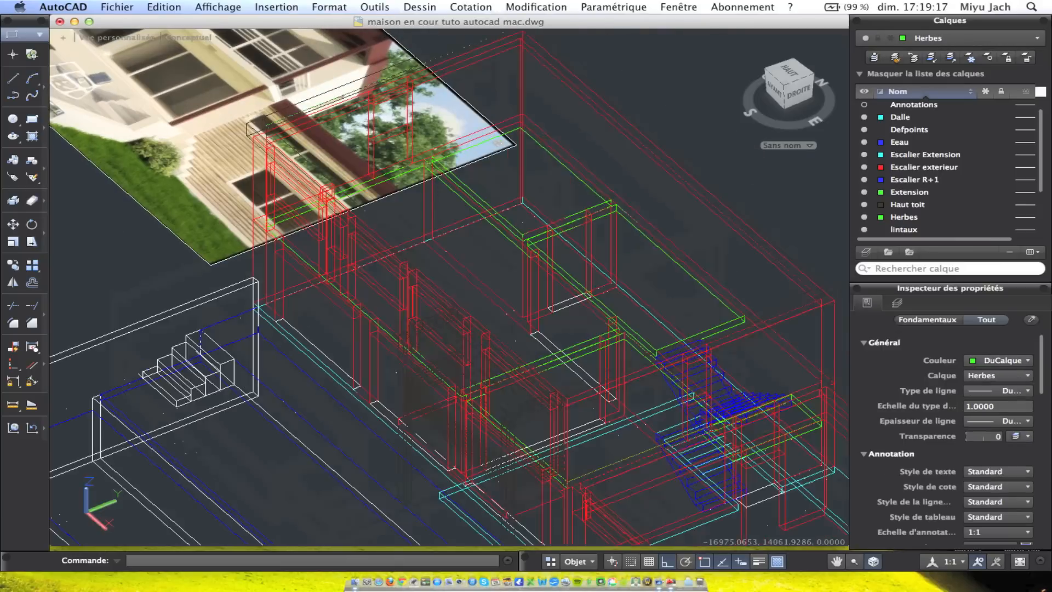
{"action": "left_click", "coordinate": [437, 60]}
{"action": "left_click", "coordinate": [512, 7]}
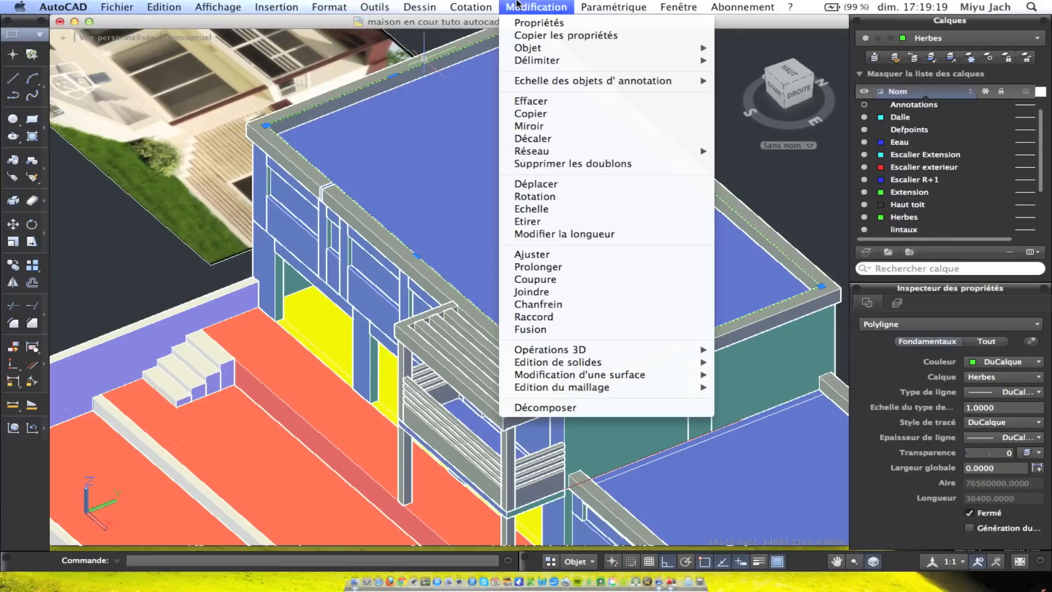
{"action": "mouse_move", "coordinate": [428, 24]}
{"action": "left_click", "coordinate": [561, 146]}
{"action": "left_click", "coordinate": [406, 71]}
{"action": "left_click", "coordinate": [423, 7]}
{"action": "mouse_move", "coordinate": [432, 23]}
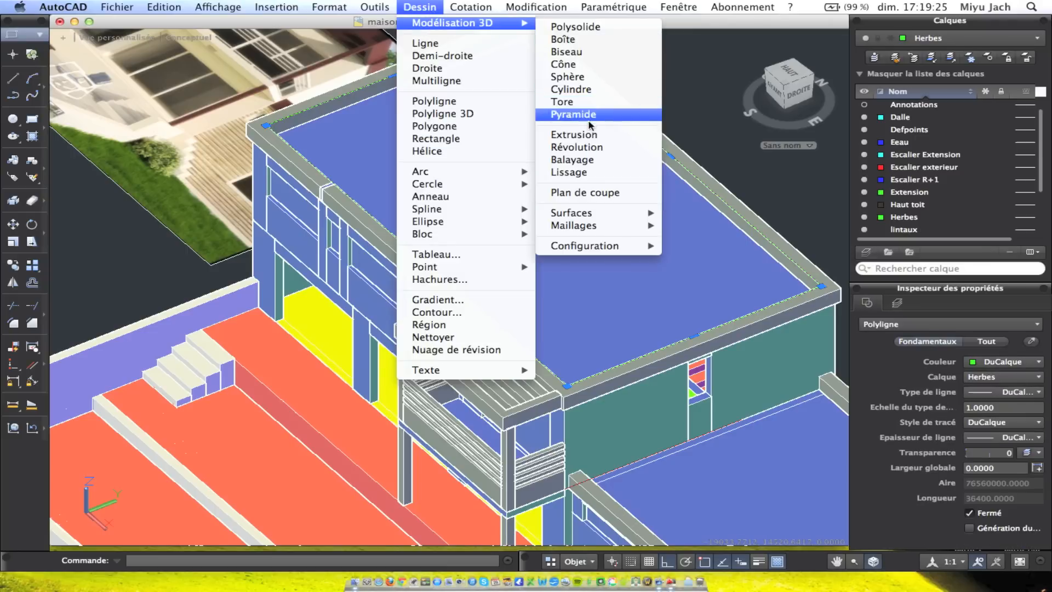
{"action": "left_click", "coordinate": [581, 137]}
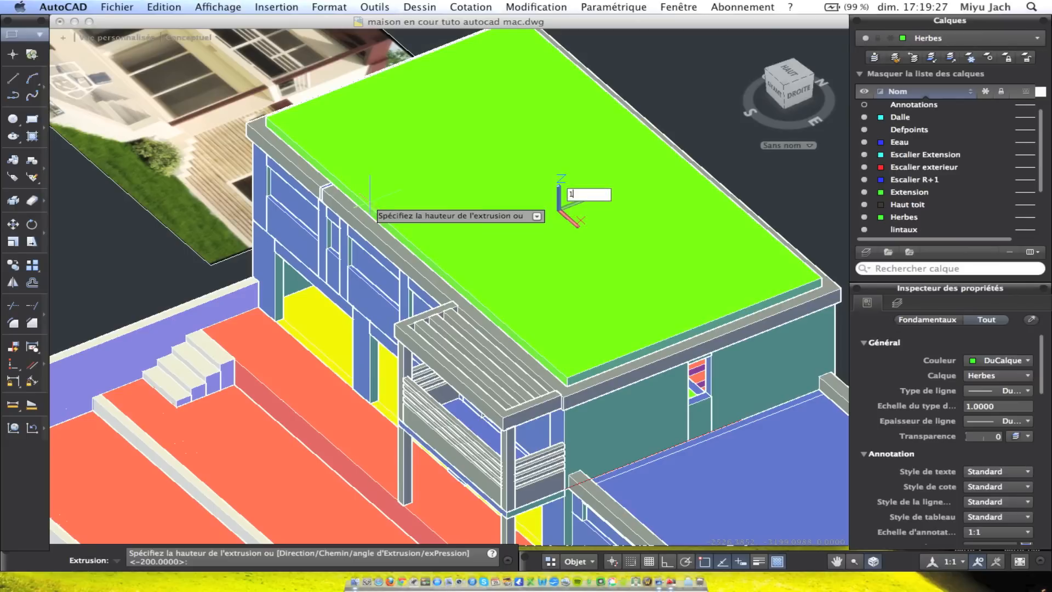
{"action": "key", "text": "Return"}
Move the main roof's grass solid from the parapet's upper inner rear corner straight down to the roof slab corner
{"action": "left_click", "coordinate": [464, 183]}
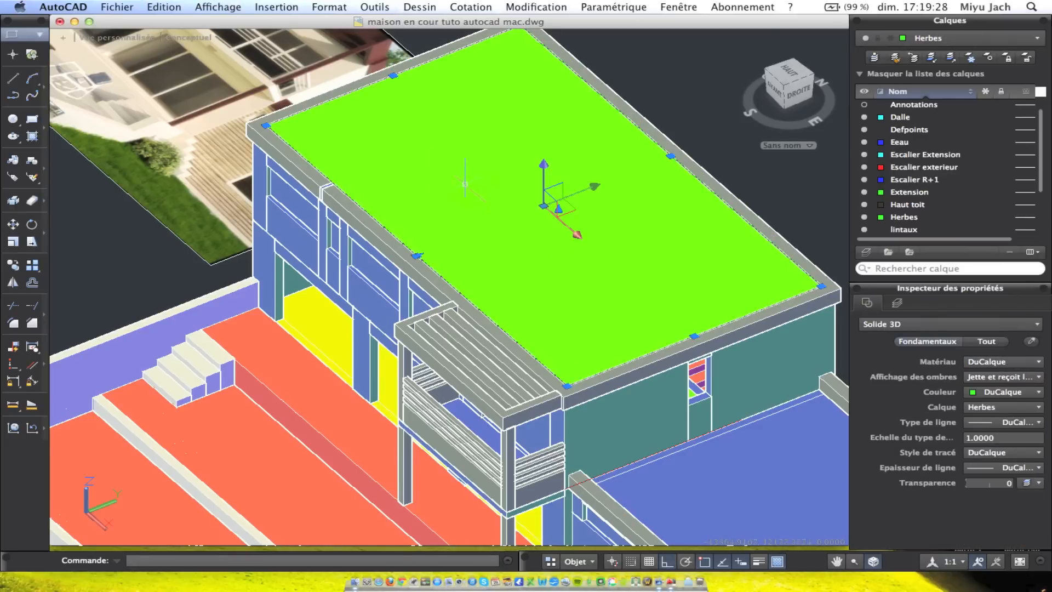
{"action": "left_click", "coordinate": [12, 224]}
{"action": "scroll", "coordinate": [395, 56], "scroll_direction": "up", "scroll_amount": 2}
{"action": "middle_click_drag", "start_coordinate": [394, 55], "coordinate": [351, 151]}
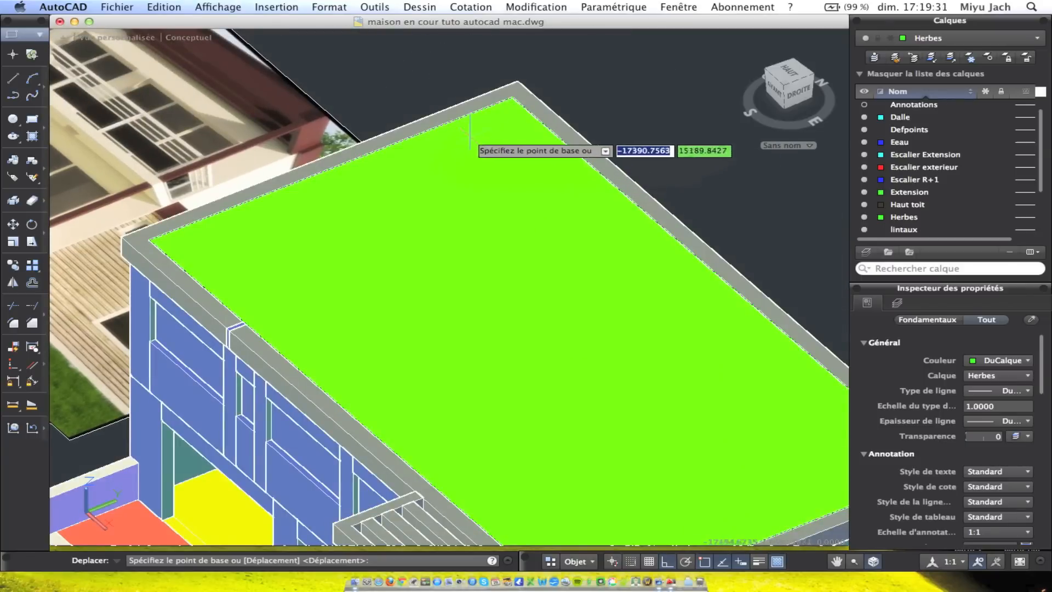
{"action": "scroll", "coordinate": [511, 97], "scroll_direction": "up", "scroll_amount": 2}
{"action": "left_click", "coordinate": [517, 107]}
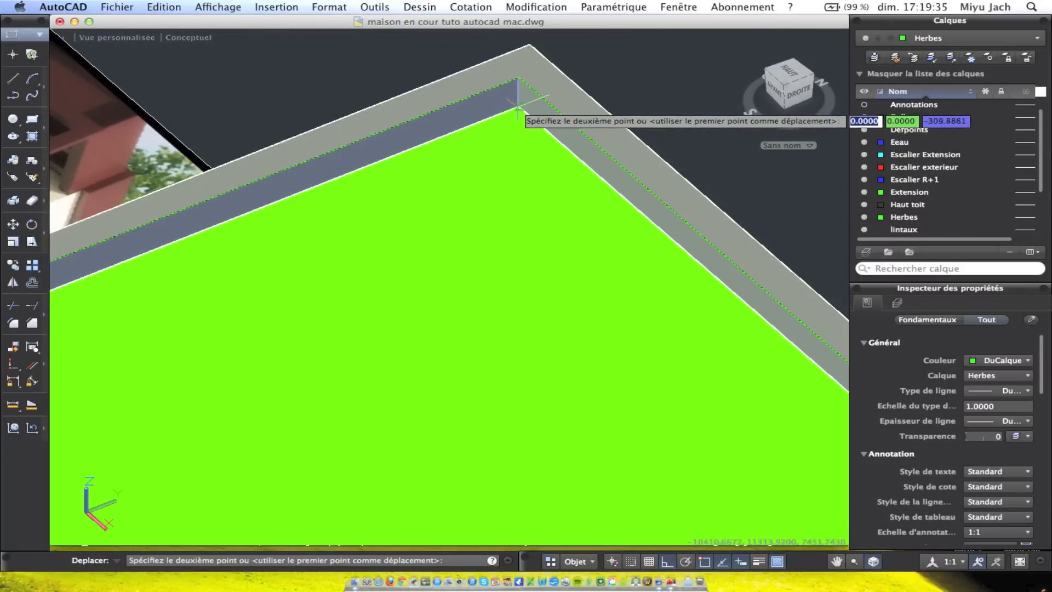
{"action": "left_click", "coordinate": [517, 108]}
Draw a rectangle between opposite inner corners of the extension roof's raised edge on the Herbes layer
{"action": "scroll", "coordinate": [556, 247], "scroll_direction": "down", "scroll_amount": 6}
{"action": "left_click", "coordinate": [556, 246]}
{"action": "middle_click_drag", "start_coordinate": [426, 316], "coordinate": [172, 52]}
{"action": "key", "text": "Escape"}
{"action": "mouse_move", "coordinate": [506, 226]}
{"action": "middle_mouse_down"}
{"action": "mouse_move", "coordinate": [529, 272]}
{"action": "mouse_move", "coordinate": [530, 225]}
{"action": "middle_mouse_up"}
{"action": "left_click", "coordinate": [29, 122]}
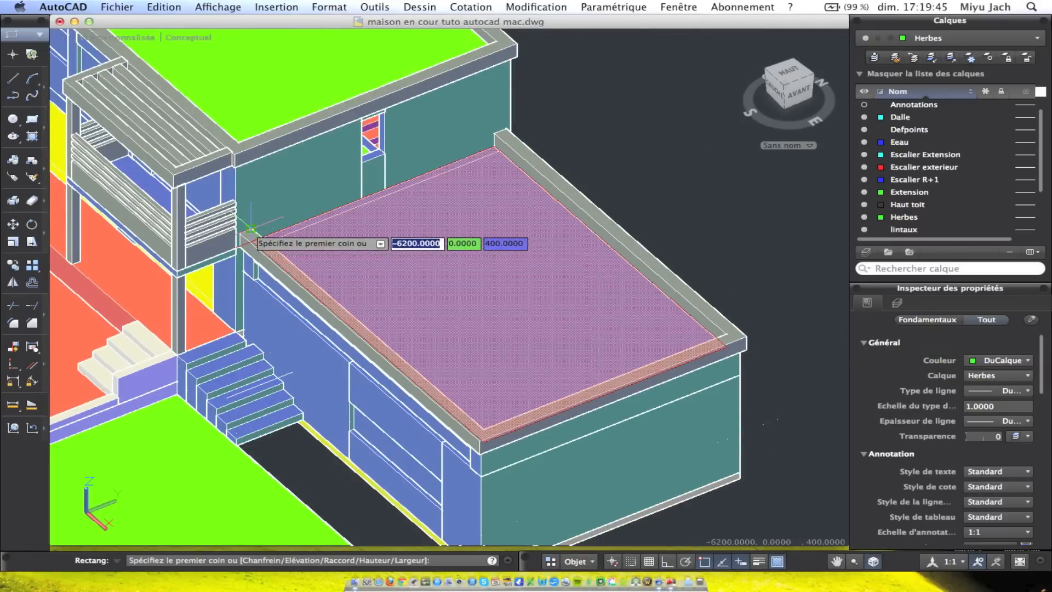
{"action": "key", "text": "Escape"}
{"action": "right_click", "coordinate": [572, 208]}
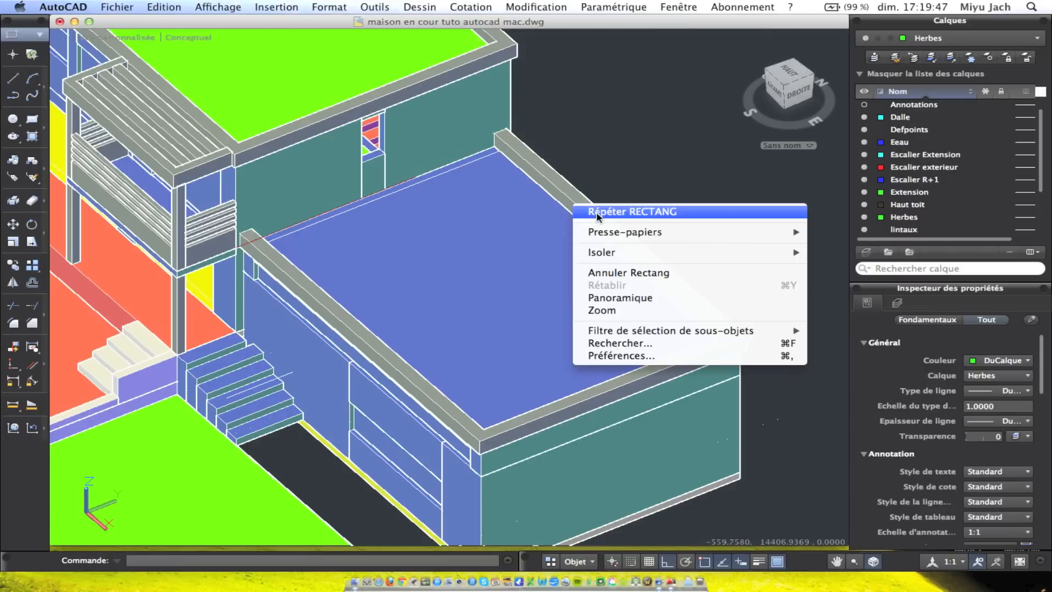
{"action": "left_click", "coordinate": [598, 212]}
{"action": "left_click", "coordinate": [495, 134]}
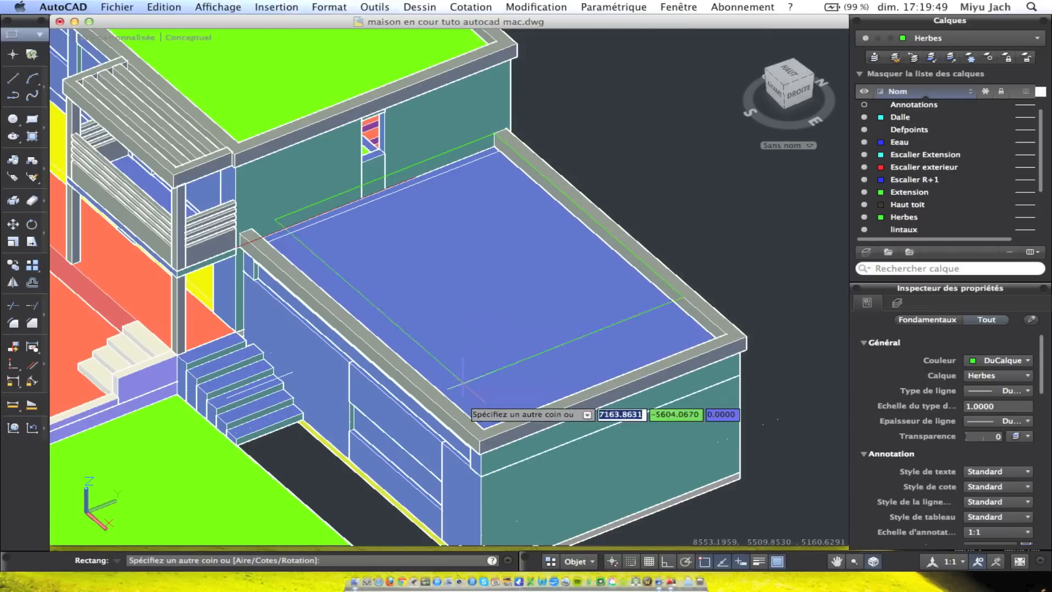
{"action": "left_click", "coordinate": [482, 427]}
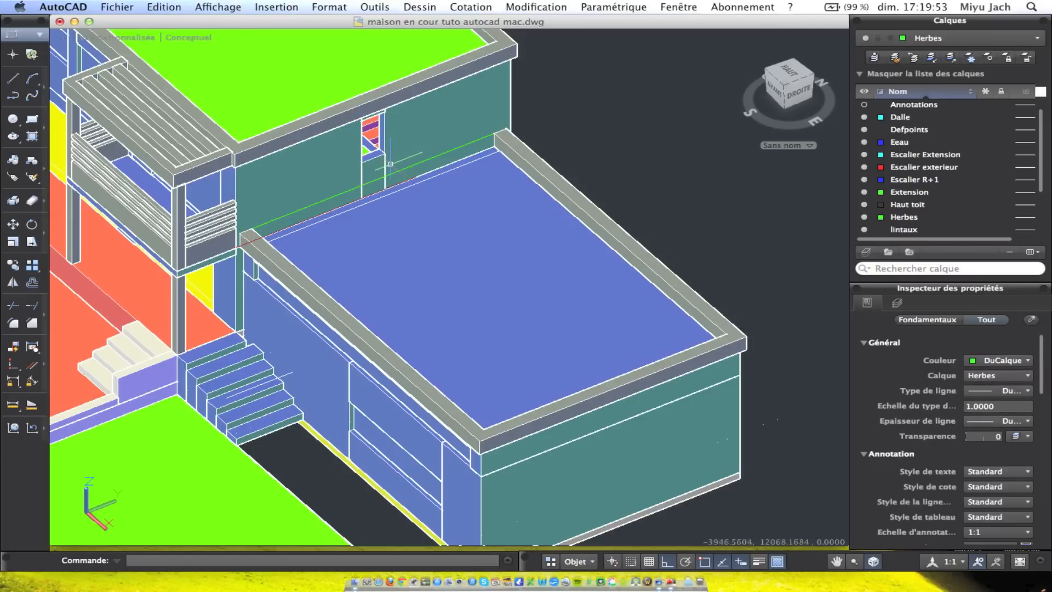
Extrude the extension roof's rectangle to a height of 1 to form its grass surface
{"action": "scroll", "coordinate": [462, 139], "scroll_direction": "up", "scroll_amount": 3}
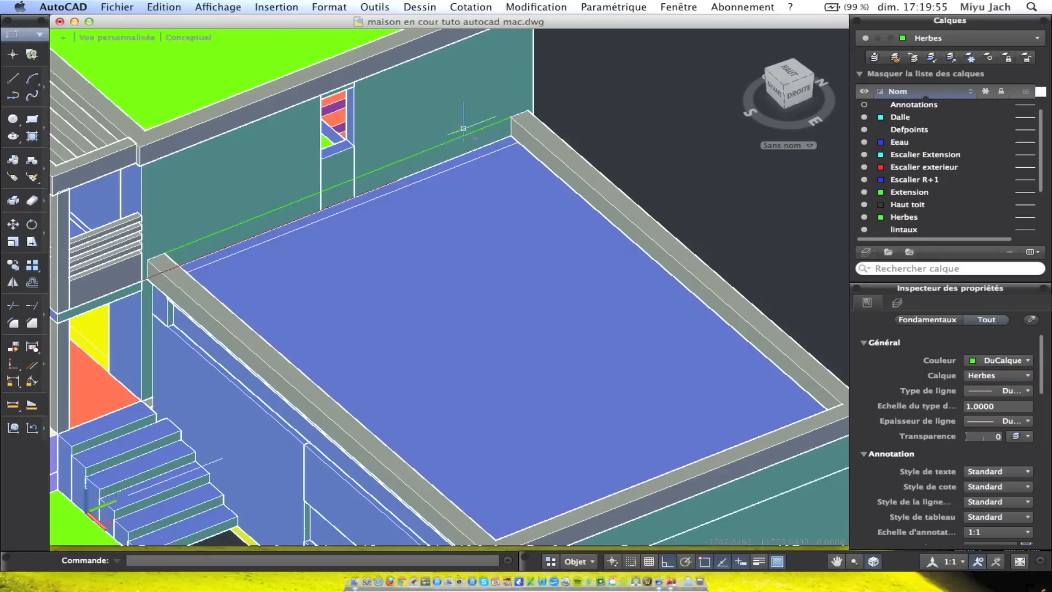
{"action": "left_click", "coordinate": [468, 134]}
{"action": "left_click", "coordinate": [536, 7]}
{"action": "mouse_move", "coordinate": [419, 7]}
{"action": "mouse_move", "coordinate": [418, 24]}
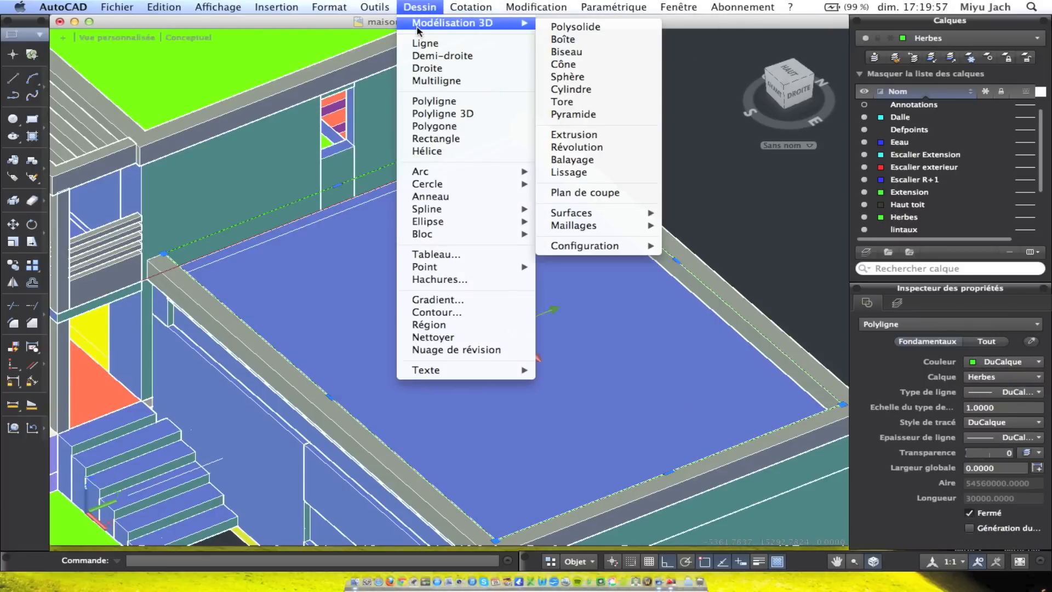
{"action": "left_click", "coordinate": [569, 135]}
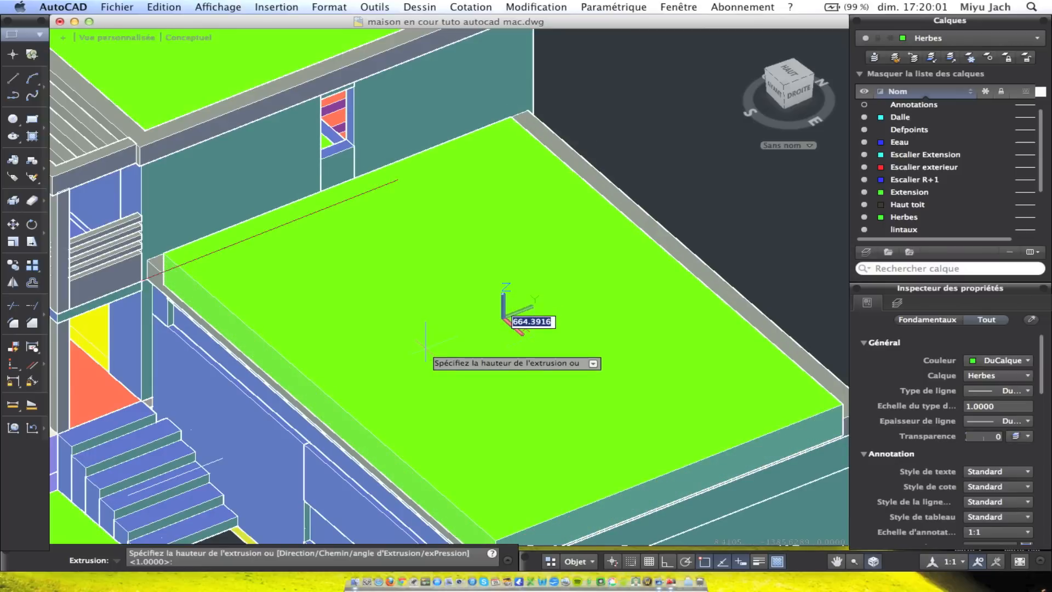
Move the extension's grass solid from the raised edge's upper inner corner straight down to the roof slab corner
{"action": "left_click", "coordinate": [426, 343]}
{"action": "scroll", "coordinate": [443, 347], "scroll_direction": "up", "scroll_amount": 3}
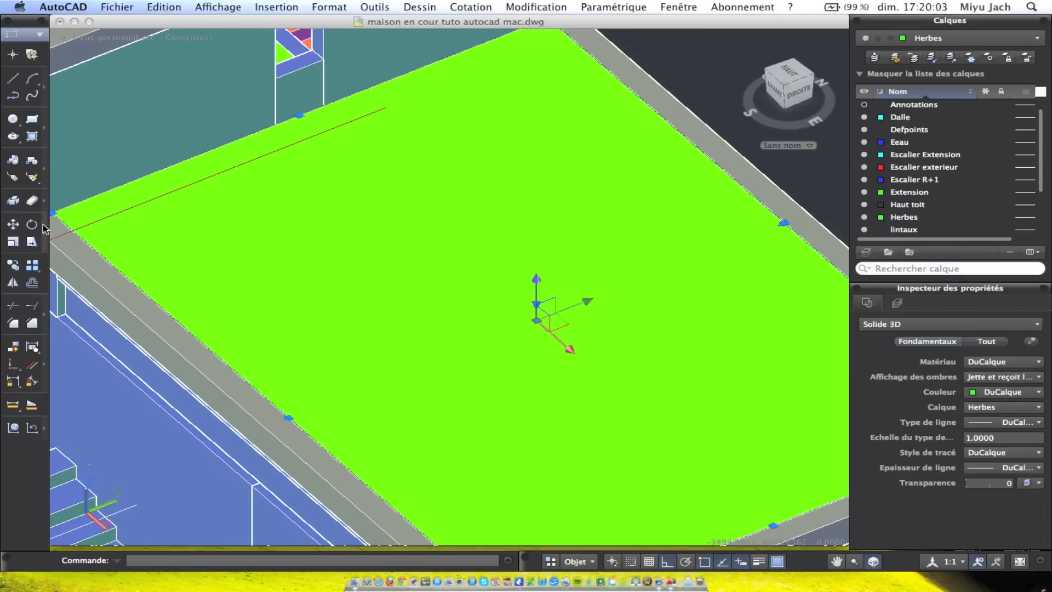
{"action": "left_click", "coordinate": [18, 225]}
{"action": "scroll", "coordinate": [482, 211], "scroll_direction": "up", "scroll_amount": 5}
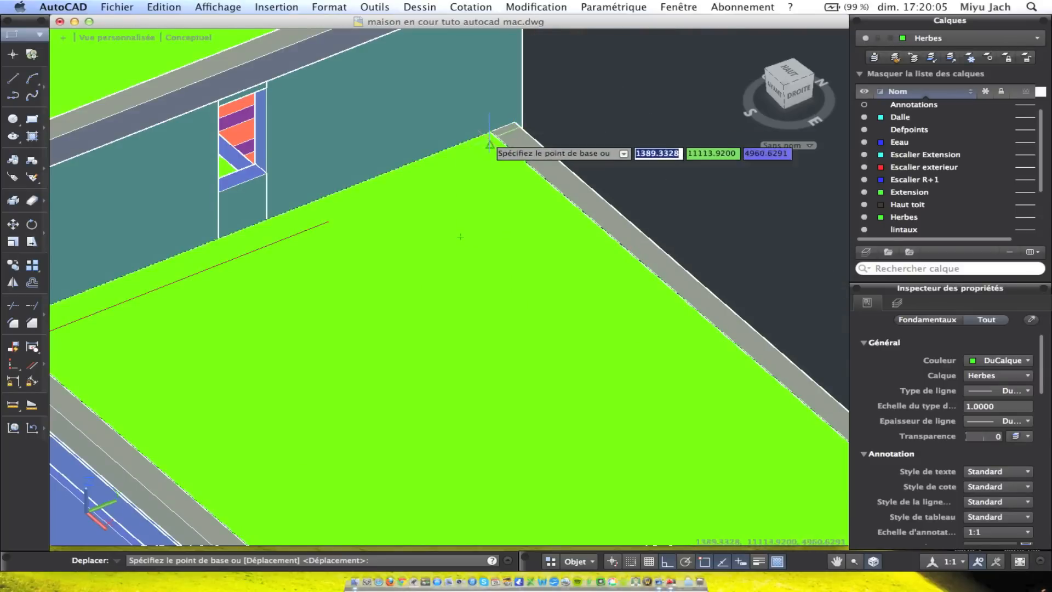
{"action": "left_click", "coordinate": [489, 133]}
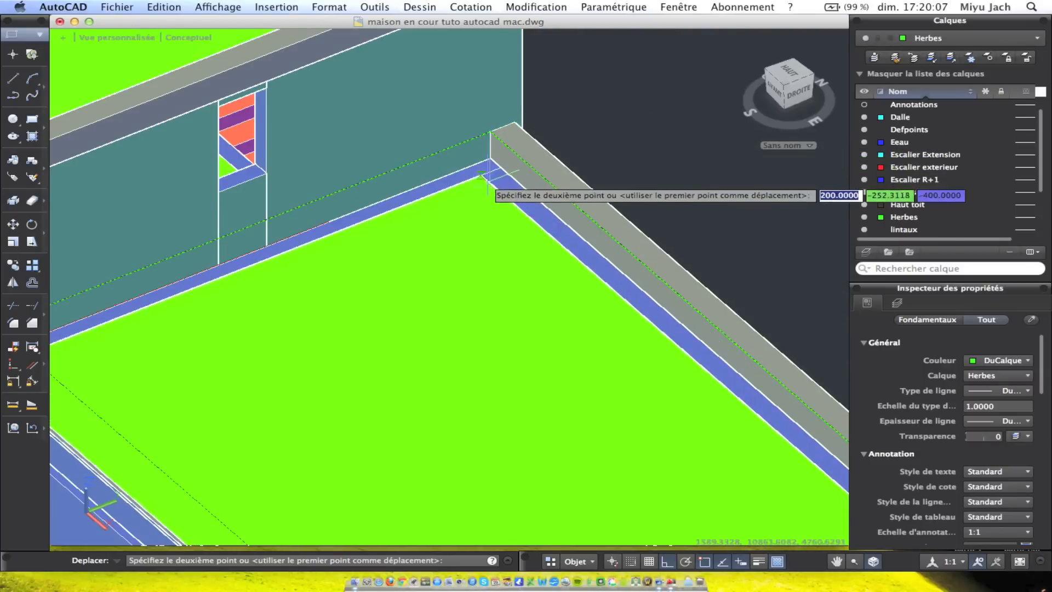
{"action": "key", "text": "Return"}
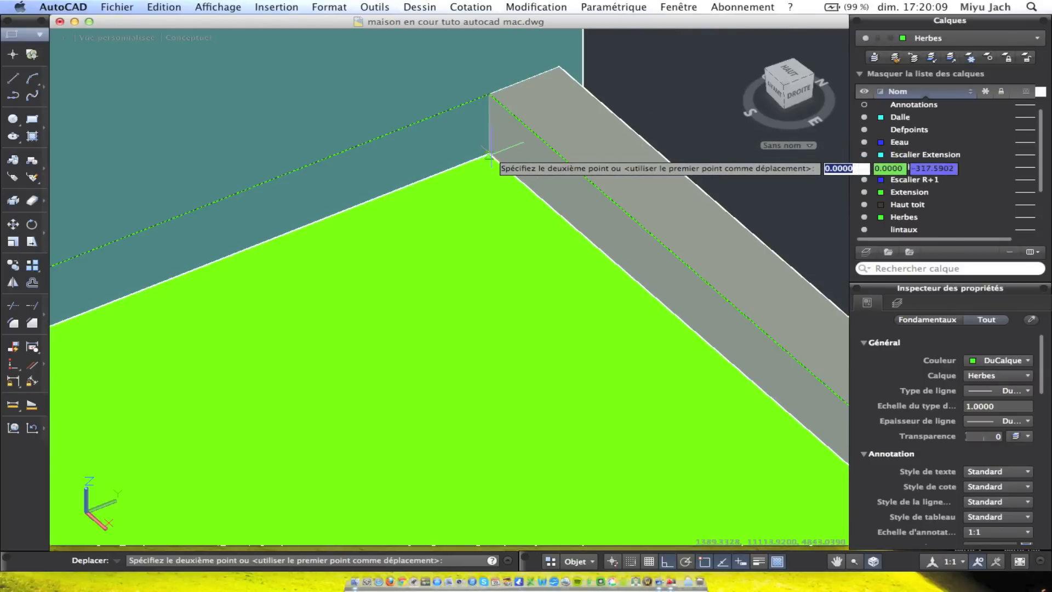
Examine the house with its two grass roofs from the front, side and rear
{"action": "scroll", "coordinate": [491, 155], "scroll_direction": "down", "scroll_amount": 10}
{"action": "scroll", "coordinate": [501, 189], "scroll_direction": "down", "scroll_amount": 5}
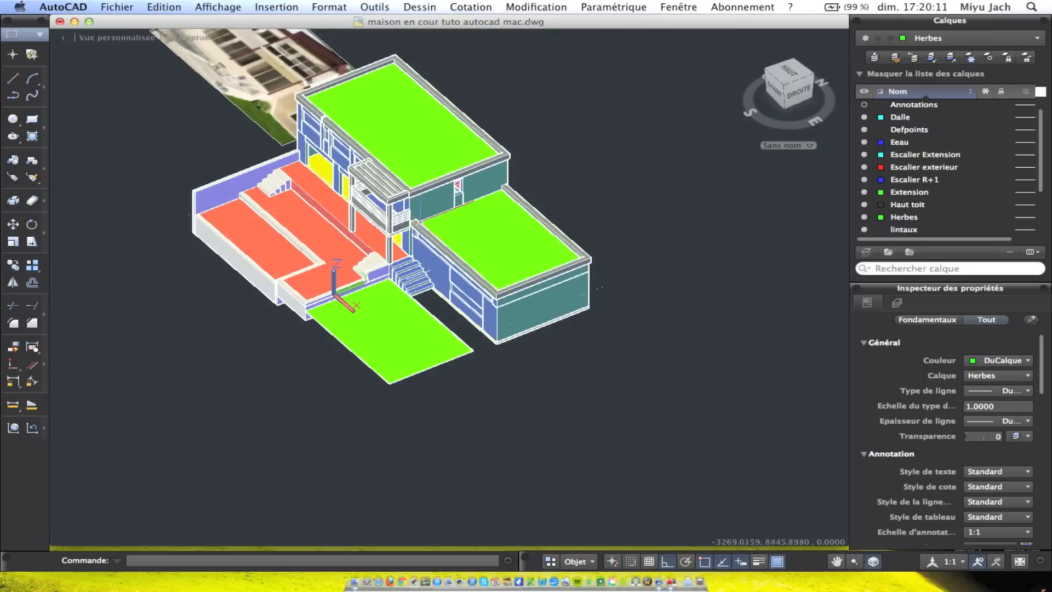
{"action": "mouse_move", "coordinate": [410, 286]}
{"action": "middle_mouse_down", "text": "shift"}
{"action": "mouse_move", "coordinate": [455, 289]}
{"action": "mouse_move", "coordinate": [513, 185]}
{"action": "middle_mouse_up", "text": "shift"}
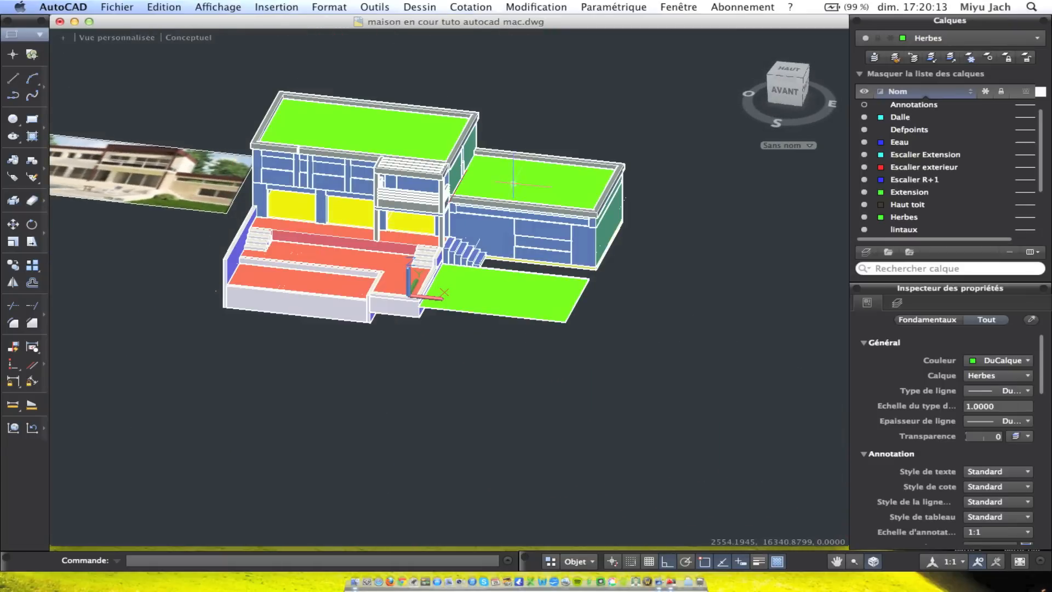
{"action": "middle_click_drag", "start_coordinate": [543, 249], "coordinate": [469, 262], "text": "shift"}
{"action": "scroll", "coordinate": [419, 350], "scroll_direction": "up", "scroll_amount": 5}
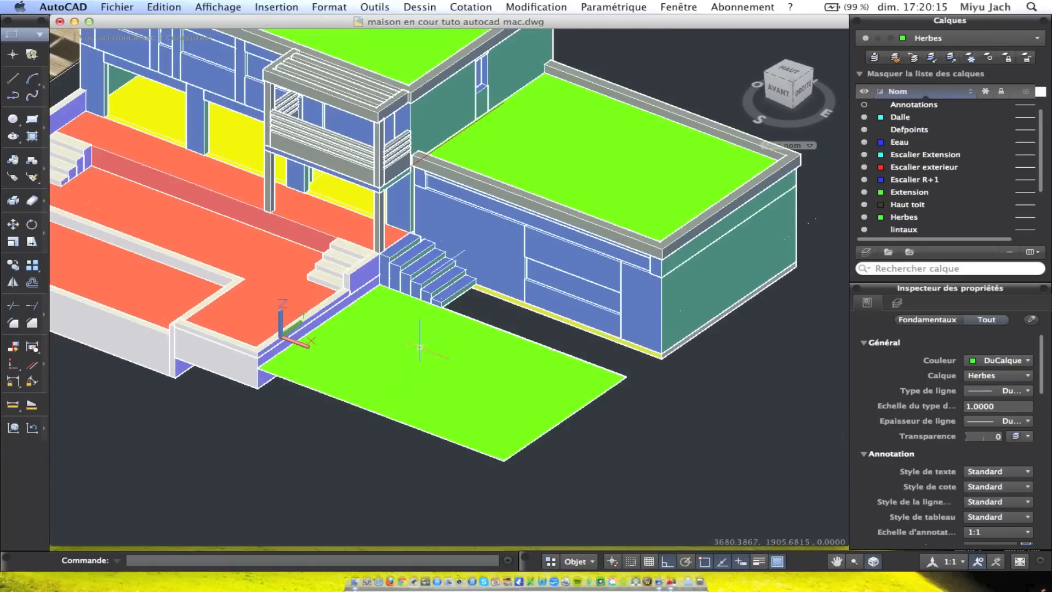
{"action": "scroll", "coordinate": [472, 365], "scroll_direction": "down", "scroll_amount": 5}
{"action": "middle_click_drag", "start_coordinate": [505, 550], "coordinate": [580, 369], "text": "shift"}
{"action": "scroll", "coordinate": [379, 360], "scroll_direction": "down", "scroll_amount": 3}
{"action": "middle_click_drag", "start_coordinate": [379, 360], "coordinate": [95, 303], "text": "shift"}
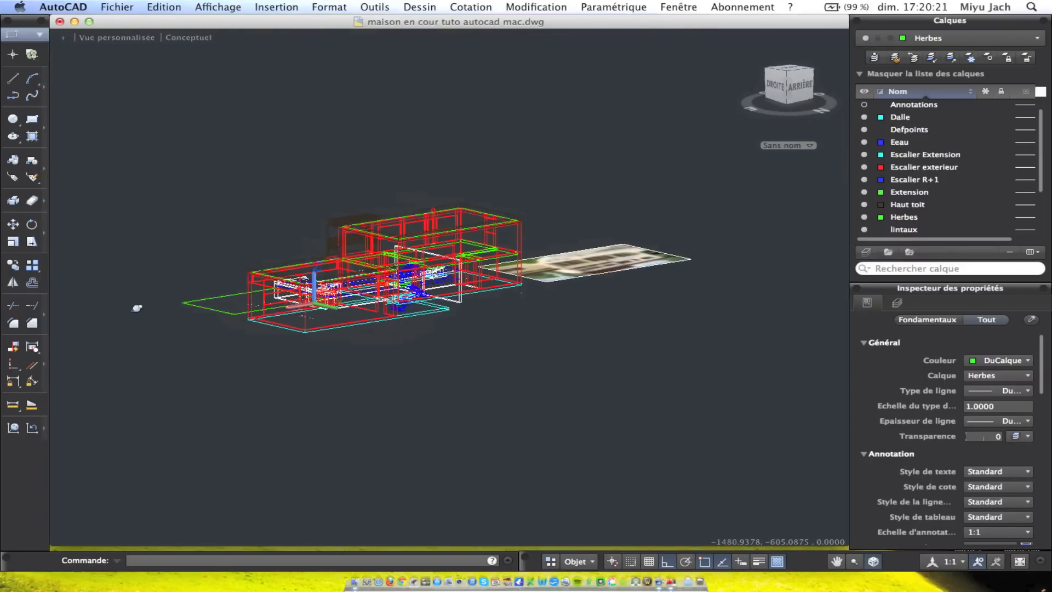
{"action": "scroll", "coordinate": [379, 305], "scroll_direction": "up", "scroll_amount": 5}
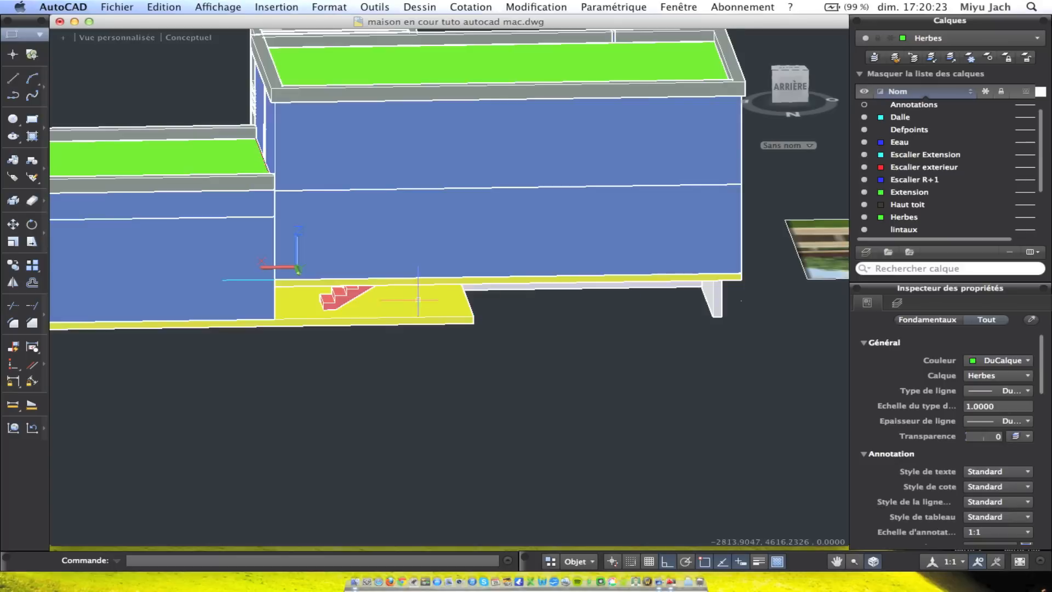
{"action": "mouse_move", "coordinate": [489, 316]}
{"action": "middle_mouse_down", "text": "shift"}
{"action": "mouse_move", "coordinate": [252, 277]}
{"action": "mouse_move", "coordinate": [298, 294]}
{"action": "mouse_move", "coordinate": [488, 316]}
{"action": "middle_mouse_up", "text": "shift"}
{"action": "scroll", "coordinate": [489, 316], "scroll_direction": "up", "scroll_amount": 6}
{"action": "scroll", "coordinate": [214, 197], "scroll_direction": "down", "scroll_amount": 3}
{"action": "middle_click_drag", "start_coordinate": [217, 200], "coordinate": [524, 285]}
Examine the front lawn, its junction with the terrace wall and the ground between it and the extension
{"action": "mouse_move", "coordinate": [449, 269]}
{"action": "middle_mouse_down", "text": "shift"}
{"action": "mouse_move", "coordinate": [512, 287]}
{"action": "mouse_move", "coordinate": [453, 287]}
{"action": "mouse_move", "coordinate": [580, 317]}
{"action": "mouse_move", "coordinate": [753, 308]}
{"action": "mouse_move", "coordinate": [477, 326]}
{"action": "mouse_move", "coordinate": [400, 304]}
{"action": "mouse_move", "coordinate": [623, 334]}
{"action": "mouse_move", "coordinate": [266, 230]}
{"action": "middle_mouse_up", "text": "shift"}
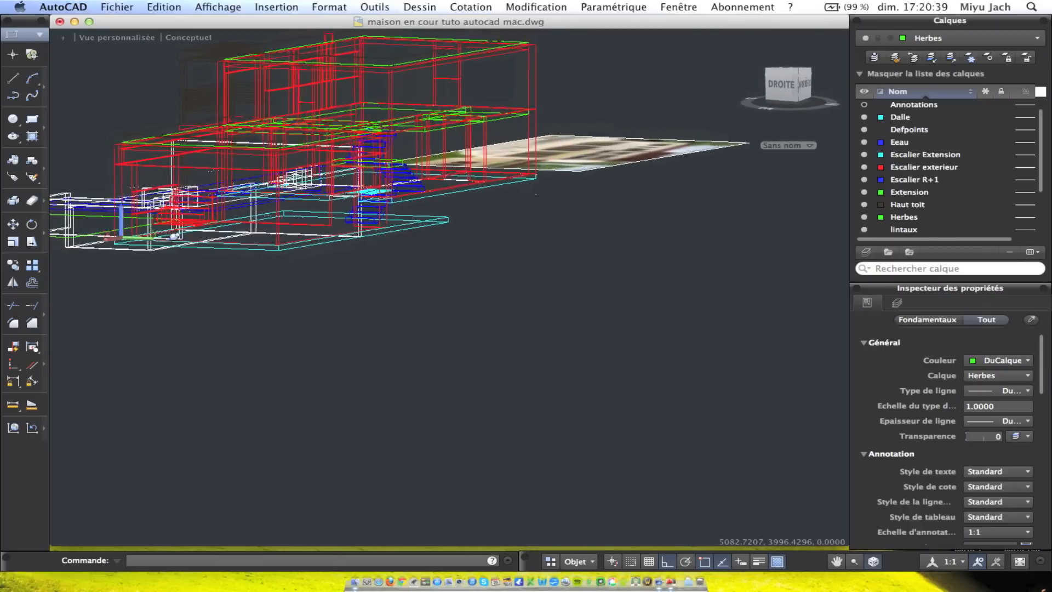
{"action": "middle_click_drag", "start_coordinate": [388, 253], "coordinate": [181, 247], "text": "shift"}
{"action": "mouse_move", "coordinate": [279, 250]}
{"action": "middle_mouse_down", "text": "shift"}
{"action": "mouse_move", "coordinate": [460, 252]}
{"action": "mouse_move", "coordinate": [453, 244]}
{"action": "mouse_move", "coordinate": [343, 301]}
{"action": "mouse_move", "coordinate": [437, 225]}
{"action": "mouse_move", "coordinate": [401, 252]}
{"action": "middle_mouse_up", "text": "shift"}
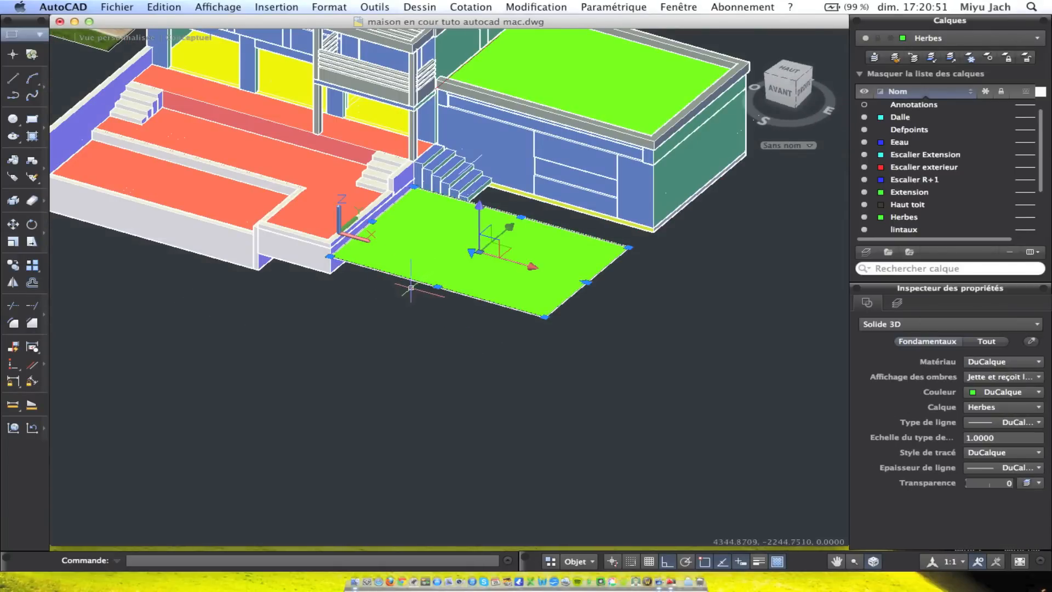
{"action": "scroll", "coordinate": [254, 294], "scroll_direction": "up", "scroll_amount": 3}
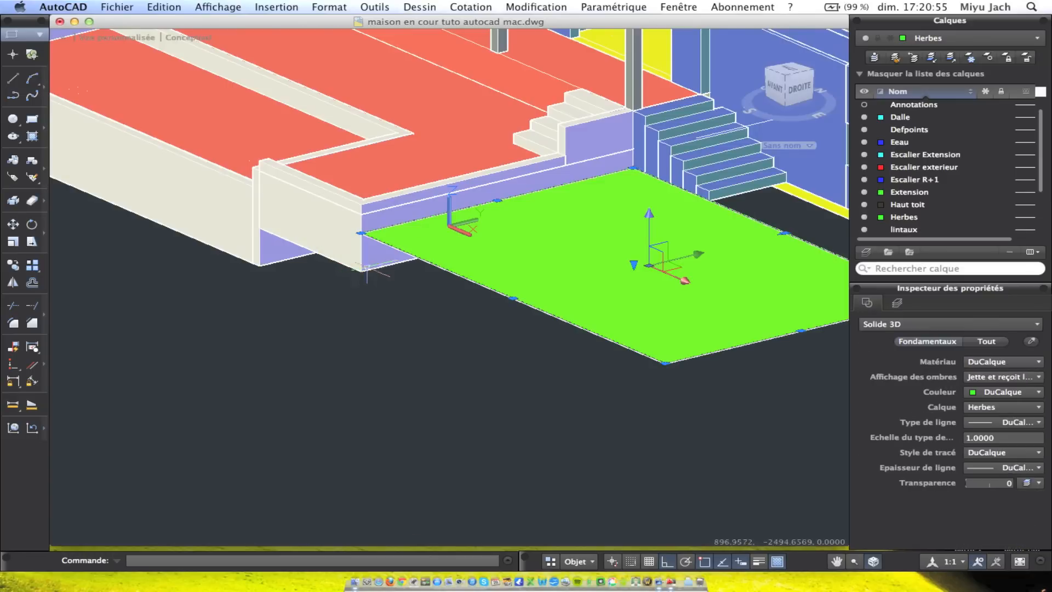
{"action": "scroll", "coordinate": [231, 331], "scroll_direction": "down", "scroll_amount": 3}
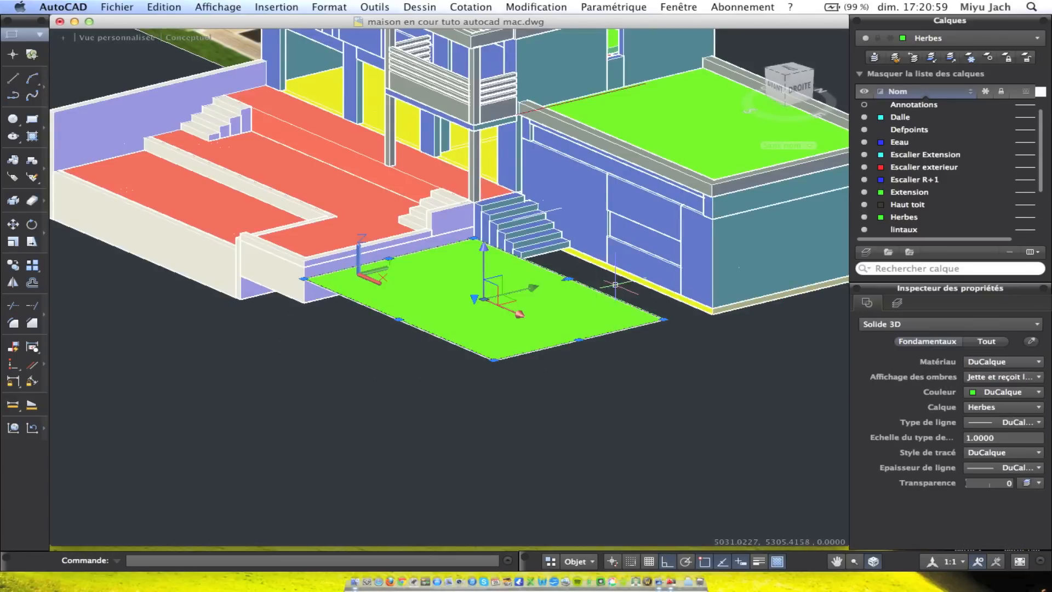
{"action": "middle_click_drag", "start_coordinate": [559, 342], "coordinate": [422, 337], "text": "shift"}
{"action": "middle_click_drag", "start_coordinate": [746, 317], "coordinate": [587, 249]}
{"action": "key", "text": "Escape"}
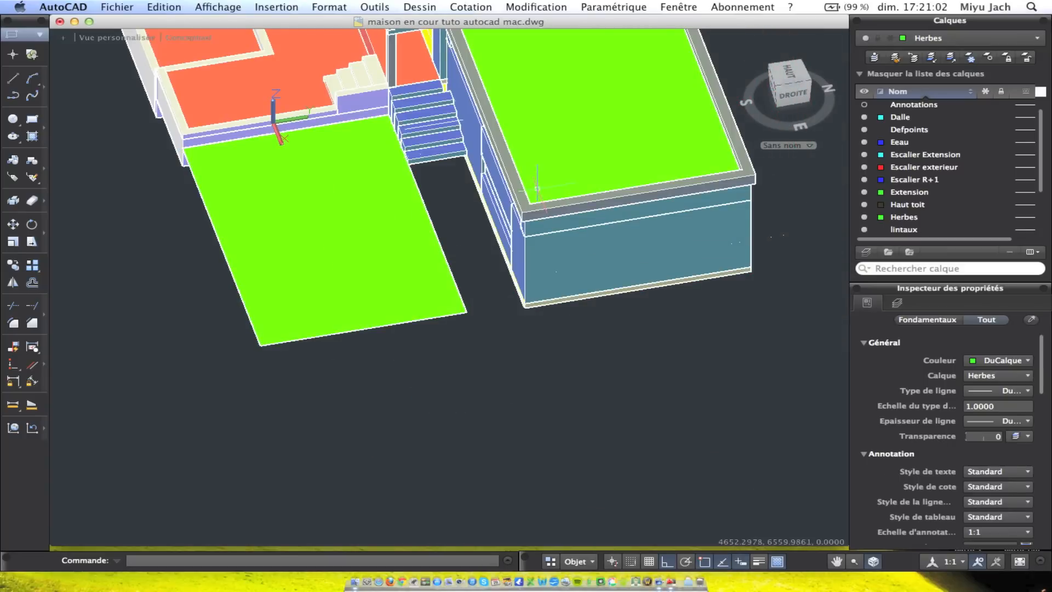
Create a new layer named pavées exterieur
{"action": "left_click", "coordinate": [866, 252]}
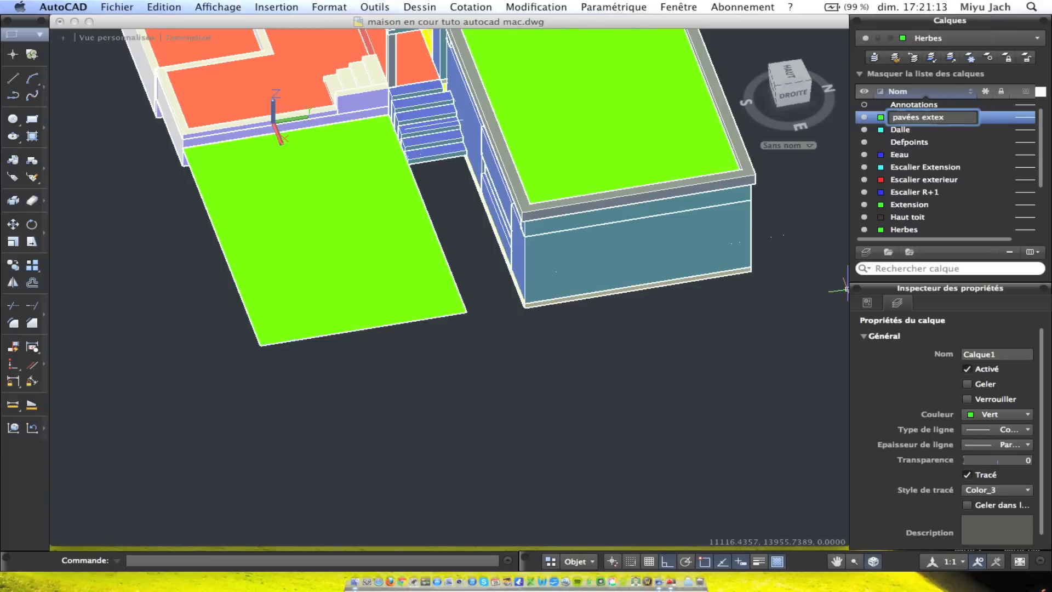
{"action": "type", "text": "rieu"}
{"action": "key", "text": "Return"}
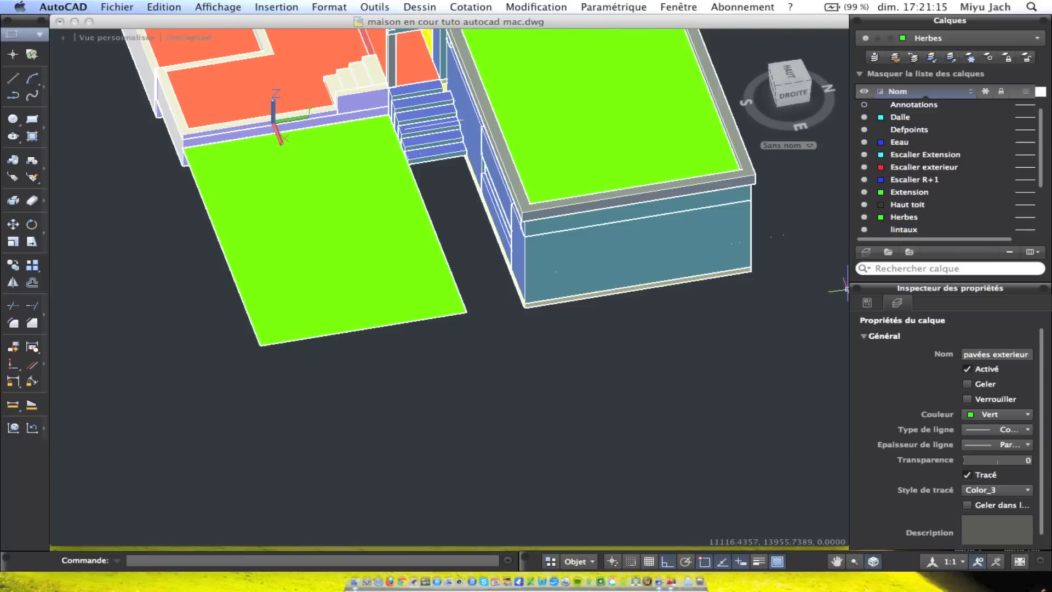
Make pavées exterieur the current layer and set its colour to Jaune
{"action": "scroll", "coordinate": [401, 163], "scroll_direction": "up", "scroll_amount": 2}
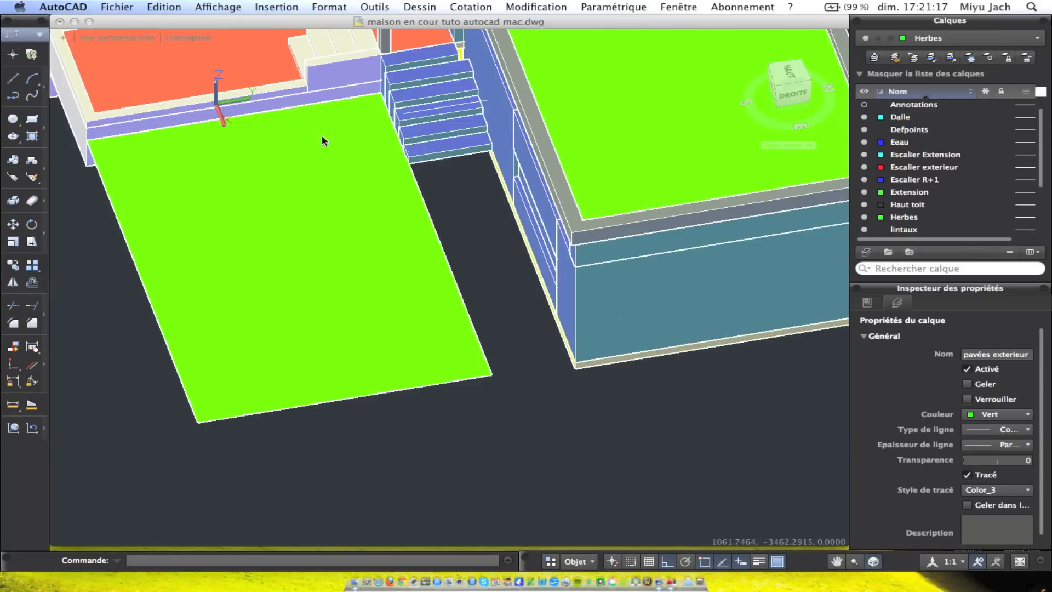
{"action": "scroll", "coordinate": [927, 178], "scroll_direction": "up", "scroll_amount": 1}
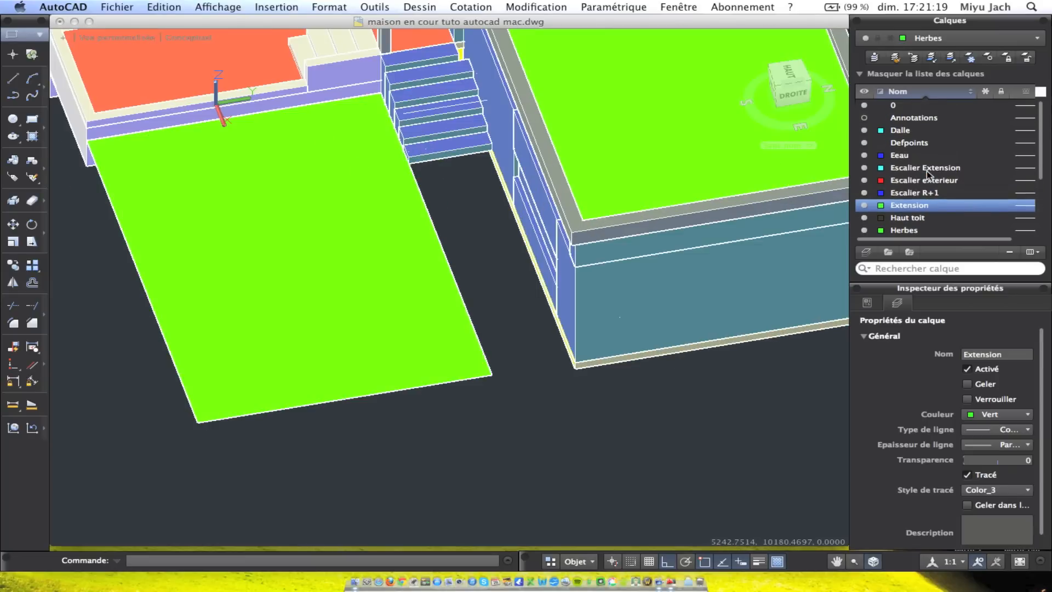
{"action": "scroll", "coordinate": [927, 178], "scroll_direction": "down", "scroll_amount": 3}
{"action": "scroll", "coordinate": [927, 179], "scroll_direction": "up", "scroll_amount": 3}
{"action": "left_click", "coordinate": [921, 217]}
{"action": "scroll", "coordinate": [920, 222], "scroll_direction": "down", "scroll_amount": 4}
{"action": "scroll", "coordinate": [920, 226], "scroll_direction": "down", "scroll_amount": 1}
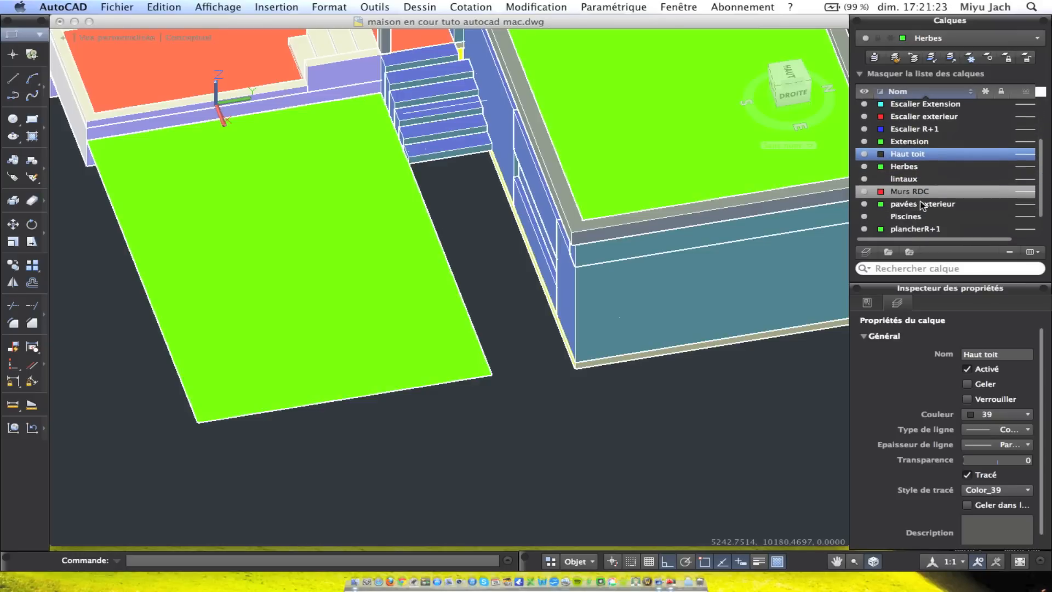
{"action": "left_click", "coordinate": [922, 204]}
{"action": "left_click", "coordinate": [880, 205]}
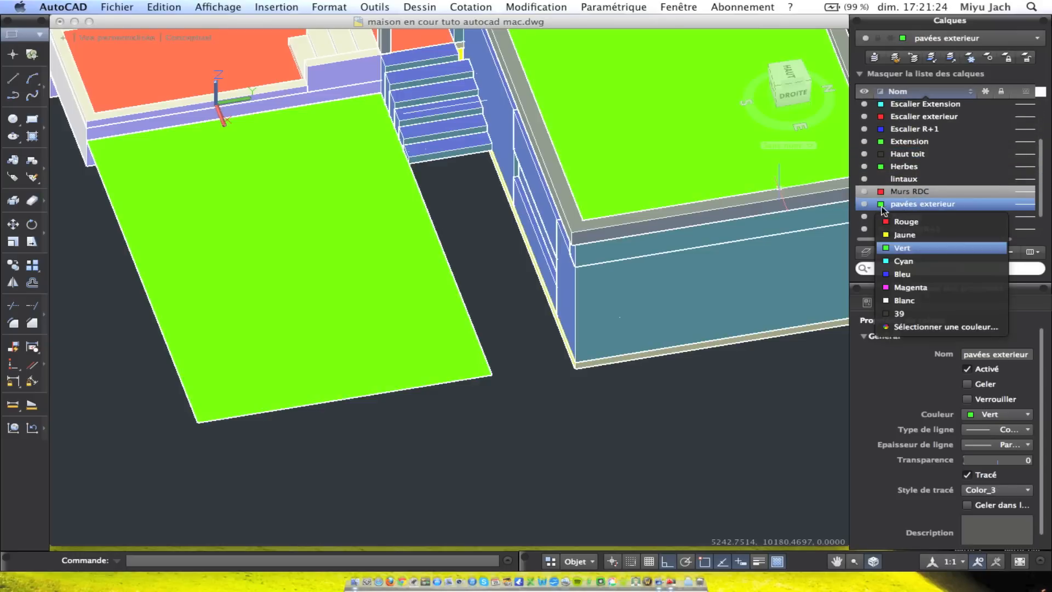
{"action": "left_click", "coordinate": [911, 241]}
Draw a rectangle for the exterior paving from the foot of the exterior stairs to the extension's front corner
{"action": "middle_click_drag", "start_coordinate": [290, 205], "coordinate": [47, 122], "text": "shift"}
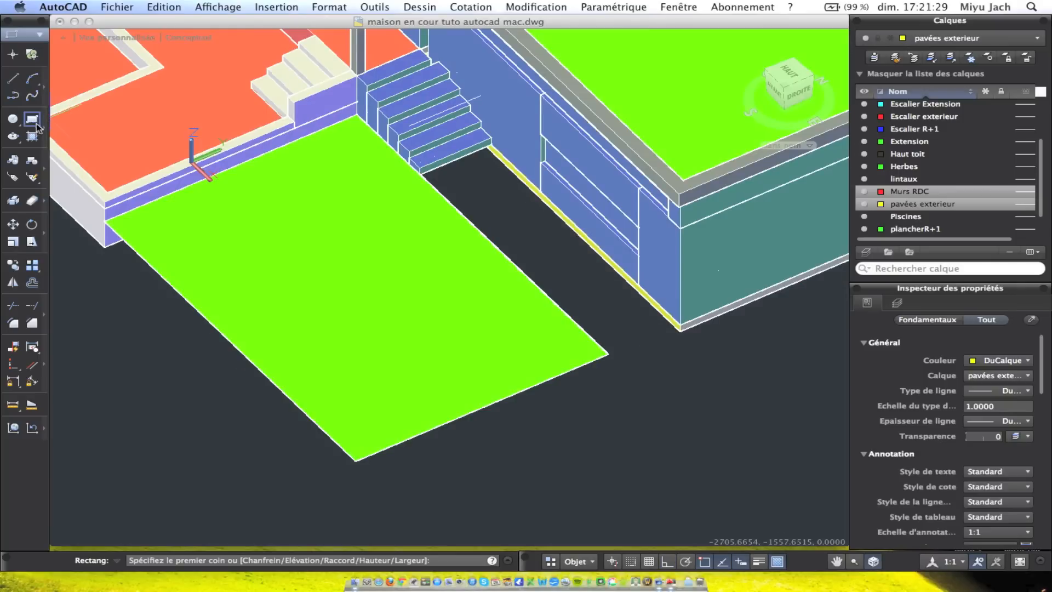
{"action": "left_click", "coordinate": [420, 175]}
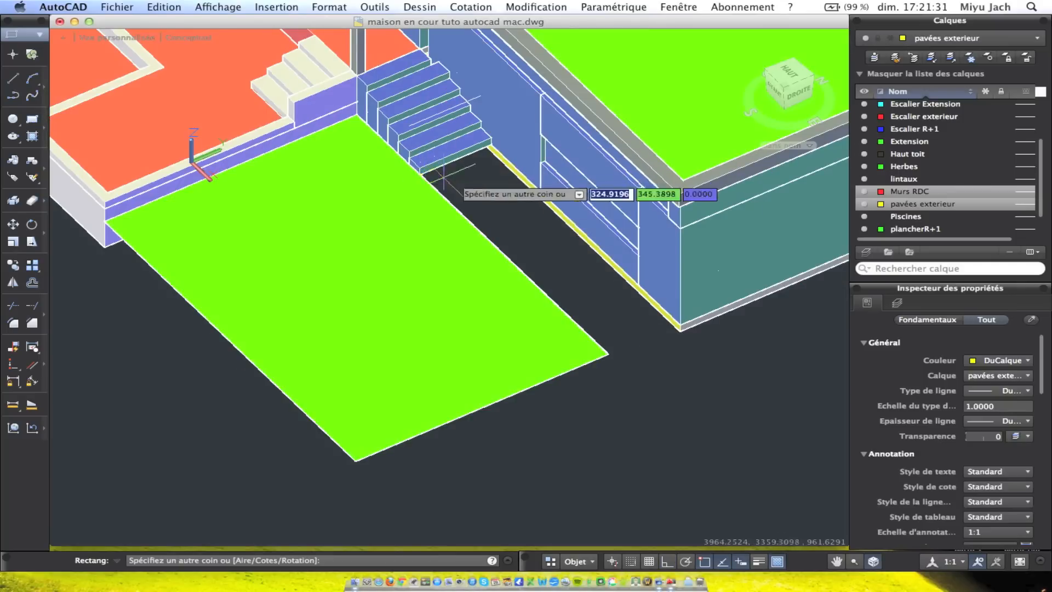
{"action": "left_click", "coordinate": [681, 329]}
{"action": "middle_click_drag", "start_coordinate": [652, 310], "coordinate": [718, 307], "text": "shift"}
Stretch the paving rectangle's short outer edge about 3168 units outward, past the front of the extension
{"action": "left_click", "coordinate": [599, 294]}
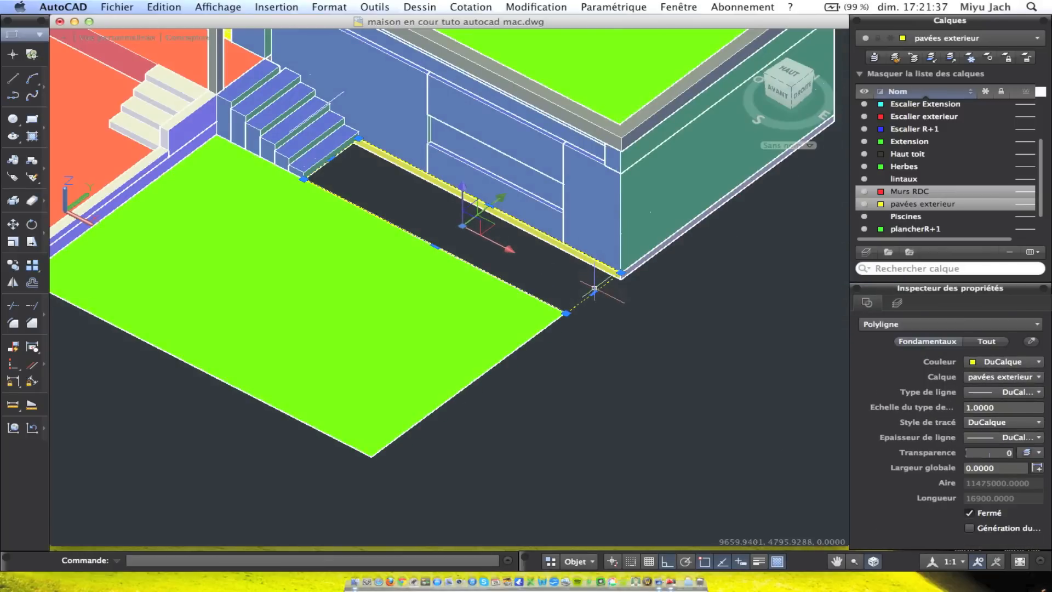
{"action": "left_click", "coordinate": [594, 293]}
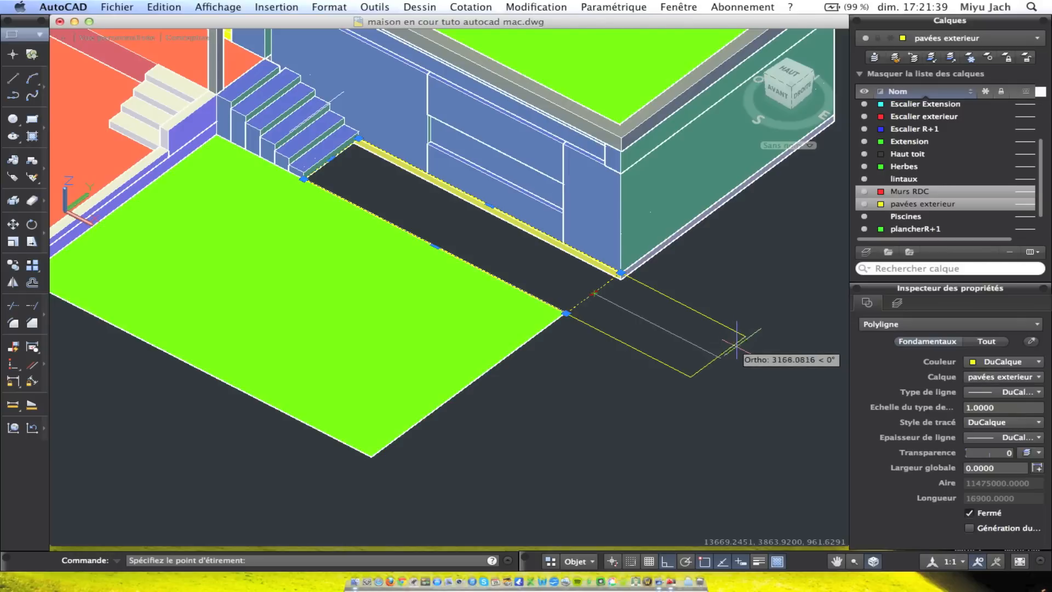
{"action": "key", "text": "Escape"}
{"action": "left_click", "coordinate": [514, 366]}
{"action": "left_click", "coordinate": [476, 362]}
{"action": "left_click", "coordinate": [631, 384]}
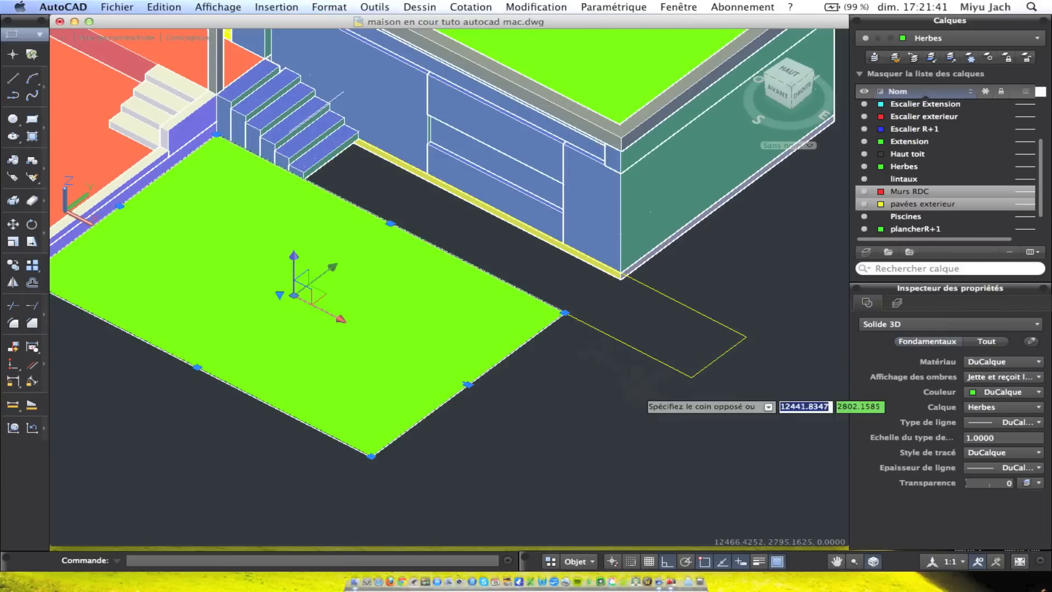
{"action": "left_click", "coordinate": [606, 331]}
{"action": "key", "text": "Escape"}
{"action": "left_click", "coordinate": [597, 380]}
{"action": "left_click", "coordinate": [579, 316]}
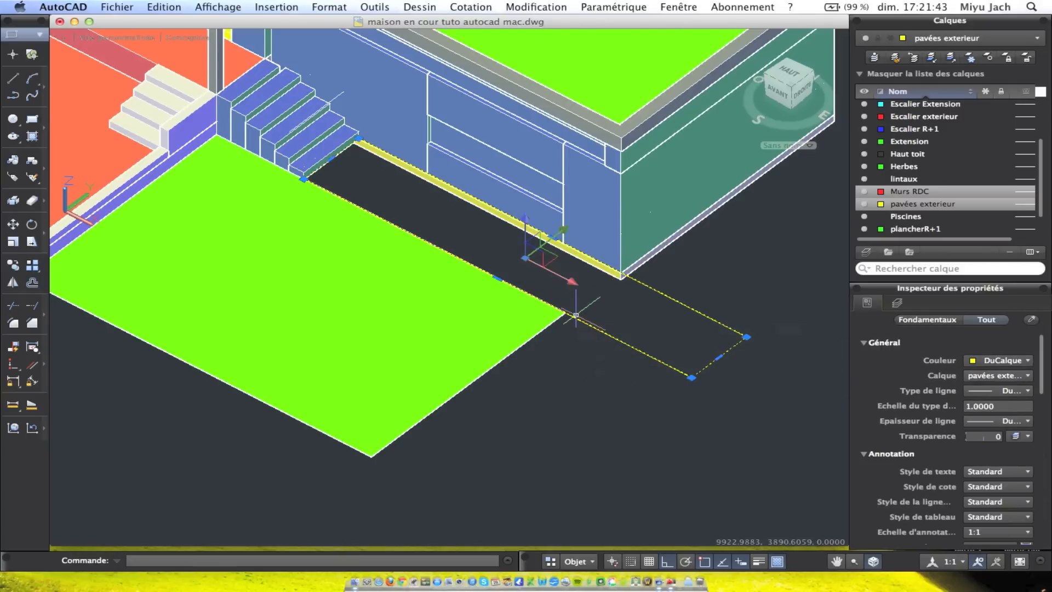
Extrude the paving outline downward by 1 unit
{"action": "left_click", "coordinate": [926, 204]}
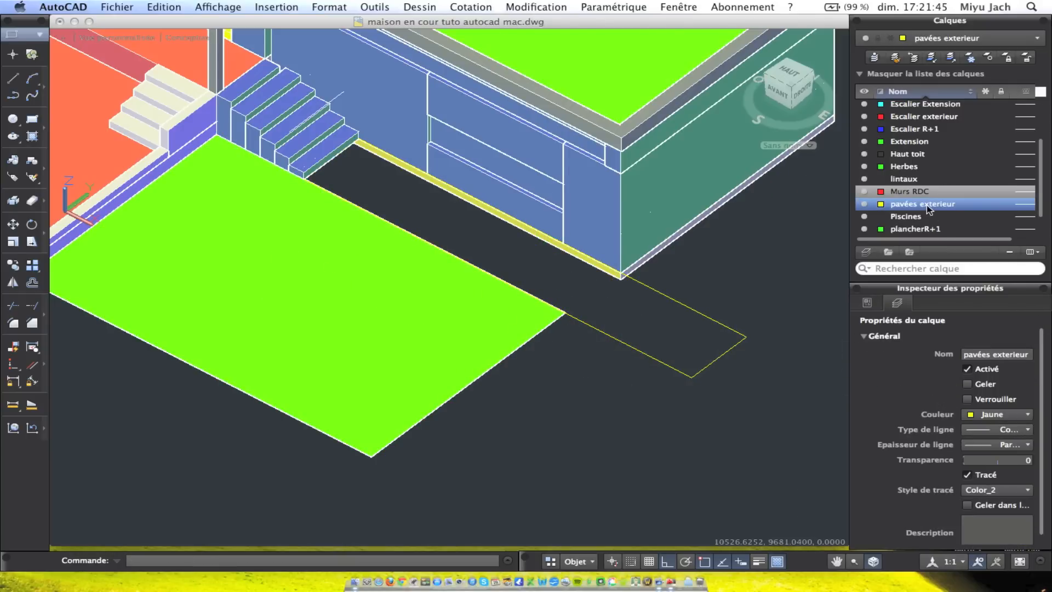
{"action": "left_click", "coordinate": [524, 6]}
{"action": "mouse_move", "coordinate": [420, 6]}
{"action": "mouse_move", "coordinate": [413, 24]}
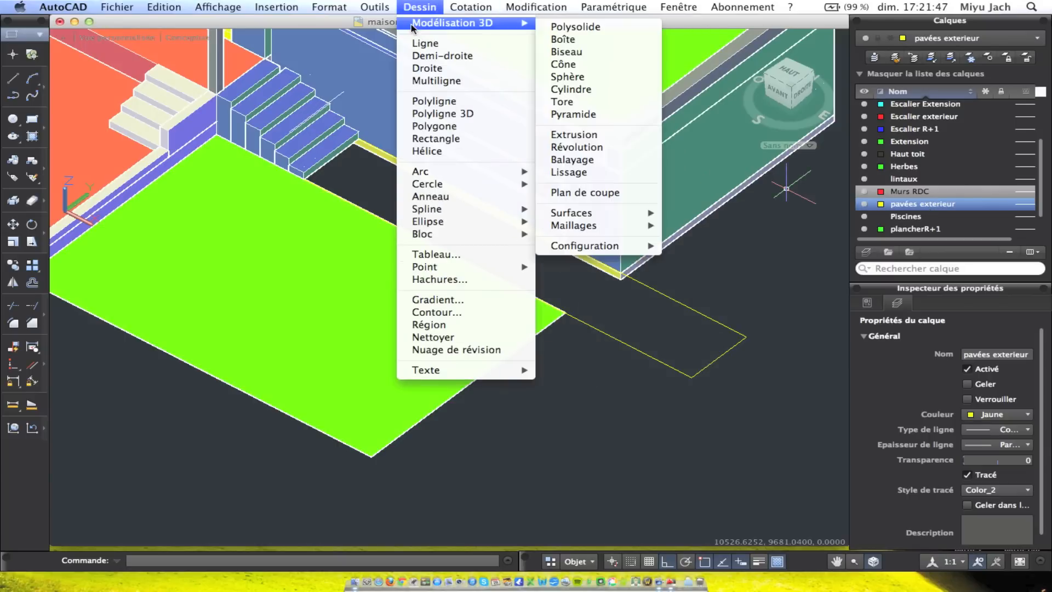
{"action": "left_click", "coordinate": [553, 139]}
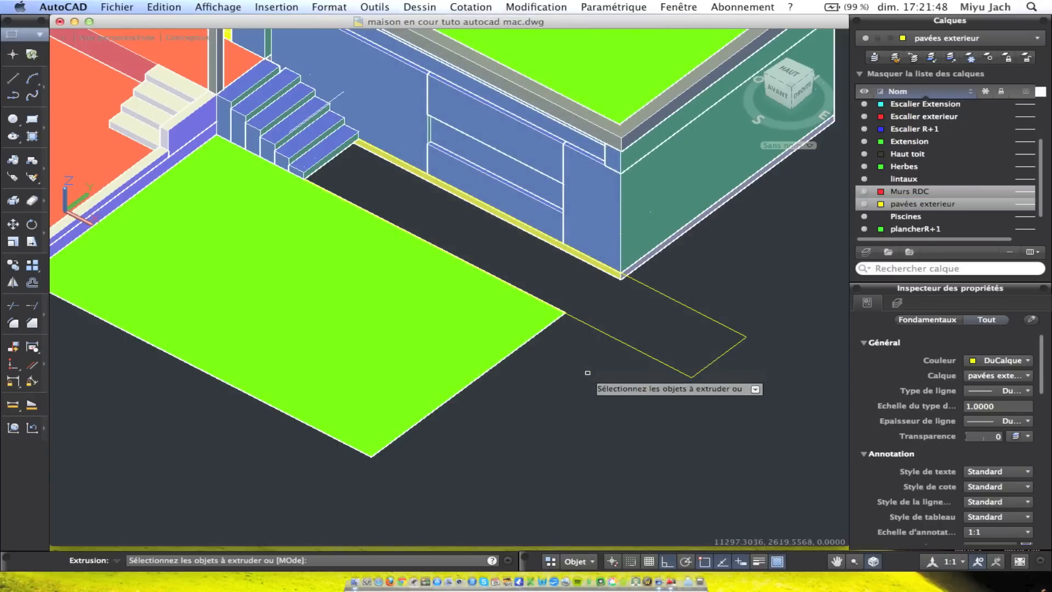
{"action": "left_click", "coordinate": [626, 339]}
{"action": "key", "text": "Return"}
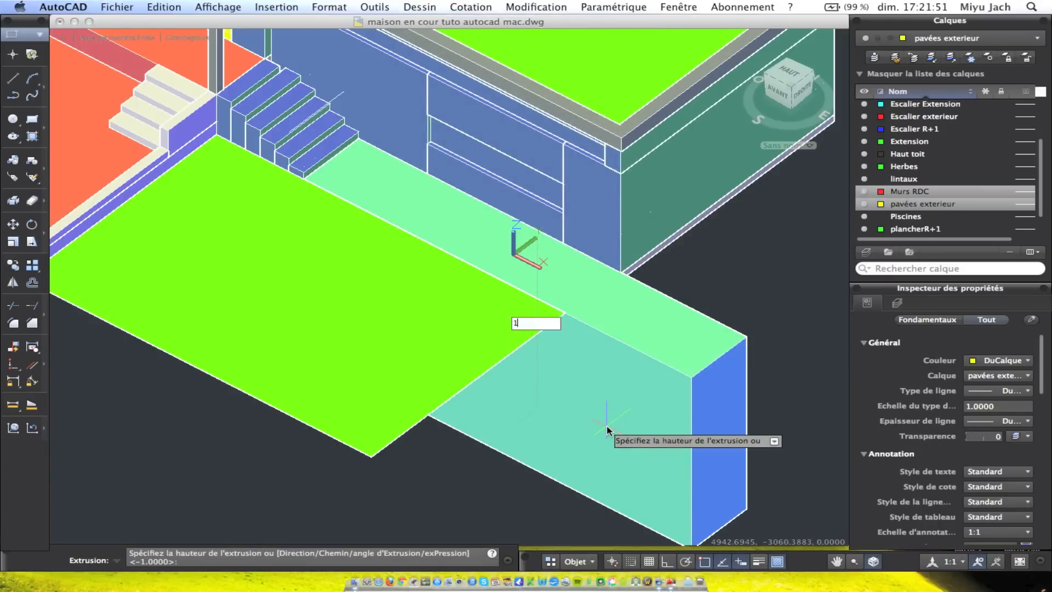
{"action": "type", "text": "1"}
{"action": "key", "text": "Return"}
Delete the existing front lawn solid beside the paving strip
{"action": "left_click", "coordinate": [518, 397]}
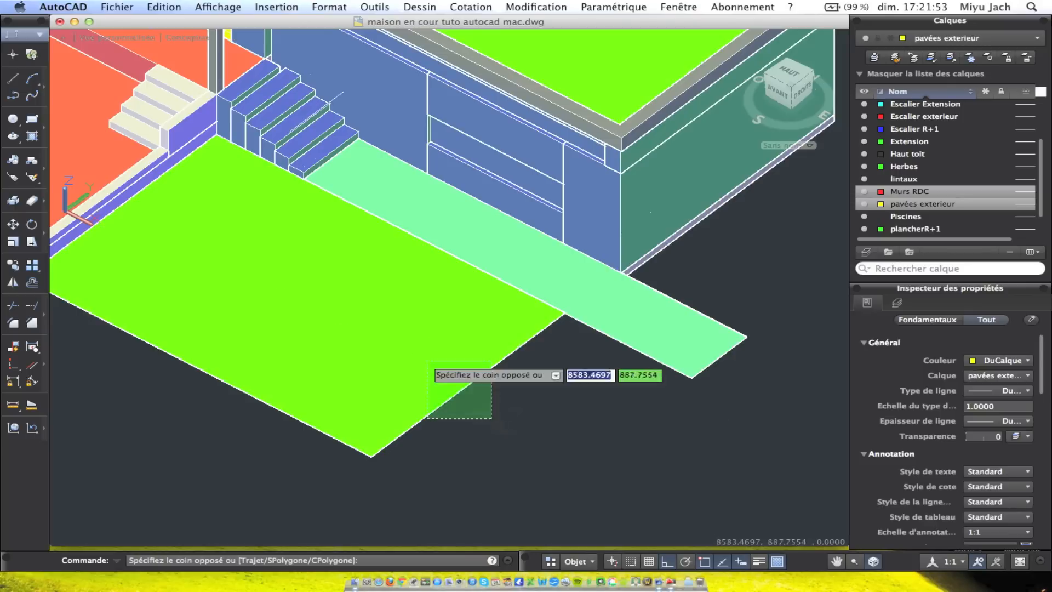
{"action": "left_click", "coordinate": [438, 432]}
{"action": "middle_click_drag", "start_coordinate": [455, 375], "coordinate": [565, 354]}
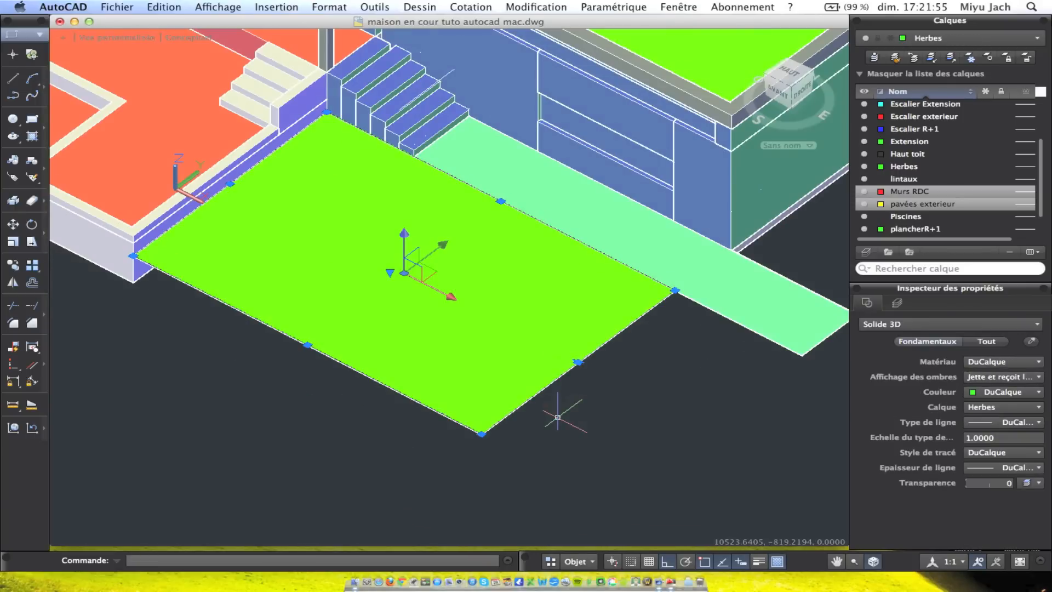
{"action": "key", "text": "Delete"}
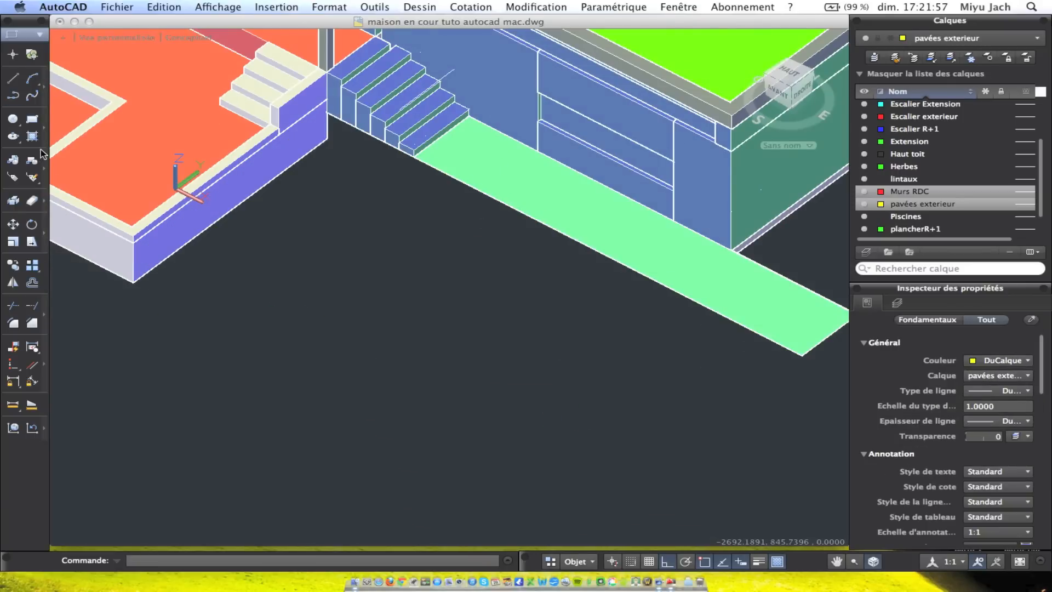
{"action": "key", "text": "Escape"}
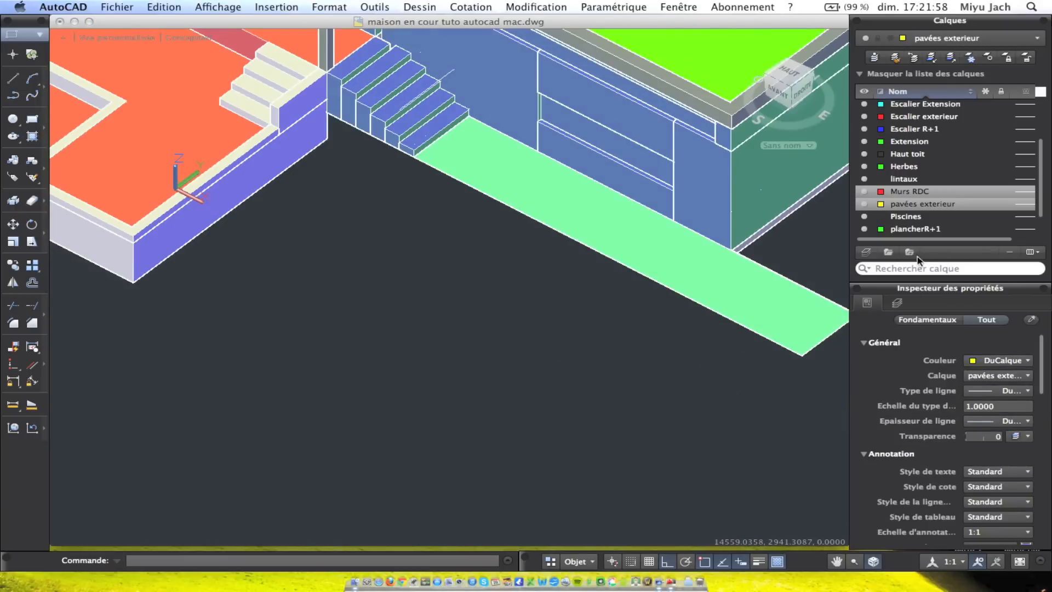
Make Herbes the current layer
{"action": "left_click", "coordinate": [909, 204]}
{"action": "left_click", "coordinate": [914, 229]}
{"action": "left_click", "coordinate": [914, 165]}
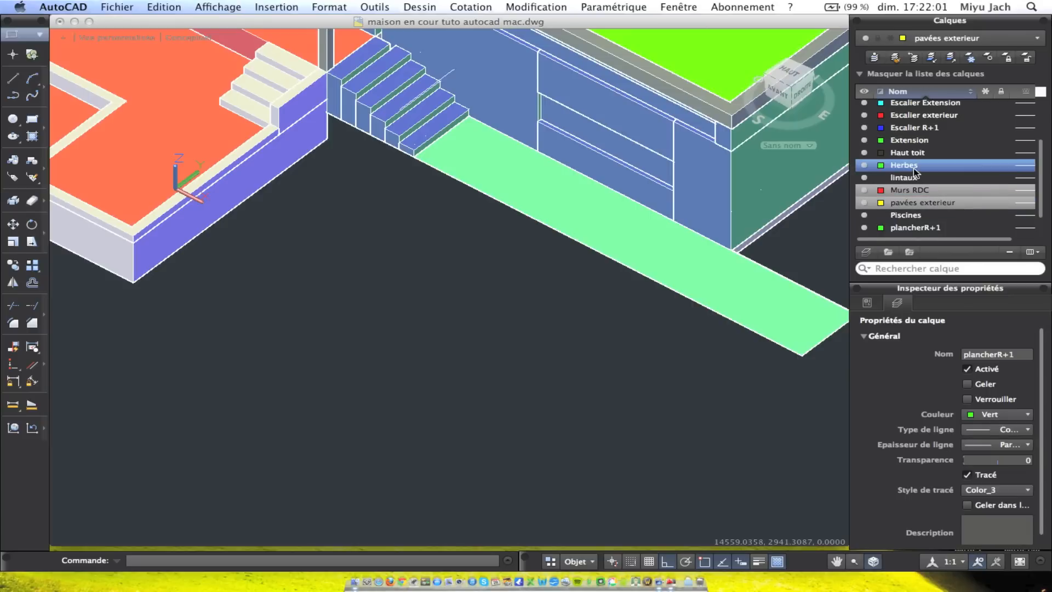
Try to draw a lawn rectangle from the paving's outer corner to near the terrace wall's corner, and undo it
{"action": "left_click", "coordinate": [40, 125]}
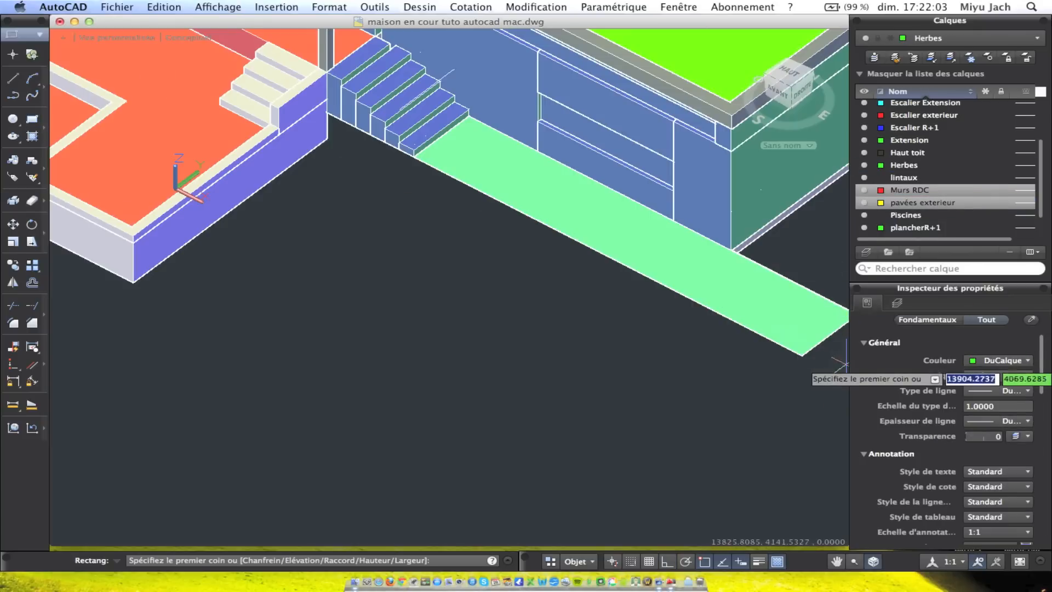
{"action": "left_click", "coordinate": [801, 355]}
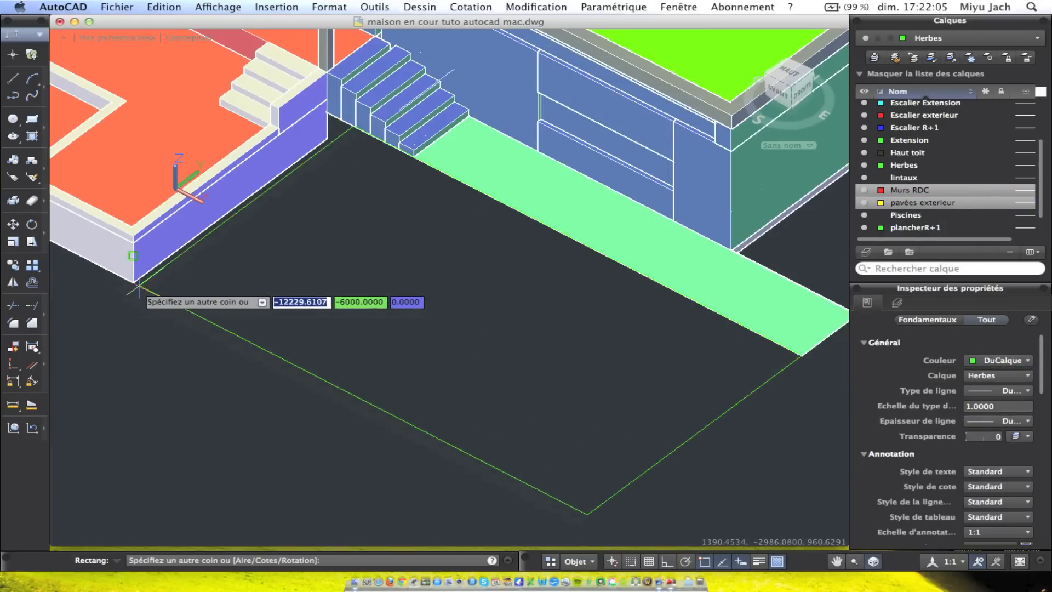
{"action": "scroll", "coordinate": [133, 285], "scroll_direction": "up", "scroll_amount": 3}
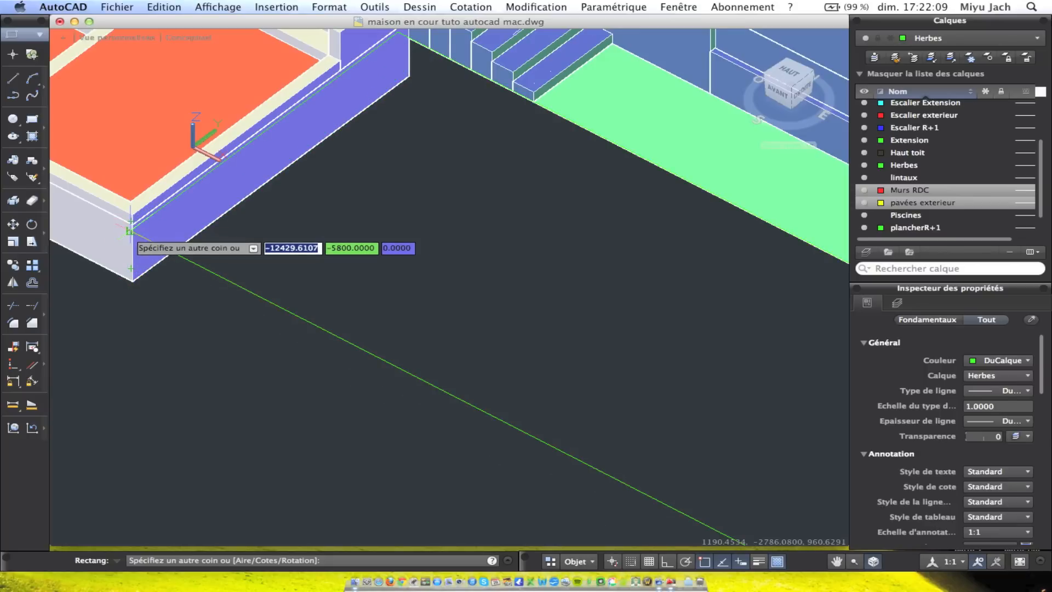
{"action": "left_click", "coordinate": [163, 258]}
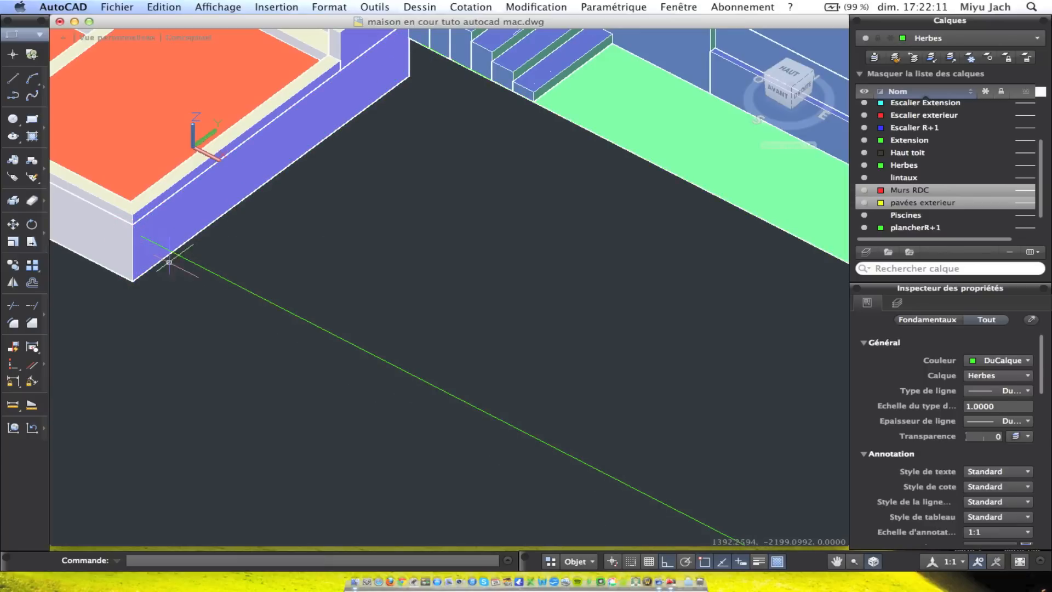
{"action": "scroll", "coordinate": [228, 275], "scroll_direction": "down", "scroll_amount": 2}
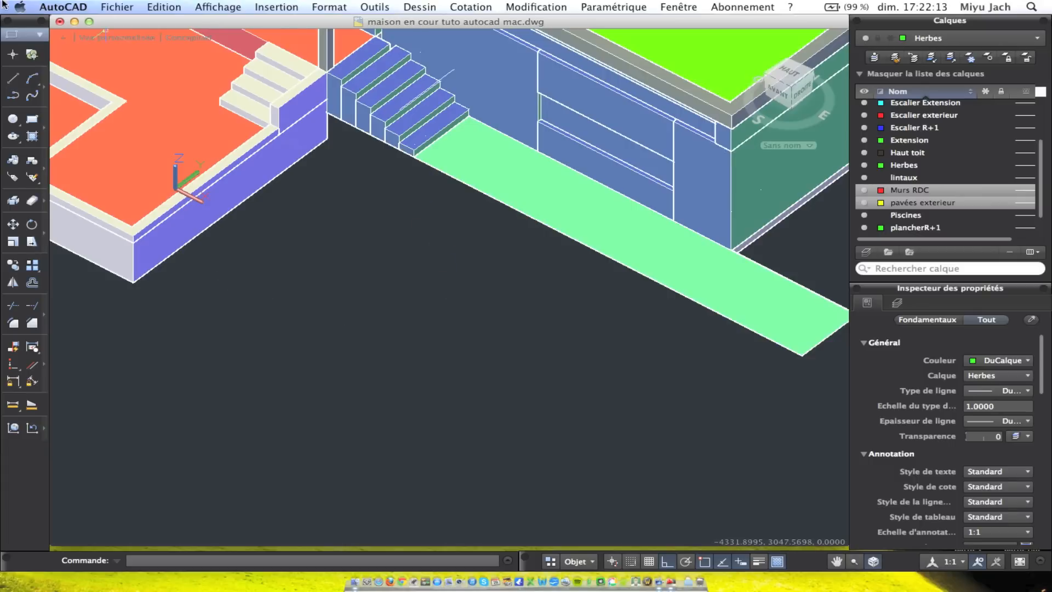
{"action": "left_click", "coordinate": [14, 96]}
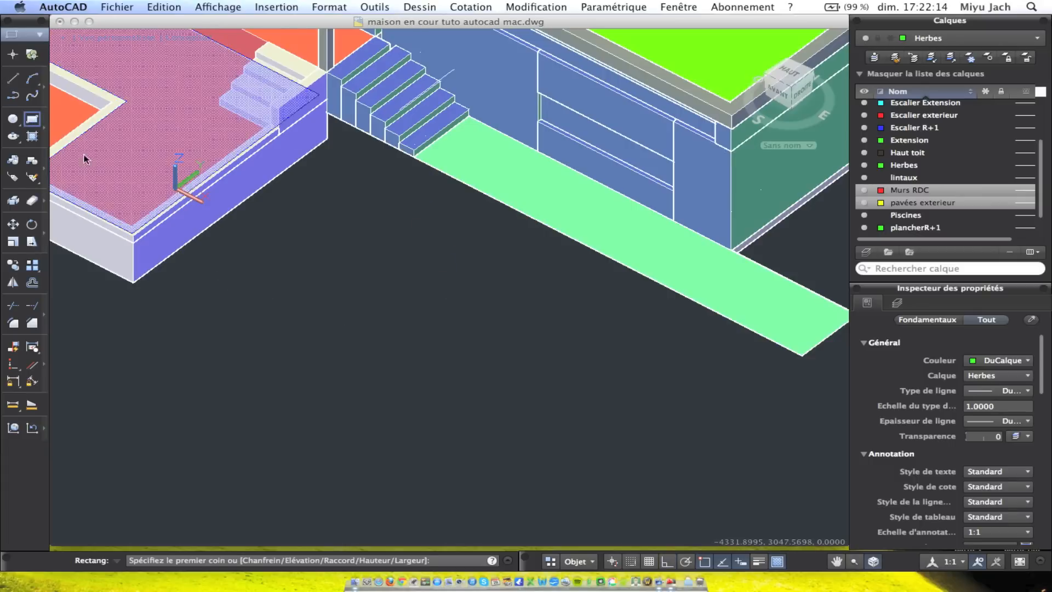
{"action": "left_click", "coordinate": [326, 112]}
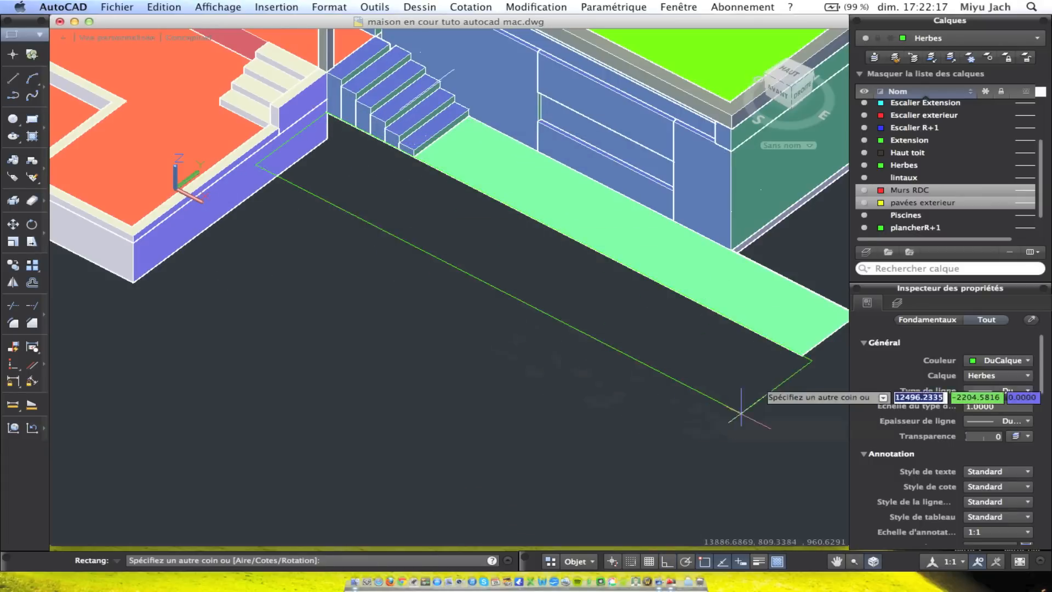
{"action": "scroll", "coordinate": [751, 387], "scroll_direction": "down", "scroll_amount": 5}
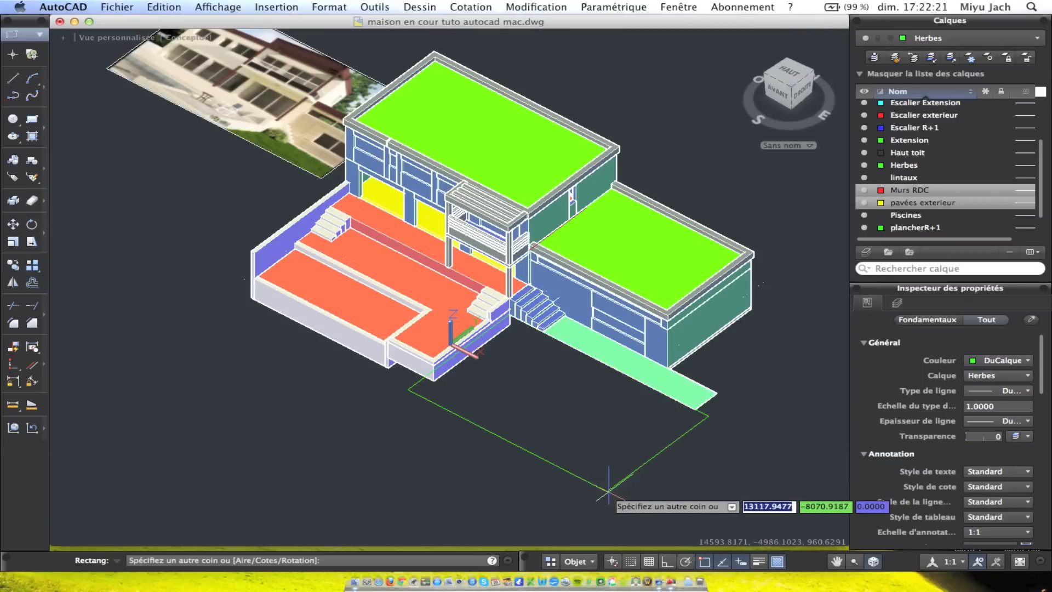
{"action": "scroll", "coordinate": [634, 452], "scroll_direction": "up", "scroll_amount": 3}
{"action": "key", "text": "Escape"}
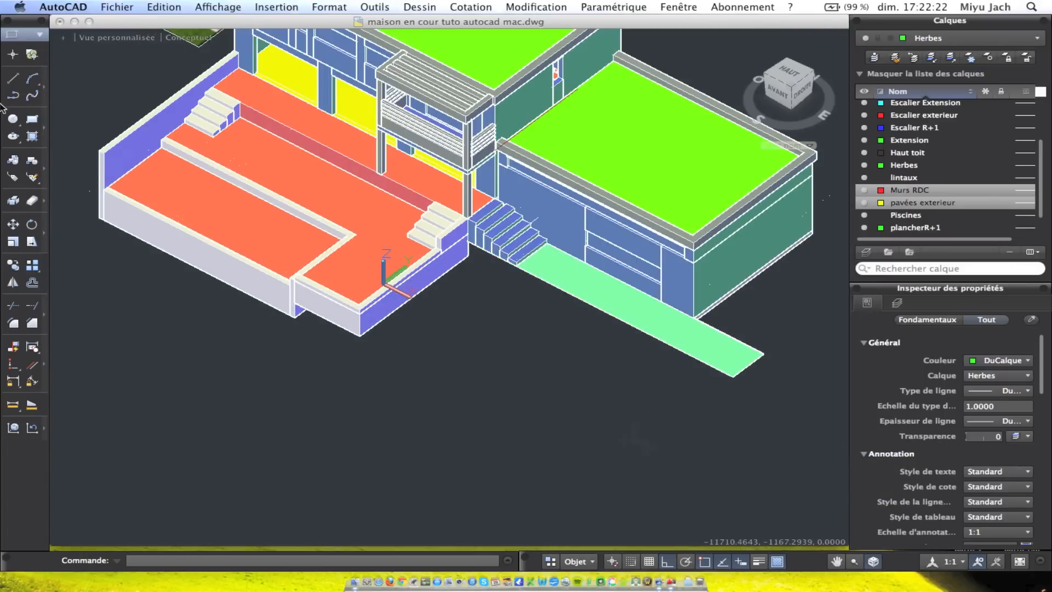
{"action": "left_click", "coordinate": [30, 123]}
{"action": "scroll", "coordinate": [734, 378], "scroll_direction": "up", "scroll_amount": 6}
{"action": "scroll", "coordinate": [737, 371], "scroll_direction": "up", "scroll_amount": 8}
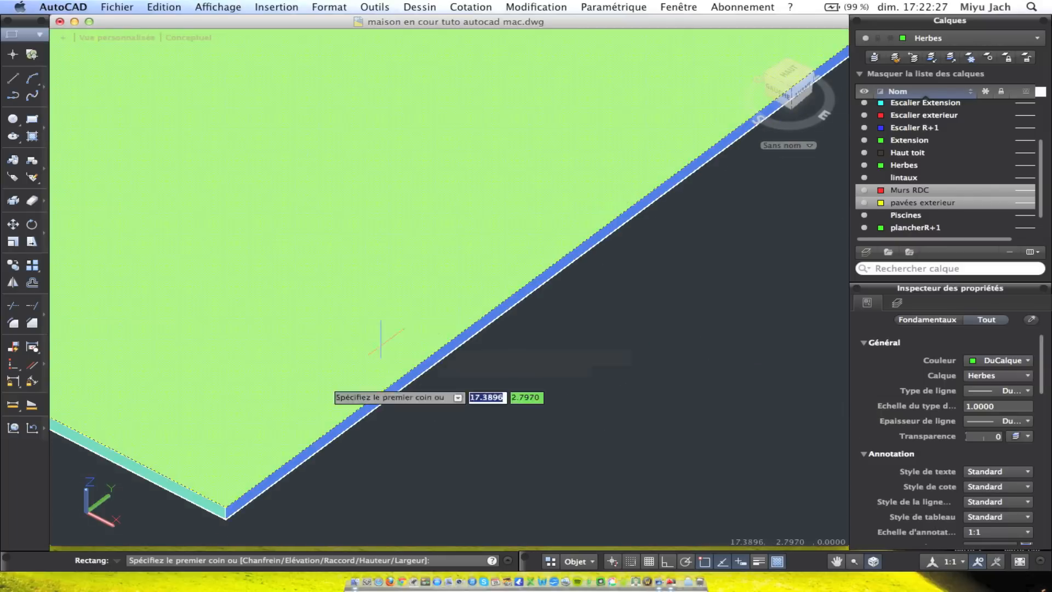
{"action": "scroll", "coordinate": [216, 463], "scroll_direction": "down", "scroll_amount": 10}
{"action": "middle_click_drag", "start_coordinate": [211, 449], "coordinate": [574, 442]}
{"action": "scroll", "coordinate": [379, 416], "scroll_direction": "down", "scroll_amount": 3}
{"action": "key", "text": "Escape"}
Draw the new lawn rectangle from the paving strip's outer front corner to the corner edge of the terrace wall
{"action": "right_click", "coordinate": [471, 441]}
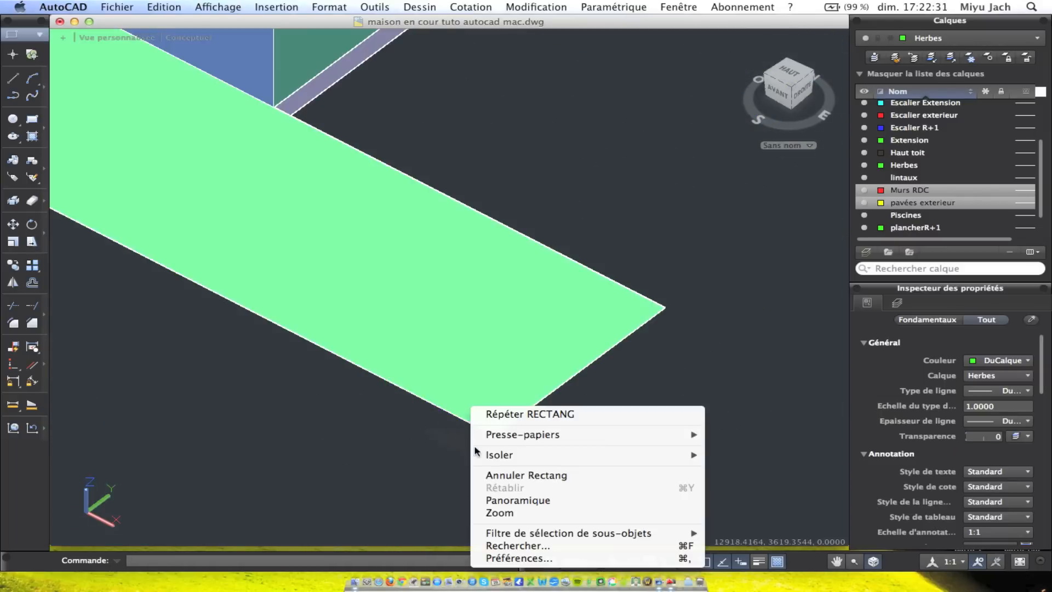
{"action": "left_click", "coordinate": [515, 415]}
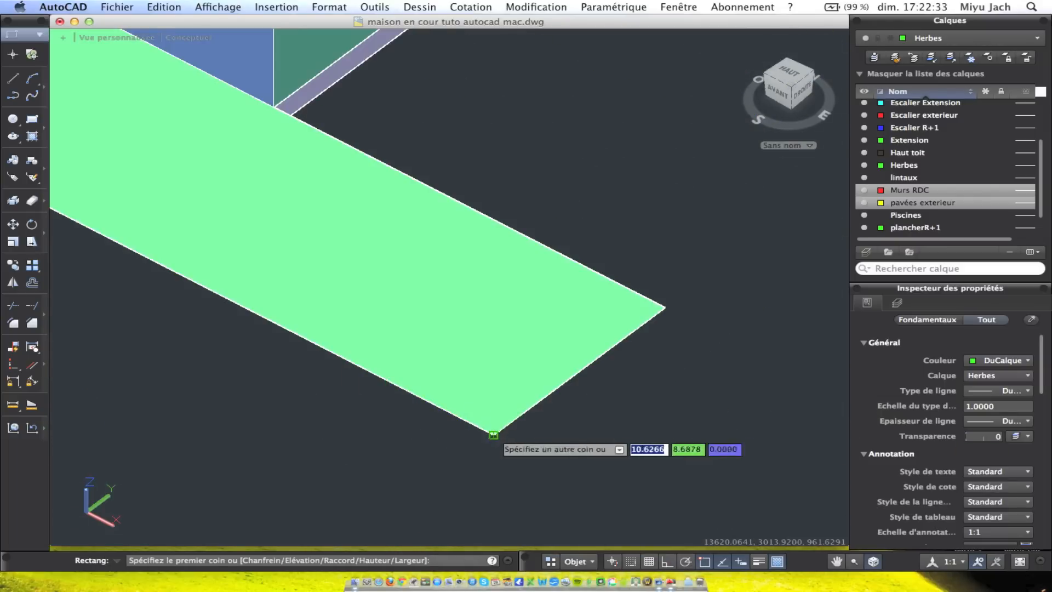
{"action": "left_click", "coordinate": [495, 435]}
{"action": "scroll", "coordinate": [94, 372], "scroll_direction": "down", "scroll_amount": 3}
{"action": "middle_click_drag", "start_coordinate": [161, 374], "coordinate": [596, 401]}
{"action": "scroll", "coordinate": [493, 372], "scroll_direction": "down", "scroll_amount": 5}
{"action": "middle_click_drag", "start_coordinate": [126, 287], "coordinate": [496, 309]}
{"action": "scroll", "coordinate": [310, 308], "scroll_direction": "up", "scroll_amount": 5}
{"action": "scroll", "coordinate": [466, 361], "scroll_direction": "up", "scroll_amount": 4}
{"action": "scroll", "coordinate": [485, 378], "scroll_direction": "up", "scroll_amount": 4}
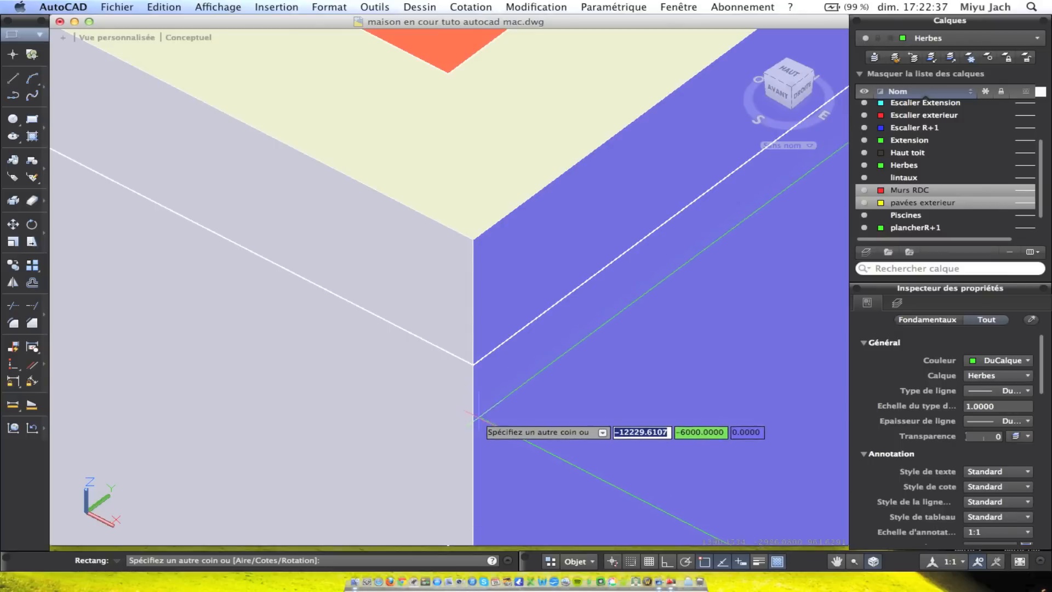
{"action": "scroll", "coordinate": [482, 370], "scroll_direction": "down", "scroll_amount": 3}
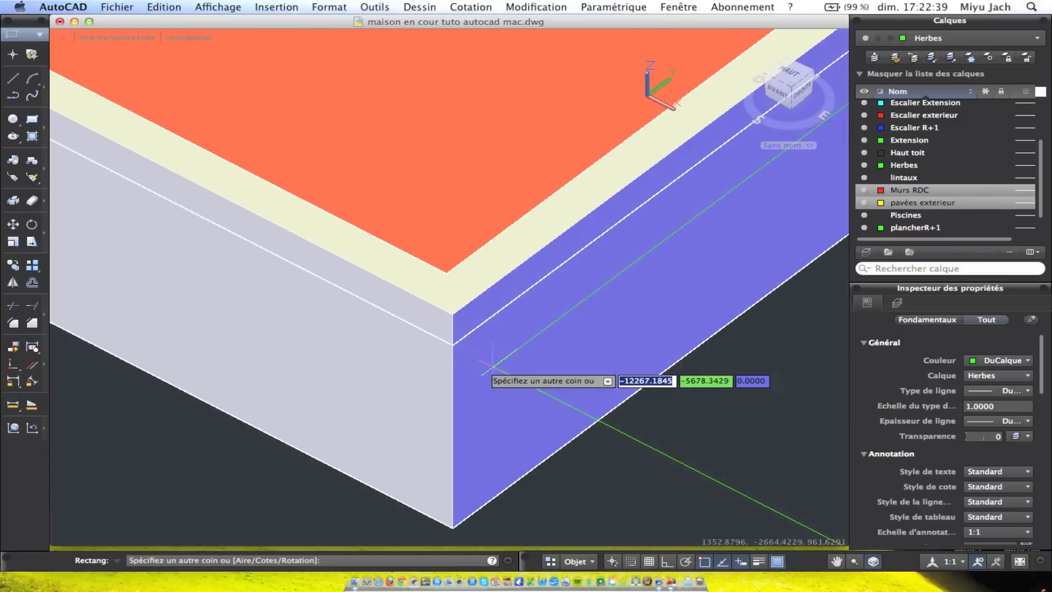
{"action": "left_click", "coordinate": [450, 405]}
{"action": "scroll", "coordinate": [264, 254], "scroll_direction": "down", "scroll_amount": 6}
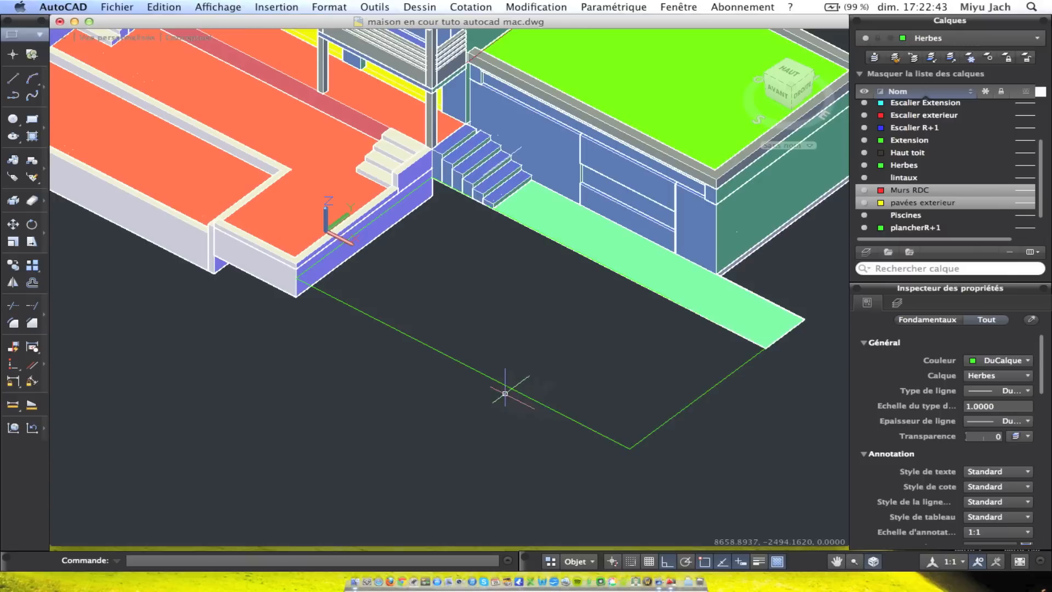
Stretch the lawn rectangle's long outer edge about 4084 units away from the paving, beyond the terrace wall
{"action": "left_click", "coordinate": [488, 372]}
{"action": "left_click", "coordinate": [463, 364]}
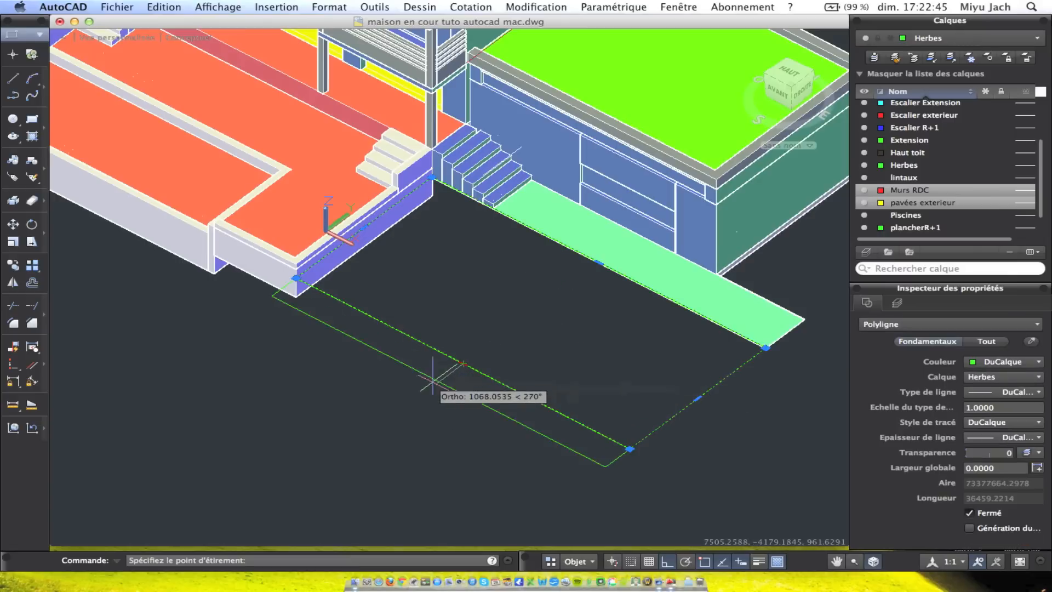
{"action": "scroll", "coordinate": [421, 395], "scroll_direction": "down", "scroll_amount": 3}
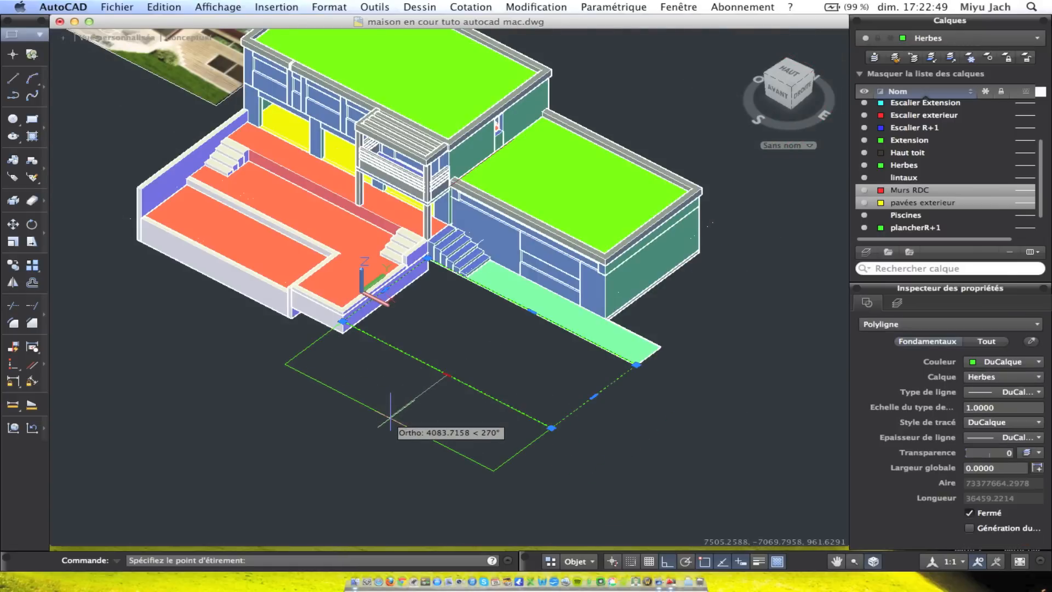
{"action": "scroll", "coordinate": [390, 417], "scroll_direction": "up", "scroll_amount": 3}
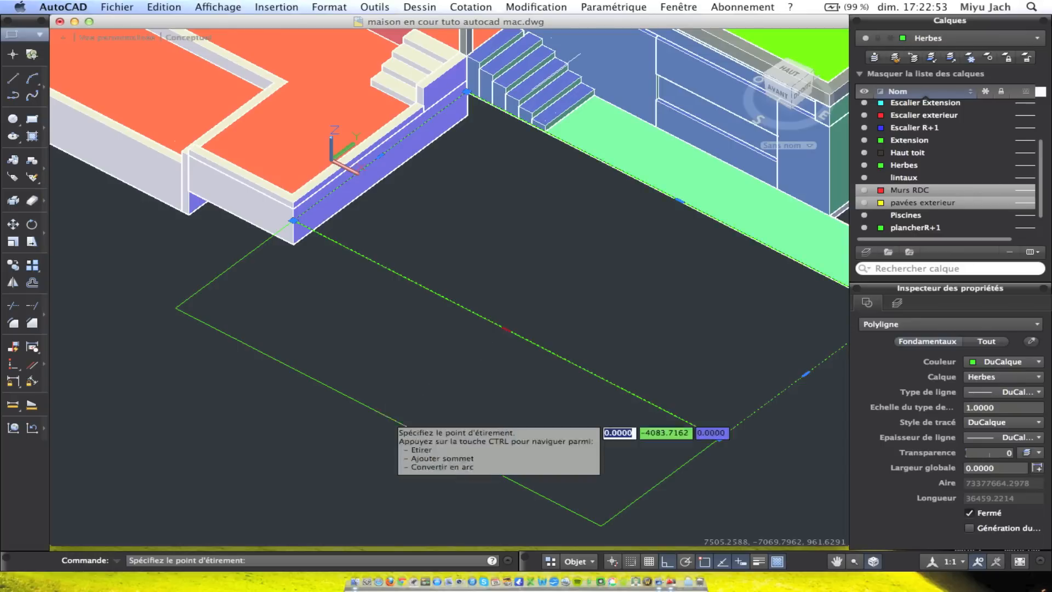
{"action": "left_click", "coordinate": [384, 419]}
{"action": "scroll", "coordinate": [239, 267], "scroll_direction": "down", "scroll_amount": 3}
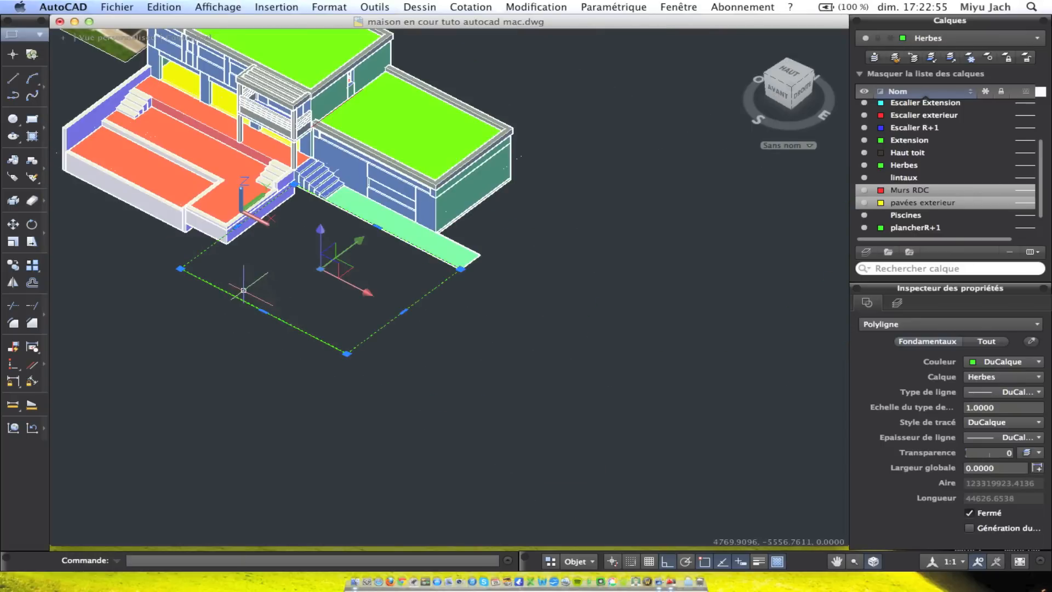
{"action": "middle_click_drag", "start_coordinate": [241, 269], "coordinate": [401, 288], "text": "shift"}
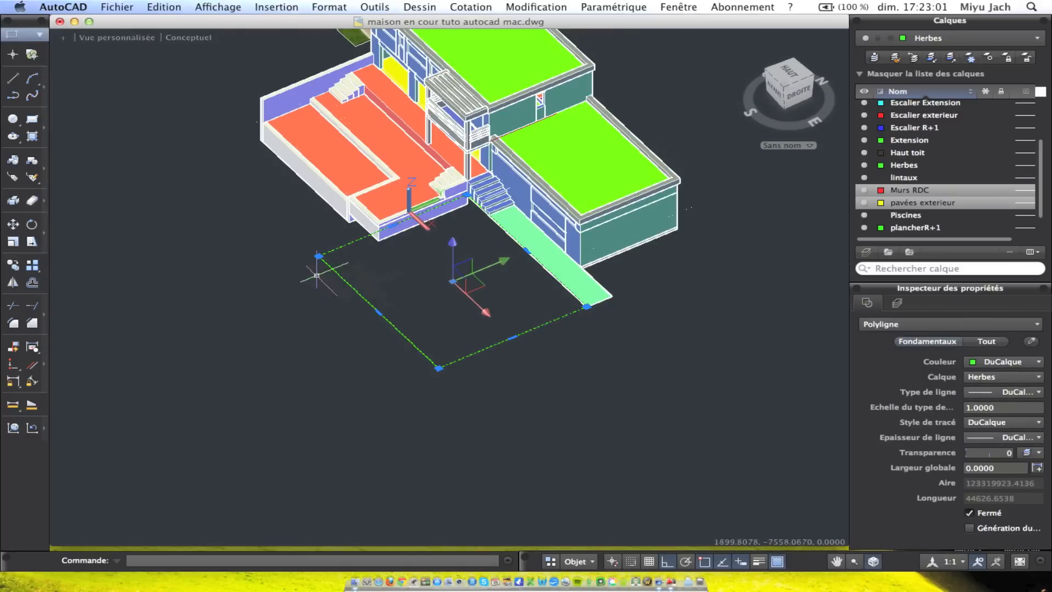
Draw a second lawn rectangle from the existing lawn's outer corner to the far front corner of the terrace wall
{"action": "middle_click_drag", "start_coordinate": [333, 256], "coordinate": [470, 271], "text": "shift"}
{"action": "key", "text": "Escape"}
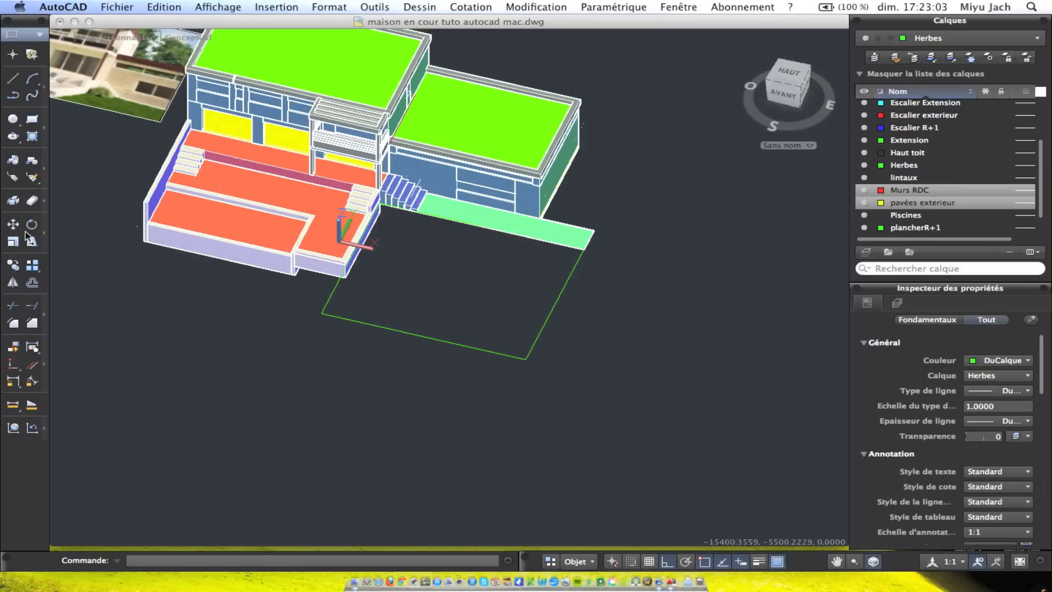
{"action": "left_click", "coordinate": [32, 136]}
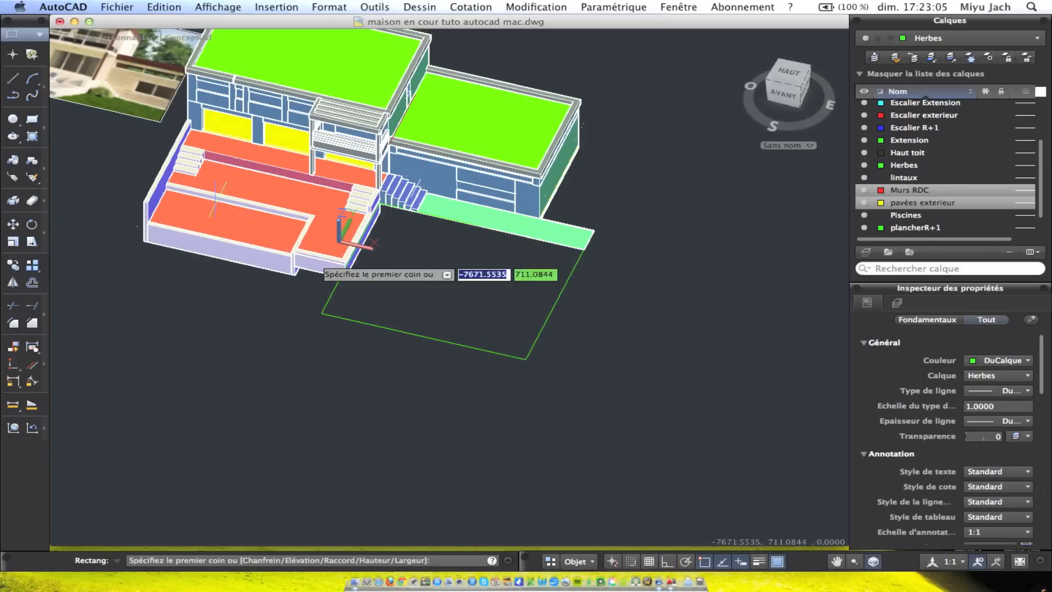
{"action": "left_click", "coordinate": [312, 301]}
{"action": "scroll", "coordinate": [140, 255], "scroll_direction": "up", "scroll_amount": 5}
{"action": "scroll", "coordinate": [159, 244], "scroll_direction": "up", "scroll_amount": 2}
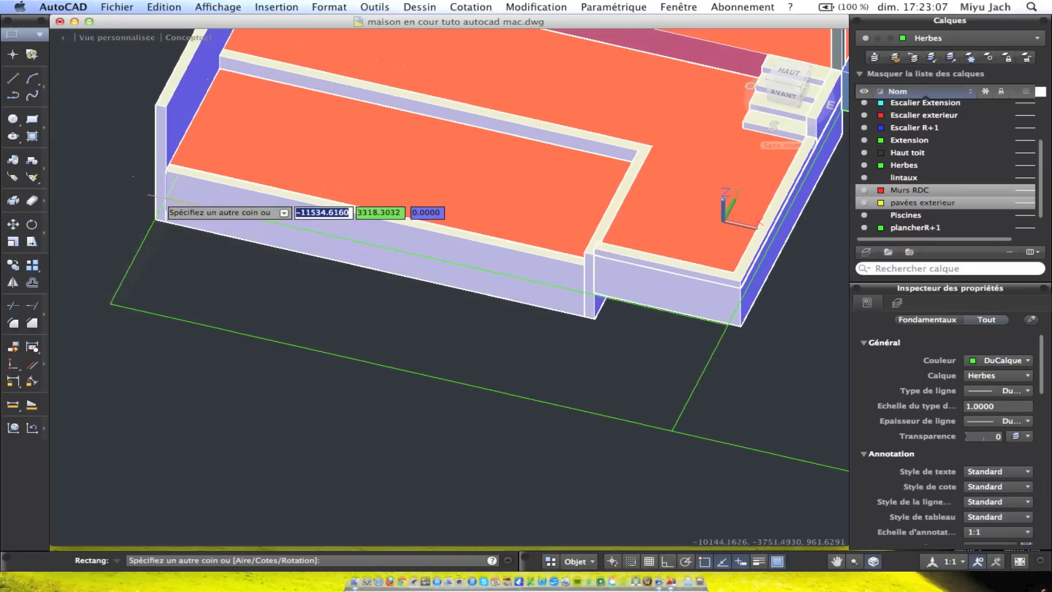
{"action": "scroll", "coordinate": [155, 177], "scroll_direction": "up", "scroll_amount": 2}
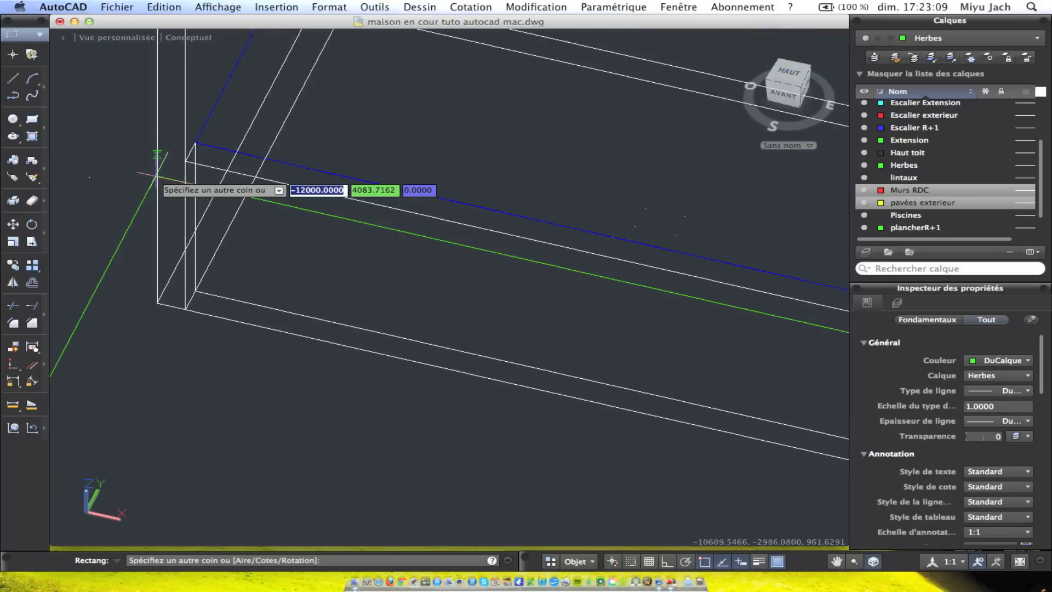
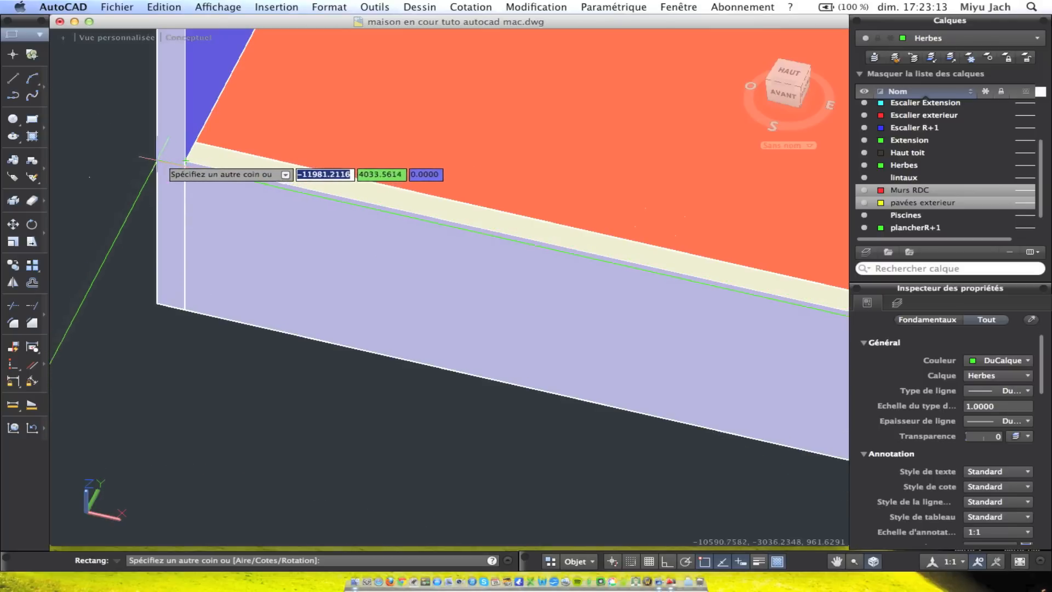
{"action": "left_click", "coordinate": [186, 161]}
{"action": "left_click", "coordinate": [135, 274]}
{"action": "left_click", "coordinate": [113, 285]}
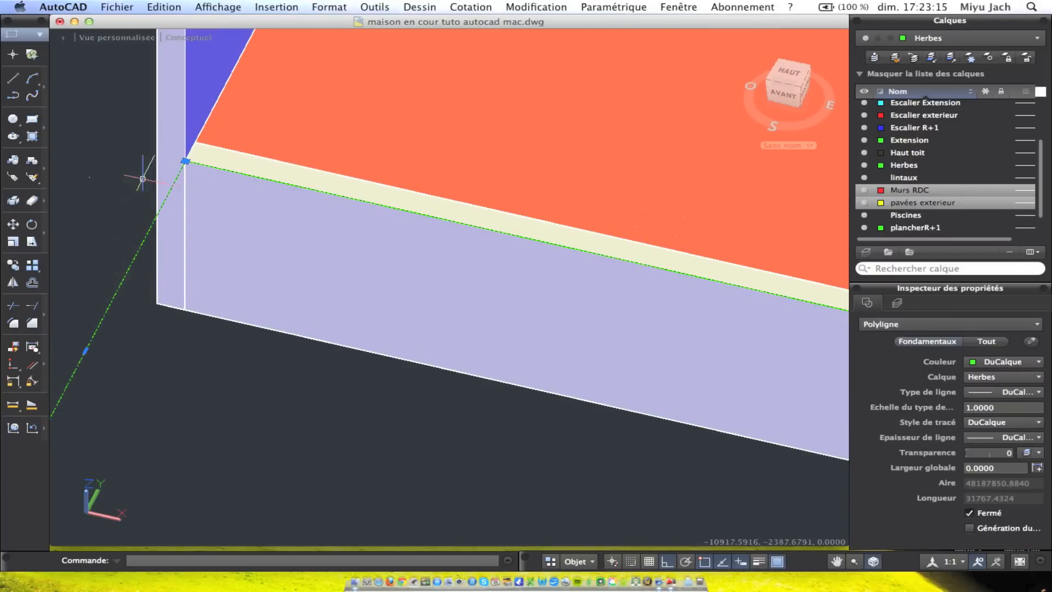
{"action": "middle_click_drag", "start_coordinate": [132, 339], "coordinate": [247, 305]}
{"action": "left_click", "coordinate": [217, 310]}
{"action": "left_click", "coordinate": [185, 291]}
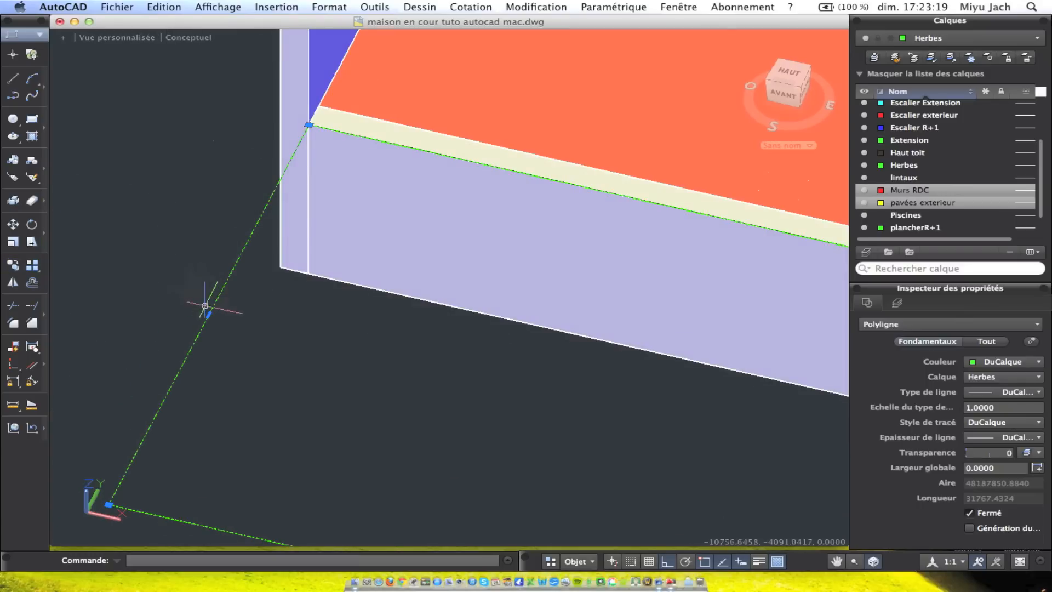
{"action": "left_click", "coordinate": [209, 314]}
{"action": "scroll", "coordinate": [159, 294], "scroll_direction": "down", "scroll_amount": 5}
{"action": "middle_click_drag", "start_coordinate": [157, 295], "coordinate": [414, 314]}
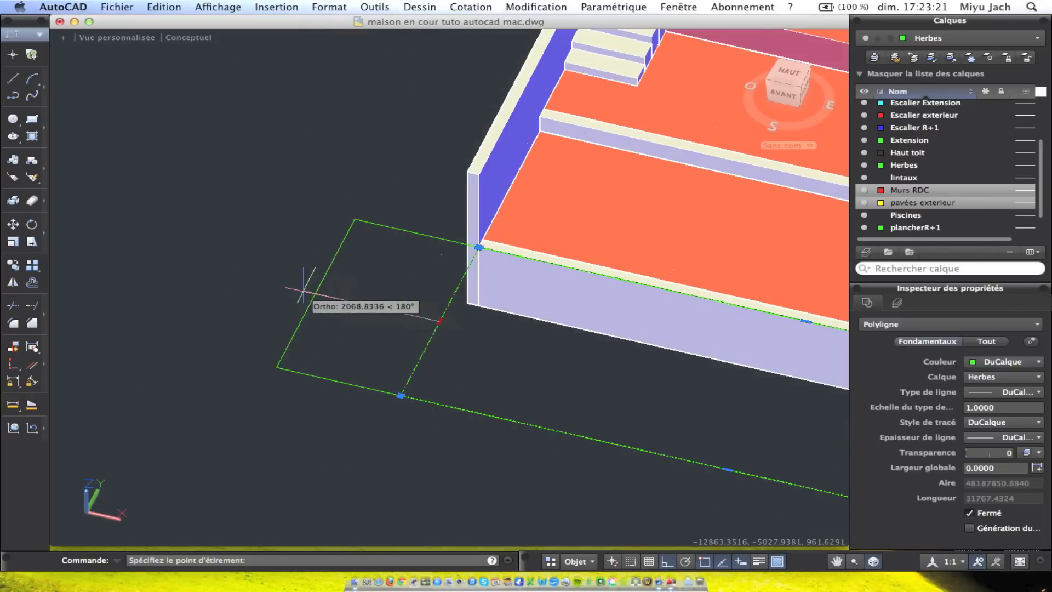
{"action": "scroll", "coordinate": [121, 245], "scroll_direction": "down", "scroll_amount": 5}
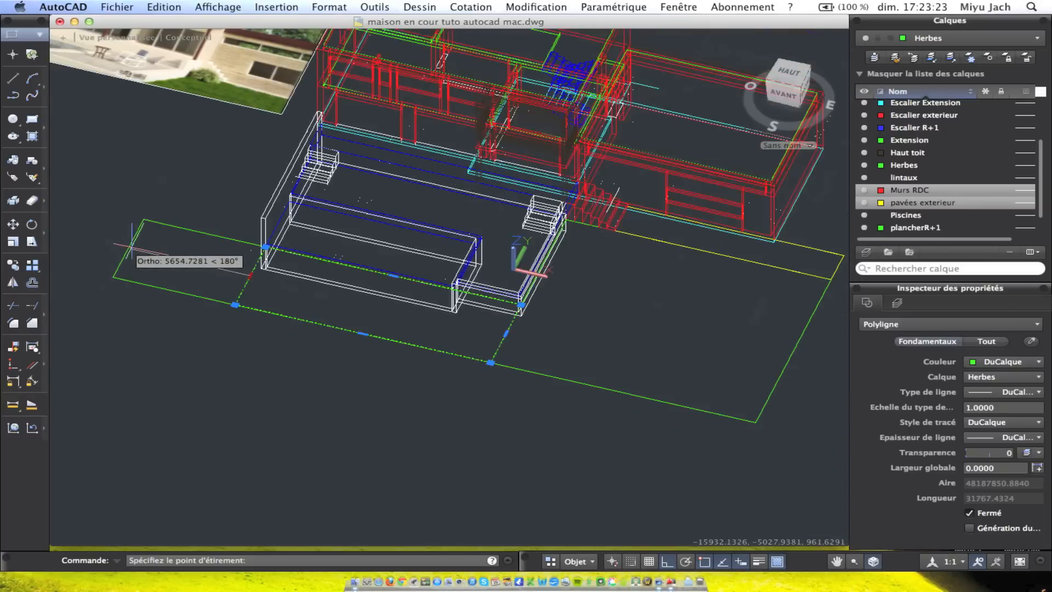
{"action": "key", "text": "Escape"}
Examine the lawn outline against the terrace walls, and the ground slab's edge at the house's rear left corner
{"action": "middle_click_drag", "start_coordinate": [379, 288], "coordinate": [305, 169], "text": "shift"}
{"action": "scroll", "coordinate": [307, 153], "scroll_direction": "up", "scroll_amount": 5}
{"action": "middle_click_drag", "start_coordinate": [311, 127], "coordinate": [550, 310]}
{"action": "mouse_move", "coordinate": [329, 172]}
{"action": "middle_mouse_down", "text": "shift"}
{"action": "mouse_move", "coordinate": [247, 122]}
{"action": "mouse_move", "coordinate": [275, 117]}
{"action": "mouse_move", "coordinate": [515, 162]}
{"action": "mouse_move", "coordinate": [422, 180]}
{"action": "mouse_move", "coordinate": [474, 196]}
{"action": "middle_mouse_up", "text": "shift"}
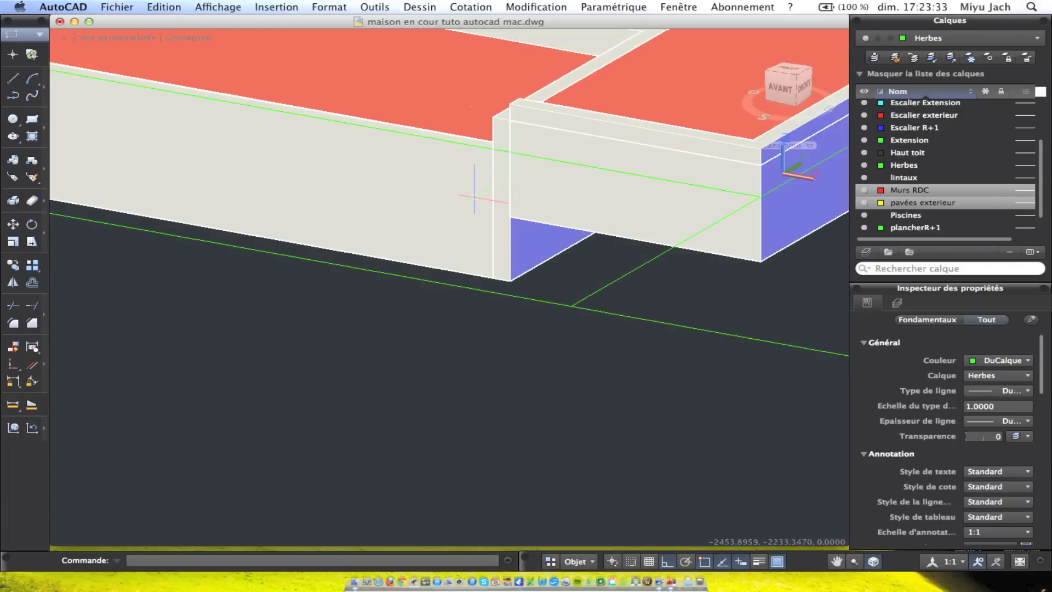
{"action": "mouse_move", "coordinate": [439, 284]}
{"action": "middle_mouse_down", "text": "shift"}
{"action": "mouse_move", "coordinate": [525, 305]}
{"action": "mouse_move", "coordinate": [473, 218]}
{"action": "middle_mouse_up", "text": "shift"}
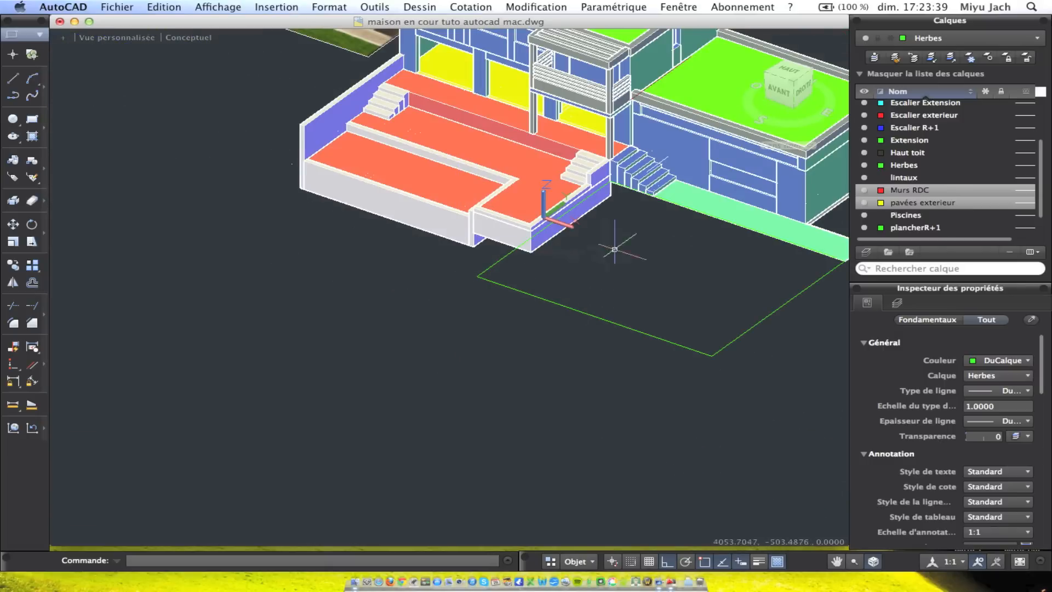
{"action": "scroll", "coordinate": [504, 276], "scroll_direction": "down", "scroll_amount": 5}
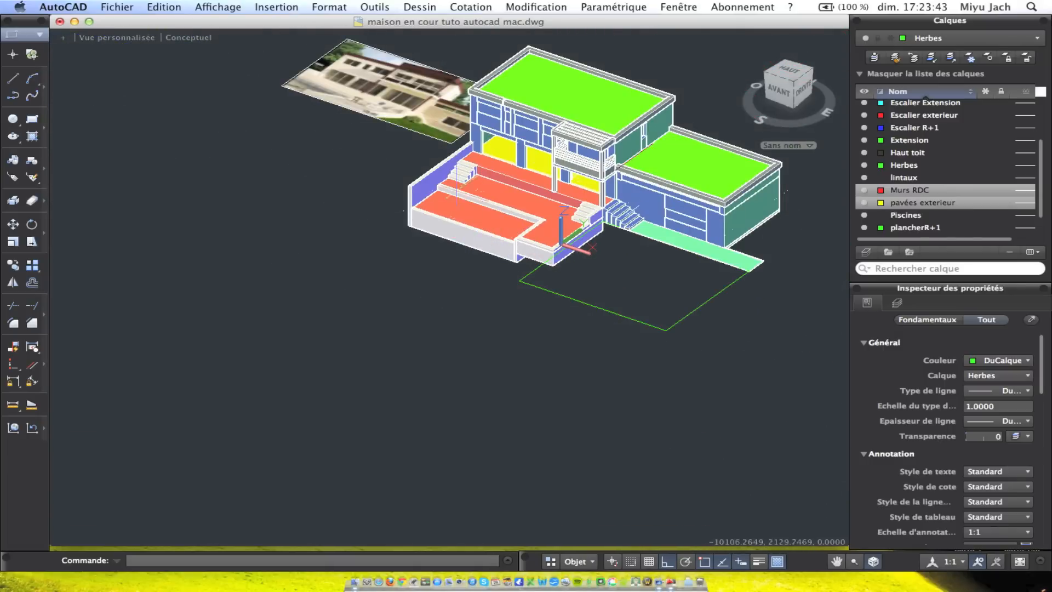
{"action": "middle_click_drag", "start_coordinate": [405, 216], "coordinate": [526, 277], "text": "shift"}
{"action": "middle_click_drag", "start_coordinate": [472, 252], "coordinate": [472, 252], "text": "shift"}
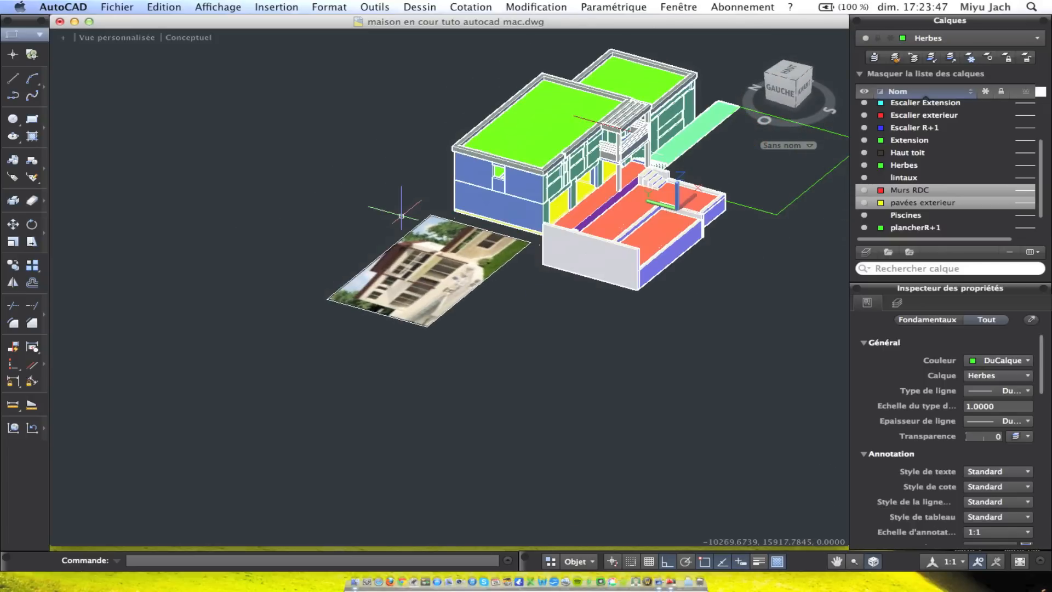
{"action": "scroll", "coordinate": [572, 226], "scroll_direction": "up", "scroll_amount": 5}
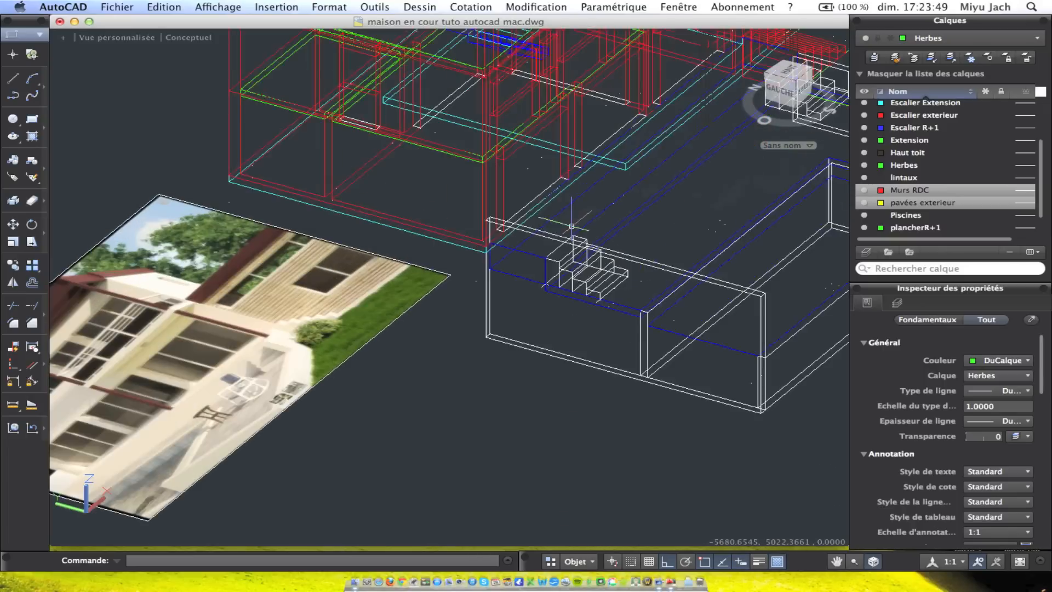
{"action": "mouse_move", "coordinate": [680, 192]}
{"action": "middle_mouse_down", "text": "shift"}
{"action": "mouse_move", "coordinate": [692, 209]}
{"action": "mouse_move", "coordinate": [716, 207]}
{"action": "mouse_move", "coordinate": [692, 211]}
{"action": "middle_mouse_up", "text": "shift"}
{"action": "middle_click_drag", "start_coordinate": [535, 207], "coordinate": [324, 190]}
{"action": "mouse_move", "coordinate": [769, 203]}
{"action": "middle_mouse_down"}
{"action": "mouse_move", "coordinate": [496, 179]}
{"action": "mouse_move", "coordinate": [406, 159]}
{"action": "middle_mouse_up"}
{"action": "scroll", "coordinate": [397, 137], "scroll_direction": "up", "scroll_amount": 6}
{"action": "middle_click_drag", "start_coordinate": [264, 143], "coordinate": [466, 157]}
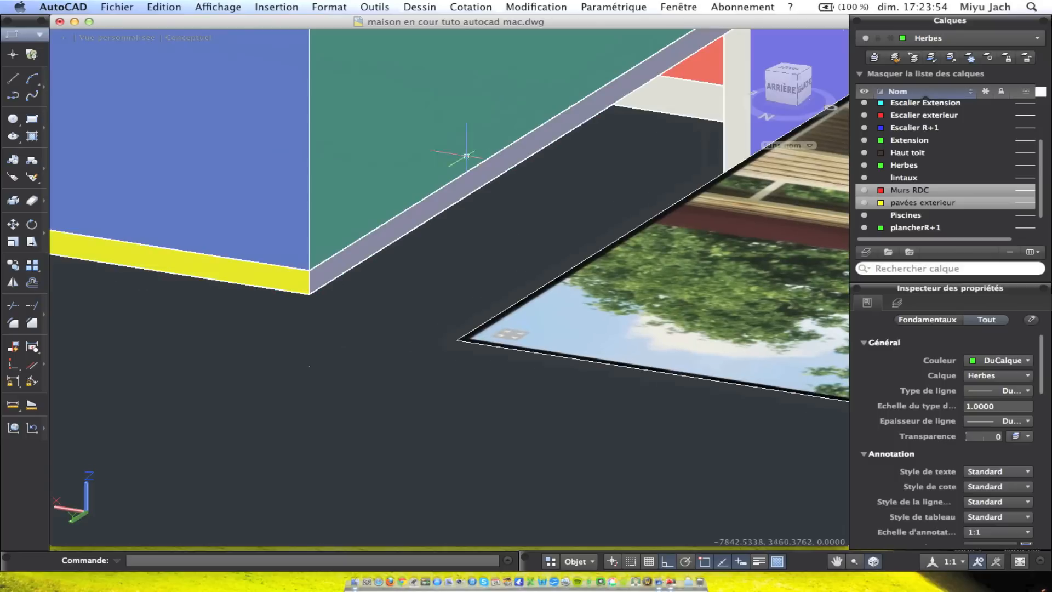
Try to move the Dalle slab's left side face by -200 from its rear upper corner, and undo it
{"action": "left_click", "coordinate": [374, 249]}
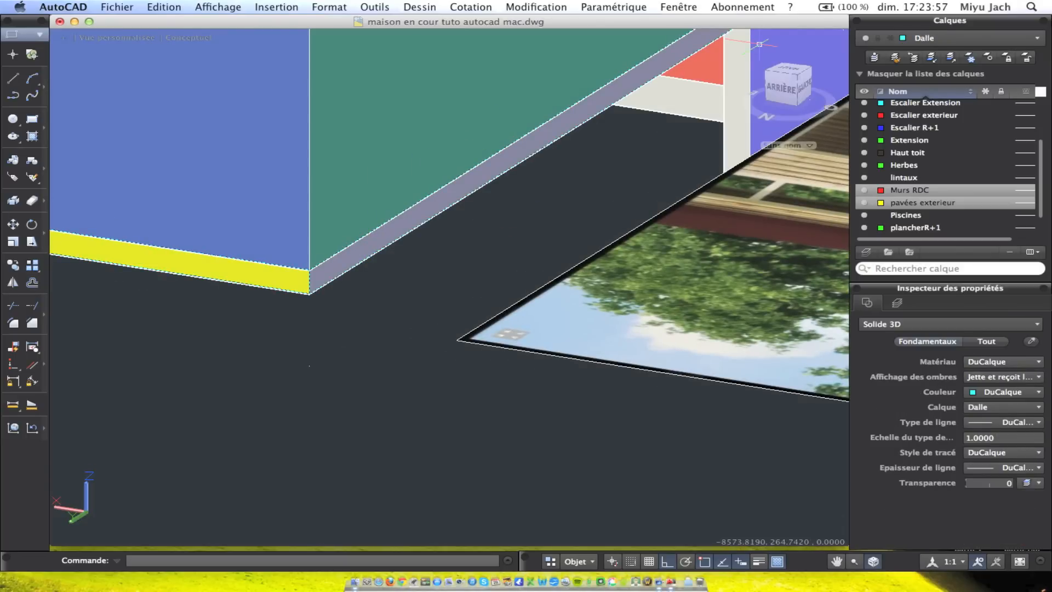
{"action": "left_click", "coordinate": [418, 7]}
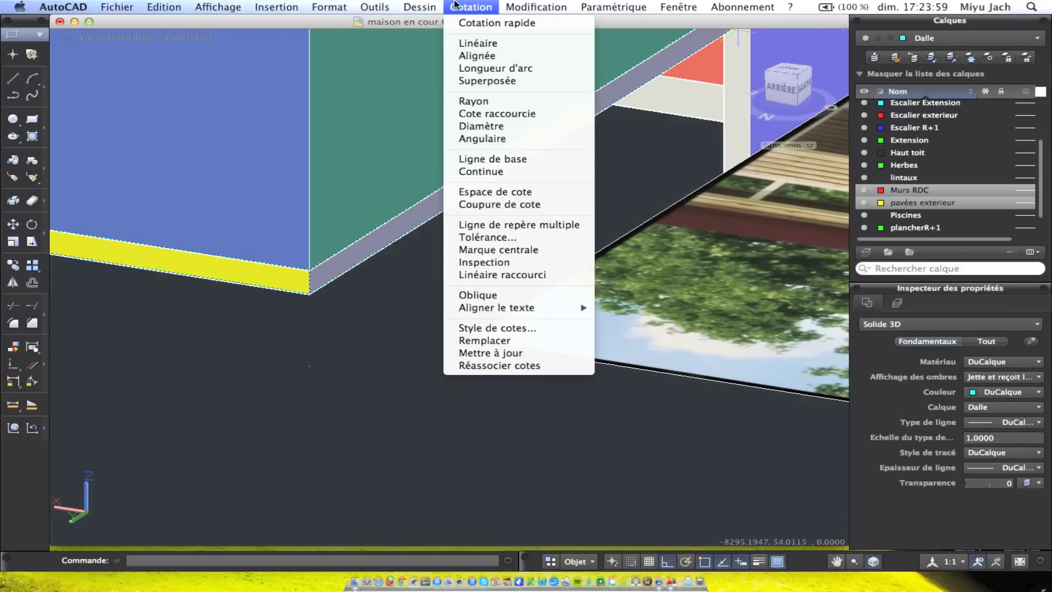
{"action": "mouse_move", "coordinate": [561, 362]}
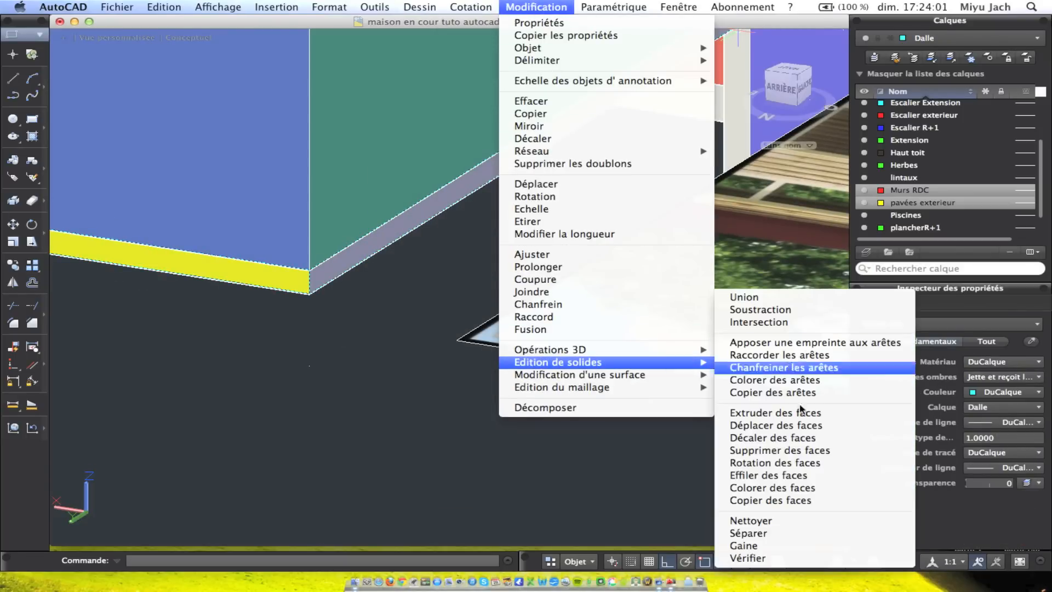
{"action": "left_click", "coordinate": [799, 426]}
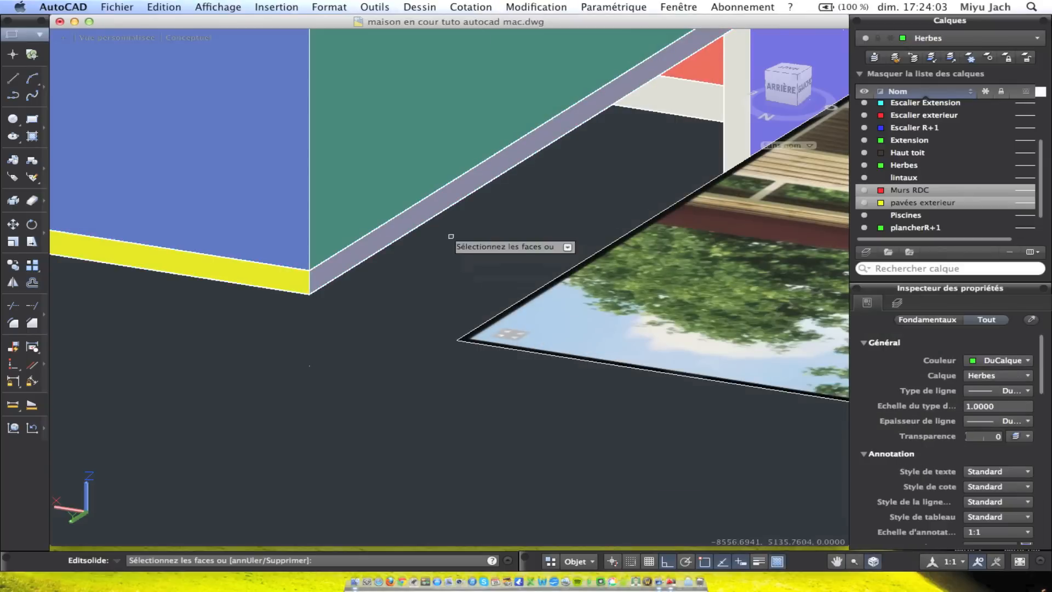
{"action": "left_click", "coordinate": [441, 209]}
{"action": "key", "text": "Return"}
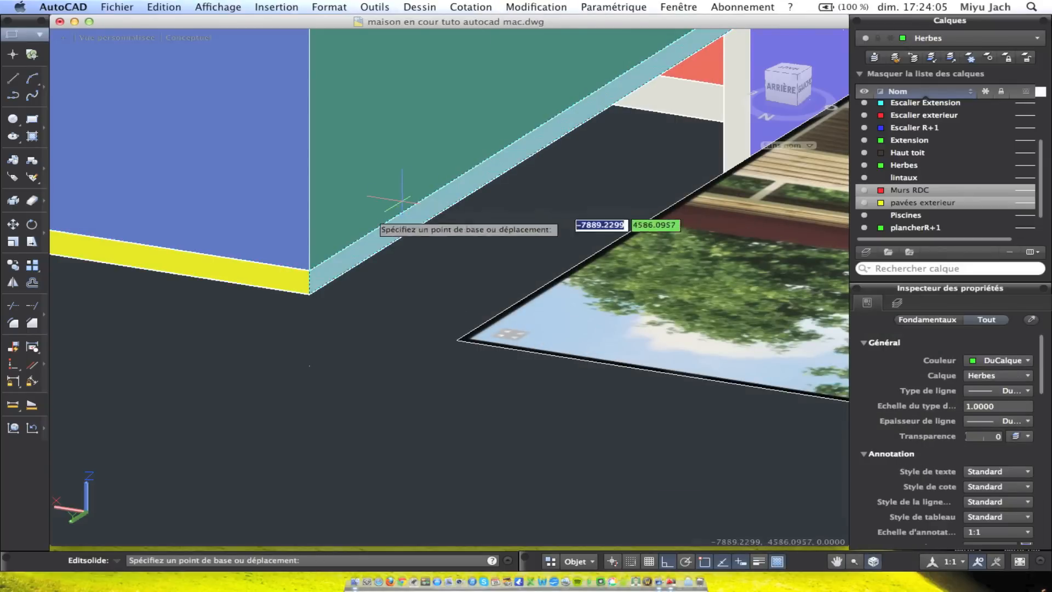
{"action": "left_click", "coordinate": [309, 271]}
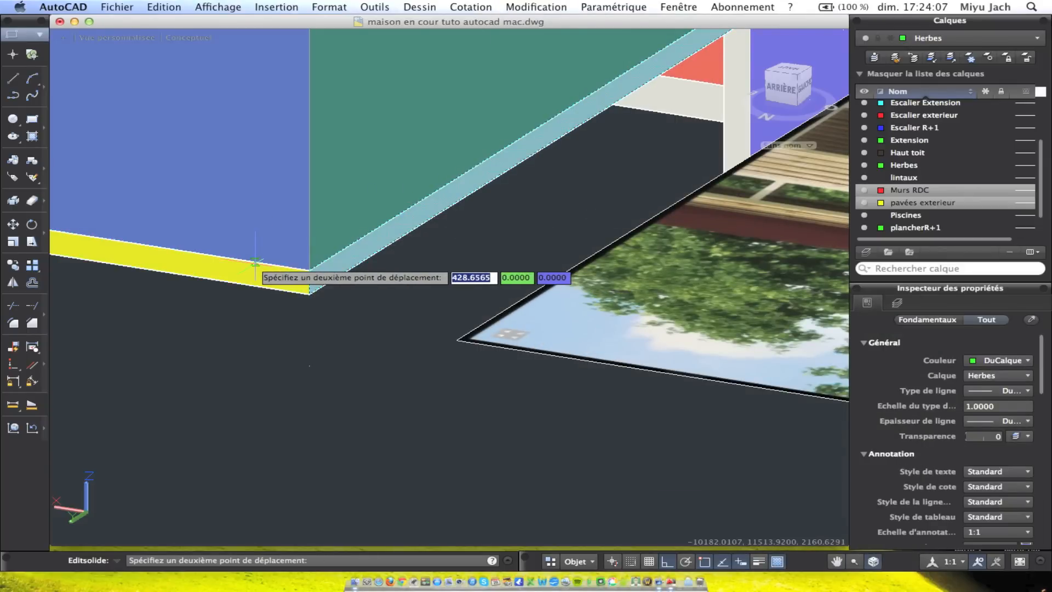
{"action": "type", "text": "-200"}
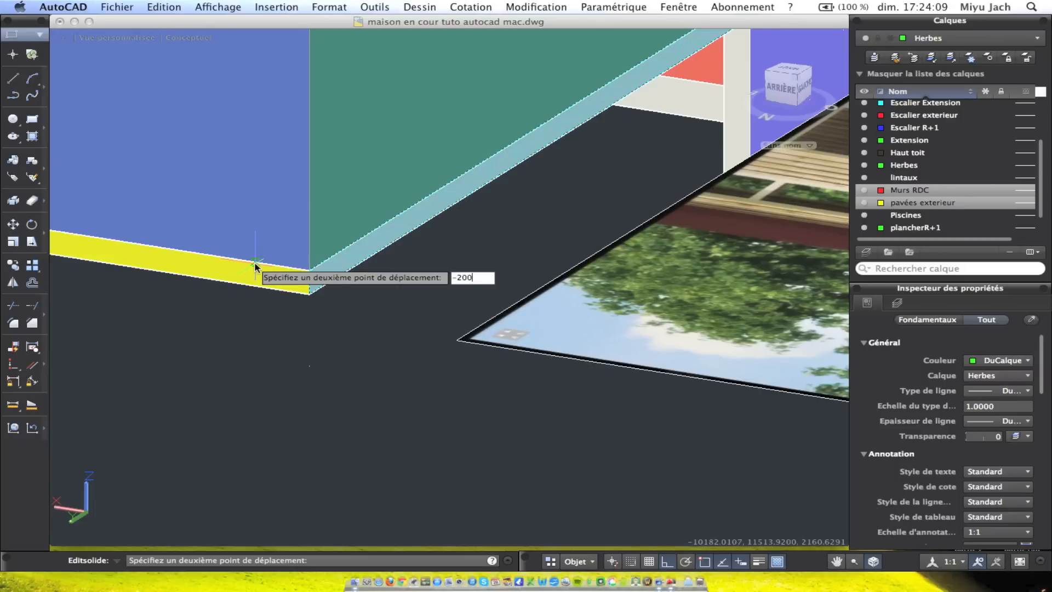
{"action": "key", "text": "Return"}
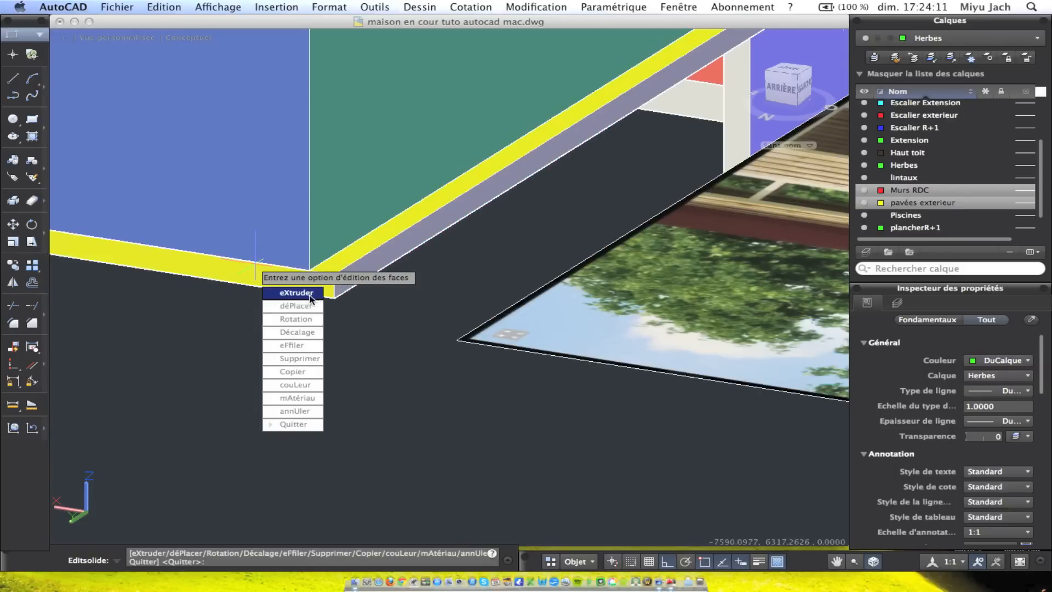
{"action": "key", "text": "Escape"}
{"action": "key", "text": "super+z"}
Extrude the Dalle slab's left side face outward beyond the house wall
{"action": "right_click", "coordinate": [366, 316]}
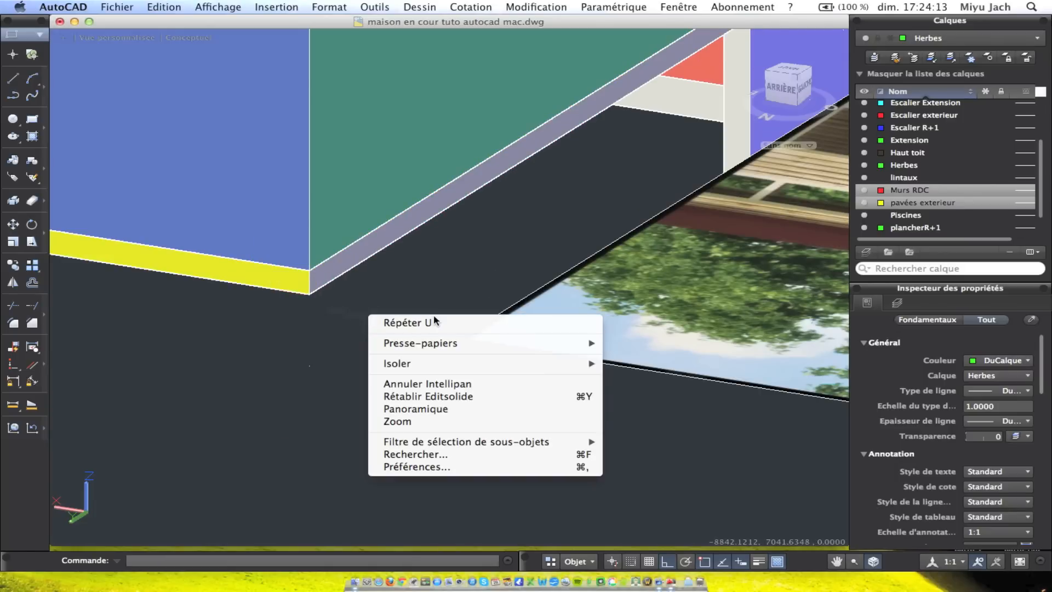
{"action": "left_click", "coordinate": [459, 5]}
{"action": "mouse_move", "coordinate": [536, 7]}
{"action": "mouse_move", "coordinate": [584, 364]}
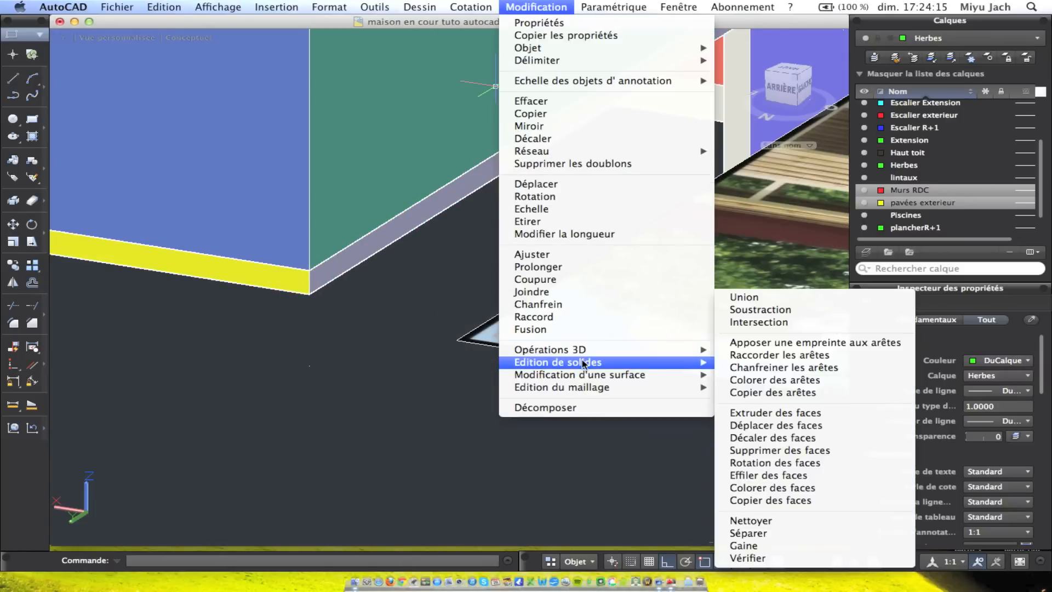
{"action": "left_click", "coordinate": [772, 412]}
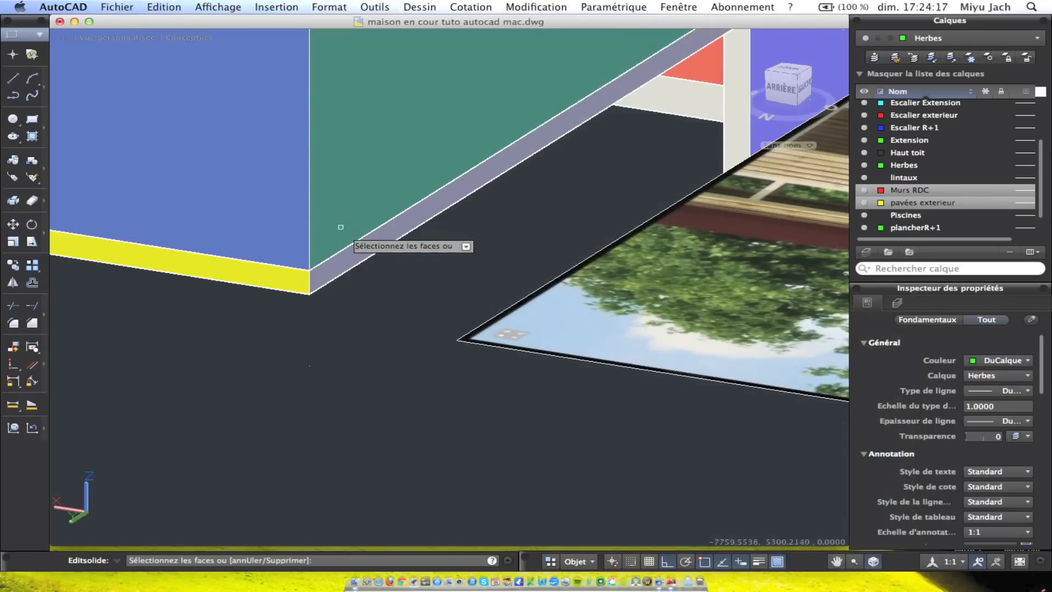
{"action": "key", "text": "Return"}
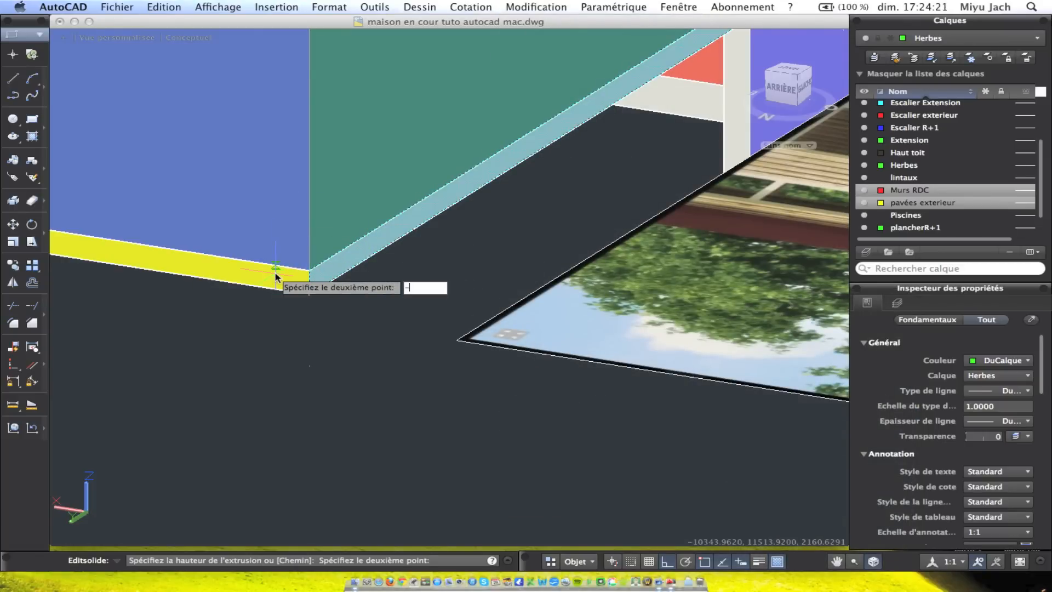
{"action": "key", "text": "Return"}
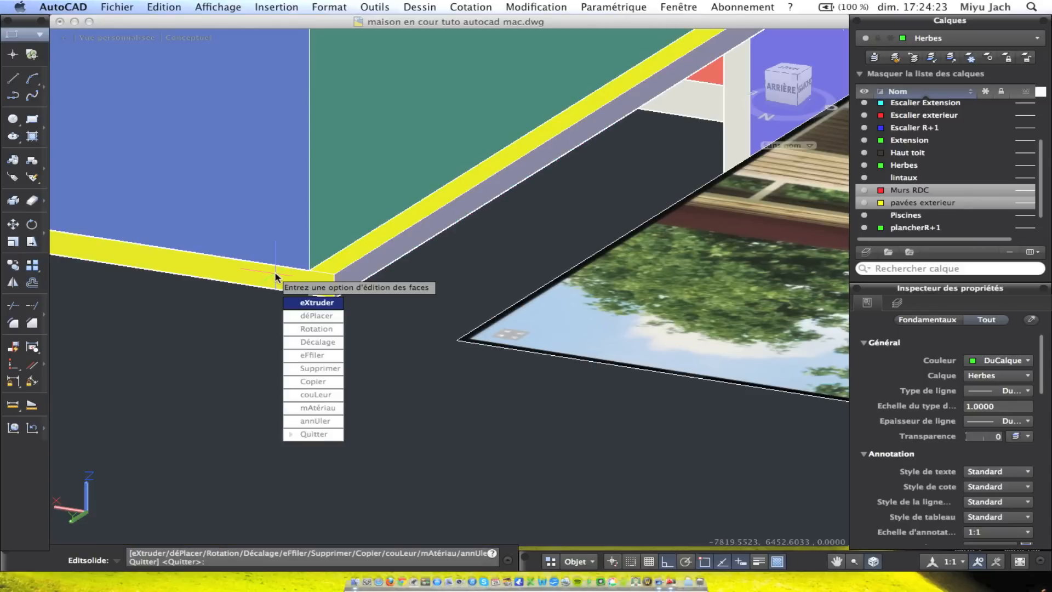
{"action": "key", "text": "Escape"}
{"action": "middle_click_drag", "start_coordinate": [437, 324], "coordinate": [376, 320], "text": "shift"}
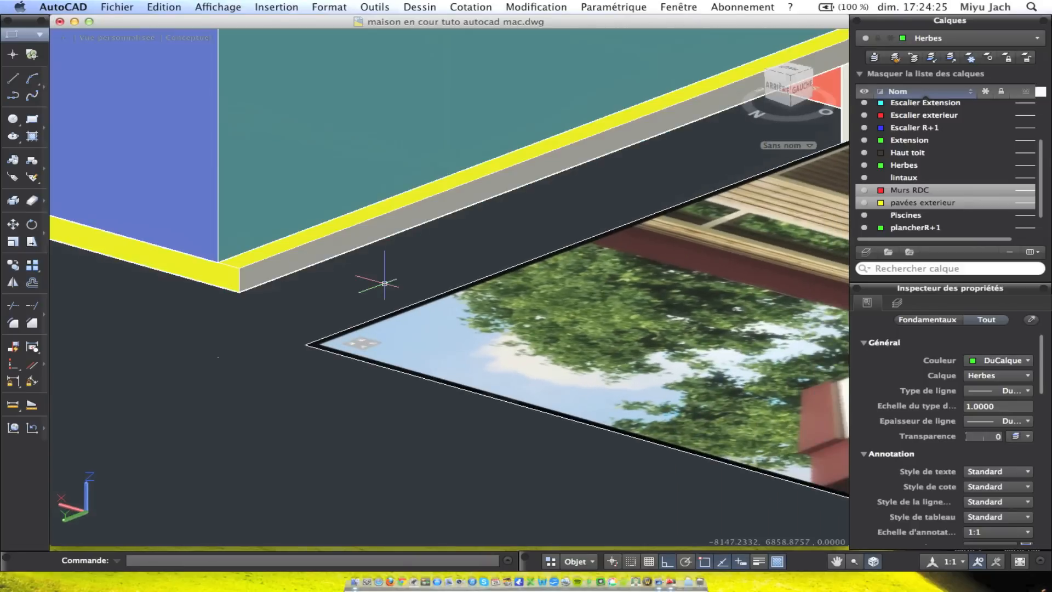
{"action": "right_click", "coordinate": [380, 278]}
{"action": "left_click", "coordinate": [444, 285]}
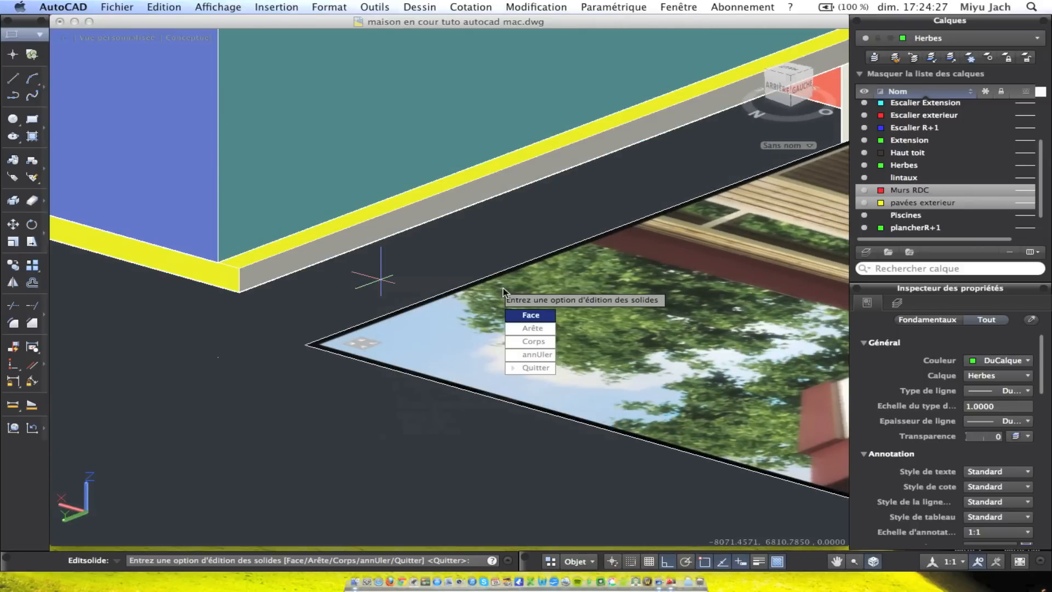
{"action": "key", "text": "Escape"}
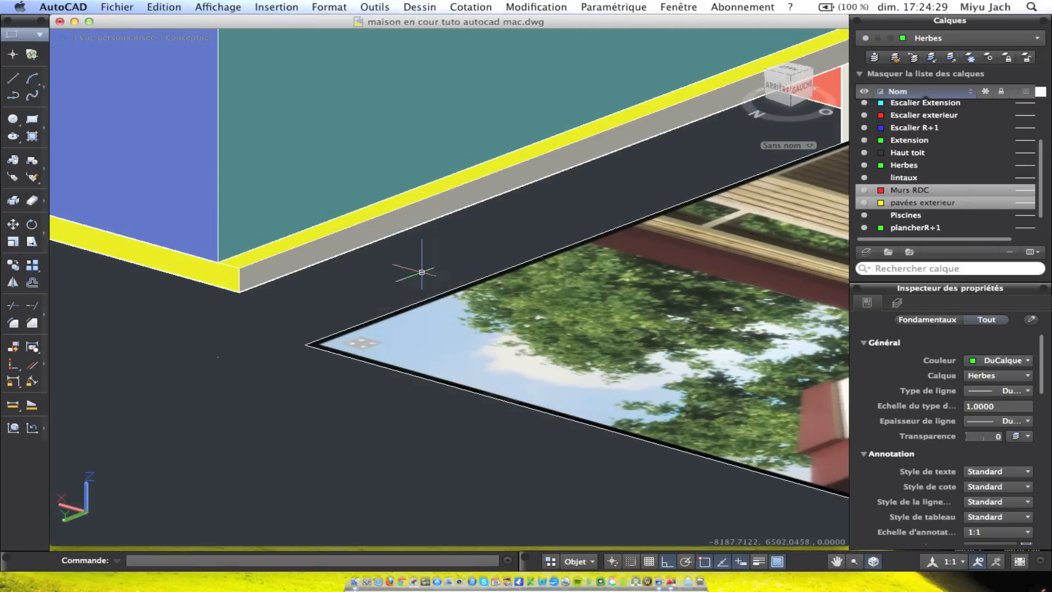
Extrude the same left side face of the Dalle slab by -400
{"action": "right_click", "coordinate": [403, 285]}
{"action": "left_click", "coordinate": [441, 287]}
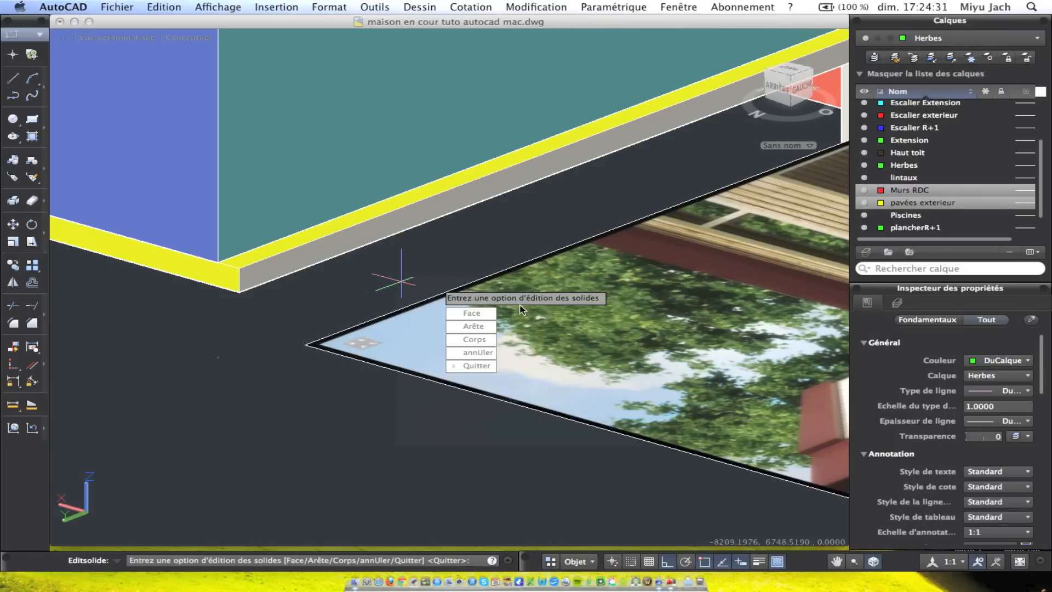
{"action": "left_click", "coordinate": [472, 314]}
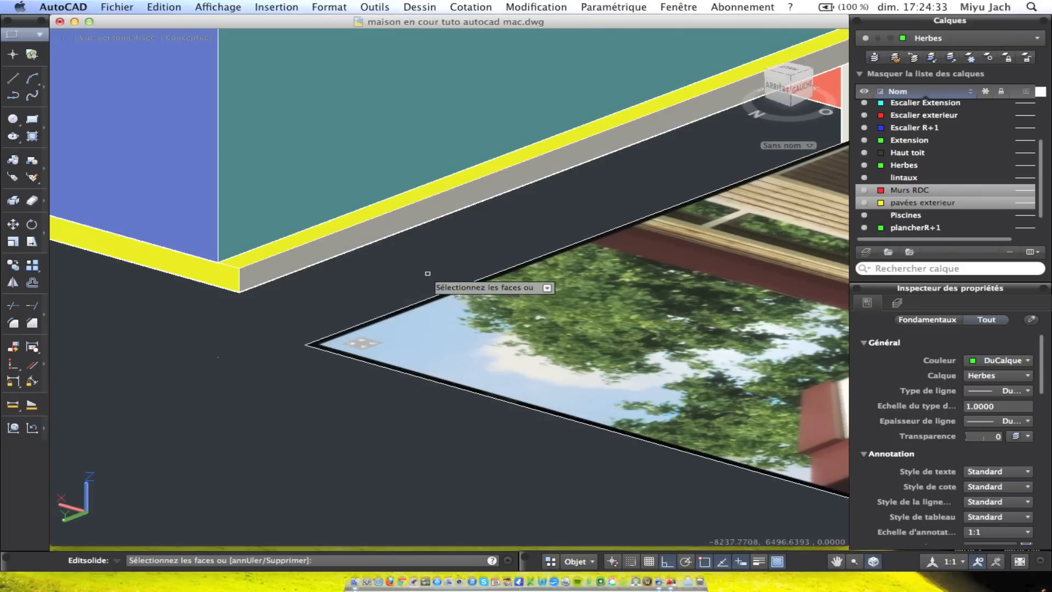
{"action": "left_click", "coordinate": [398, 230]}
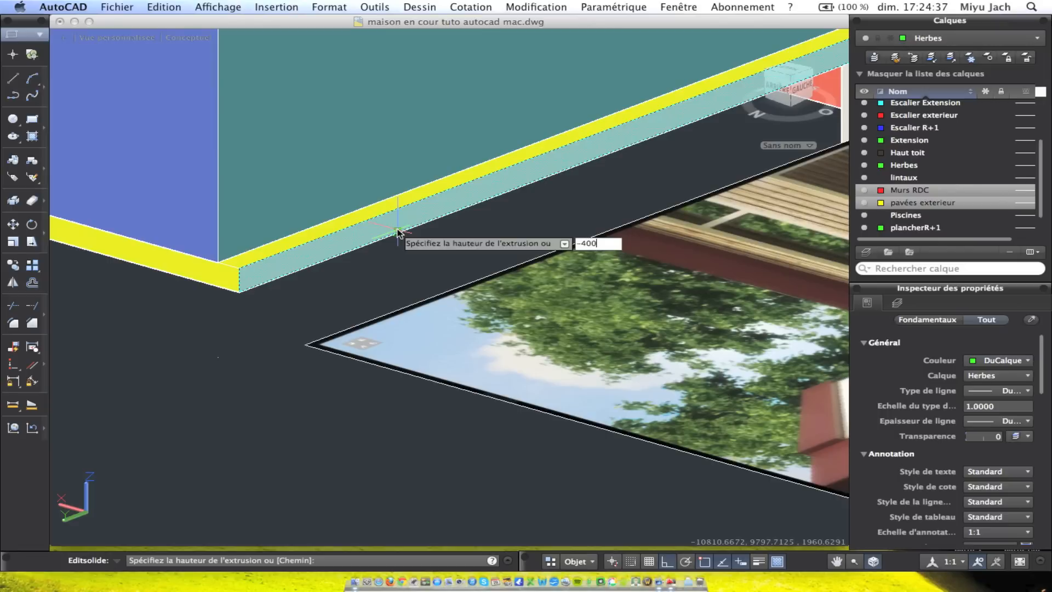
{"action": "key", "text": "Return"}
{"action": "key", "text": "Escape"}
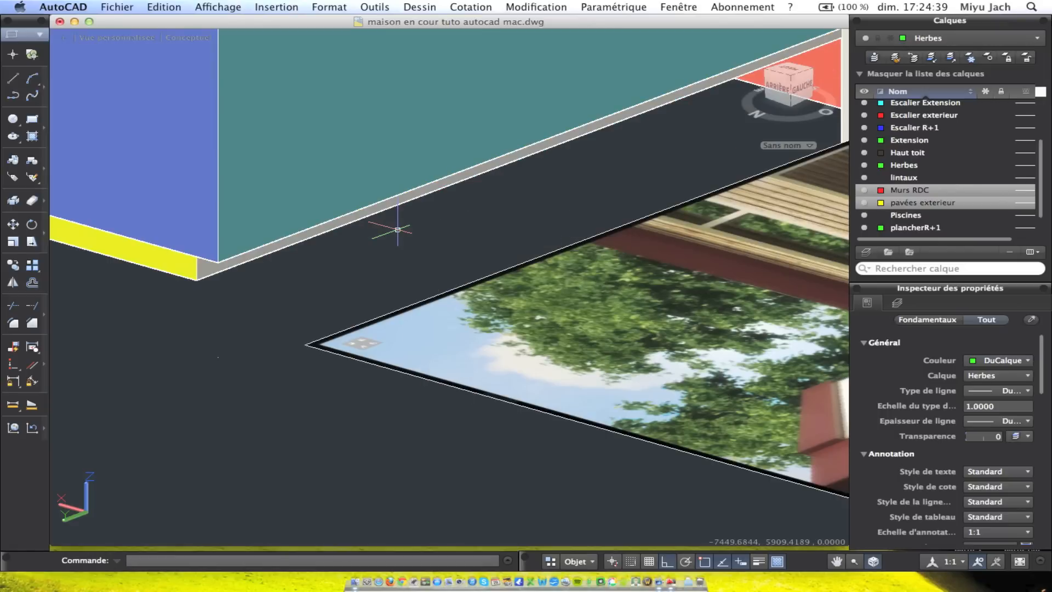
{"action": "middle_click_drag", "start_coordinate": [376, 260], "coordinate": [796, 258]}
{"action": "scroll", "coordinate": [532, 182], "scroll_direction": "down", "scroll_amount": 3}
{"action": "middle_click_drag", "start_coordinate": [403, 193], "coordinate": [648, 277]}
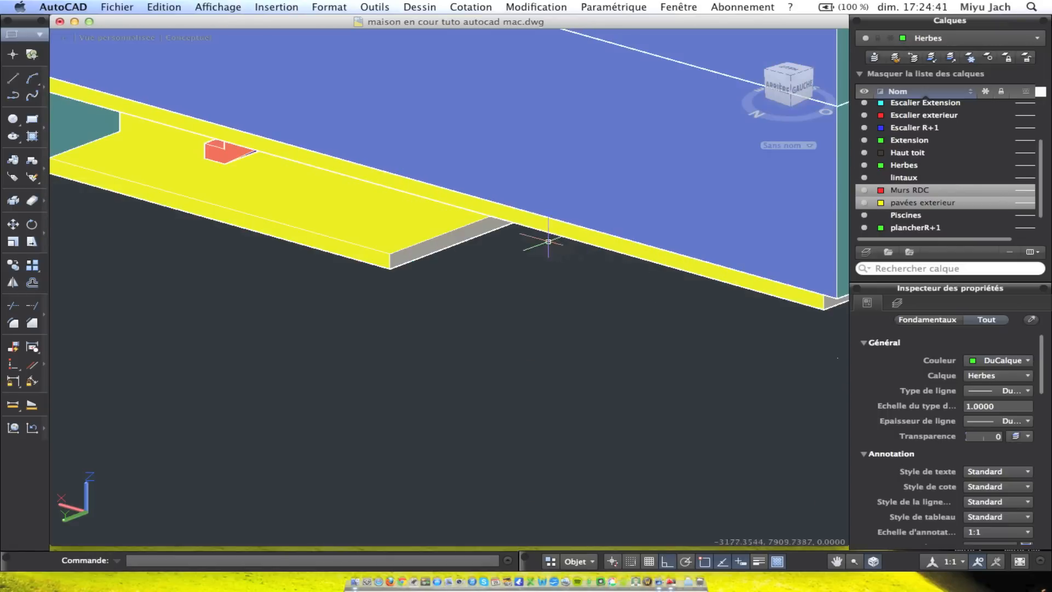
{"action": "right_click", "coordinate": [527, 337]}
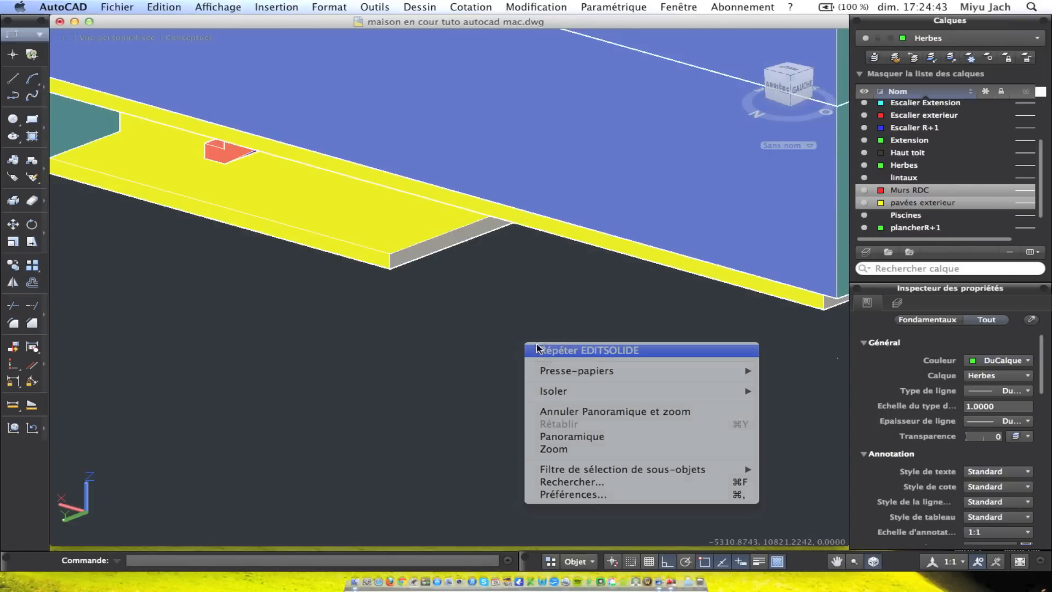
{"action": "left_click", "coordinate": [535, 348]}
{"action": "key", "text": "Down"}
{"action": "key", "text": "Return"}
{"action": "left_click", "coordinate": [564, 378]}
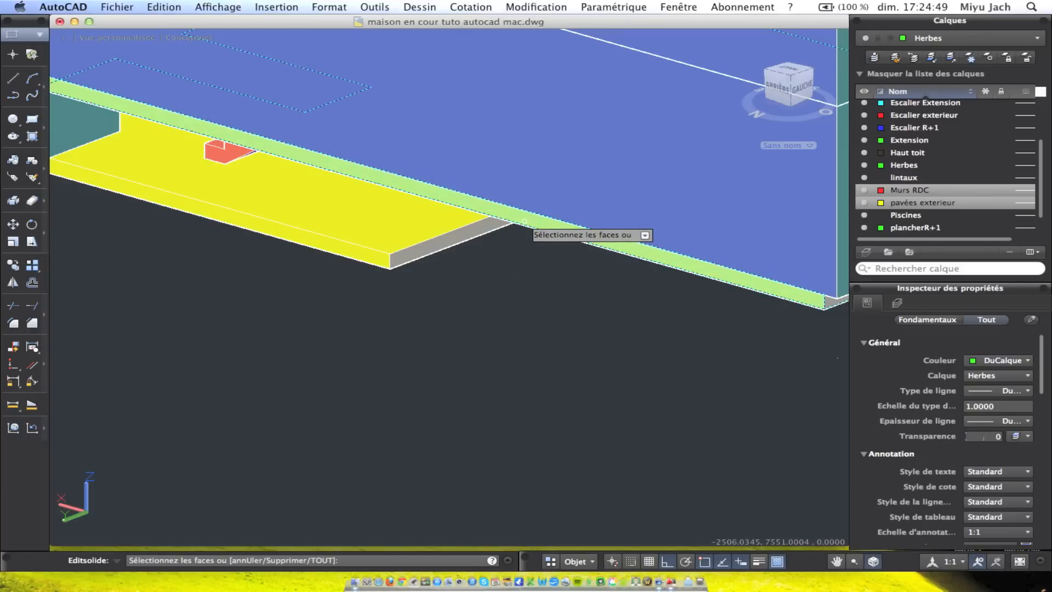
{"action": "left_click", "coordinate": [524, 221]}
Extrude the Dalle slab's long rear side face inward beneath the house's rear wall, with no taper angle
{"action": "right_click", "coordinate": [508, 272]}
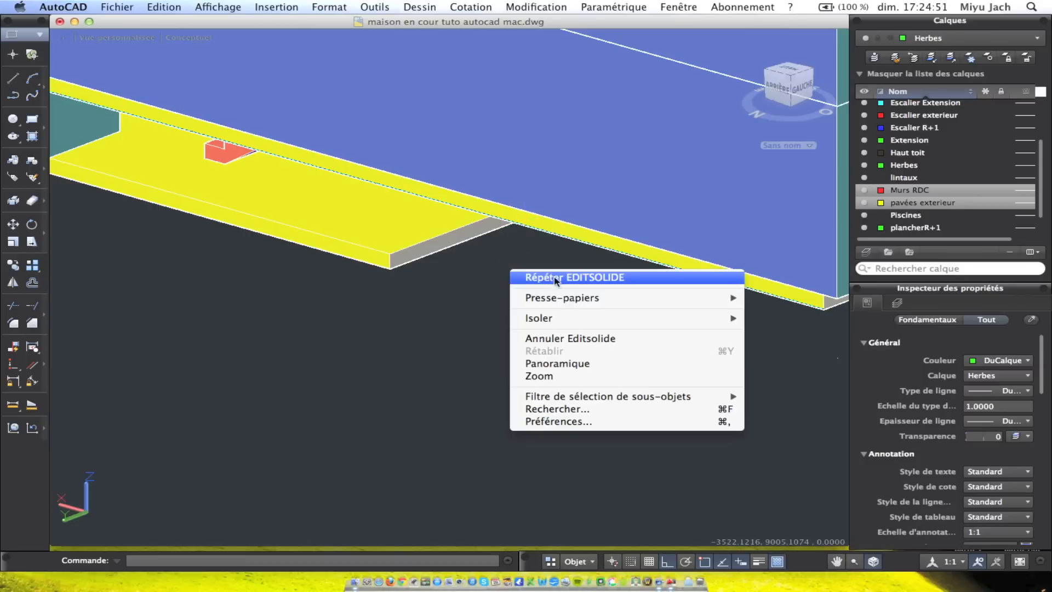
{"action": "left_click", "coordinate": [554, 282]}
{"action": "key", "text": "Down"}
{"action": "key", "text": "Return"}
{"action": "left_click", "coordinate": [587, 312]}
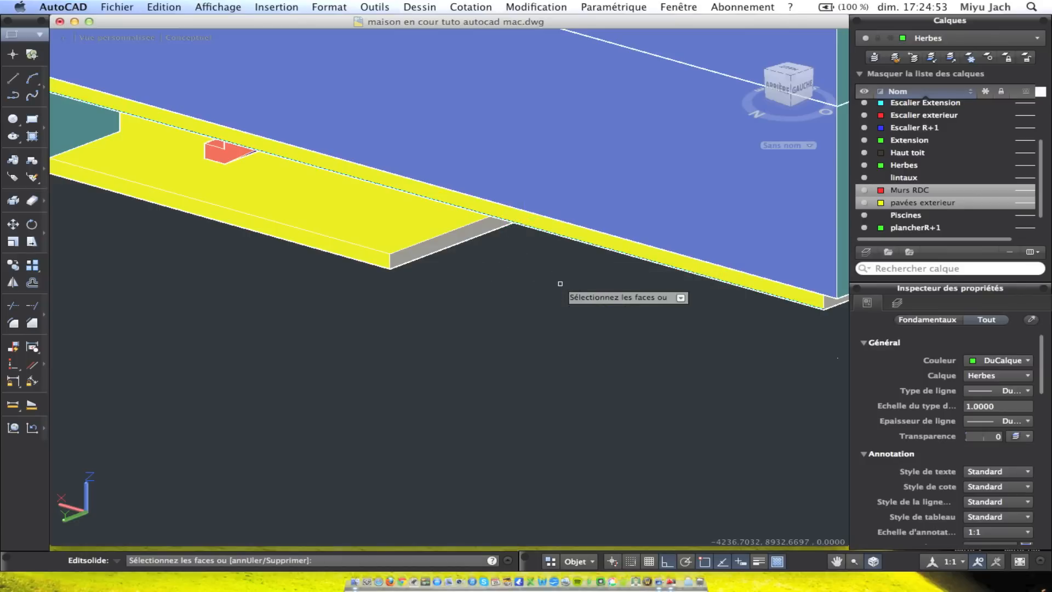
{"action": "left_click", "coordinate": [554, 225]}
{"action": "key", "text": "Return"}
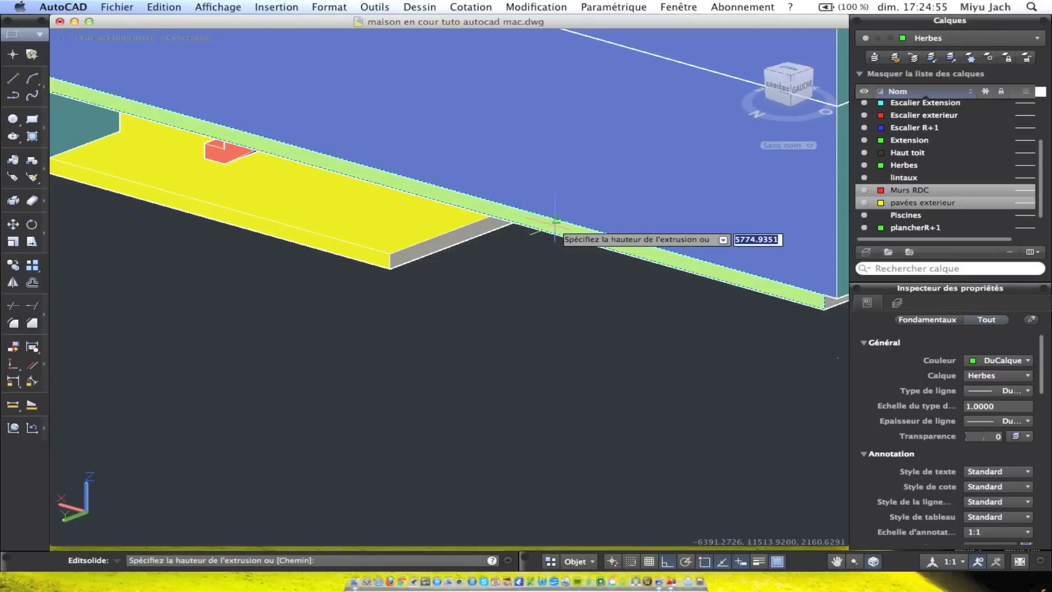
{"action": "type", "text": "-2"}
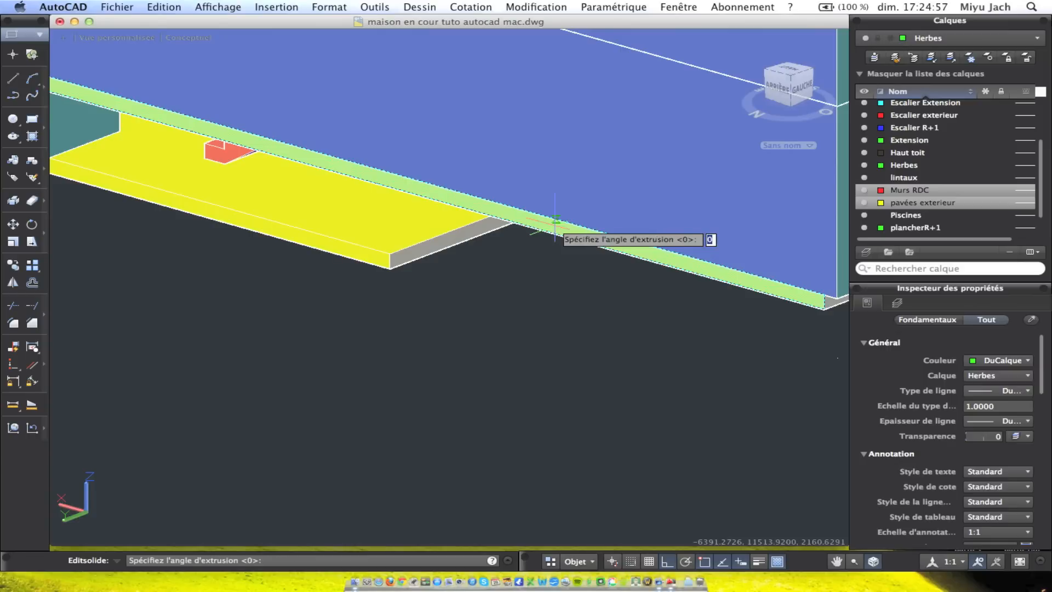
{"action": "key", "text": "Return"}
{"action": "key", "text": "Escape"}
Set a three-point UCS on the house's rear facade, with X pointing up and Y running along the wall
{"action": "scroll", "coordinate": [623, 239], "scroll_direction": "down", "scroll_amount": 3}
{"action": "mouse_move", "coordinate": [668, 230]}
{"action": "middle_mouse_down", "text": "shift"}
{"action": "mouse_move", "coordinate": [599, 131]}
{"action": "mouse_move", "coordinate": [642, 308]}
{"action": "mouse_move", "coordinate": [630, 307]}
{"action": "middle_mouse_up", "text": "shift"}
{"action": "mouse_move", "coordinate": [454, 314]}
{"action": "middle_mouse_down"}
{"action": "mouse_move", "coordinate": [493, 329]}
{"action": "mouse_move", "coordinate": [564, 312]}
{"action": "mouse_move", "coordinate": [587, 359]}
{"action": "mouse_move", "coordinate": [509, 298]}
{"action": "middle_mouse_up"}
{"action": "mouse_move", "coordinate": [501, 338]}
{"action": "middle_mouse_down", "text": "shift"}
{"action": "mouse_move", "coordinate": [407, 306]}
{"action": "mouse_move", "coordinate": [488, 422]}
{"action": "mouse_move", "coordinate": [502, 420]}
{"action": "middle_mouse_up", "text": "shift"}
{"action": "left_click", "coordinate": [470, 6]}
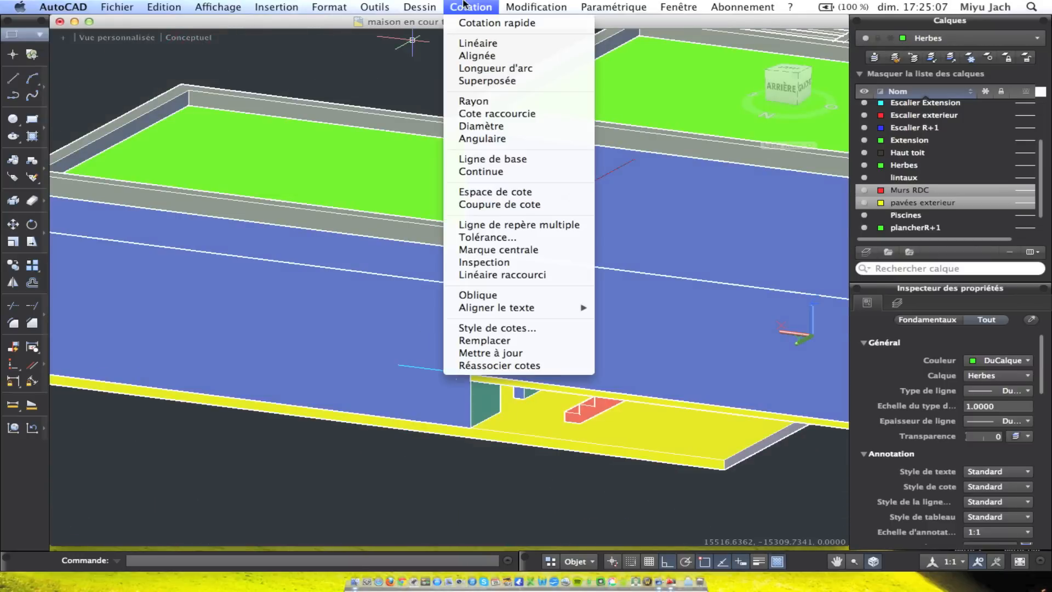
{"action": "left_click", "coordinate": [143, 451]}
{"action": "middle_click_drag", "start_coordinate": [143, 451], "coordinate": [227, 465]}
{"action": "scroll", "coordinate": [146, 423], "scroll_direction": "down", "scroll_amount": 5}
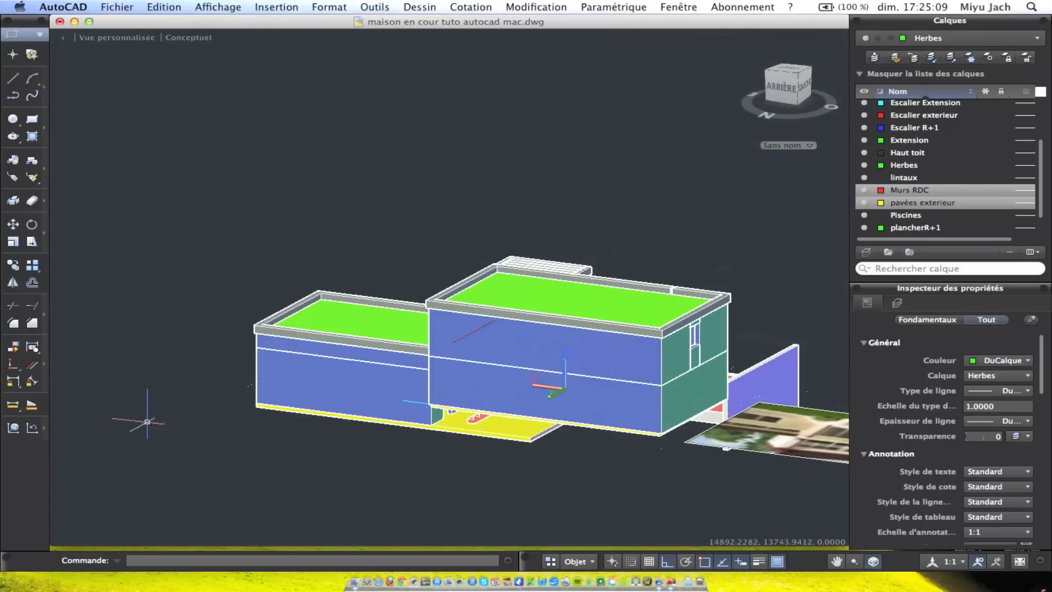
{"action": "scroll", "coordinate": [79, 489], "scroll_direction": "up", "scroll_amount": 3}
{"action": "middle_click_drag", "start_coordinate": [717, 395], "coordinate": [452, 391]}
{"action": "left_click", "coordinate": [435, 382]}
{"action": "left_click", "coordinate": [489, 137]}
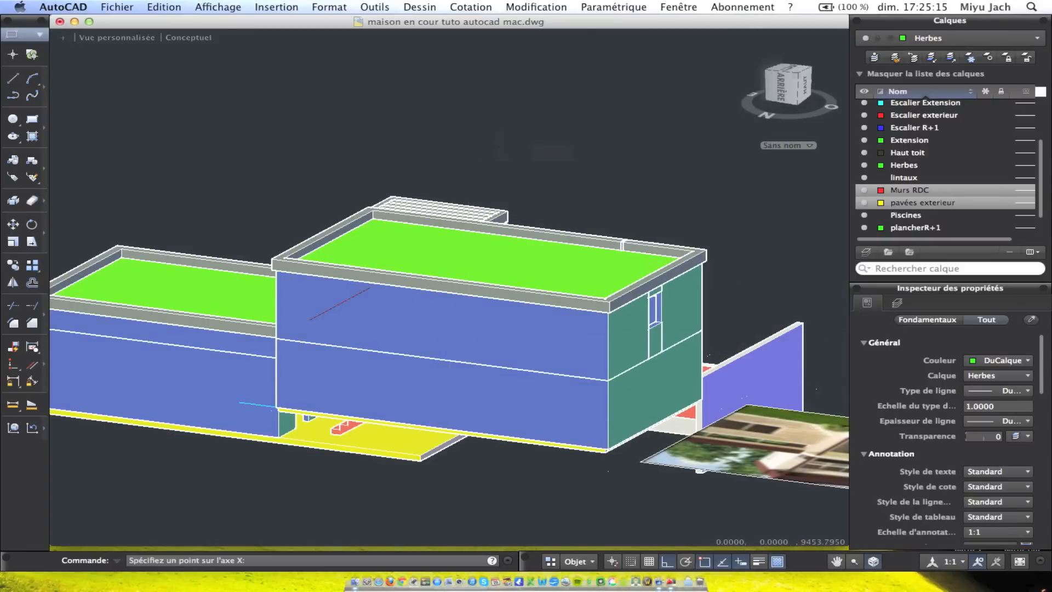
{"action": "left_click", "coordinate": [452, 394]}
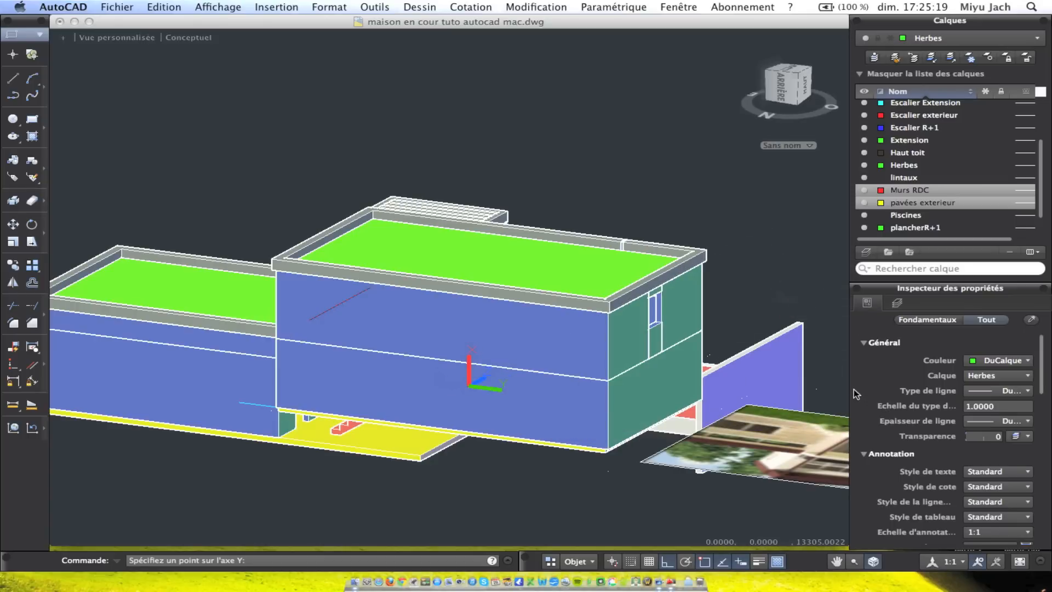
{"action": "left_click", "coordinate": [832, 388]}
Measure the vertical distance between the main rear wall's base and the lower extension wall's base with a linear dimension
{"action": "scroll", "coordinate": [422, 378], "scroll_direction": "up", "scroll_amount": 3}
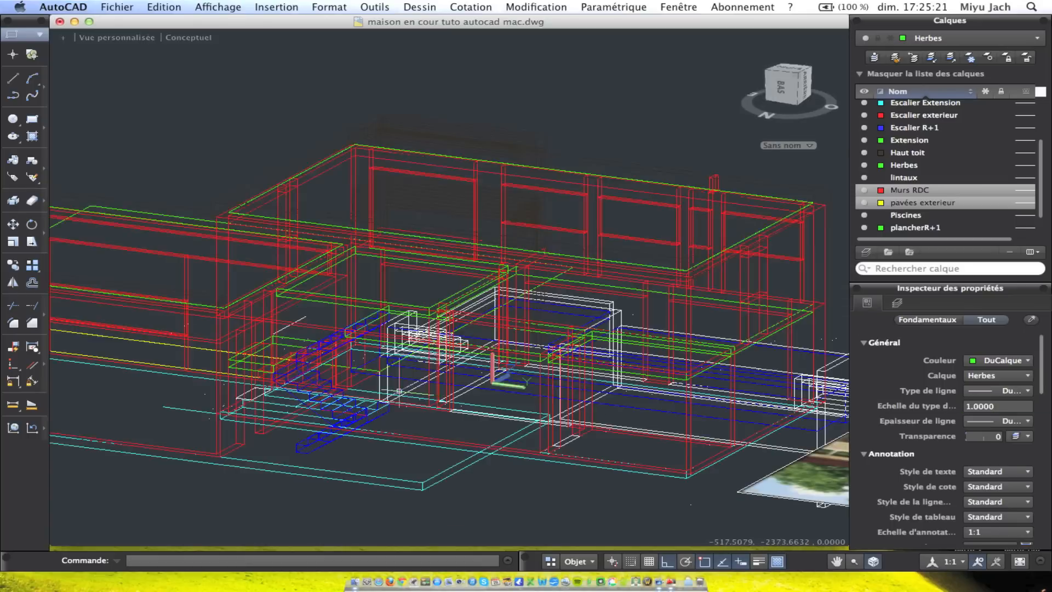
{"action": "left_click", "coordinate": [375, 7]}
{"action": "mouse_move", "coordinate": [471, 7]}
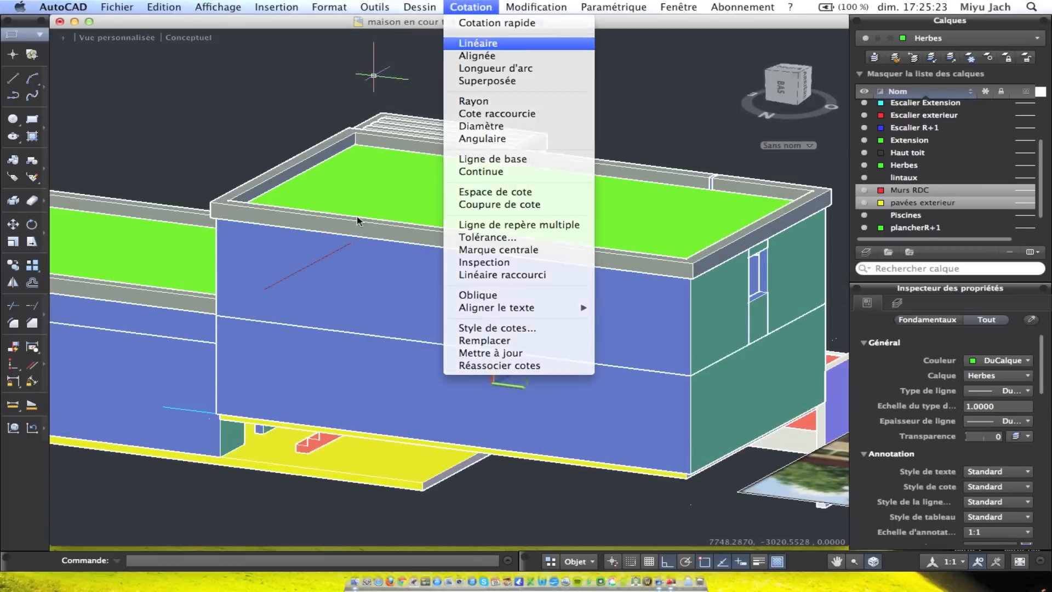
{"action": "left_click", "coordinate": [472, 42]}
{"action": "scroll", "coordinate": [402, 300], "scroll_direction": "up", "scroll_amount": 5}
{"action": "left_click", "coordinate": [441, 289]}
{"action": "left_click", "coordinate": [440, 412]}
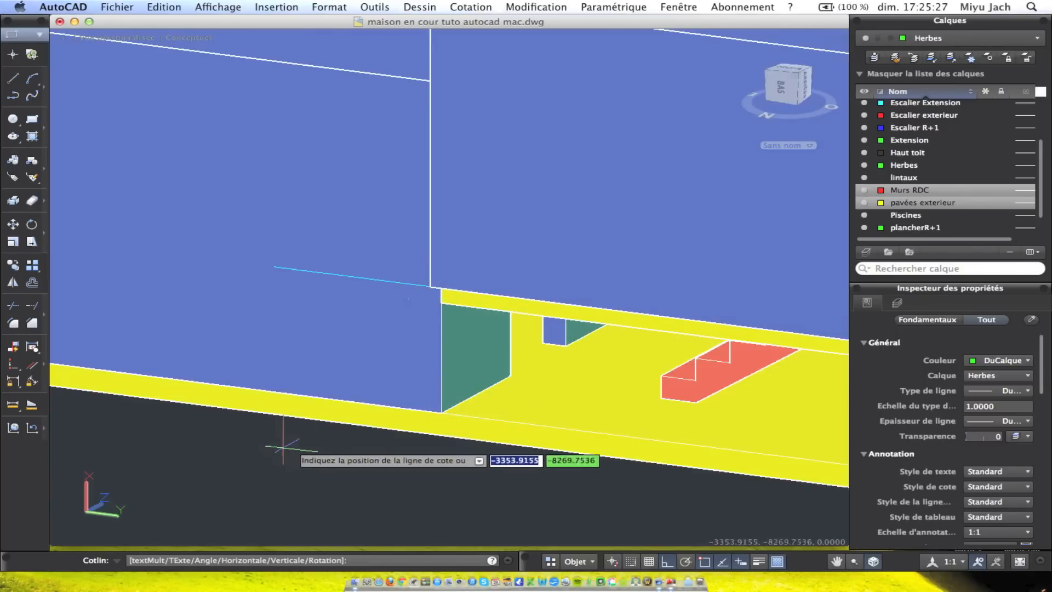
{"action": "scroll", "coordinate": [334, 414], "scroll_direction": "down", "scroll_amount": 8}
{"action": "scroll", "coordinate": [241, 391], "scroll_direction": "up", "scroll_amount": 8}
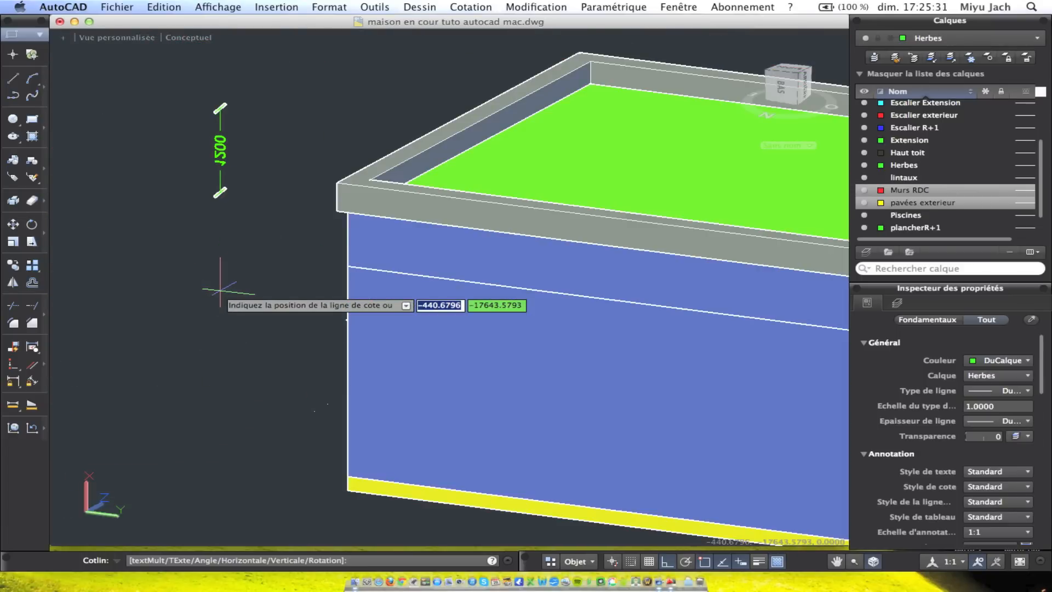
{"action": "key", "text": "Escape"}
{"action": "scroll", "coordinate": [220, 291], "scroll_direction": "down", "scroll_amount": 8}
{"action": "middle_click_drag", "start_coordinate": [331, 354], "coordinate": [265, 315]}
{"action": "scroll", "coordinate": [417, 314], "scroll_direction": "up", "scroll_amount": 8}
{"action": "scroll", "coordinate": [417, 314], "scroll_direction": "up", "scroll_amount": 8}
{"action": "left_click", "coordinate": [614, 6]}
{"action": "mouse_move", "coordinate": [551, 7]}
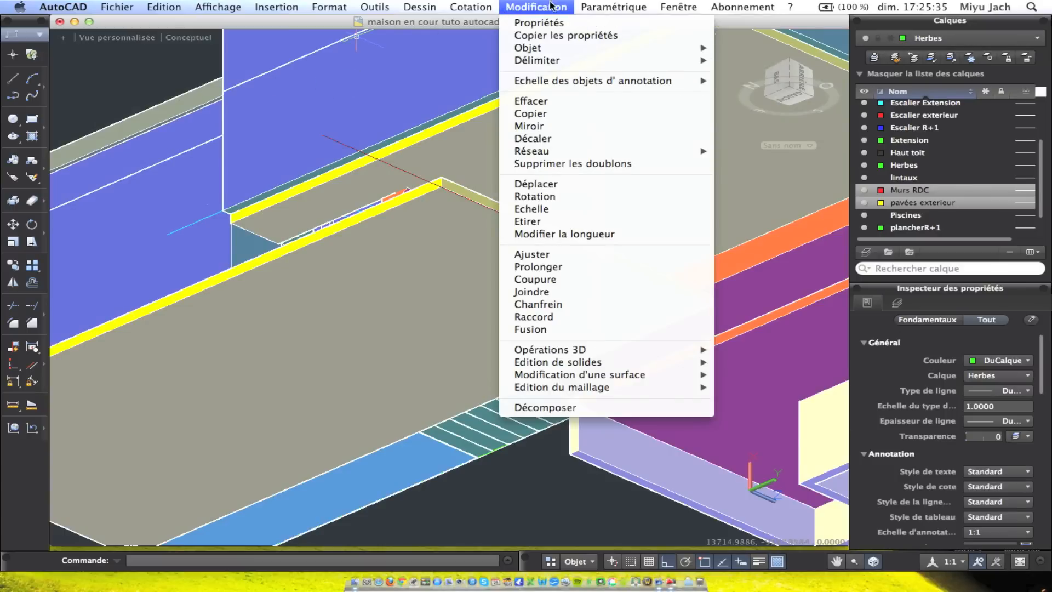
{"action": "mouse_move", "coordinate": [684, 362]}
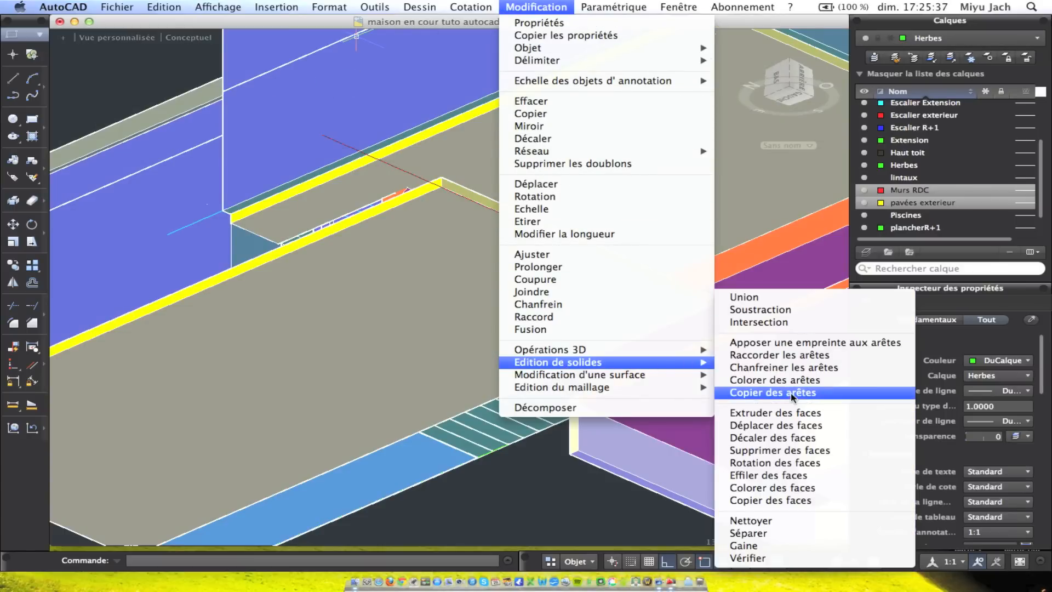
{"action": "left_click", "coordinate": [778, 412]}
{"action": "left_click", "coordinate": [329, 164]}
{"action": "key", "text": "Escape"}
{"action": "scroll", "coordinate": [334, 167], "scroll_direction": "up", "scroll_amount": 3}
{"action": "right_click", "coordinate": [339, 170]}
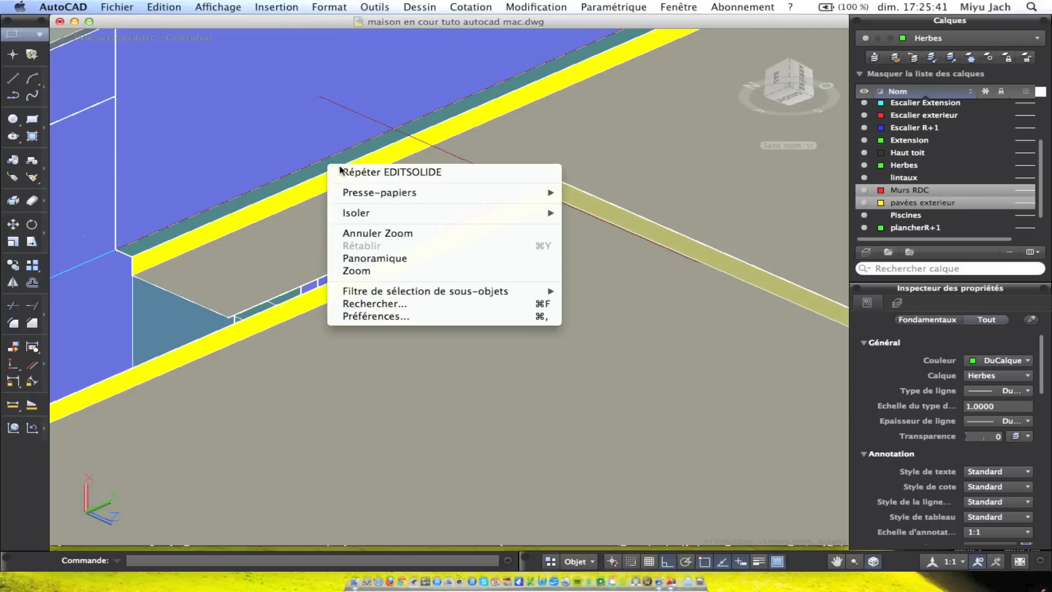
{"action": "left_click", "coordinate": [350, 172]}
{"action": "left_click", "coordinate": [365, 191]}
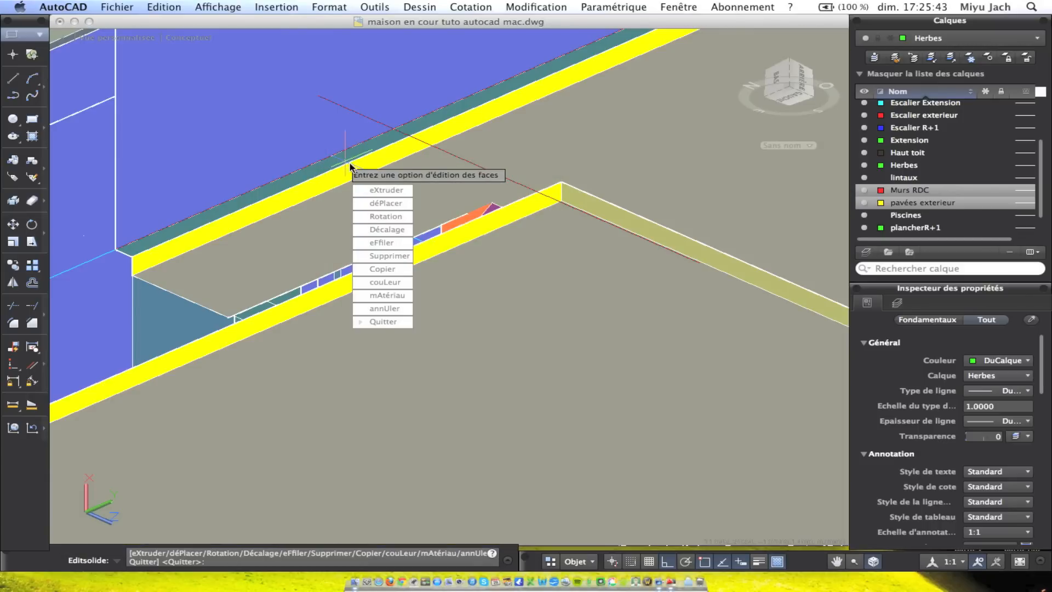
{"action": "left_click", "coordinate": [366, 191]}
{"action": "left_click", "coordinate": [343, 158]}
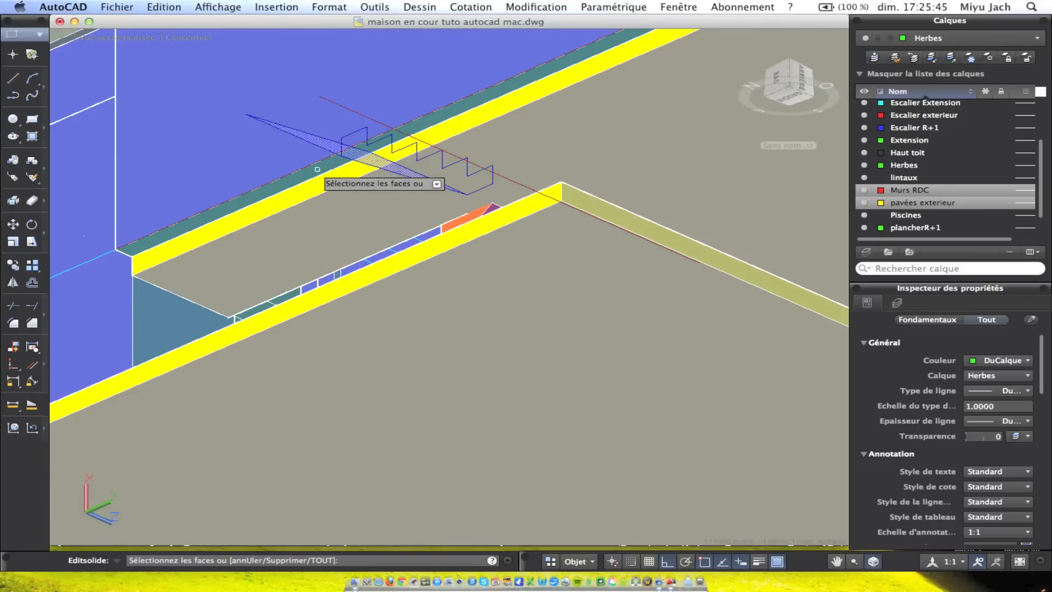
{"action": "key", "text": "Escape"}
Extrude the underside face of the main rear wall above the recessed slab
{"action": "right_click", "coordinate": [315, 170]}
{"action": "left_click", "coordinate": [339, 173]}
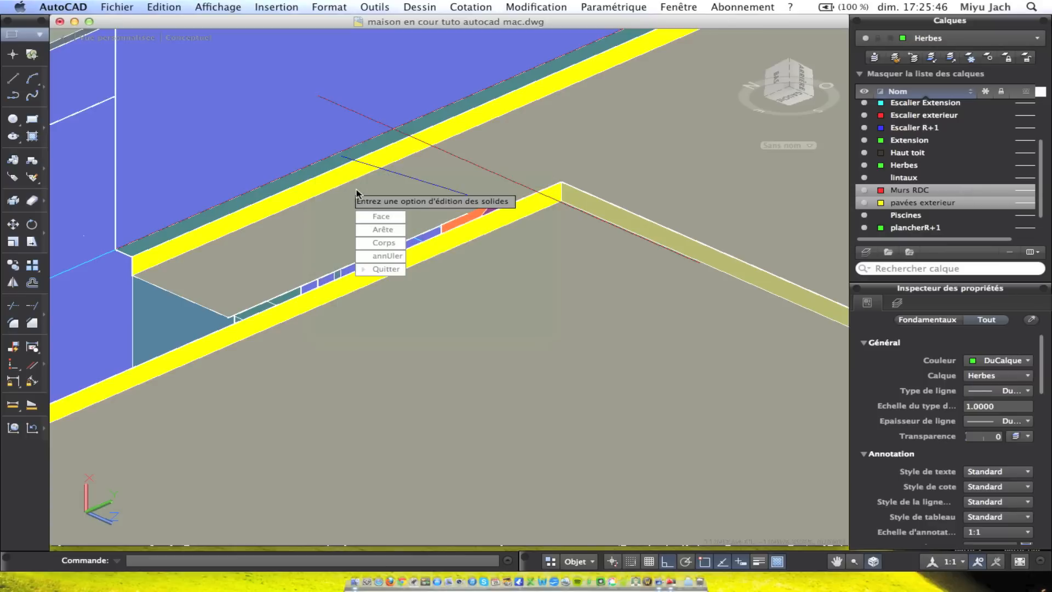
{"action": "left_click", "coordinate": [372, 219]}
{"action": "left_click", "coordinate": [374, 219]}
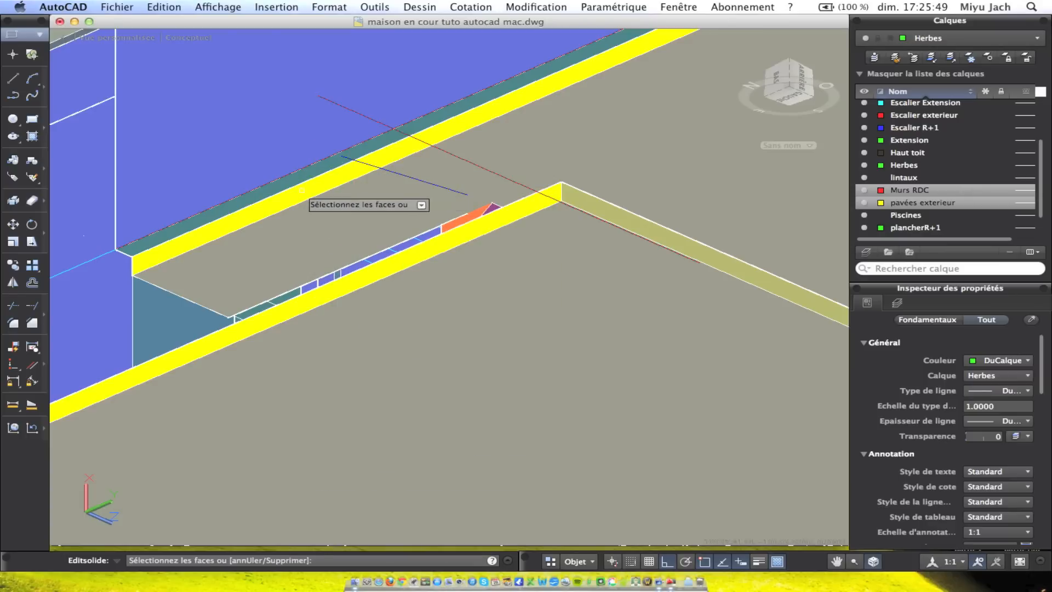
{"action": "left_click", "coordinate": [199, 221]}
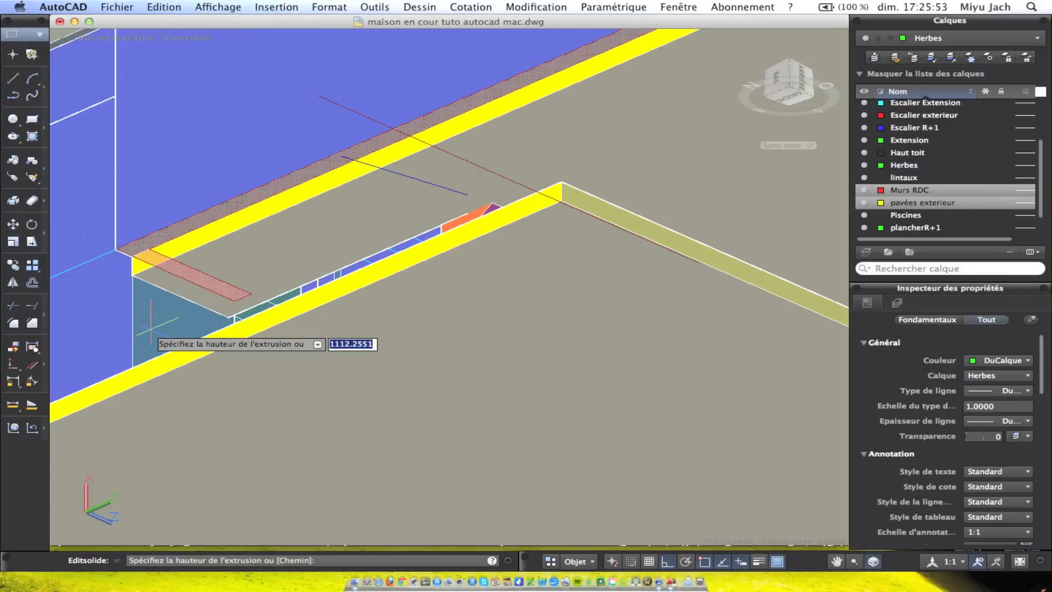
{"action": "key", "text": "Return"}
{"action": "key", "text": "Escape"}
Extrude the closed front lawn outline by -1 to make a thin solid on Herbes
{"action": "scroll", "coordinate": [472, 453], "scroll_direction": "down", "scroll_amount": 5}
{"action": "mouse_move", "coordinate": [472, 453]}
{"action": "middle_mouse_down", "text": "shift"}
{"action": "mouse_move", "coordinate": [554, 439]}
{"action": "mouse_move", "coordinate": [648, 331]}
{"action": "mouse_move", "coordinate": [760, 365]}
{"action": "mouse_move", "coordinate": [383, 329]}
{"action": "mouse_move", "coordinate": [328, 307]}
{"action": "mouse_move", "coordinate": [56, 265]}
{"action": "mouse_move", "coordinate": [274, 291]}
{"action": "middle_mouse_up", "text": "shift"}
{"action": "scroll", "coordinate": [292, 293], "scroll_direction": "up", "scroll_amount": 5}
{"action": "scroll", "coordinate": [291, 294], "scroll_direction": "up", "scroll_amount": 6}
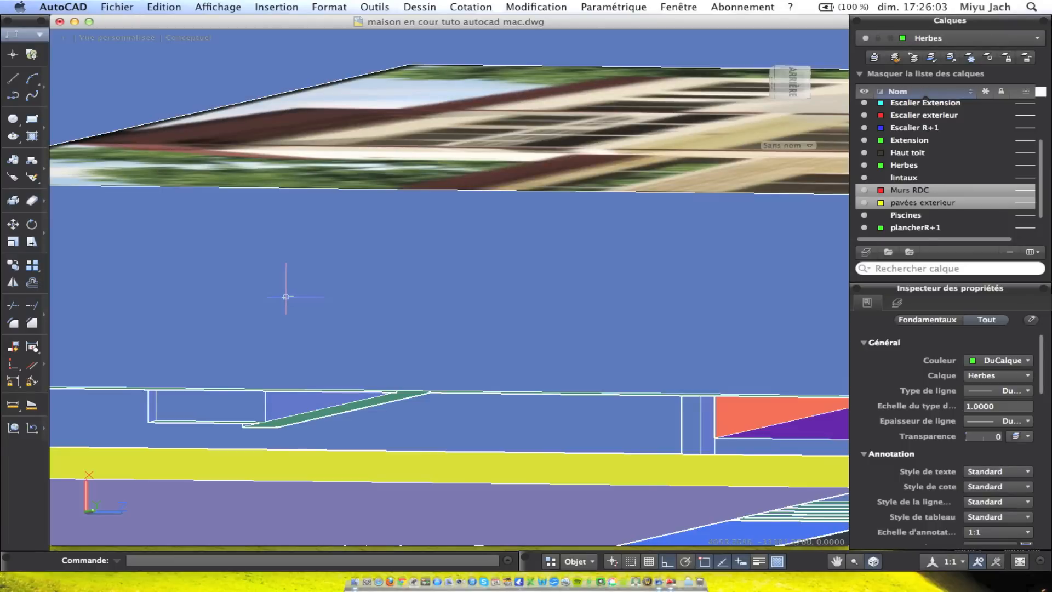
{"action": "scroll", "coordinate": [284, 294], "scroll_direction": "down", "scroll_amount": 5}
{"action": "mouse_move", "coordinate": [273, 300]}
{"action": "middle_mouse_down", "text": "shift"}
{"action": "mouse_move", "coordinate": [527, 318]}
{"action": "mouse_move", "coordinate": [507, 408]}
{"action": "mouse_move", "coordinate": [464, 430]}
{"action": "middle_mouse_up", "text": "shift"}
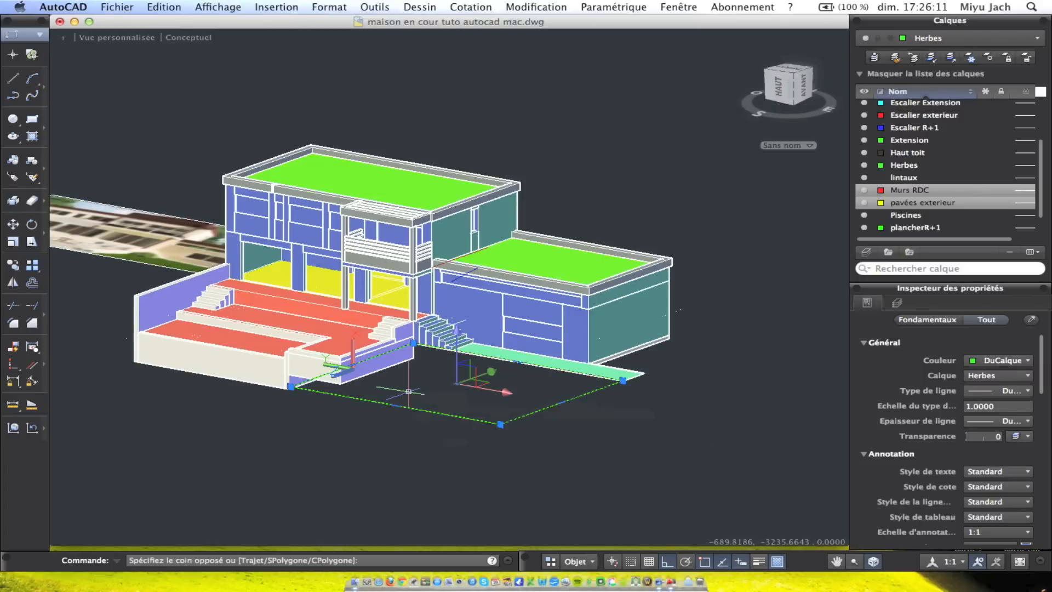
{"action": "left_click", "coordinate": [466, 417]}
{"action": "left_click", "coordinate": [418, 6]}
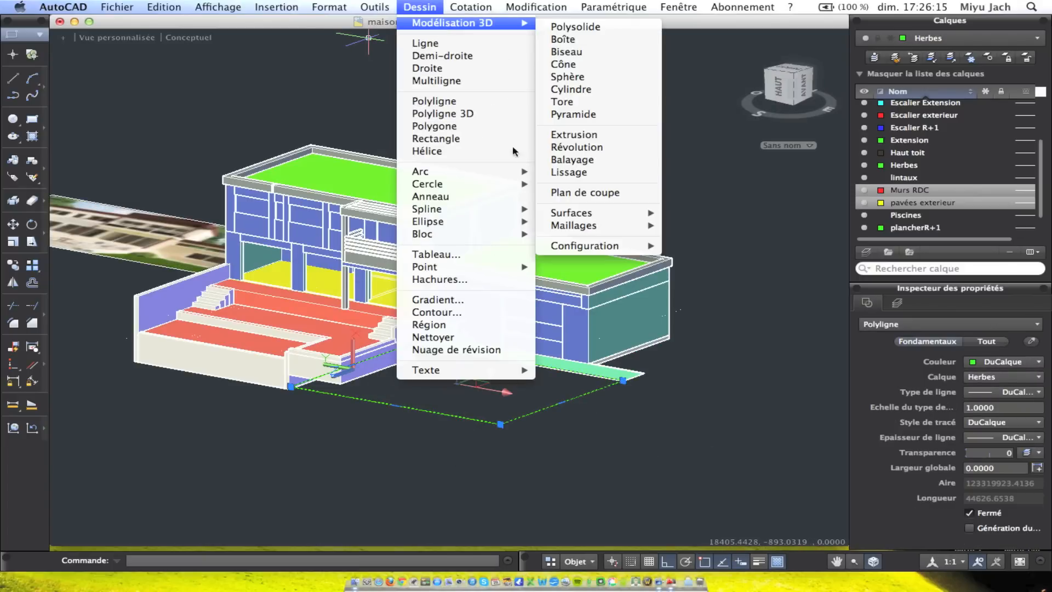
{"action": "mouse_move", "coordinate": [454, 24]}
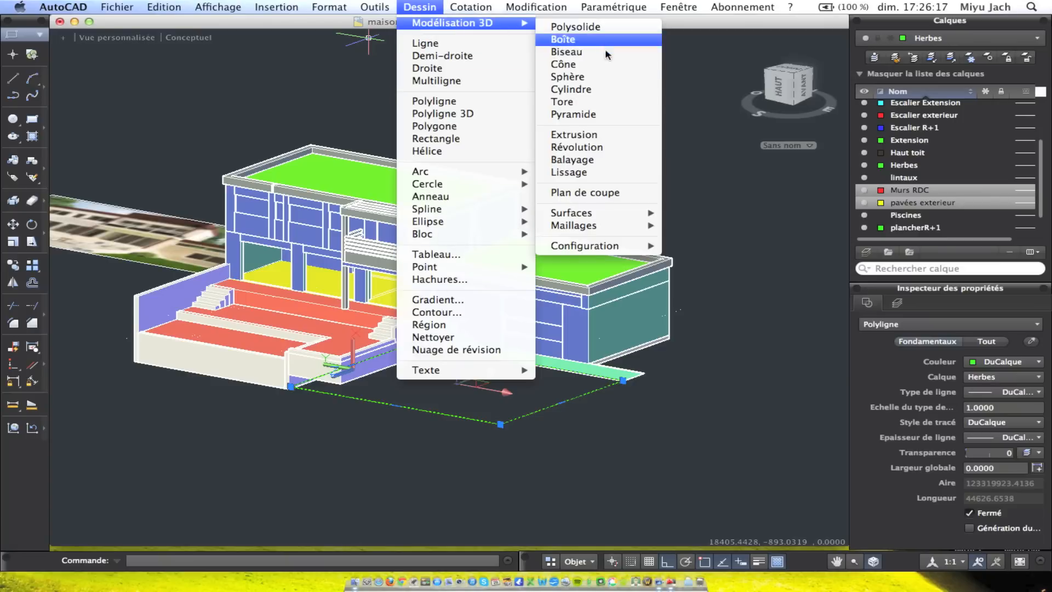
{"action": "left_click", "coordinate": [573, 135]}
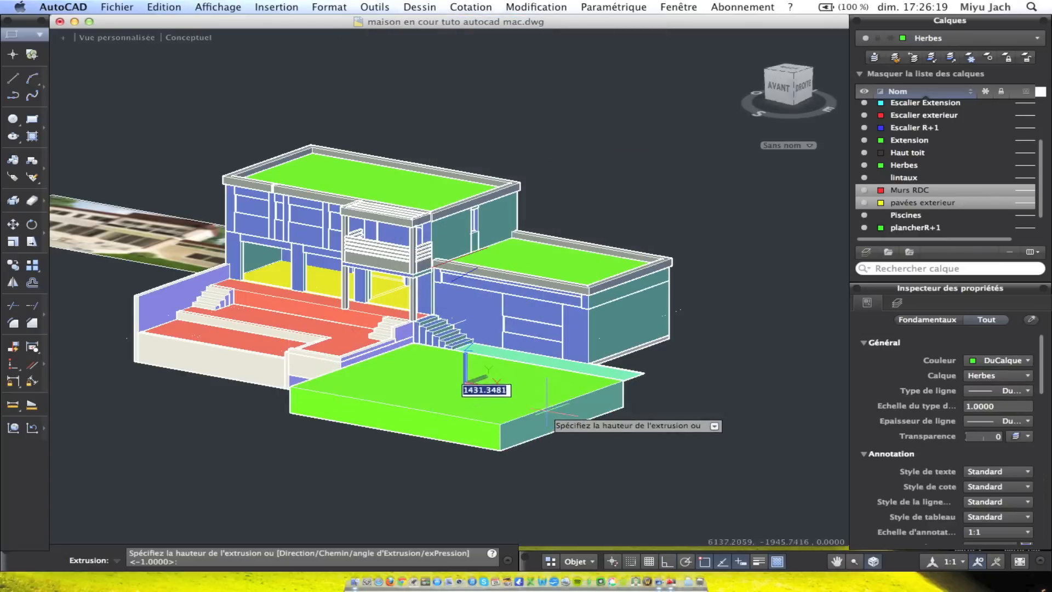
{"action": "key", "text": "Return"}
Extrude the underside face of the terrace's lawn-side end wall down to the level of the adjacent terrace wall's base, using two points for the height
{"action": "scroll", "coordinate": [310, 336], "scroll_direction": "up", "scroll_amount": 5}
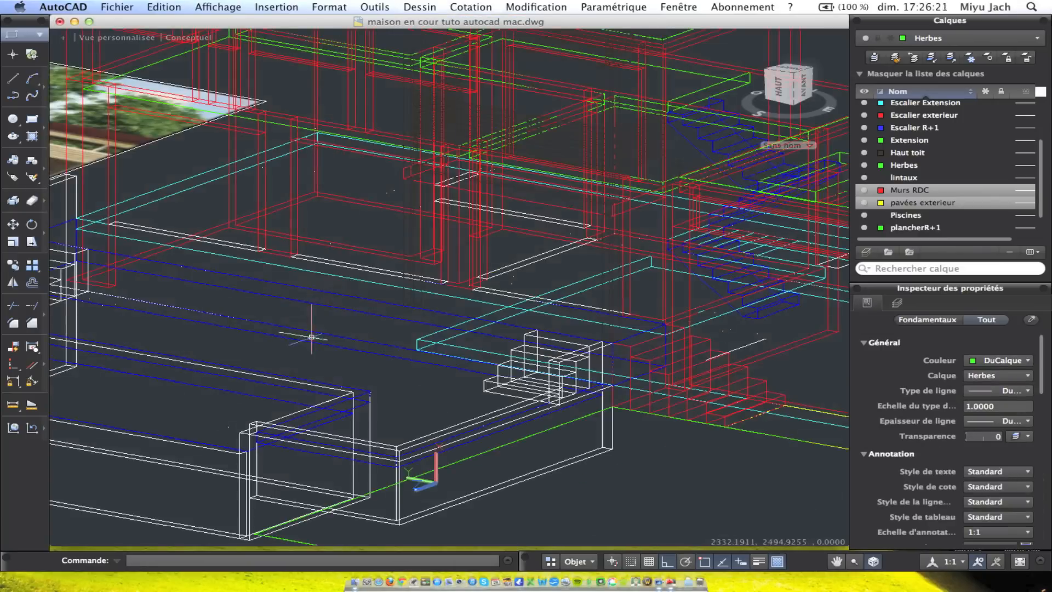
{"action": "mouse_move", "coordinate": [342, 448]}
{"action": "middle_mouse_down", "text": "shift"}
{"action": "mouse_move", "coordinate": [458, 352]}
{"action": "mouse_move", "coordinate": [411, 366]}
{"action": "mouse_move", "coordinate": [381, 356]}
{"action": "middle_mouse_up", "text": "shift"}
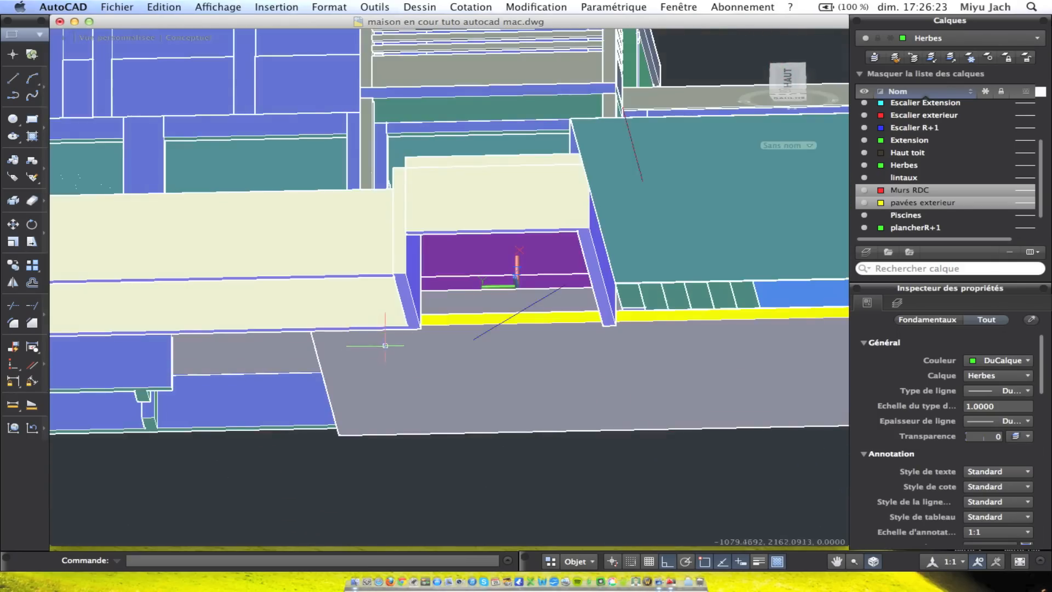
{"action": "mouse_move", "coordinate": [546, 269]}
{"action": "middle_mouse_down", "text": "shift"}
{"action": "mouse_move", "coordinate": [519, 281]}
{"action": "mouse_move", "coordinate": [492, 246]}
{"action": "middle_mouse_up", "text": "shift"}
{"action": "scroll", "coordinate": [504, 237], "scroll_direction": "up", "scroll_amount": 2}
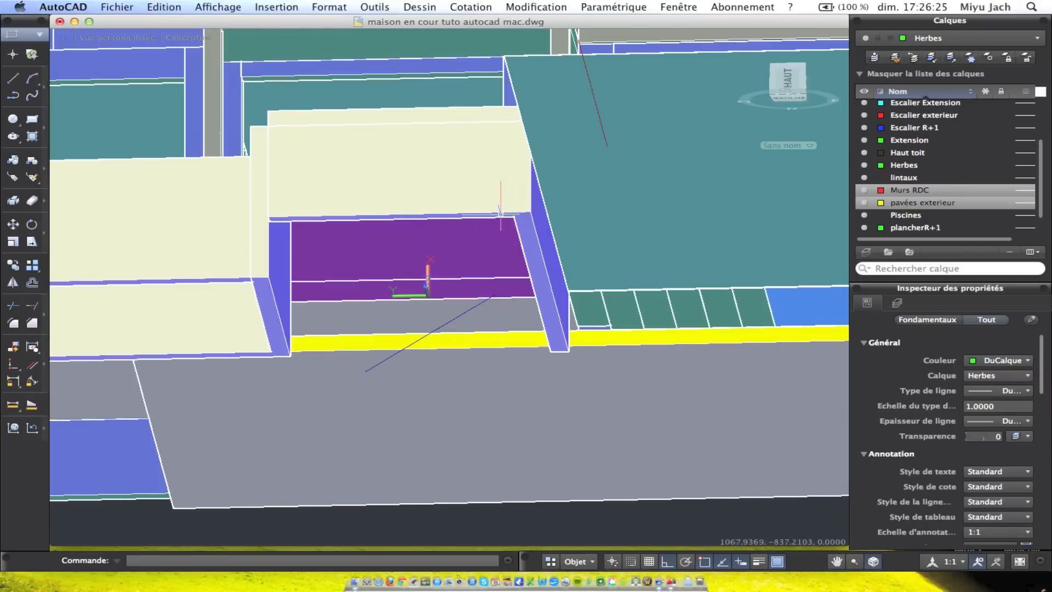
{"action": "left_click", "coordinate": [527, 6]}
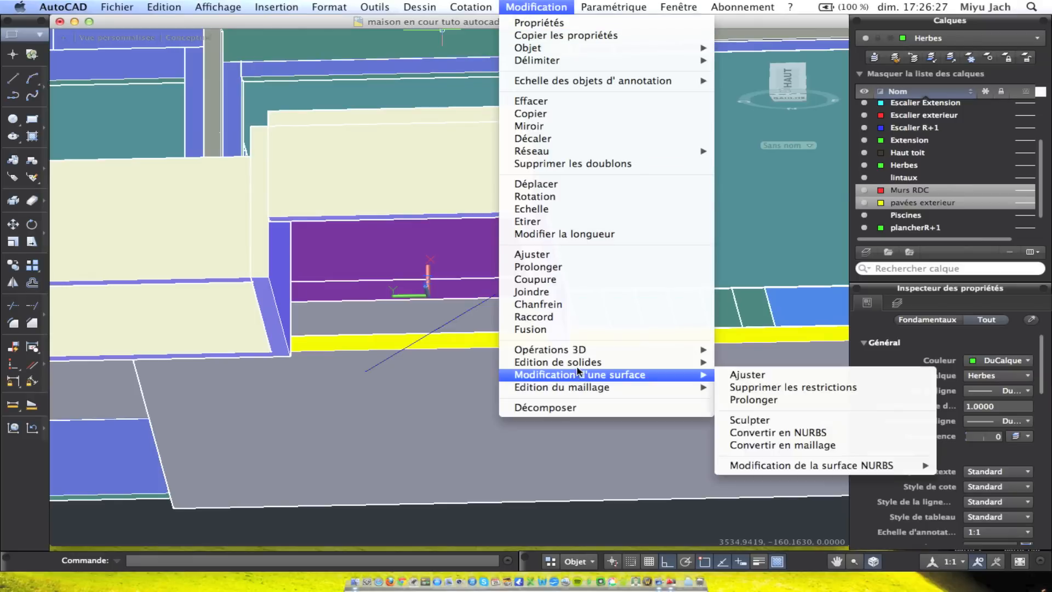
{"action": "mouse_move", "coordinate": [597, 366]}
{"action": "left_click", "coordinate": [776, 425]}
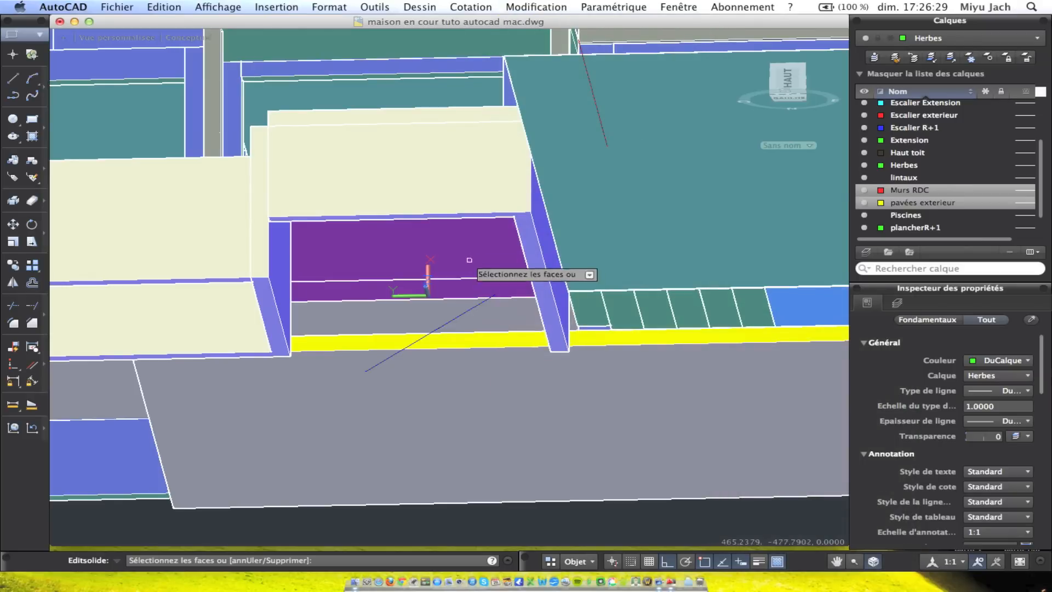
{"action": "scroll", "coordinate": [565, 223], "scroll_direction": "up", "scroll_amount": 2}
{"action": "left_click", "coordinate": [558, 230]}
{"action": "key", "text": "Return"}
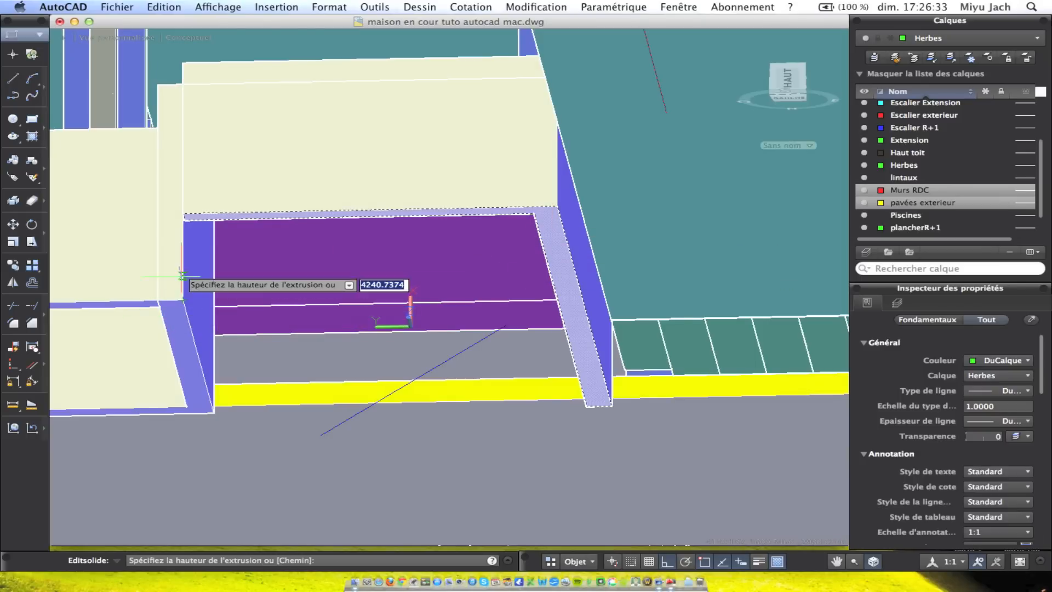
{"action": "left_click", "coordinate": [181, 226]}
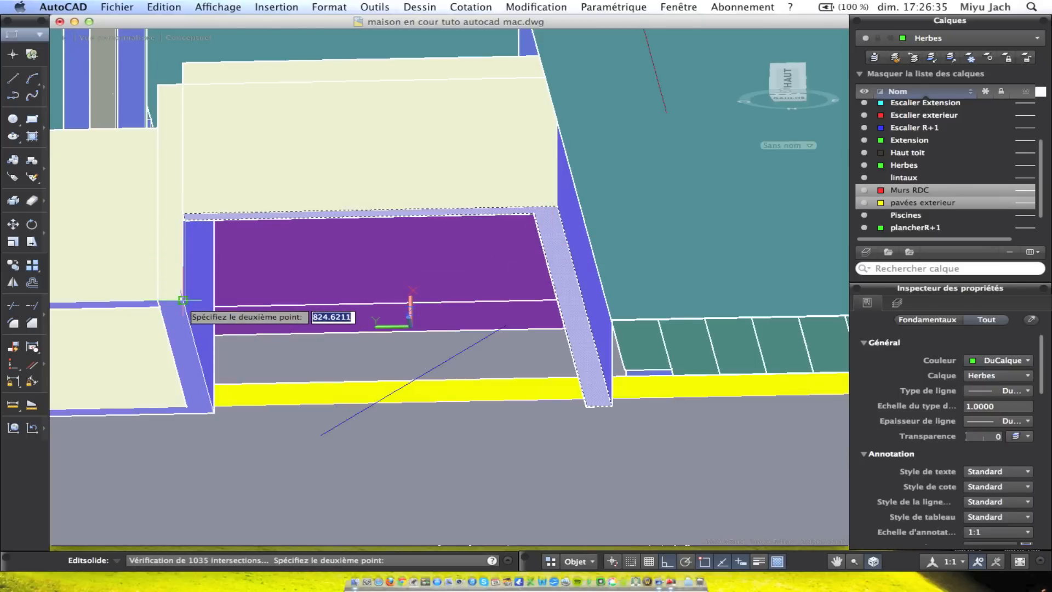
{"action": "left_click", "coordinate": [183, 300]}
{"action": "key", "text": "Return"}
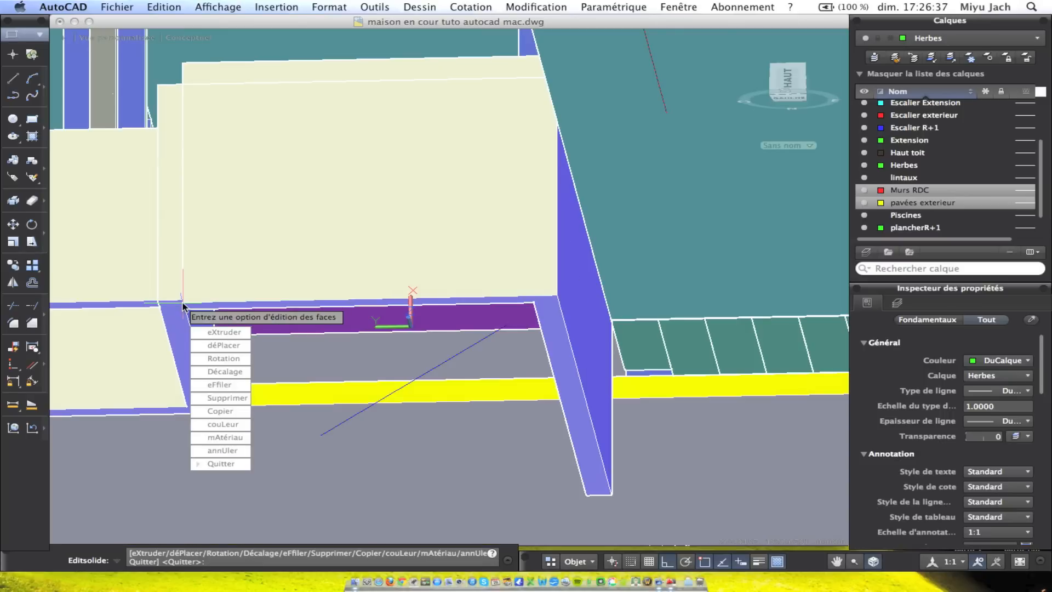
{"action": "key", "text": "Escape"}
Examine the terrace wall bases, the extension's slab edge and the front lawn from several sides of the house
{"action": "scroll", "coordinate": [224, 300], "scroll_direction": "down", "scroll_amount": 10}
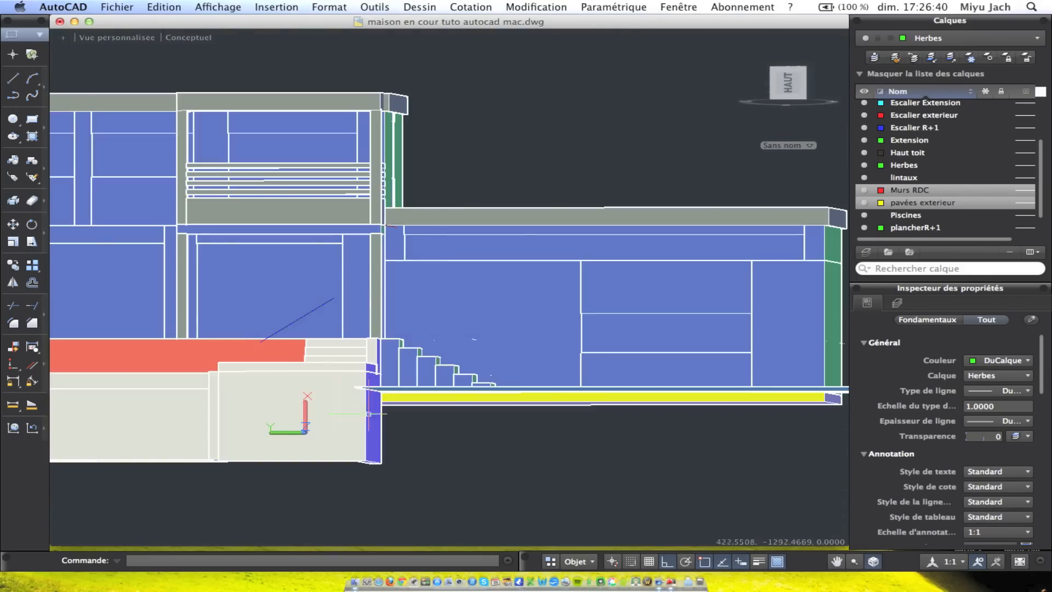
{"action": "mouse_move", "coordinate": [474, 340]}
{"action": "middle_mouse_down", "text": "shift"}
{"action": "mouse_move", "coordinate": [412, 416]}
{"action": "mouse_move", "coordinate": [291, 415]}
{"action": "mouse_move", "coordinate": [439, 383]}
{"action": "middle_mouse_up", "text": "shift"}
{"action": "scroll", "coordinate": [572, 343], "scroll_direction": "down", "scroll_amount": 5}
{"action": "mouse_move", "coordinate": [572, 344]}
{"action": "middle_mouse_down", "text": "shift"}
{"action": "mouse_move", "coordinate": [479, 363]}
{"action": "mouse_move", "coordinate": [570, 287]}
{"action": "middle_mouse_up", "text": "shift"}
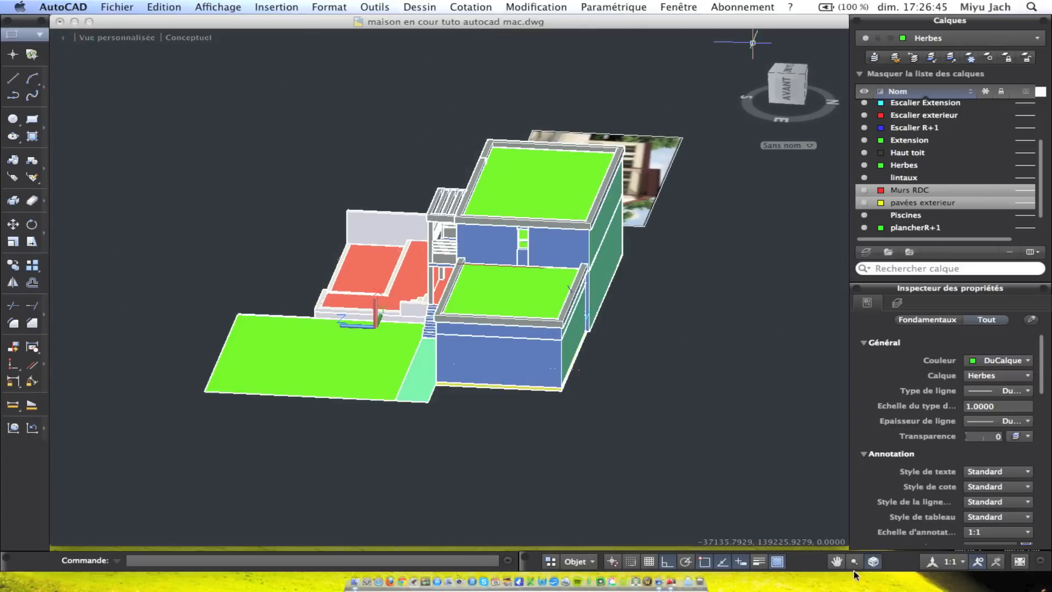
{"action": "scroll", "coordinate": [498, 352], "scroll_direction": "up", "scroll_amount": 5}
{"action": "middle_click_drag", "start_coordinate": [493, 404], "coordinate": [612, 318], "text": "shift"}
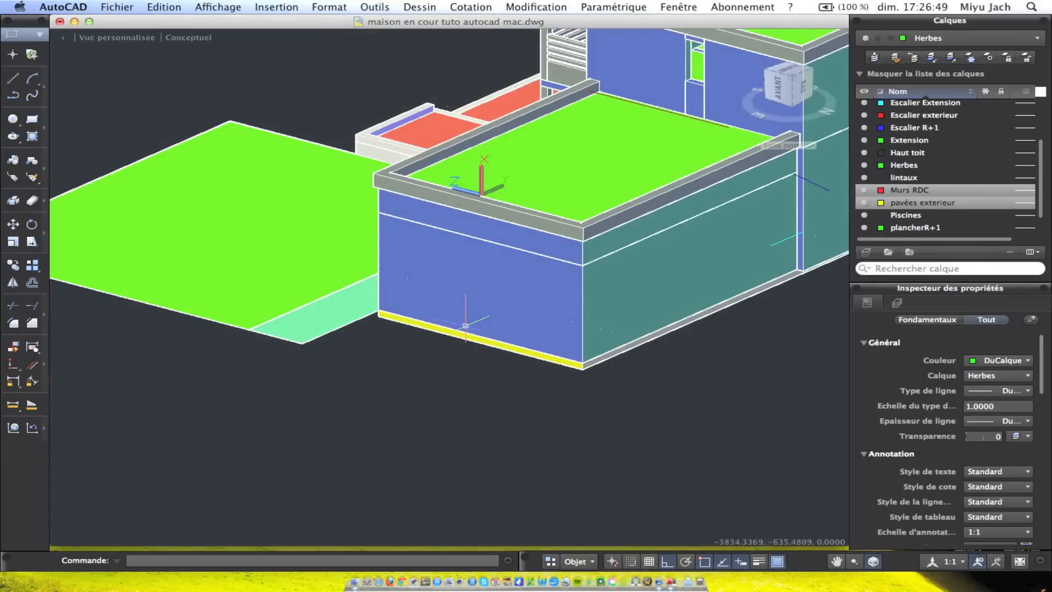
{"action": "scroll", "coordinate": [503, 290], "scroll_direction": "down", "scroll_amount": 5}
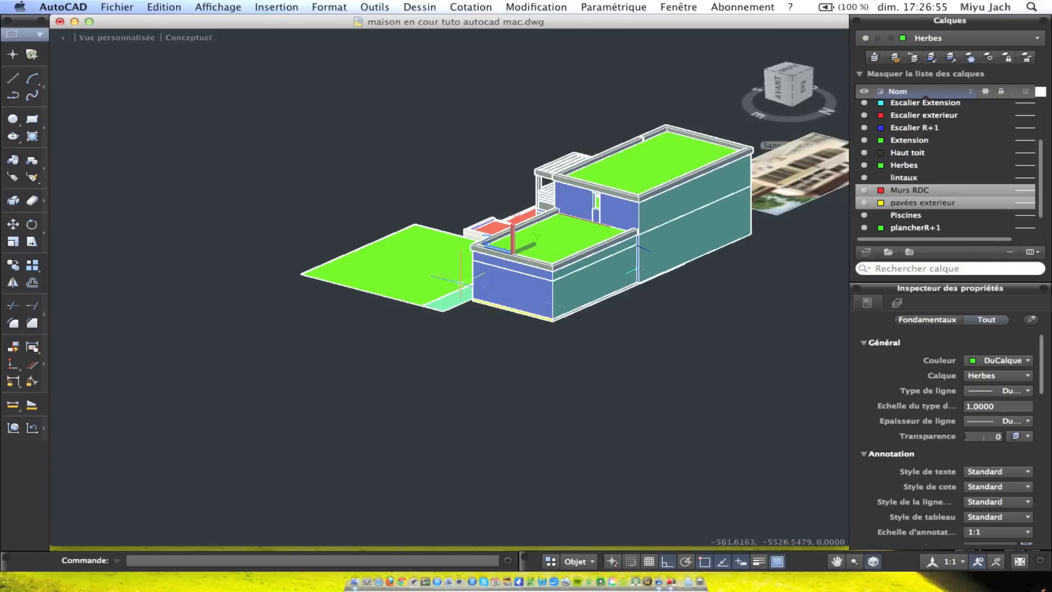
{"action": "mouse_move", "coordinate": [415, 277]}
{"action": "middle_mouse_down", "text": "shift"}
{"action": "mouse_move", "coordinate": [521, 306]}
{"action": "mouse_move", "coordinate": [652, 285]}
{"action": "middle_mouse_up", "text": "shift"}
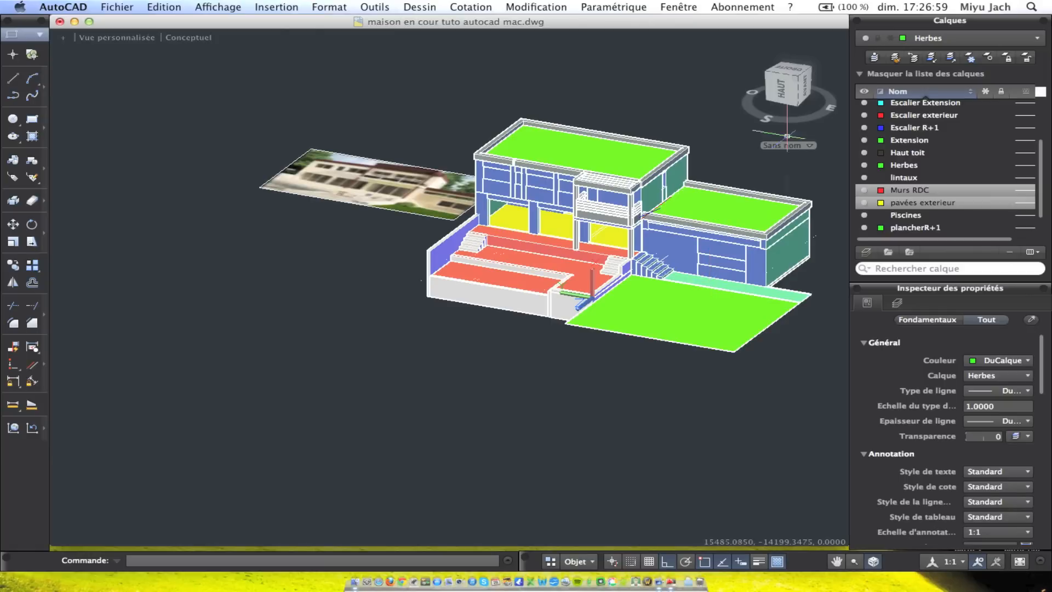
Switch the 3D view from parallel to perspective projection using the free orbit options
{"action": "left_click", "coordinate": [214, 6]}
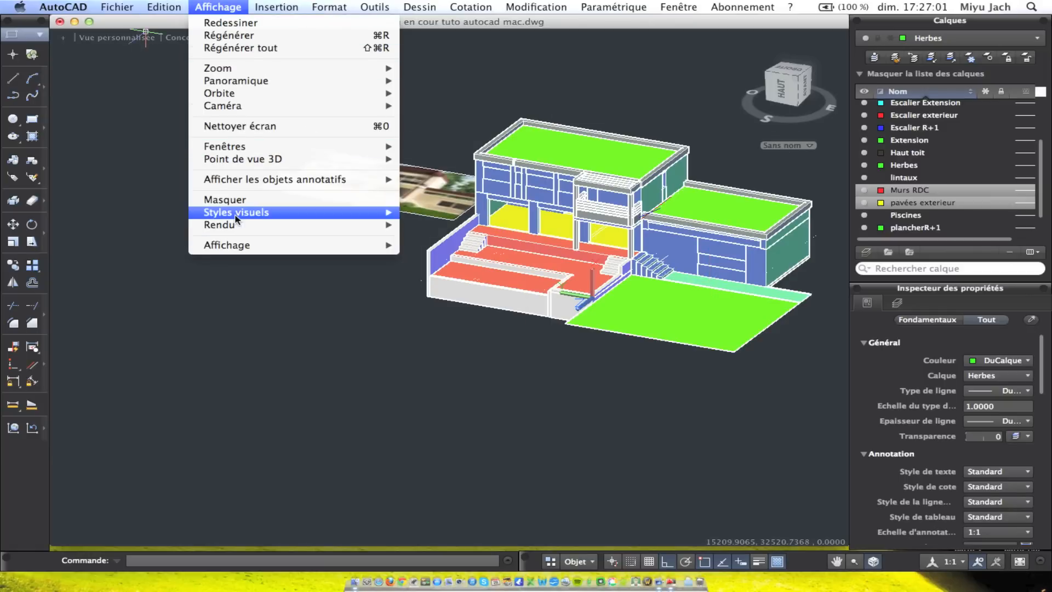
{"action": "mouse_move", "coordinate": [328, 212]}
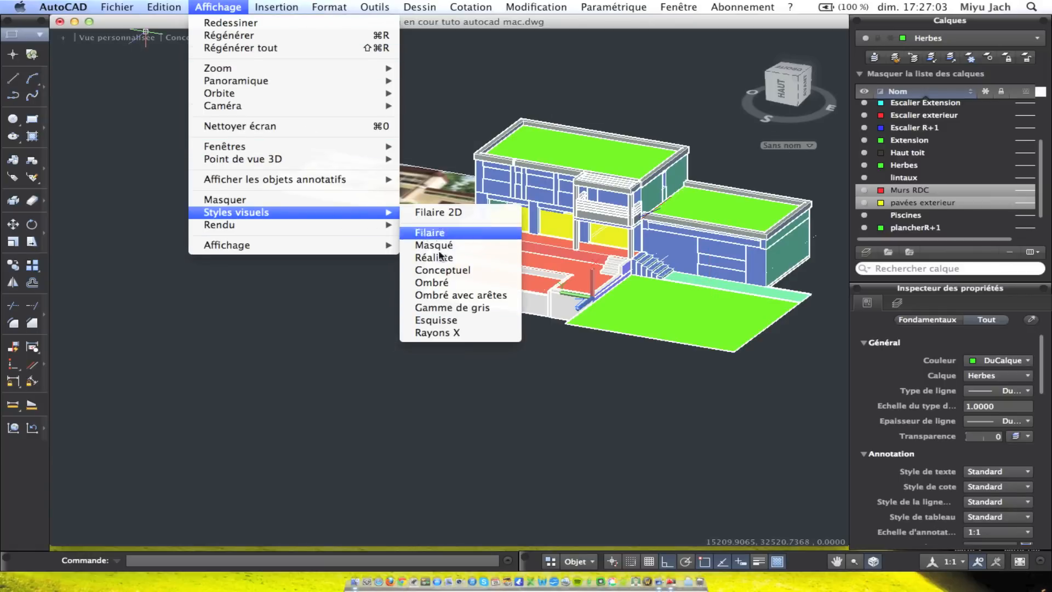
{"action": "mouse_move", "coordinate": [122, 7]}
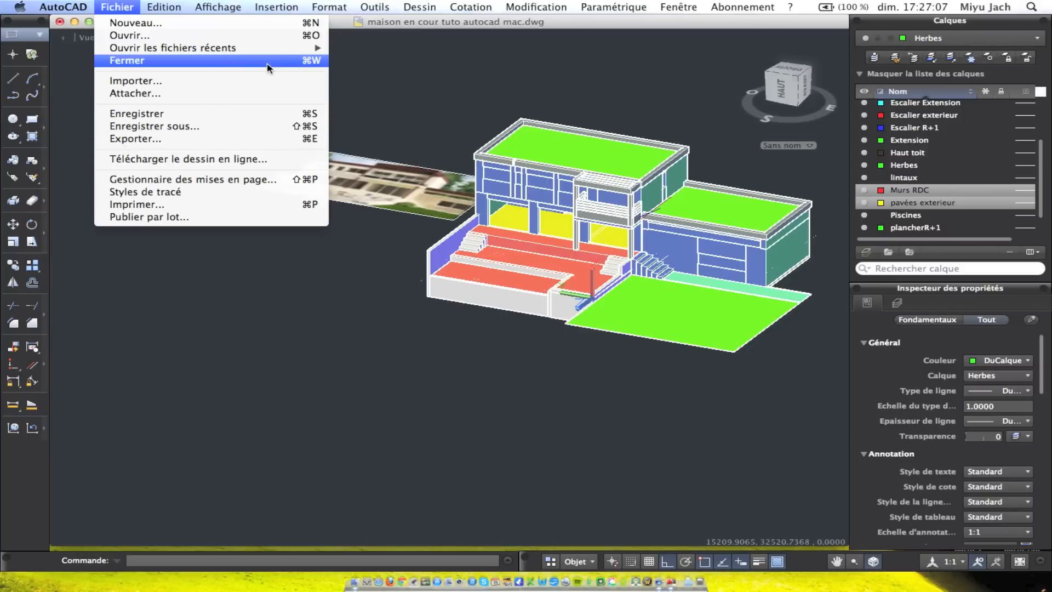
{"action": "mouse_move", "coordinate": [262, 5]}
{"action": "mouse_move", "coordinate": [211, 9]}
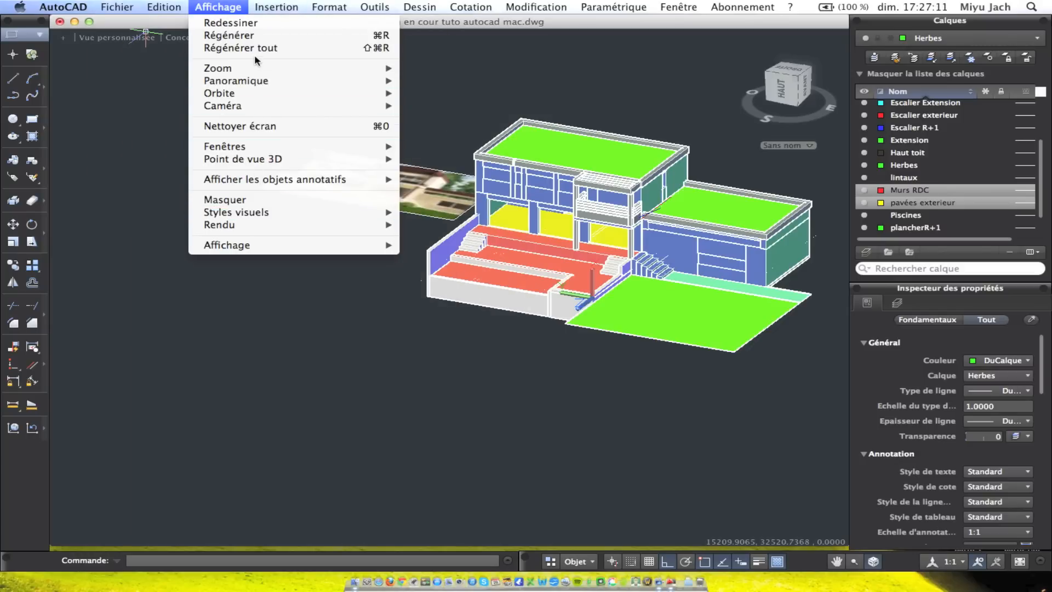
{"action": "mouse_move", "coordinate": [249, 94]}
{"action": "left_click", "coordinate": [433, 106]}
{"action": "right_click", "coordinate": [508, 268]}
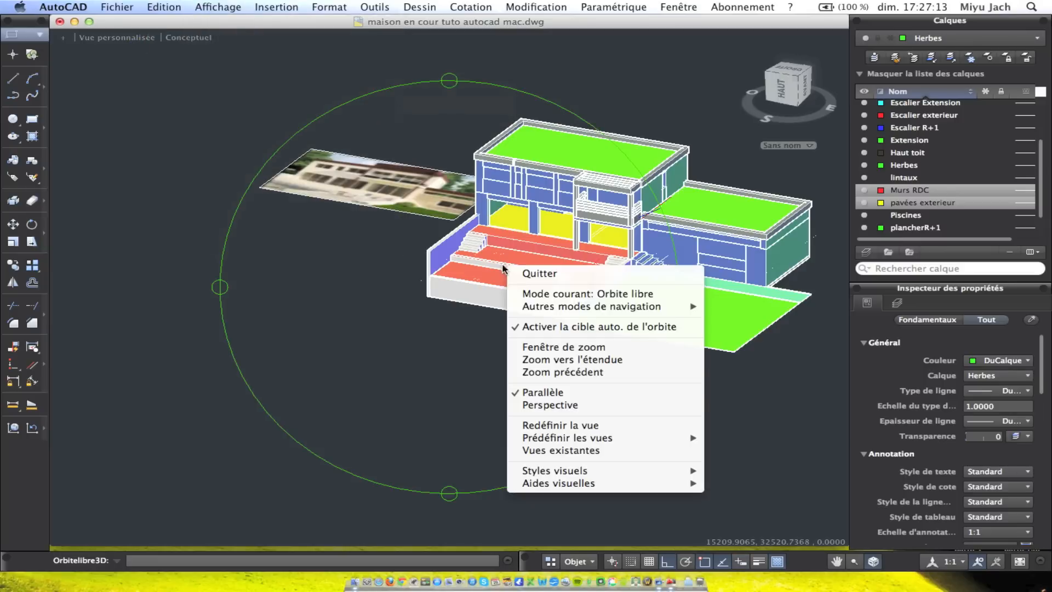
{"action": "left_click", "coordinate": [551, 404]}
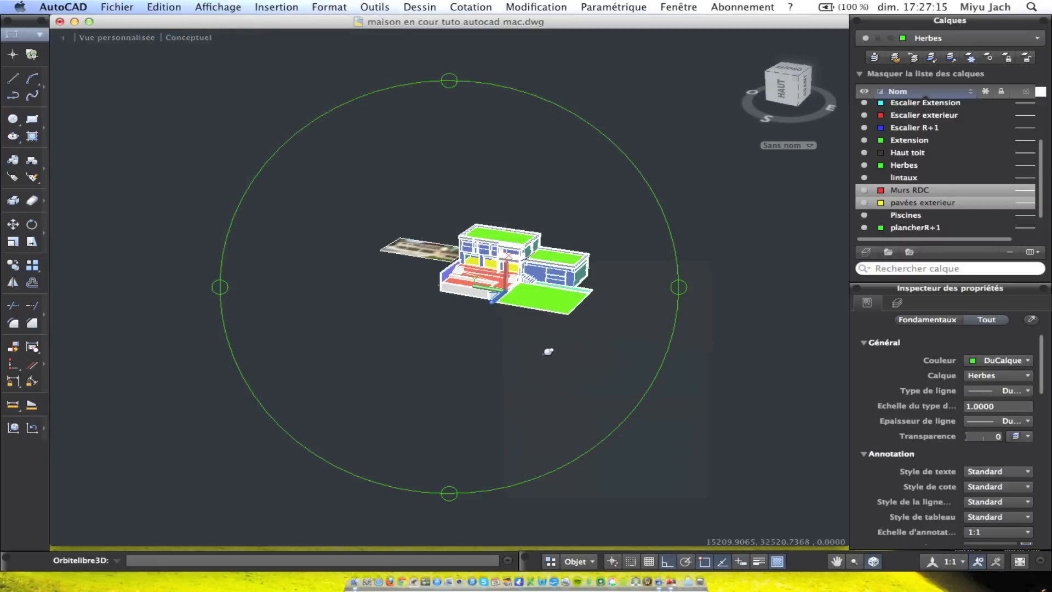
{"action": "key", "text": "Escape"}
Examine the whole house in perspective from the terrace side around to the front lawn and extension
{"action": "scroll", "coordinate": [435, 283], "scroll_direction": "up", "scroll_amount": 5}
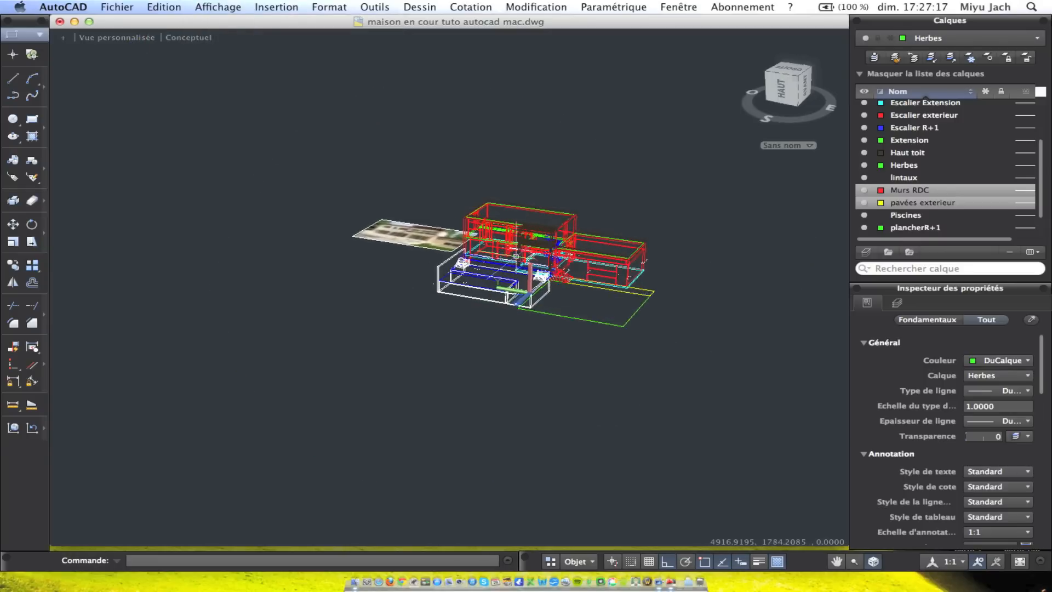
{"action": "scroll", "coordinate": [554, 269], "scroll_direction": "up", "scroll_amount": 1}
{"action": "mouse_move", "coordinate": [554, 268]}
{"action": "middle_mouse_down"}
{"action": "mouse_move", "coordinate": [303, 302]}
{"action": "mouse_move", "coordinate": [614, 302]}
{"action": "mouse_move", "coordinate": [599, 247]}
{"action": "mouse_move", "coordinate": [548, 252]}
{"action": "mouse_move", "coordinate": [568, 251]}
{"action": "mouse_move", "coordinate": [550, 254]}
{"action": "mouse_move", "coordinate": [564, 294]}
{"action": "middle_mouse_up"}
{"action": "scroll", "coordinate": [455, 241], "scroll_direction": "up", "scroll_amount": 4}
{"action": "scroll", "coordinate": [314, 306], "scroll_direction": "up", "scroll_amount": 3}
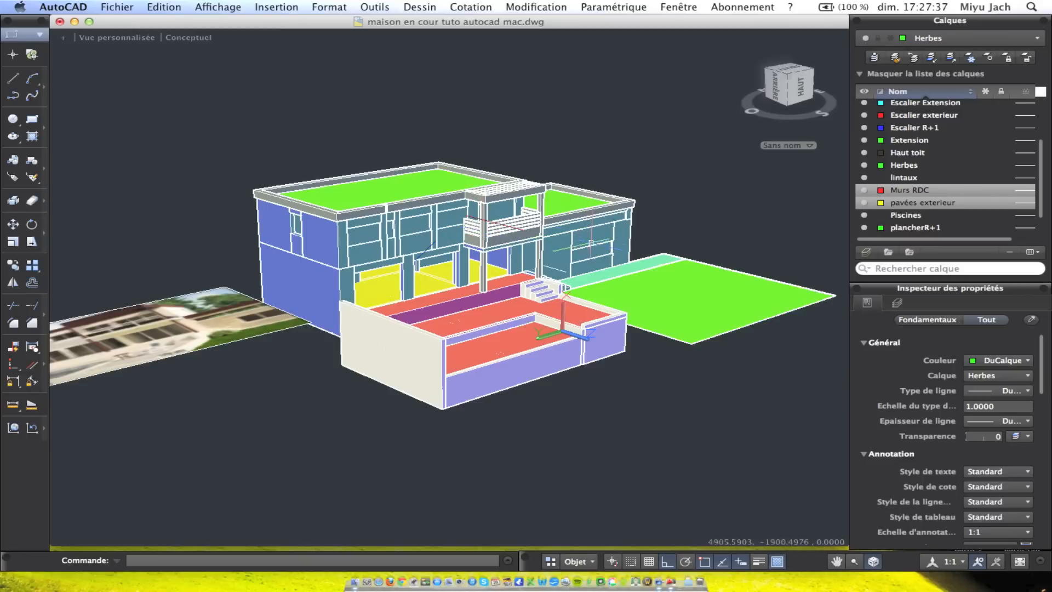
{"action": "middle_click_drag", "start_coordinate": [609, 244], "coordinate": [381, 258], "text": "shift"}
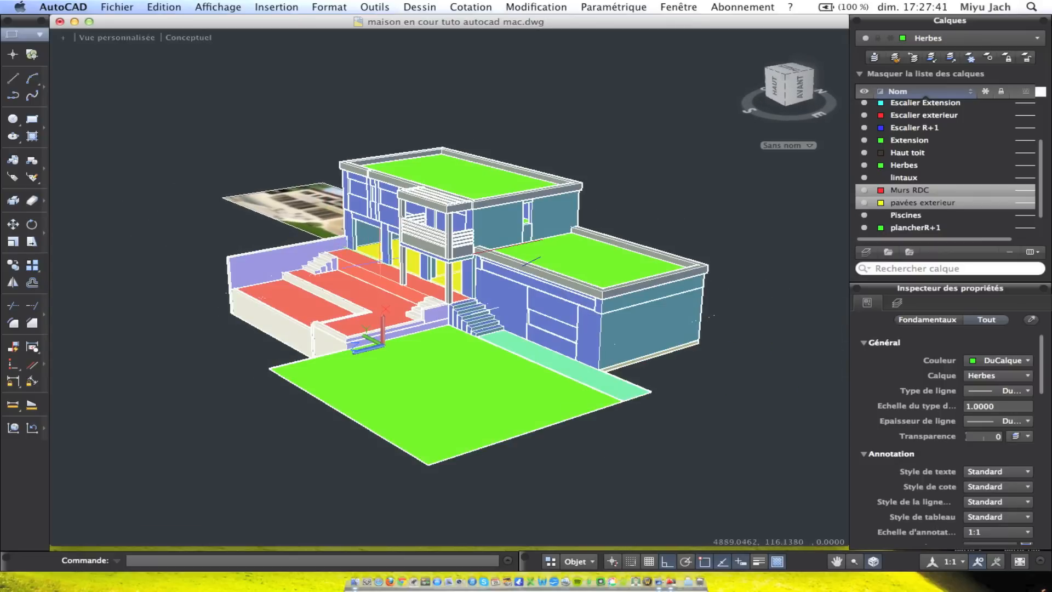
{"action": "scroll", "coordinate": [412, 263], "scroll_direction": "up", "scroll_amount": 4}
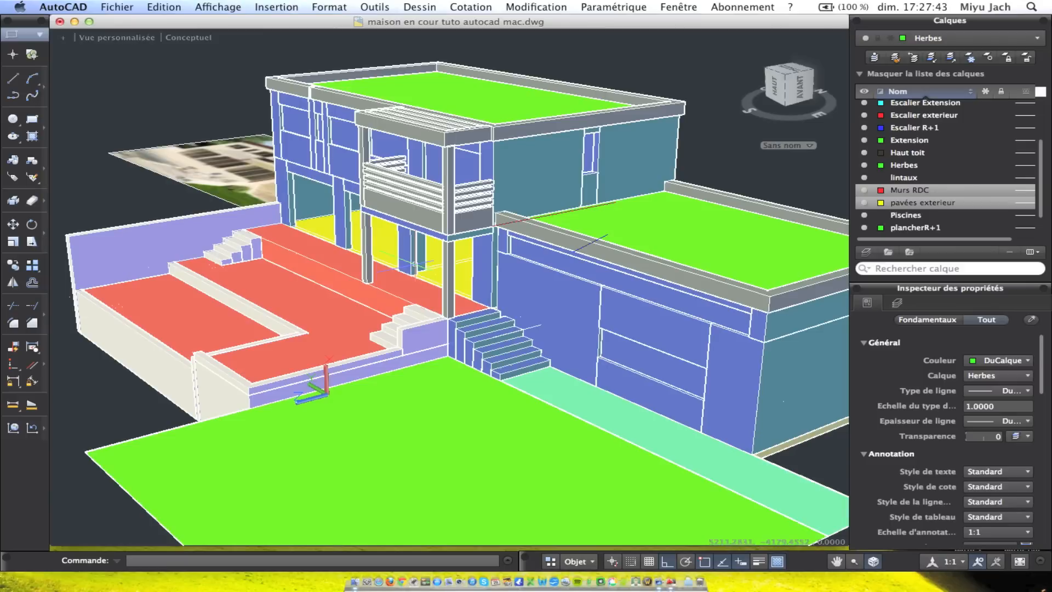